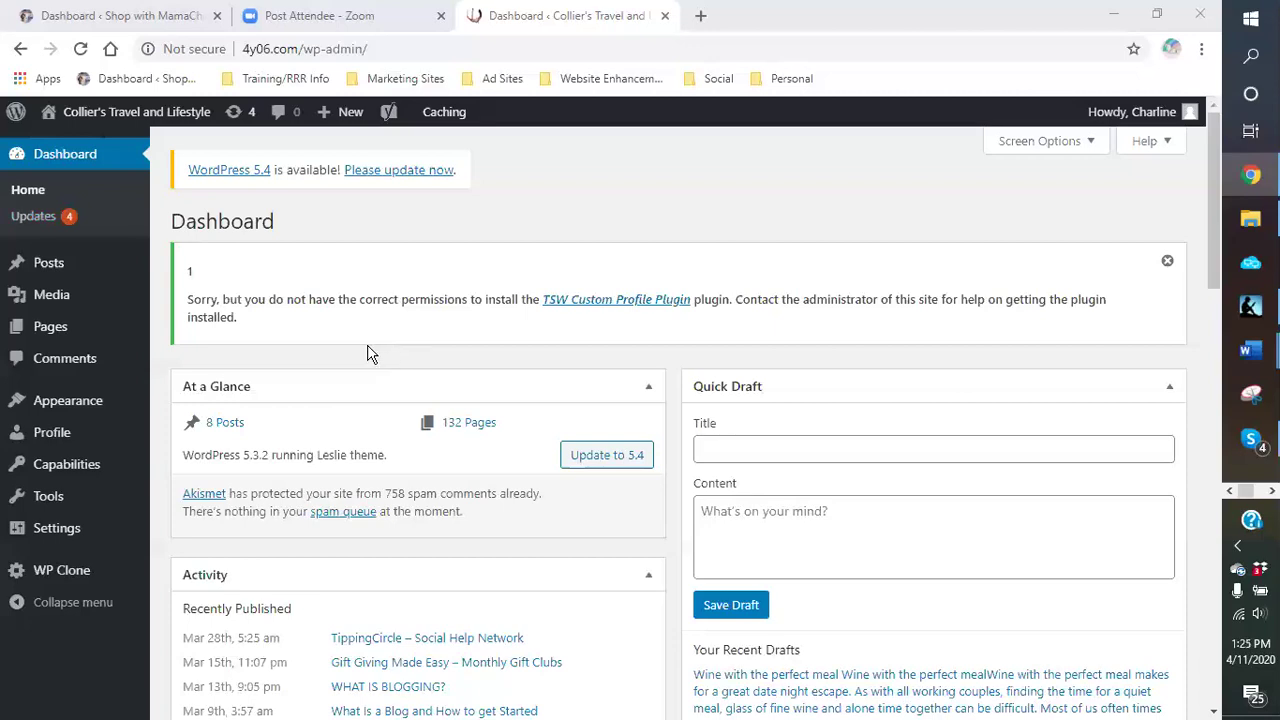
Step: Update the PublishPress Capabilities and Yoast SEO plugins together from Dashboard > Updates
{"action": "scroll", "coordinate": [367, 352], "scroll_direction": "down", "scroll_amount": 2}
{"action": "scroll", "coordinate": [366, 352], "scroll_direction": "up", "scroll_amount": 2}
{"action": "mouse_move", "coordinate": [83, 127]}
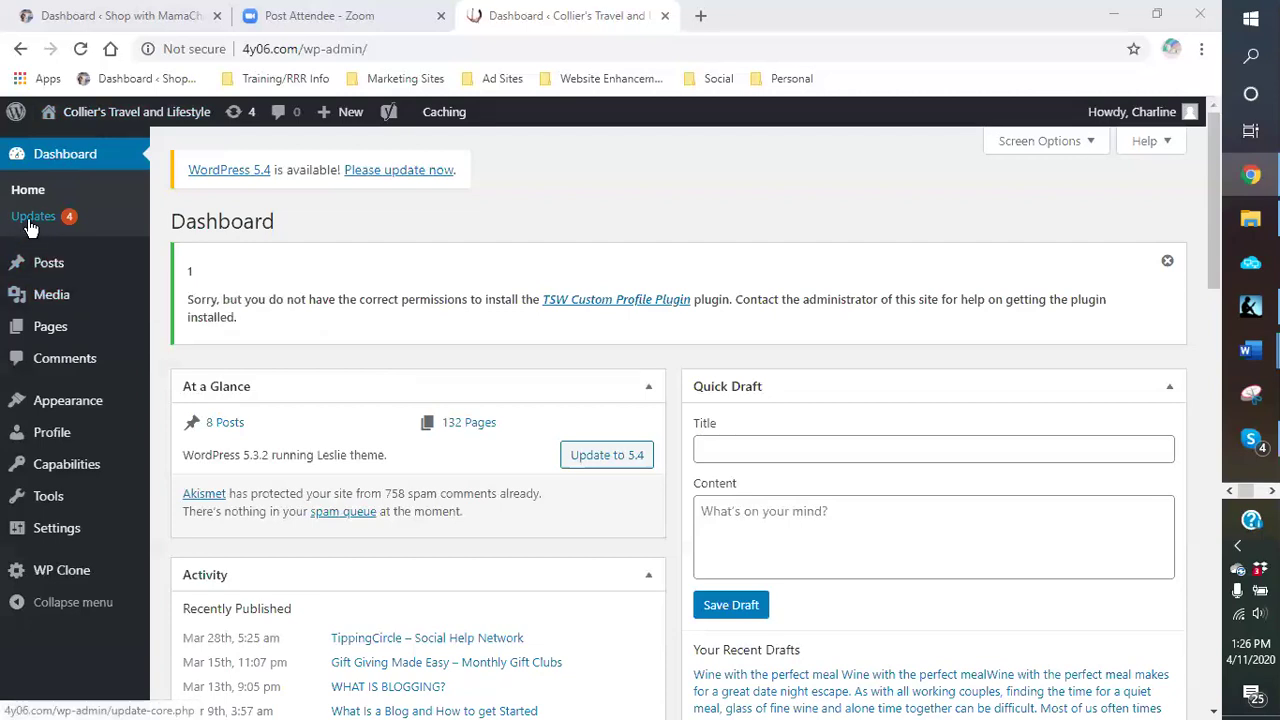
{"action": "left_click", "coordinate": [30, 224]}
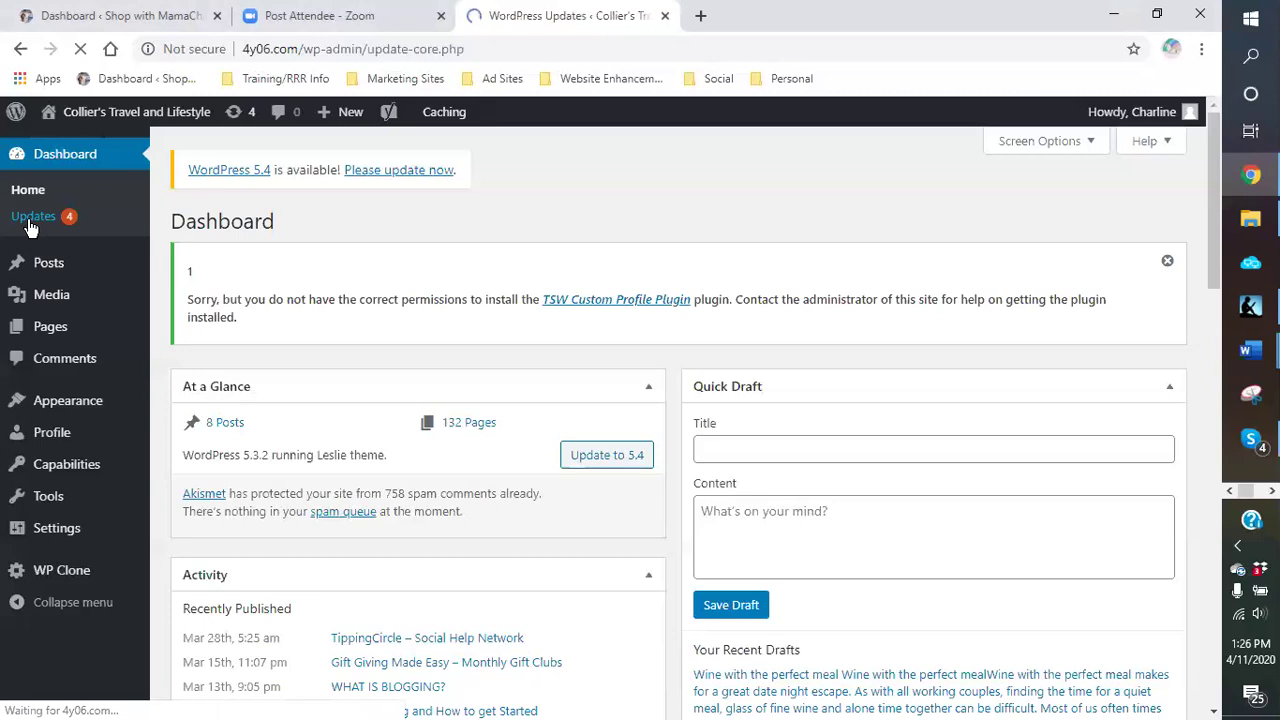
{"action": "scroll", "coordinate": [700, 330], "scroll_direction": "down", "scroll_amount": 5}
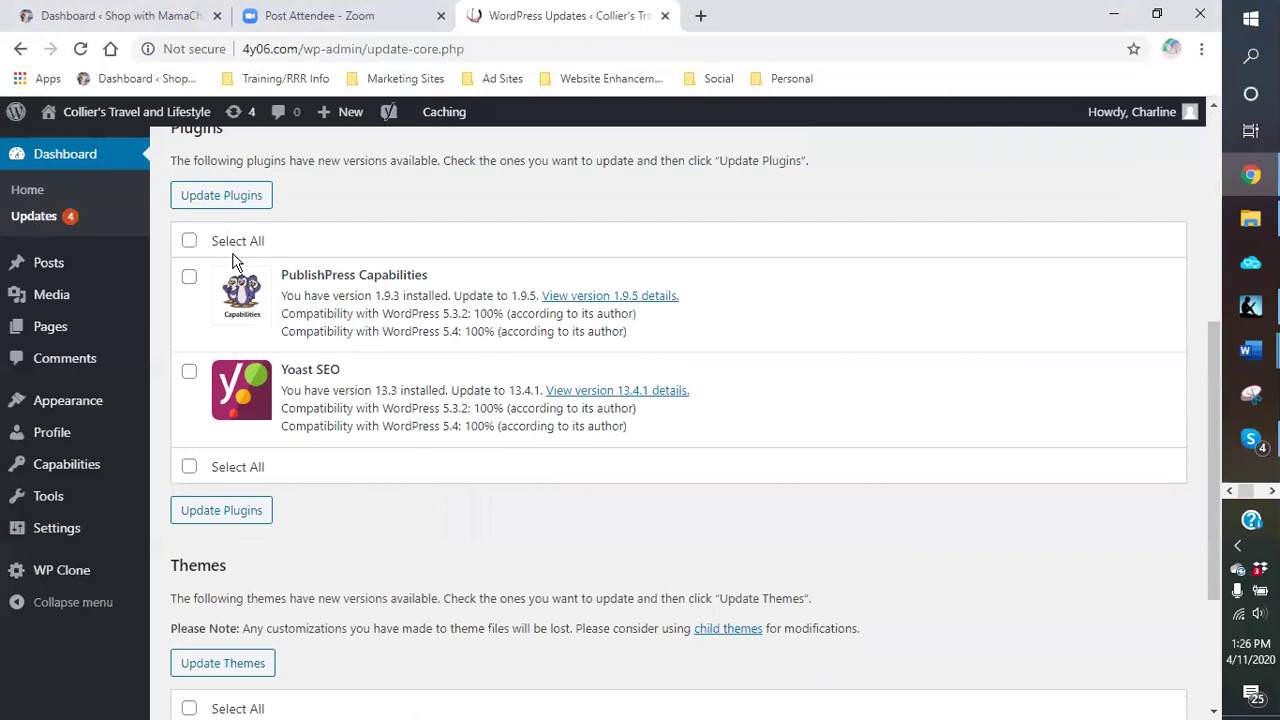
{"action": "left_click", "coordinate": [189, 241]}
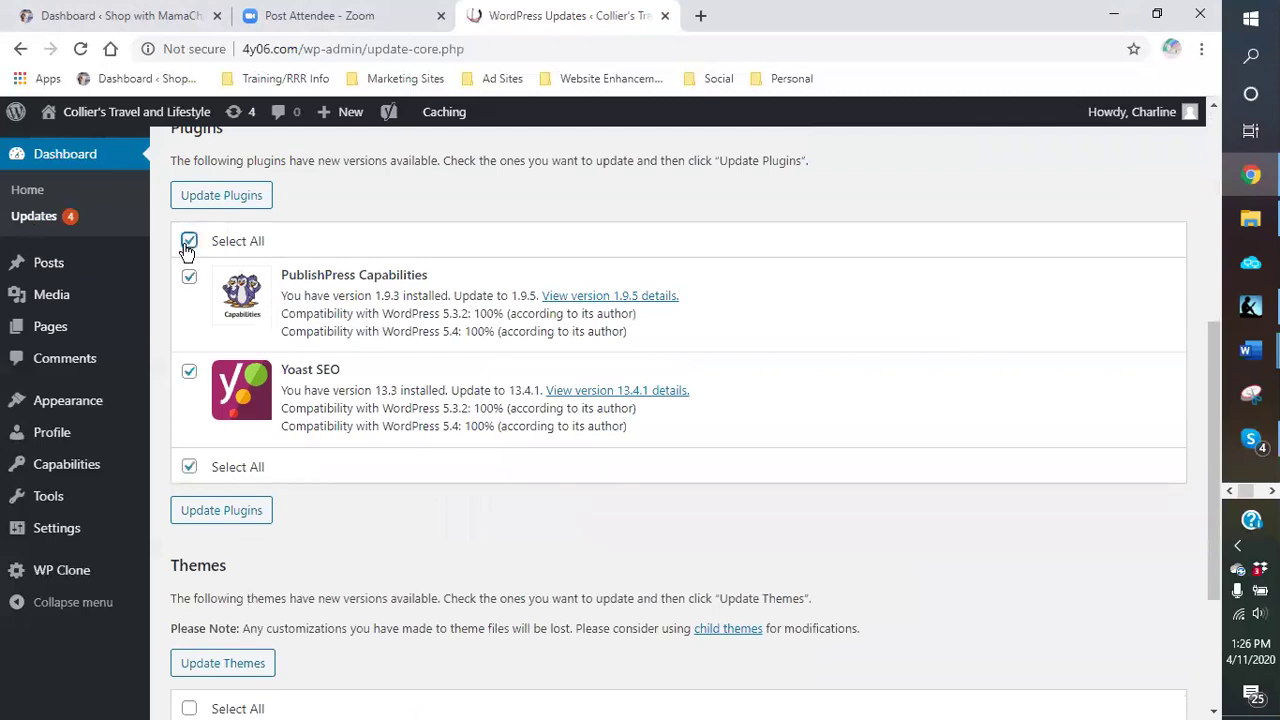
{"action": "left_click", "coordinate": [215, 198]}
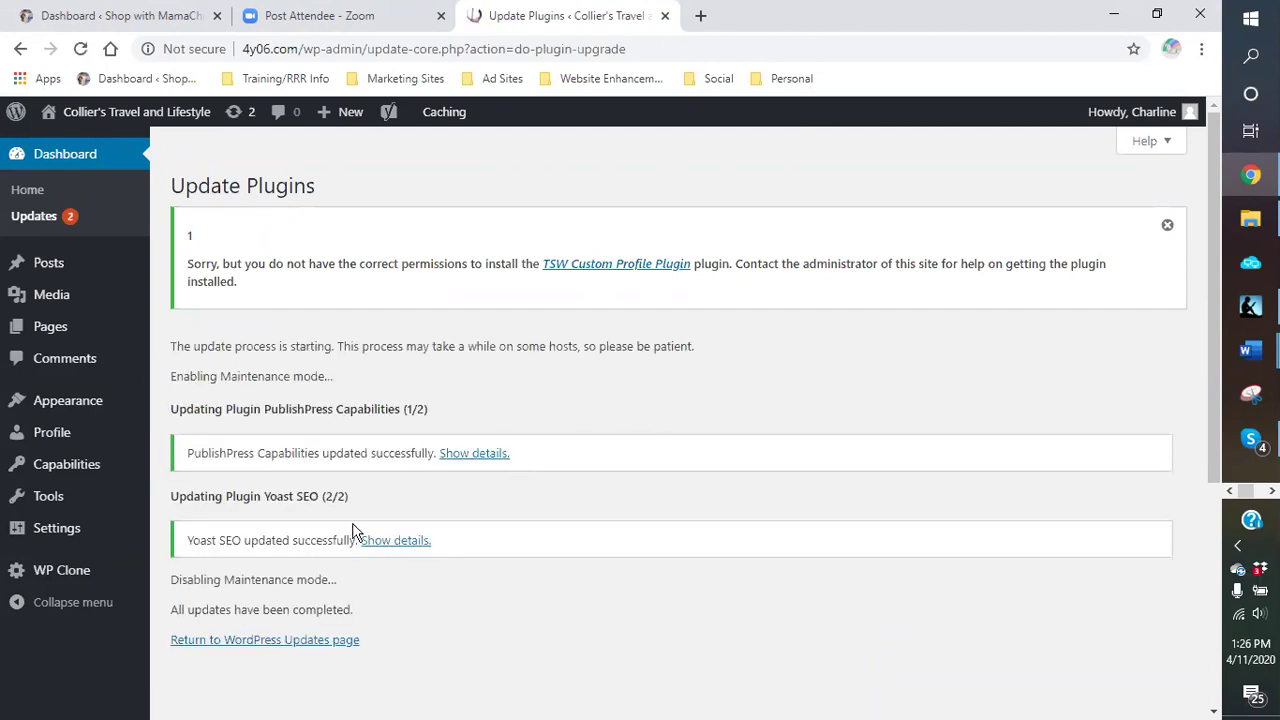
{"action": "left_click", "coordinate": [35, 218]}
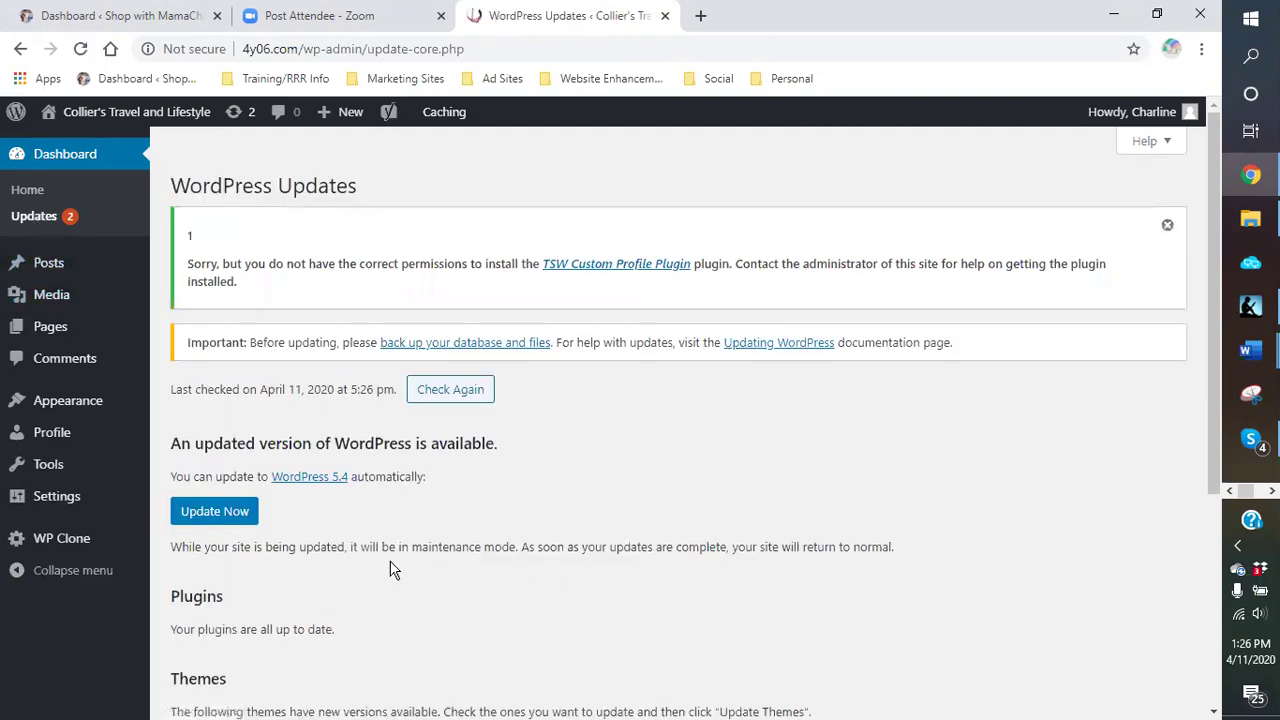
Step: Update the Twenty Twenty theme to version 1.2 and reload the Updates list
{"action": "scroll", "coordinate": [451, 513], "scroll_direction": "down", "scroll_amount": 3}
{"action": "scroll", "coordinate": [309, 543], "scroll_direction": "down", "scroll_amount": 1}
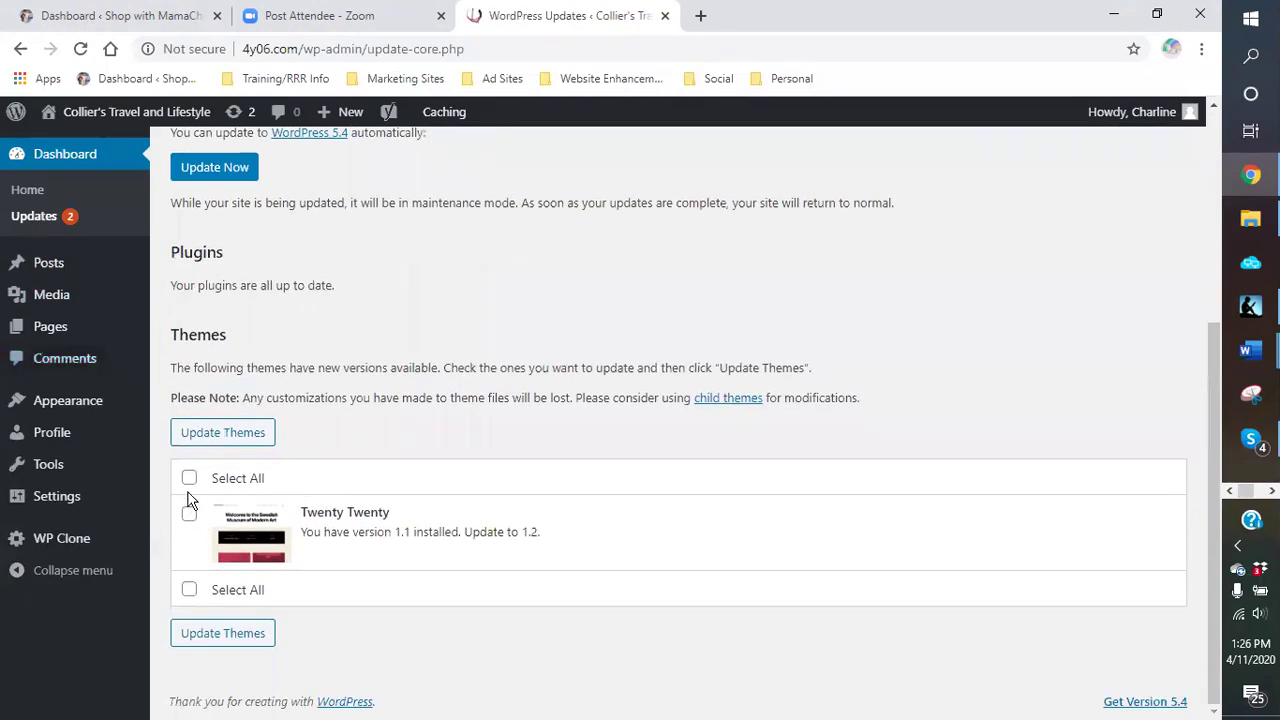
{"action": "left_click", "coordinate": [189, 480]}
{"action": "left_click", "coordinate": [193, 440]}
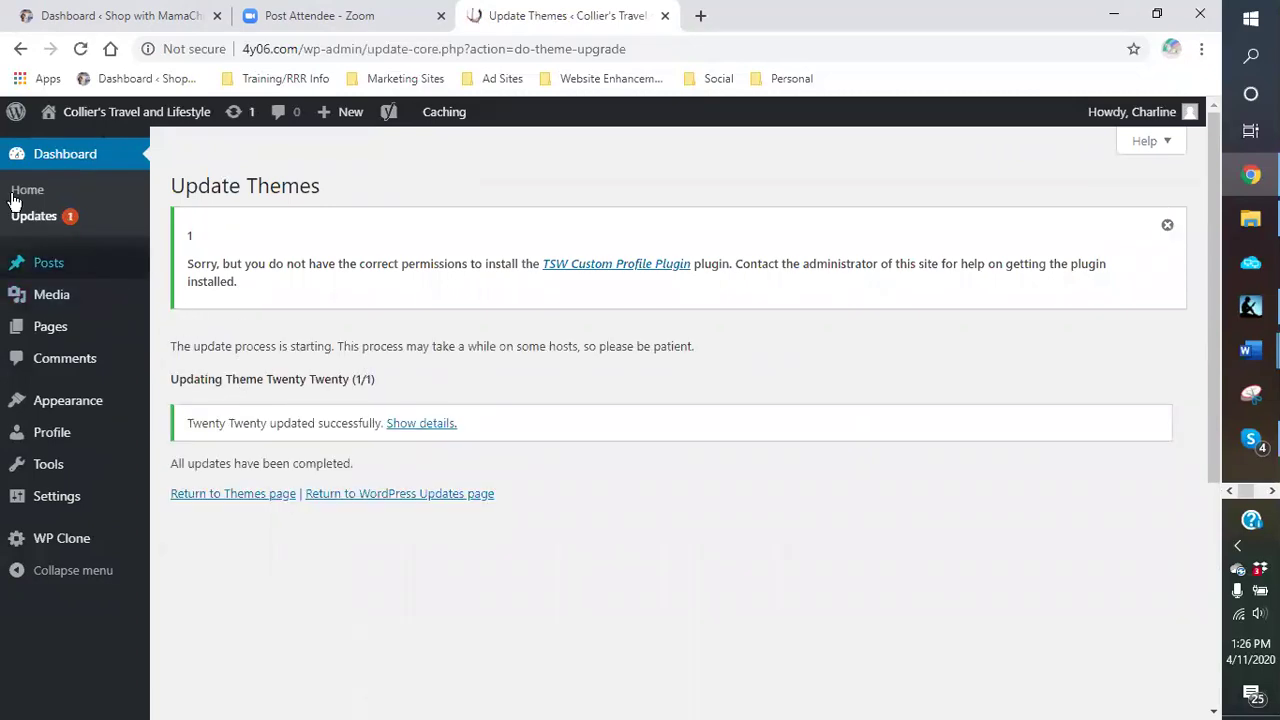
{"action": "left_click", "coordinate": [27, 229]}
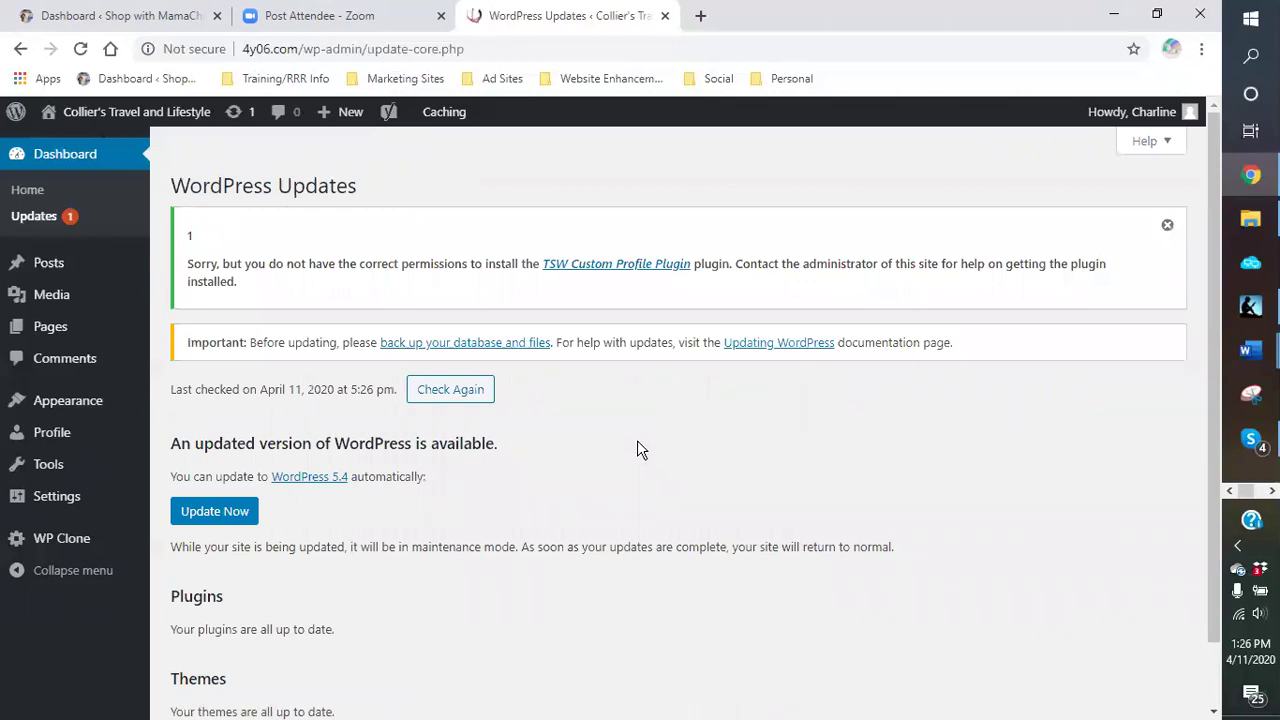
Step: Install the WordPress 5.4 core update and wait for the About WordPress 5.4 page
{"action": "scroll", "coordinate": [637, 449], "scroll_direction": "down", "scroll_amount": 1}
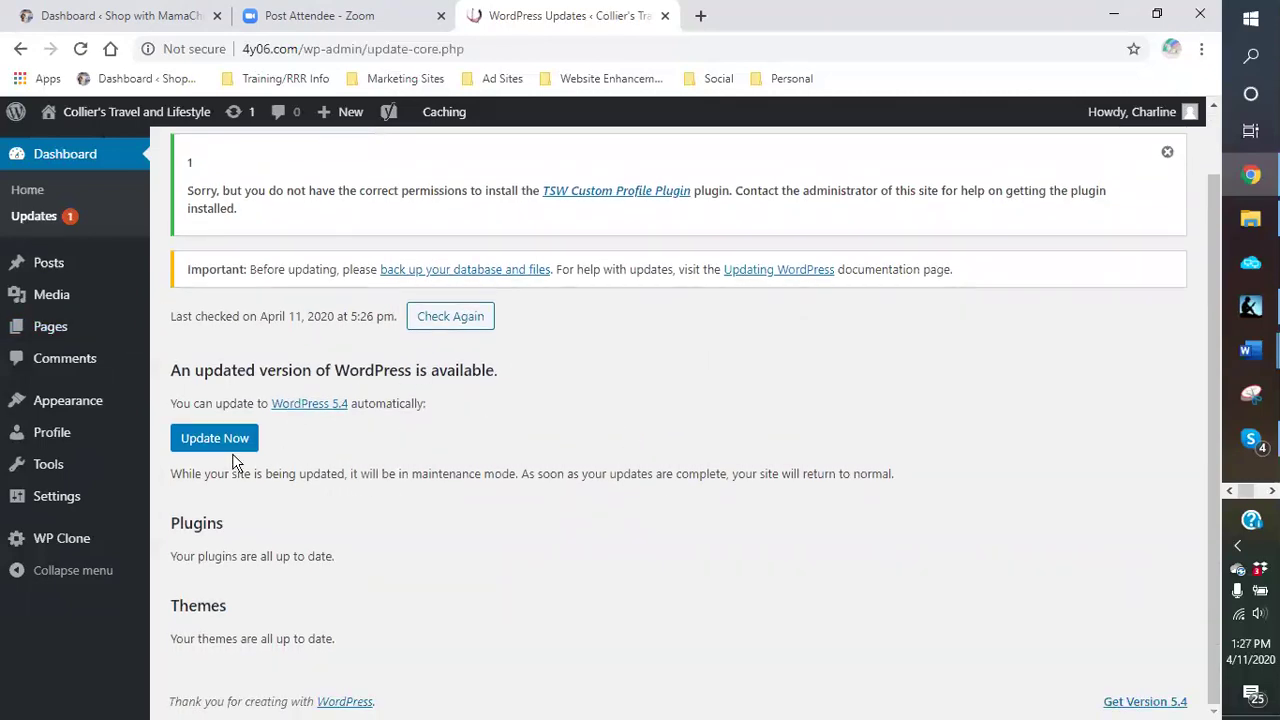
{"action": "left_click", "coordinate": [207, 446]}
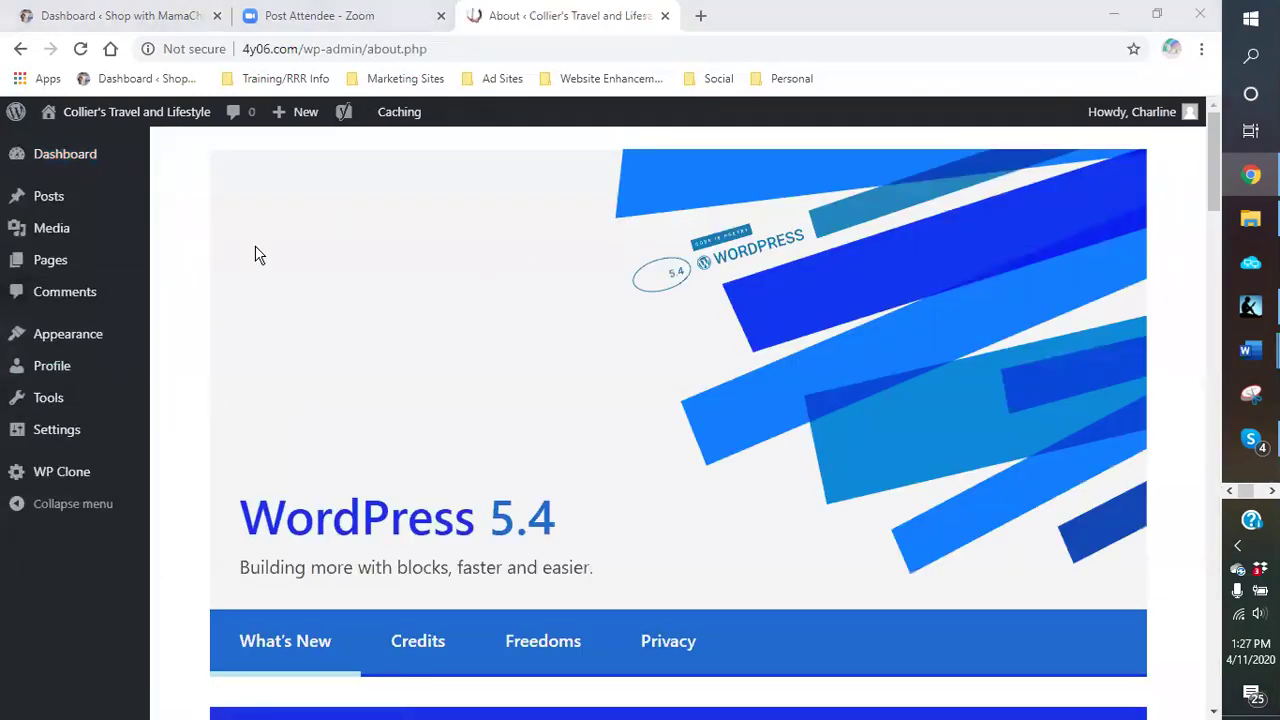
{"action": "mouse_move", "coordinate": [54, 162]}
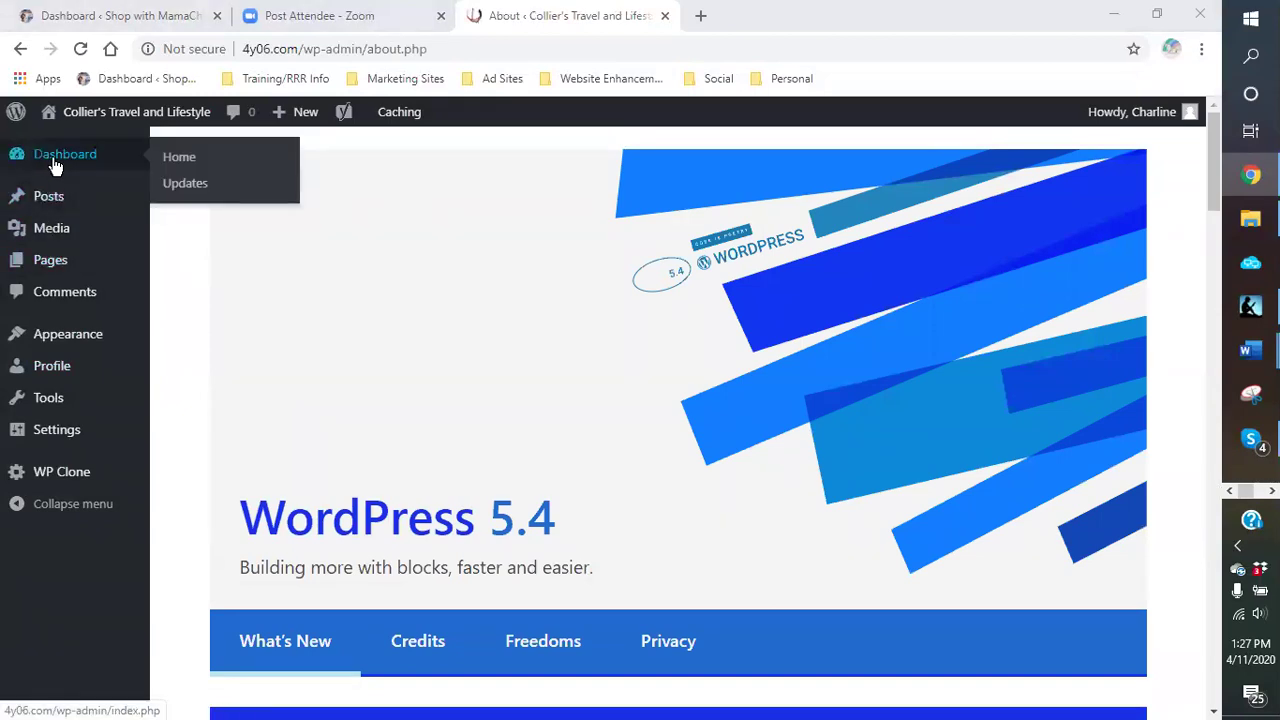
Step: Go from the dashboard to the All Pages list
{"action": "left_click", "coordinate": [54, 163]}
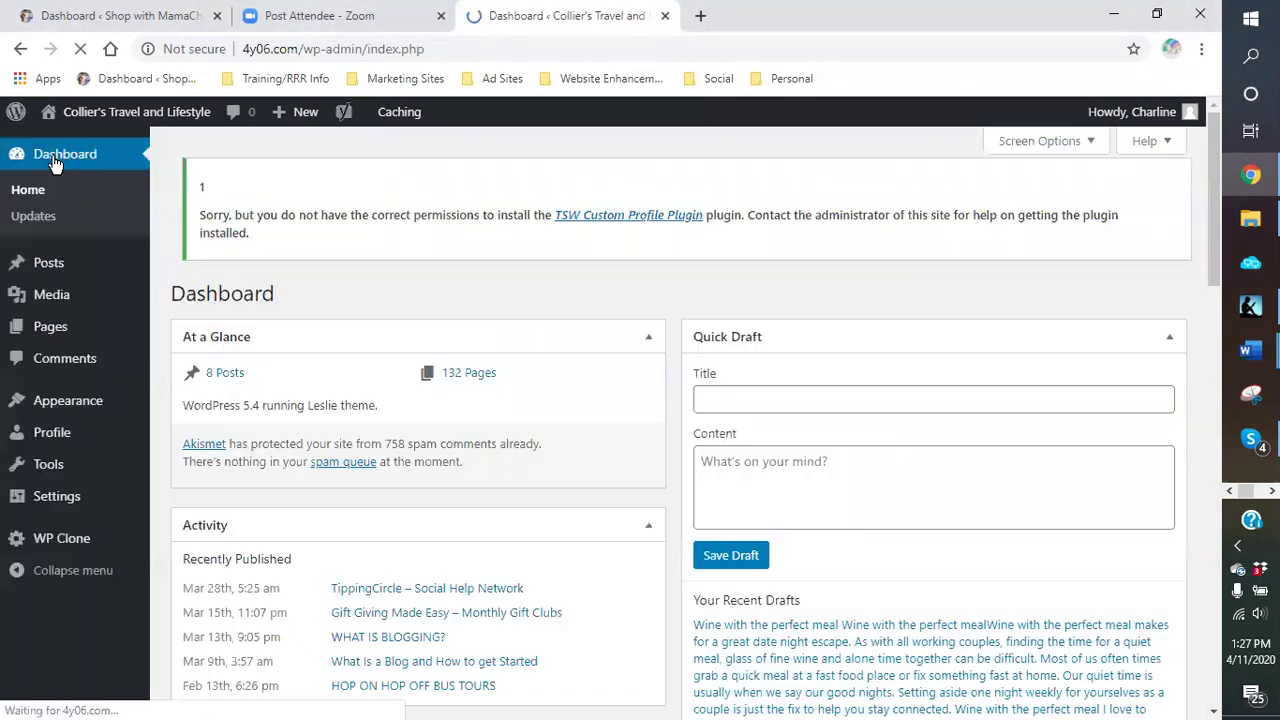
{"action": "scroll", "coordinate": [170, 330], "scroll_direction": "down", "scroll_amount": 1}
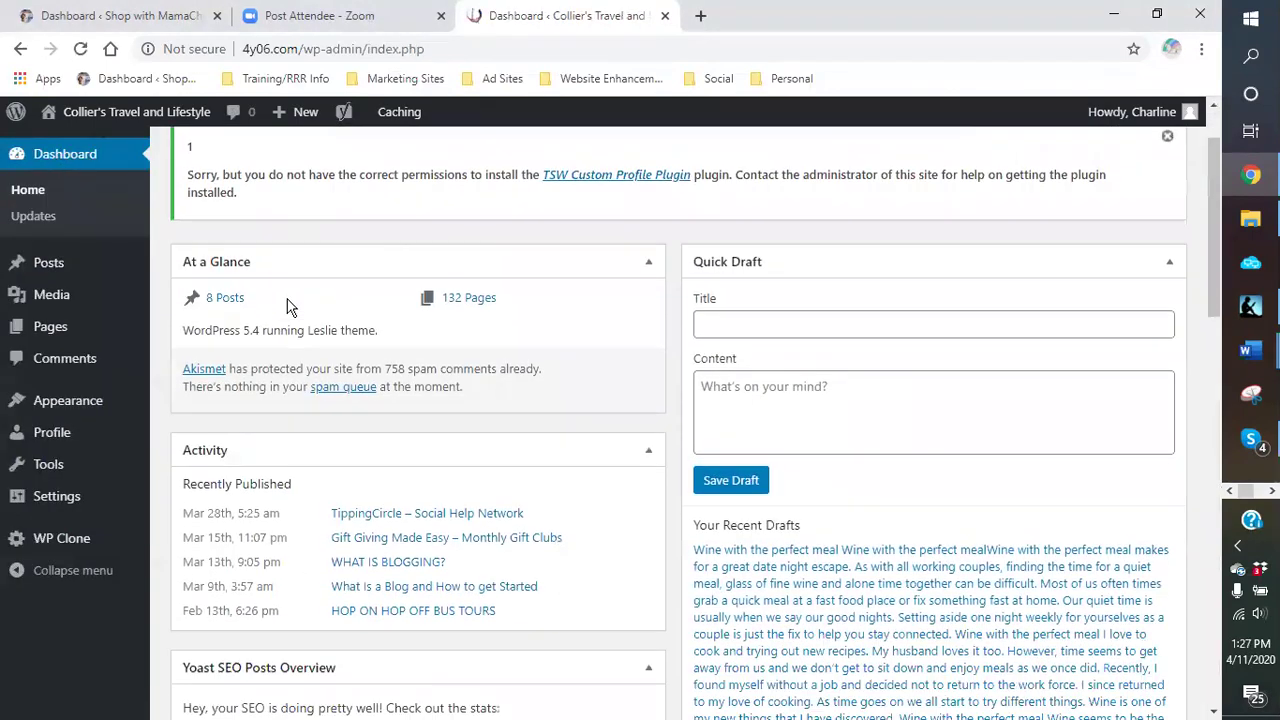
{"action": "mouse_move", "coordinate": [48, 328]}
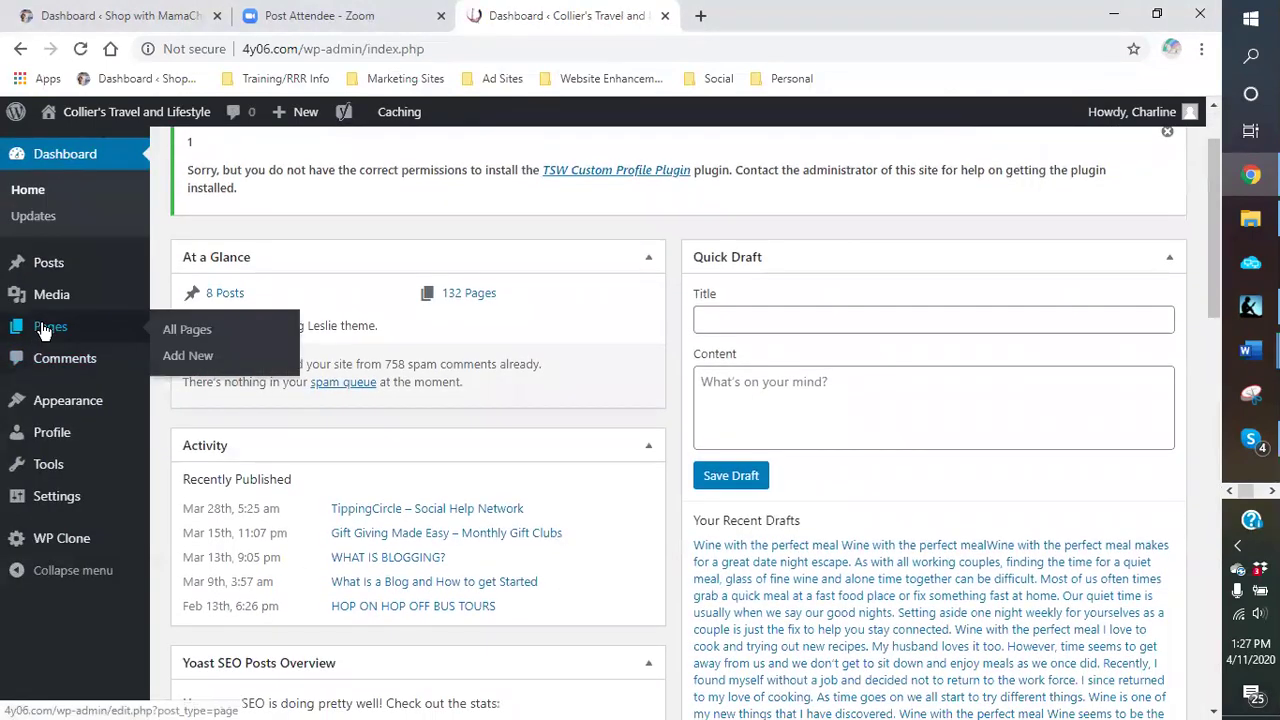
{"action": "left_click", "coordinate": [201, 338]}
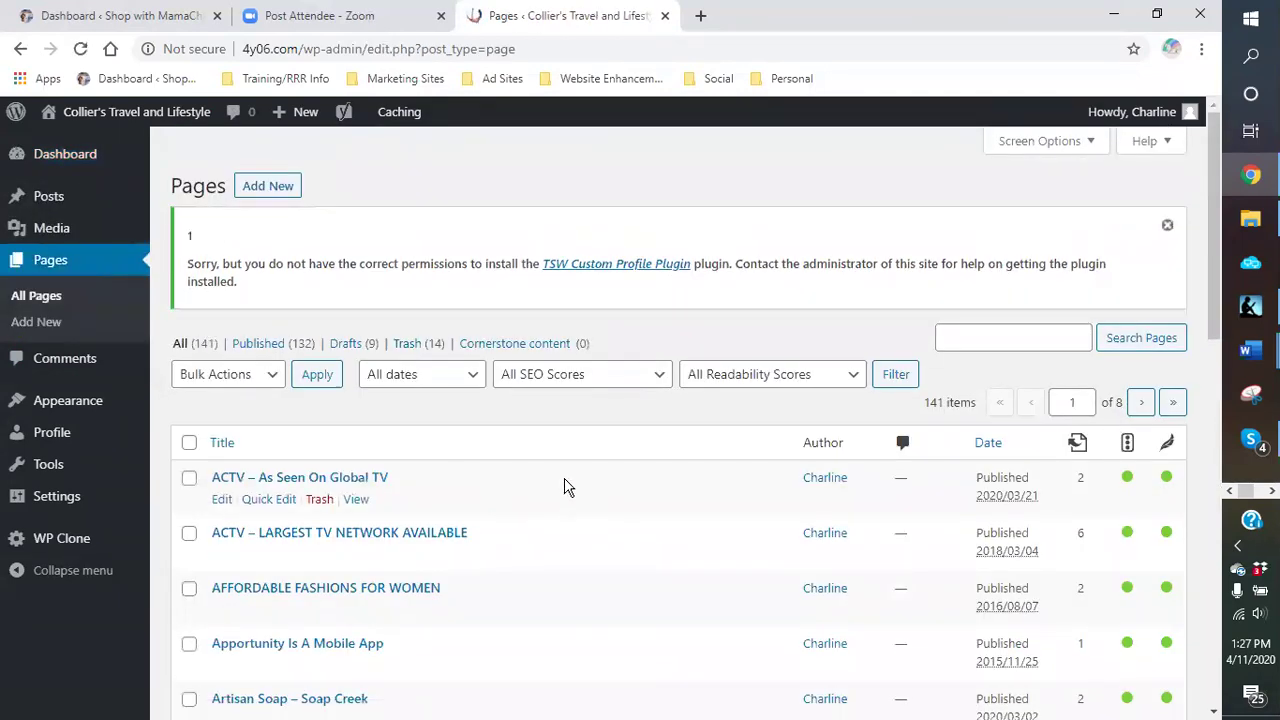
{"action": "scroll", "coordinate": [564, 487], "scroll_direction": "down", "scroll_amount": 3}
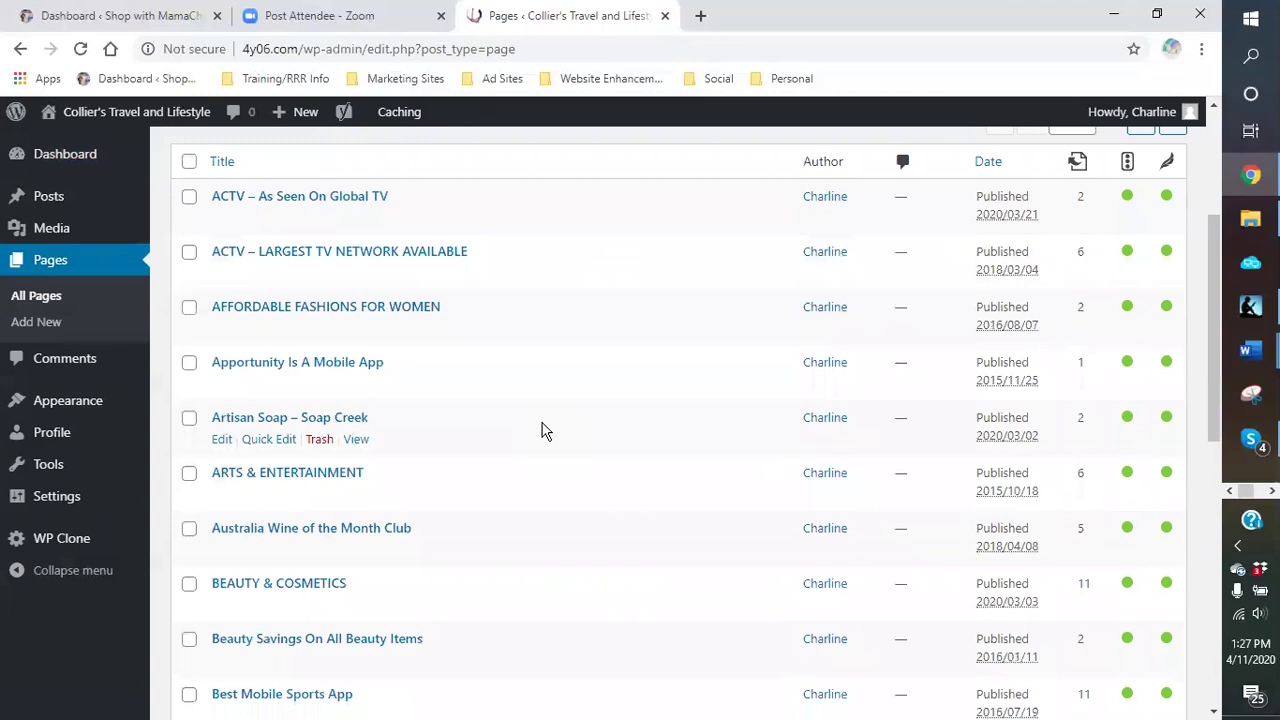
{"action": "scroll", "coordinate": [540, 428], "scroll_direction": "down", "scroll_amount": 3}
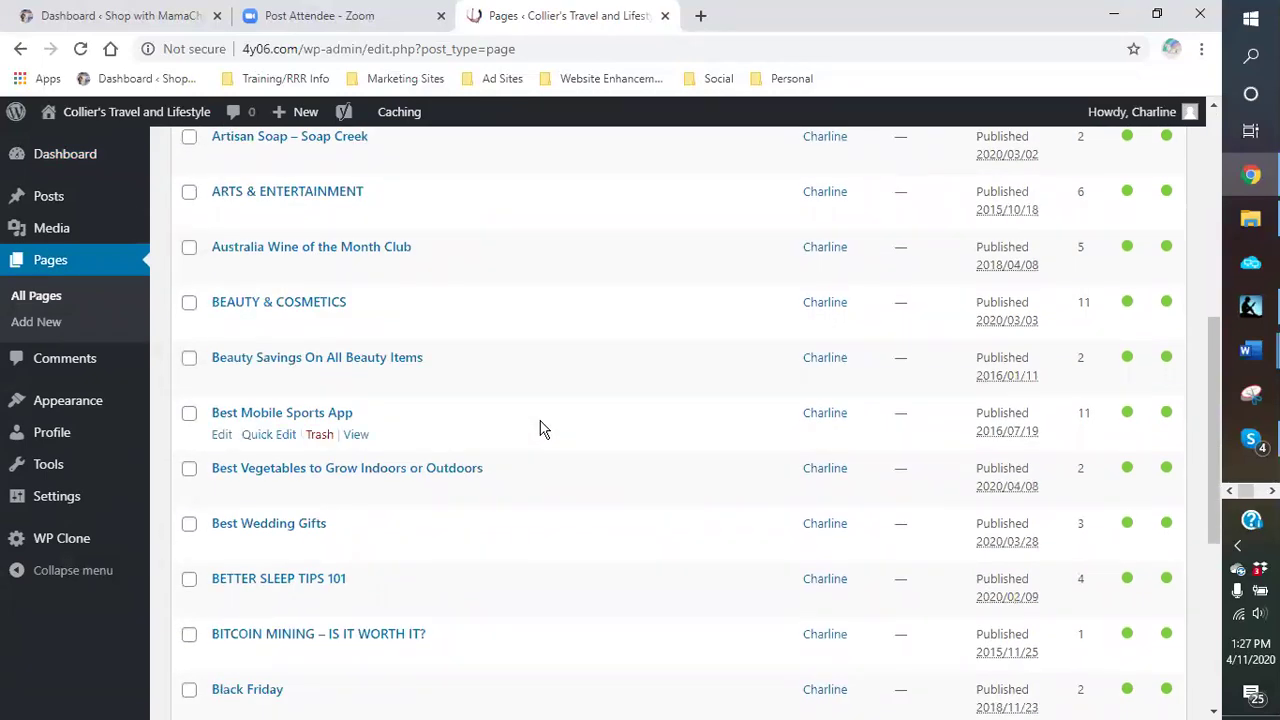
{"action": "scroll", "coordinate": [540, 428], "scroll_direction": "down", "scroll_amount": 3}
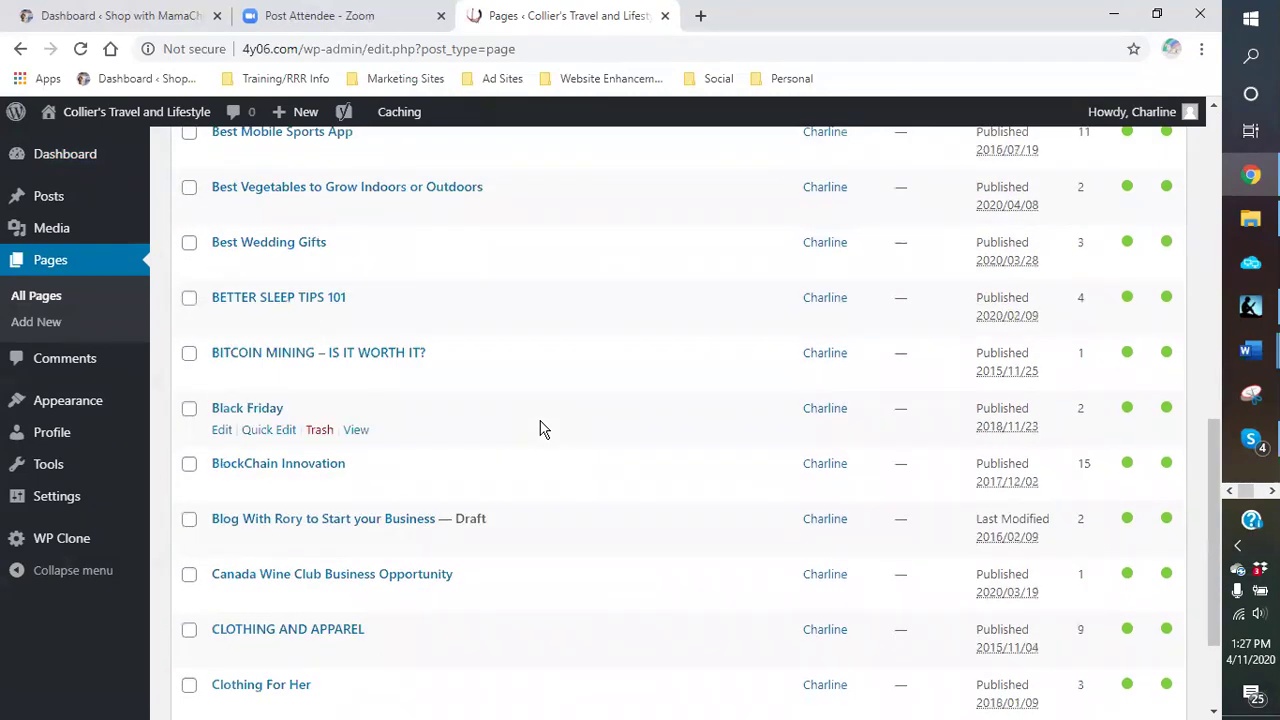
{"action": "scroll", "coordinate": [540, 426], "scroll_direction": "down", "scroll_amount": 3}
{"action": "scroll", "coordinate": [951, 266], "scroll_direction": "up", "scroll_amount": 15}
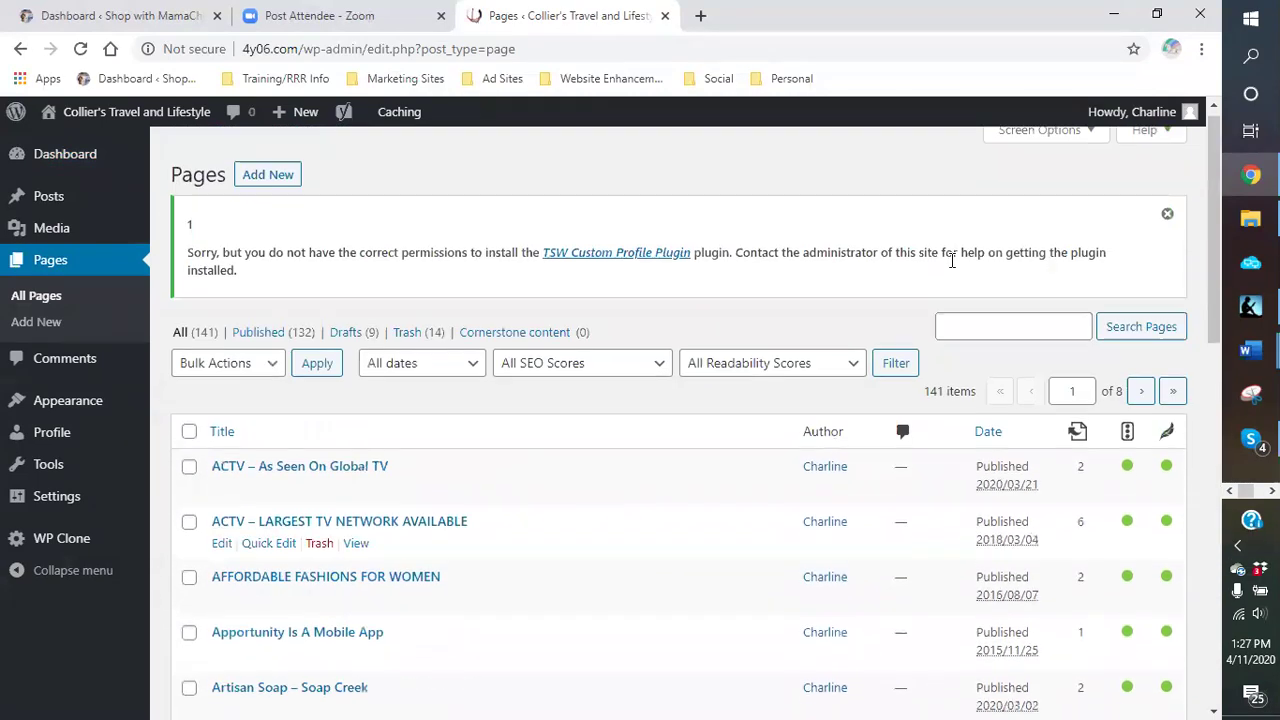
Step: Search pages for 'games' and open the GAMES page in the block editor
{"action": "left_click", "coordinate": [1000, 340]}
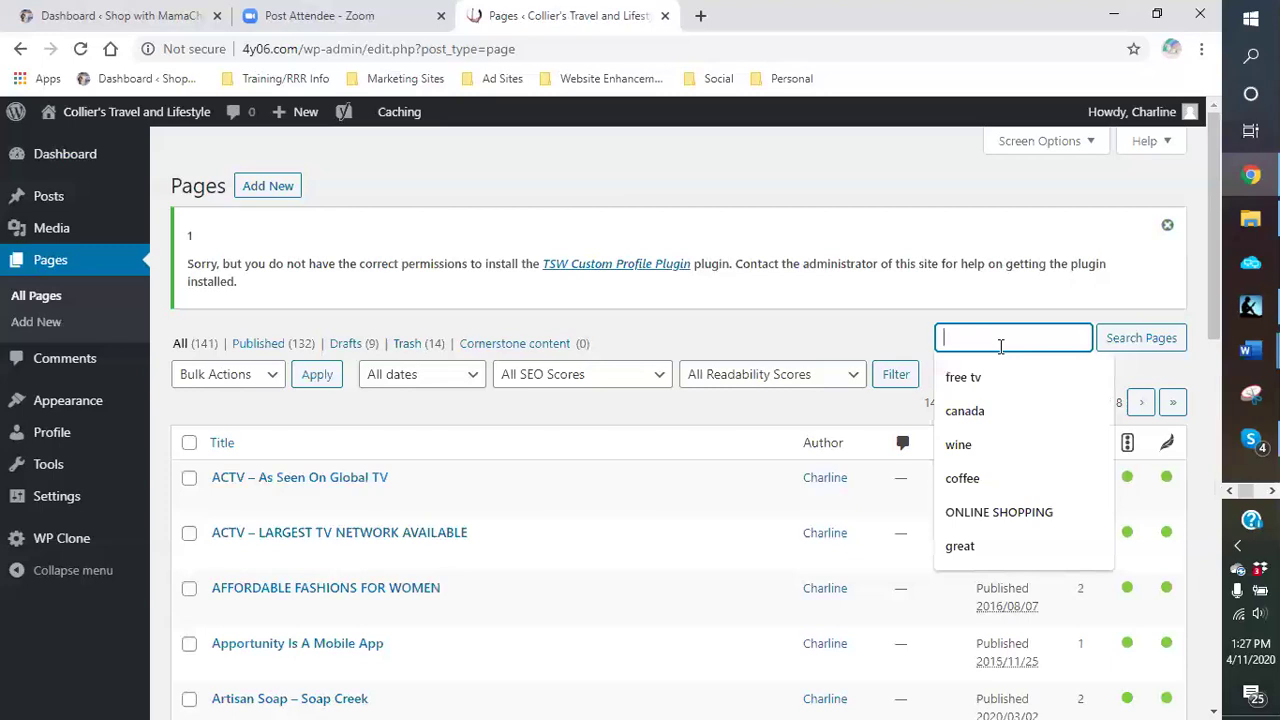
{"action": "type", "text": "games"}
{"action": "key", "text": "Return"}
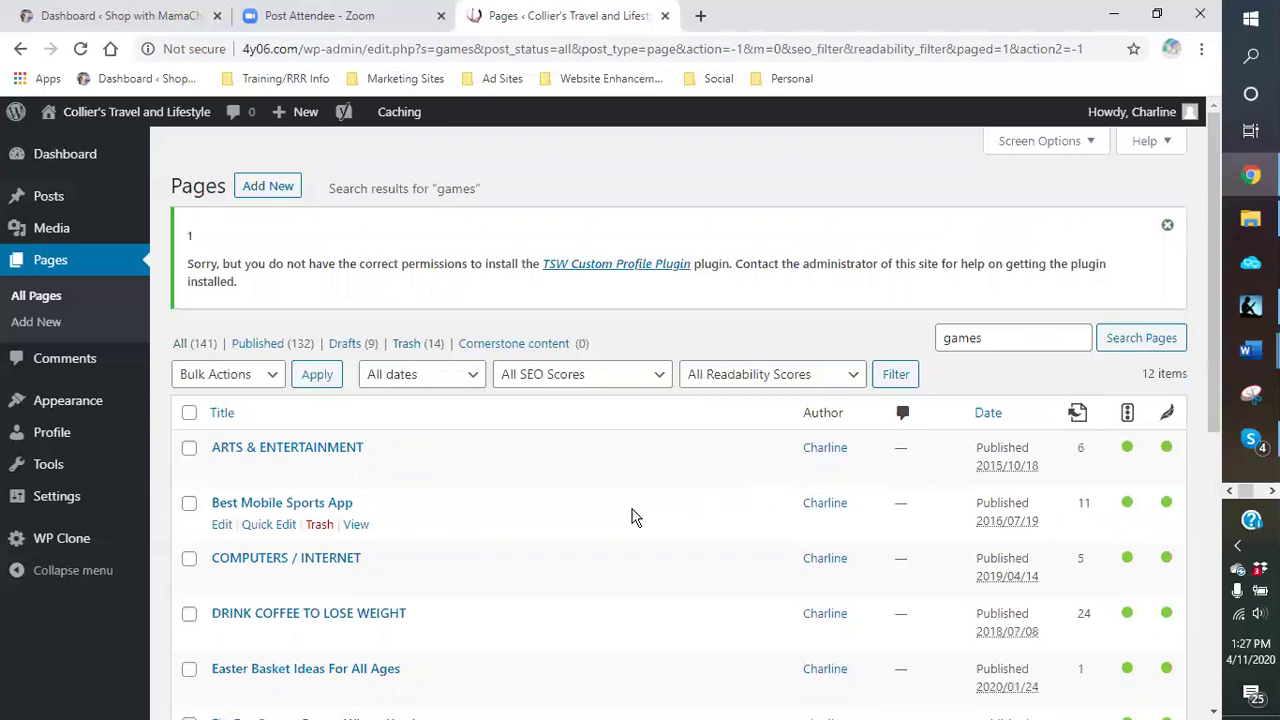
{"action": "scroll", "coordinate": [606, 506], "scroll_direction": "down", "scroll_amount": 2}
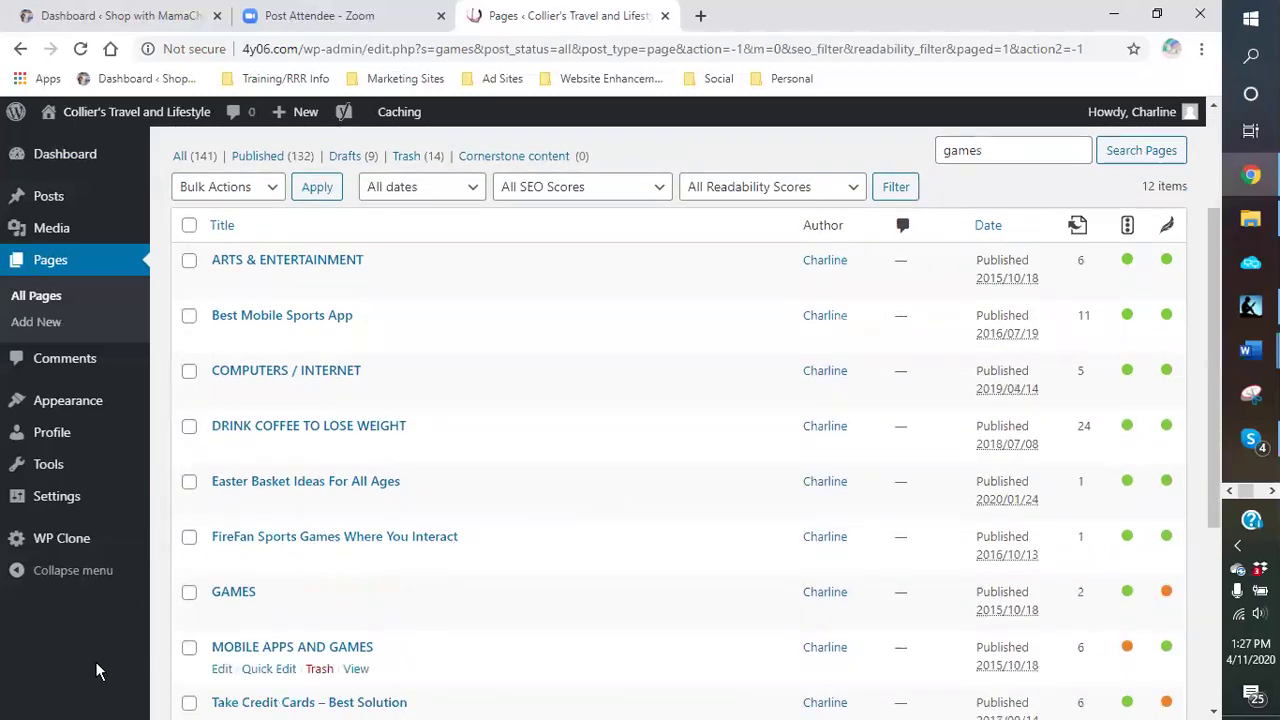
{"action": "scroll", "coordinate": [240, 500], "scroll_direction": "down", "scroll_amount": 2}
{"action": "left_click", "coordinate": [221, 436]}
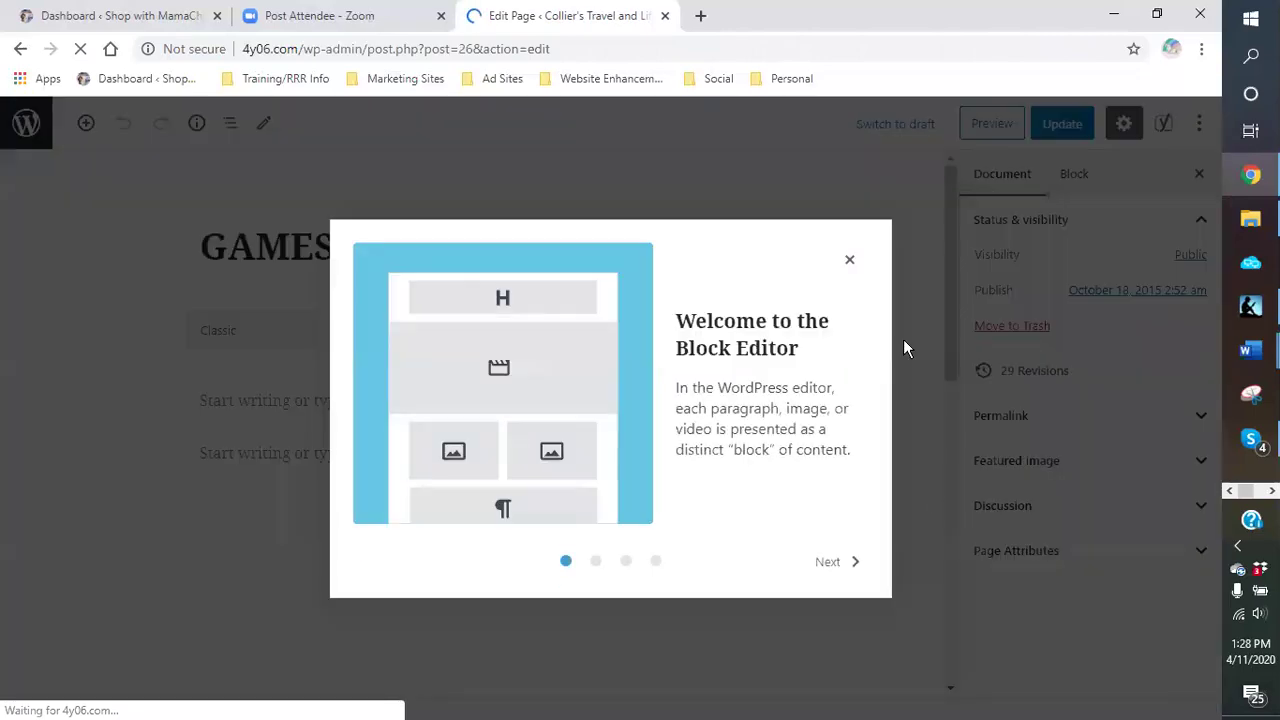
Step: Dismiss the block editor welcome tips and scroll down to the Download Now image
{"action": "left_click", "coordinate": [903, 339]}
{"action": "scroll", "coordinate": [825, 557], "scroll_direction": "down", "scroll_amount": 2}
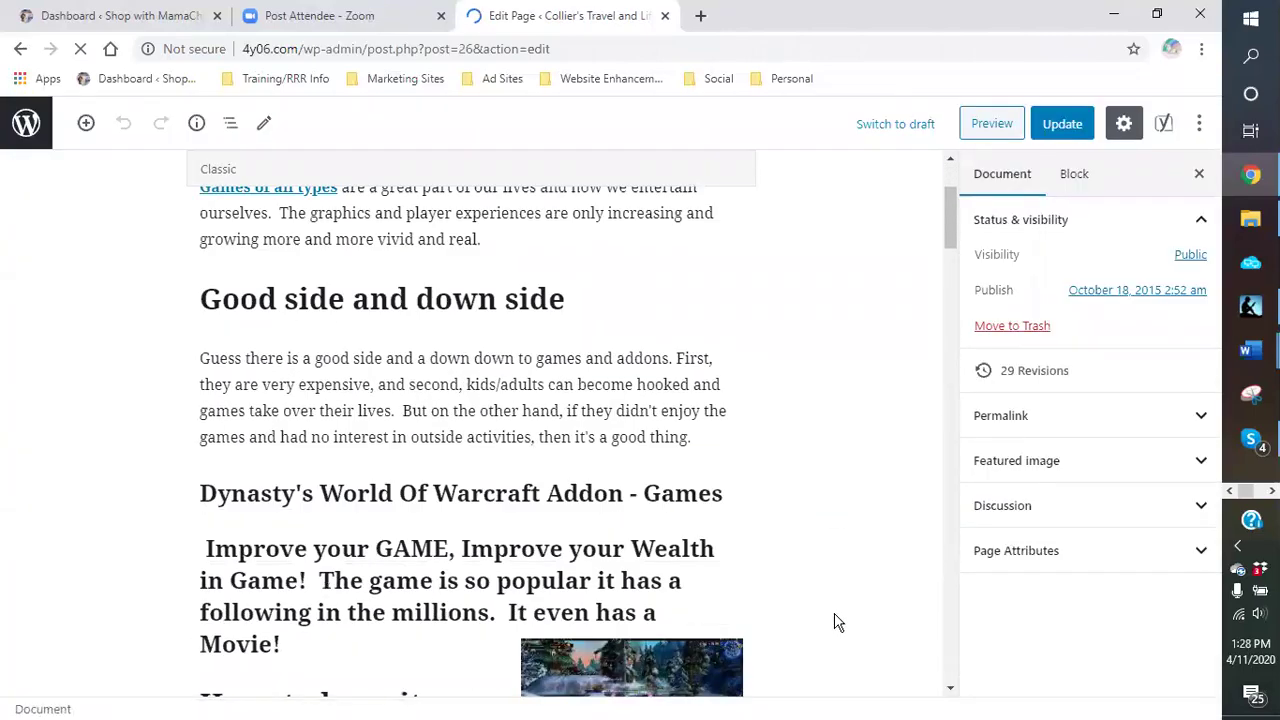
{"action": "scroll", "coordinate": [829, 609], "scroll_direction": "down", "scroll_amount": 1}
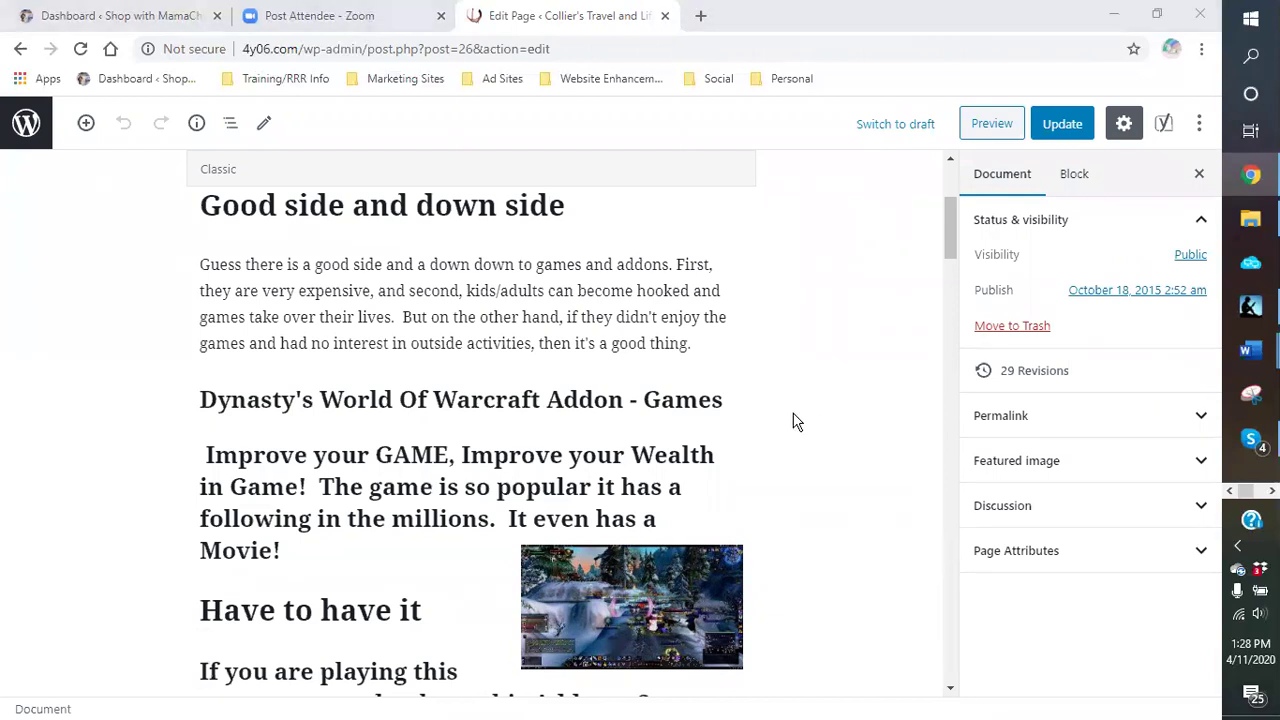
{"action": "scroll", "coordinate": [800, 400], "scroll_direction": "down", "scroll_amount": 7}
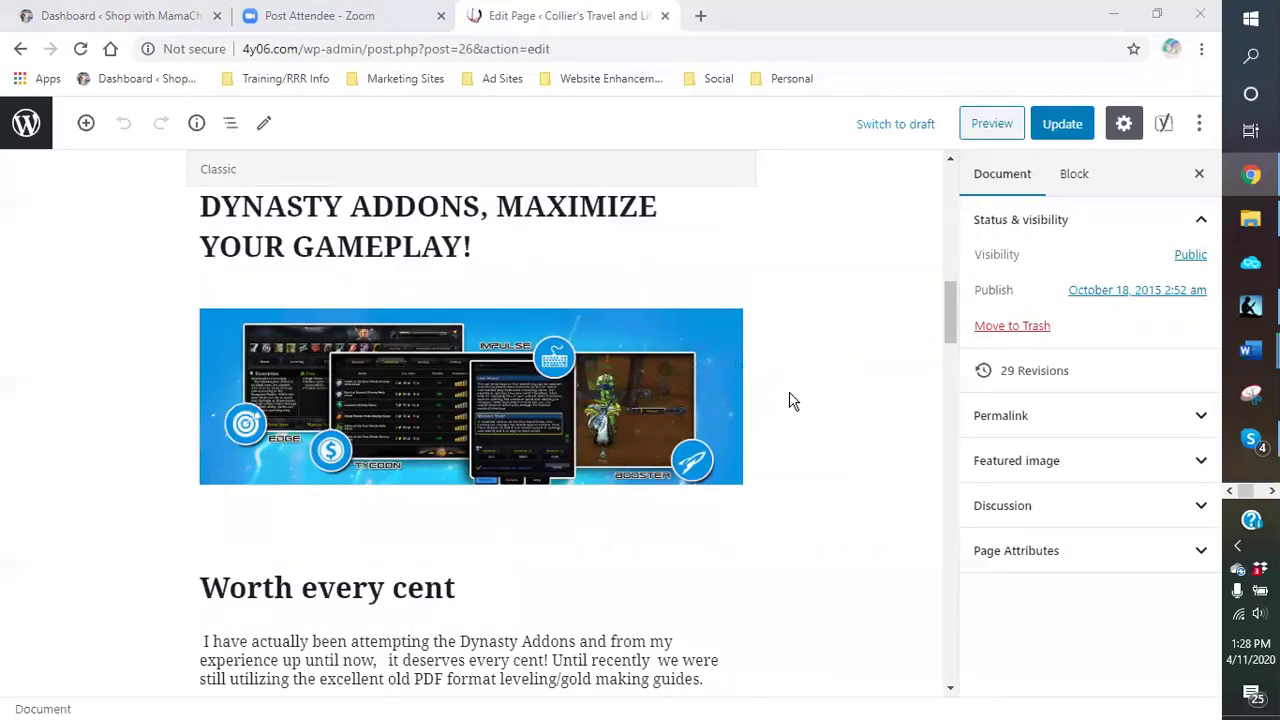
{"action": "scroll", "coordinate": [790, 400], "scroll_direction": "down", "scroll_amount": 4}
{"action": "scroll", "coordinate": [790, 400], "scroll_direction": "down", "scroll_amount": 6}
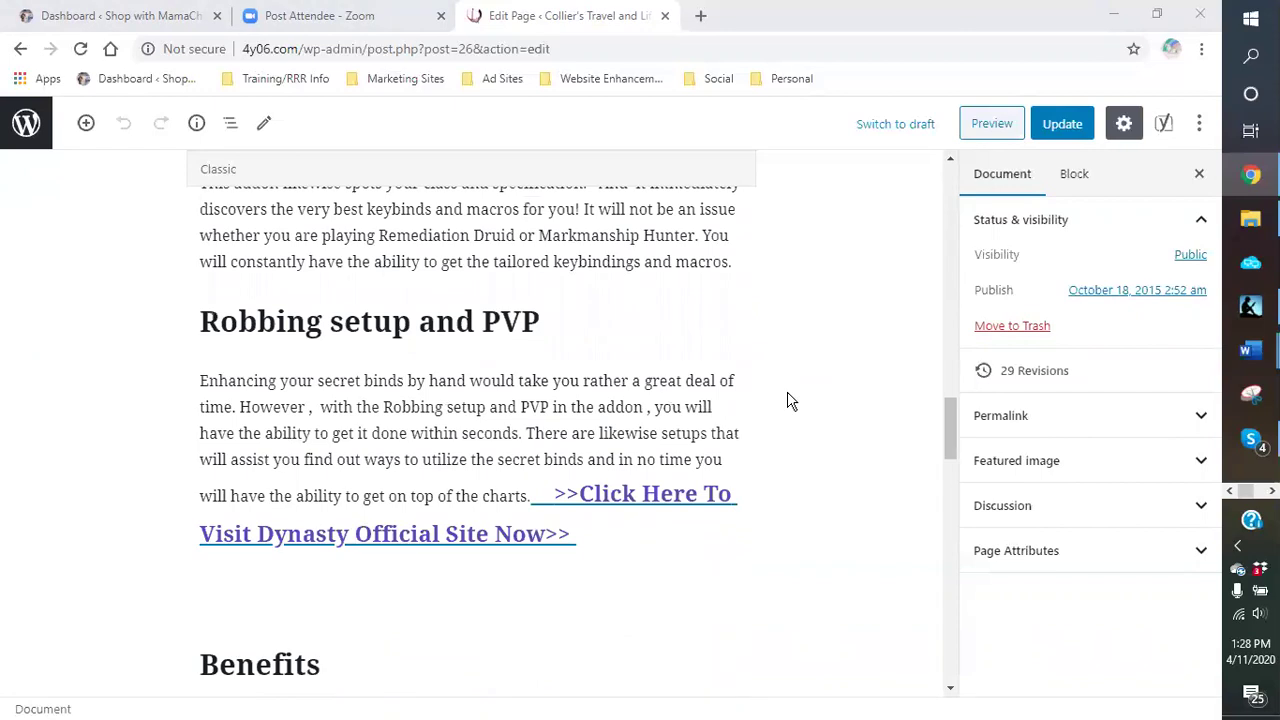
{"action": "scroll", "coordinate": [790, 400], "scroll_direction": "down", "scroll_amount": 1}
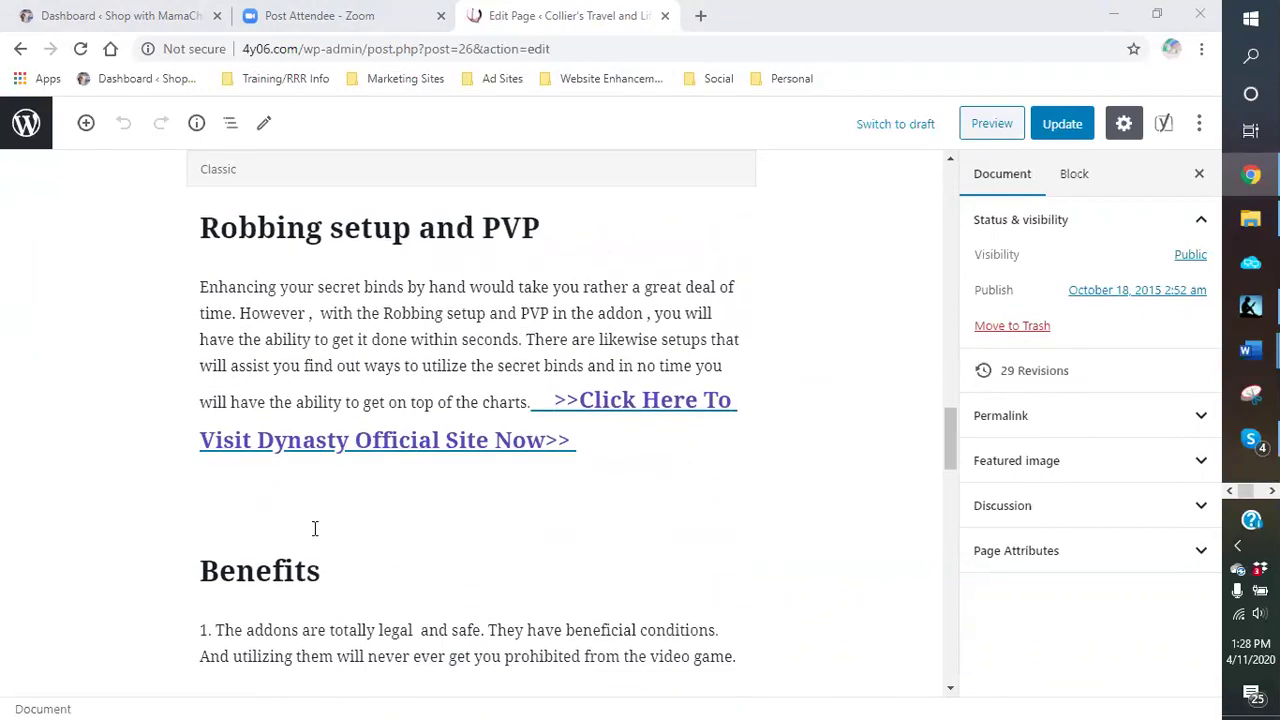
{"action": "scroll", "coordinate": [314, 528], "scroll_direction": "down", "scroll_amount": 8}
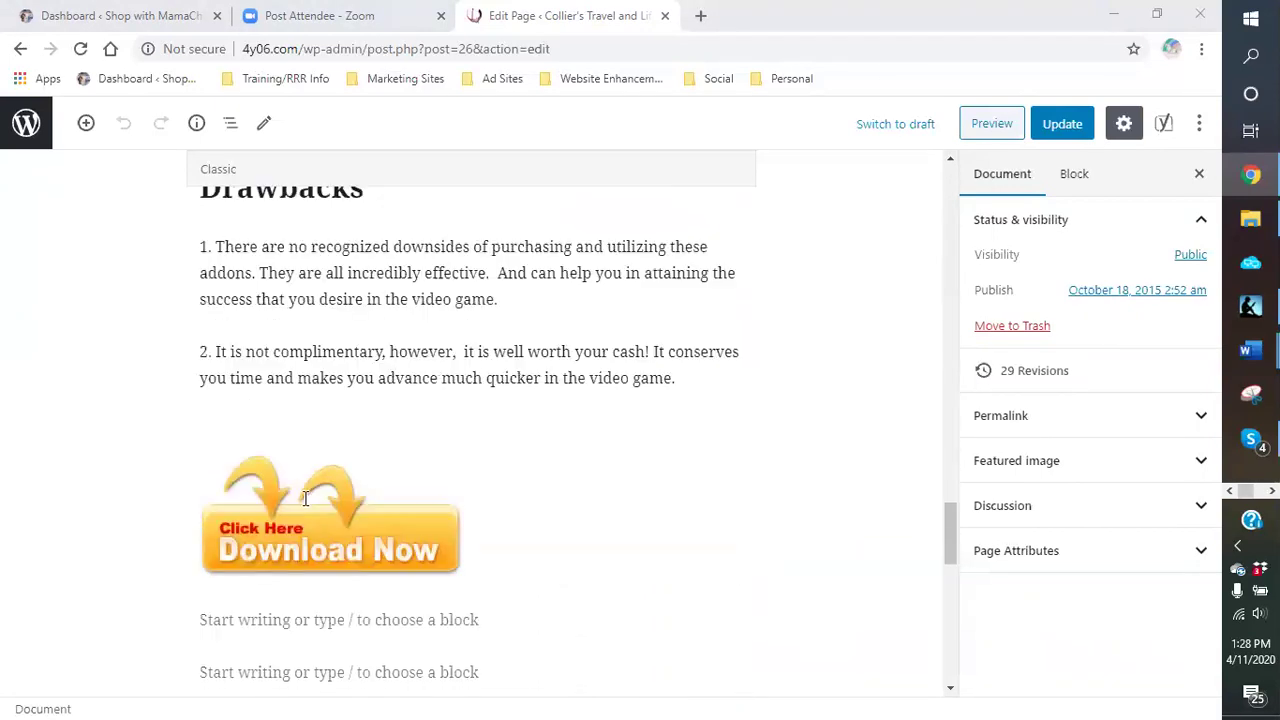
{"action": "scroll", "coordinate": [306, 500], "scroll_direction": "down", "scroll_amount": 3}
{"action": "scroll", "coordinate": [563, 400], "scroll_direction": "up", "scroll_amount": 4}
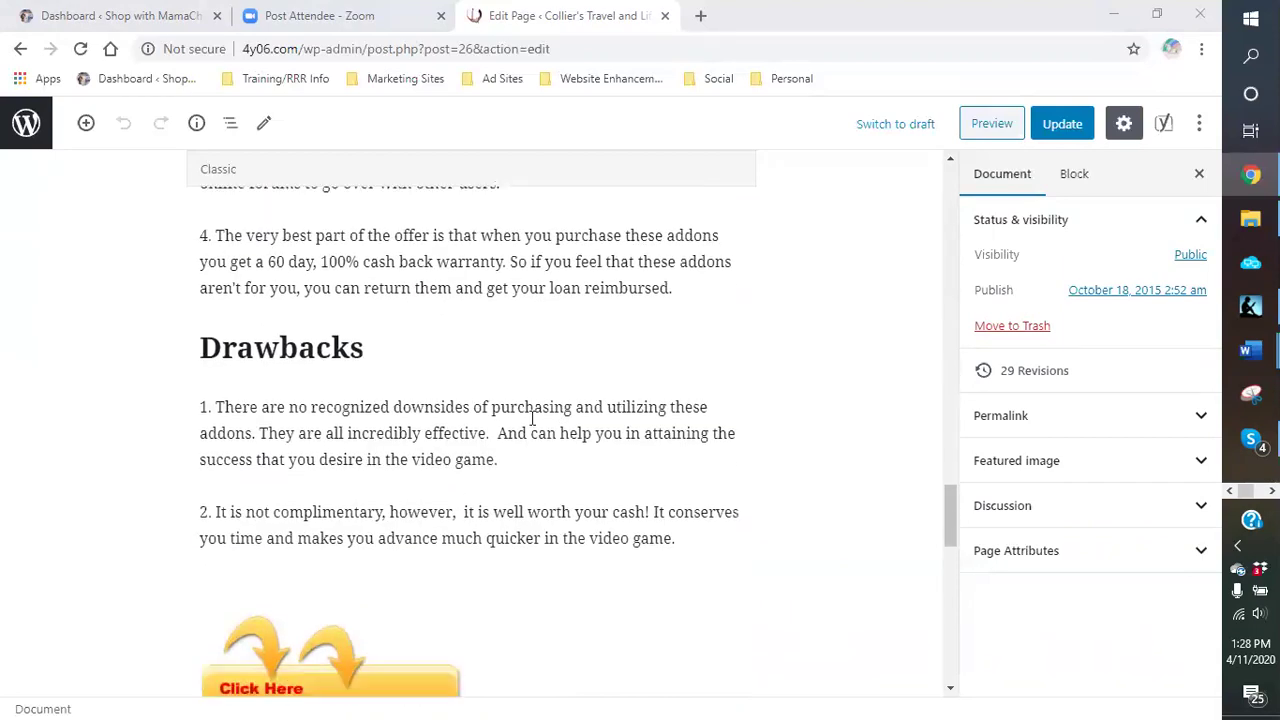
{"action": "scroll", "coordinate": [531, 420], "scroll_direction": "down", "scroll_amount": 4}
Step: Delete the empty paragraph below the Download Now image and review the page
{"action": "left_click", "coordinate": [378, 440]}
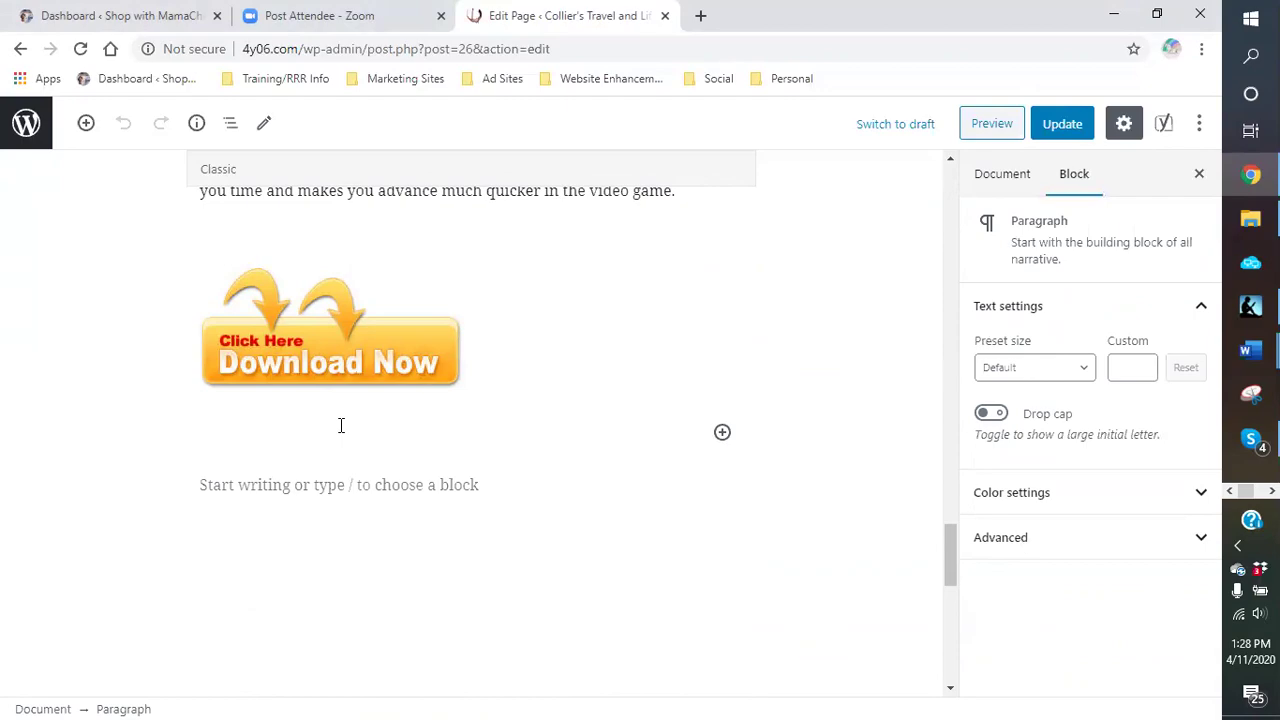
{"action": "key", "text": "BackSpace"}
{"action": "scroll", "coordinate": [350, 440], "scroll_direction": "down", "scroll_amount": 10}
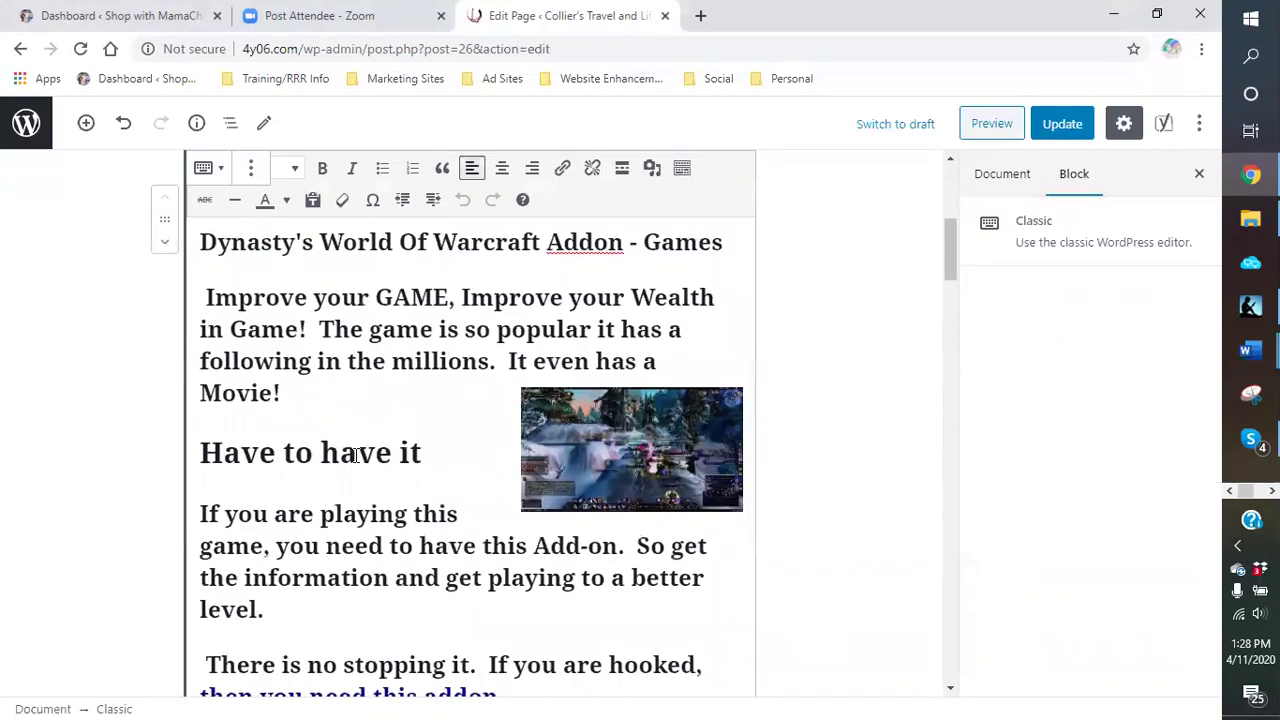
{"action": "scroll", "coordinate": [354, 450], "scroll_direction": "down", "scroll_amount": 8}
{"action": "scroll", "coordinate": [523, 408], "scroll_direction": "up", "scroll_amount": 5}
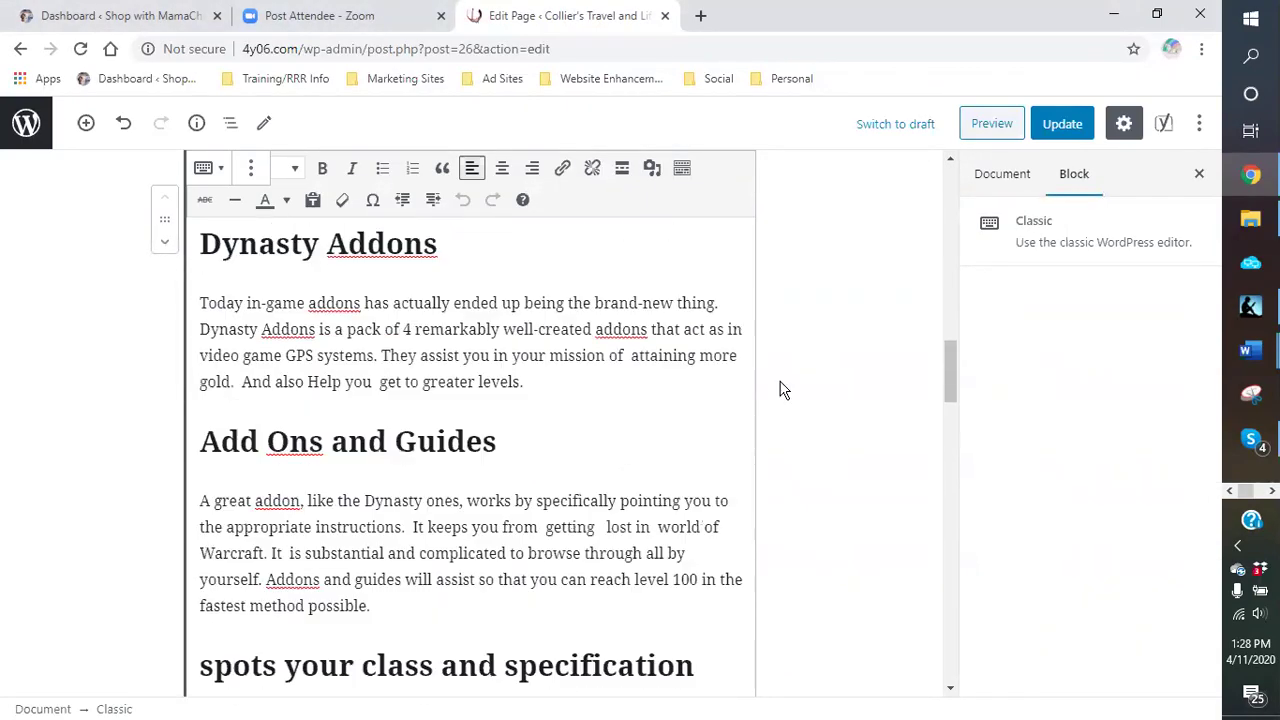
{"action": "scroll", "coordinate": [838, 397], "scroll_direction": "up", "scroll_amount": 15}
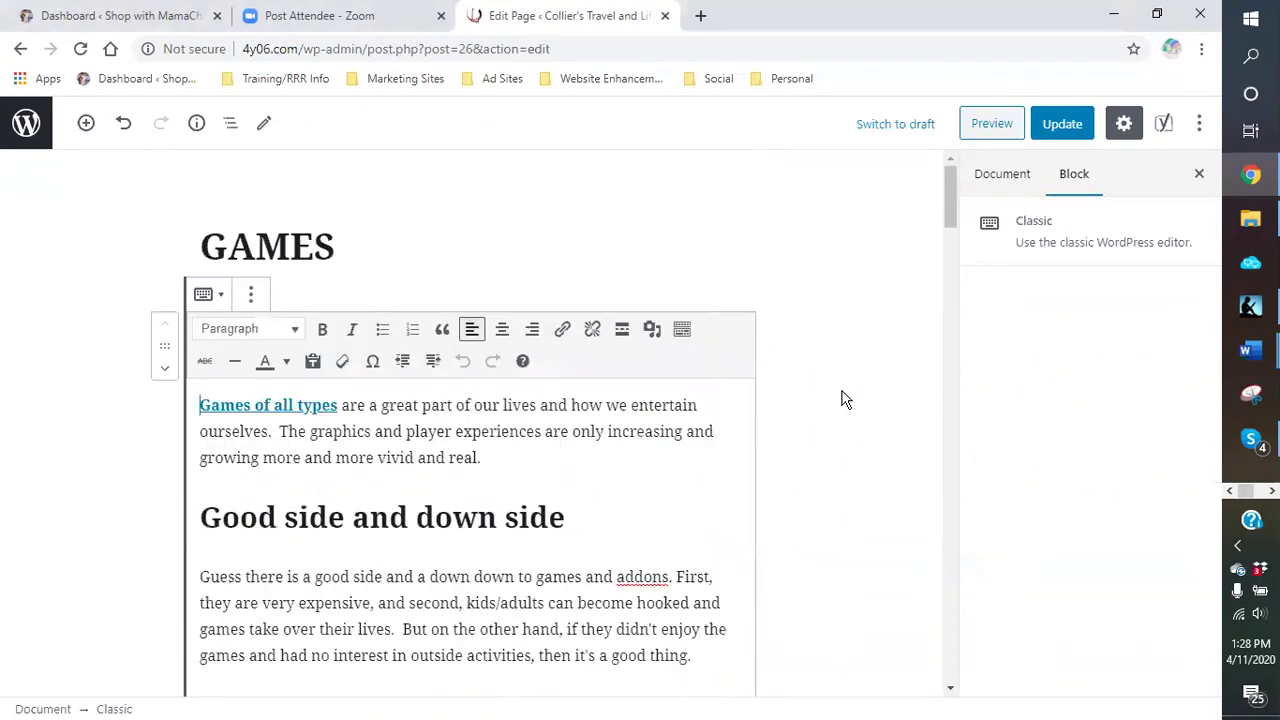
{"action": "scroll", "coordinate": [838, 397], "scroll_direction": "down", "scroll_amount": 12}
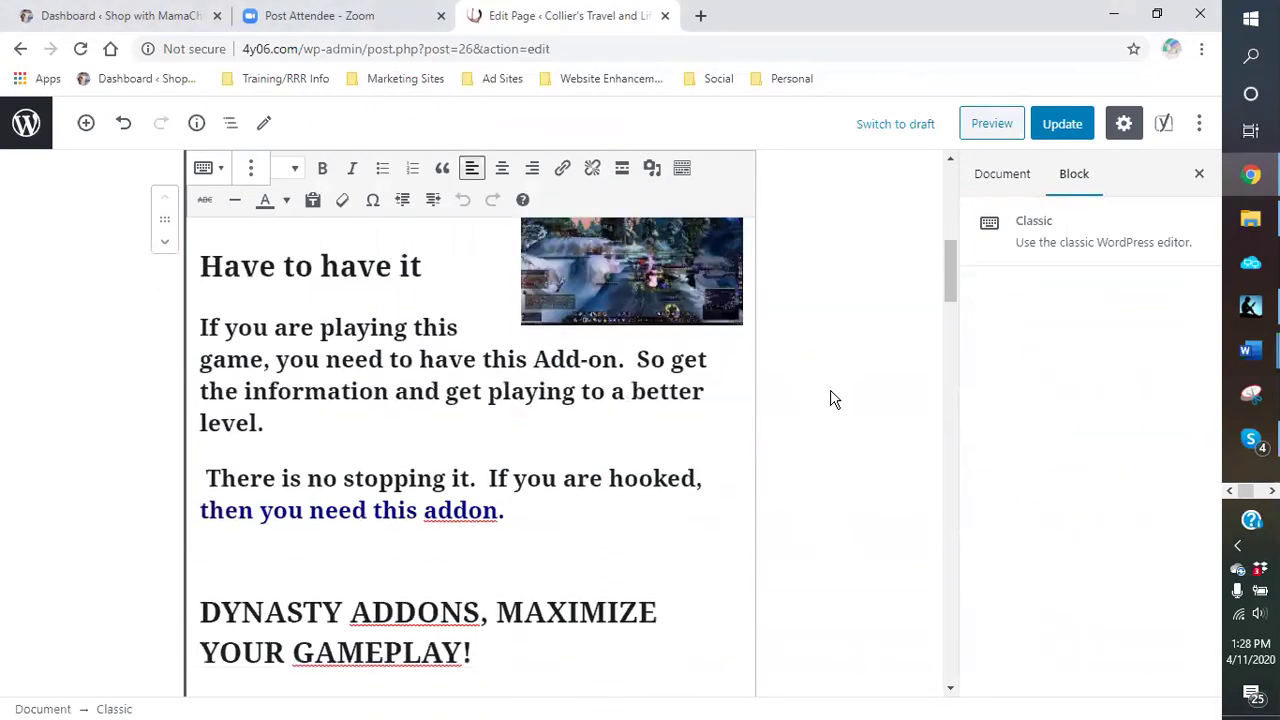
{"action": "scroll", "coordinate": [834, 400], "scroll_direction": "down", "scroll_amount": 3}
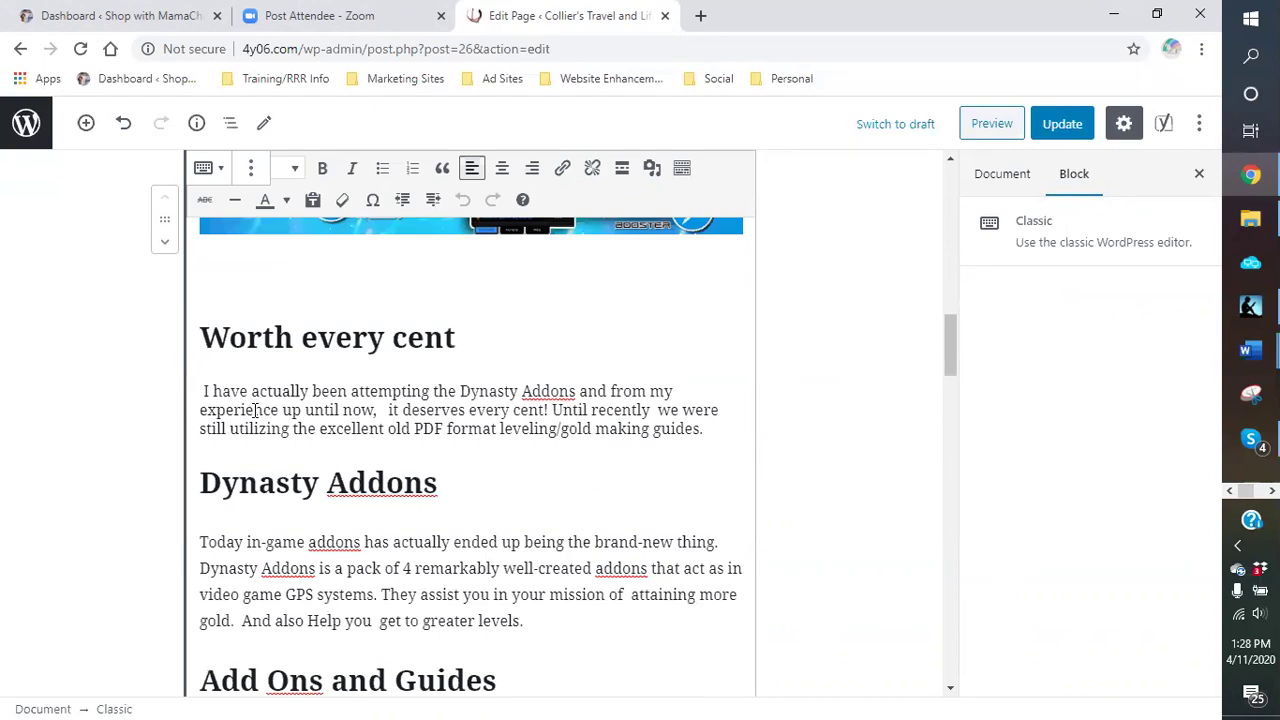
{"action": "scroll", "coordinate": [717, 442], "scroll_direction": "up", "scroll_amount": 12}
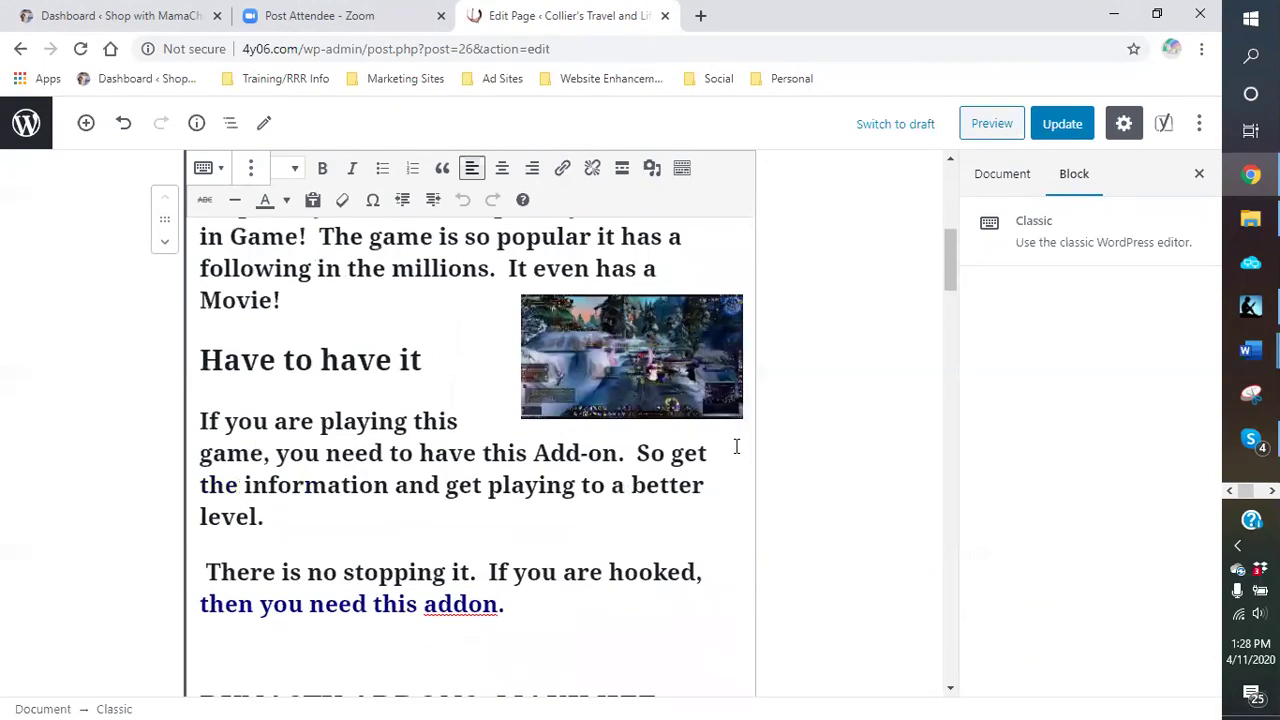
{"action": "scroll", "coordinate": [712, 421], "scroll_direction": "up", "scroll_amount": 1}
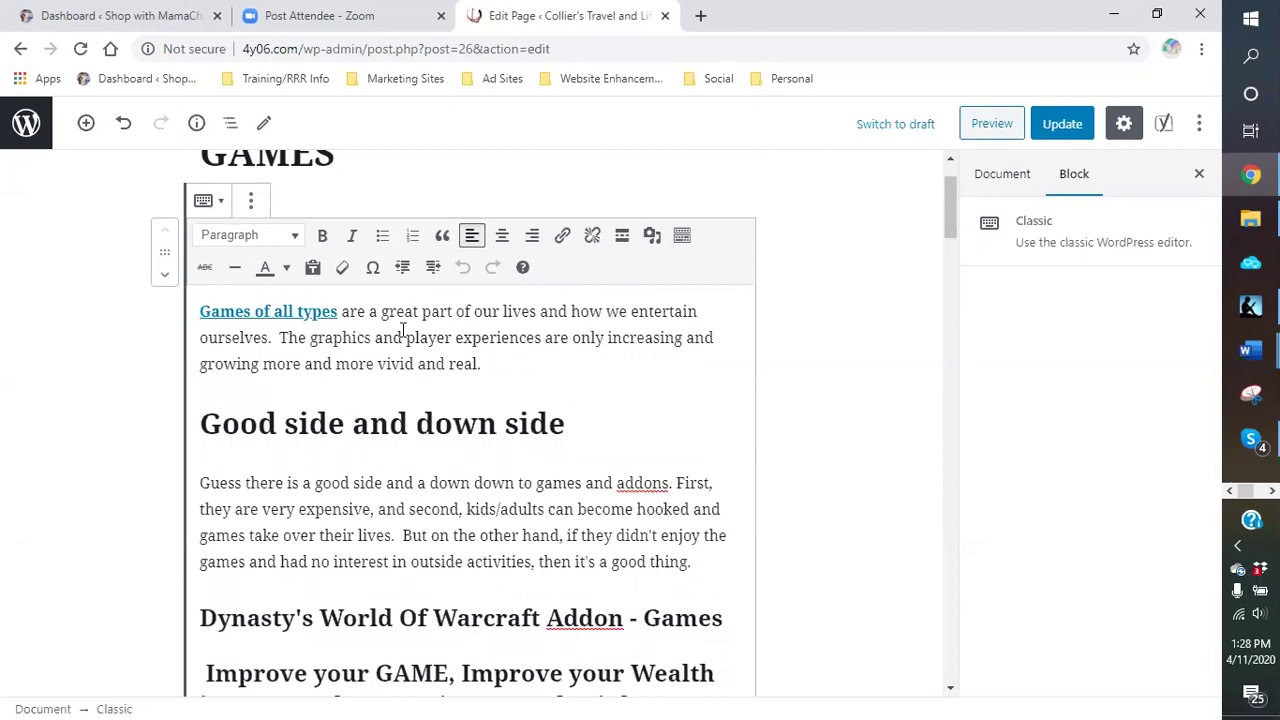
Step: Convert the Classic block into separate blocks via its More options menu
{"action": "left_click", "coordinate": [253, 203]}
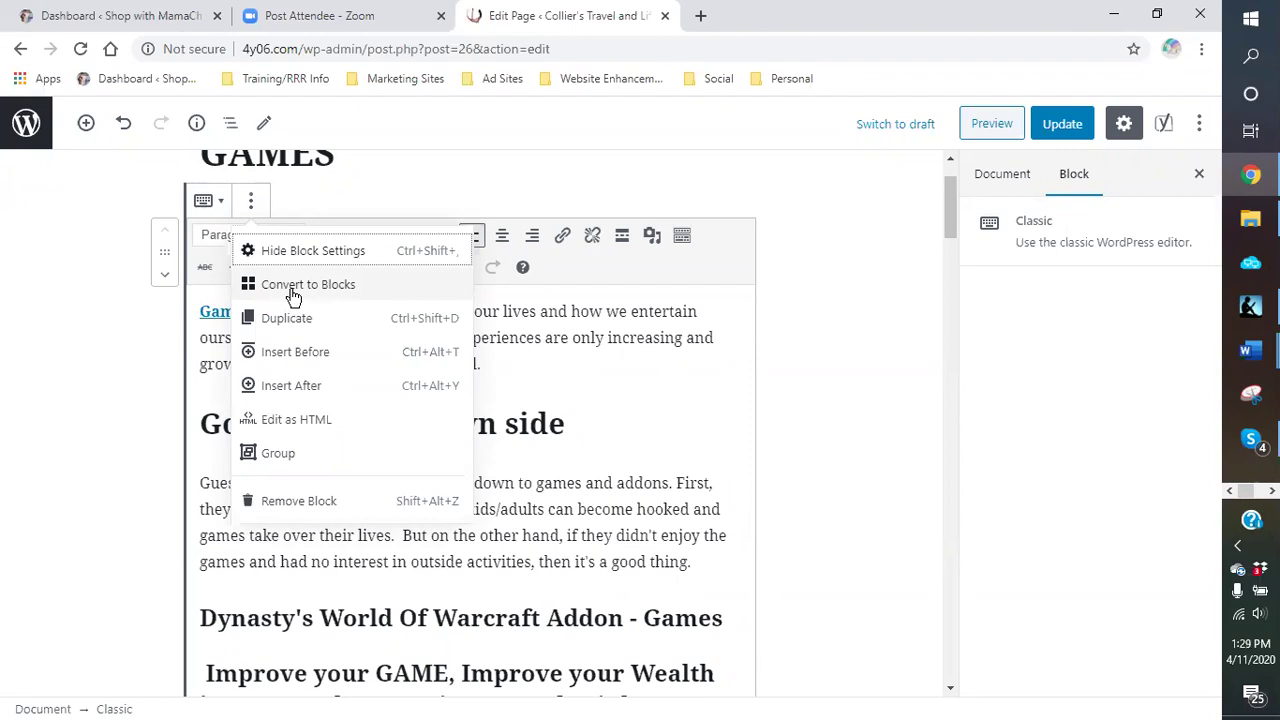
{"action": "left_click", "coordinate": [292, 288]}
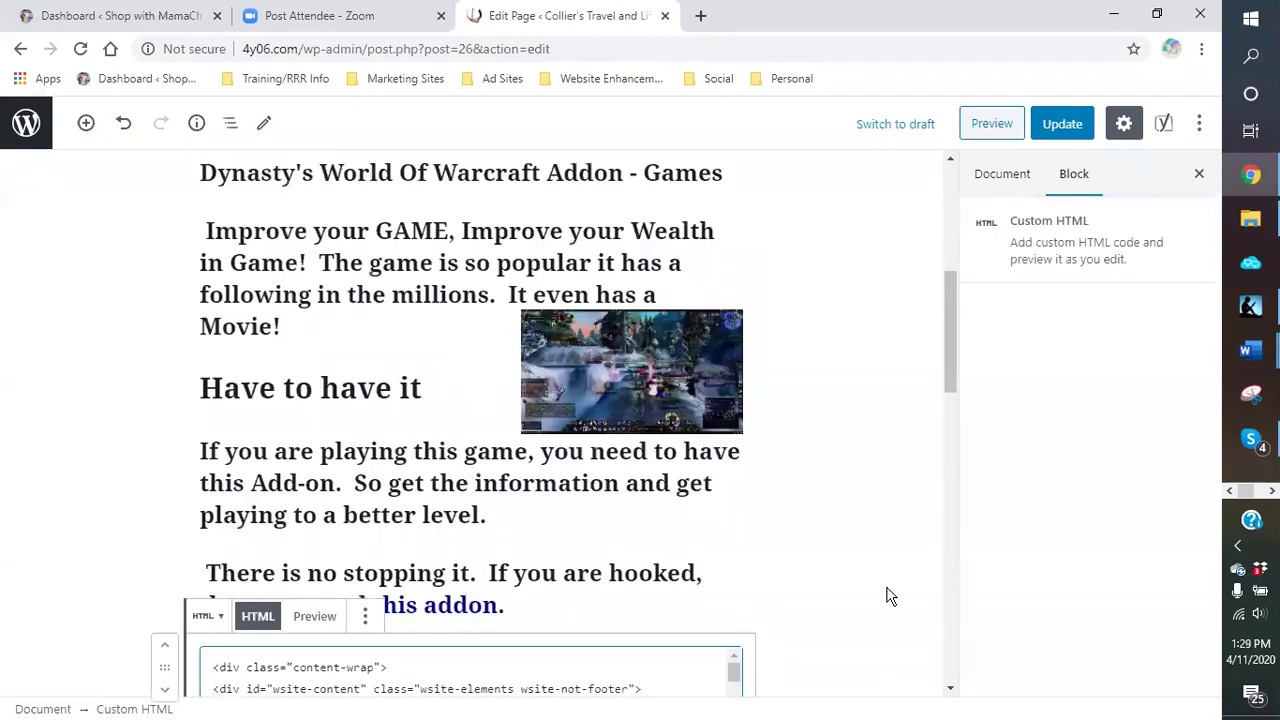
{"action": "left_click", "coordinate": [852, 506]}
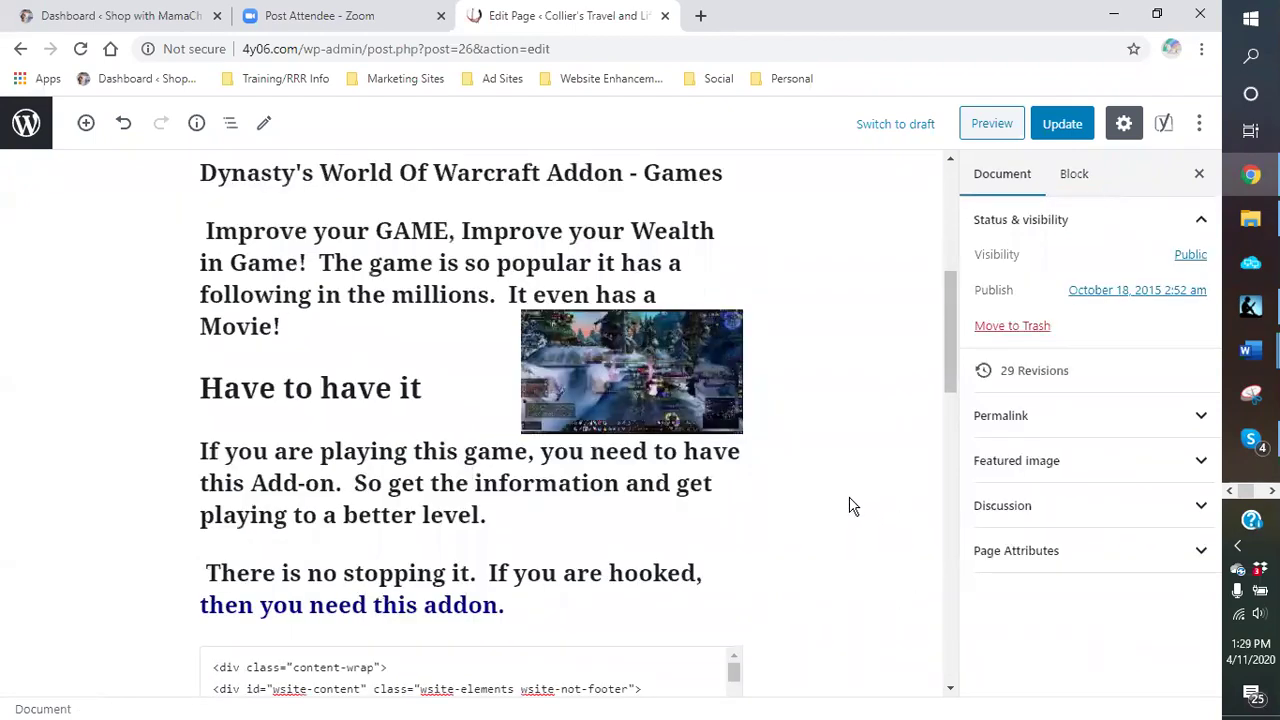
{"action": "scroll", "coordinate": [849, 506], "scroll_direction": "up", "scroll_amount": 5}
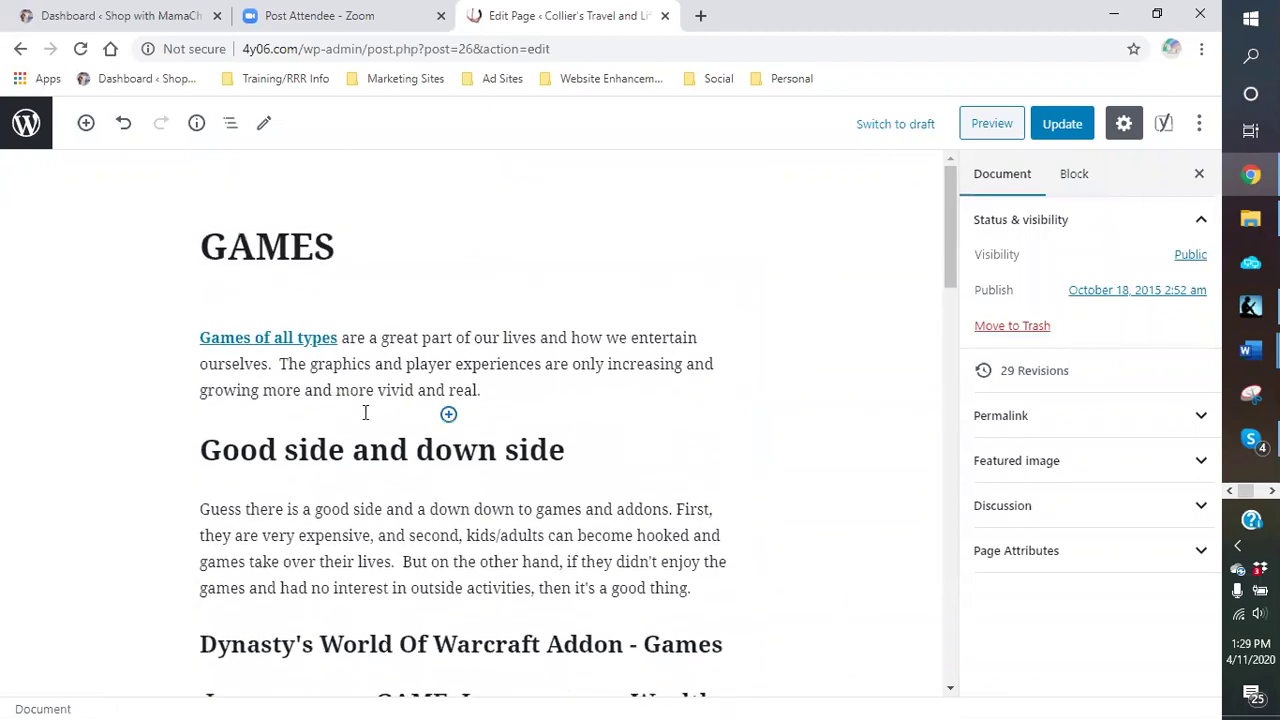
Step: Inspect the GAMES title and 'Games of all types' link, then decline the Skype call
{"action": "left_click", "coordinate": [243, 452]}
{"action": "left_click", "coordinate": [234, 309]}
{"action": "left_click", "coordinate": [232, 280]}
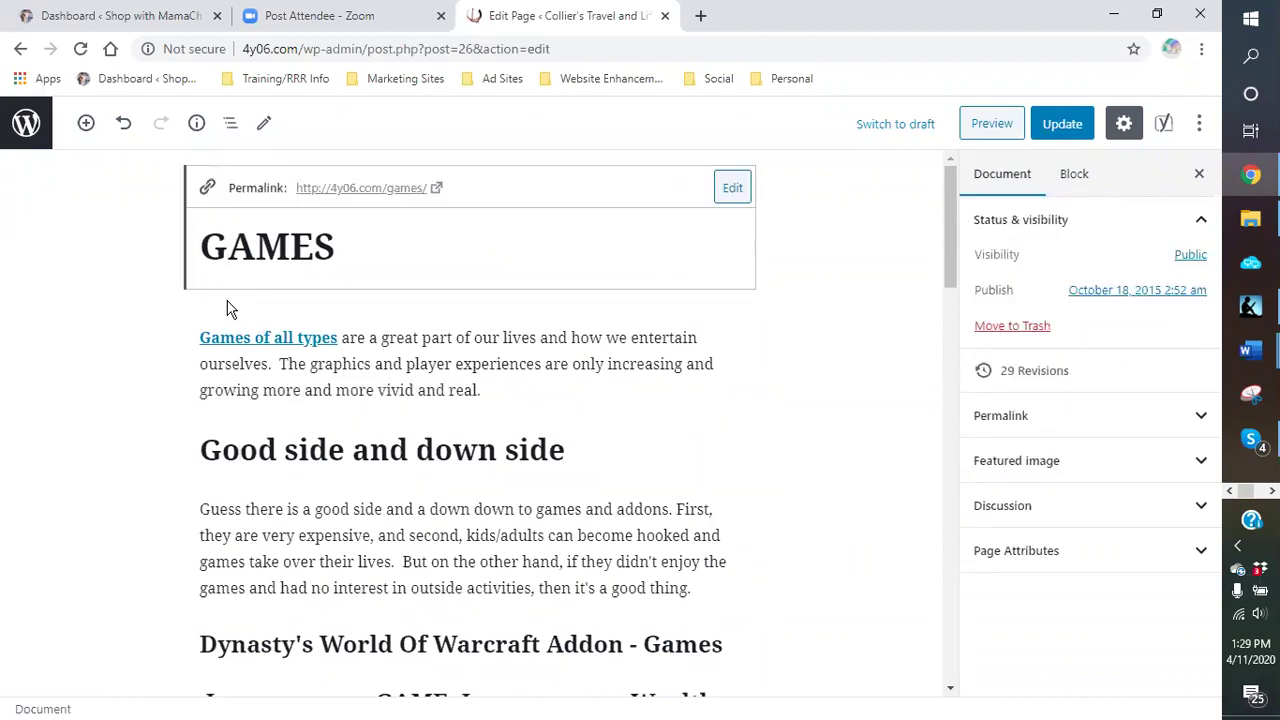
{"action": "left_click", "coordinate": [228, 308]}
{"action": "double_click", "coordinate": [231, 297]}
{"action": "left_click", "coordinate": [234, 309]}
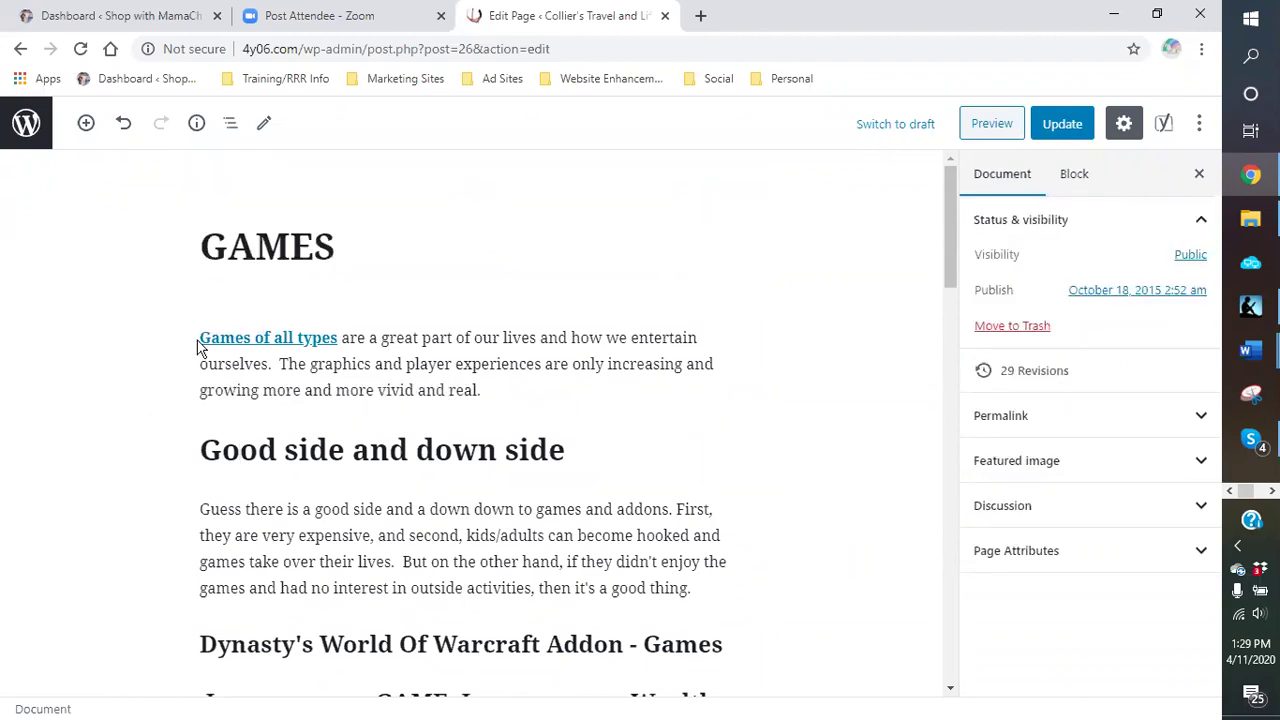
{"action": "left_click", "coordinate": [201, 338]}
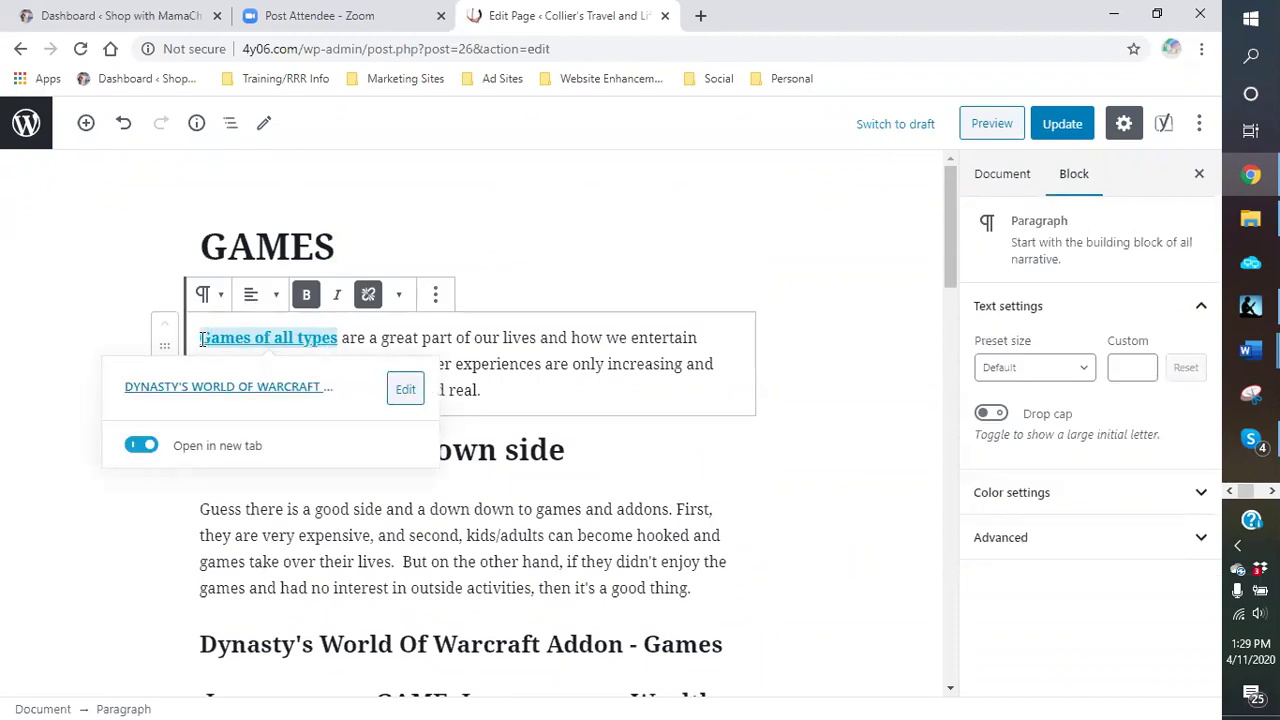
{"action": "left_click", "coordinate": [606, 278]}
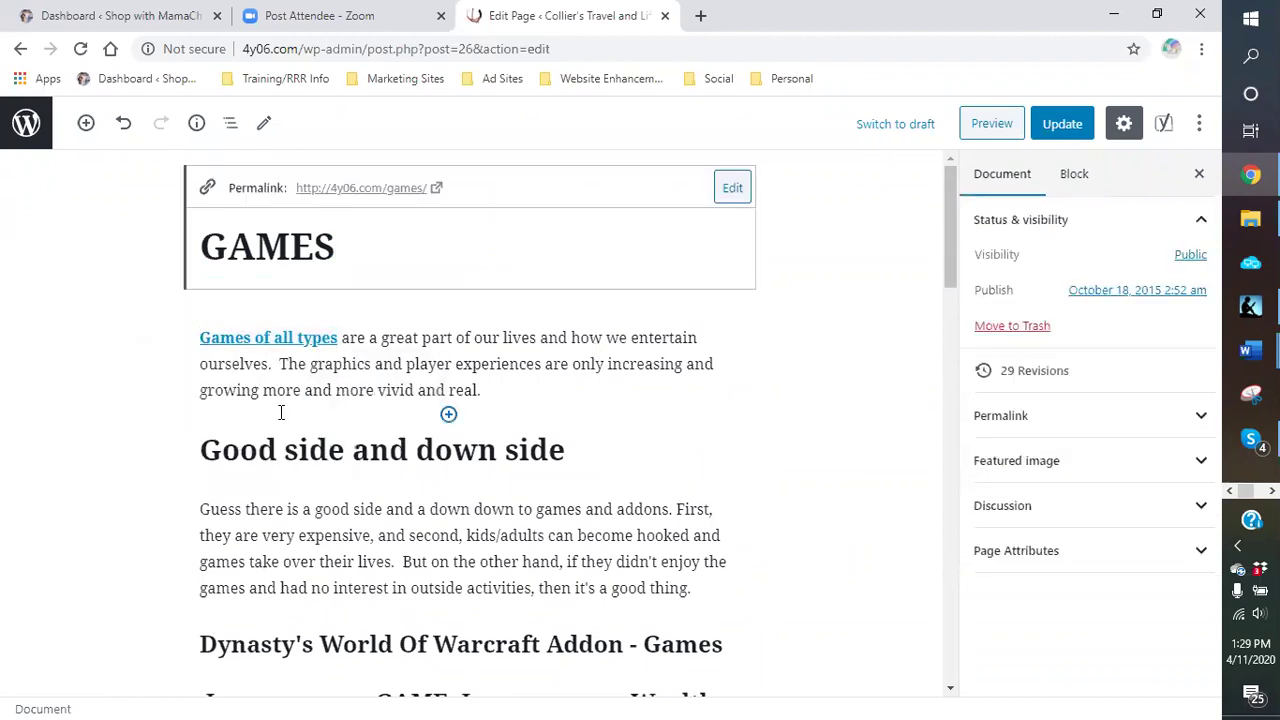
{"action": "left_click", "coordinate": [362, 303]}
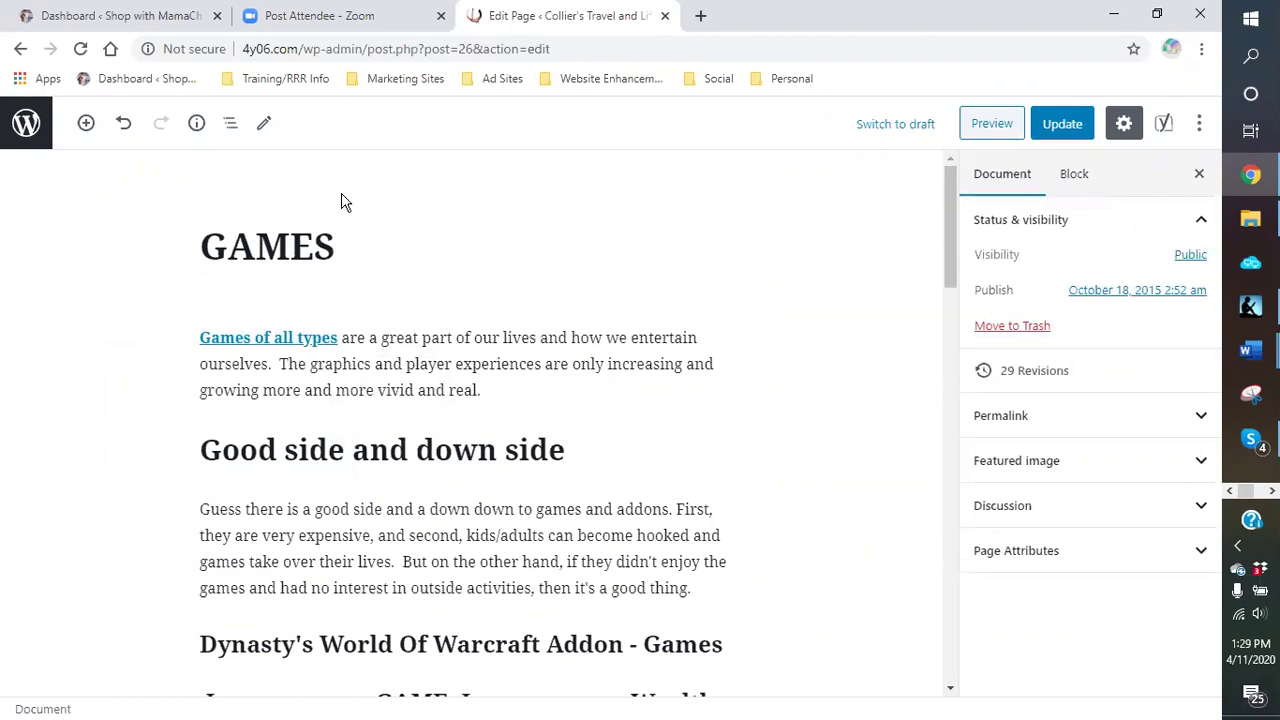
{"action": "left_click", "coordinate": [350, 240]}
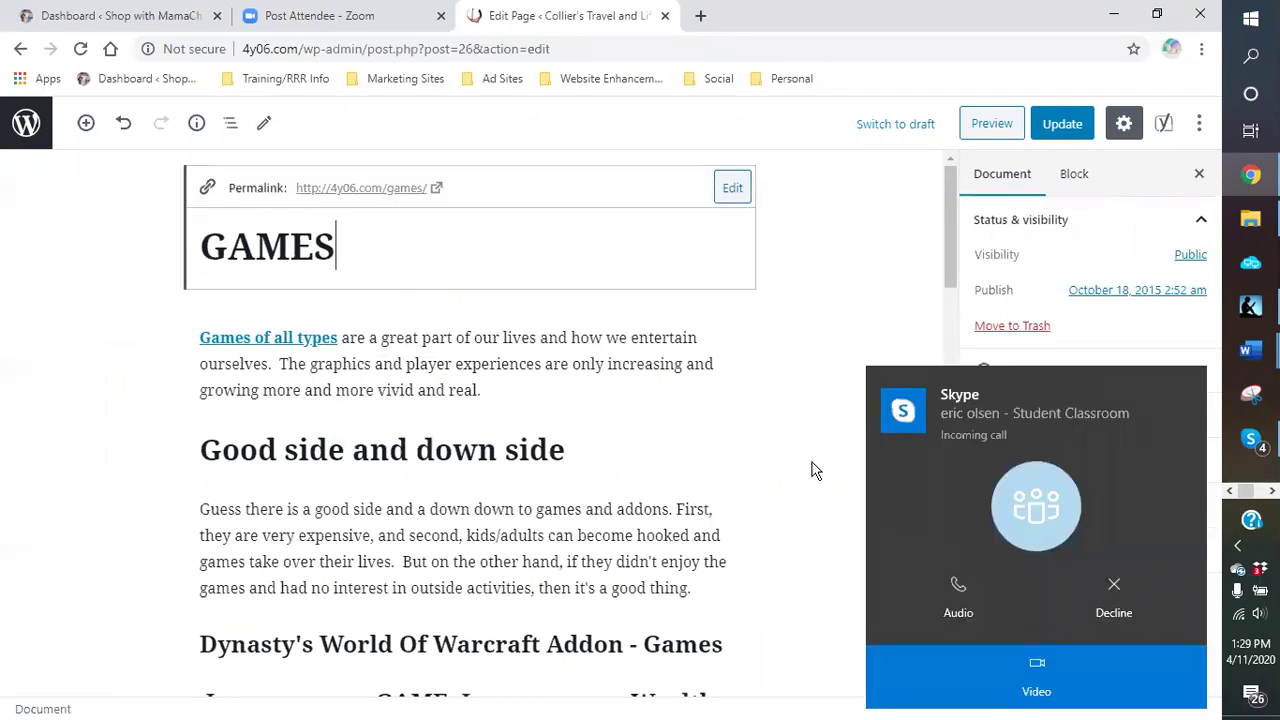
{"action": "left_click", "coordinate": [1127, 595]}
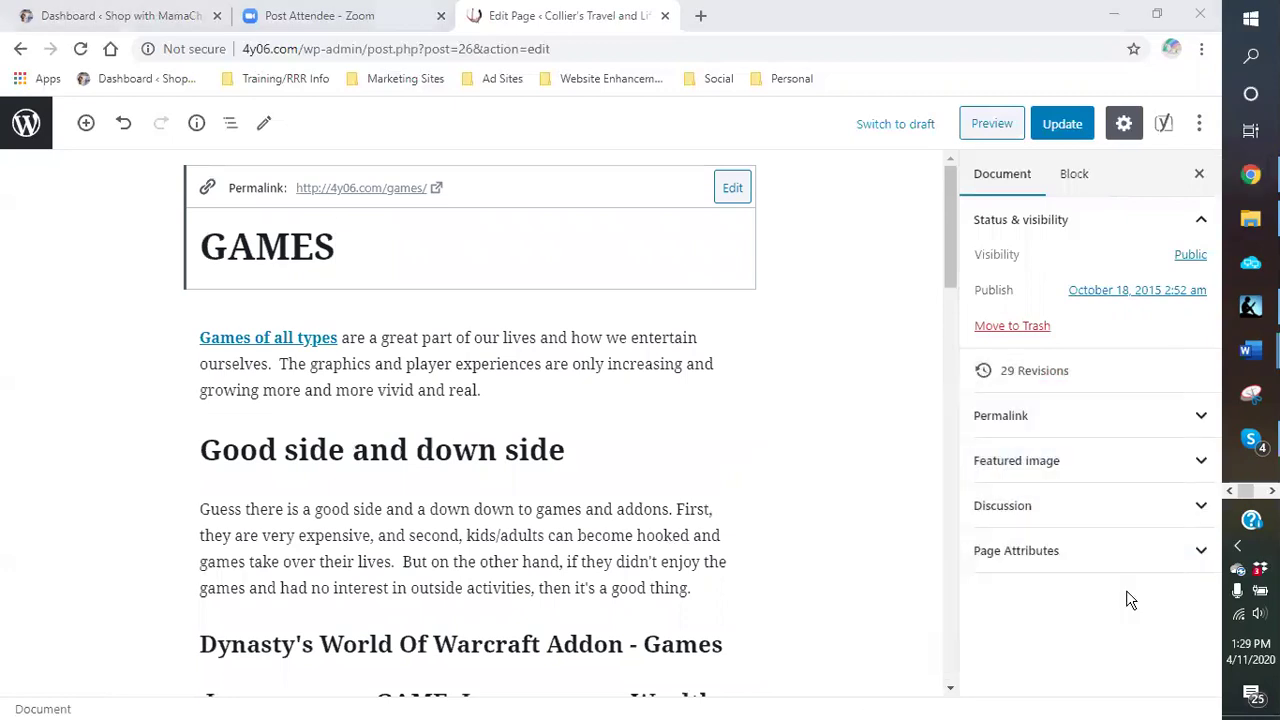
Step: In Skype, reply 'doing the class now. Jump on.' to the contact lacking video
{"action": "left_click", "coordinate": [1112, 20]}
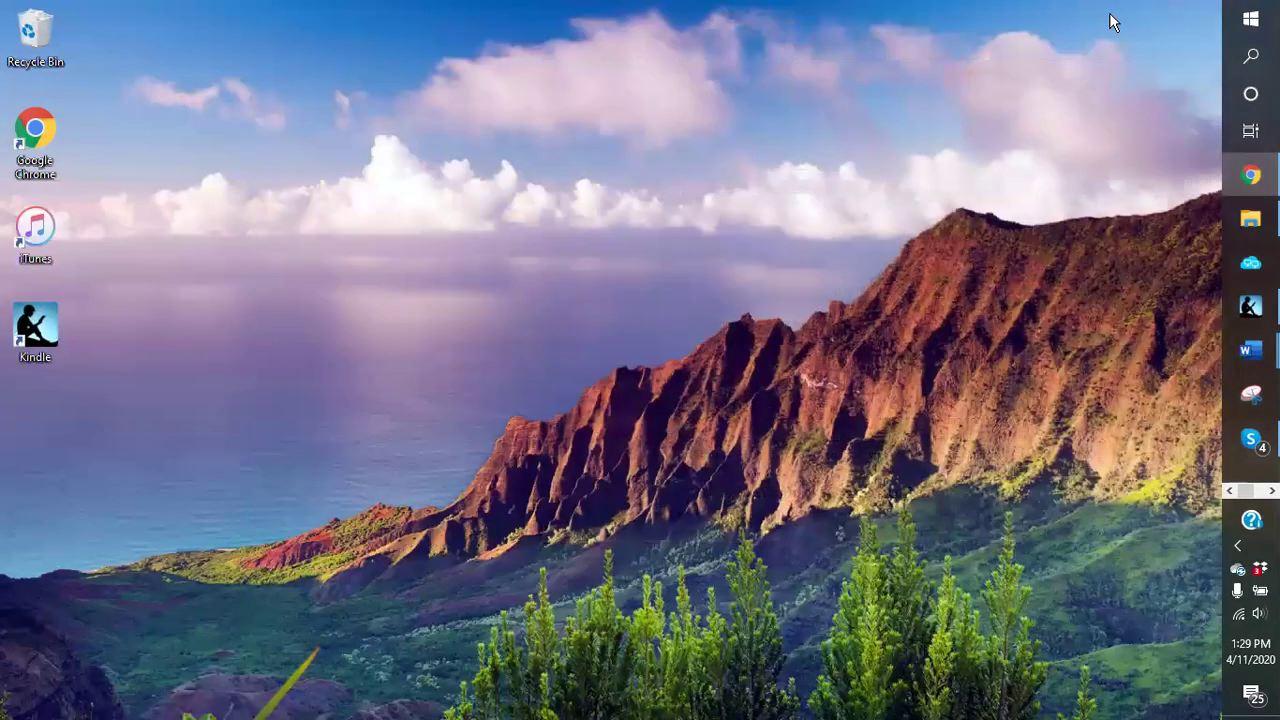
{"action": "left_click", "coordinate": [1248, 446]}
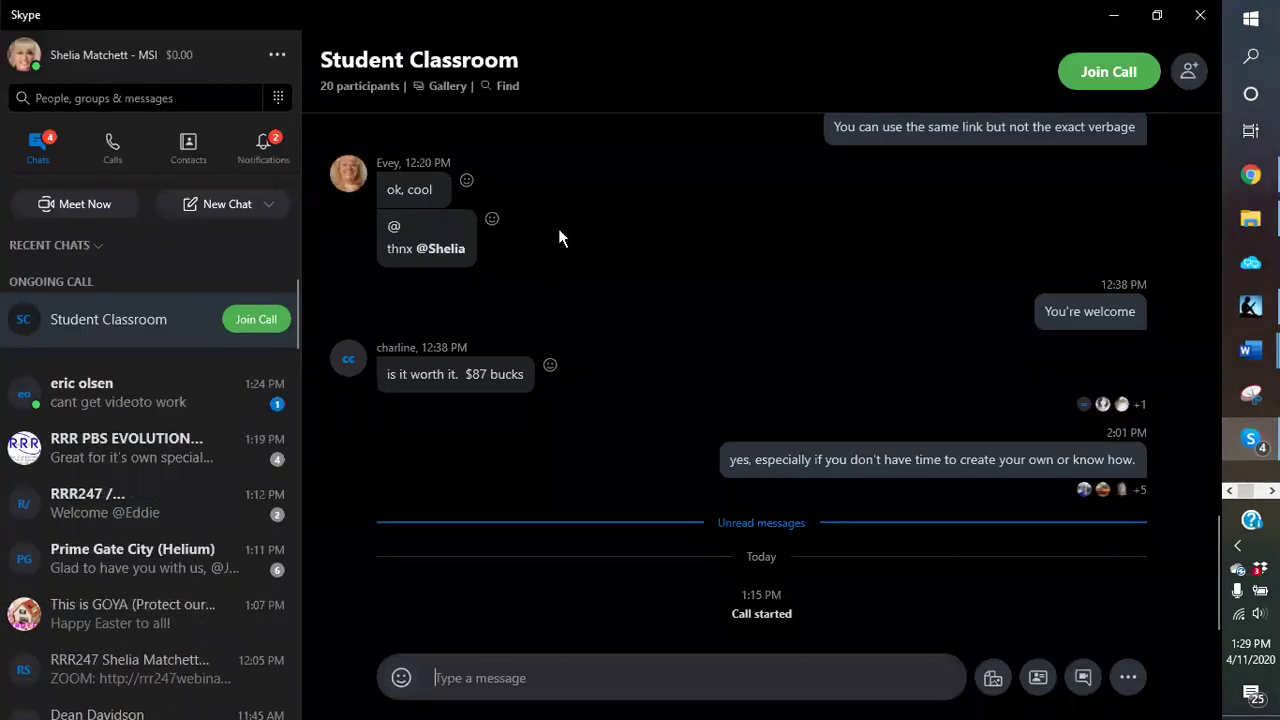
{"action": "left_click", "coordinate": [146, 399]}
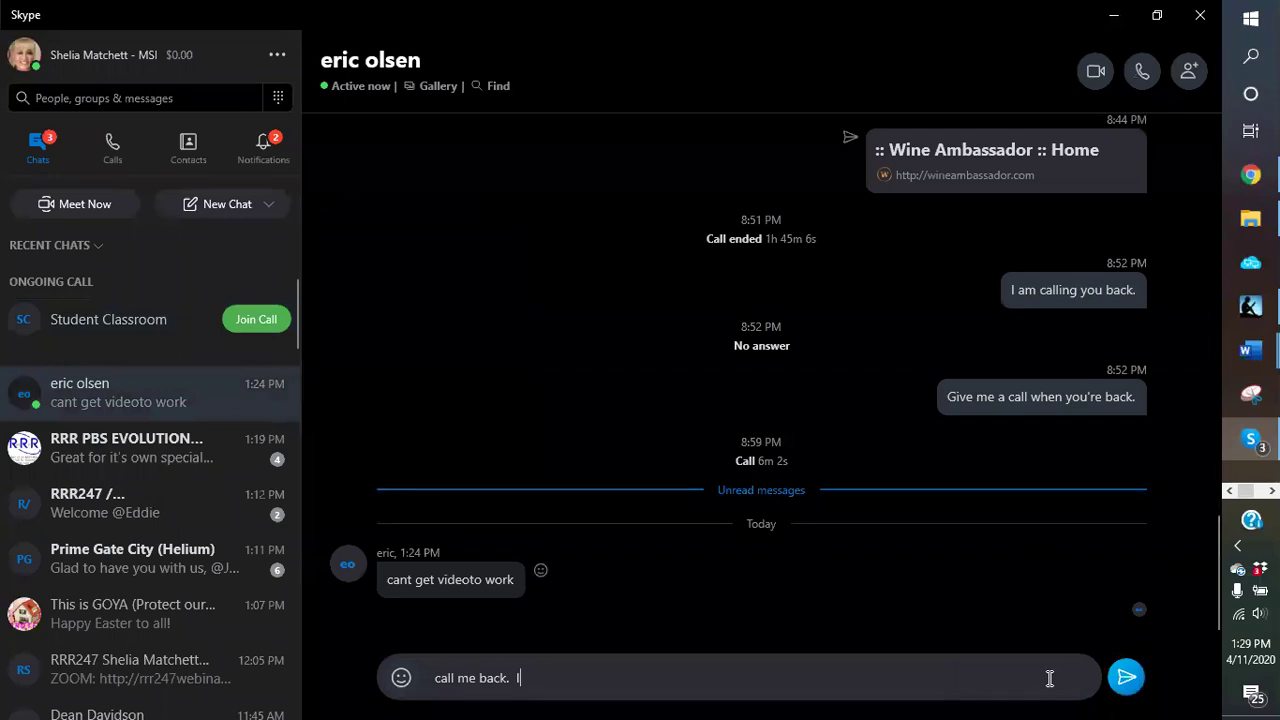
{"action": "type", "text": "I am doing"}
{"action": "key", "text": "BackSpace"}
{"action": "key", "text": "BackSpace"}
{"action": "key", "text": "BackSpace"}
{"action": "key", "text": "BackSpace"}
{"action": "key", "text": "BackSpace"}
{"action": "key", "text": "BackSpace"}
{"action": "key", "text": "BackSpace"}
{"action": "key", "text": "BackSpace"}
{"action": "key", "text": "BackSpace"}
{"action": "key", "text": "BackSpace"}
{"action": "key", "text": "BackSpace"}
{"action": "key", "text": "BackSpace"}
{"action": "key", "text": "BackSpace"}
{"action": "key", "text": "BackSpace"}
{"action": "key", "text": "BackSpace"}
{"action": "key", "text": "BackSpace"}
{"action": "key", "text": "BackSpace"}
{"action": "key", "text": "BackSpace"}
{"action": "key", "text": "BackSpace"}
{"action": "key", "text": "BackSpace"}
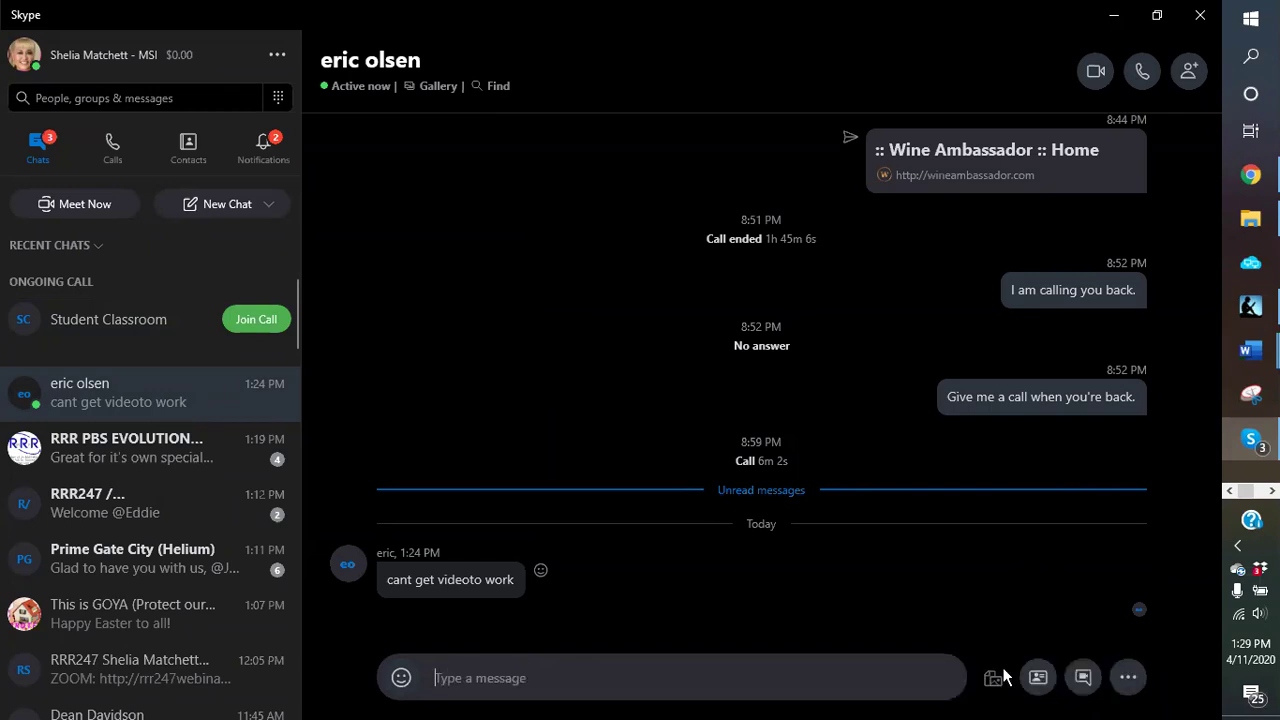
{"action": "type", "text": "doing the class notw"}
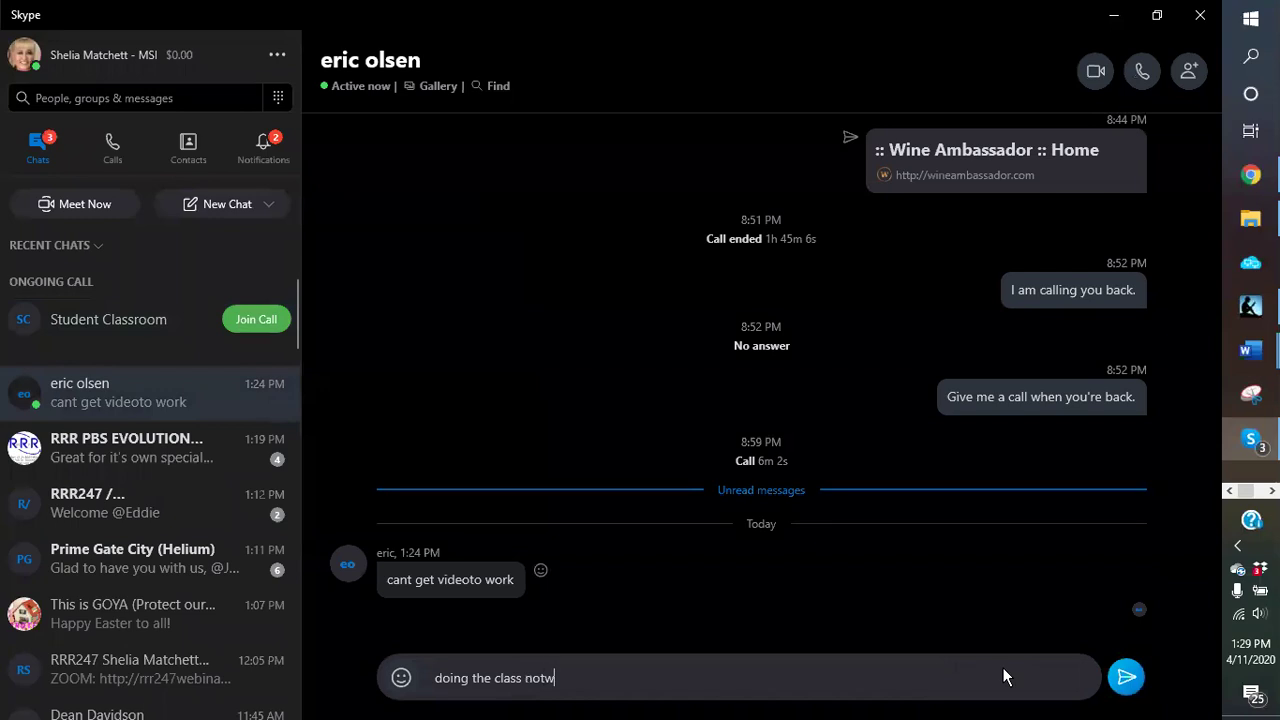
{"action": "type", "text": ".  Jump on."}
{"action": "key", "text": "Return"}
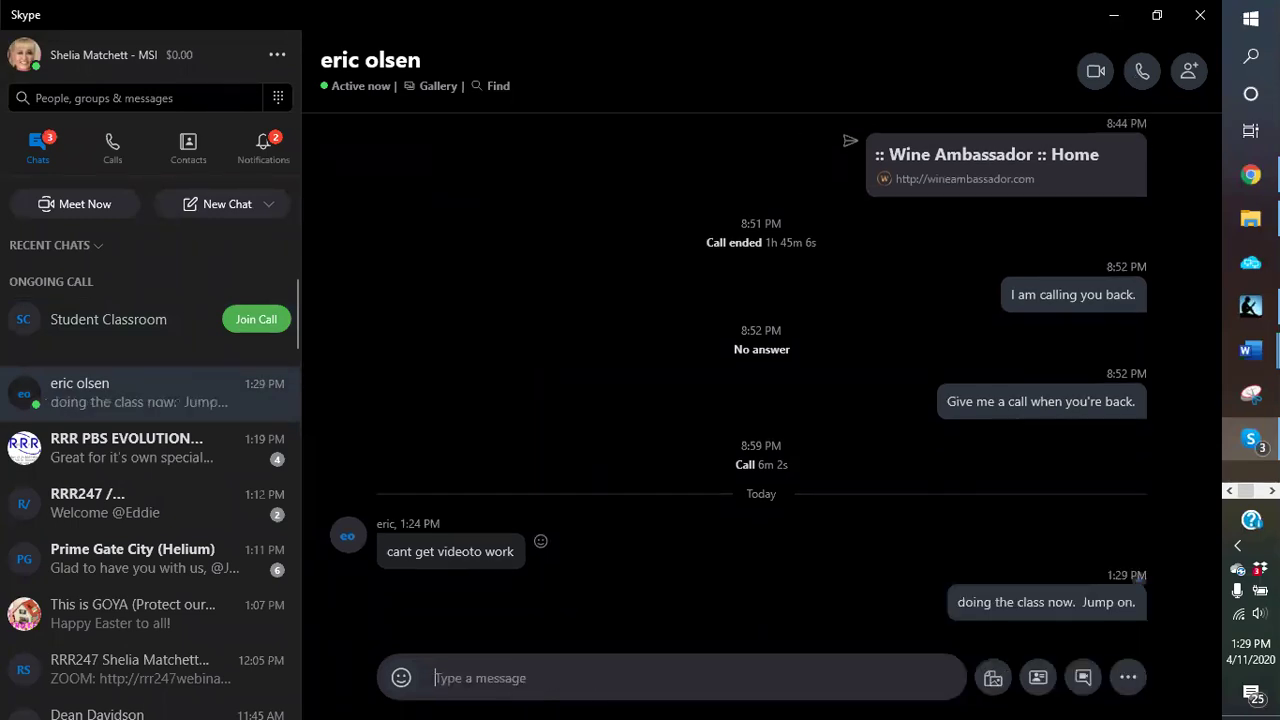
Step: Copy the Saturday webinar invitation and Zoom link from the student referral links Word document
{"action": "mouse_move", "coordinate": [1241, 355]}
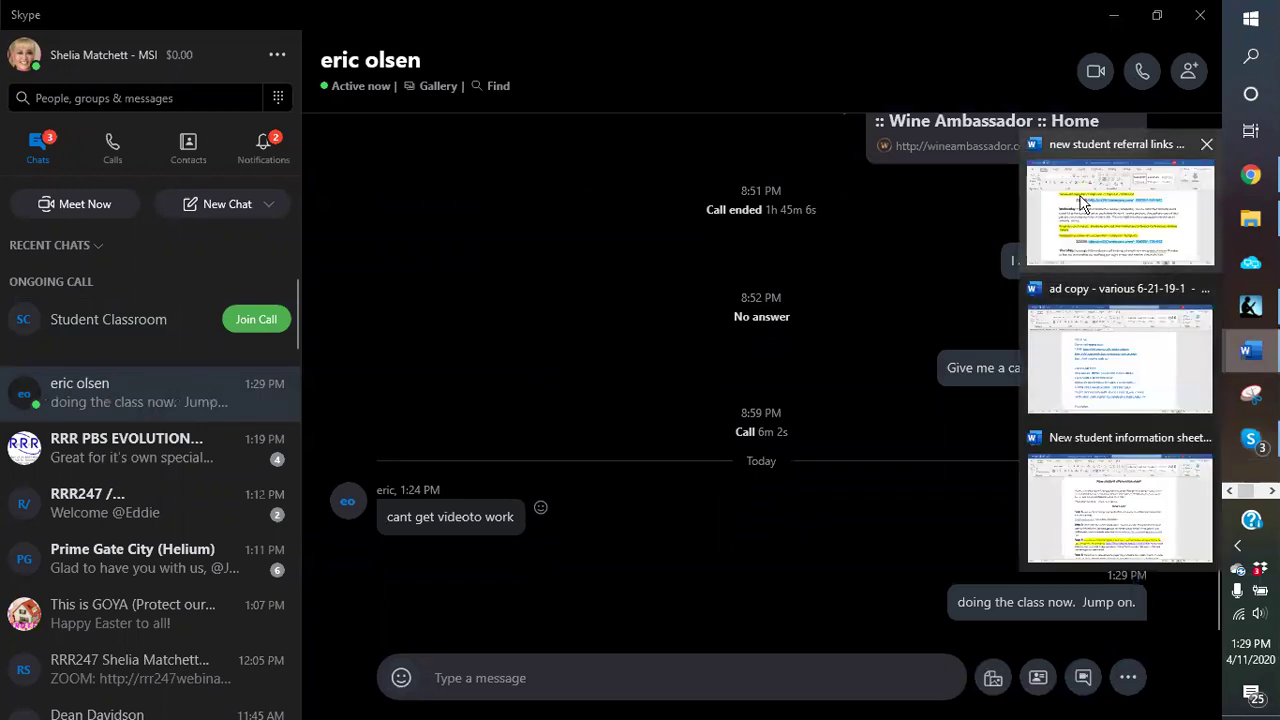
{"action": "left_click", "coordinate": [1083, 205]}
{"action": "scroll", "coordinate": [614, 483], "scroll_direction": "down", "scroll_amount": 15}
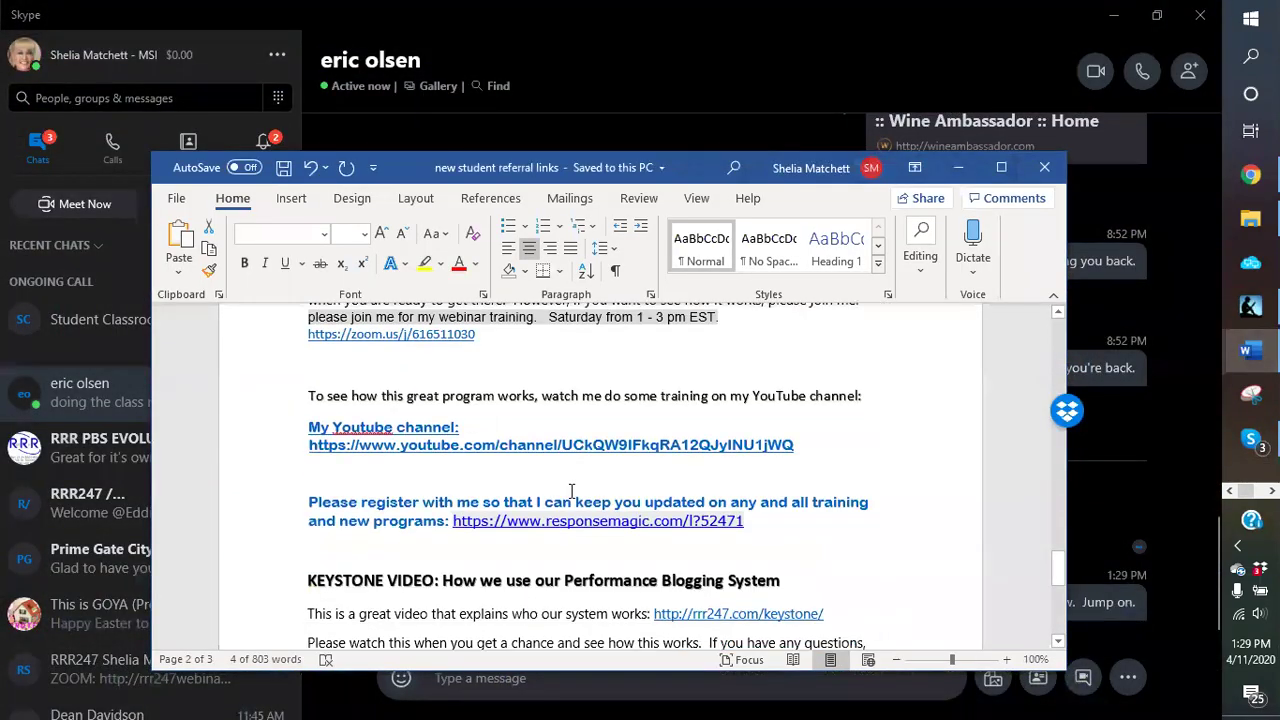
{"action": "scroll", "coordinate": [558, 480], "scroll_direction": "up", "scroll_amount": 5}
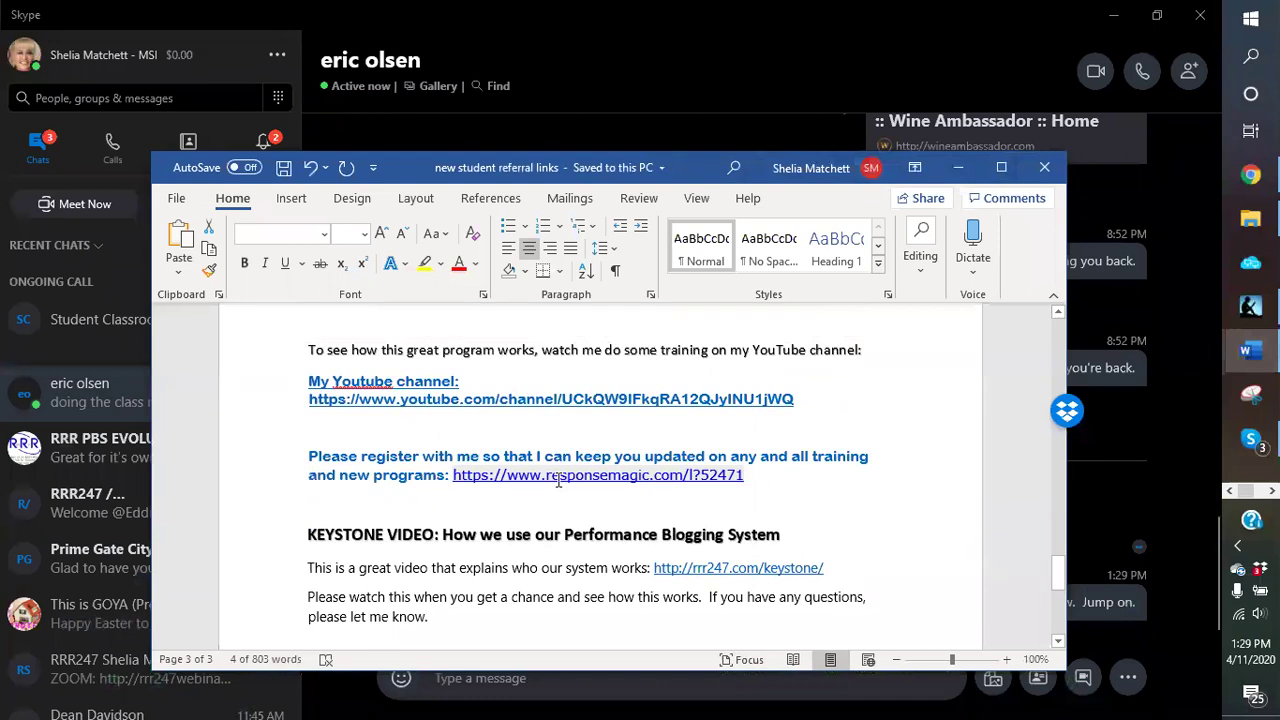
{"action": "scroll", "coordinate": [365, 472], "scroll_direction": "up", "scroll_amount": 3}
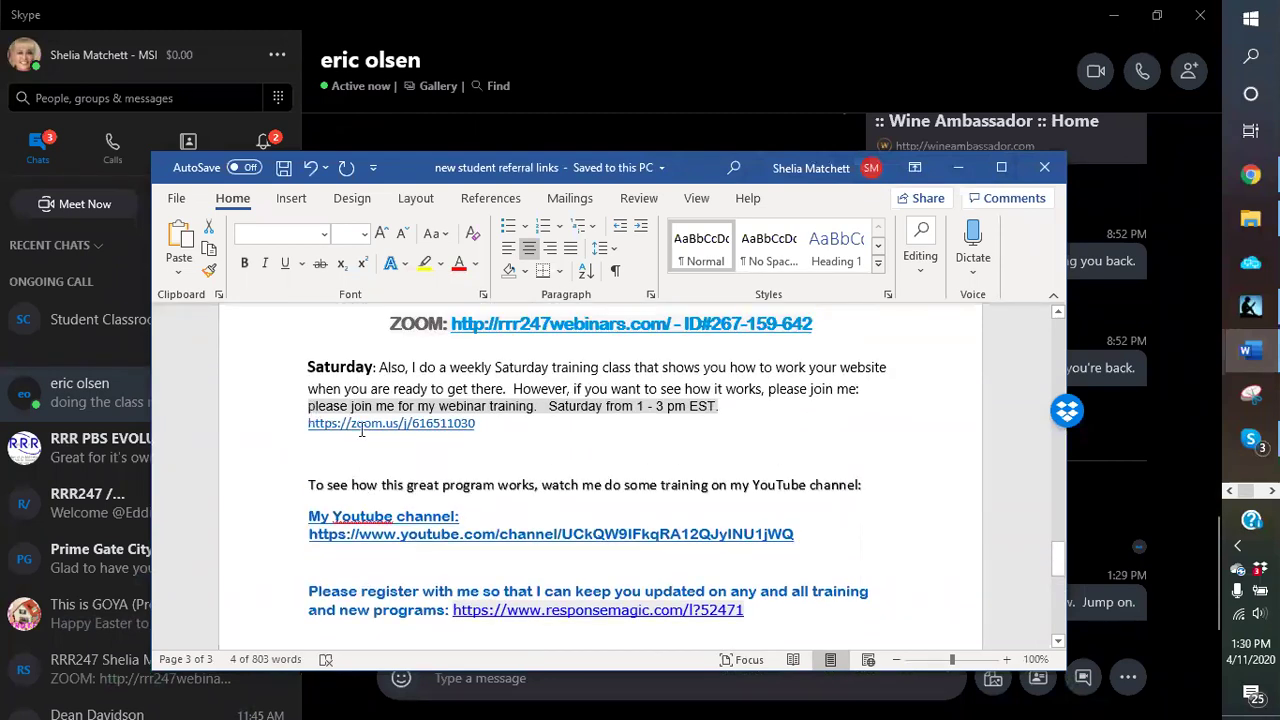
{"action": "left_click_drag", "start_coordinate": [362, 430], "coordinate": [486, 428]}
{"action": "right_click", "coordinate": [429, 428]}
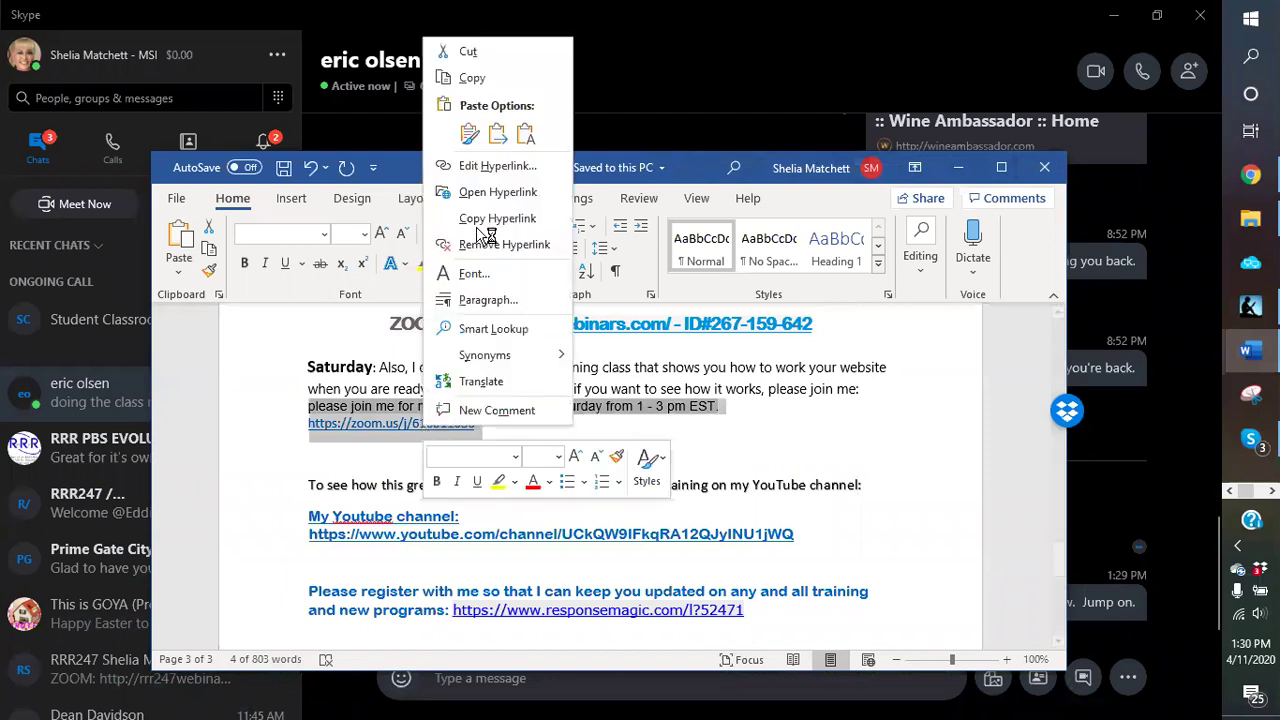
{"action": "left_click", "coordinate": [490, 80]}
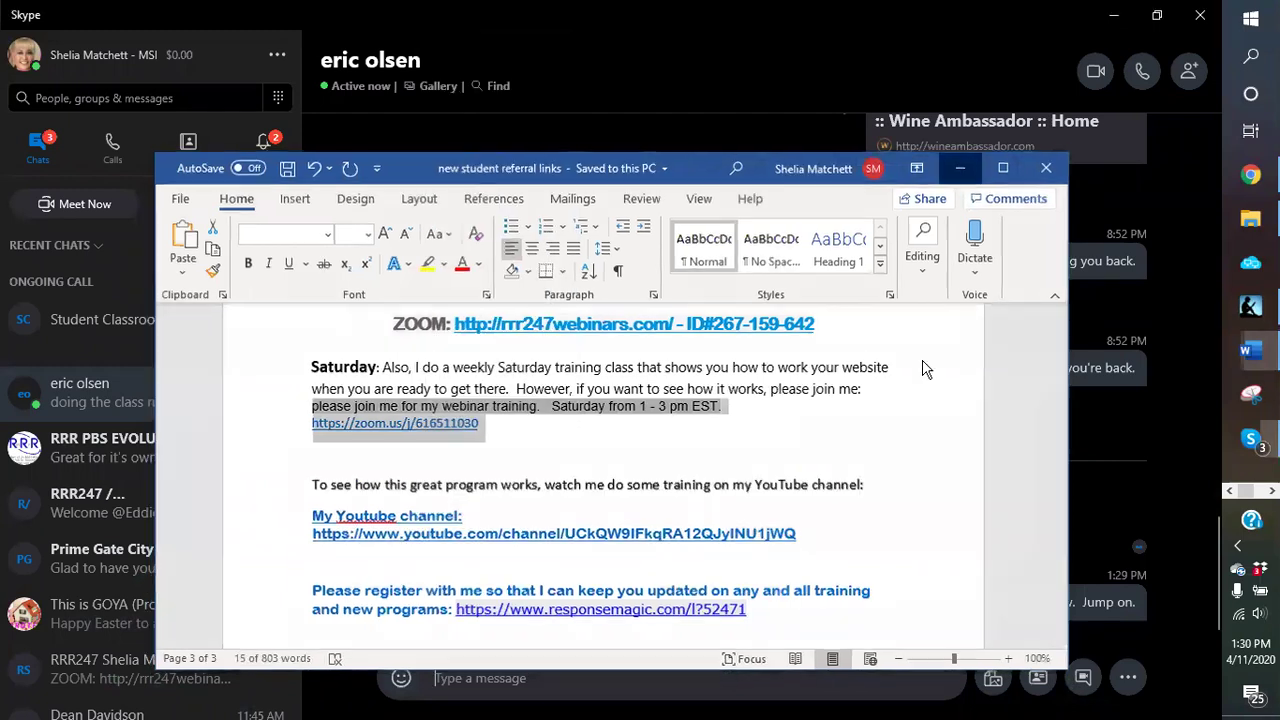
Step: Paste the invitation into the Skype chat, send it, and minimize Skype
{"action": "left_click", "coordinate": [540, 677]}
{"action": "right_click", "coordinate": [518, 676]}
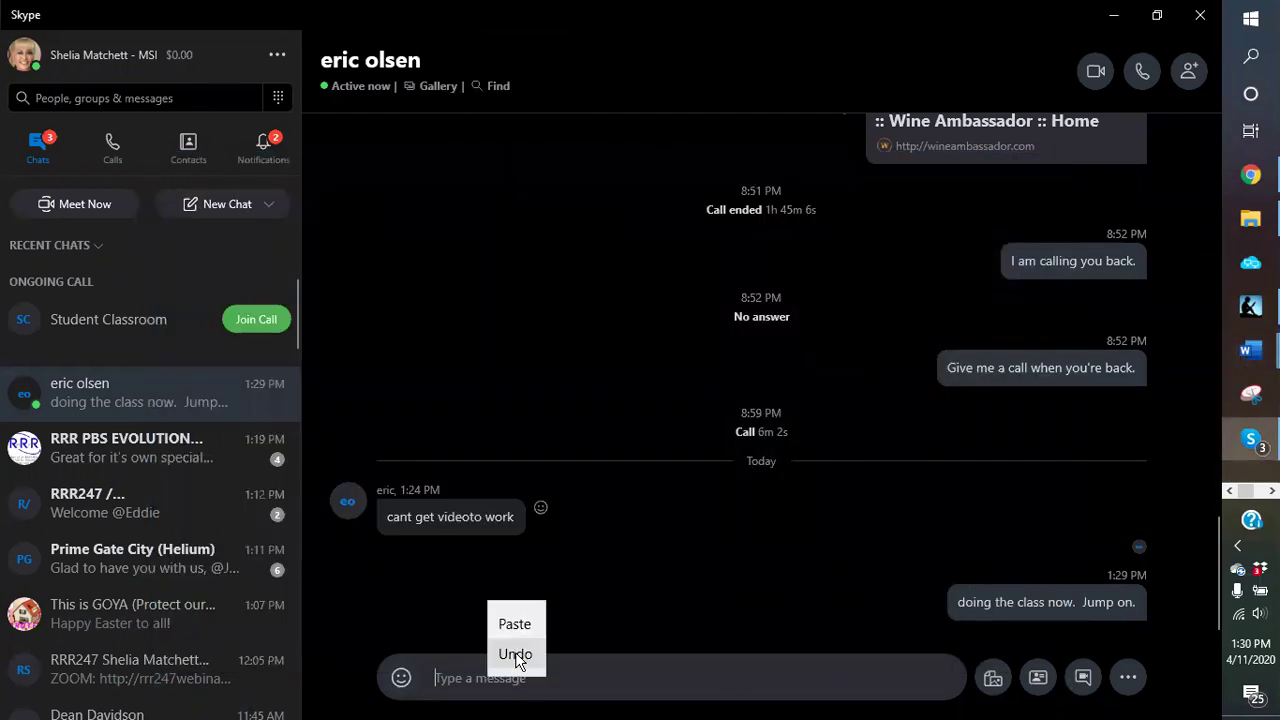
{"action": "left_click", "coordinate": [515, 624]}
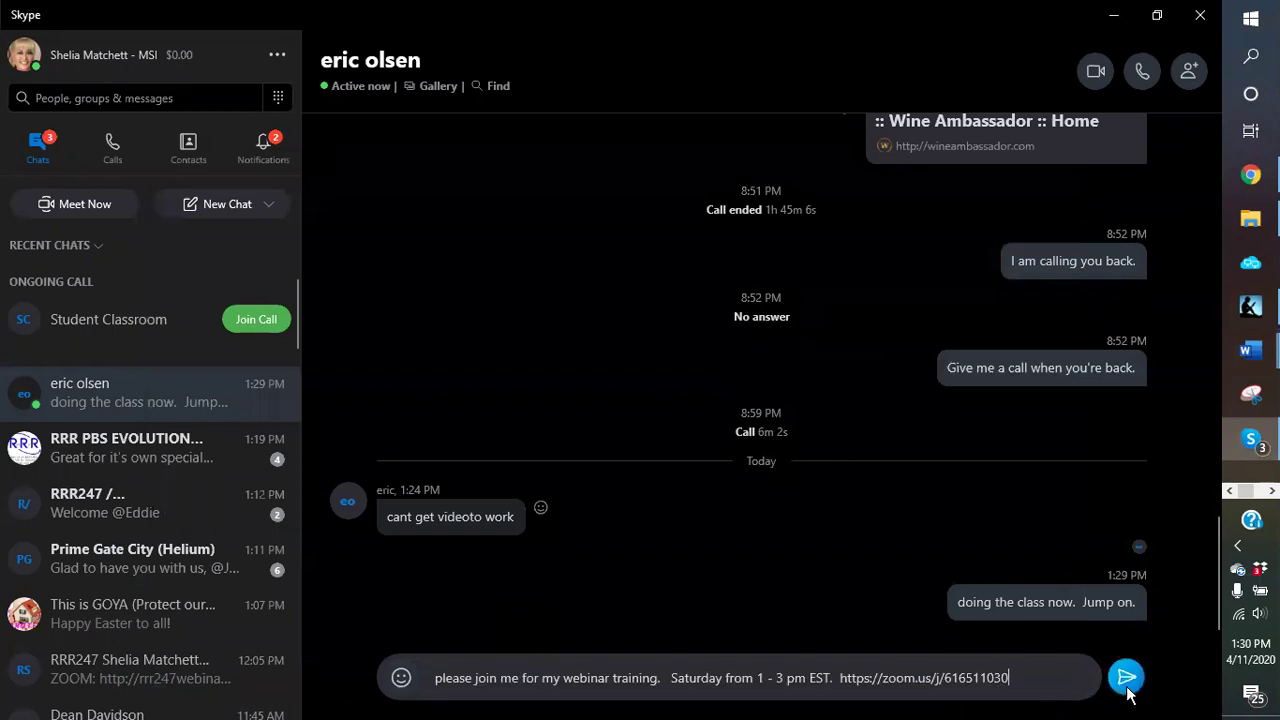
{"action": "left_click", "coordinate": [1127, 690]}
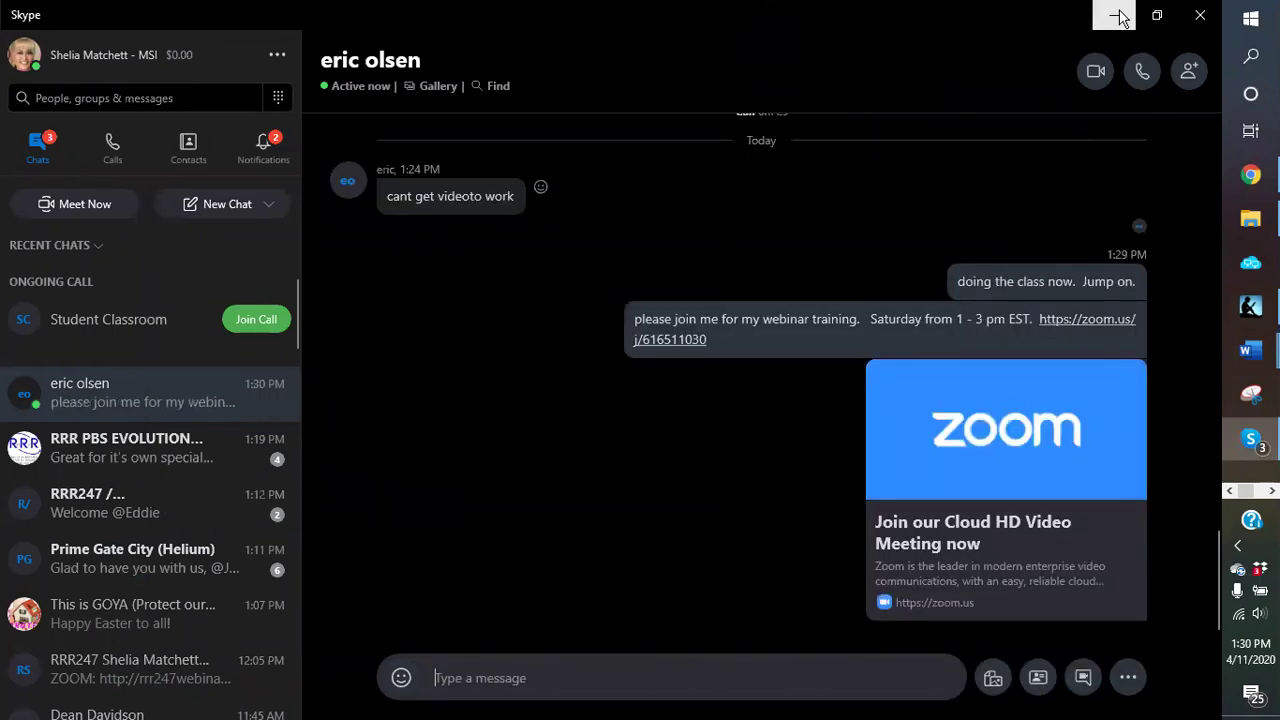
{"action": "left_click", "coordinate": [1116, 15]}
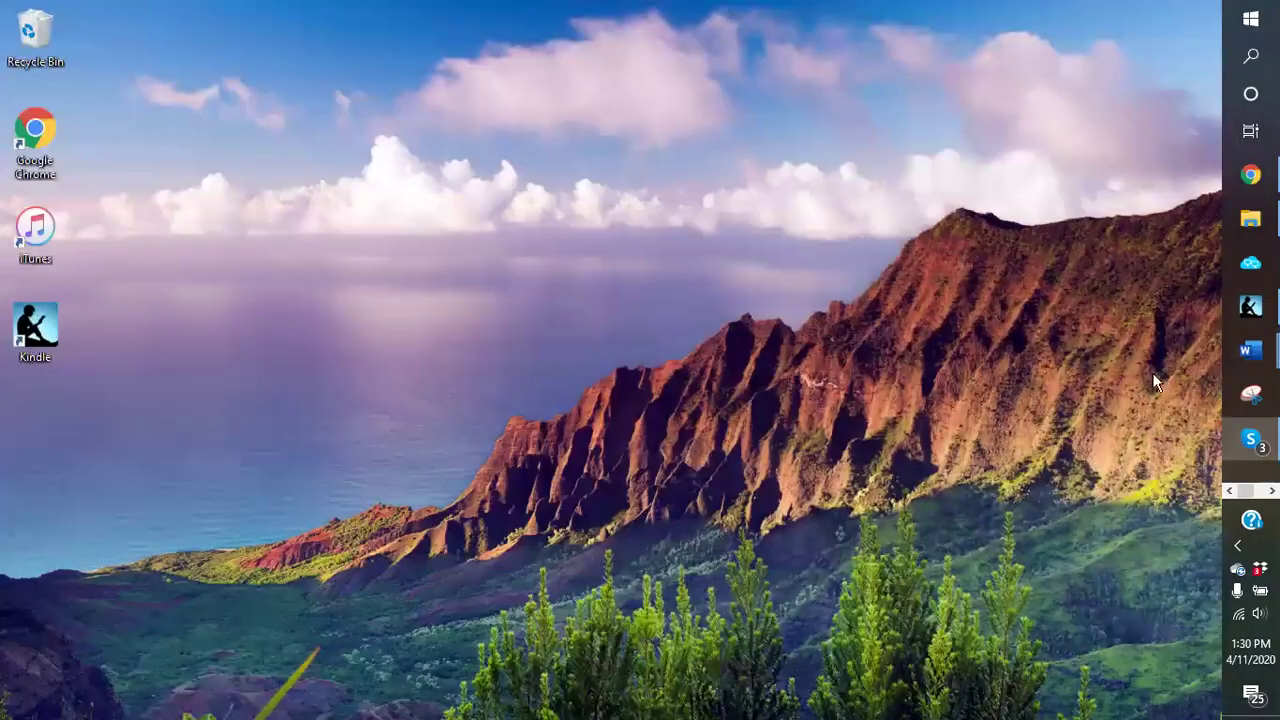
Step: Return to the GAMES page editor and view the 'Games of all types' link details
{"action": "left_click", "coordinate": [1250, 175]}
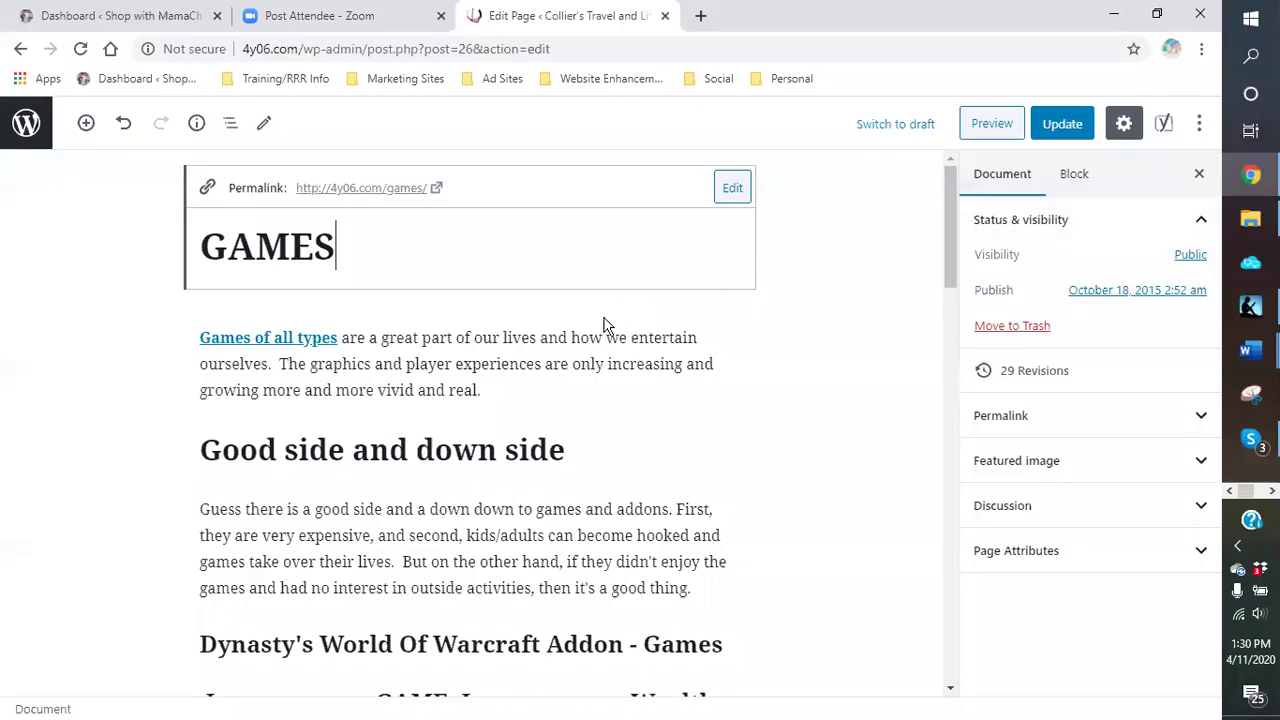
{"action": "left_click", "coordinate": [520, 392]}
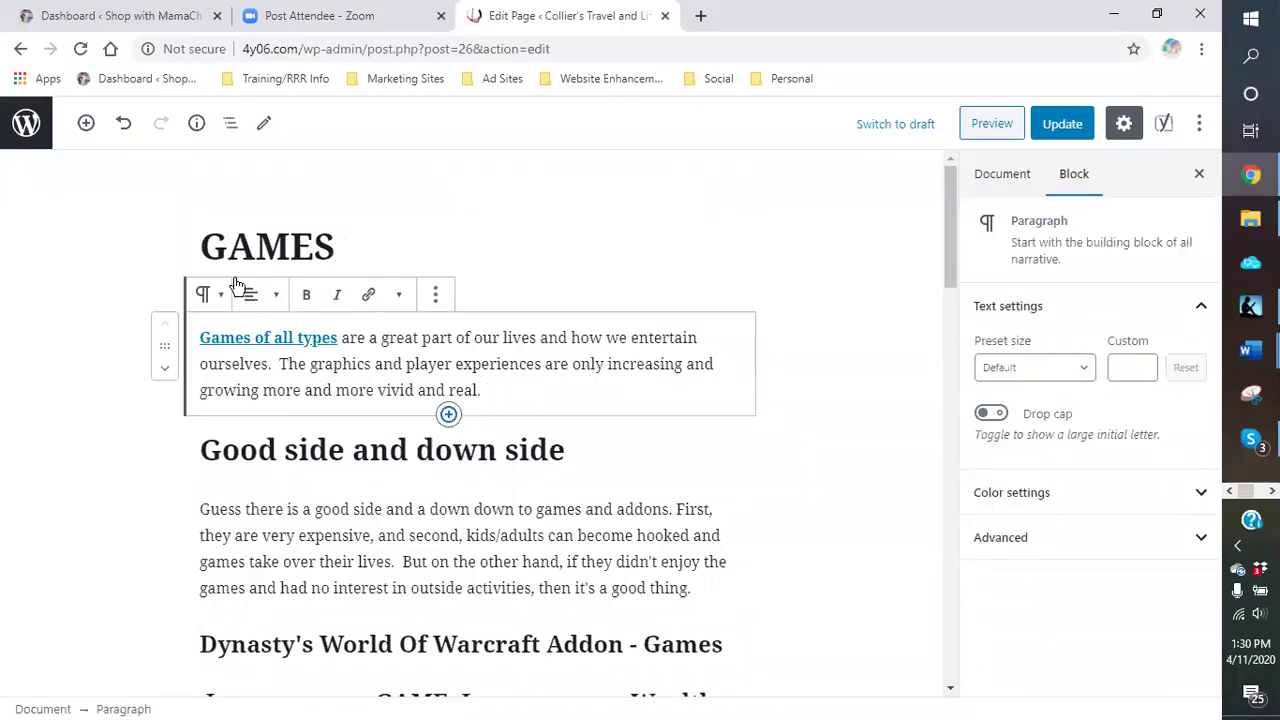
{"action": "scroll", "coordinate": [470, 370], "scroll_direction": "down", "scroll_amount": 2}
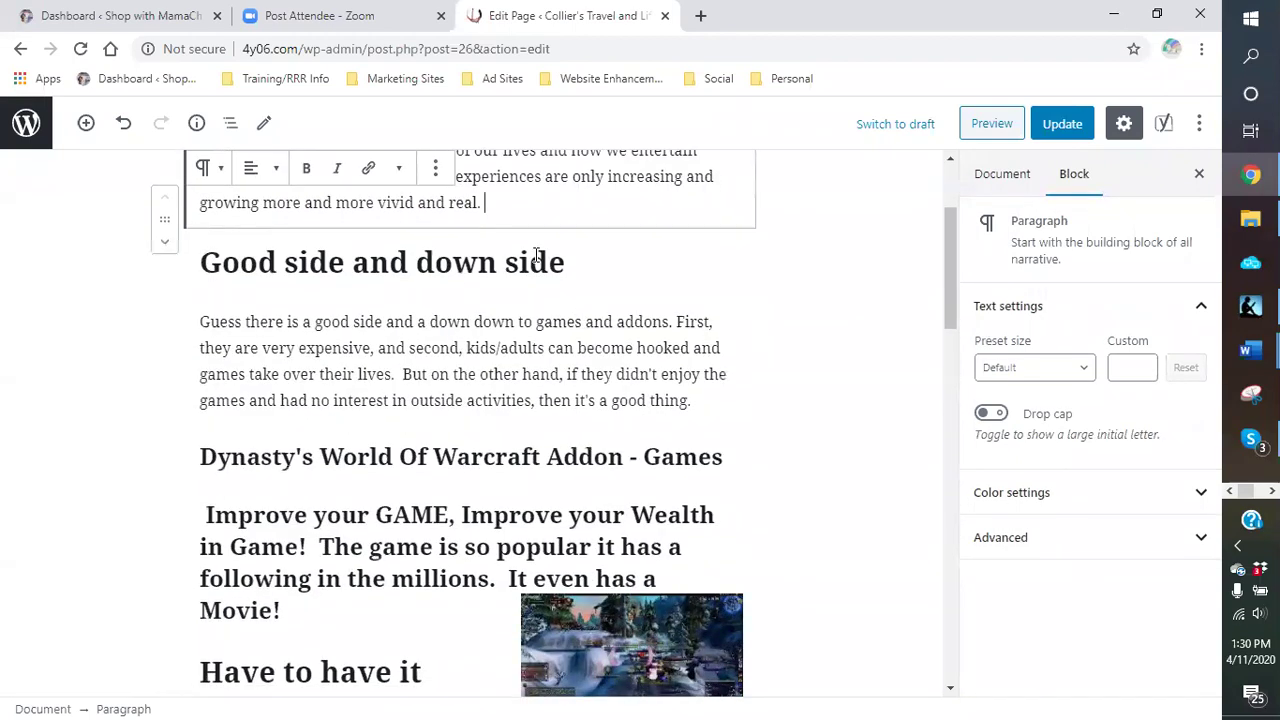
{"action": "scroll", "coordinate": [537, 256], "scroll_direction": "up", "scroll_amount": 2}
{"action": "left_click", "coordinate": [381, 236]}
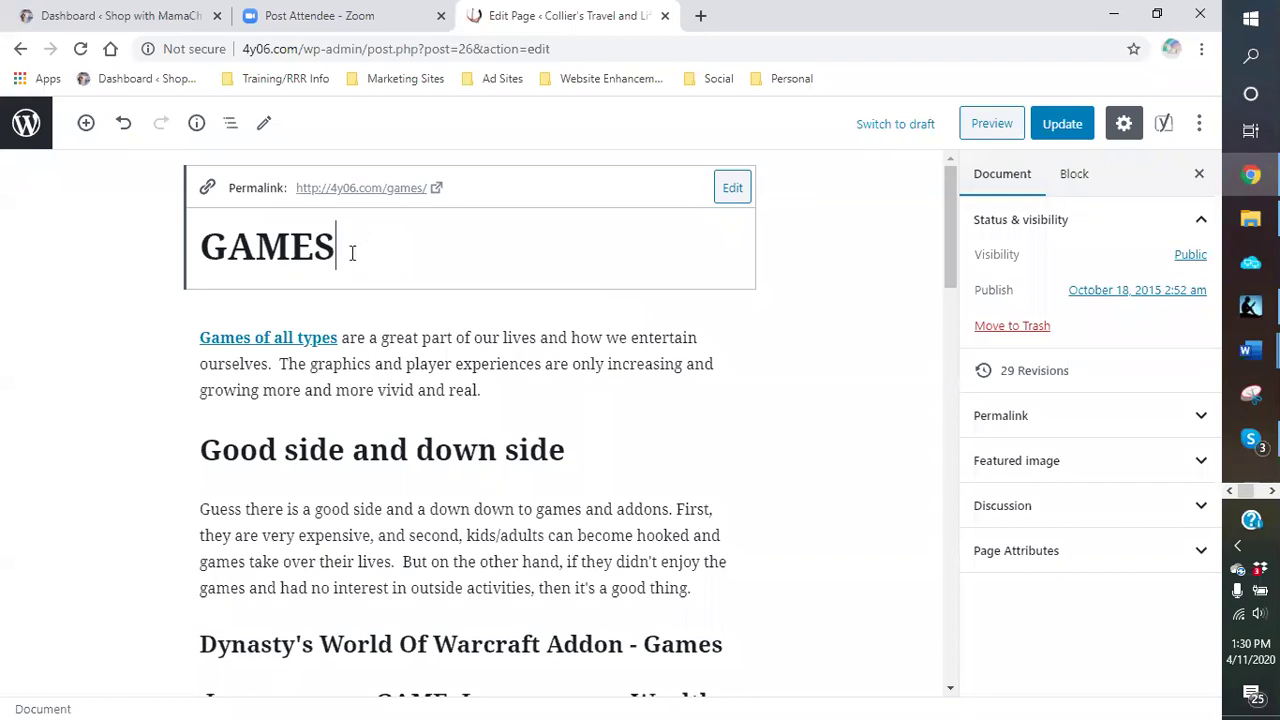
{"action": "left_click", "coordinate": [258, 339]}
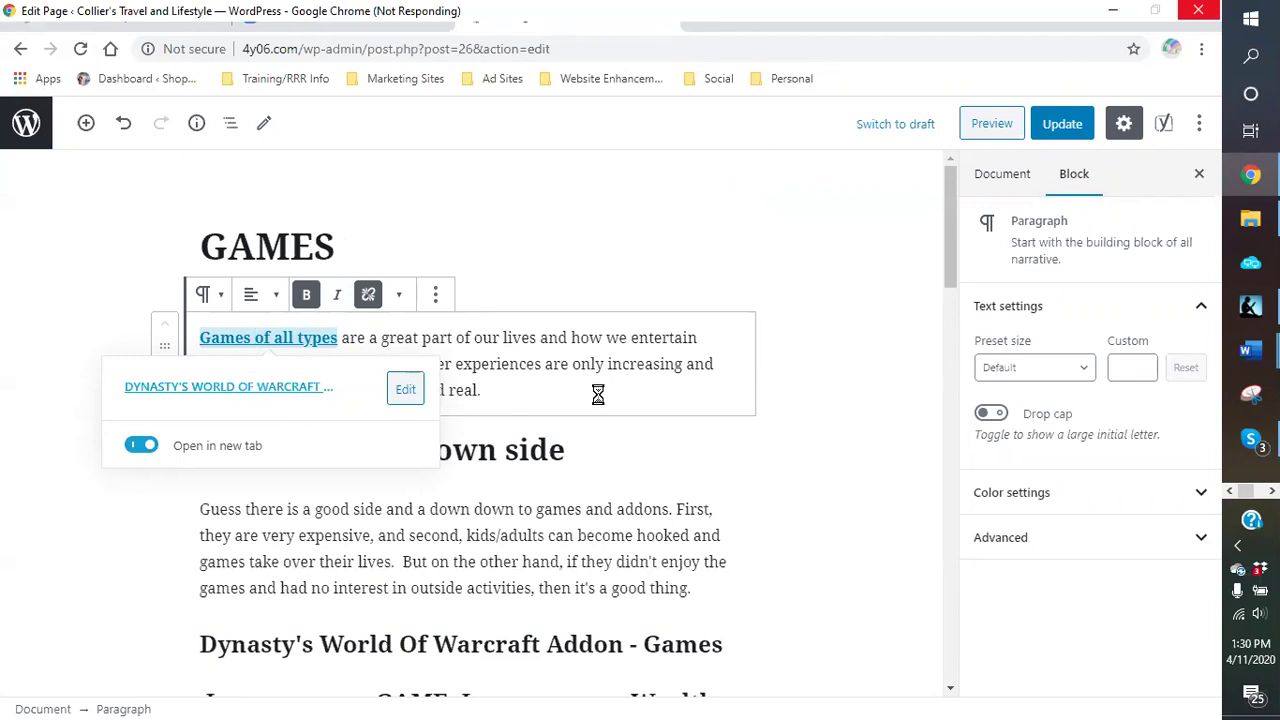
{"action": "left_click", "coordinate": [532, 176]}
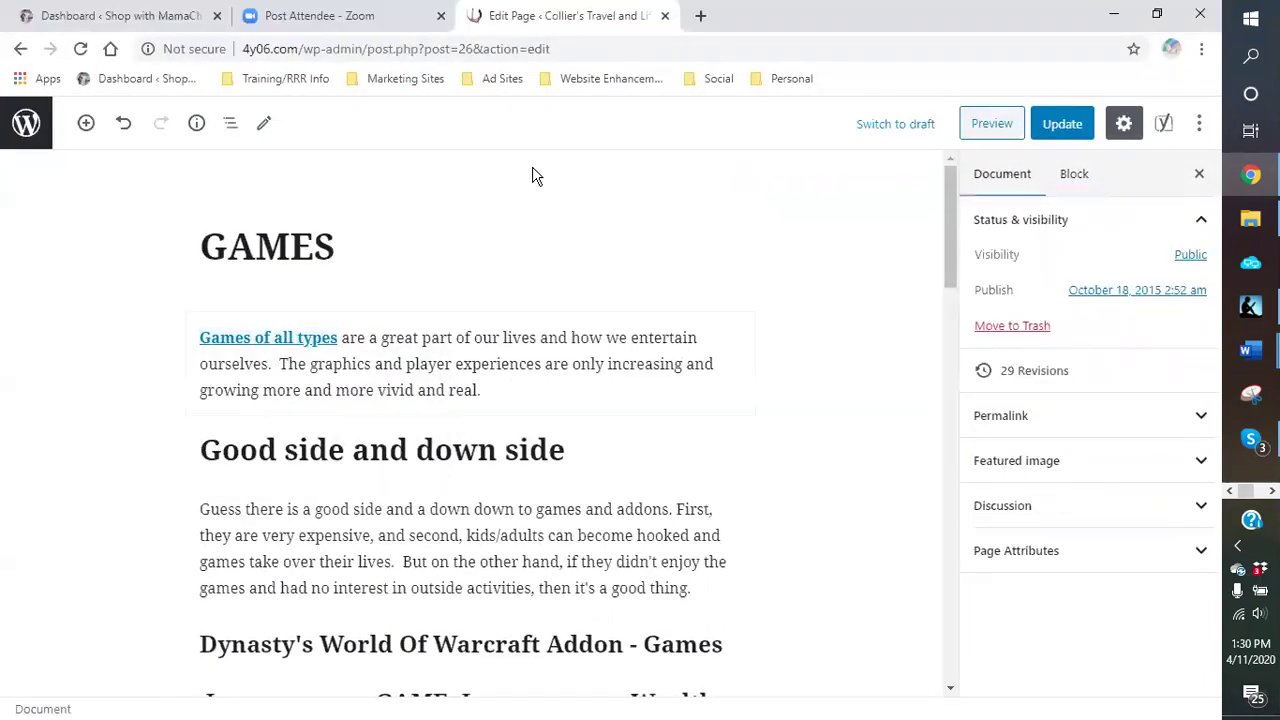
Step: Select the linked paragraph and check the browser options for the link
{"action": "left_click", "coordinate": [308, 340]}
{"action": "right_click", "coordinate": [308, 340]}
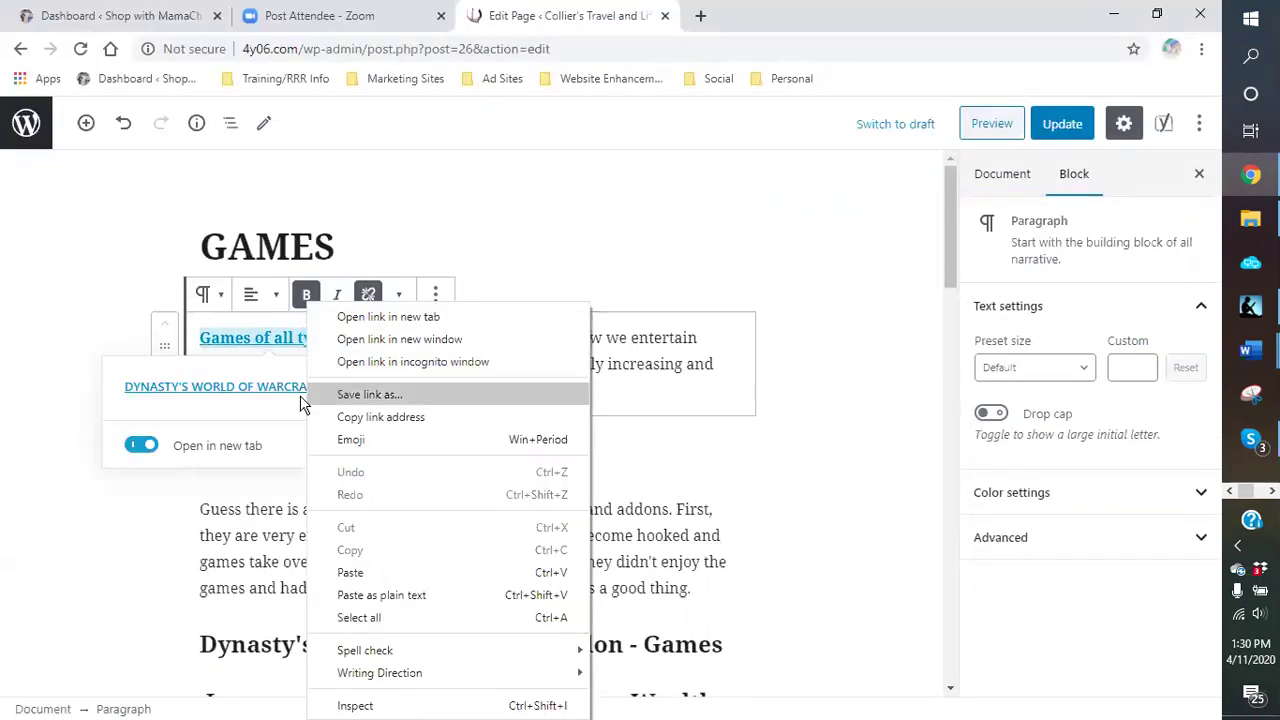
{"action": "left_click", "coordinate": [17, 291]}
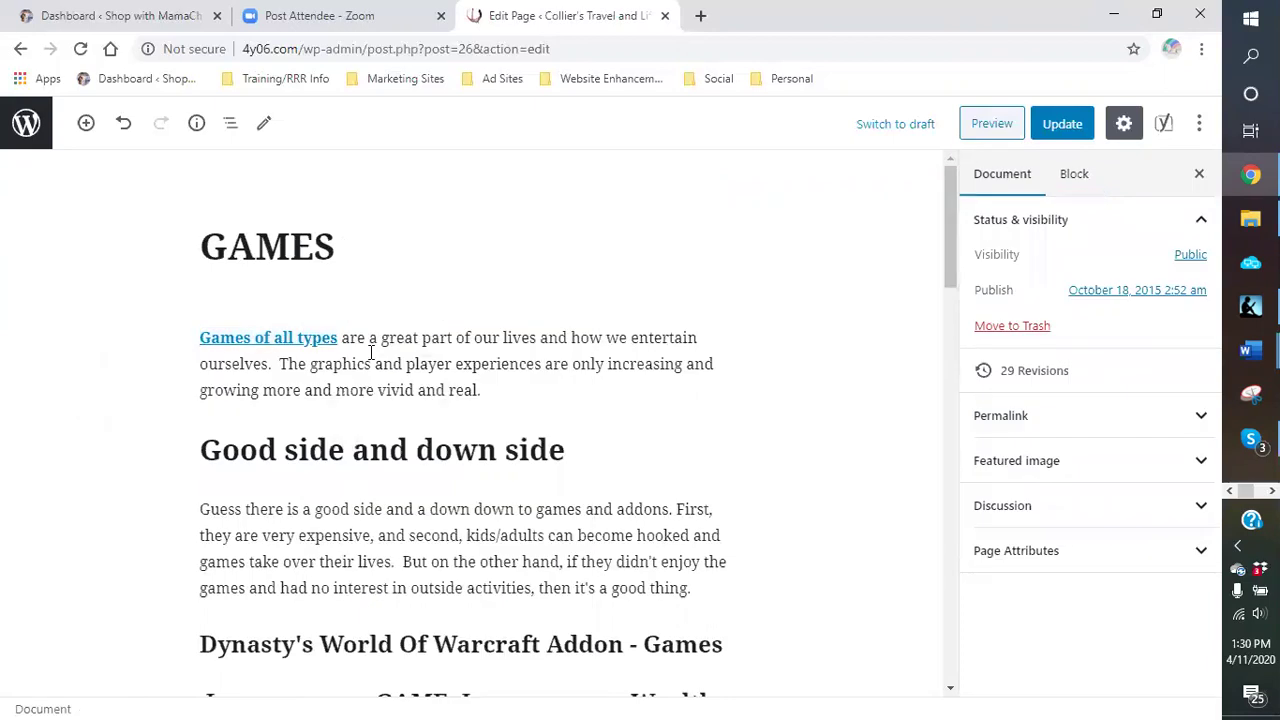
{"action": "left_click", "coordinate": [258, 345]}
{"action": "right_click", "coordinate": [258, 345]}
{"action": "left_click", "coordinate": [116, 262]}
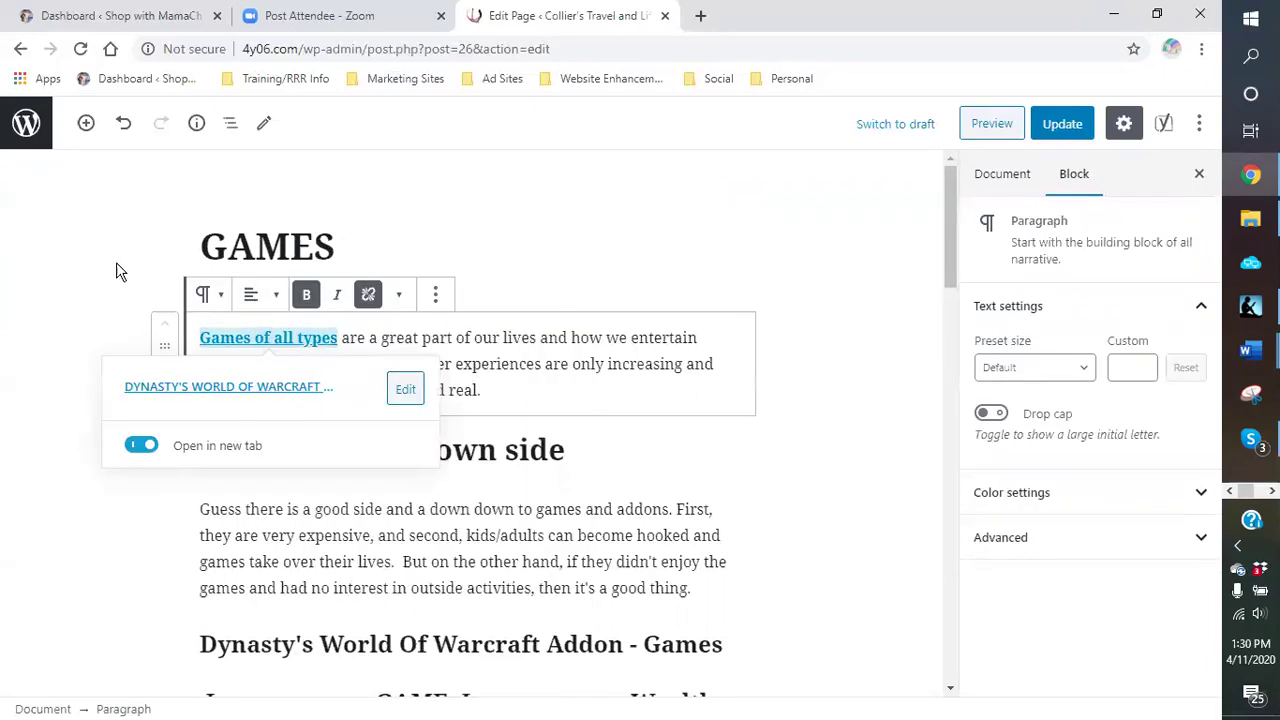
Step: Review the link's long address, then unlink 'Games of all types'
{"action": "left_click", "coordinate": [300, 340]}
{"action": "left_click", "coordinate": [405, 391]}
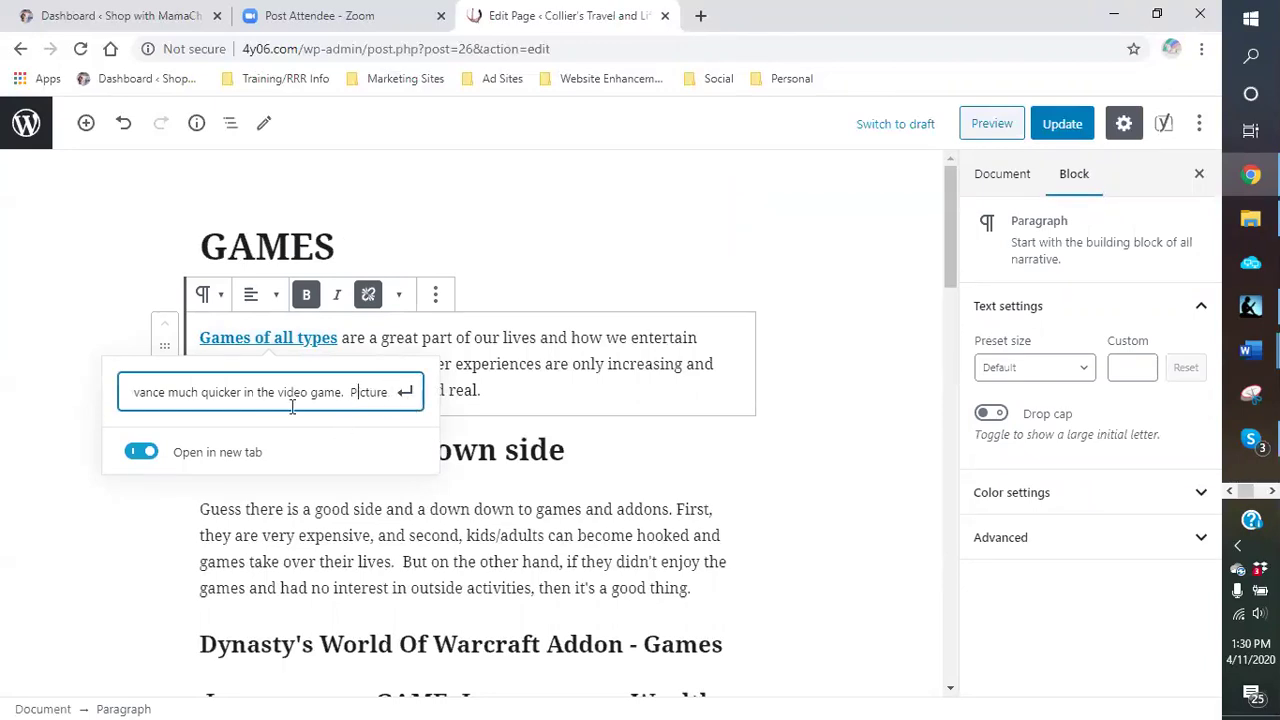
{"action": "left_click", "coordinate": [405, 392]}
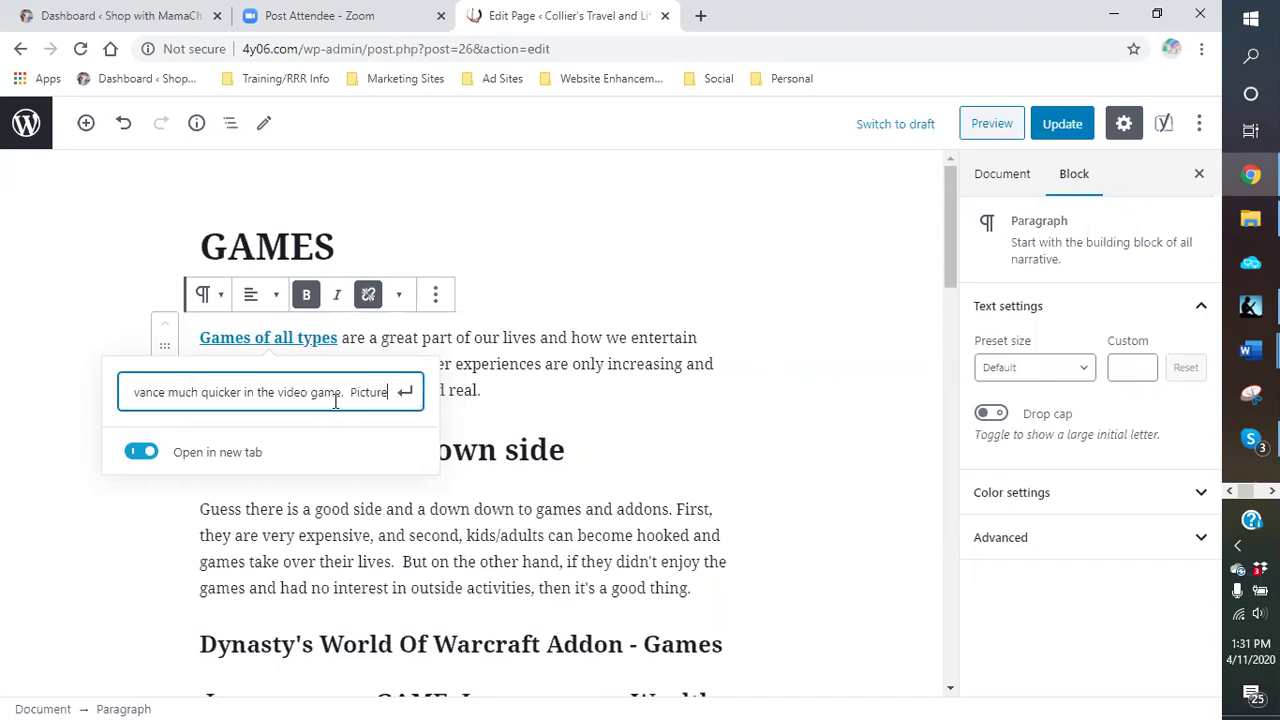
{"action": "key", "text": "Left"}
{"action": "key", "text": "Left"}
{"action": "key", "text": "Left"}
{"action": "key", "text": "Left"}
{"action": "key", "text": "Left"}
{"action": "key", "text": "Left"}
{"action": "key", "text": "Left"}
{"action": "key", "text": "Left"}
{"action": "key", "text": "Left"}
{"action": "key", "text": "Left"}
{"action": "key", "text": "Left"}
{"action": "key", "text": "Left"}
{"action": "key", "text": "Left"}
{"action": "key", "text": "Left"}
{"action": "key", "text": "Left"}
{"action": "key", "text": "Left"}
{"action": "key", "text": "Left"}
{"action": "key", "text": "Left"}
{"action": "key", "text": "Left"}
{"action": "key", "text": "Left"}
{"action": "key", "text": "Left"}
{"action": "key", "text": "Left"}
{"action": "key", "text": "Left"}
{"action": "key", "text": "Left"}
{"action": "key", "text": "Left"}
{"action": "key", "text": "Left"}
{"action": "key", "text": "Left"}
{"action": "key", "text": "Left"}
{"action": "key", "text": "Left"}
{"action": "key", "text": "Left"}
{"action": "key", "text": "Left"}
{"action": "key", "text": "Left"}
{"action": "key", "text": "Left"}
{"action": "key", "text": "Left"}
{"action": "key", "text": "Left"}
{"action": "key", "text": "Left"}
{"action": "key", "text": "Left"}
{"action": "key", "text": "Left"}
{"action": "key", "text": "Left"}
{"action": "key", "text": "Left"}
{"action": "key", "text": "Left"}
{"action": "key", "text": "Left"}
{"action": "key", "text": "Left"}
{"action": "key", "text": "Left"}
{"action": "key", "text": "Left"}
{"action": "key", "text": "Left"}
{"action": "key", "text": "Left"}
{"action": "key", "text": "Left"}
{"action": "key", "text": "Left"}
{"action": "key", "text": "Left"}
{"action": "key", "text": "Left"}
{"action": "key", "text": "Left"}
{"action": "key", "text": "Left"}
{"action": "key", "text": "Left"}
{"action": "key", "text": "Left"}
{"action": "key", "text": "Left"}
{"action": "key", "text": "Left"}
{"action": "key", "text": "Left"}
{"action": "key", "text": "Left"}
{"action": "key", "text": "Left"}
{"action": "key", "text": "Left"}
{"action": "key", "text": "Left"}
{"action": "key", "text": "Left"}
{"action": "key", "text": "Left"}
{"action": "key", "text": "Left"}
{"action": "key", "text": "Left"}
{"action": "key", "text": "Left"}
{"action": "key", "text": "Left"}
{"action": "key", "text": "Left"}
{"action": "key", "text": "Left"}
{"action": "key", "text": "Left"}
{"action": "key", "text": "Left"}
{"action": "key", "text": "Left"}
{"action": "key", "text": "Left"}
{"action": "key", "text": "Left"}
{"action": "key", "text": "Left"}
{"action": "key", "text": "Left"}
{"action": "key", "text": "Left"}
{"action": "key", "text": "Left"}
{"action": "key", "text": "Left"}
{"action": "key", "text": "Left"}
{"action": "key", "text": "Left"}
{"action": "key", "text": "Left"}
{"action": "key", "text": "Left"}
{"action": "key", "text": "Left"}
{"action": "key", "text": "Left"}
{"action": "key", "text": "Left"}
{"action": "key", "text": "Left"}
{"action": "key", "text": "Left"}
{"action": "key", "text": "Left"}
{"action": "key", "text": "Left"}
{"action": "key", "text": "Left"}
{"action": "key", "text": "Left"}
{"action": "key", "text": "Left"}
{"action": "key", "text": "Left"}
{"action": "key", "text": "Left"}
{"action": "key", "text": "Left"}
{"action": "key", "text": "Left"}
{"action": "key", "text": "Left"}
{"action": "key", "text": "Left"}
{"action": "key", "text": "Left"}
{"action": "key", "text": "Left"}
{"action": "key", "text": "Left"}
{"action": "key", "text": "Left"}
{"action": "key", "text": "Left"}
{"action": "key", "text": "Left"}
{"action": "key", "text": "Left"}
{"action": "key", "text": "Left"}
{"action": "key", "text": "Left"}
{"action": "key", "text": "Left"}
{"action": "key", "text": "Left"}
{"action": "key", "text": "Left"}
{"action": "key", "text": "Left"}
{"action": "key", "text": "Left"}
{"action": "key", "text": "Left"}
{"action": "key", "text": "Left"}
{"action": "key", "text": "Left"}
{"action": "key", "text": "Left"}
{"action": "key", "text": "Left"}
{"action": "key", "text": "Left"}
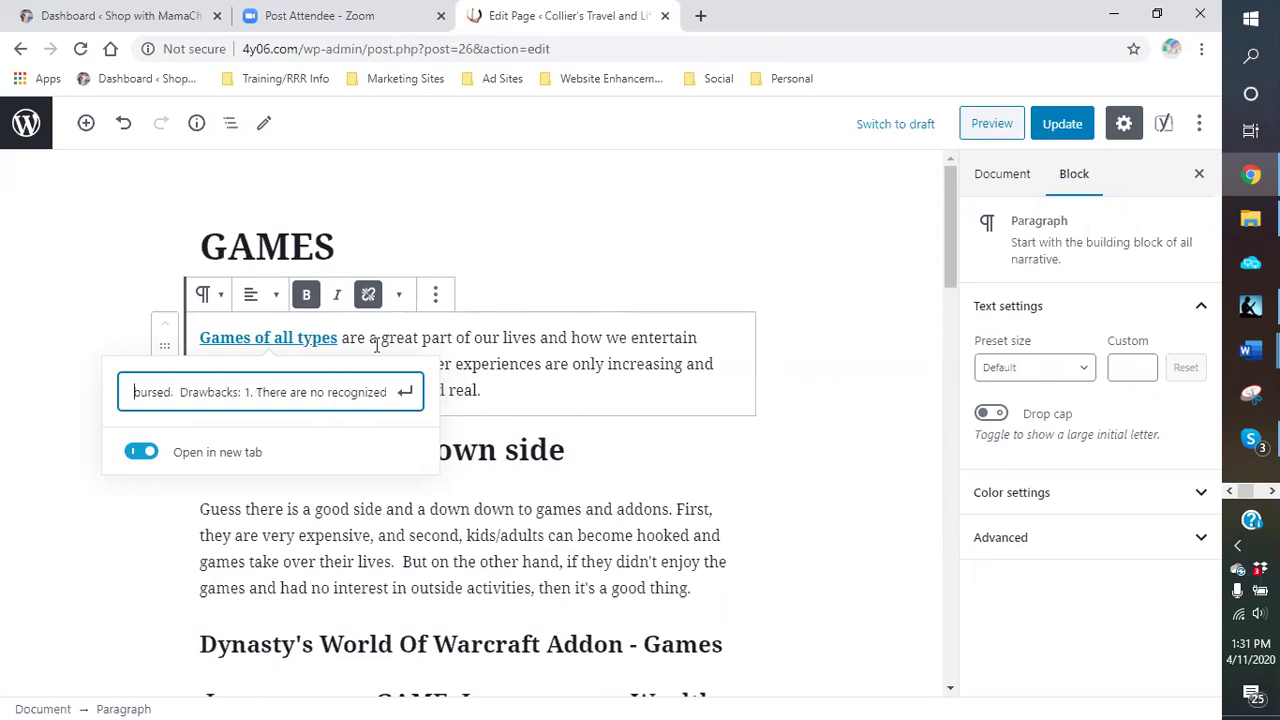
{"action": "left_click", "coordinate": [368, 294]}
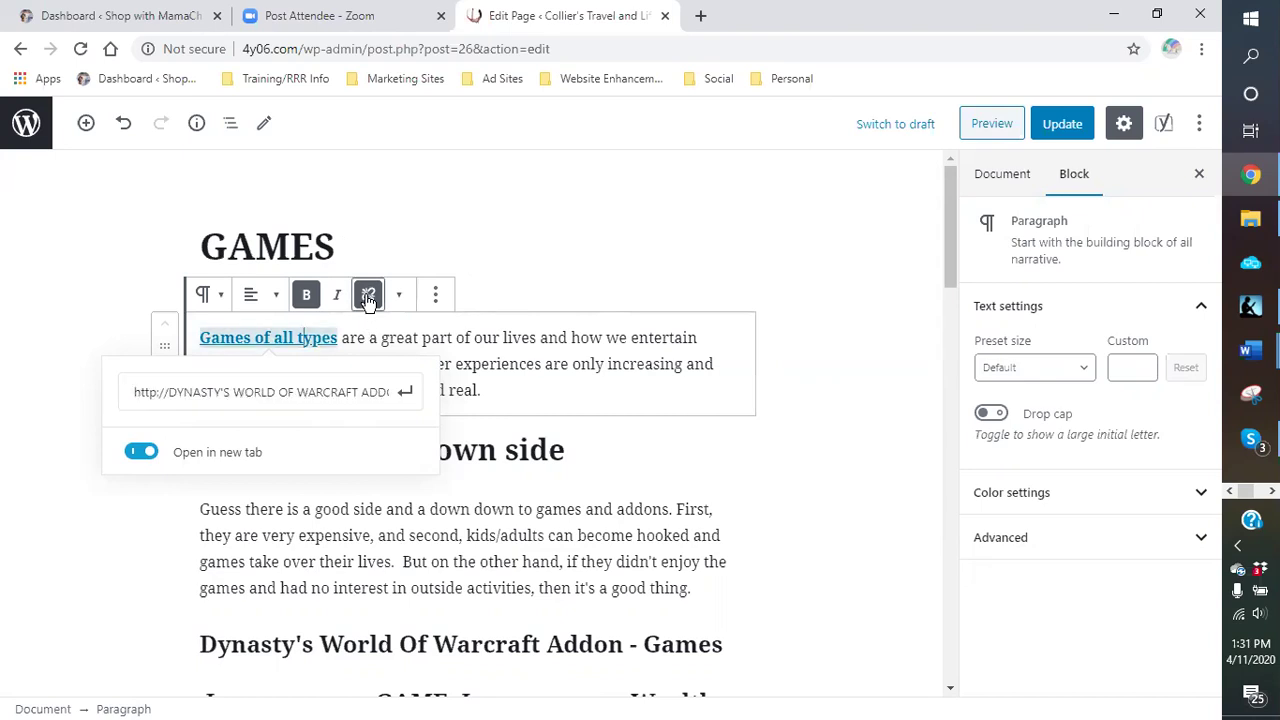
Step: Turn the 'Improve your GAME…' heading into a paragraph
{"action": "left_click", "coordinate": [513, 381]}
{"action": "middle_click", "coordinate": [449, 380]}
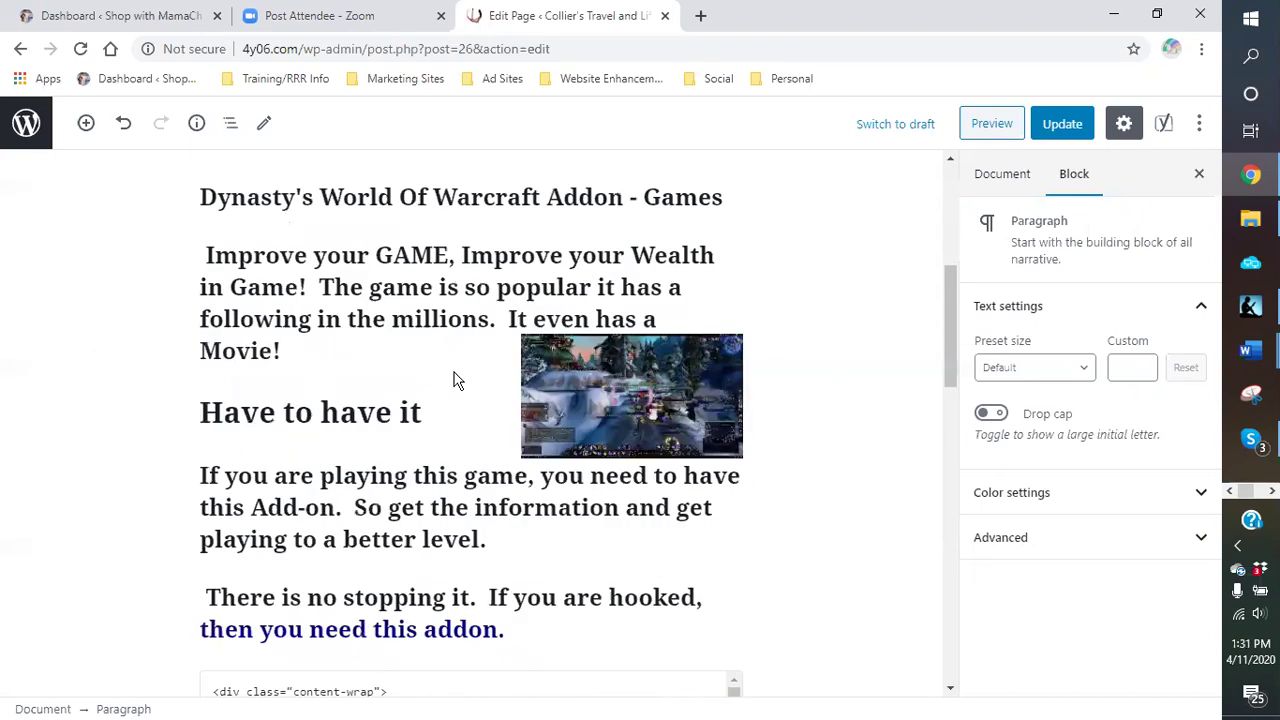
{"action": "left_click", "coordinate": [358, 327]}
{"action": "scroll", "coordinate": [443, 417], "scroll_direction": "up", "scroll_amount": 1}
{"action": "scroll", "coordinate": [381, 310], "scroll_direction": "down", "scroll_amount": 2}
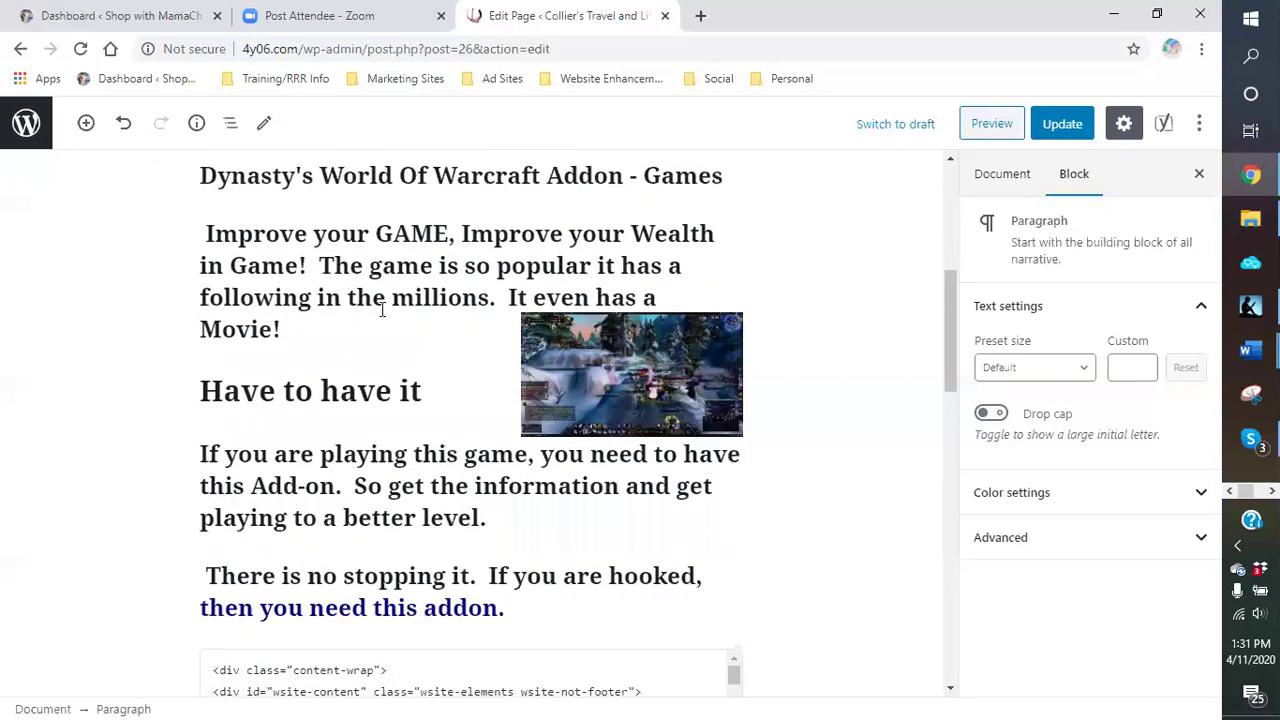
{"action": "left_click", "coordinate": [376, 253]}
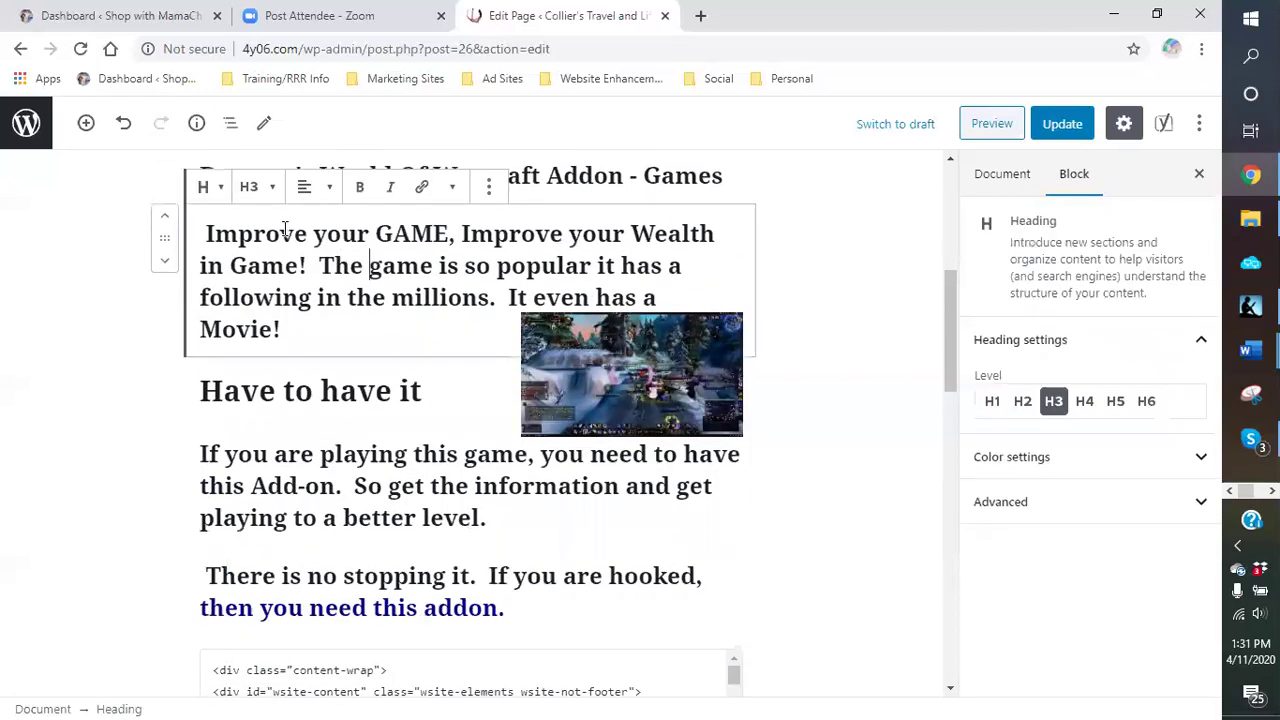
{"action": "left_click", "coordinate": [266, 189]}
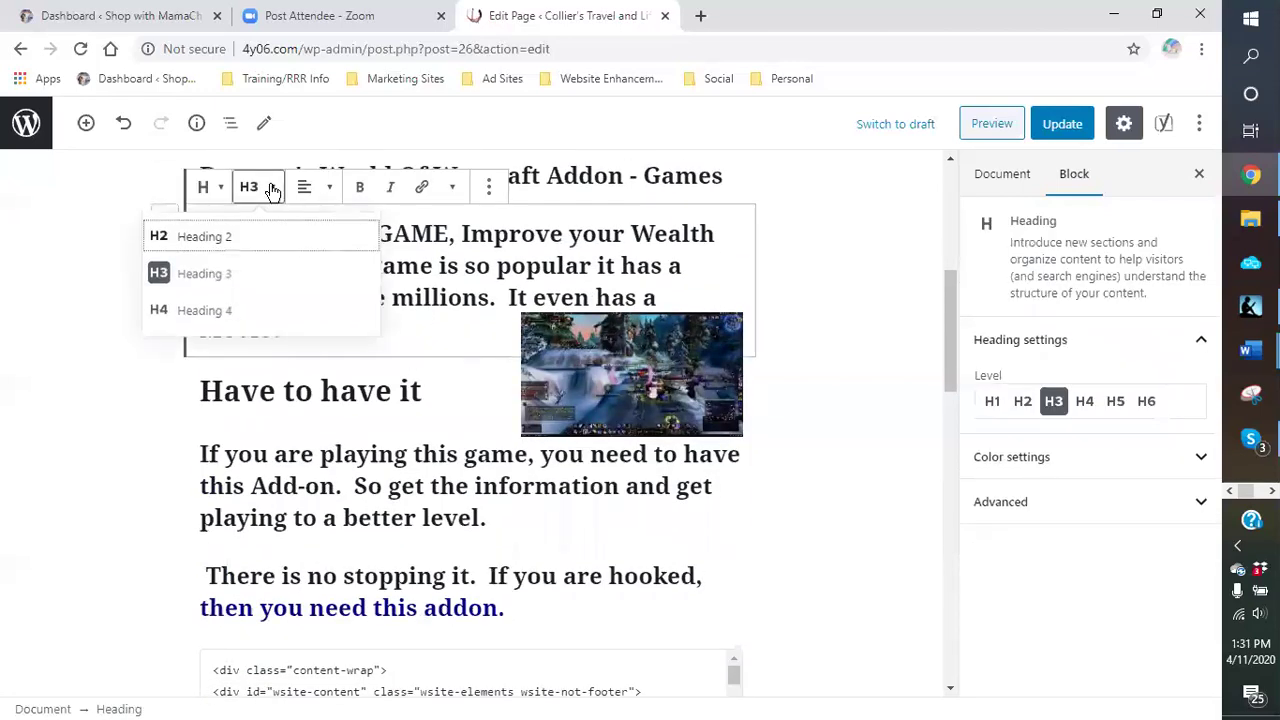
{"action": "left_click", "coordinate": [209, 187]}
{"action": "left_click", "coordinate": [209, 187]}
{"action": "left_click", "coordinate": [235, 305]}
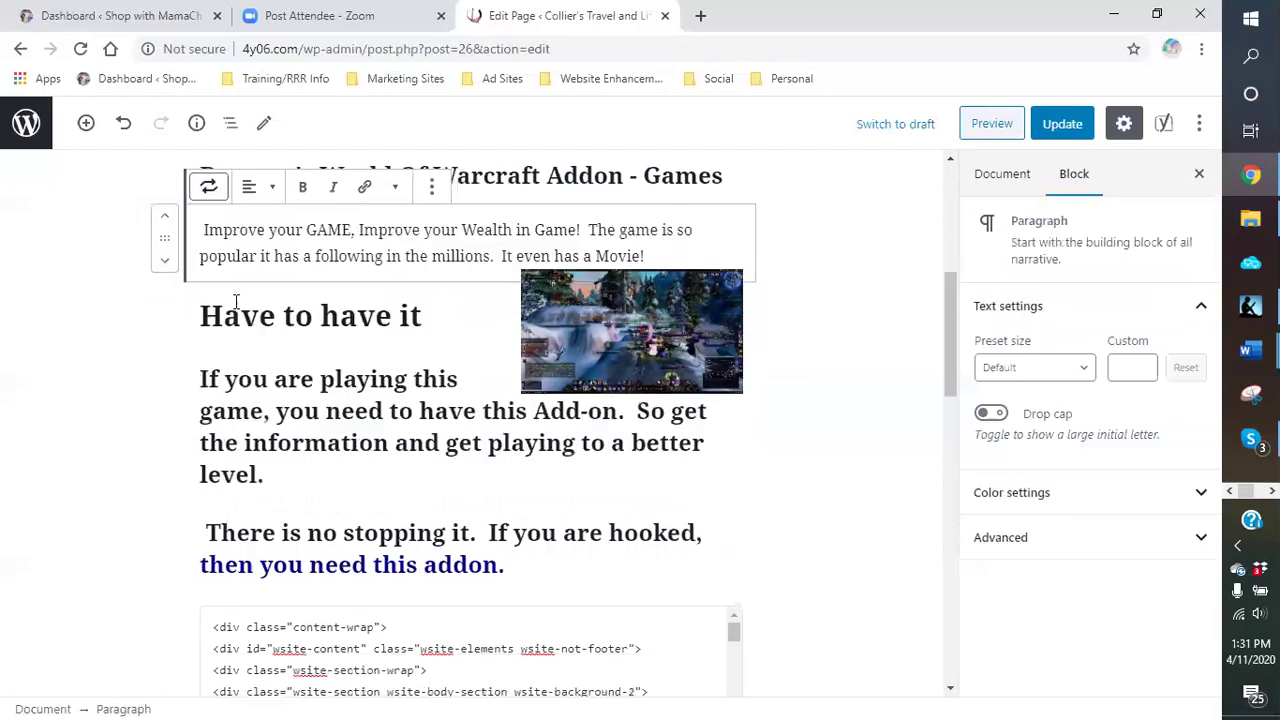
Step: Convert the 'If you are playing this game…' heading below Have to have it into a paragraph
{"action": "left_click", "coordinate": [313, 316]}
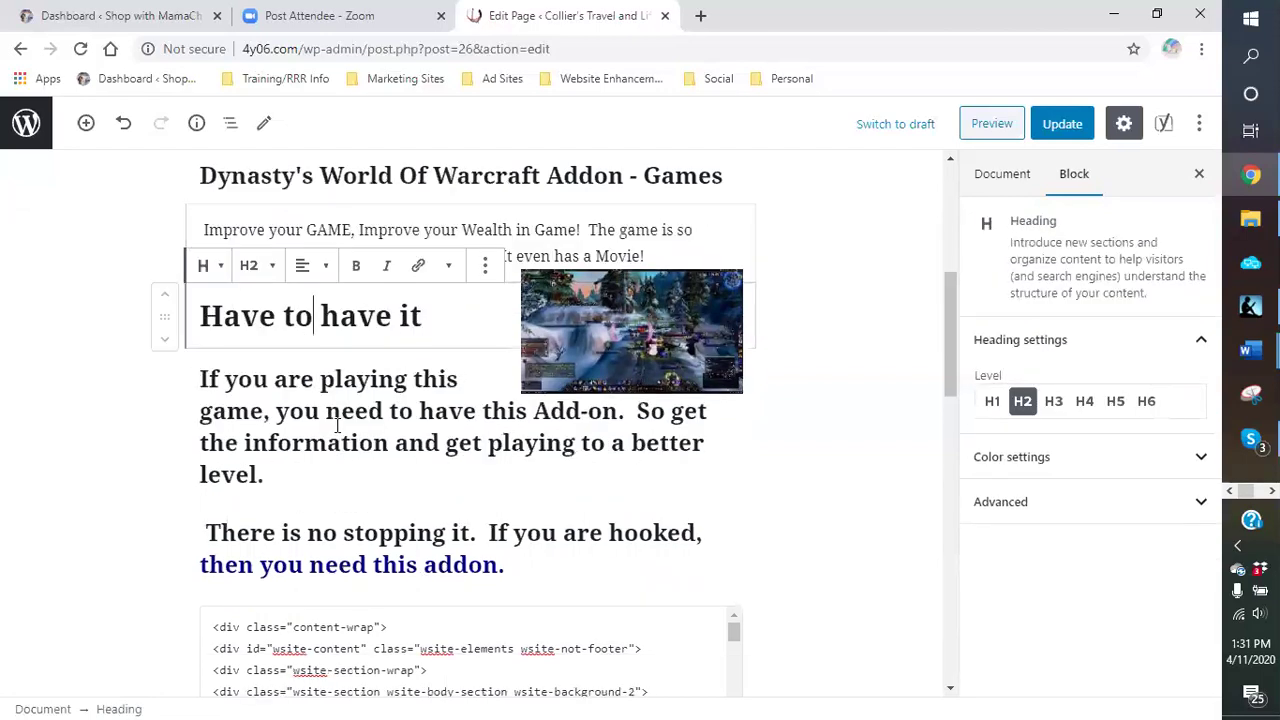
{"action": "left_click", "coordinate": [323, 410]}
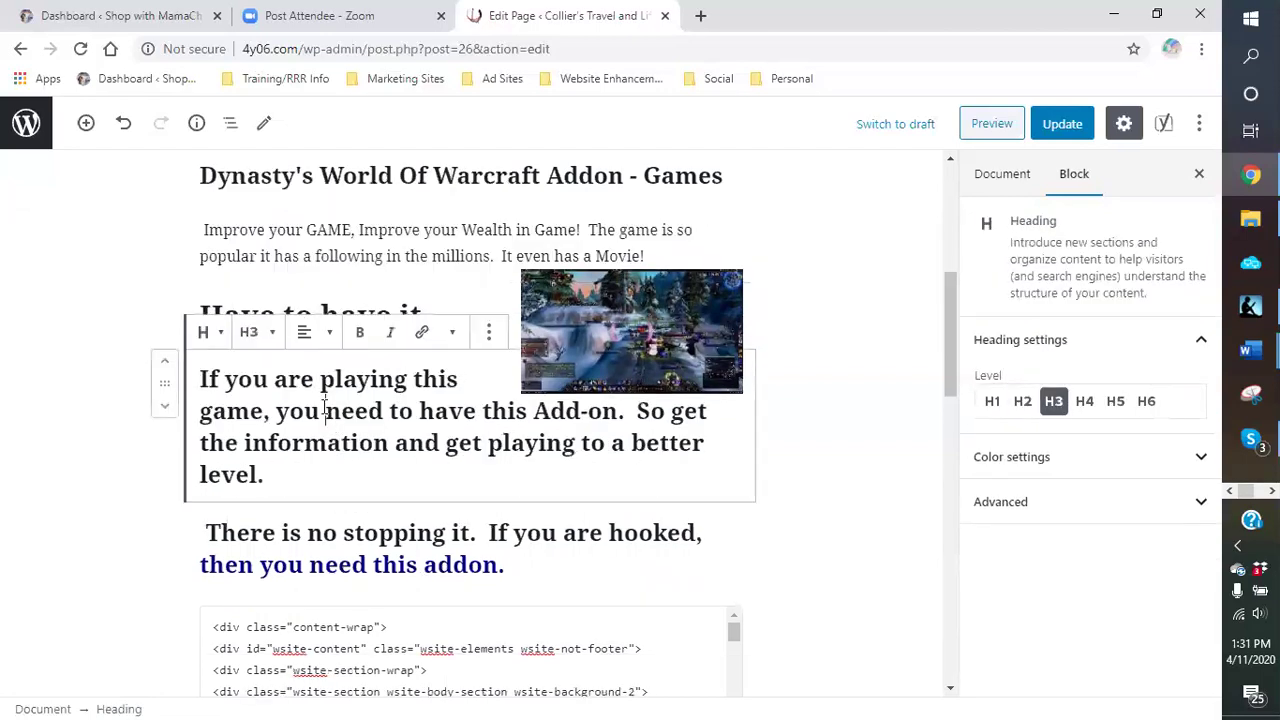
{"action": "left_click", "coordinate": [205, 333]}
{"action": "left_click", "coordinate": [243, 434]}
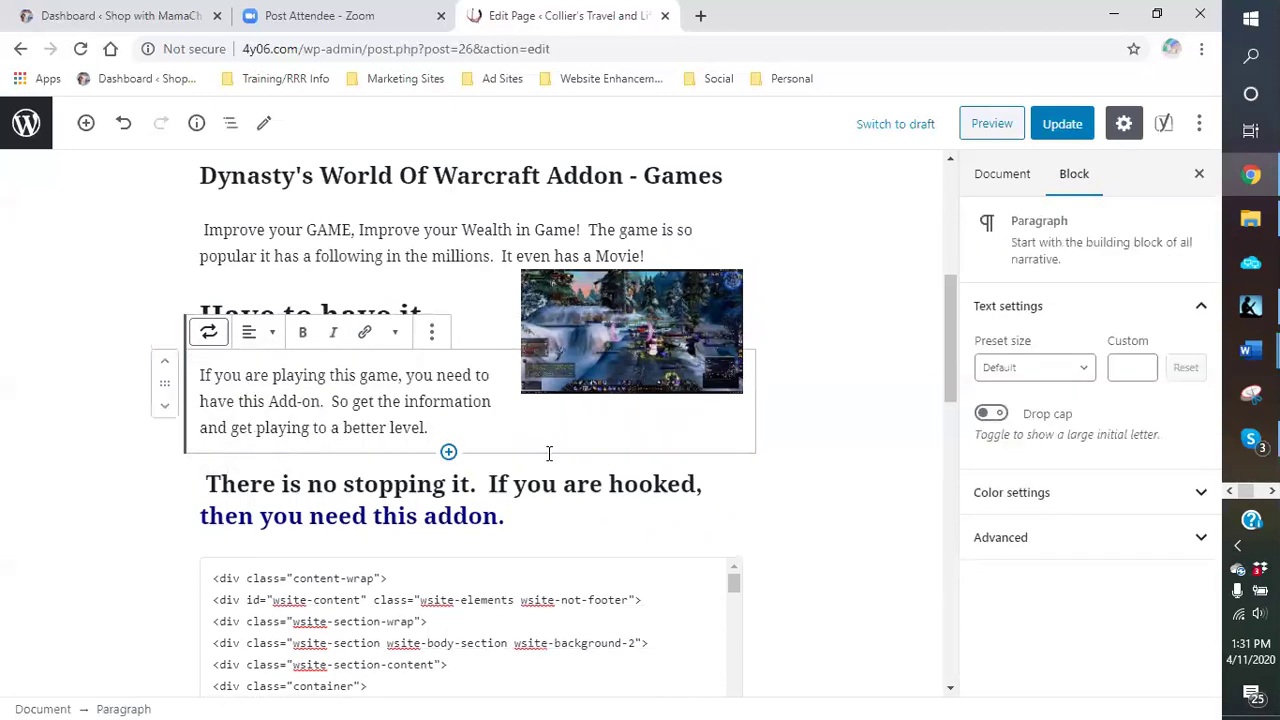
{"action": "scroll", "coordinate": [540, 448], "scroll_direction": "down", "scroll_amount": 2}
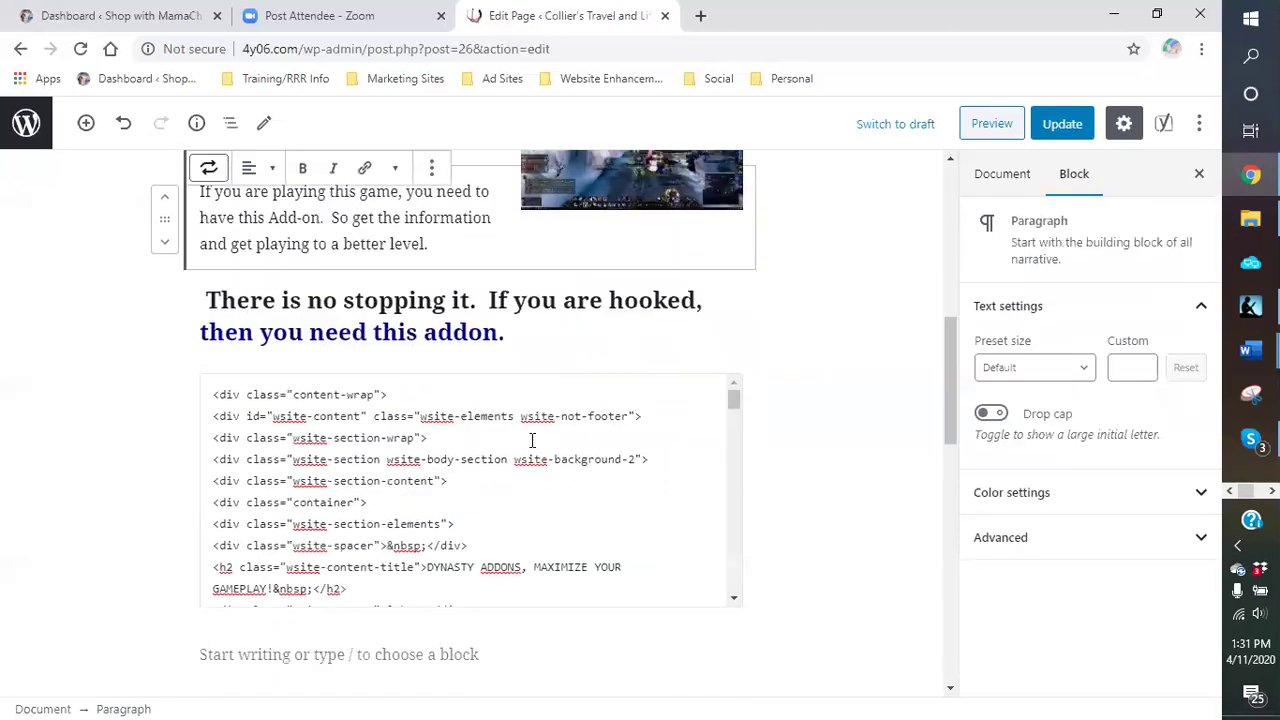
Step: Select the Custom HTML block and switch it to its rendered preview
{"action": "left_click", "coordinate": [461, 421]}
{"action": "left_click", "coordinate": [313, 341]}
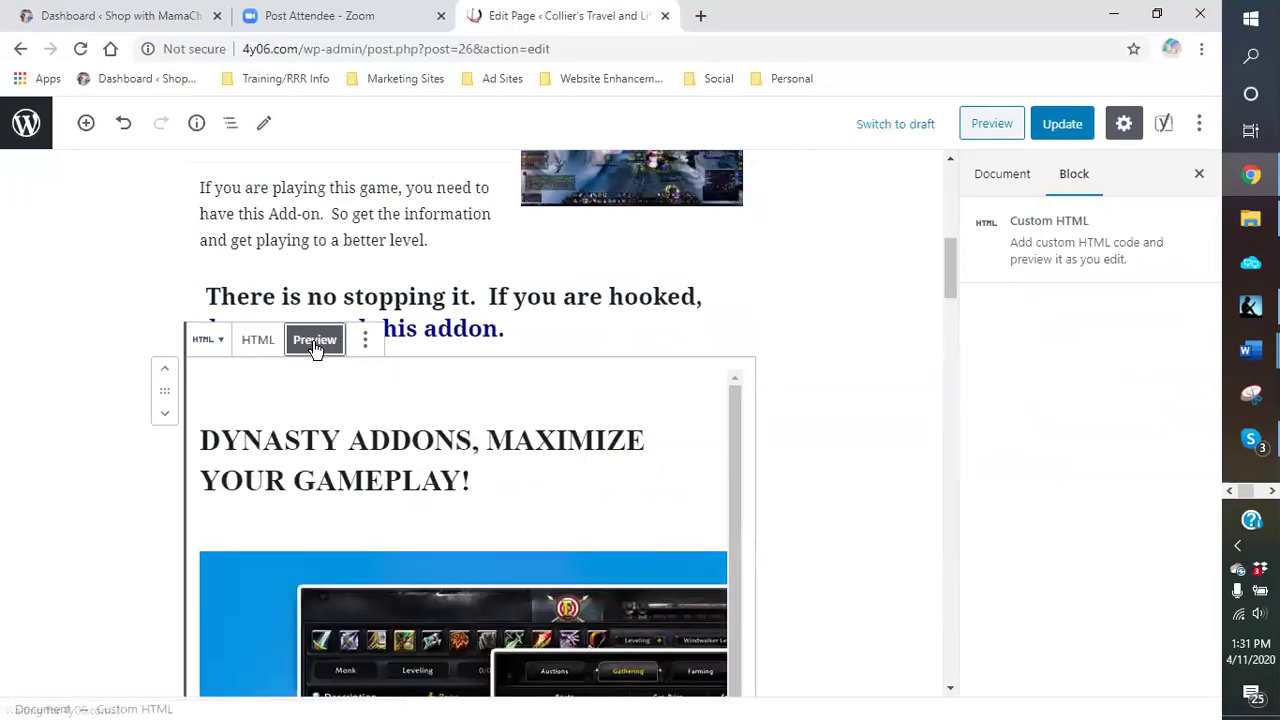
{"action": "scroll", "coordinate": [639, 450], "scroll_direction": "down", "scroll_amount": 1}
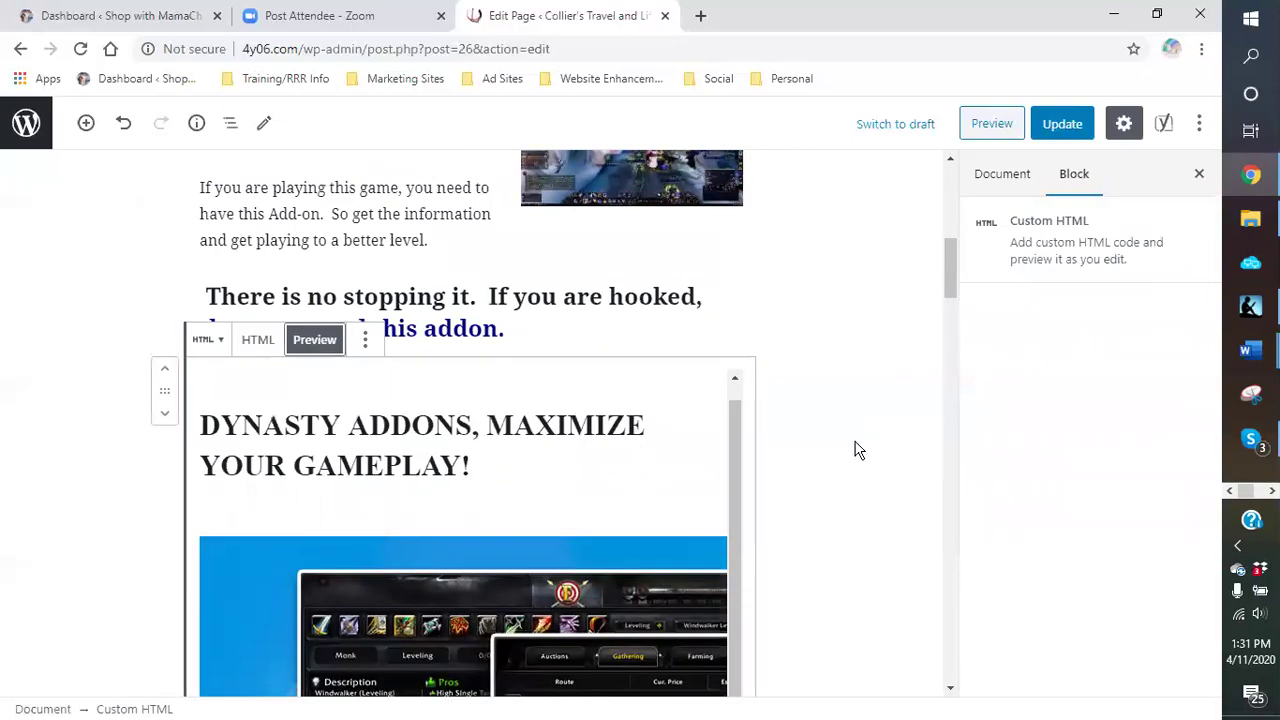
{"action": "scroll", "coordinate": [850, 444], "scroll_direction": "down", "scroll_amount": 3}
{"action": "scroll", "coordinate": [834, 434], "scroll_direction": "up", "scroll_amount": 3}
{"action": "scroll", "coordinate": [814, 414], "scroll_direction": "down", "scroll_amount": 2}
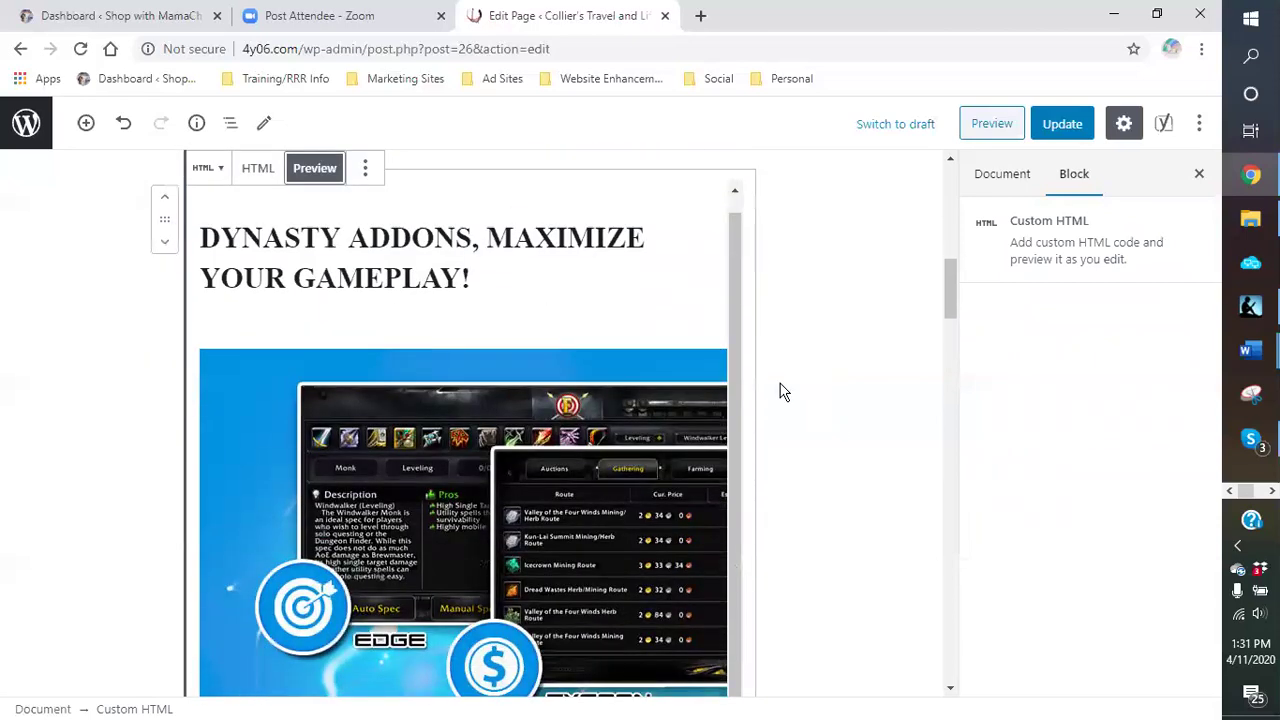
{"action": "scroll", "coordinate": [783, 392], "scroll_direction": "up", "scroll_amount": 1}
{"action": "scroll", "coordinate": [430, 360], "scroll_direction": "down", "scroll_amount": 2}
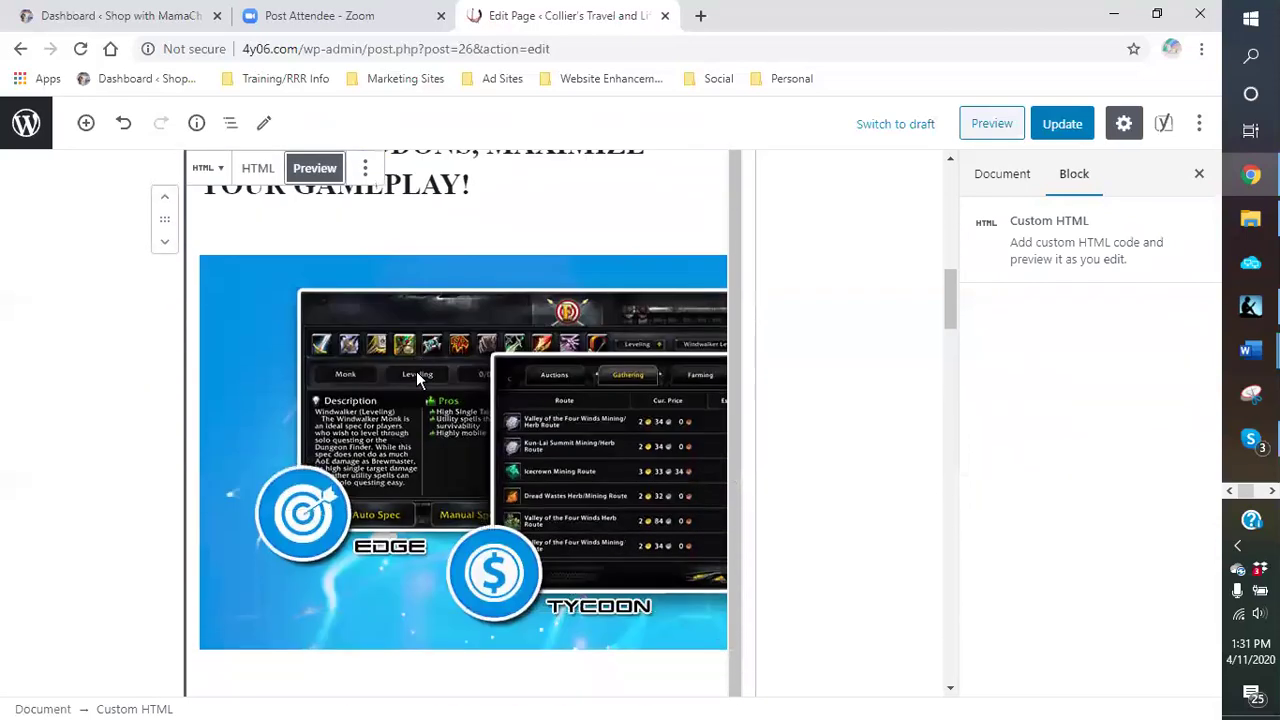
{"action": "scroll", "coordinate": [195, 290], "scroll_direction": "up", "scroll_amount": 2}
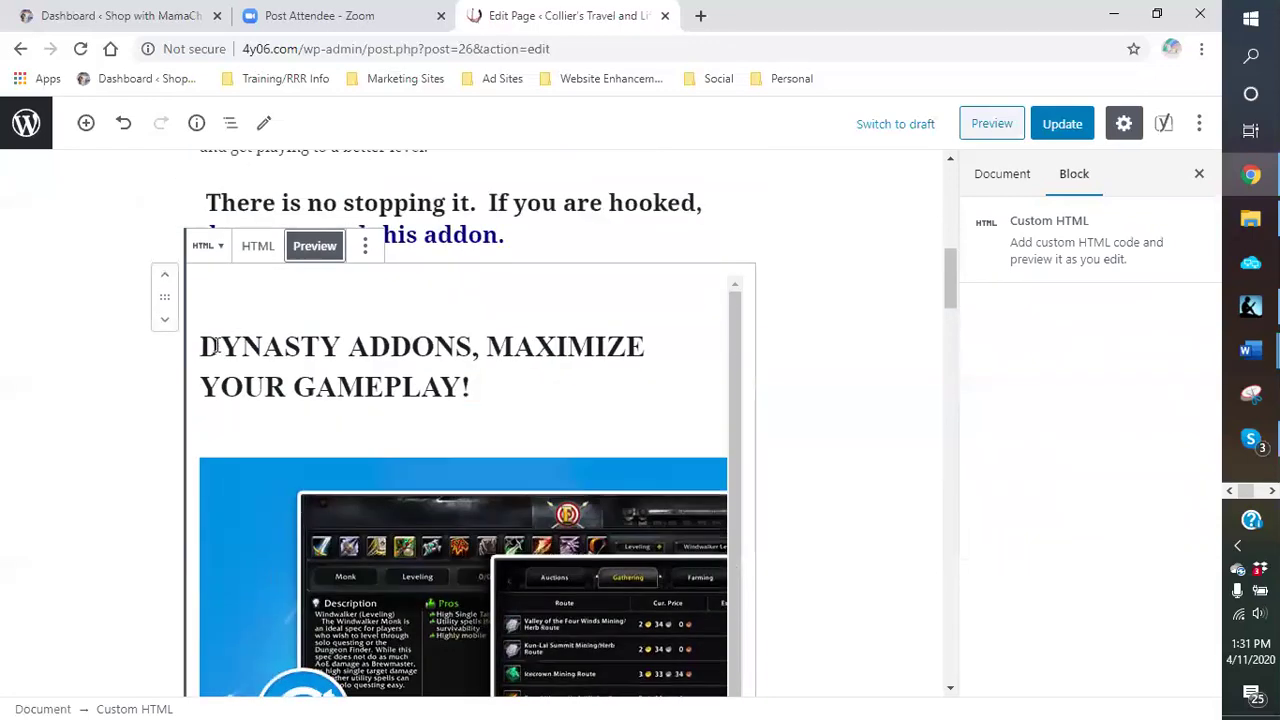
Step: Select the whole 'DYNASTY ADDONS, MAXIMIZE YOUR GAMEPLAY!' article in the preview and copy it
{"action": "left_click_drag", "start_coordinate": [205, 343], "coordinate": [229, 486]}
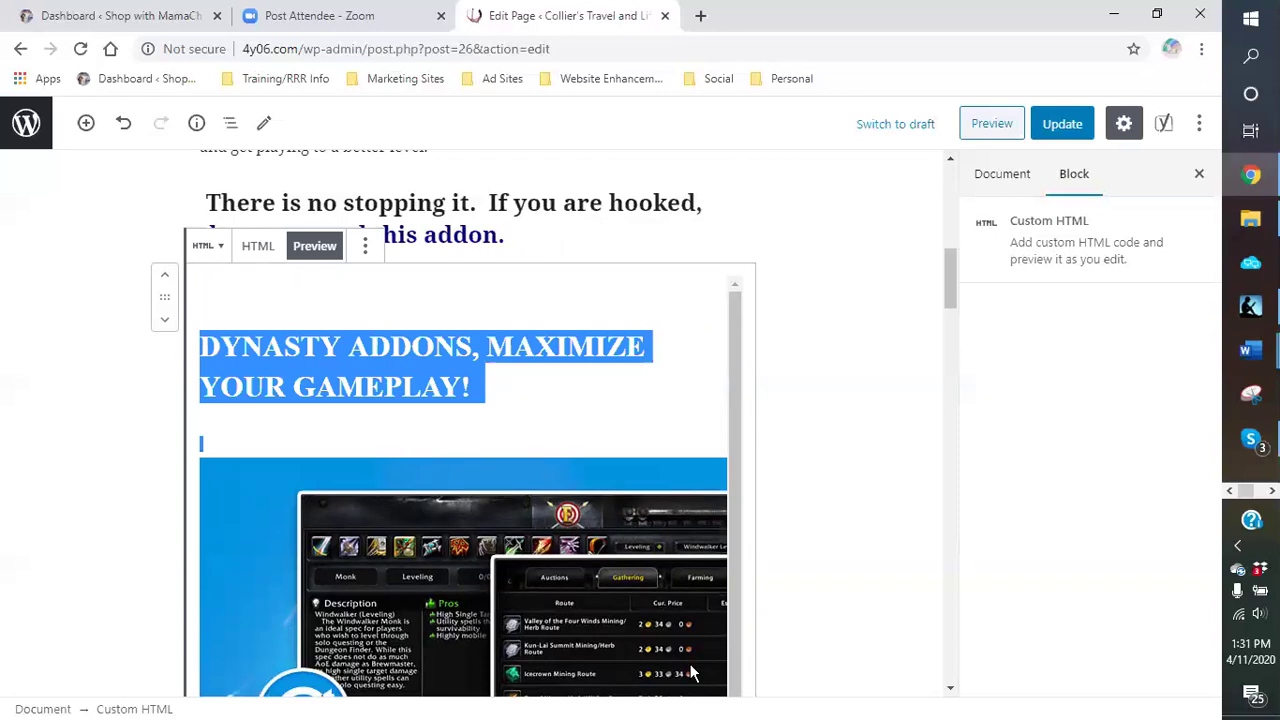
{"action": "scroll", "coordinate": [693, 680], "scroll_direction": "down", "scroll_amount": 1}
{"action": "scroll", "coordinate": [678, 644], "scroll_direction": "down", "scroll_amount": 4}
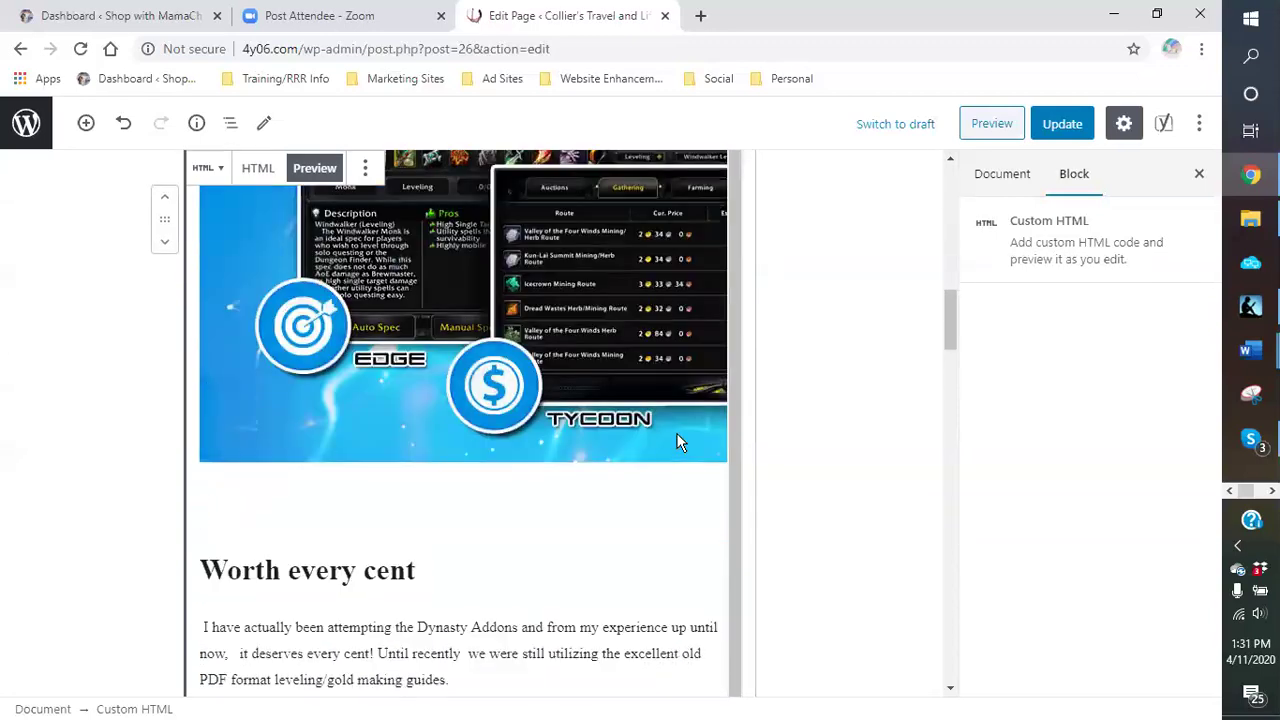
{"action": "left_click_drag", "start_coordinate": [665, 480], "coordinate": [686, 562]}
{"action": "scroll", "coordinate": [683, 565], "scroll_direction": "down", "scroll_amount": 6}
{"action": "scroll", "coordinate": [683, 563], "scroll_direction": "down", "scroll_amount": 4}
{"action": "scroll", "coordinate": [682, 563], "scroll_direction": "down", "scroll_amount": 9}
{"action": "right_click", "coordinate": [594, 466]}
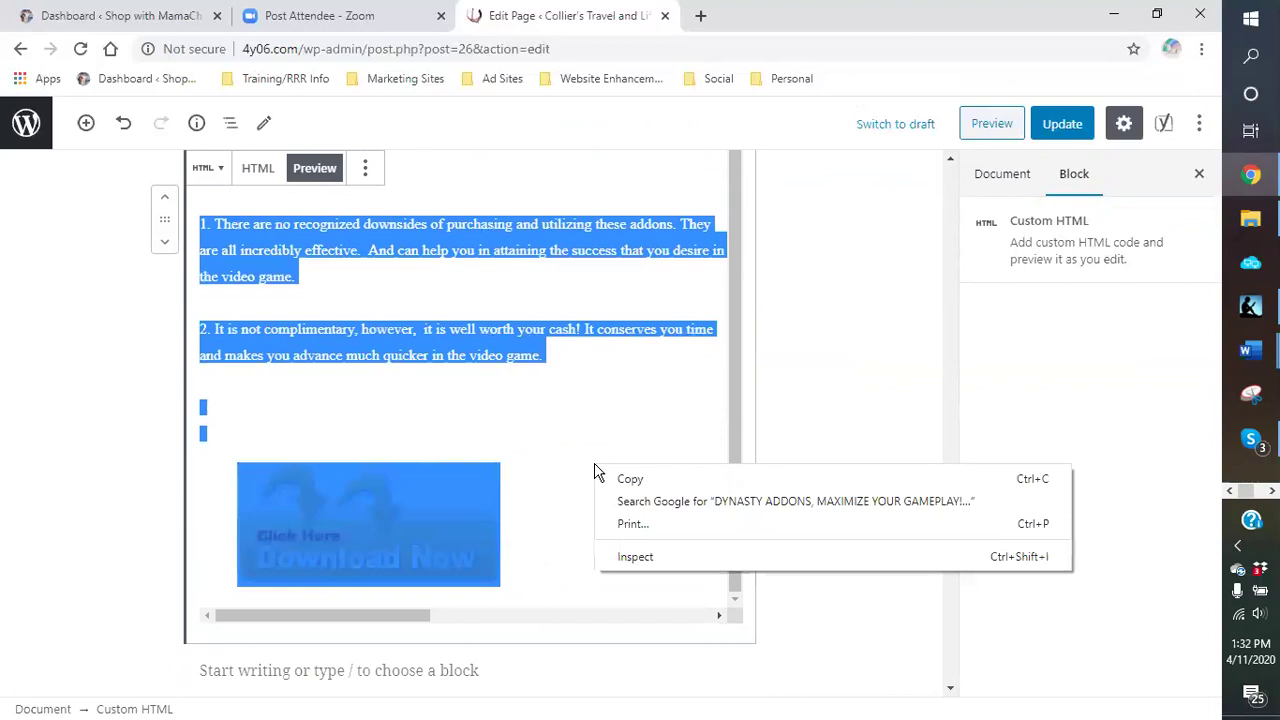
{"action": "left_click", "coordinate": [622, 478]}
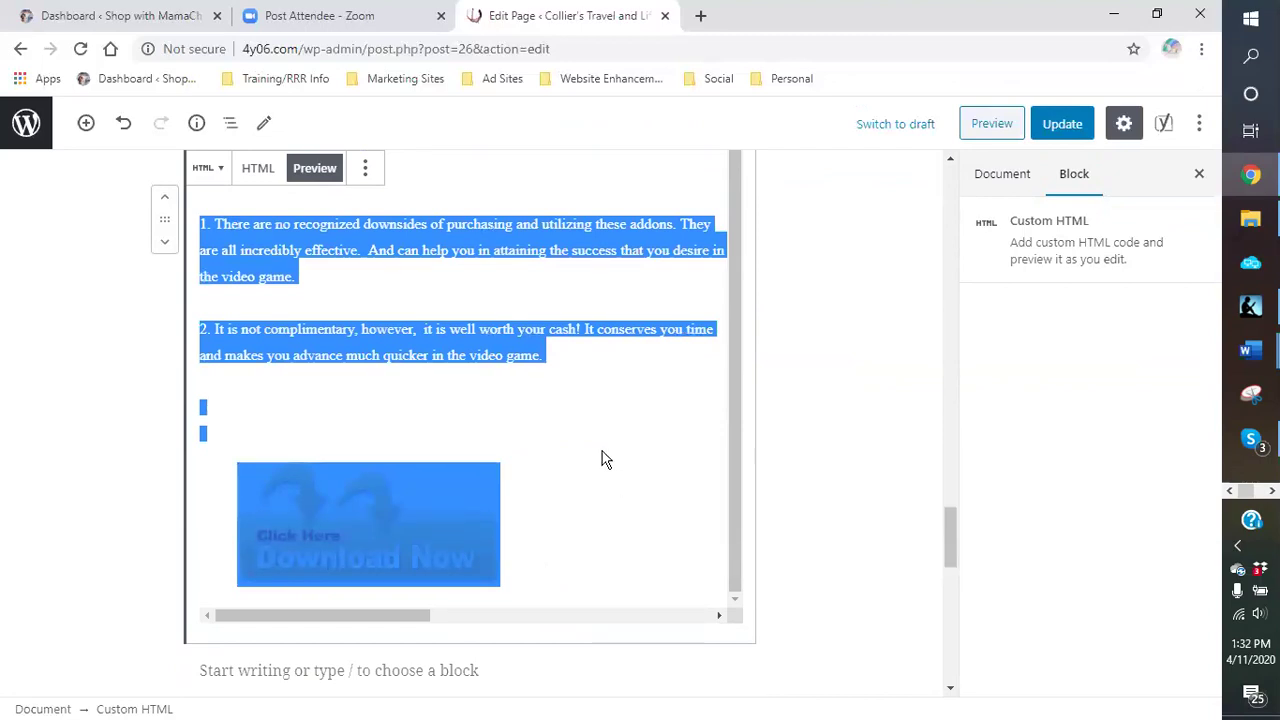
{"action": "scroll", "coordinate": [577, 429], "scroll_direction": "up", "scroll_amount": 7}
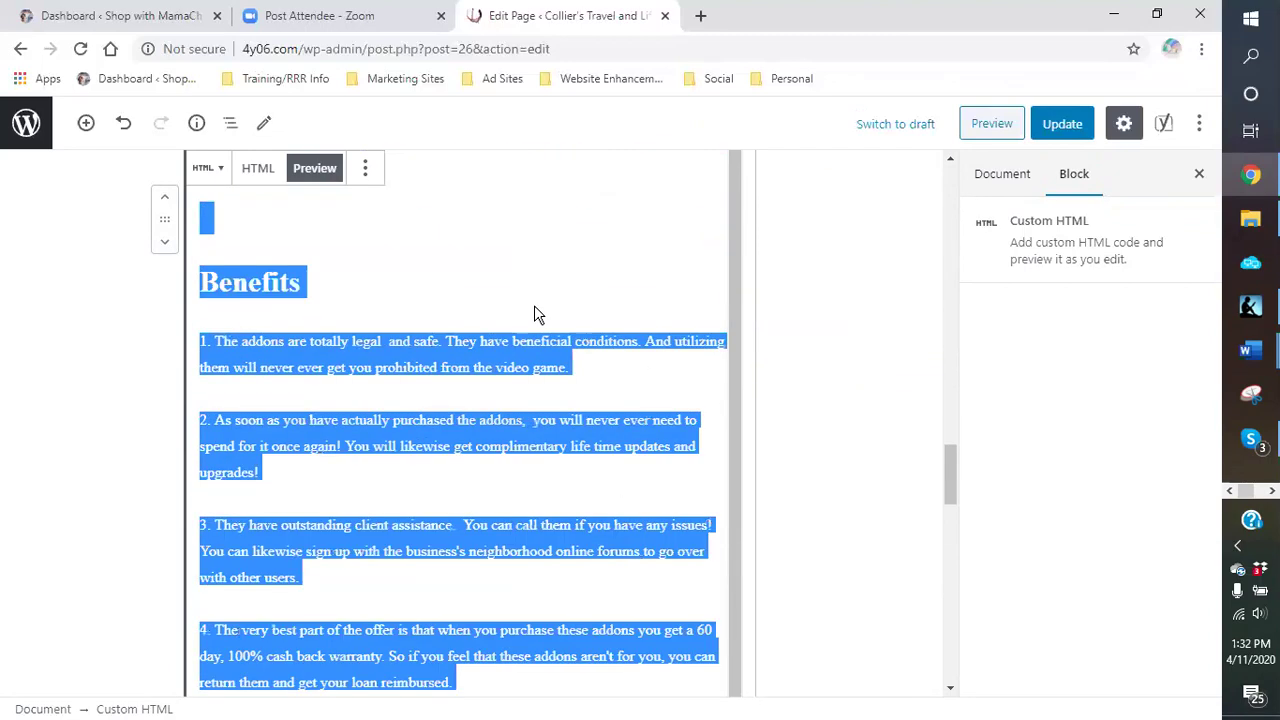
{"action": "scroll", "coordinate": [534, 313], "scroll_direction": "up", "scroll_amount": 10}
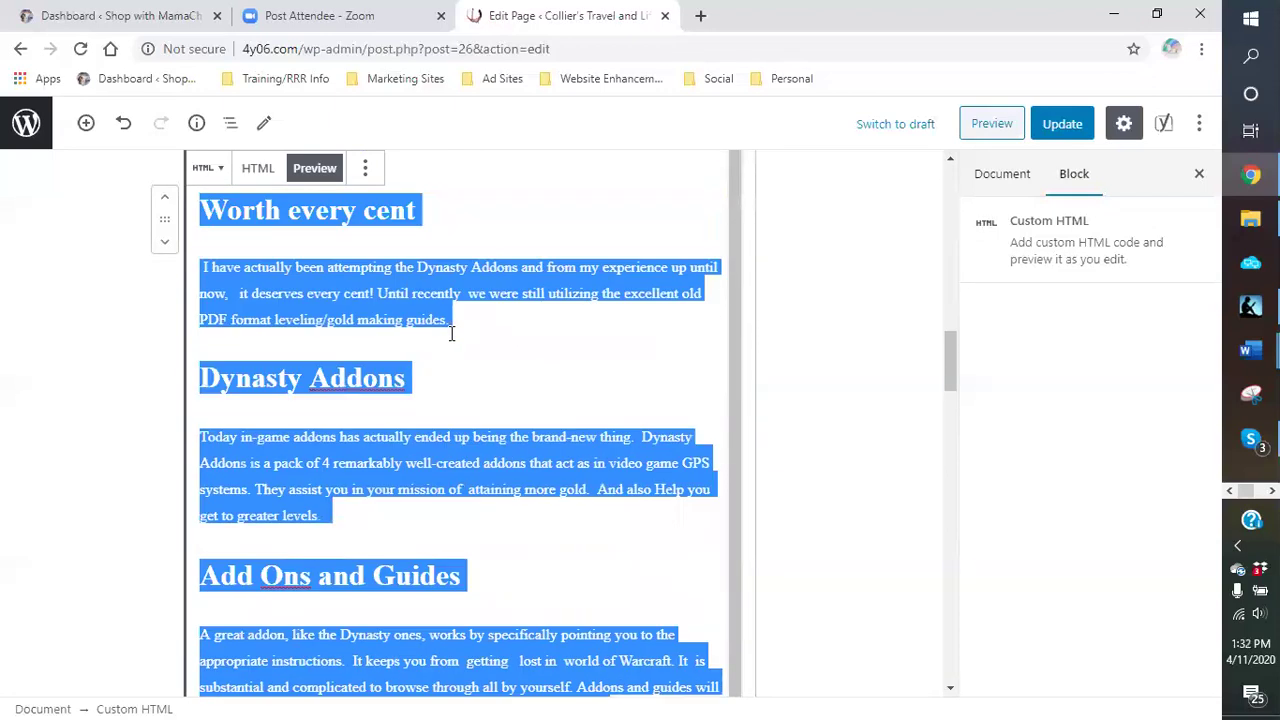
{"action": "scroll", "coordinate": [451, 334], "scroll_direction": "up", "scroll_amount": 8}
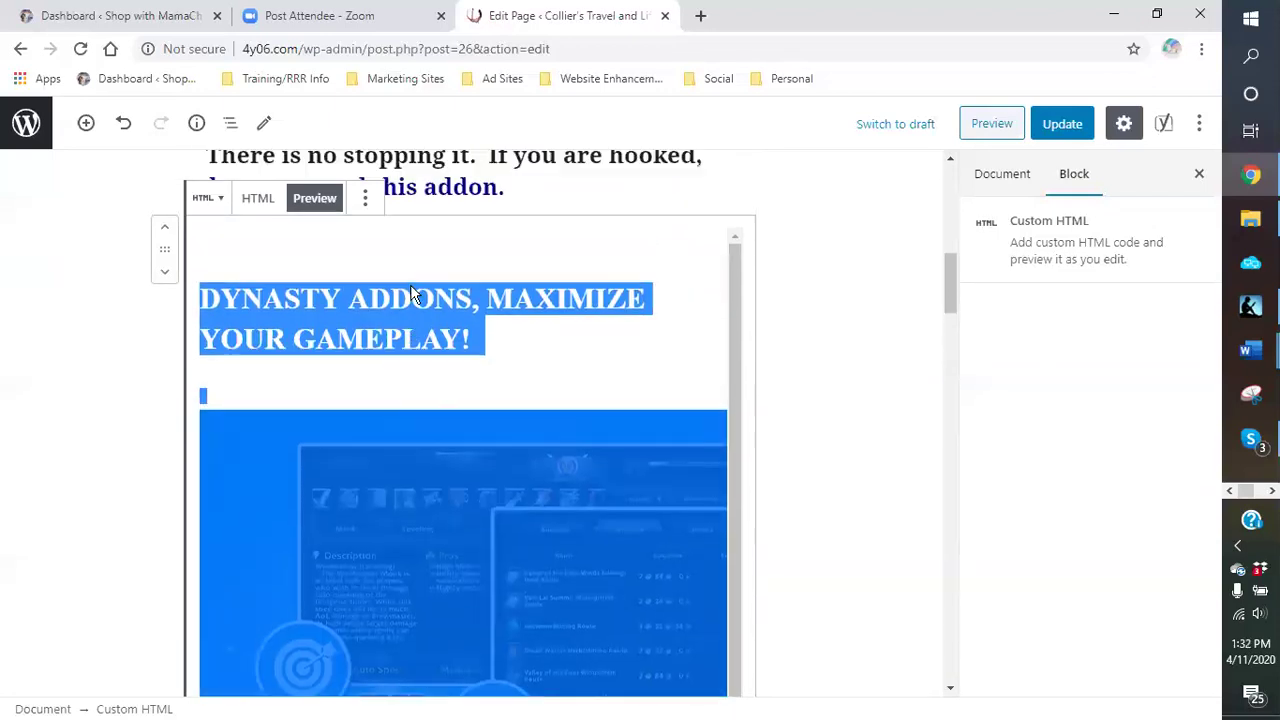
{"action": "scroll", "coordinate": [457, 451], "scroll_direction": "up", "scroll_amount": 3}
Step: Add a paragraph below the 'There is no stopping it' heading and paste the copied article into it
{"action": "left_click", "coordinate": [522, 432]}
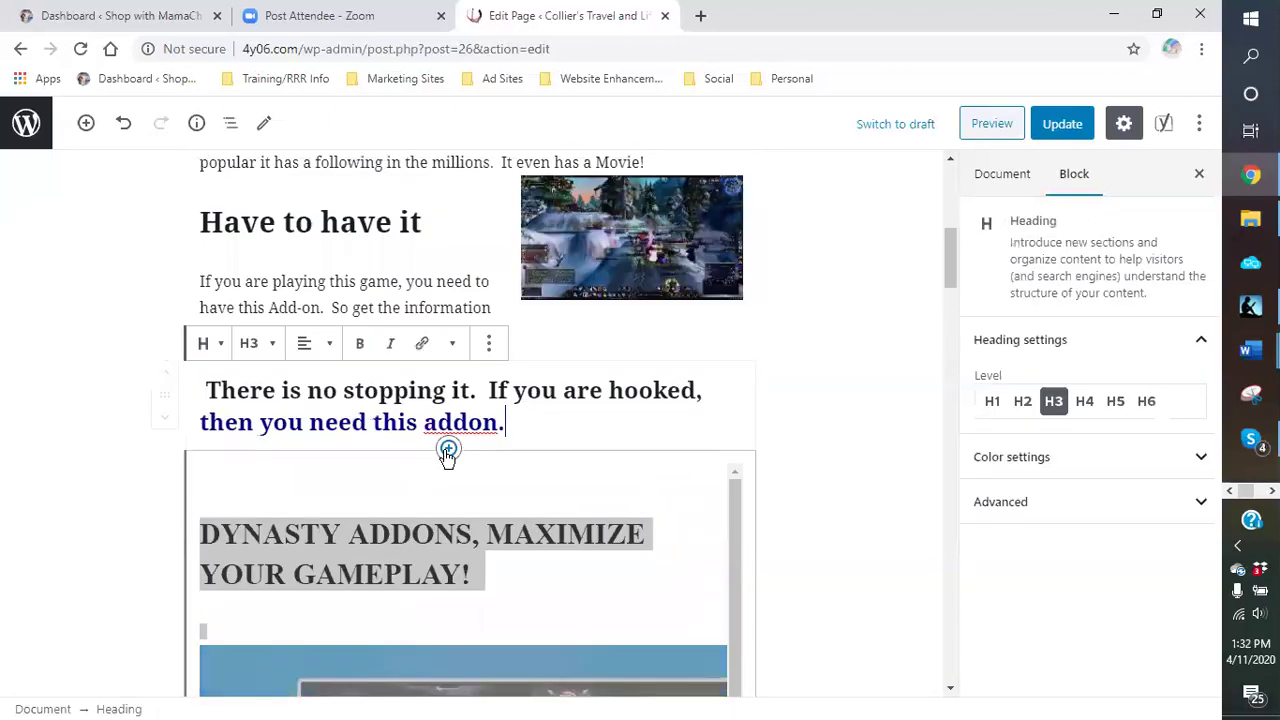
{"action": "left_click", "coordinate": [447, 450]}
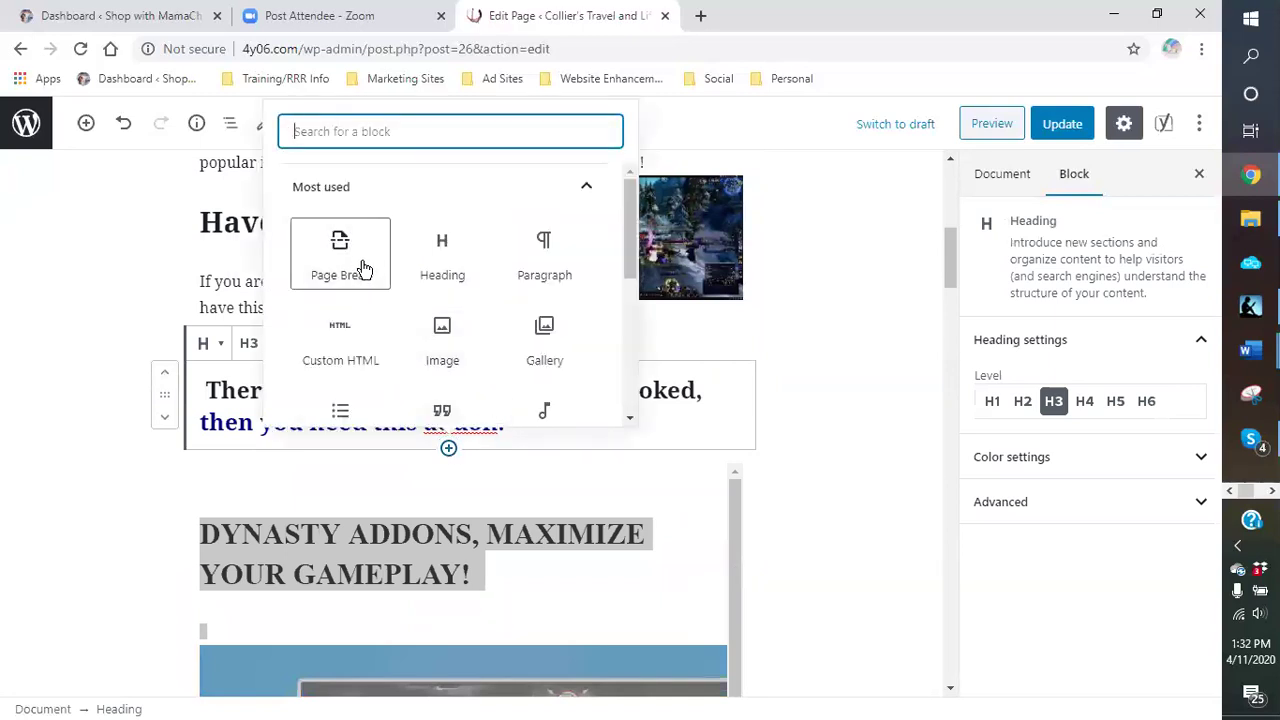
{"action": "left_click", "coordinate": [558, 261]}
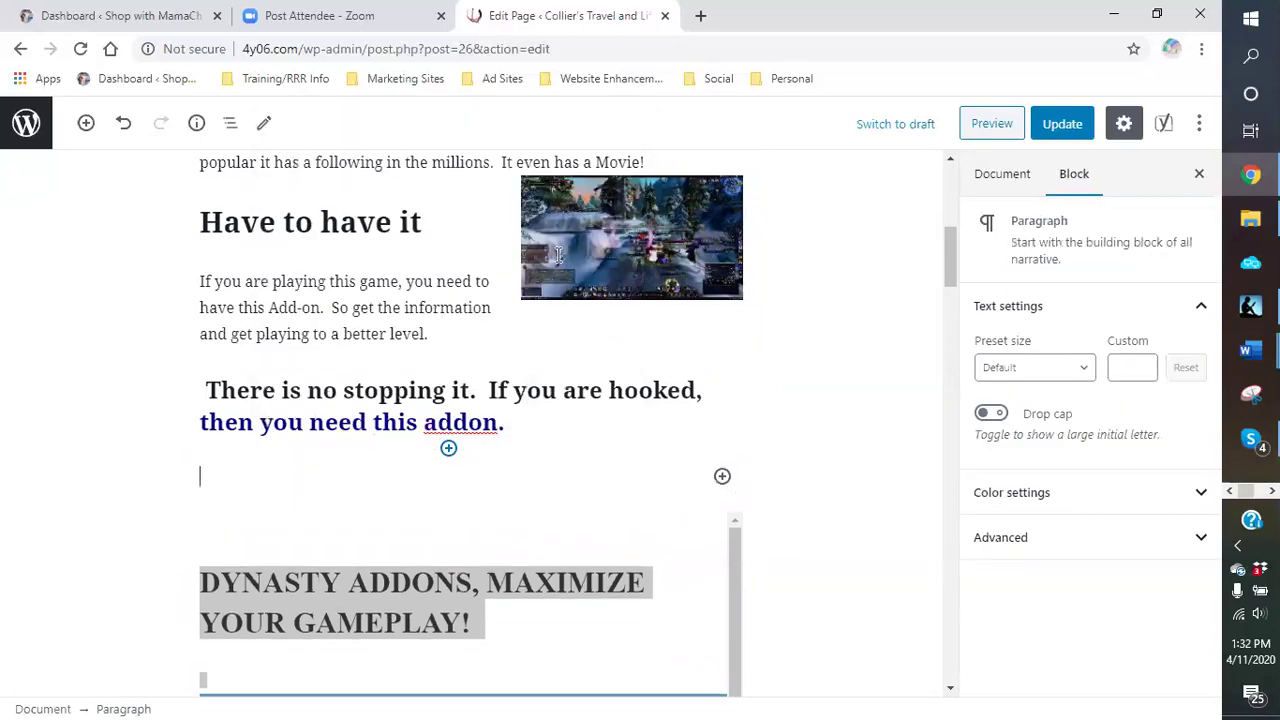
{"action": "right_click", "coordinate": [283, 479]}
{"action": "left_click", "coordinate": [326, 329]}
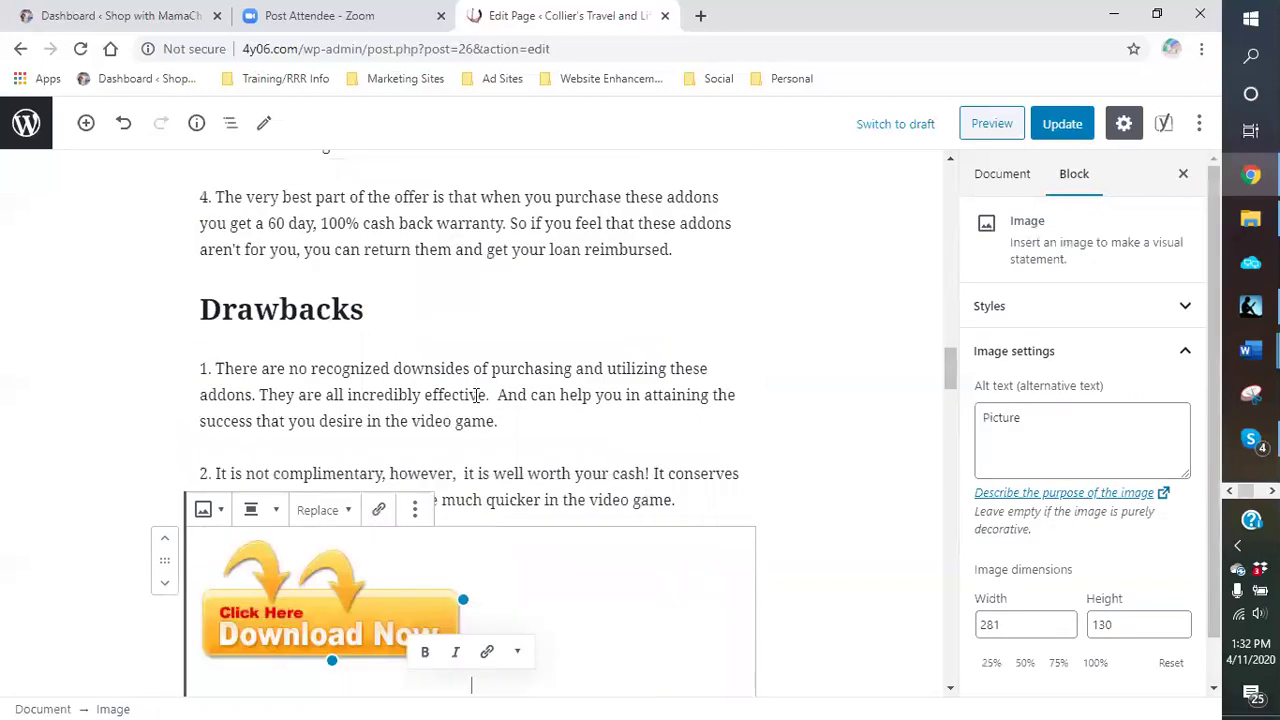
{"action": "scroll", "coordinate": [476, 395], "scroll_direction": "down", "scroll_amount": 3}
{"action": "scroll", "coordinate": [449, 429], "scroll_direction": "down", "scroll_amount": 2}
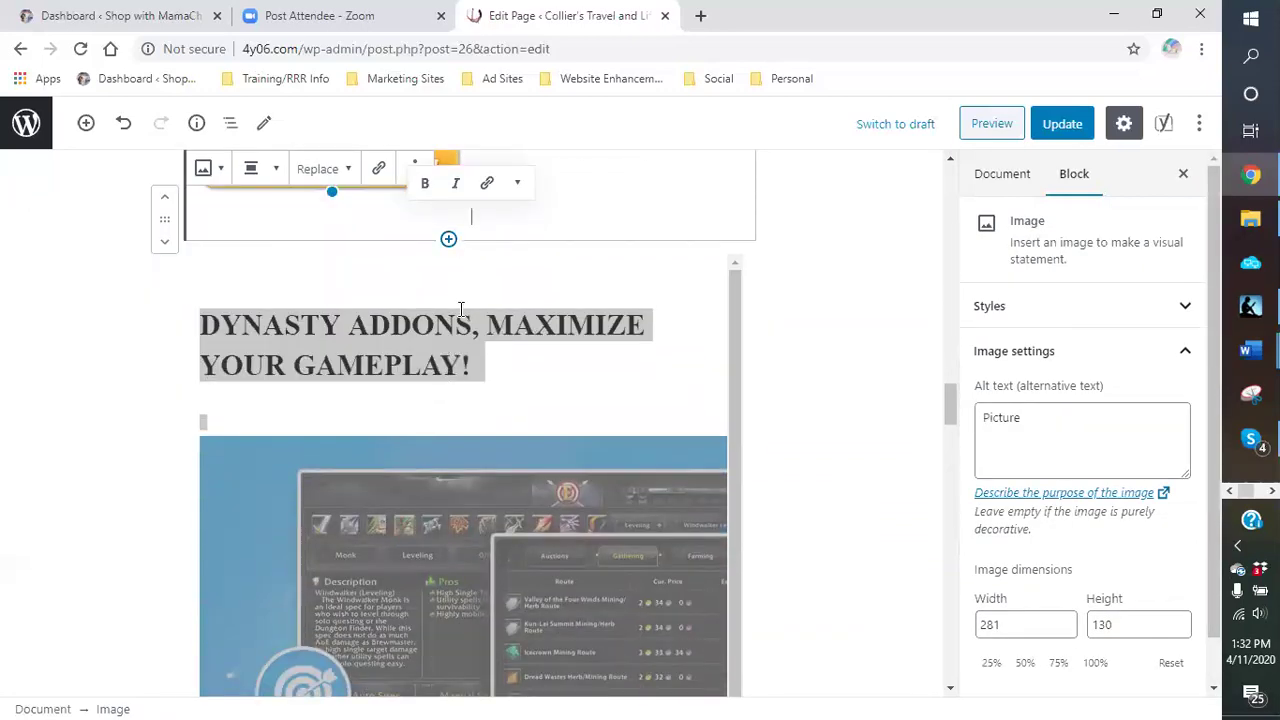
{"action": "scroll", "coordinate": [434, 358], "scroll_direction": "down", "scroll_amount": 5}
{"action": "scroll", "coordinate": [487, 403], "scroll_direction": "up", "scroll_amount": 5}
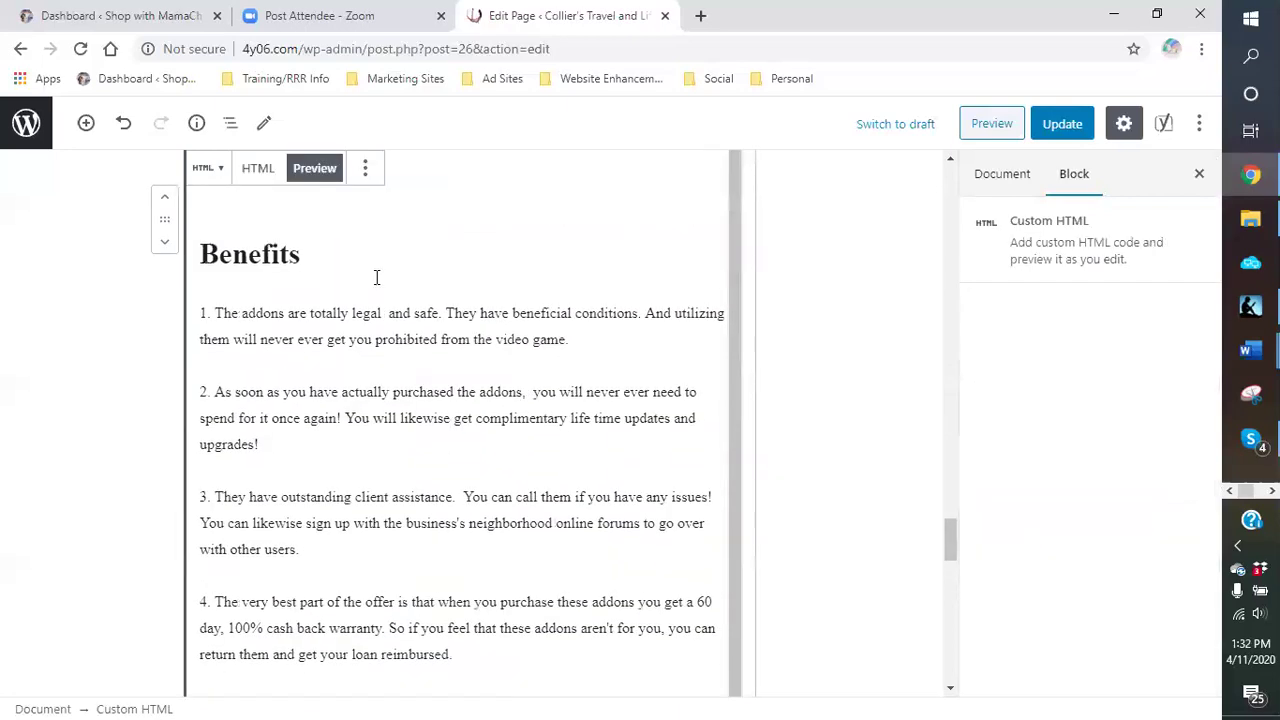
Step: Remove the original Custom HTML block from the page
{"action": "left_click", "coordinate": [366, 167]}
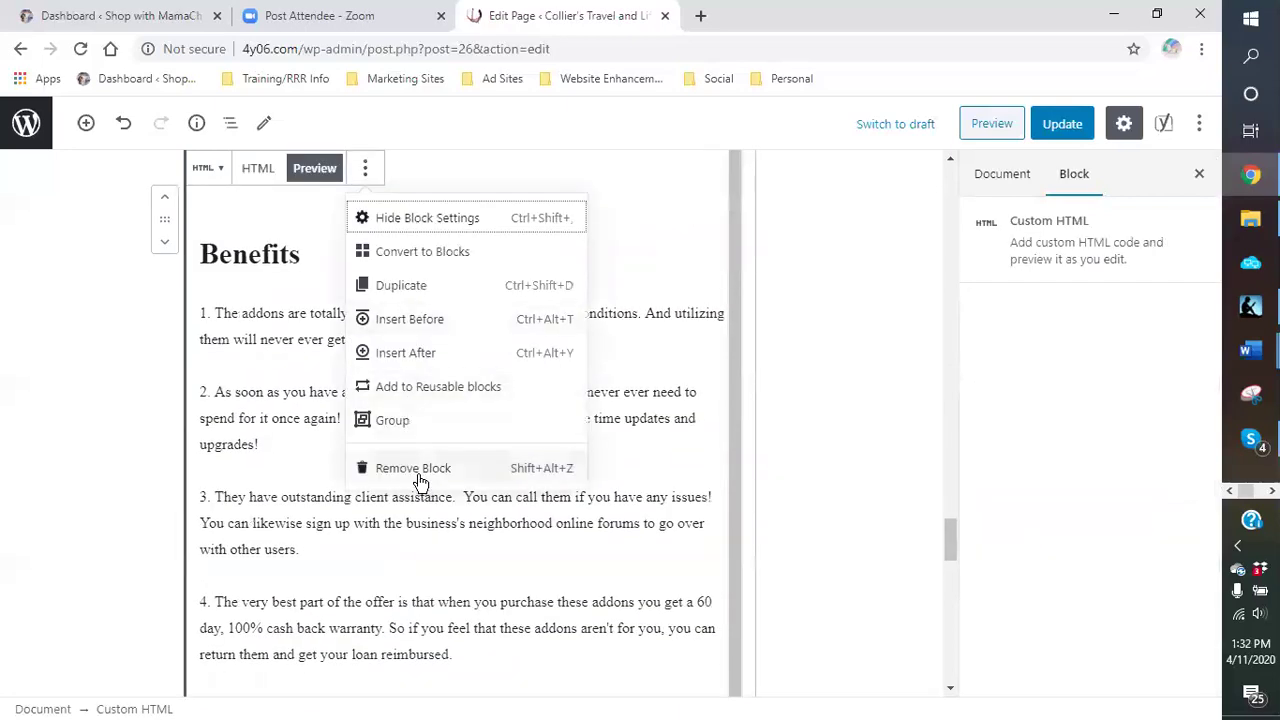
{"action": "left_click", "coordinate": [413, 468]}
{"action": "scroll", "coordinate": [594, 418], "scroll_direction": "up", "scroll_amount": 6}
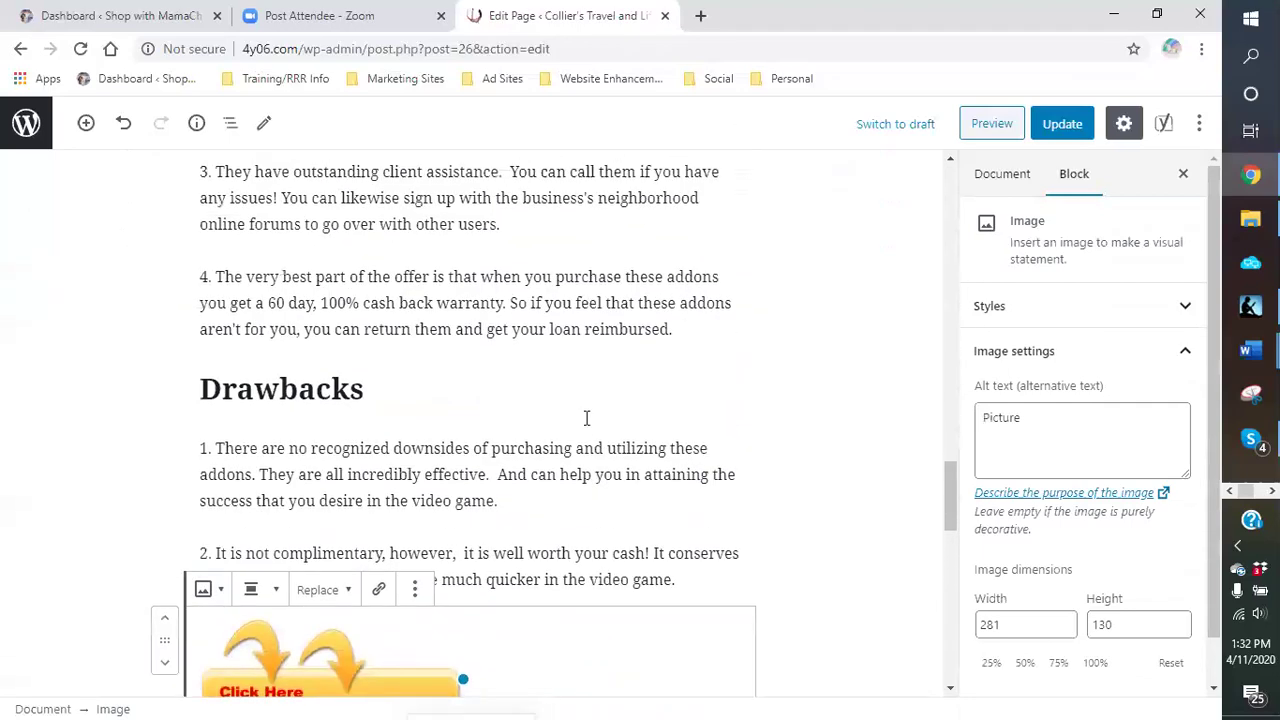
{"action": "left_click", "coordinate": [394, 338]}
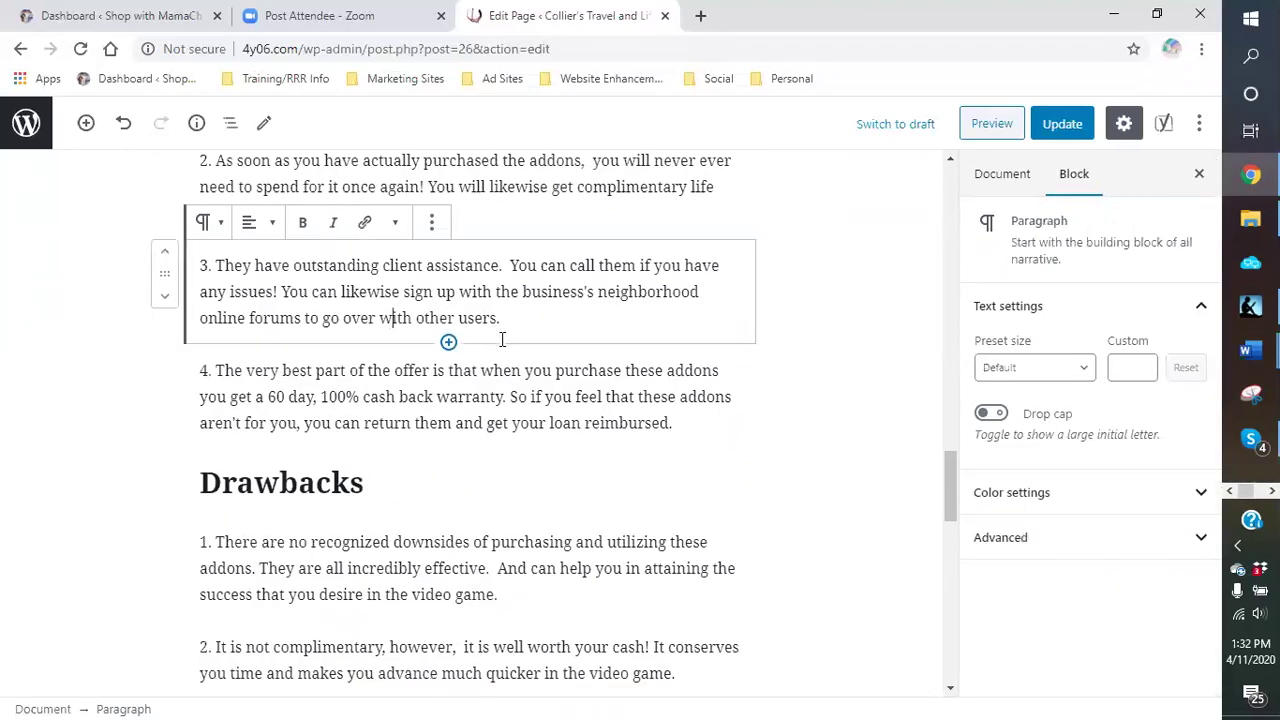
Step: Unlink 'Click Here To Visit Dynasty Official Site Now' and delete its '>' arrow characters
{"action": "scroll", "coordinate": [485, 346], "scroll_direction": "up", "scroll_amount": 5}
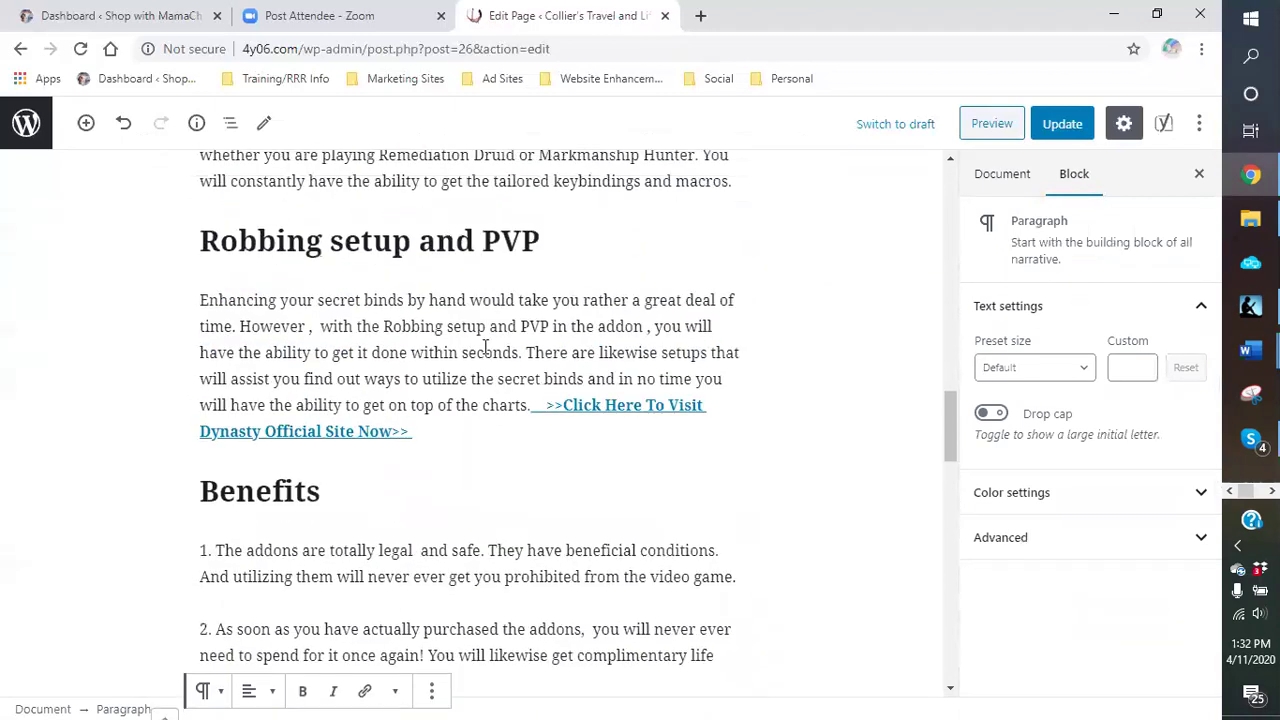
{"action": "left_click", "coordinate": [606, 498]}
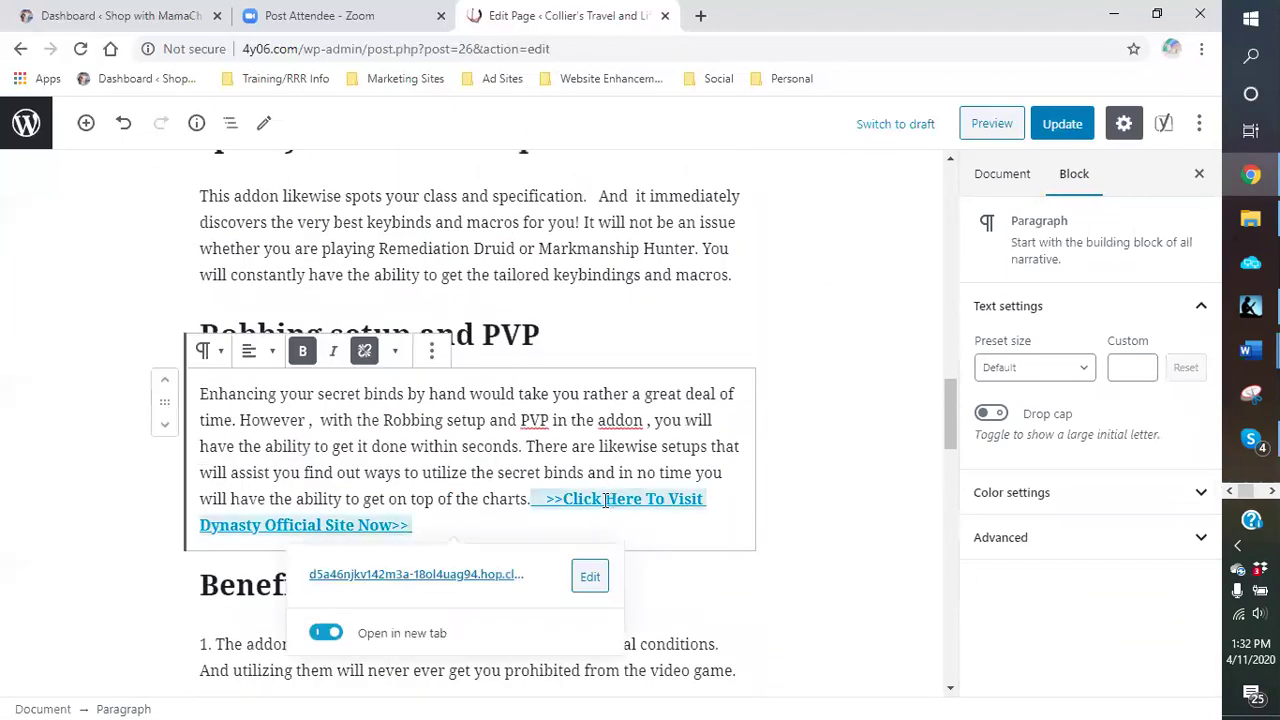
{"action": "left_click", "coordinate": [588, 578]}
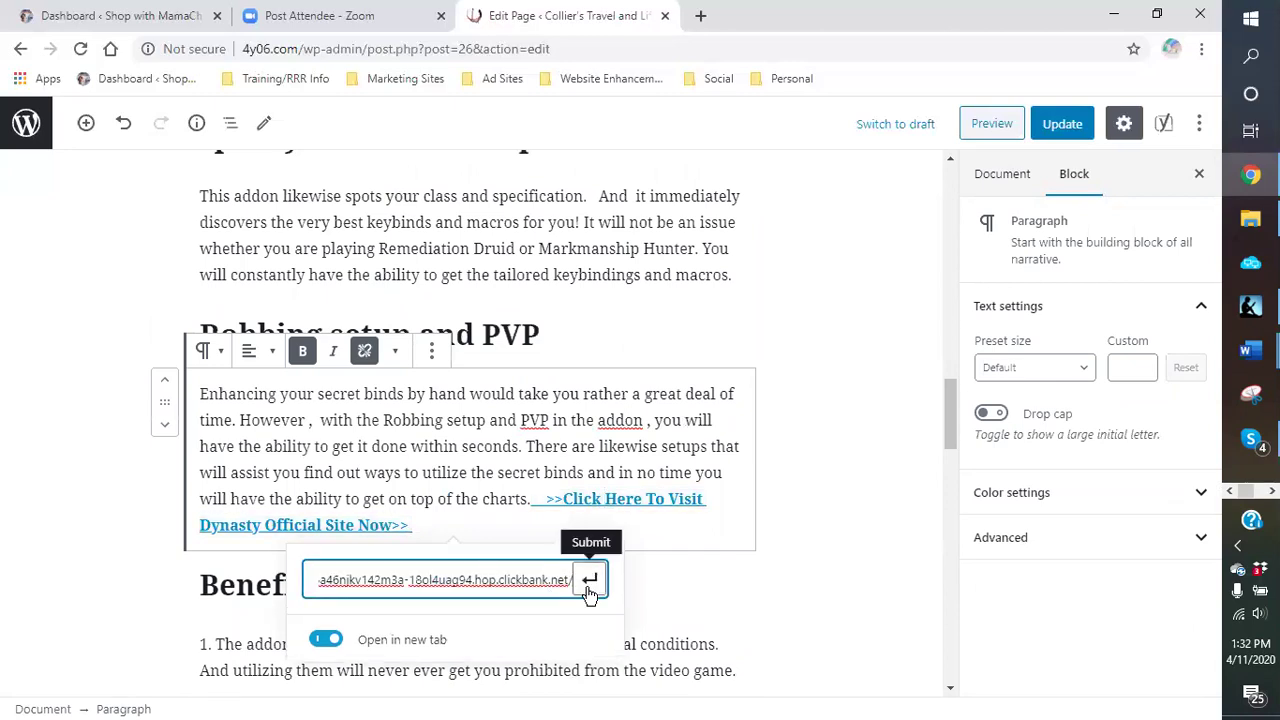
{"action": "left_click", "coordinate": [364, 350]}
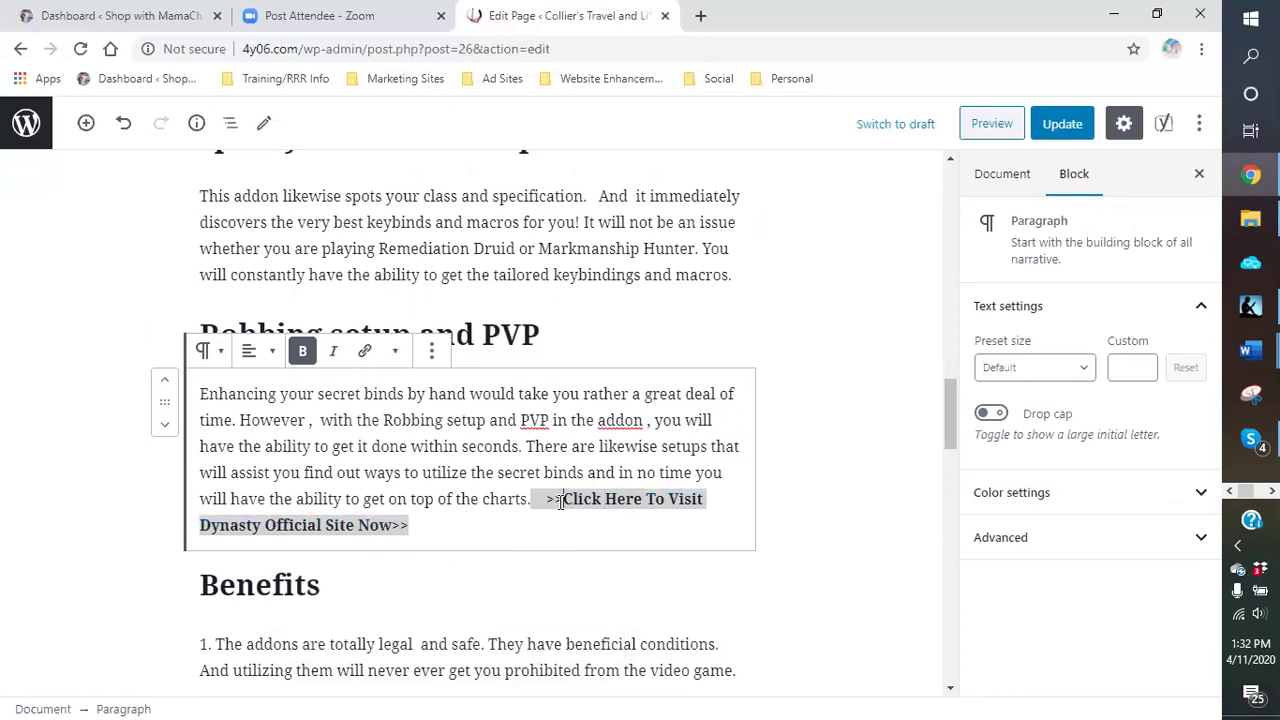
{"action": "key", "text": "BackSpace"}
{"action": "key", "text": "BackSpace"}
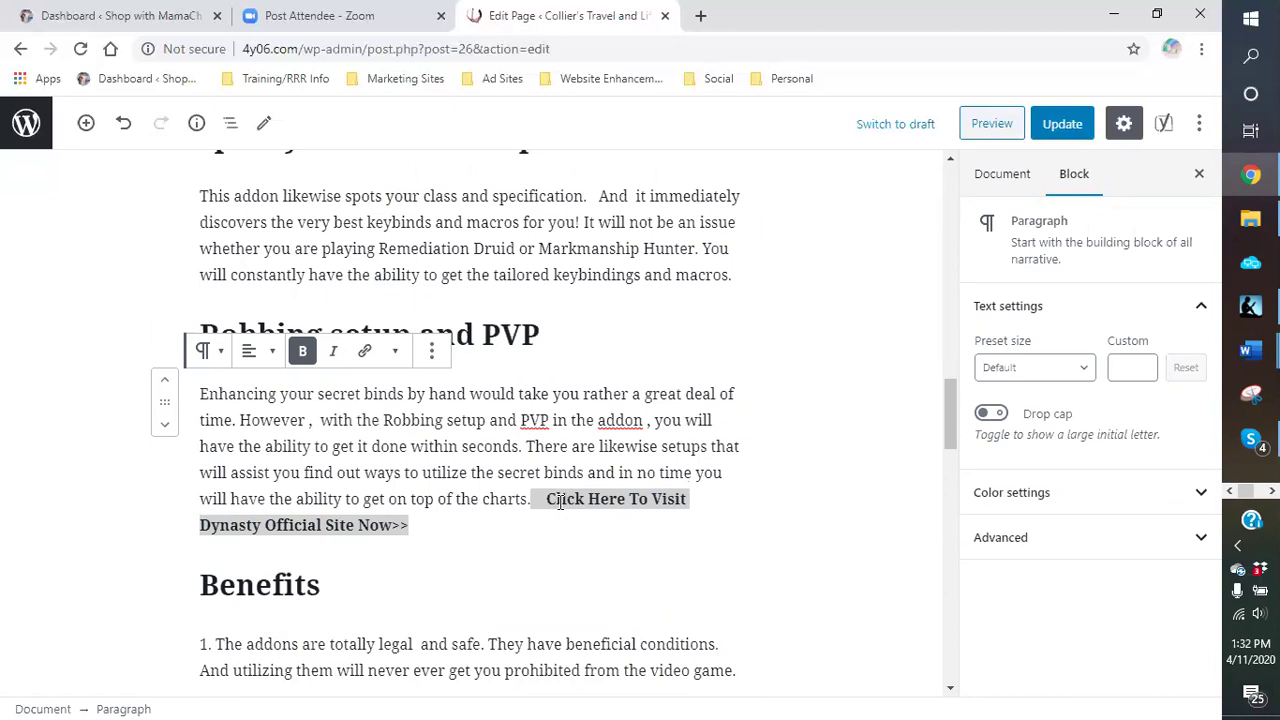
{"action": "left_click", "coordinate": [415, 529]}
{"action": "key", "text": "BackSpace"}
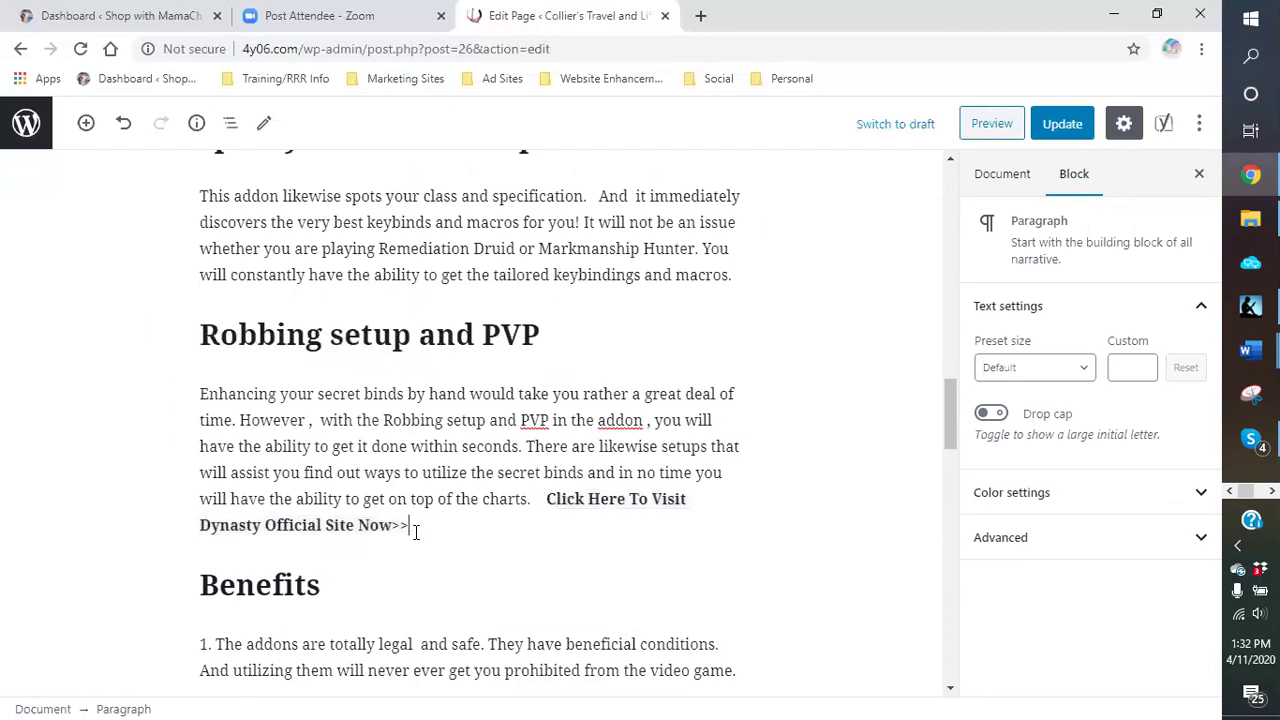
Step: Add an 'xxx' test paragraph below the Download Now image, then remove that block
{"action": "scroll", "coordinate": [449, 514], "scroll_direction": "down", "scroll_amount": 5}
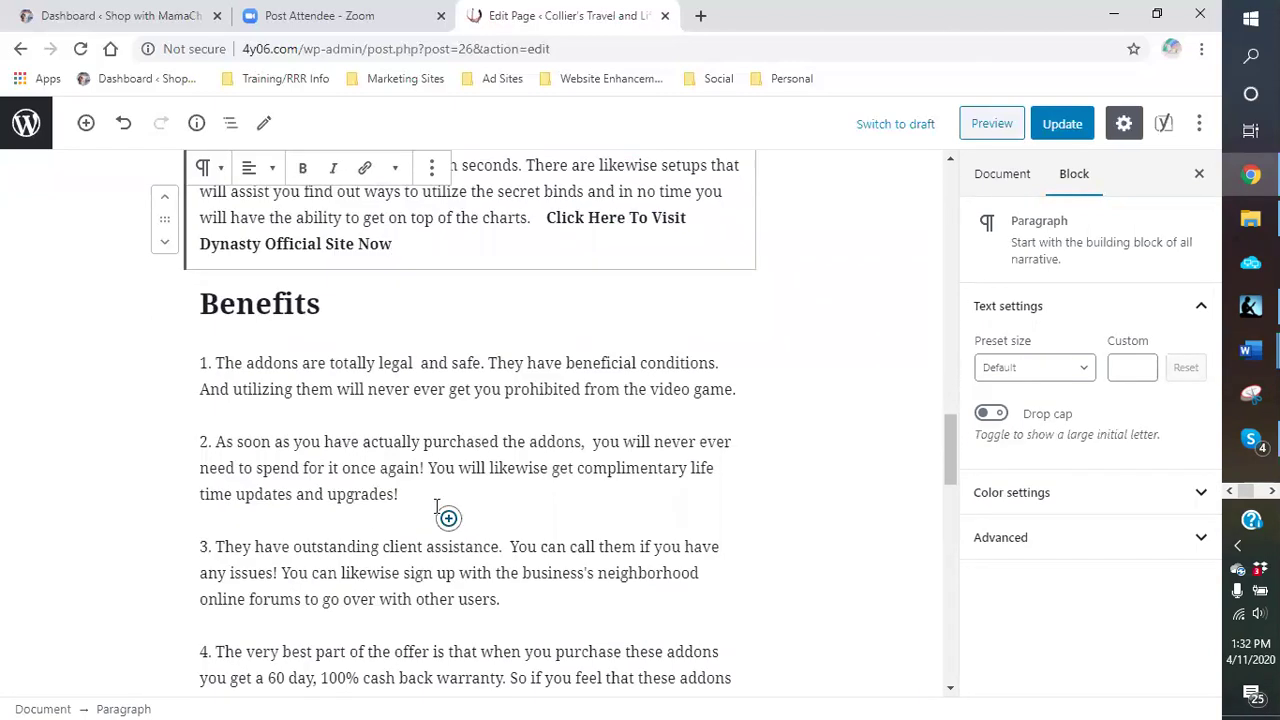
{"action": "scroll", "coordinate": [431, 502], "scroll_direction": "down", "scroll_amount": 3}
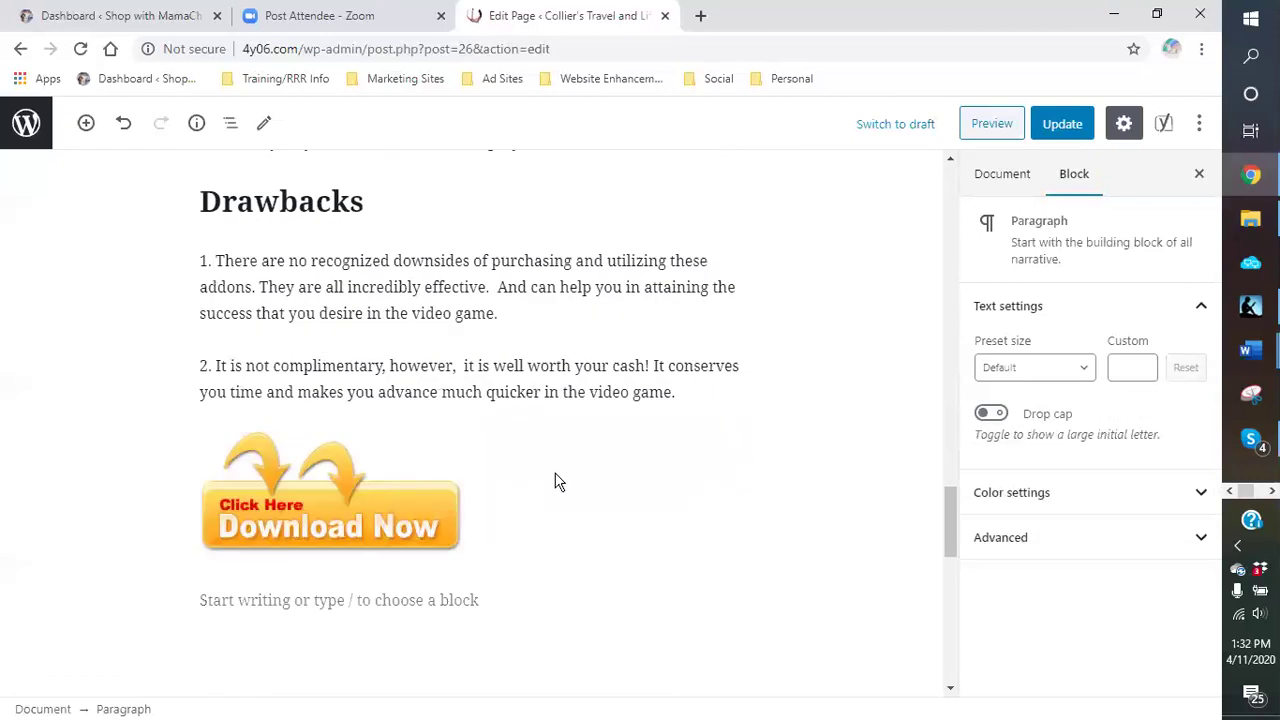
{"action": "scroll", "coordinate": [552, 482], "scroll_direction": "down", "scroll_amount": 1}
{"action": "left_click", "coordinate": [412, 506]}
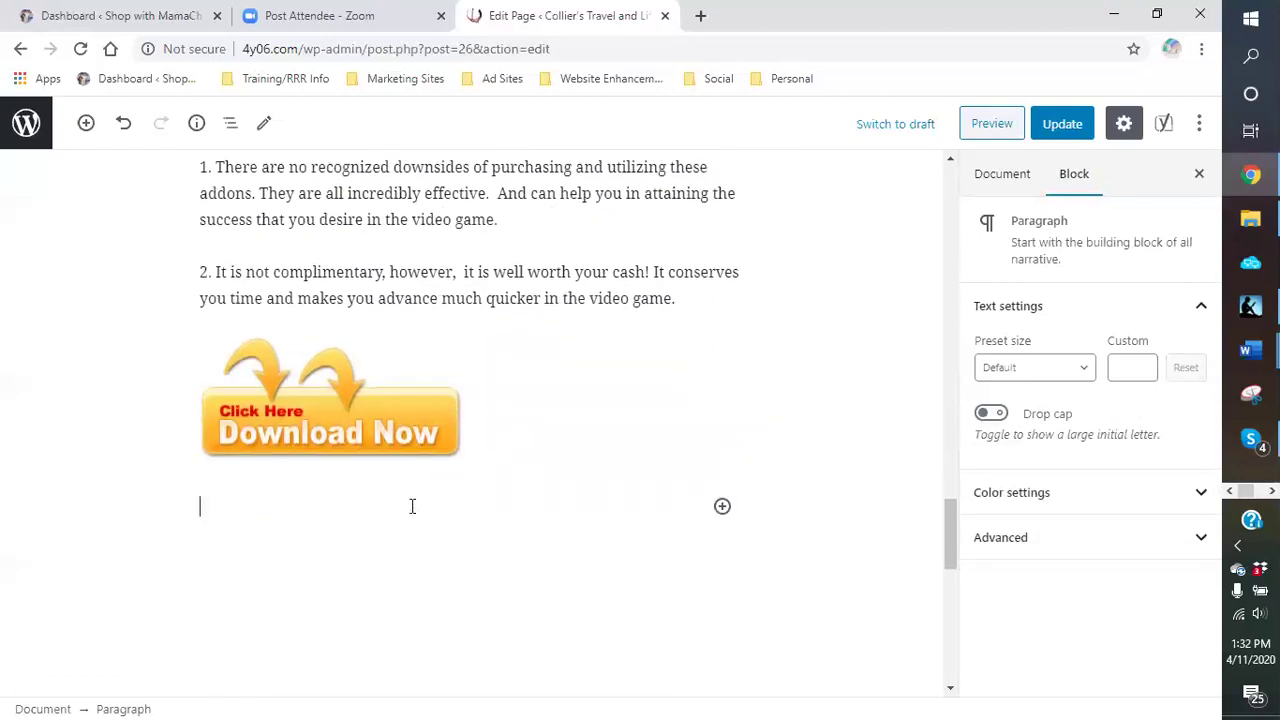
{"action": "type", "text": "xxx"}
{"action": "left_click", "coordinate": [432, 464]}
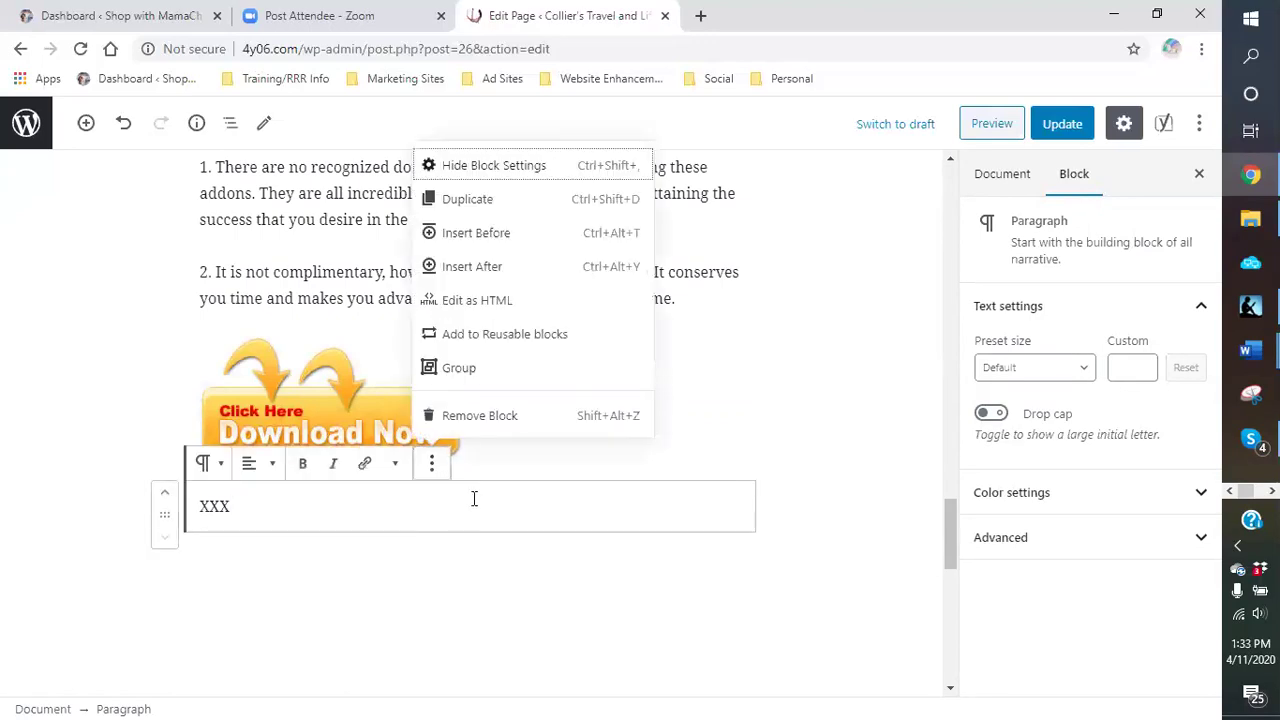
{"action": "left_click", "coordinate": [461, 418]}
{"action": "scroll", "coordinate": [829, 330], "scroll_direction": "up", "scroll_amount": 1}
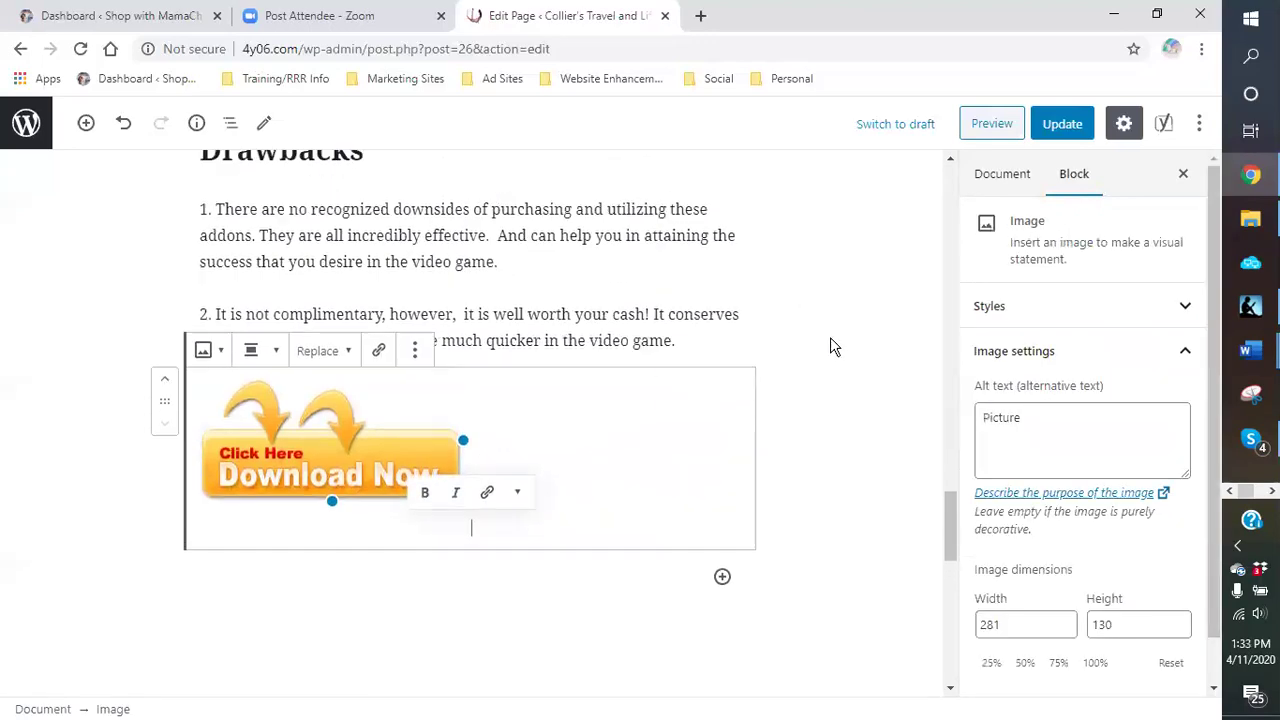
{"action": "scroll", "coordinate": [534, 366], "scroll_direction": "down", "scroll_amount": 2}
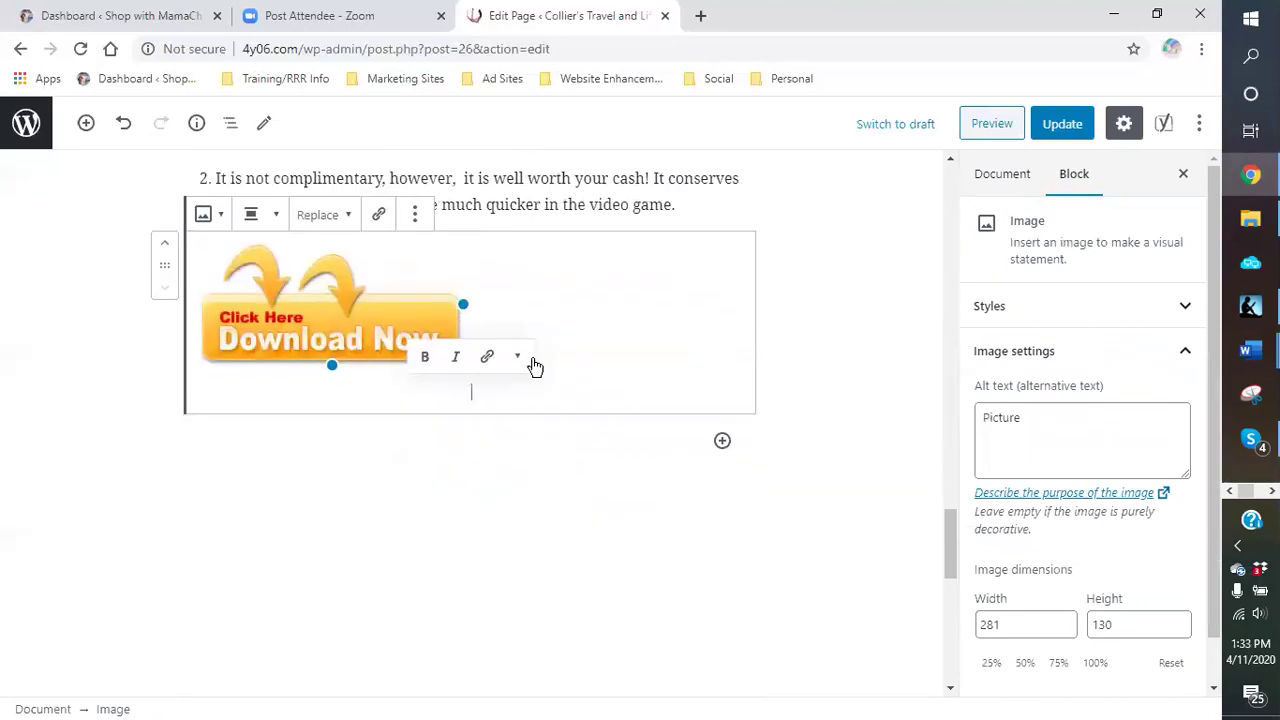
Step: Replace the Download Now image's alt text 'Picture' with 'games'
{"action": "left_click", "coordinate": [1057, 420]}
{"action": "left_click", "coordinate": [512, 318]}
{"action": "left_click", "coordinate": [1042, 424]}
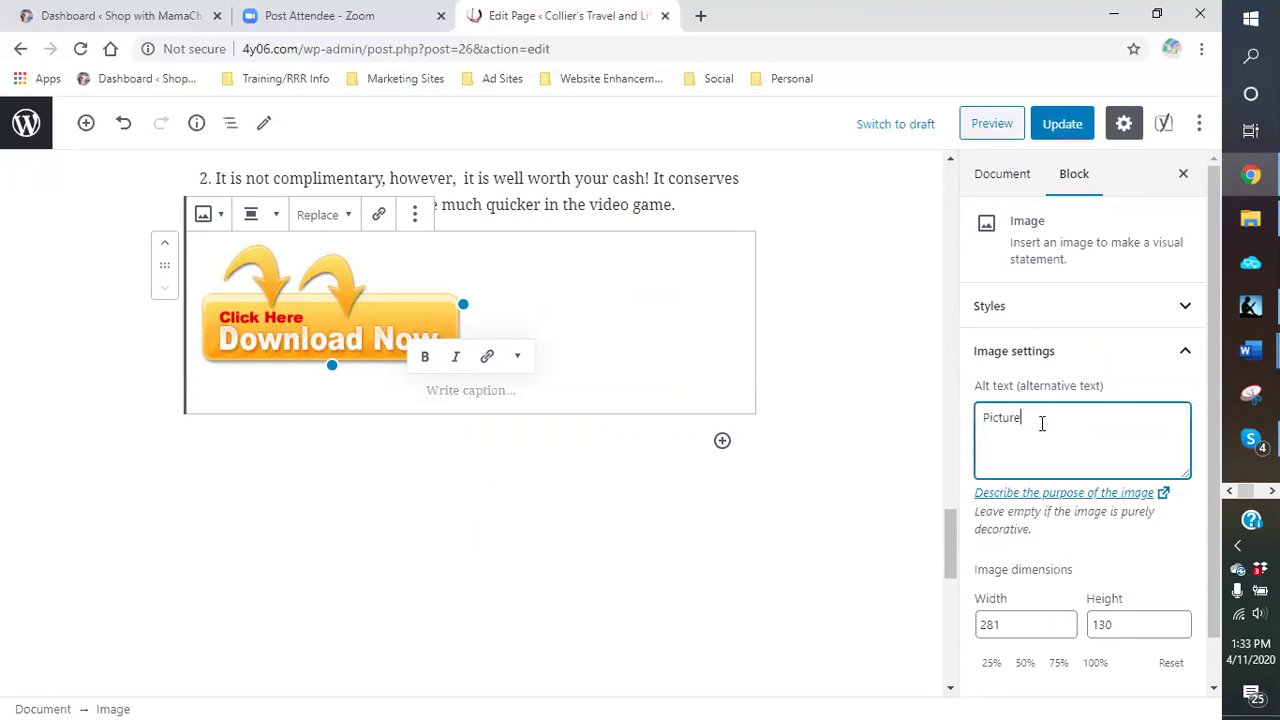
{"action": "key", "text": "BackSpace"}
{"action": "key", "text": "BackSpace"}
{"action": "key", "text": "BackSpace"}
{"action": "key", "text": "BackSpace"}
{"action": "scroll", "coordinate": [288, 465], "scroll_direction": "down", "scroll_amount": 5}
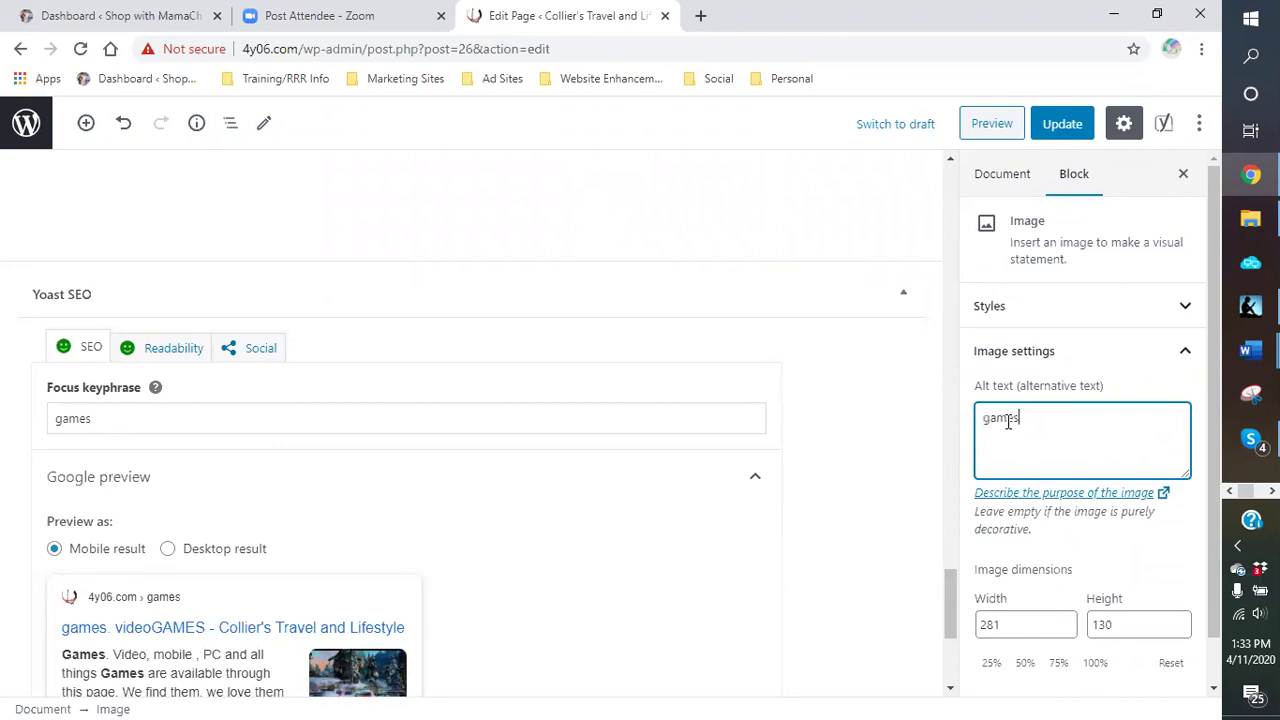
{"action": "scroll", "coordinate": [600, 425], "scroll_direction": "up", "scroll_amount": 8}
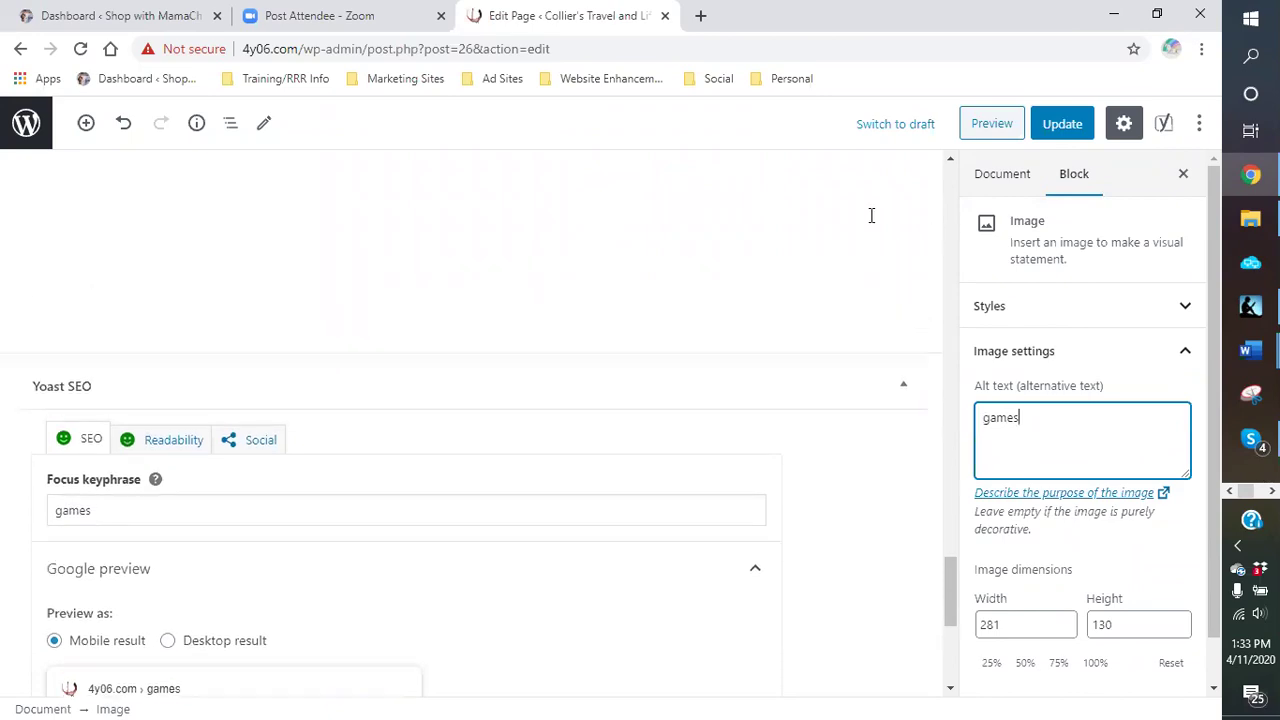
Step: Type 'xxx' into the empty paragraph under the DYNASTY ADDONS heading and remove that block
{"action": "scroll", "coordinate": [600, 432], "scroll_direction": "up", "scroll_amount": 15}
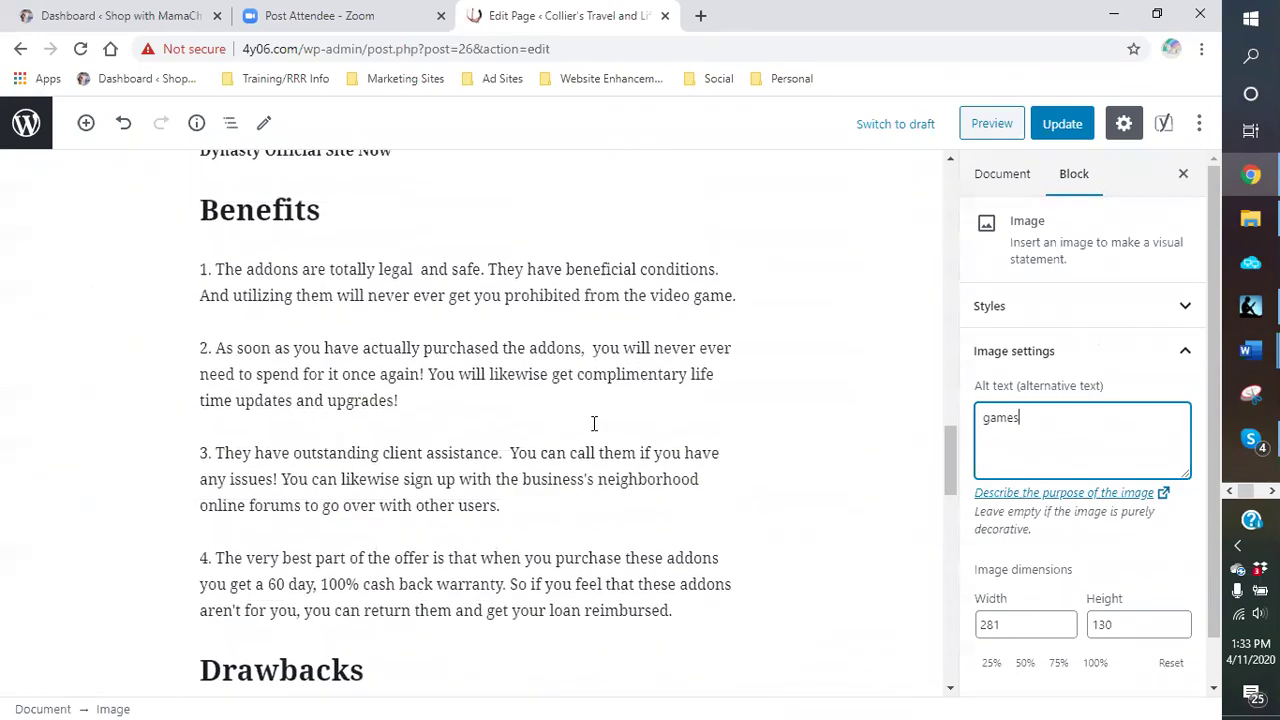
{"action": "scroll", "coordinate": [588, 421], "scroll_direction": "up", "scroll_amount": 5}
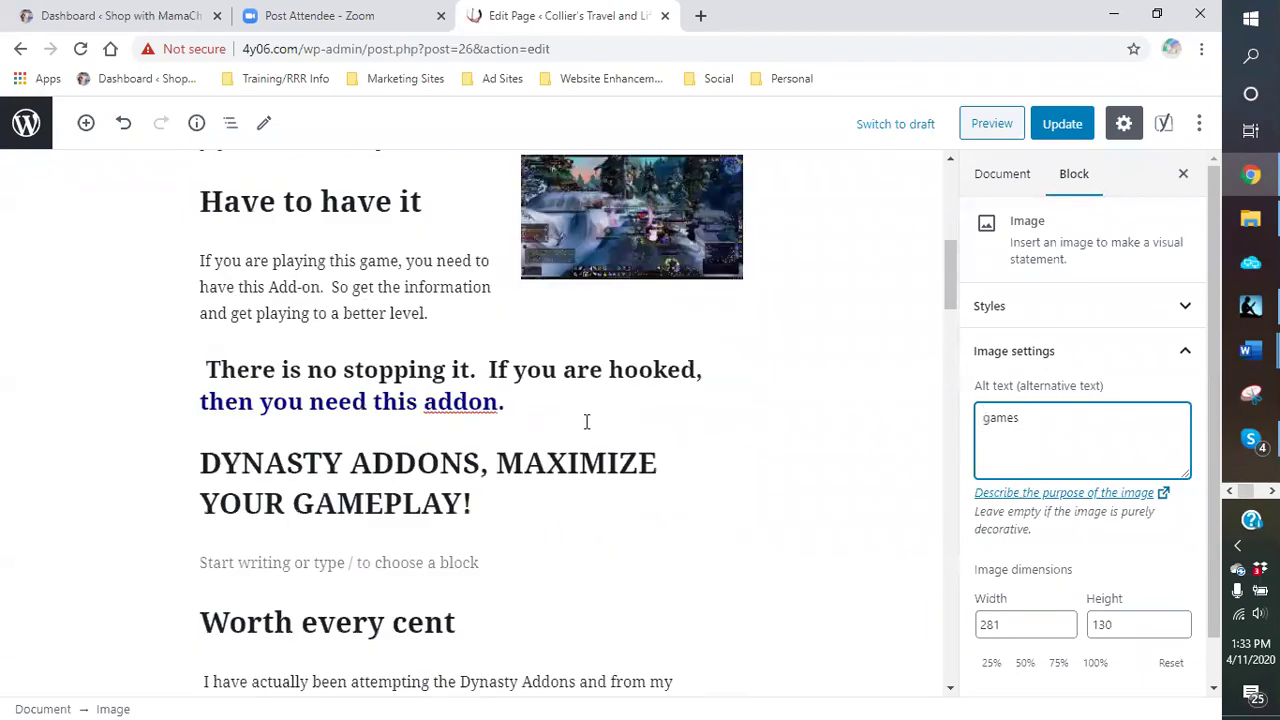
{"action": "scroll", "coordinate": [585, 421], "scroll_direction": "down", "scroll_amount": 3}
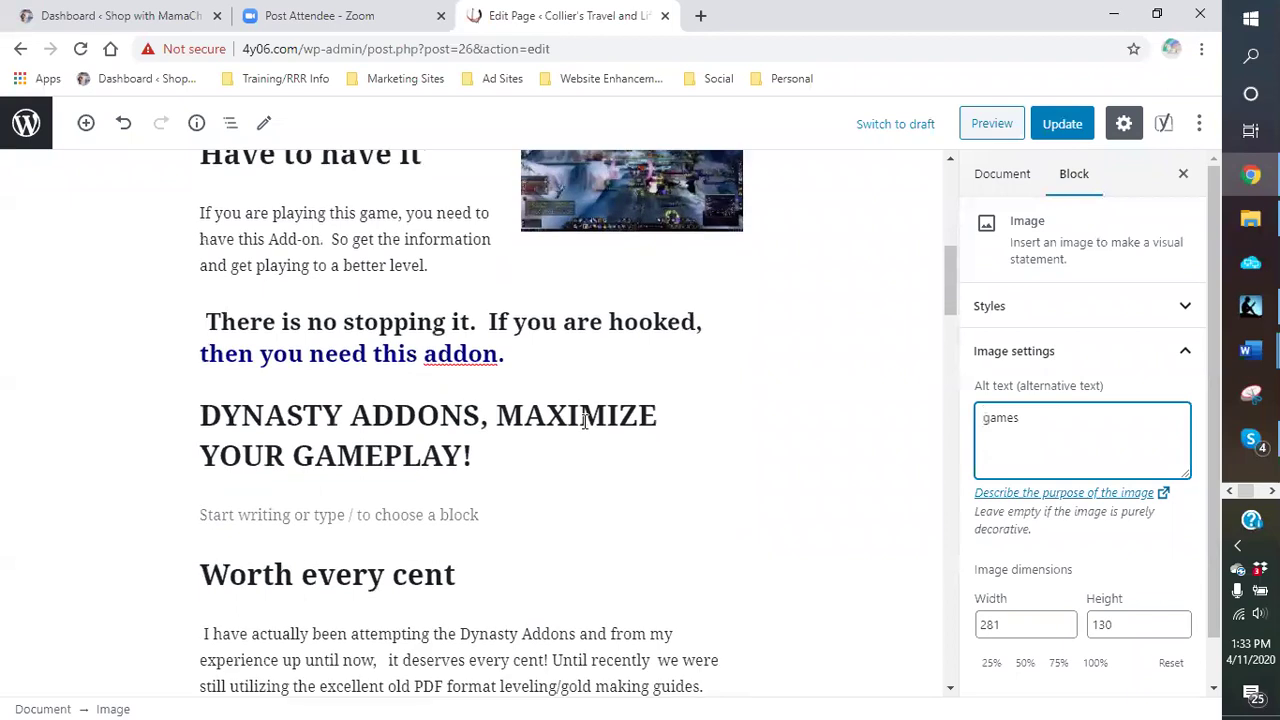
{"action": "left_click", "coordinate": [292, 515]}
{"action": "type", "text": "xxx"}
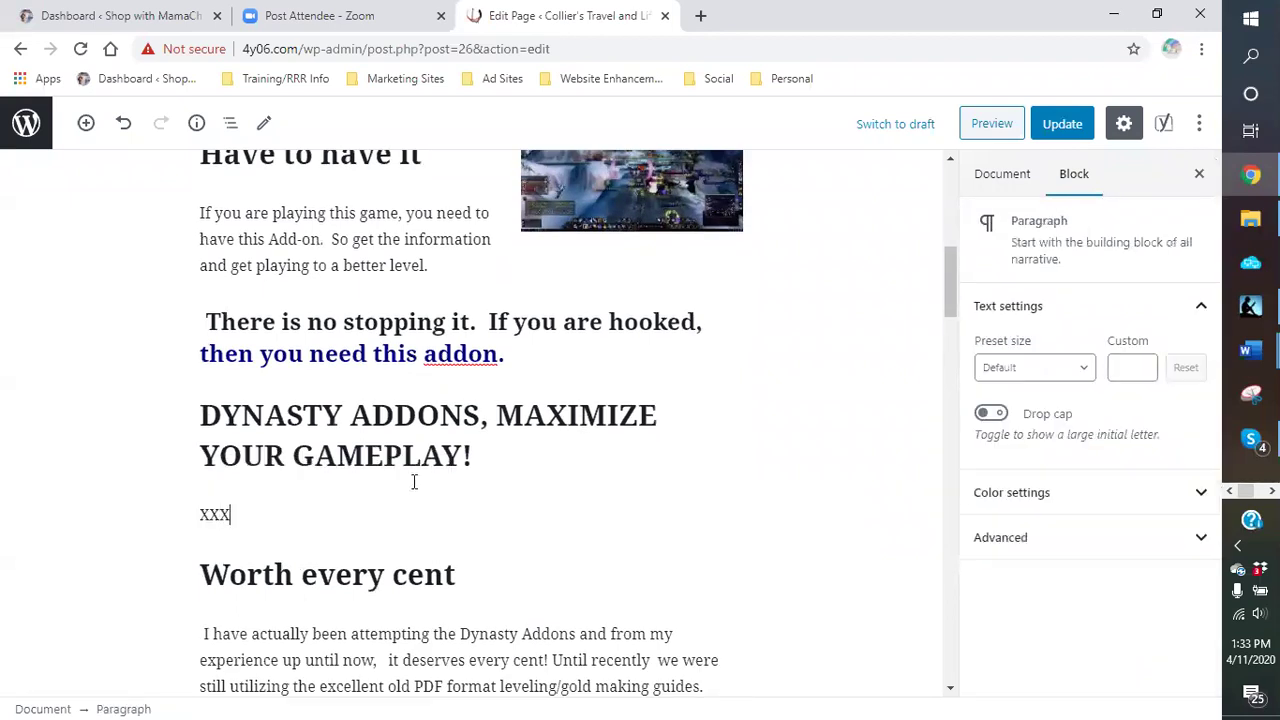
{"action": "left_click", "coordinate": [431, 471]}
{"action": "left_click", "coordinate": [469, 430]}
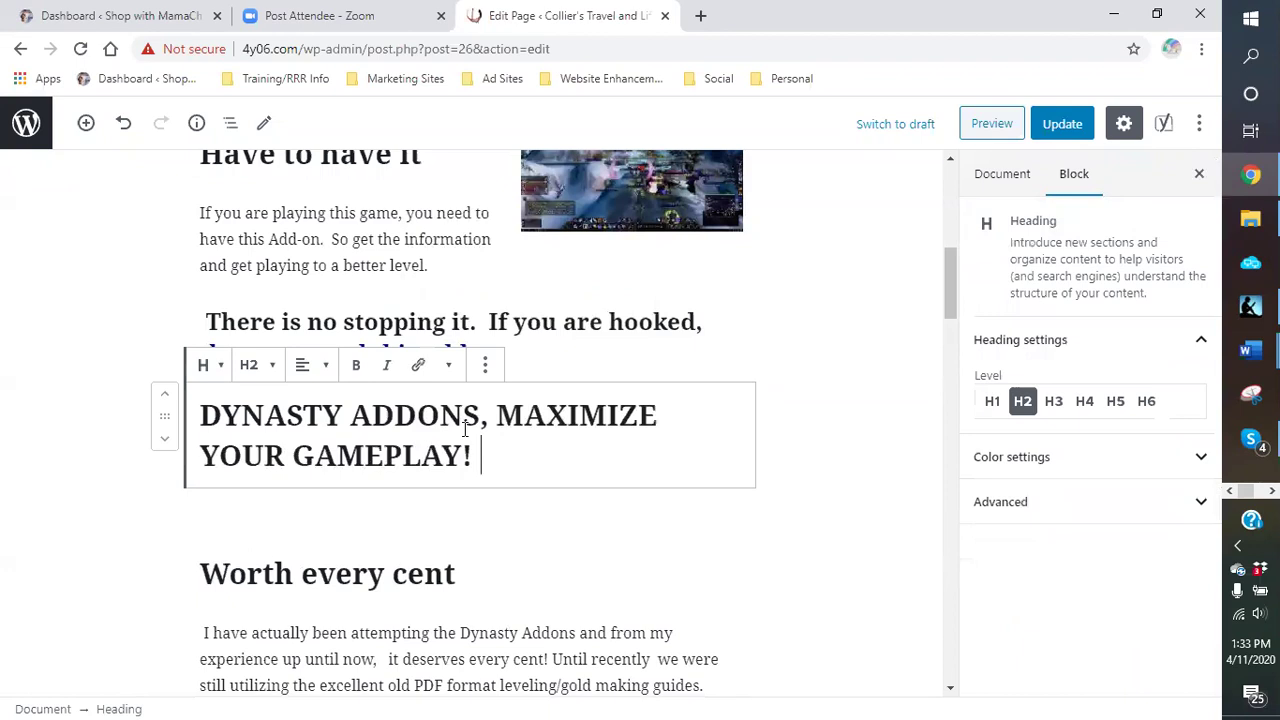
{"action": "scroll", "coordinate": [712, 474], "scroll_direction": "up", "scroll_amount": 1}
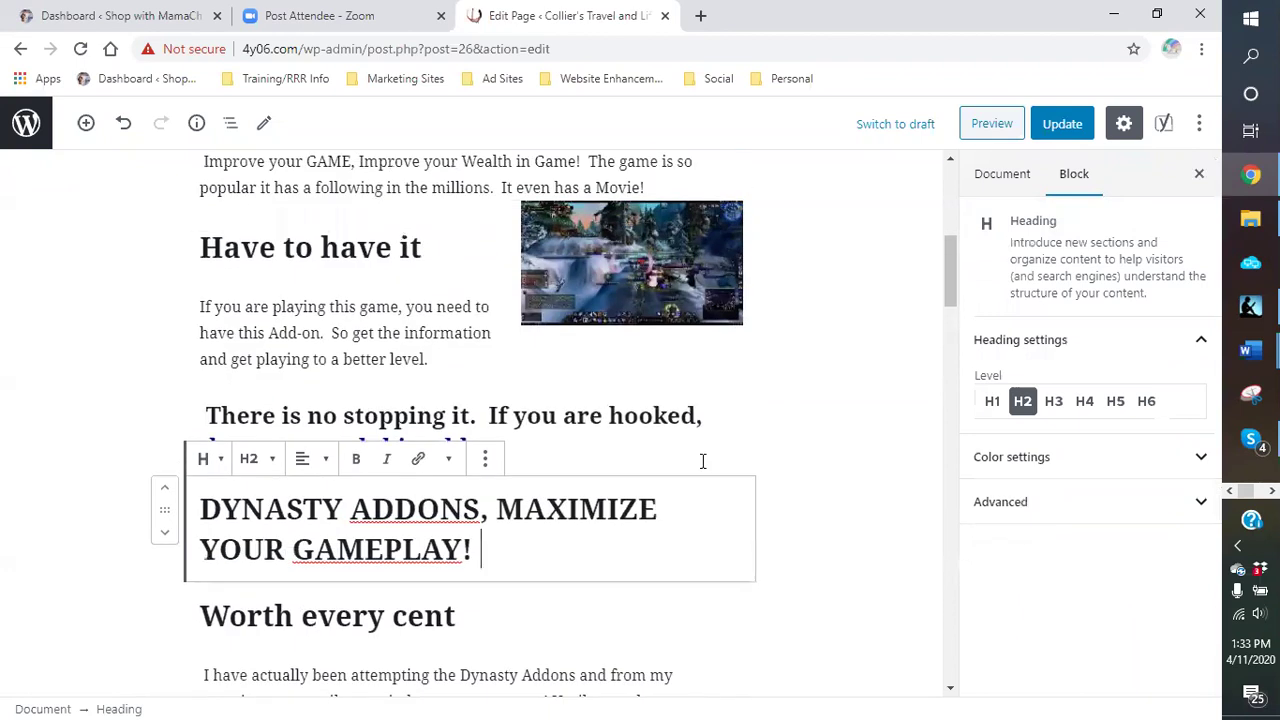
{"action": "left_click", "coordinate": [655, 257]}
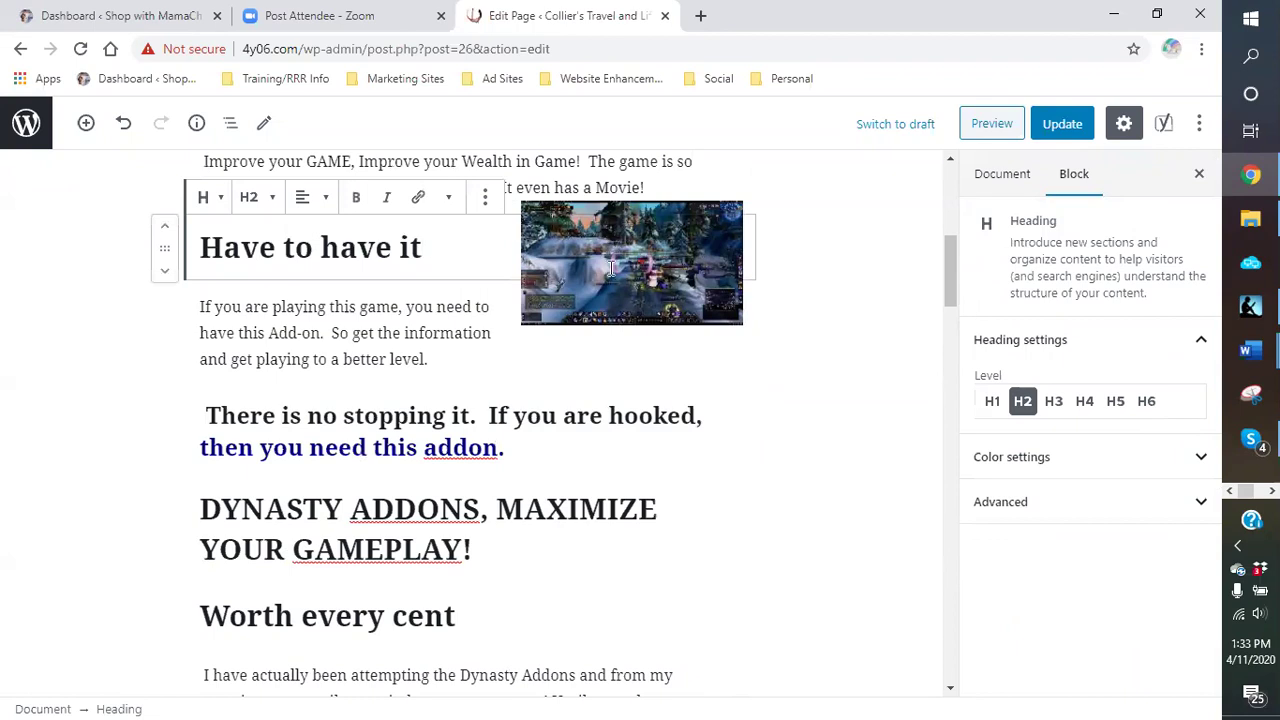
Step: Delete the final 't' of the 'Have to have it' heading, leaving 'Have to have i'
{"action": "left_click", "coordinate": [611, 268]}
{"action": "left_click", "coordinate": [744, 258]}
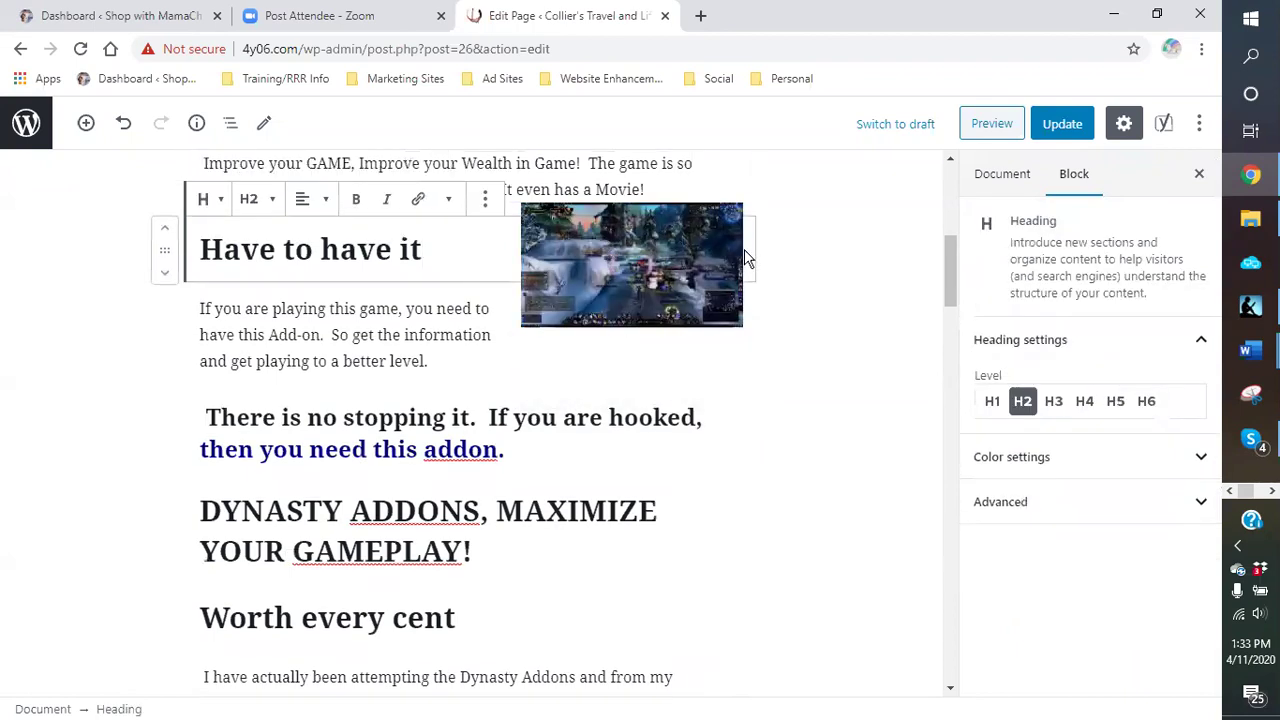
{"action": "right_click", "coordinate": [632, 240]}
{"action": "key", "text": "Escape"}
{"action": "key", "text": "BackSpace"}
{"action": "left_click", "coordinate": [820, 206]}
{"action": "left_click", "coordinate": [811, 243]}
{"action": "left_click", "coordinate": [727, 243]}
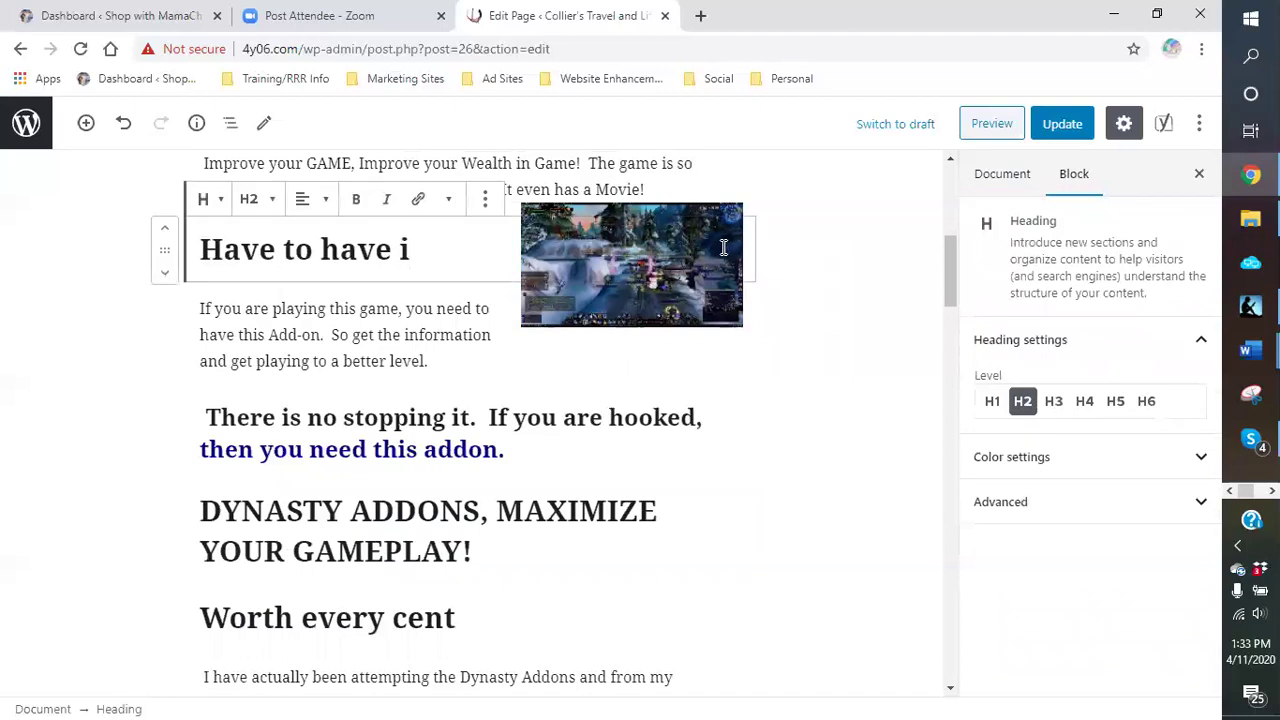
{"action": "left_click_drag", "start_coordinate": [620, 232], "coordinate": [632, 270]}
{"action": "left_click", "coordinate": [630, 256]}
{"action": "left_click", "coordinate": [808, 228]}
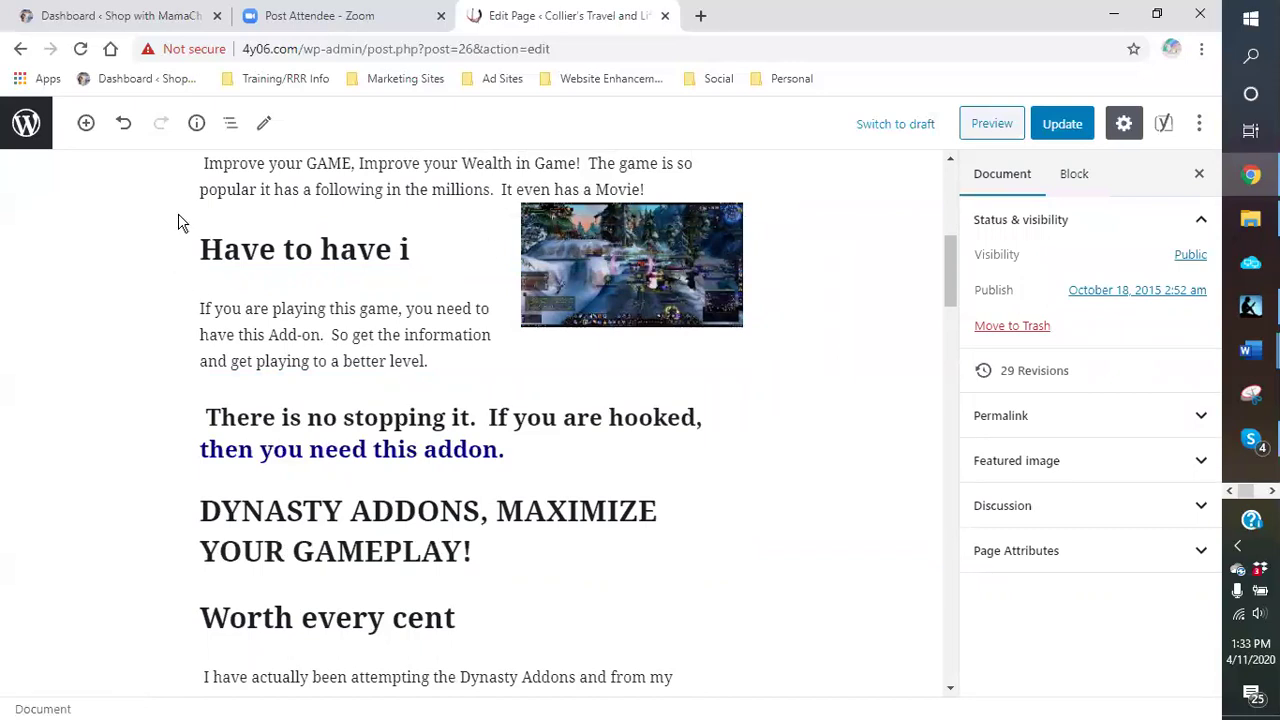
{"action": "left_click", "coordinate": [648, 243]}
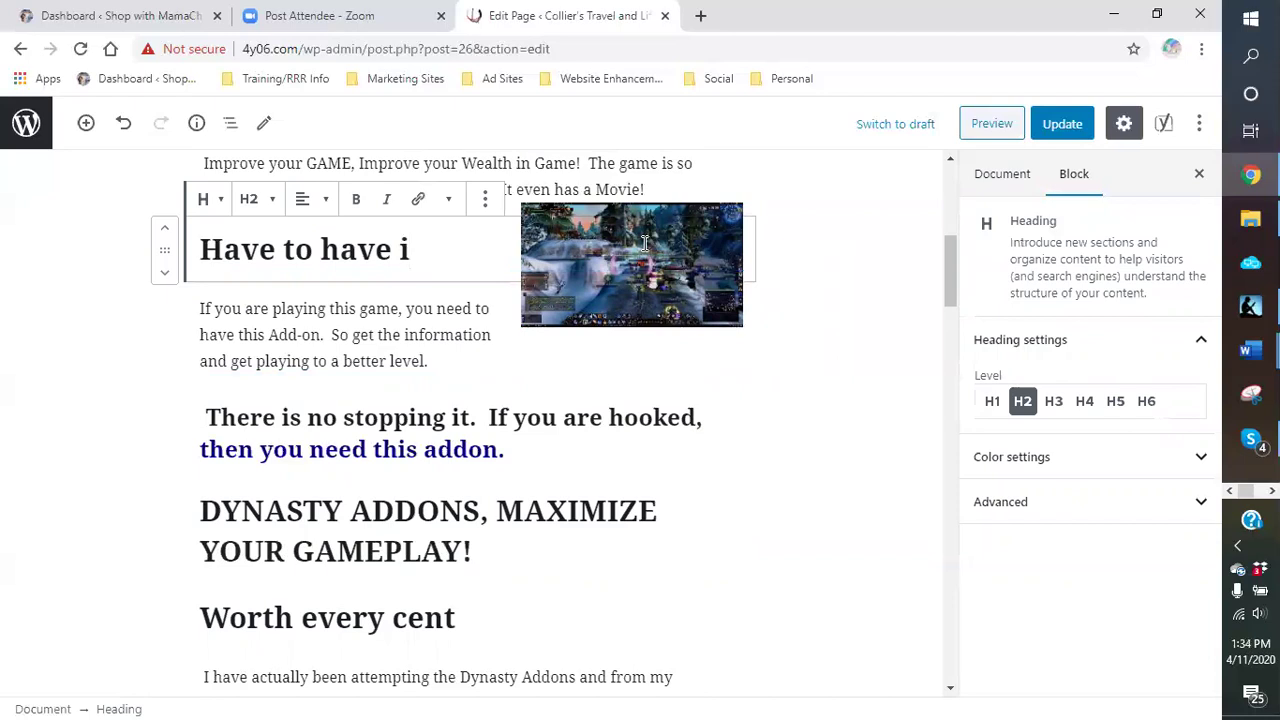
Step: Switch the GAMES page to the Code editor and scroll through its HTML markup
{"action": "left_click", "coordinate": [1199, 123]}
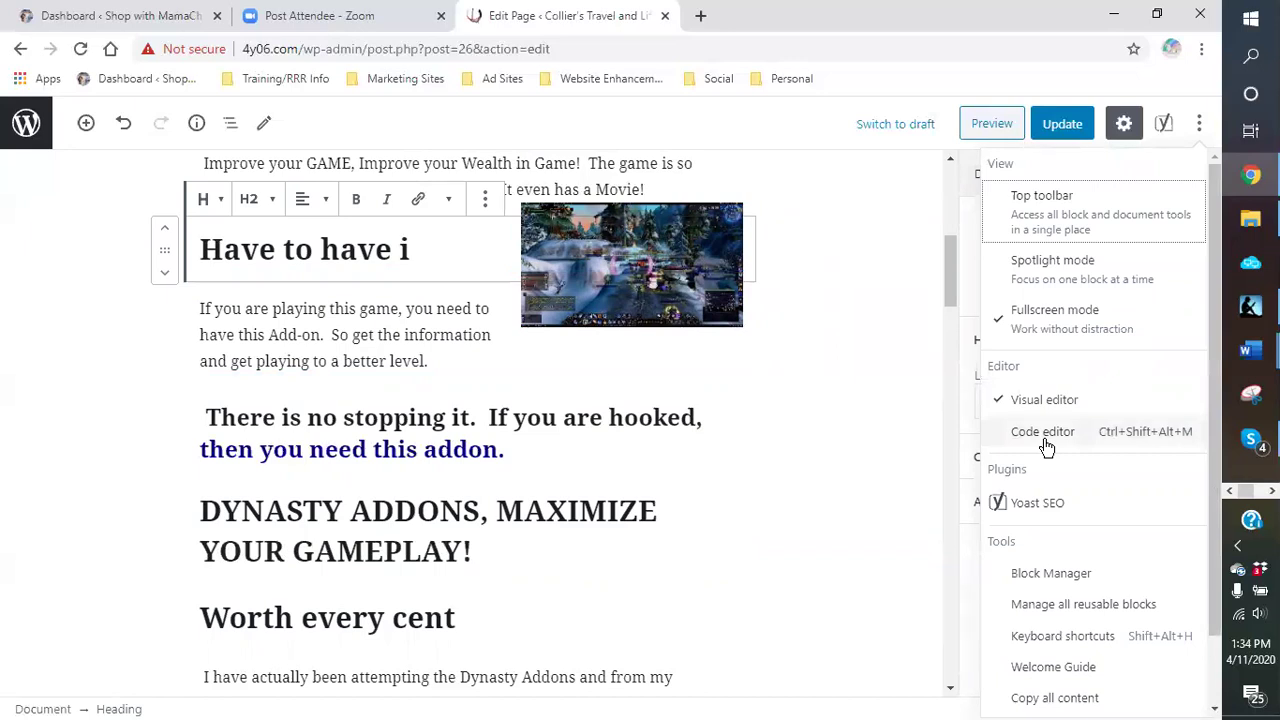
{"action": "left_click", "coordinate": [1045, 445]}
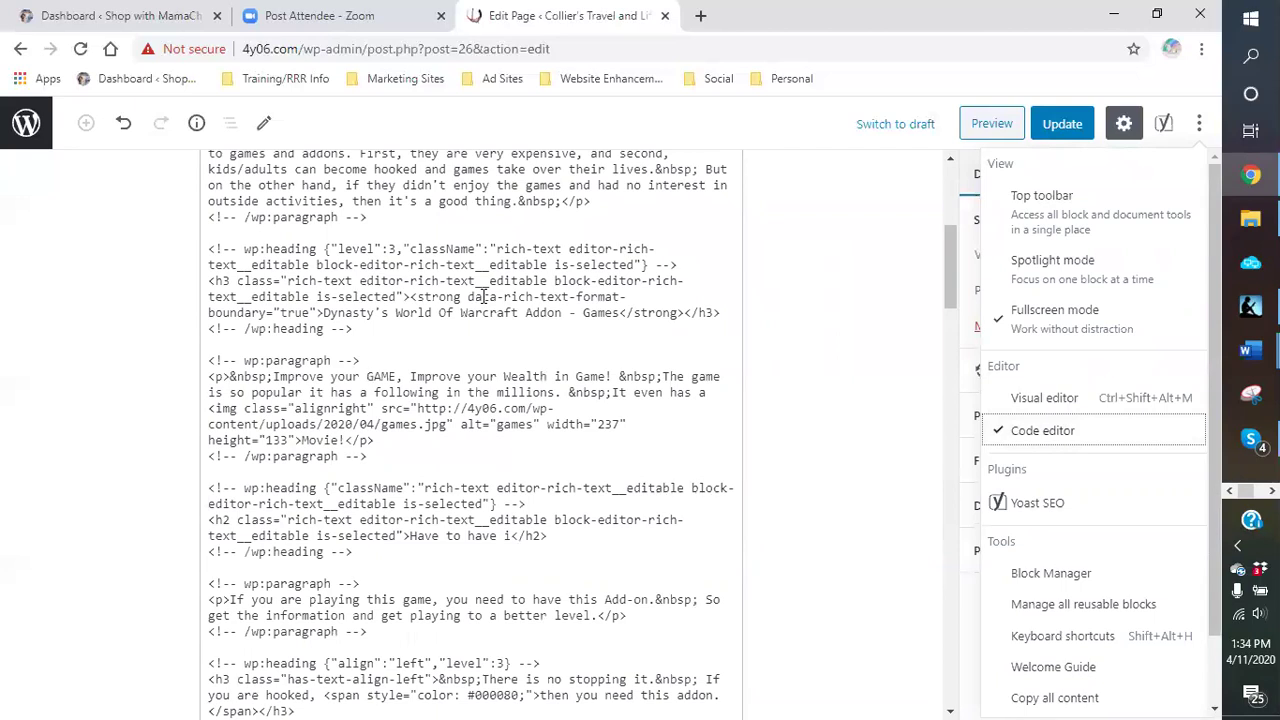
{"action": "scroll", "coordinate": [483, 297], "scroll_direction": "up", "scroll_amount": 3}
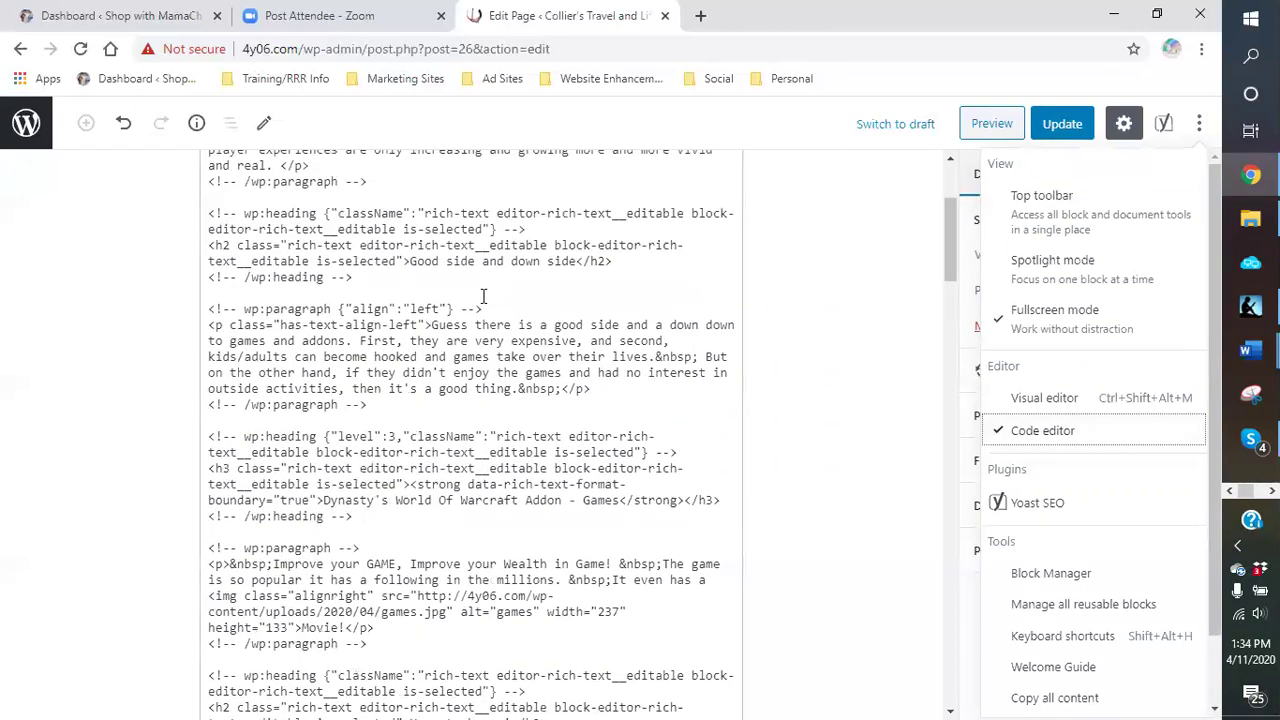
{"action": "scroll", "coordinate": [483, 297], "scroll_direction": "up", "scroll_amount": 4}
{"action": "scroll", "coordinate": [483, 297], "scroll_direction": "down", "scroll_amount": 3}
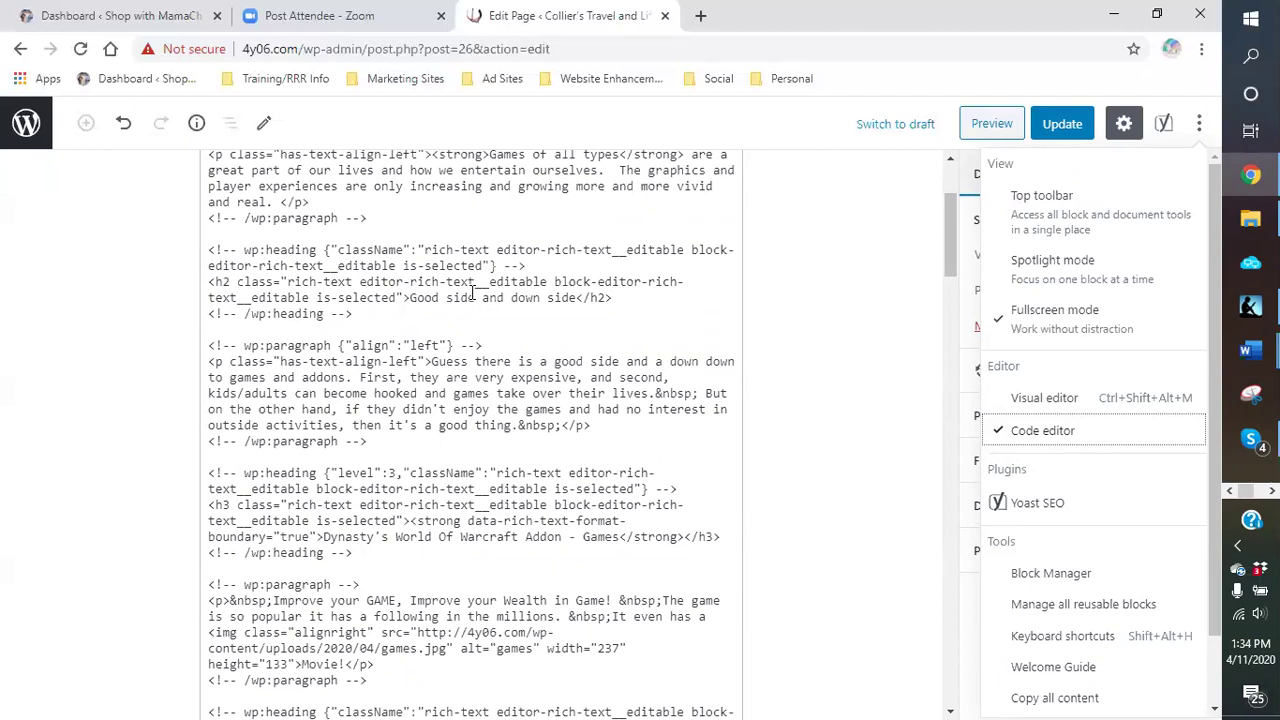
{"action": "scroll", "coordinate": [473, 293], "scroll_direction": "down", "scroll_amount": 1}
{"action": "scroll", "coordinate": [473, 293], "scroll_direction": "down", "scroll_amount": 2}
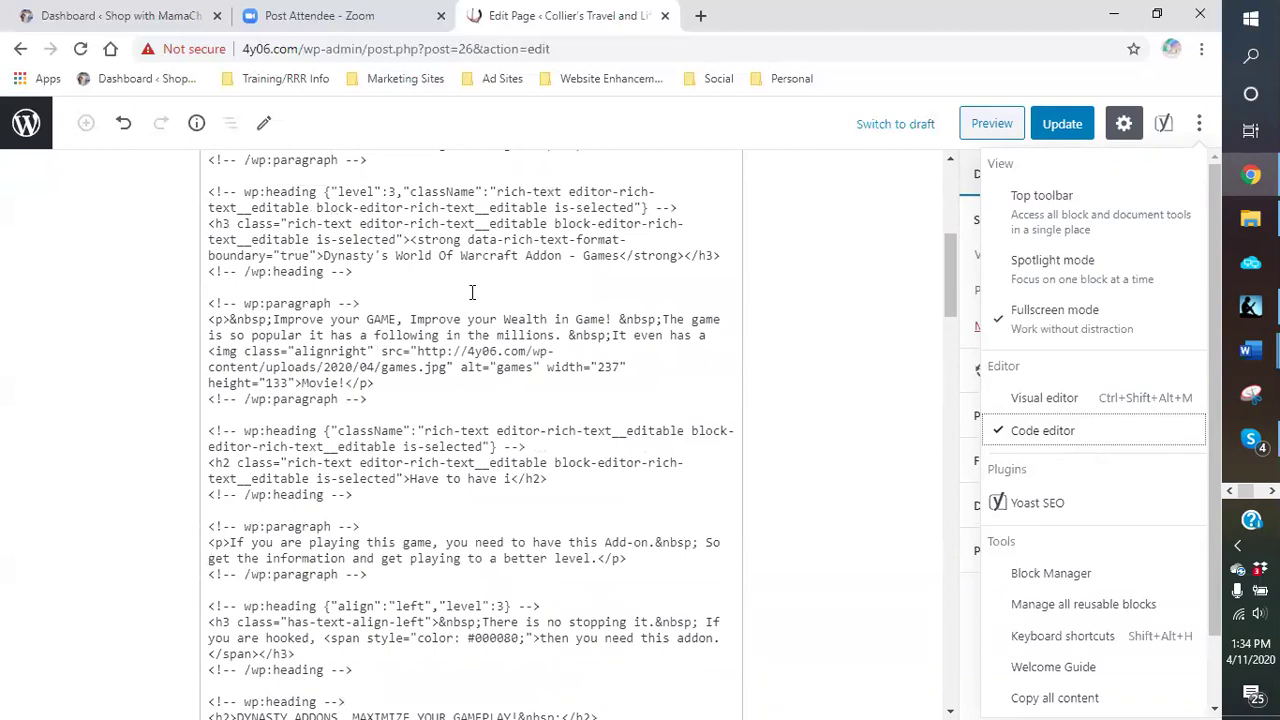
{"action": "scroll", "coordinate": [473, 293], "scroll_direction": "down", "scroll_amount": 2}
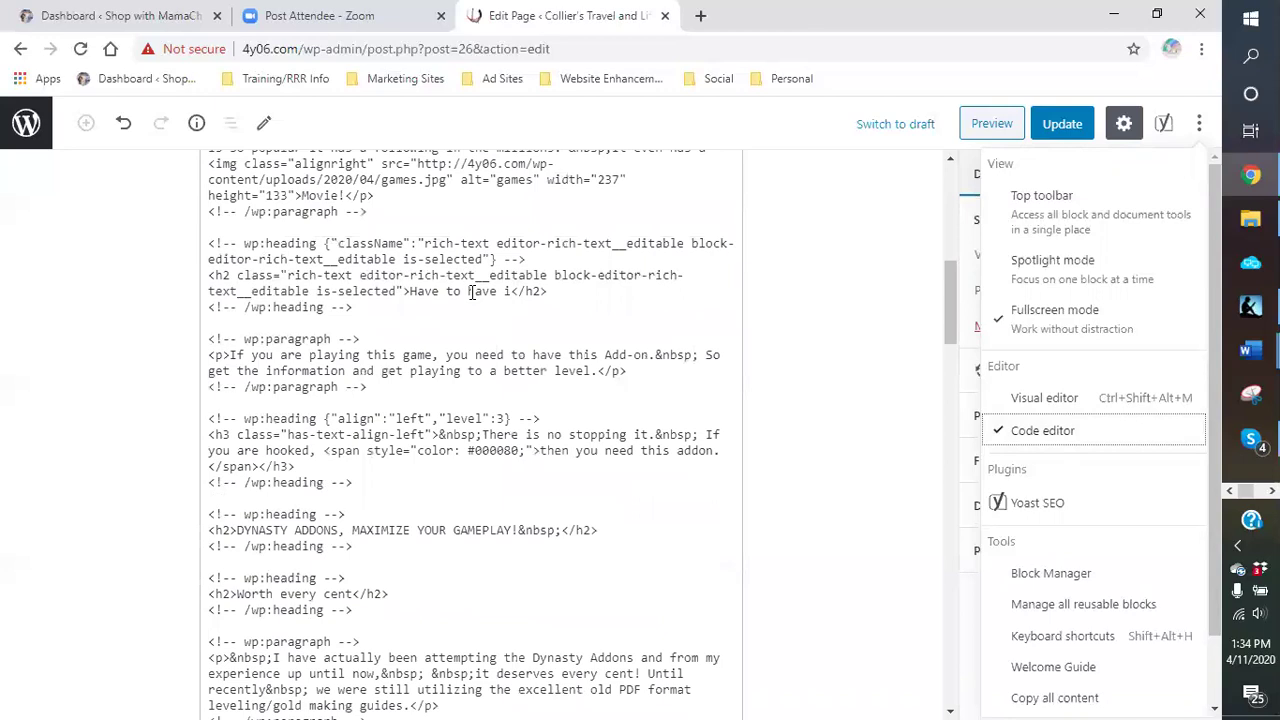
{"action": "scroll", "coordinate": [473, 293], "scroll_direction": "down", "scroll_amount": 2}
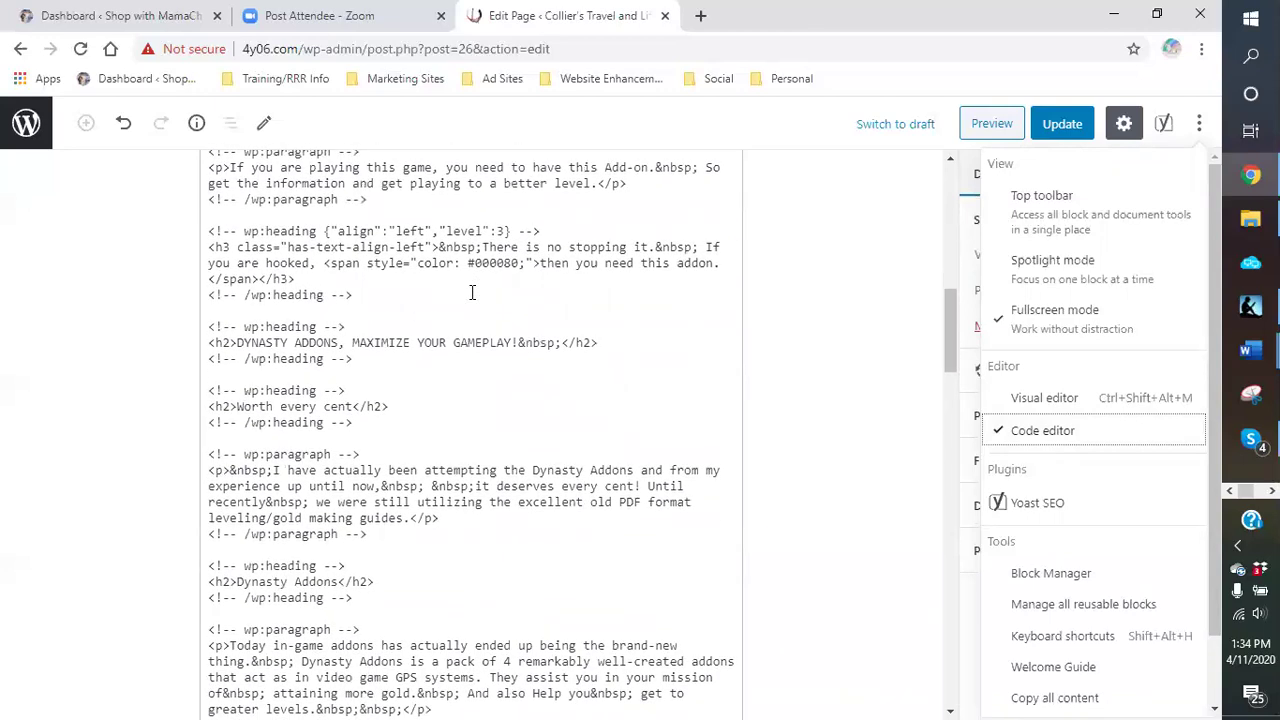
{"action": "scroll", "coordinate": [473, 293], "scroll_direction": "down", "scroll_amount": 2}
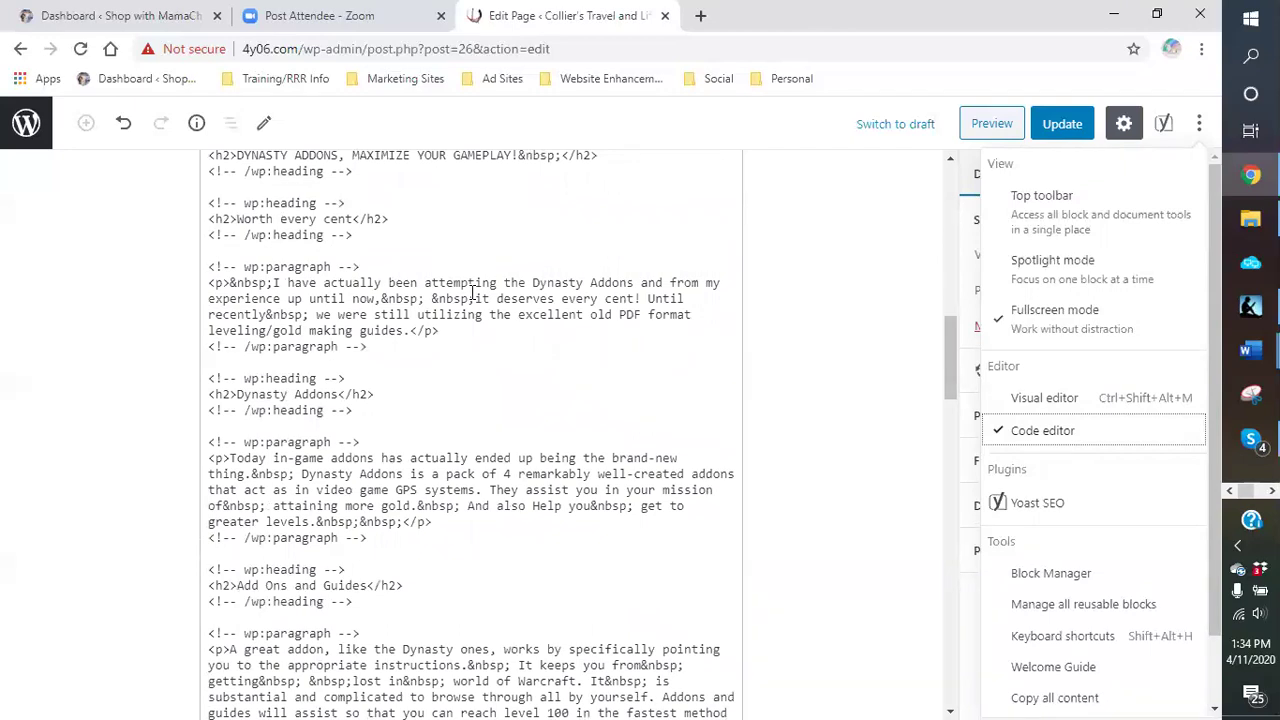
{"action": "scroll", "coordinate": [473, 293], "scroll_direction": "down", "scroll_amount": 2}
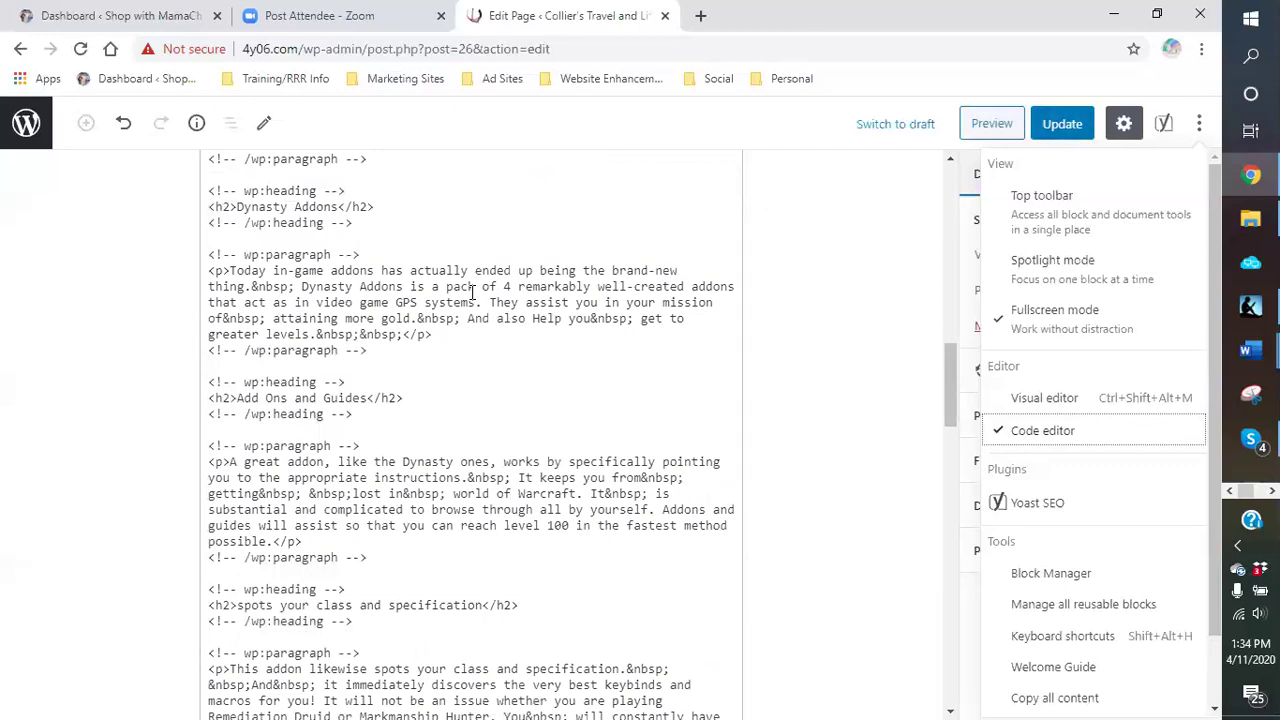
{"action": "scroll", "coordinate": [473, 293], "scroll_direction": "up", "scroll_amount": 1}
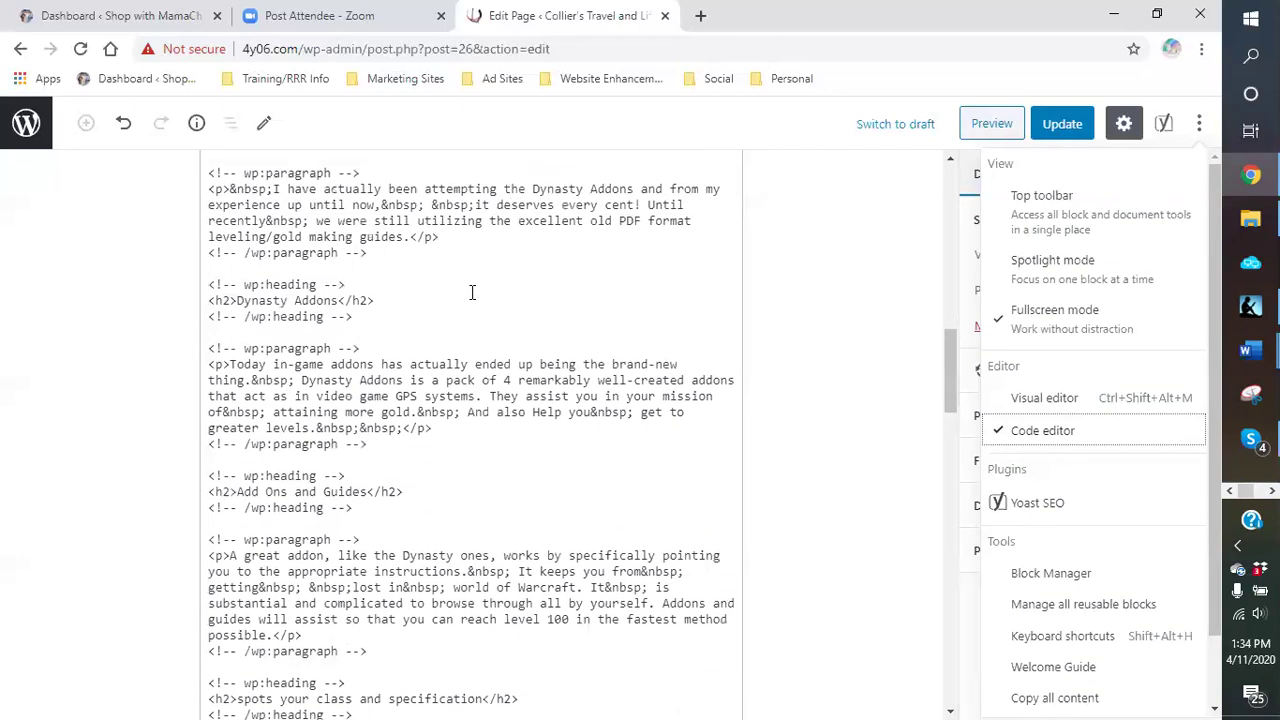
{"action": "scroll", "coordinate": [473, 293], "scroll_direction": "up", "scroll_amount": 2}
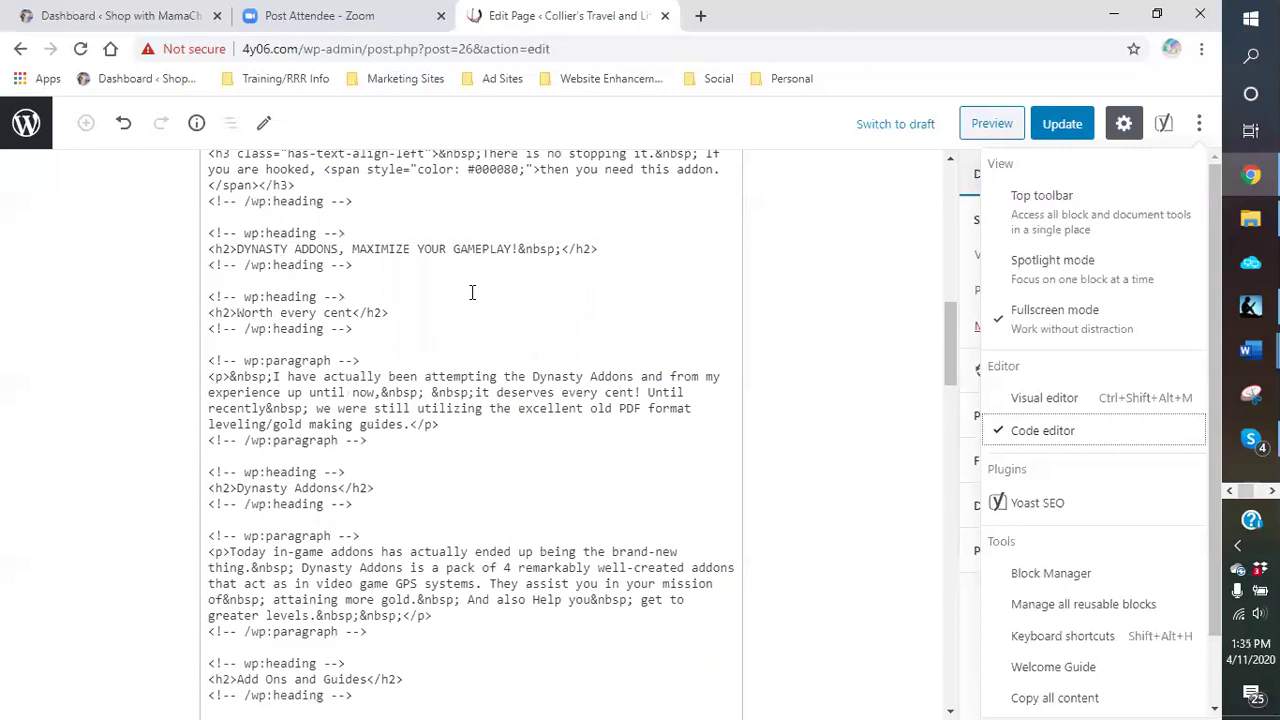
{"action": "scroll", "coordinate": [473, 293], "scroll_direction": "up", "scroll_amount": 1}
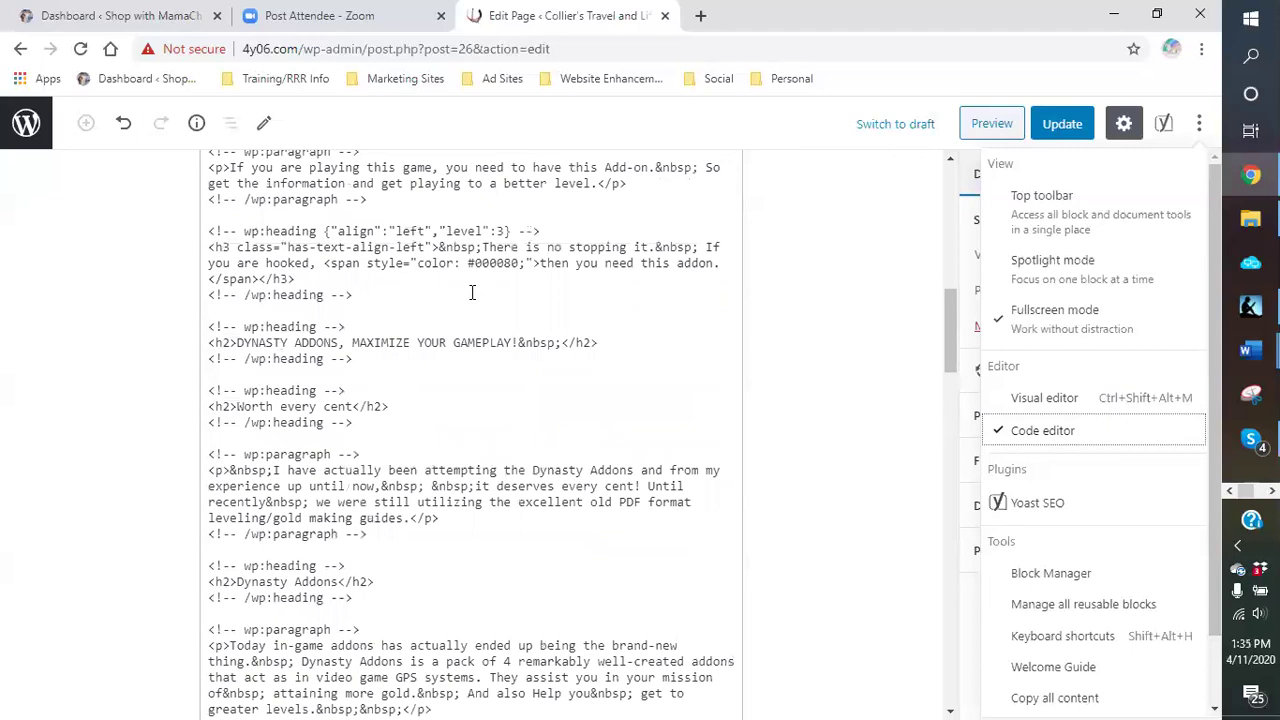
{"action": "scroll", "coordinate": [473, 293], "scroll_direction": "up", "scroll_amount": 1}
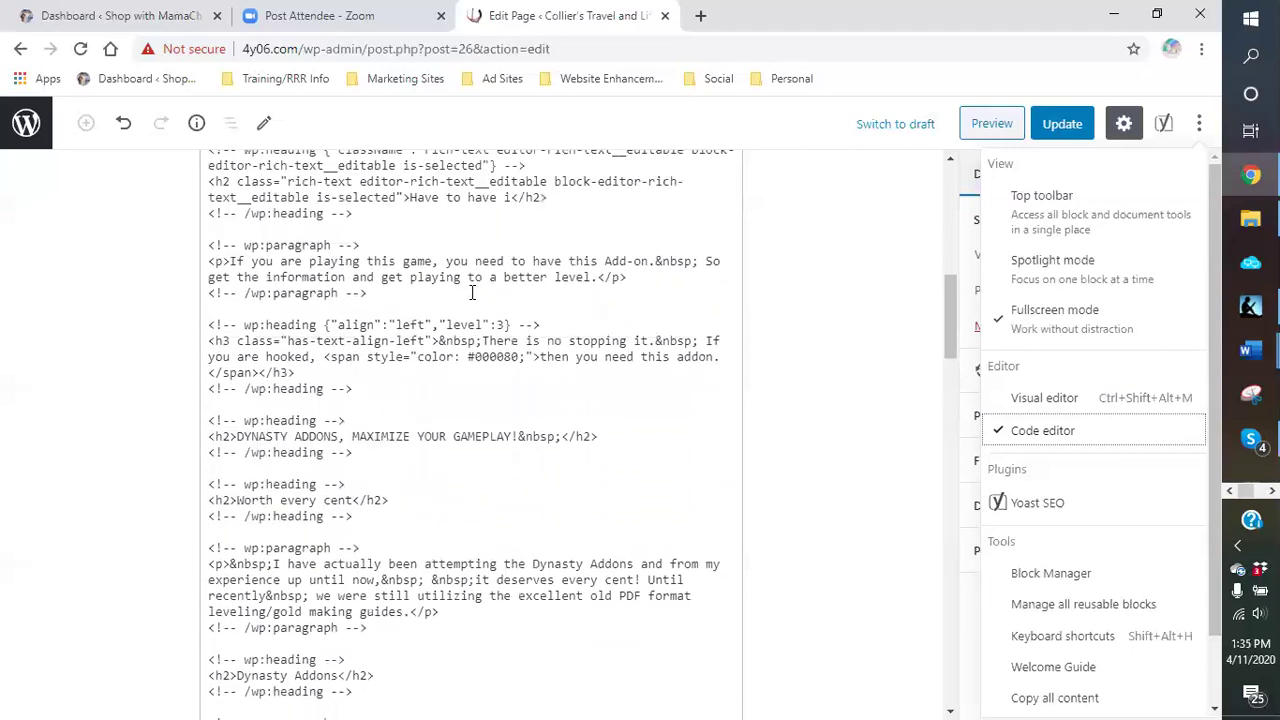
{"action": "scroll", "coordinate": [473, 293], "scroll_direction": "up", "scroll_amount": 1}
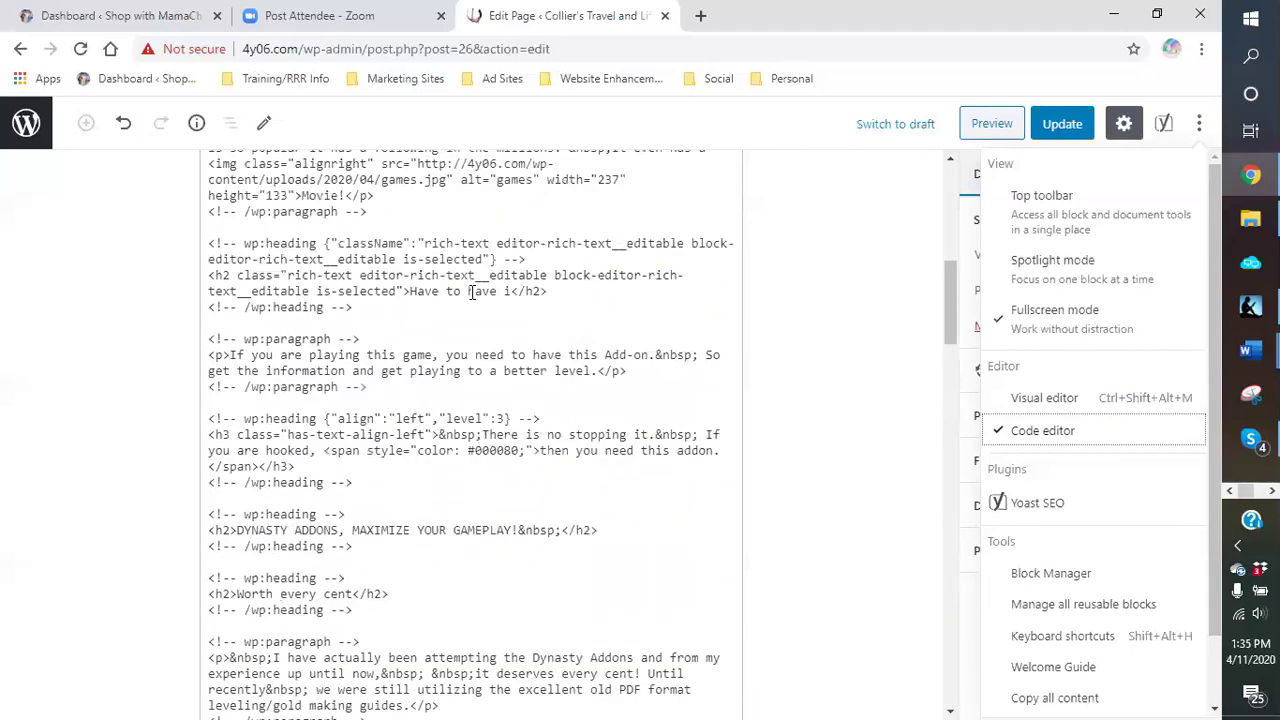
{"action": "scroll", "coordinate": [473, 293], "scroll_direction": "up", "scroll_amount": 1}
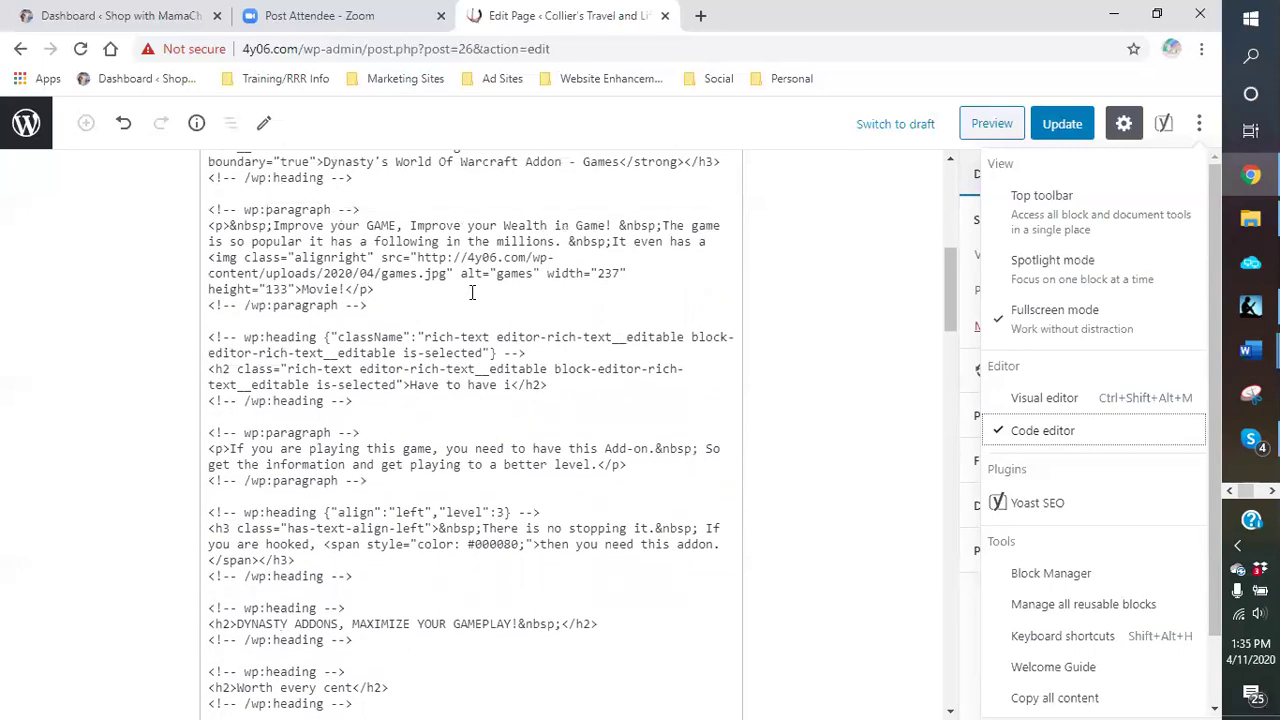
{"action": "scroll", "coordinate": [473, 293], "scroll_direction": "up", "scroll_amount": 2}
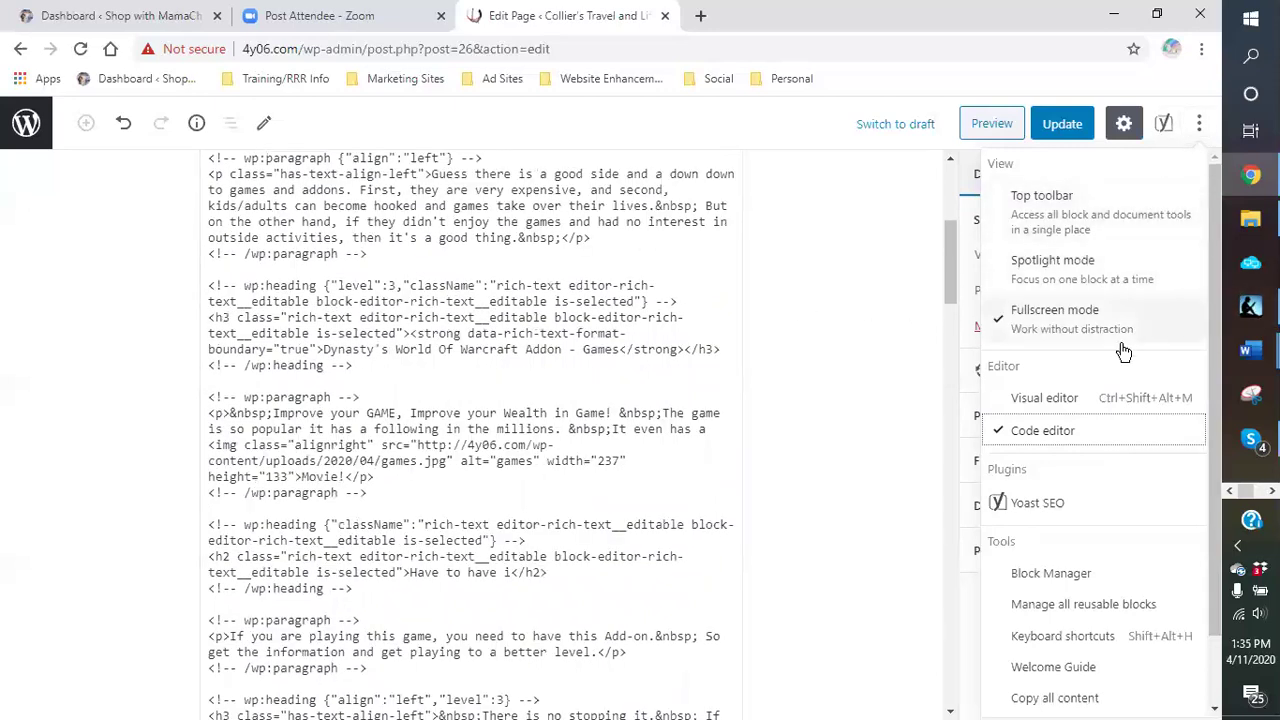
Step: Back in the visual editor, append 'XXXX' after 'Movie!' and colour that paragraph text red
{"action": "left_click", "coordinate": [1045, 399]}
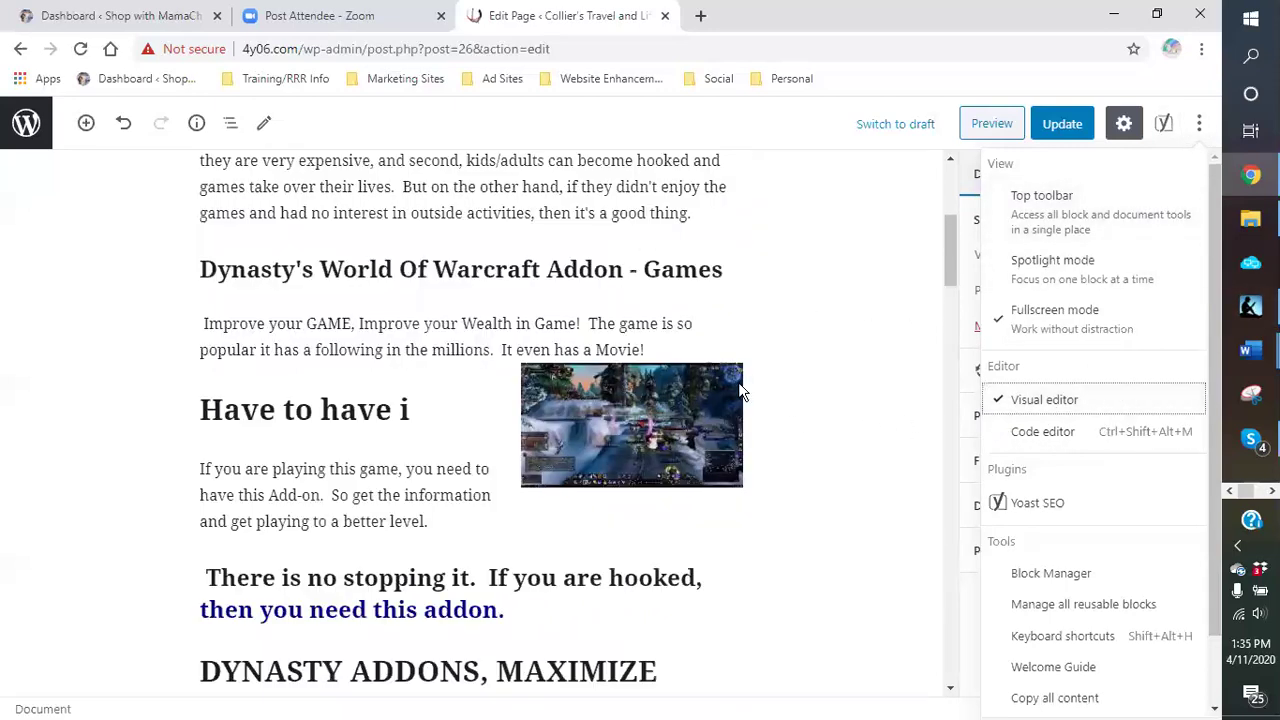
{"action": "left_click", "coordinate": [455, 414]}
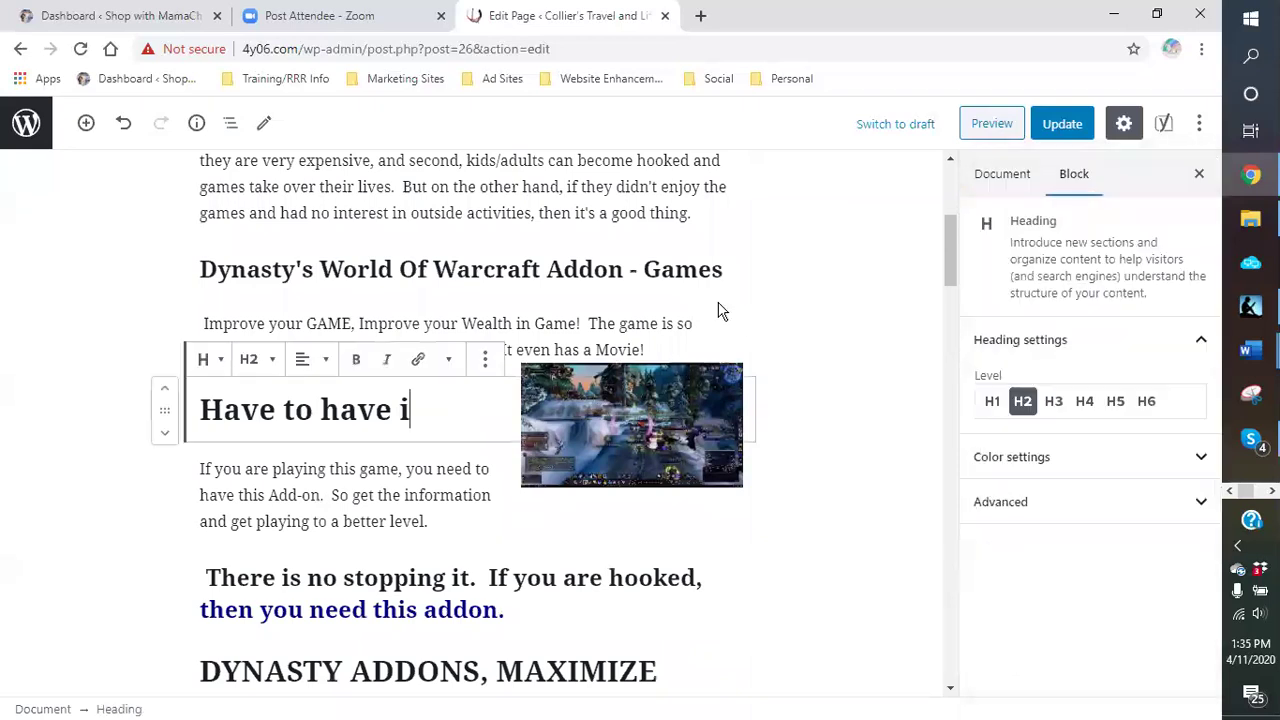
{"action": "left_click", "coordinate": [677, 350]}
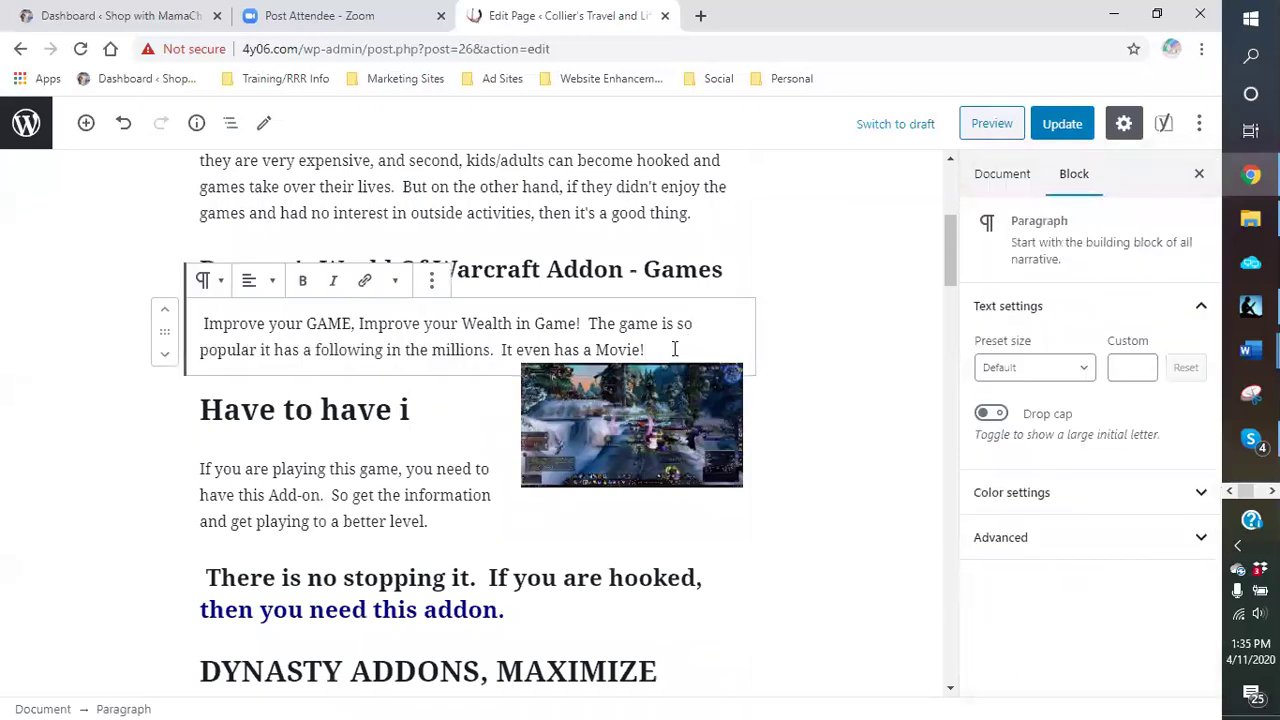
{"action": "type", "text": "XXXX"}
{"action": "left_click_drag", "start_coordinate": [685, 350], "coordinate": [646, 362]}
{"action": "left_click", "coordinate": [1060, 500]}
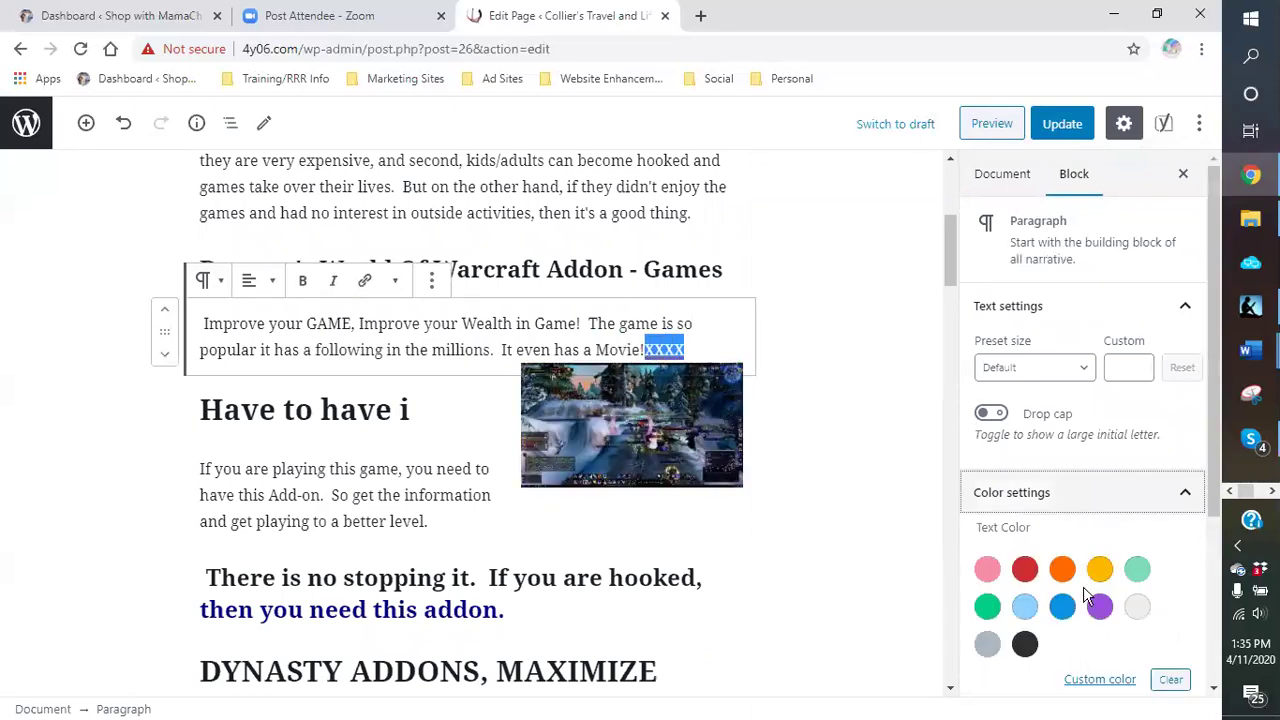
{"action": "left_click", "coordinate": [1022, 572]}
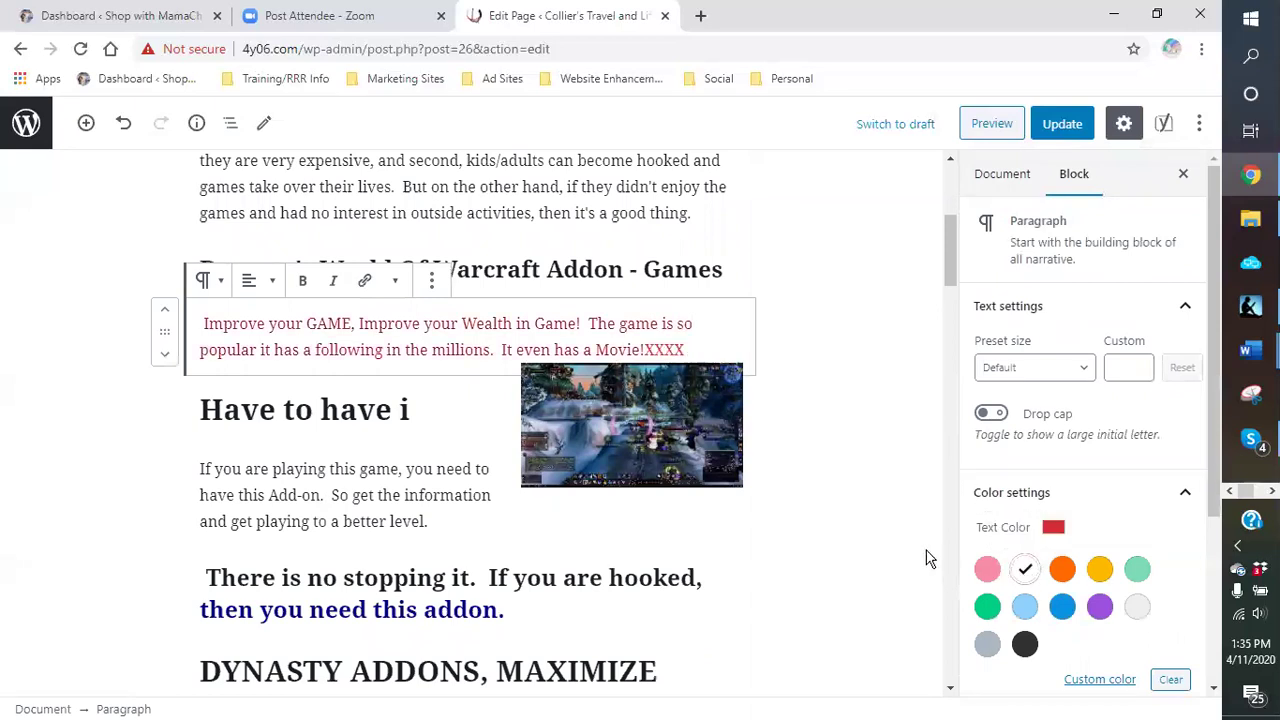
Step: Prefix the 'Have to have i' heading with 'XXX' and make it red
{"action": "left_click", "coordinate": [203, 408]}
{"action": "type", "text": "XXX"}
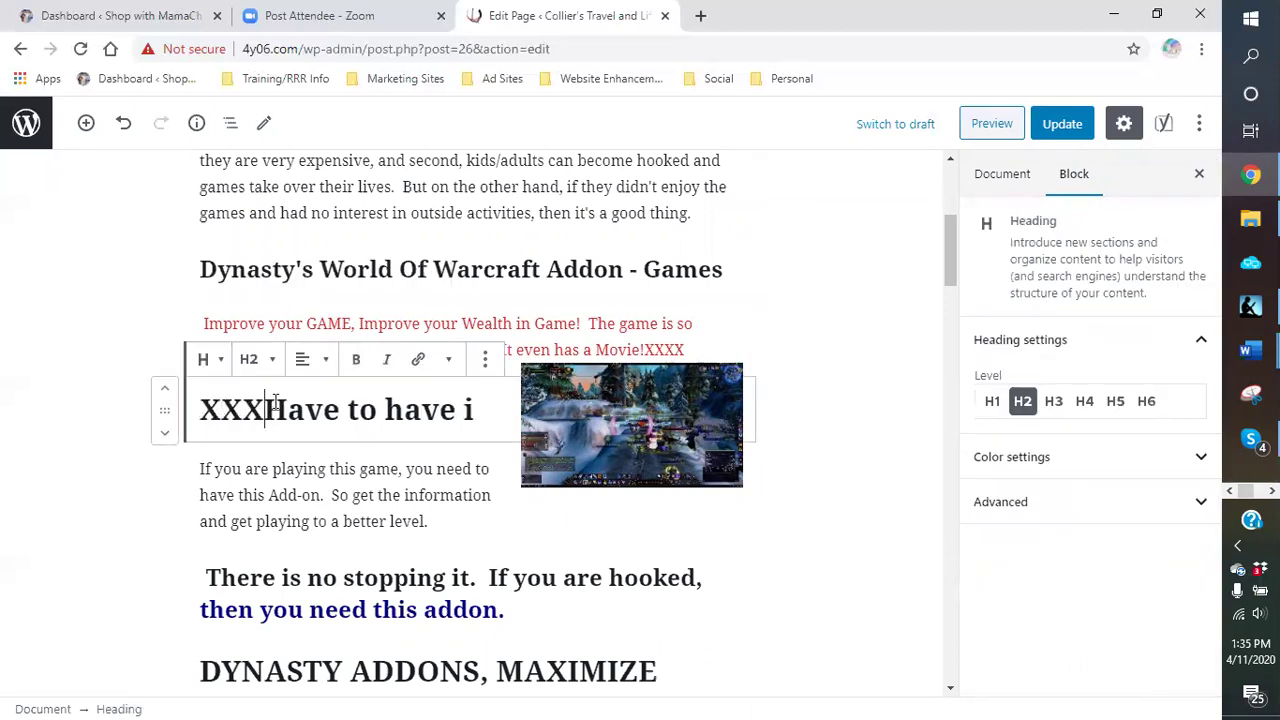
{"action": "left_click_drag", "start_coordinate": [268, 406], "coordinate": [200, 418]}
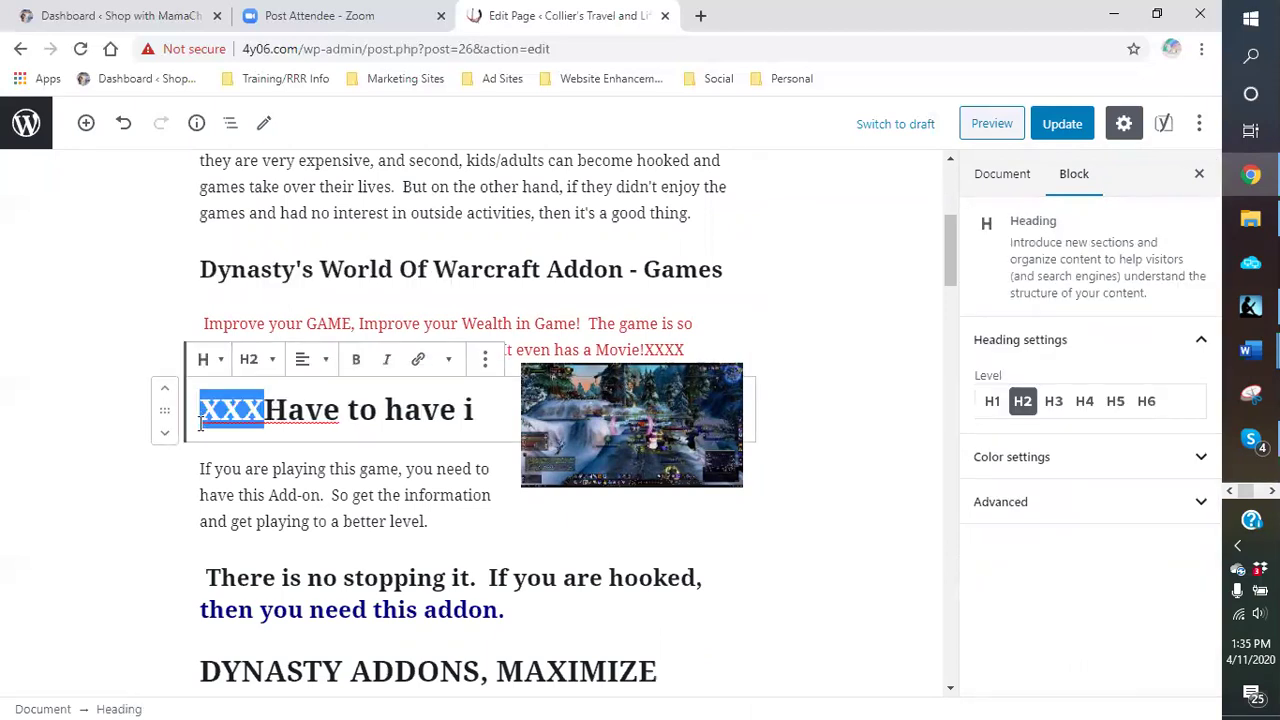
{"action": "left_click", "coordinate": [1047, 463]}
{"action": "left_click", "coordinate": [1025, 533]}
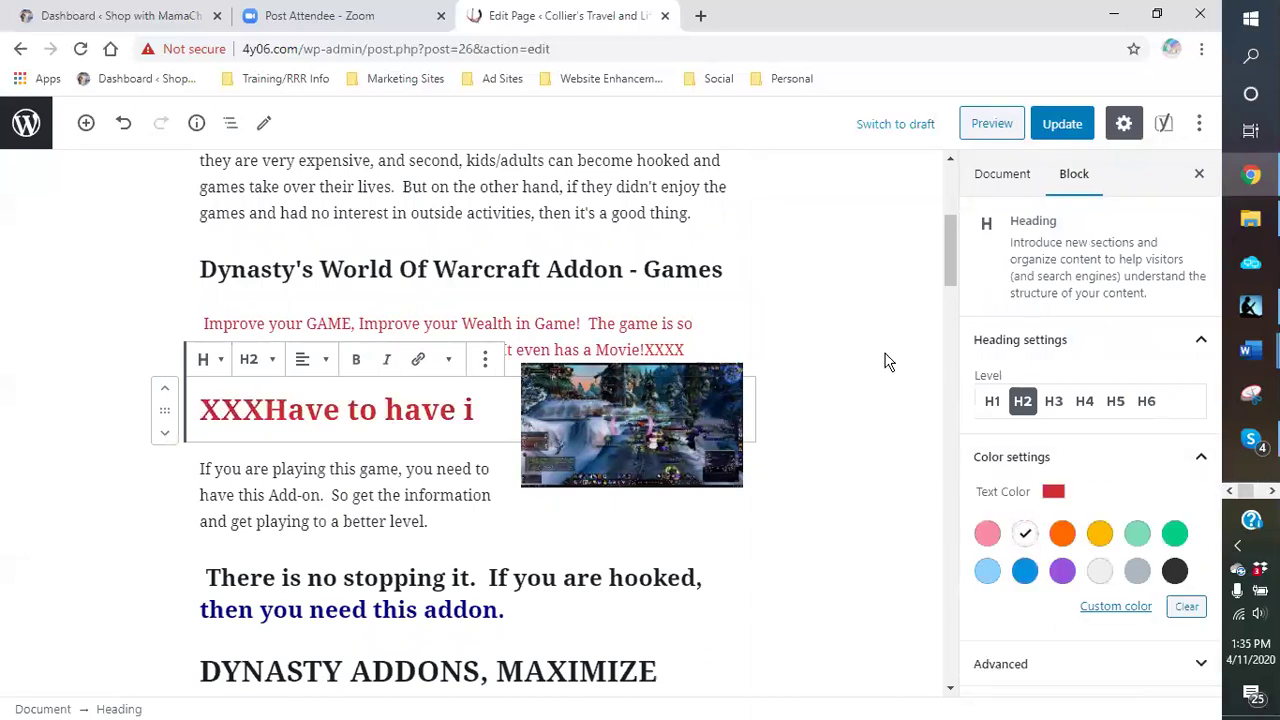
{"action": "left_click", "coordinate": [1199, 121]}
{"action": "left_click", "coordinate": [1040, 432]}
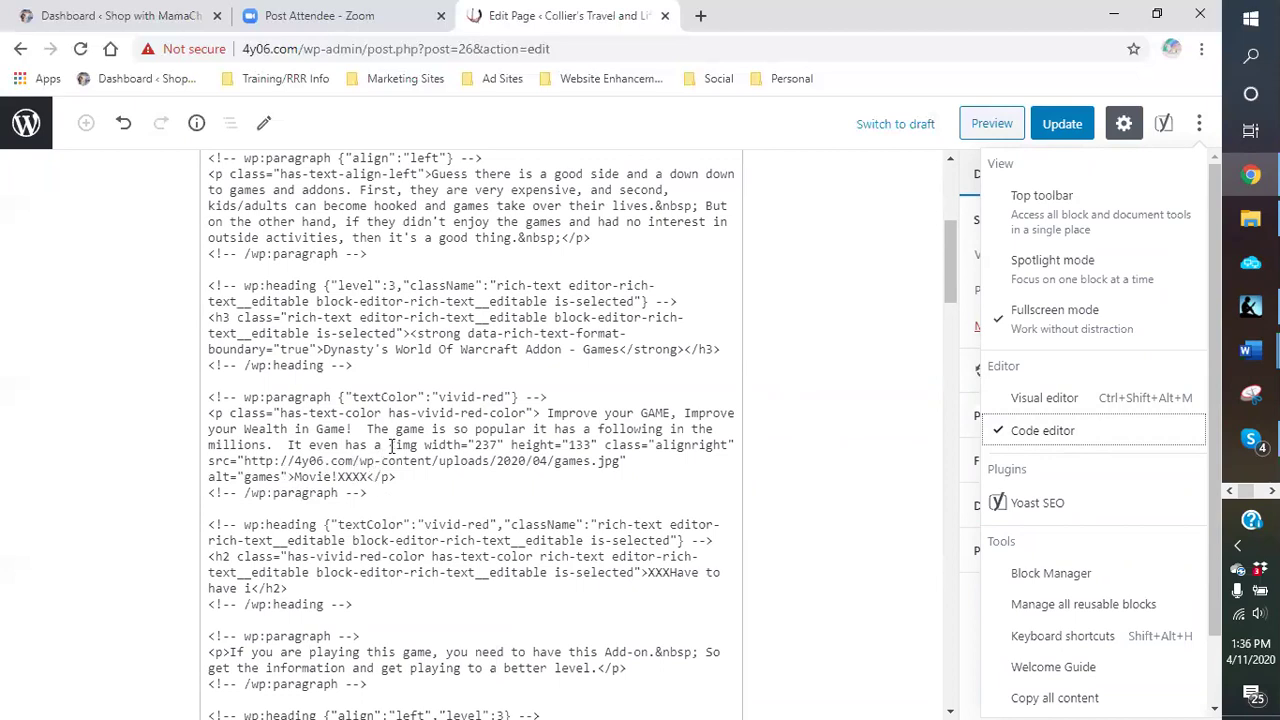
Step: In the code, delete the games.jpg <img> tag and leftover alt="games" text before 'Movie!'
{"action": "left_click", "coordinate": [392, 447]}
{"action": "left_click_drag", "start_coordinate": [390, 446], "coordinate": [398, 458]}
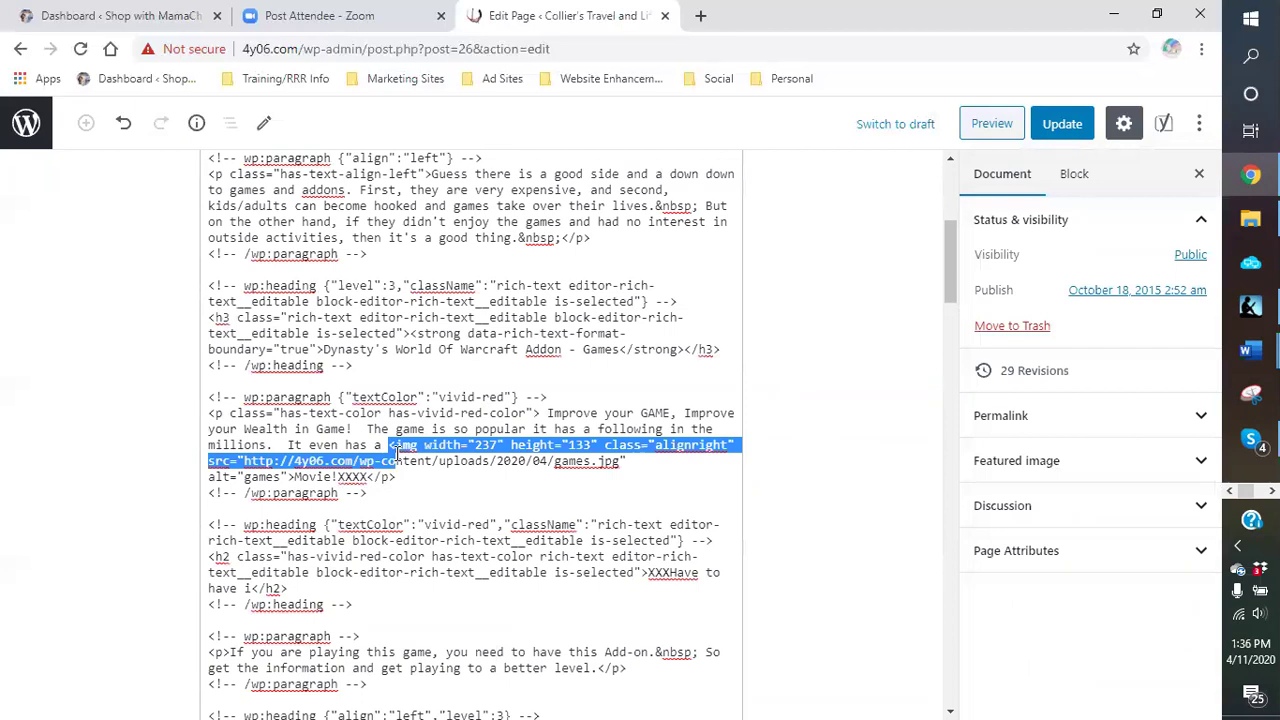
{"action": "left_click_drag", "start_coordinate": [398, 458], "coordinate": [625, 457]}
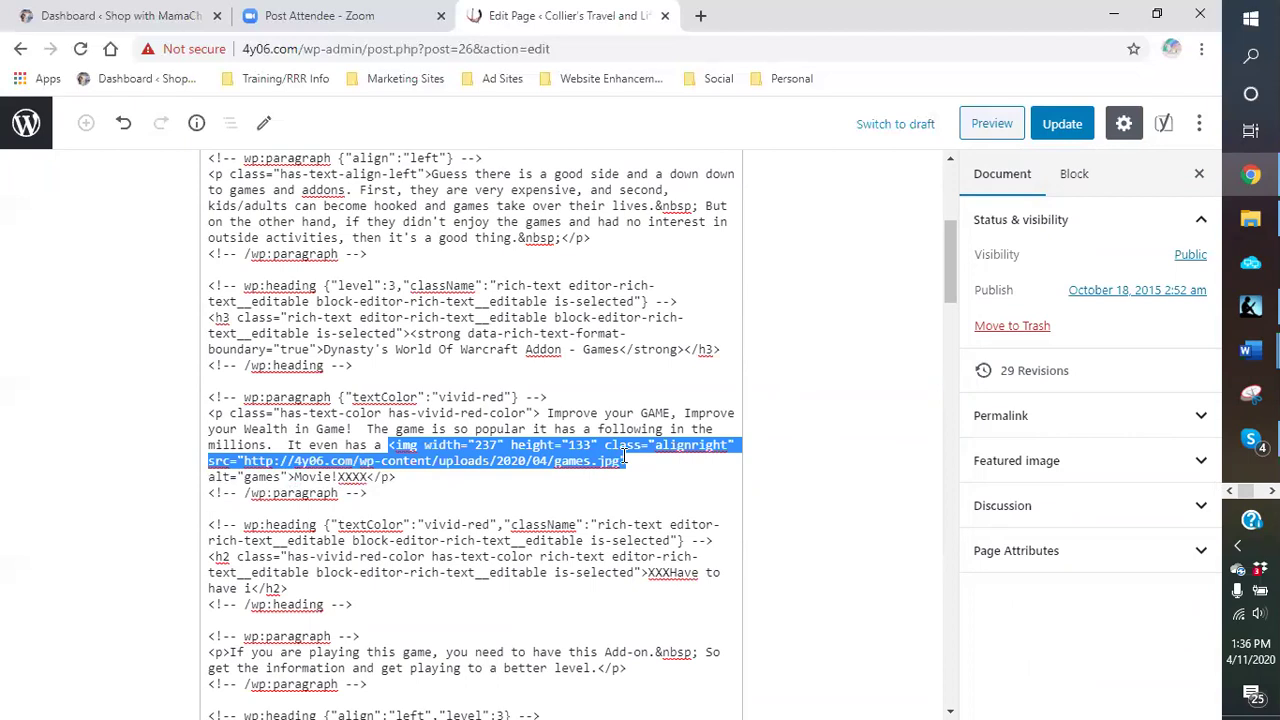
{"action": "key", "text": "Delete"}
{"action": "key", "text": "Delete"}
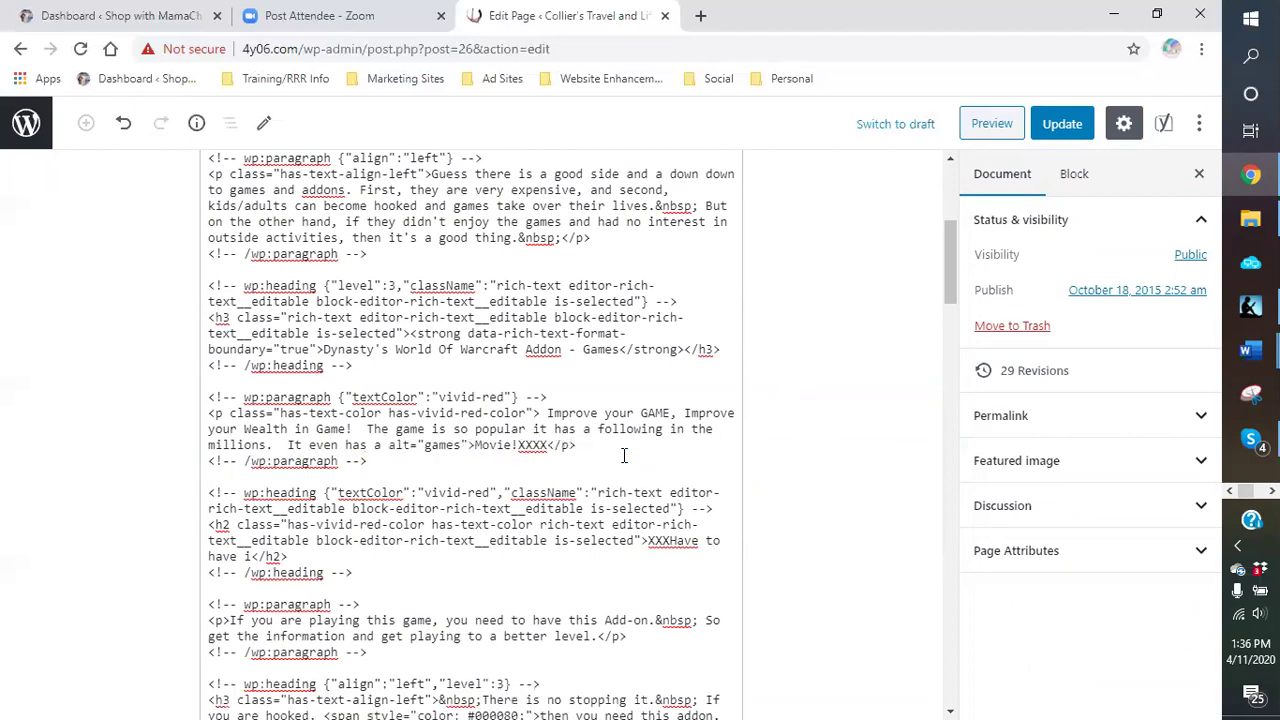
{"action": "key", "text": "BackSpace"}
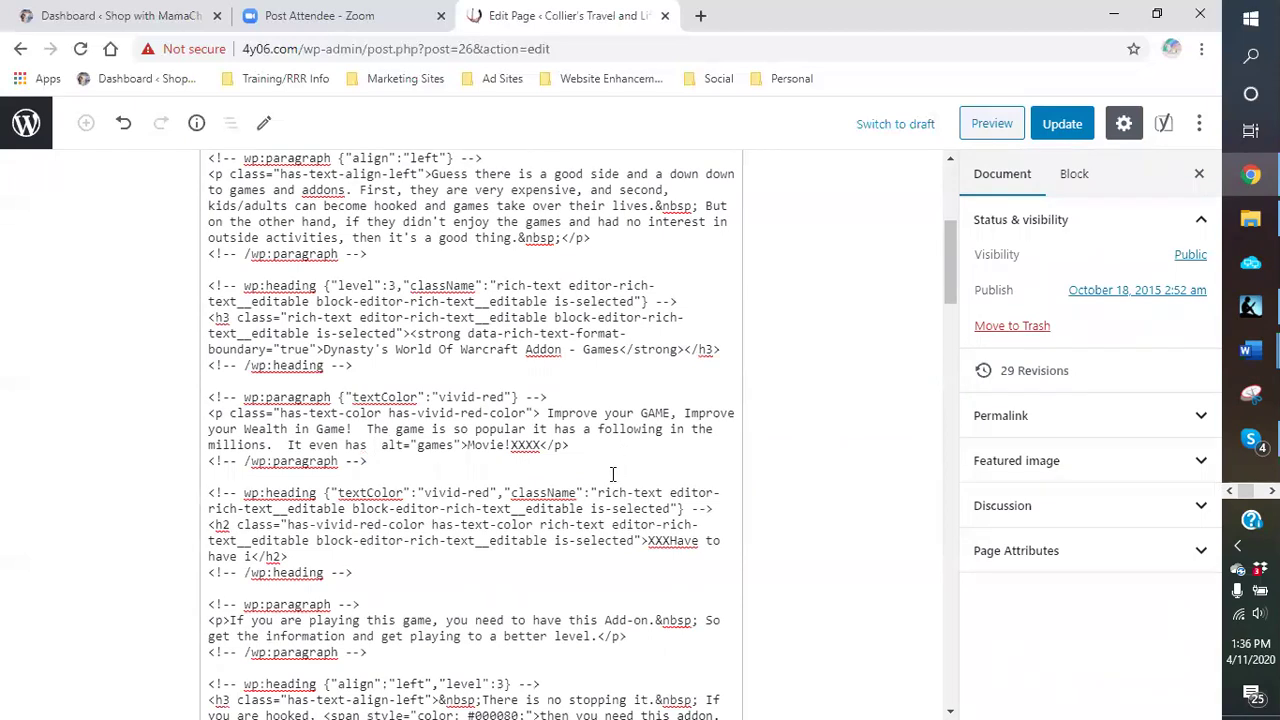
{"action": "left_click_drag", "start_coordinate": [381, 445], "coordinate": [468, 447]}
{"action": "key", "text": "BackSpace"}
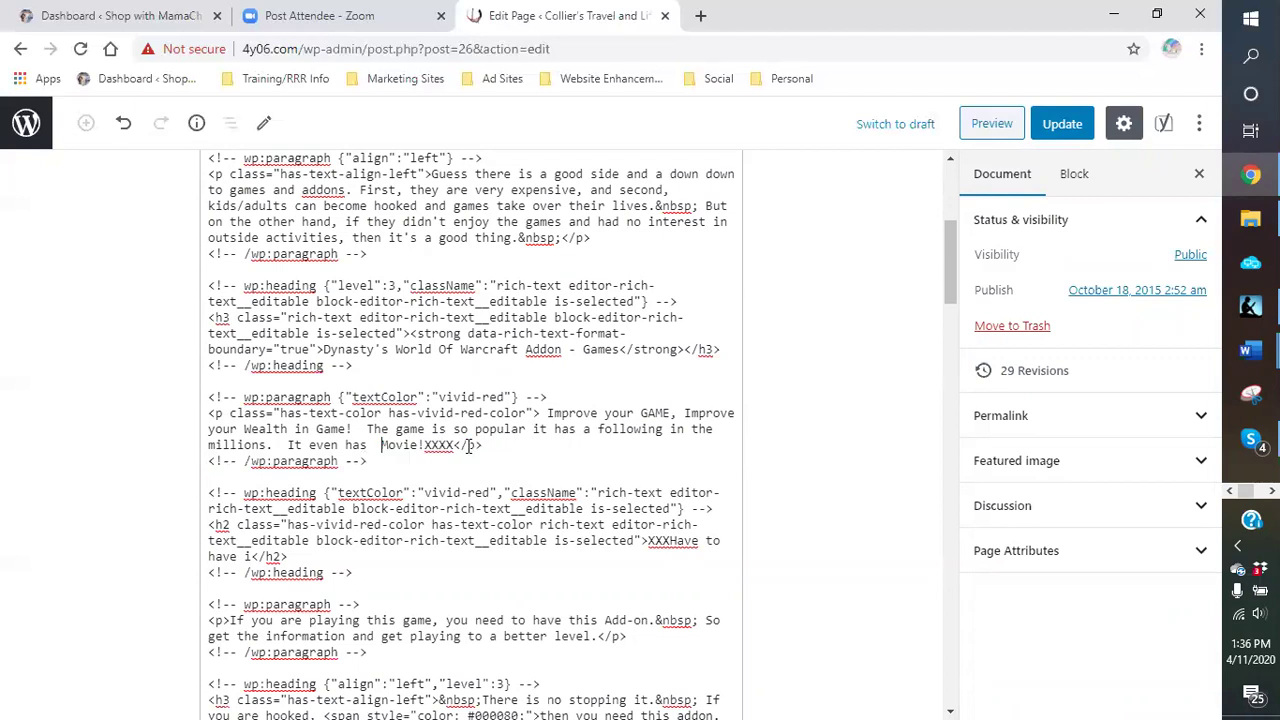
{"action": "key", "text": "BackSpace"}
{"action": "left_click", "coordinate": [1199, 124]}
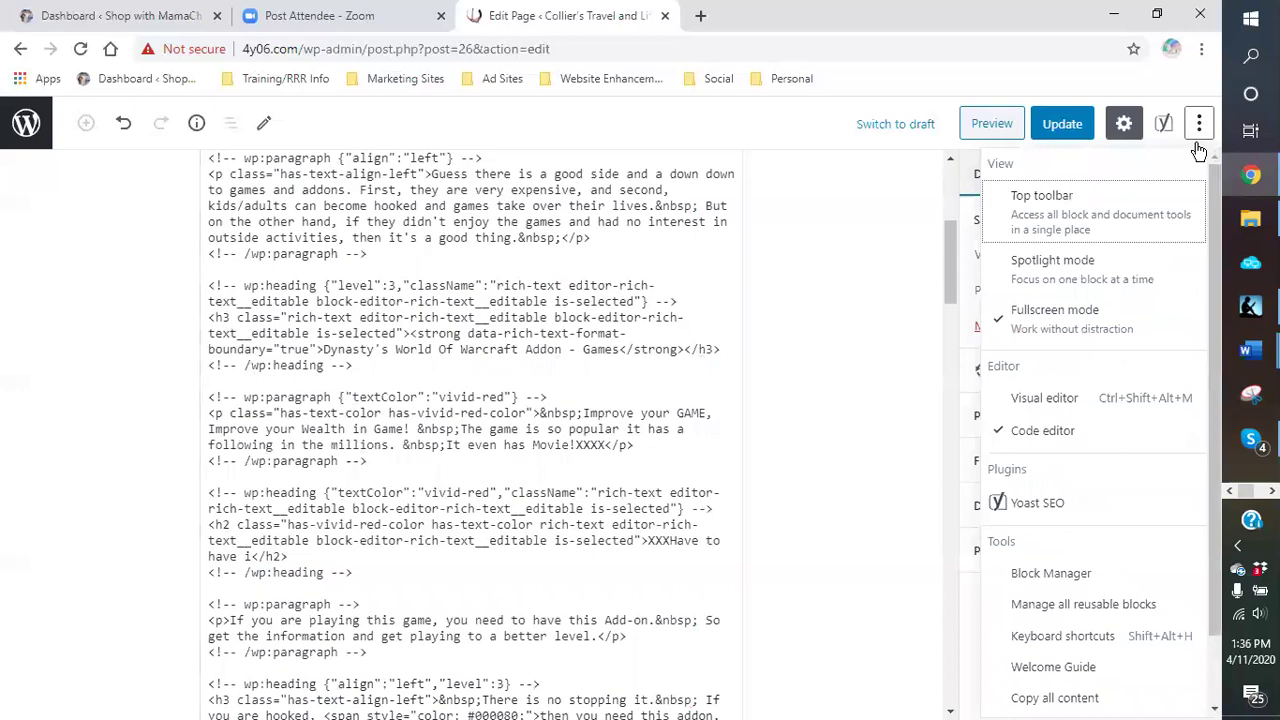
Step: Return to the visual editor and update the page
{"action": "left_click", "coordinate": [1040, 398]}
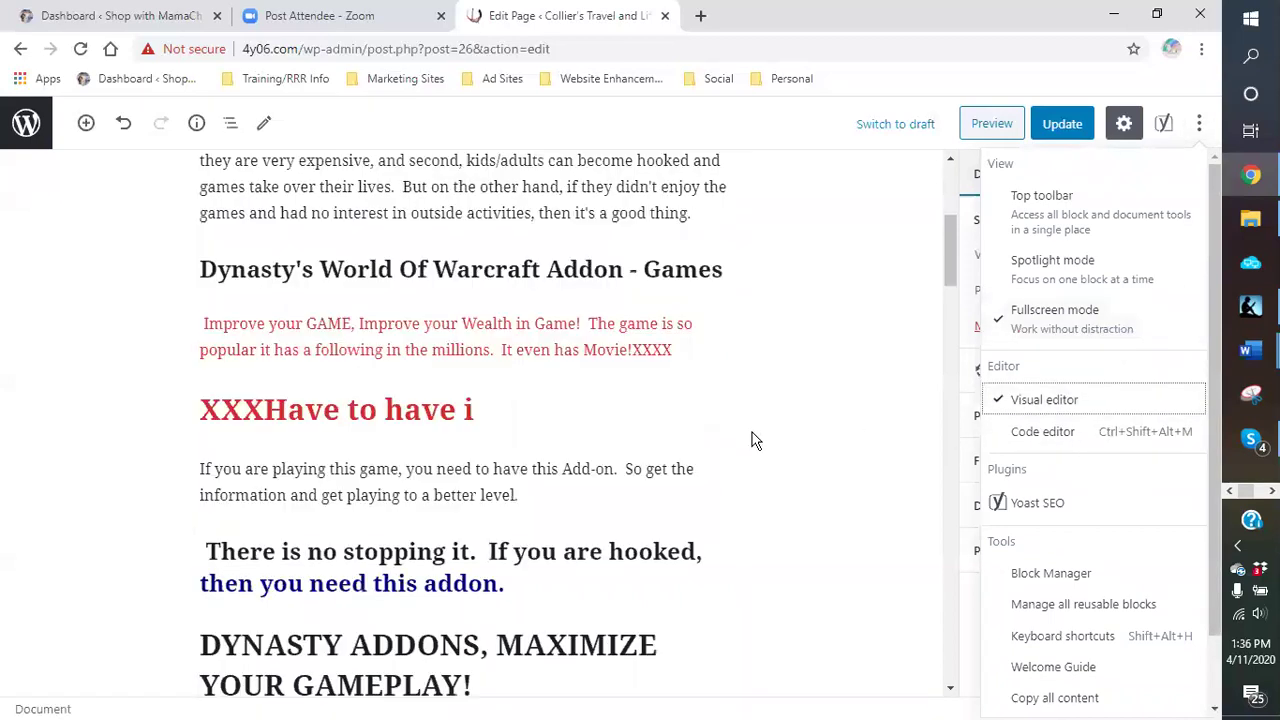
{"action": "left_click", "coordinate": [605, 410]}
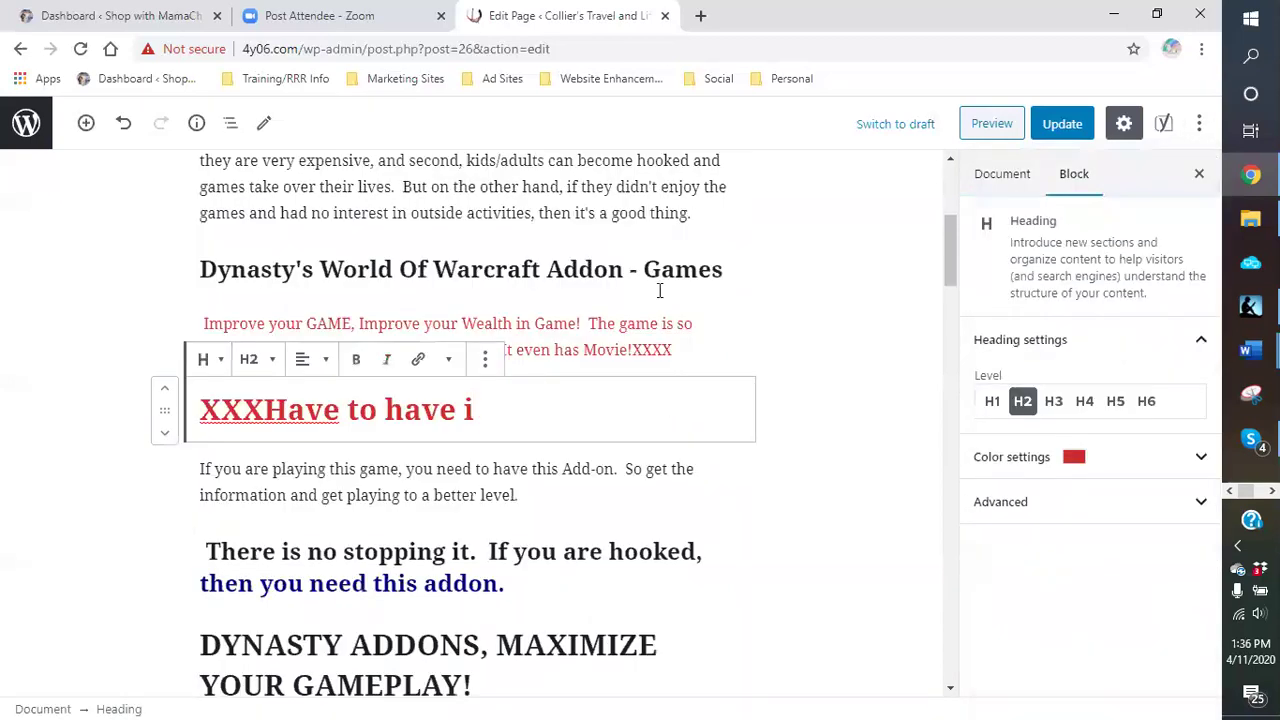
{"action": "left_click", "coordinate": [1048, 128]}
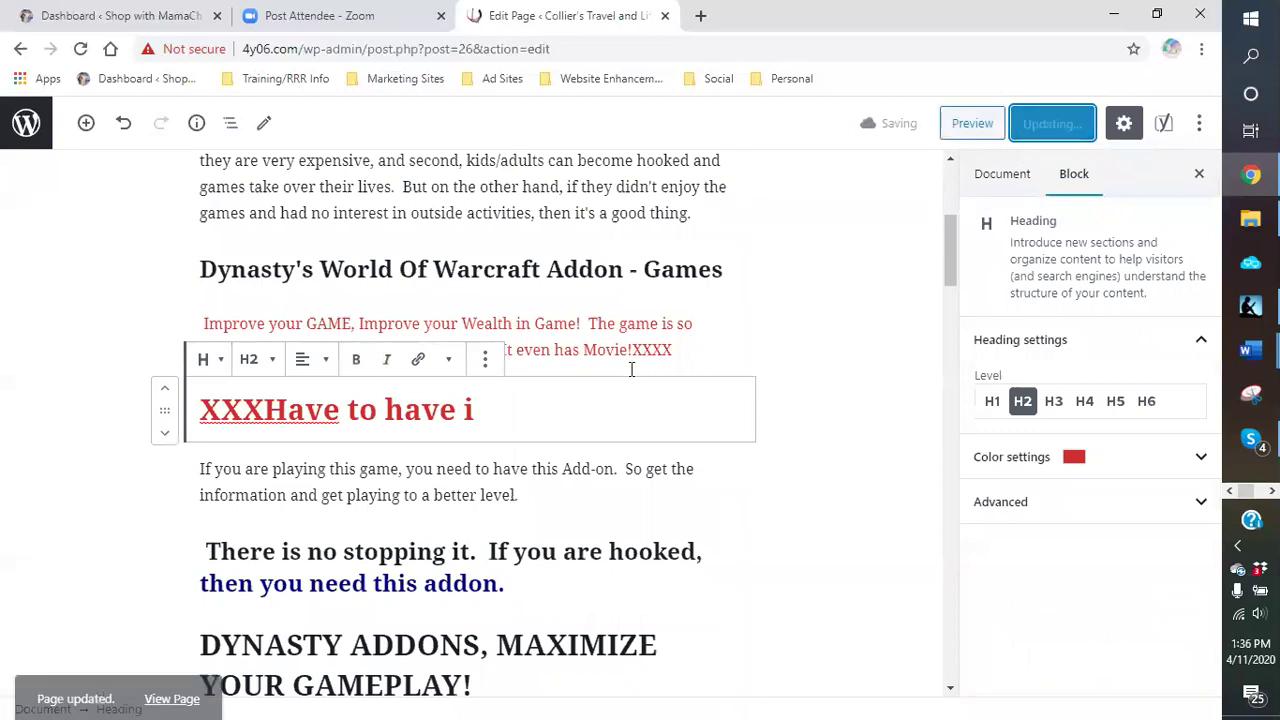
Step: Delete 'XXXX' after 'Movie!' and 'XXX' from the heading, splitting 'Have to have i' into a paragraph
{"action": "left_click", "coordinate": [690, 352]}
{"action": "key", "text": "BackSpace"}
{"action": "key", "text": "BackSpace"}
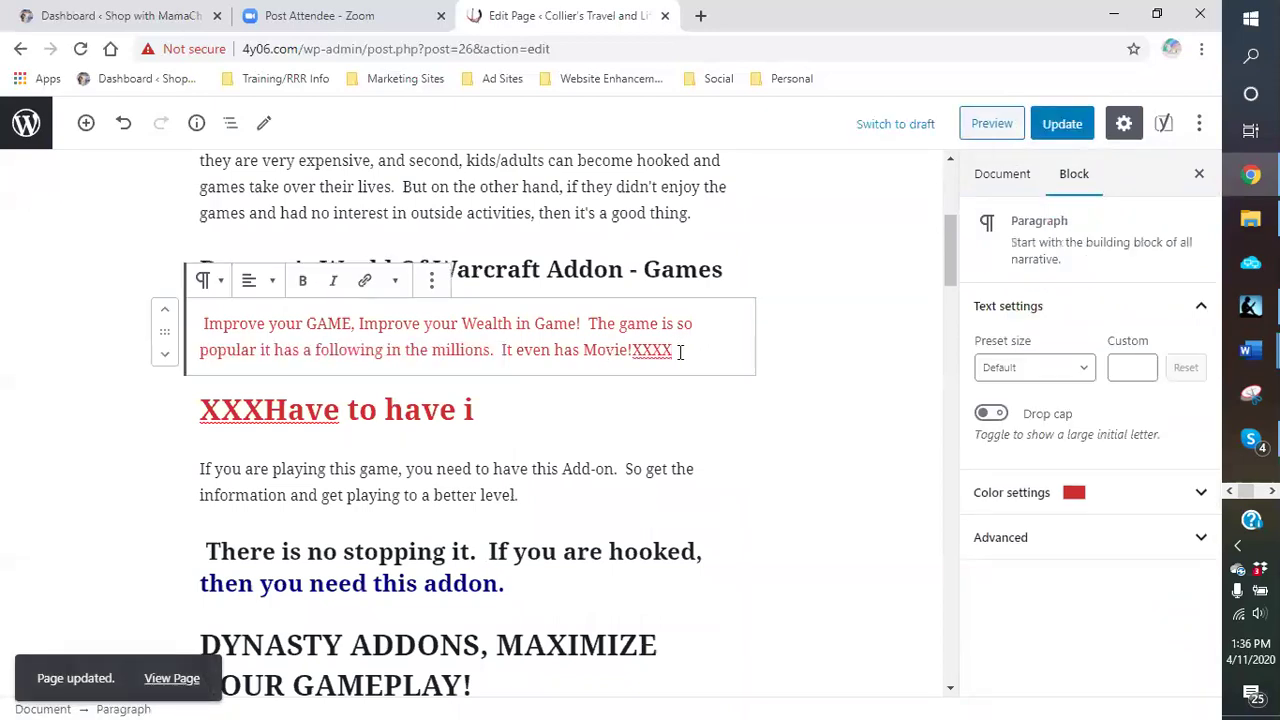
{"action": "key", "text": "BackSpace"}
{"action": "key", "text": "BackSpace"}
{"action": "left_click", "coordinate": [262, 410]}
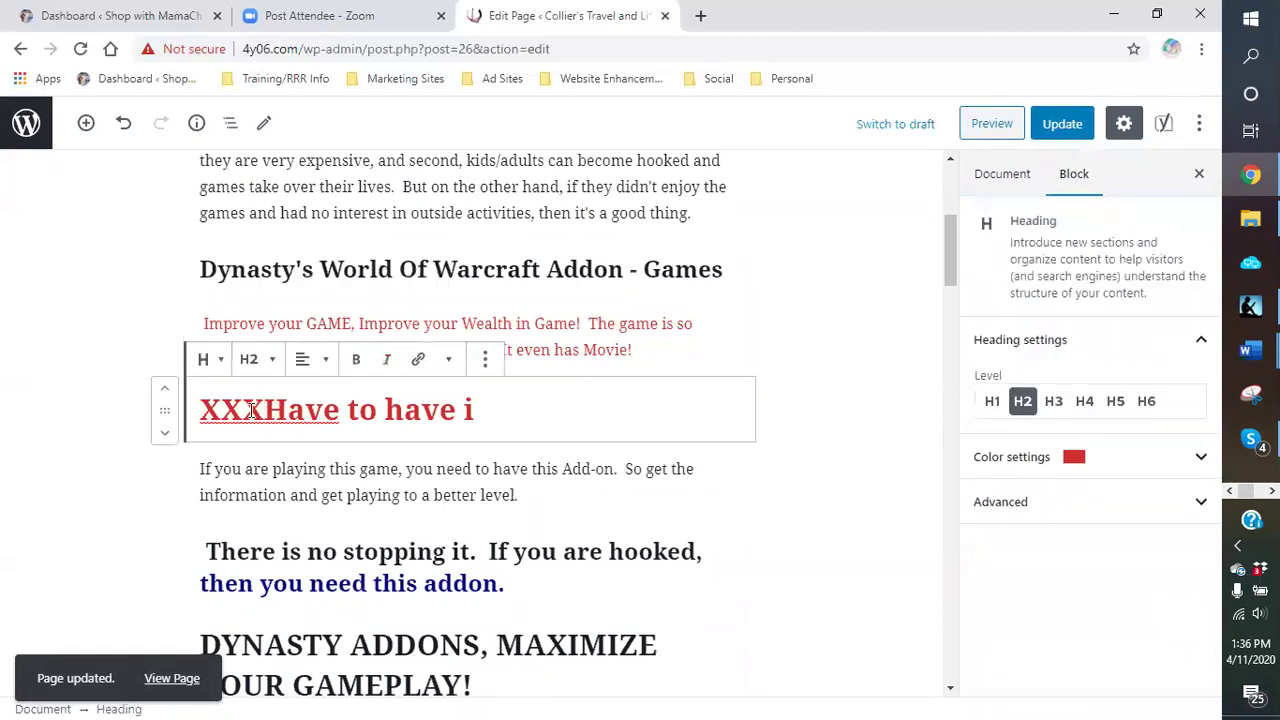
{"action": "key", "text": "BackSpace"}
{"action": "key", "text": "BackSpace"}
{"action": "key", "text": "BackSpace"}
{"action": "key", "text": "BackSpace"}
{"action": "key", "text": "Return"}
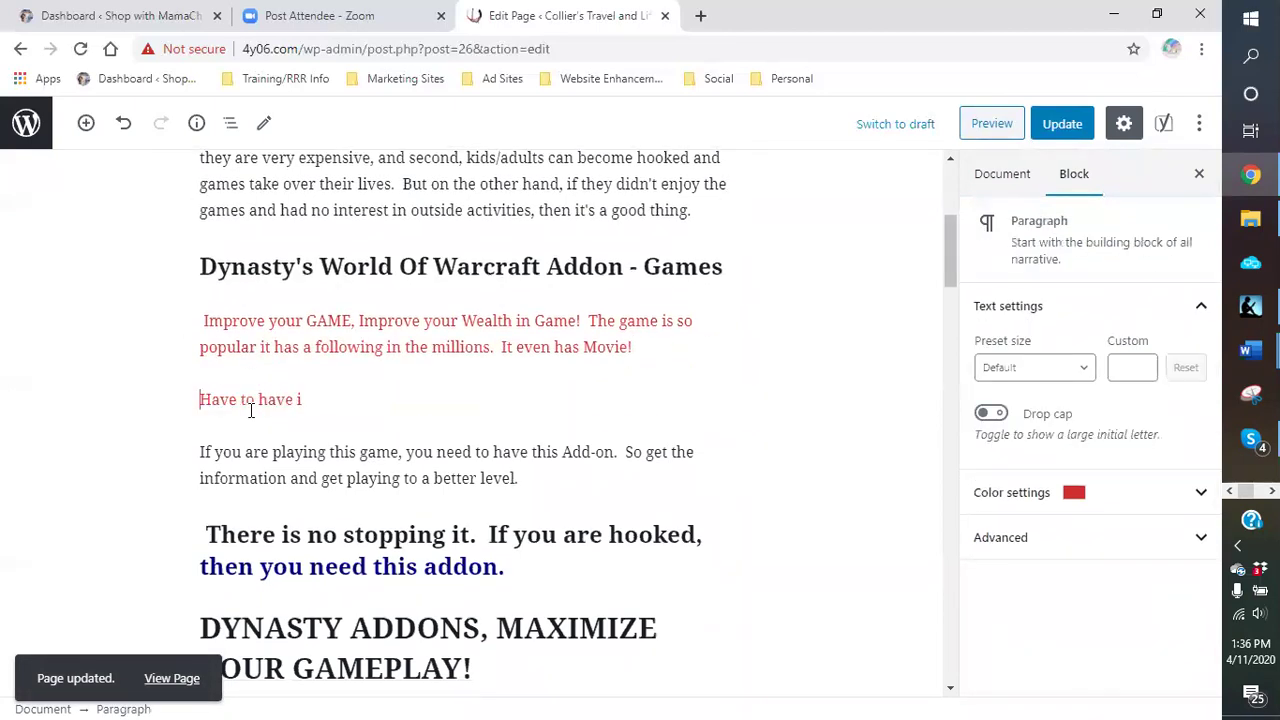
Step: Update the GAMES page, then select and deselect the 'Have to have i' paragraph to check it
{"action": "left_click", "coordinate": [820, 363]}
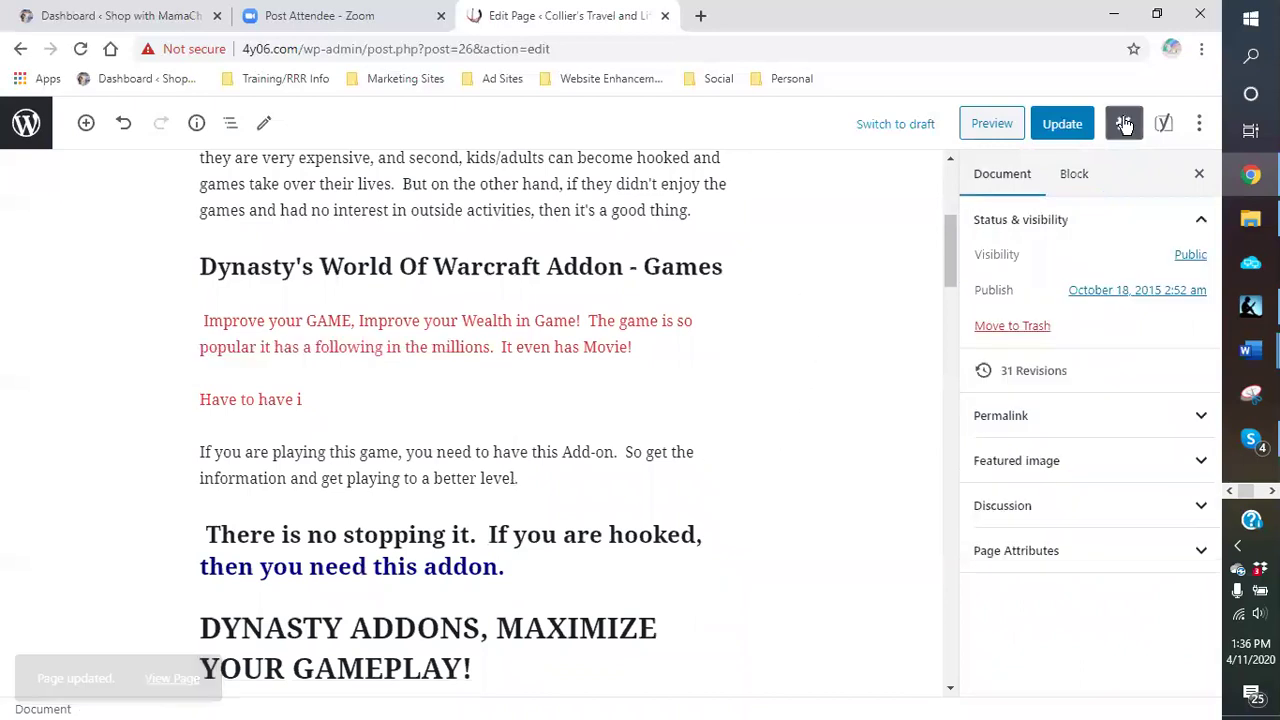
{"action": "left_click", "coordinate": [1078, 126]}
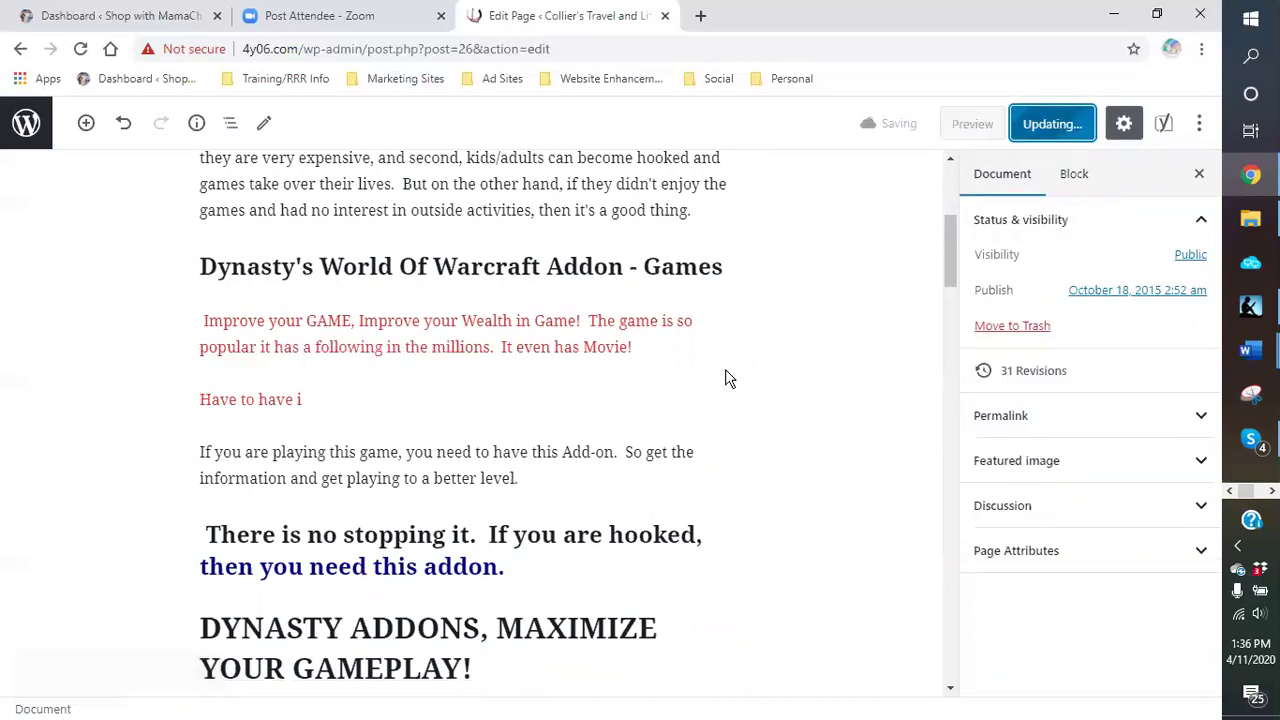
{"action": "left_click", "coordinate": [487, 398]}
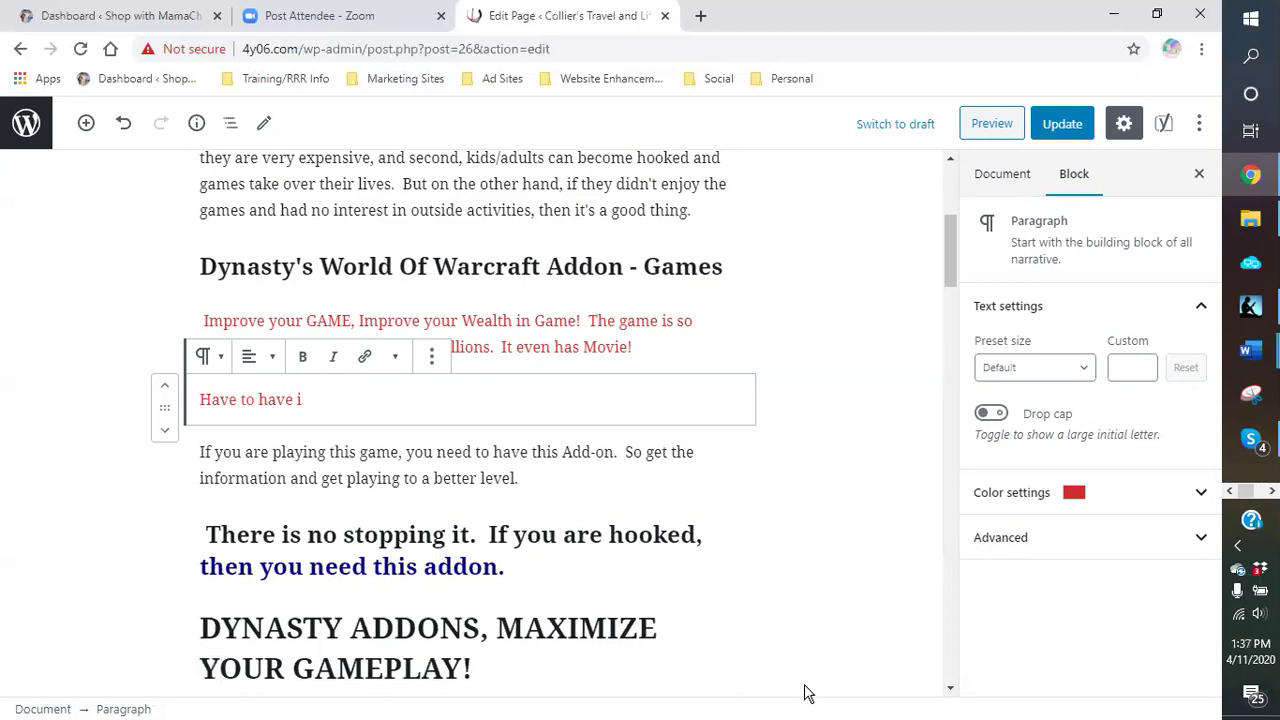
{"action": "left_click", "coordinate": [827, 419]}
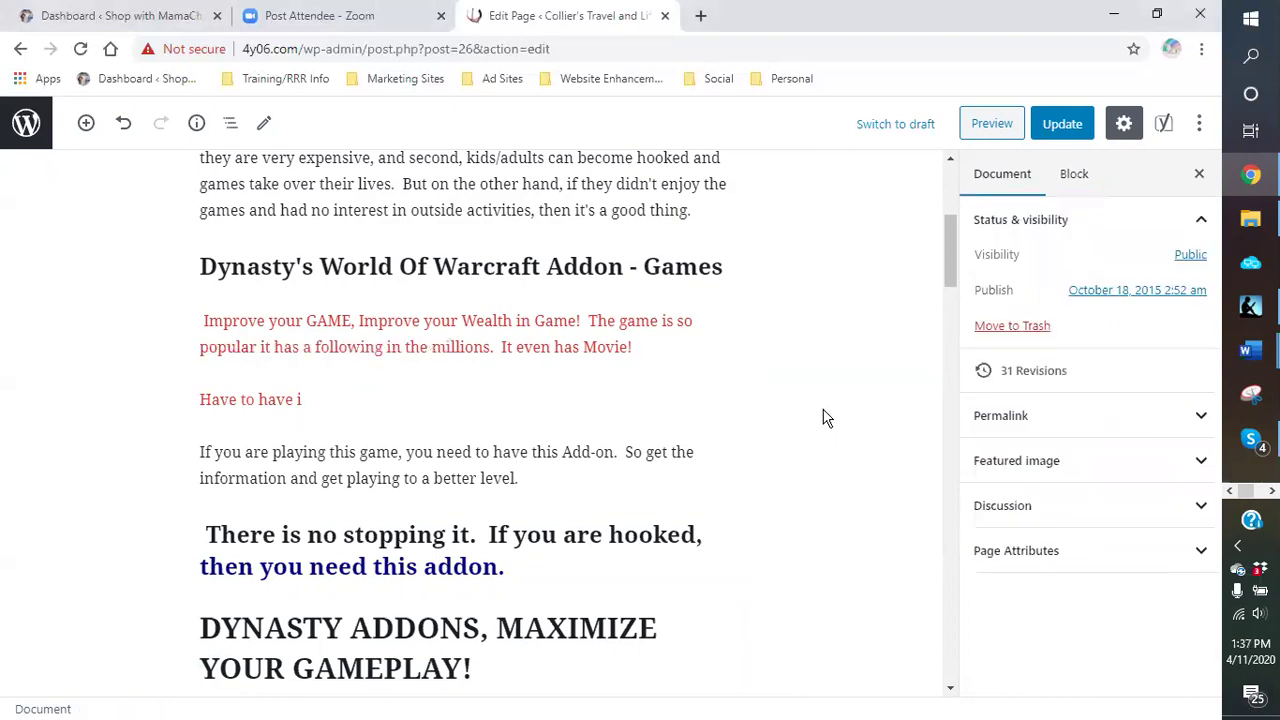
{"action": "left_click", "coordinate": [440, 400]}
Step: Scroll down the page and move up to the Download Now image block
{"action": "scroll", "coordinate": [678, 432], "scroll_direction": "down", "scroll_amount": 15}
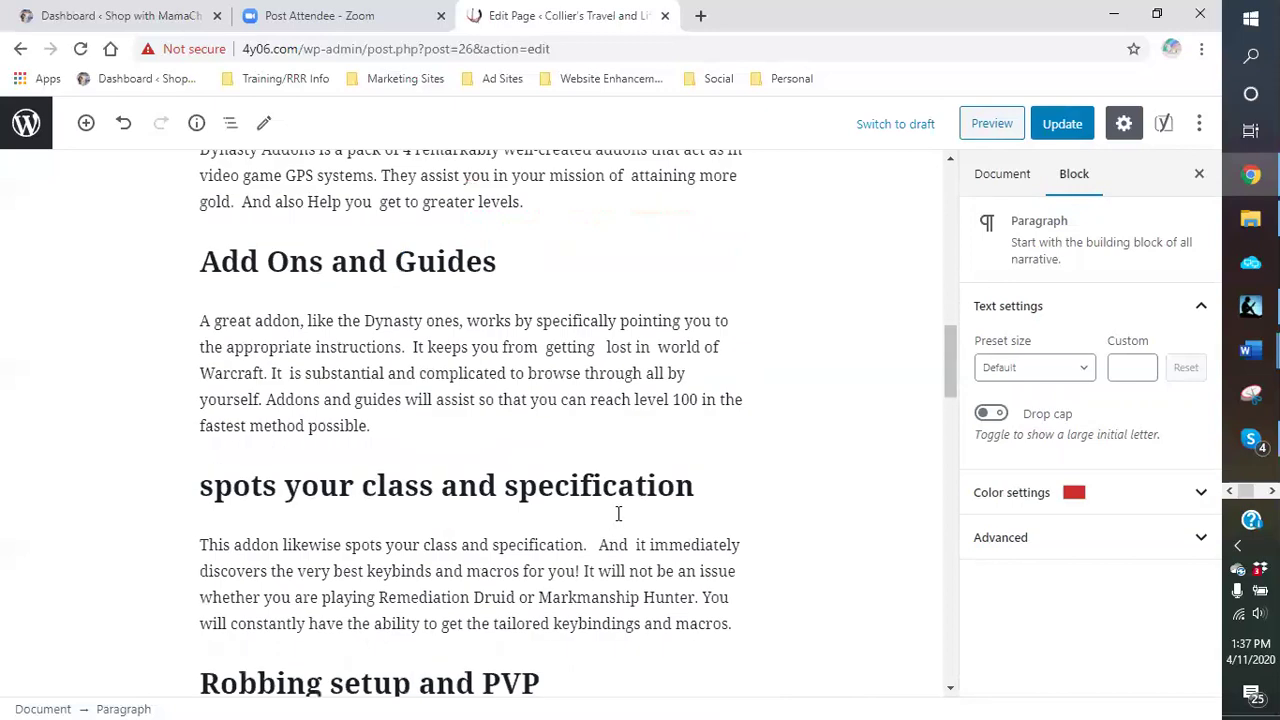
{"action": "scroll", "coordinate": [595, 540], "scroll_direction": "down", "scroll_amount": 5}
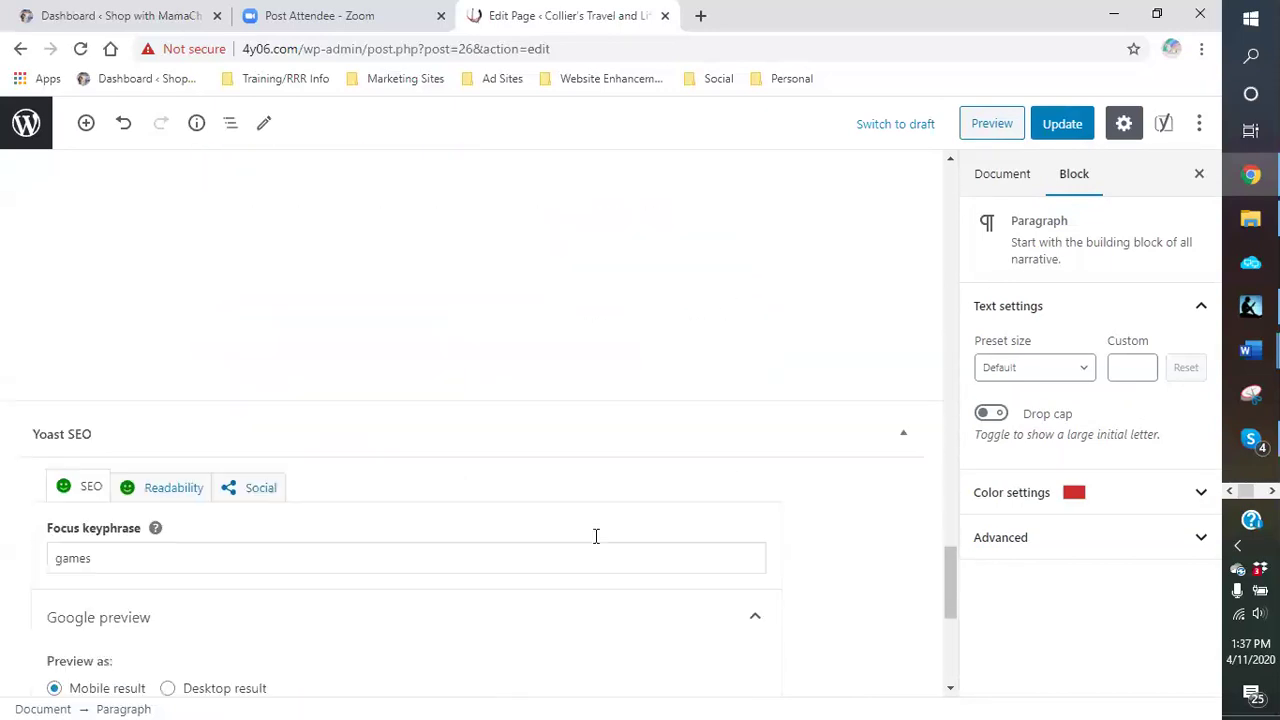
{"action": "scroll", "coordinate": [400, 320], "scroll_direction": "down", "scroll_amount": 1}
{"action": "scroll", "coordinate": [206, 523], "scroll_direction": "up", "scroll_amount": 5}
{"action": "scroll", "coordinate": [186, 503], "scroll_direction": "down", "scroll_amount": 3}
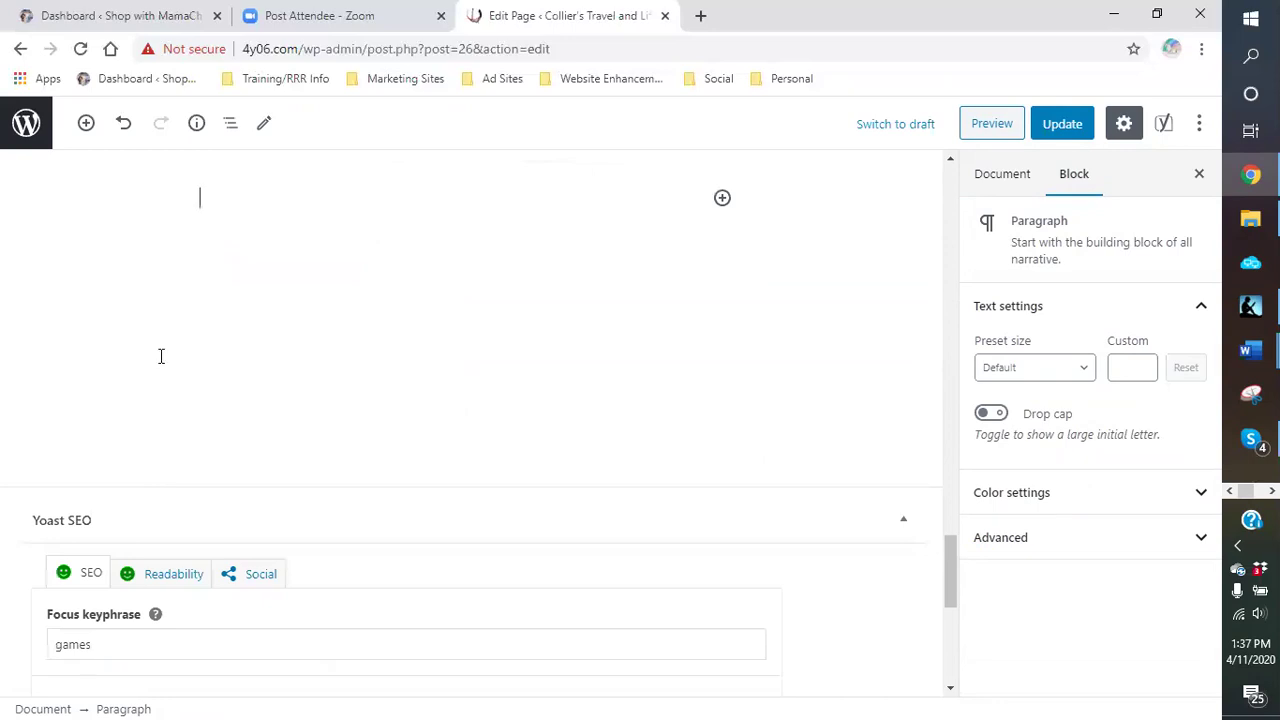
{"action": "key", "text": "BackSpace"}
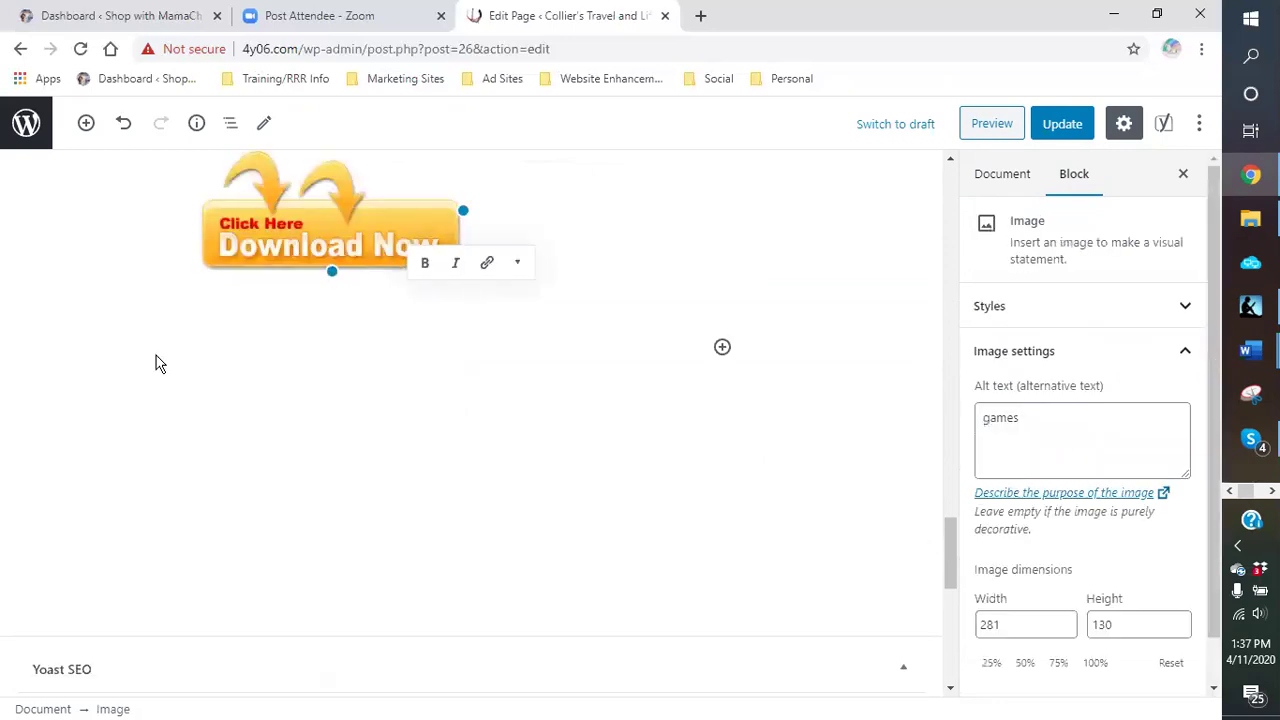
{"action": "scroll", "coordinate": [157, 420], "scroll_direction": "down", "scroll_amount": 5}
{"action": "scroll", "coordinate": [600, 394], "scroll_direction": "down", "scroll_amount": 2}
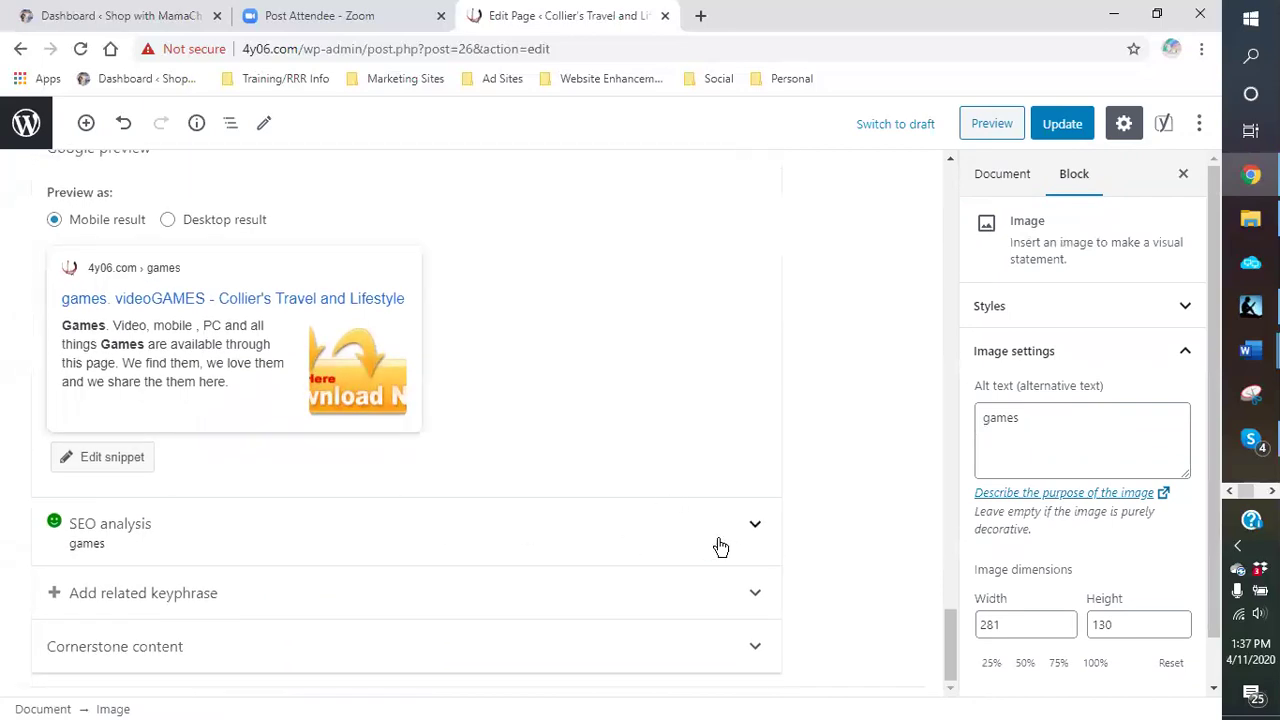
Step: Expand the Yoast SEO results and highlight the 'games' keyphrase density matches in the page text
{"action": "left_click", "coordinate": [705, 535]}
{"action": "scroll", "coordinate": [626, 374], "scroll_direction": "down", "scroll_amount": 4}
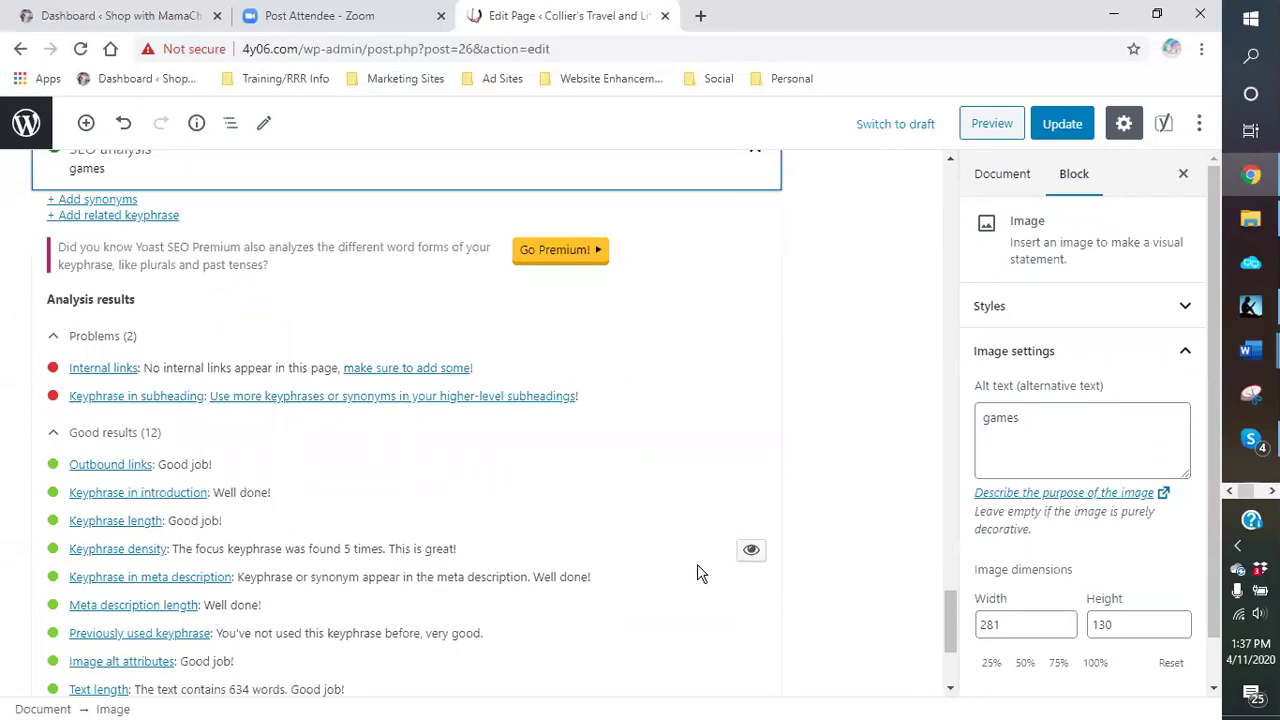
{"action": "left_click", "coordinate": [751, 552]}
{"action": "left_click", "coordinate": [751, 552]}
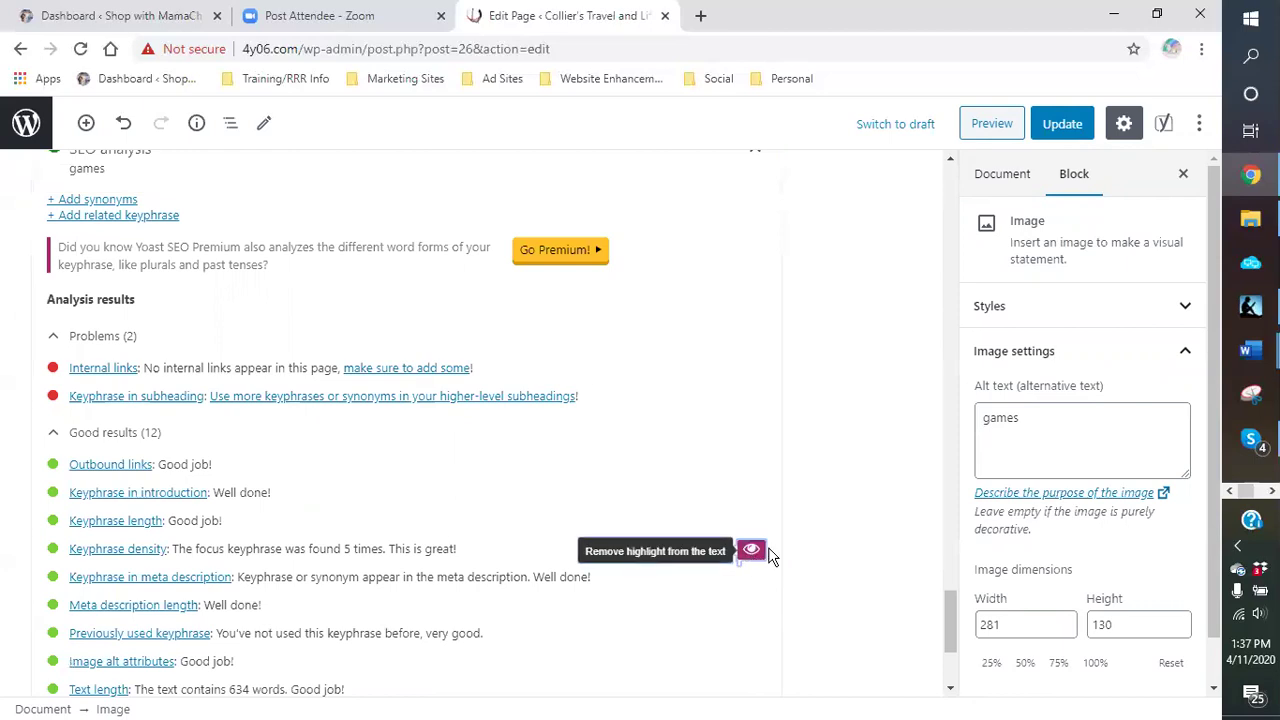
{"action": "scroll", "coordinate": [854, 357], "scroll_direction": "up", "scroll_amount": 6}
{"action": "scroll", "coordinate": [847, 349], "scroll_direction": "up", "scroll_amount": 10}
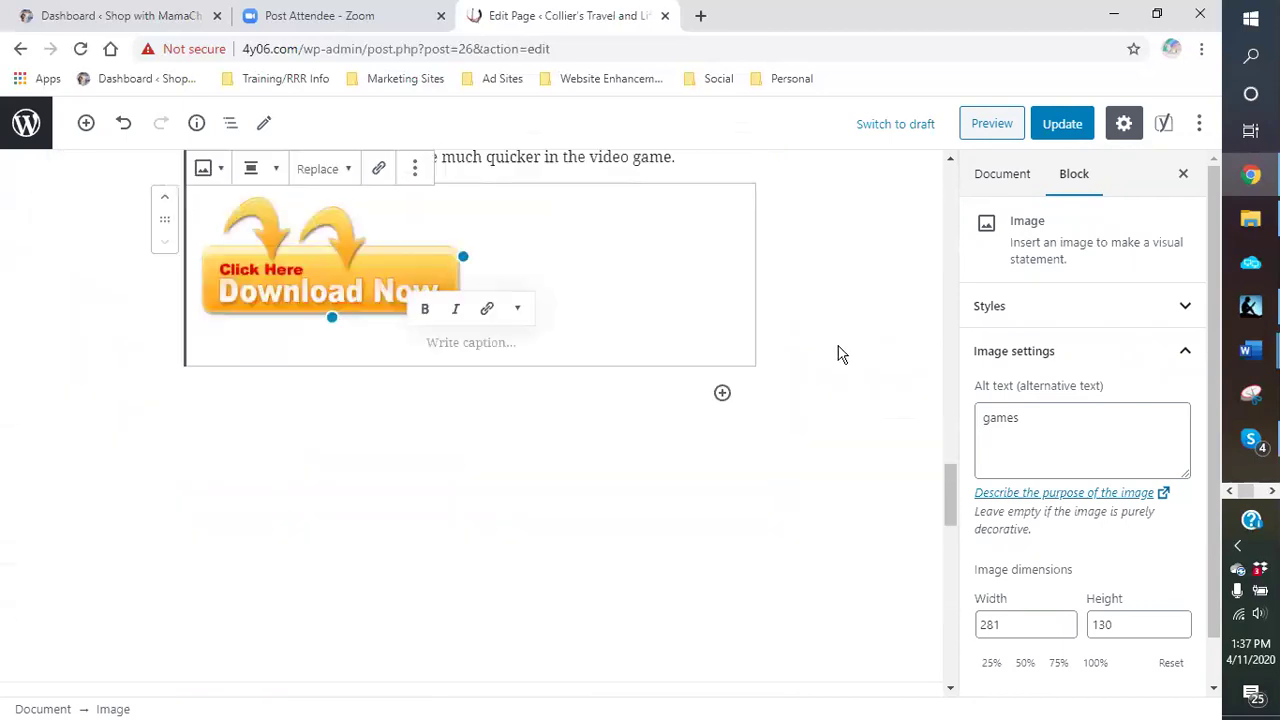
{"action": "scroll", "coordinate": [838, 352], "scroll_direction": "up", "scroll_amount": 10}
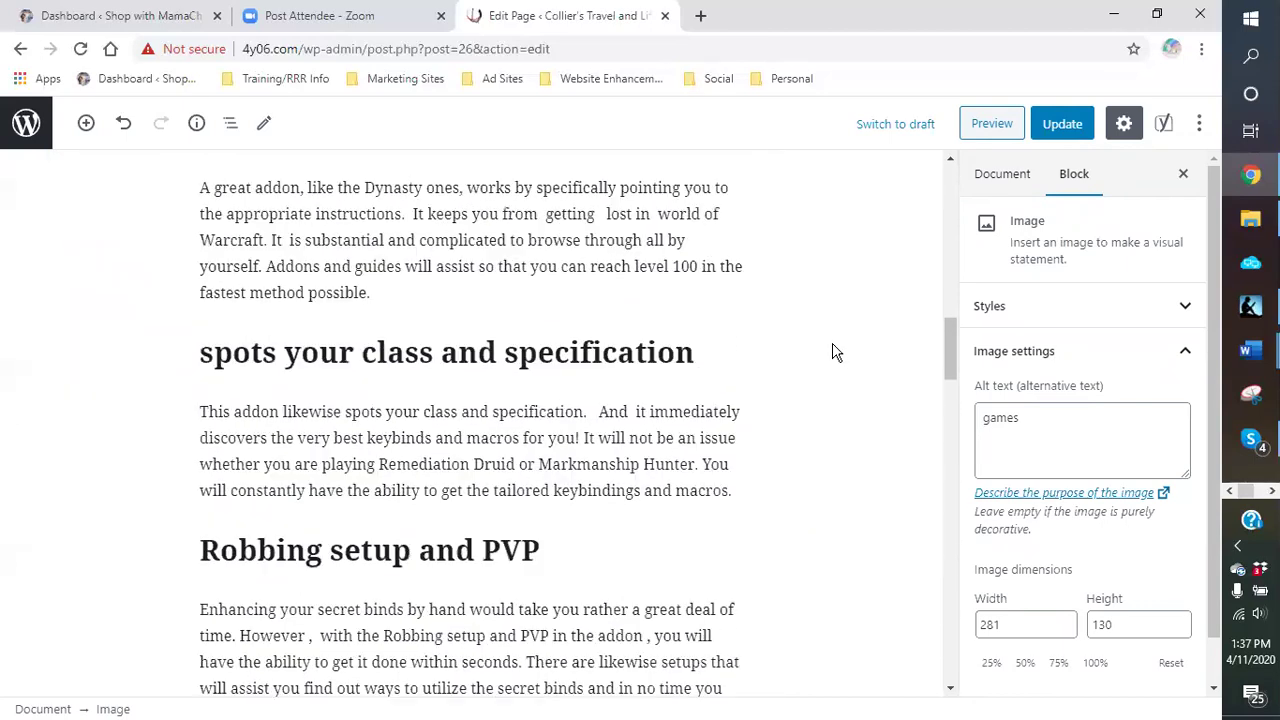
{"action": "scroll", "coordinate": [828, 352], "scroll_direction": "up", "scroll_amount": 10}
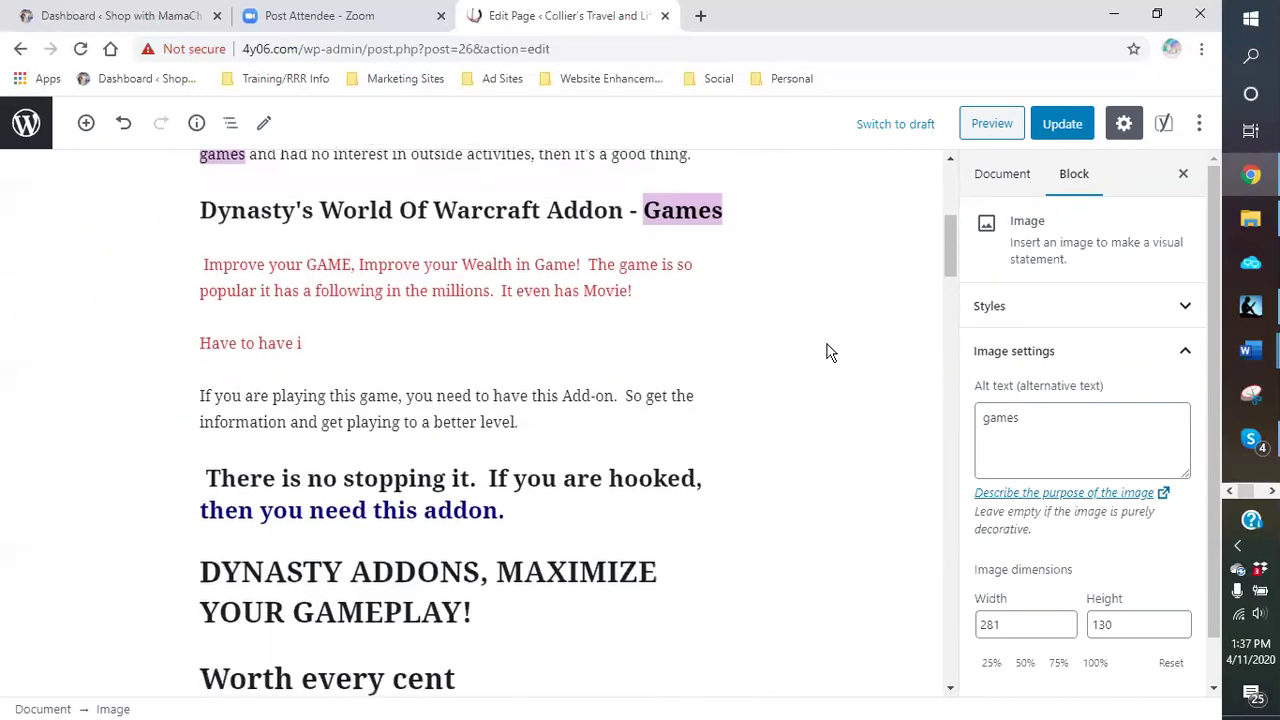
{"action": "scroll", "coordinate": [797, 369], "scroll_direction": "up", "scroll_amount": 2}
{"action": "scroll", "coordinate": [797, 369], "scroll_direction": "down", "scroll_amount": 6}
{"action": "scroll", "coordinate": [797, 369], "scroll_direction": "down", "scroll_amount": 15}
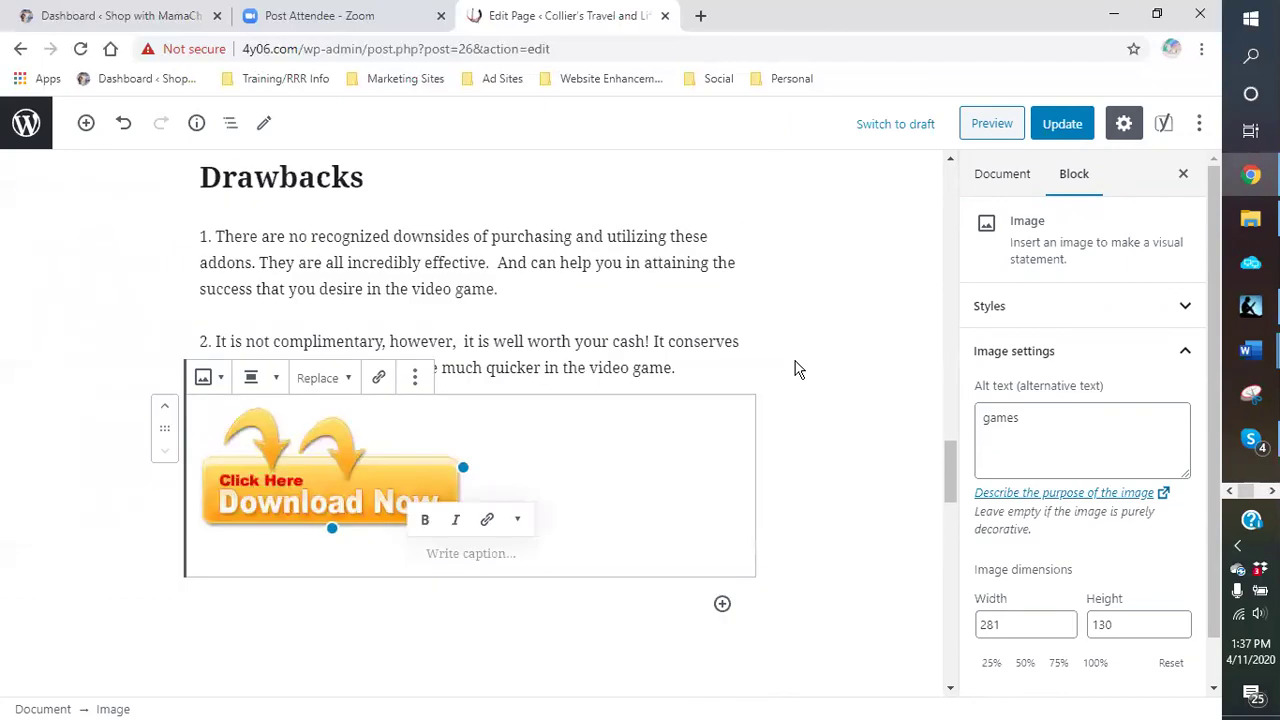
{"action": "scroll", "coordinate": [787, 360], "scroll_direction": "down", "scroll_amount": 3}
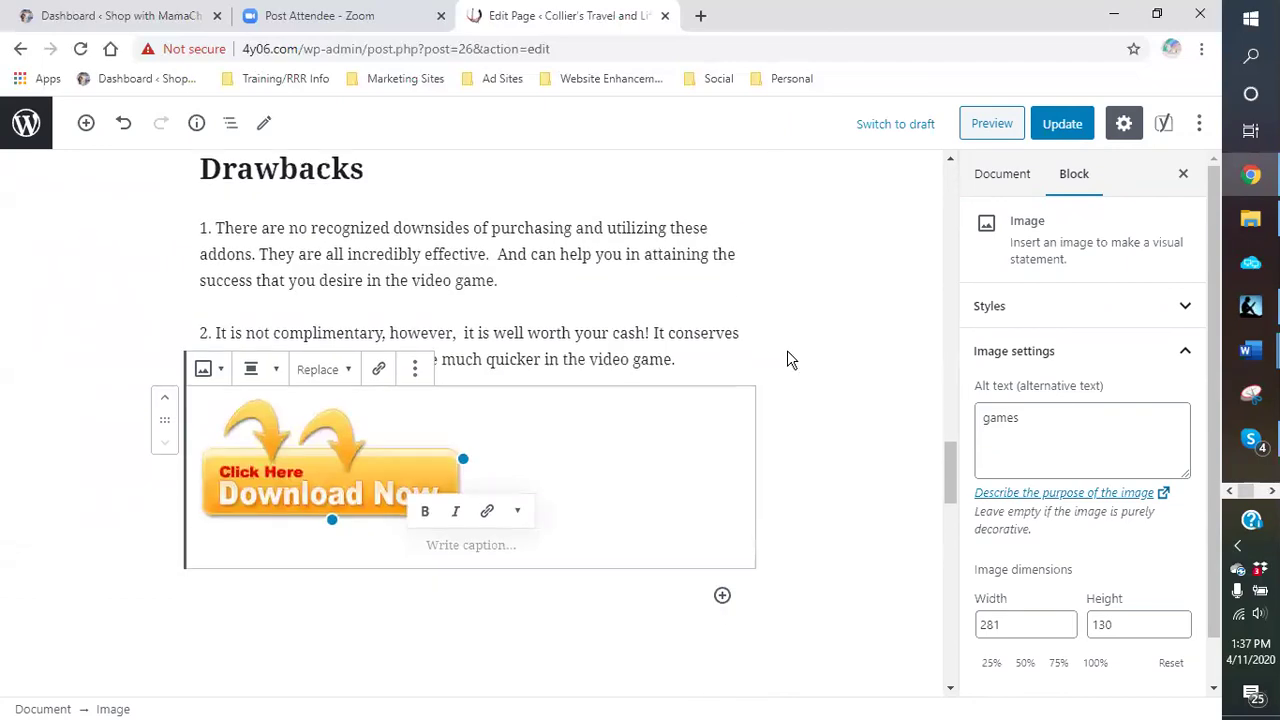
{"action": "scroll", "coordinate": [781, 356], "scroll_direction": "up", "scroll_amount": 9}
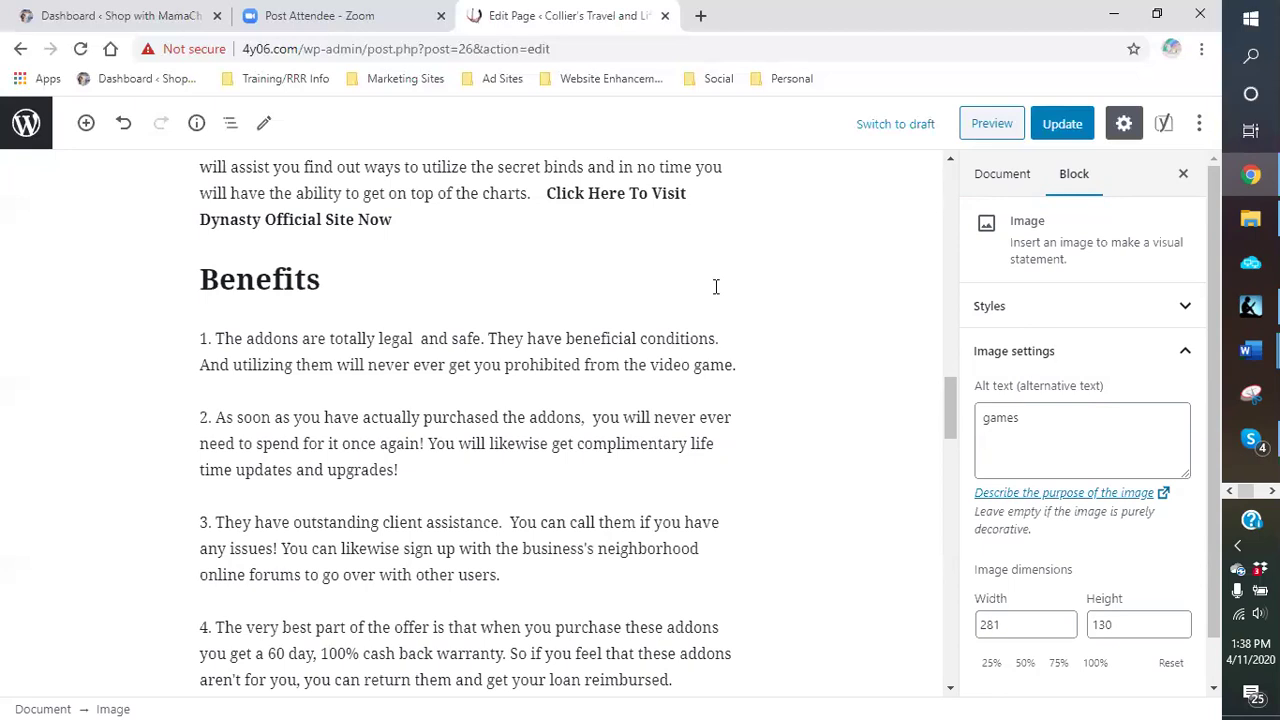
{"action": "scroll", "coordinate": [711, 291], "scroll_direction": "down", "scroll_amount": 5}
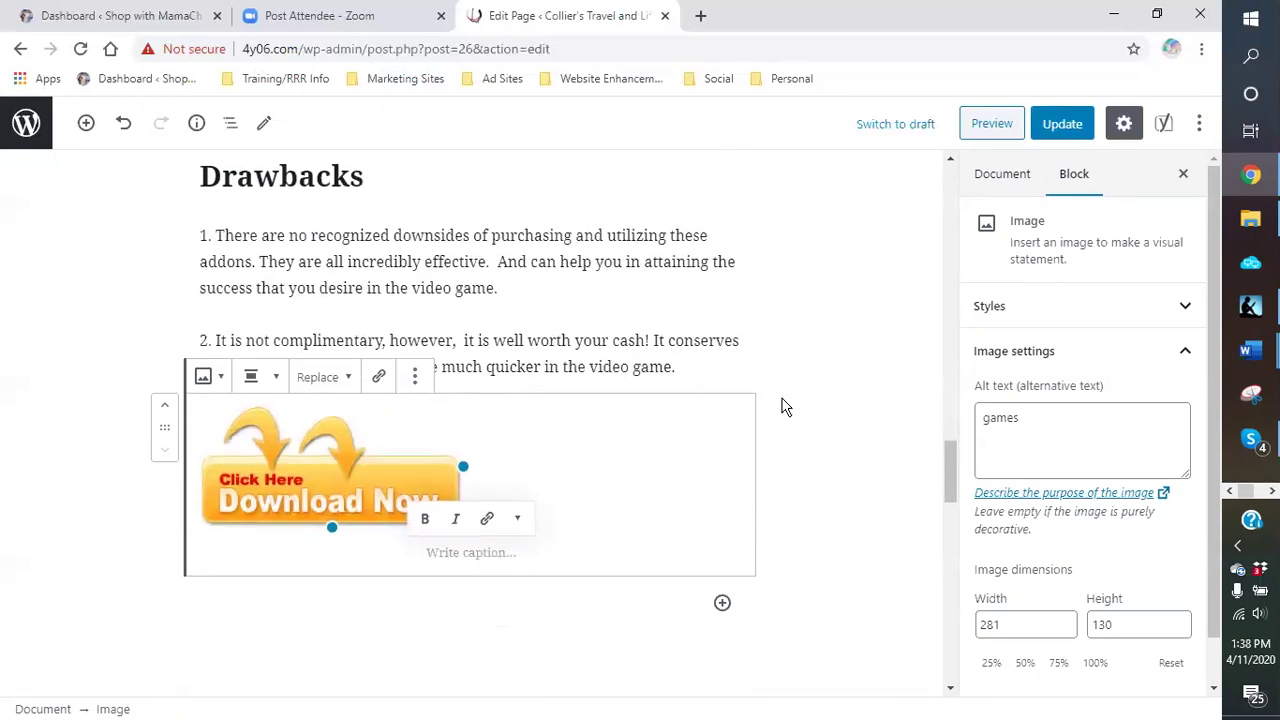
{"action": "scroll", "coordinate": [784, 406], "scroll_direction": "down", "scroll_amount": 2}
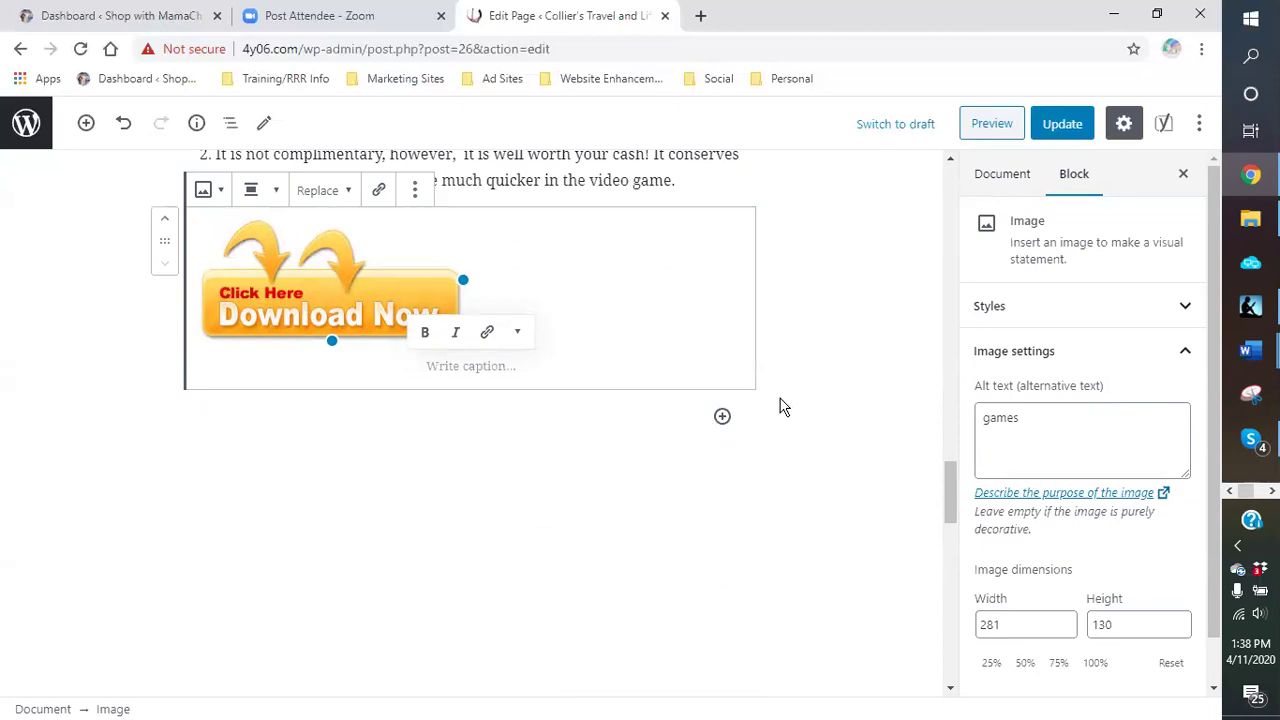
{"action": "scroll", "coordinate": [778, 405], "scroll_direction": "down", "scroll_amount": 2}
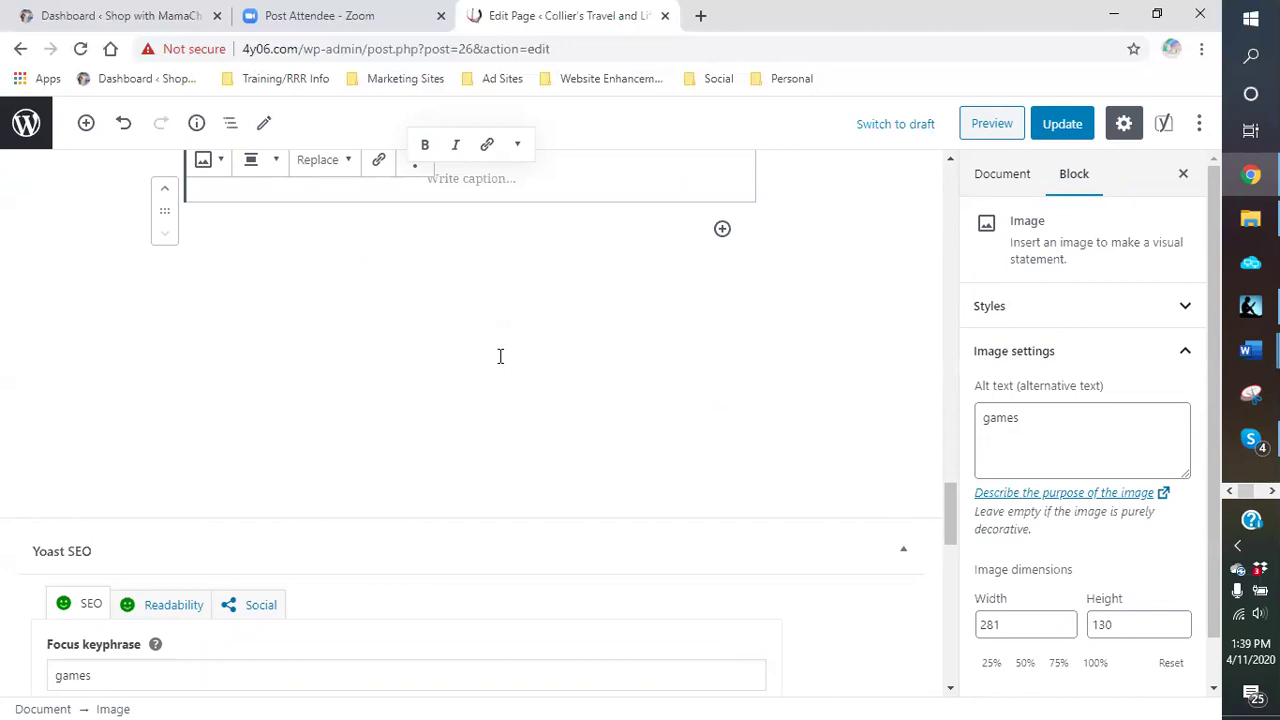
Step: Show Yoast's Readability results and highlight the sentences counted for Transition words across the page
{"action": "scroll", "coordinate": [495, 355], "scroll_direction": "down", "scroll_amount": 4}
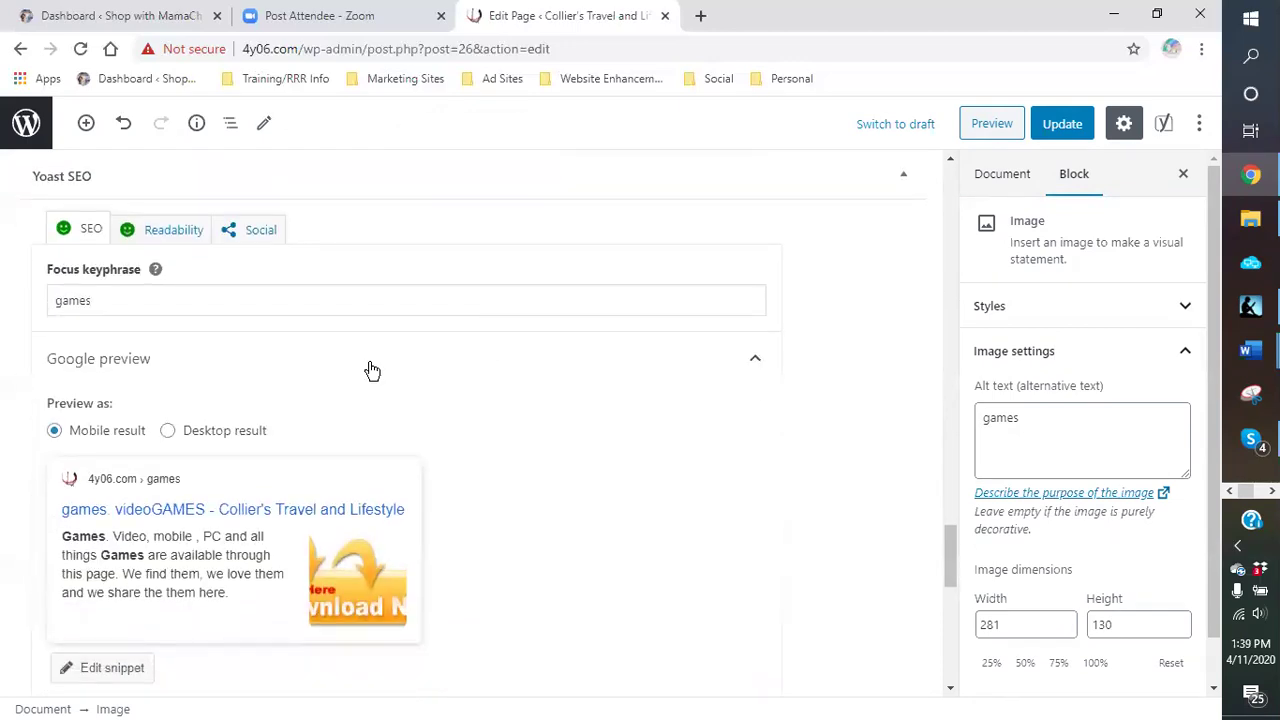
{"action": "left_click", "coordinate": [165, 228]}
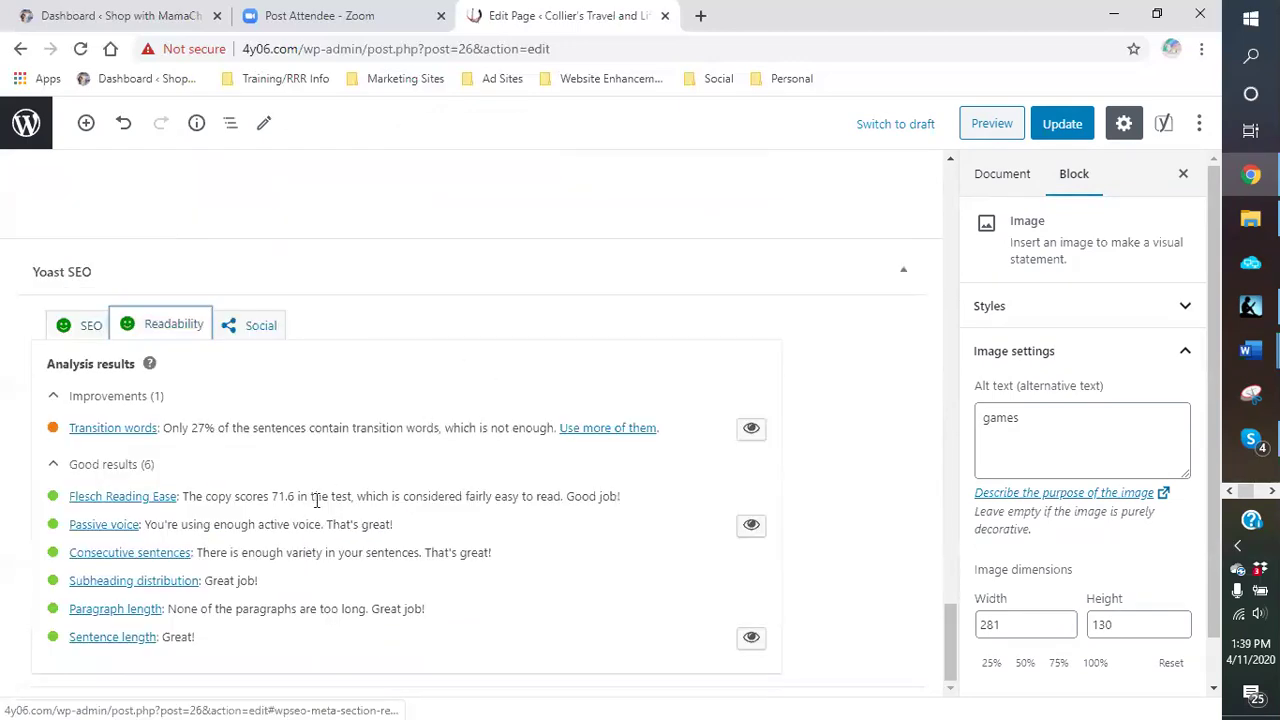
{"action": "left_click", "coordinate": [750, 430]}
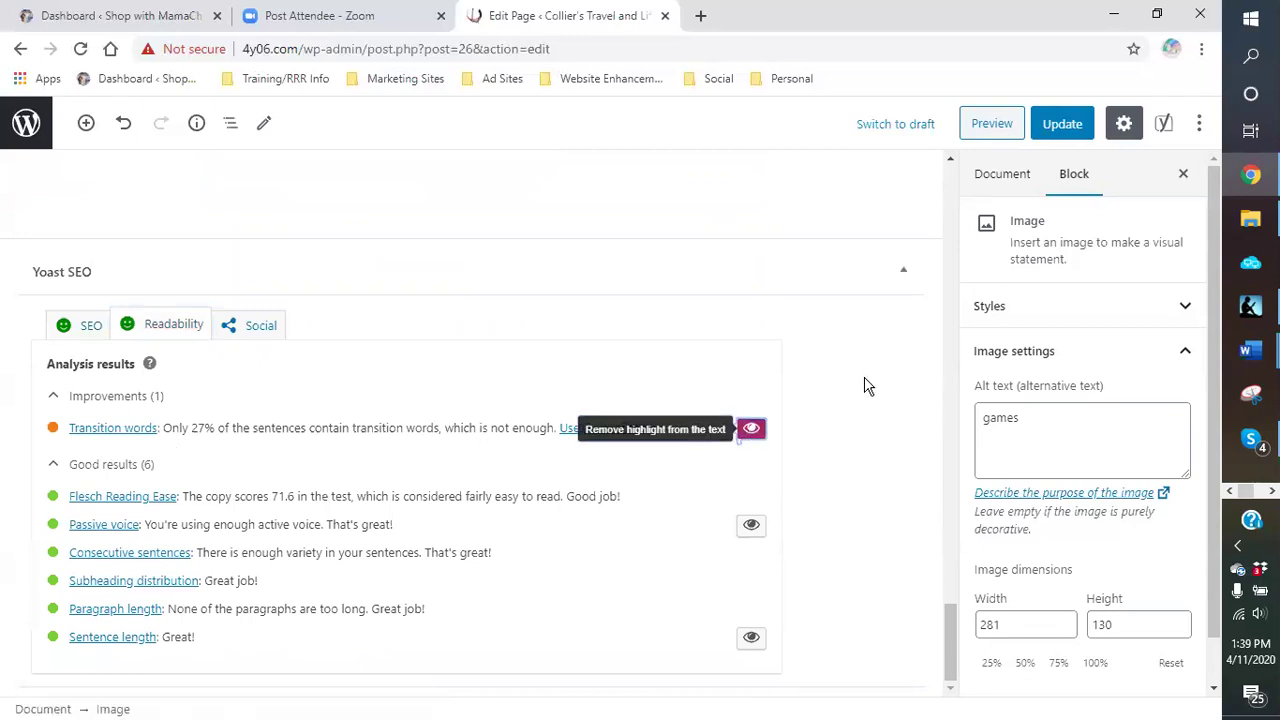
{"action": "scroll", "coordinate": [866, 385], "scroll_direction": "up", "scroll_amount": 5}
{"action": "scroll", "coordinate": [866, 385], "scroll_direction": "up", "scroll_amount": 3}
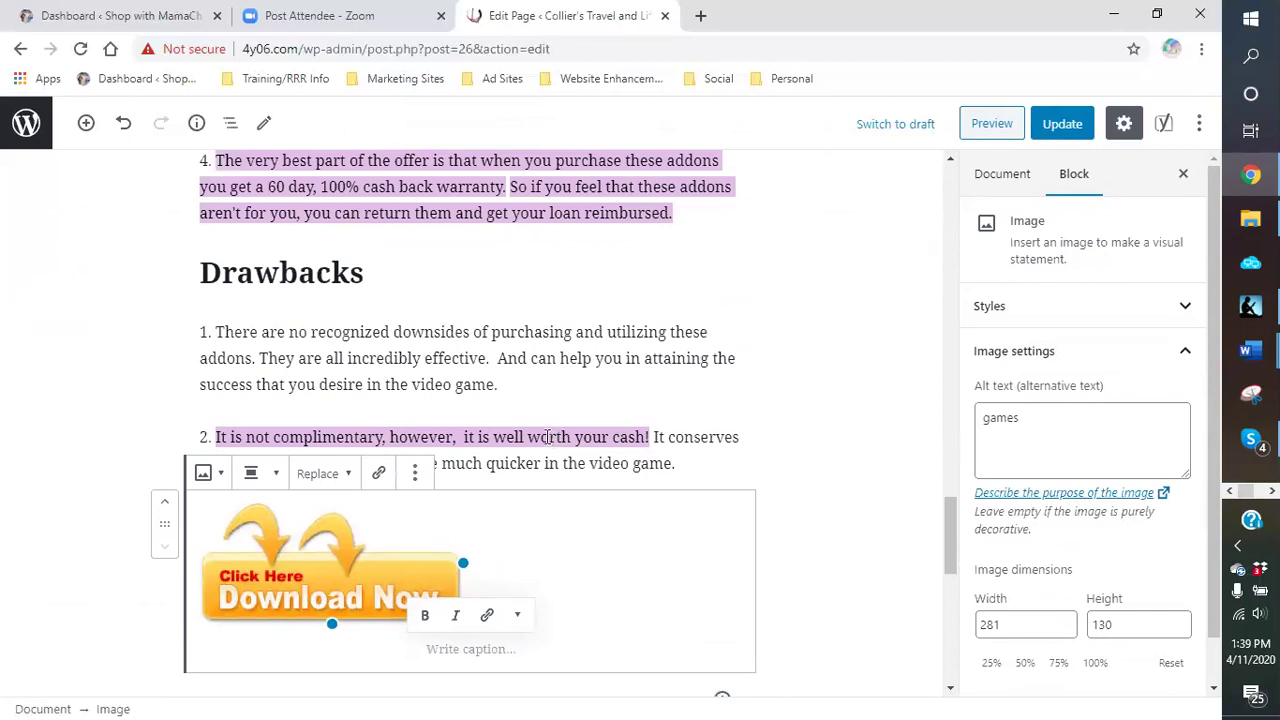
{"action": "scroll", "coordinate": [548, 437], "scroll_direction": "up", "scroll_amount": 3}
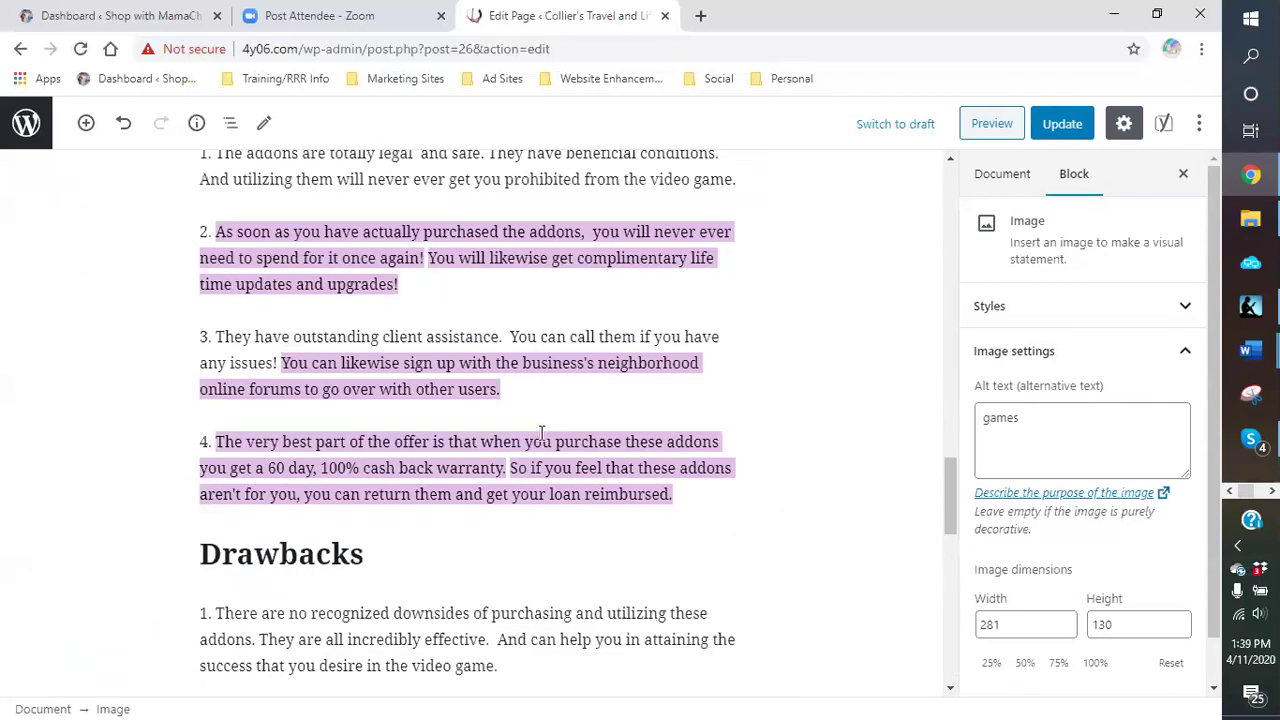
{"action": "scroll", "coordinate": [540, 432], "scroll_direction": "up", "scroll_amount": 2}
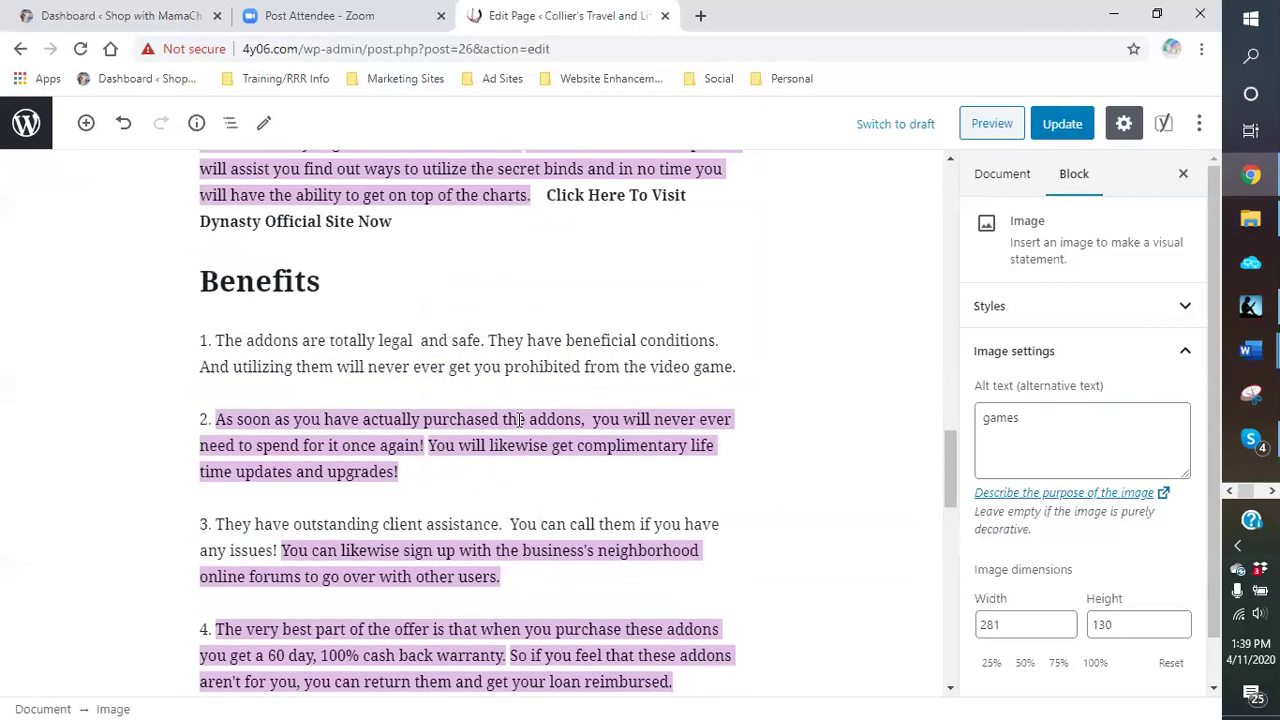
{"action": "scroll", "coordinate": [452, 250], "scroll_direction": "up", "scroll_amount": 1}
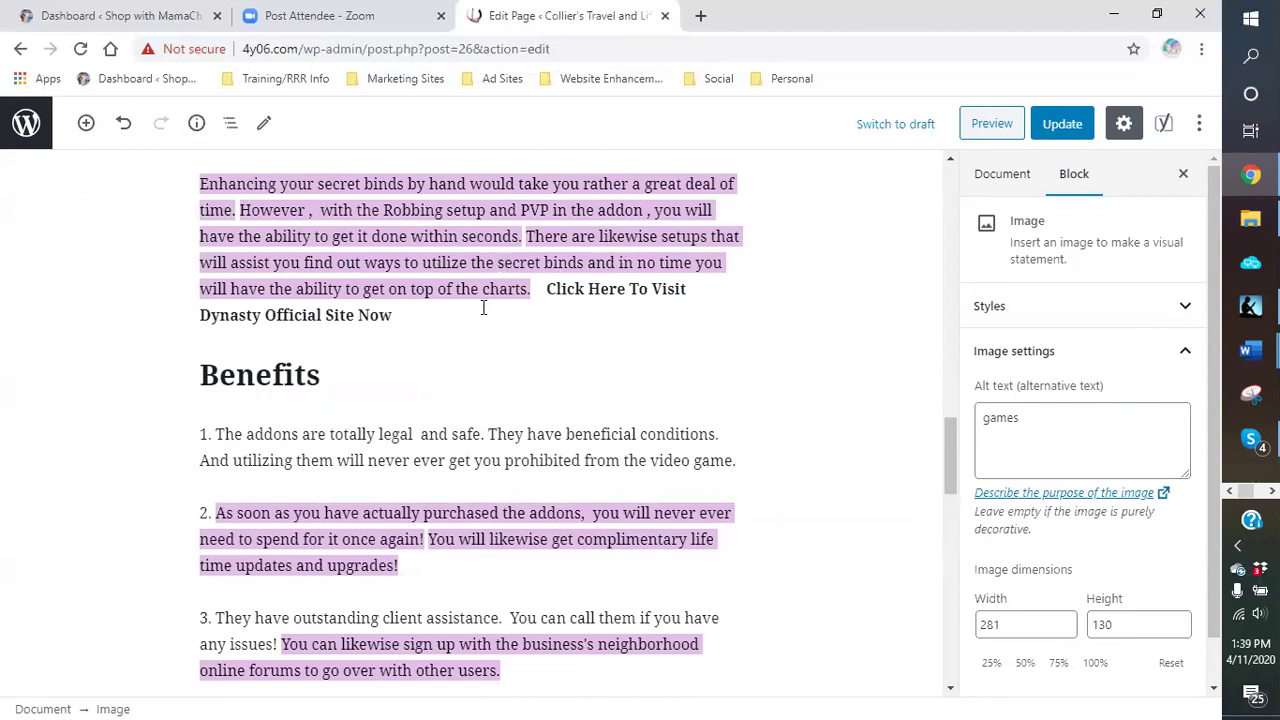
{"action": "scroll", "coordinate": [478, 316], "scroll_direction": "down", "scroll_amount": 2}
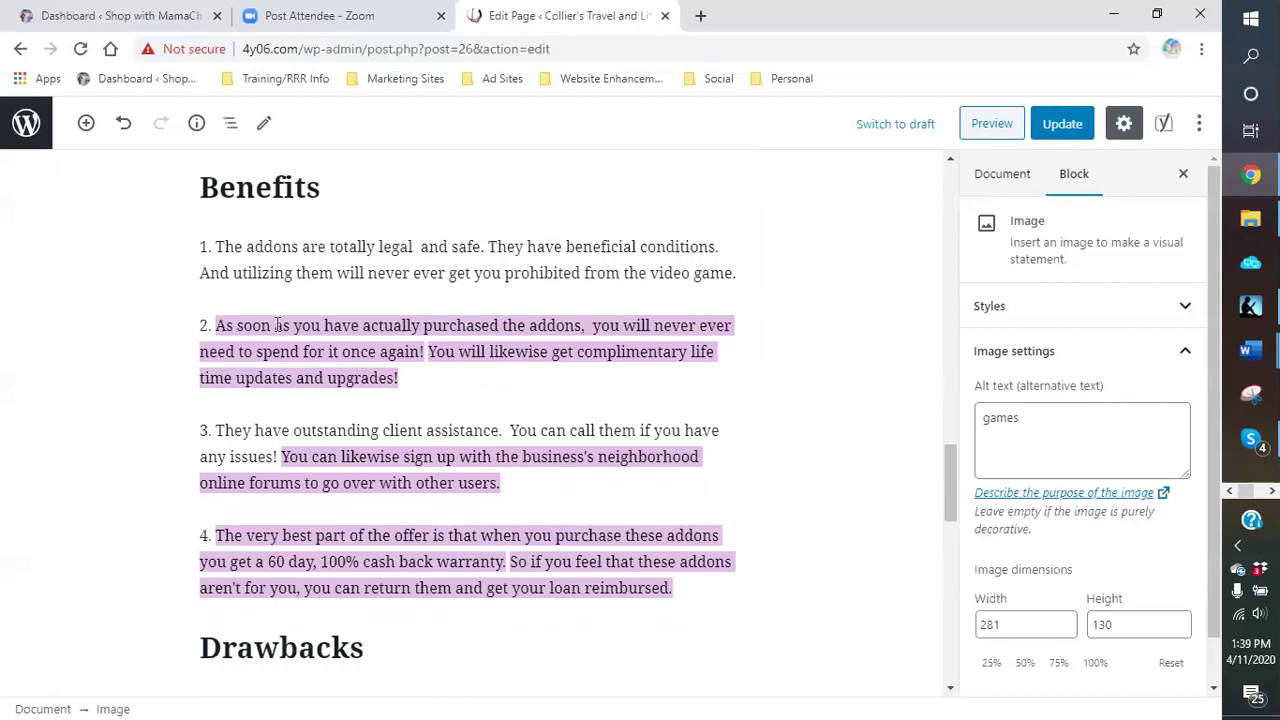
{"action": "scroll", "coordinate": [358, 358], "scroll_direction": "down", "scroll_amount": 1}
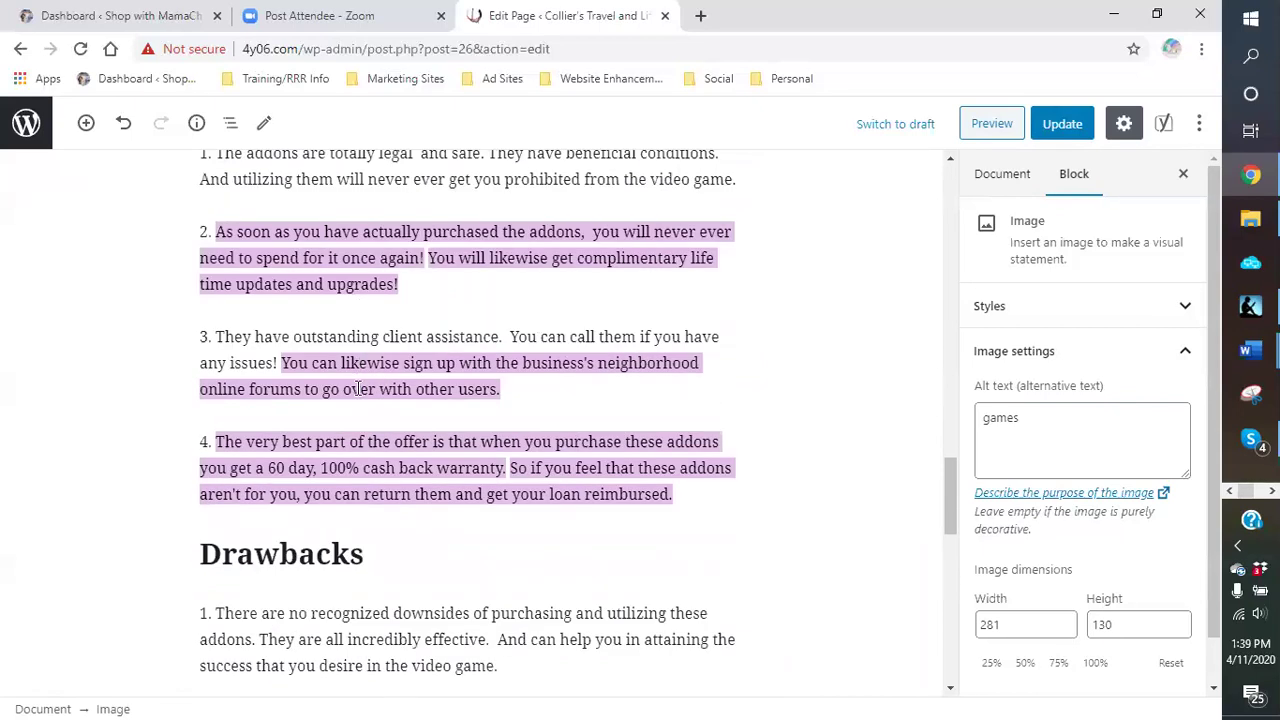
{"action": "scroll", "coordinate": [356, 380], "scroll_direction": "down", "scroll_amount": 1}
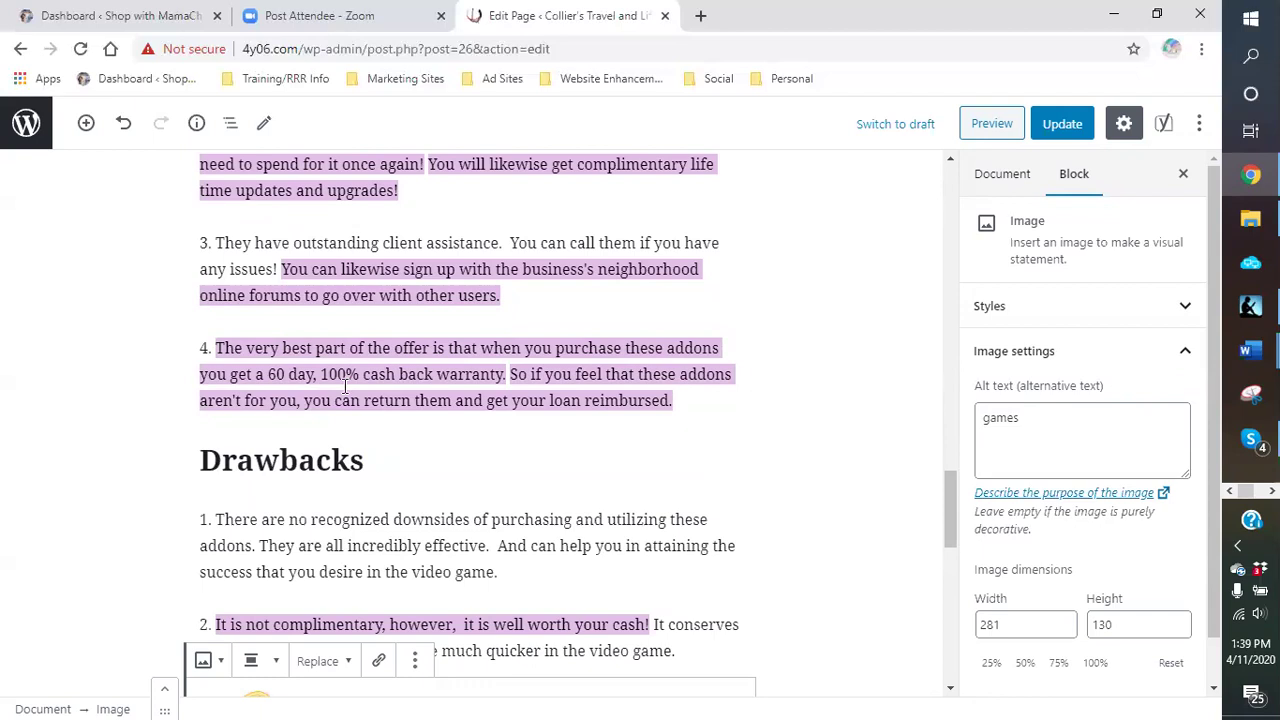
{"action": "scroll", "coordinate": [428, 390], "scroll_direction": "up", "scroll_amount": 1}
{"action": "scroll", "coordinate": [428, 390], "scroll_direction": "up", "scroll_amount": 3}
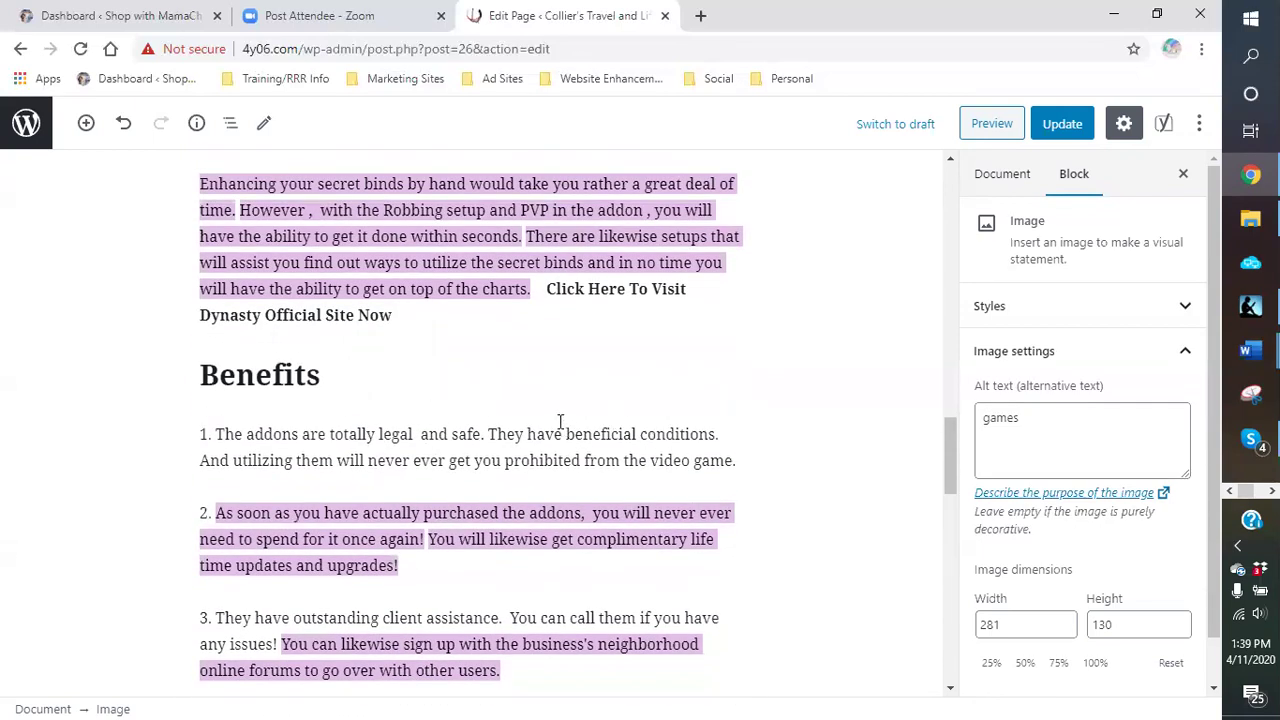
{"action": "scroll", "coordinate": [560, 421], "scroll_direction": "up", "scroll_amount": 5}
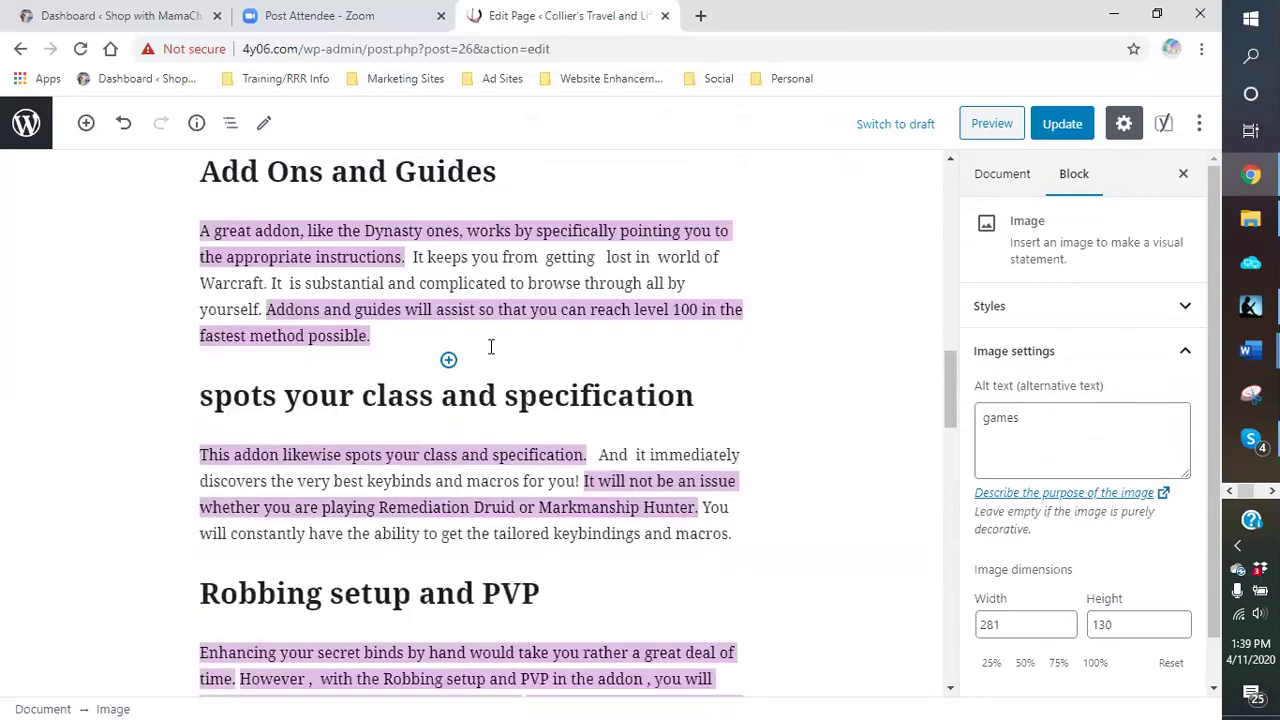
{"action": "scroll", "coordinate": [464, 295], "scroll_direction": "up", "scroll_amount": 3}
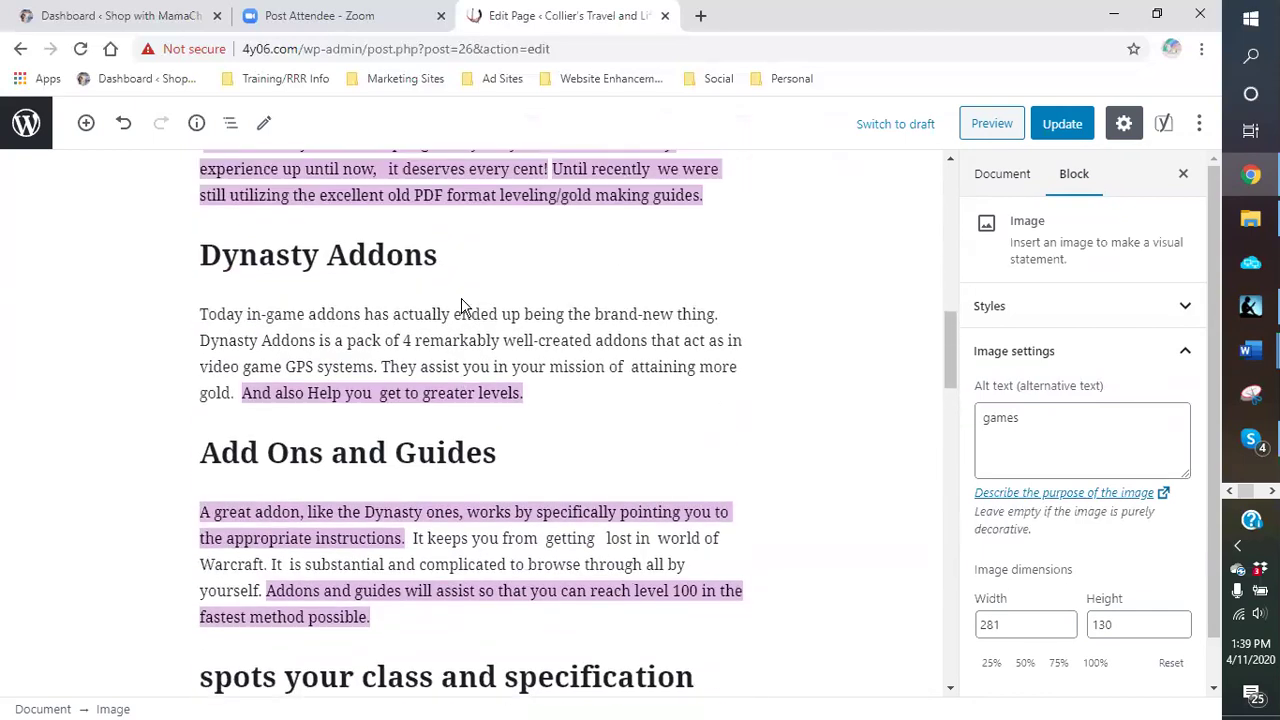
{"action": "scroll", "coordinate": [463, 300], "scroll_direction": "up", "scroll_amount": 2}
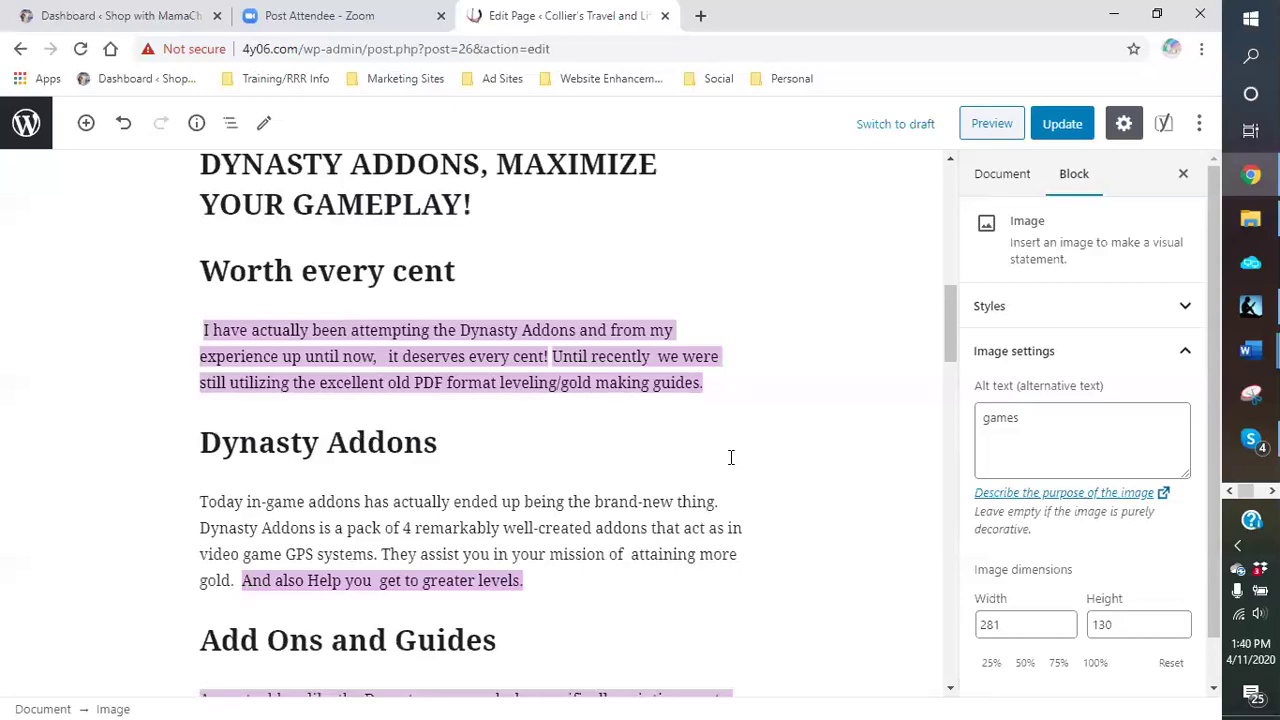
{"action": "scroll", "coordinate": [725, 460], "scroll_direction": "down", "scroll_amount": 6}
{"action": "scroll", "coordinate": [711, 466], "scroll_direction": "down", "scroll_amount": 12}
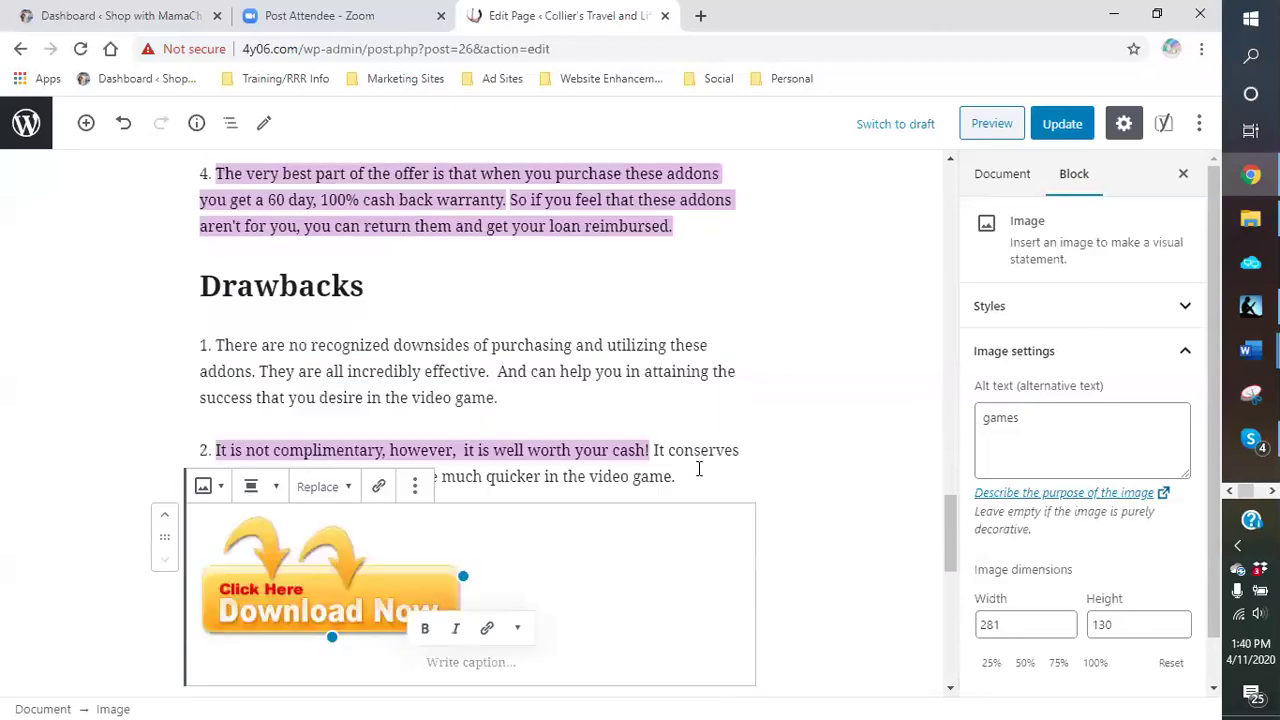
{"action": "scroll", "coordinate": [632, 474], "scroll_direction": "down", "scroll_amount": 1}
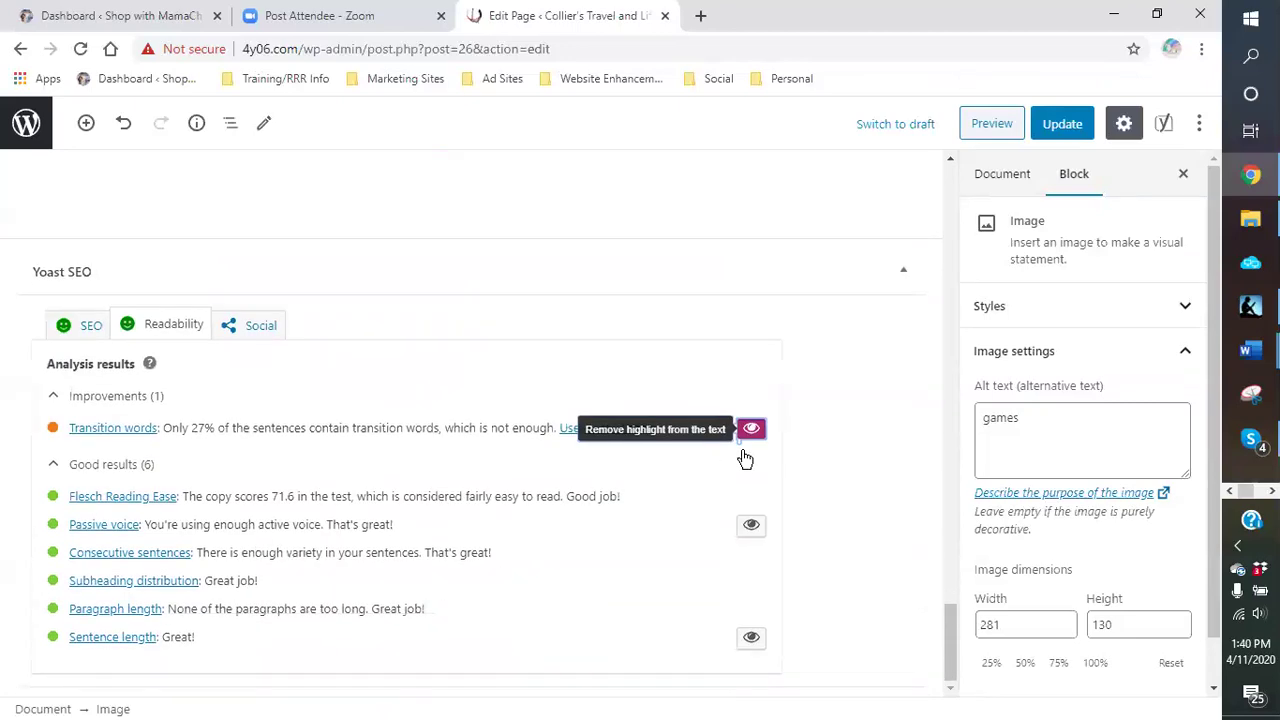
Step: Switch off the Transition words highlight and confirm the page text is no longer highlighted
{"action": "left_click", "coordinate": [748, 432]}
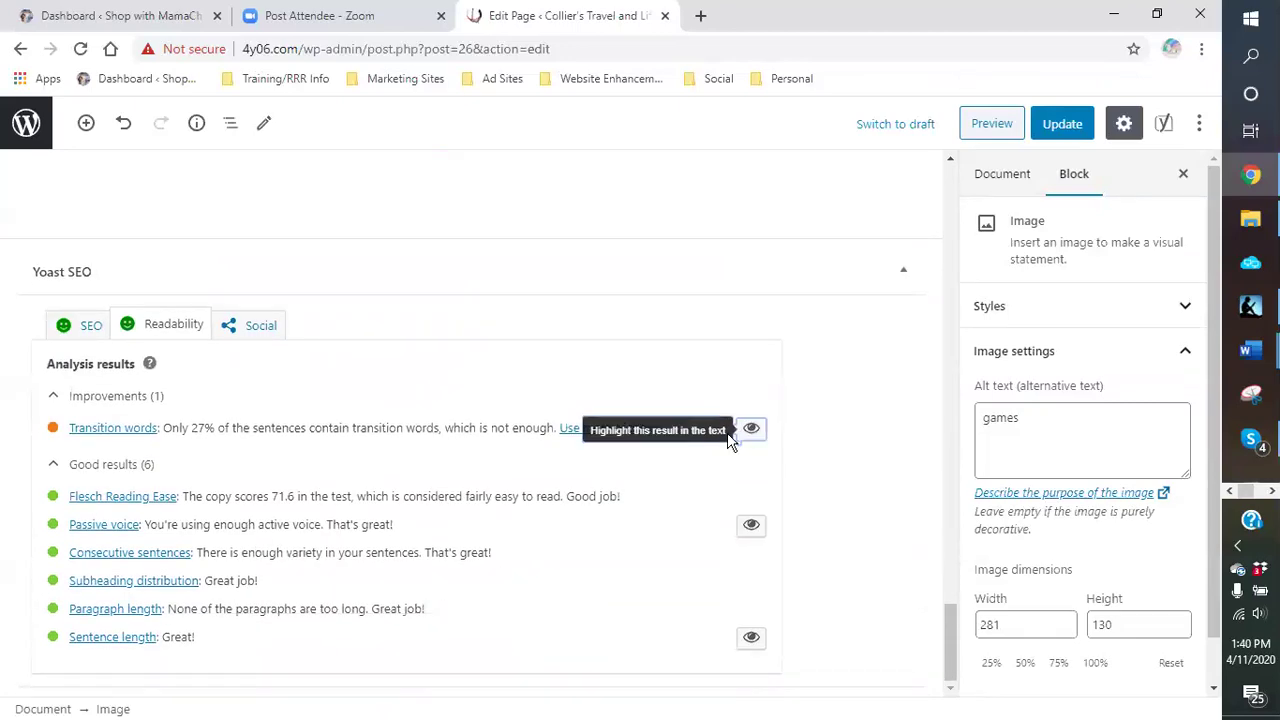
{"action": "scroll", "coordinate": [603, 373], "scroll_direction": "up", "scroll_amount": 9}
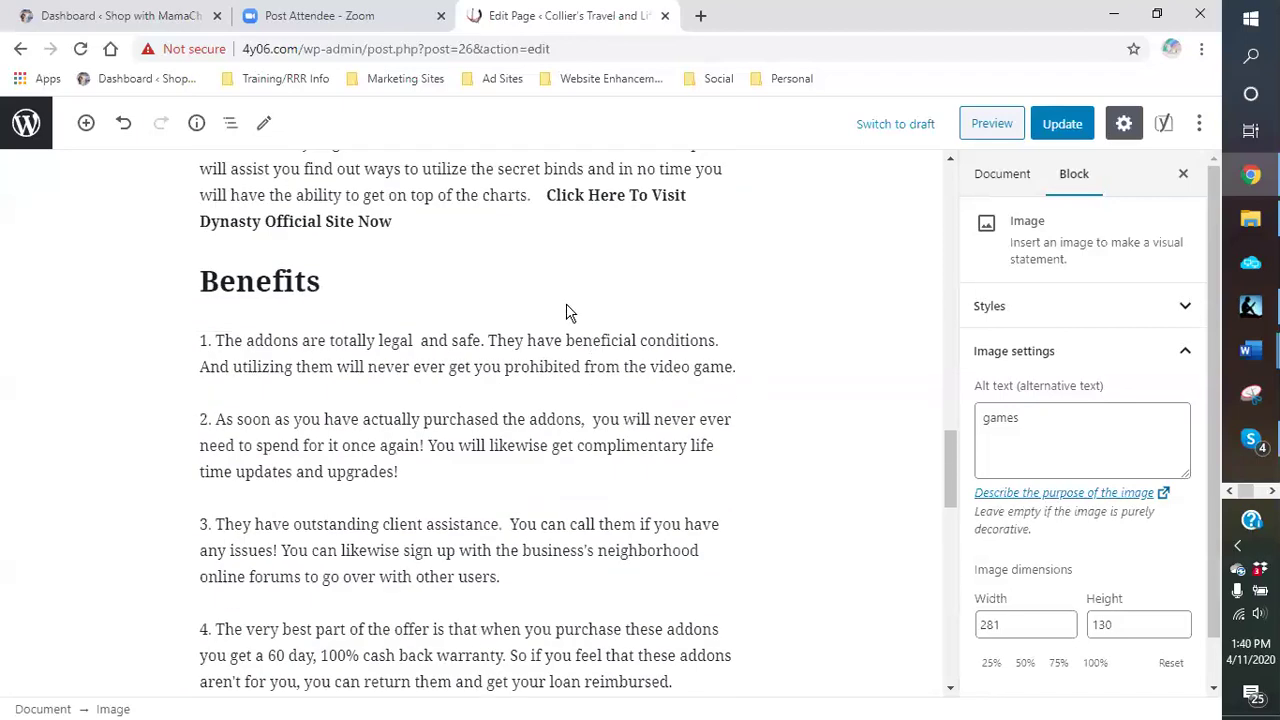
{"action": "scroll", "coordinate": [566, 306], "scroll_direction": "up", "scroll_amount": 4}
{"action": "scroll", "coordinate": [504, 380], "scroll_direction": "down", "scroll_amount": 10}
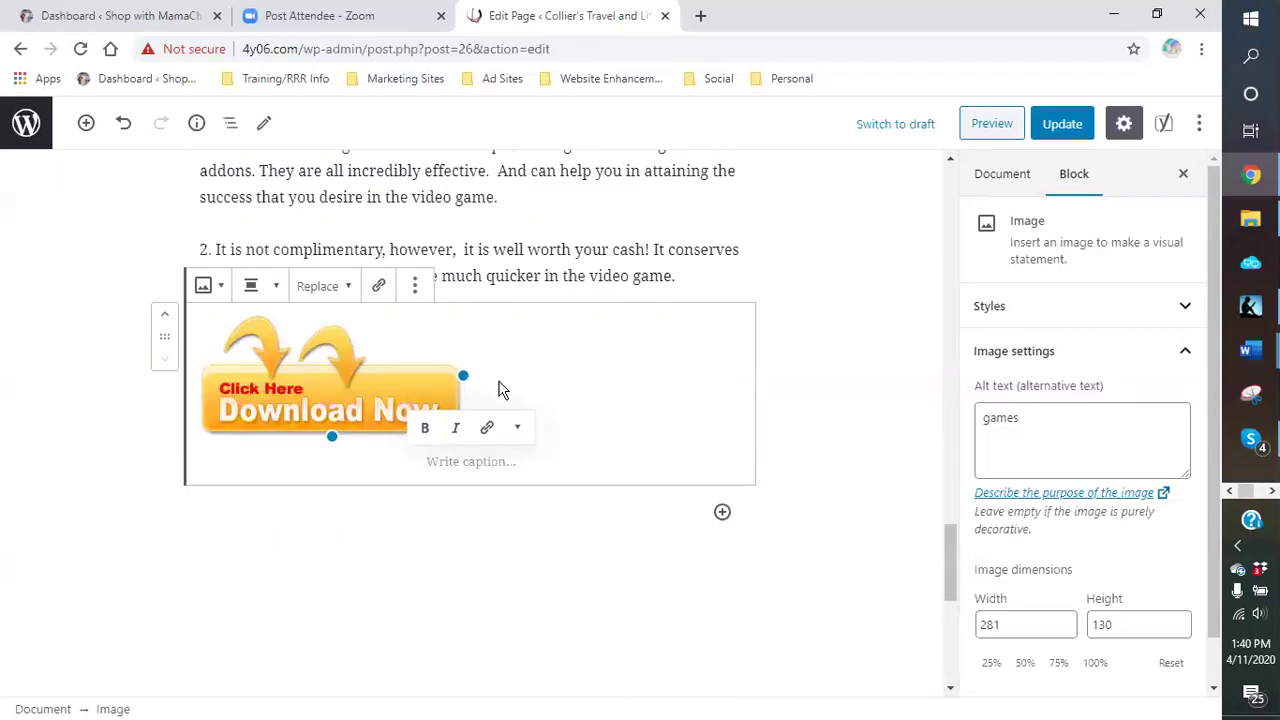
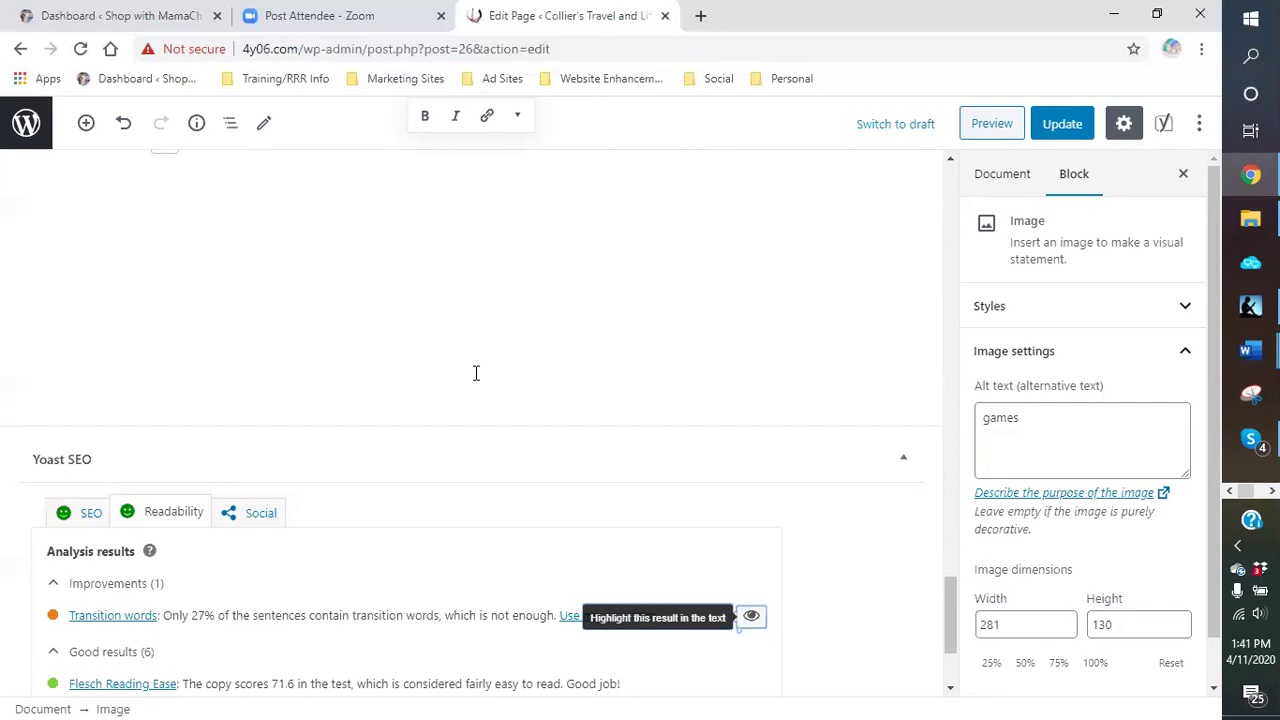
Step: Update the GAMES page, then exit the editor back to the 141-item Pages list
{"action": "left_click", "coordinate": [1064, 126]}
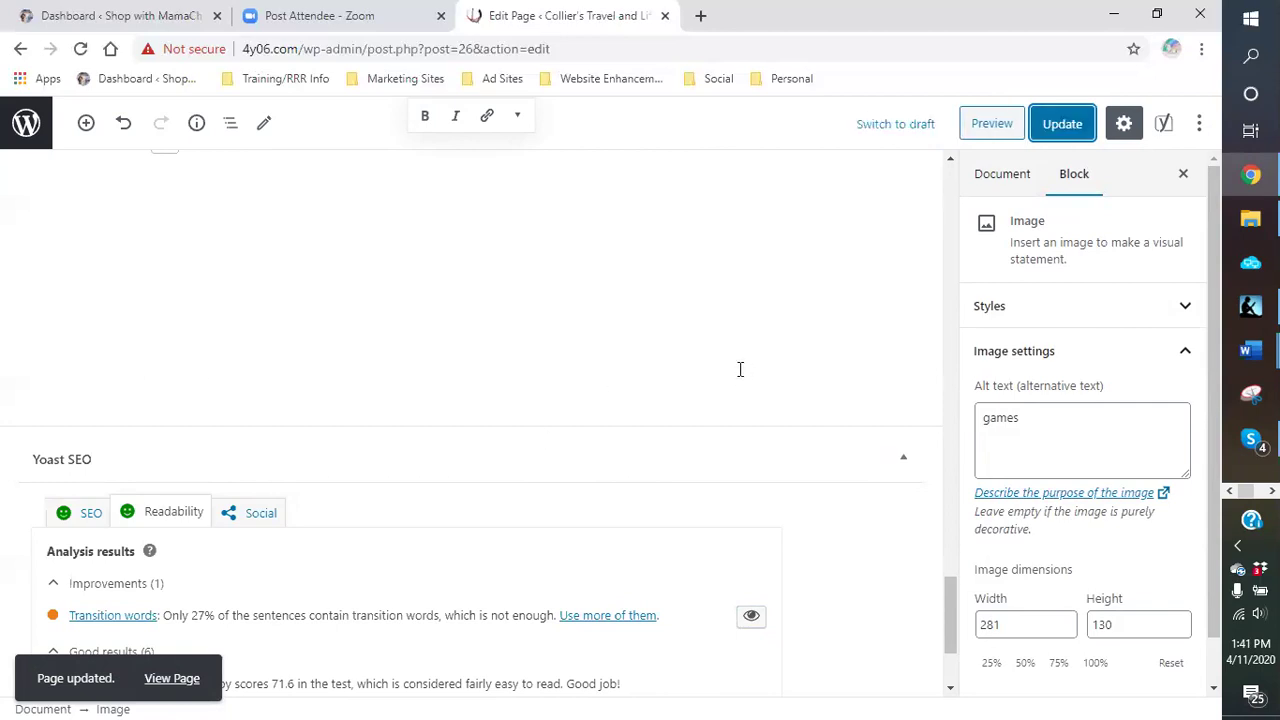
{"action": "scroll", "coordinate": [587, 350], "scroll_direction": "up", "scroll_amount": 20}
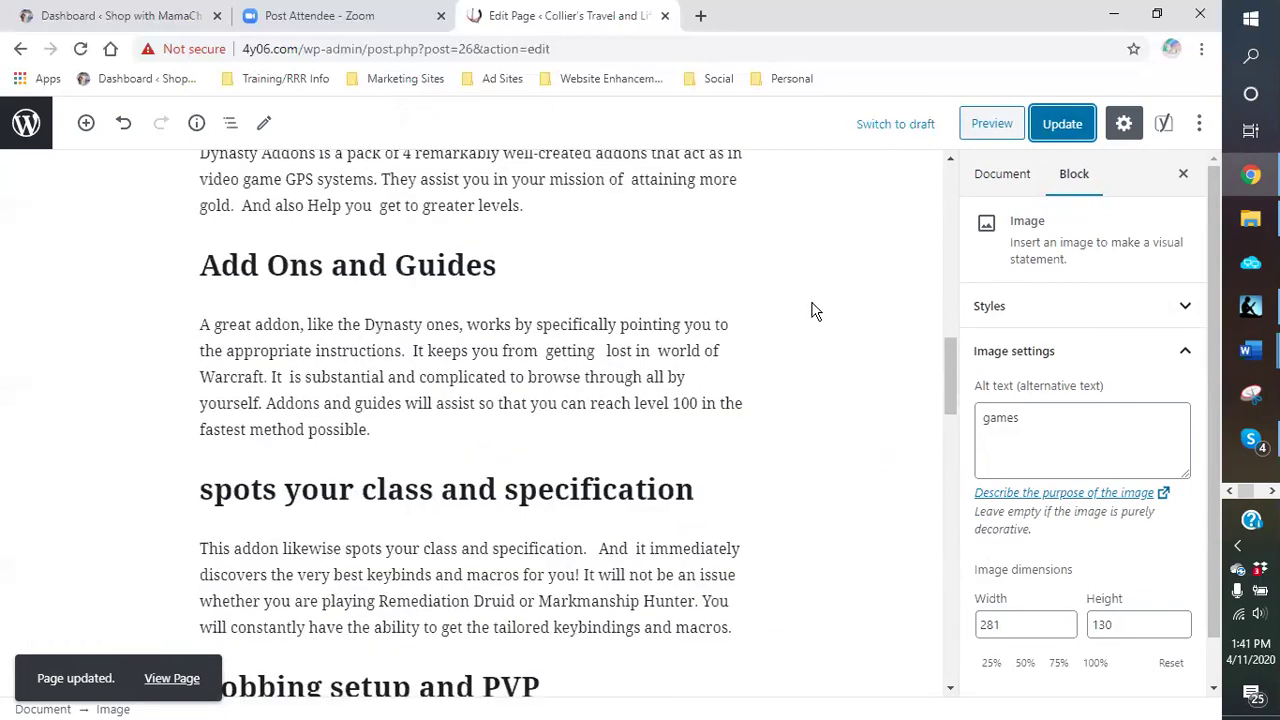
{"action": "scroll", "coordinate": [810, 312], "scroll_direction": "up", "scroll_amount": 3}
{"action": "scroll", "coordinate": [810, 312], "scroll_direction": "up", "scroll_amount": 10}
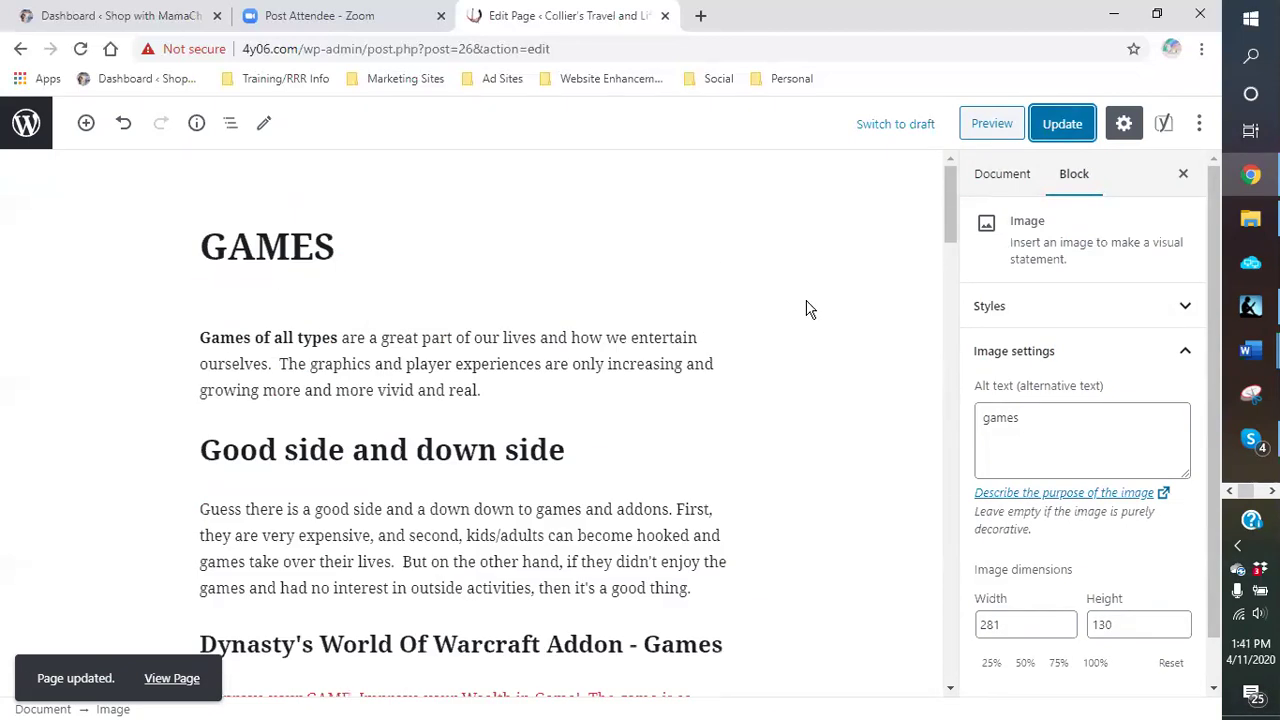
{"action": "left_click", "coordinate": [667, 257]}
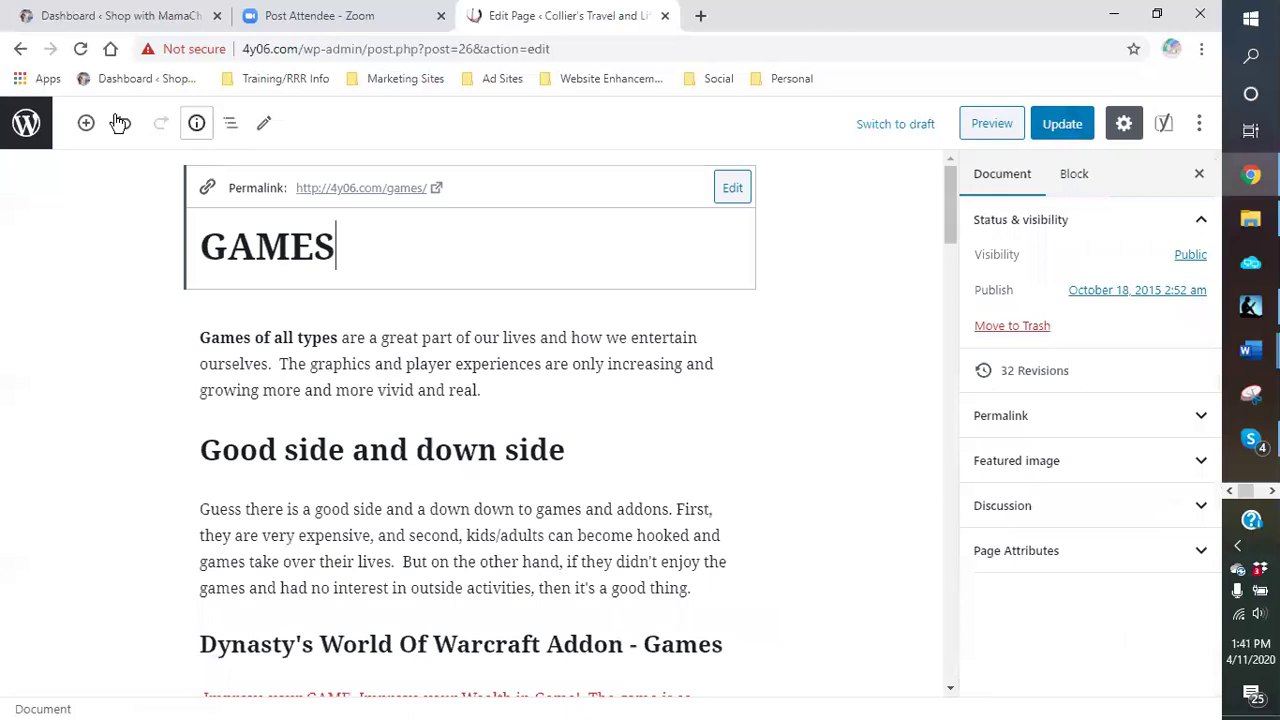
{"action": "left_click", "coordinate": [22, 123]}
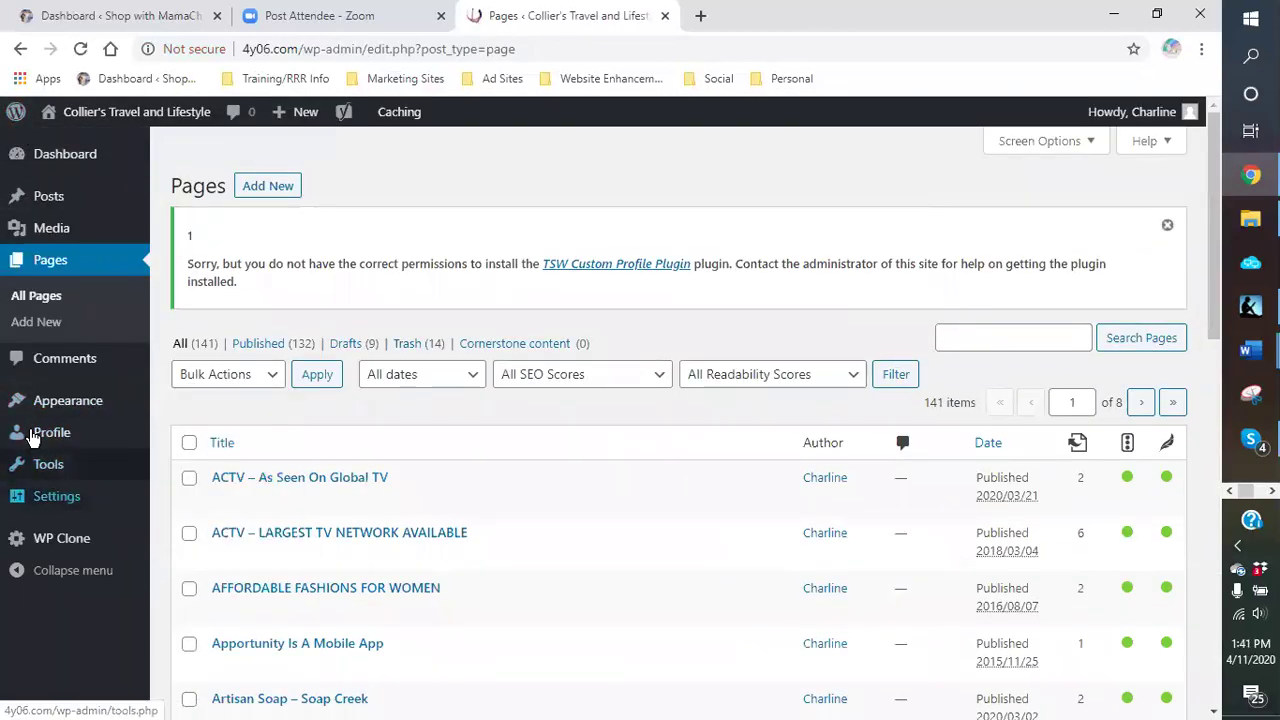
Step: On the live site, browse BEAUTY & COSMETICS, then ARTS & ENTERTAINMENT, and edit that page
{"action": "mouse_move", "coordinate": [88, 122]}
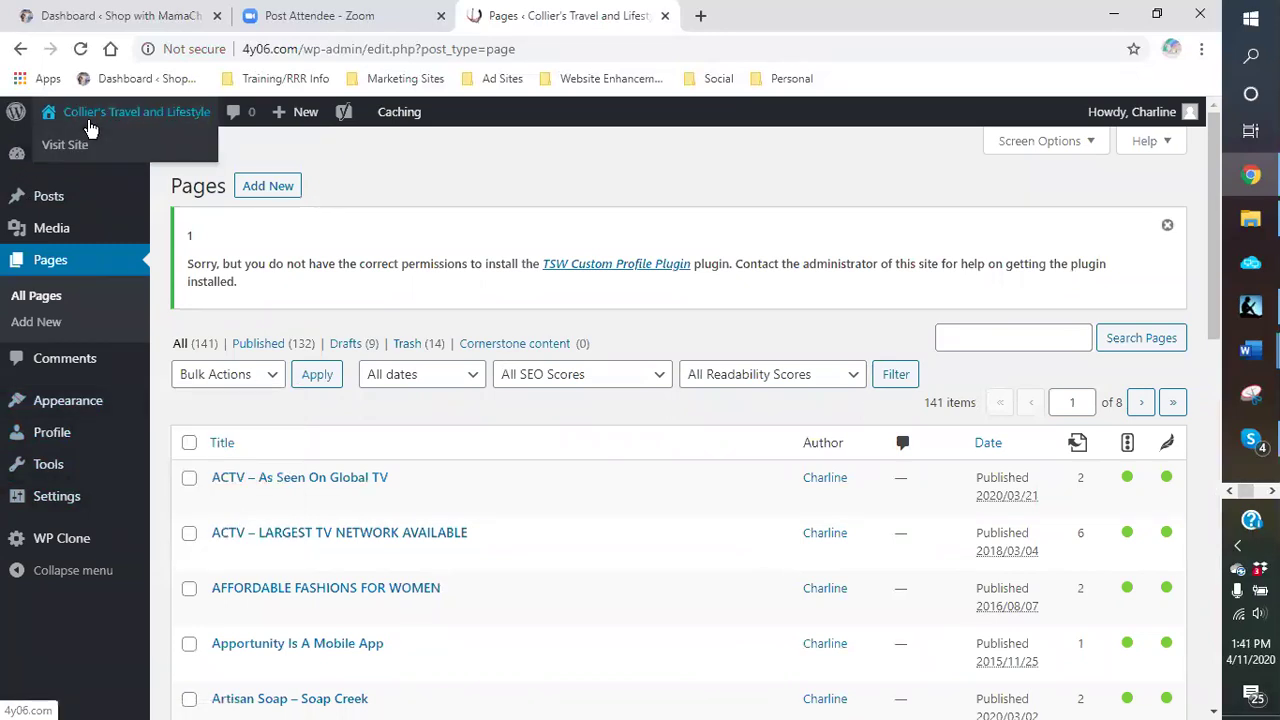
{"action": "left_click", "coordinate": [95, 150]}
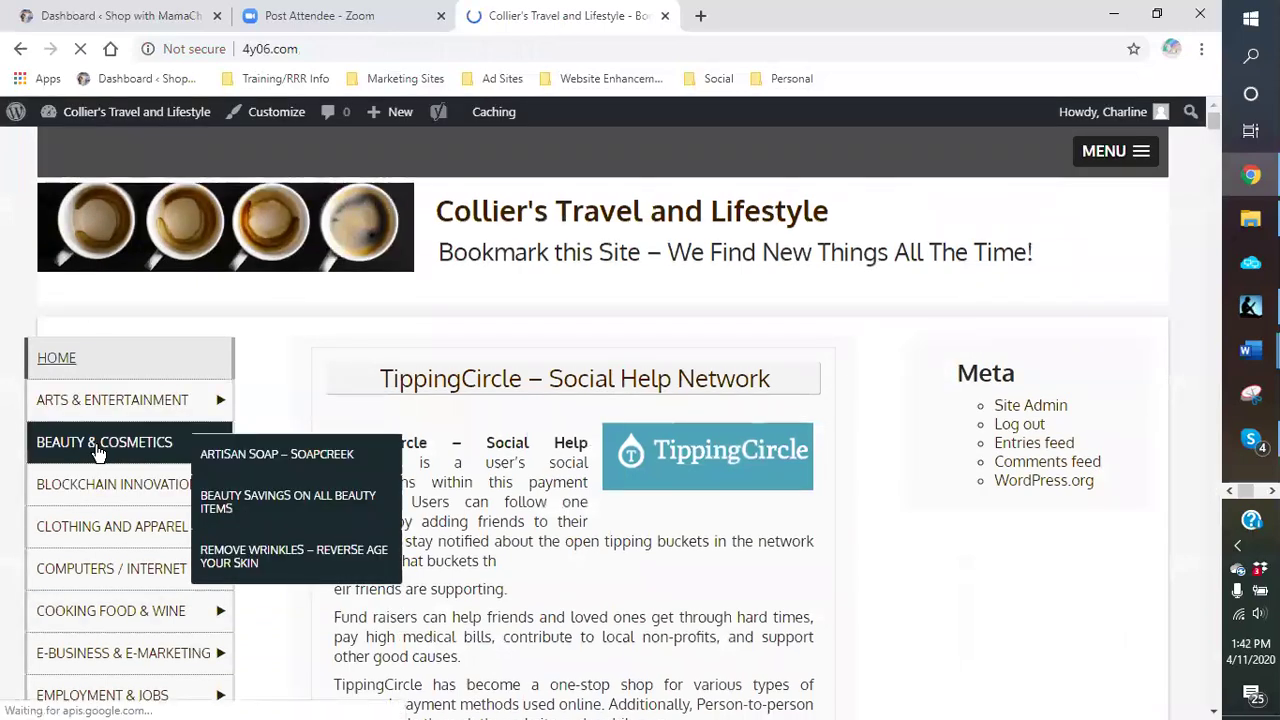
{"action": "left_click", "coordinate": [98, 452]}
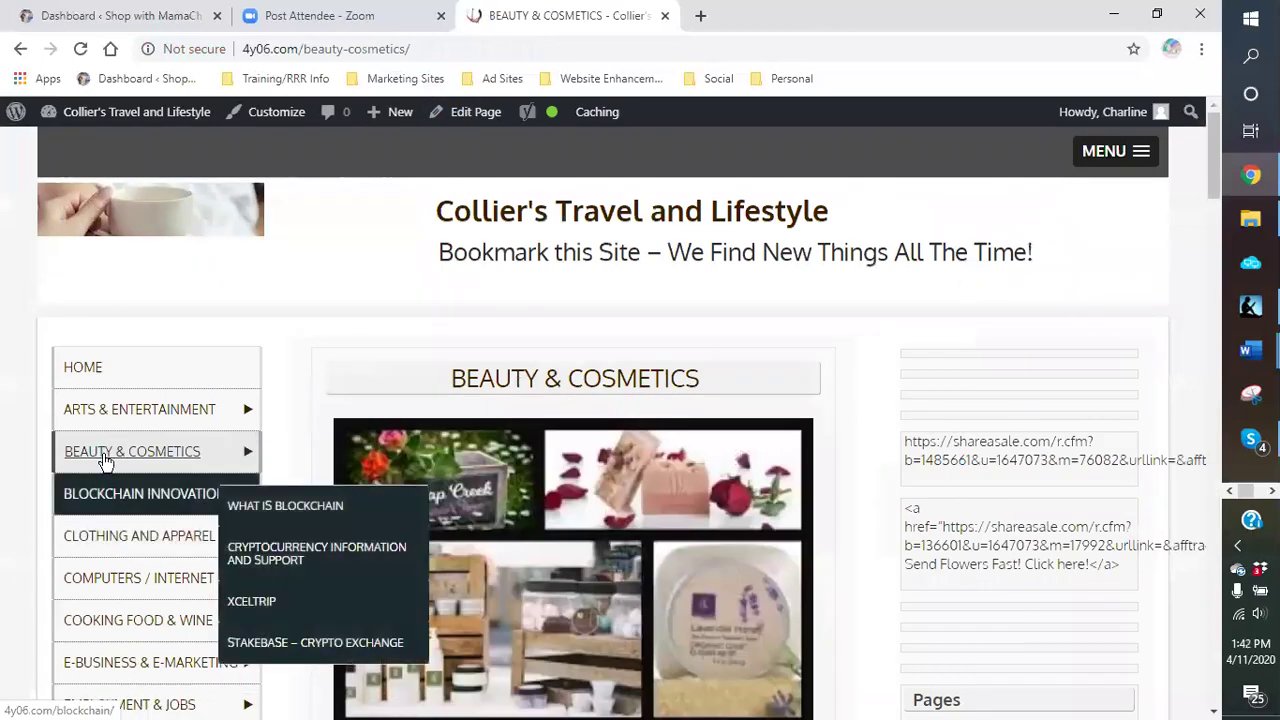
{"action": "left_click", "coordinate": [98, 414]}
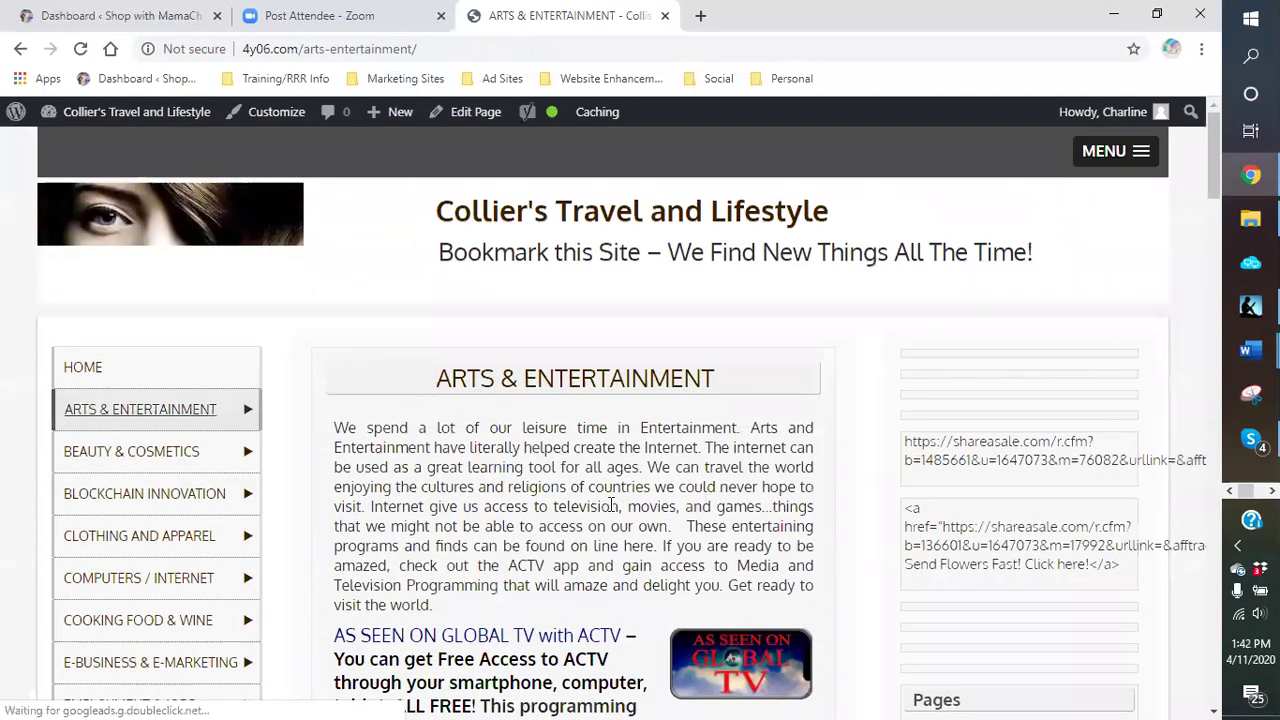
{"action": "left_click", "coordinate": [475, 120]}
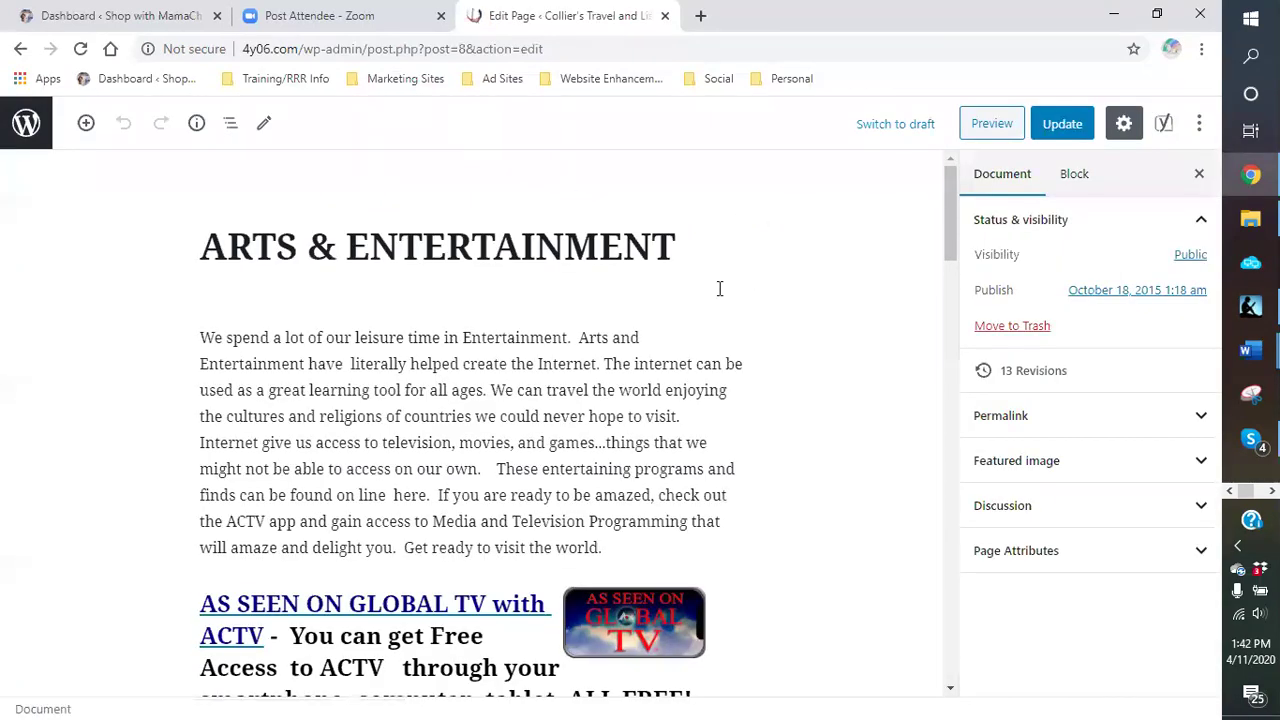
Step: Check the ARTS & ENTERTAINMENT title, opening paragraph and AS SEEN ON GLOBAL TV heading, then exit to Pages
{"action": "scroll", "coordinate": [717, 266], "scroll_direction": "down", "scroll_amount": 2}
{"action": "scroll", "coordinate": [771, 260], "scroll_direction": "up", "scroll_amount": 2}
{"action": "left_click", "coordinate": [553, 281]}
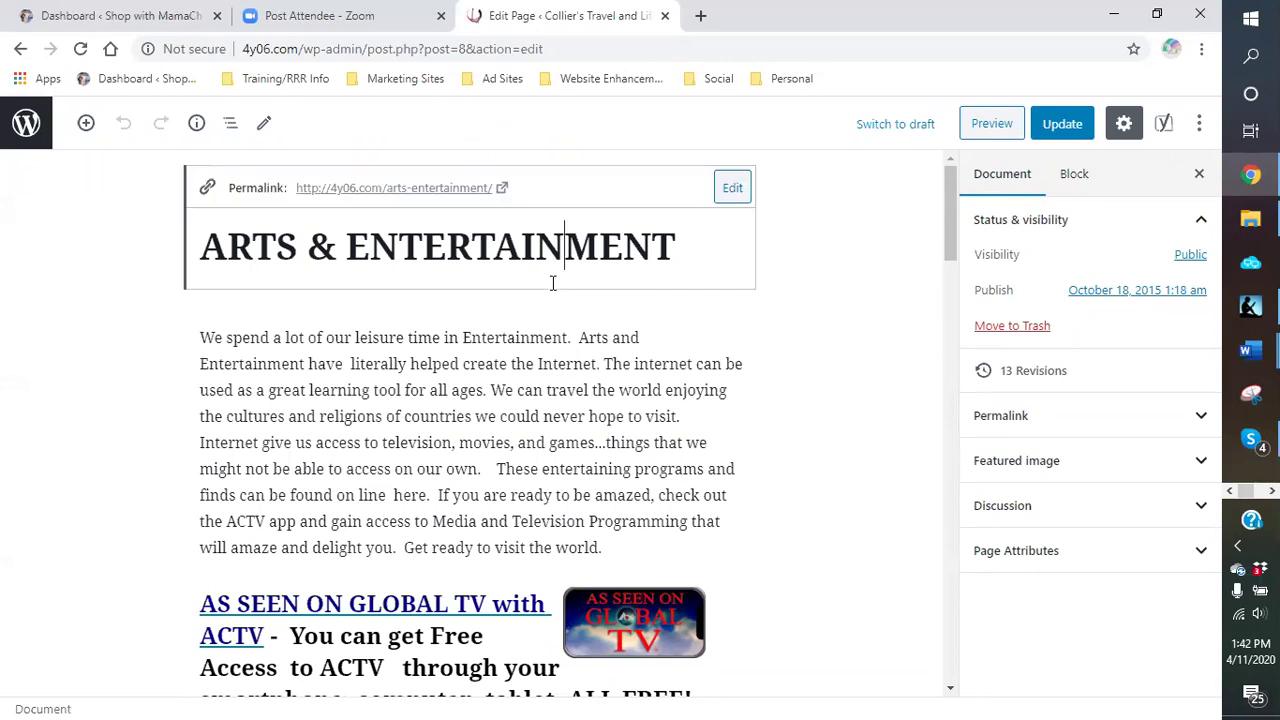
{"action": "left_click", "coordinate": [464, 364]}
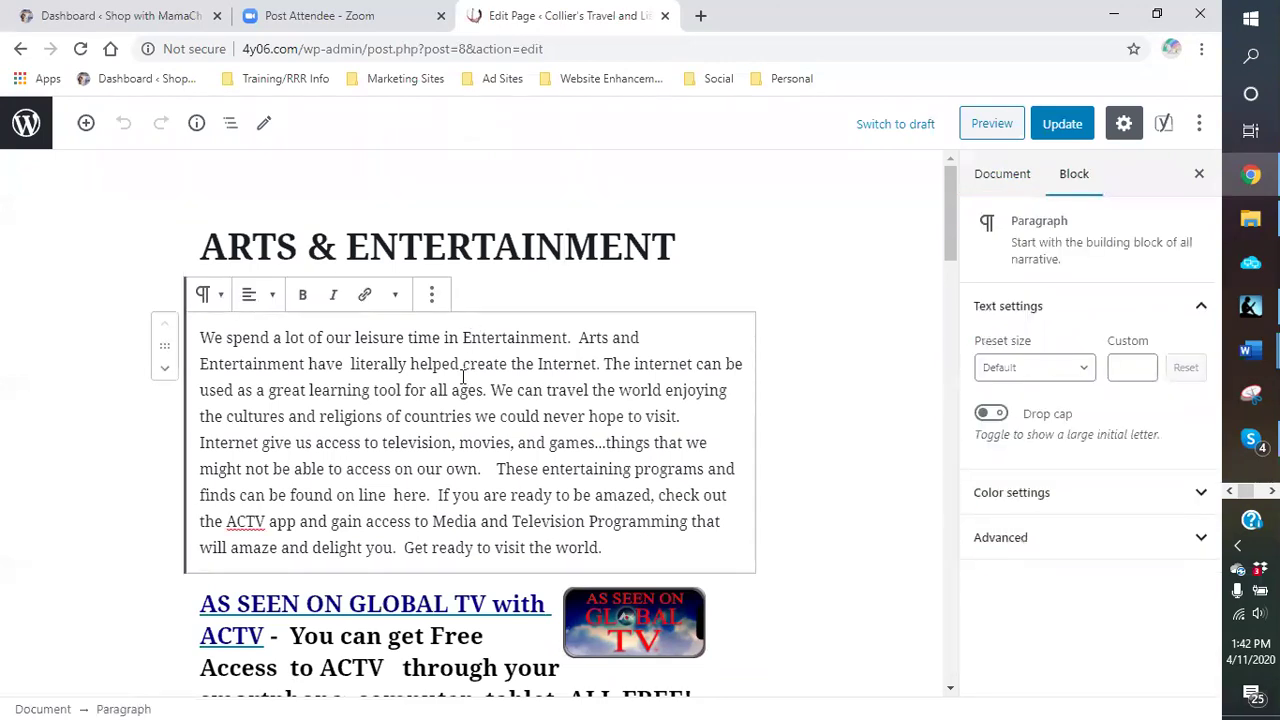
{"action": "scroll", "coordinate": [458, 372], "scroll_direction": "down", "scroll_amount": 2}
{"action": "triple_click", "coordinate": [405, 478]}
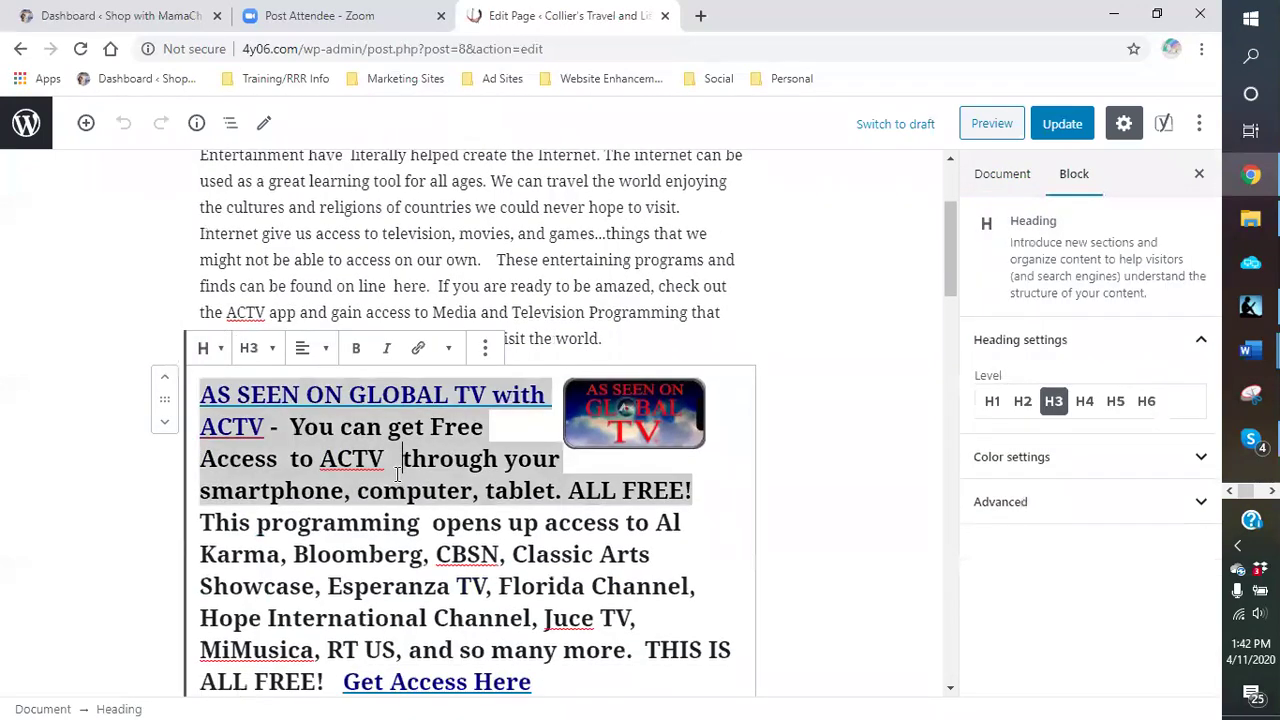
{"action": "scroll", "coordinate": [378, 440], "scroll_direction": "up", "scroll_amount": 2}
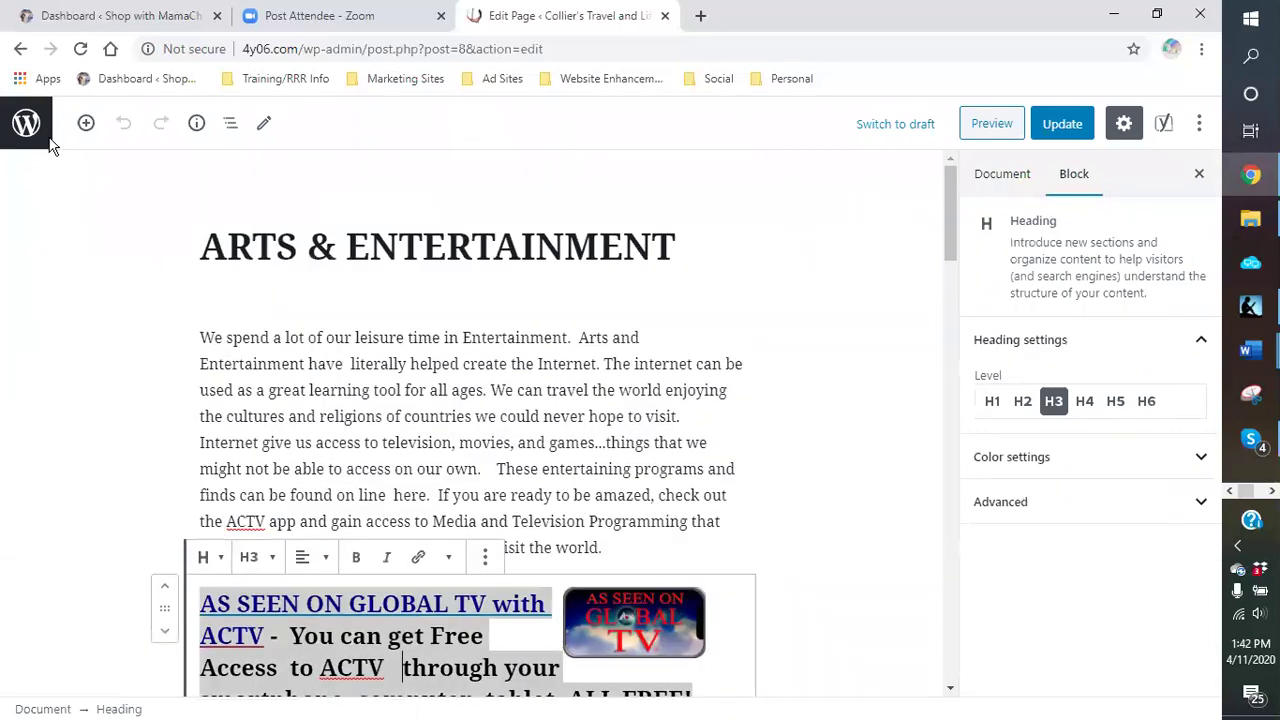
{"action": "left_click", "coordinate": [14, 131]}
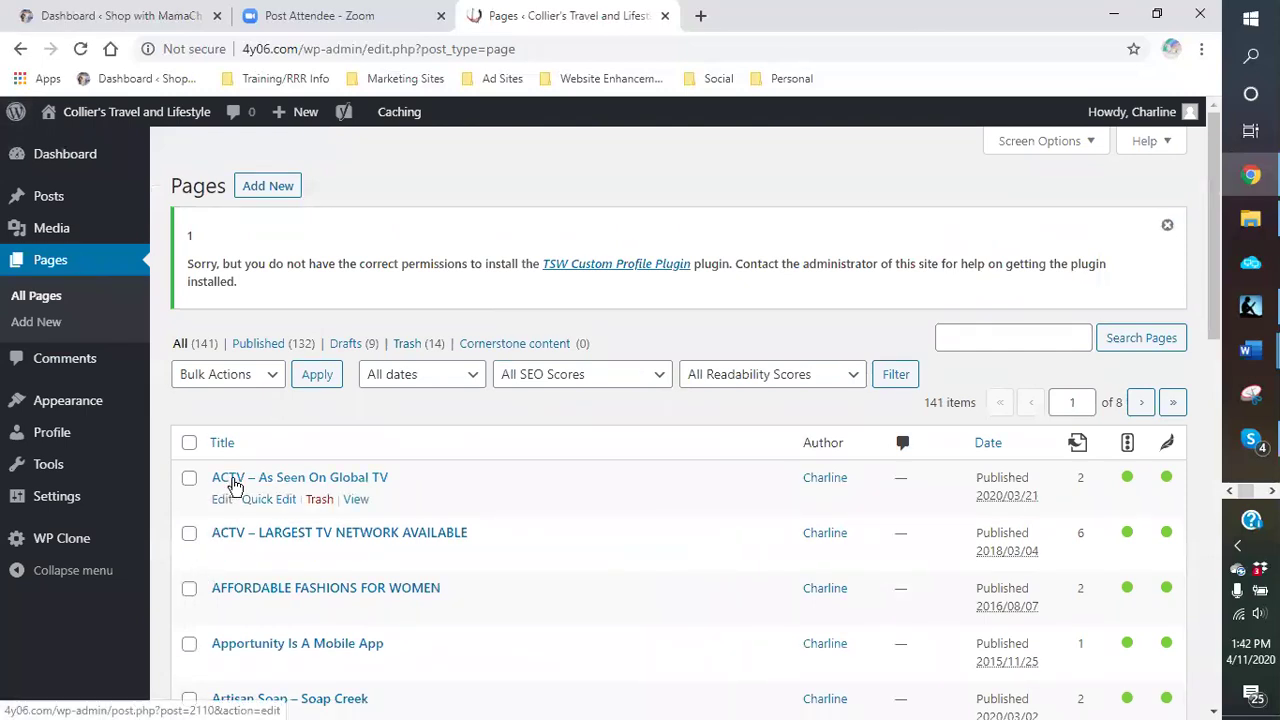
Step: Open the ACTV – As Seen On Global TV page and scroll through its Free TV preview
{"action": "left_click", "coordinate": [235, 482]}
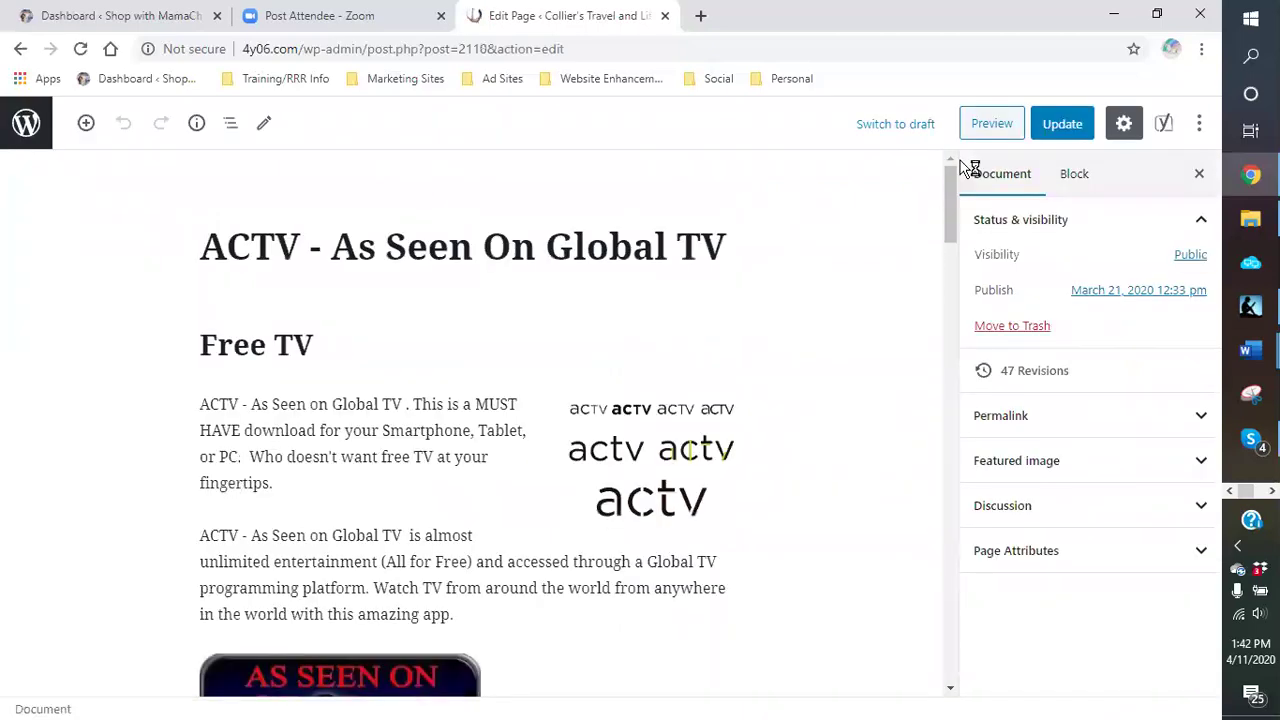
{"action": "left_click", "coordinate": [988, 125]}
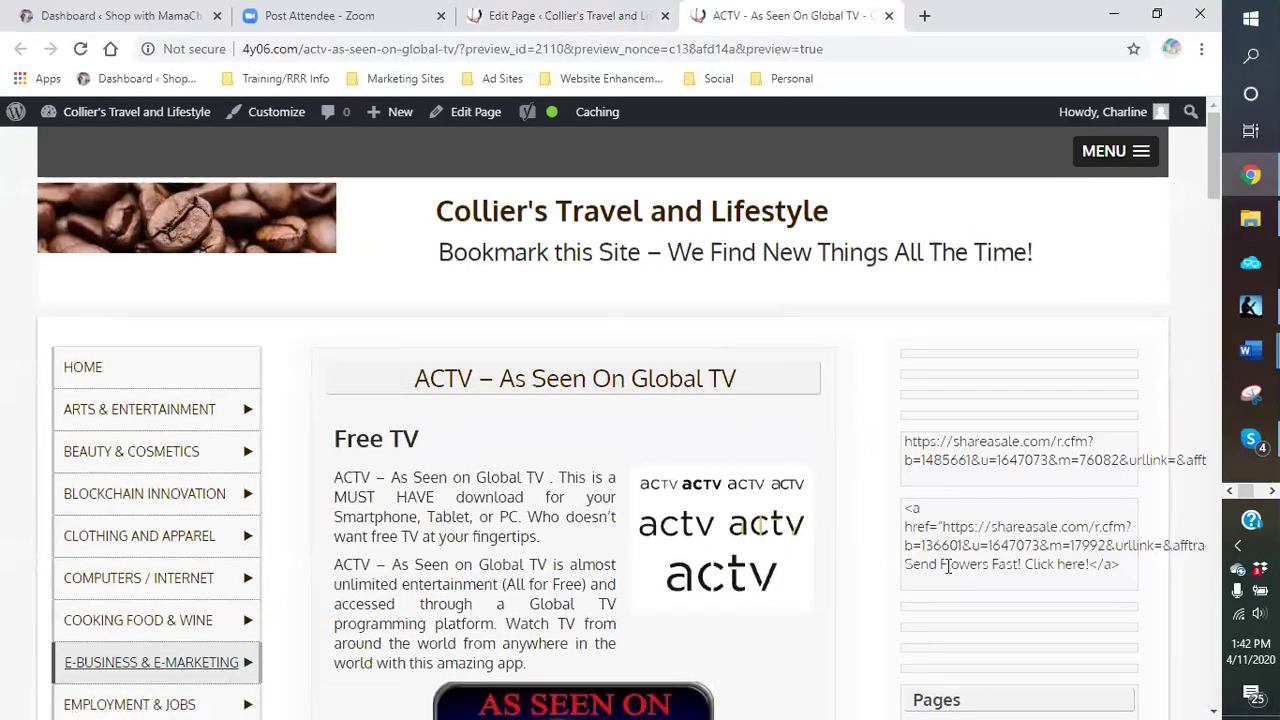
{"action": "scroll", "coordinate": [940, 520], "scroll_direction": "down", "scroll_amount": 3}
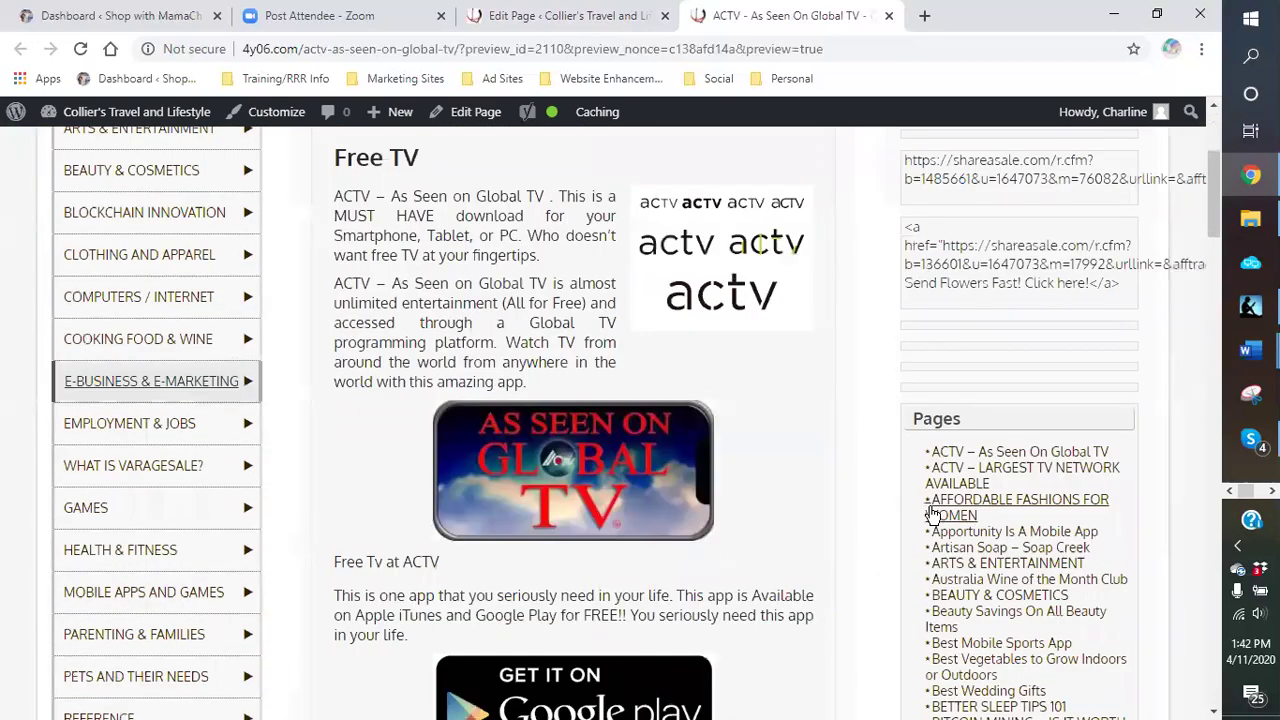
{"action": "scroll", "coordinate": [930, 513], "scroll_direction": "down", "scroll_amount": 9}
{"action": "scroll", "coordinate": [930, 513], "scroll_direction": "down", "scroll_amount": 6}
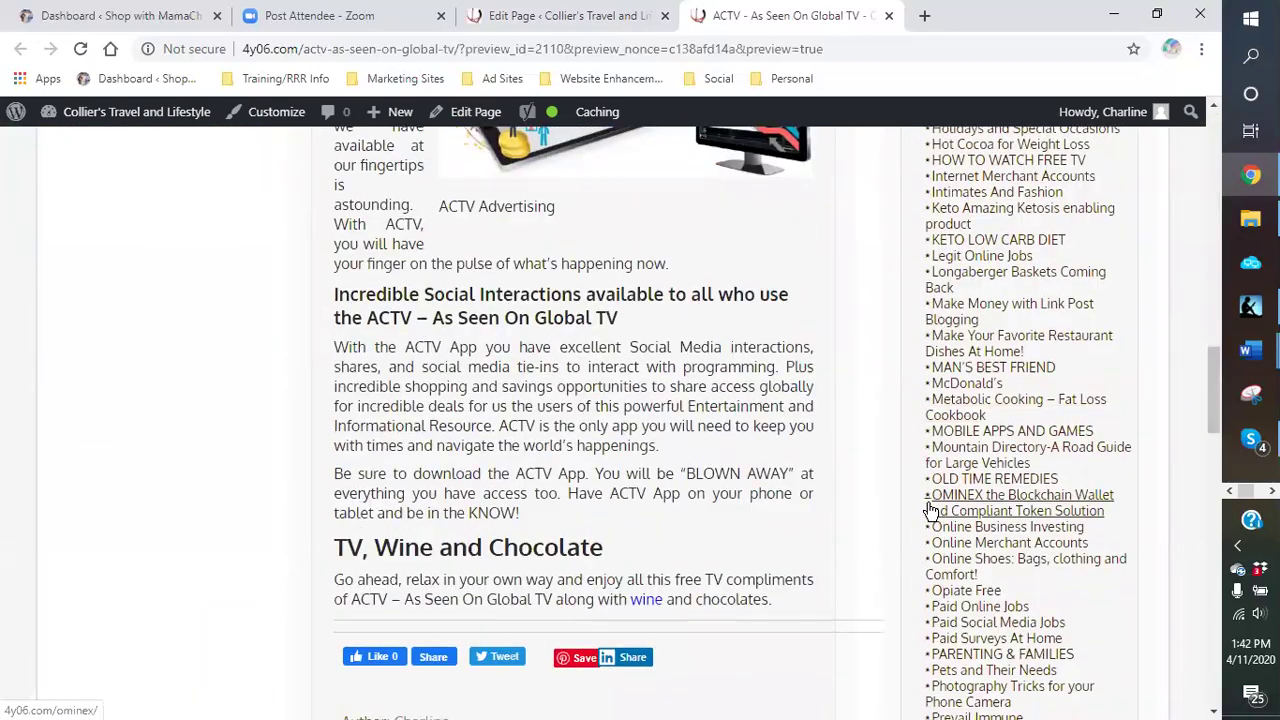
{"action": "scroll", "coordinate": [930, 513], "scroll_direction": "down", "scroll_amount": 3}
{"action": "scroll", "coordinate": [930, 513], "scroll_direction": "down", "scroll_amount": 4}
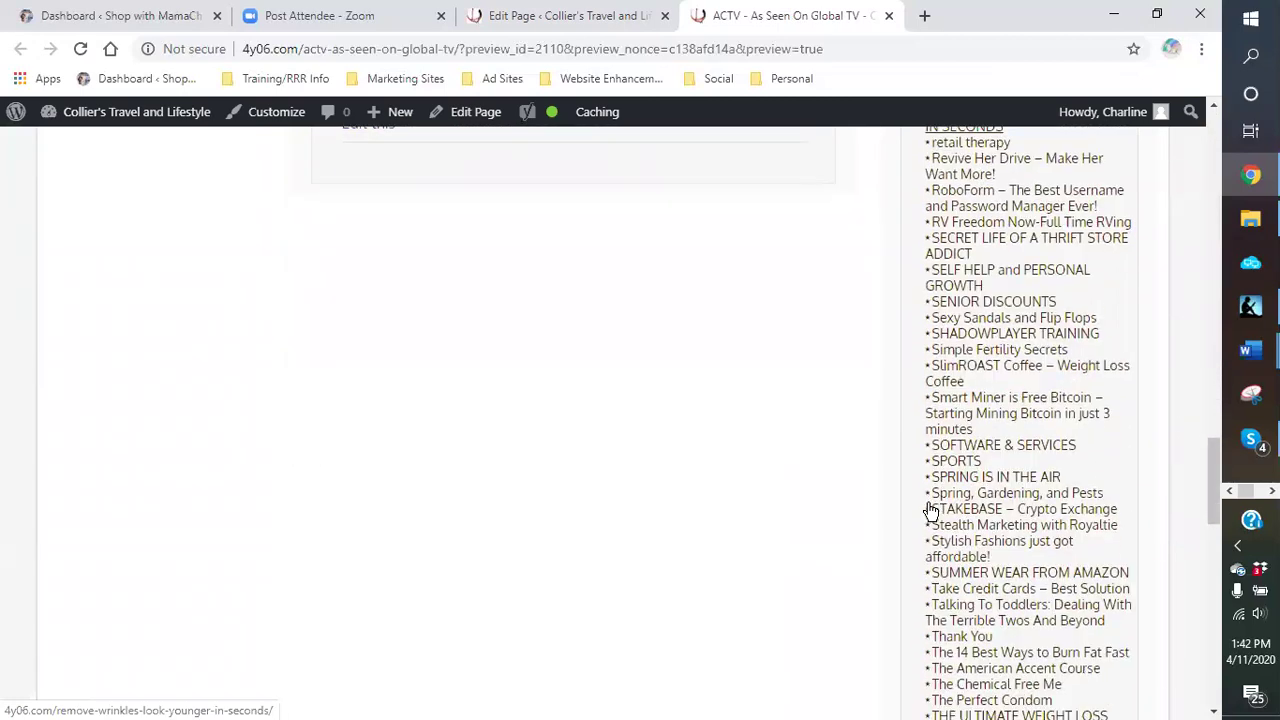
{"action": "scroll", "coordinate": [930, 510], "scroll_direction": "down", "scroll_amount": 6}
{"action": "scroll", "coordinate": [930, 510], "scroll_direction": "up", "scroll_amount": 1}
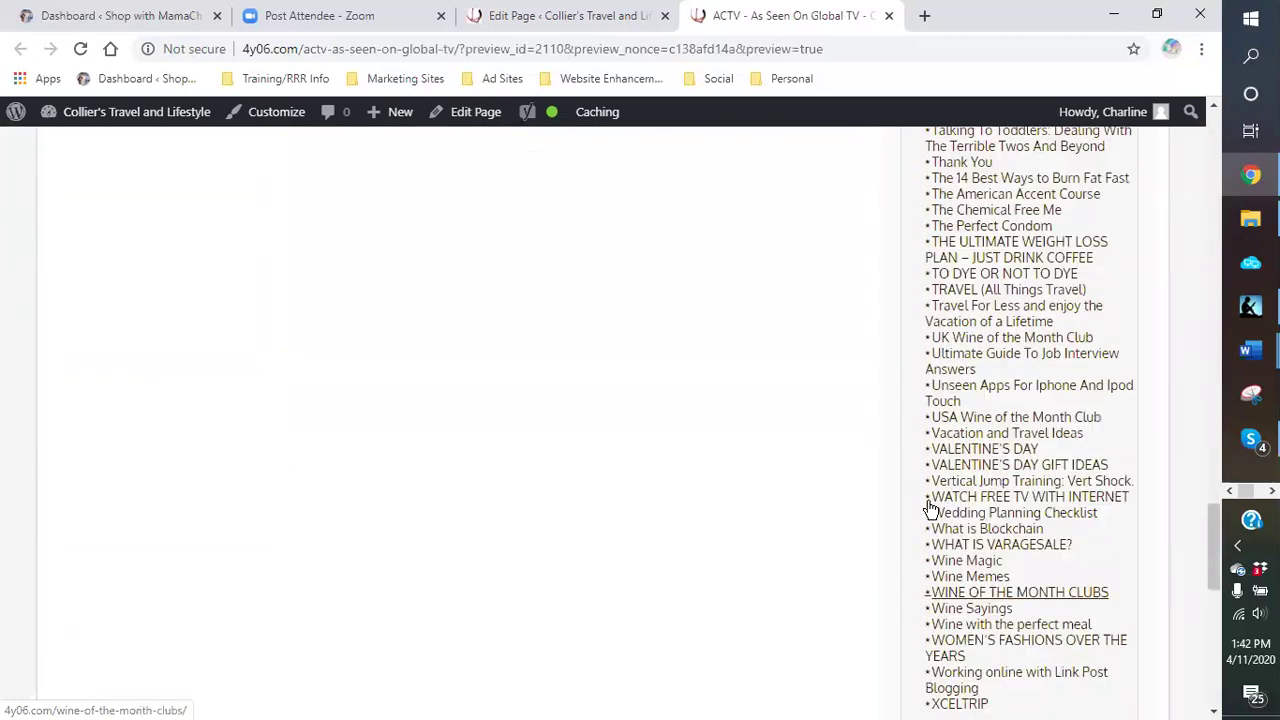
{"action": "scroll", "coordinate": [930, 509], "scroll_direction": "down", "scroll_amount": 4}
{"action": "scroll", "coordinate": [966, 486], "scroll_direction": "up", "scroll_amount": 9}
{"action": "scroll", "coordinate": [966, 486], "scroll_direction": "up", "scroll_amount": 12}
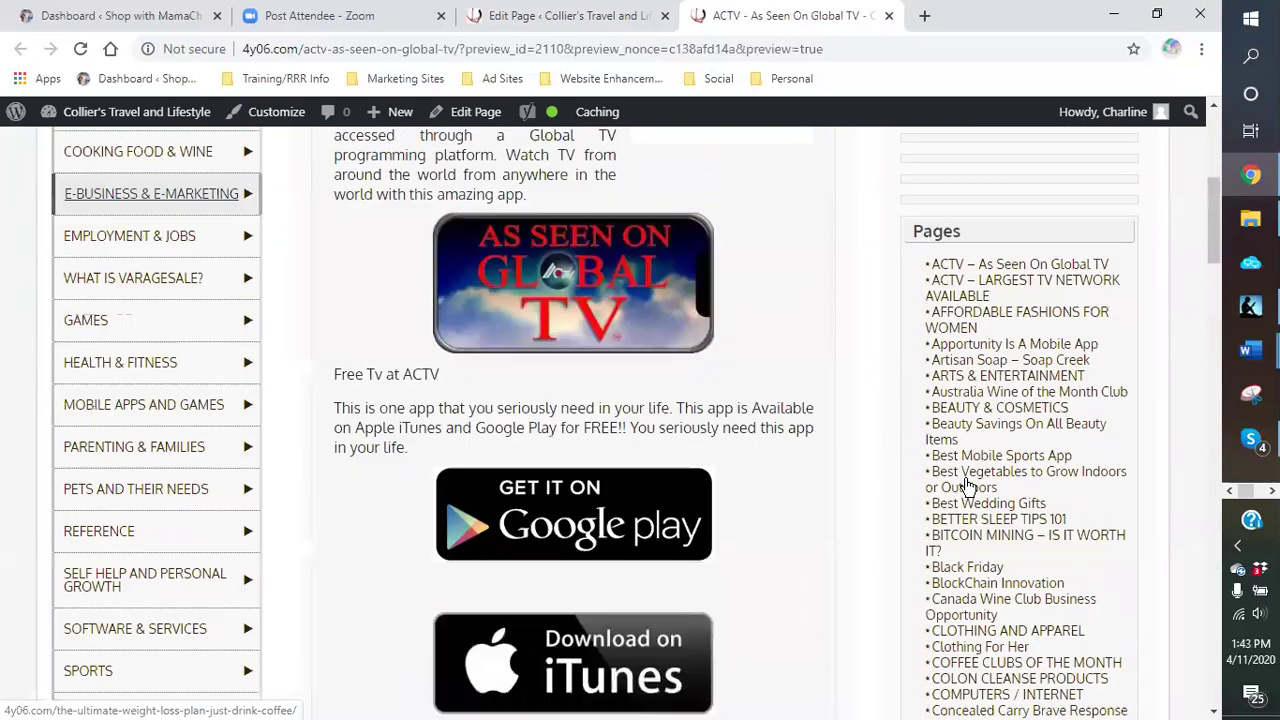
{"action": "scroll", "coordinate": [966, 486], "scroll_direction": "up", "scroll_amount": 4}
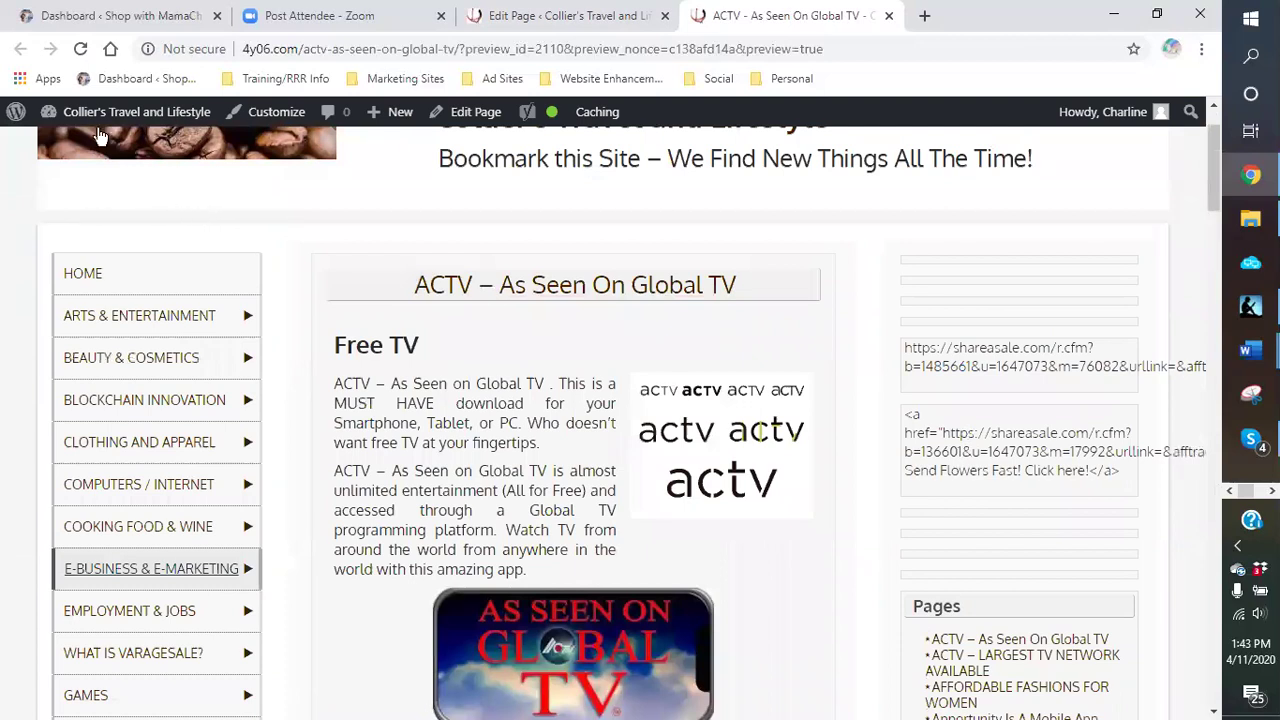
{"action": "mouse_move", "coordinate": [105, 122]}
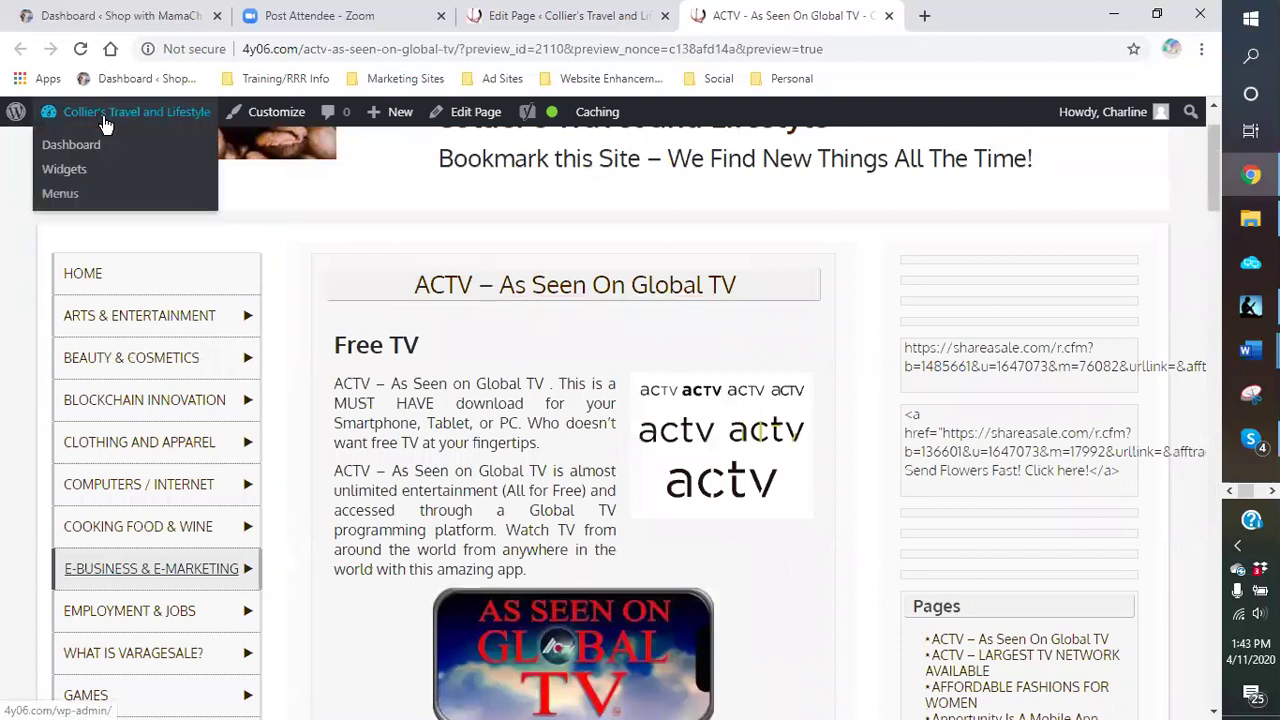
Step: In Widgets, expand the Right Content Sidebar and delete its Image widget
{"action": "left_click", "coordinate": [61, 172]}
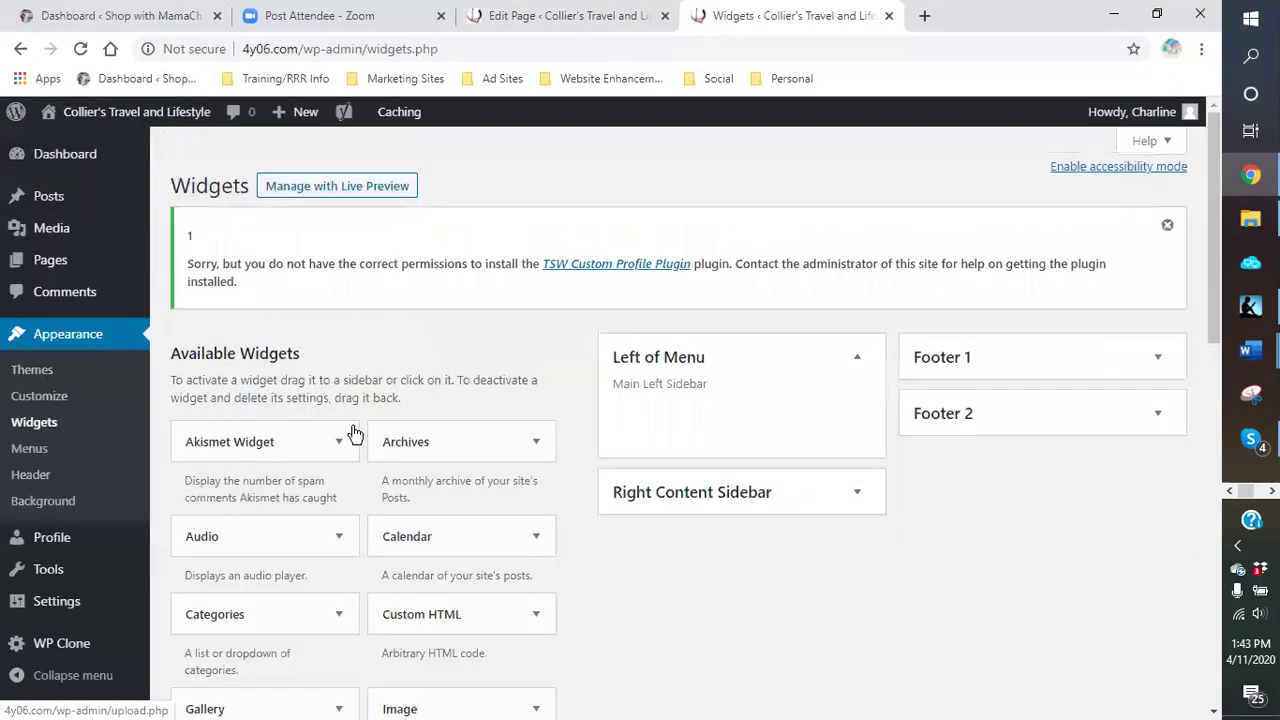
{"action": "left_click", "coordinate": [856, 361]}
{"action": "left_click", "coordinate": [855, 361]}
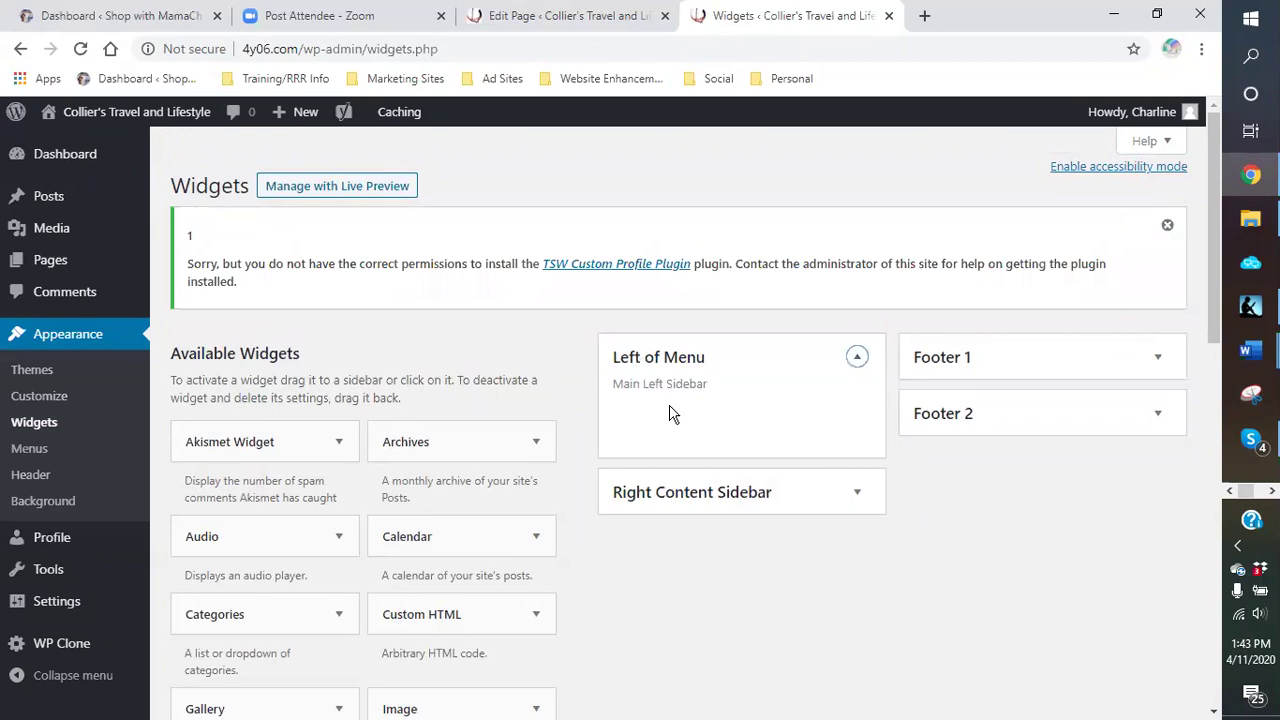
{"action": "left_click", "coordinate": [856, 492]}
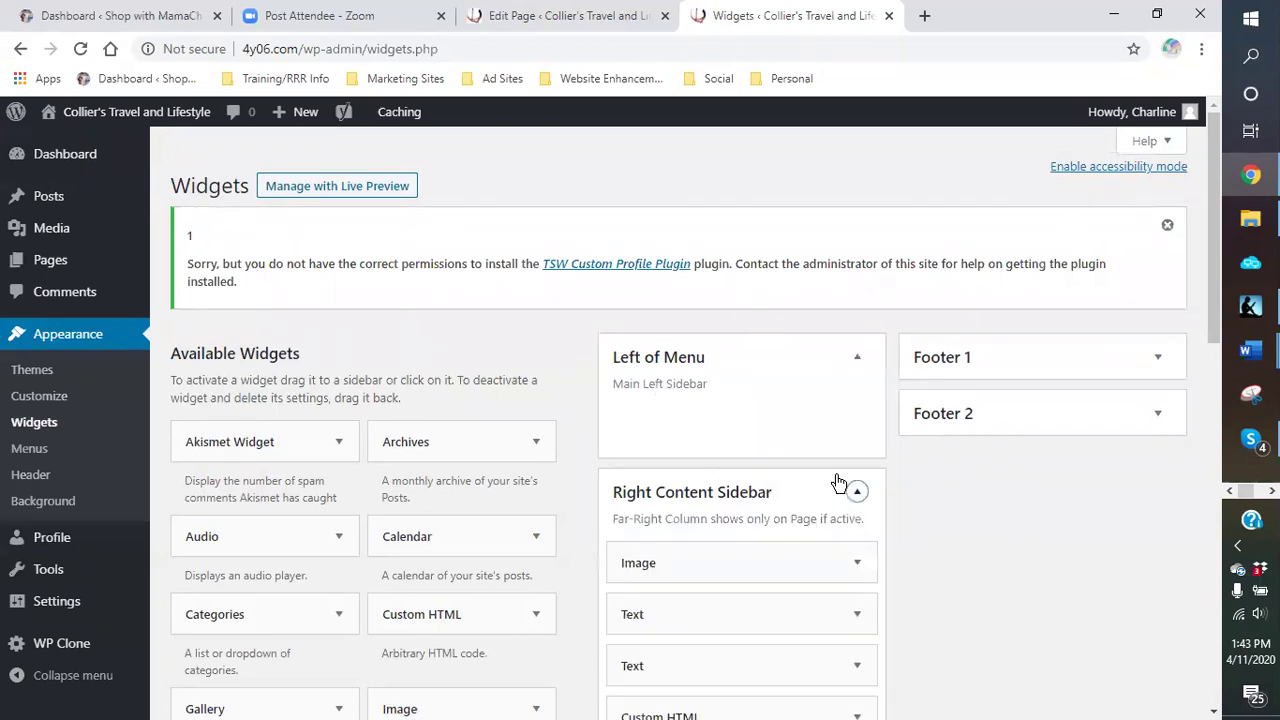
{"action": "scroll", "coordinate": [837, 480], "scroll_direction": "down", "scroll_amount": 2}
{"action": "left_click", "coordinate": [856, 376]}
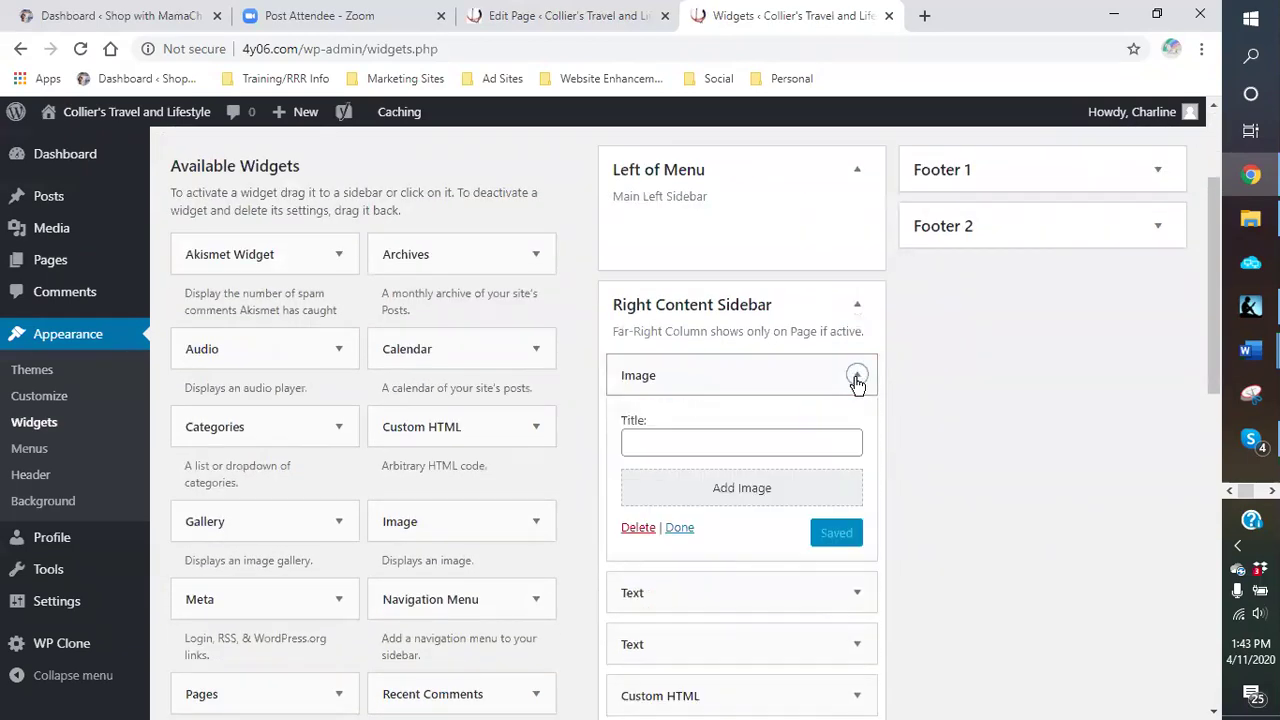
{"action": "left_click", "coordinate": [645, 530]}
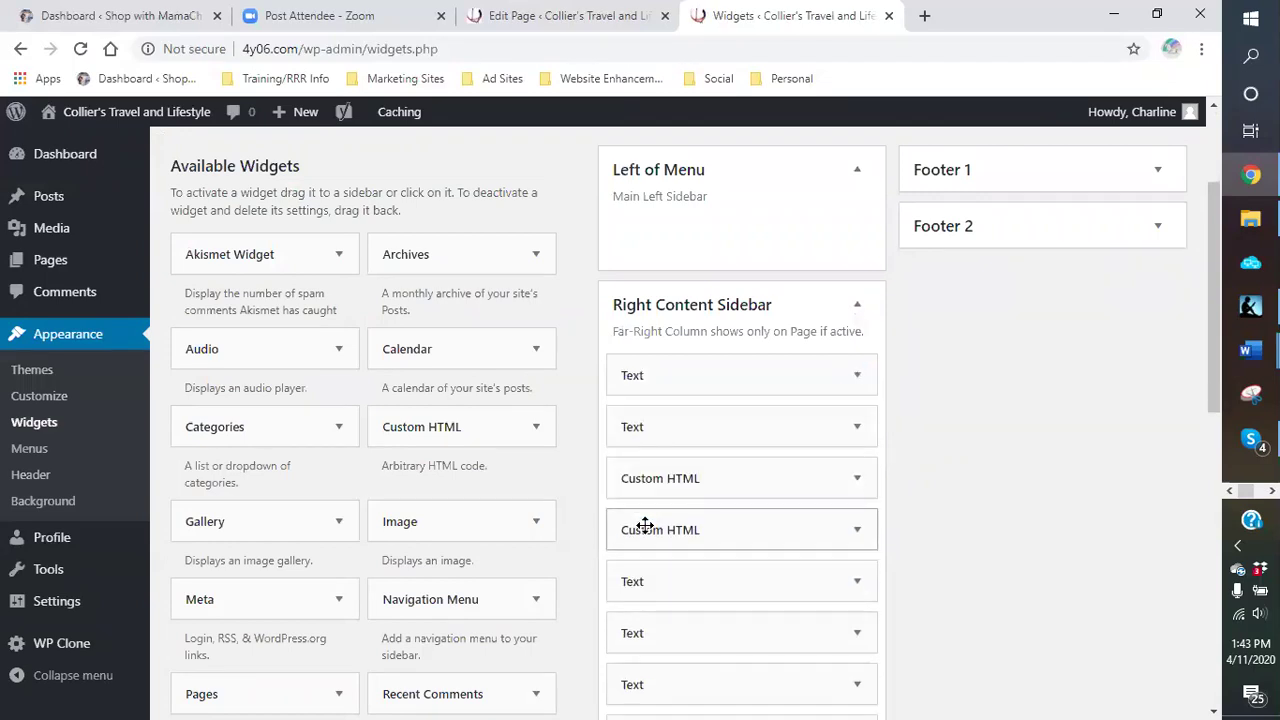
Step: Delete two empty Text widgets from the Right Content Sidebar
{"action": "left_click", "coordinate": [857, 377]}
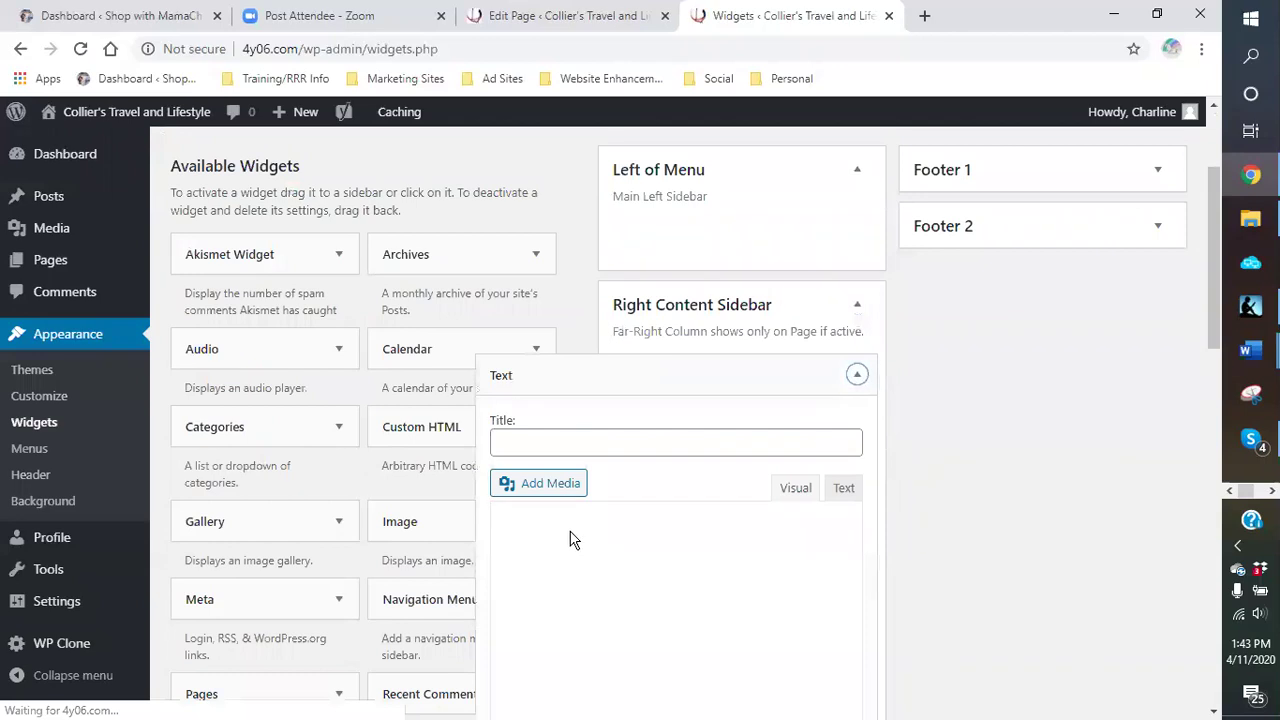
{"action": "scroll", "coordinate": [674, 466], "scroll_direction": "down", "scroll_amount": 4}
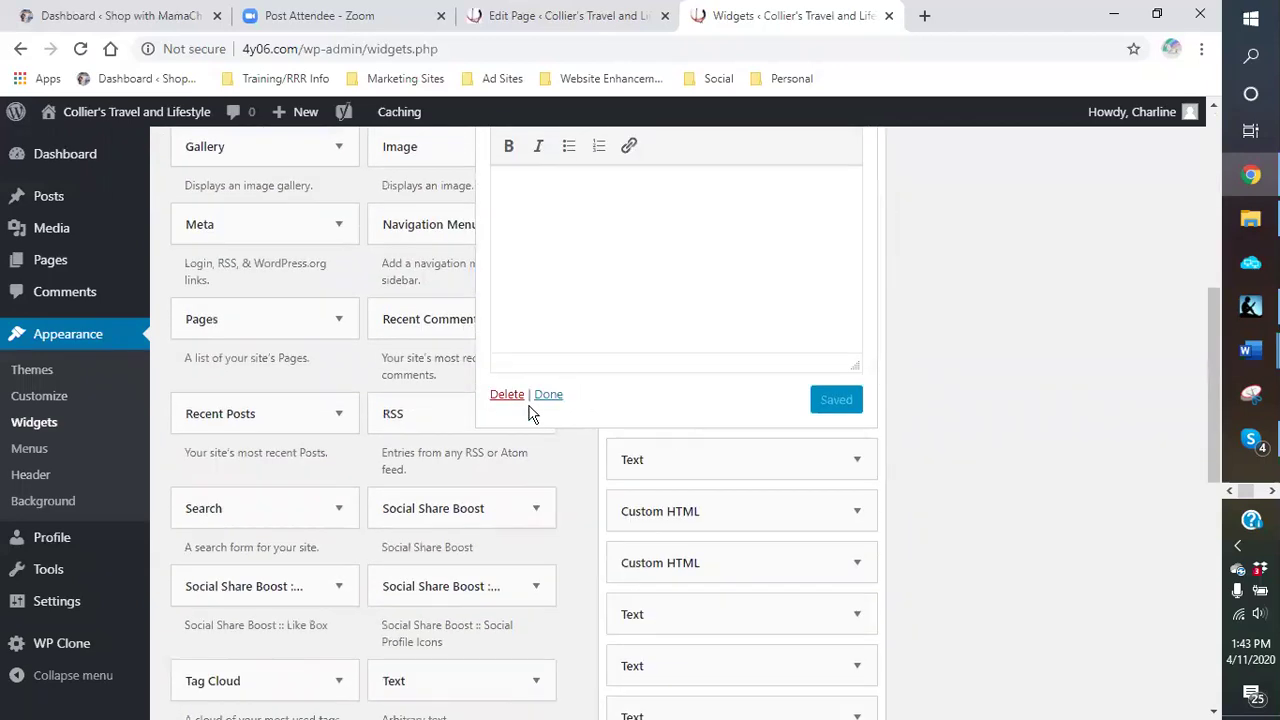
{"action": "left_click", "coordinate": [505, 398]}
{"action": "scroll", "coordinate": [872, 505], "scroll_direction": "up", "scroll_amount": 3}
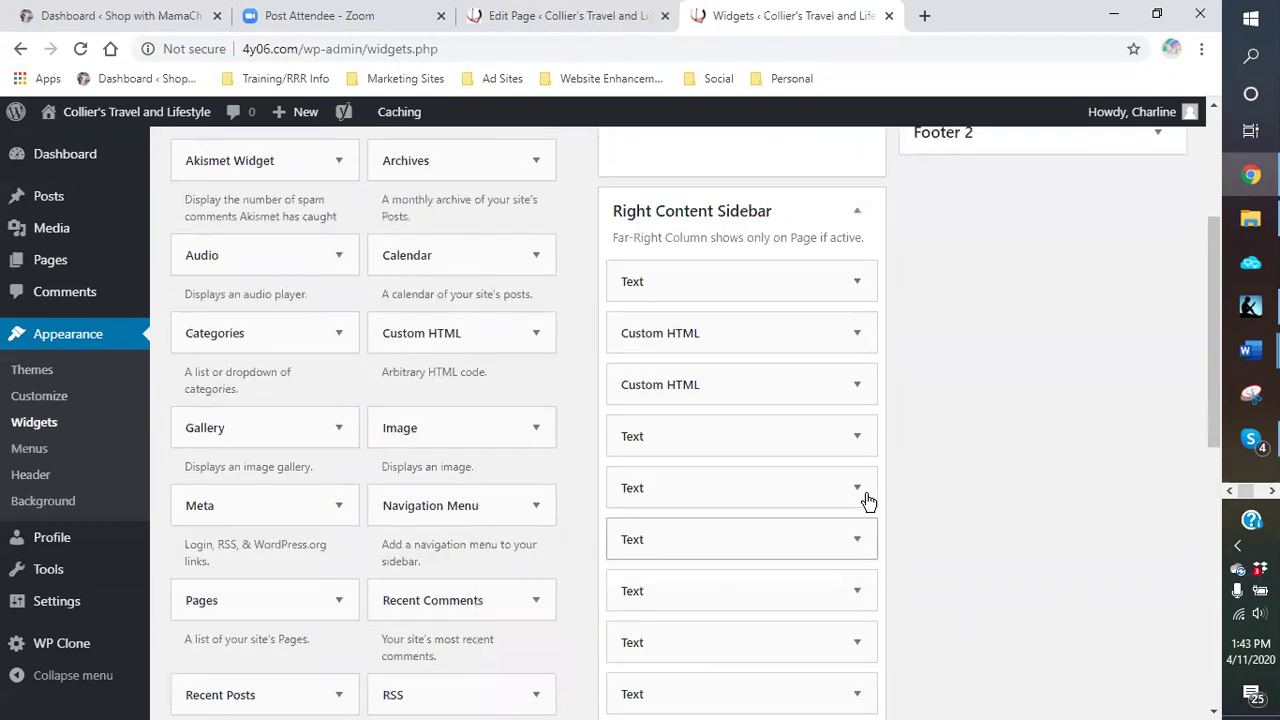
{"action": "left_click", "coordinate": [855, 284]}
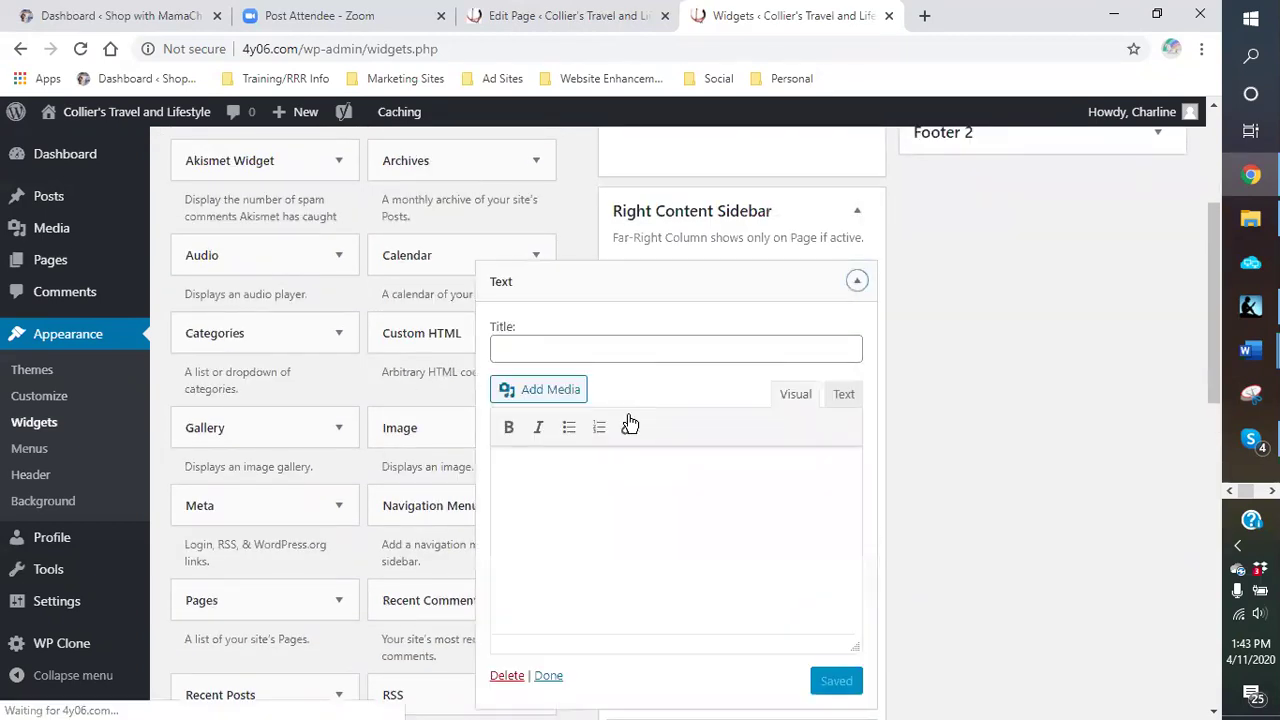
{"action": "scroll", "coordinate": [691, 494], "scroll_direction": "down", "scroll_amount": 5}
{"action": "left_click", "coordinate": [515, 395]}
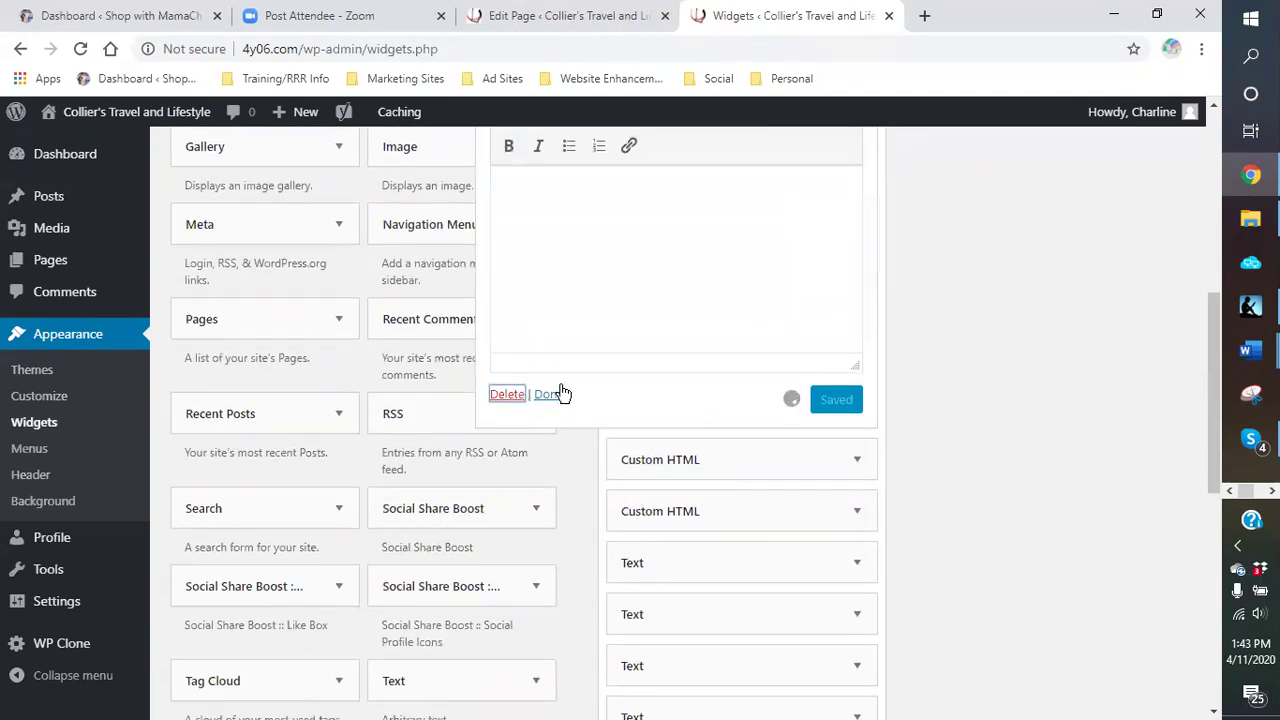
{"action": "scroll", "coordinate": [872, 440], "scroll_direction": "up", "scroll_amount": 3}
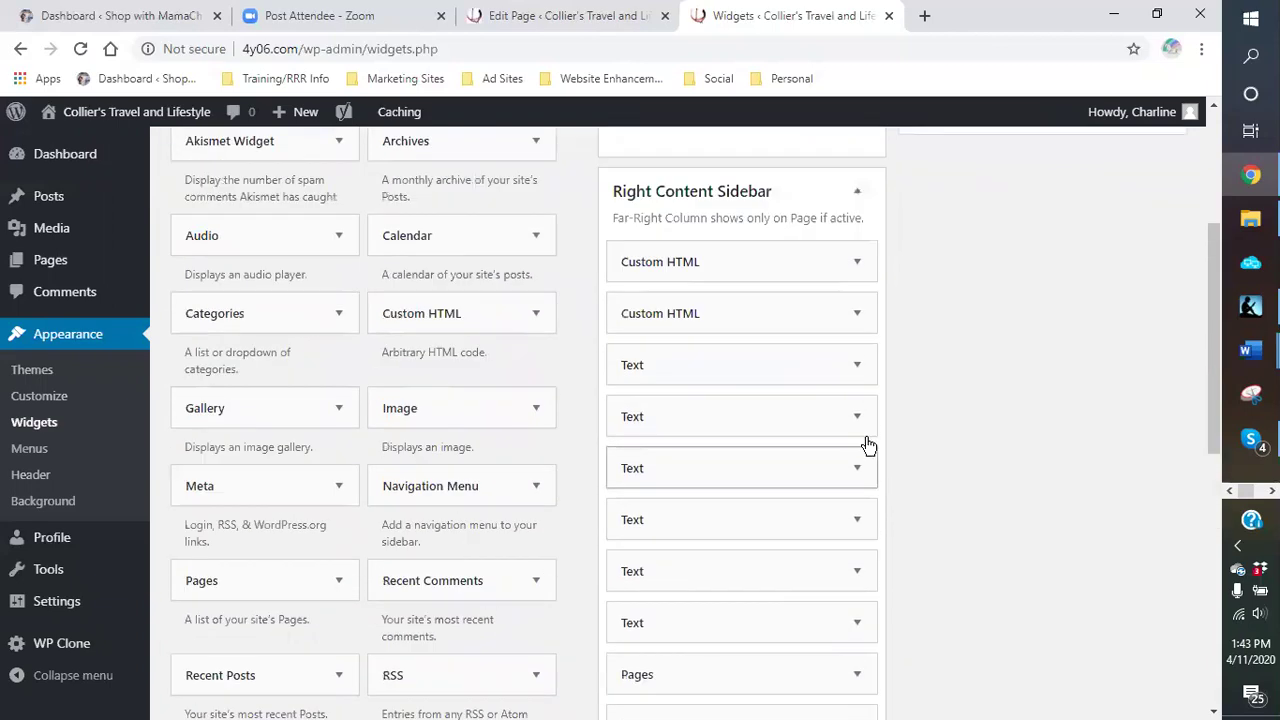
Step: Delete the two empty Custom HTML widgets
{"action": "left_click", "coordinate": [851, 278]}
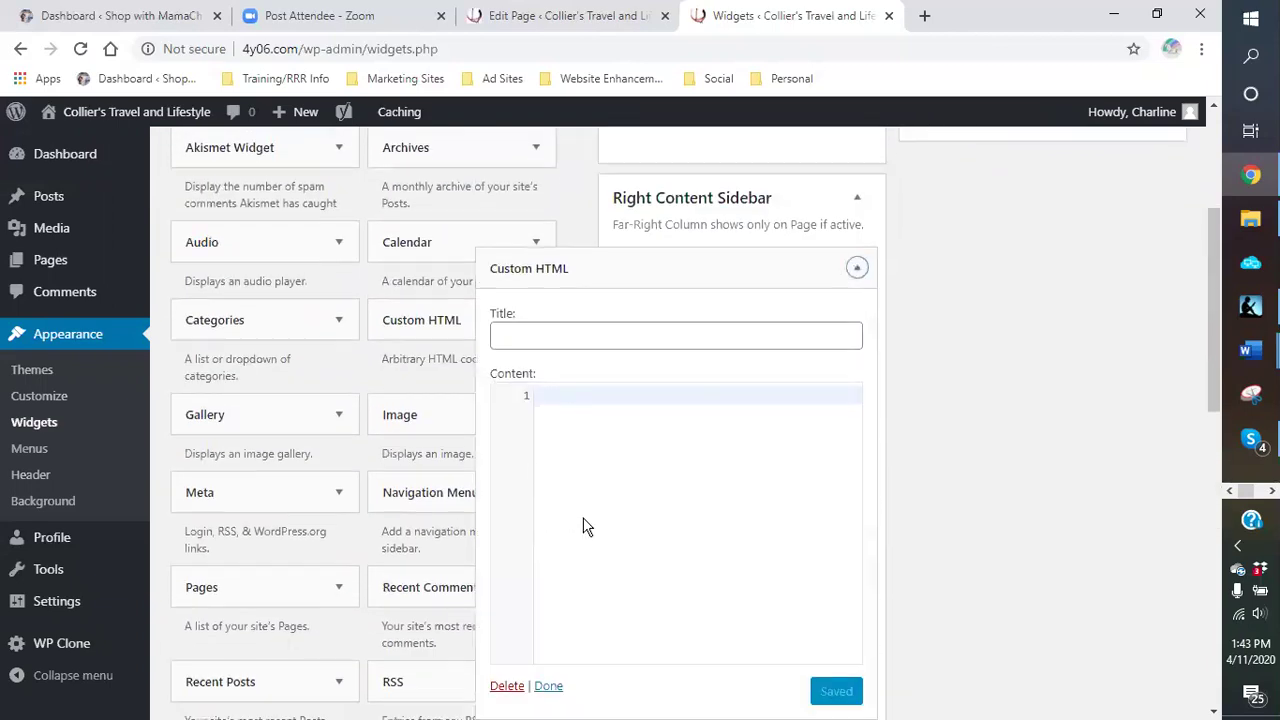
{"action": "scroll", "coordinate": [587, 527], "scroll_direction": "down", "scroll_amount": 5}
{"action": "left_click", "coordinate": [506, 418]}
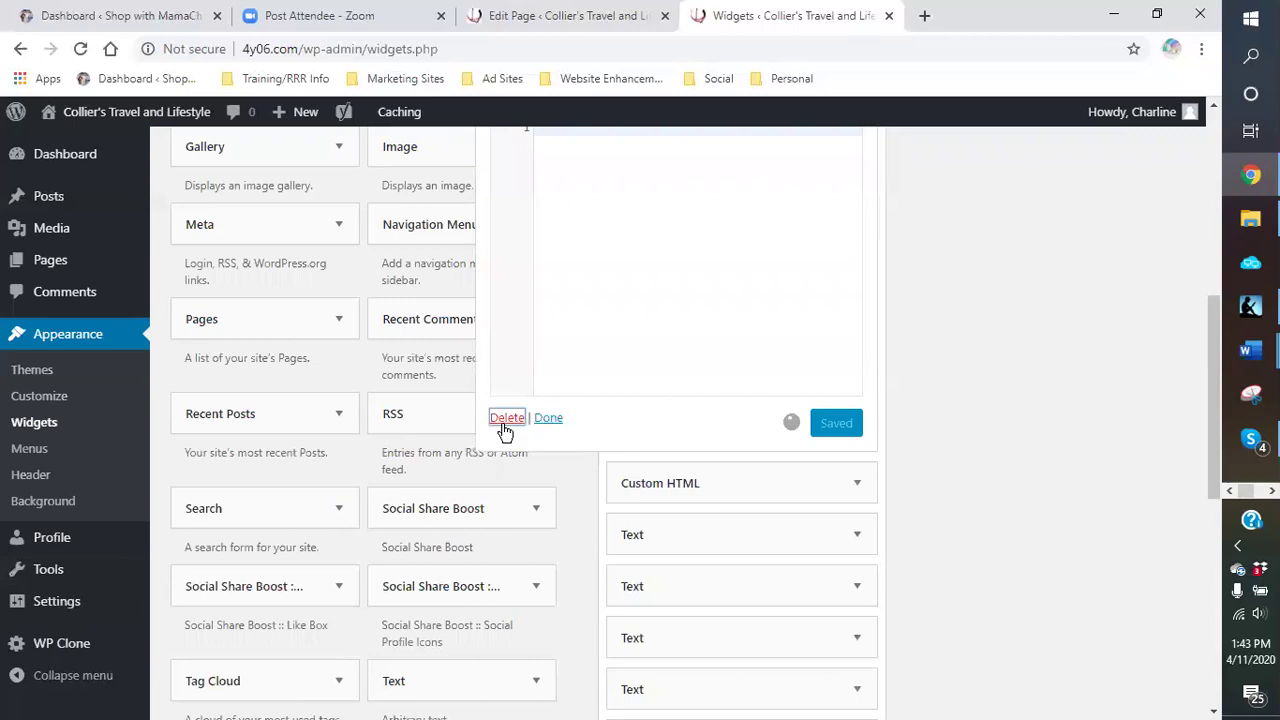
{"action": "scroll", "coordinate": [868, 385], "scroll_direction": "up", "scroll_amount": 3}
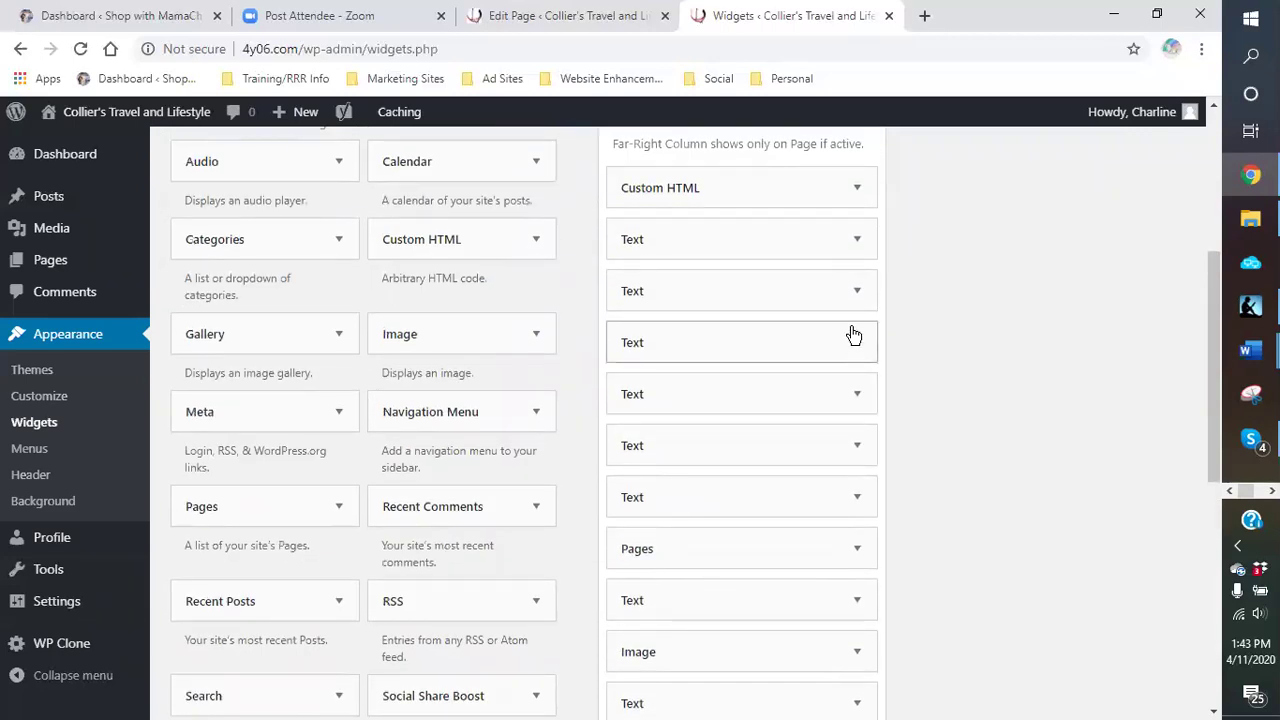
{"action": "left_click", "coordinate": [856, 294]}
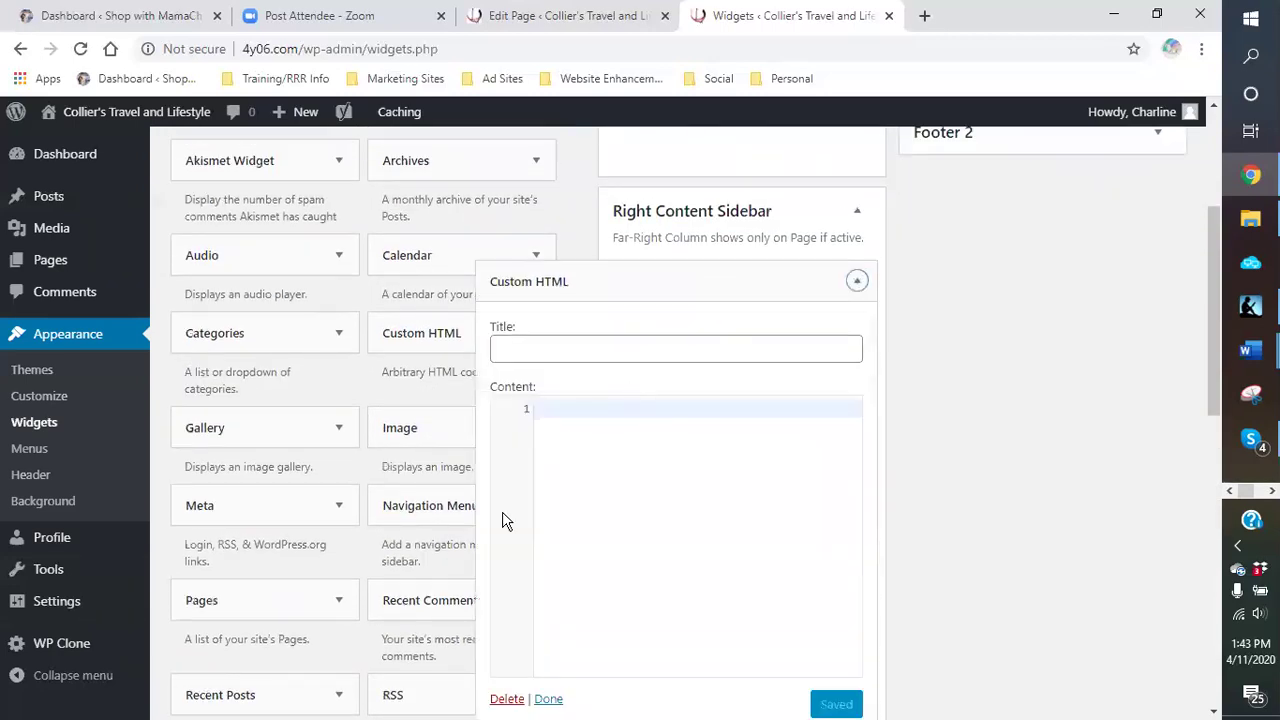
{"action": "scroll", "coordinate": [503, 520], "scroll_direction": "down", "scroll_amount": 3}
{"action": "left_click", "coordinate": [517, 420]}
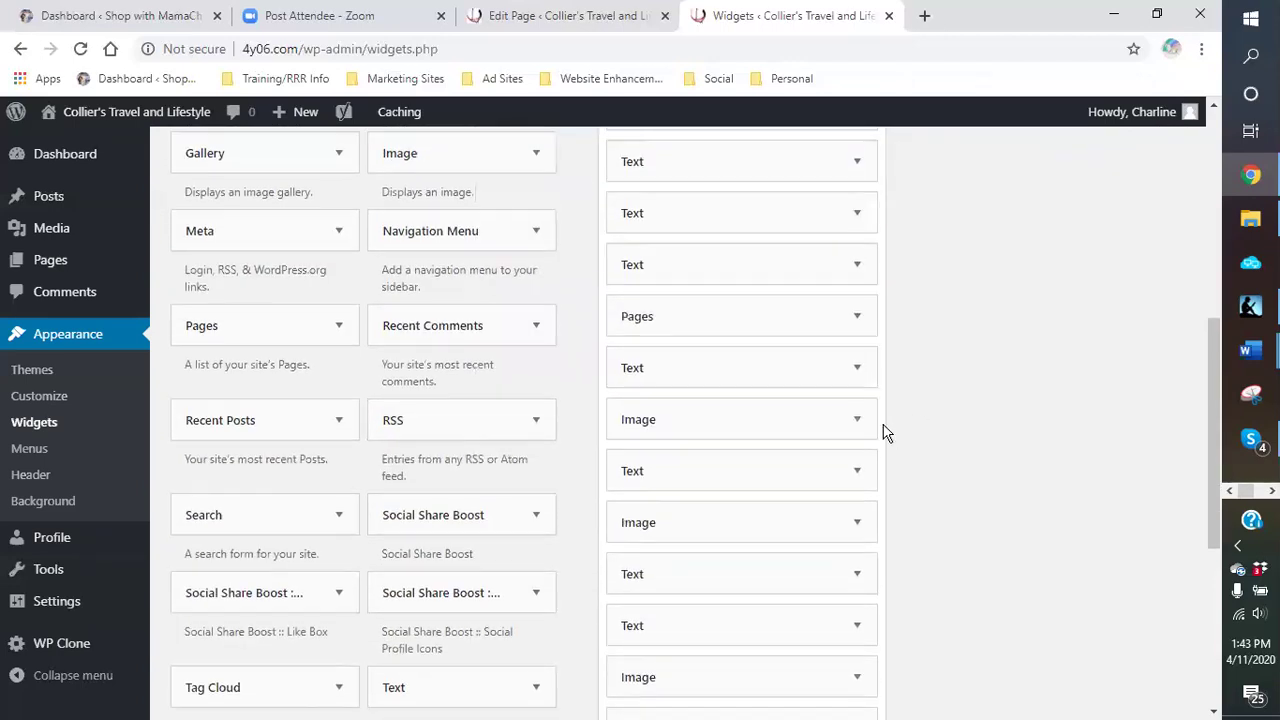
{"action": "scroll", "coordinate": [866, 415], "scroll_direction": "up", "scroll_amount": 3}
Step: Check the shareasale link Text widget's HTML, then delete it and the FlowersFast affiliate widget
{"action": "left_click", "coordinate": [857, 380]}
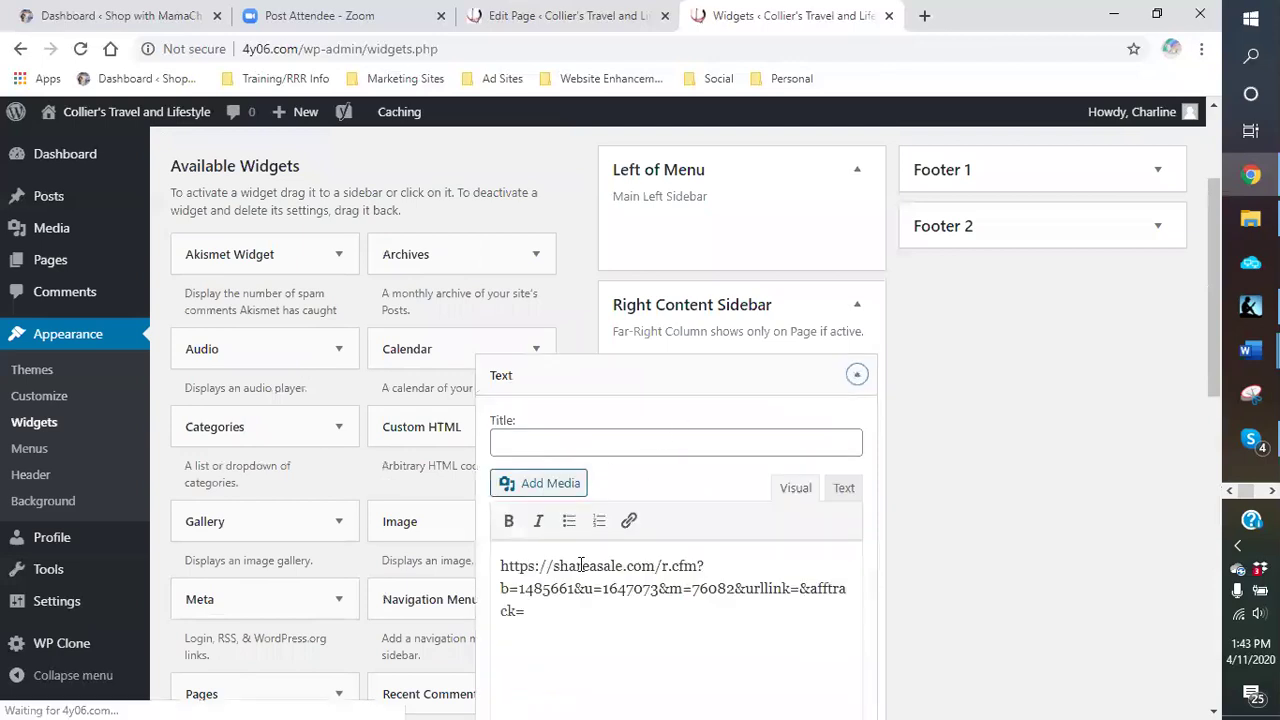
{"action": "scroll", "coordinate": [731, 538], "scroll_direction": "down", "scroll_amount": 1}
{"action": "scroll", "coordinate": [731, 538], "scroll_direction": "down", "scroll_amount": 1}
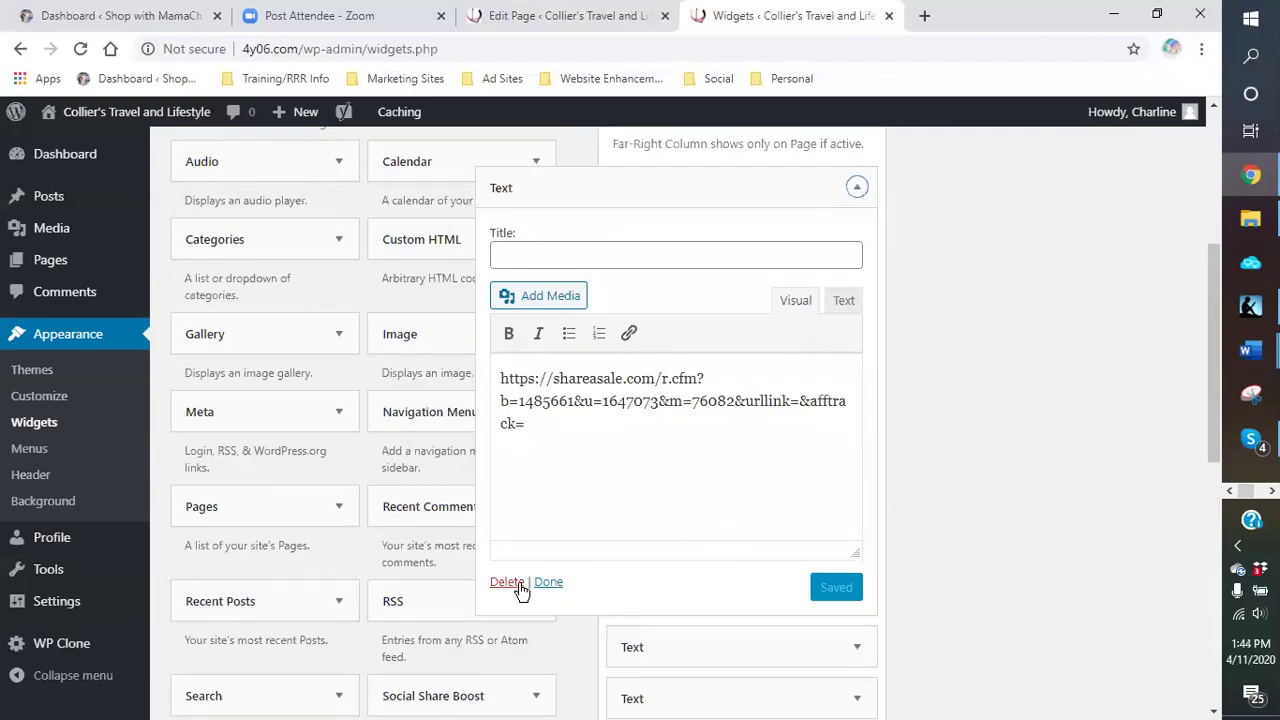
{"action": "left_click", "coordinate": [846, 302]}
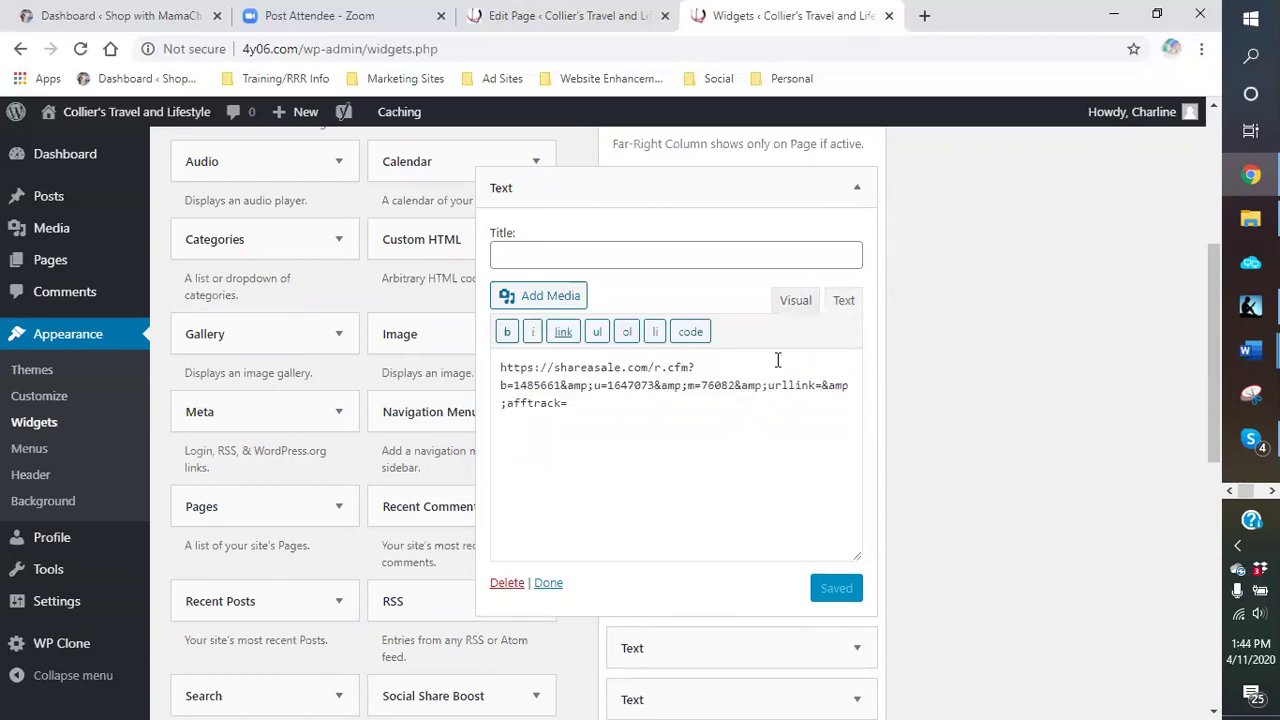
{"action": "left_click", "coordinate": [796, 303]}
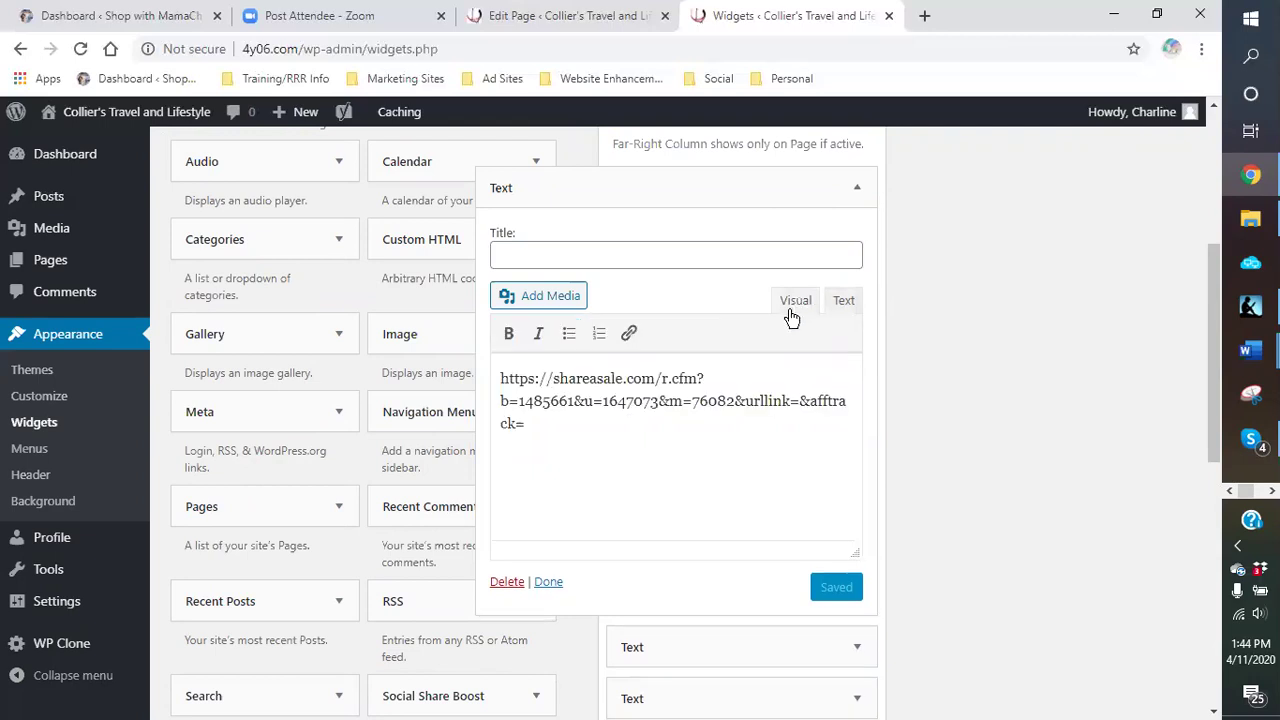
{"action": "left_click", "coordinate": [507, 585]}
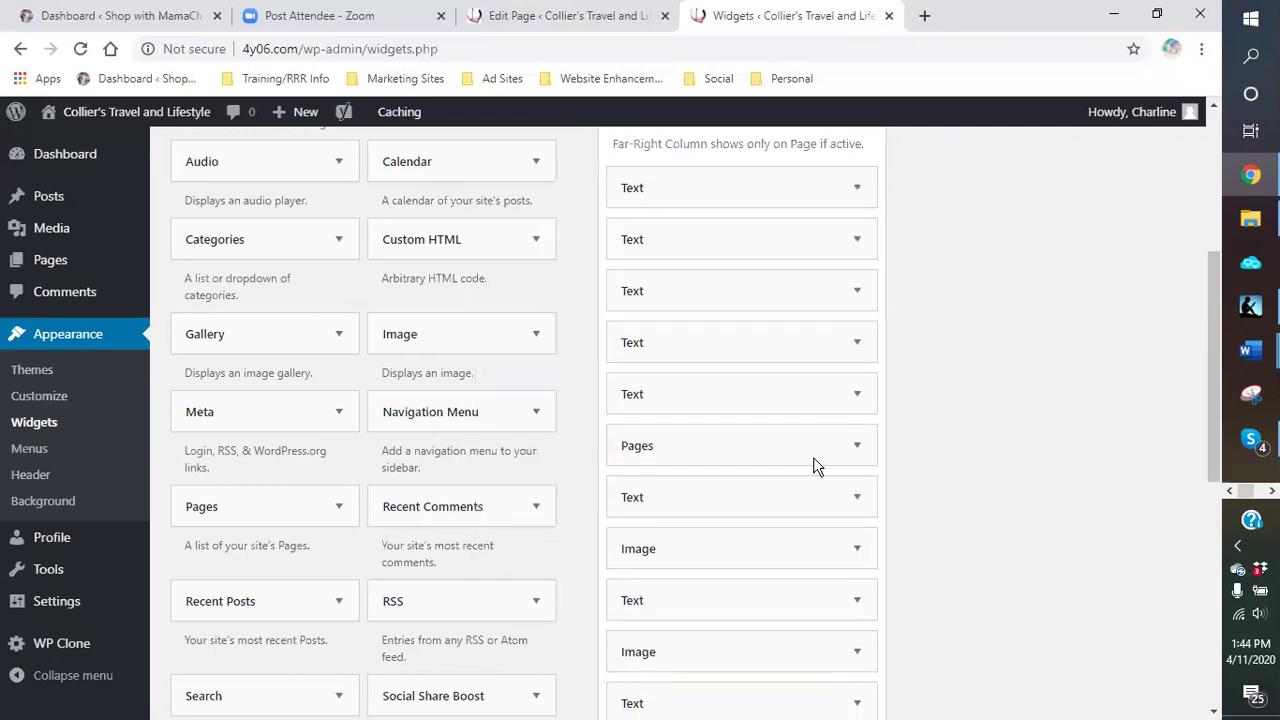
{"action": "scroll", "coordinate": [870, 390], "scroll_direction": "up", "scroll_amount": 2}
{"action": "left_click", "coordinate": [857, 375]}
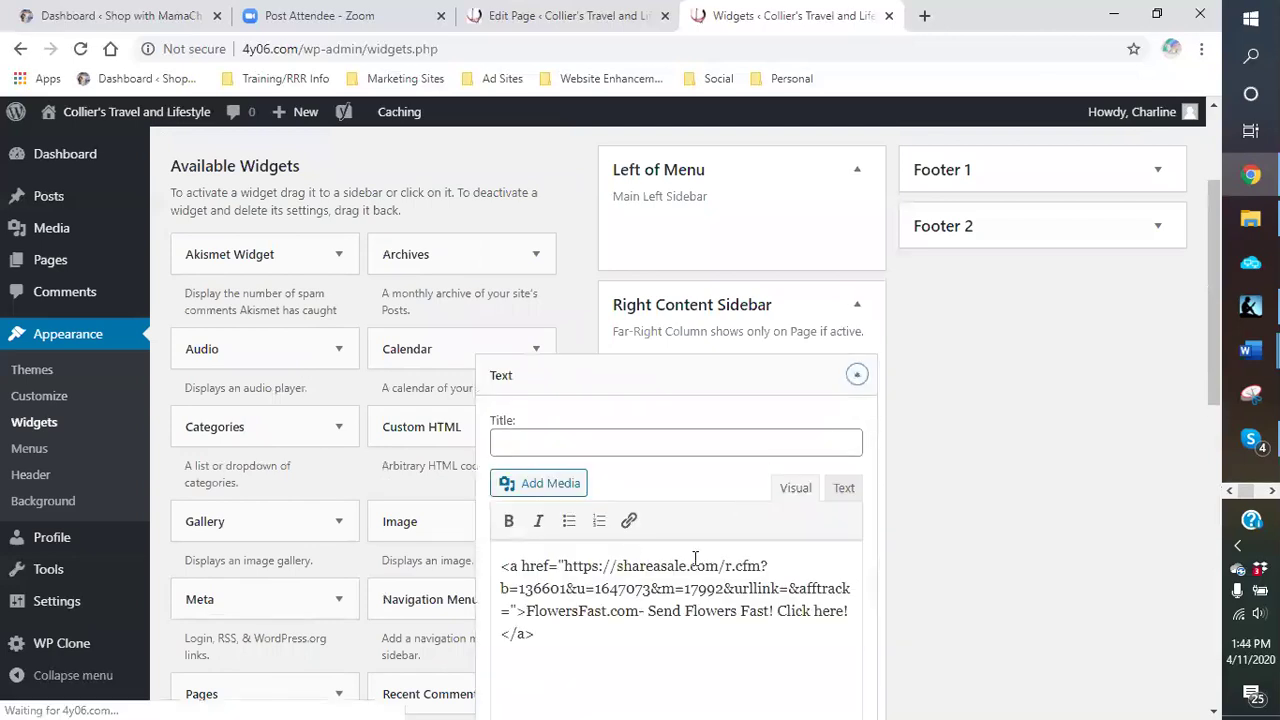
{"action": "scroll", "coordinate": [634, 531], "scroll_direction": "down", "scroll_amount": 3}
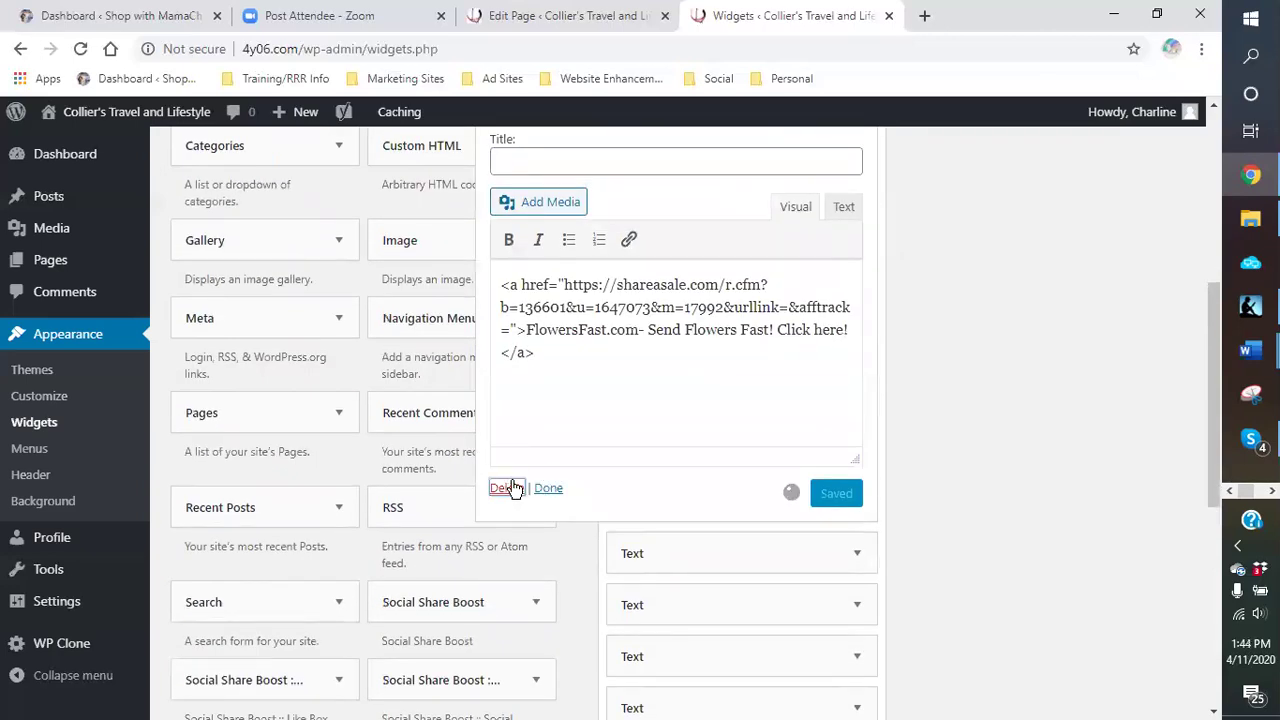
{"action": "left_click", "coordinate": [512, 487]}
{"action": "scroll", "coordinate": [851, 217], "scroll_direction": "up", "scroll_amount": 1}
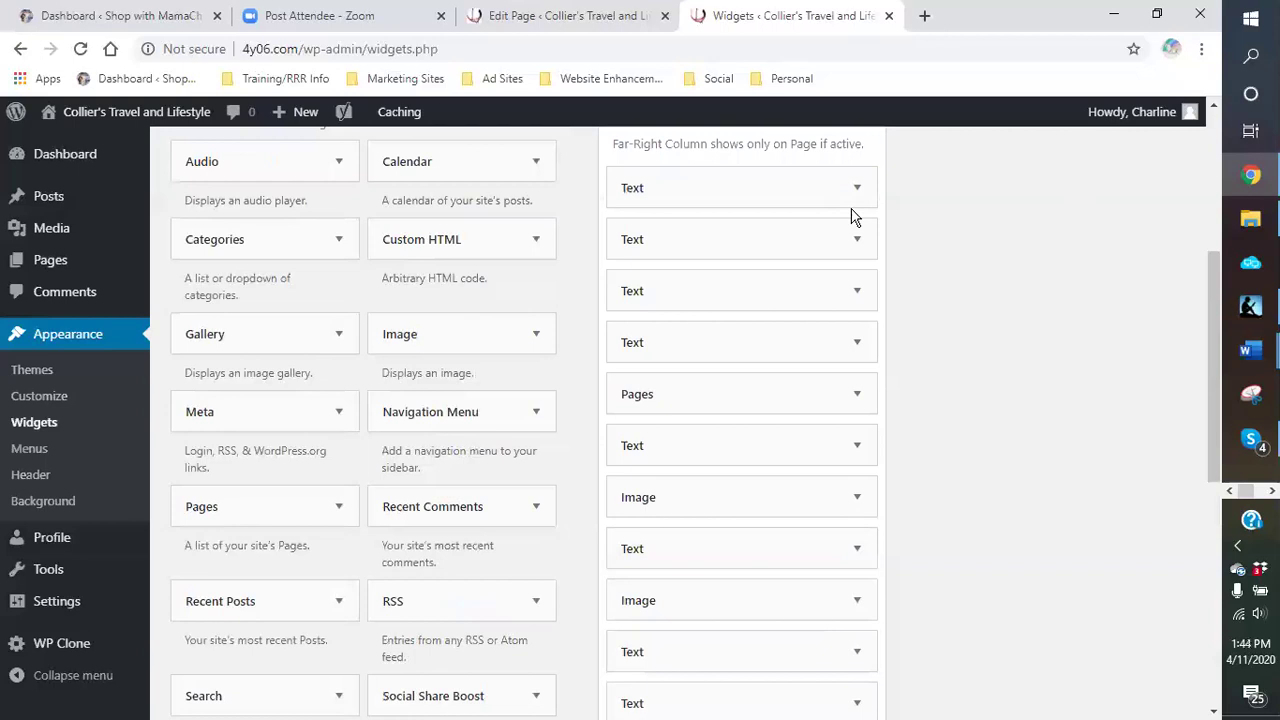
Step: Delete the next four Text widgets at the top of the sidebar
{"action": "left_click", "coordinate": [857, 188]}
{"action": "left_click", "coordinate": [506, 578]}
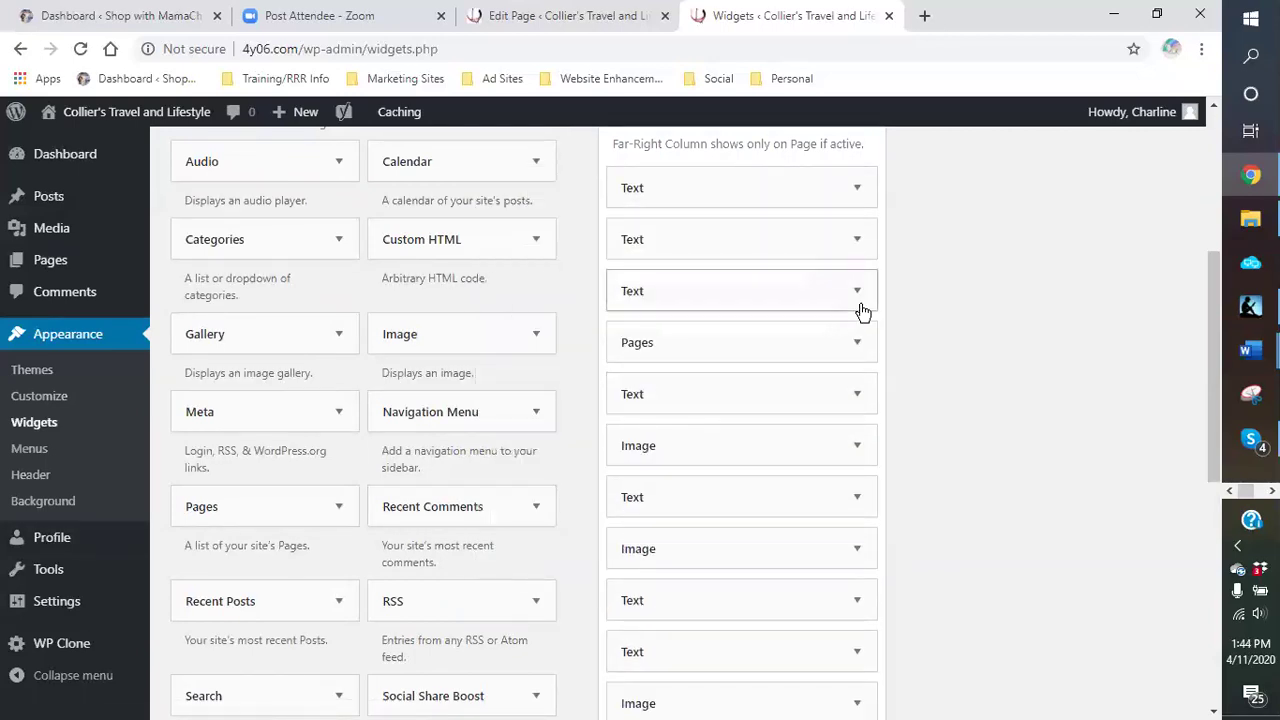
{"action": "left_click", "coordinate": [854, 193]}
{"action": "left_click", "coordinate": [507, 581]}
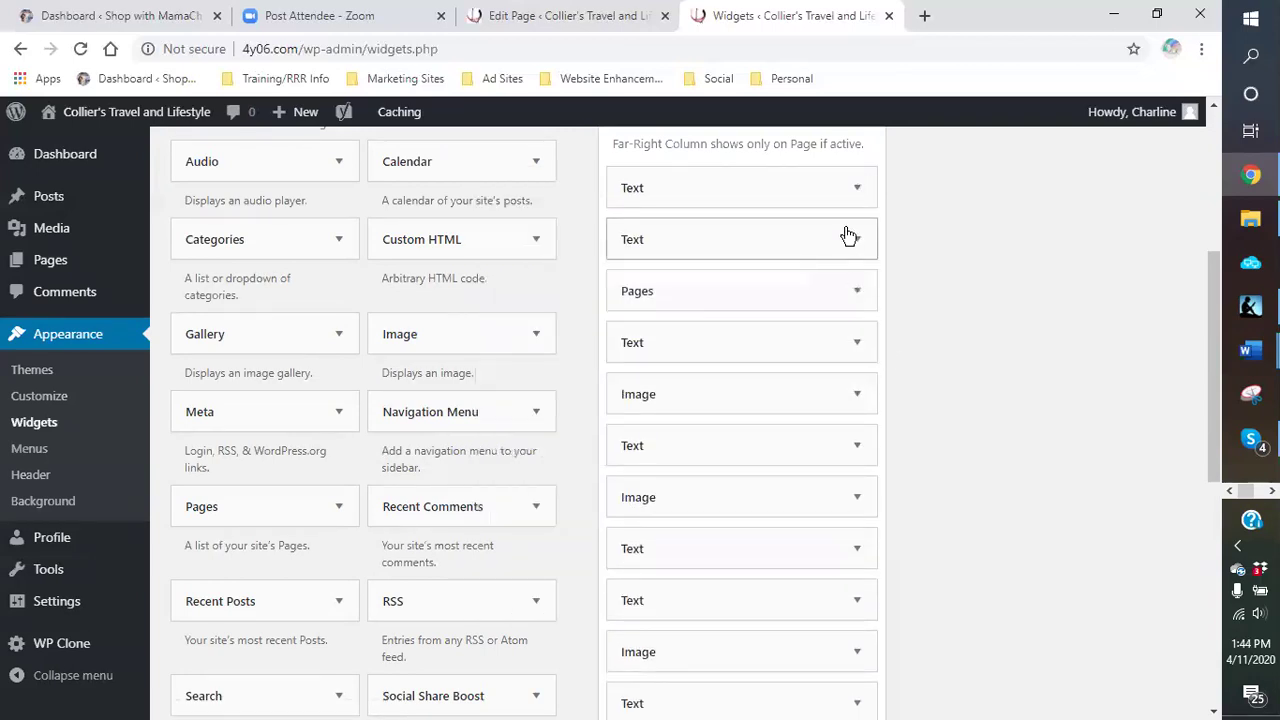
{"action": "left_click", "coordinate": [846, 193]}
{"action": "left_click", "coordinate": [507, 581]}
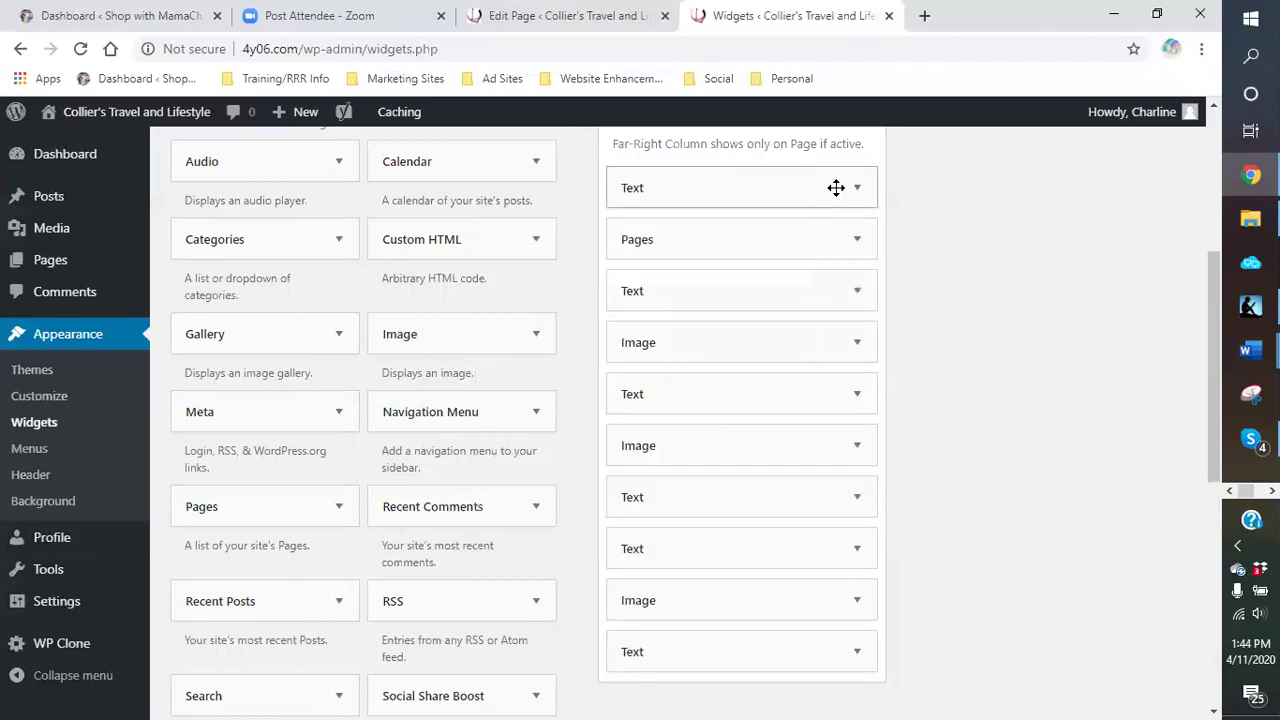
{"action": "left_click", "coordinate": [850, 187]}
{"action": "left_click", "coordinate": [503, 588]}
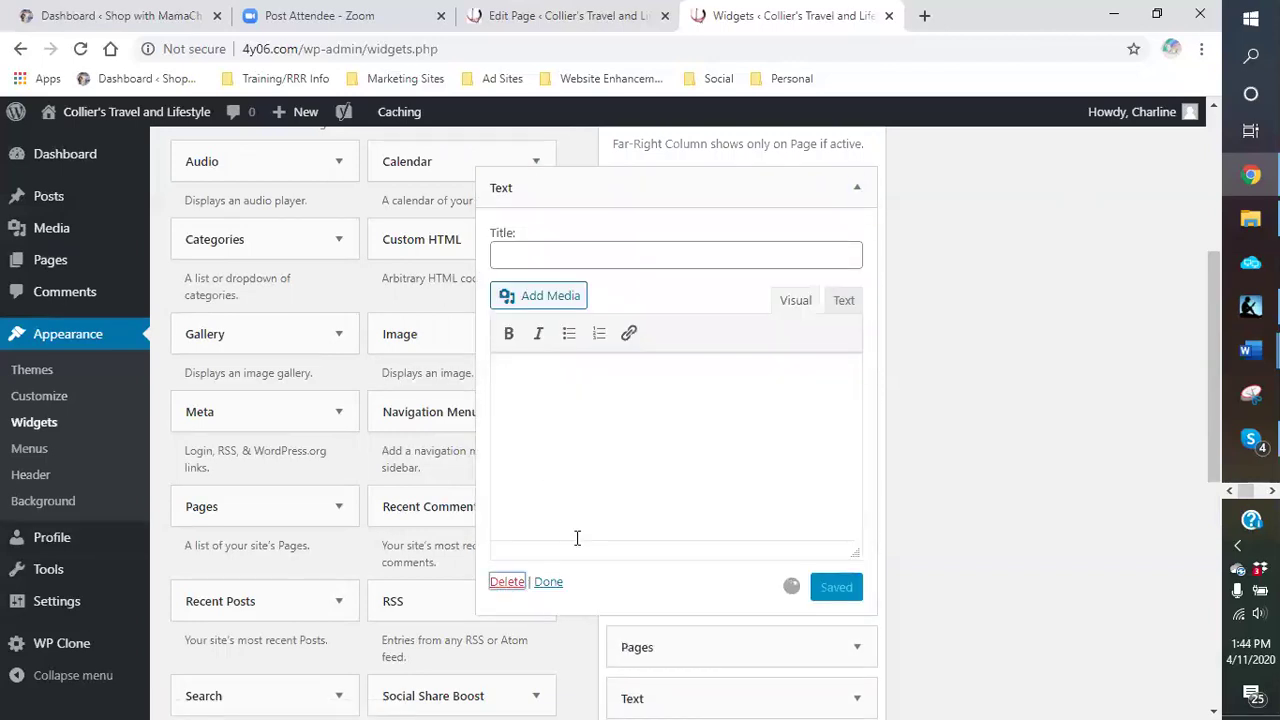
Step: Delete the Pages widget, an empty Text widget and an Image widget
{"action": "left_click", "coordinate": [858, 190]}
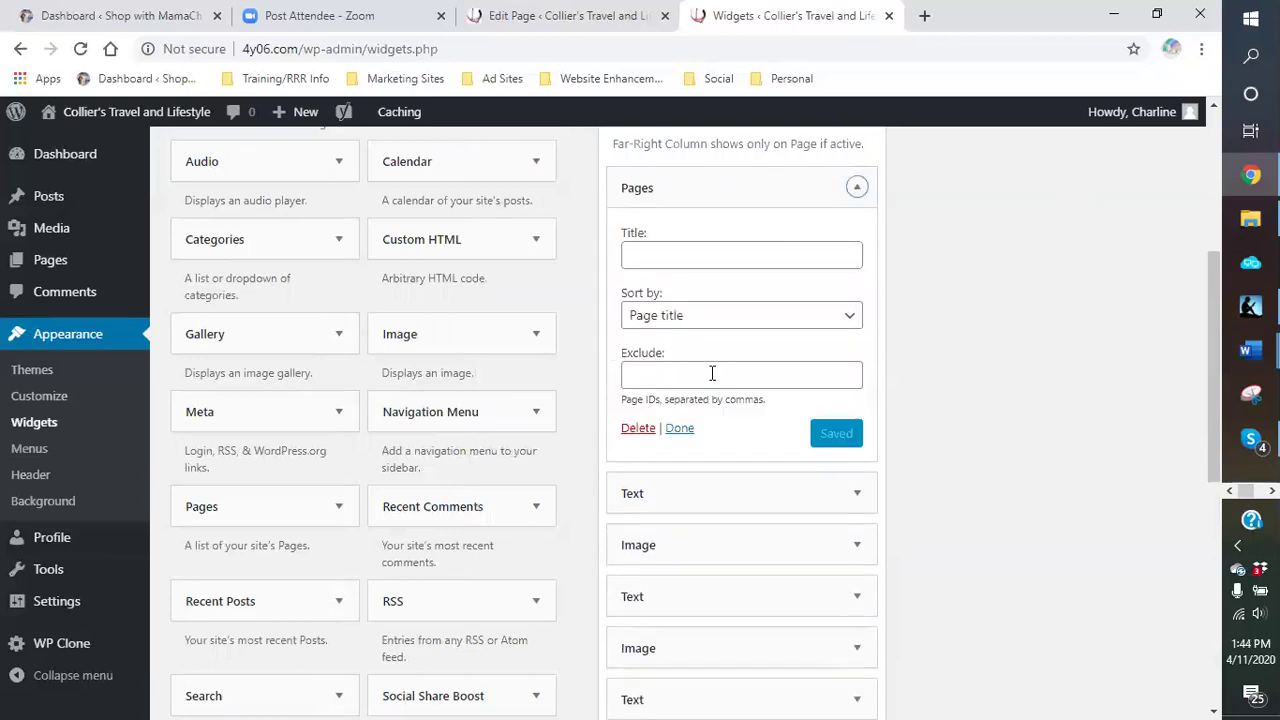
{"action": "left_click", "coordinate": [637, 430]}
{"action": "left_click", "coordinate": [858, 190]}
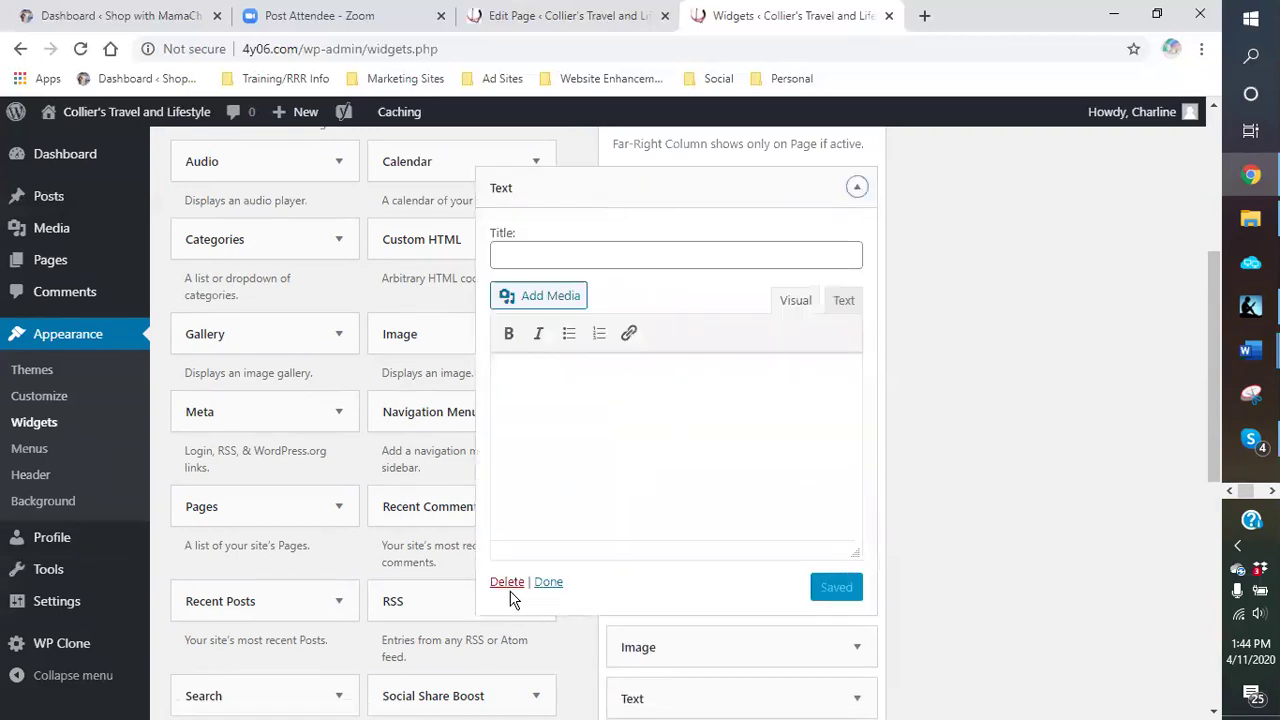
{"action": "left_click", "coordinate": [510, 594]}
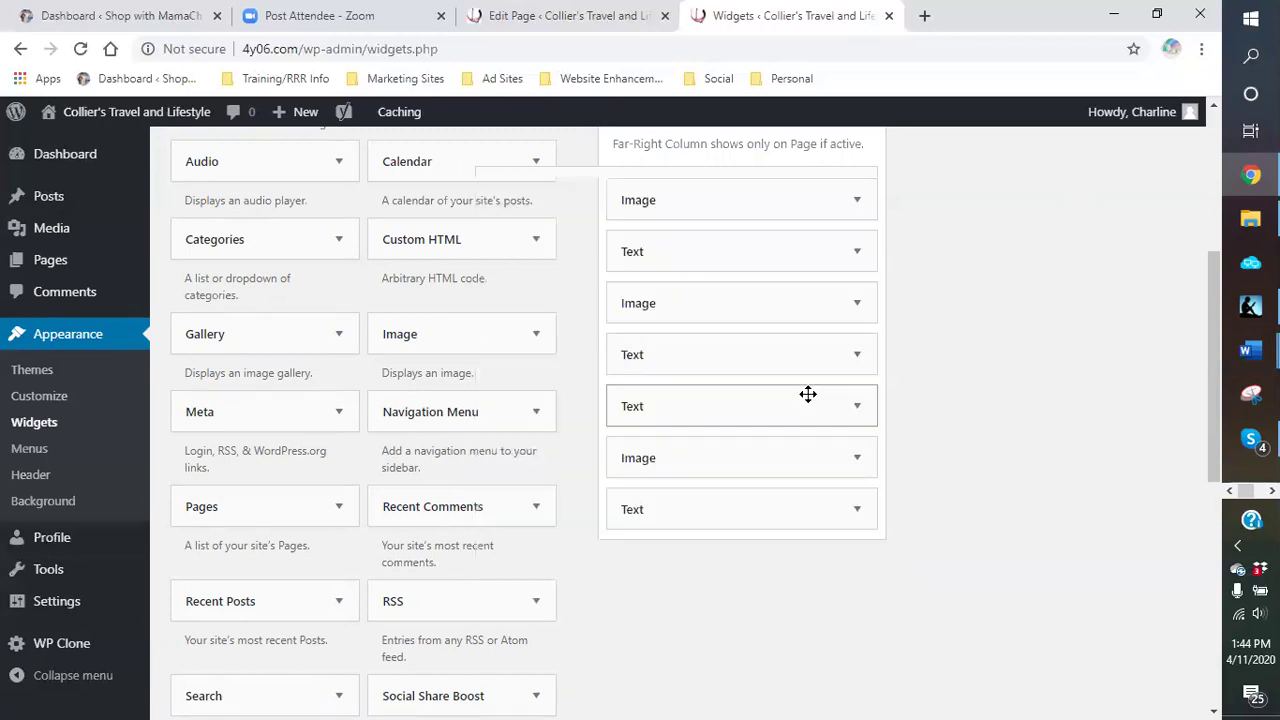
{"action": "left_click", "coordinate": [857, 199]}
{"action": "left_click", "coordinate": [638, 342]}
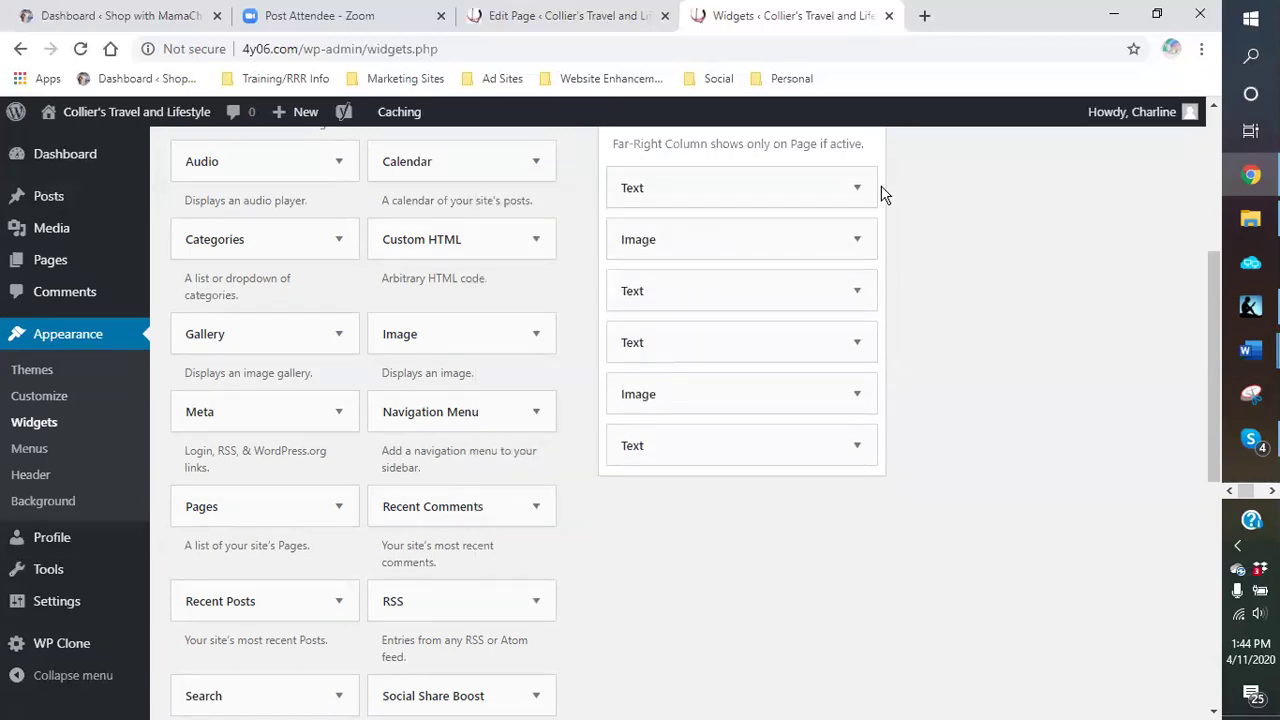
Step: Remove two more Text widgets and the Image widget between them
{"action": "left_click", "coordinate": [859, 188]}
{"action": "left_click", "coordinate": [507, 583]}
{"action": "left_click", "coordinate": [859, 189]}
{"action": "left_click", "coordinate": [641, 342]}
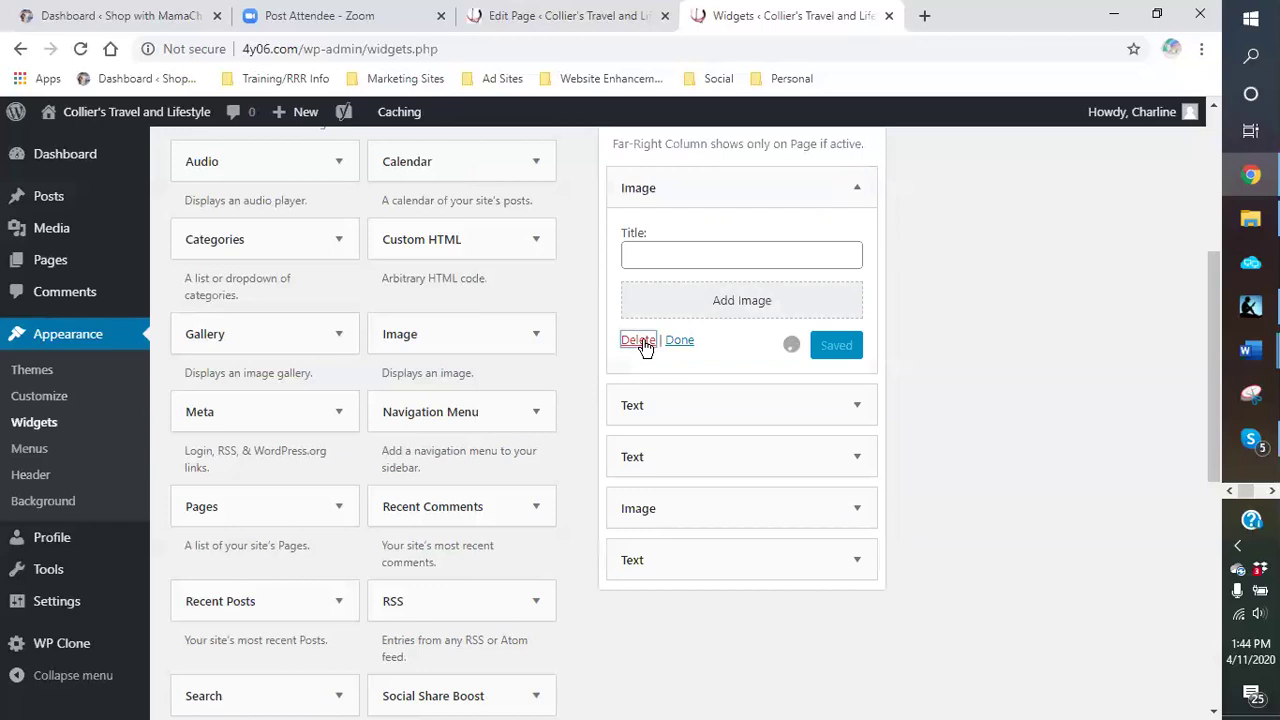
{"action": "left_click", "coordinate": [859, 192]}
{"action": "left_click", "coordinate": [509, 590]}
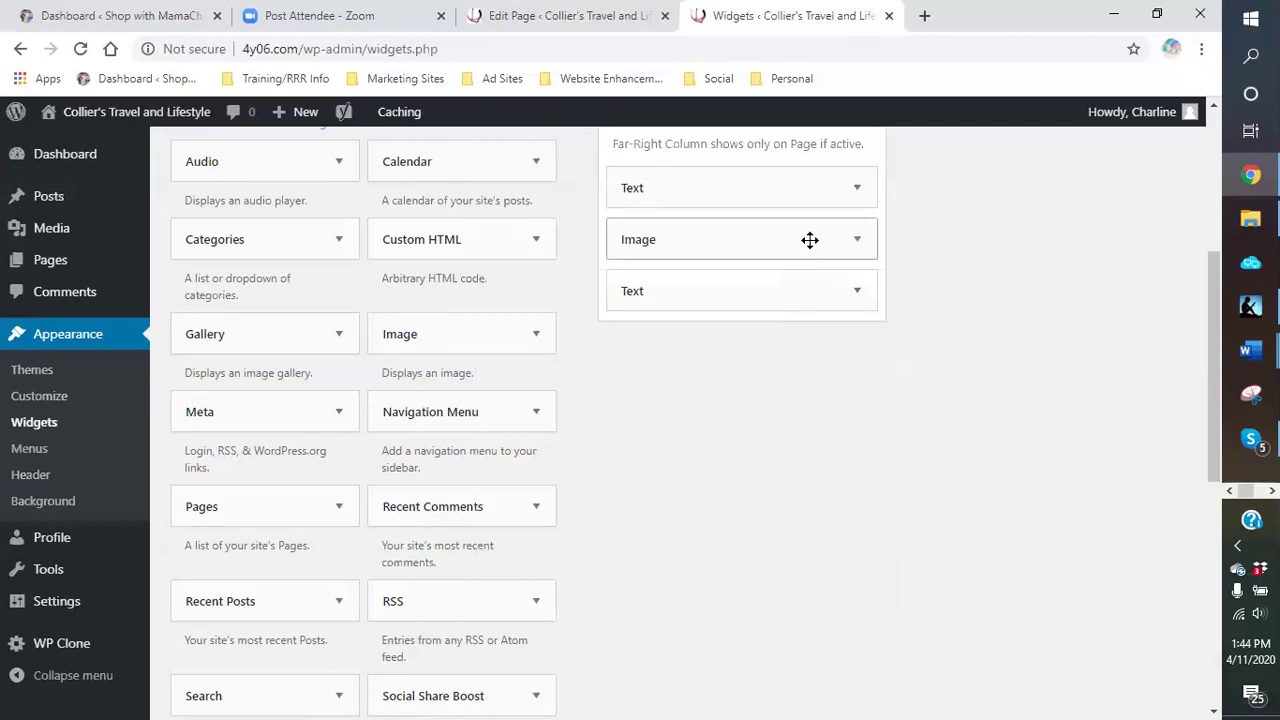
Step: Delete the last Text, Image and Text widgets, leaving the sidebar empty
{"action": "left_click", "coordinate": [860, 190]}
{"action": "left_click", "coordinate": [507, 583]}
{"action": "left_click", "coordinate": [857, 187]}
{"action": "left_click", "coordinate": [641, 342]}
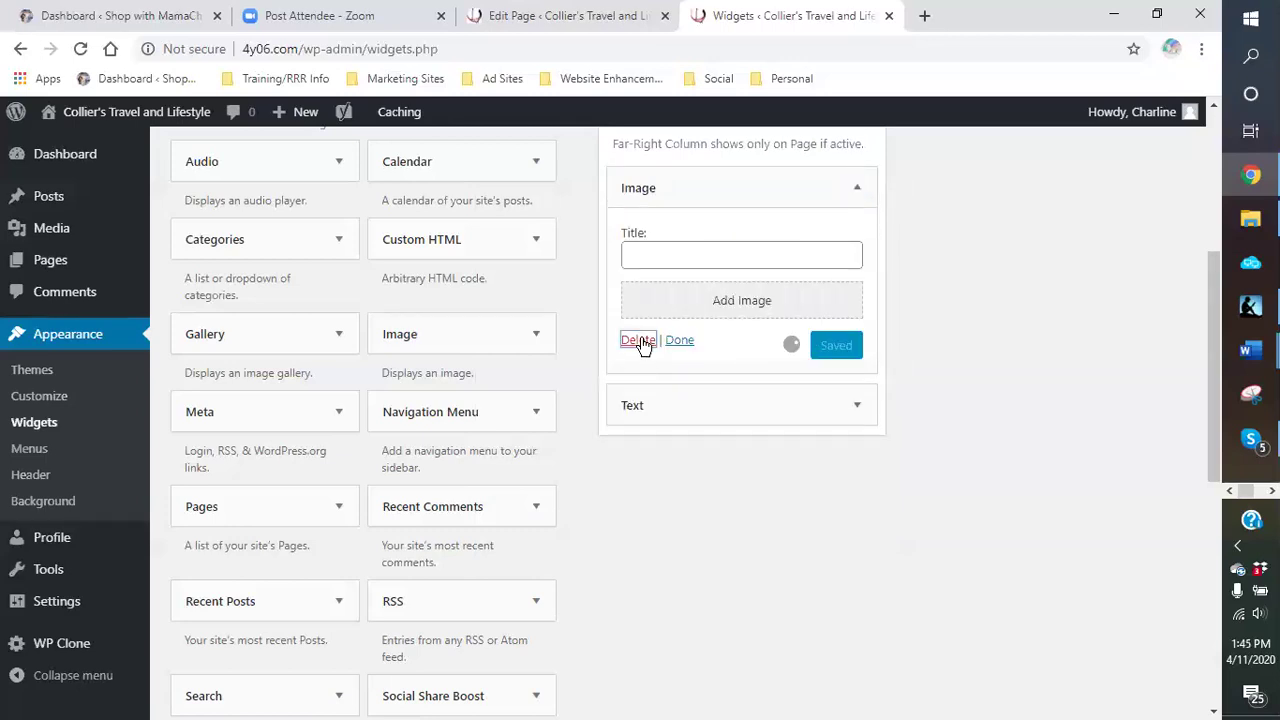
{"action": "left_click", "coordinate": [848, 198]}
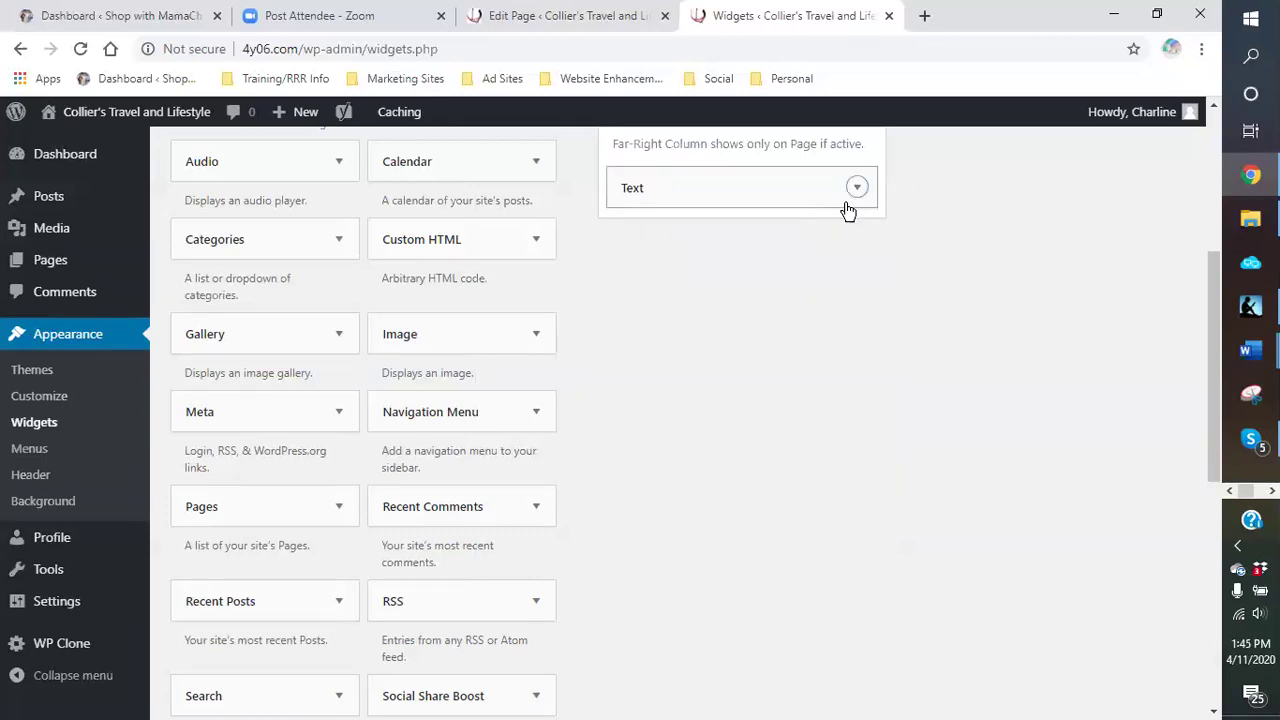
{"action": "left_click", "coordinate": [507, 584]}
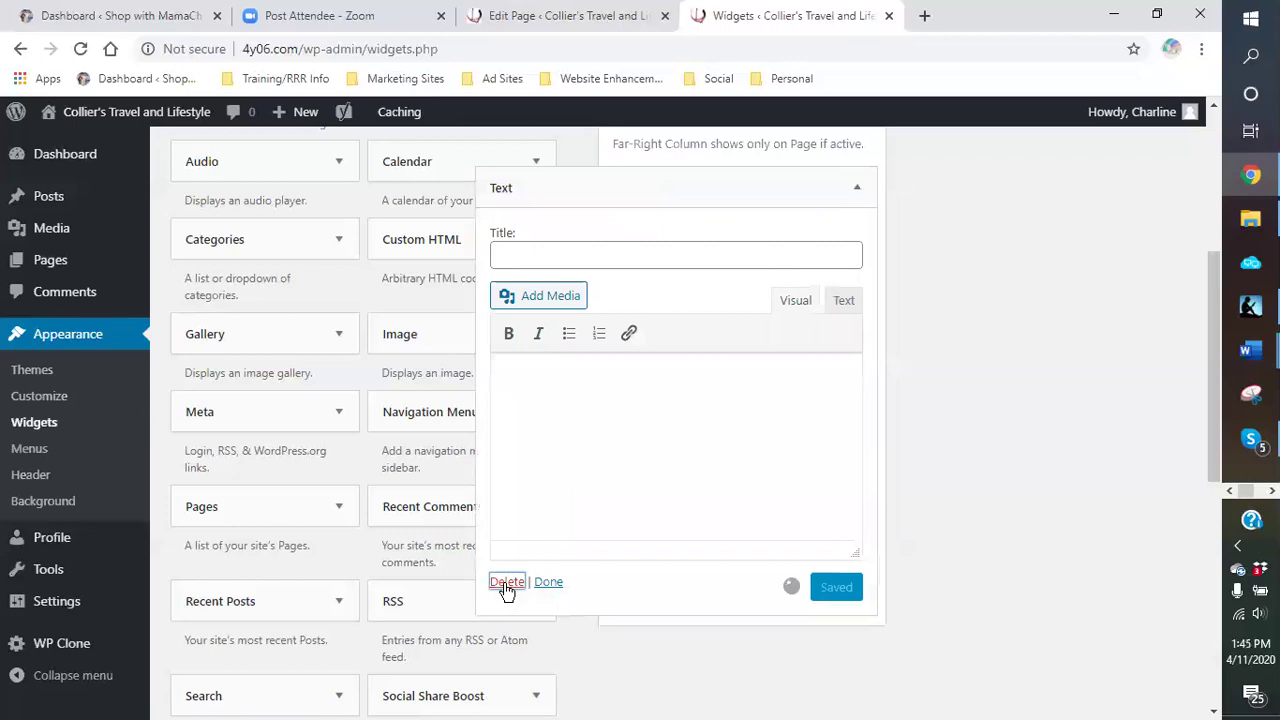
{"action": "scroll", "coordinate": [857, 426], "scroll_direction": "up", "scroll_amount": 5}
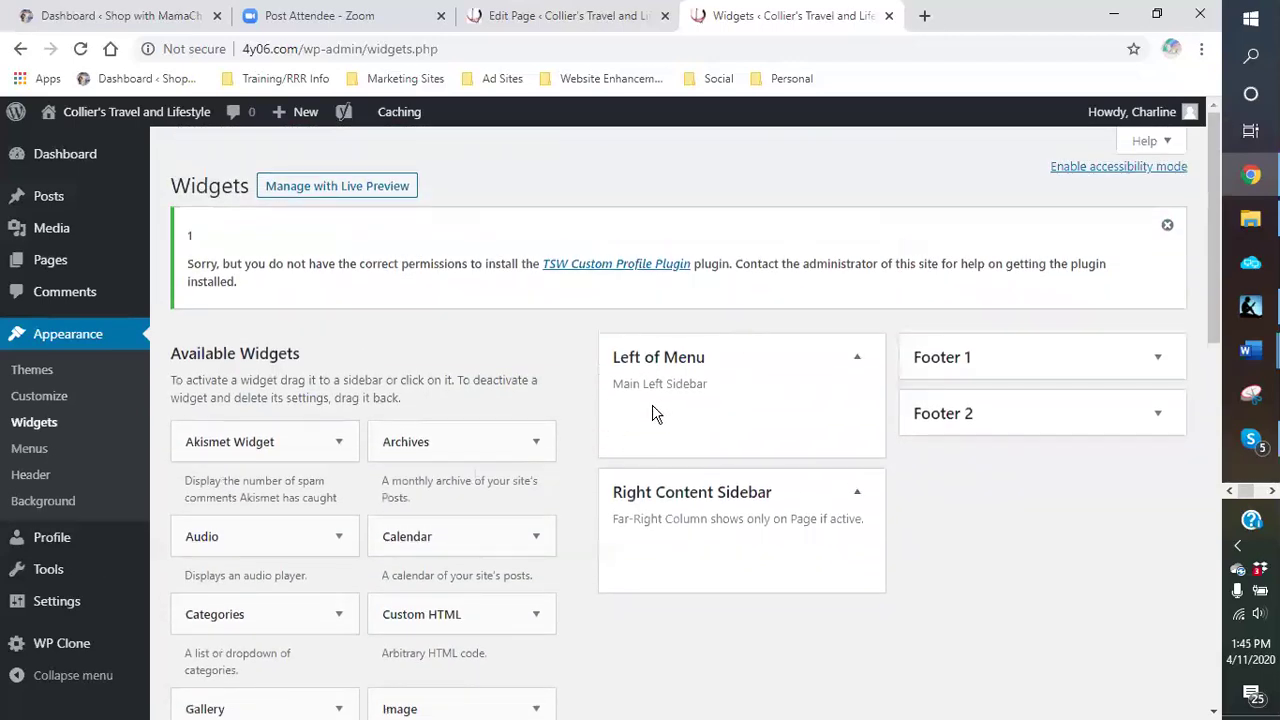
Step: Add a Search widget to the Left of Menu area
{"action": "scroll", "coordinate": [640, 387], "scroll_direction": "down", "scroll_amount": 6}
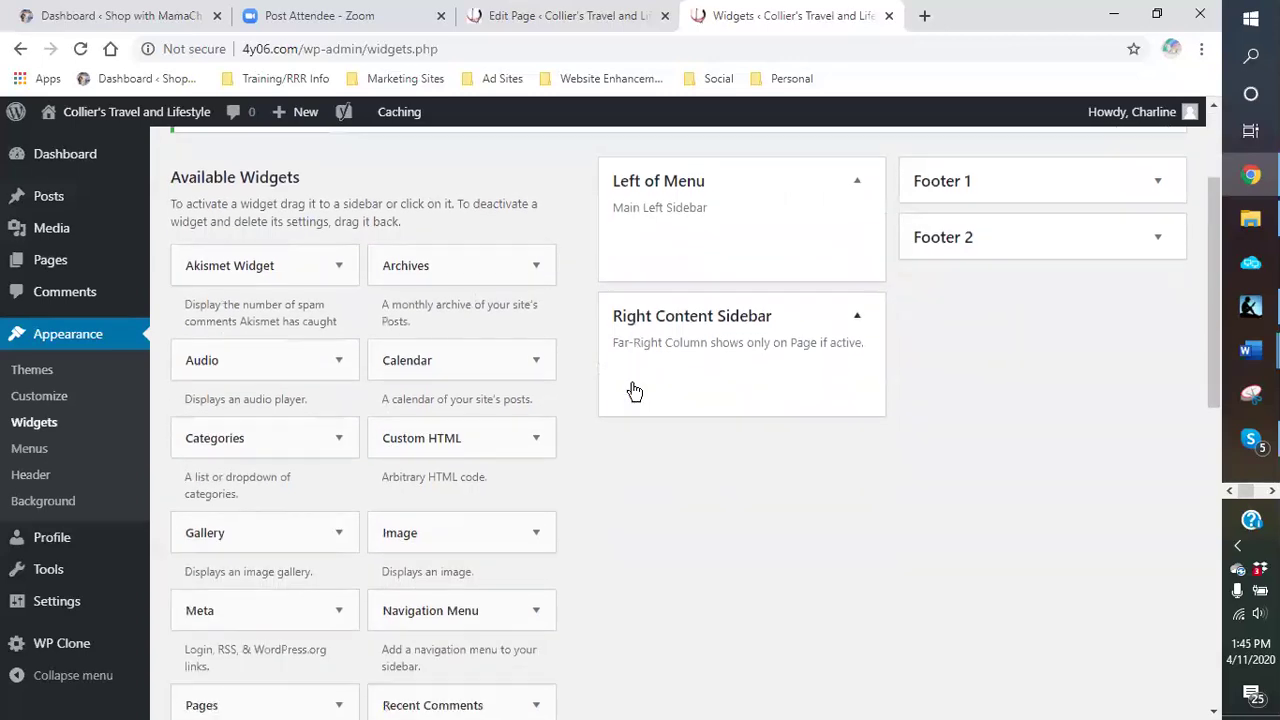
{"action": "scroll", "coordinate": [620, 388], "scroll_direction": "down", "scroll_amount": 2}
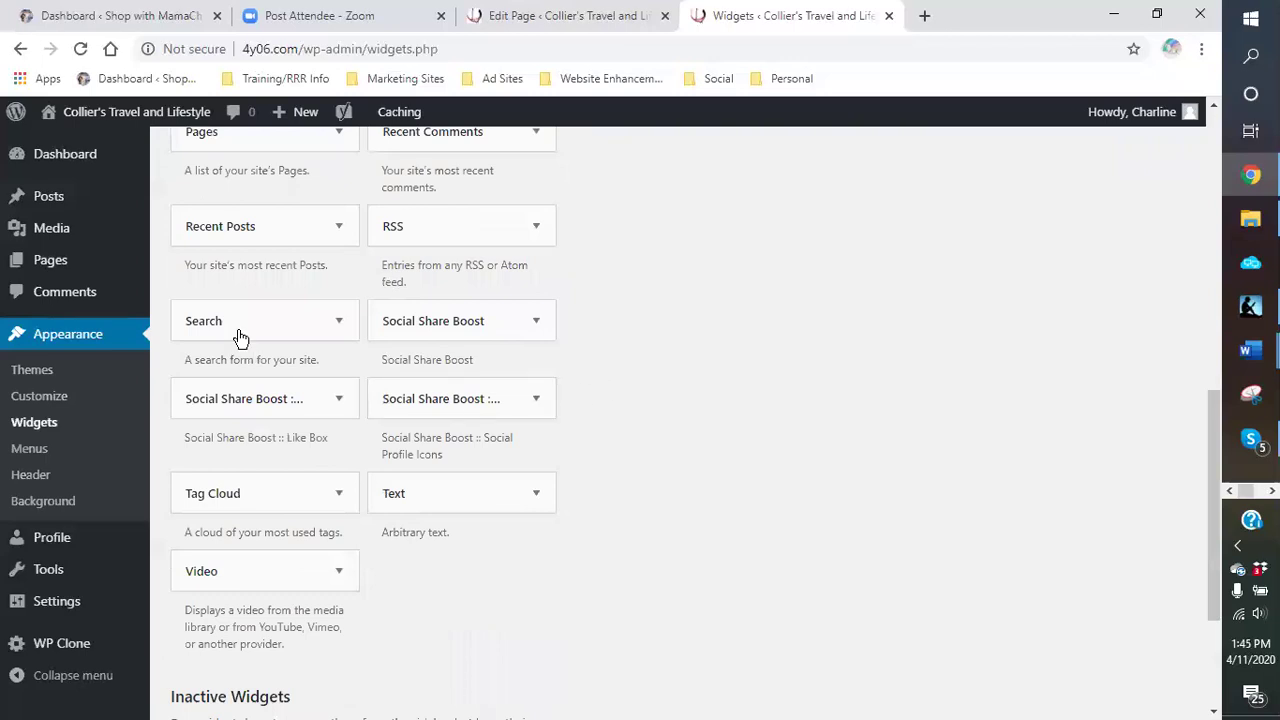
{"action": "left_click", "coordinate": [338, 322]}
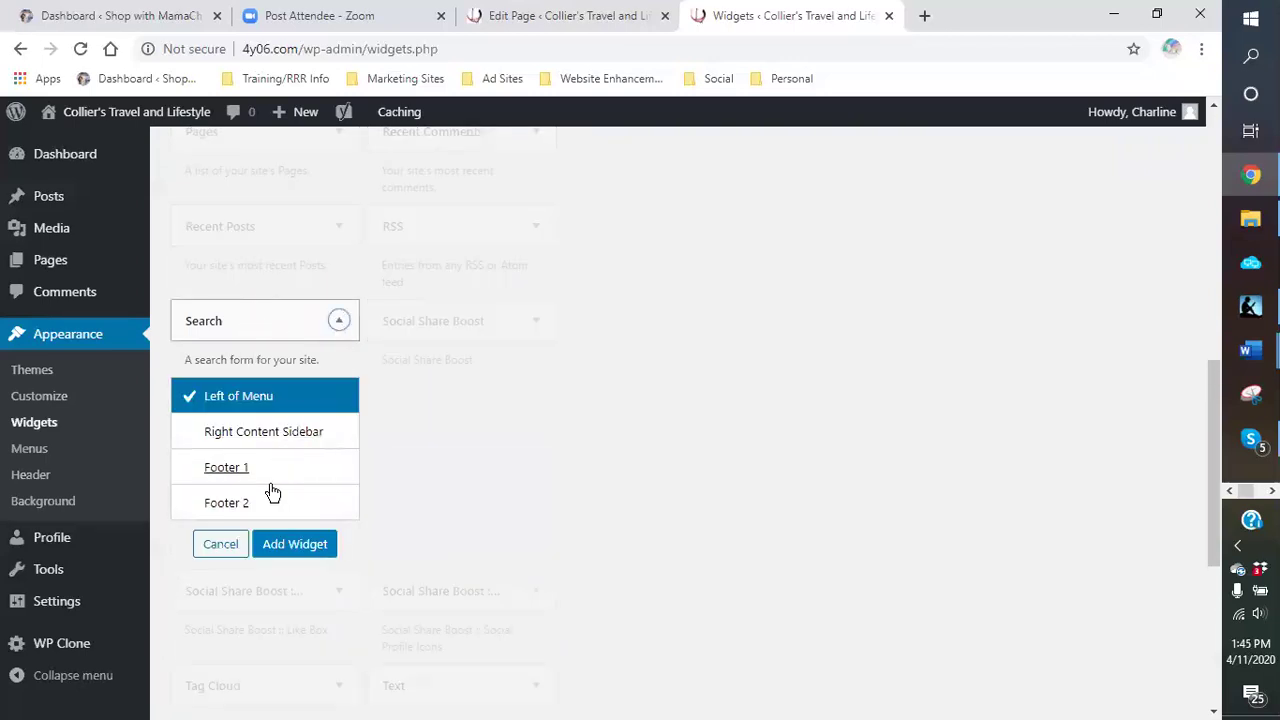
{"action": "left_click", "coordinate": [281, 557]}
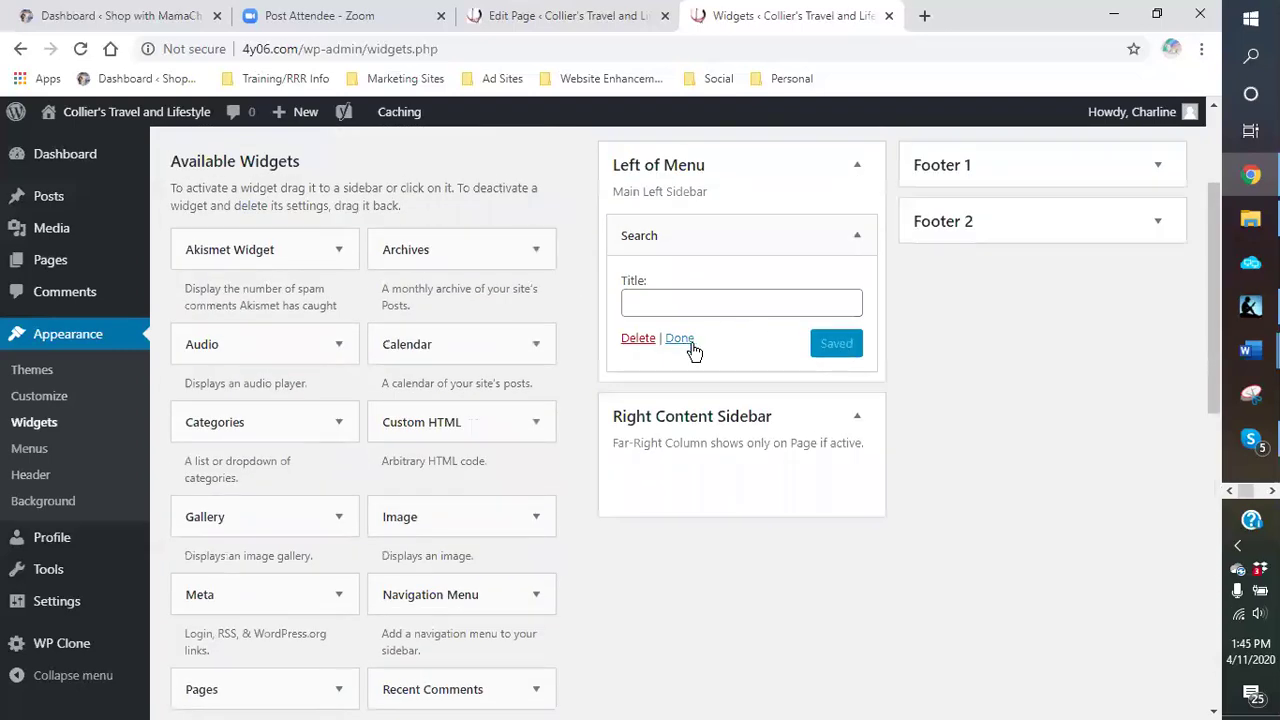
{"action": "left_click", "coordinate": [685, 340]}
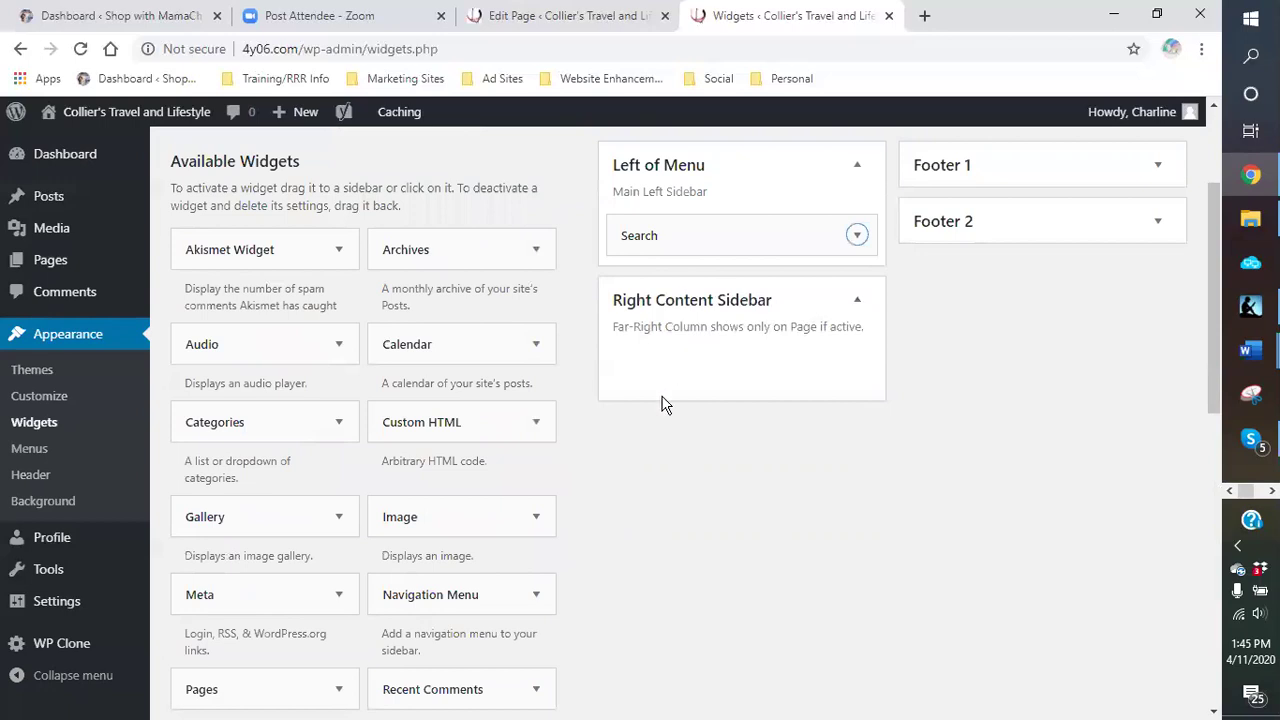
Step: Add a second Search widget to the Right Content Sidebar and visit the live site
{"action": "scroll", "coordinate": [603, 407], "scroll_direction": "down", "scroll_amount": 3}
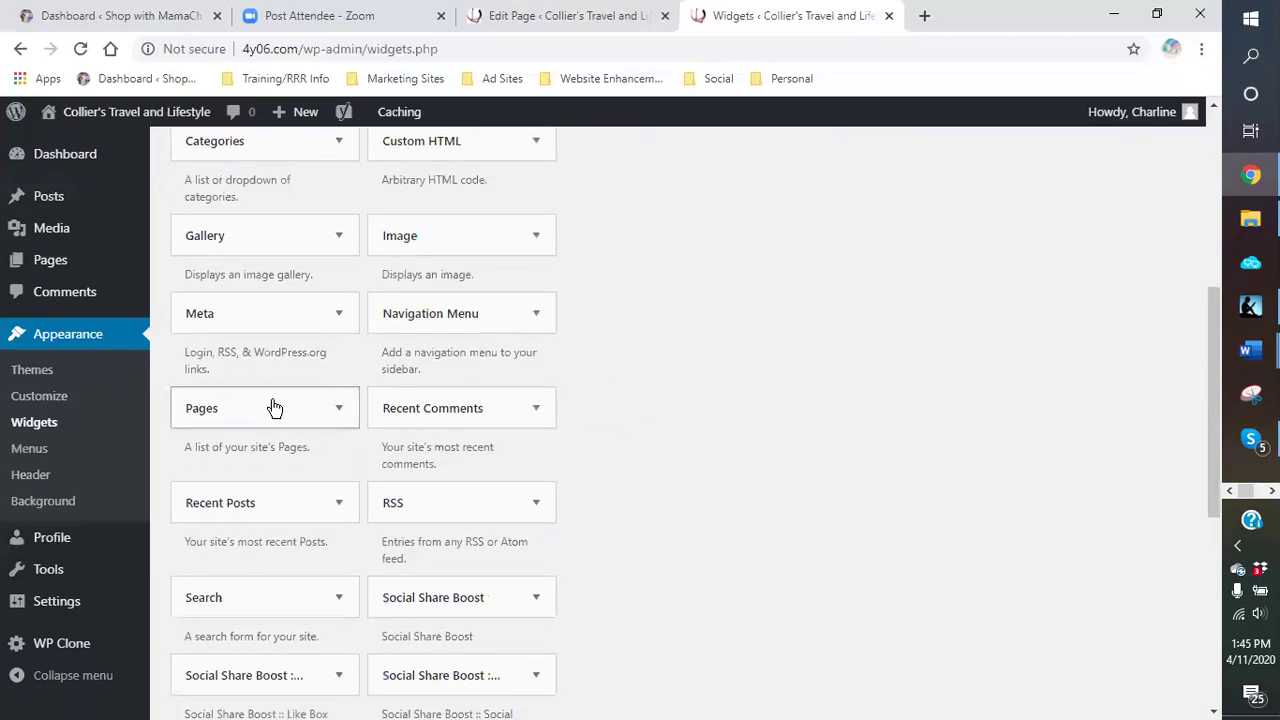
{"action": "scroll", "coordinate": [271, 440], "scroll_direction": "down", "scroll_amount": 1}
{"action": "left_click", "coordinate": [312, 514]}
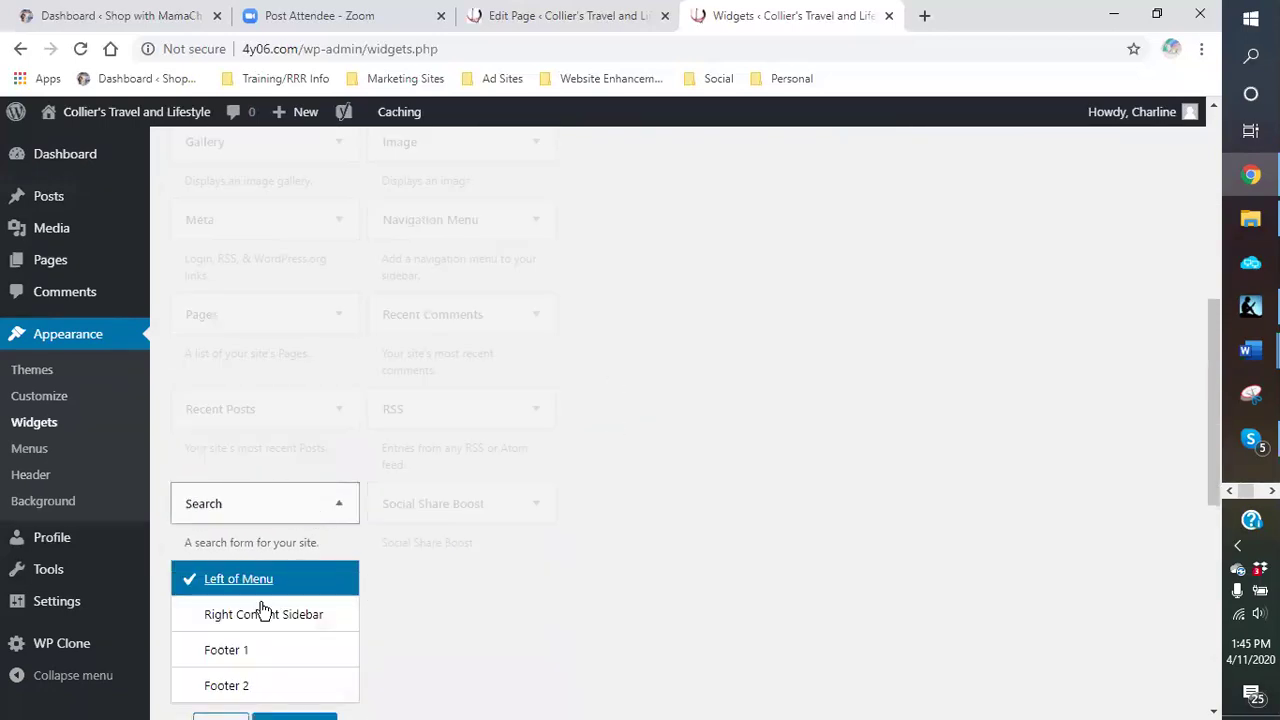
{"action": "left_click", "coordinate": [222, 619]}
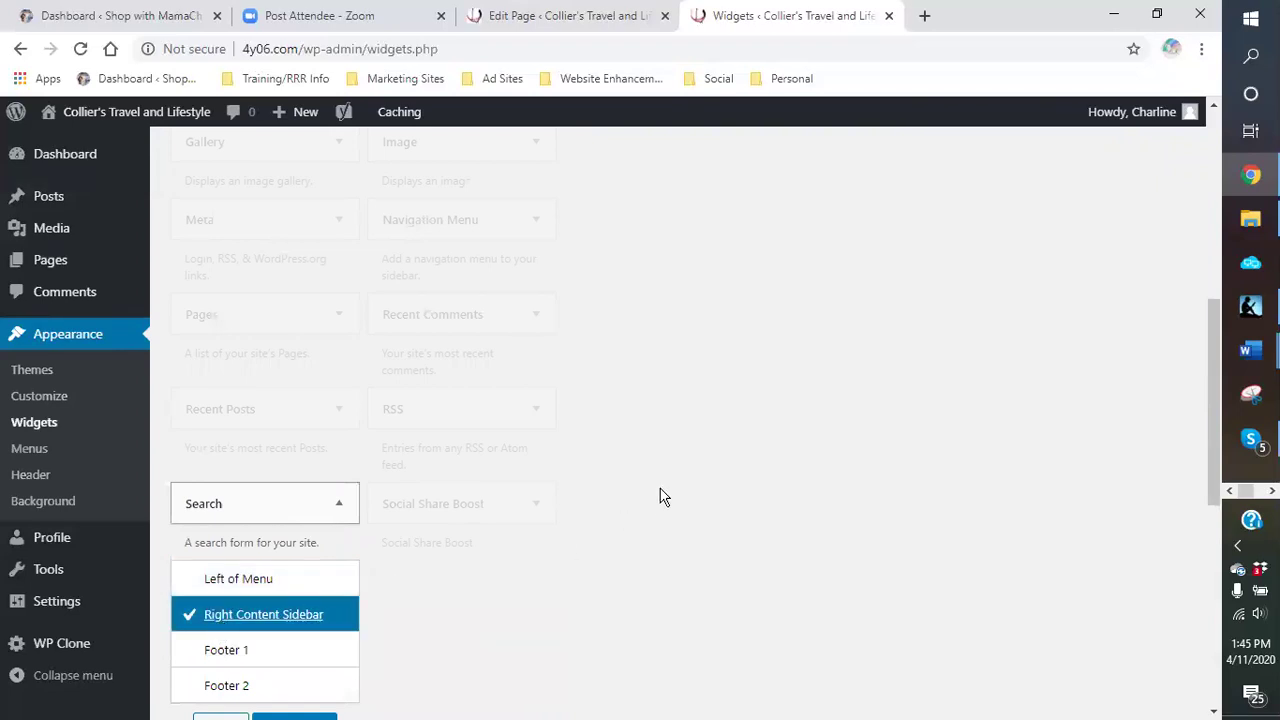
{"action": "scroll", "coordinate": [655, 475], "scroll_direction": "up", "scroll_amount": 7}
{"action": "scroll", "coordinate": [460, 560], "scroll_direction": "down", "scroll_amount": 9}
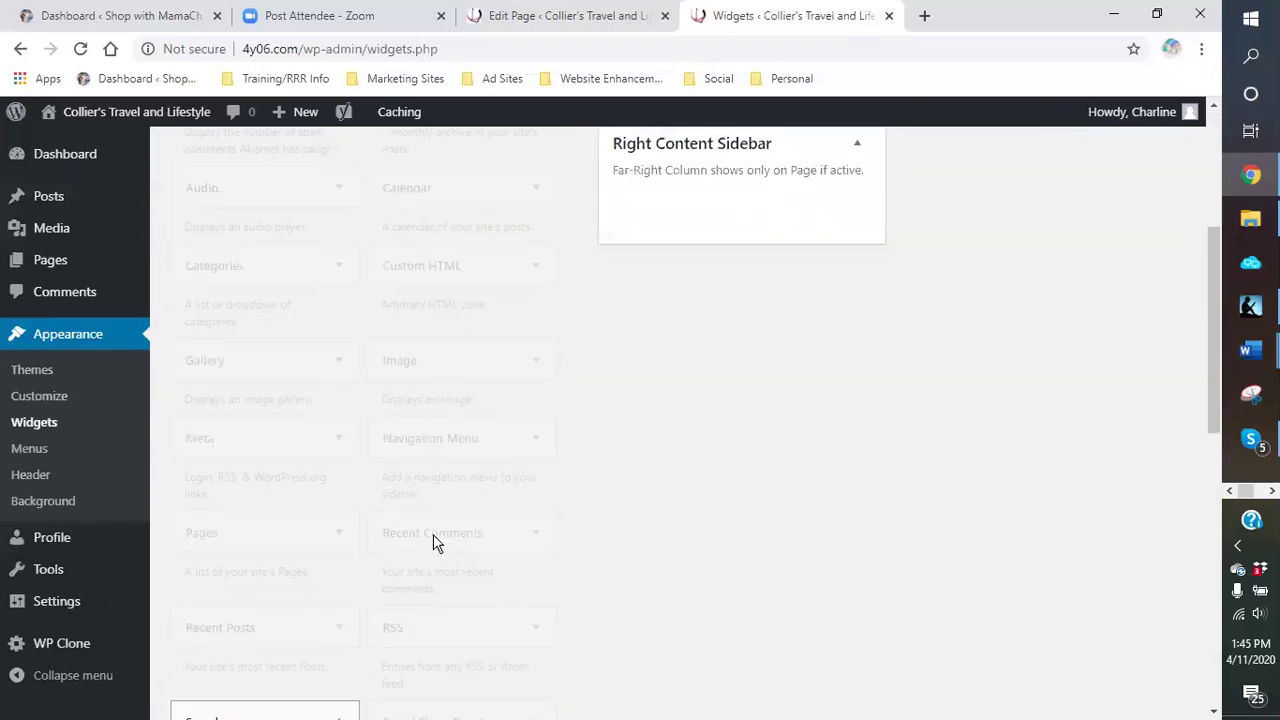
{"action": "left_click", "coordinate": [329, 552]}
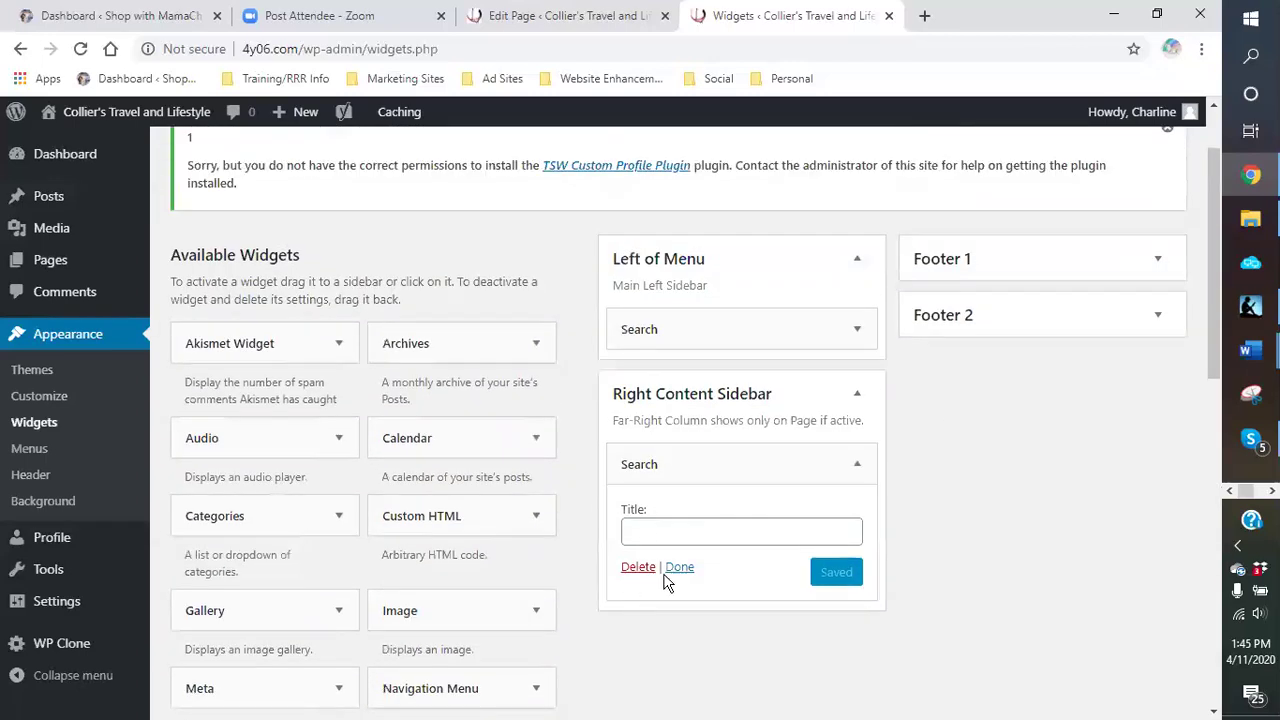
{"action": "left_click", "coordinate": [686, 570]}
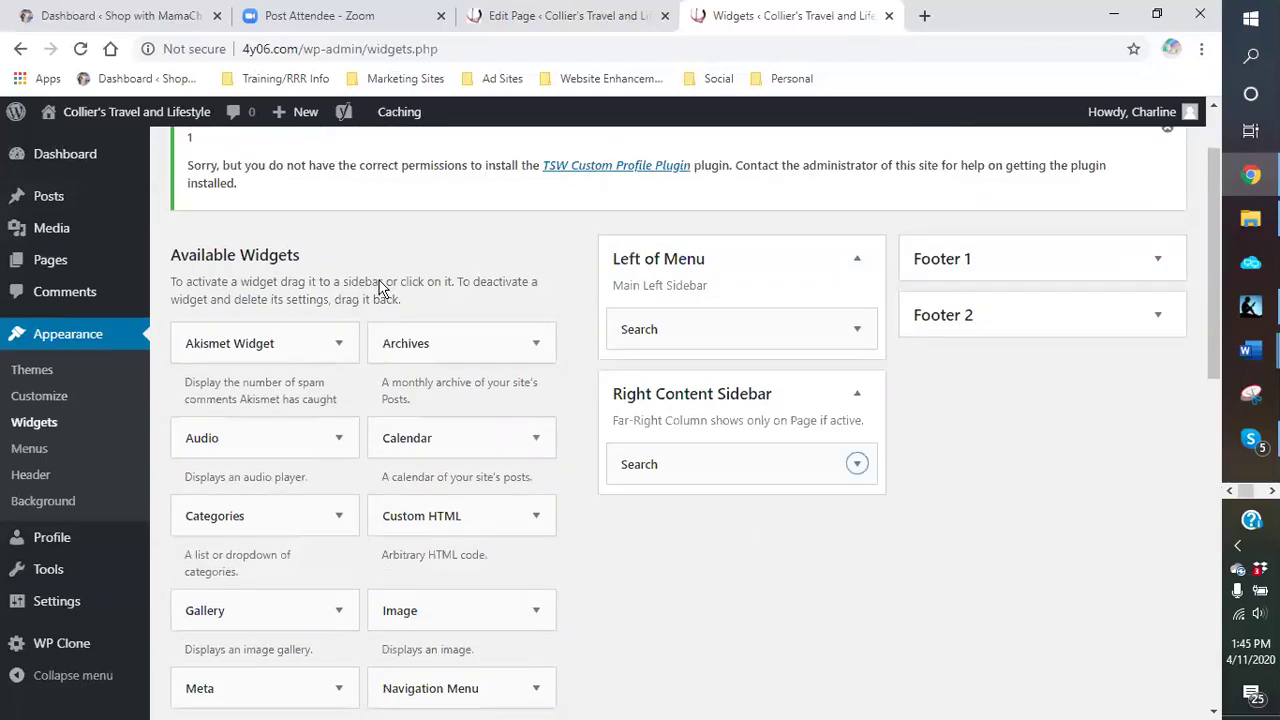
{"action": "left_click", "coordinate": [70, 146]}
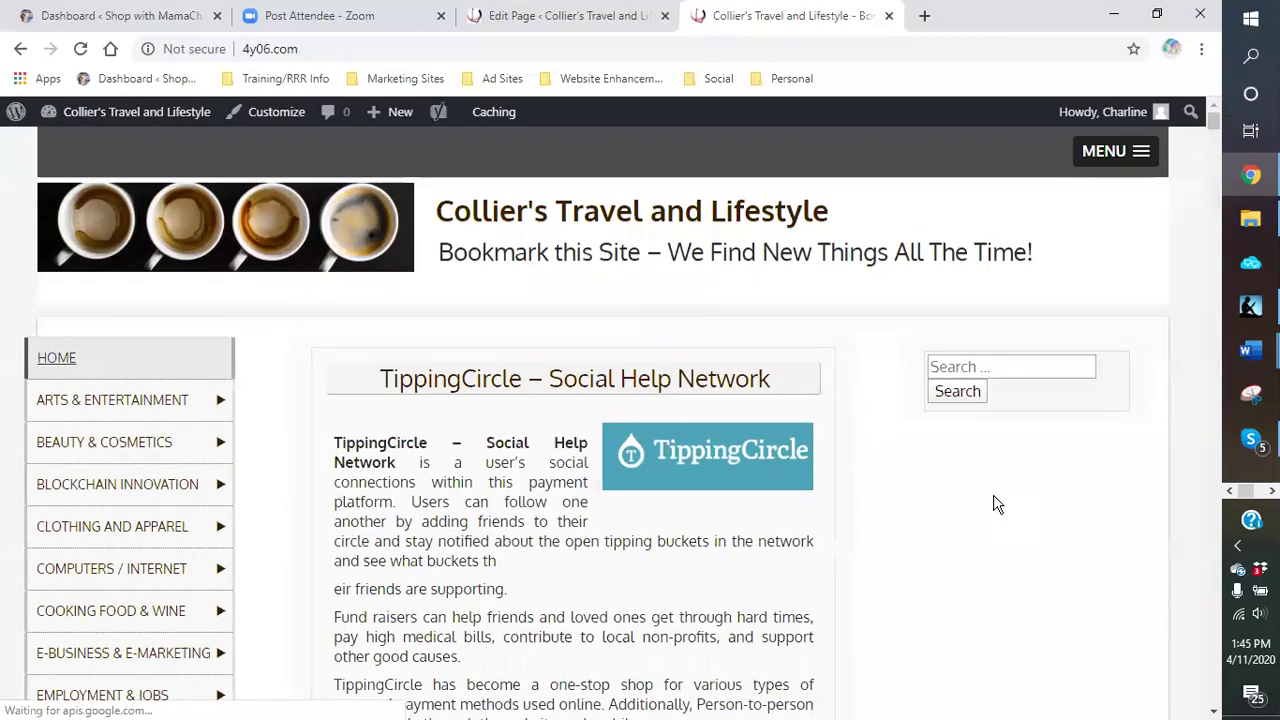
Step: View the live Collier's Travel Health & Fitness page
{"action": "scroll", "coordinate": [990, 500], "scroll_direction": "down", "scroll_amount": 12}
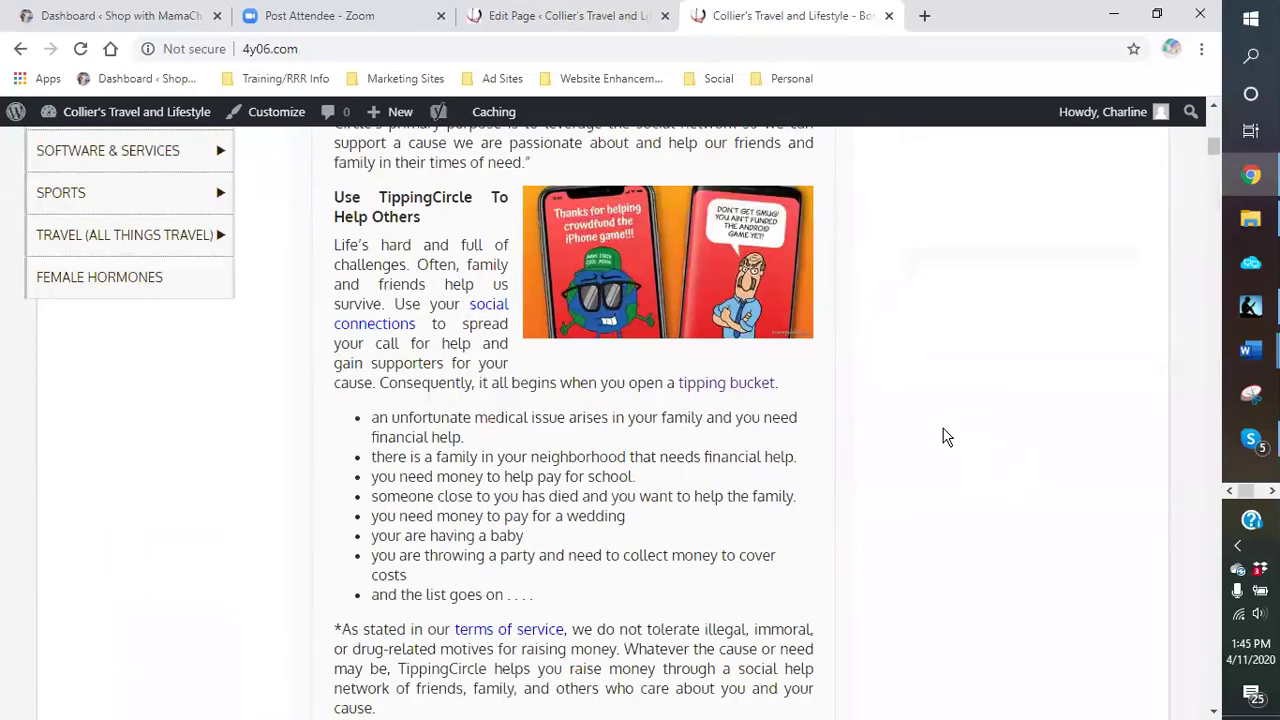
{"action": "scroll", "coordinate": [947, 437], "scroll_direction": "up", "scroll_amount": 4}
{"action": "left_click", "coordinate": [73, 260]}
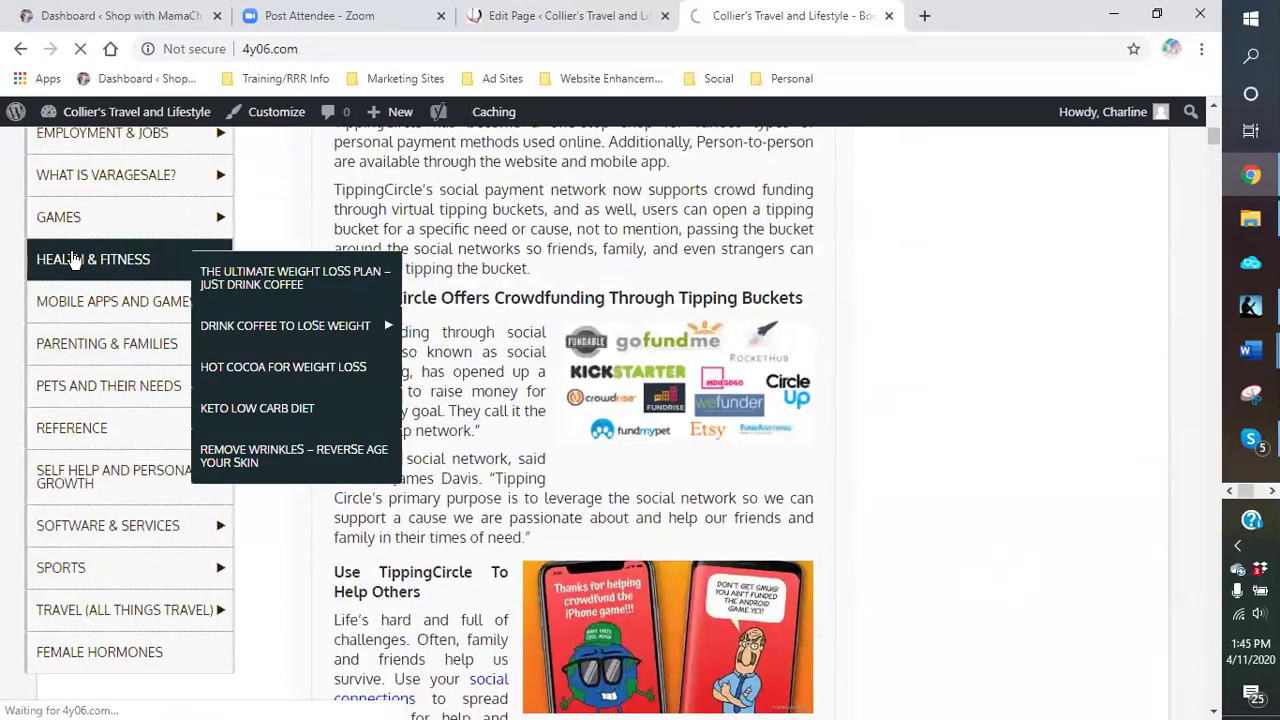
{"action": "scroll", "coordinate": [1060, 510], "scroll_direction": "down", "scroll_amount": 4}
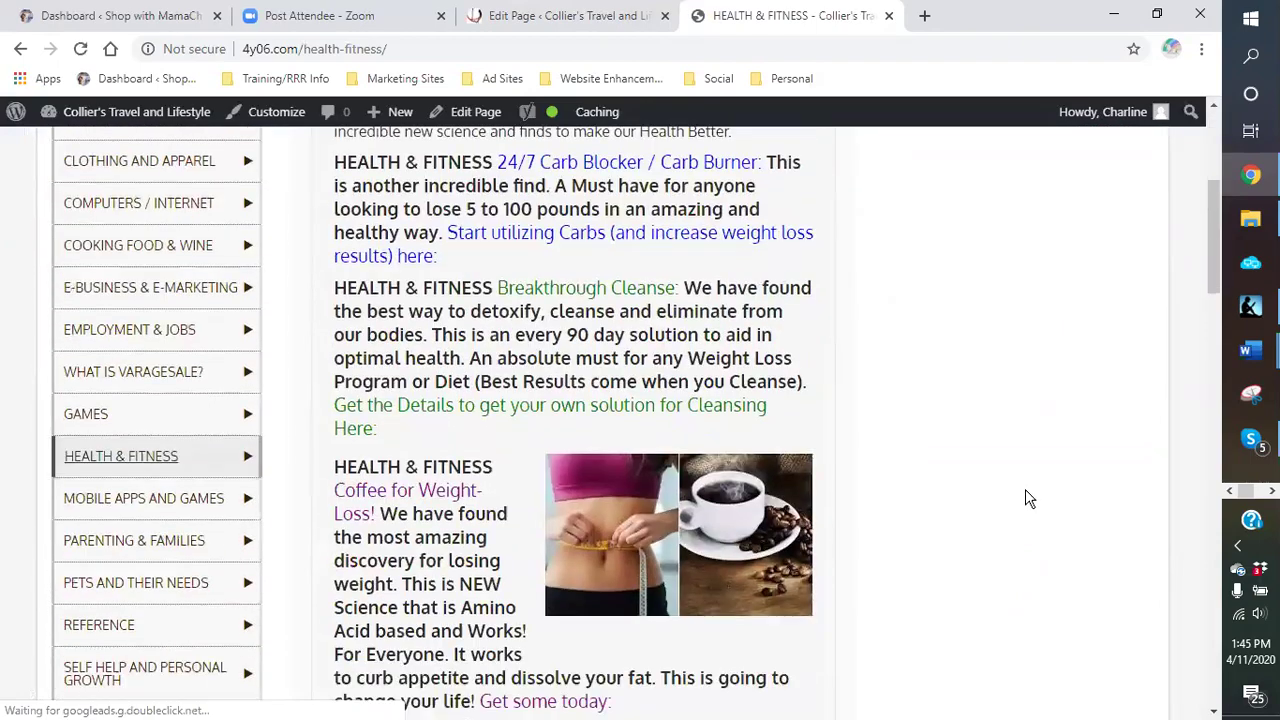
{"action": "scroll", "coordinate": [1026, 510], "scroll_direction": "down", "scroll_amount": 6}
{"action": "scroll", "coordinate": [989, 480], "scroll_direction": "up", "scroll_amount": 9}
{"action": "scroll", "coordinate": [957, 417], "scroll_direction": "down", "scroll_amount": 2}
{"action": "scroll", "coordinate": [957, 417], "scroll_direction": "up", "scroll_amount": 3}
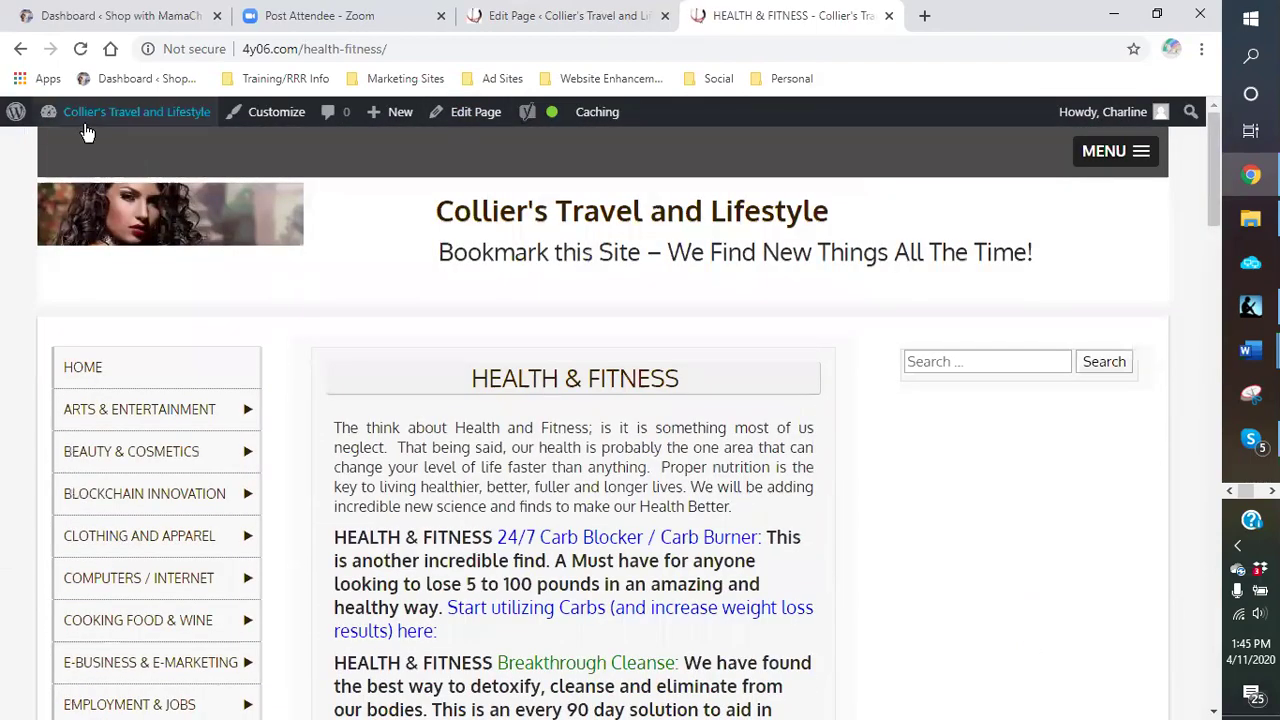
Step: Add a Text widget to Left of Menu, delete it, and switch to the Shop with MamaChief dashboard
{"action": "mouse_move", "coordinate": [80, 116]}
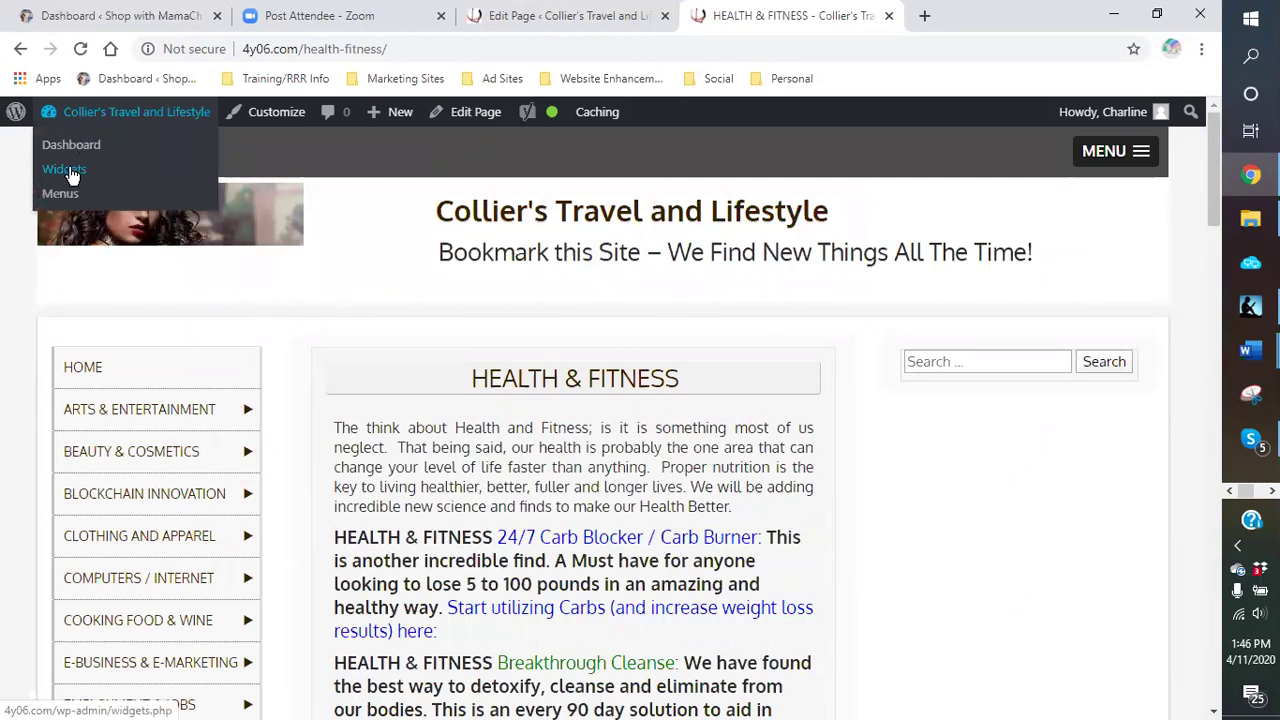
{"action": "left_click", "coordinate": [66, 170]}
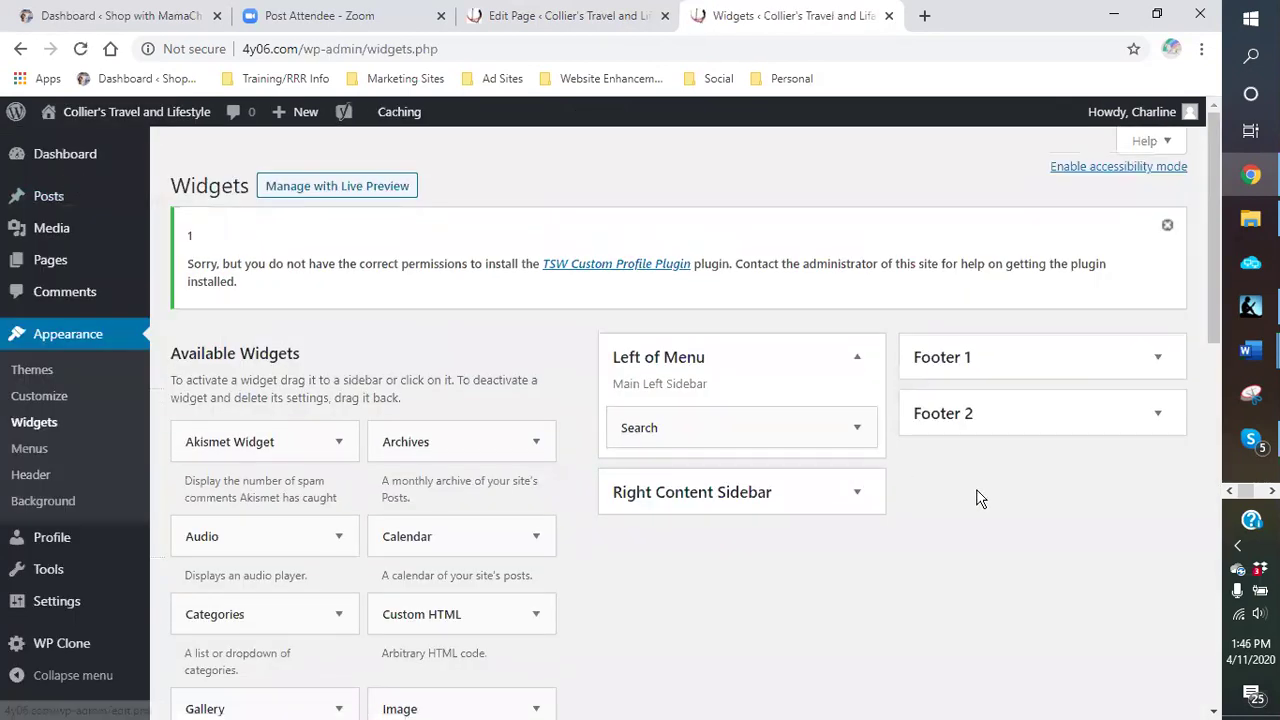
{"action": "scroll", "coordinate": [514, 457], "scroll_direction": "down", "scroll_amount": 5}
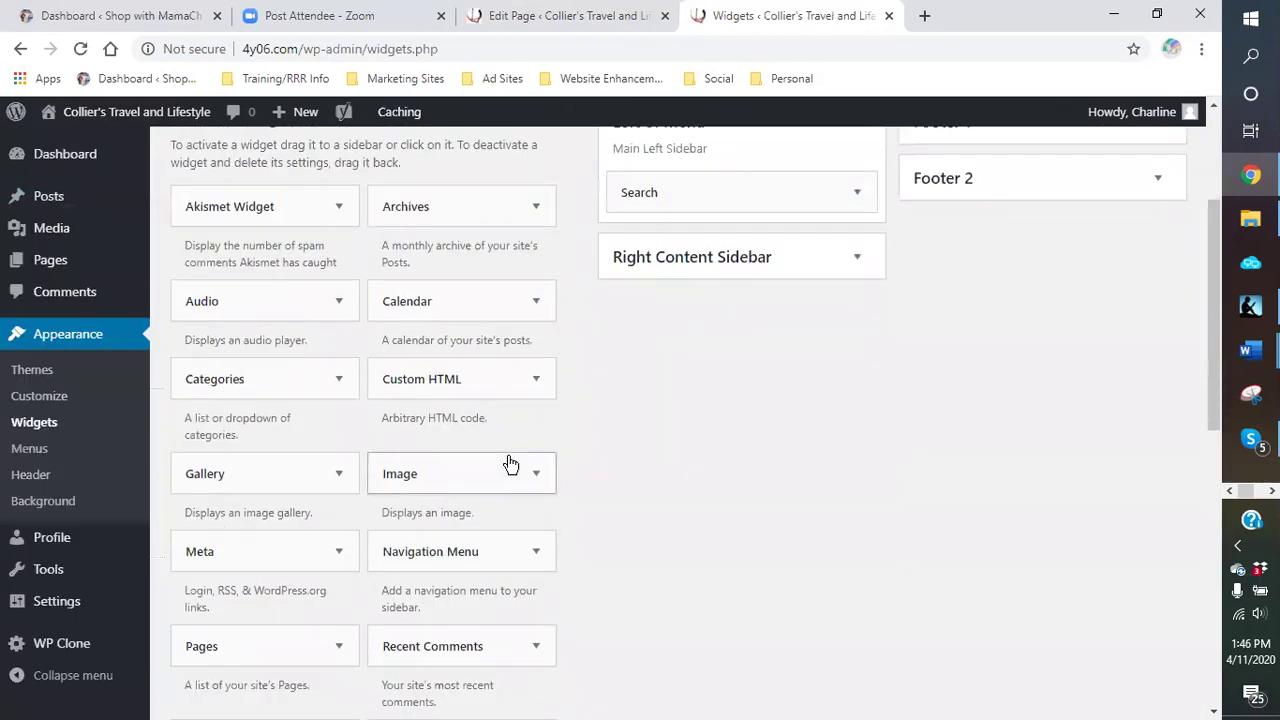
{"action": "scroll", "coordinate": [466, 520], "scroll_direction": "down", "scroll_amount": 3}
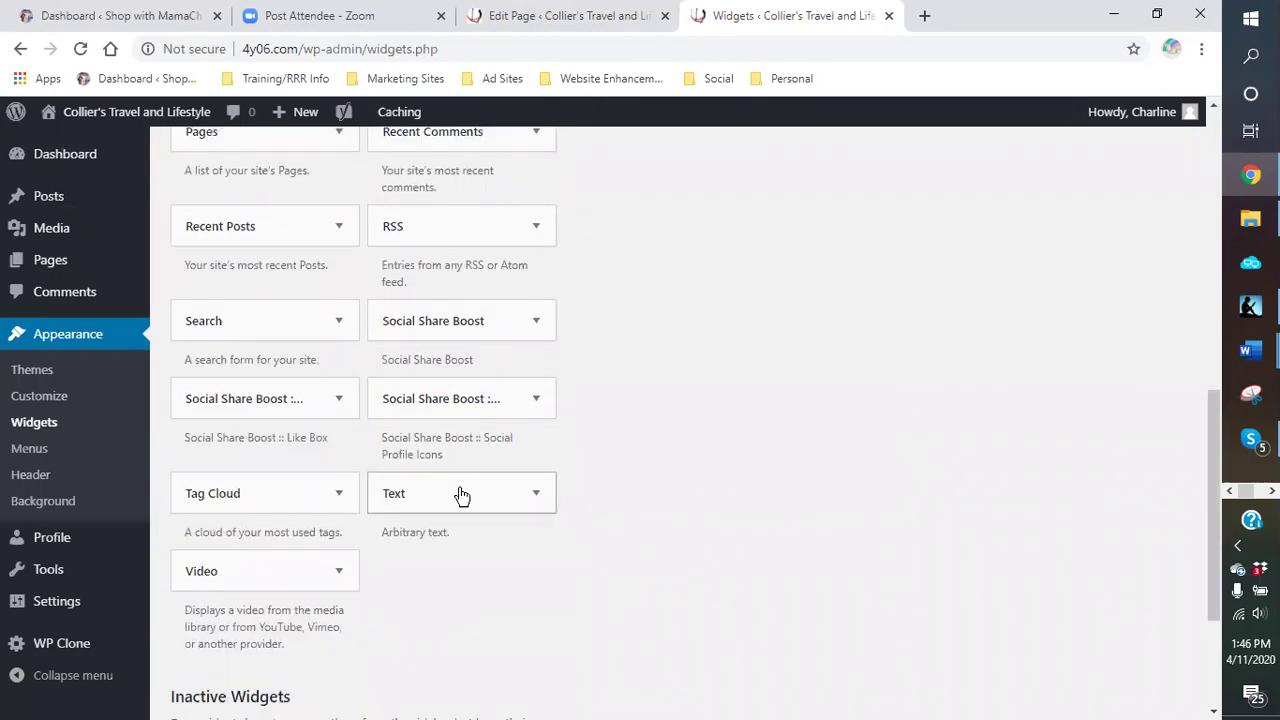
{"action": "left_click", "coordinate": [463, 500]}
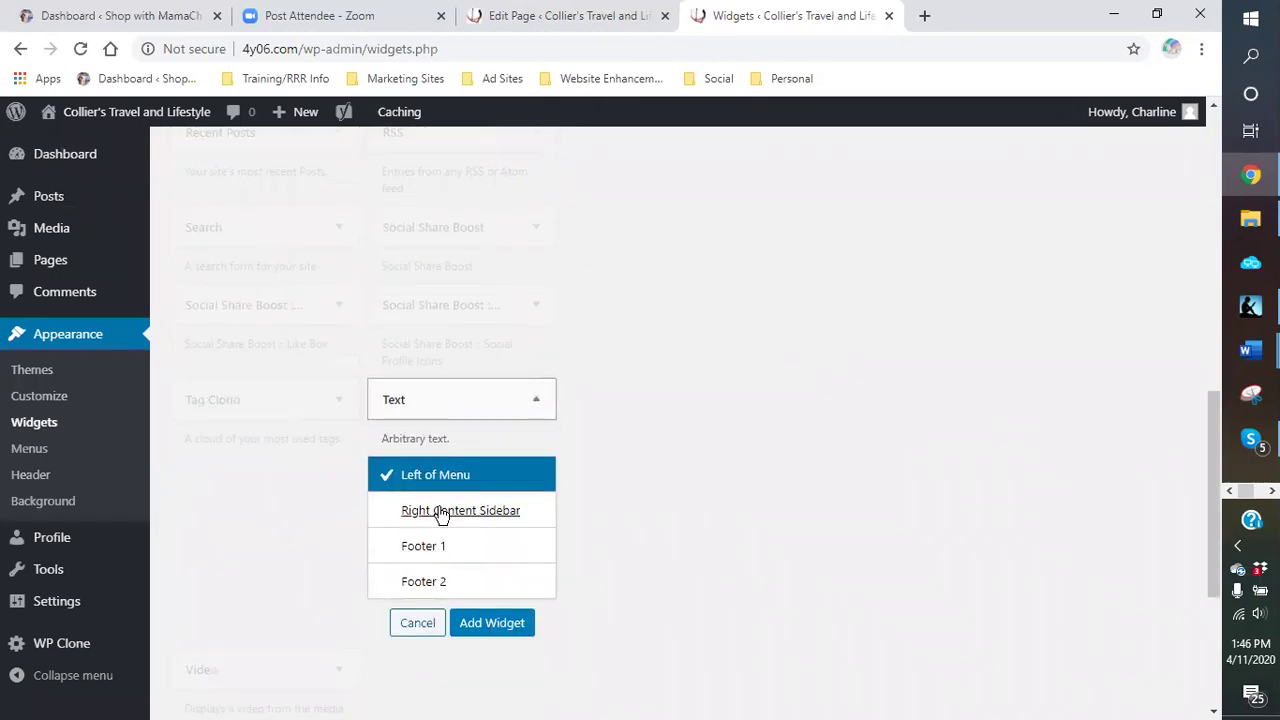
{"action": "left_click", "coordinate": [497, 625]}
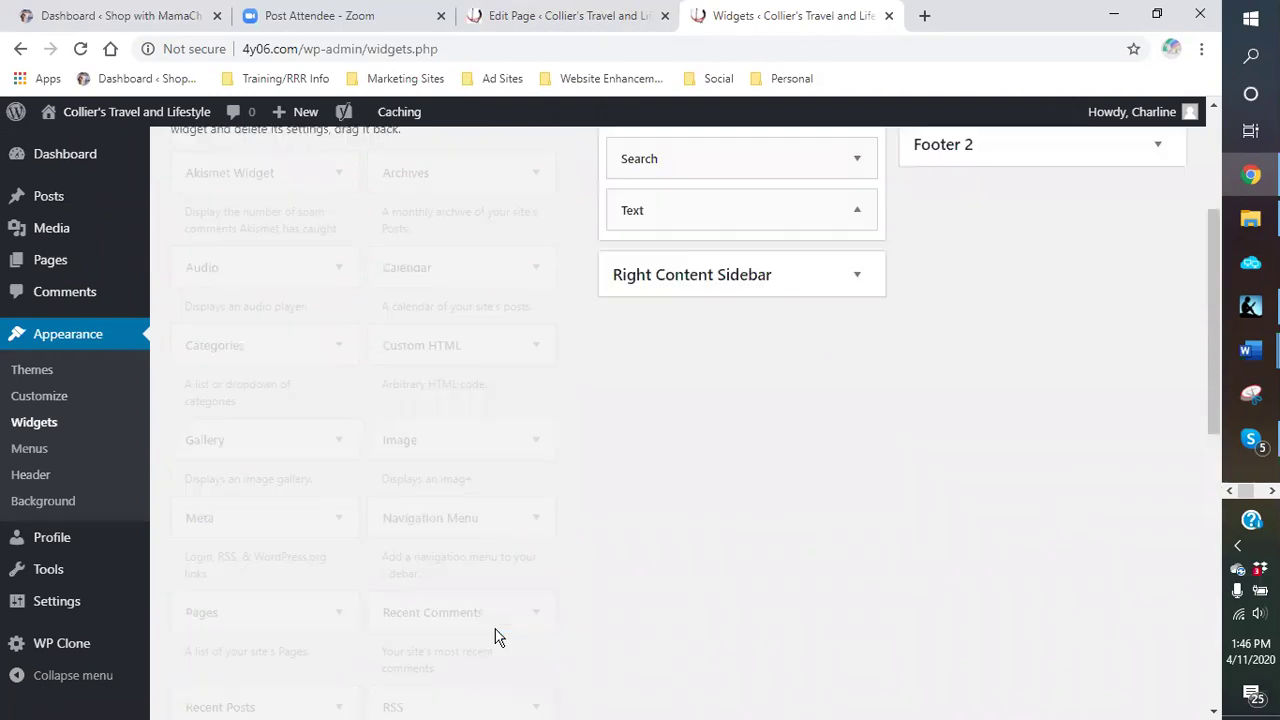
{"action": "scroll", "coordinate": [788, 361], "scroll_direction": "up", "scroll_amount": 4}
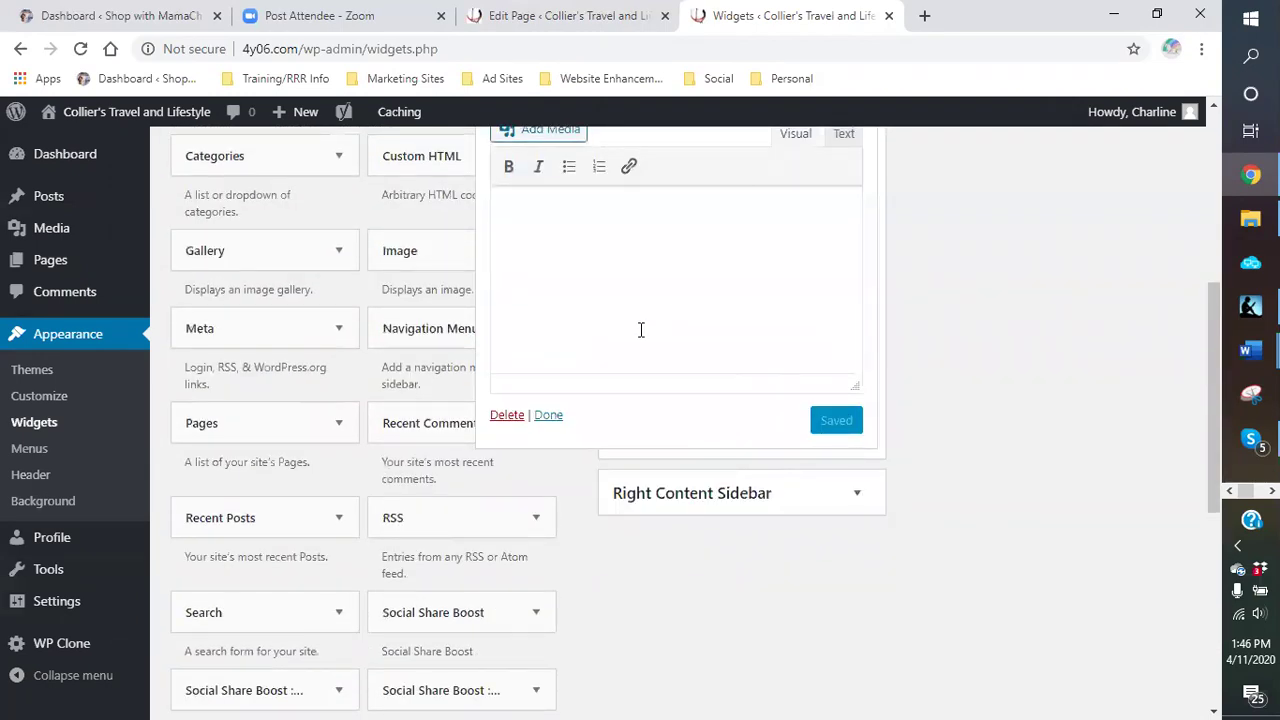
{"action": "scroll", "coordinate": [641, 330], "scroll_direction": "up", "scroll_amount": 2}
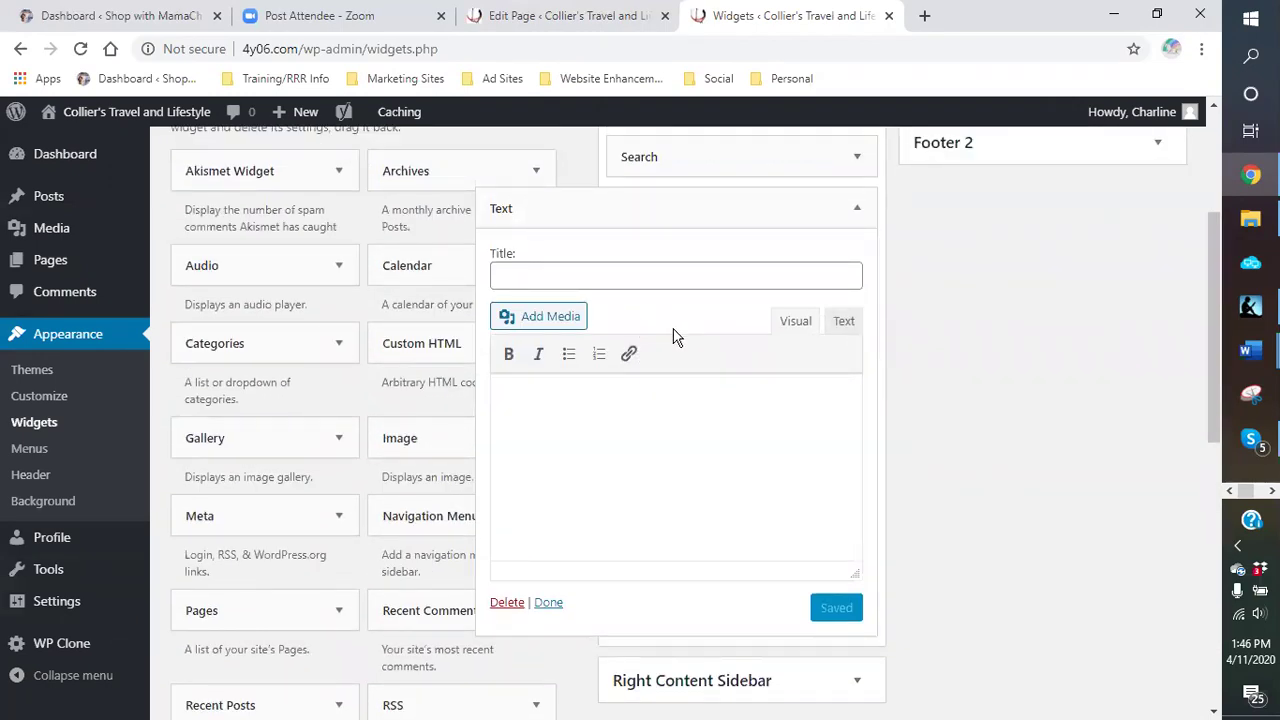
{"action": "left_click", "coordinate": [845, 325]}
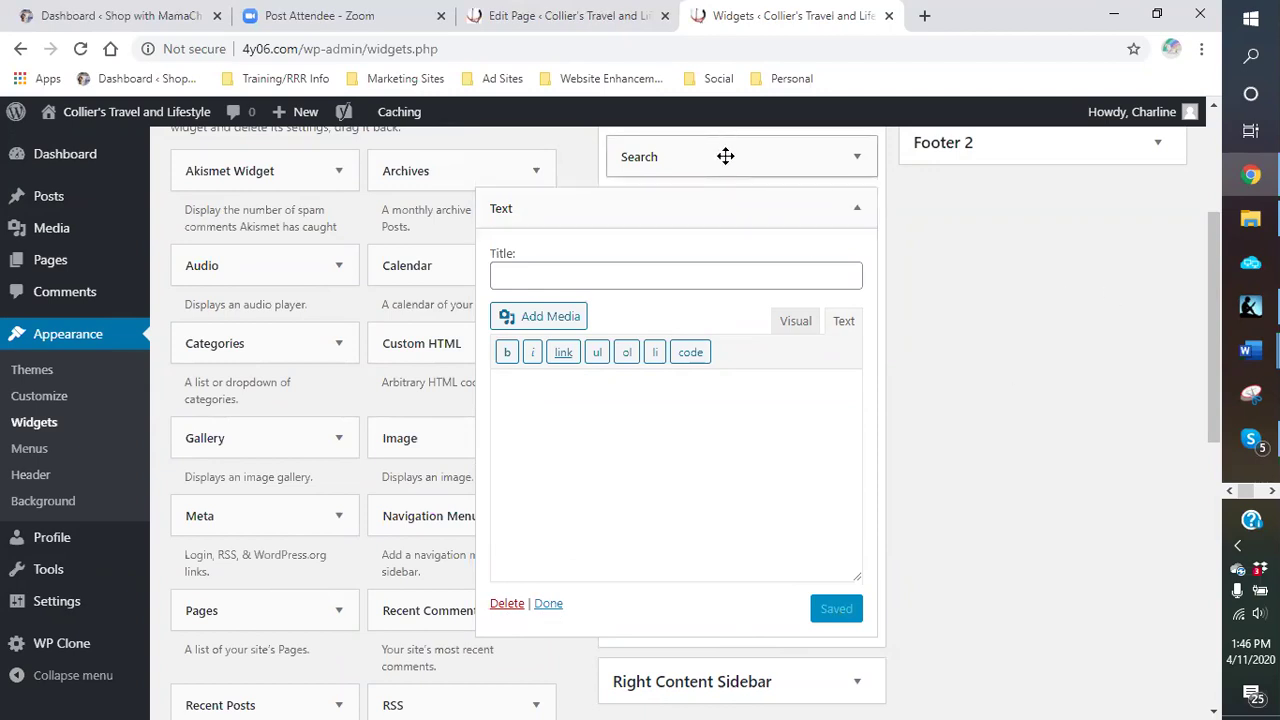
{"action": "left_click", "coordinate": [507, 603]}
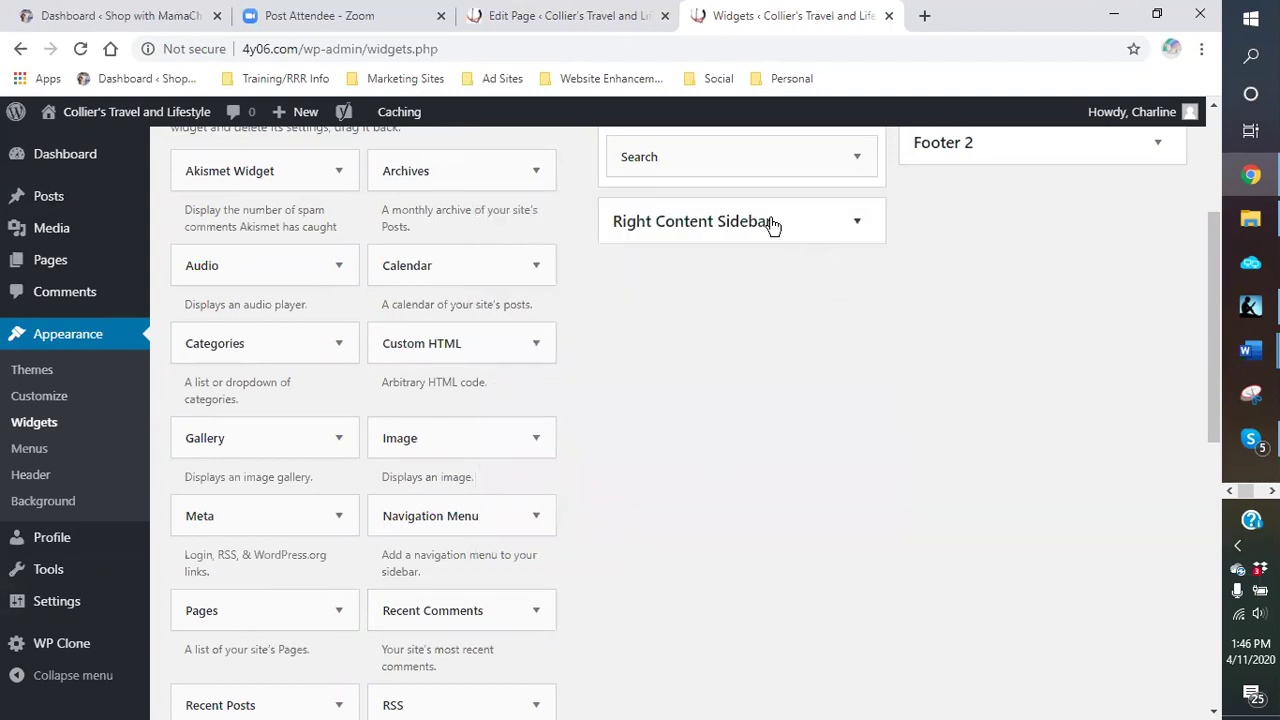
{"action": "left_click", "coordinate": [140, 18]}
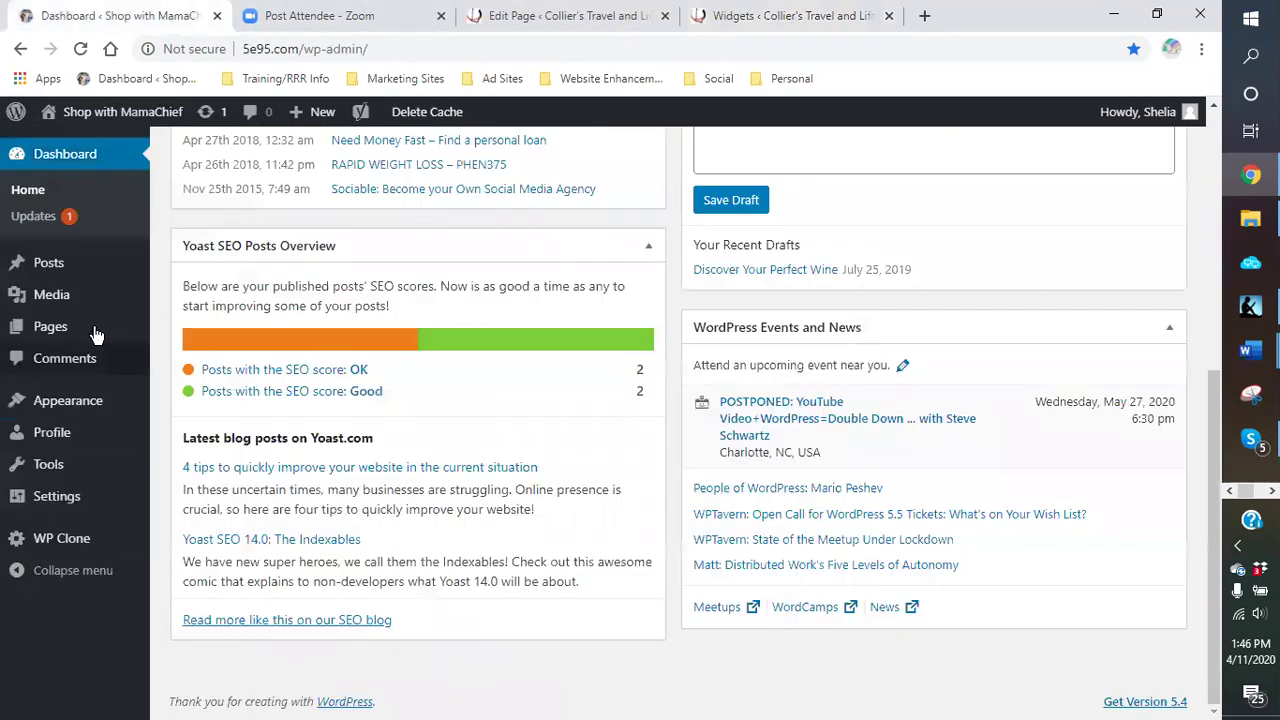
{"action": "scroll", "coordinate": [90, 330], "scroll_direction": "up", "scroll_amount": 4}
{"action": "left_click", "coordinate": [100, 118]}
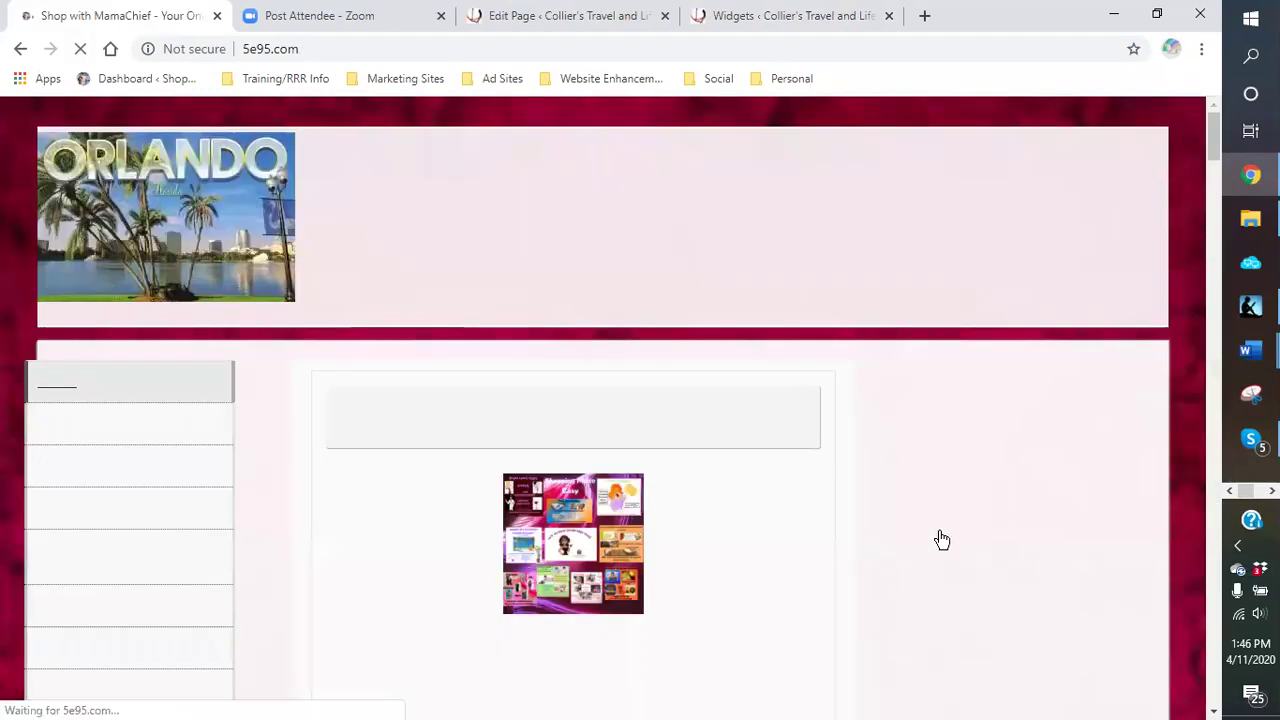
{"action": "scroll", "coordinate": [1000, 490], "scroll_direction": "down", "scroll_amount": 4}
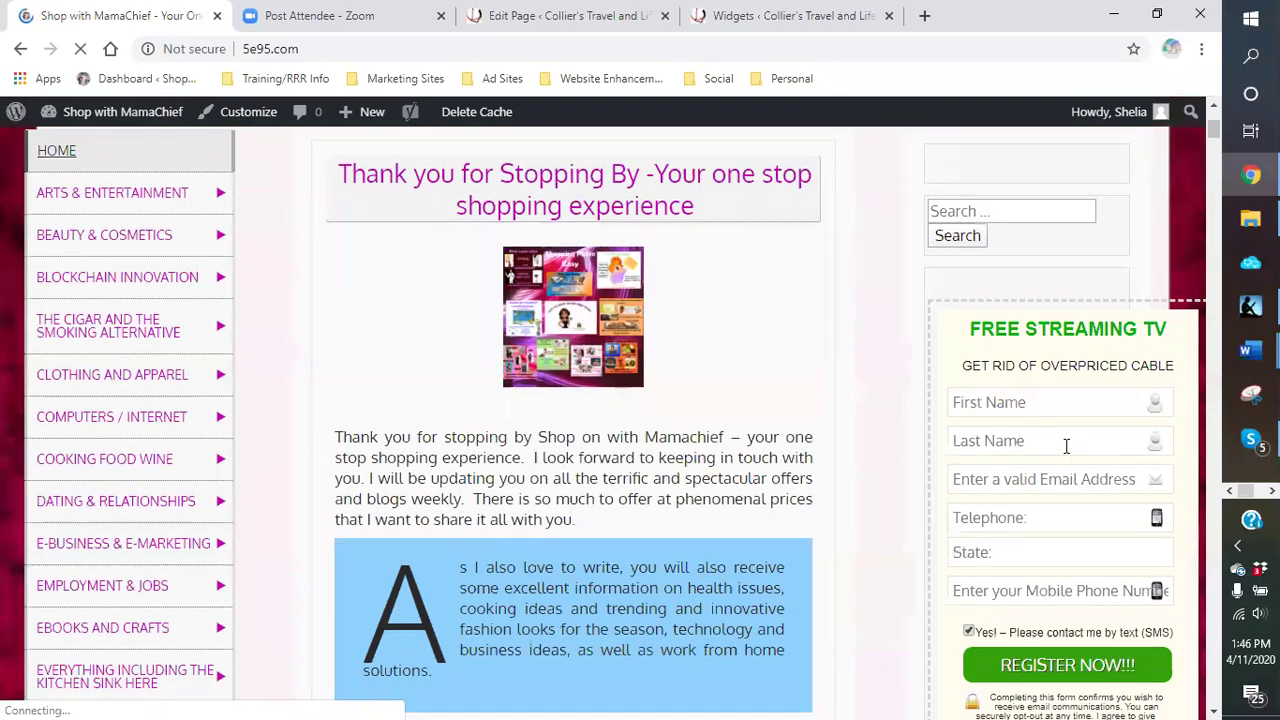
{"action": "scroll", "coordinate": [1045, 500], "scroll_direction": "down", "scroll_amount": 4}
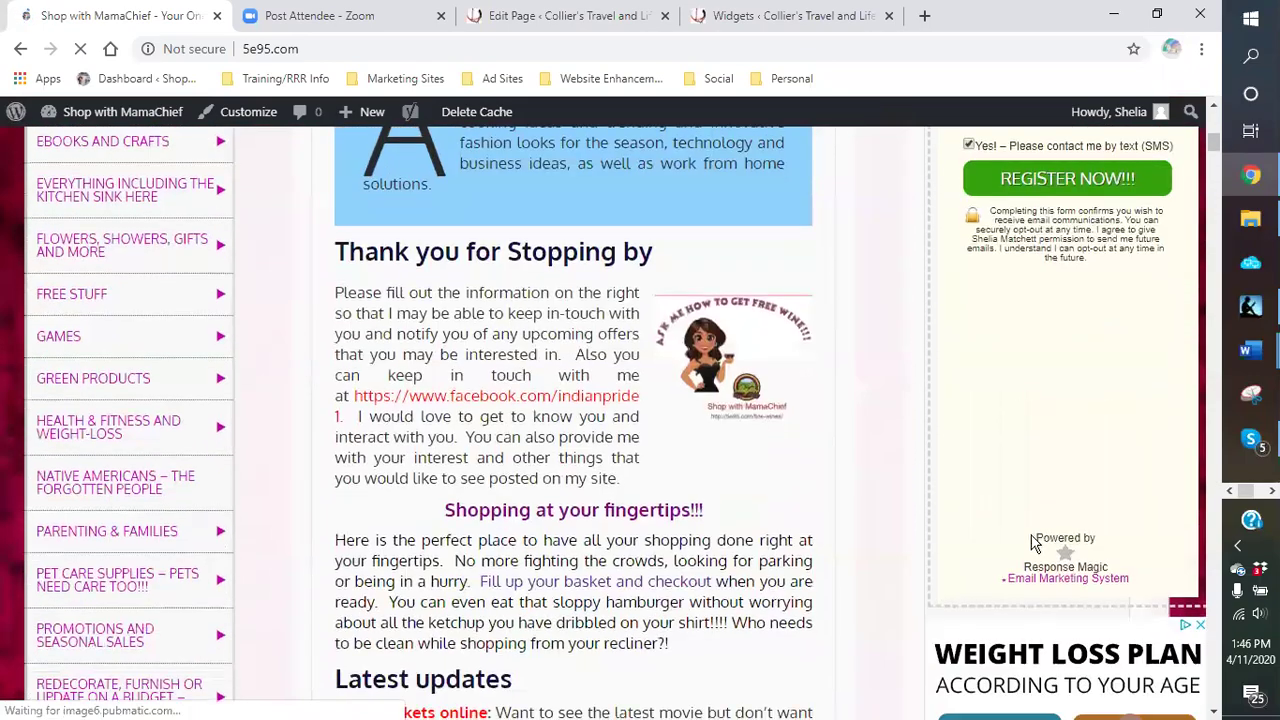
{"action": "scroll", "coordinate": [1023, 466], "scroll_direction": "up", "scroll_amount": 5}
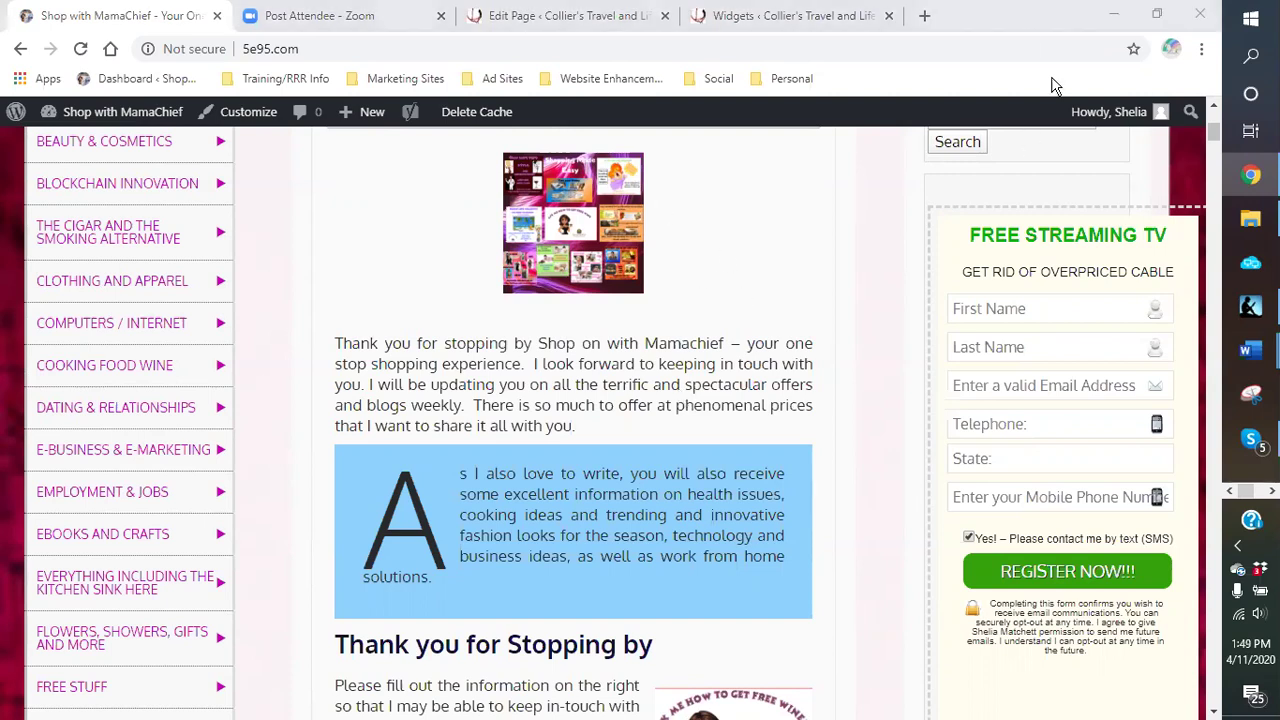
Step: In a new tab, open the Response Magic bookmark from the Marketing Sites folder
{"action": "left_click", "coordinate": [925, 20]}
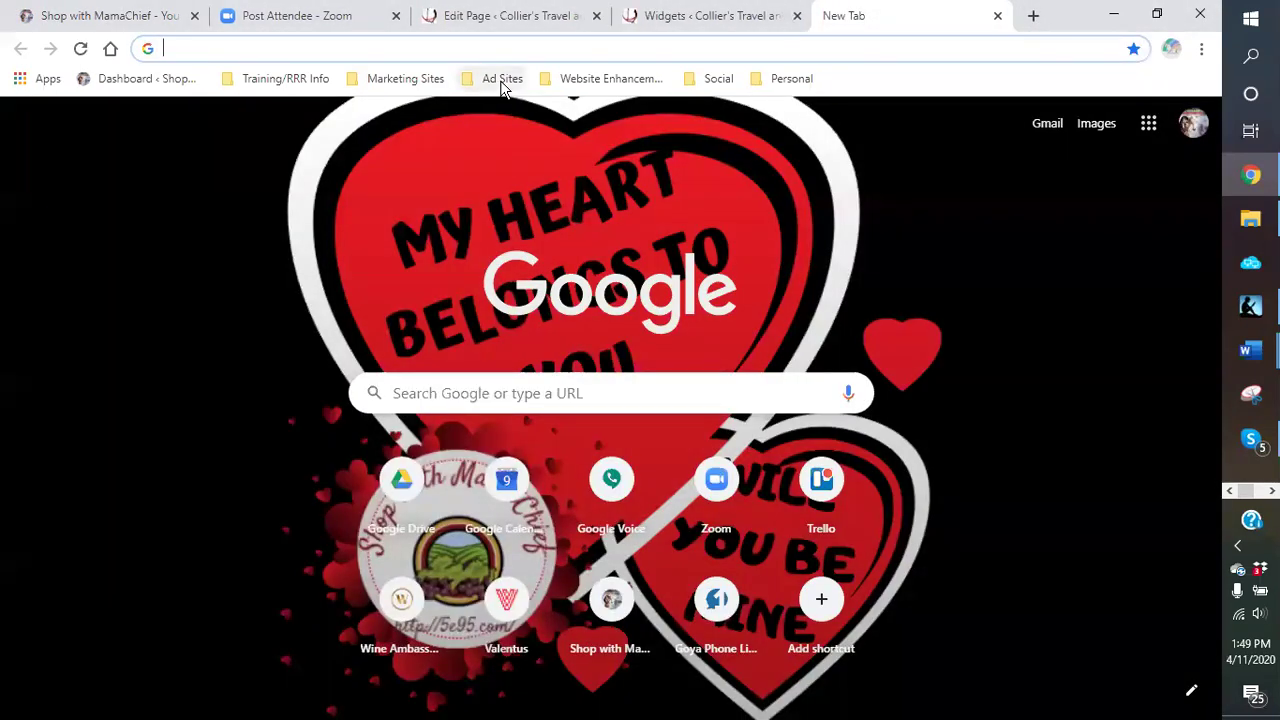
{"action": "left_click", "coordinate": [610, 79]}
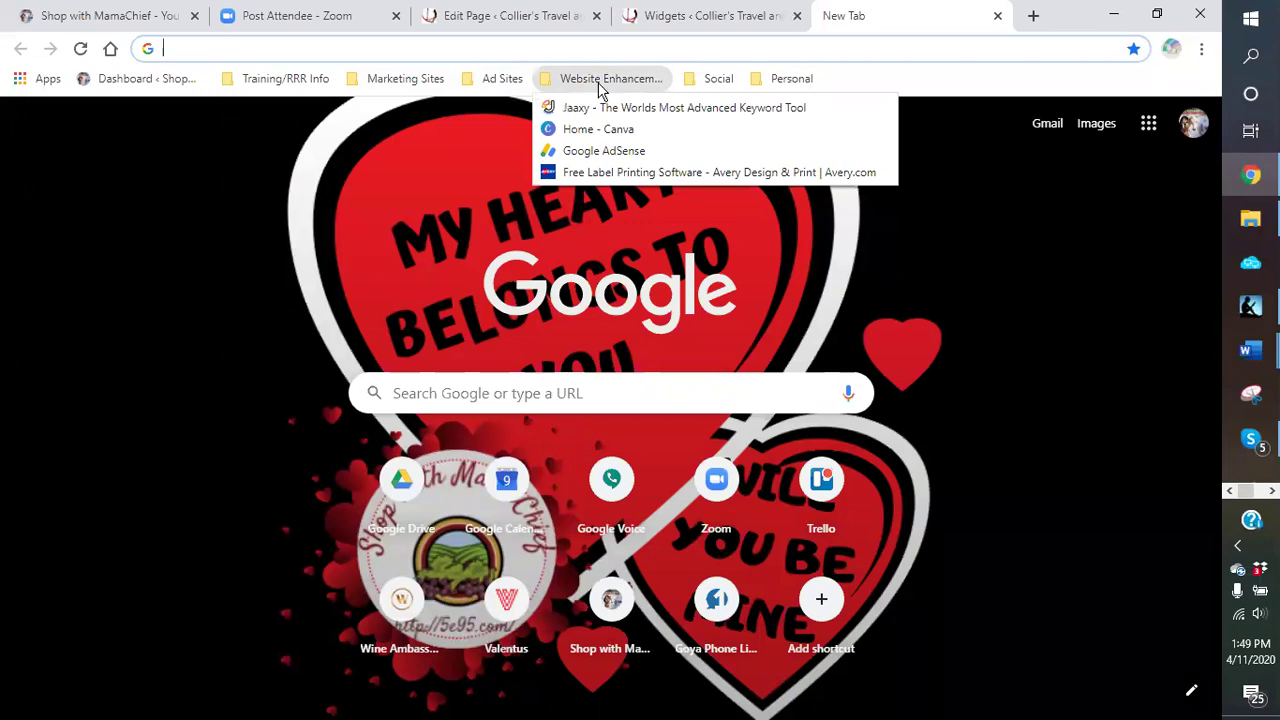
{"action": "mouse_move", "coordinate": [405, 78]}
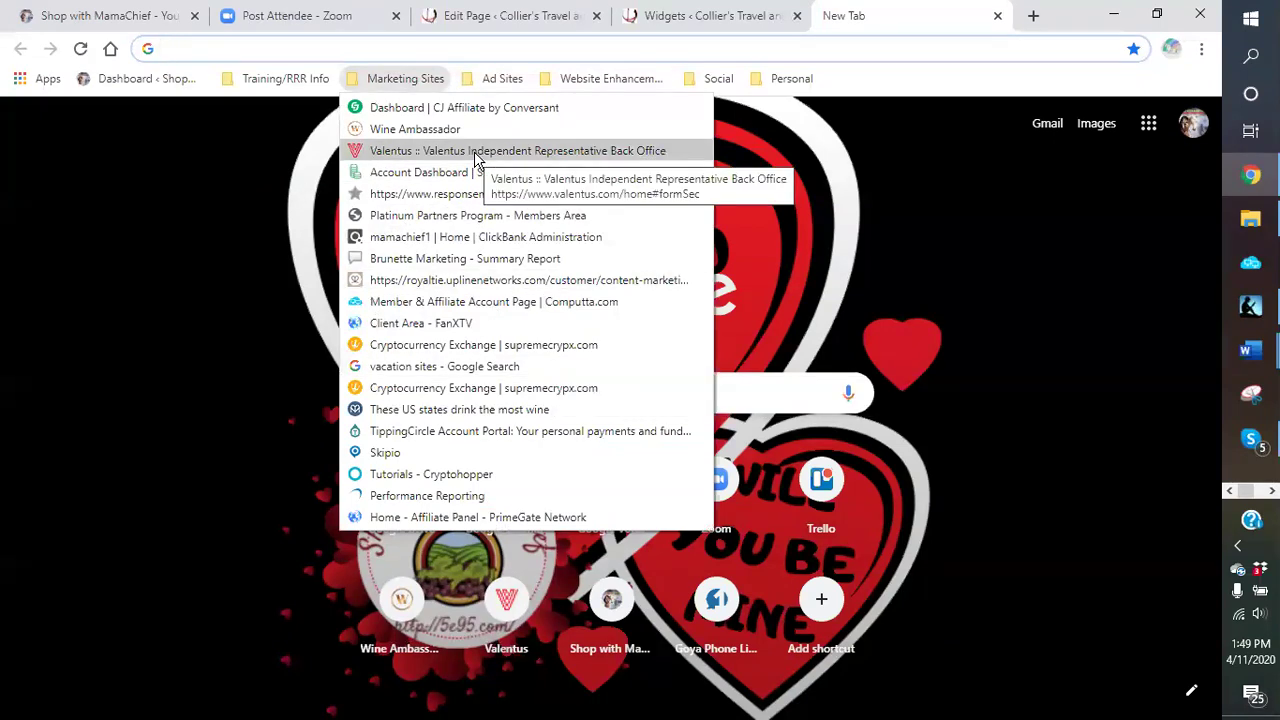
{"action": "left_click", "coordinate": [461, 193]}
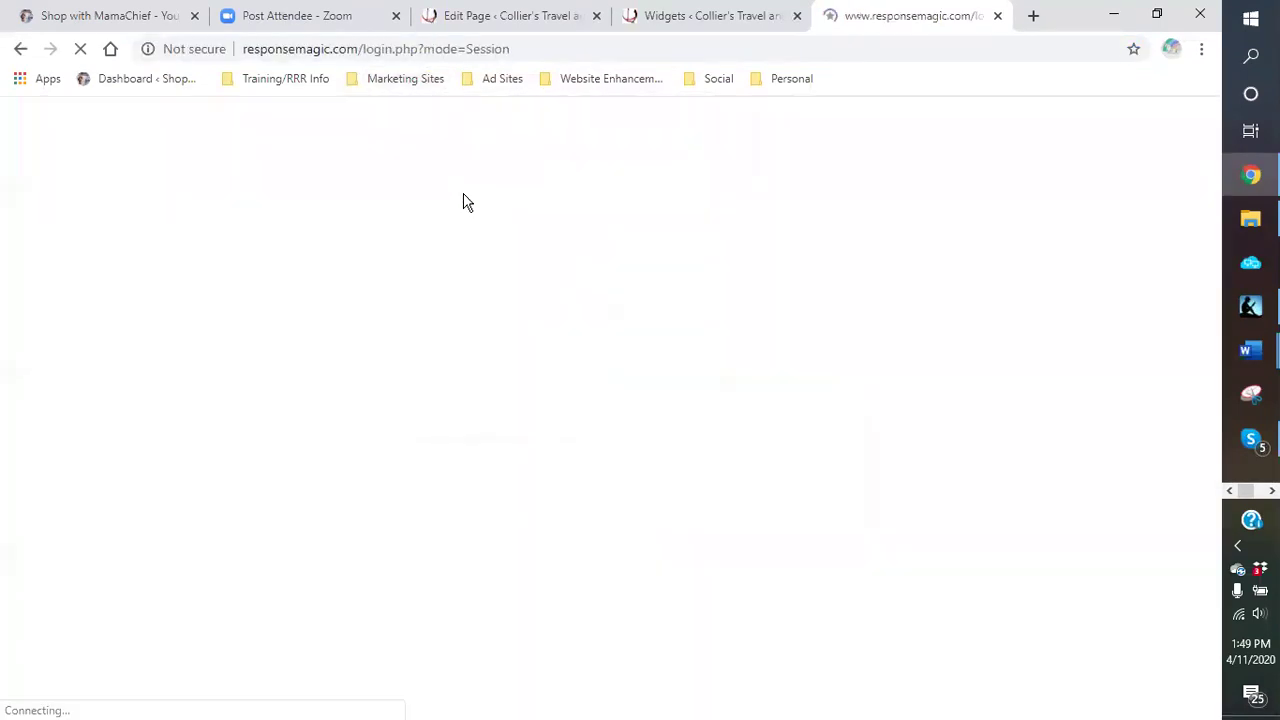
Step: Log in with Chrome's saved credentials and open review > Customer Magnets for the saved forms
{"action": "left_click", "coordinate": [654, 421]}
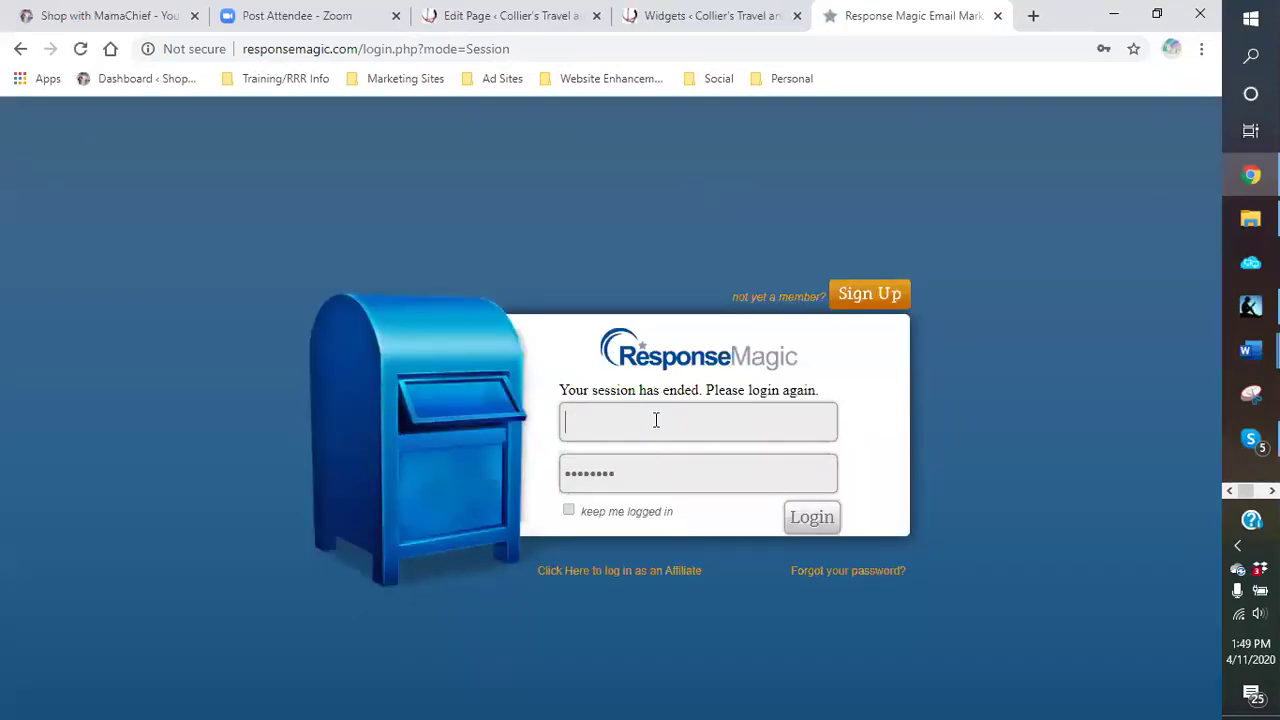
{"action": "left_click", "coordinate": [639, 476]}
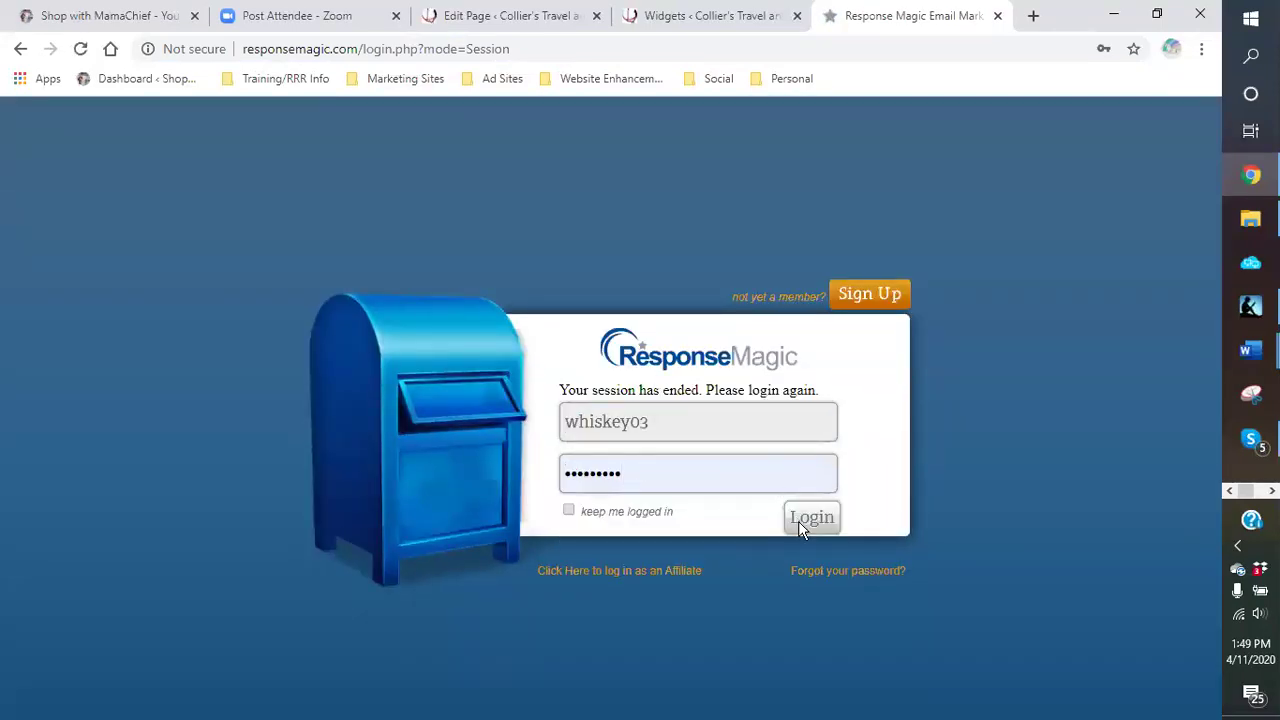
{"action": "left_click", "coordinate": [800, 521]}
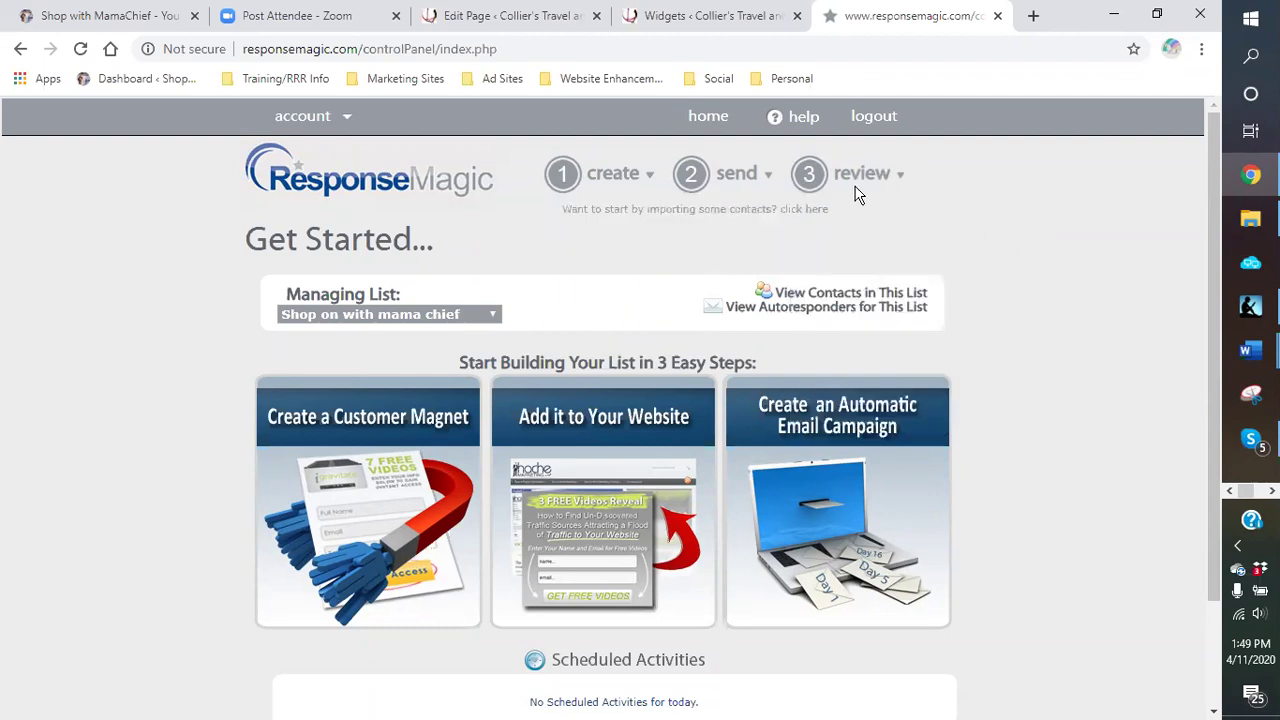
{"action": "mouse_move", "coordinate": [851, 183]}
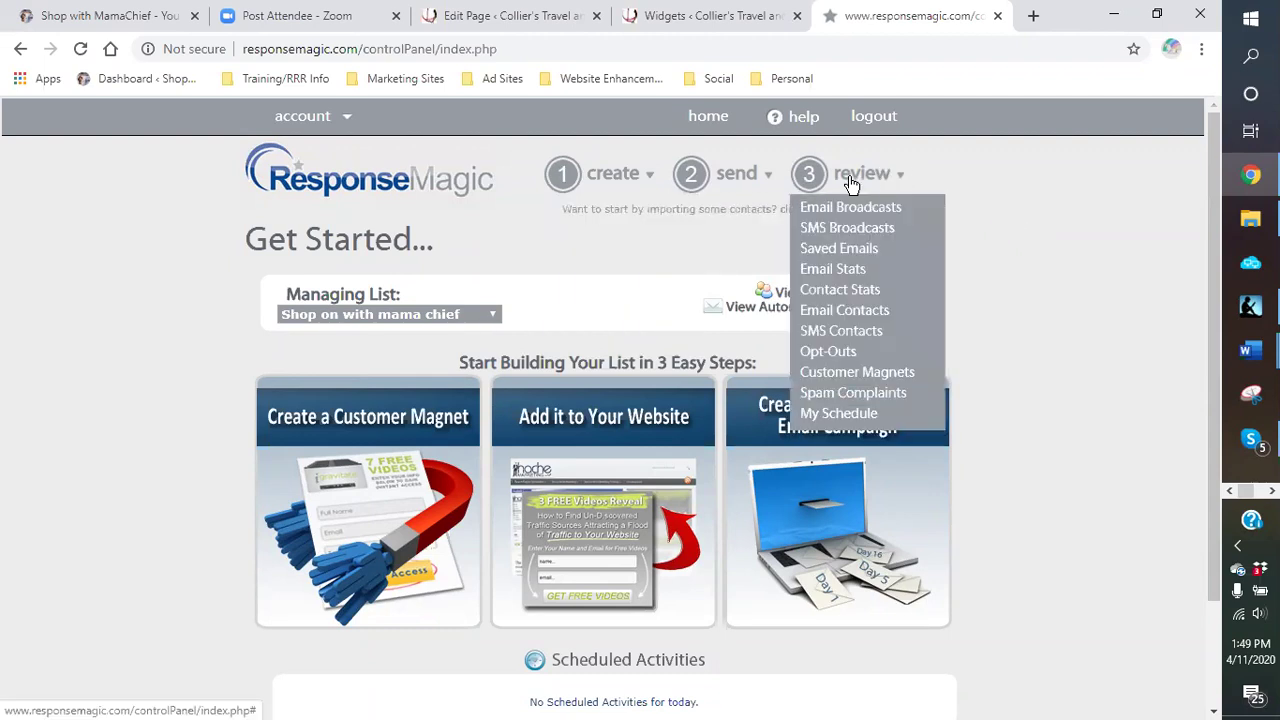
{"action": "left_click", "coordinate": [883, 378]}
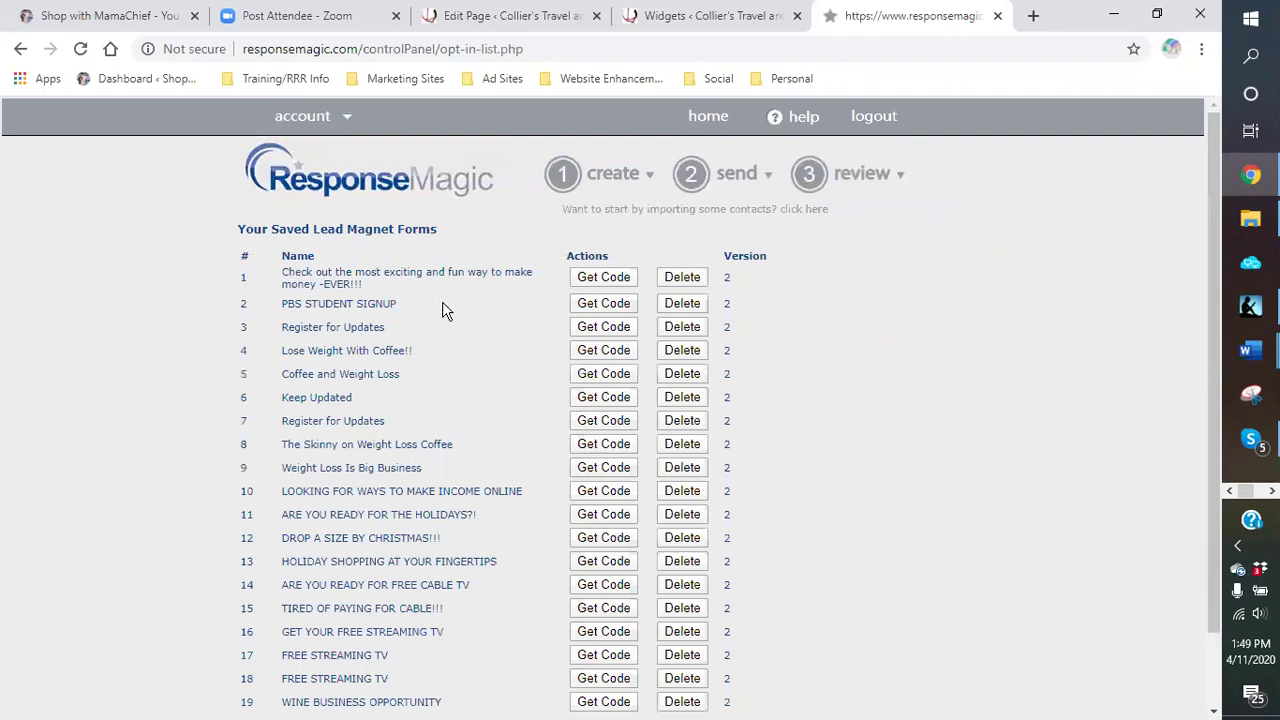
Step: Show the embed code for the second saved lead magnet form and scroll to its widget code
{"action": "scroll", "coordinate": [445, 308], "scroll_direction": "down", "scroll_amount": 1}
{"action": "scroll", "coordinate": [445, 308], "scroll_direction": "down", "scroll_amount": 1}
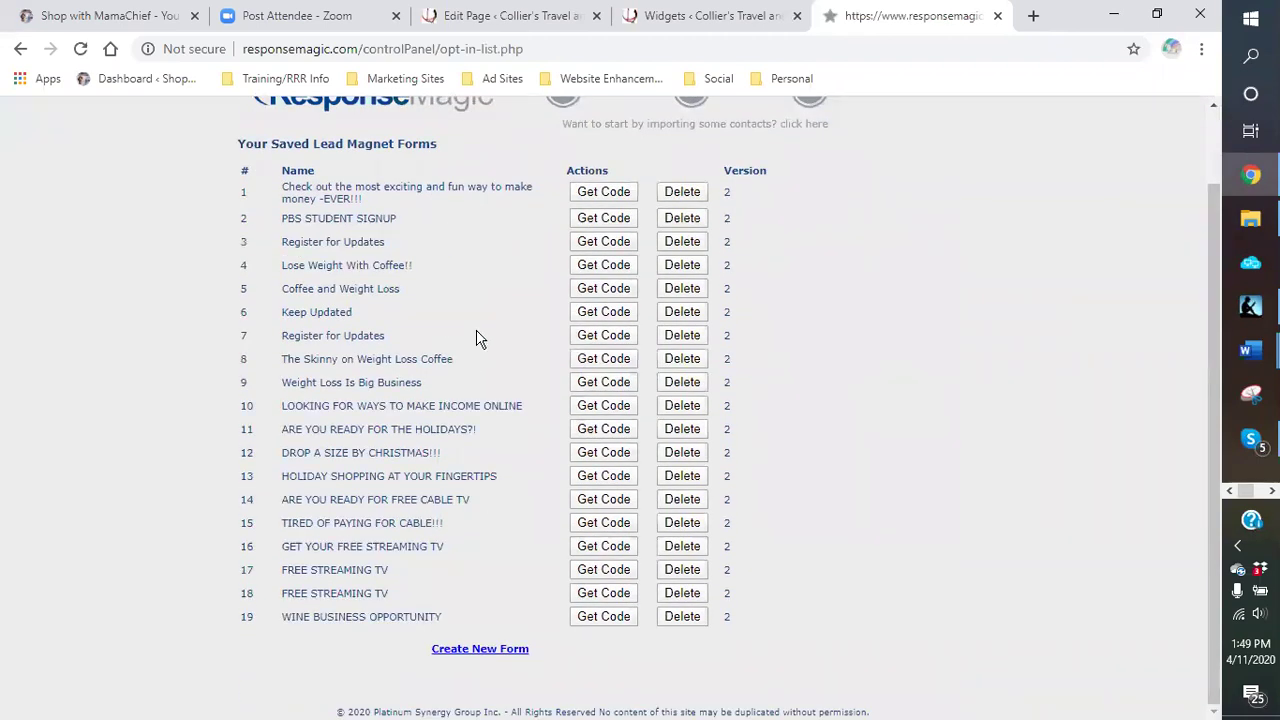
{"action": "scroll", "coordinate": [476, 338], "scroll_direction": "up", "scroll_amount": 2}
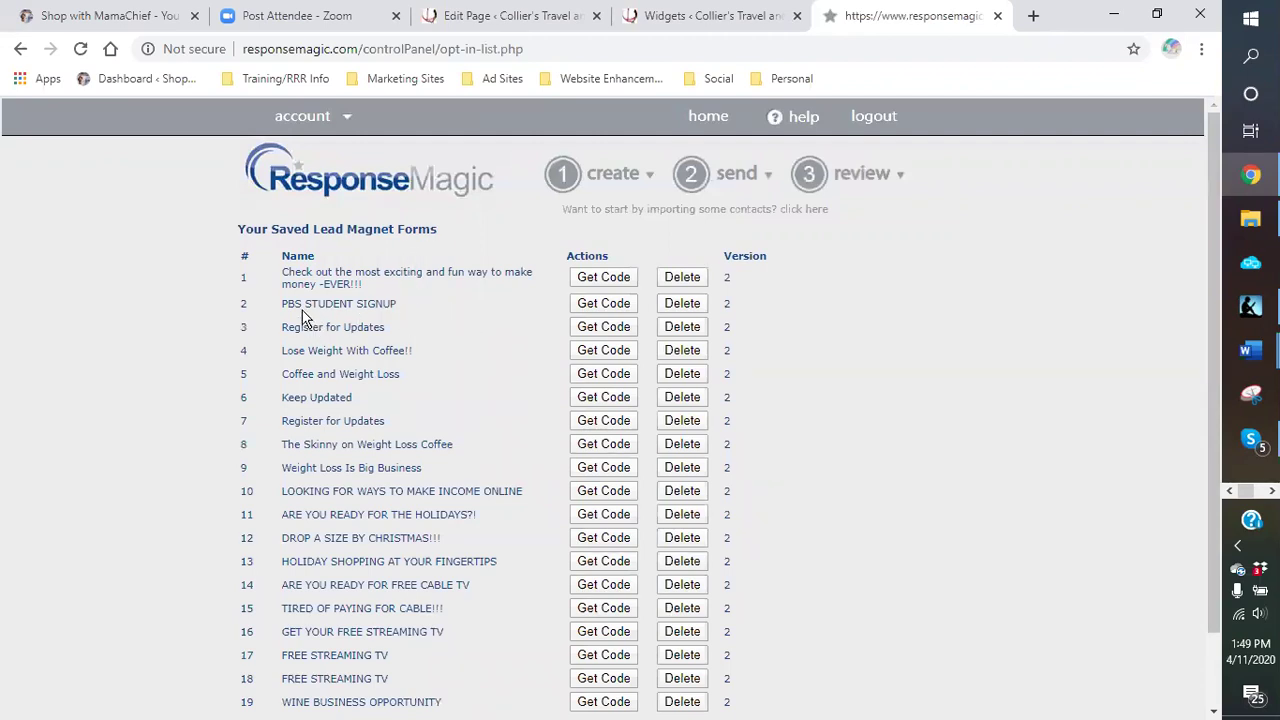
{"action": "left_click", "coordinate": [603, 303]}
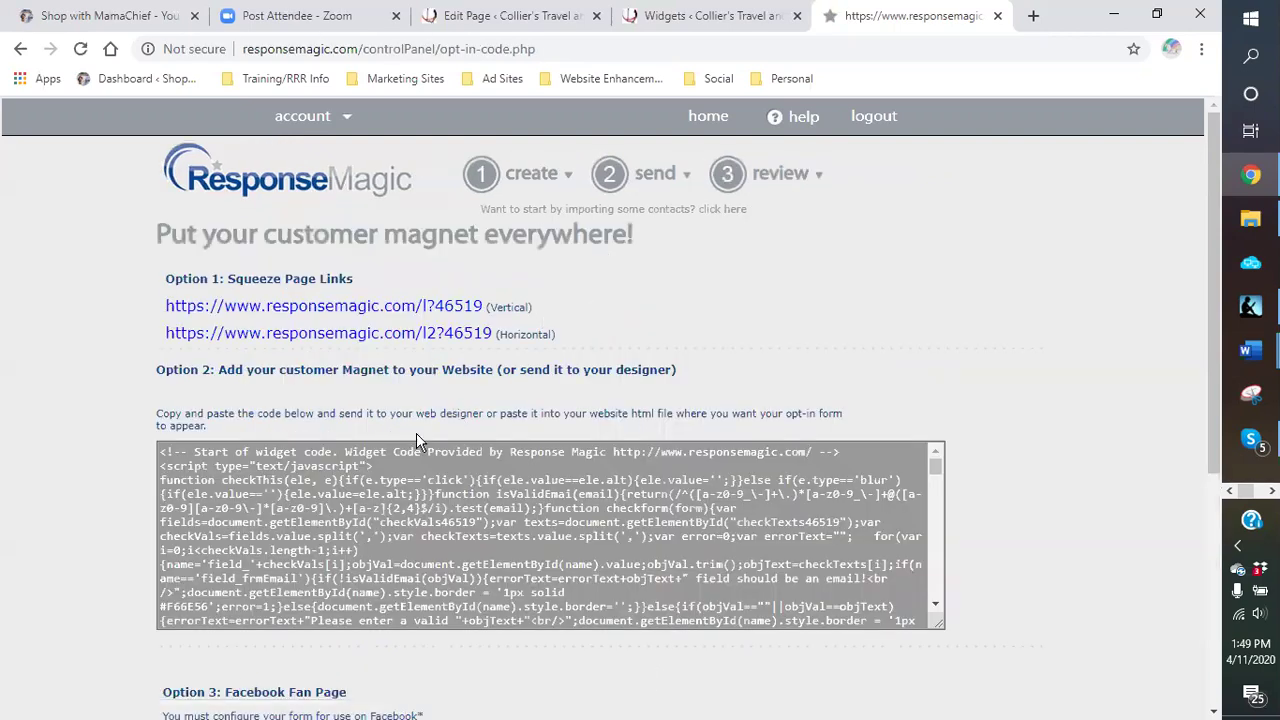
{"action": "scroll", "coordinate": [318, 346], "scroll_direction": "down", "scroll_amount": 3}
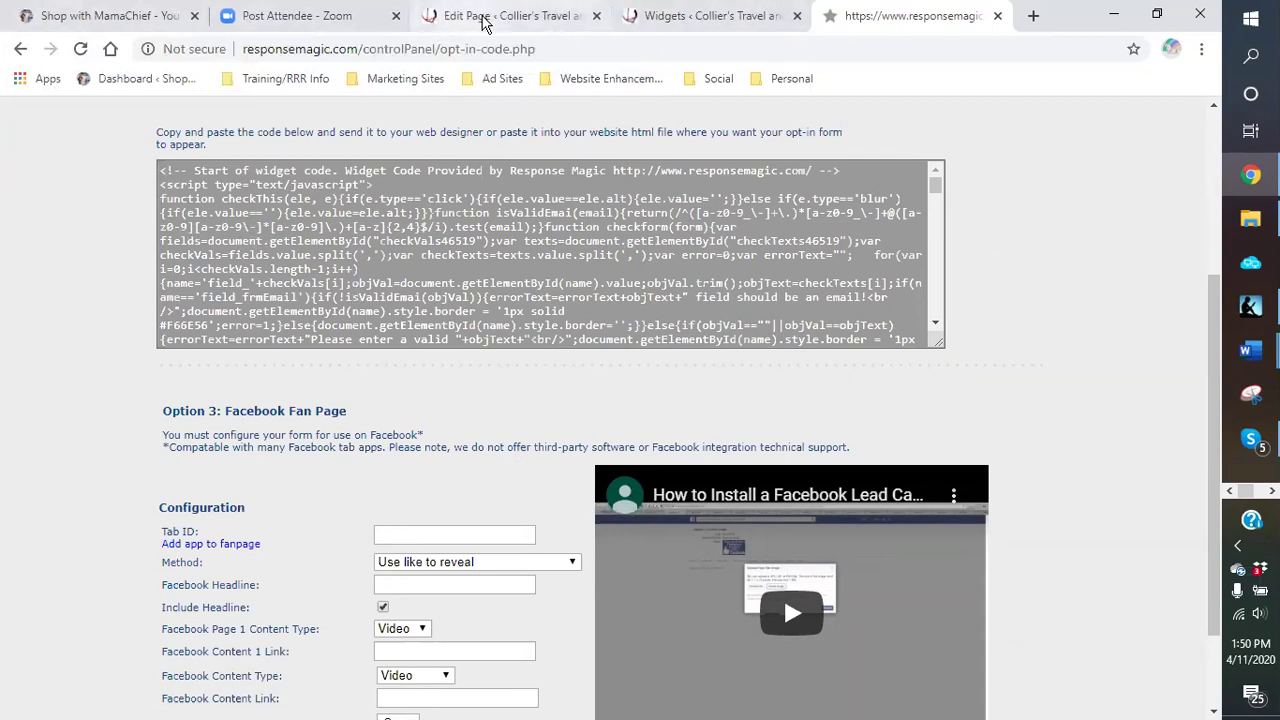
Step: Go from the Collier's Travel page editor to the site's Appearance > Widgets screen
{"action": "left_click", "coordinate": [483, 20]}
{"action": "left_click", "coordinate": [27, 127]}
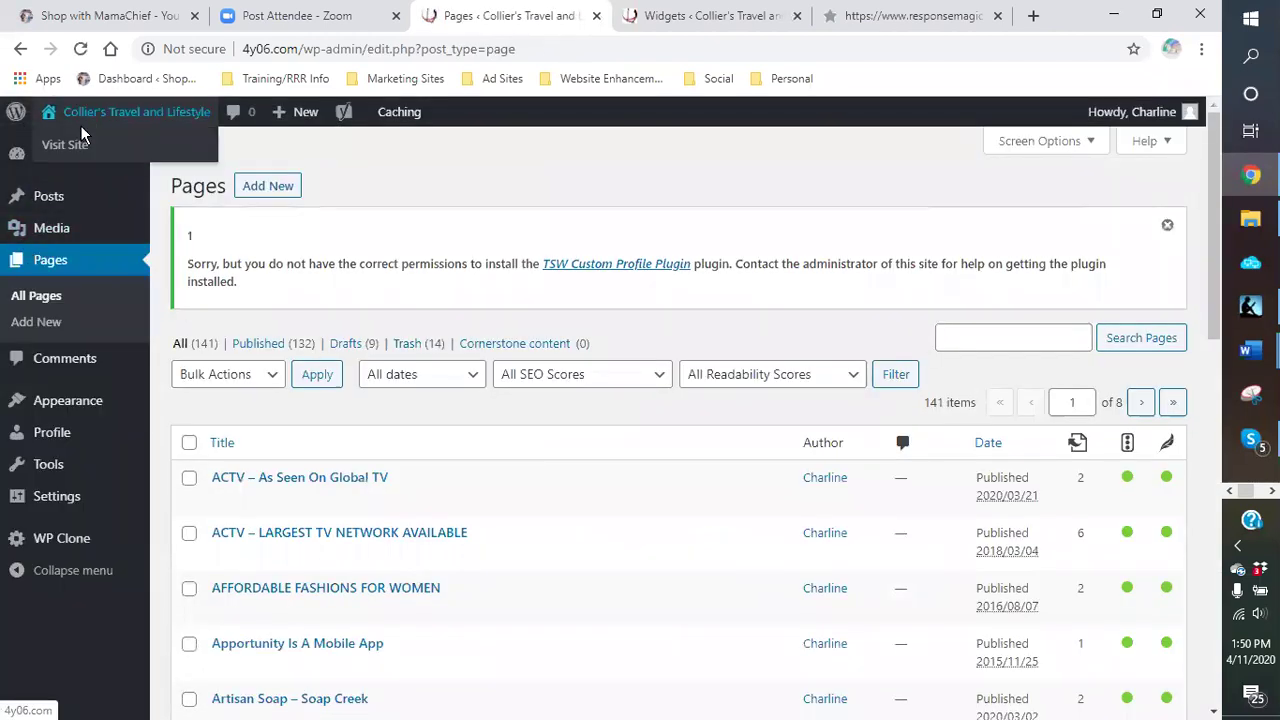
{"action": "mouse_move", "coordinate": [68, 408]}
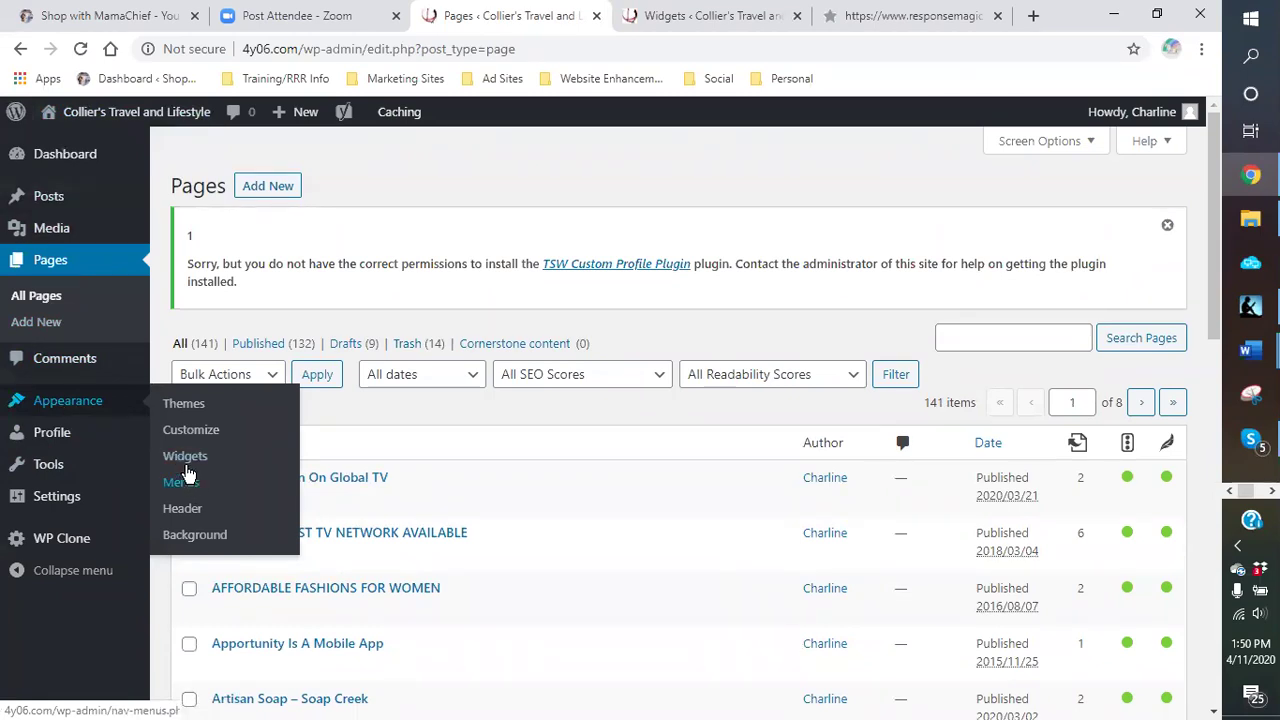
{"action": "left_click", "coordinate": [185, 462]}
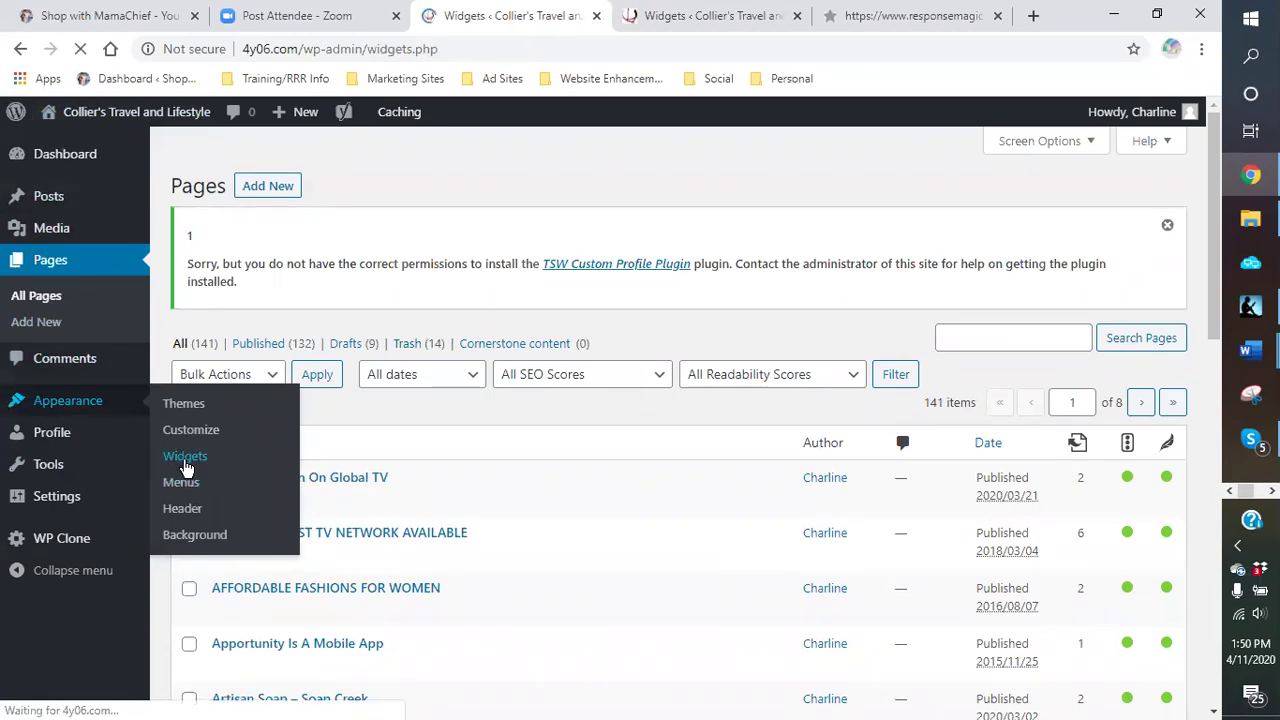
{"action": "scroll", "coordinate": [461, 452], "scroll_direction": "down", "scroll_amount": 4}
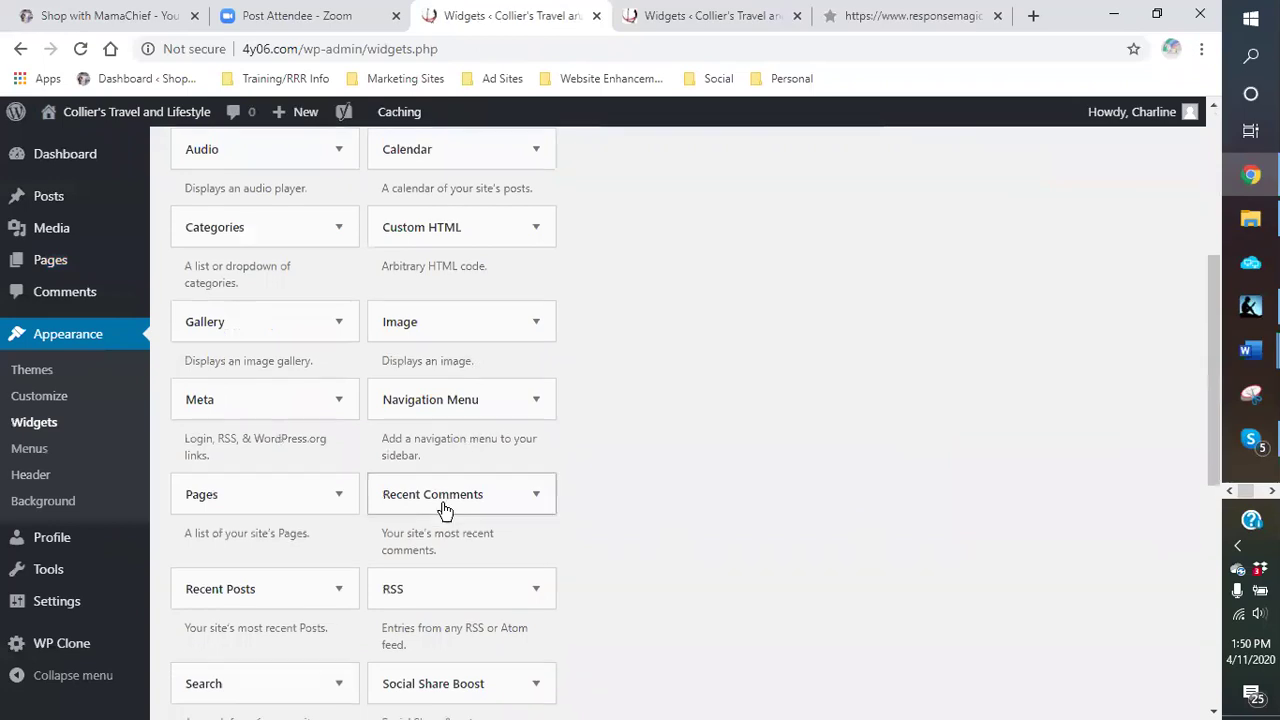
{"action": "scroll", "coordinate": [486, 509], "scroll_direction": "down", "scroll_amount": 3}
Step: Expand the Text widget to check its placement options, then cancel adding it
{"action": "left_click", "coordinate": [449, 598]}
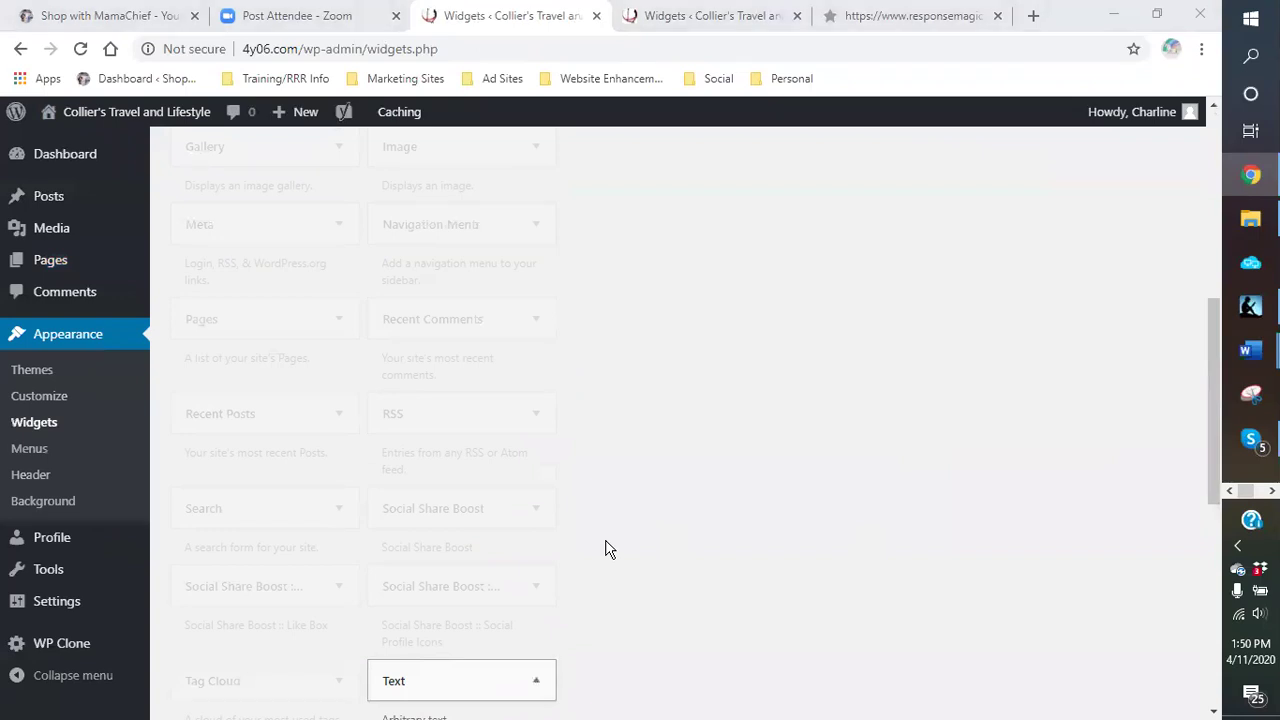
{"action": "left_click", "coordinate": [697, 444]}
{"action": "scroll", "coordinate": [697, 444], "scroll_direction": "down", "scroll_amount": 1}
{"action": "scroll", "coordinate": [697, 444], "scroll_direction": "down", "scroll_amount": 4}
{"action": "left_click", "coordinate": [418, 538]}
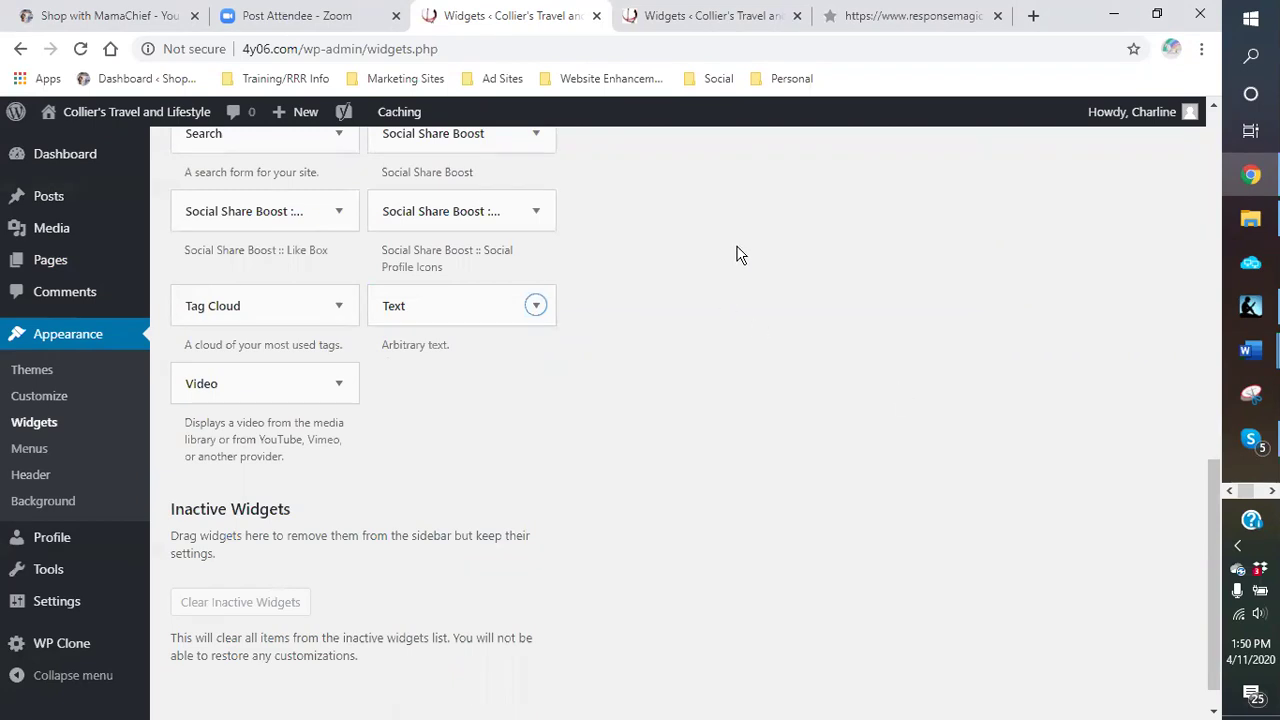
{"action": "scroll", "coordinate": [736, 254], "scroll_direction": "up", "scroll_amount": 1}
Step: Close the duplicate Widgets tab and return to the remaining one
{"action": "left_click", "coordinate": [770, 30]}
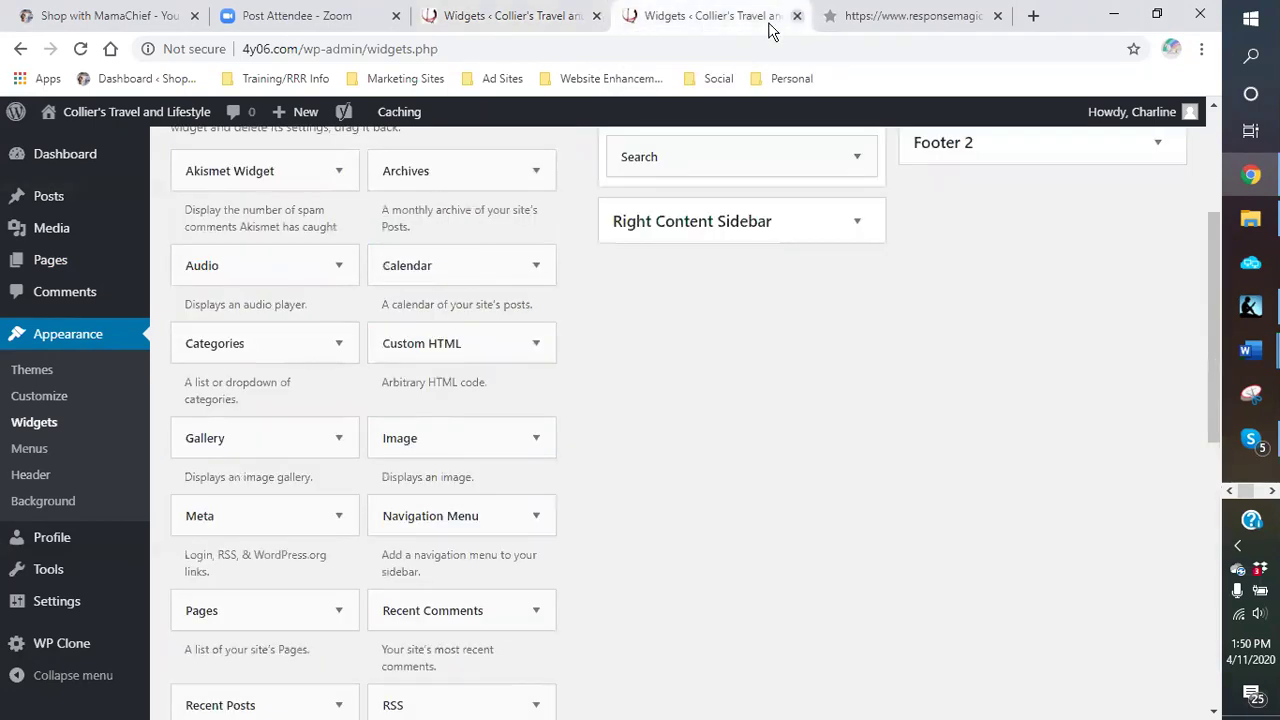
{"action": "left_click", "coordinate": [797, 16]}
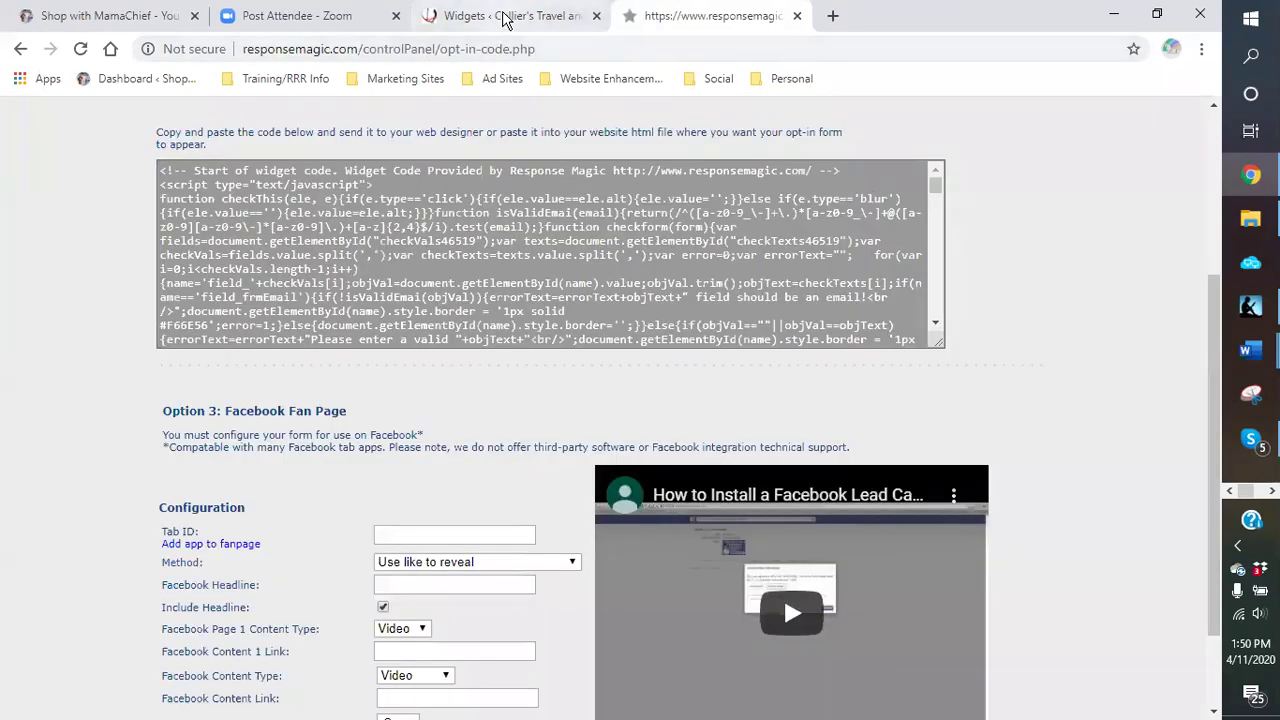
{"action": "left_click", "coordinate": [503, 17]}
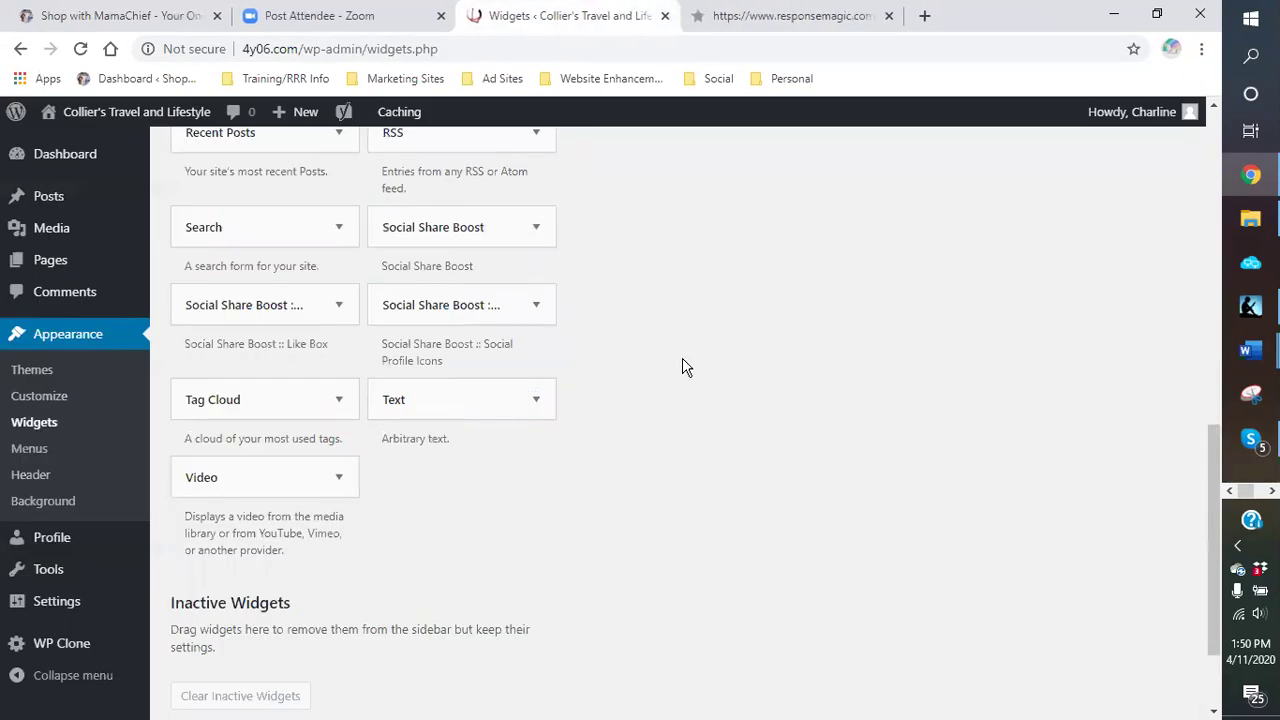
{"action": "scroll", "coordinate": [682, 367], "scroll_direction": "up", "scroll_amount": 8}
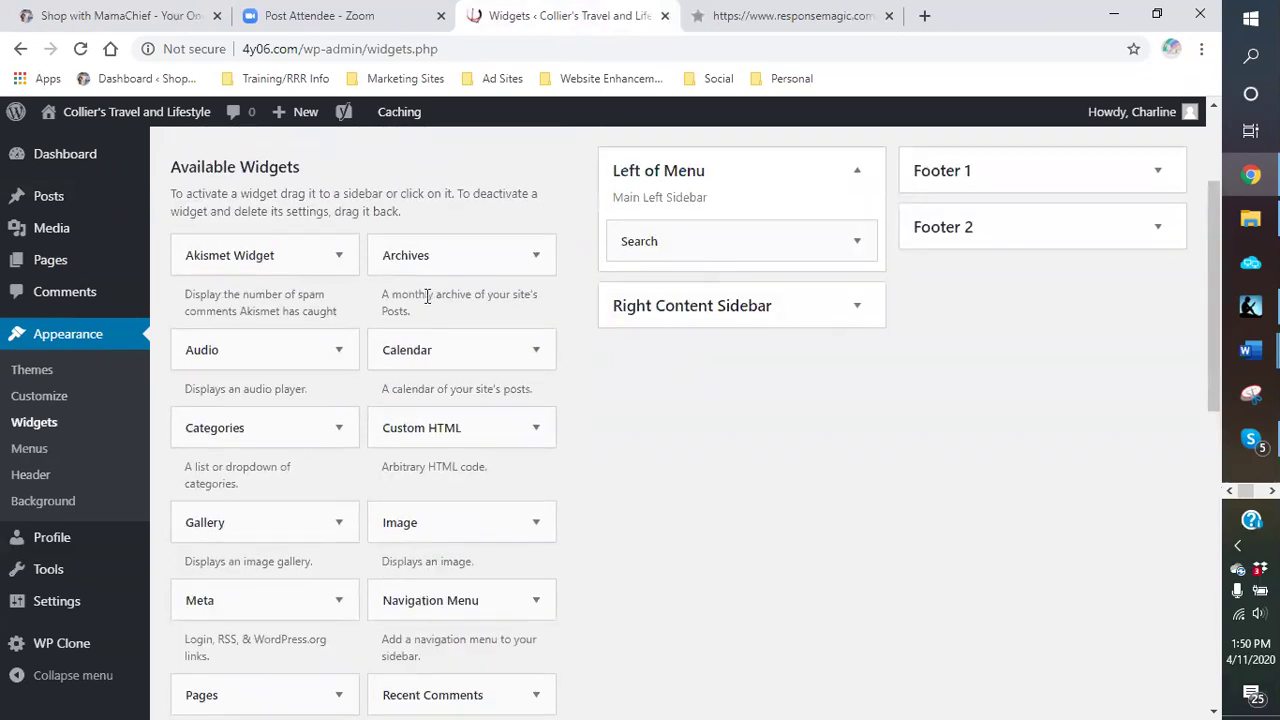
Step: Visit the live Collier's Travel site, choose BLOCKCHAIN INNOVATION from the sidebar menu, and edit that page
{"action": "left_click", "coordinate": [118, 117]}
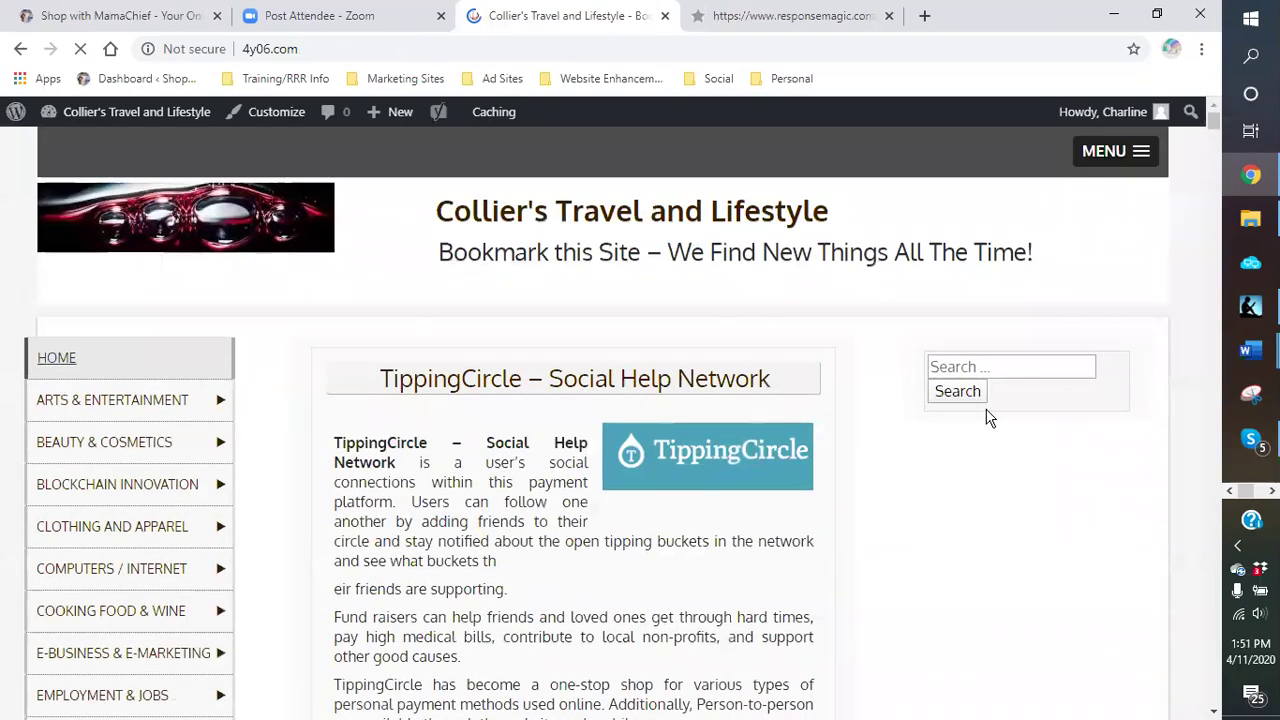
{"action": "scroll", "coordinate": [986, 417], "scroll_direction": "down", "scroll_amount": 5}
{"action": "scroll", "coordinate": [965, 420], "scroll_direction": "down", "scroll_amount": 3}
{"action": "scroll", "coordinate": [970, 466], "scroll_direction": "up", "scroll_amount": 1}
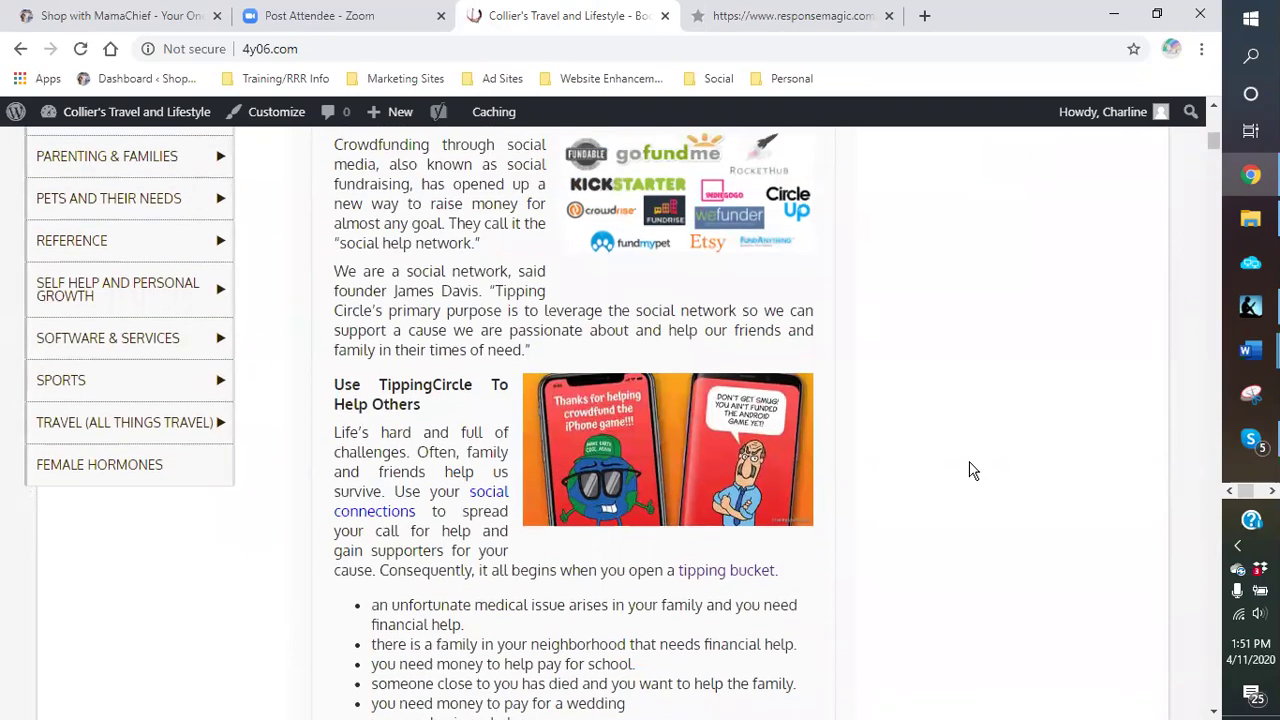
{"action": "scroll", "coordinate": [965, 467], "scroll_direction": "up", "scroll_amount": 4}
{"action": "scroll", "coordinate": [965, 467], "scroll_direction": "up", "scroll_amount": 1}
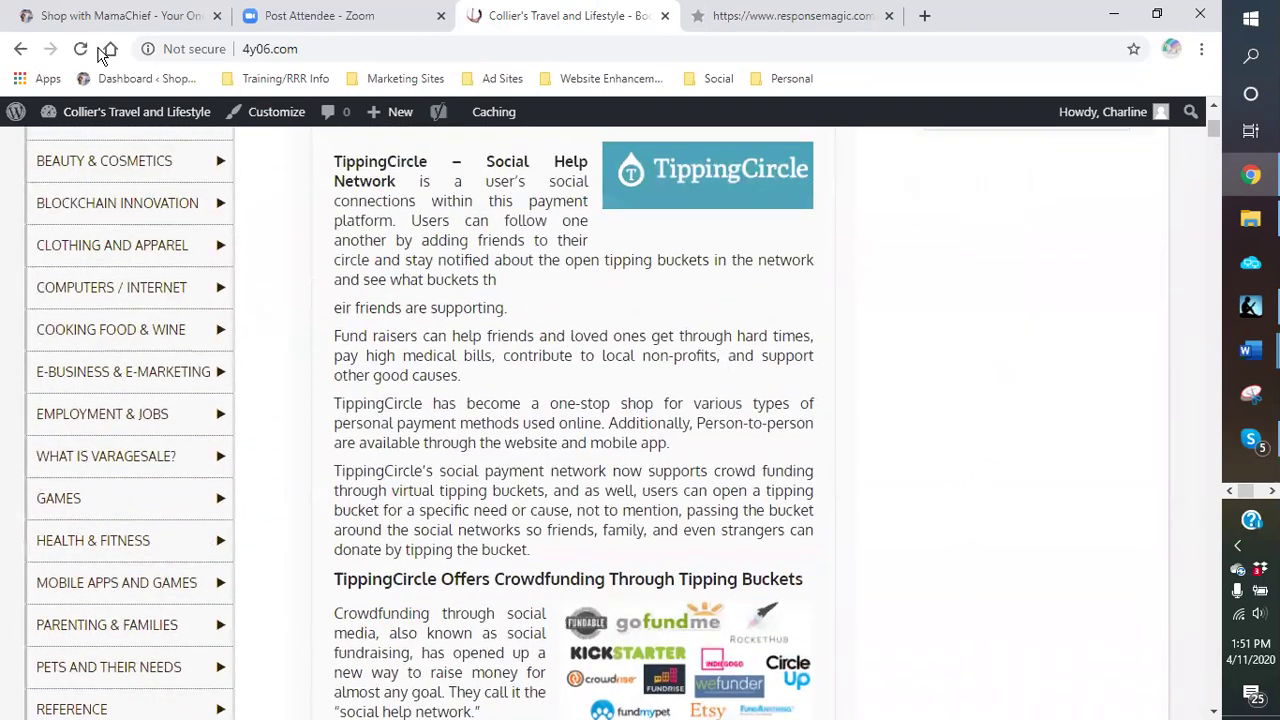
{"action": "mouse_move", "coordinate": [107, 255]}
{"action": "left_click", "coordinate": [91, 219]}
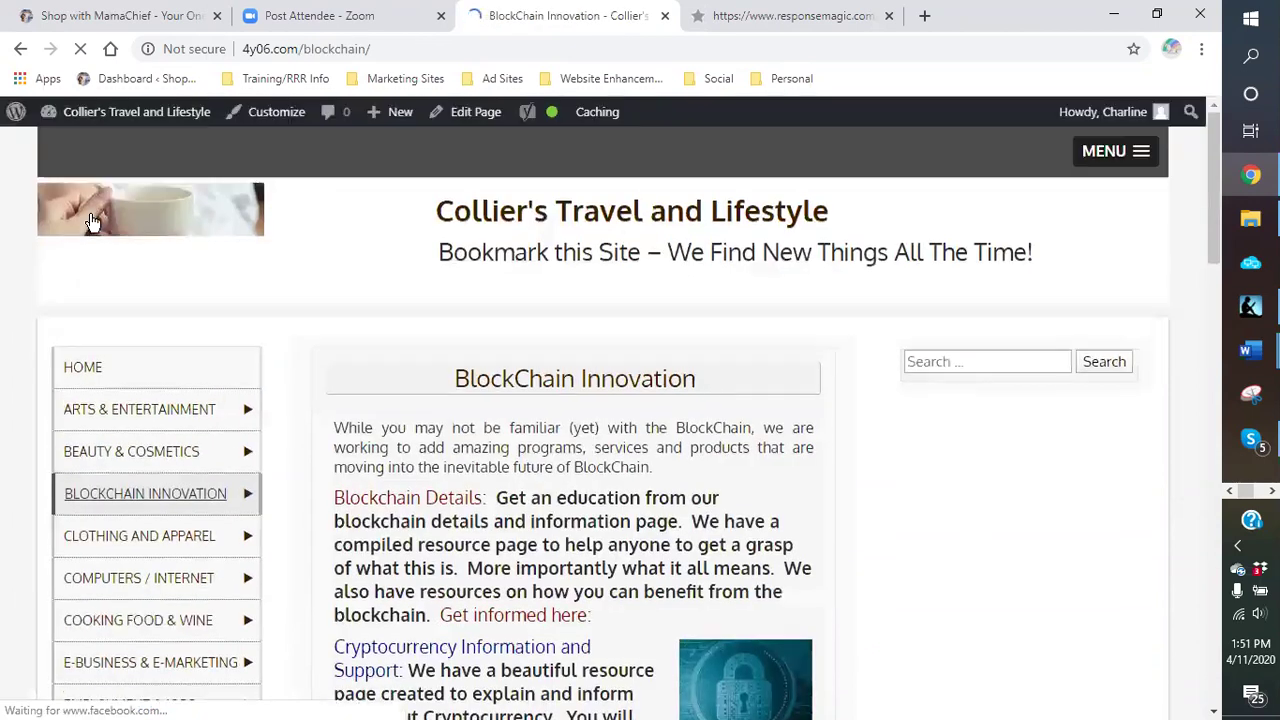
{"action": "left_click", "coordinate": [466, 115]}
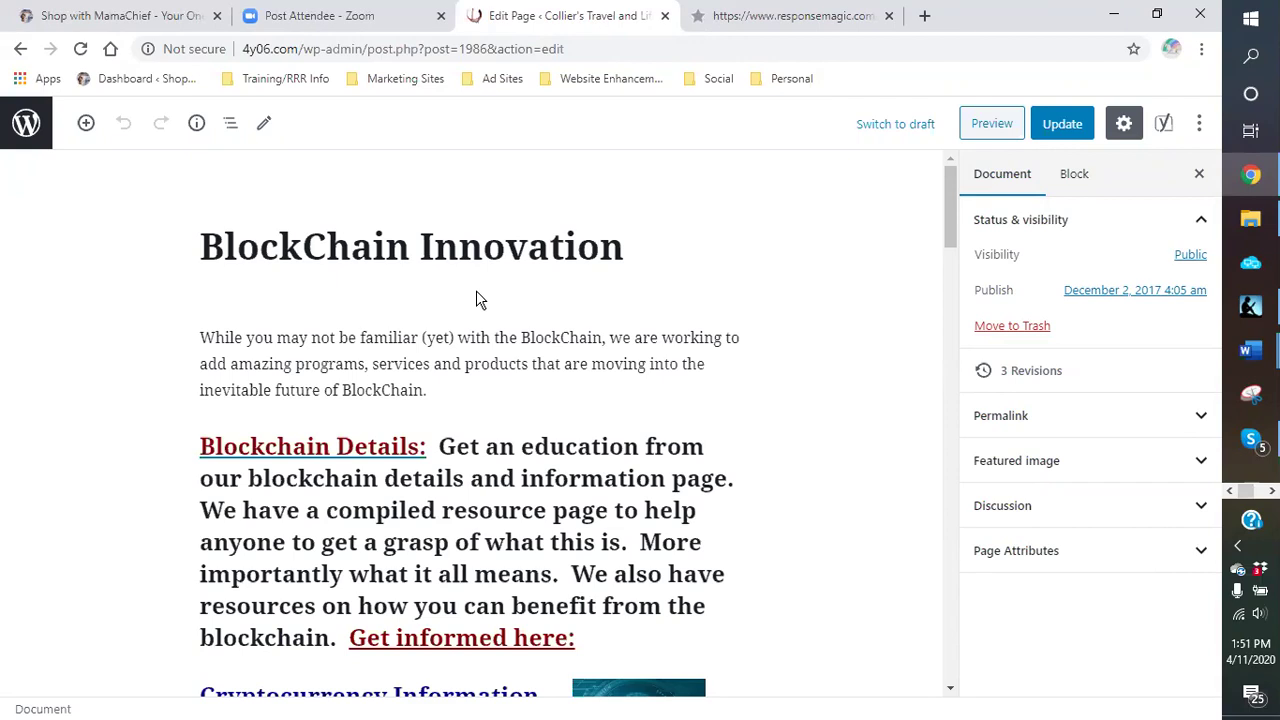
Step: Review the intro paragraph and the Blockchain Details, Cryptocurrency Information and Mining sections, then return to Pages
{"action": "left_click", "coordinate": [506, 390]}
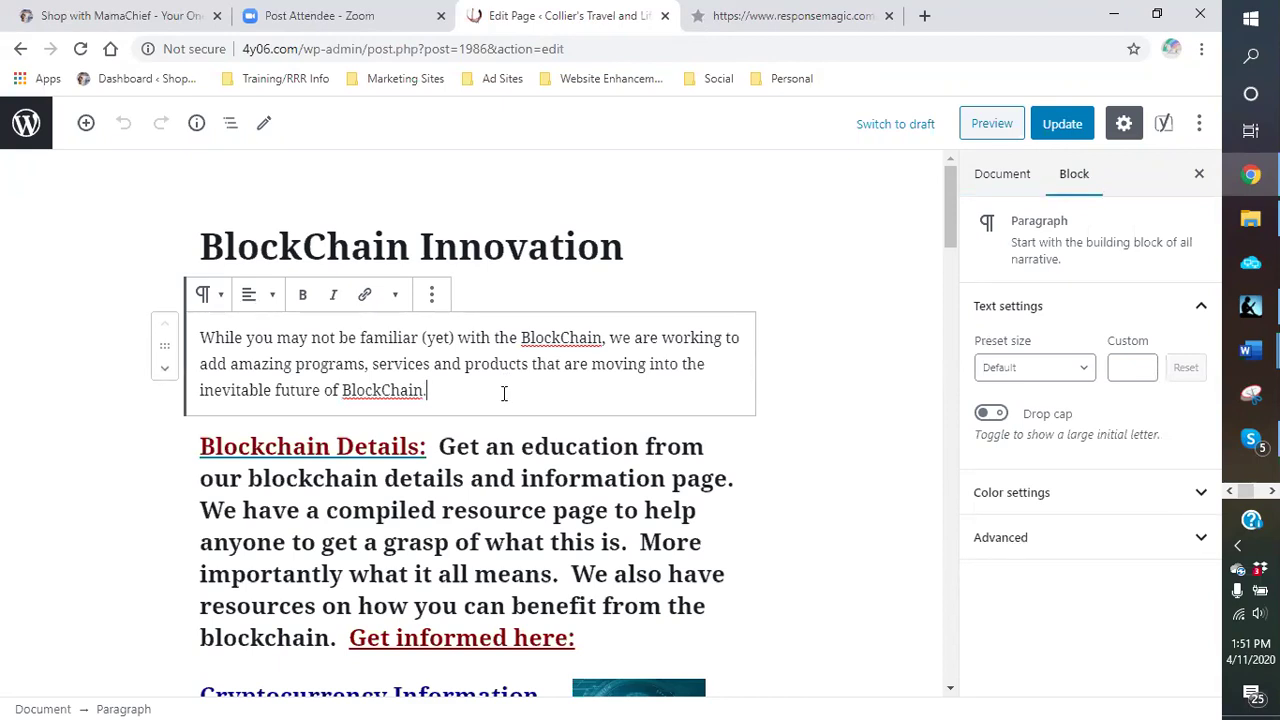
{"action": "left_click", "coordinate": [463, 480]}
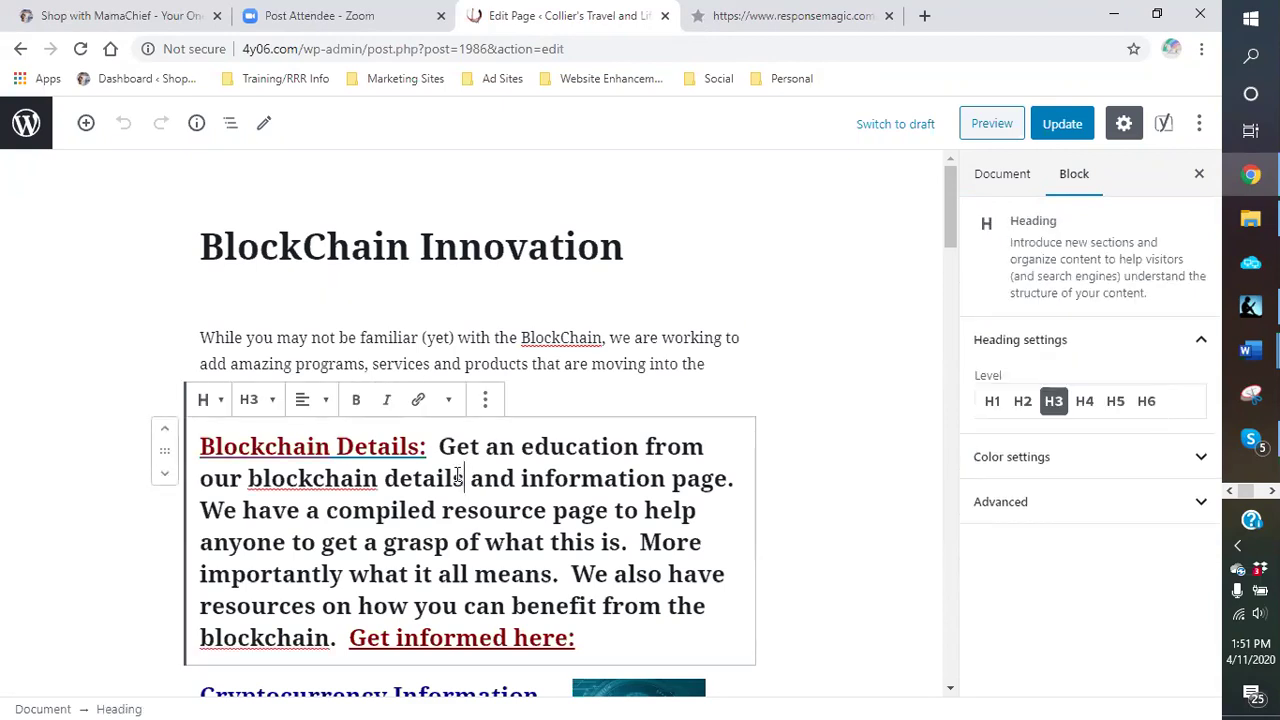
{"action": "left_click", "coordinate": [828, 551]}
{"action": "scroll", "coordinate": [790, 440], "scroll_direction": "down", "scroll_amount": 1}
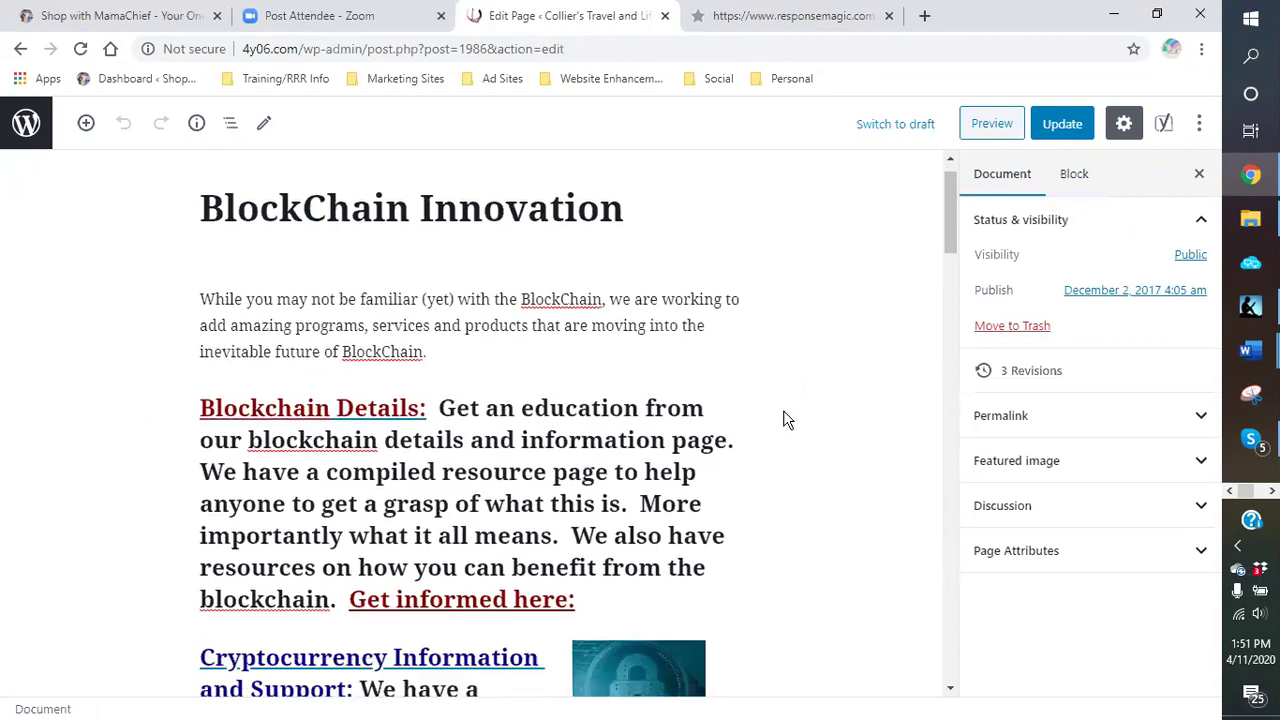
{"action": "scroll", "coordinate": [787, 420], "scroll_direction": "down", "scroll_amount": 5}
{"action": "left_click", "coordinate": [432, 200]}
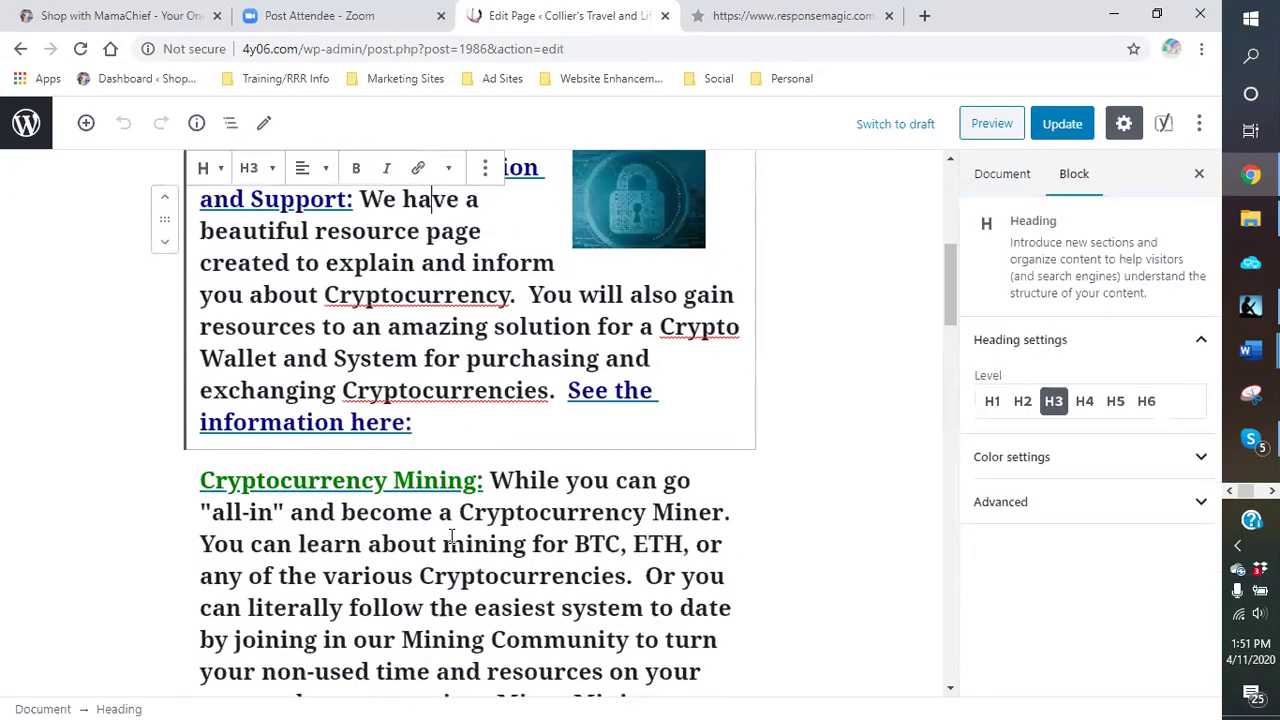
{"action": "left_click", "coordinate": [452, 538]}
{"action": "scroll", "coordinate": [452, 538], "scroll_direction": "down", "scroll_amount": 1}
{"action": "scroll", "coordinate": [262, 212], "scroll_direction": "up", "scroll_amount": 5}
{"action": "scroll", "coordinate": [346, 200], "scroll_direction": "down", "scroll_amount": 1}
{"action": "scroll", "coordinate": [339, 203], "scroll_direction": "up", "scroll_amount": 3}
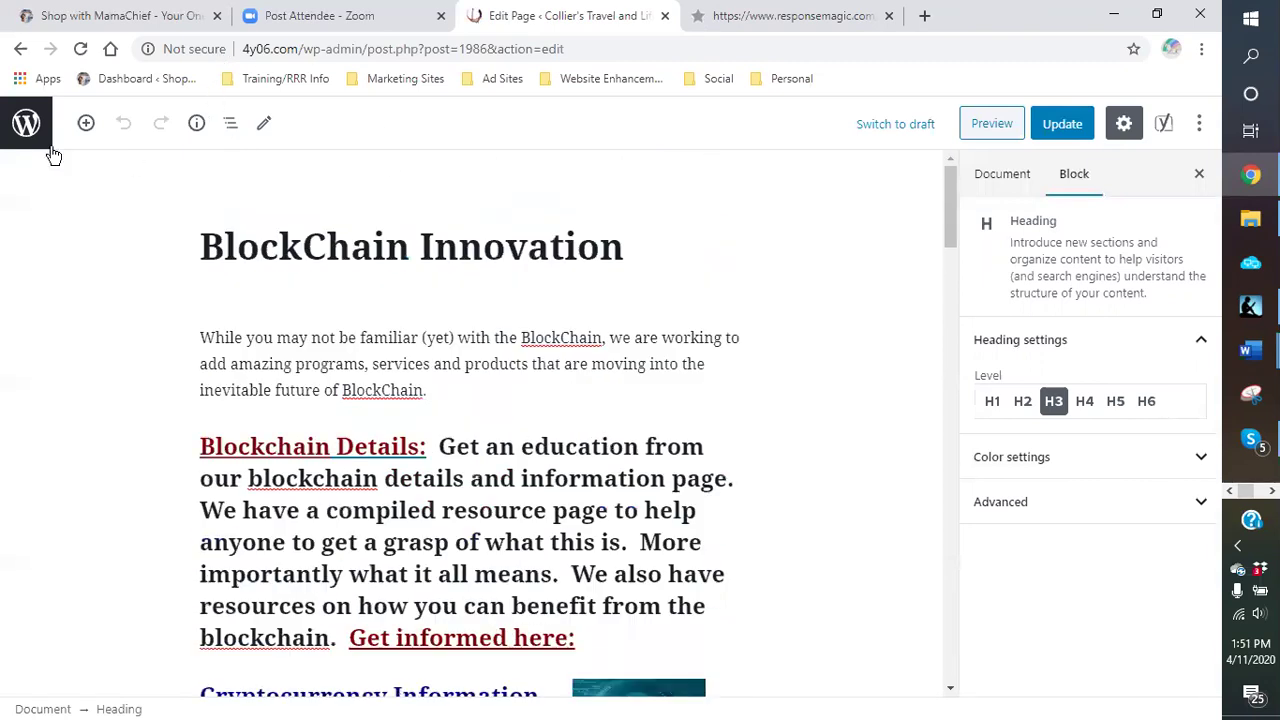
{"action": "left_click", "coordinate": [24, 134]}
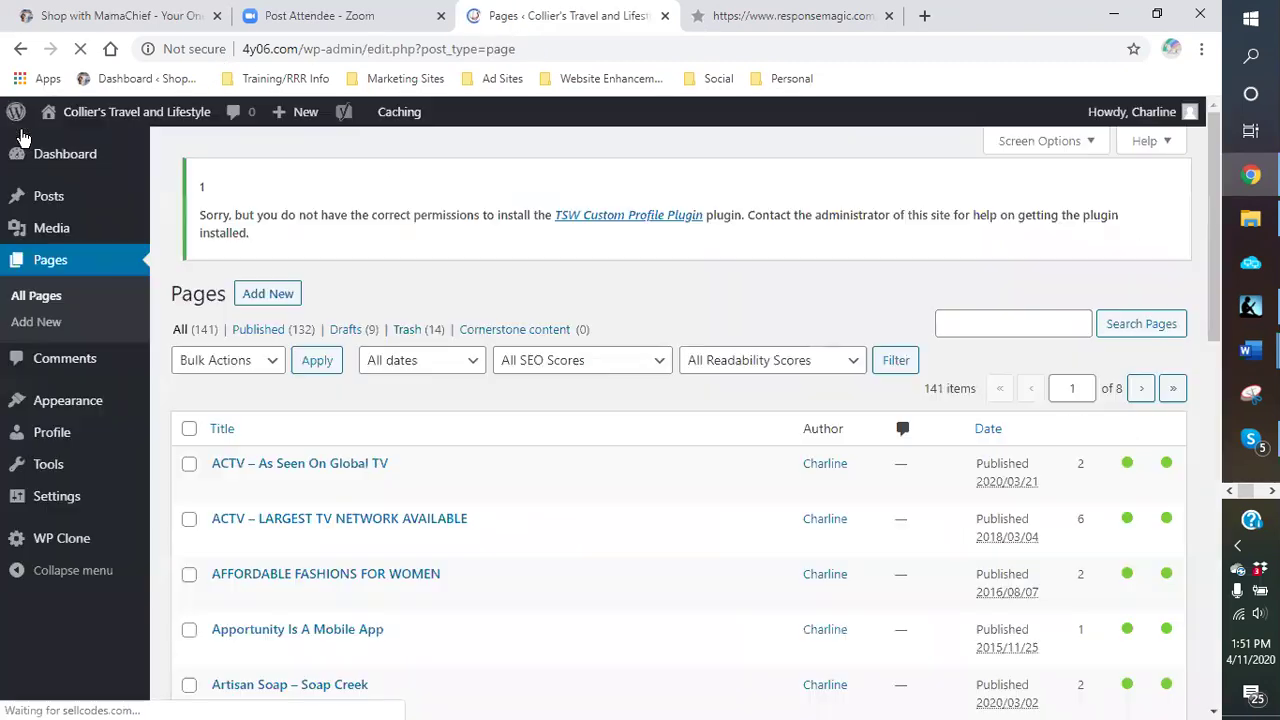
Step: Advance the Pages list to page 2 of 8 and scroll through its entries
{"action": "scroll", "coordinate": [564, 566], "scroll_direction": "down", "scroll_amount": 5}
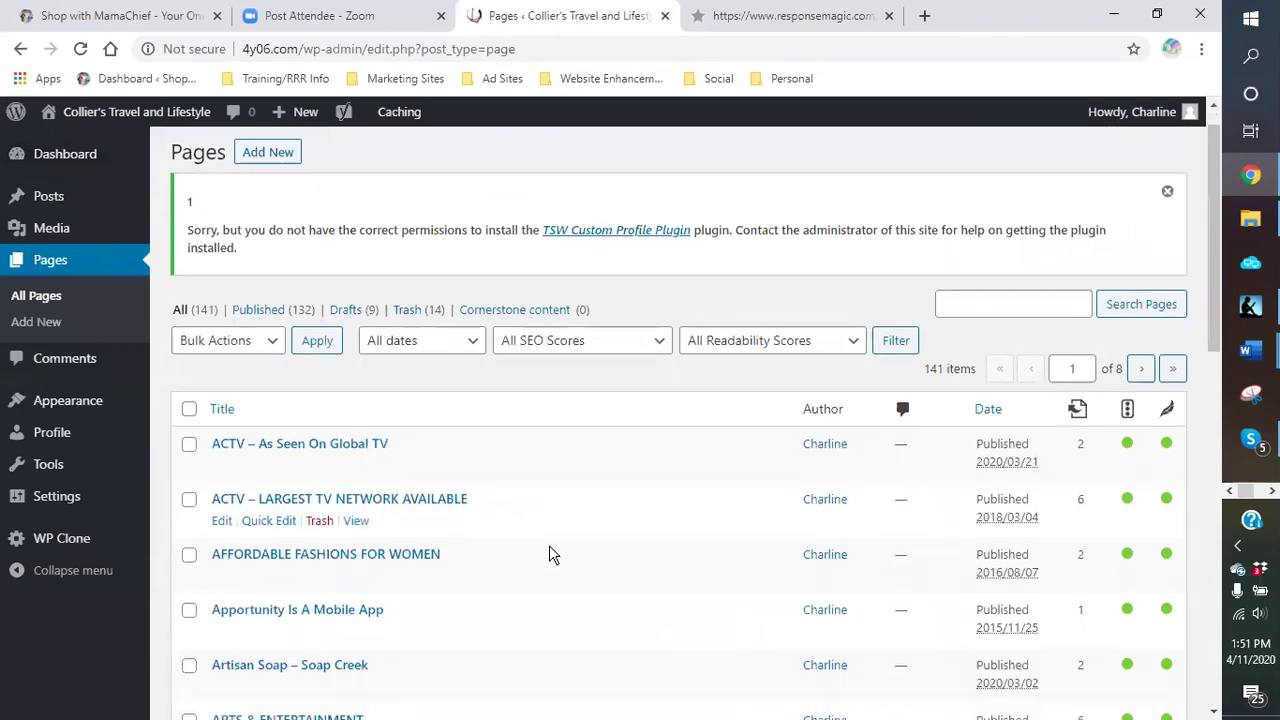
{"action": "scroll", "coordinate": [481, 497], "scroll_direction": "down", "scroll_amount": 4}
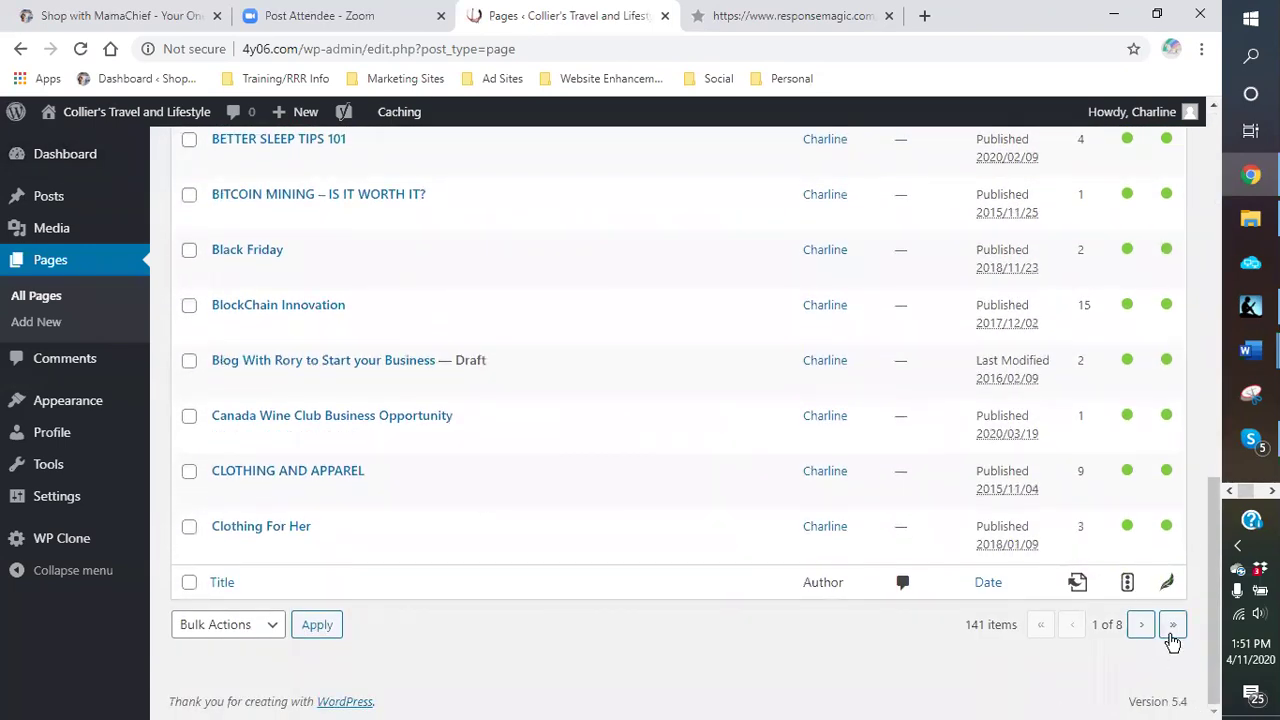
{"action": "left_click", "coordinate": [1145, 628]}
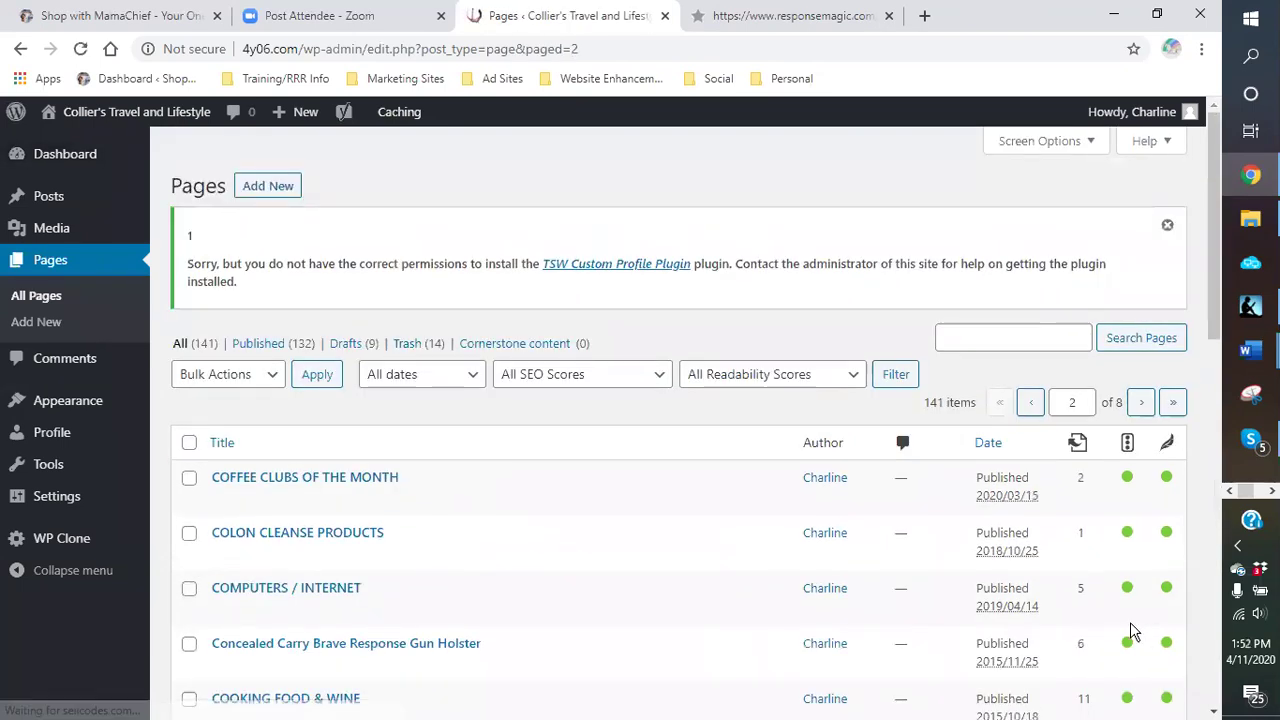
{"action": "scroll", "coordinate": [600, 560], "scroll_direction": "down", "scroll_amount": 6}
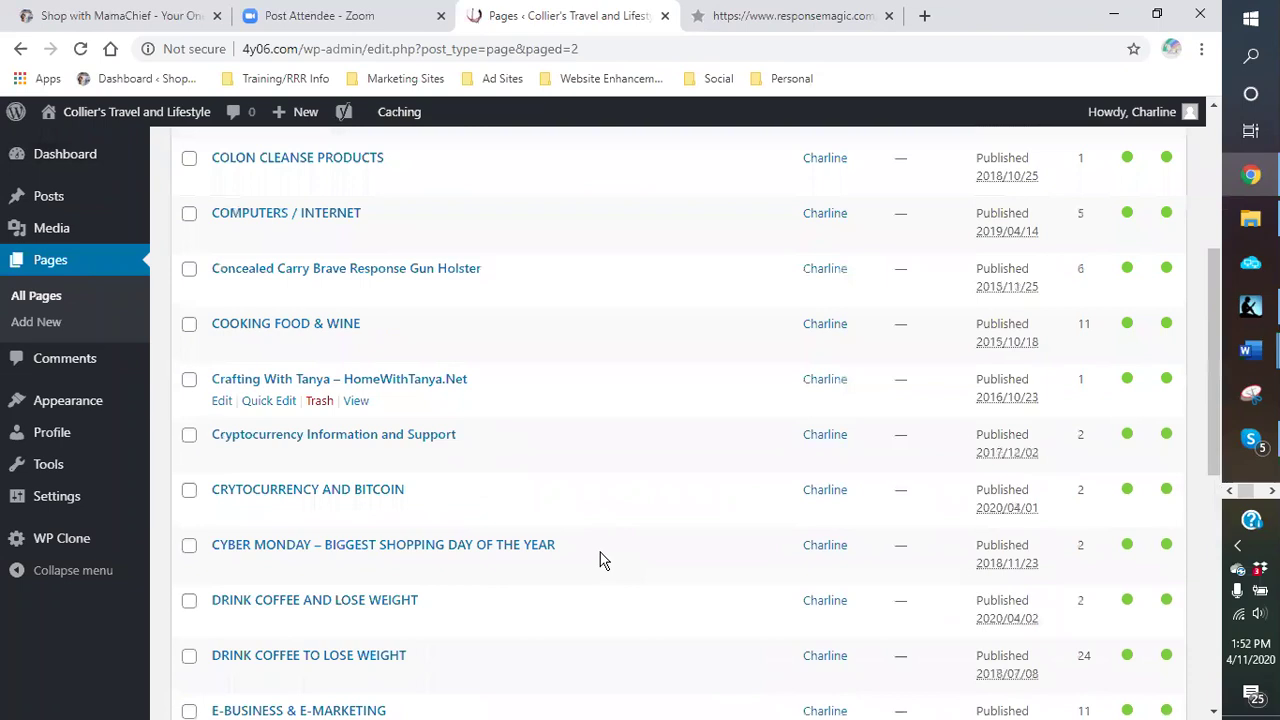
{"action": "scroll", "coordinate": [600, 560], "scroll_direction": "down", "scroll_amount": 4}
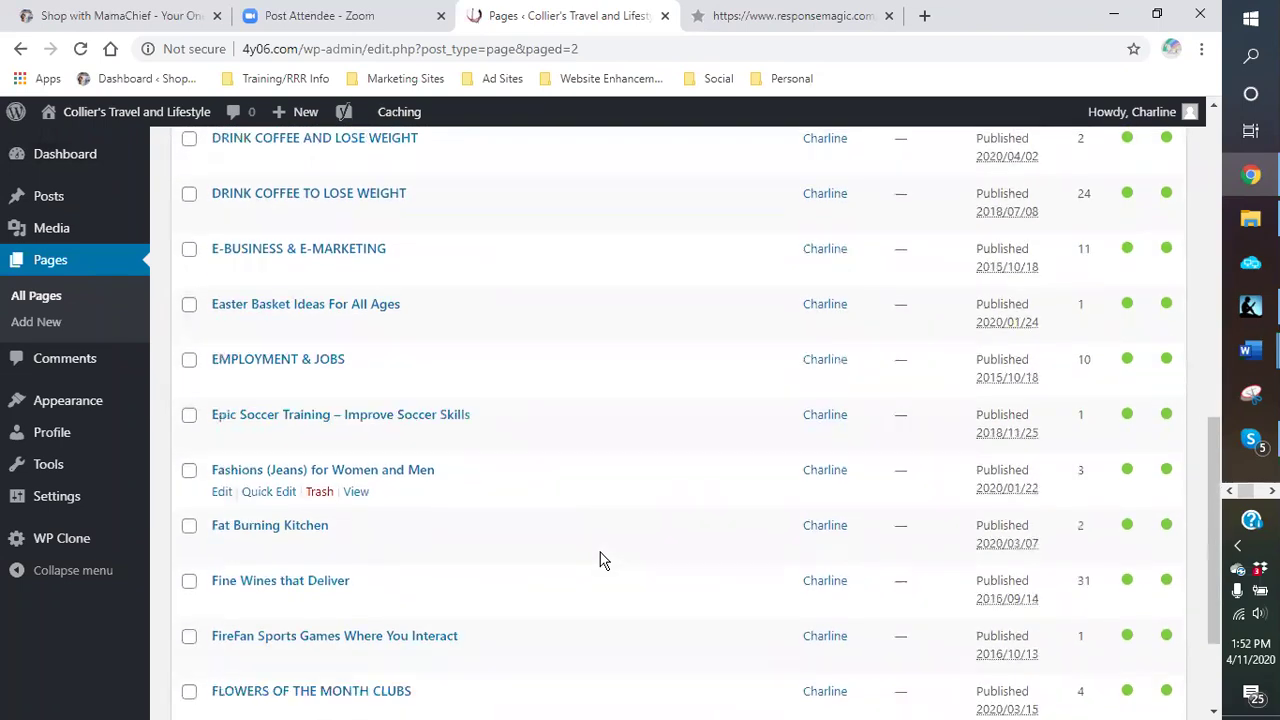
{"action": "scroll", "coordinate": [600, 560], "scroll_direction": "up", "scroll_amount": 2}
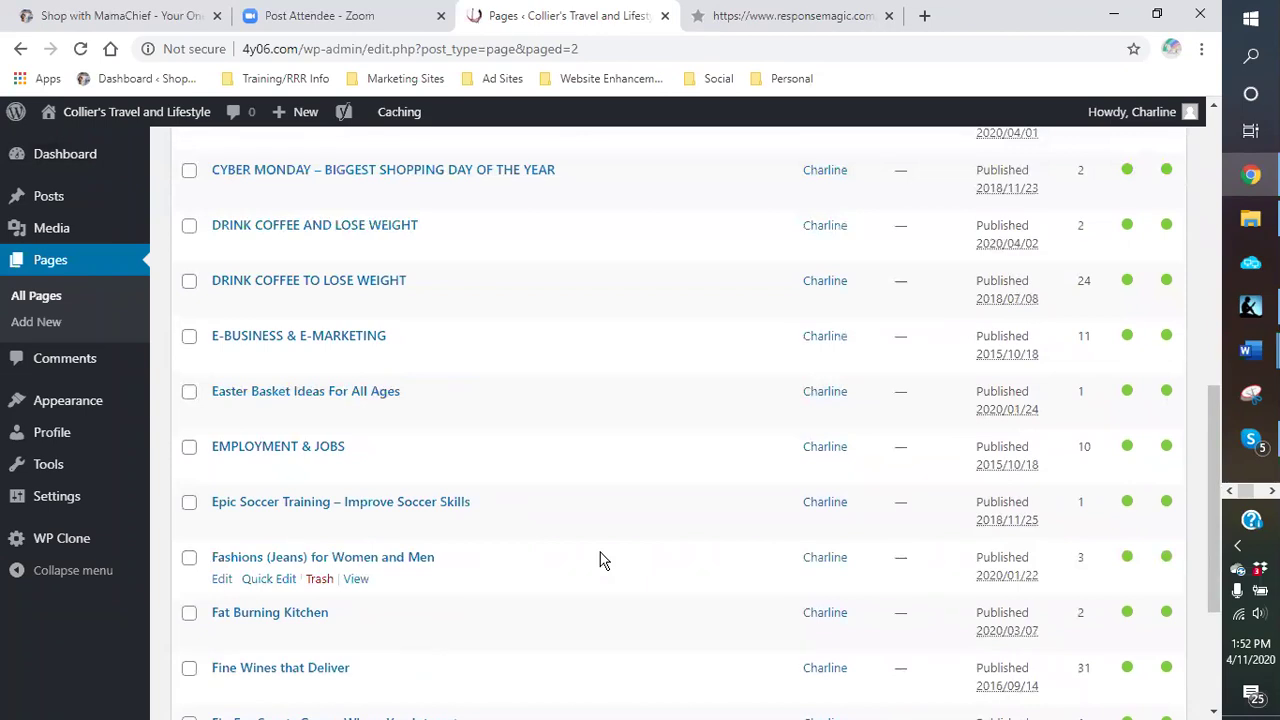
{"action": "scroll", "coordinate": [600, 560], "scroll_direction": "down", "scroll_amount": 2}
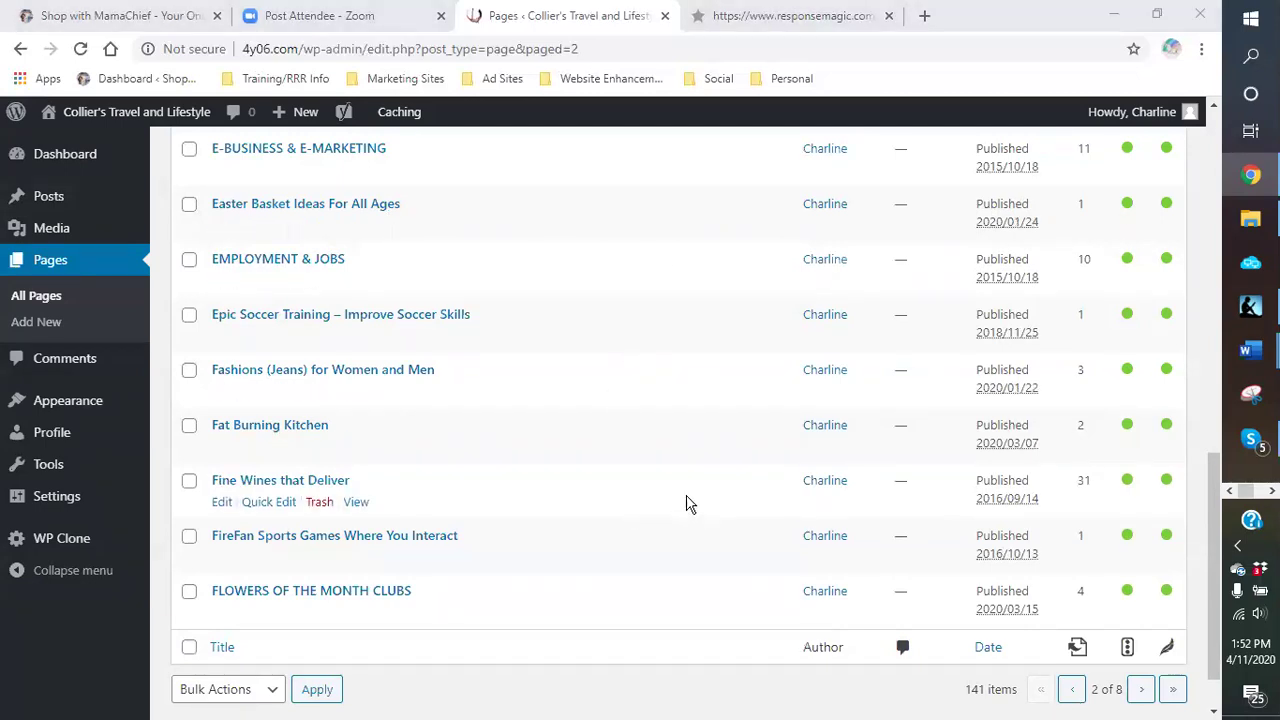
{"action": "scroll", "coordinate": [660, 457], "scroll_direction": "down", "scroll_amount": 1}
{"action": "scroll", "coordinate": [660, 457], "scroll_direction": "up", "scroll_amount": 1}
{"action": "scroll", "coordinate": [660, 457], "scroll_direction": "down", "scroll_amount": 1}
{"action": "scroll", "coordinate": [660, 457], "scroll_direction": "up", "scroll_amount": 2}
{"action": "scroll", "coordinate": [660, 457], "scroll_direction": "up", "scroll_amount": 5}
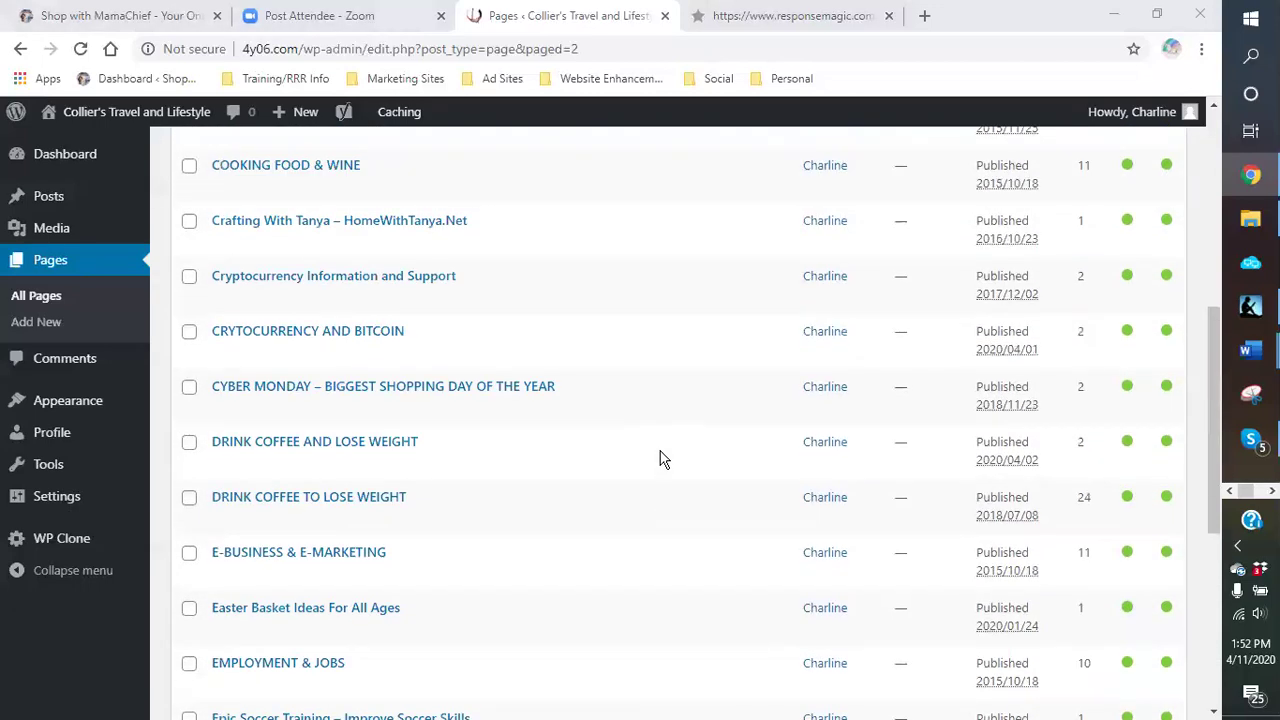
{"action": "scroll", "coordinate": [660, 453], "scroll_direction": "down", "scroll_amount": 7}
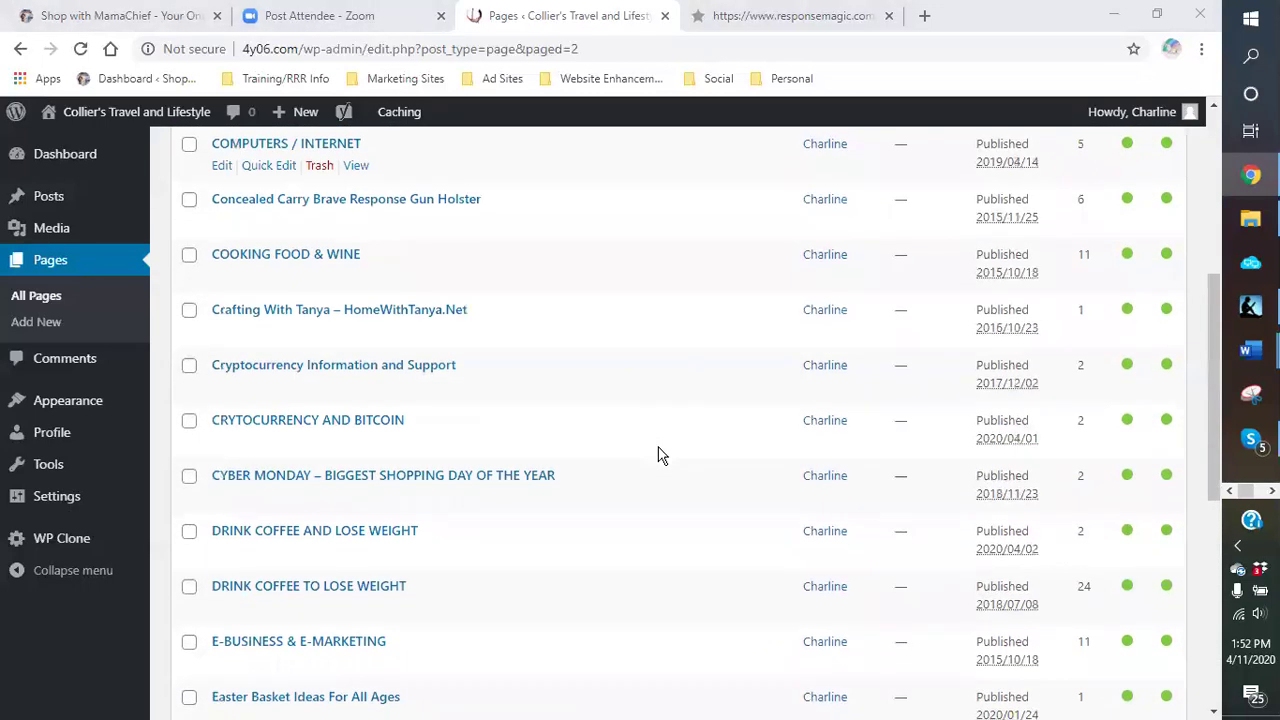
Step: Return to page 1 of the Pages list, scroll down to Clothing For Her, then move to page 2
{"action": "left_click", "coordinate": [1071, 632]}
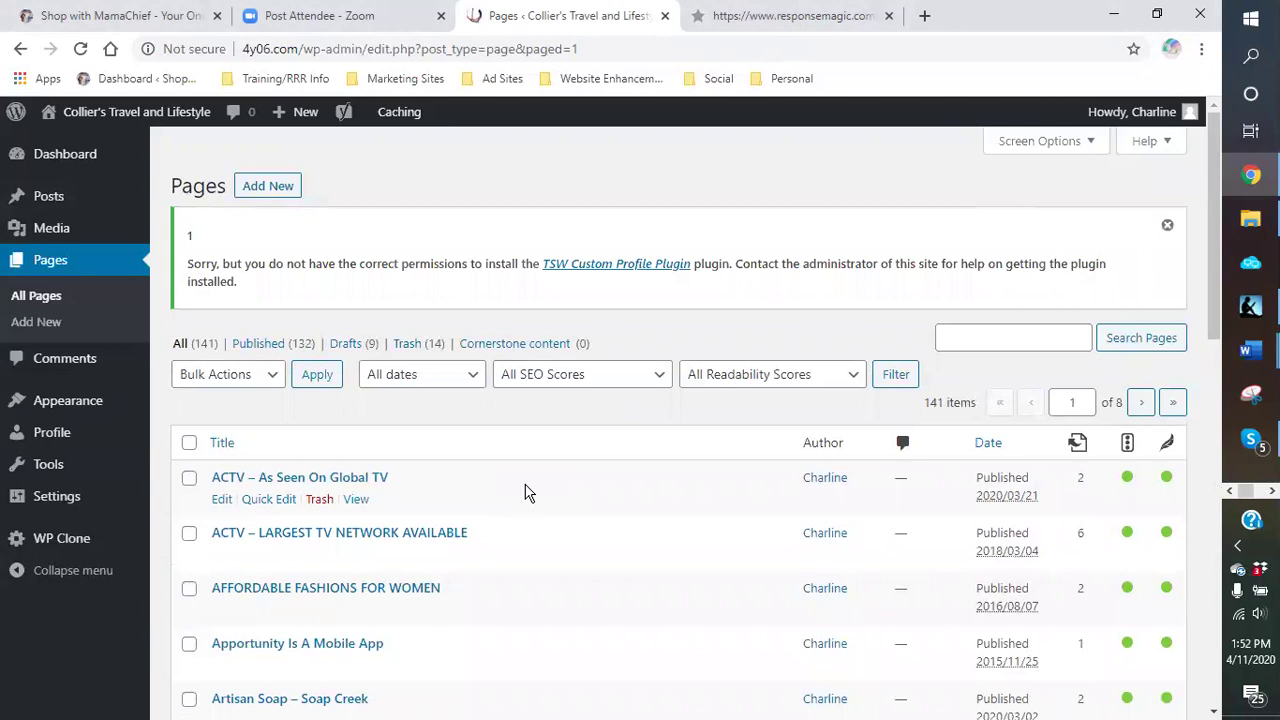
{"action": "scroll", "coordinate": [528, 493], "scroll_direction": "down", "scroll_amount": 3}
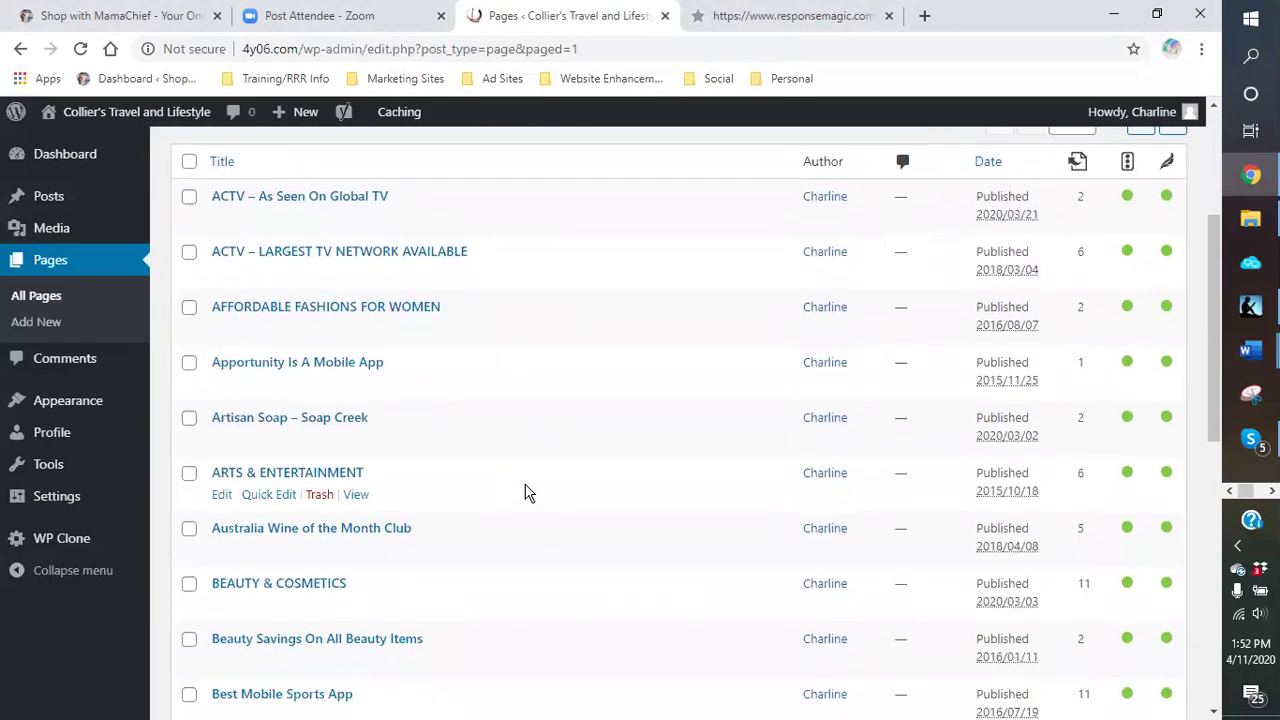
{"action": "scroll", "coordinate": [528, 493], "scroll_direction": "down", "scroll_amount": 2}
{"action": "scroll", "coordinate": [528, 493], "scroll_direction": "down", "scroll_amount": 1}
{"action": "scroll", "coordinate": [528, 493], "scroll_direction": "down", "scroll_amount": 3}
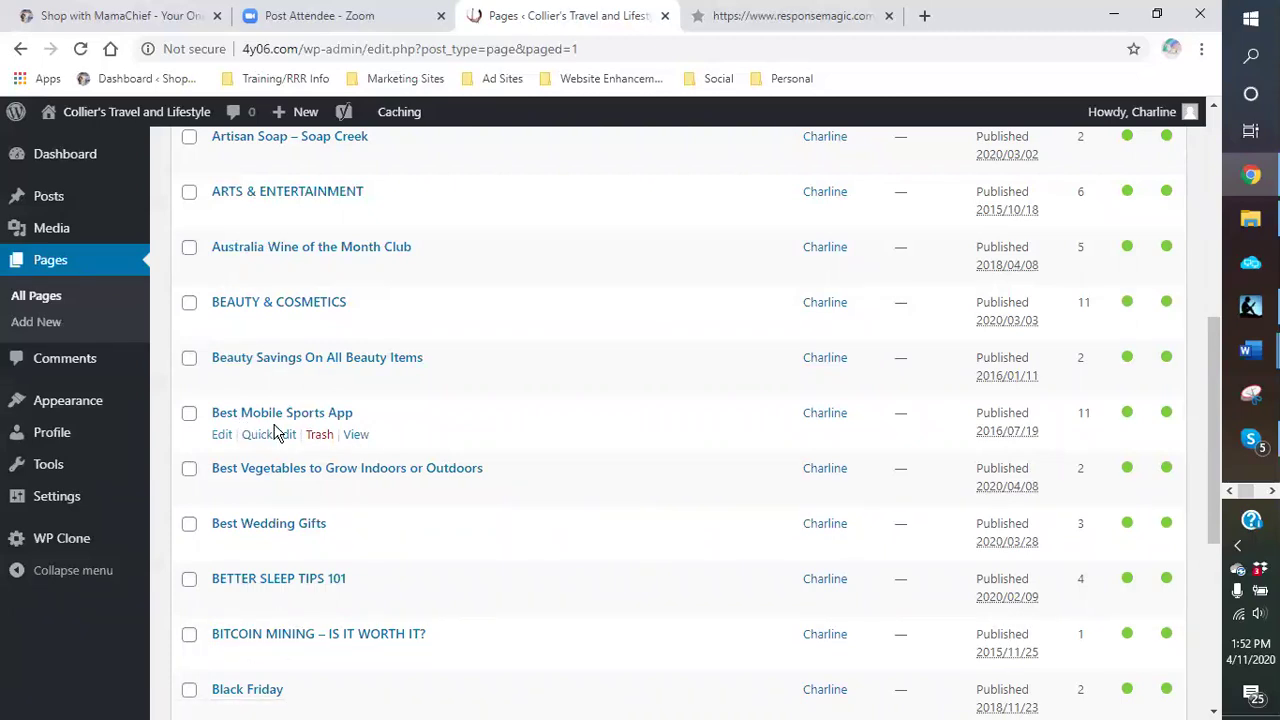
{"action": "scroll", "coordinate": [275, 432], "scroll_direction": "down", "scroll_amount": 2}
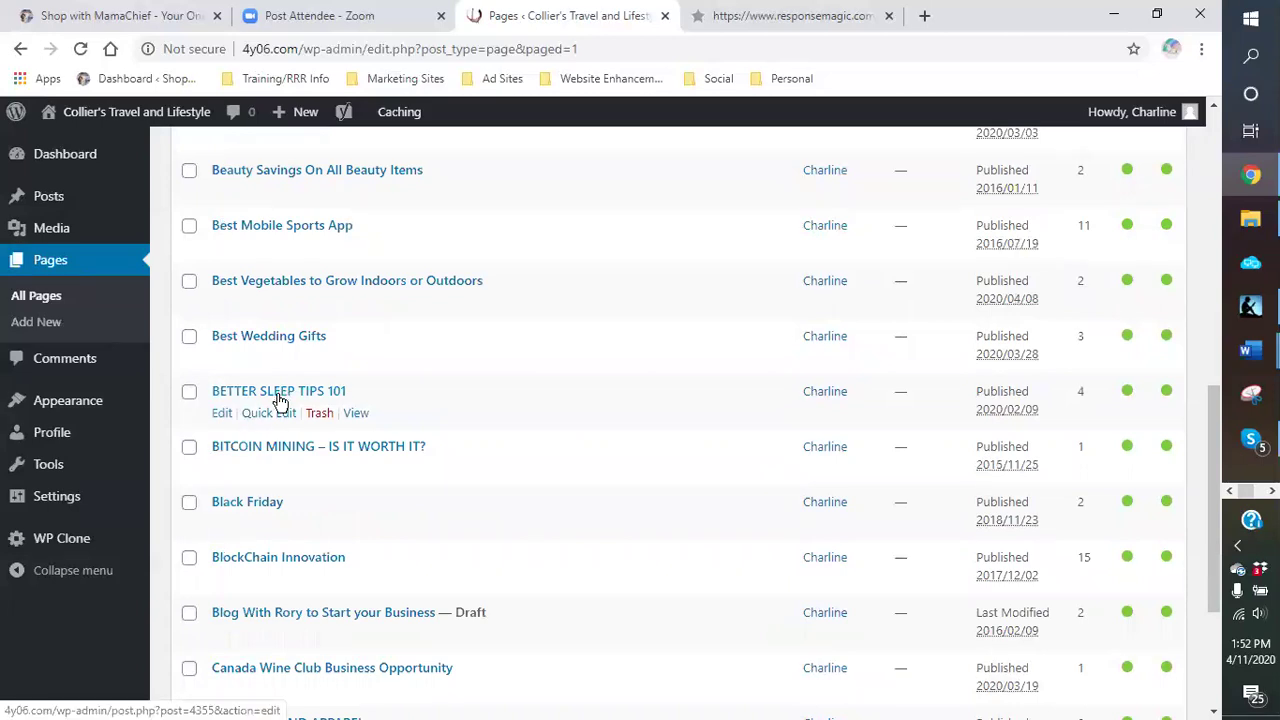
{"action": "scroll", "coordinate": [278, 400], "scroll_direction": "down", "scroll_amount": 2}
{"action": "scroll", "coordinate": [278, 400], "scroll_direction": "down", "scroll_amount": 1}
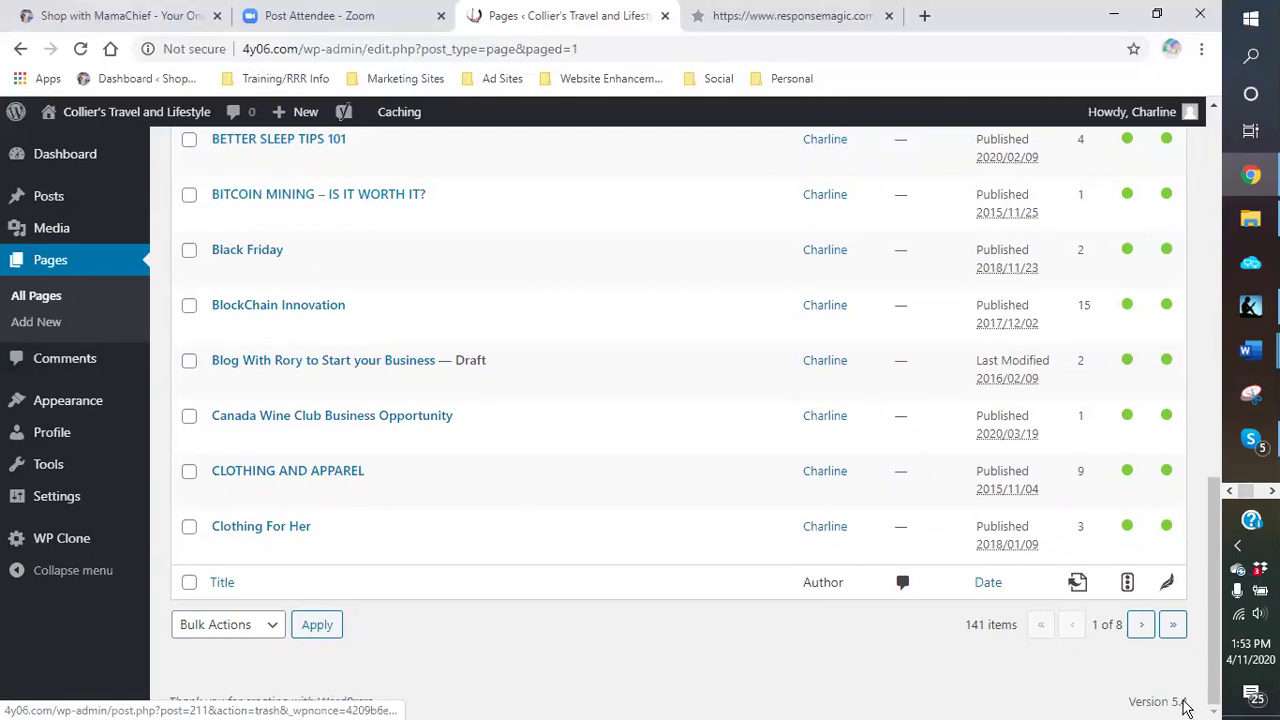
{"action": "left_click", "coordinate": [1143, 626]}
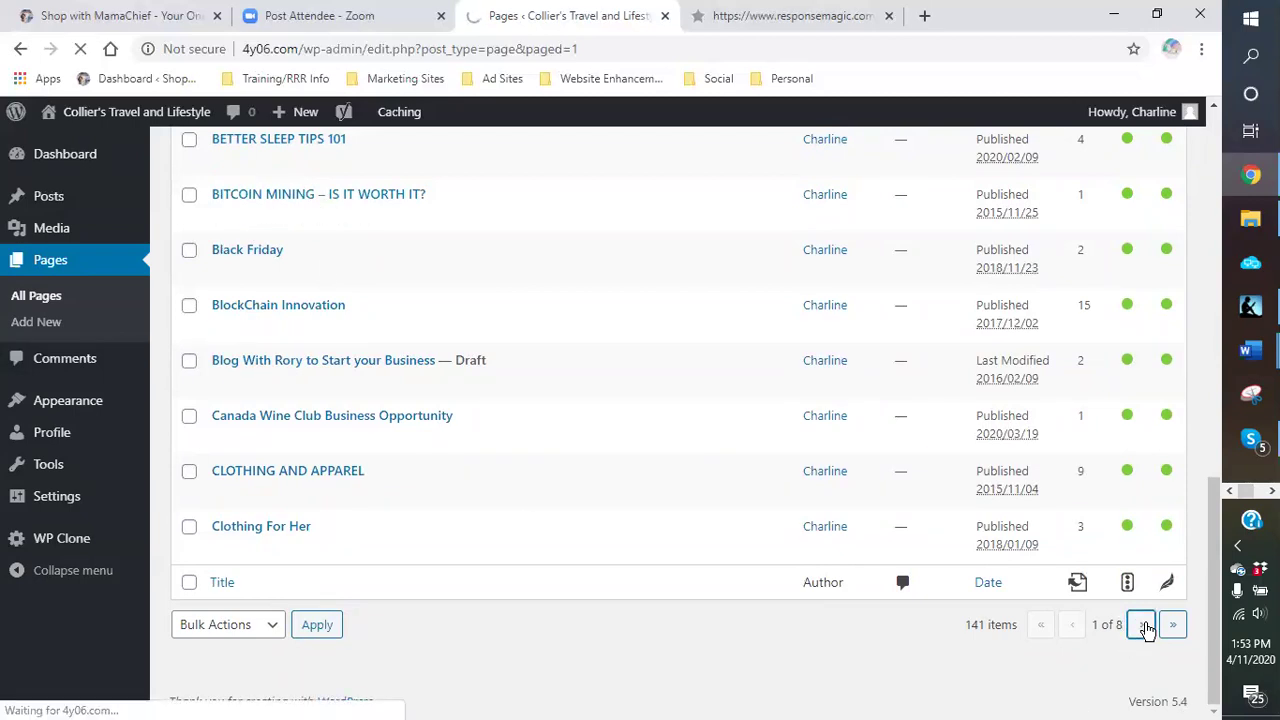
Step: Scroll page 2 of All Pages and edit FireFan Sports Games Where You Interact
{"action": "scroll", "coordinate": [545, 444], "scroll_direction": "down", "scroll_amount": 2}
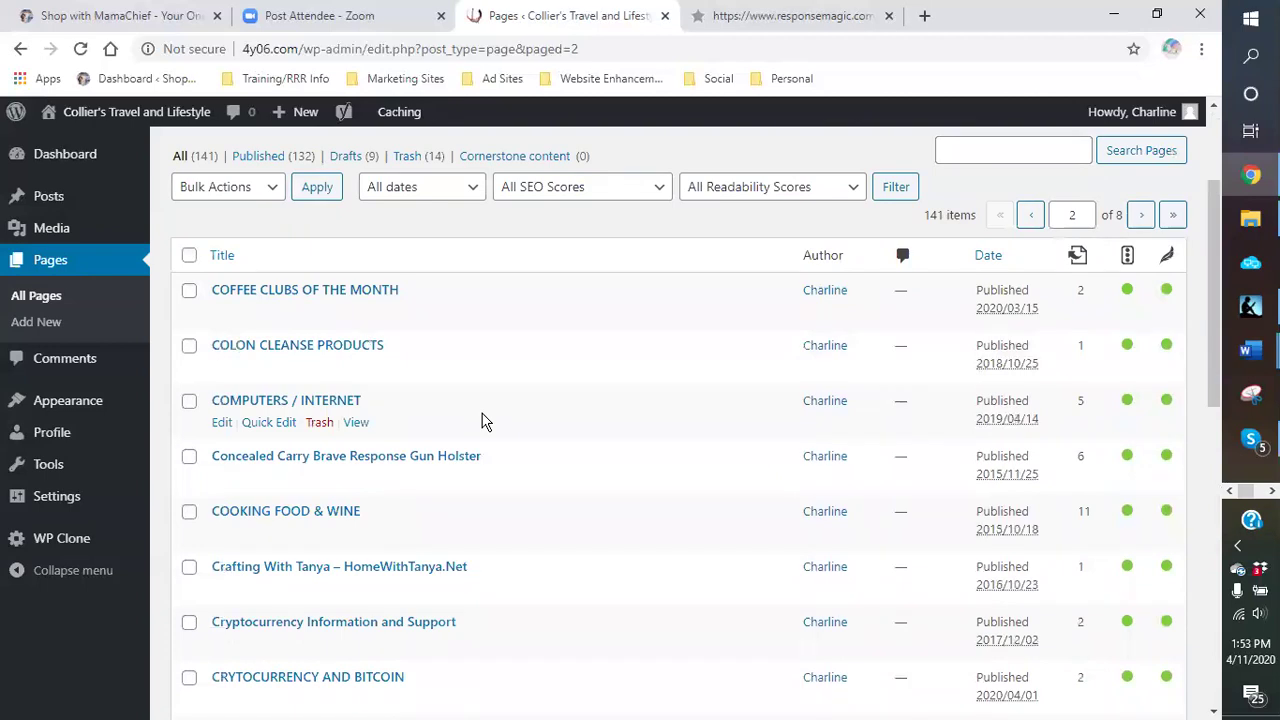
{"action": "scroll", "coordinate": [481, 421], "scroll_direction": "down", "scroll_amount": 2}
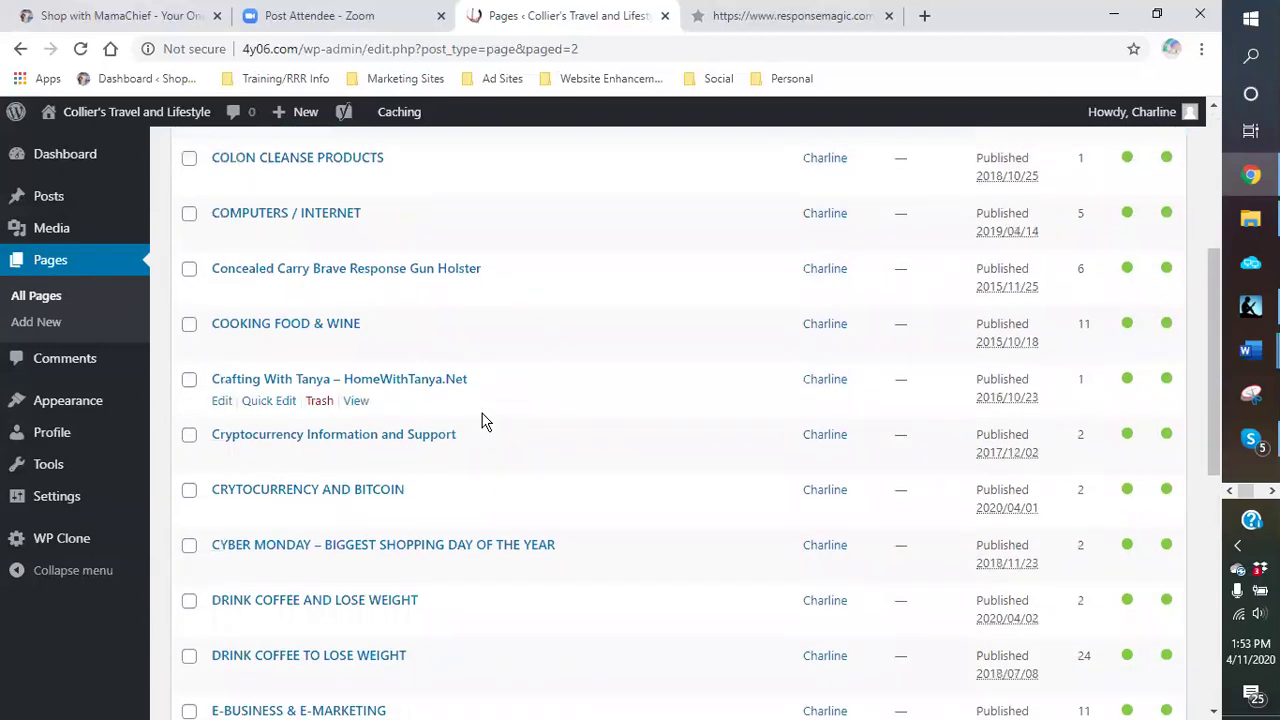
{"action": "scroll", "coordinate": [481, 421], "scroll_direction": "down", "scroll_amount": 2}
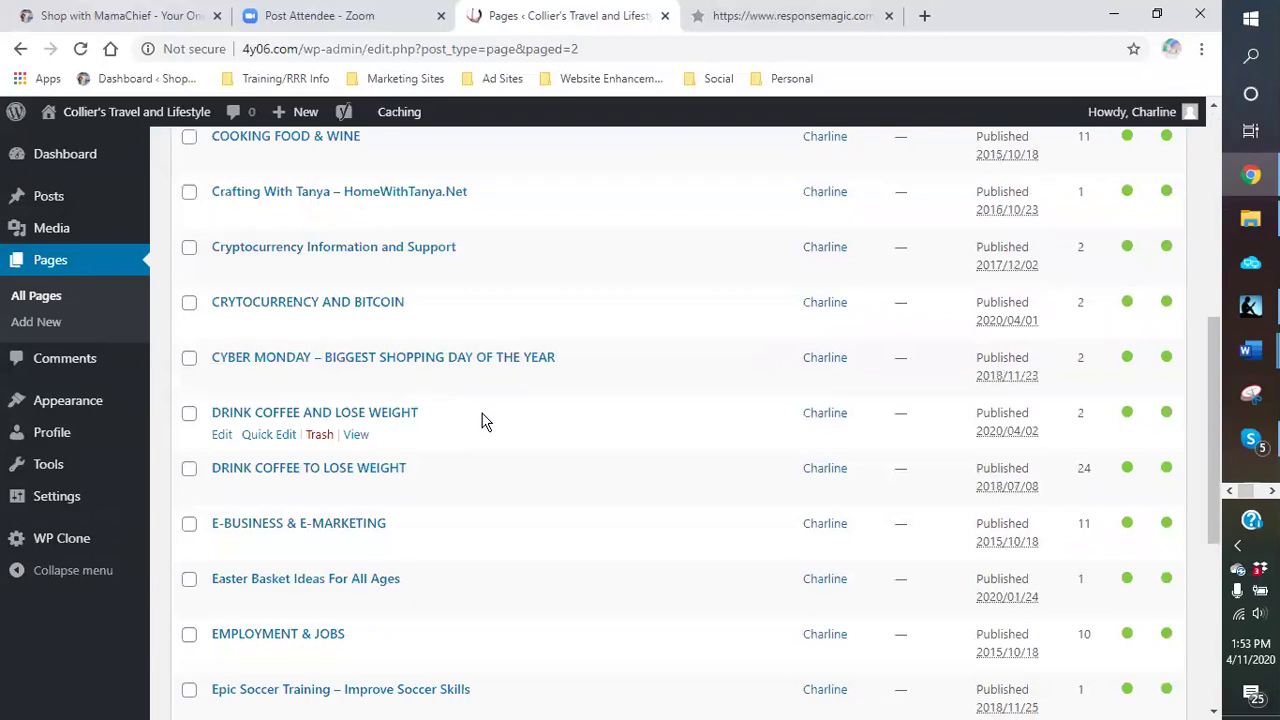
{"action": "scroll", "coordinate": [481, 421], "scroll_direction": "down", "scroll_amount": 2}
{"action": "scroll", "coordinate": [481, 421], "scroll_direction": "down", "scroll_amount": 2}
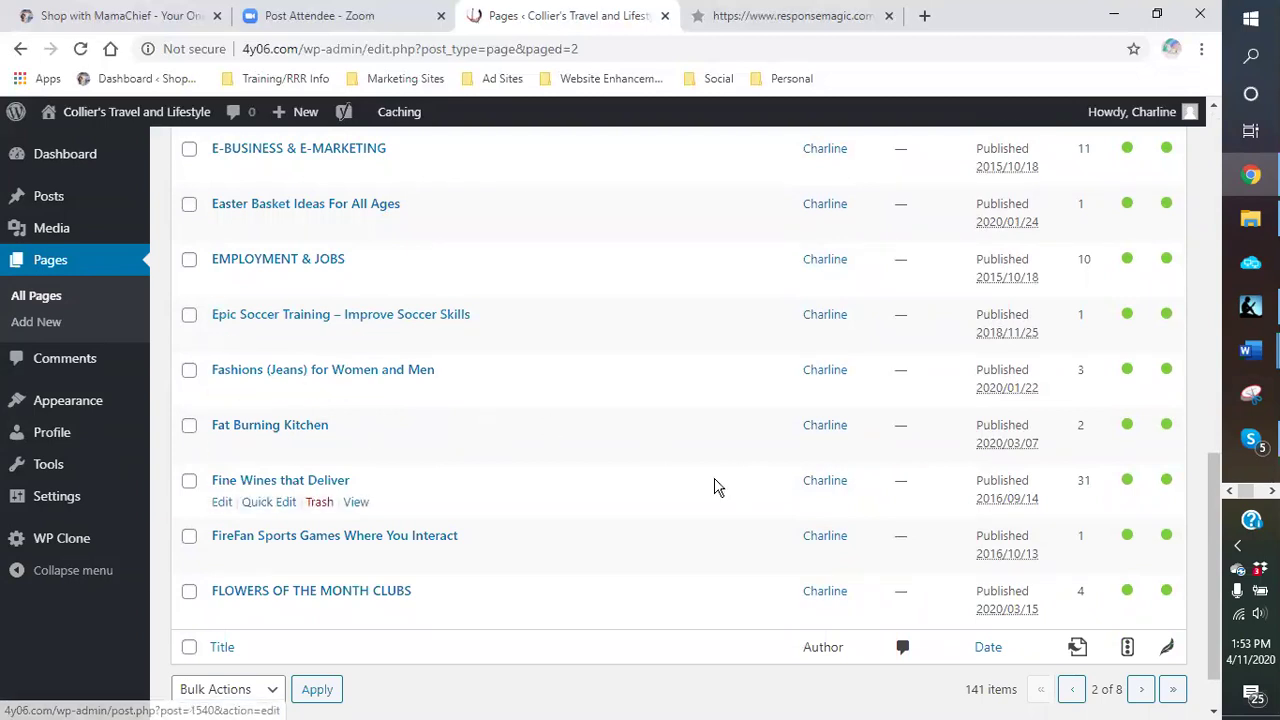
{"action": "scroll", "coordinate": [237, 485], "scroll_direction": "down", "scroll_amount": 1}
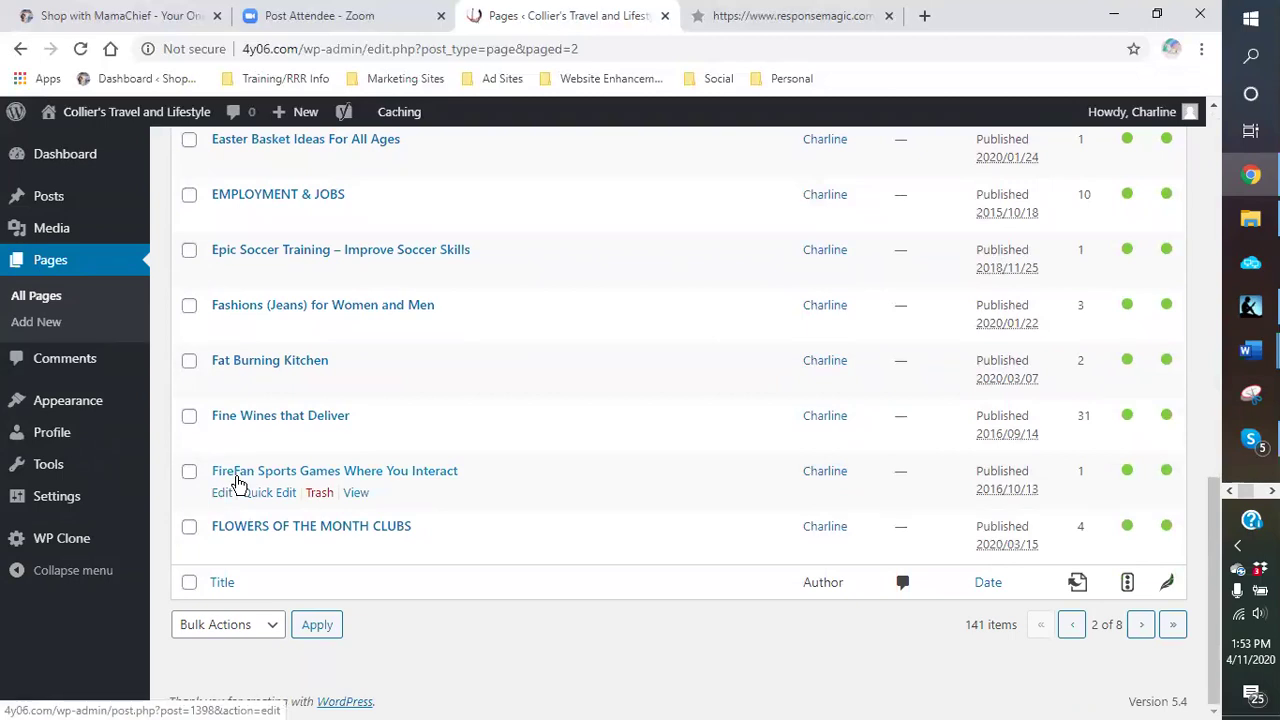
{"action": "left_click", "coordinate": [221, 495]}
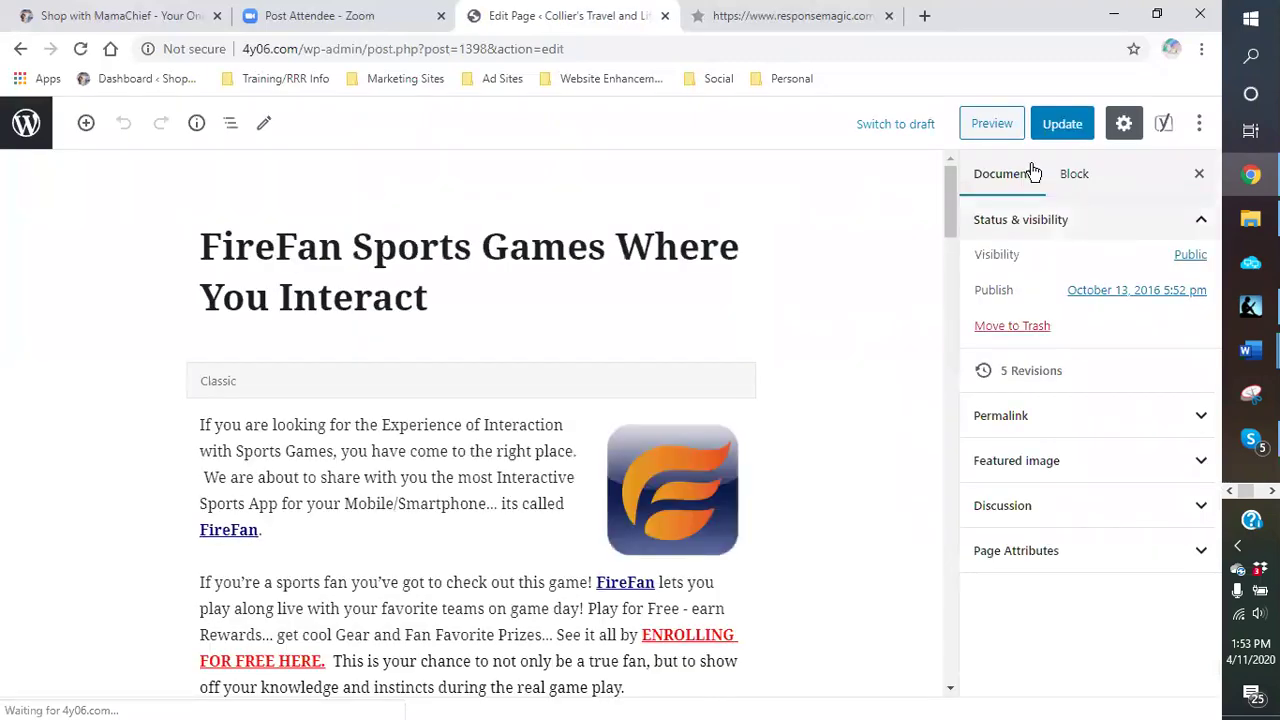
Step: Switch the FireFan Sports Games Where You Interact page to draft, confirm, and go back to Pages
{"action": "left_click", "coordinate": [894, 132]}
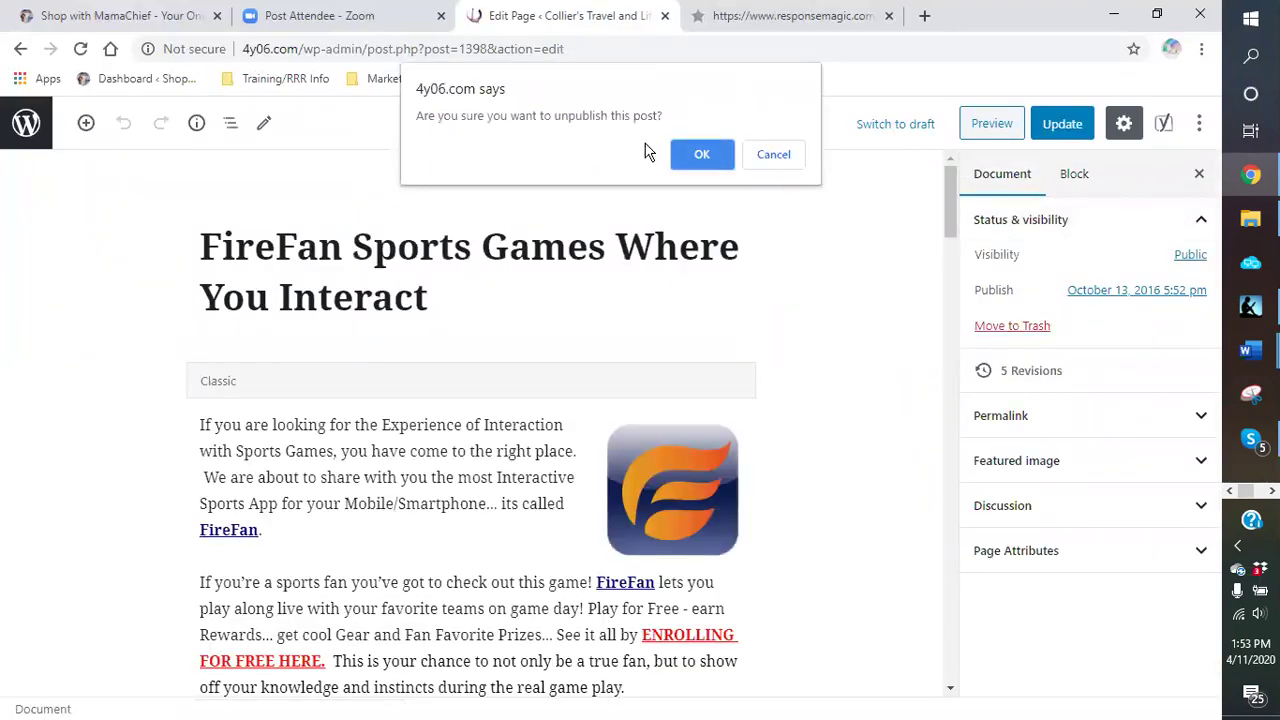
{"action": "left_click", "coordinate": [703, 155]}
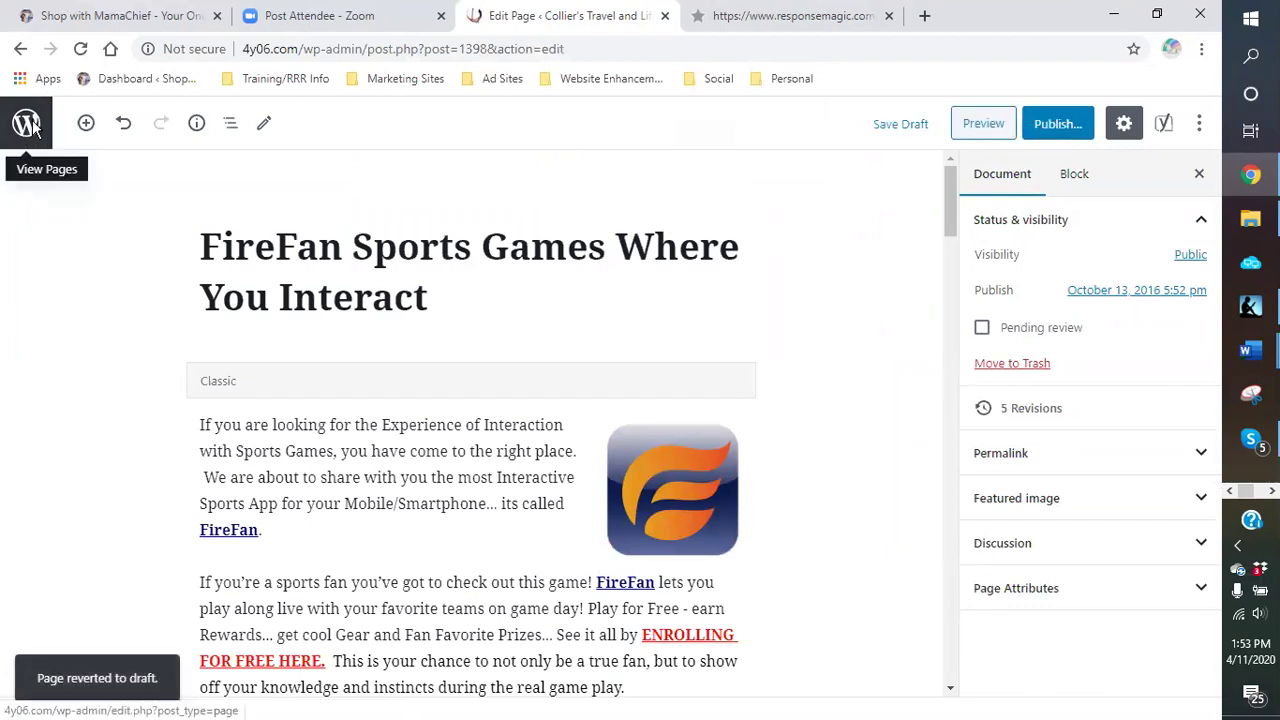
{"action": "left_click", "coordinate": [27, 128]}
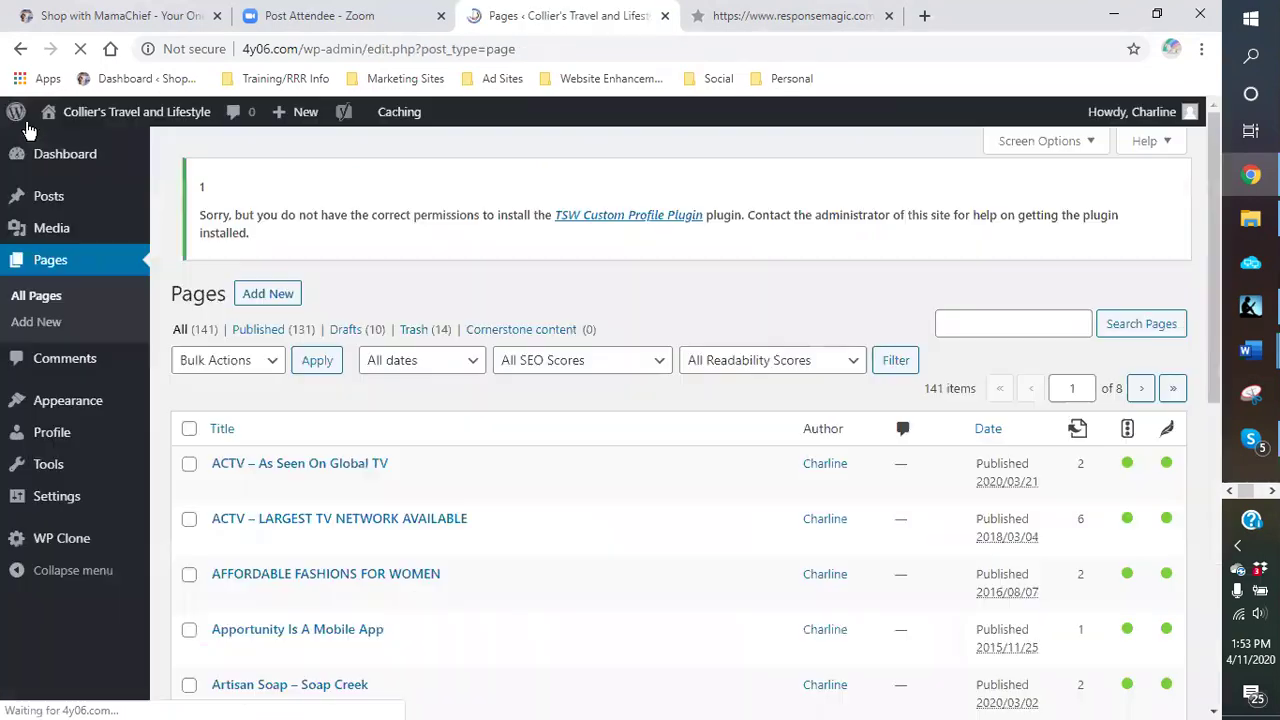
Step: Page through the Pages list to page 4, reviewing the titles on pages 3 and 4
{"action": "left_click", "coordinate": [1141, 404]}
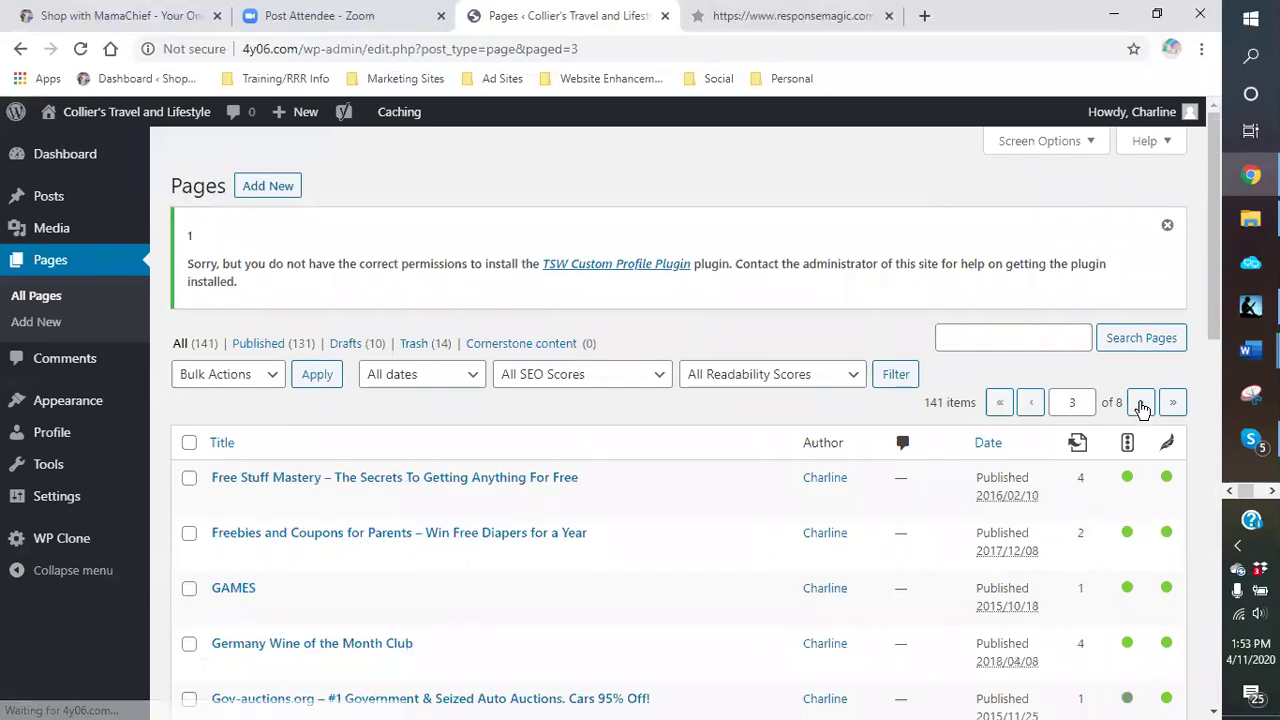
{"action": "scroll", "coordinate": [630, 483], "scroll_direction": "down", "scroll_amount": 3}
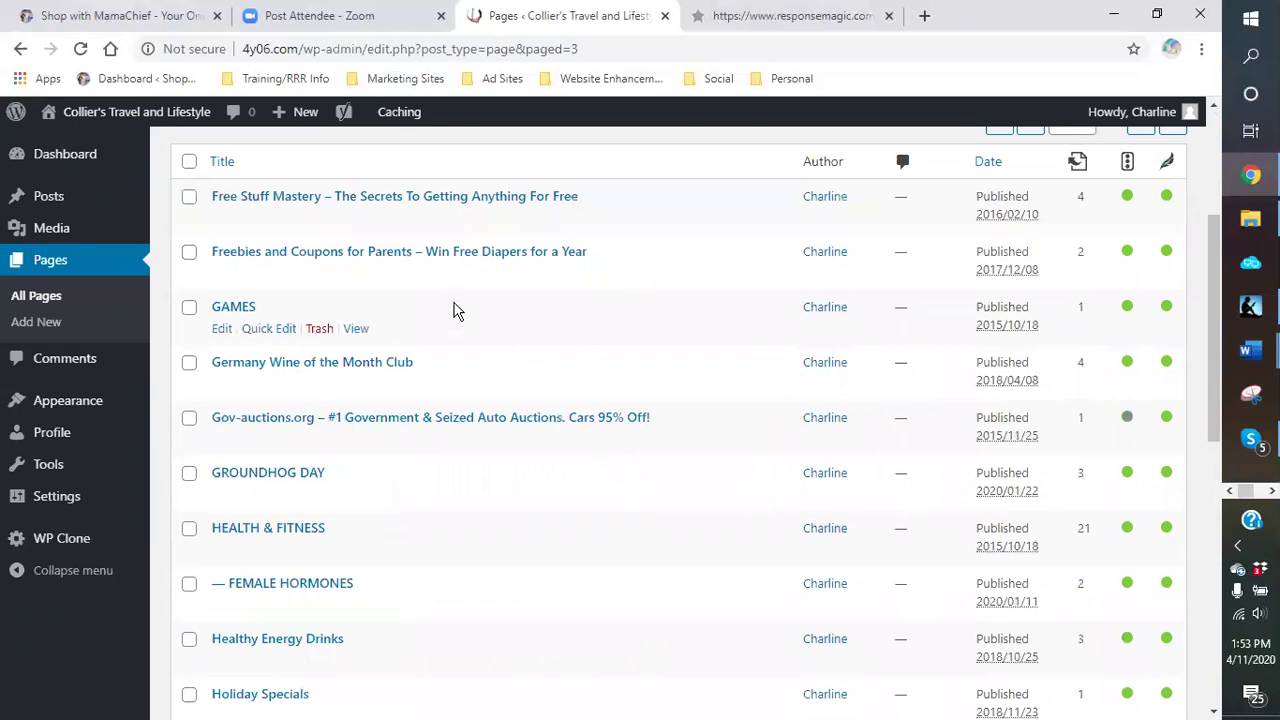
{"action": "scroll", "coordinate": [447, 310], "scroll_direction": "down", "scroll_amount": 1}
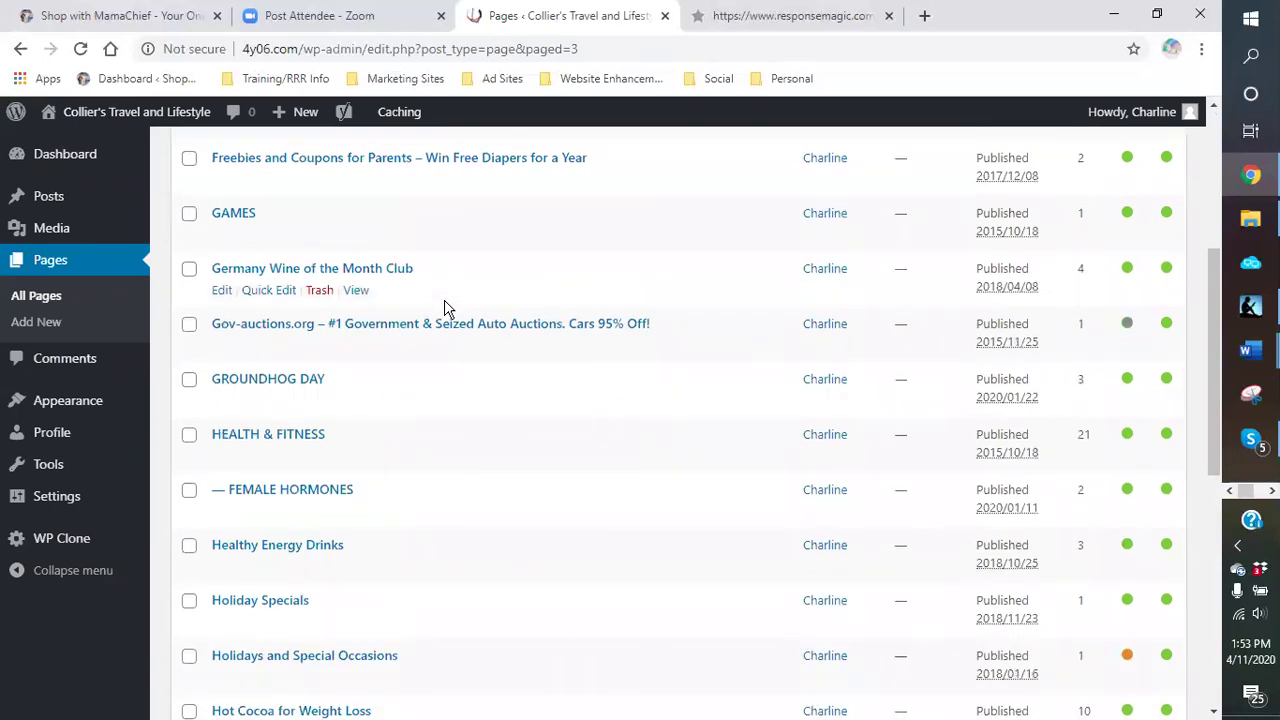
{"action": "scroll", "coordinate": [447, 310], "scroll_direction": "down", "scroll_amount": 2}
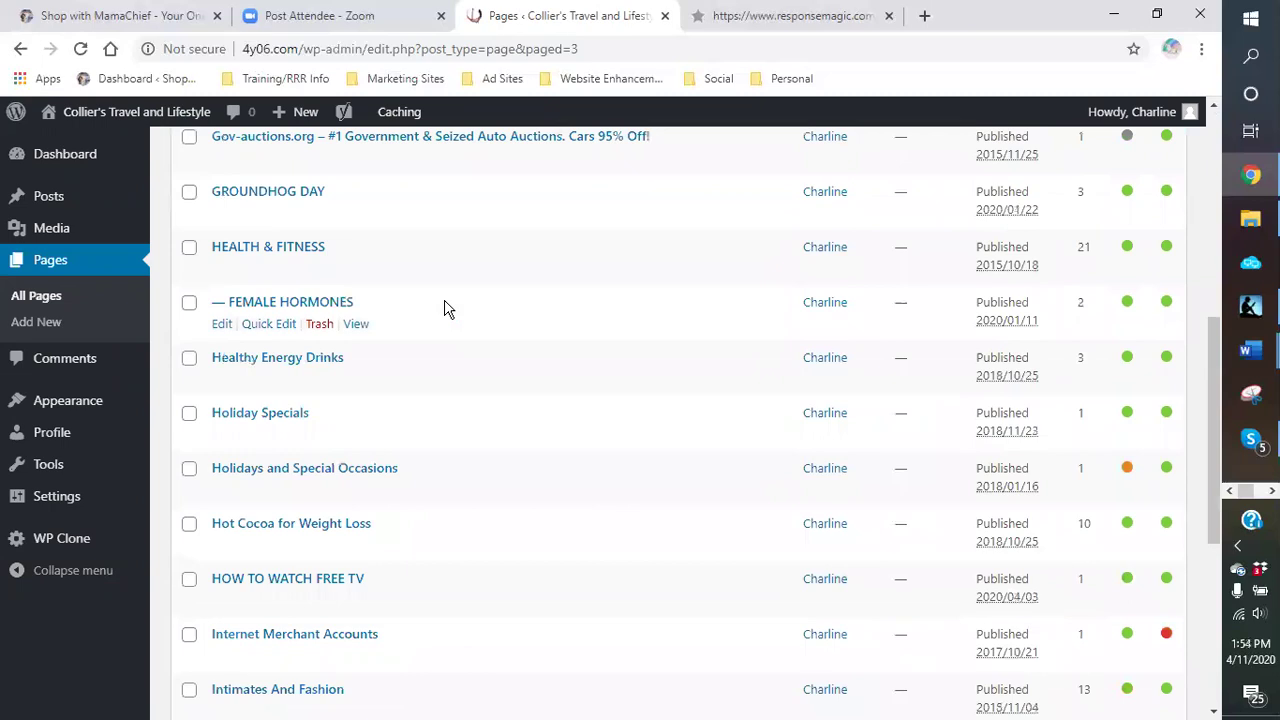
{"action": "scroll", "coordinate": [447, 310], "scroll_direction": "down", "scroll_amount": 2}
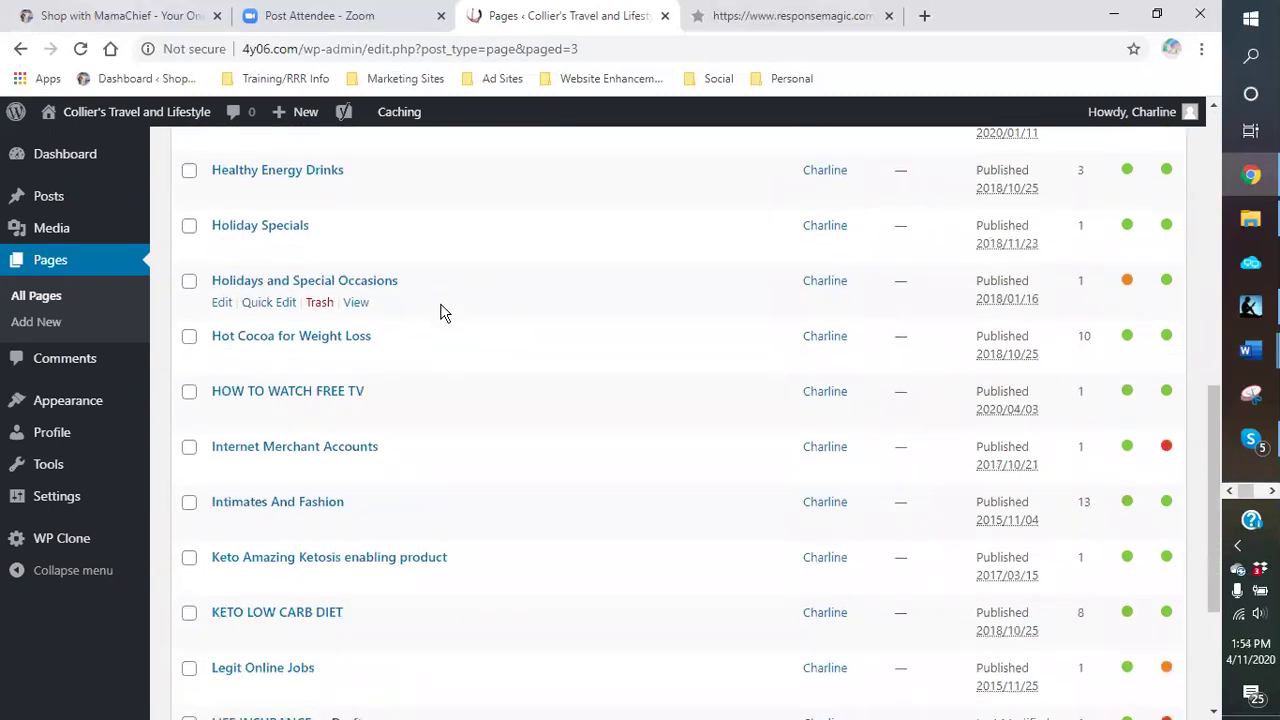
{"action": "scroll", "coordinate": [445, 313], "scroll_direction": "down", "scroll_amount": 2}
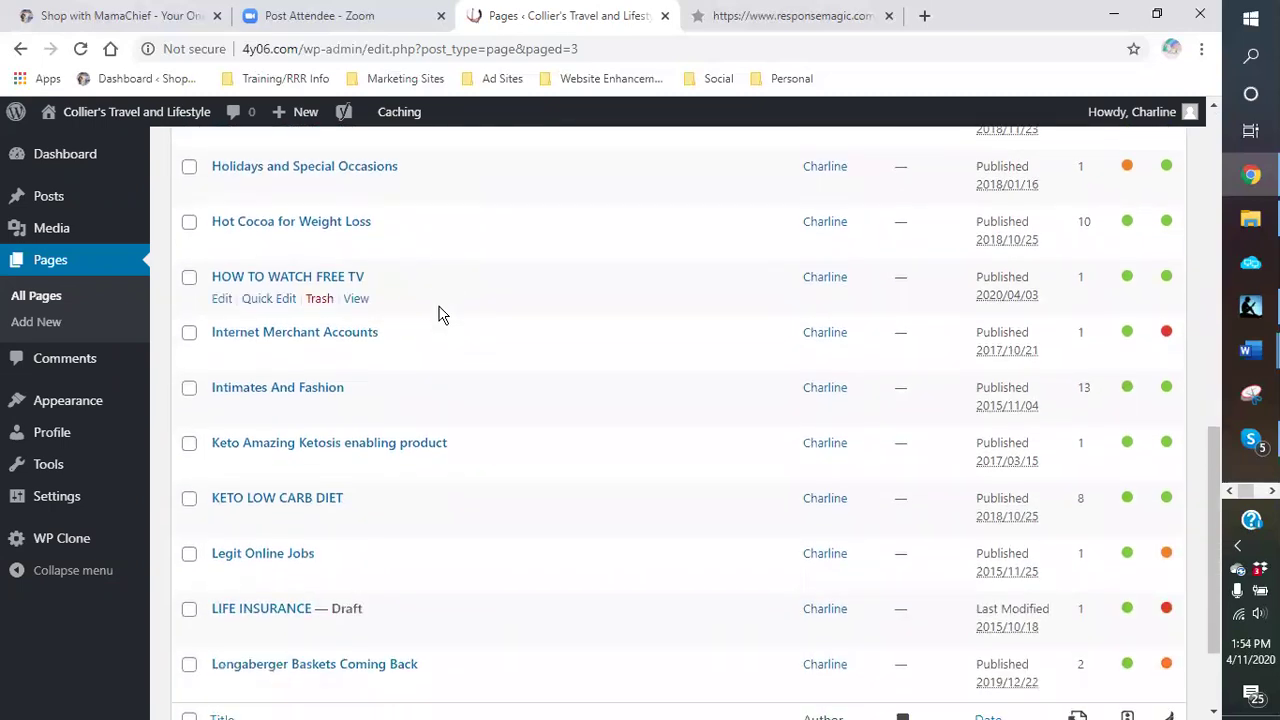
{"action": "scroll", "coordinate": [440, 314], "scroll_direction": "down", "scroll_amount": 2}
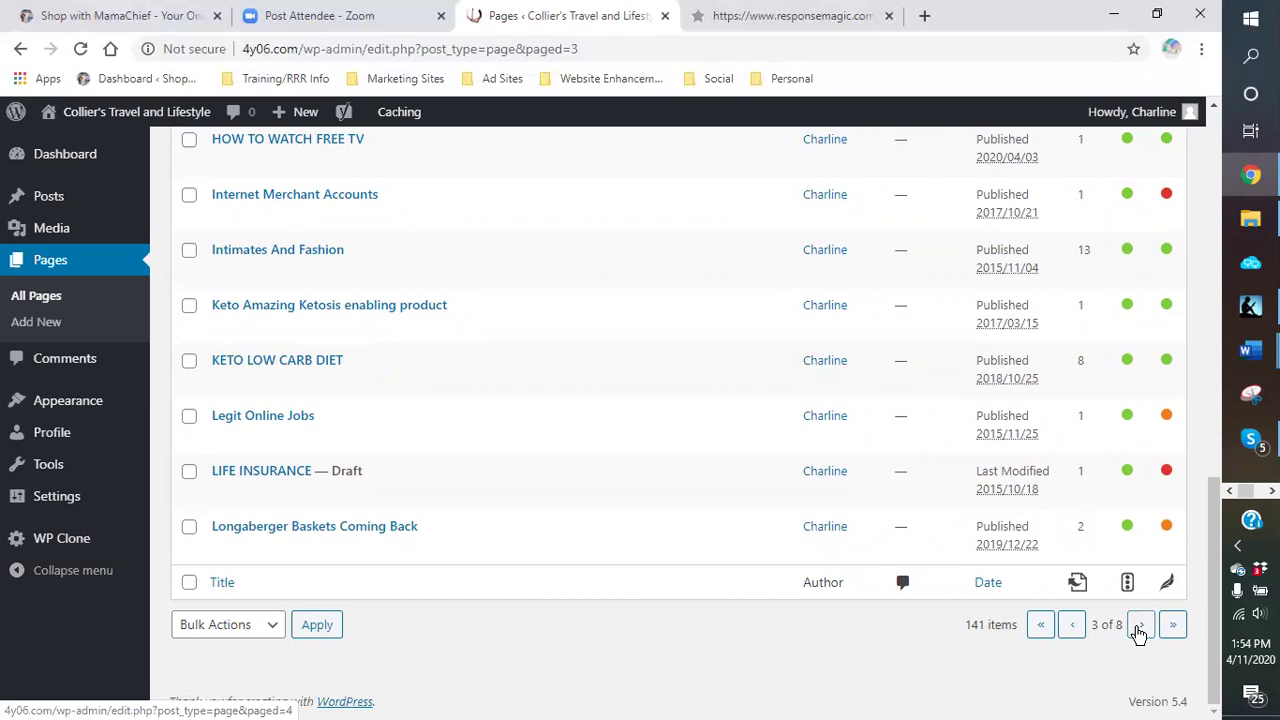
{"action": "left_click", "coordinate": [1138, 628]}
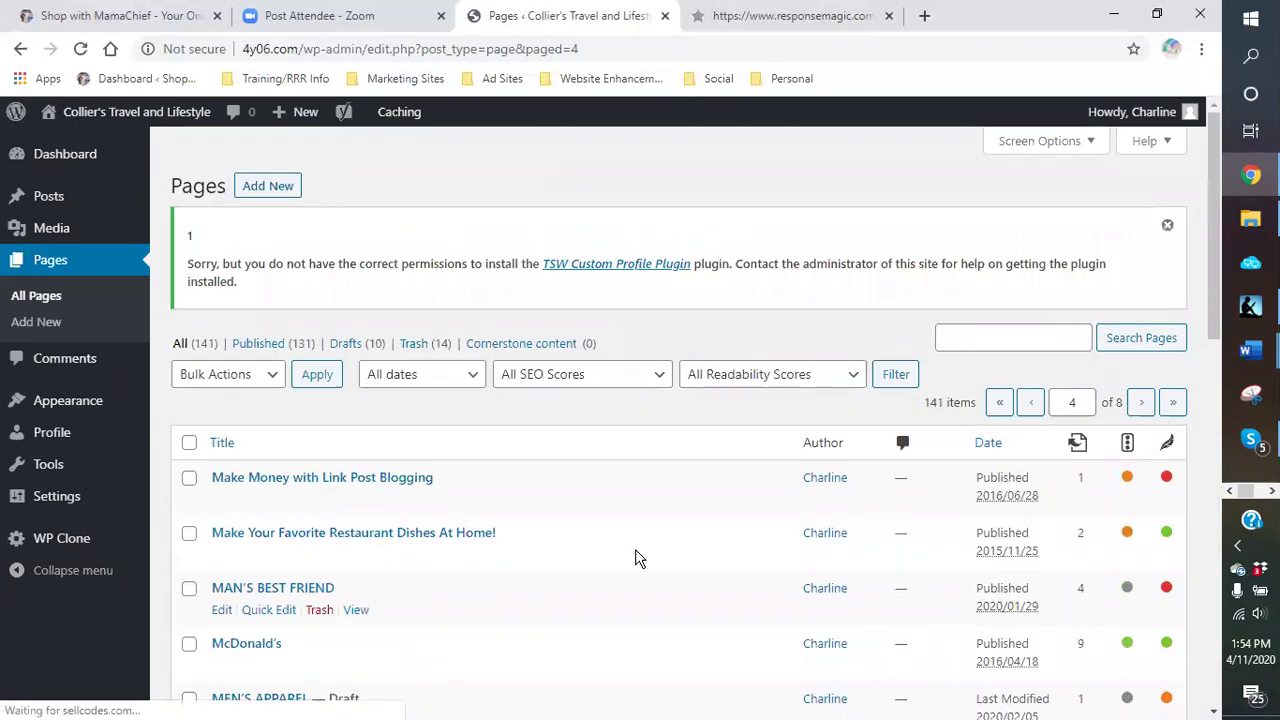
{"action": "scroll", "coordinate": [573, 545], "scroll_direction": "down", "scroll_amount": 4}
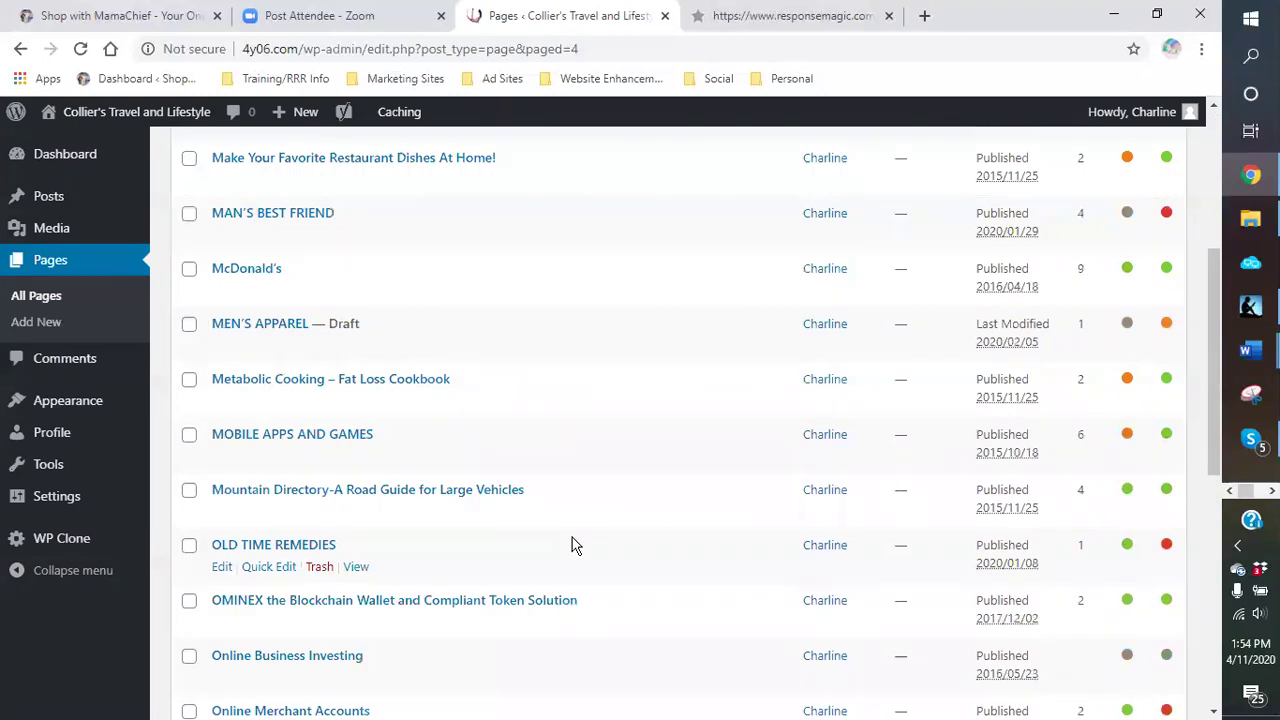
{"action": "scroll", "coordinate": [573, 545], "scroll_direction": "down", "scroll_amount": 2}
{"action": "scroll", "coordinate": [573, 545], "scroll_direction": "down", "scroll_amount": 2}
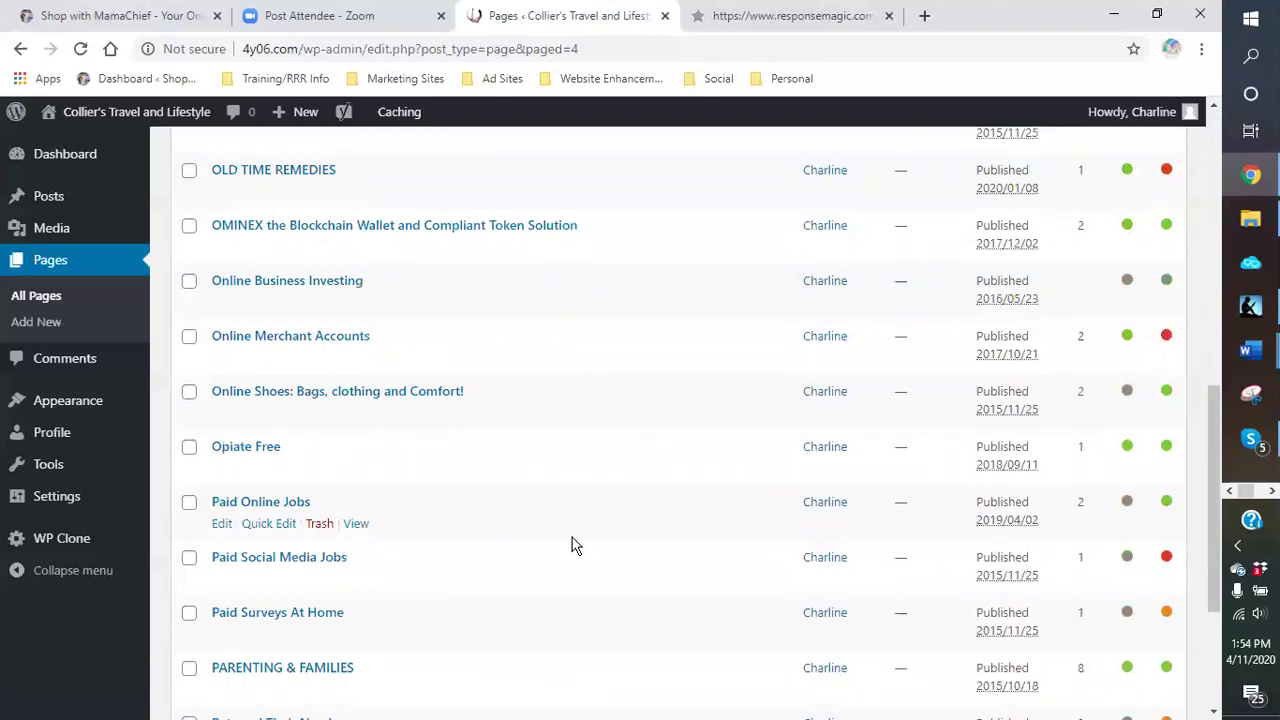
{"action": "scroll", "coordinate": [573, 545], "scroll_direction": "down", "scroll_amount": 3}
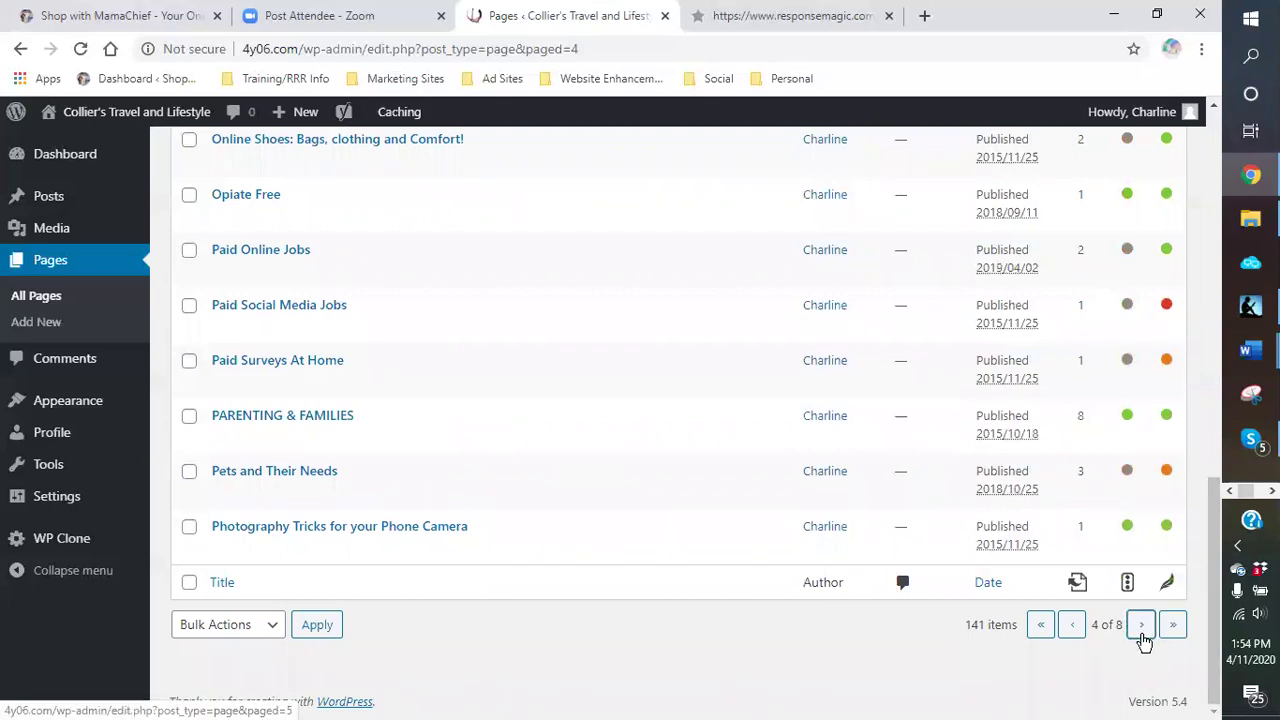
Step: Continue through page 5 to page 6 of 8, starting at the ST. PATRICK'S DAY draft
{"action": "left_click", "coordinate": [1141, 628]}
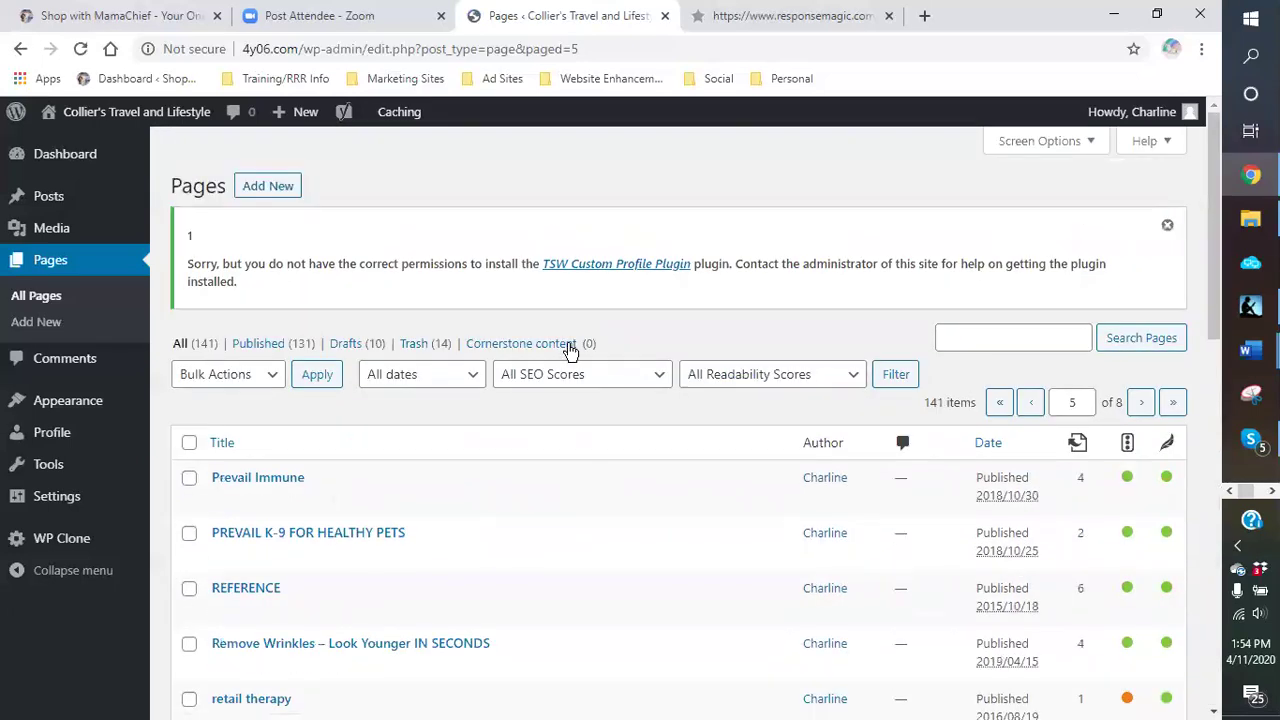
{"action": "scroll", "coordinate": [582, 524], "scroll_direction": "down", "scroll_amount": 2}
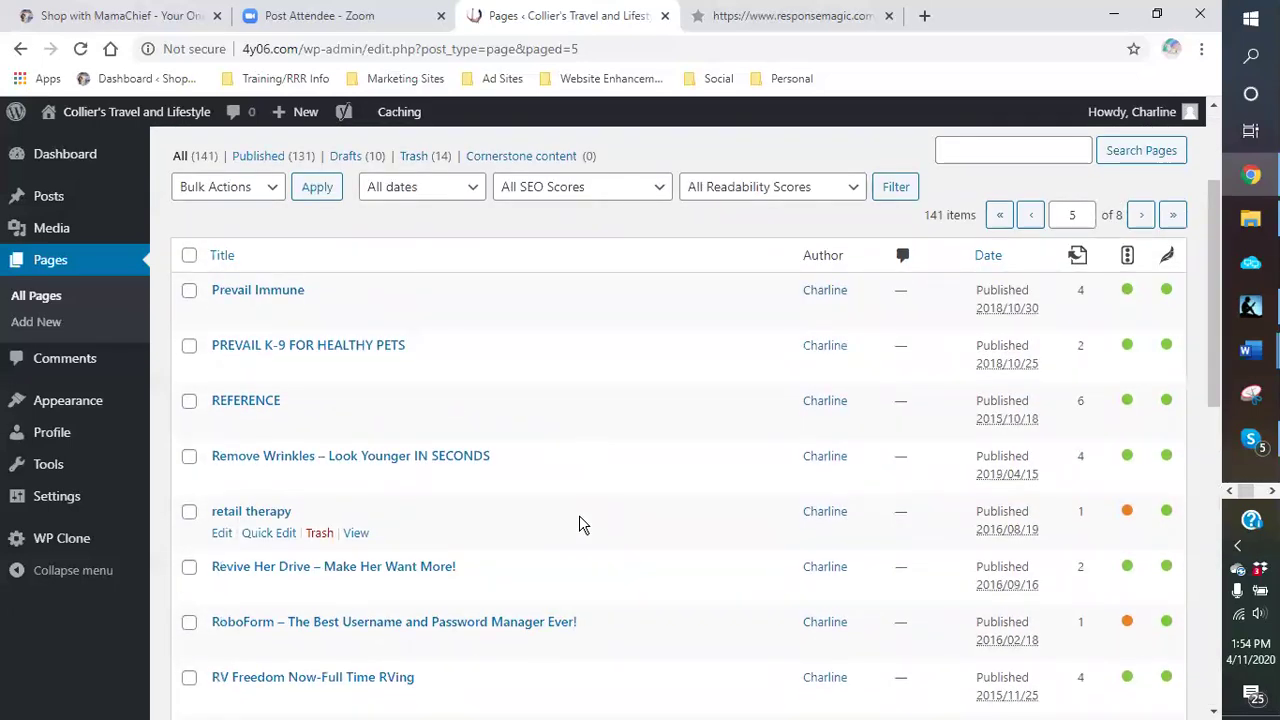
{"action": "scroll", "coordinate": [580, 520], "scroll_direction": "down", "scroll_amount": 2}
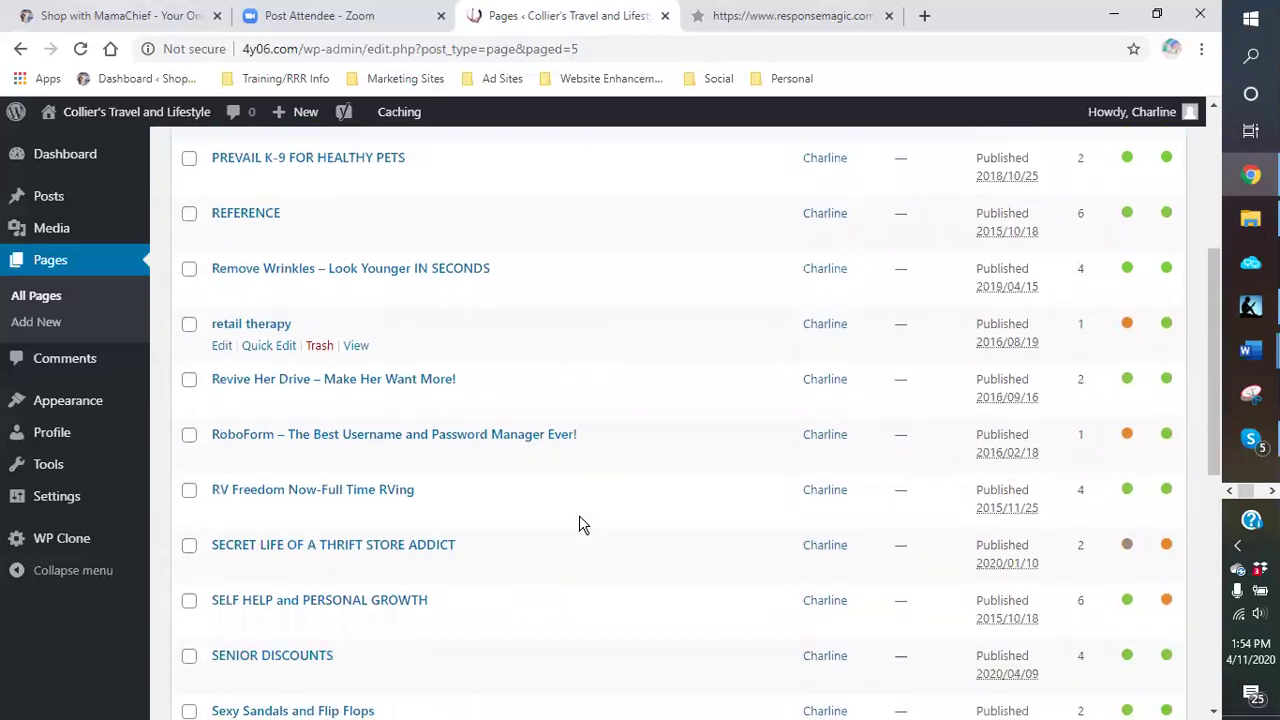
{"action": "scroll", "coordinate": [579, 517], "scroll_direction": "down", "scroll_amount": 3}
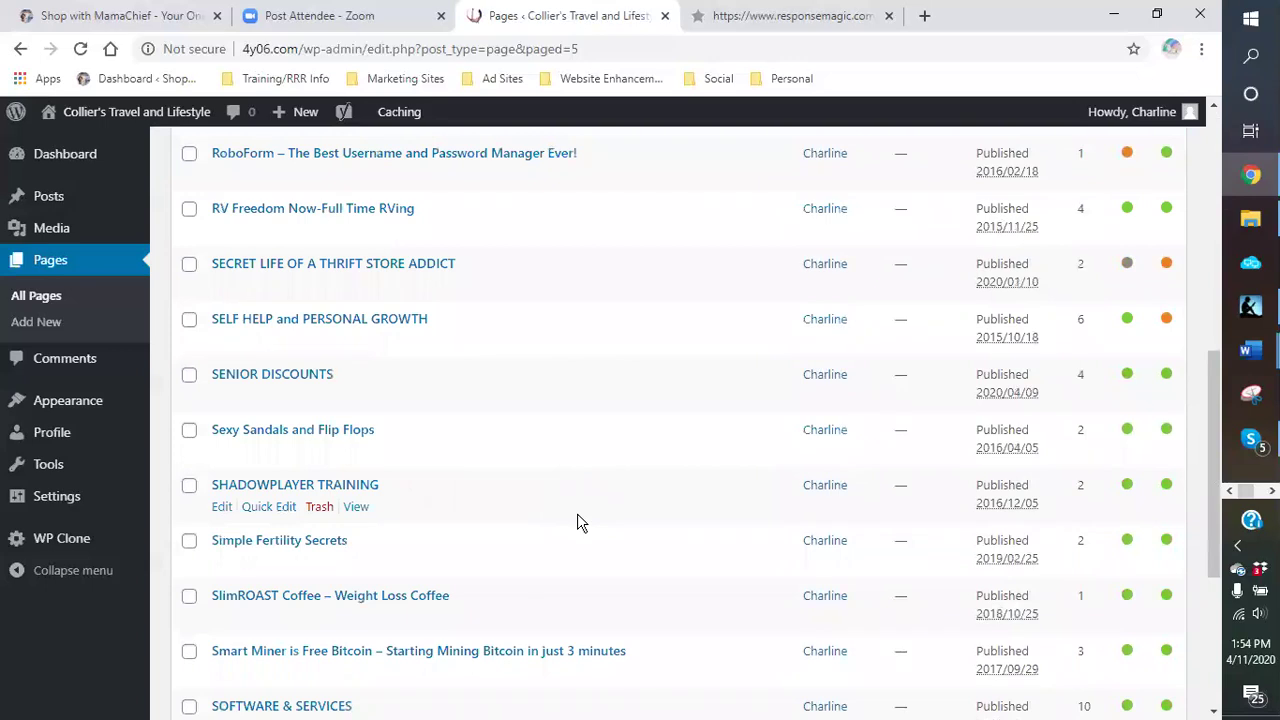
{"action": "scroll", "coordinate": [577, 513], "scroll_direction": "down", "scroll_amount": 1}
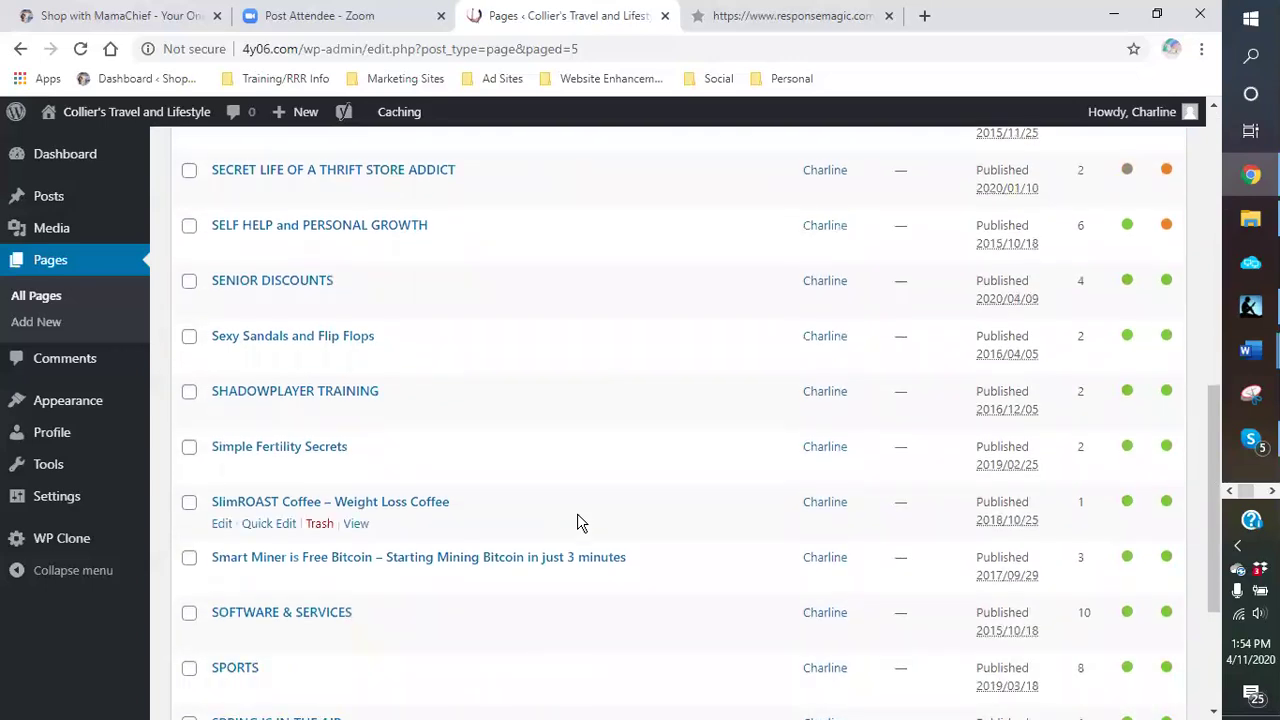
{"action": "scroll", "coordinate": [577, 520], "scroll_direction": "down", "scroll_amount": 2}
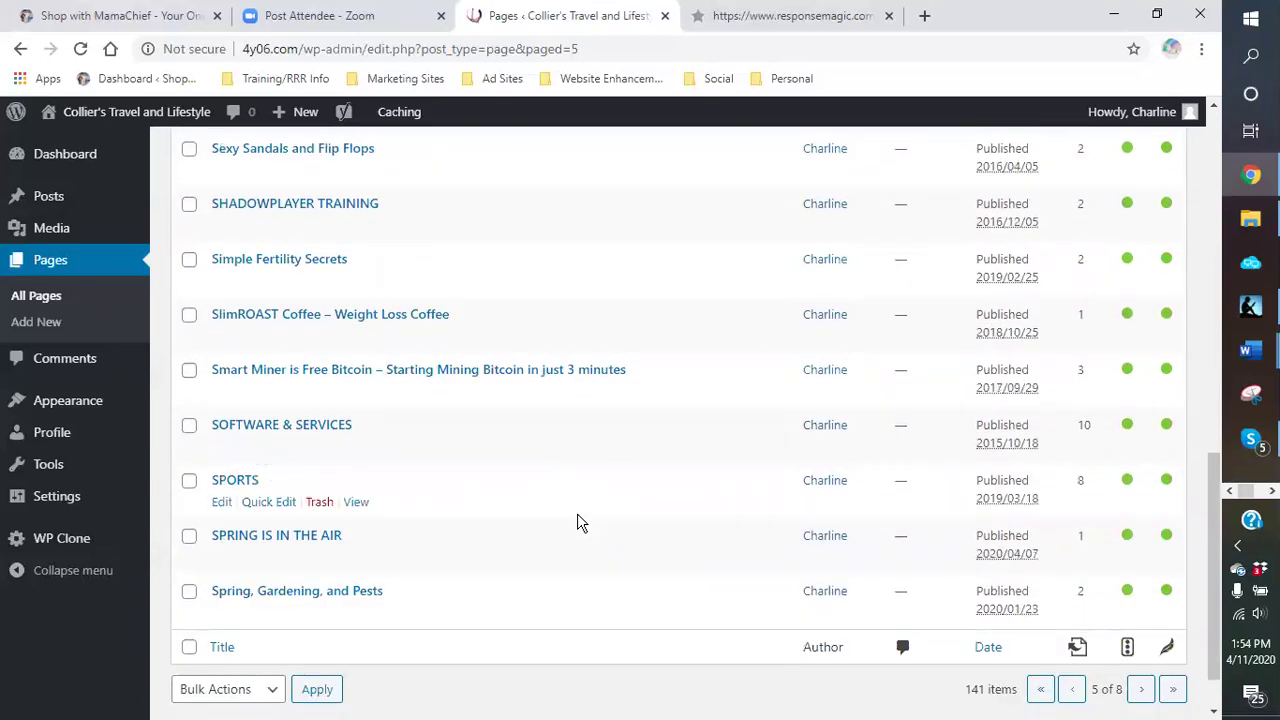
{"action": "left_click", "coordinate": [1140, 690]}
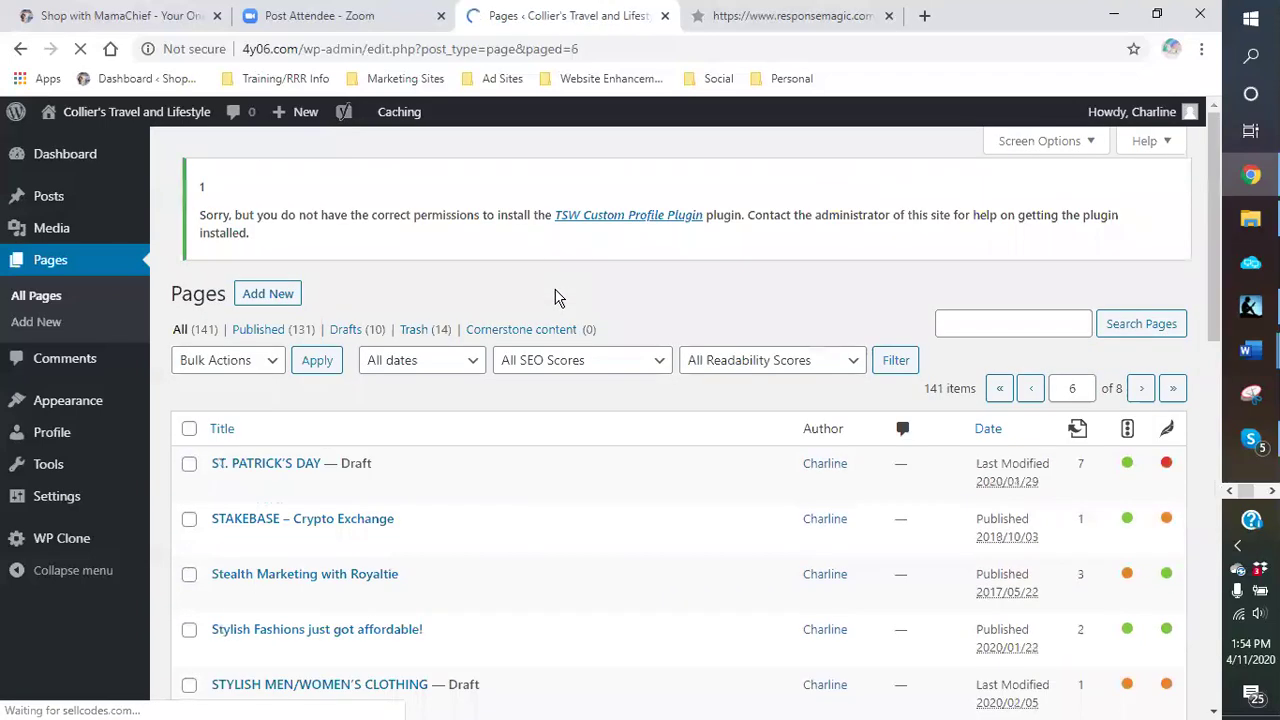
{"action": "scroll", "coordinate": [557, 487], "scroll_direction": "down", "scroll_amount": 2}
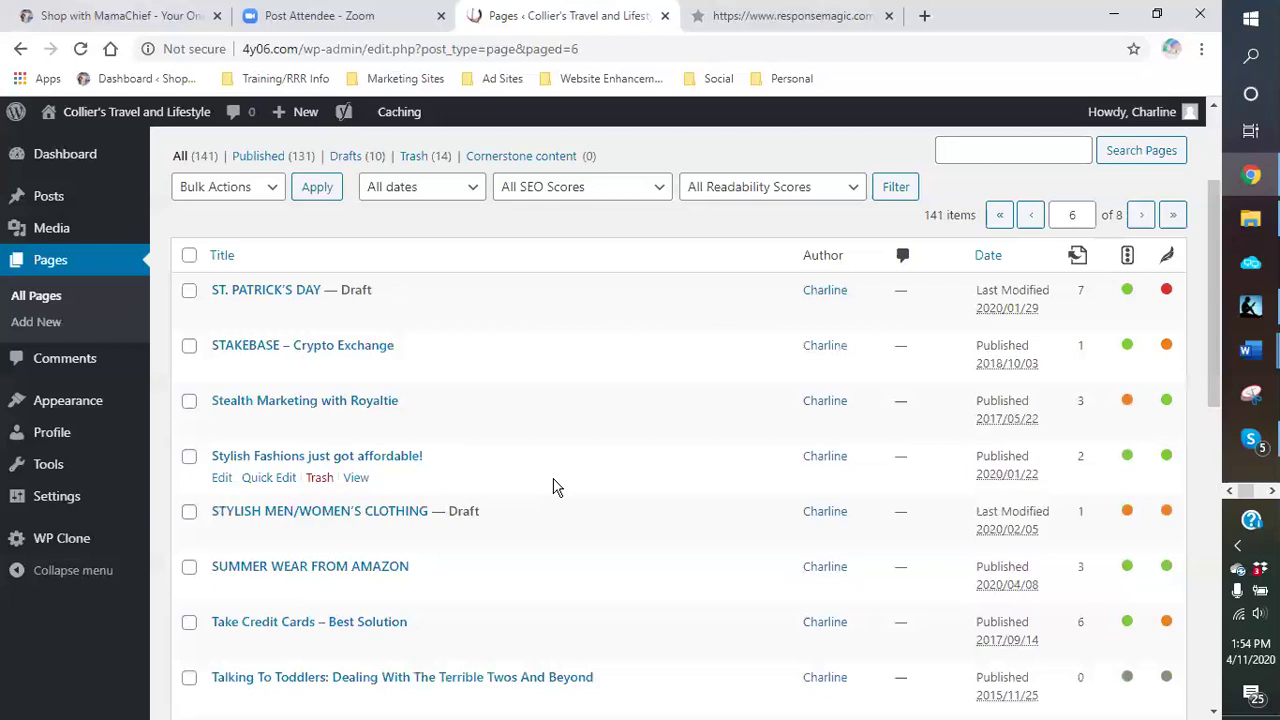
Step: Use Quick Edit to change Stealth Marketing with Royaltie's status to Draft and update it
{"action": "left_click", "coordinate": [272, 421]}
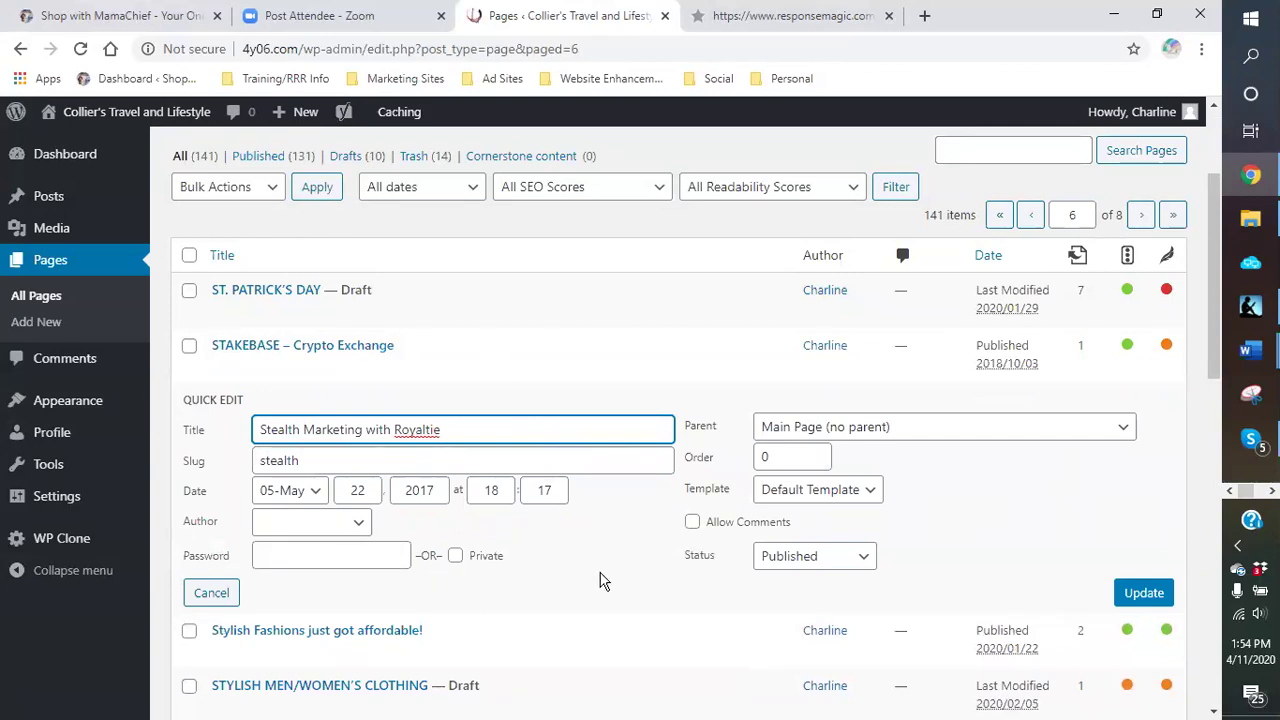
{"action": "scroll", "coordinate": [598, 580], "scroll_direction": "down", "scroll_amount": 1}
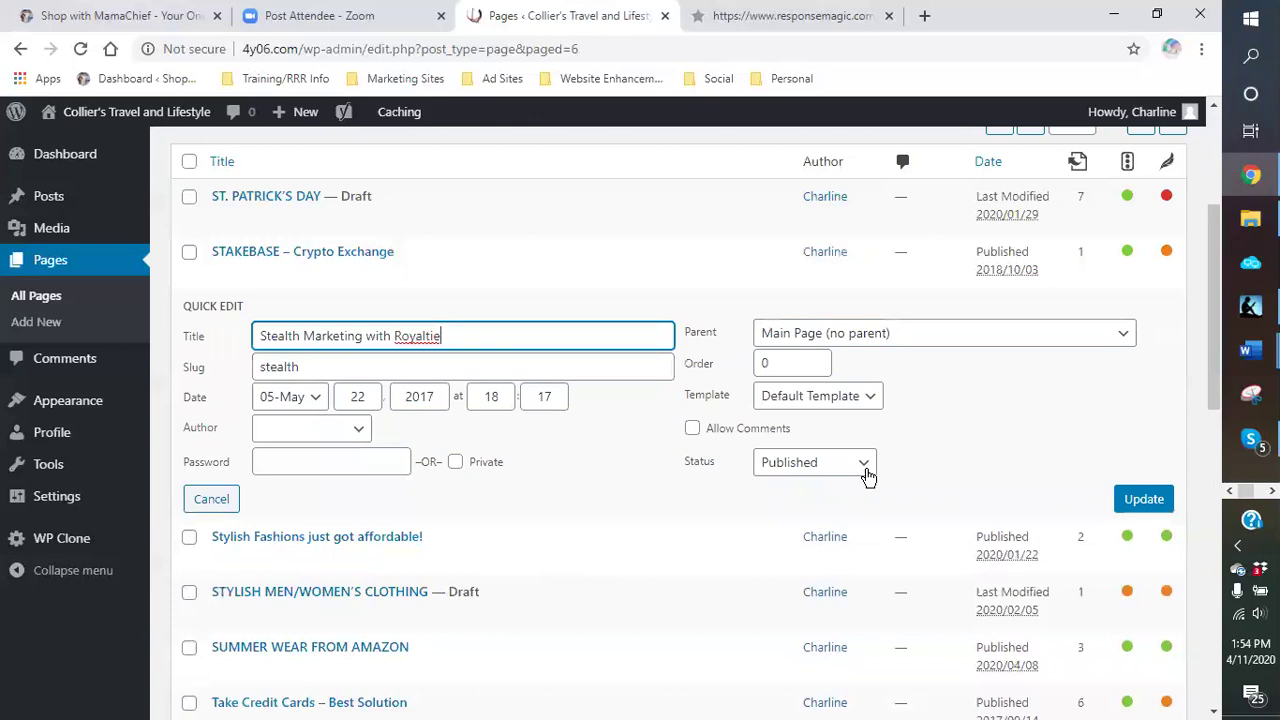
{"action": "left_click", "coordinate": [864, 466]}
{"action": "left_click", "coordinate": [781, 524]}
{"action": "left_click", "coordinate": [1137, 506]}
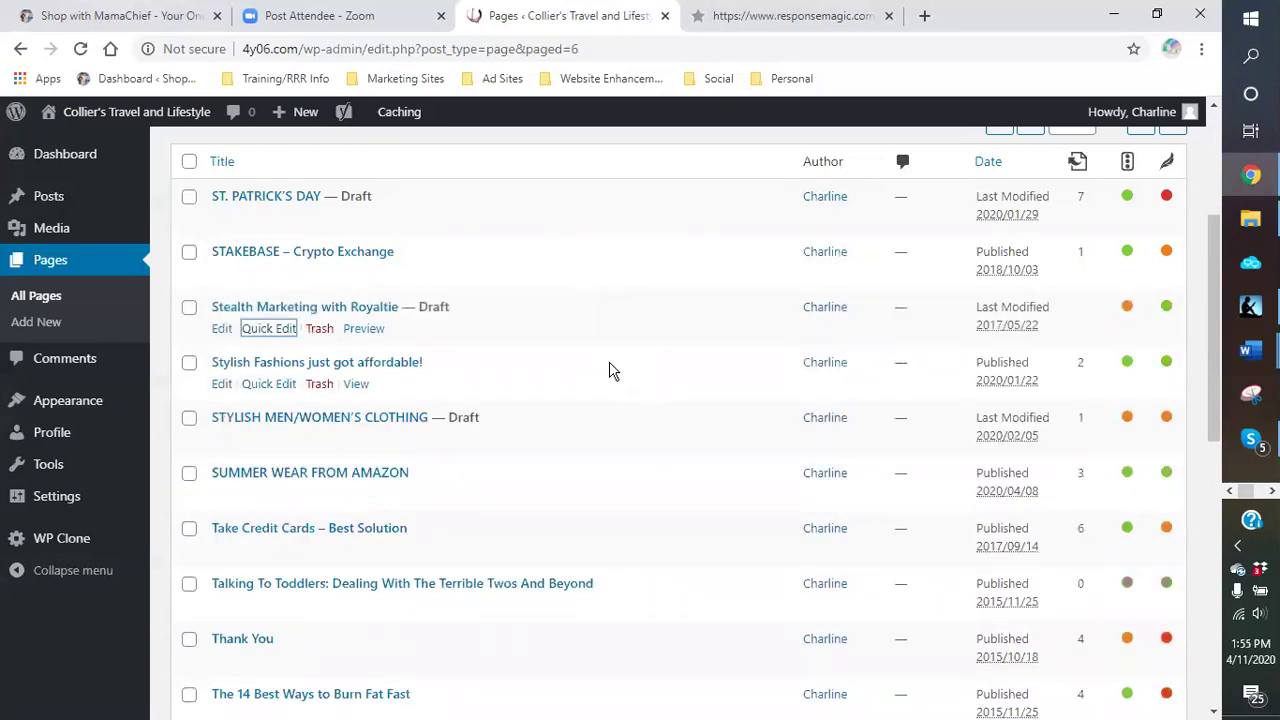
{"action": "scroll", "coordinate": [596, 345], "scroll_direction": "down", "scroll_amount": 3}
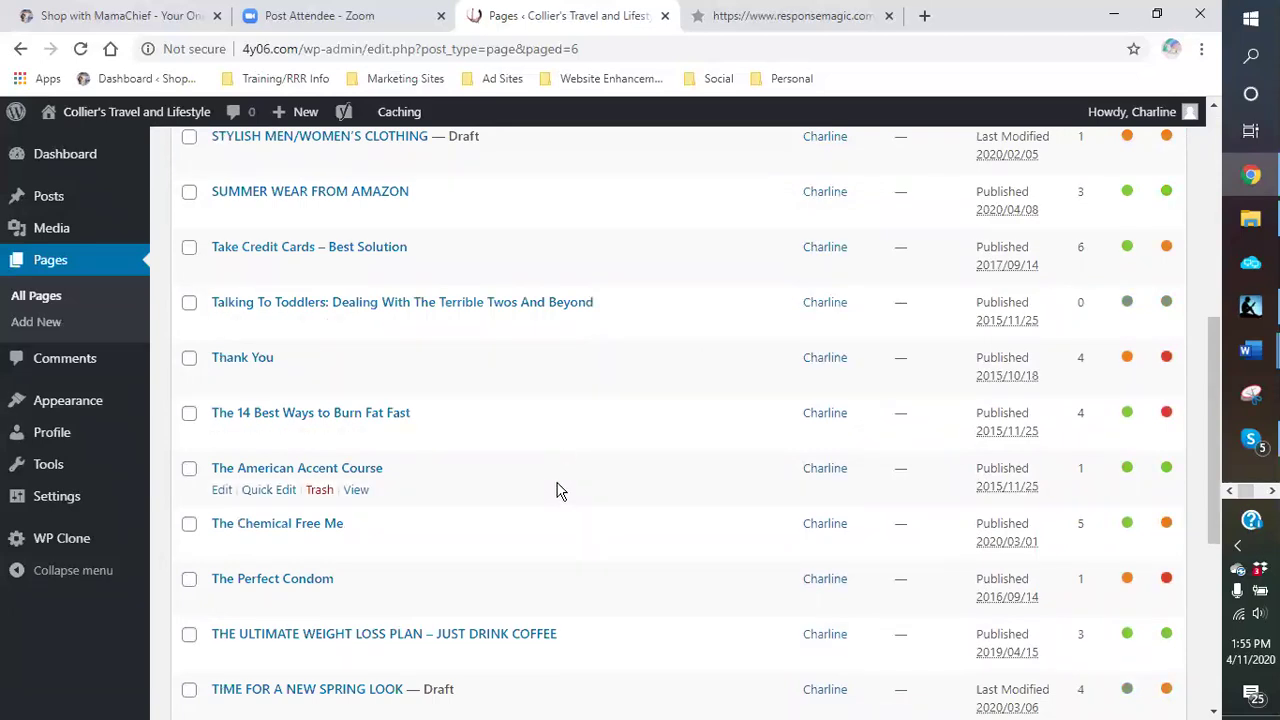
{"action": "scroll", "coordinate": [558, 490], "scroll_direction": "down", "scroll_amount": 3}
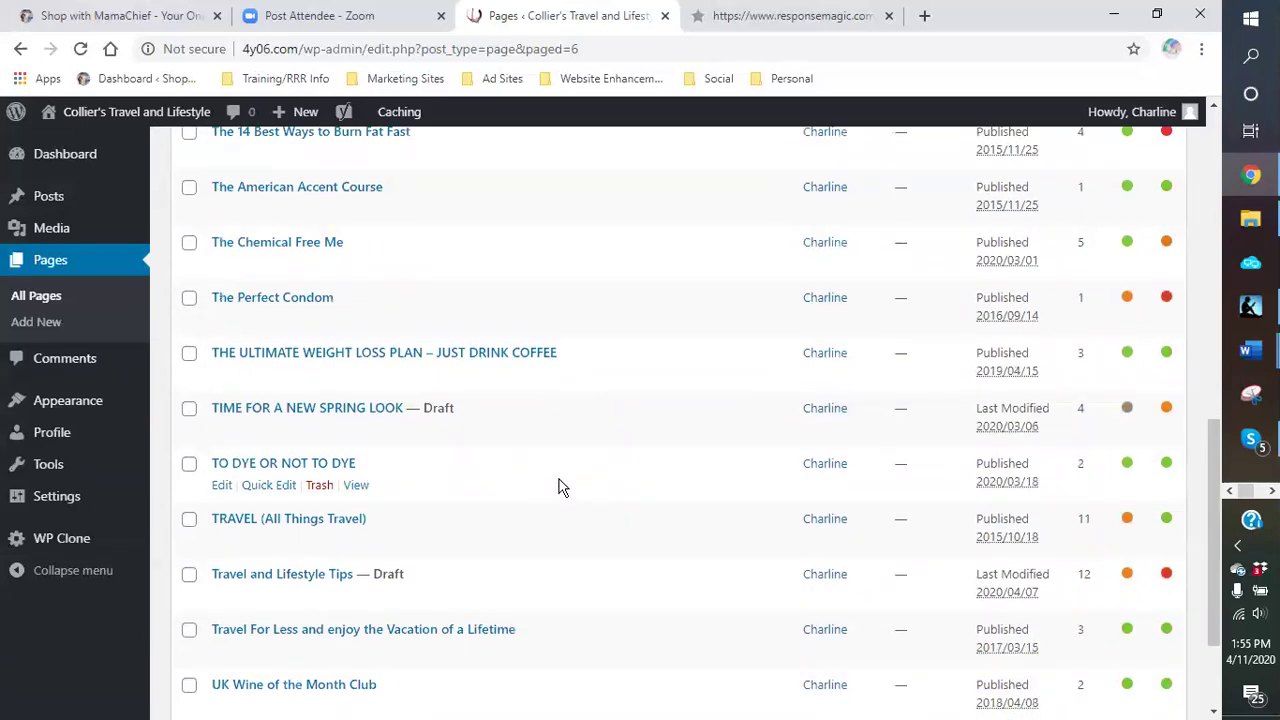
{"action": "scroll", "coordinate": [558, 487], "scroll_direction": "down", "scroll_amount": 1}
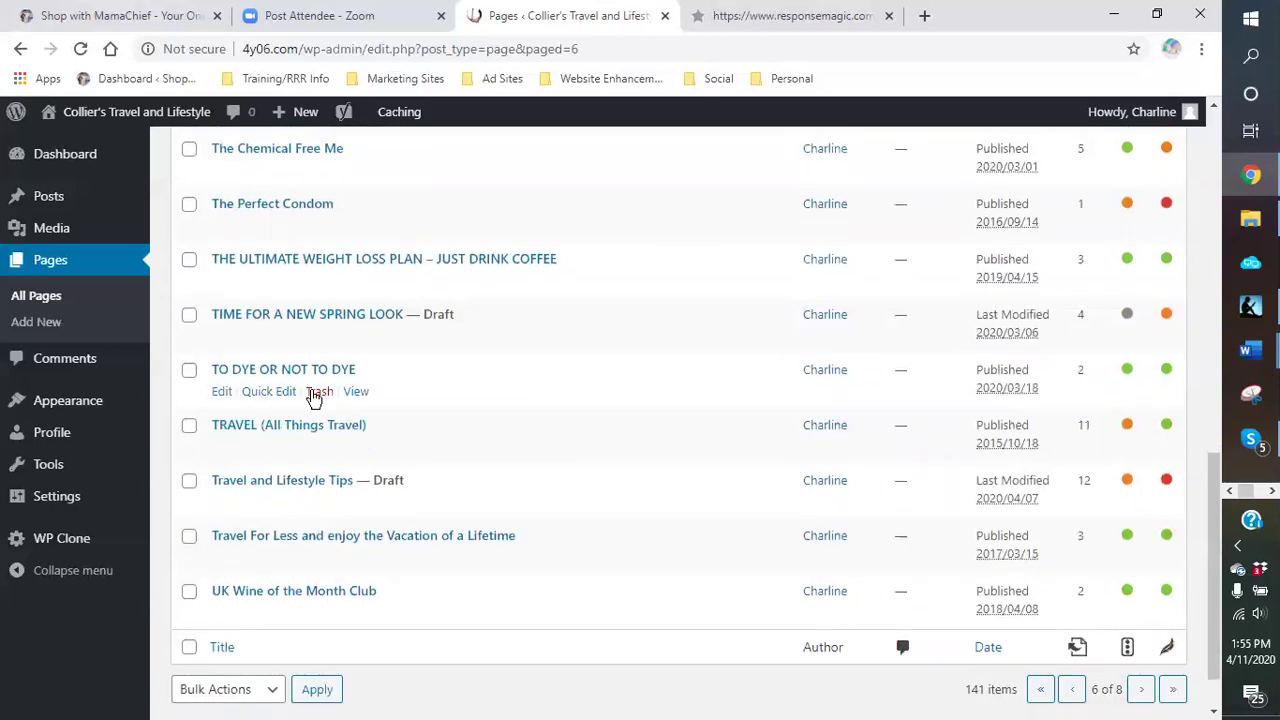
{"action": "scroll", "coordinate": [634, 470], "scroll_direction": "down", "scroll_amount": 1}
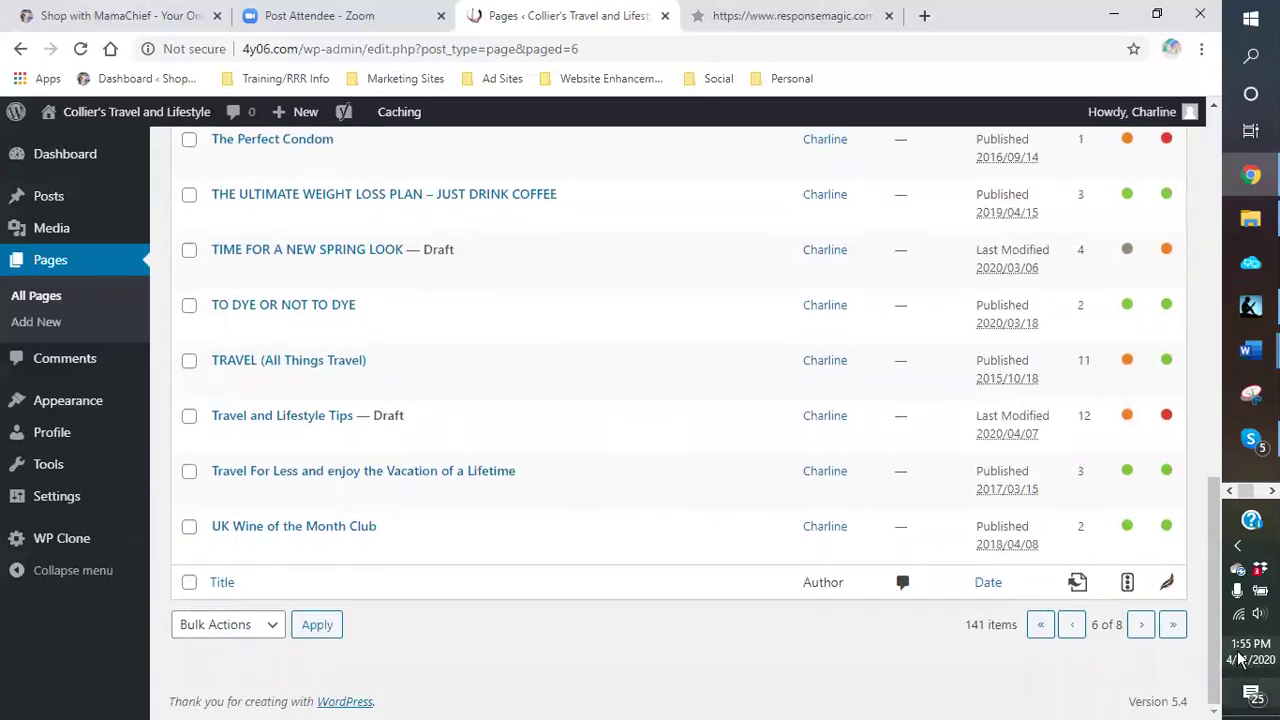
{"action": "left_click", "coordinate": [1142, 625]}
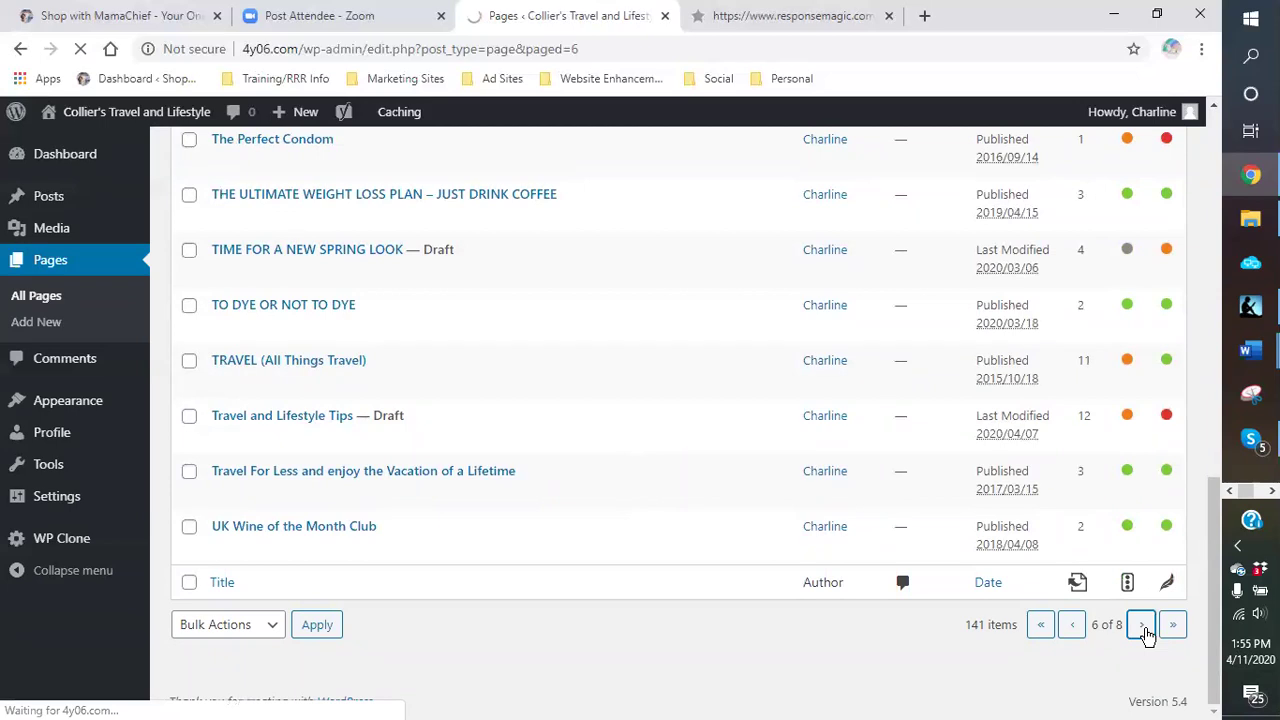
{"action": "scroll", "coordinate": [640, 508], "scroll_direction": "down", "scroll_amount": 2}
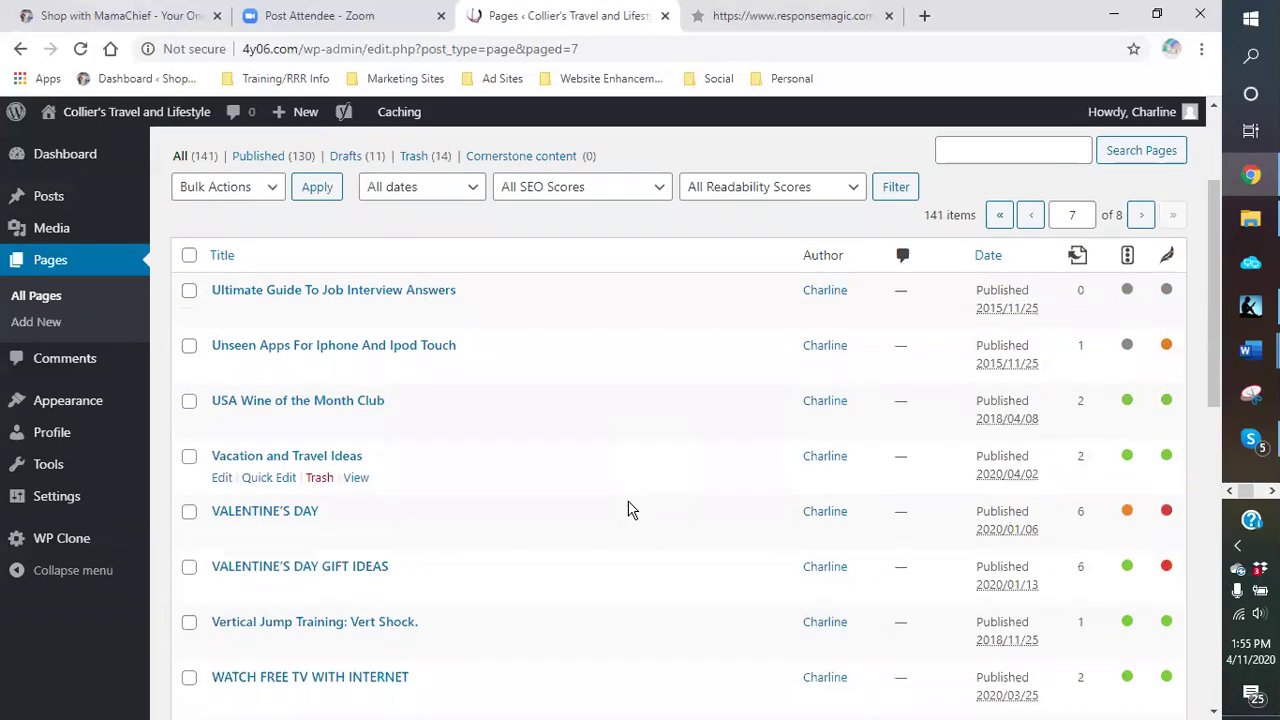
{"action": "scroll", "coordinate": [494, 451], "scroll_direction": "down", "scroll_amount": 2}
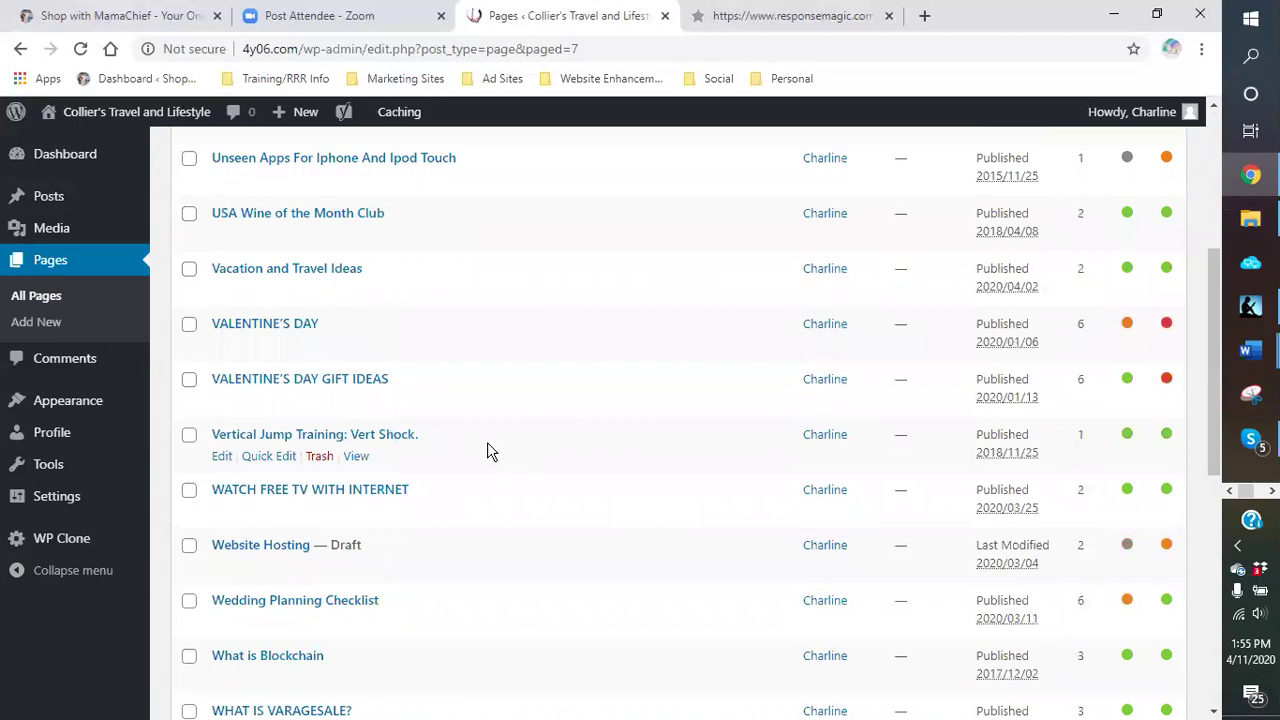
{"action": "scroll", "coordinate": [487, 450], "scroll_direction": "down", "scroll_amount": 1}
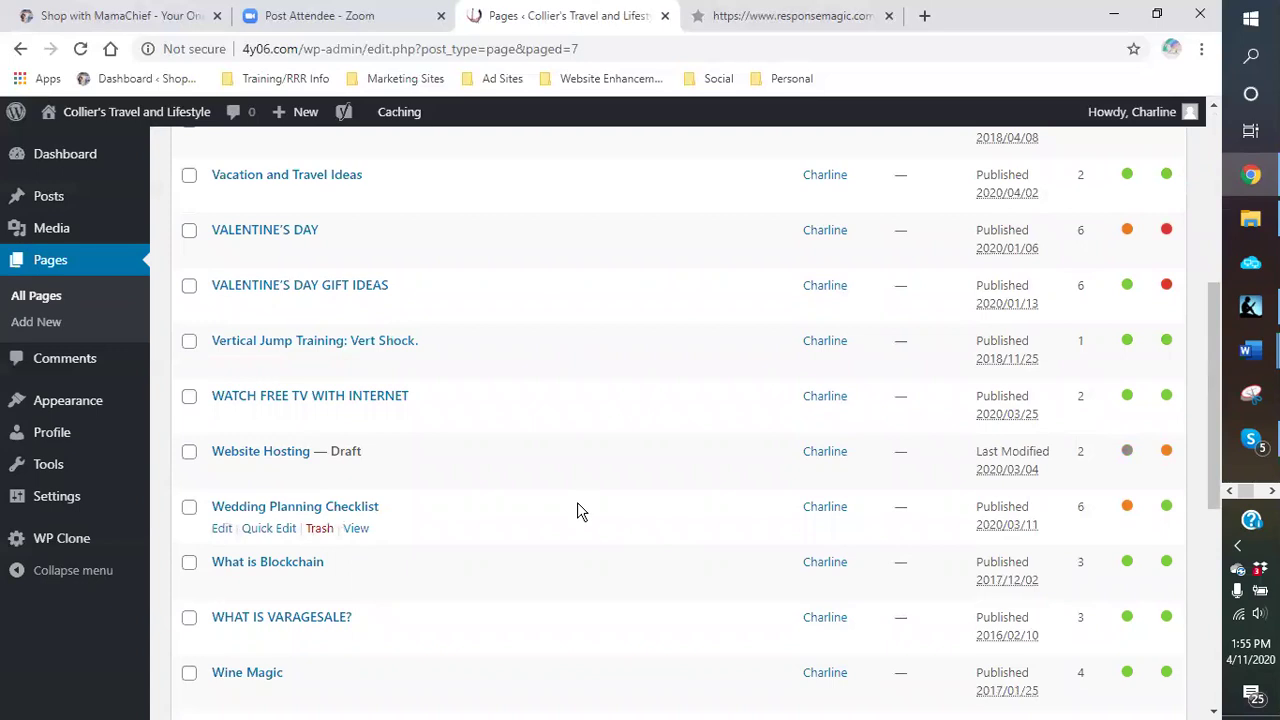
{"action": "scroll", "coordinate": [577, 505], "scroll_direction": "down", "scroll_amount": 1}
{"action": "scroll", "coordinate": [577, 508], "scroll_direction": "down", "scroll_amount": 2}
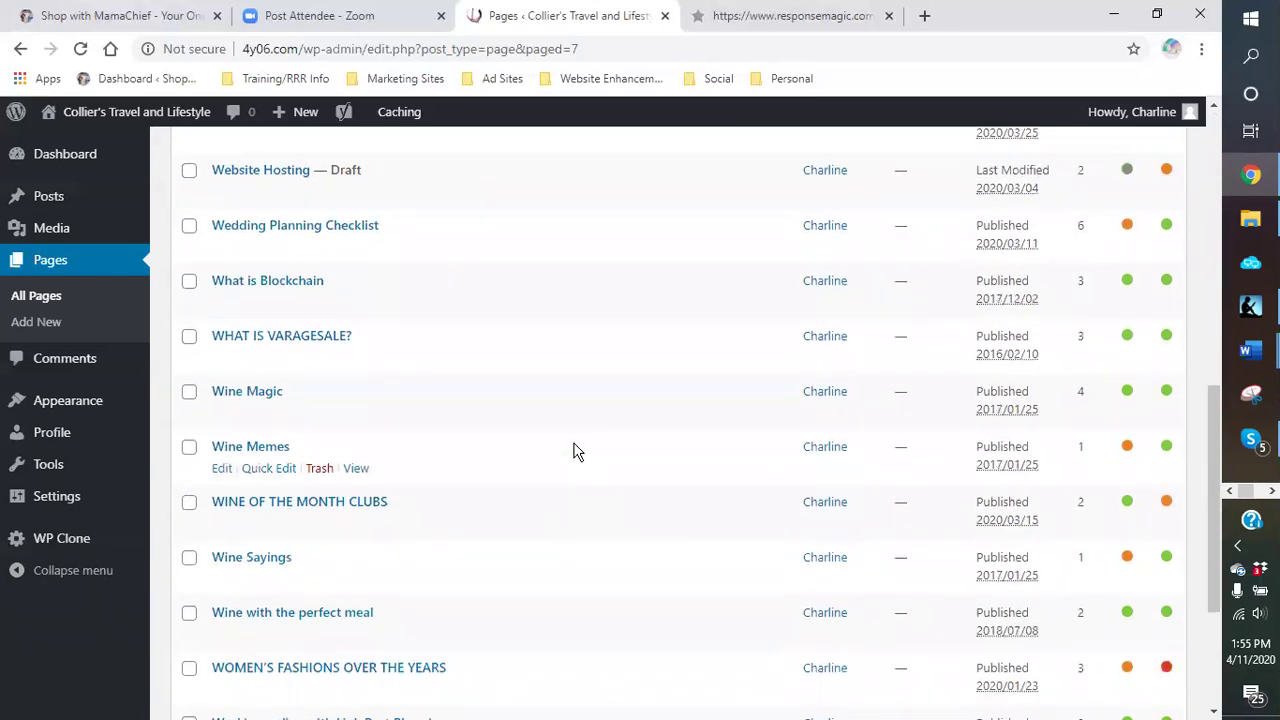
{"action": "scroll", "coordinate": [572, 442], "scroll_direction": "down", "scroll_amount": 3}
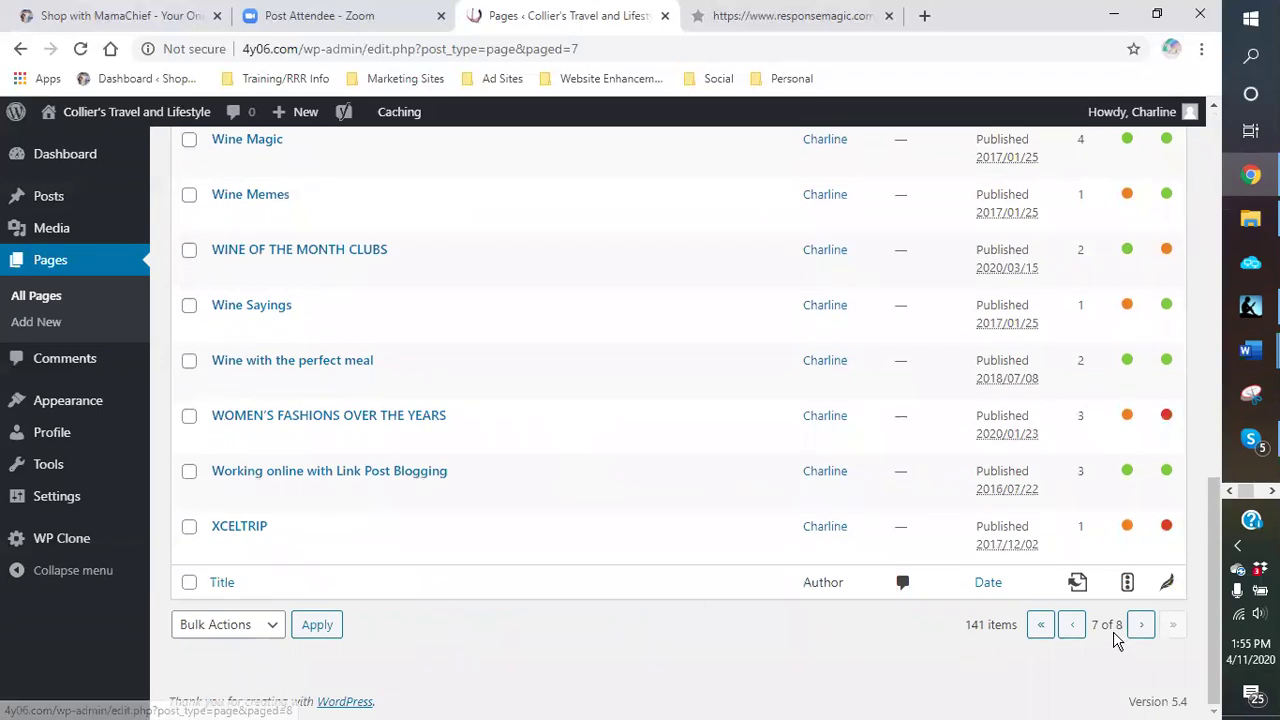
{"action": "left_click", "coordinate": [1141, 626]}
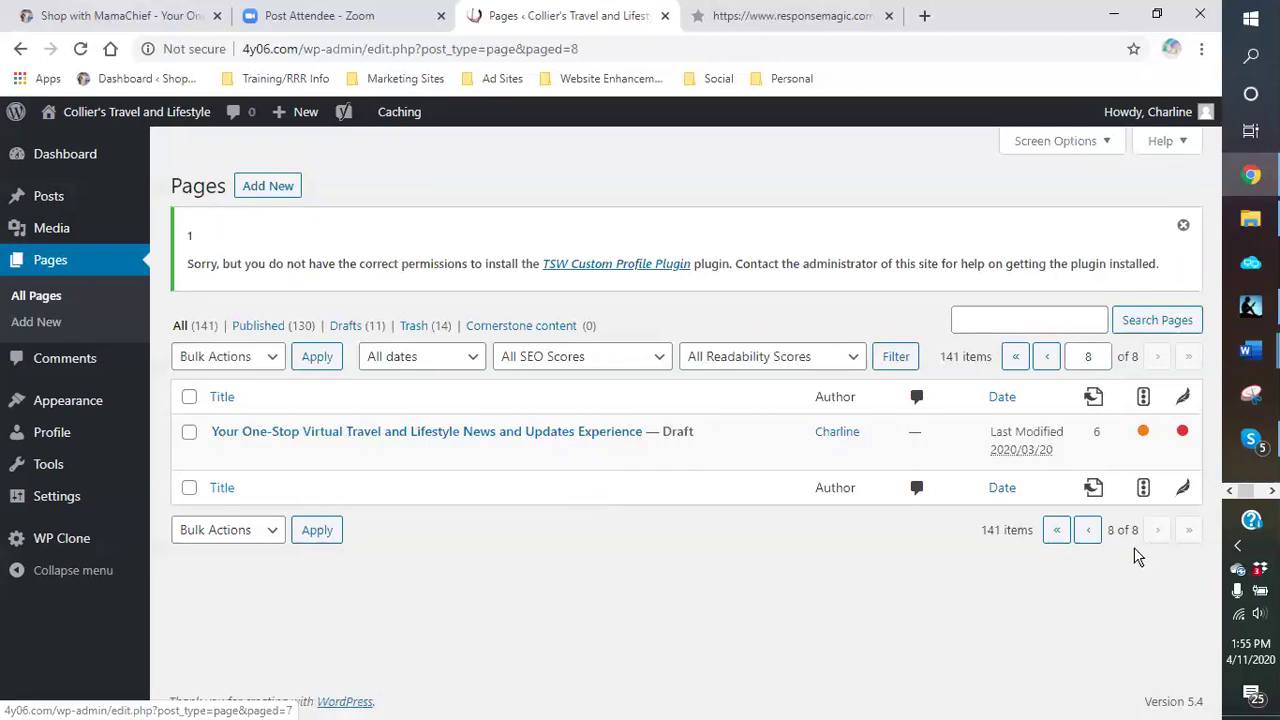
{"action": "left_click", "coordinate": [1090, 535]}
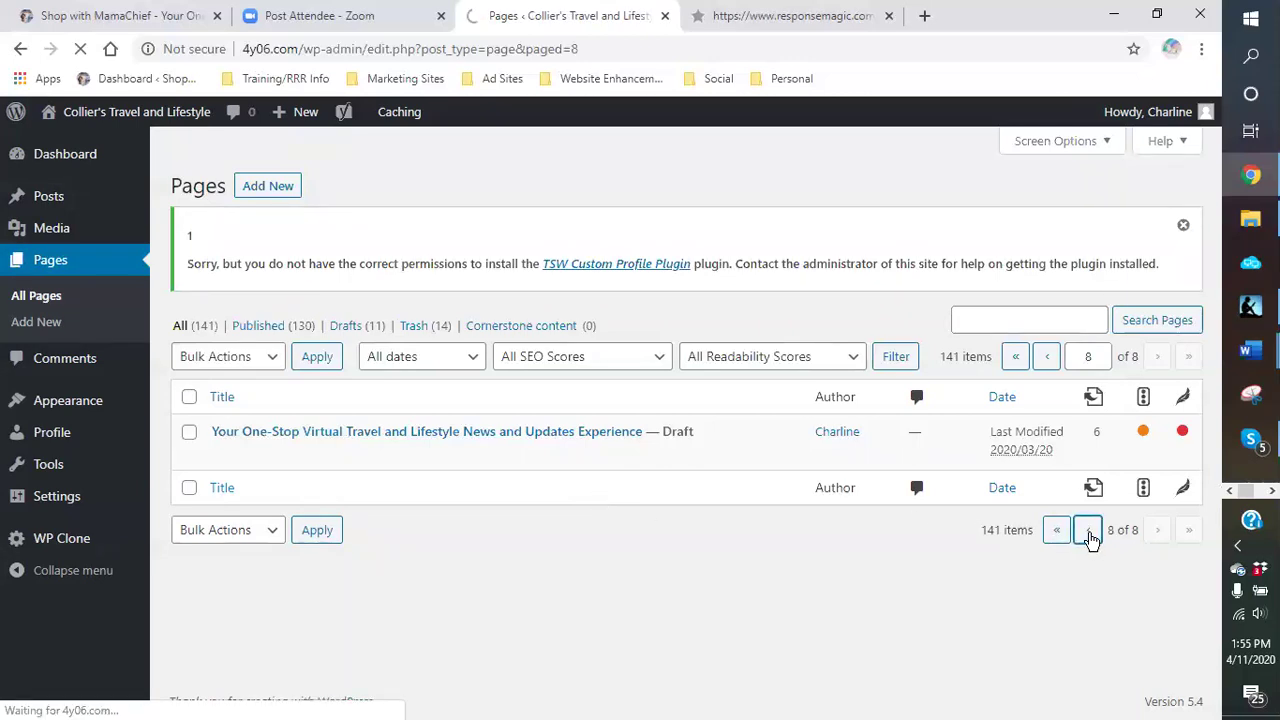
{"action": "scroll", "coordinate": [455, 556], "scroll_direction": "down", "scroll_amount": 3}
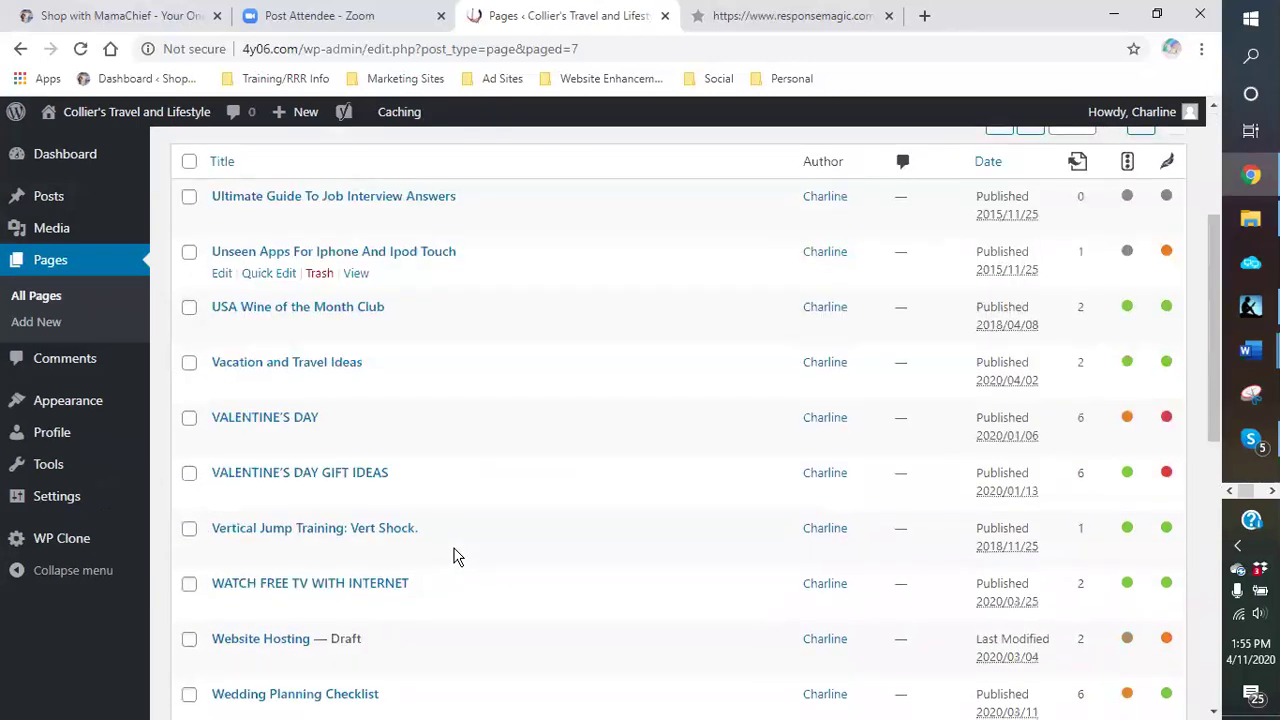
{"action": "scroll", "coordinate": [457, 531], "scroll_direction": "down", "scroll_amount": 2}
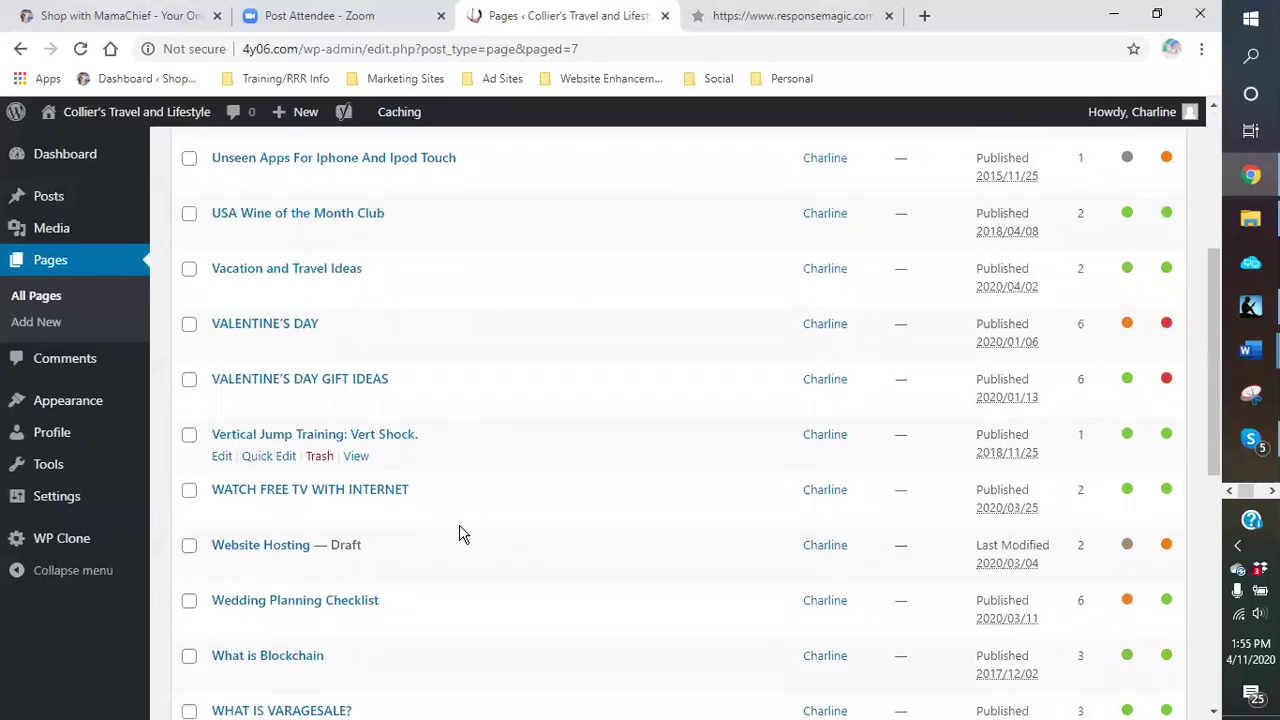
Step: Quick Edit the 'Vertical Jump Training: Vert Shock.' page and change its status to Draft
{"action": "left_click", "coordinate": [275, 459]}
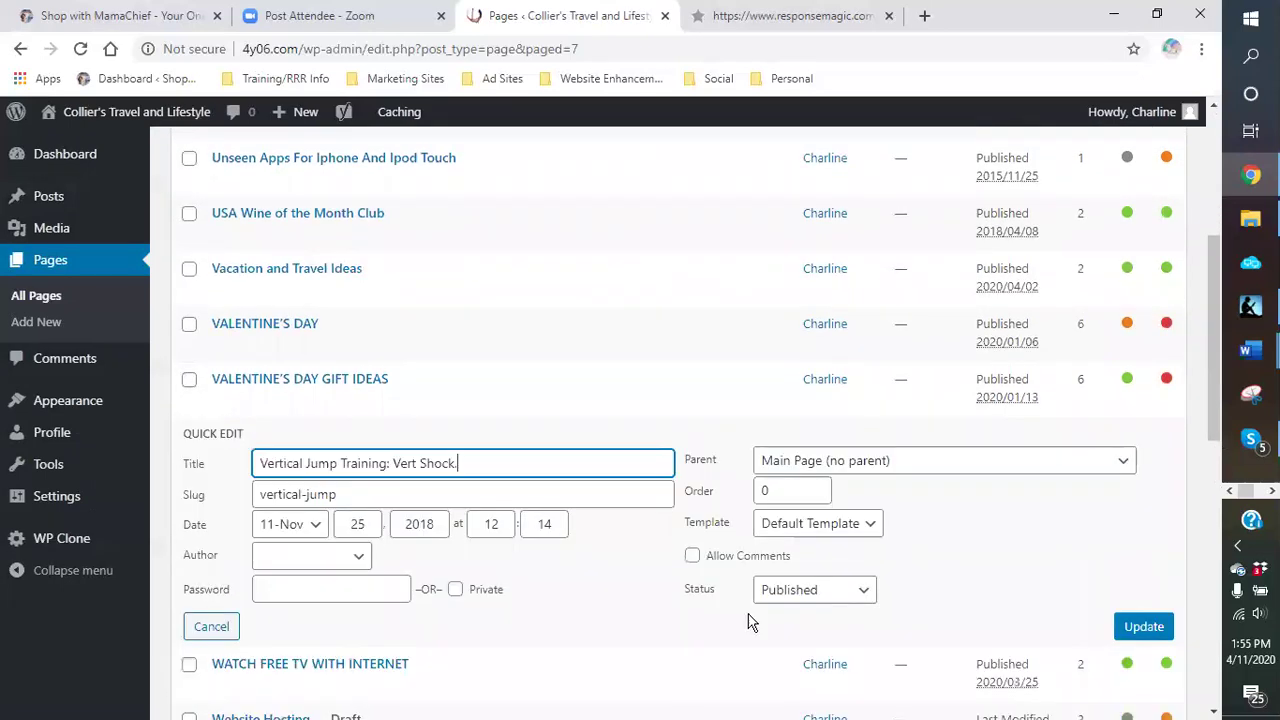
{"action": "left_click", "coordinate": [857, 597]}
{"action": "left_click", "coordinate": [855, 652]}
{"action": "left_click", "coordinate": [1142, 630]}
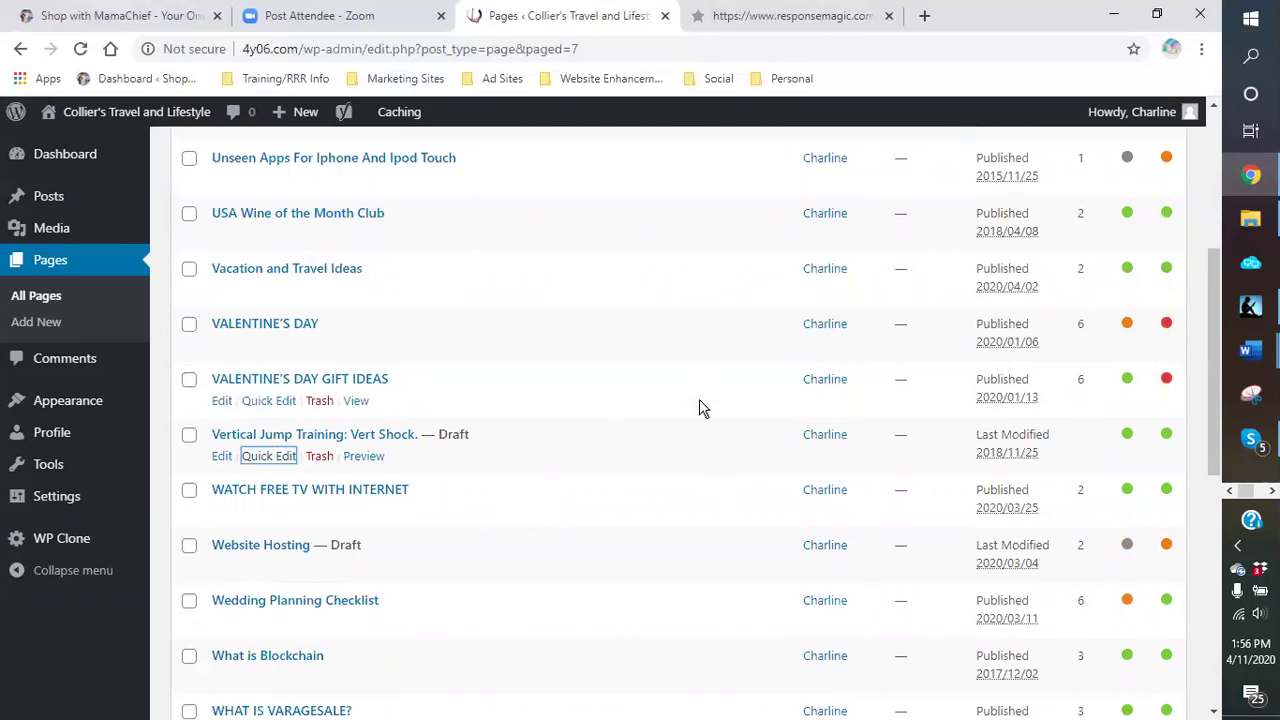
{"action": "scroll", "coordinate": [699, 404], "scroll_direction": "up", "scroll_amount": 4}
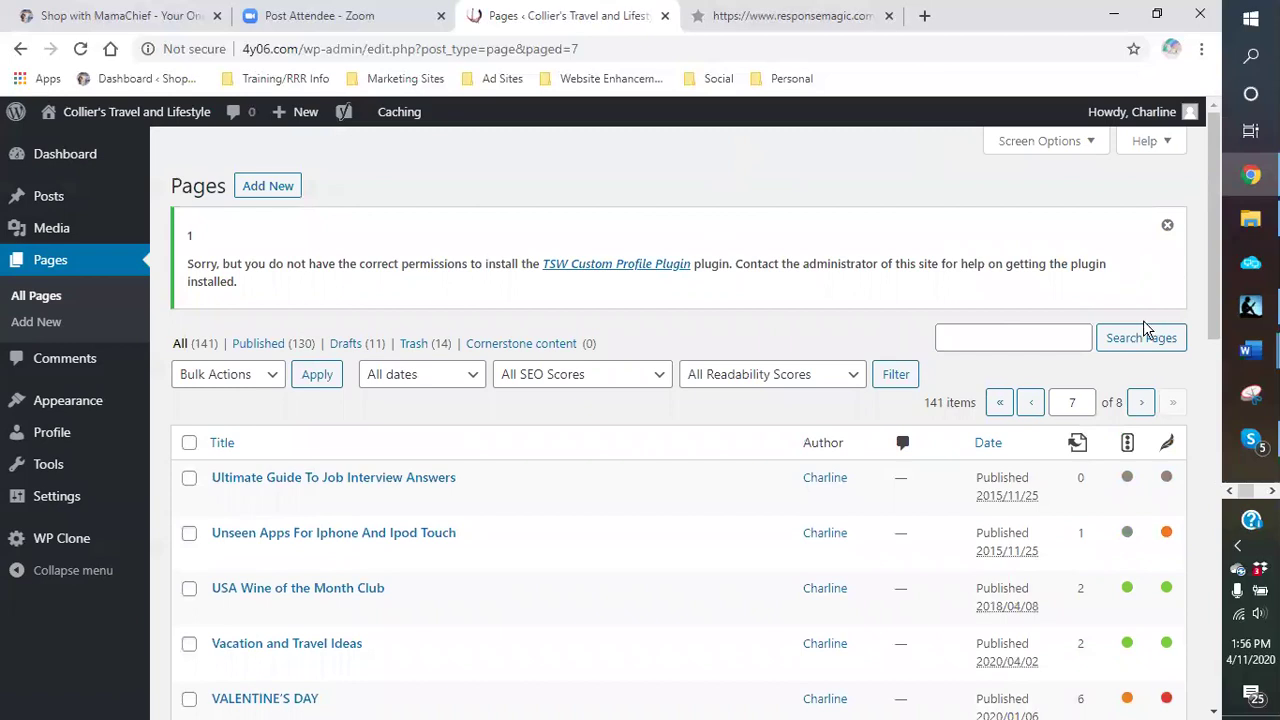
Step: Reload All Pages from the sidebar, now counting 129 published pages and 12 drafts
{"action": "scroll", "coordinate": [716, 556], "scroll_direction": "down", "scroll_amount": 3}
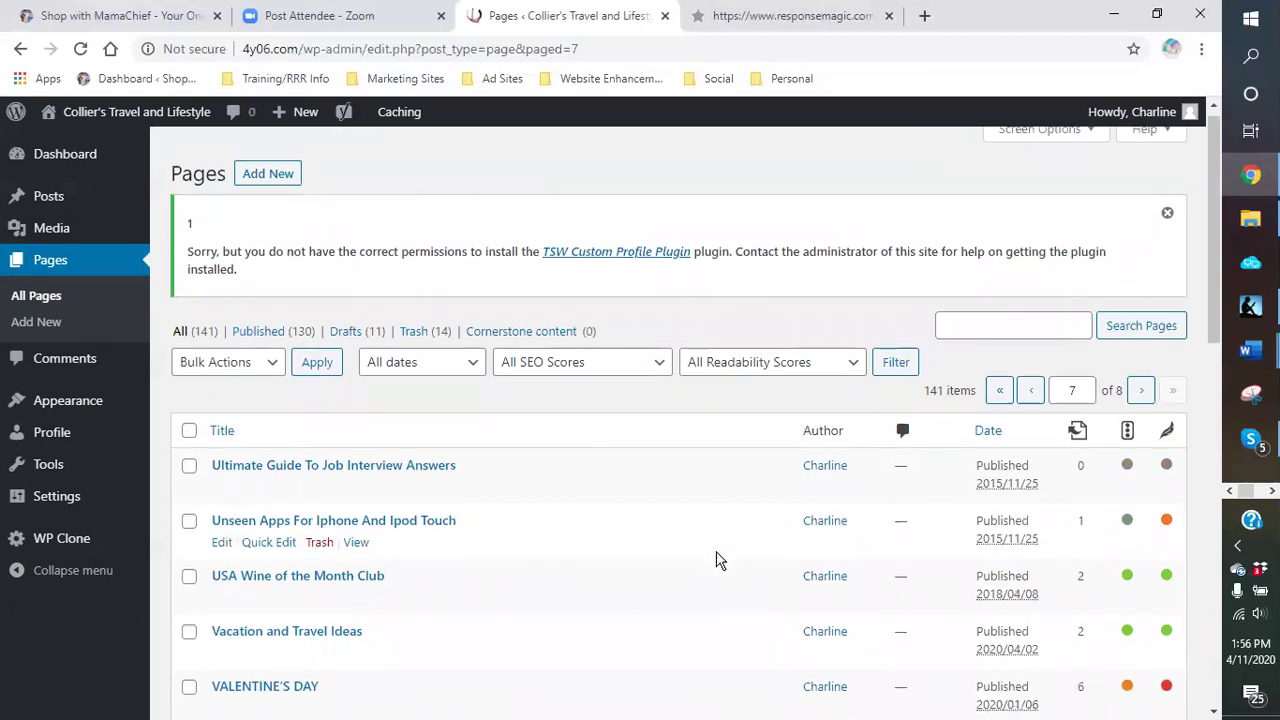
{"action": "scroll", "coordinate": [702, 548], "scroll_direction": "up", "scroll_amount": 3}
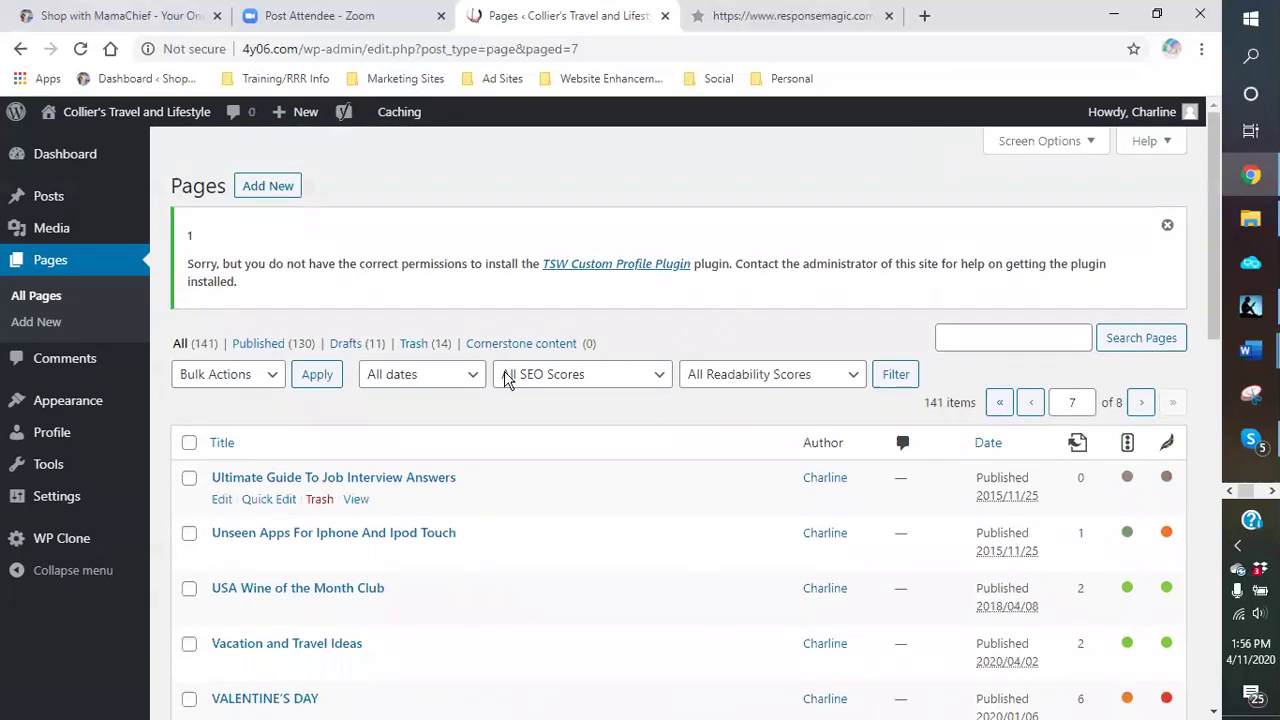
{"action": "mouse_move", "coordinate": [53, 164]}
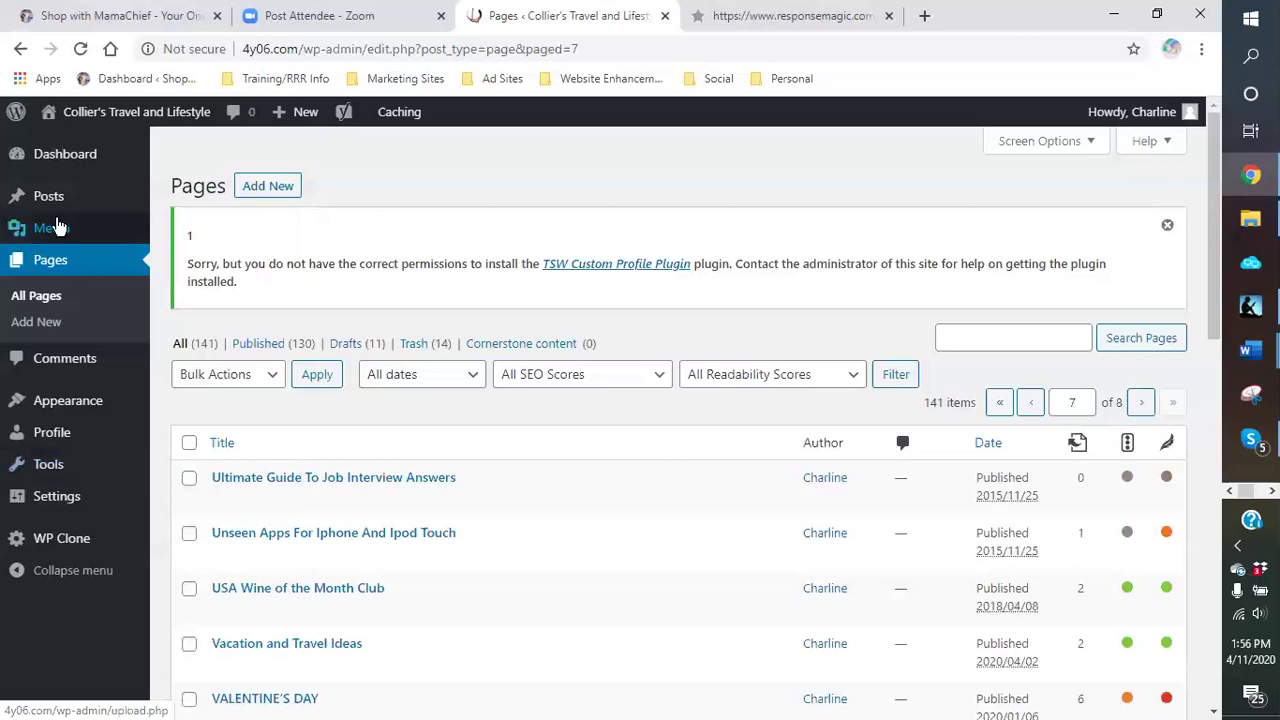
{"action": "mouse_move", "coordinate": [55, 215]}
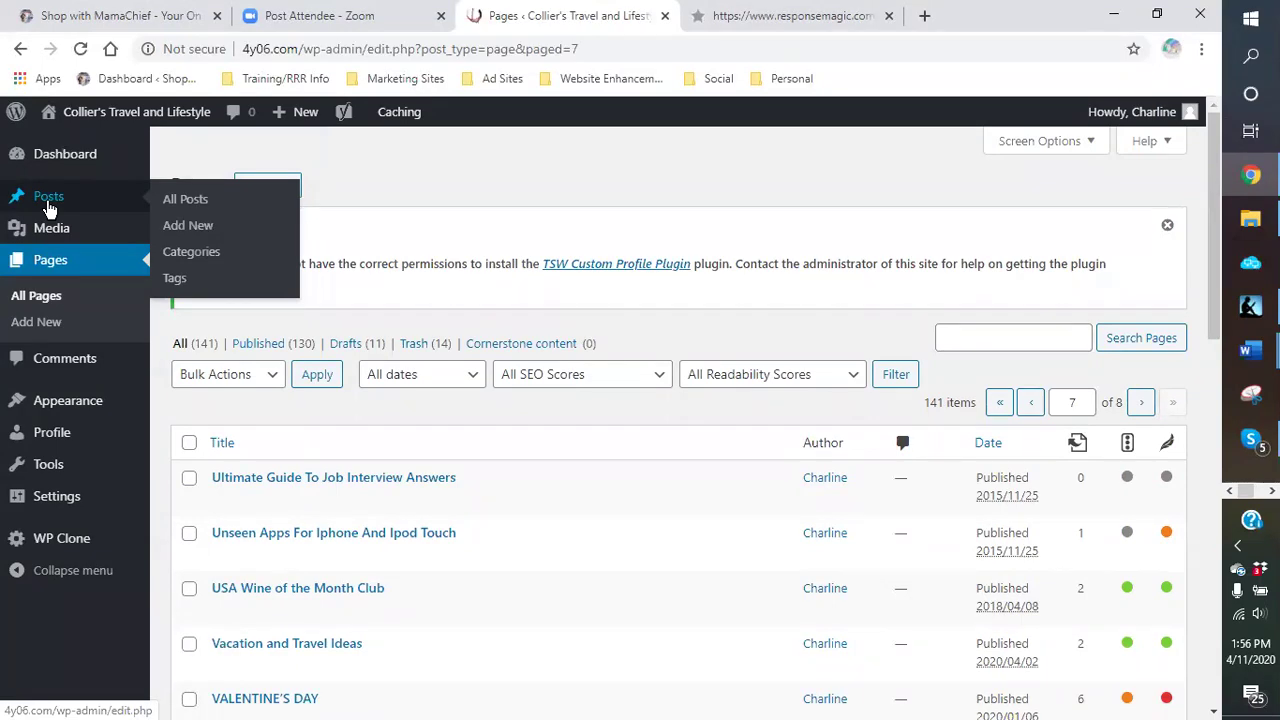
{"action": "left_click", "coordinate": [60, 266]}
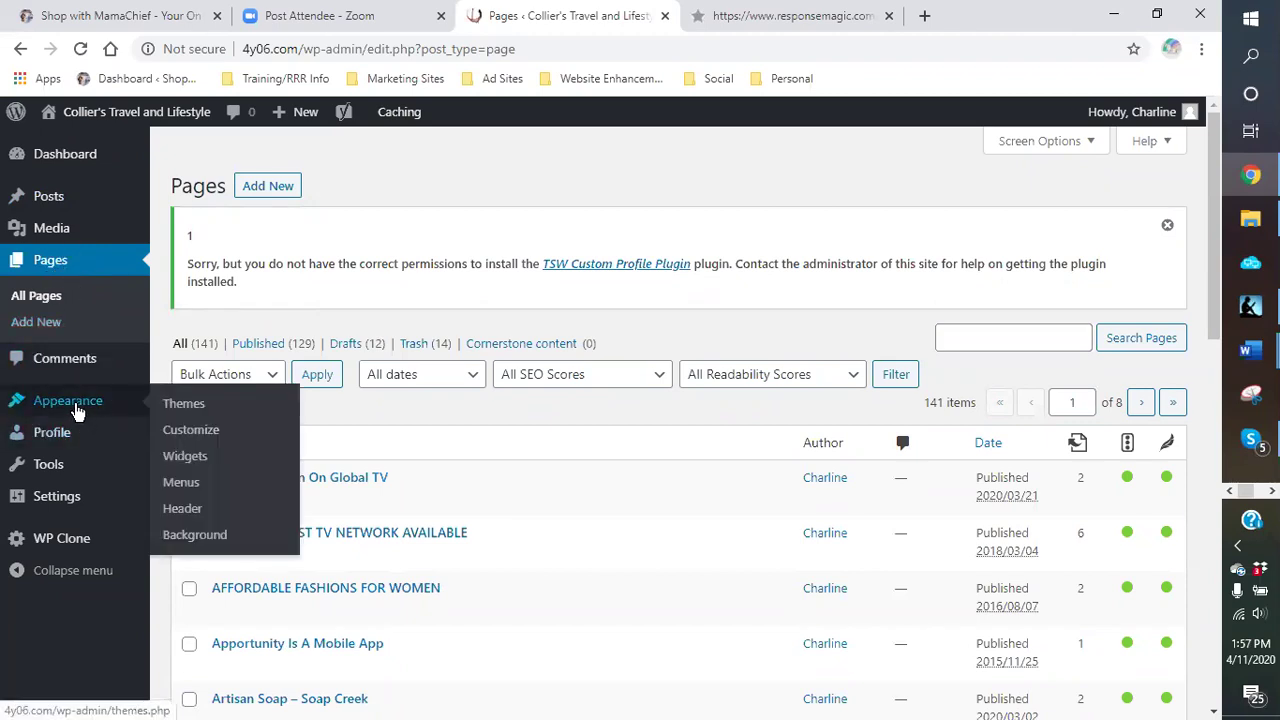
Step: View the active Leslie theme's details (by Tradesouthwest, version 1.2) under Appearance > Themes
{"action": "left_click", "coordinate": [76, 407]}
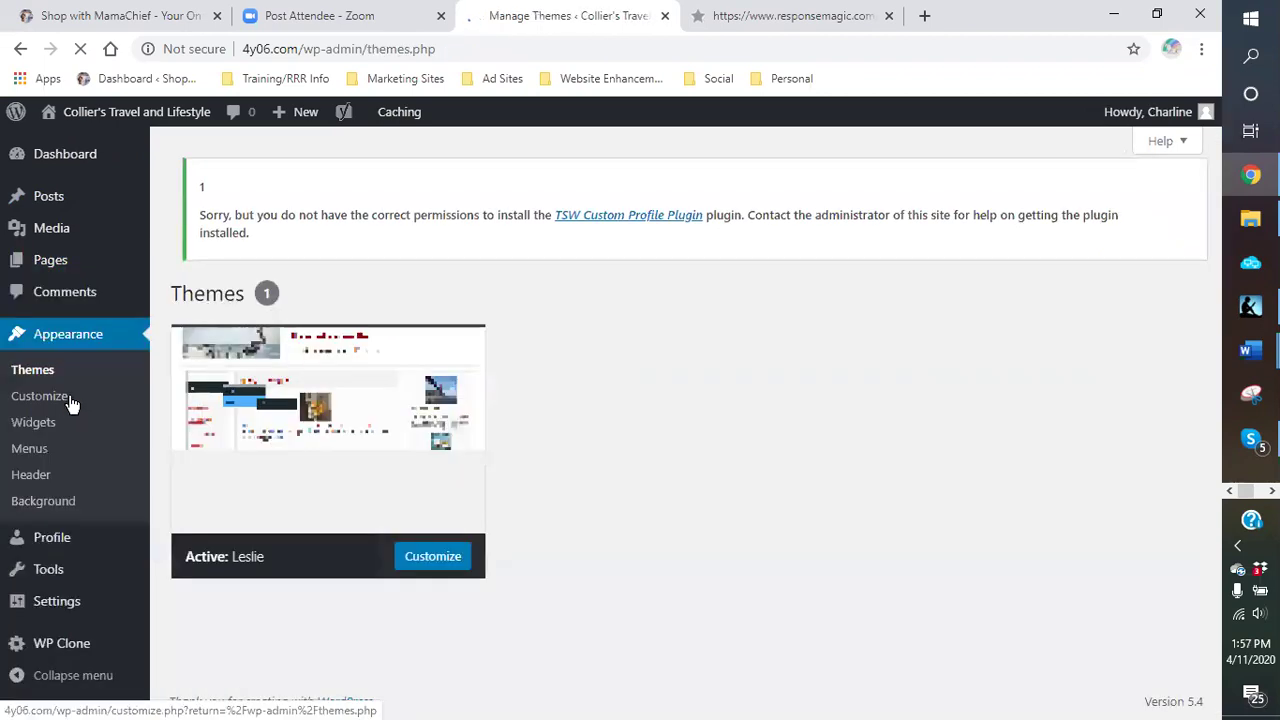
{"action": "left_click", "coordinate": [400, 340]}
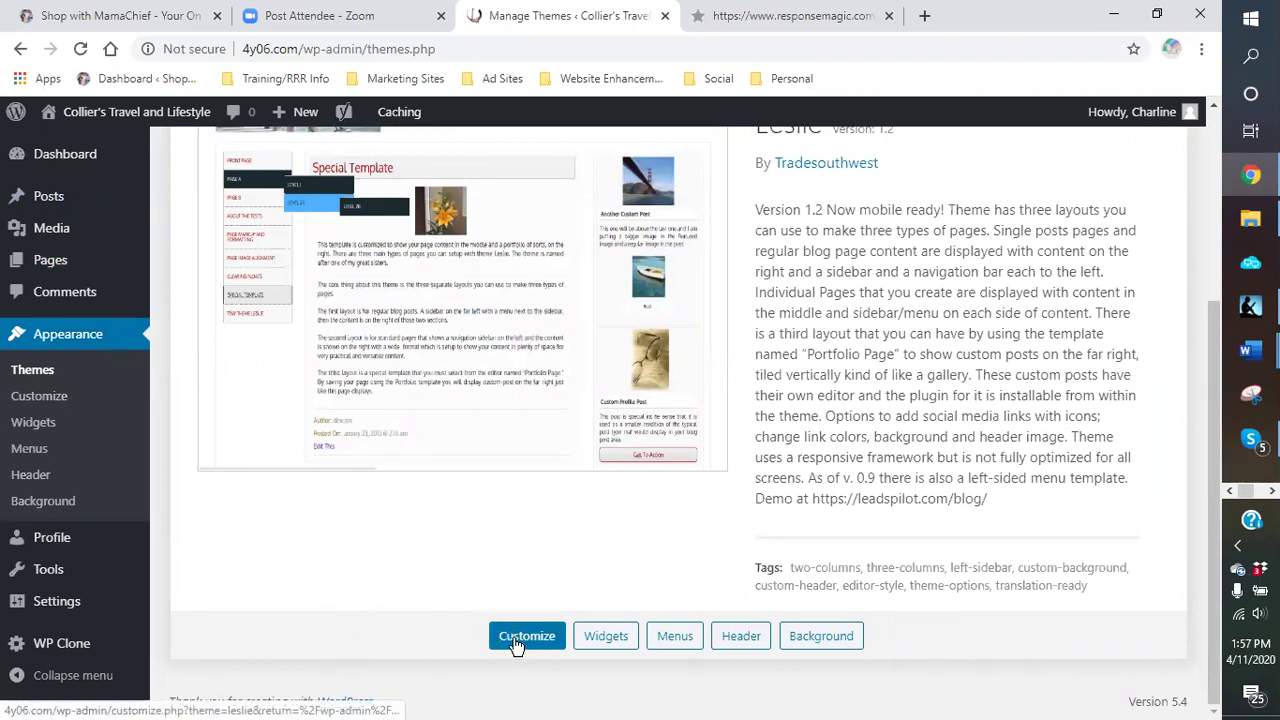
{"action": "left_click", "coordinate": [90, 24]}
Step: Scroll through the Shop with MamaChief home page's header, category menu and welcome post, ending at the top
{"action": "scroll", "coordinate": [818, 328], "scroll_direction": "up", "scroll_amount": 4}
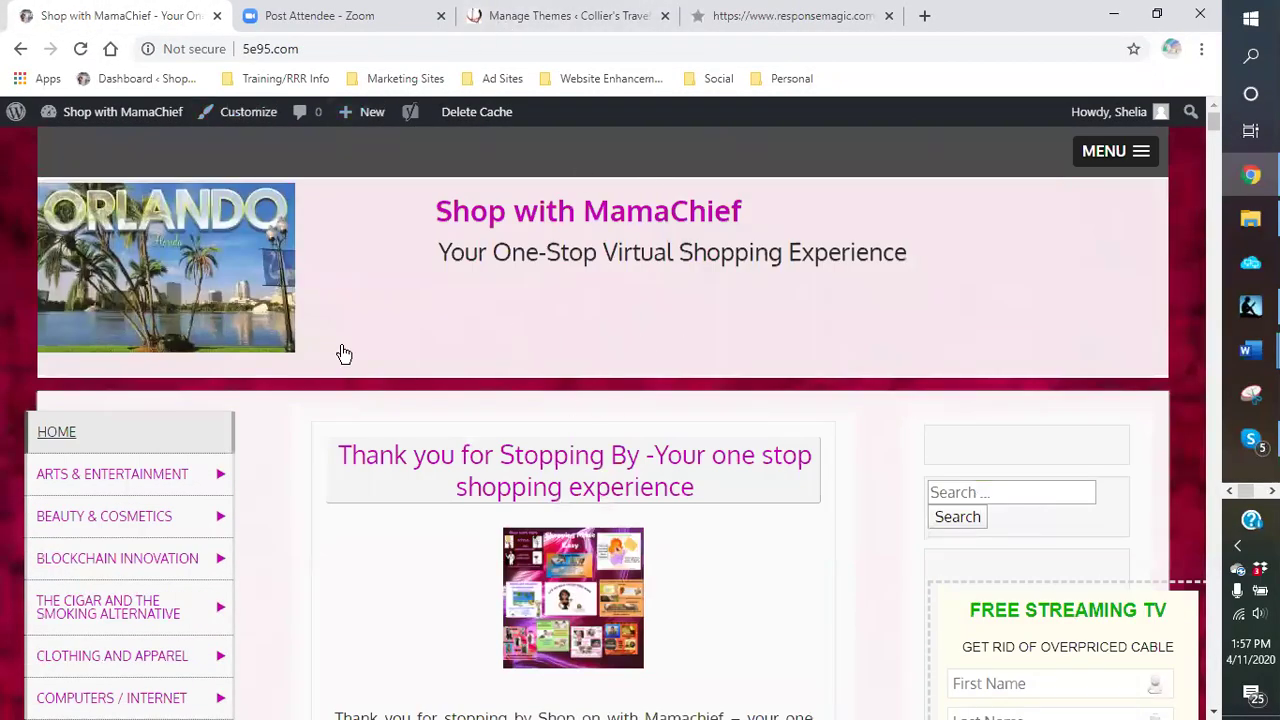
{"action": "scroll", "coordinate": [350, 280], "scroll_direction": "down", "scroll_amount": 3}
{"action": "scroll", "coordinate": [331, 294], "scroll_direction": "up", "scroll_amount": 3}
{"action": "scroll", "coordinate": [470, 295], "scroll_direction": "down", "scroll_amount": 1}
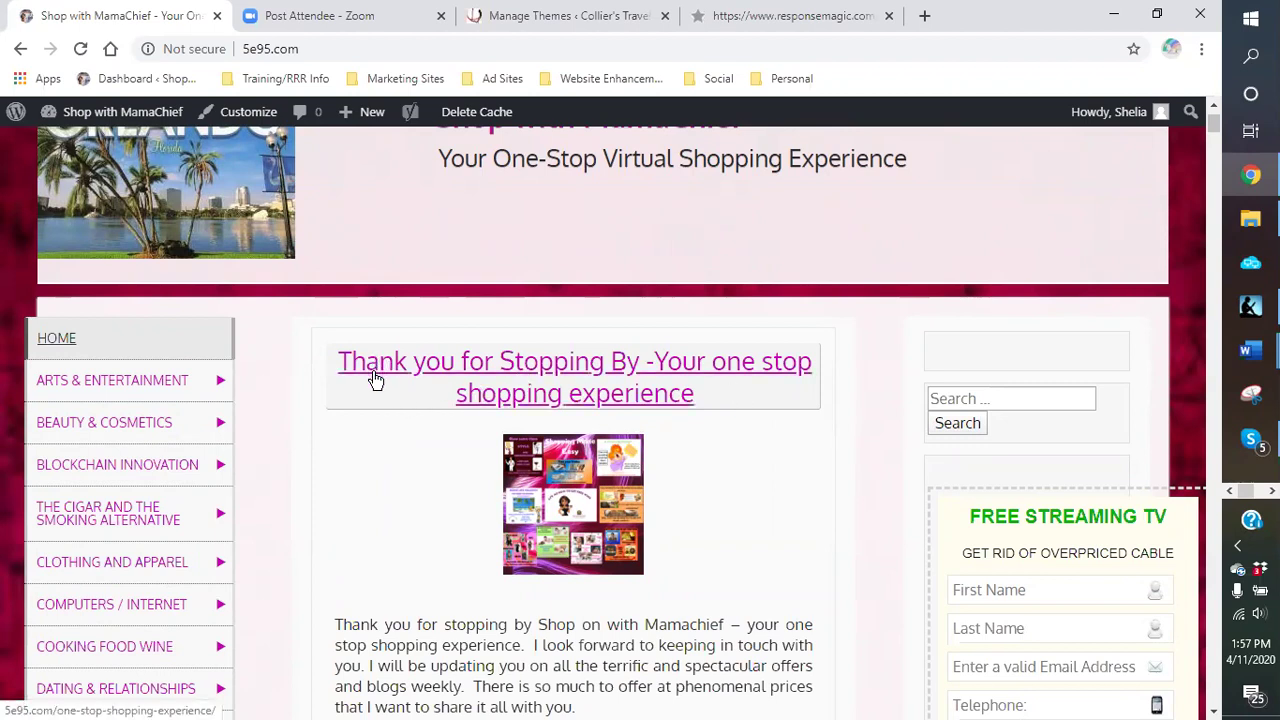
{"action": "mouse_move", "coordinate": [70, 416]}
{"action": "scroll", "coordinate": [381, 370], "scroll_direction": "down", "scroll_amount": 2}
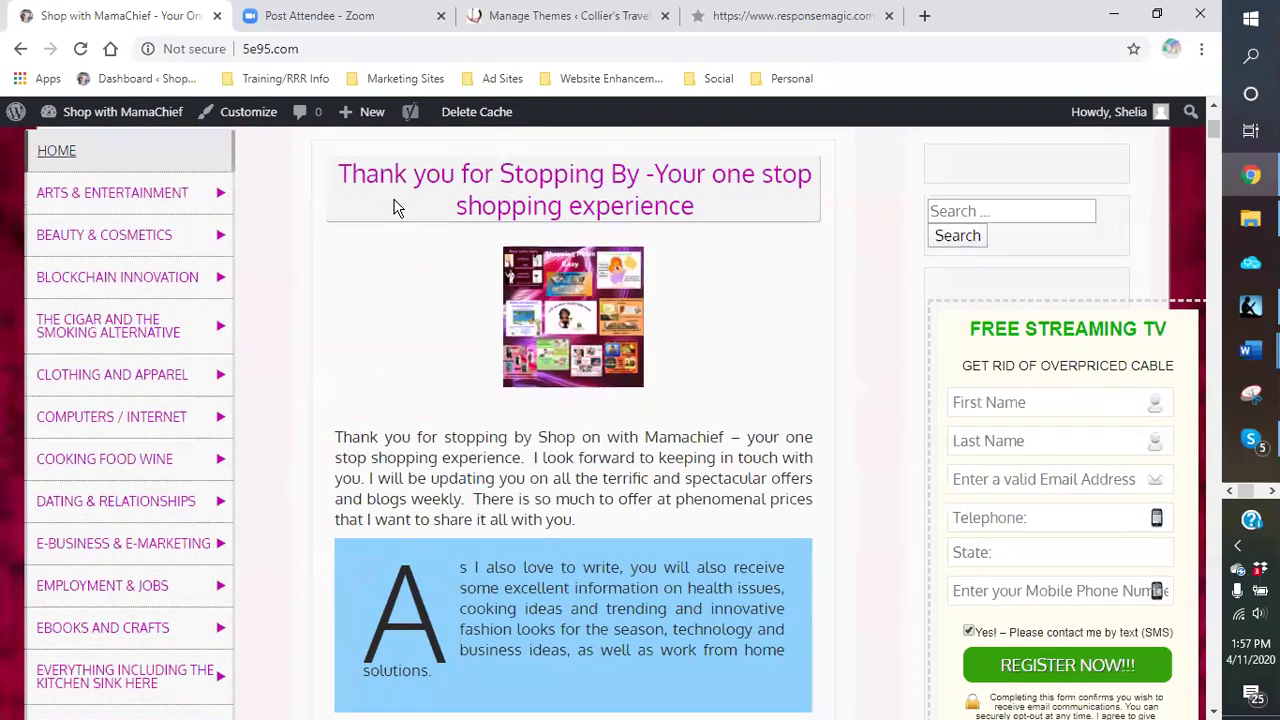
{"action": "scroll", "coordinate": [386, 262], "scroll_direction": "down", "scroll_amount": 3}
{"action": "scroll", "coordinate": [380, 277], "scroll_direction": "up", "scroll_amount": 5}
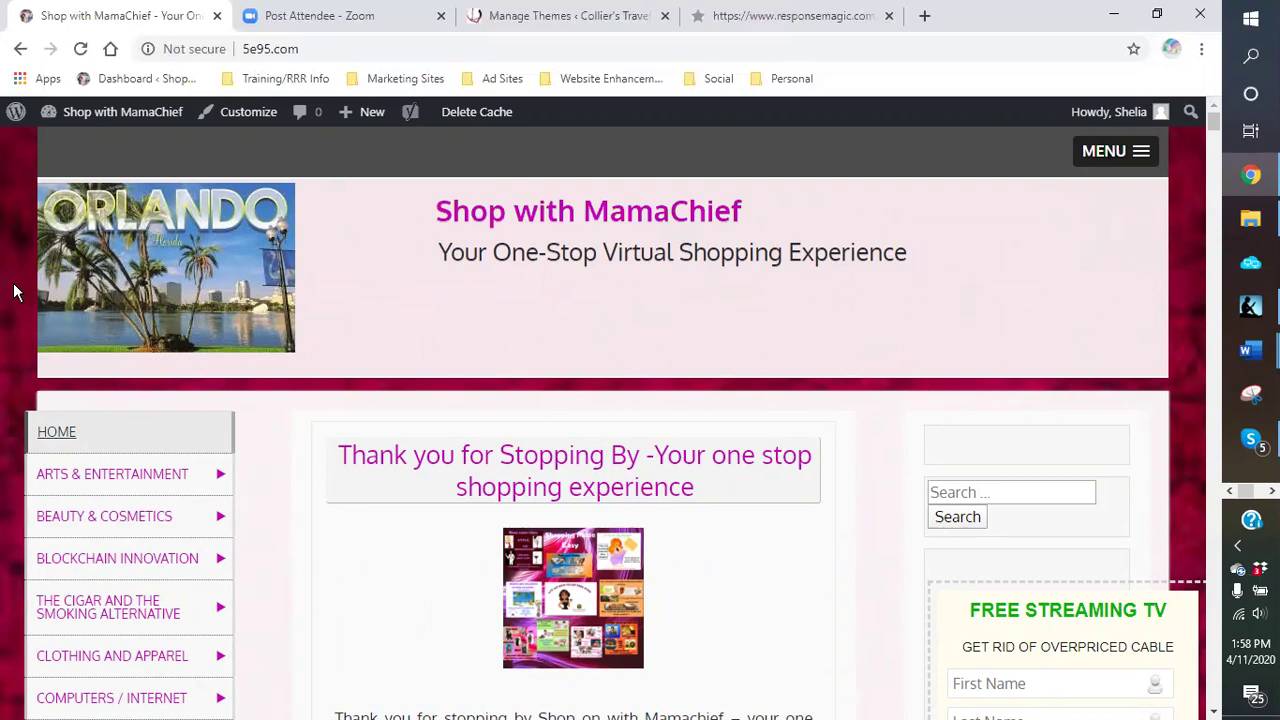
{"action": "scroll", "coordinate": [14, 291], "scroll_direction": "down", "scroll_amount": 3}
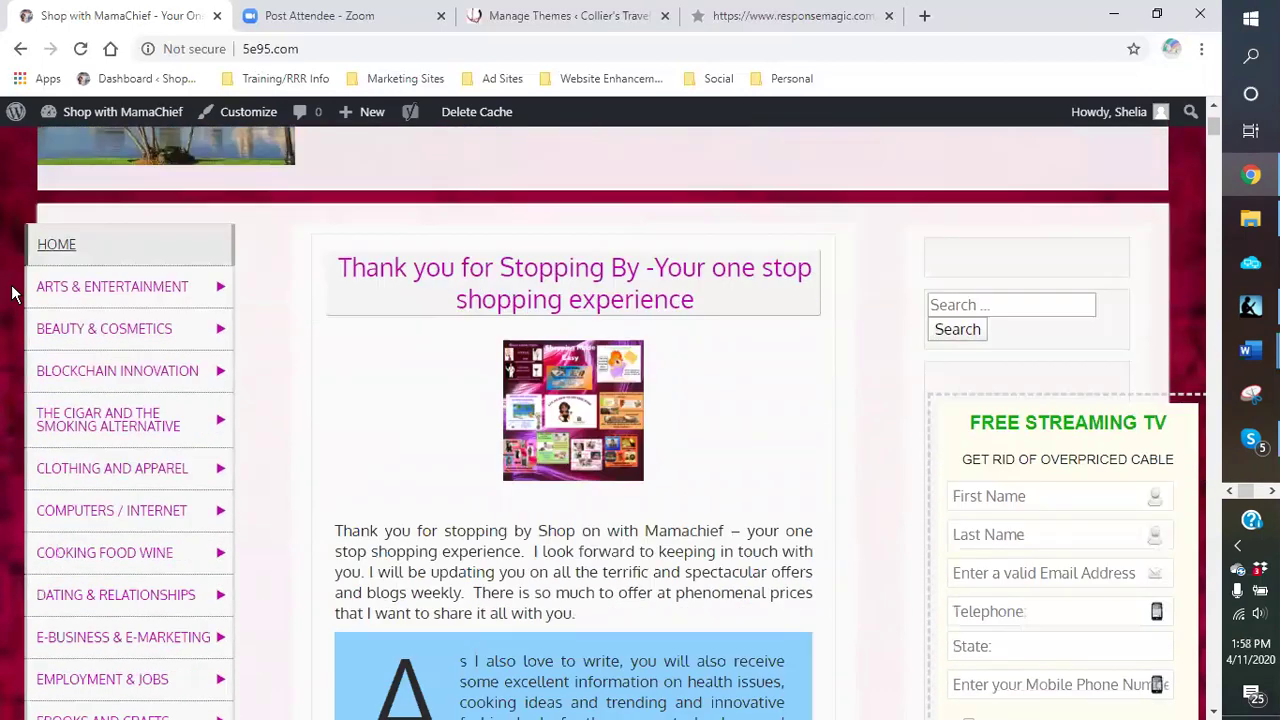
{"action": "scroll", "coordinate": [14, 293], "scroll_direction": "up", "scroll_amount": 3}
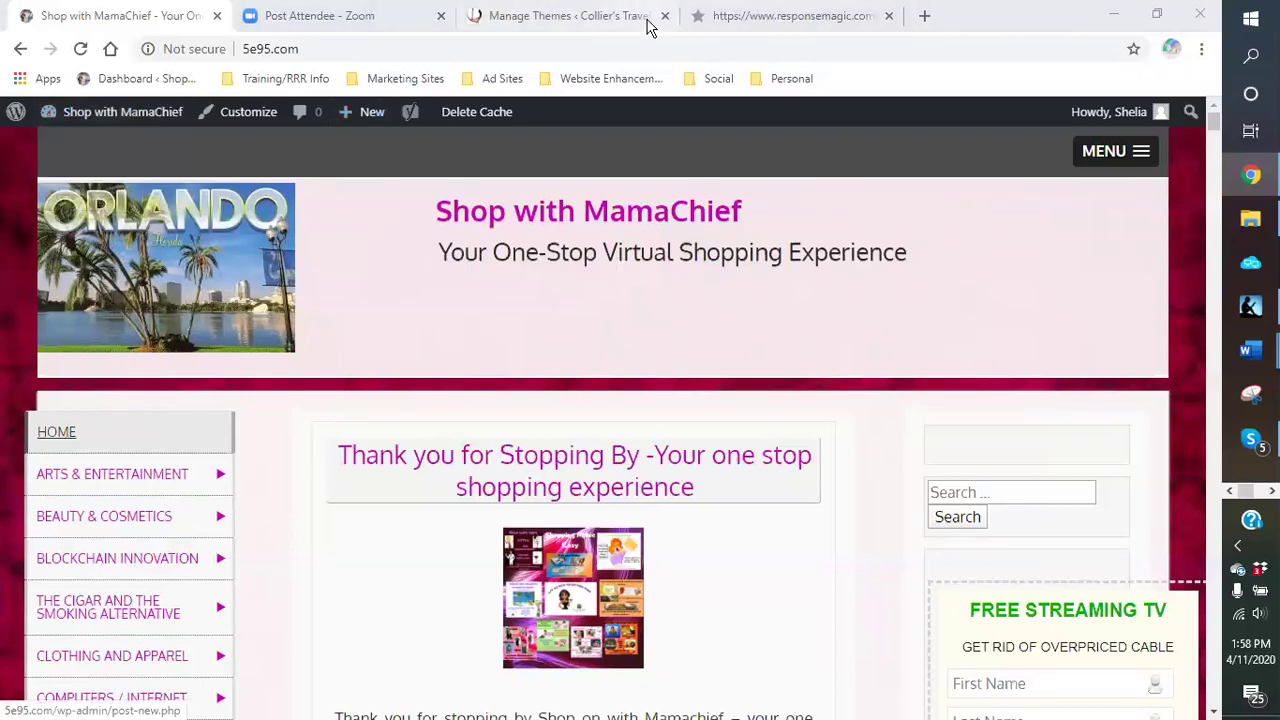
Step: Show Collier's Travel Site Identity in the Customizer: site title, tagline and wine-glass site icon
{"action": "left_click", "coordinate": [587, 16]}
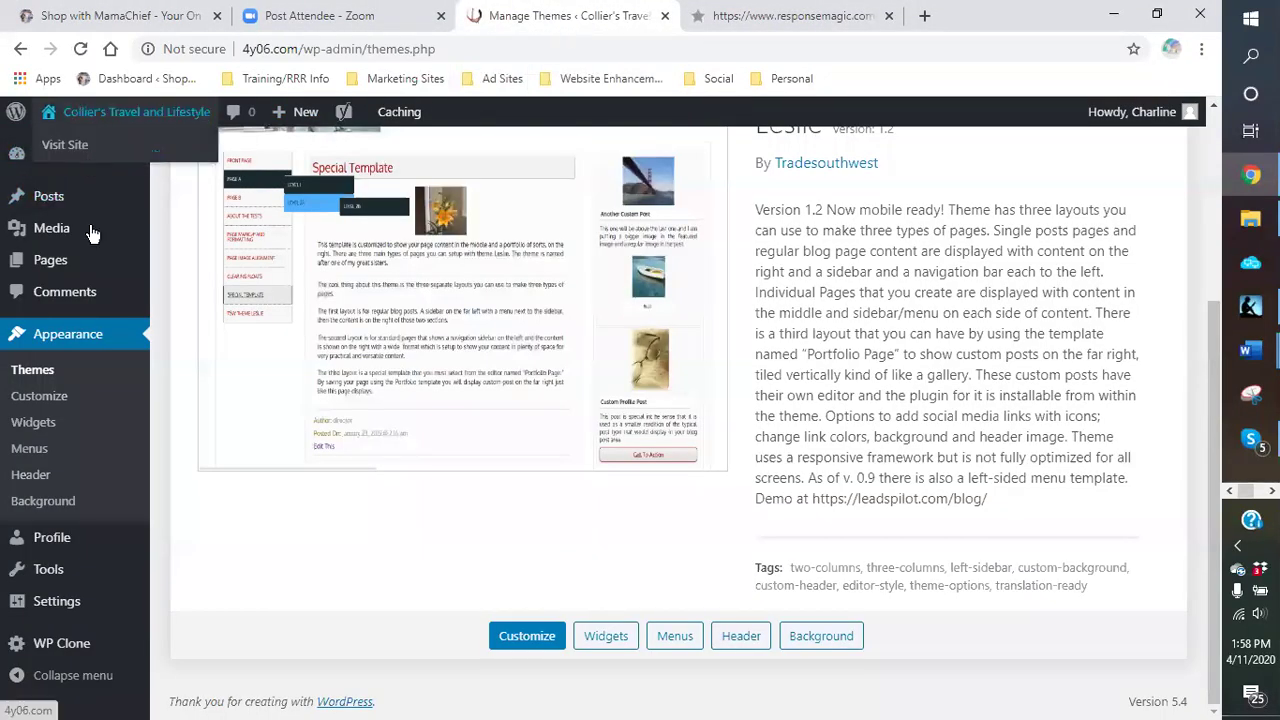
{"action": "left_click", "coordinate": [41, 484]}
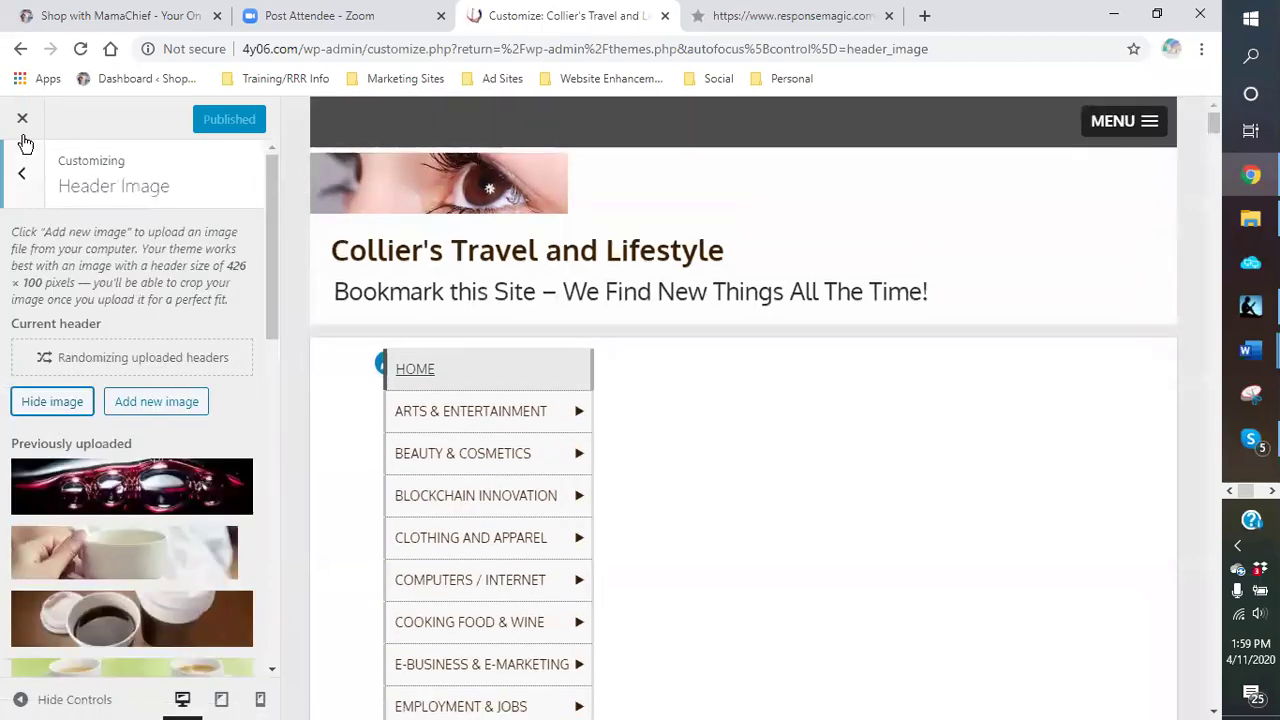
{"action": "left_click", "coordinate": [22, 186]}
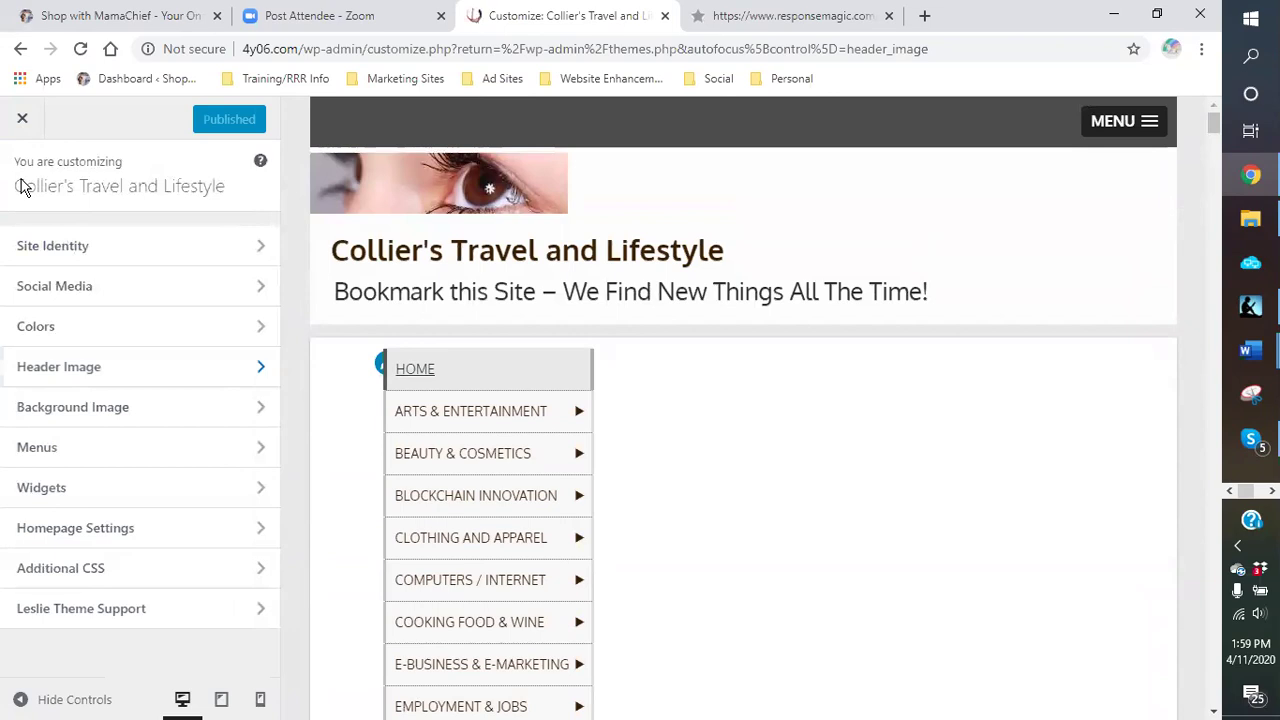
{"action": "left_click", "coordinate": [100, 256]}
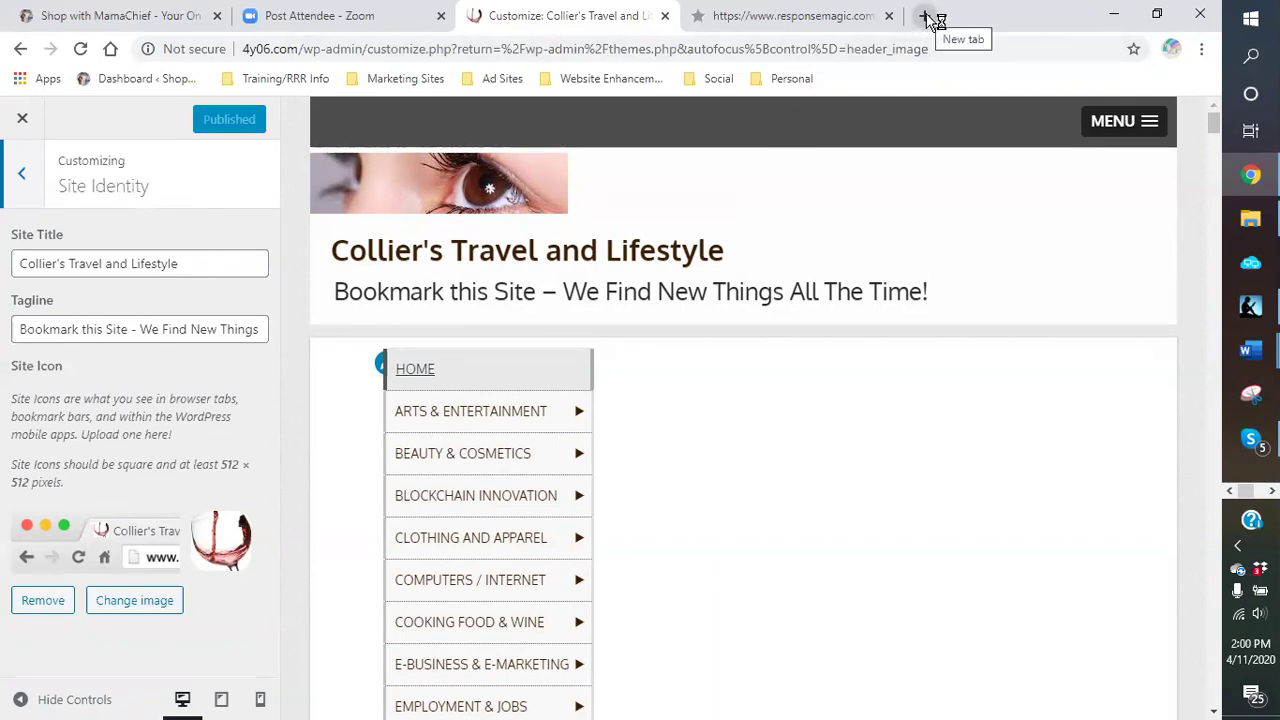
Step: In a new browser tab, search Google for 'unique online shopping'
{"action": "left_click", "coordinate": [926, 17]}
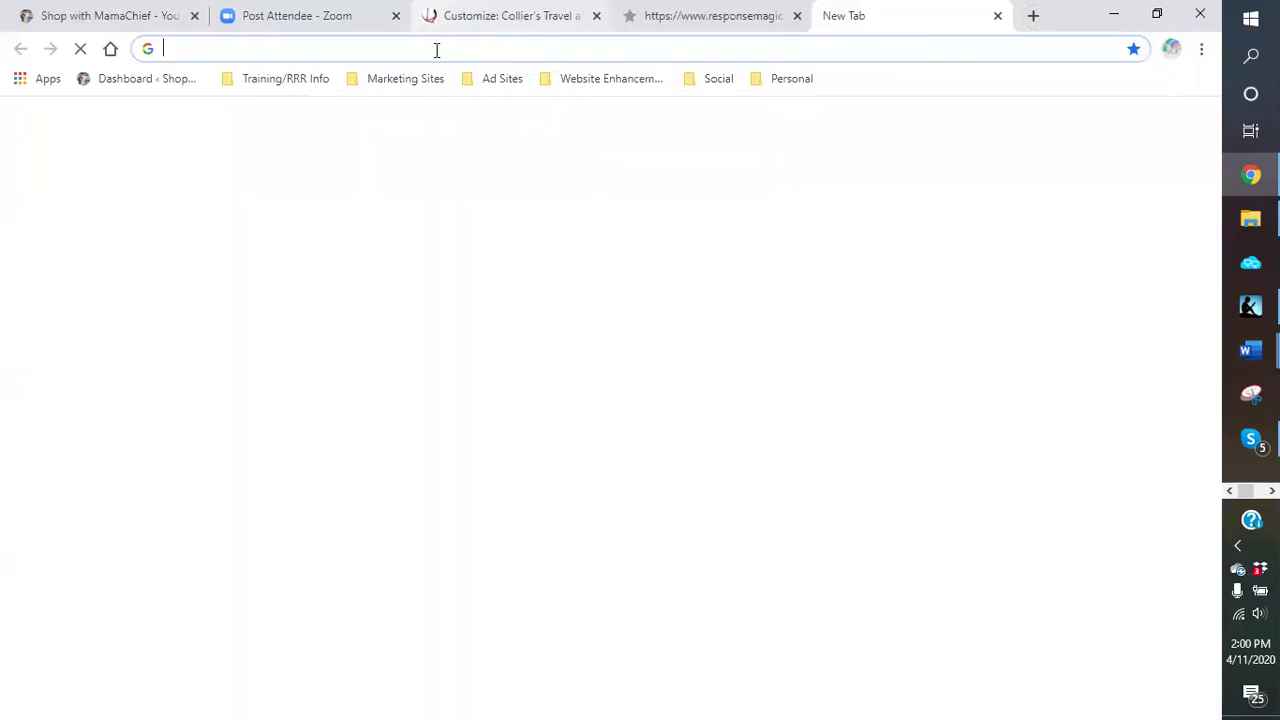
{"action": "type", "text": "unmiq"}
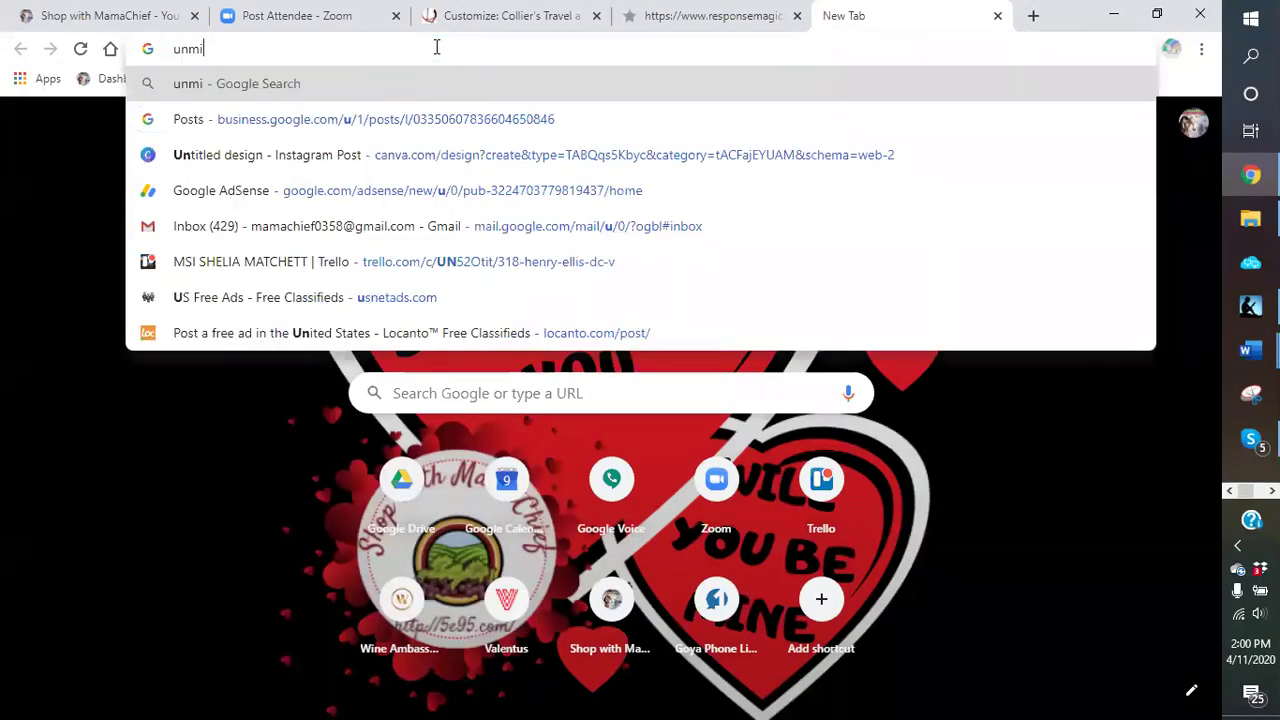
{"action": "key", "text": "BackSpace"}
{"action": "key", "text": "BackSpace"}
{"action": "key", "text": "BackSpace"}
{"action": "type", "text": "ique online shopping"}
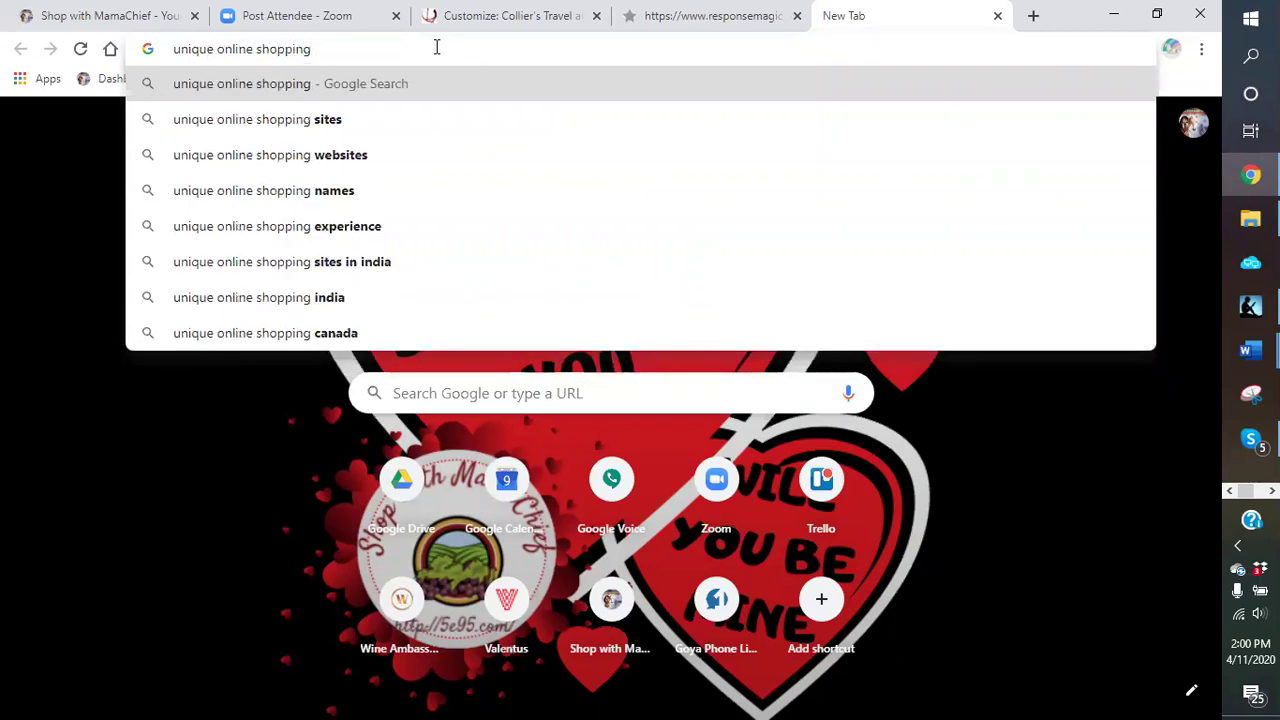
{"action": "key", "text": "Return"}
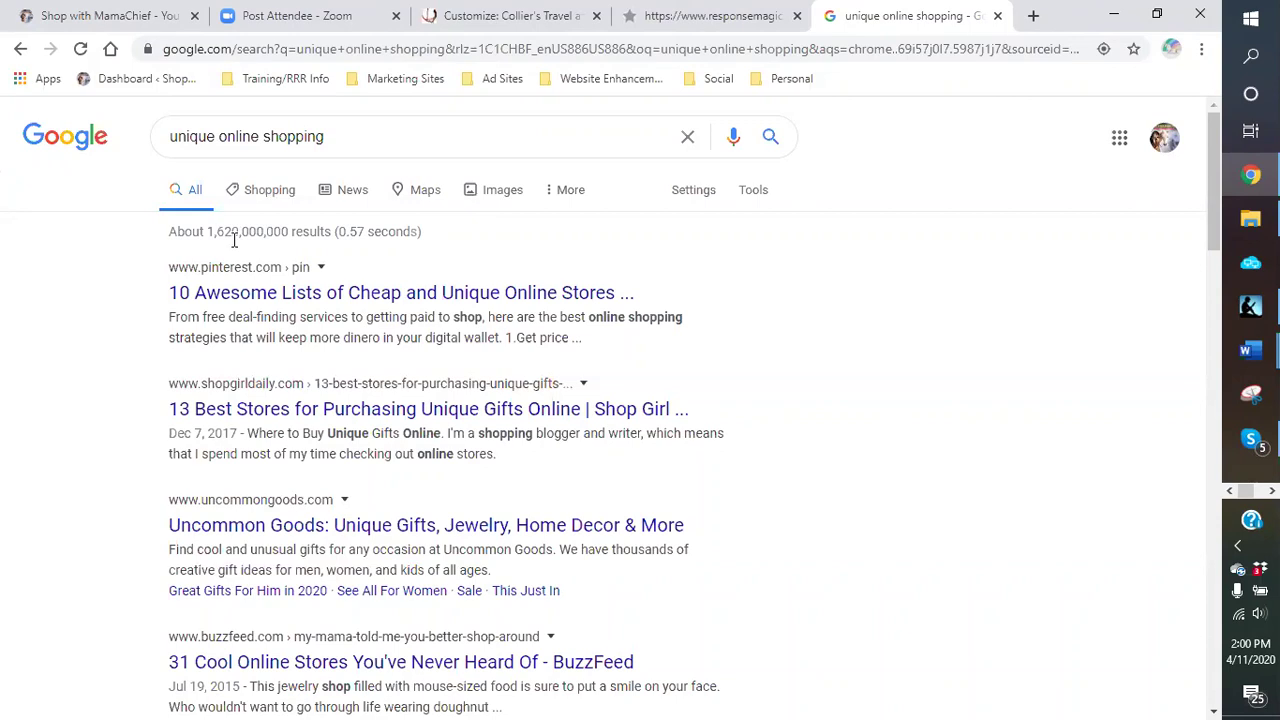
Step: Replace the Google query with 'collier's travel and lifestyle' and run the search
{"action": "left_click_drag", "start_coordinate": [343, 137], "coordinate": [165, 136]}
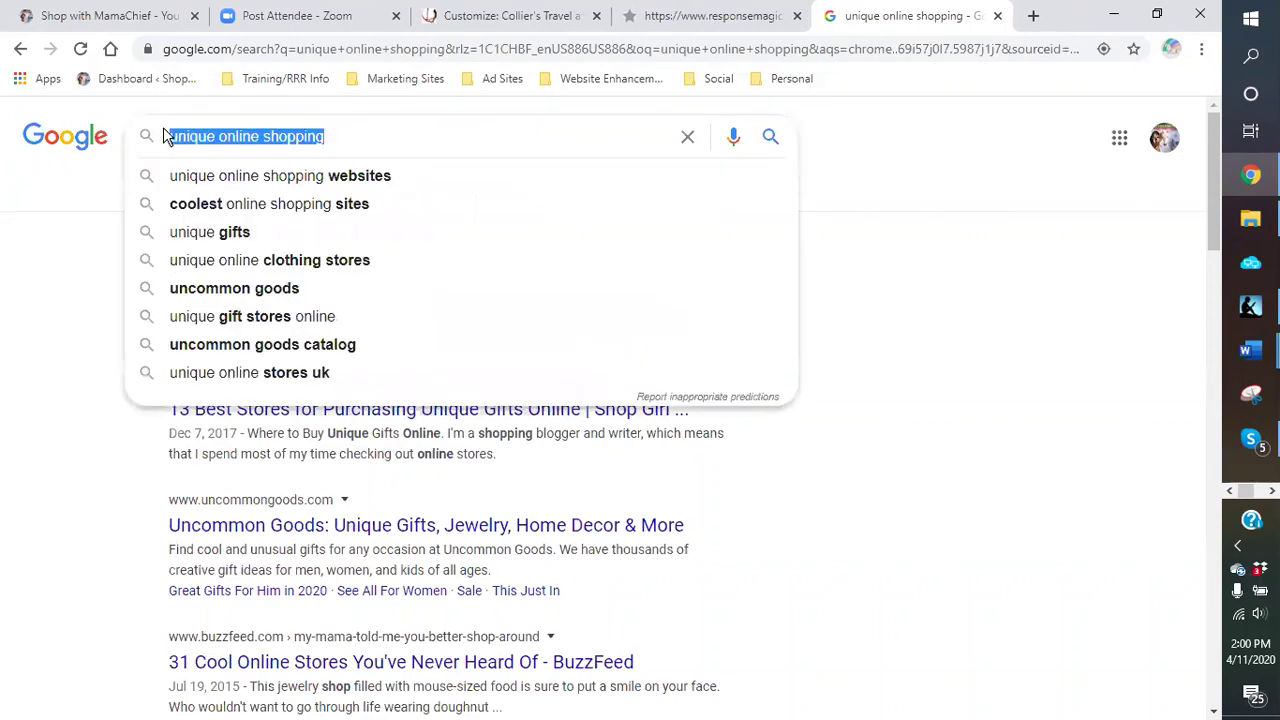
{"action": "key", "text": "BackSpace"}
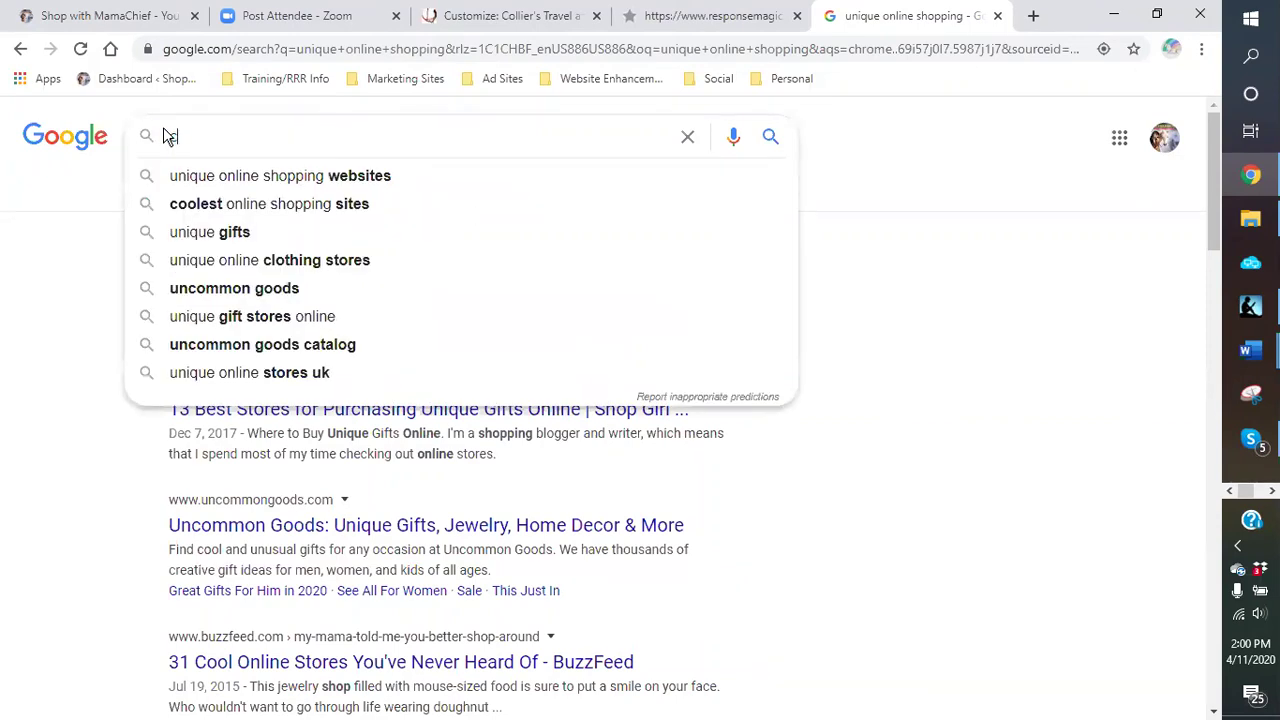
{"action": "type", "text": "collier's "}
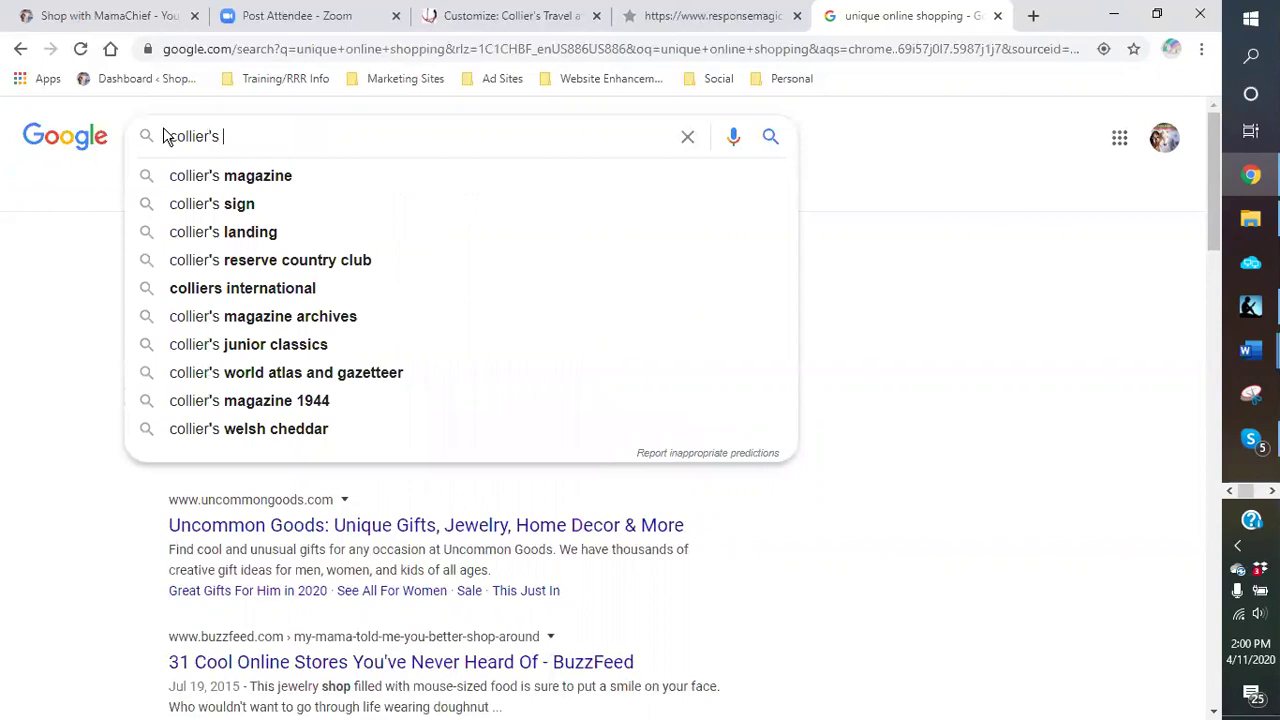
{"action": "type", "text": "travel"}
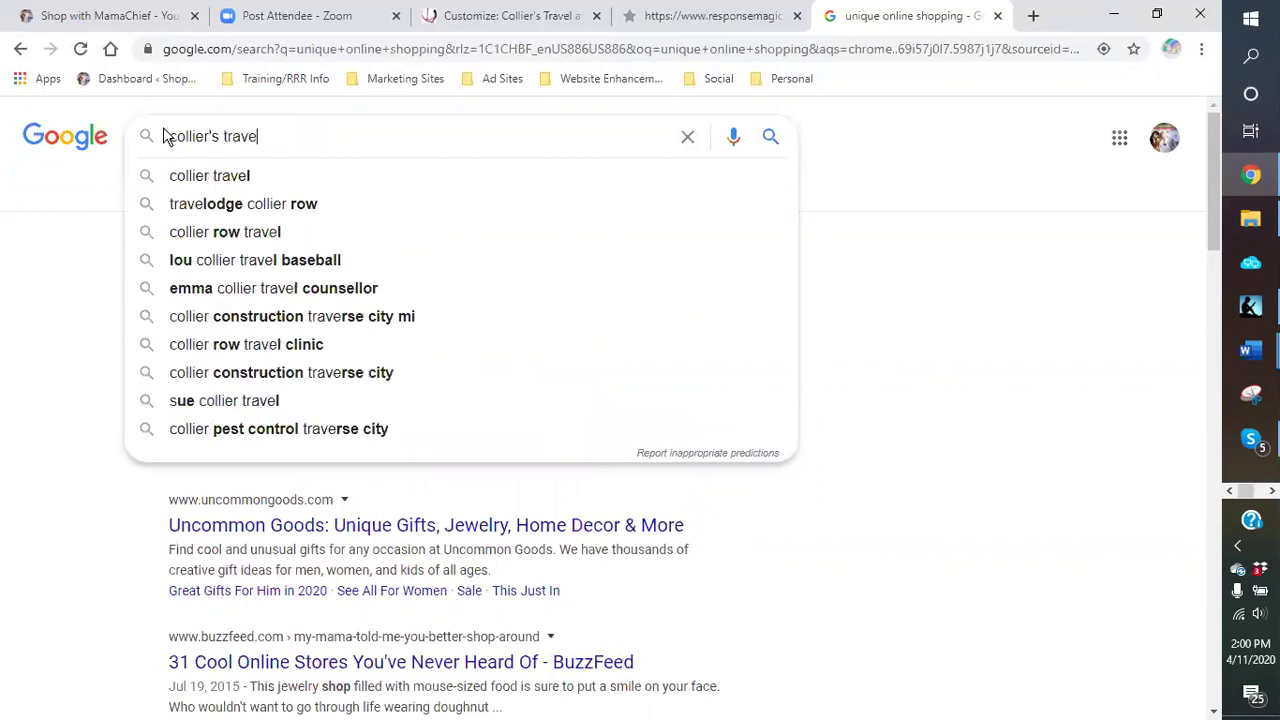
{"action": "left_click", "coordinate": [517, 20]}
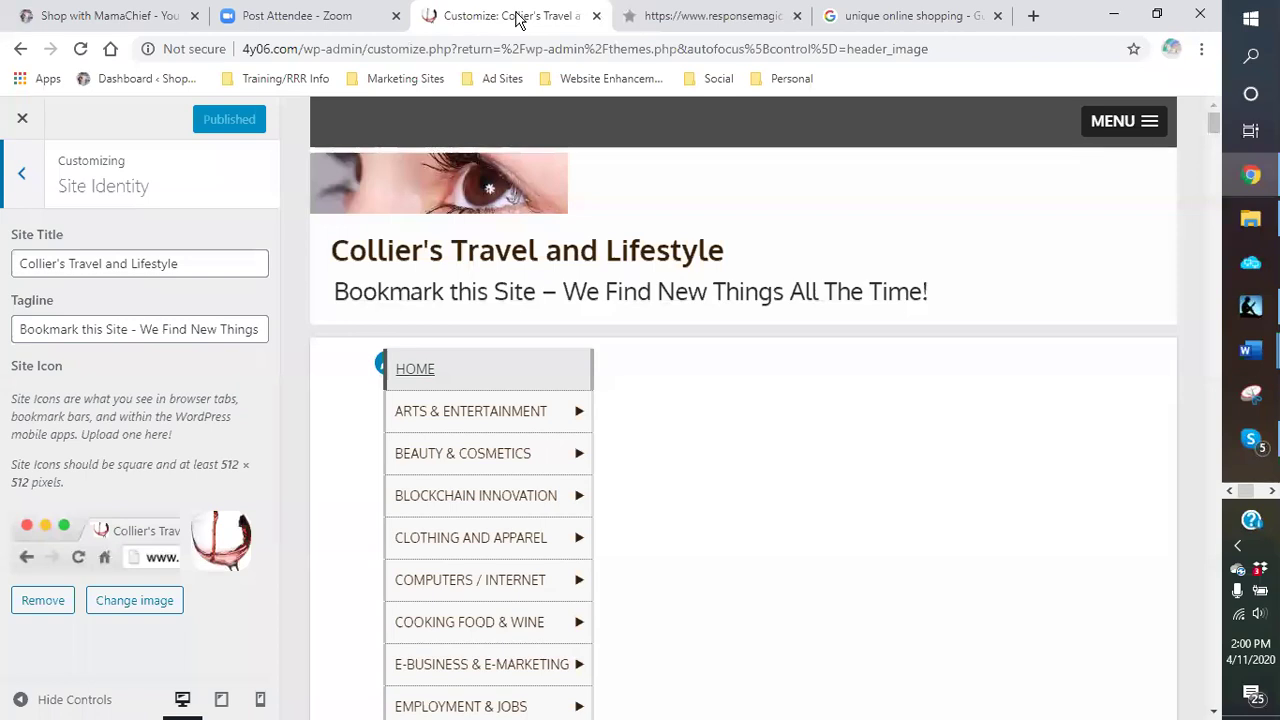
{"action": "left_click", "coordinate": [895, 28]}
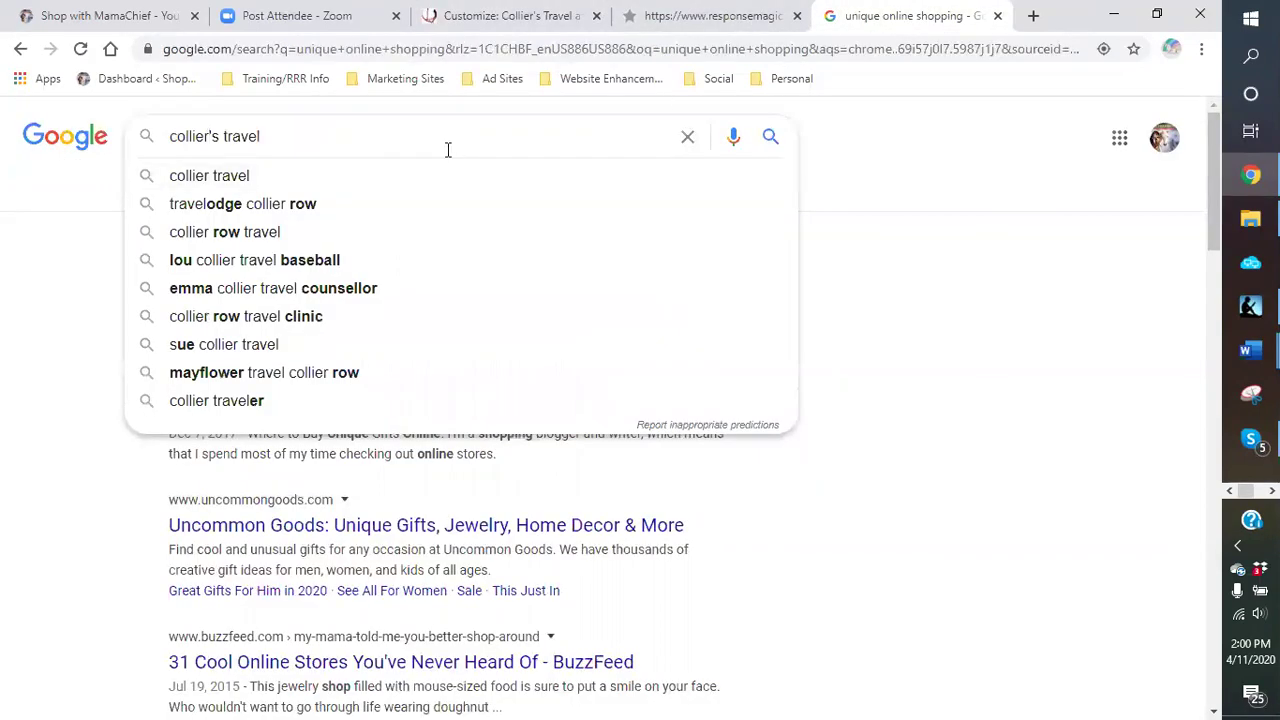
{"action": "type", "text": "and lif"}
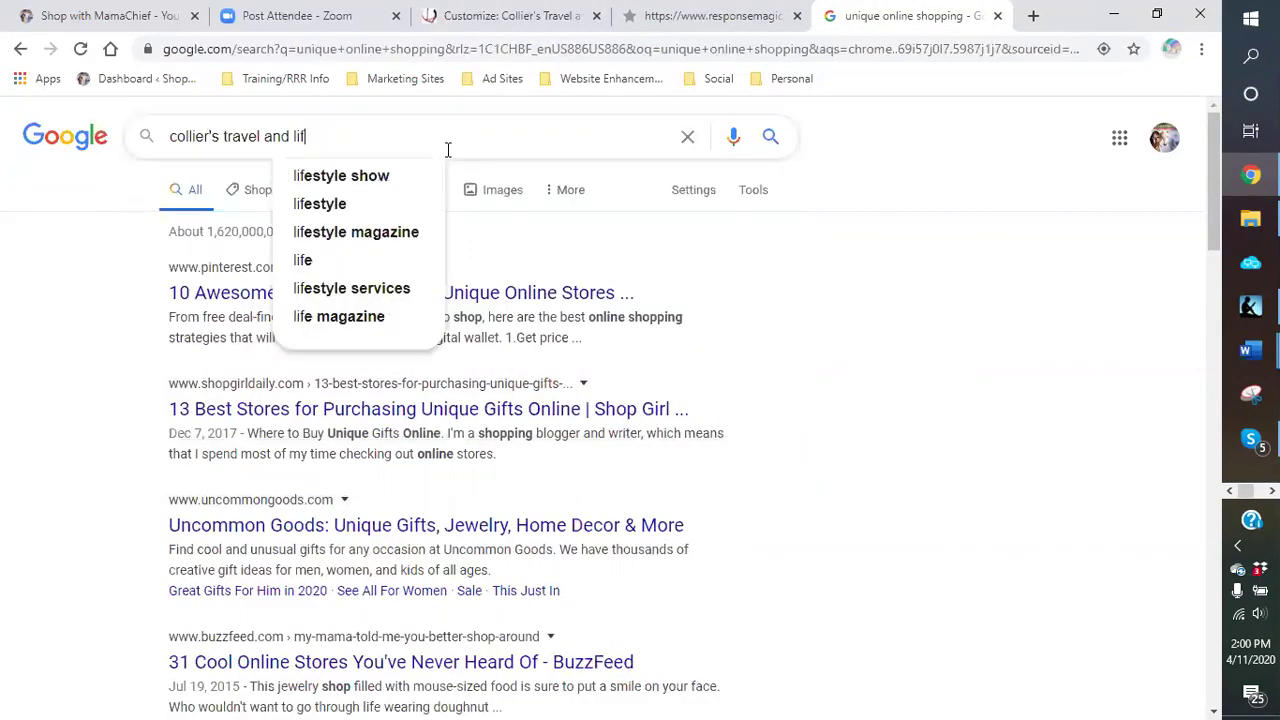
{"action": "type", "text": "estyle"}
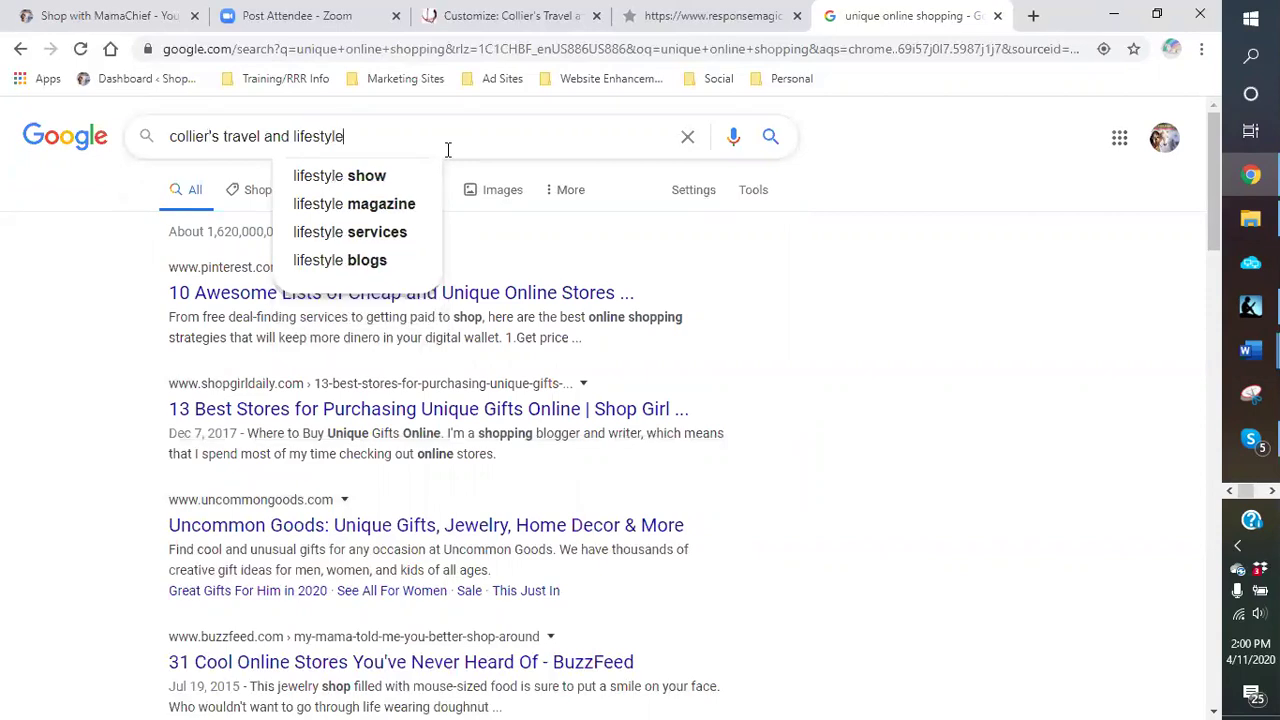
{"action": "key", "text": "Return"}
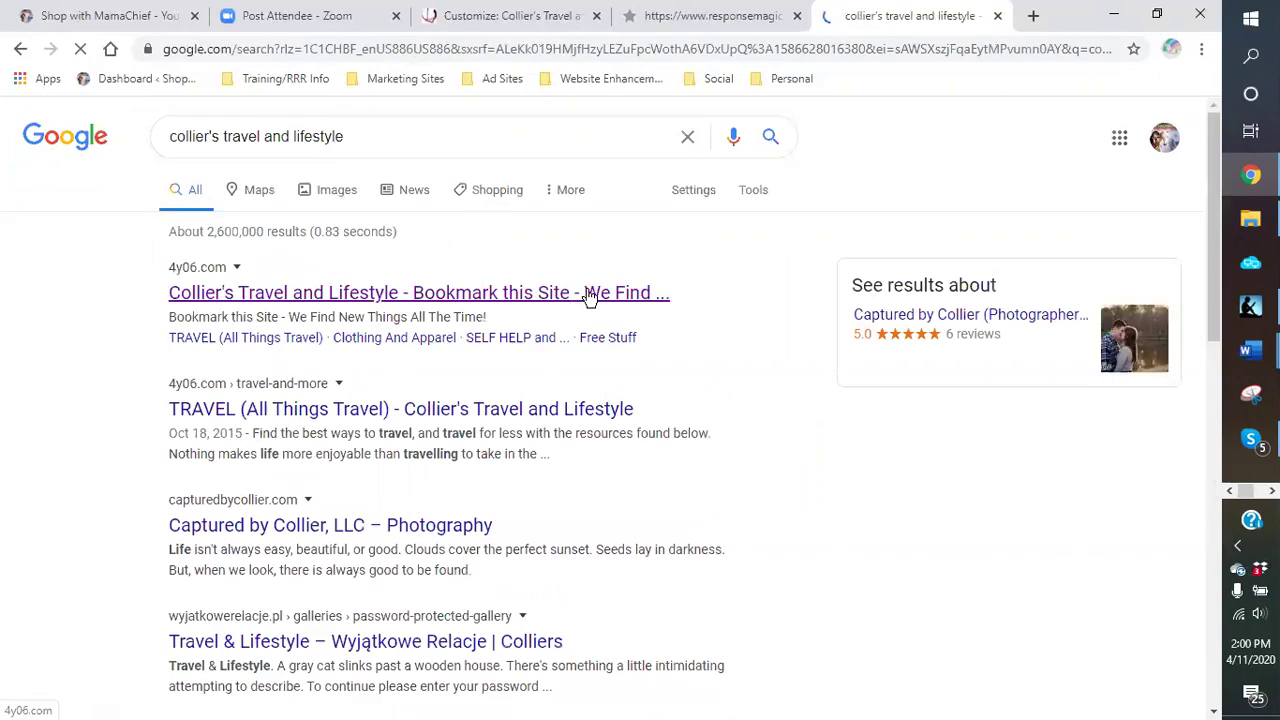
{"action": "left_click", "coordinate": [290, 300]}
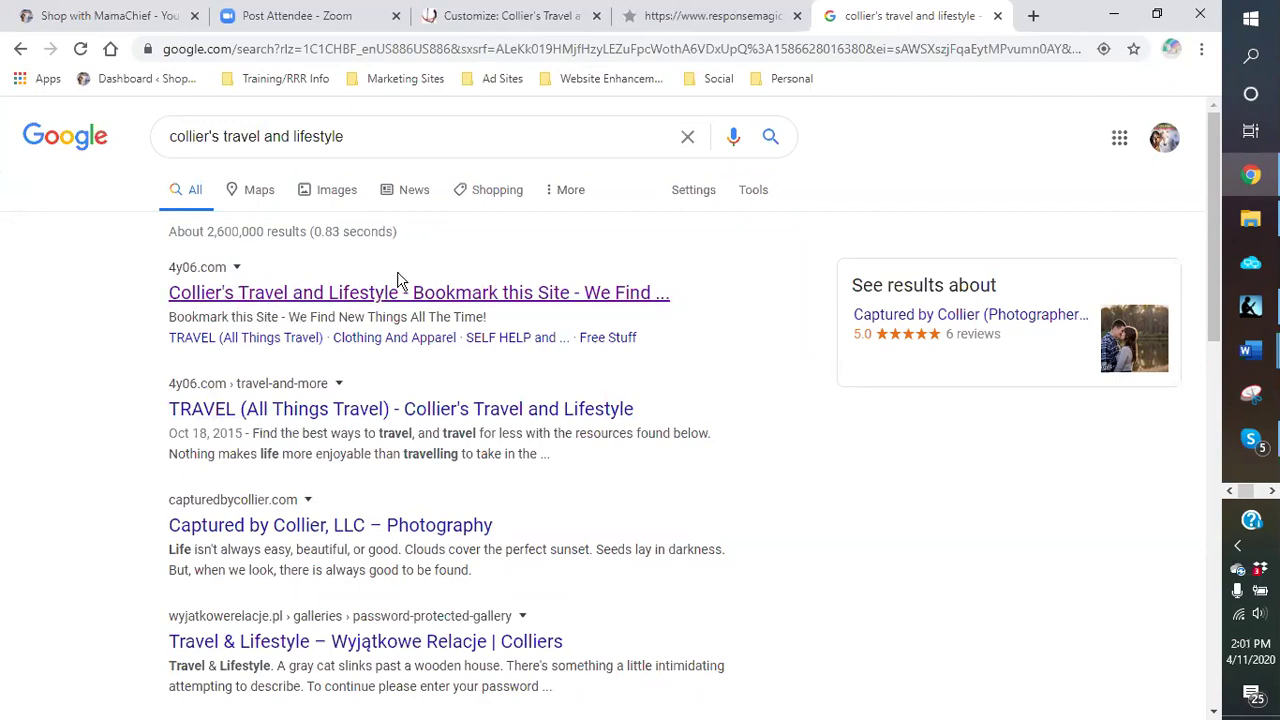
{"action": "scroll", "coordinate": [392, 282], "scroll_direction": "down", "scroll_amount": 2}
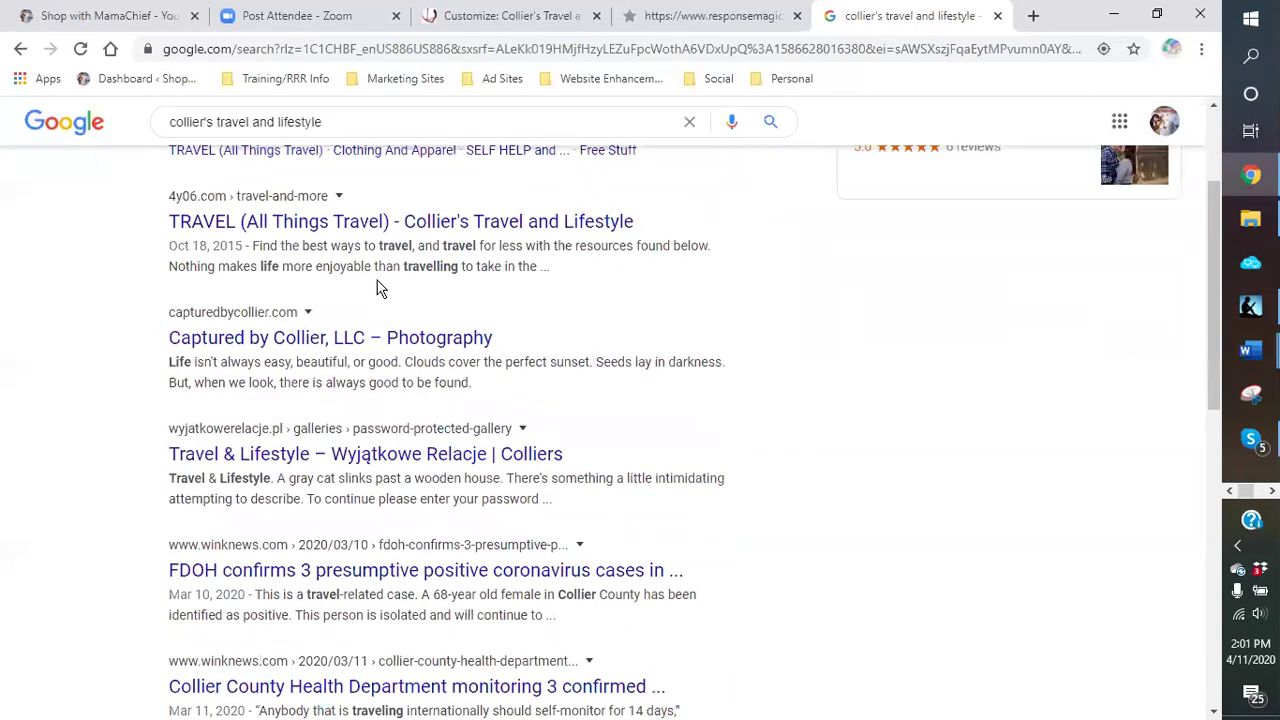
{"action": "scroll", "coordinate": [378, 288], "scroll_direction": "up", "scroll_amount": 1}
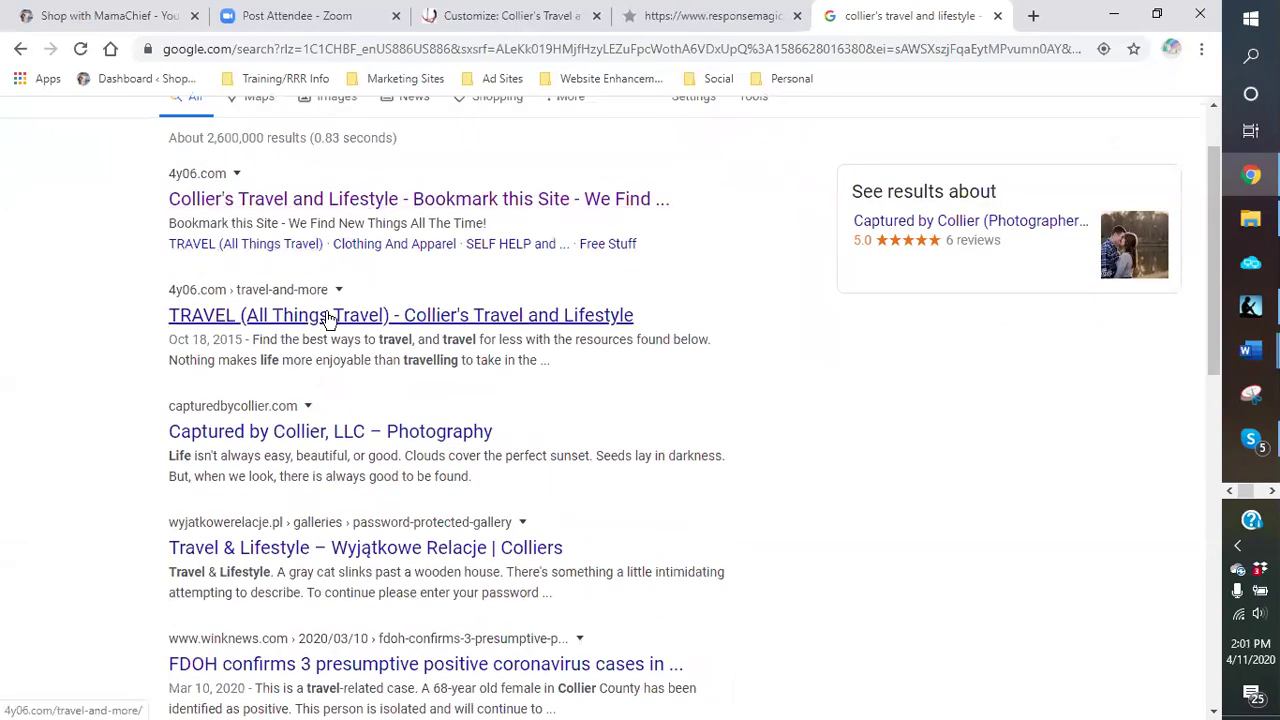
{"action": "scroll", "coordinate": [275, 240], "scroll_direction": "up", "scroll_amount": 1}
{"action": "scroll", "coordinate": [375, 275], "scroll_direction": "down", "scroll_amount": 3}
{"action": "scroll", "coordinate": [375, 272], "scroll_direction": "down", "scroll_amount": 7}
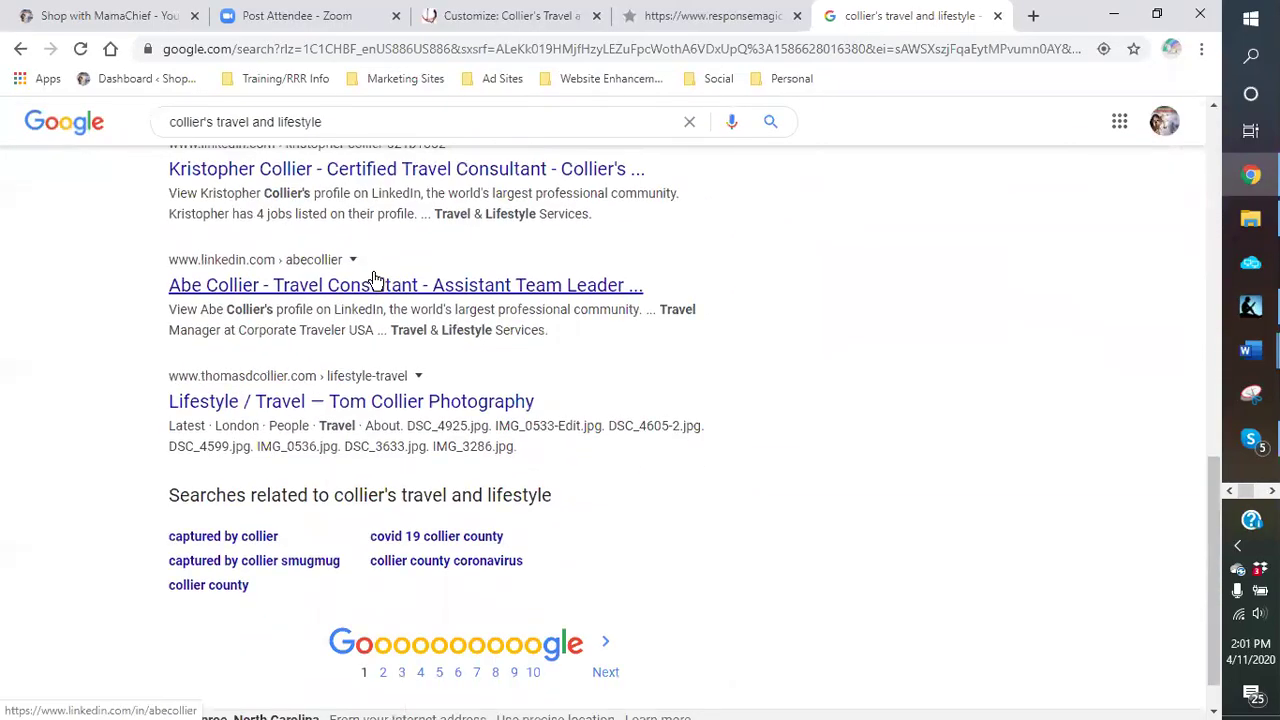
{"action": "scroll", "coordinate": [375, 277], "scroll_direction": "up", "scroll_amount": 10}
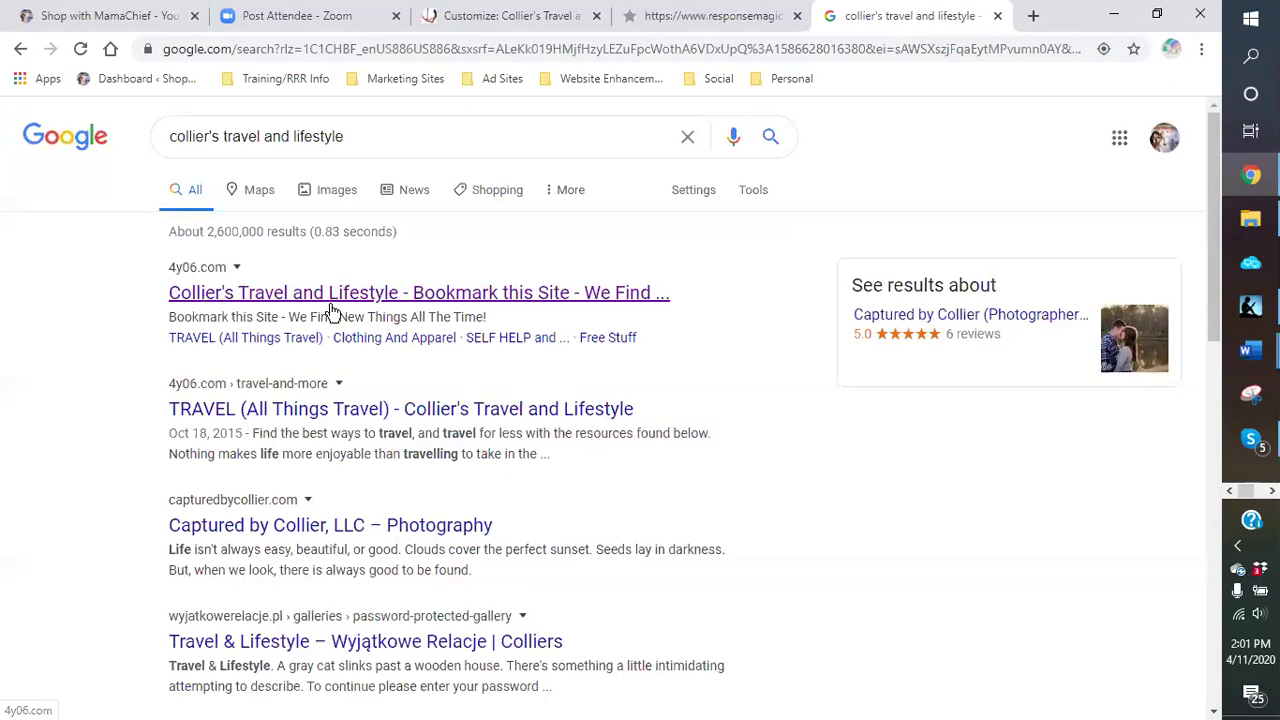
Step: Replace the Google query with 'shop with mamachief' and run the search
{"action": "left_click_drag", "start_coordinate": [351, 136], "coordinate": [320, 177]}
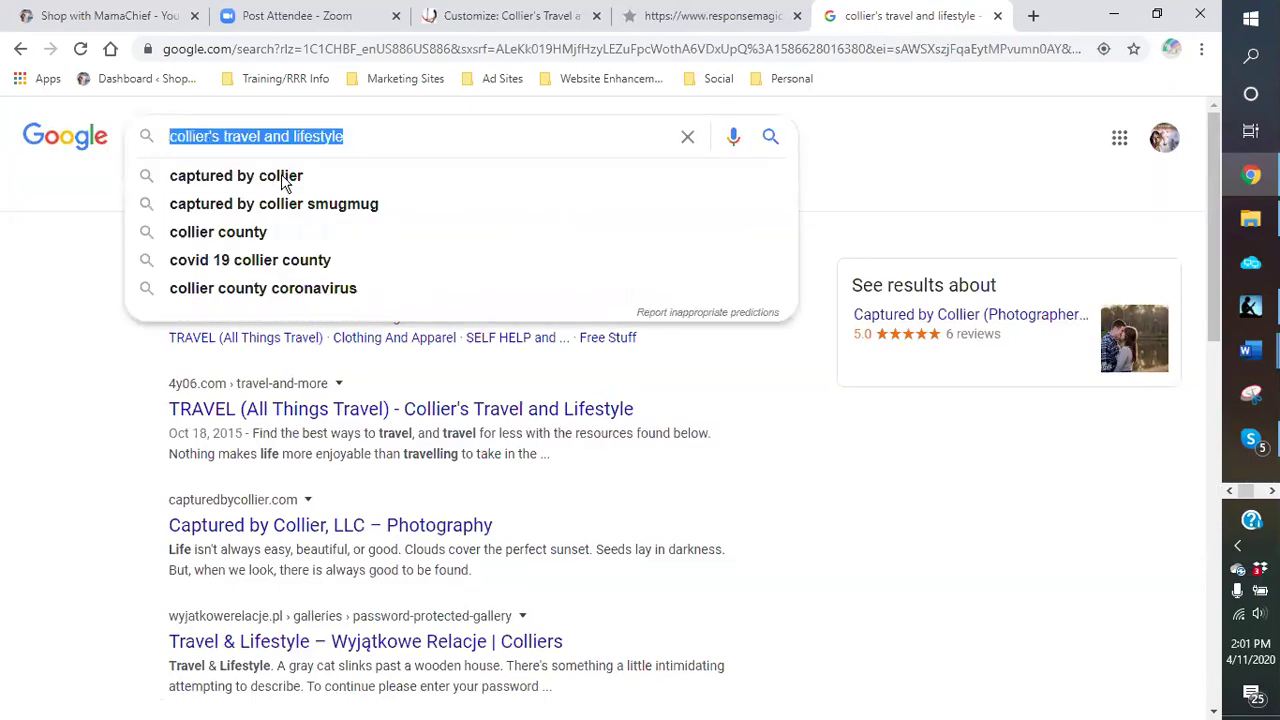
{"action": "type", "text": "shop"}
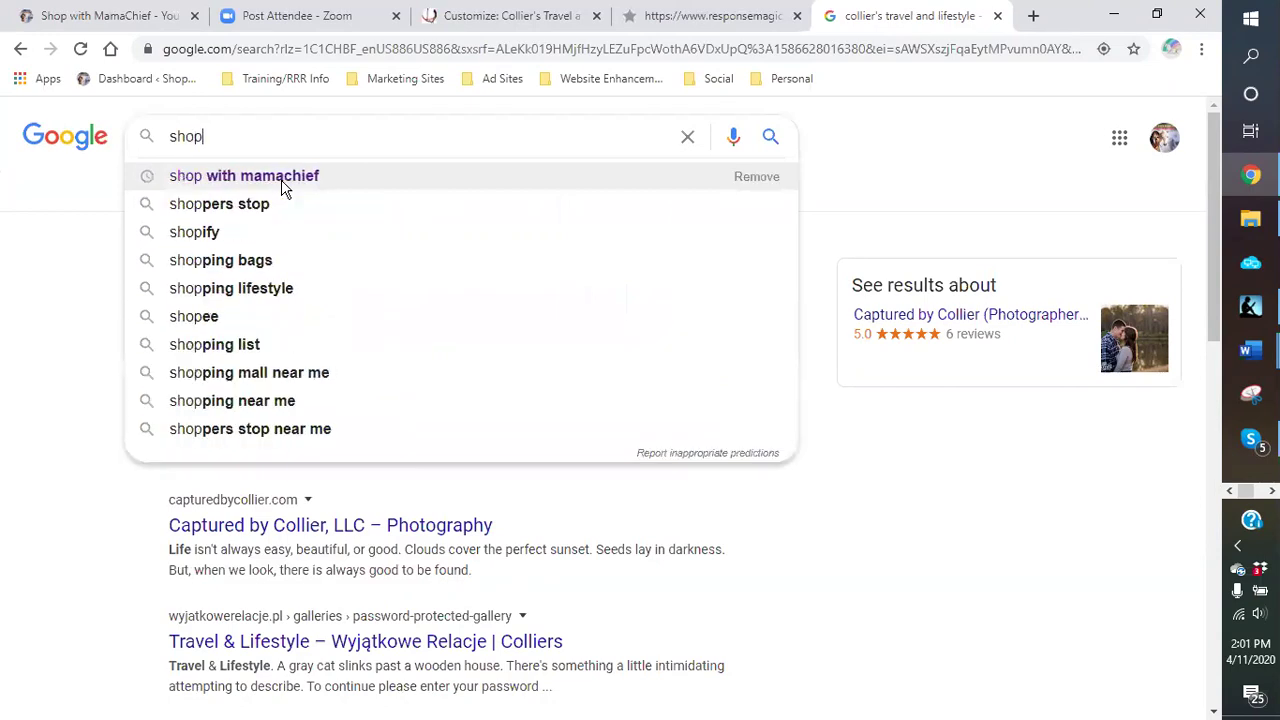
{"action": "type", "text": " with mamach"}
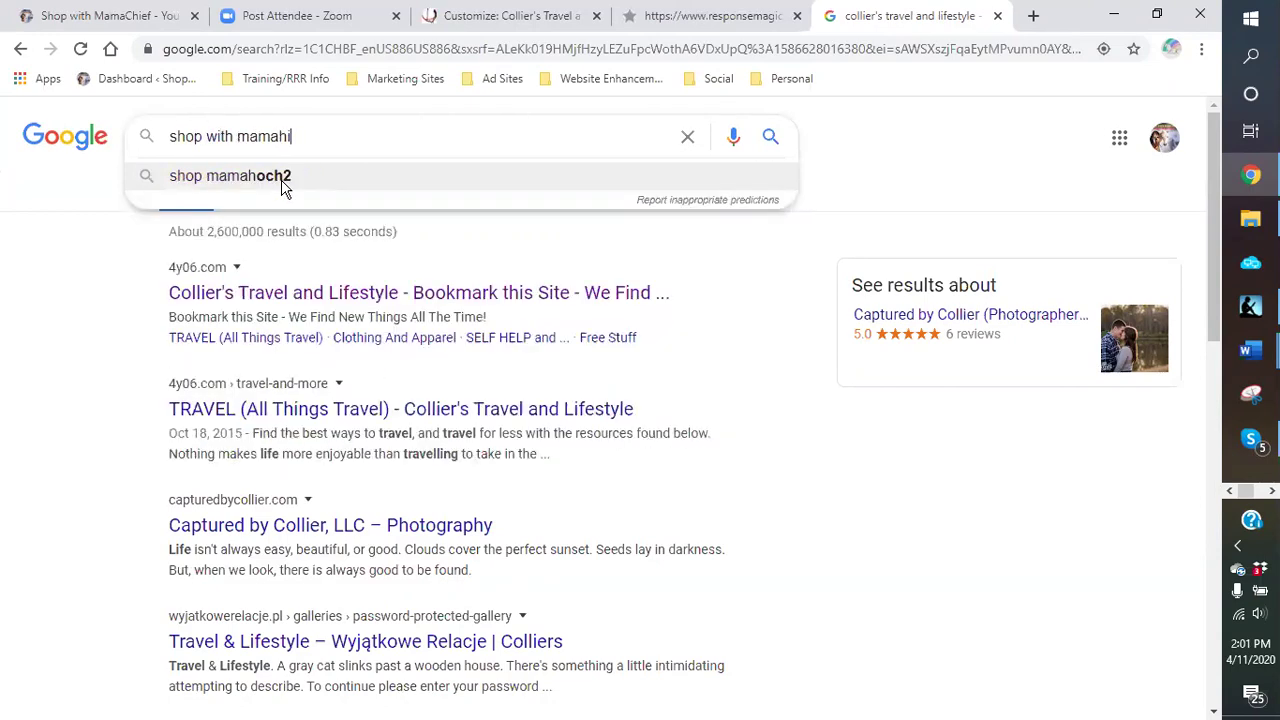
{"action": "type", "text": "iee"}
{"action": "key", "text": "BackSpace"}
{"action": "type", "text": "f"}
{"action": "left_click", "coordinate": [282, 188]}
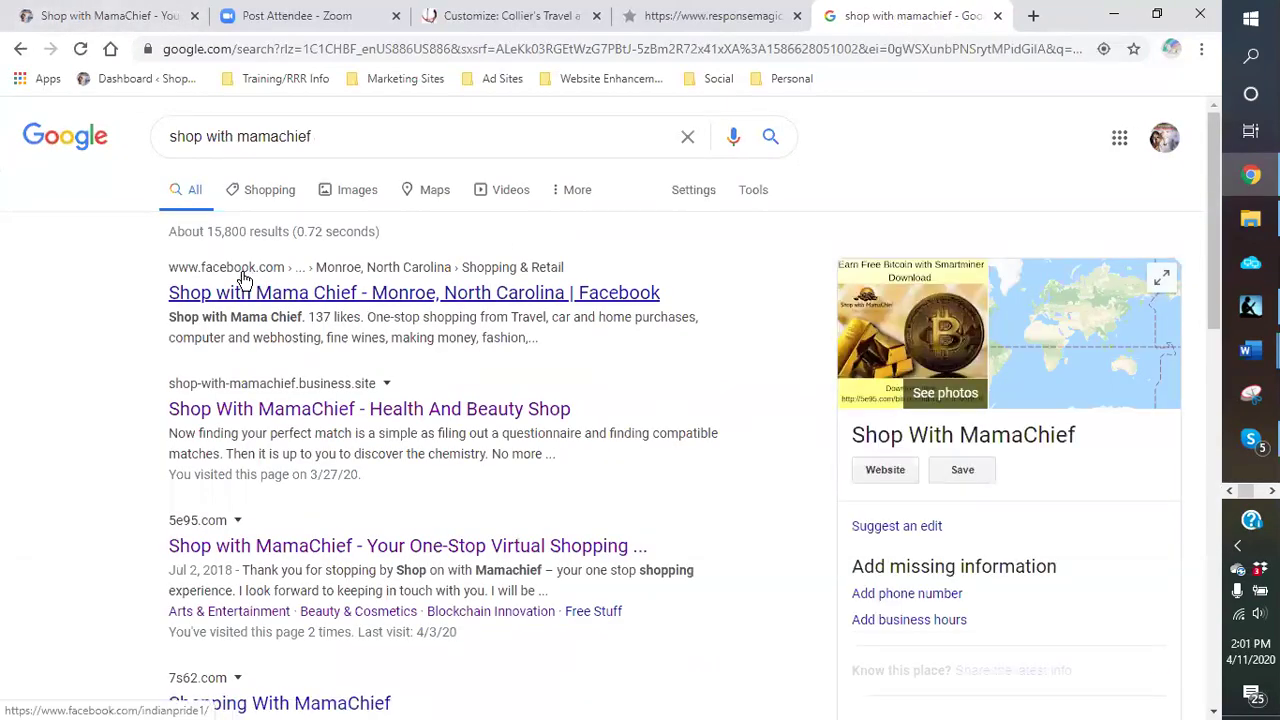
Step: Review the roughly 15,800 'shop with mamachief' results, then return to Collier's Travel Customizer
{"action": "scroll", "coordinate": [243, 280], "scroll_direction": "down", "scroll_amount": 1}
{"action": "scroll", "coordinate": [241, 275], "scroll_direction": "down", "scroll_amount": 2}
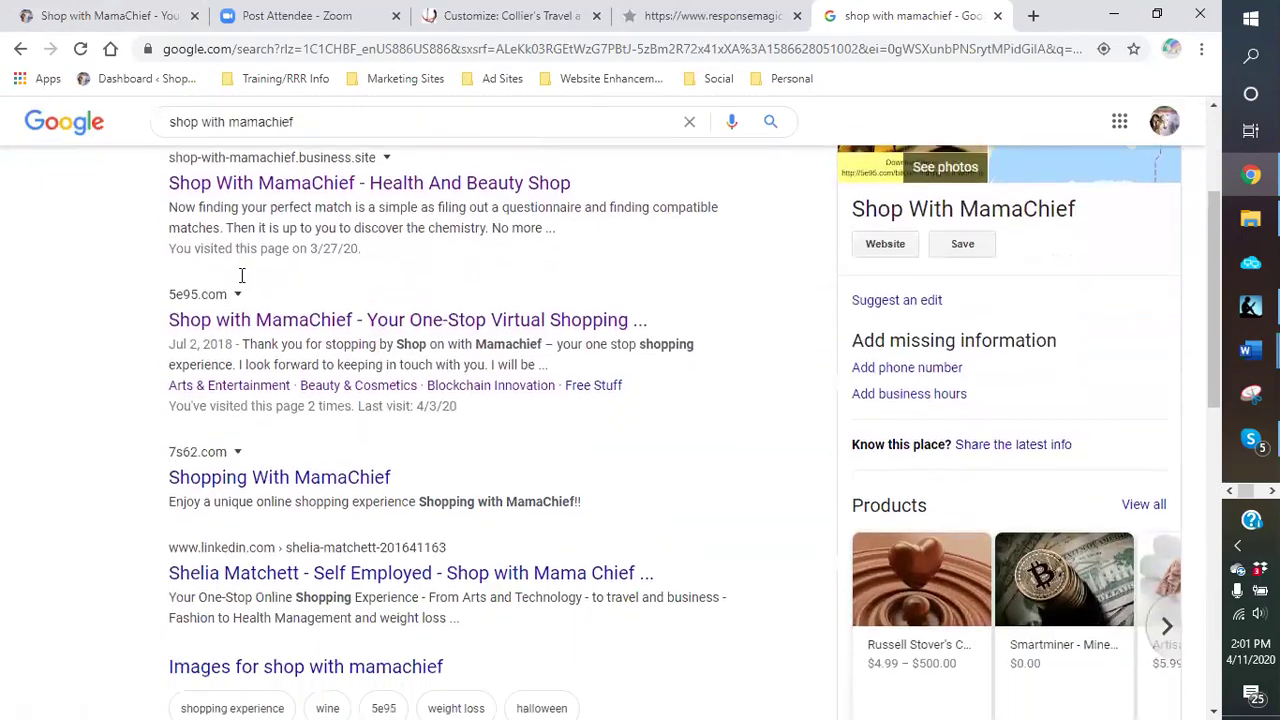
{"action": "scroll", "coordinate": [241, 275], "scroll_direction": "down", "scroll_amount": 7}
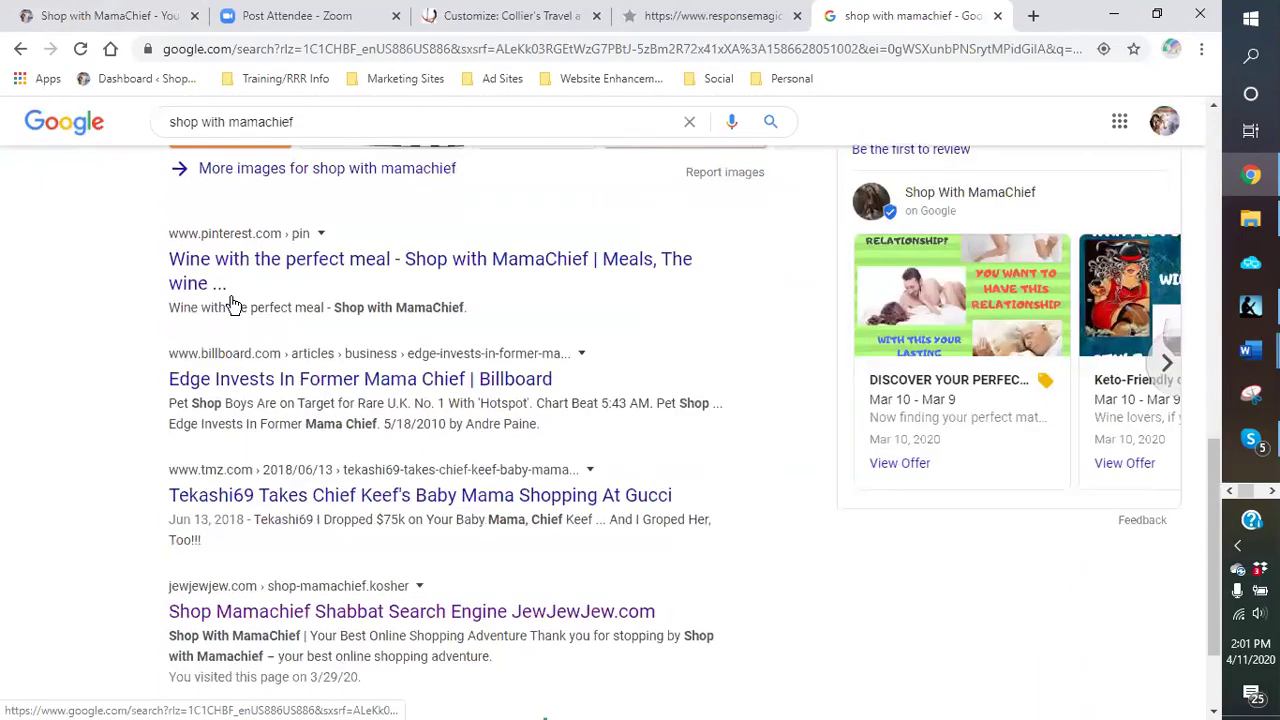
{"action": "scroll", "coordinate": [234, 303], "scroll_direction": "down", "scroll_amount": 1}
{"action": "scroll", "coordinate": [232, 304], "scroll_direction": "up", "scroll_amount": 2}
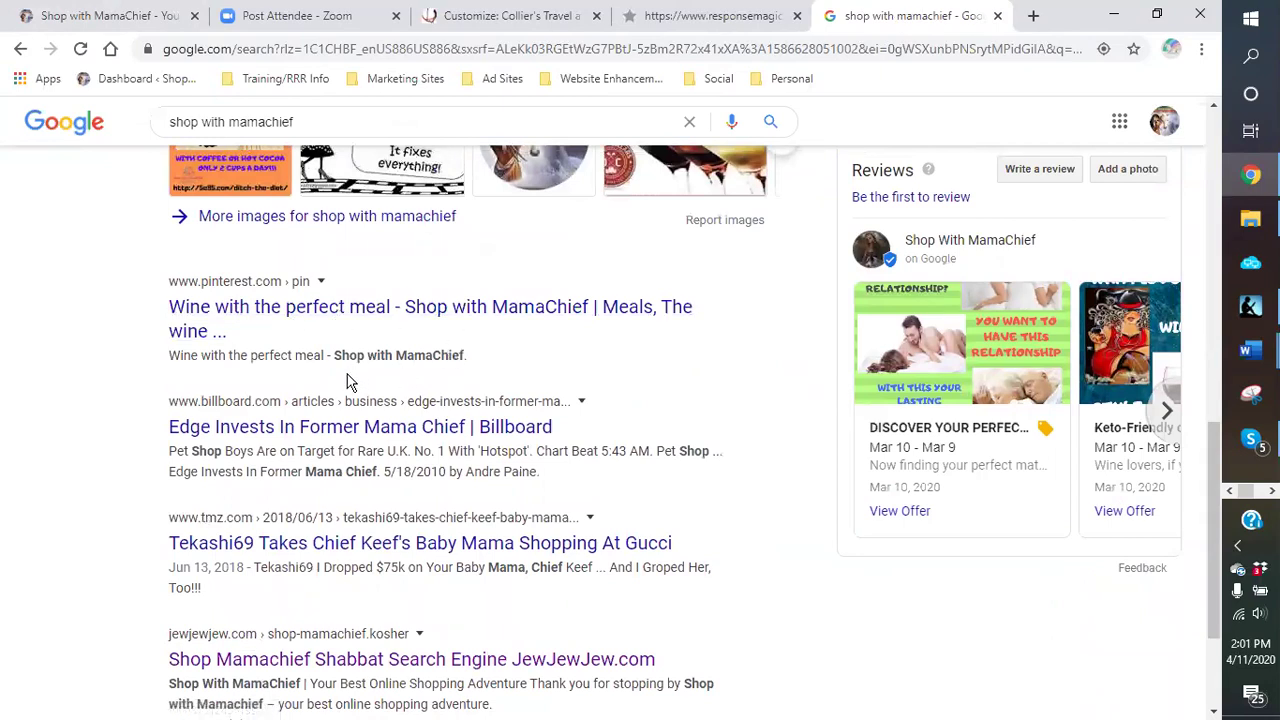
{"action": "scroll", "coordinate": [348, 381], "scroll_direction": "down", "scroll_amount": 2}
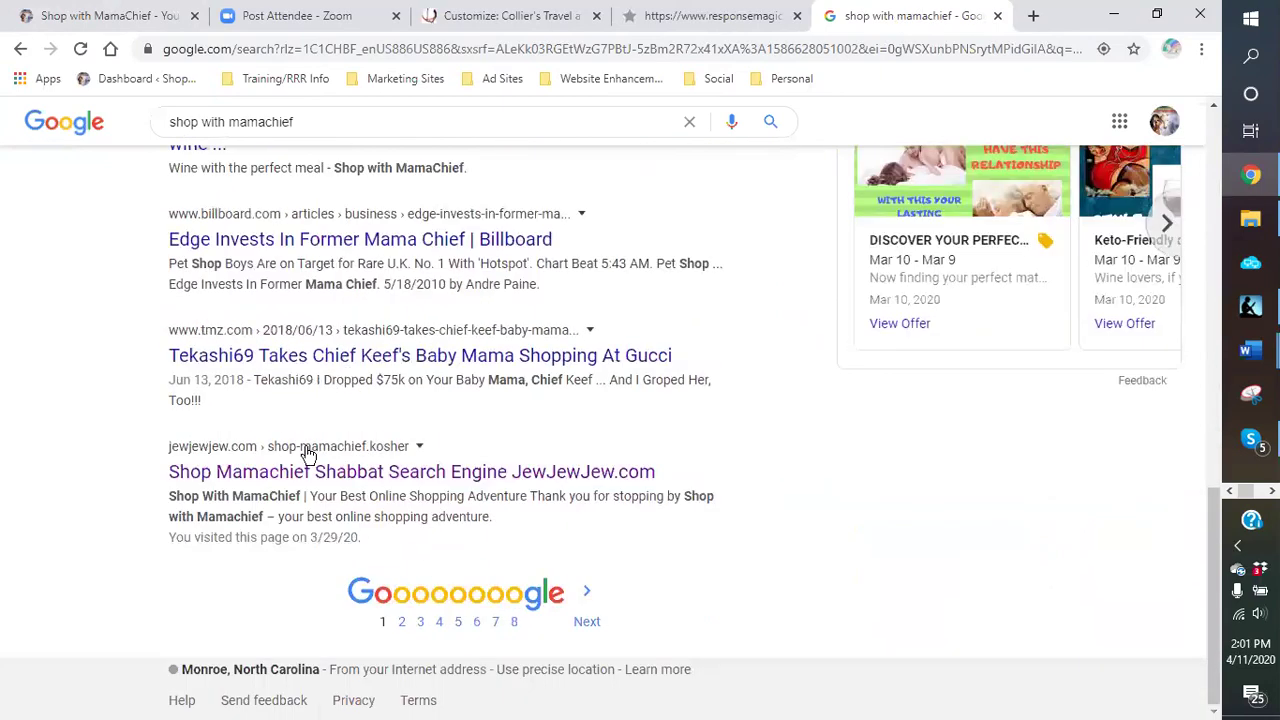
{"action": "scroll", "coordinate": [245, 375], "scroll_direction": "up", "scroll_amount": 3}
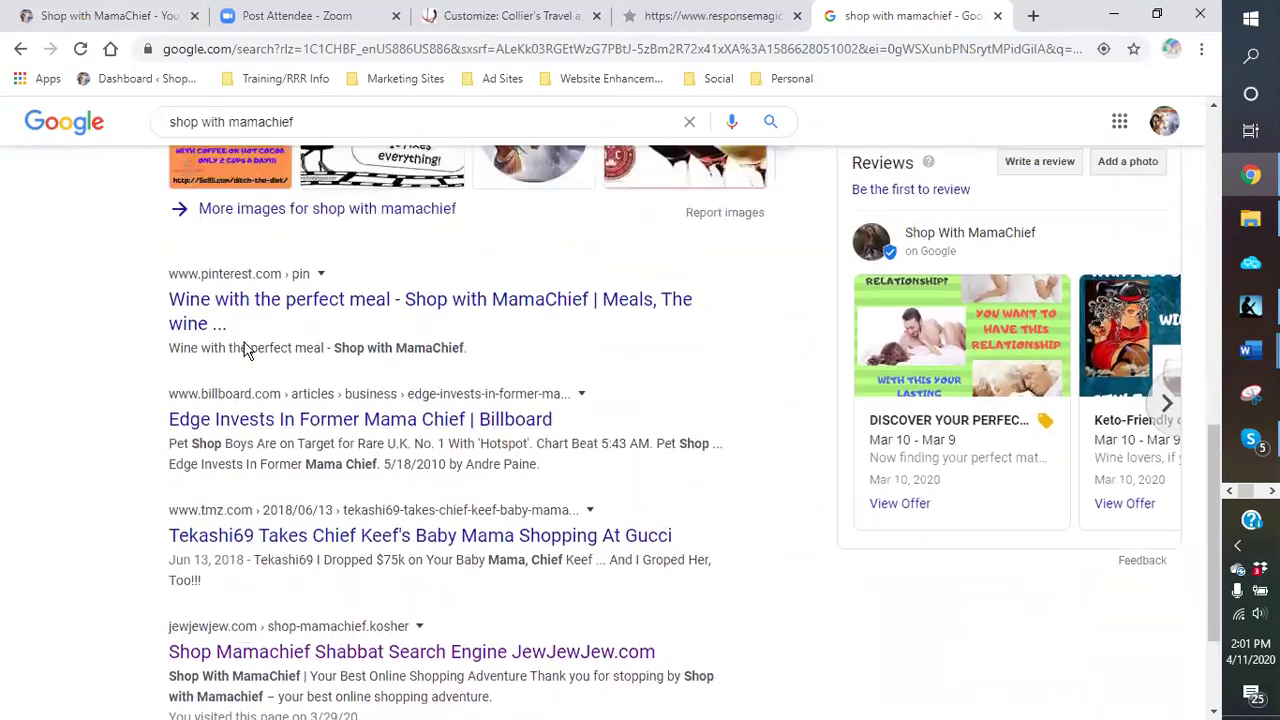
{"action": "scroll", "coordinate": [274, 414], "scroll_direction": "up", "scroll_amount": 8}
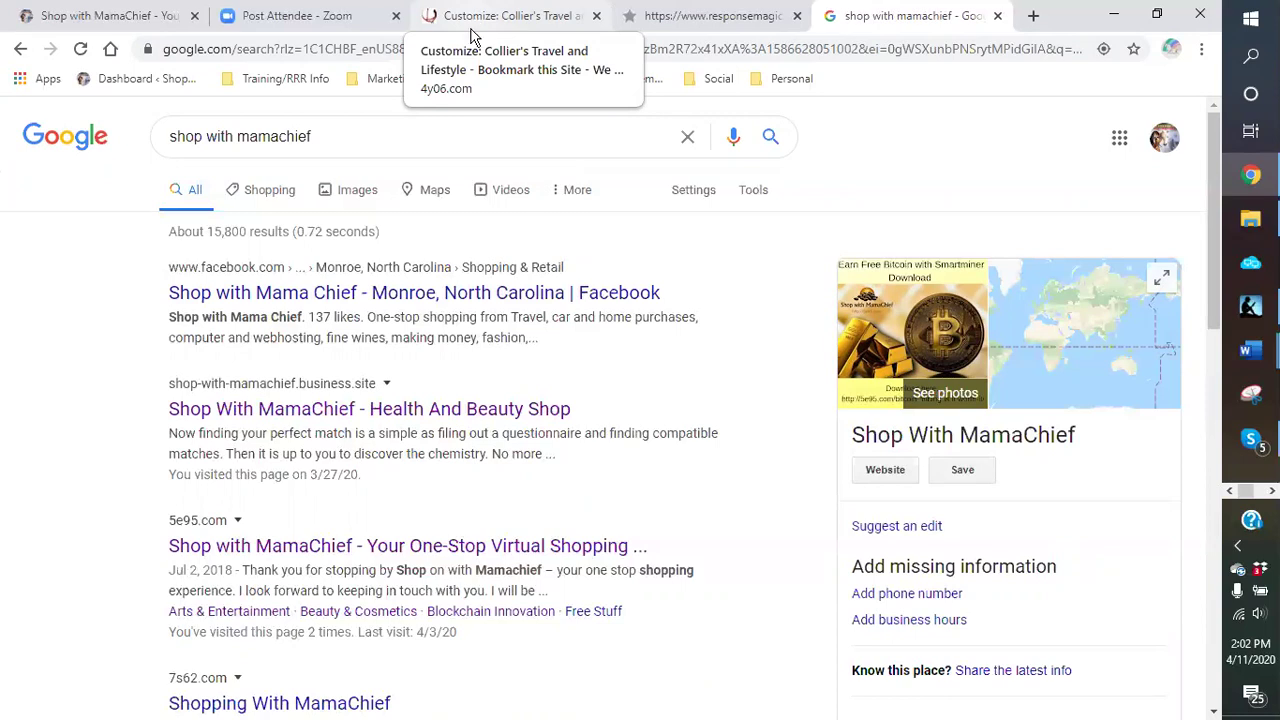
{"action": "left_click", "coordinate": [490, 17]}
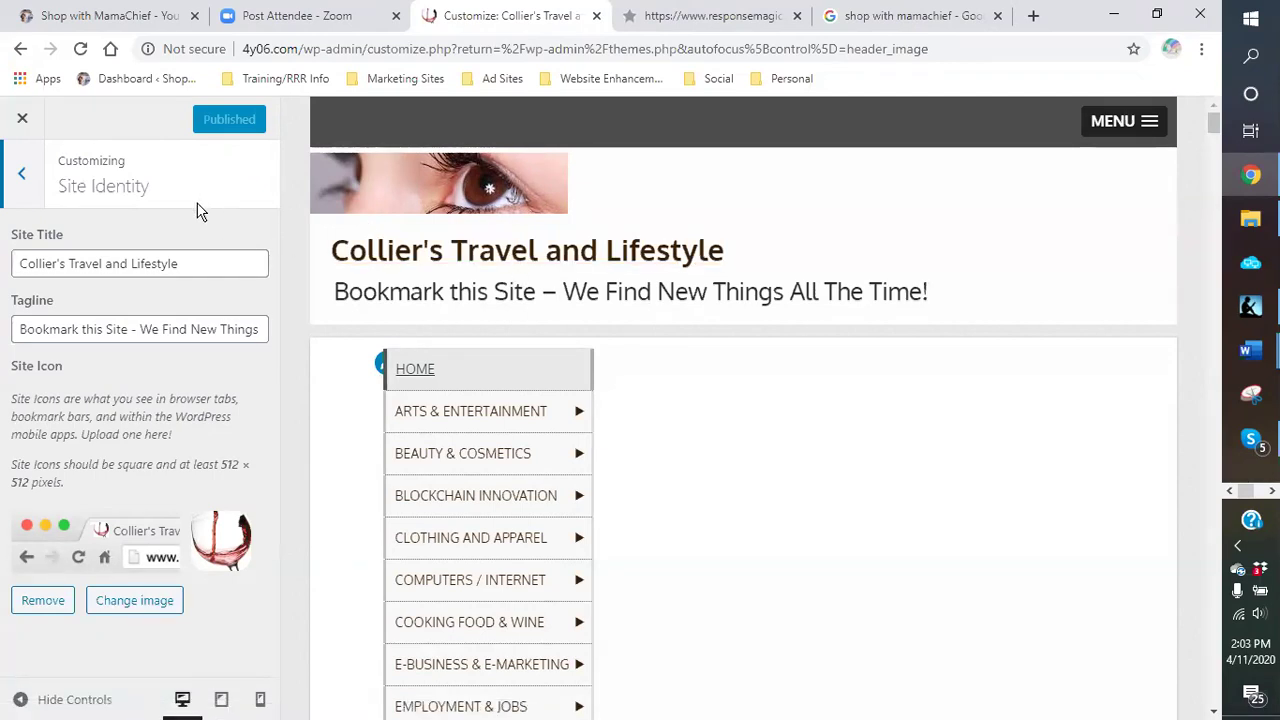
Step: Check the Site Title field, then open Social Media to see the empty Facebook, Twitter and LinkedIn URL fields
{"action": "left_click", "coordinate": [199, 264]}
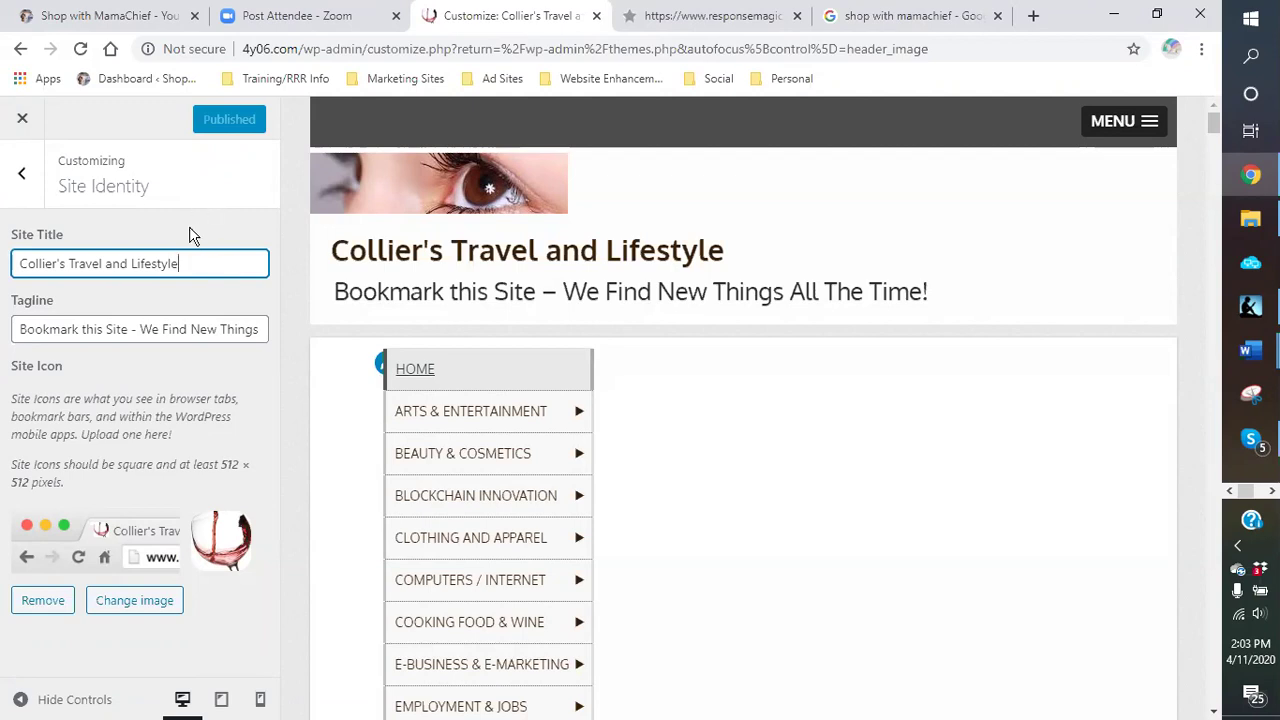
{"action": "left_click", "coordinate": [28, 186]}
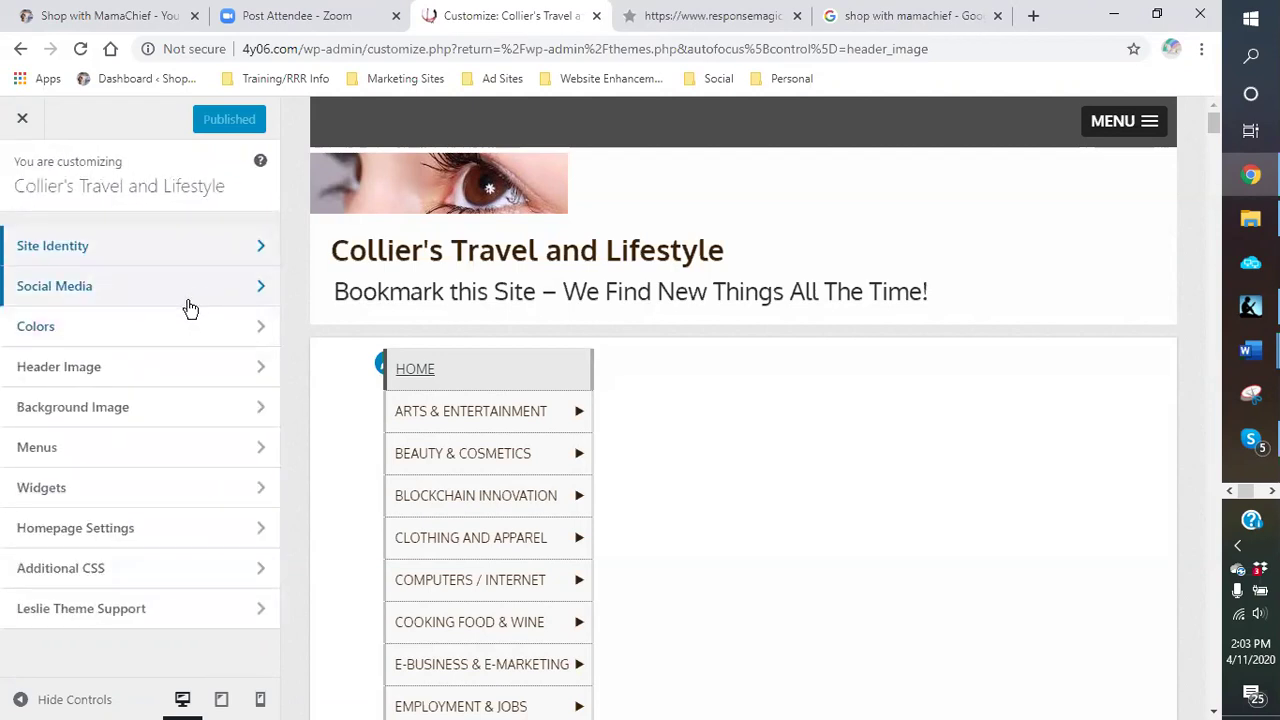
{"action": "left_click", "coordinate": [114, 288]}
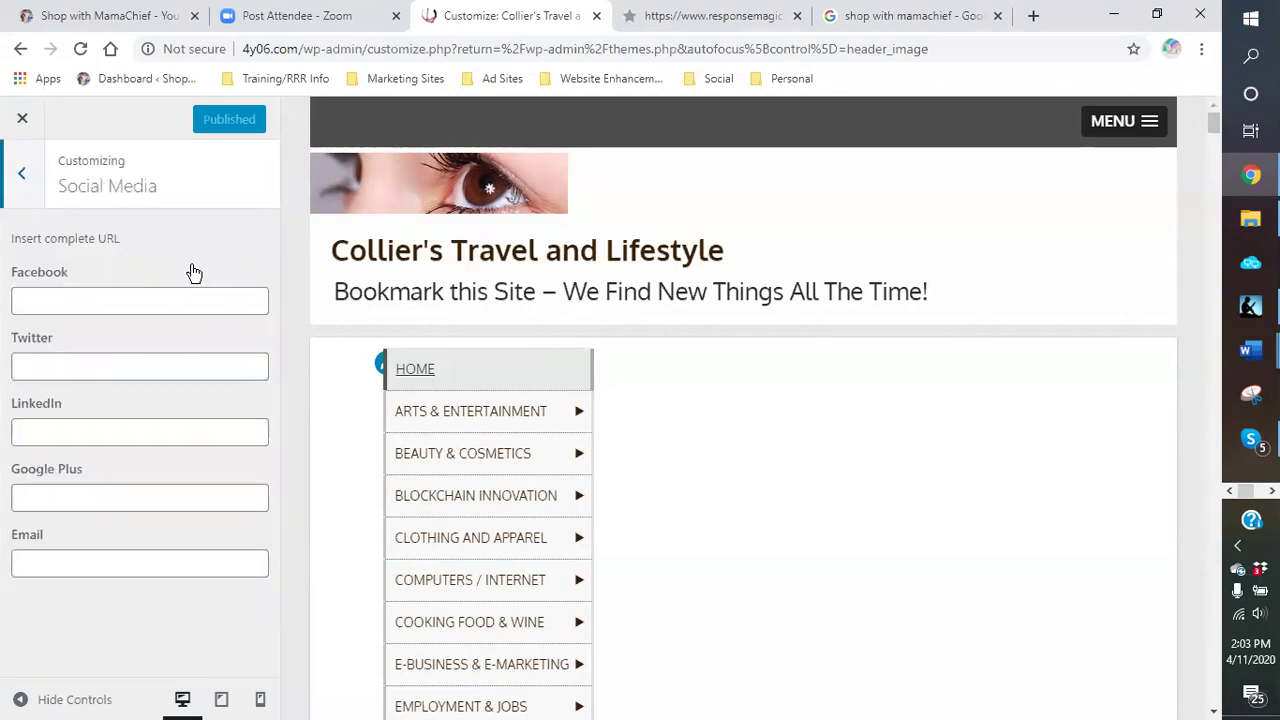
Step: Browse the Shop with MamaChief home page's pets and travel posts, then return to the Collier's Travel customizer
{"action": "left_click", "coordinate": [104, 18]}
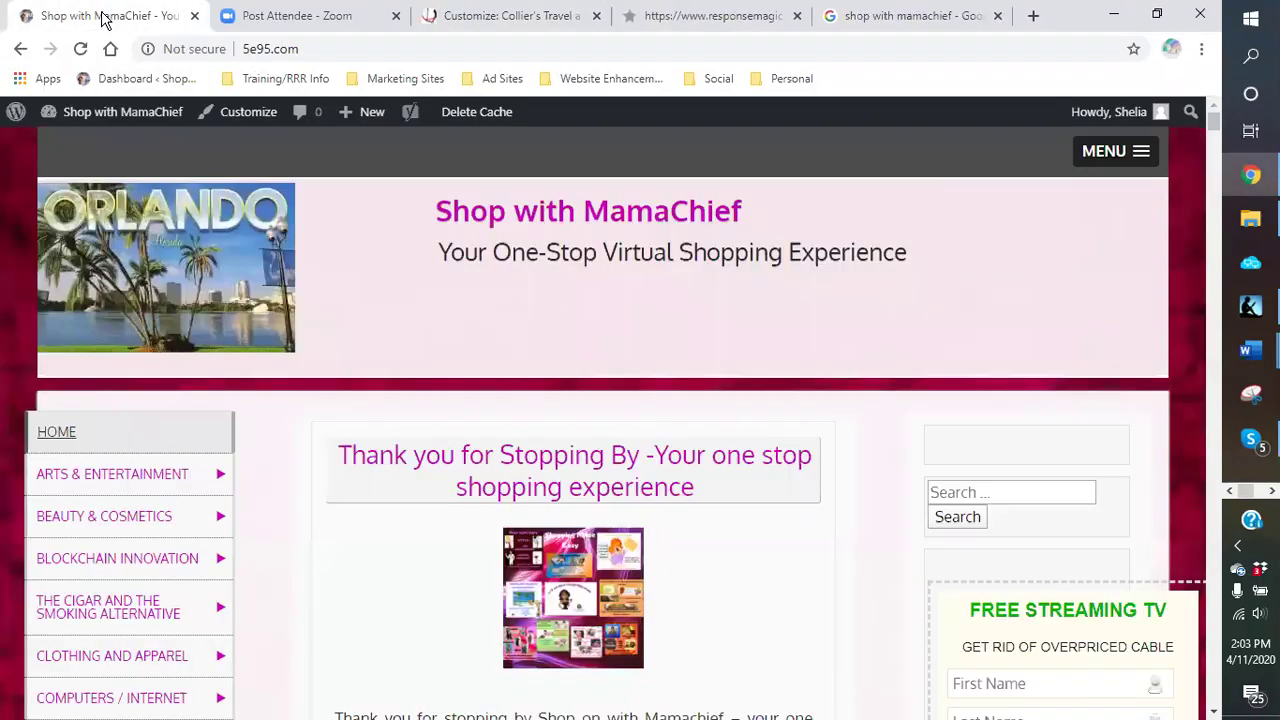
{"action": "scroll", "coordinate": [655, 397], "scroll_direction": "down", "scroll_amount": 20}
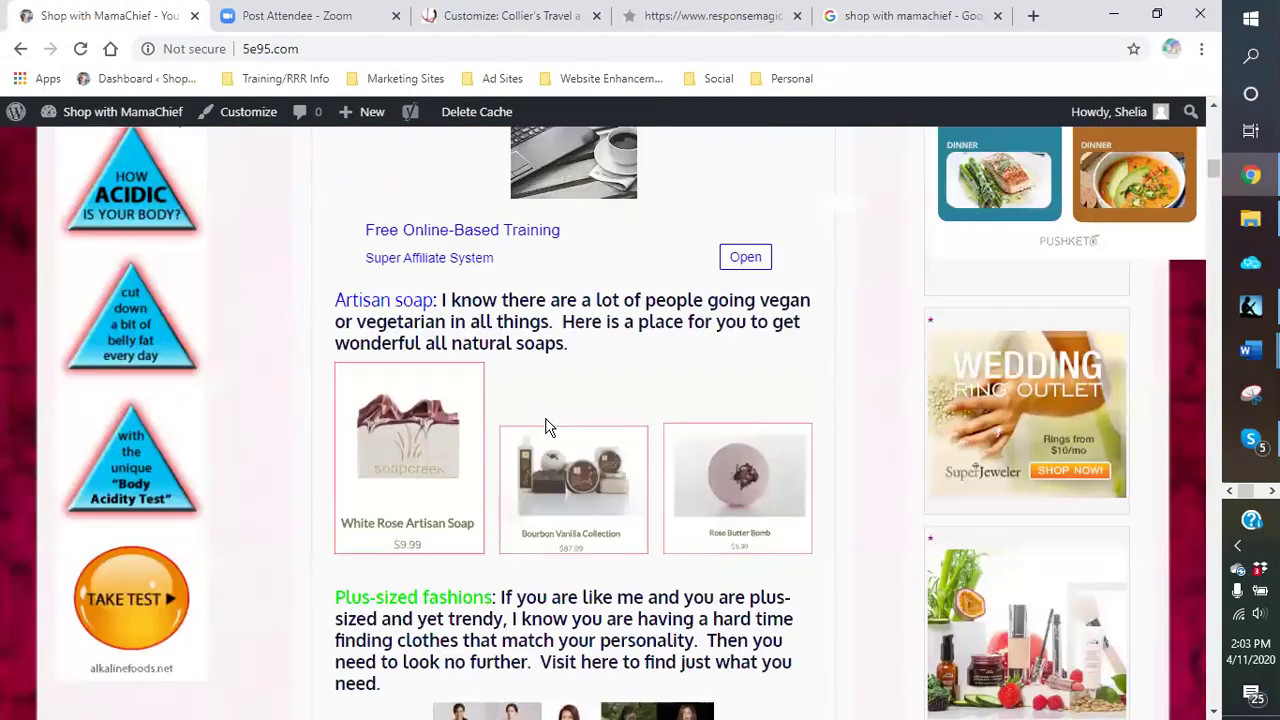
{"action": "scroll", "coordinate": [538, 420], "scroll_direction": "down", "scroll_amount": 20}
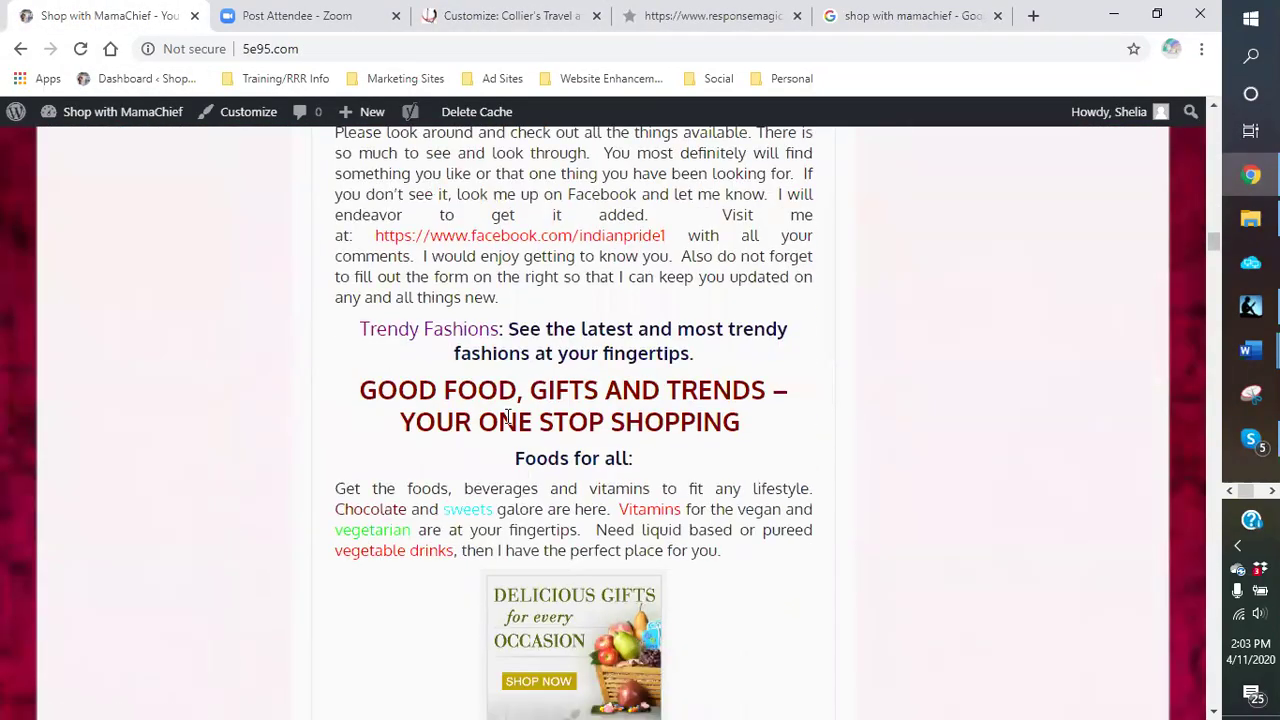
{"action": "scroll", "coordinate": [494, 410], "scroll_direction": "down", "scroll_amount": 20}
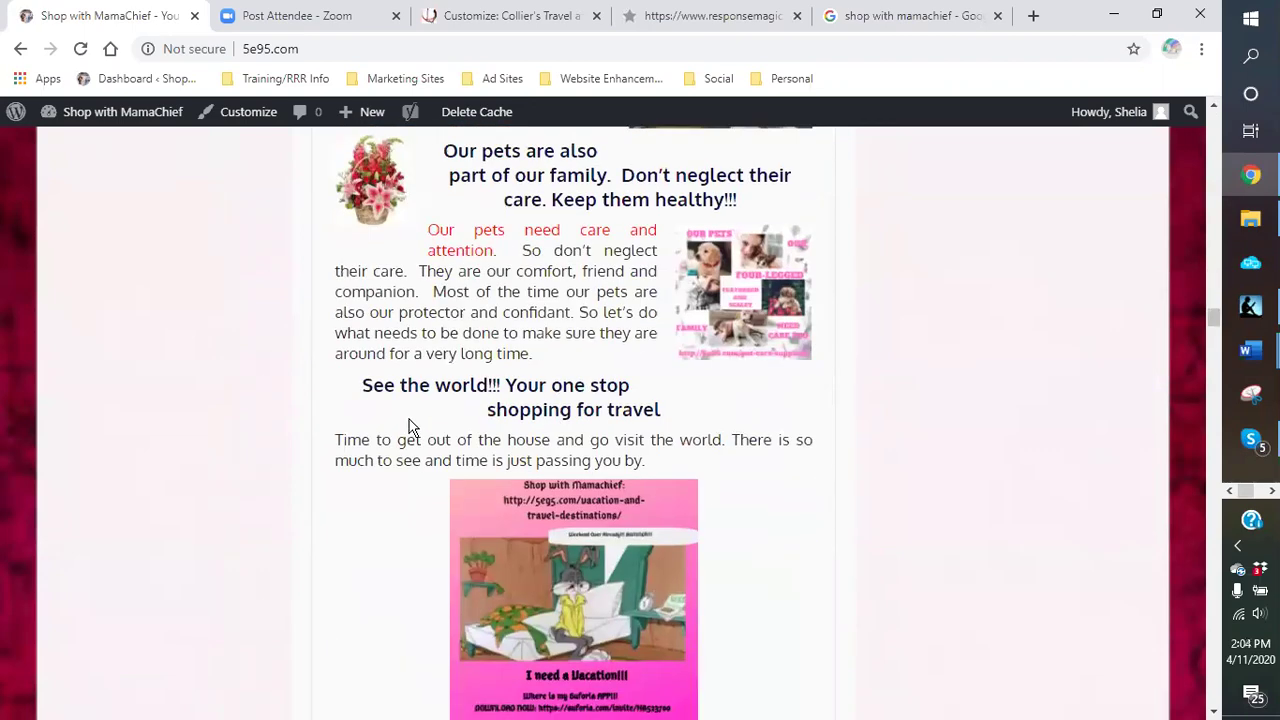
{"action": "scroll", "coordinate": [410, 427], "scroll_direction": "down", "scroll_amount": 5}
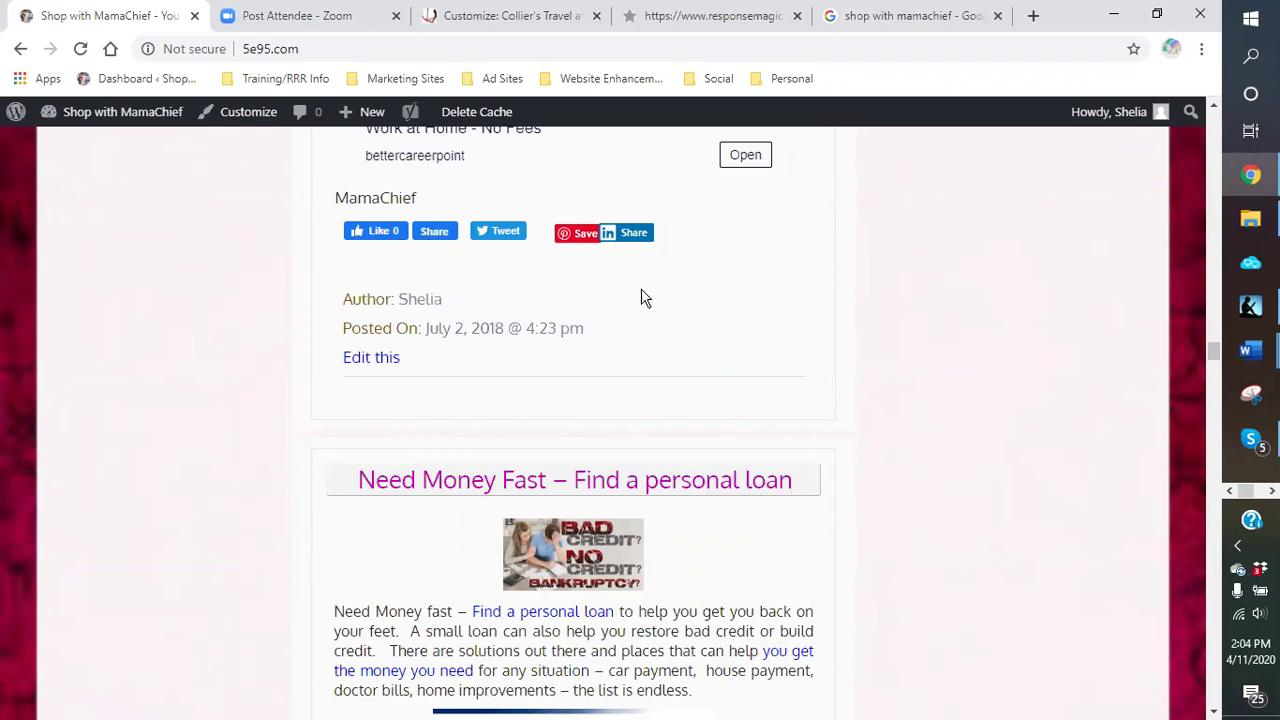
{"action": "scroll", "coordinate": [565, 262], "scroll_direction": "up", "scroll_amount": 5}
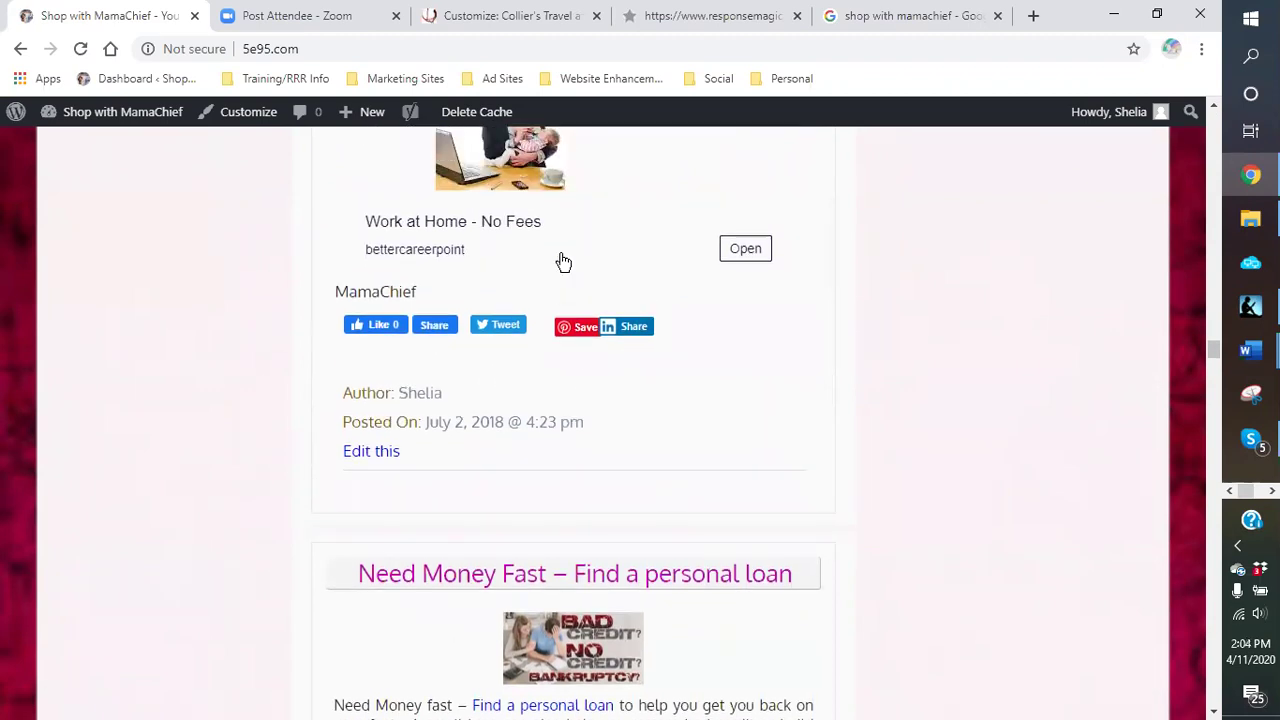
{"action": "scroll", "coordinate": [568, 270], "scroll_direction": "up", "scroll_amount": 3}
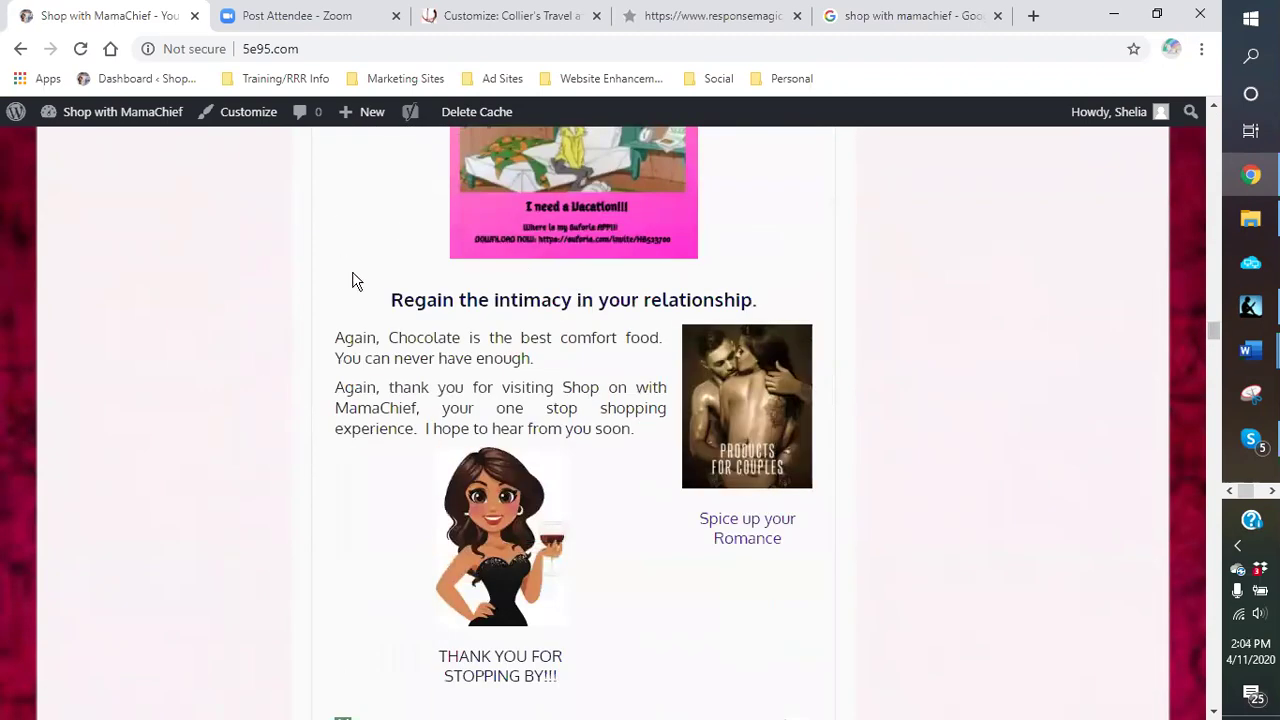
{"action": "scroll", "coordinate": [354, 280], "scroll_direction": "down", "scroll_amount": 3}
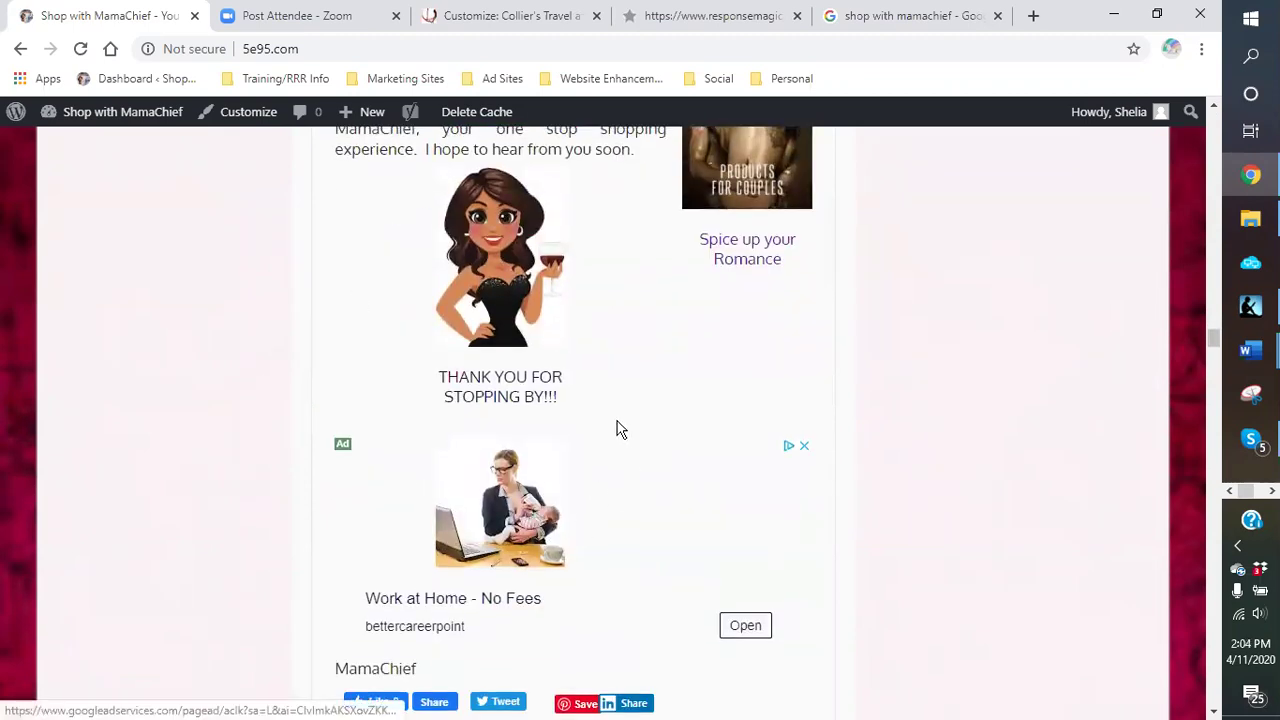
{"action": "scroll", "coordinate": [614, 430], "scroll_direction": "up", "scroll_amount": 8}
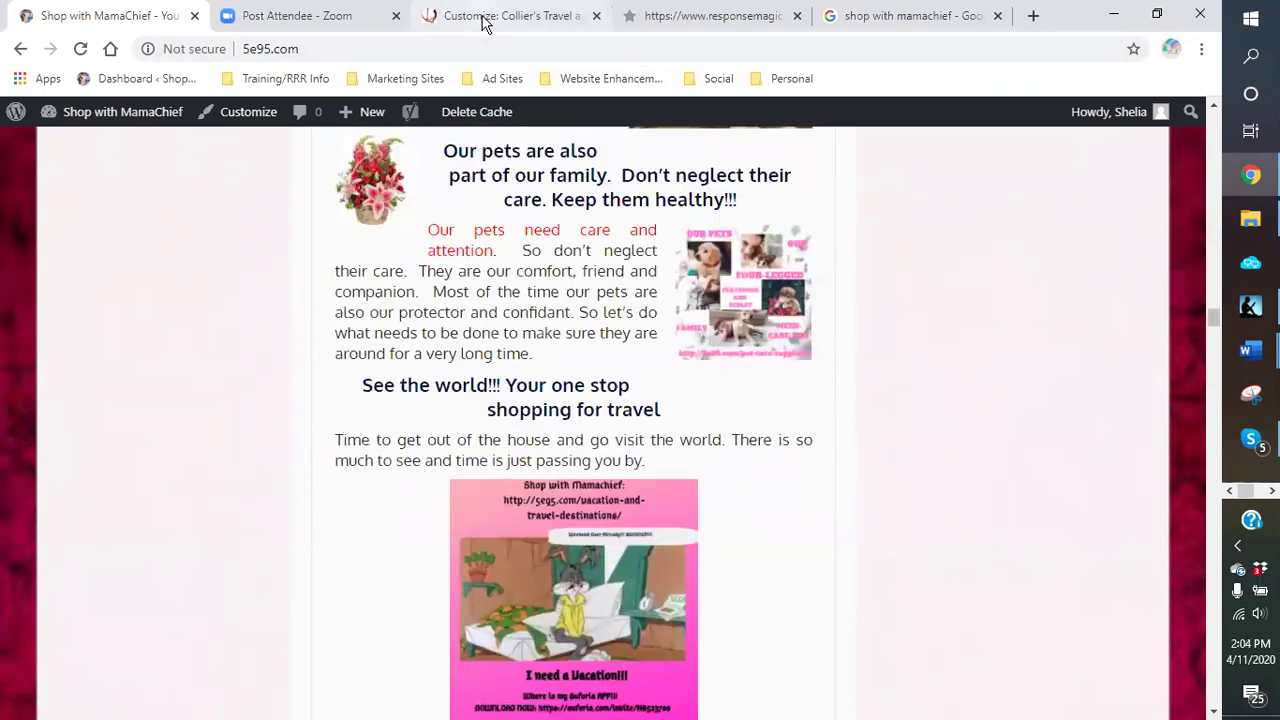
{"action": "left_click", "coordinate": [486, 18]}
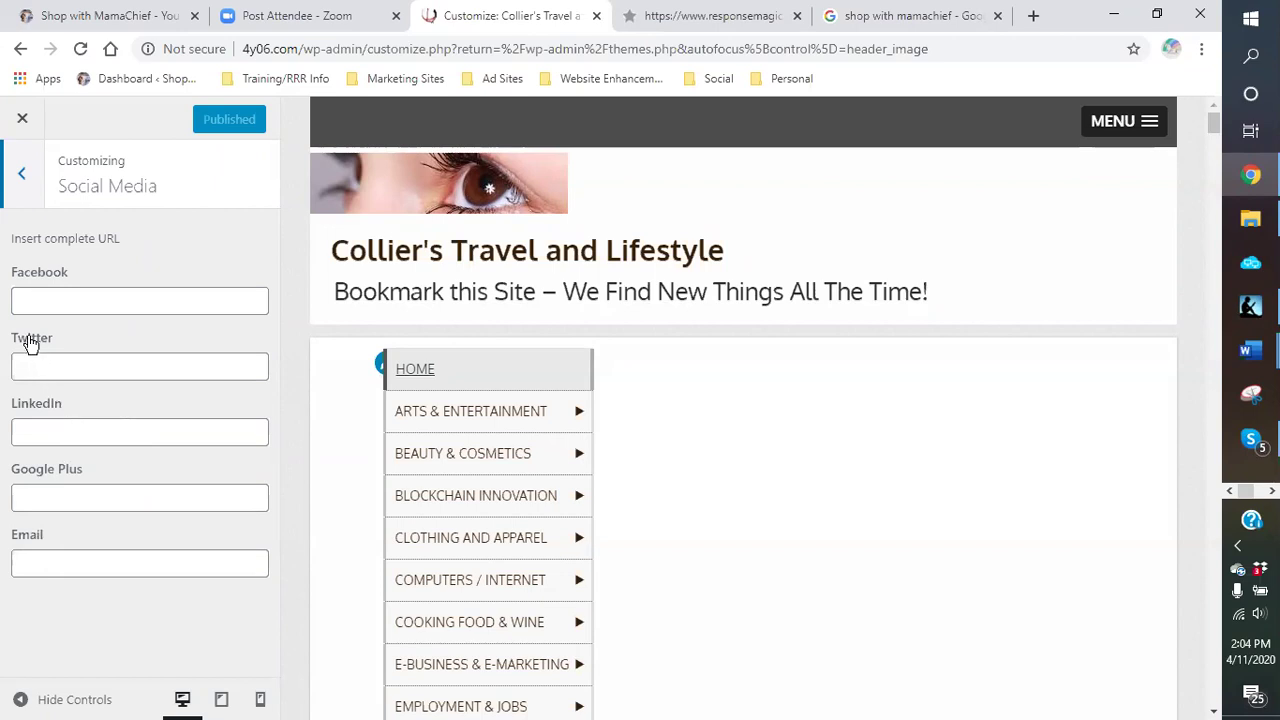
Step: Try green, orange, blue and purple swatches, then set the background colour to custom shade #001f4f
{"action": "left_click", "coordinate": [22, 182]}
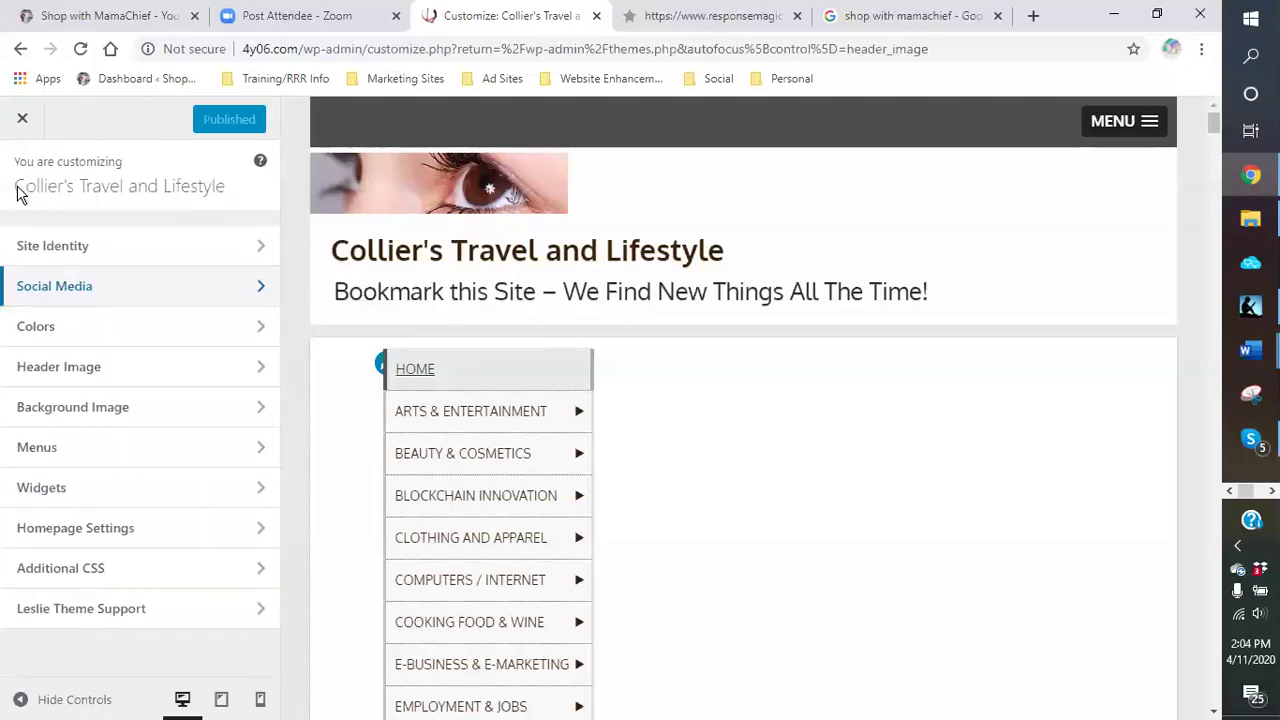
{"action": "left_click", "coordinate": [44, 336]}
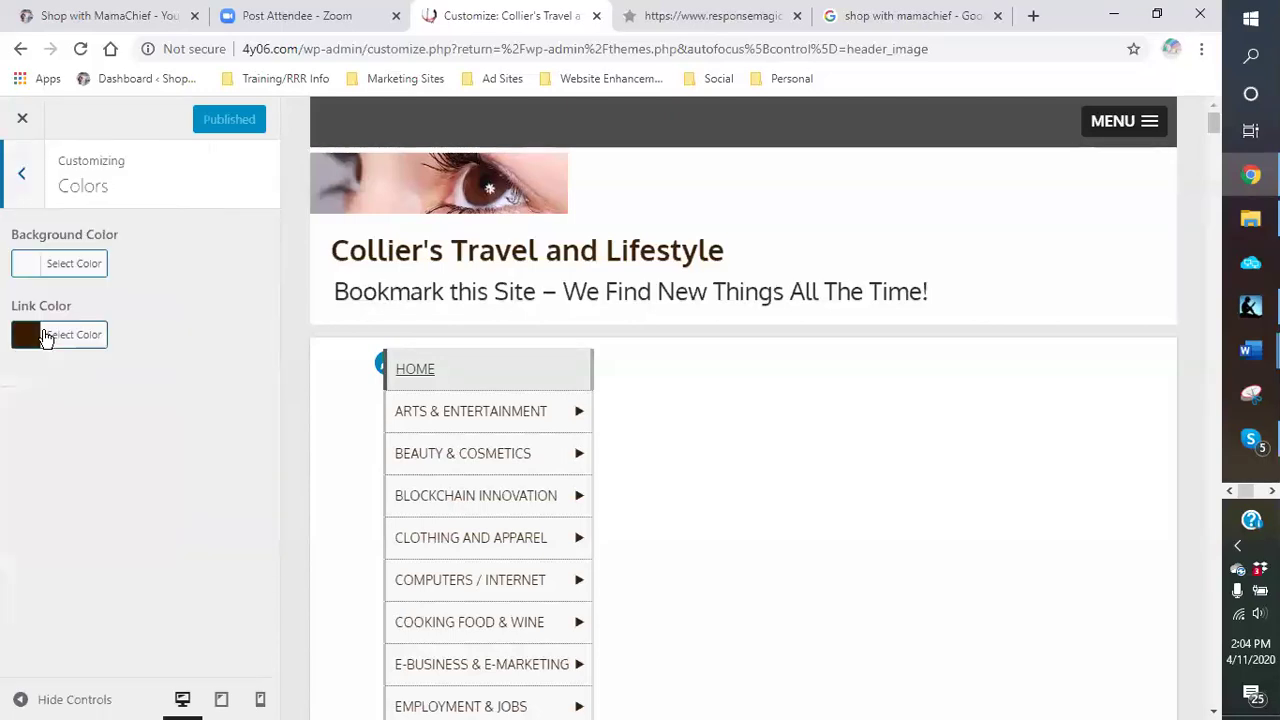
{"action": "left_click", "coordinate": [66, 268]}
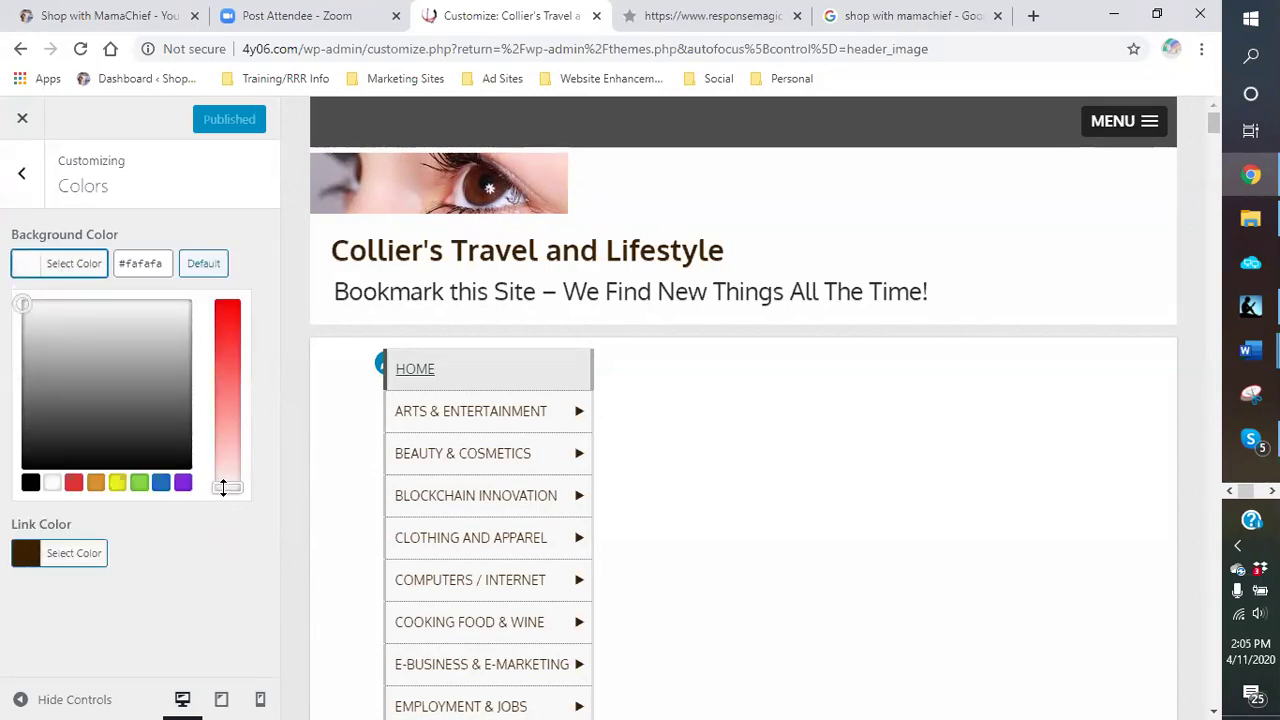
{"action": "left_click", "coordinate": [140, 484]}
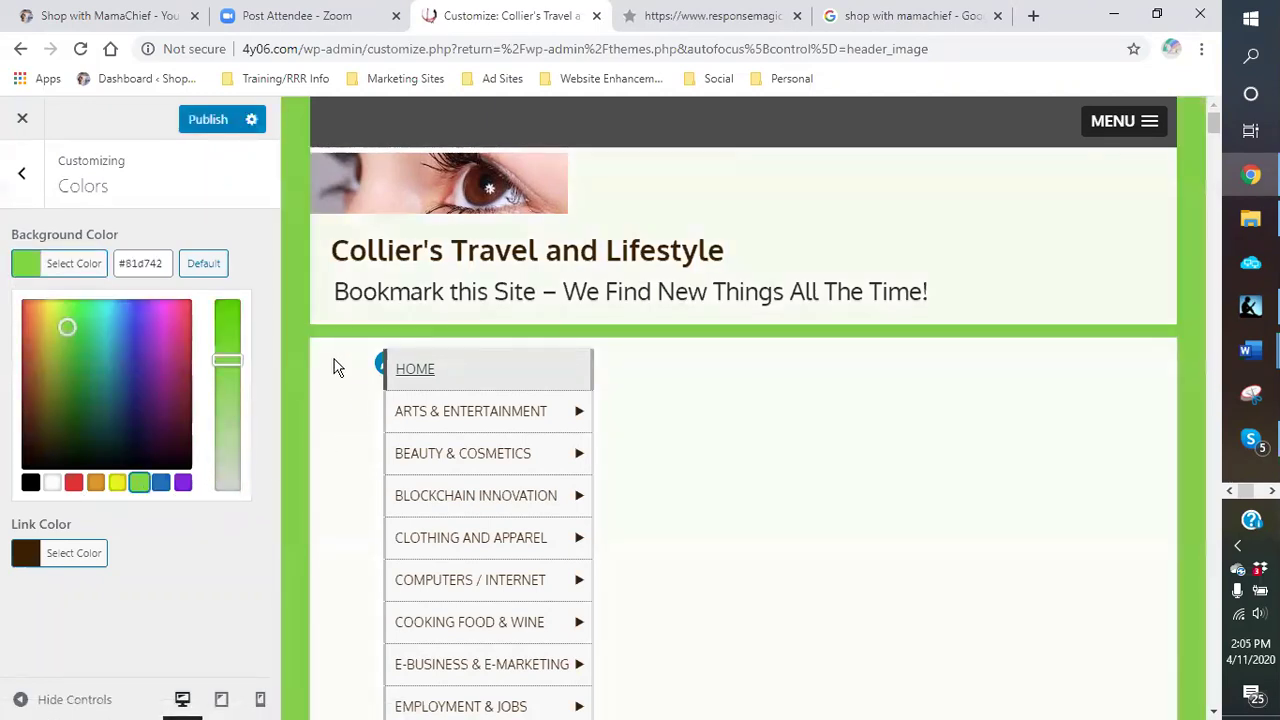
{"action": "left_click", "coordinate": [95, 484]}
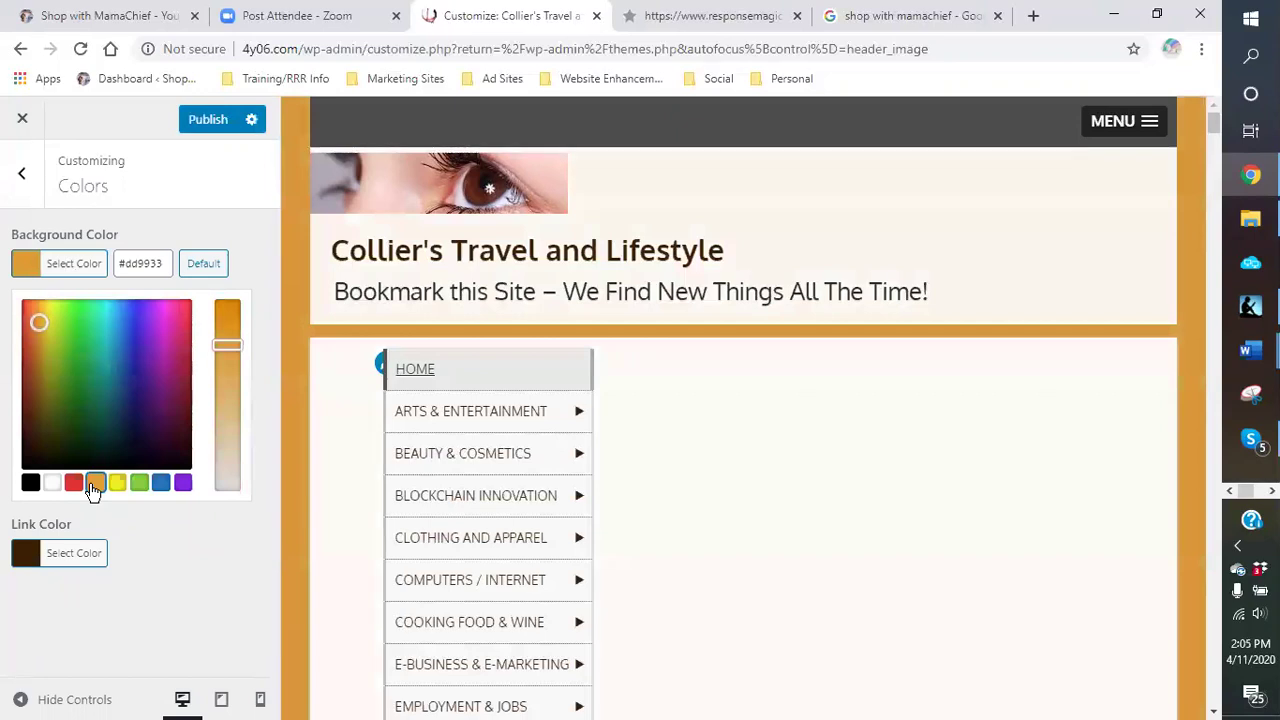
{"action": "left_click", "coordinate": [161, 485]}
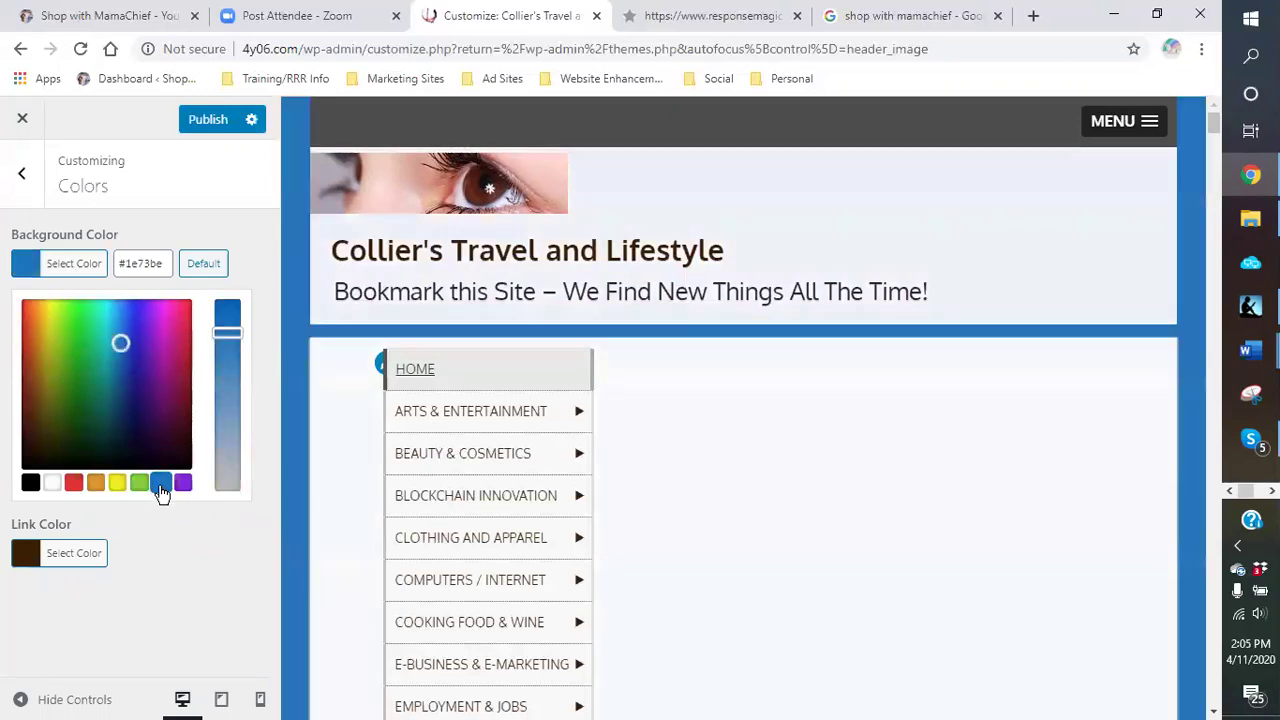
{"action": "left_click", "coordinate": [183, 486]}
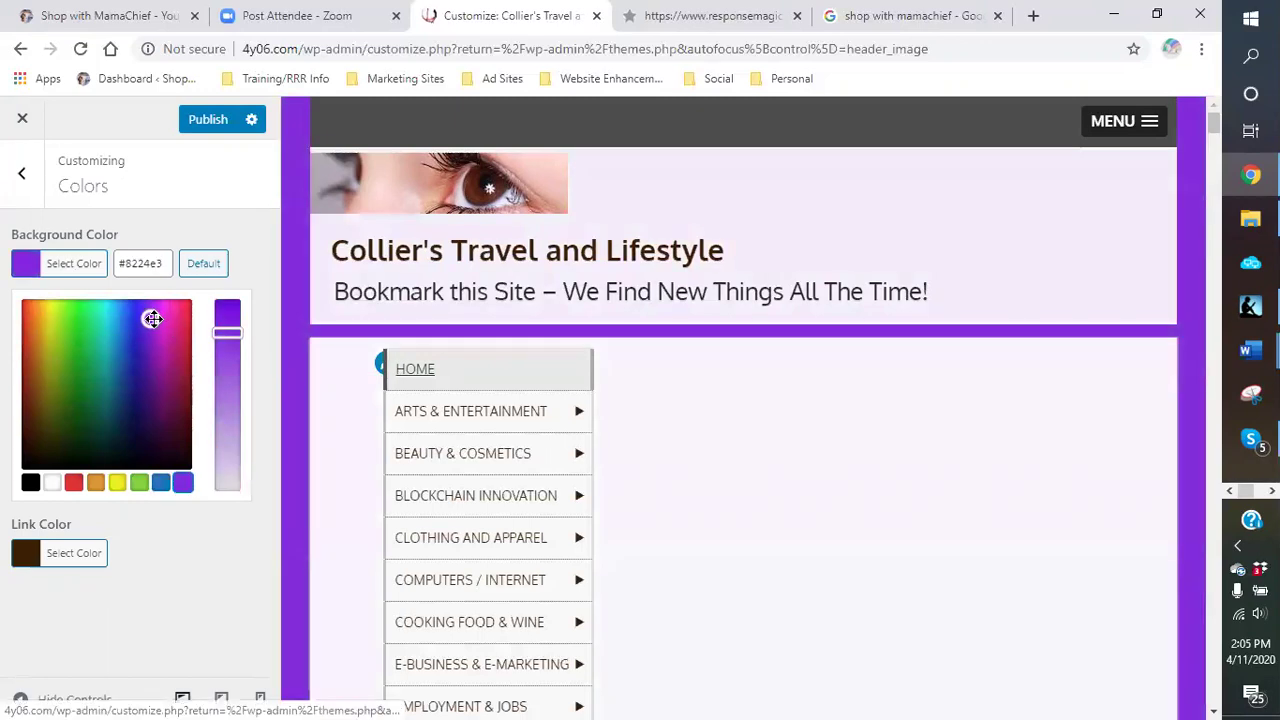
{"action": "left_click_drag", "start_coordinate": [152, 318], "coordinate": [124, 414]}
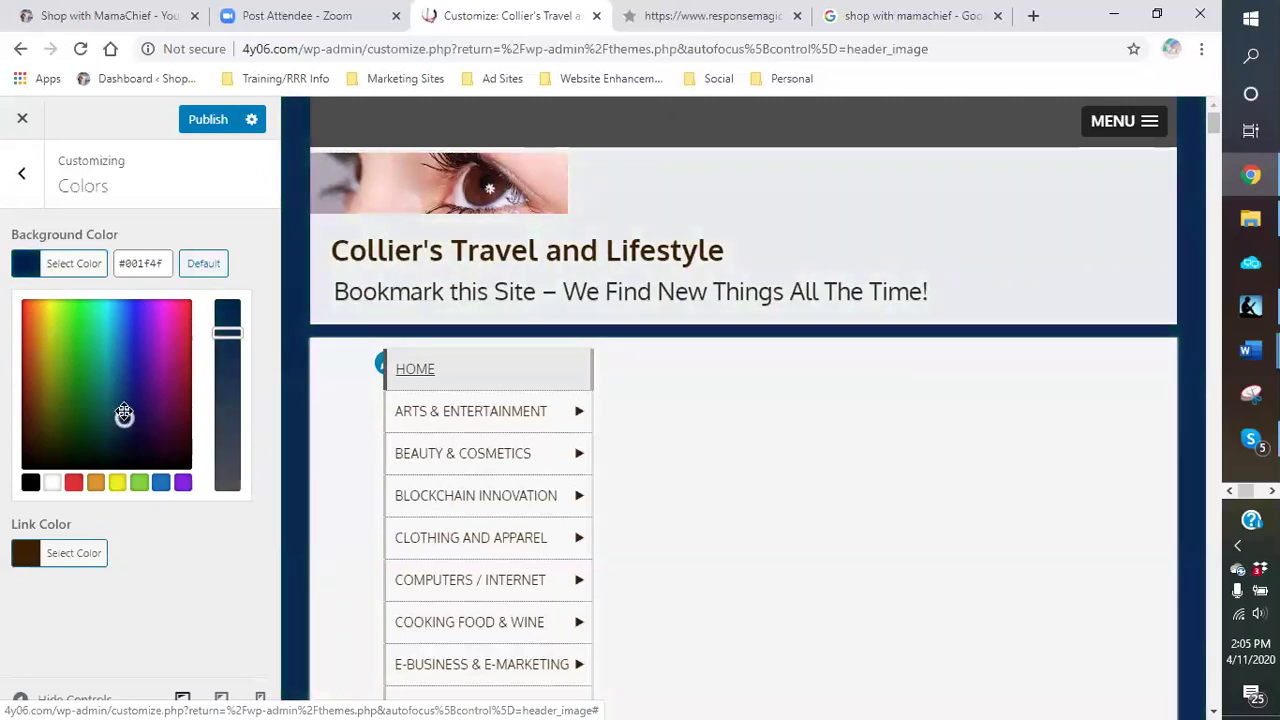
{"action": "left_click", "coordinate": [183, 560]}
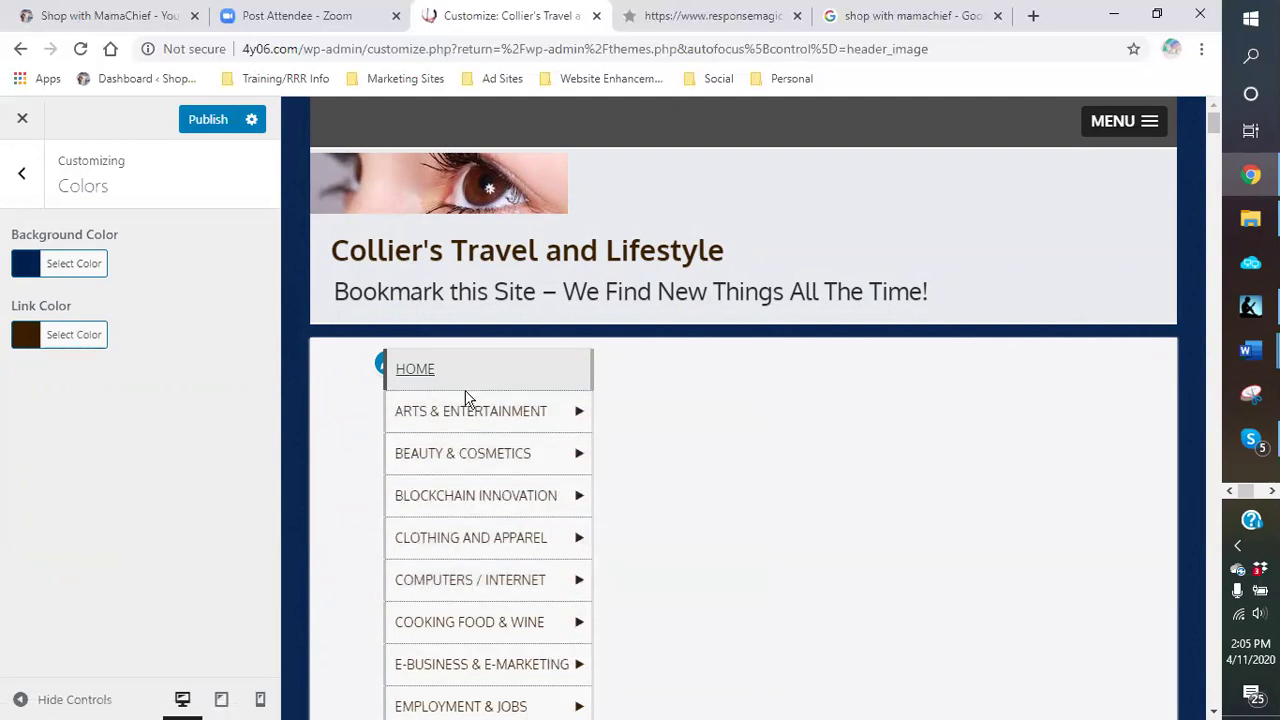
Step: Try a dark green shade for the link colour
{"action": "left_click", "coordinate": [66, 342]}
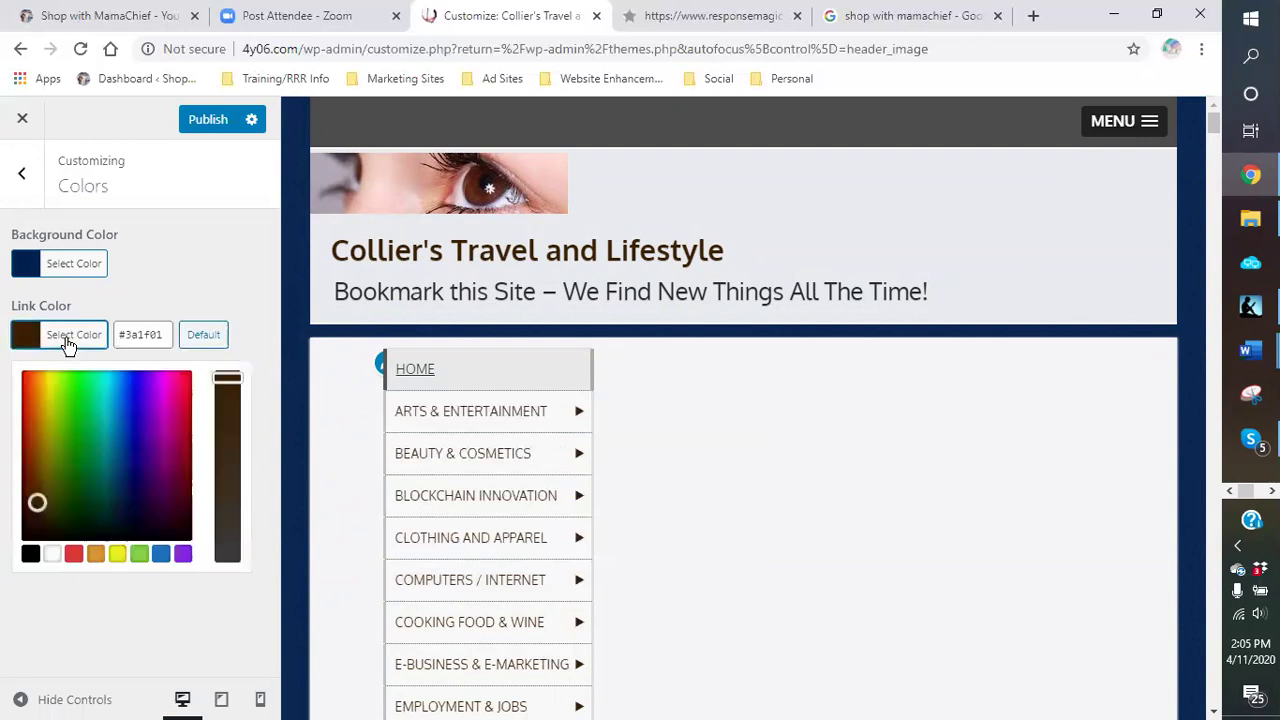
{"action": "left_click", "coordinate": [44, 511]}
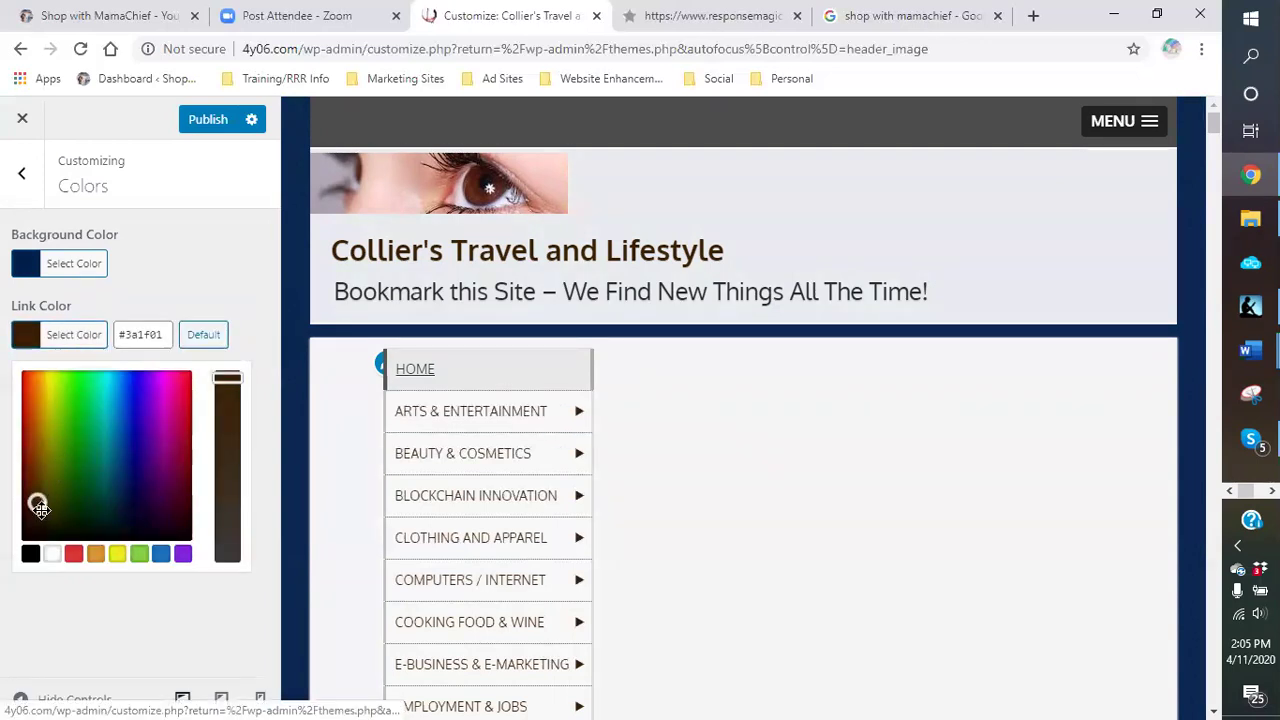
{"action": "left_click_drag", "start_coordinate": [47, 514], "coordinate": [84, 491]}
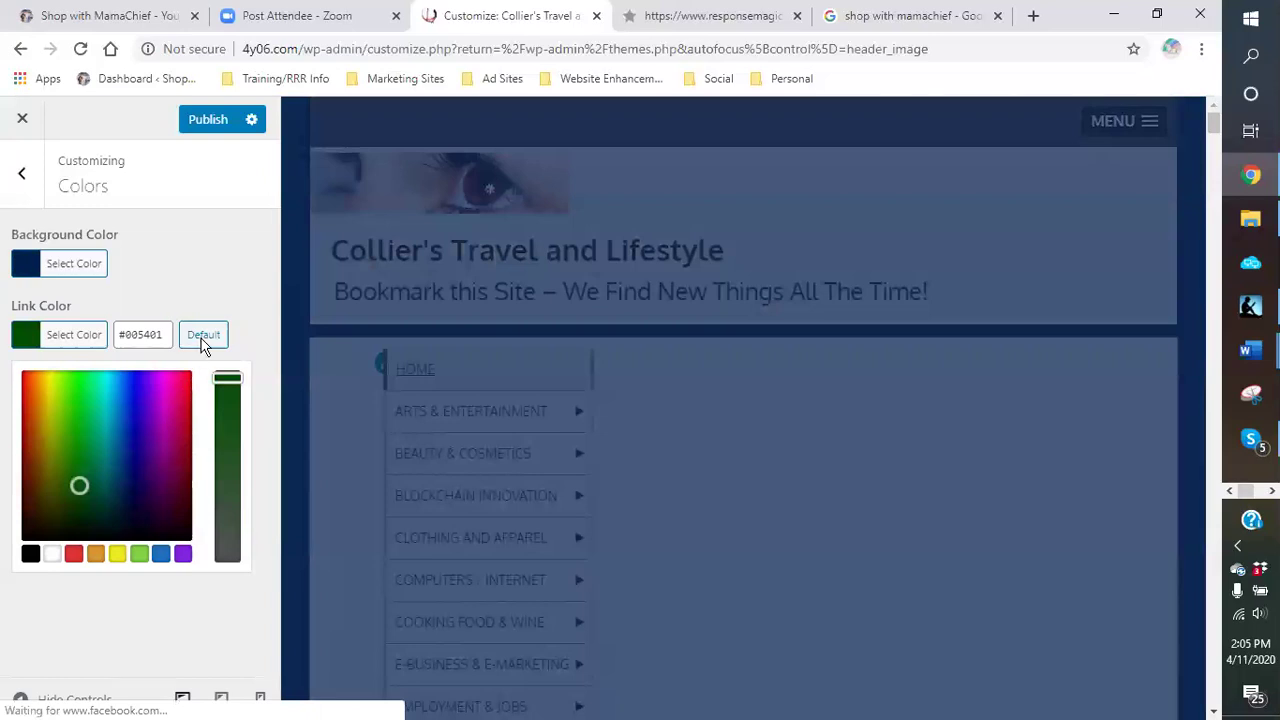
{"action": "left_click", "coordinate": [191, 605]}
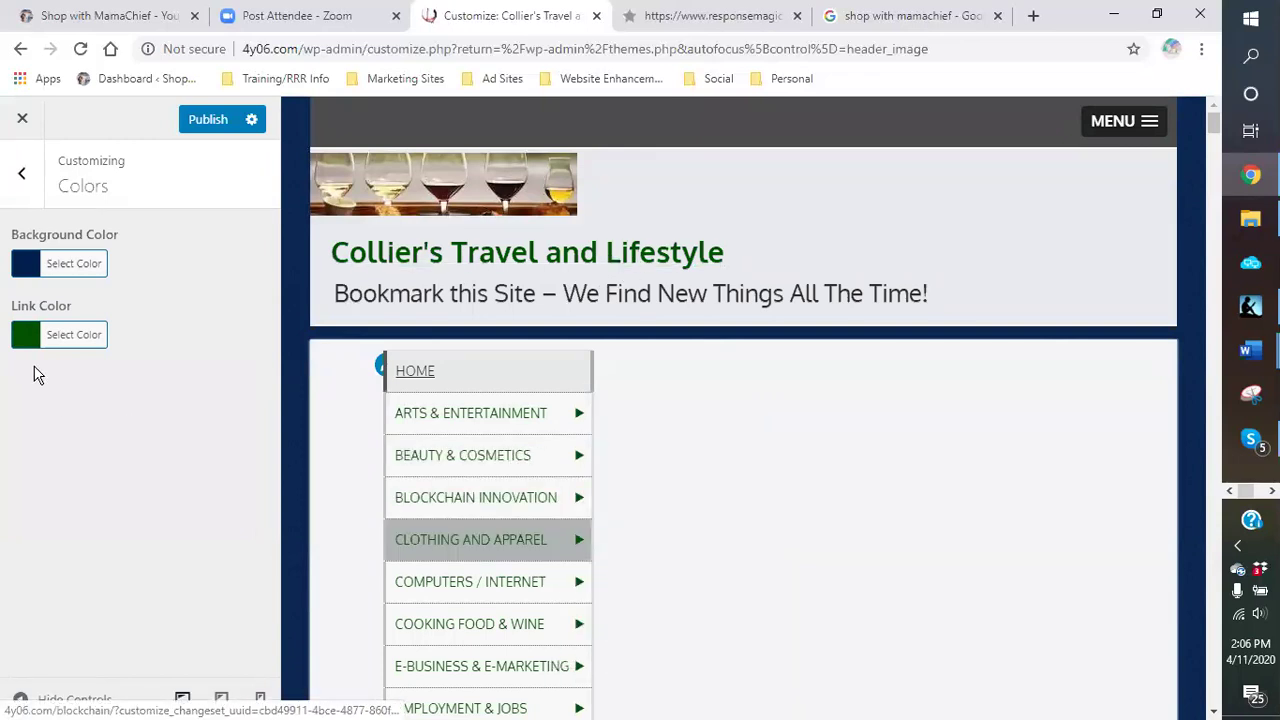
Step: Set the background colour to white and the link colour to black, then return to the section list
{"action": "left_click", "coordinate": [64, 264]}
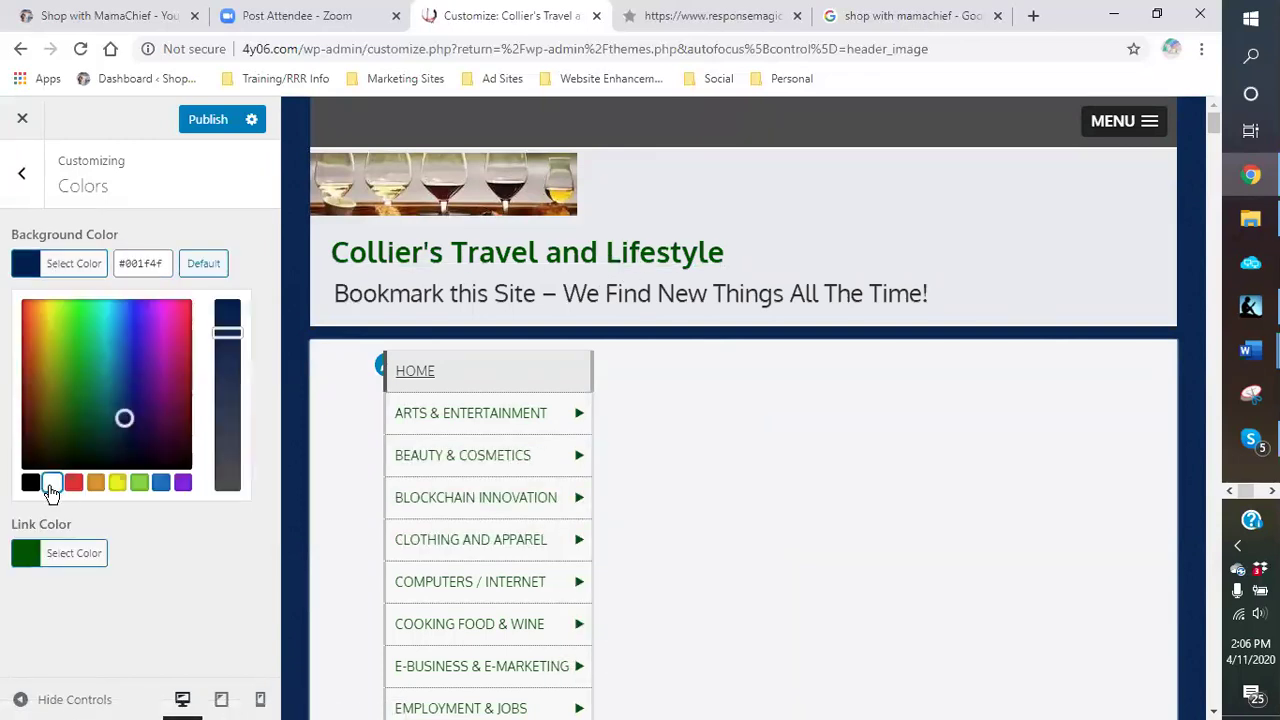
{"action": "left_click", "coordinate": [51, 485]}
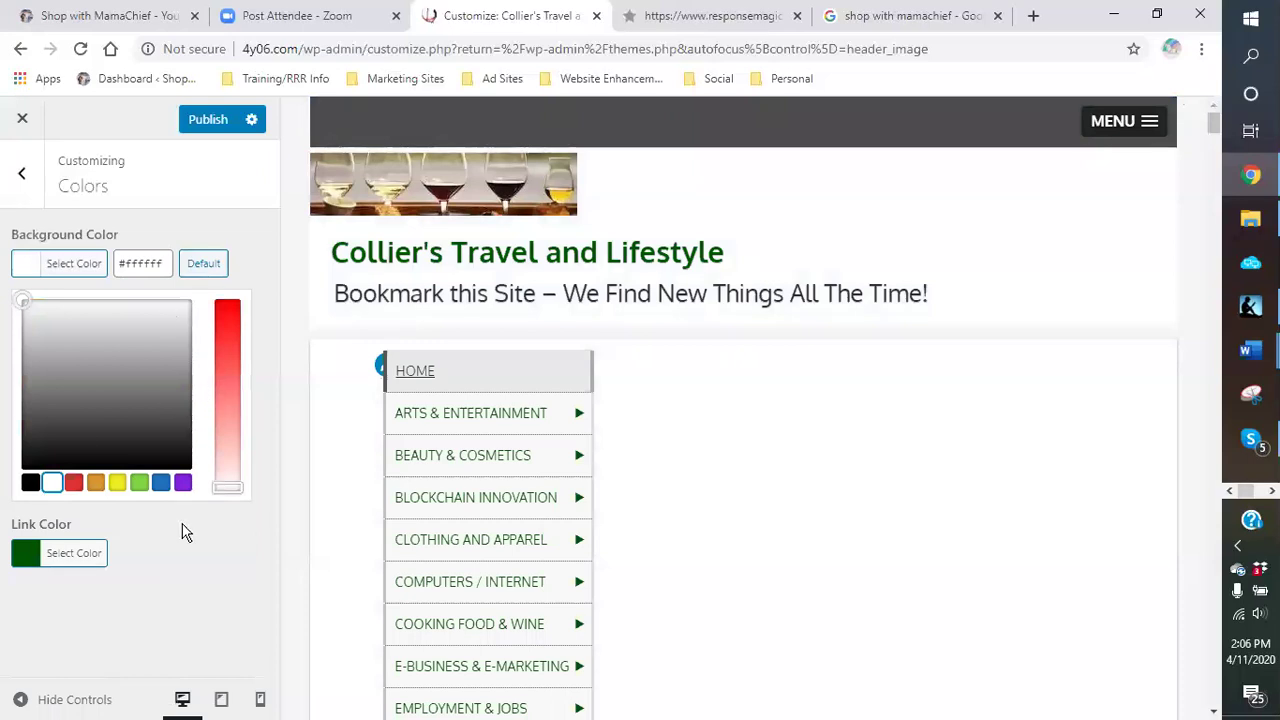
{"action": "left_click", "coordinate": [74, 563]}
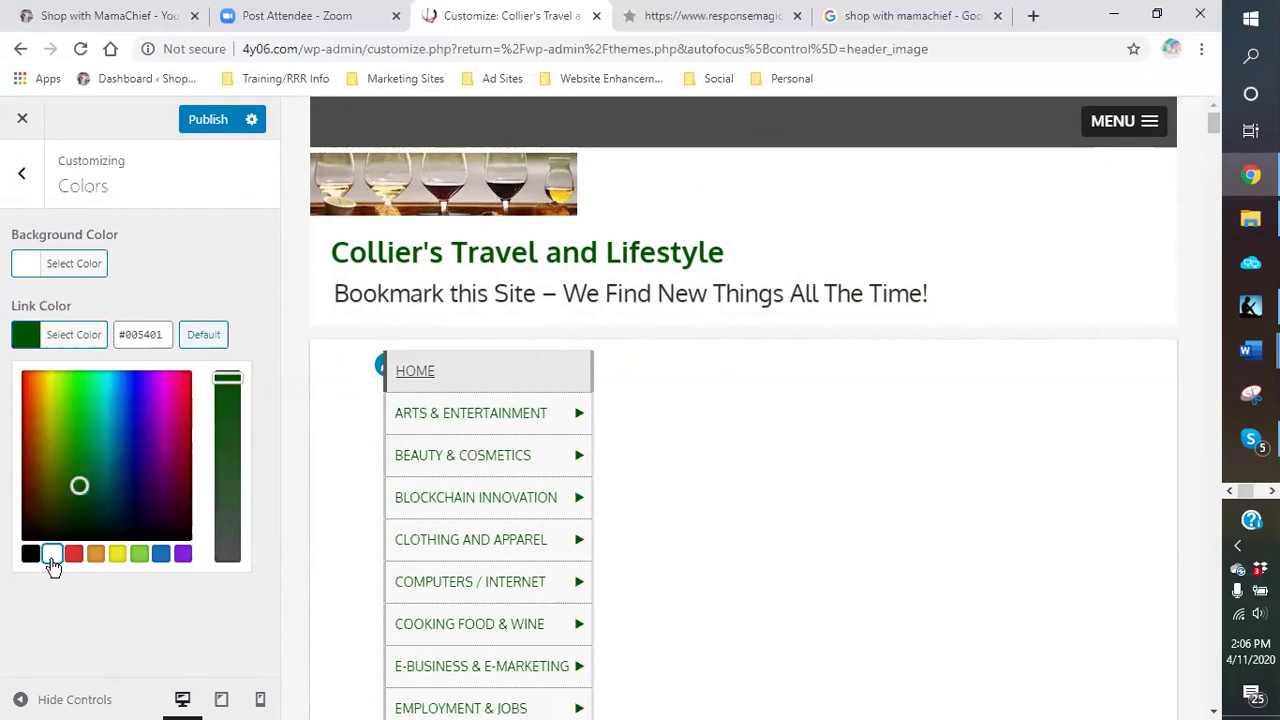
{"action": "left_click", "coordinate": [52, 556]}
{"action": "left_click", "coordinate": [29, 563]}
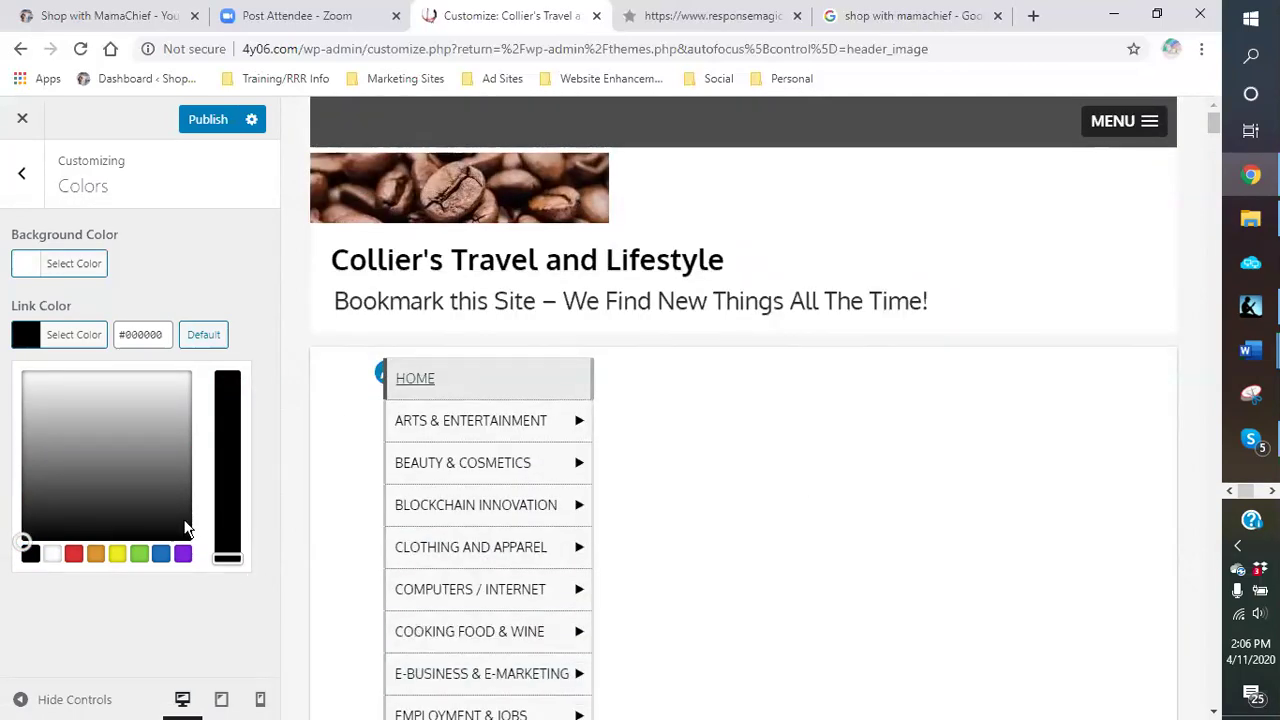
{"action": "left_click", "coordinate": [126, 251]}
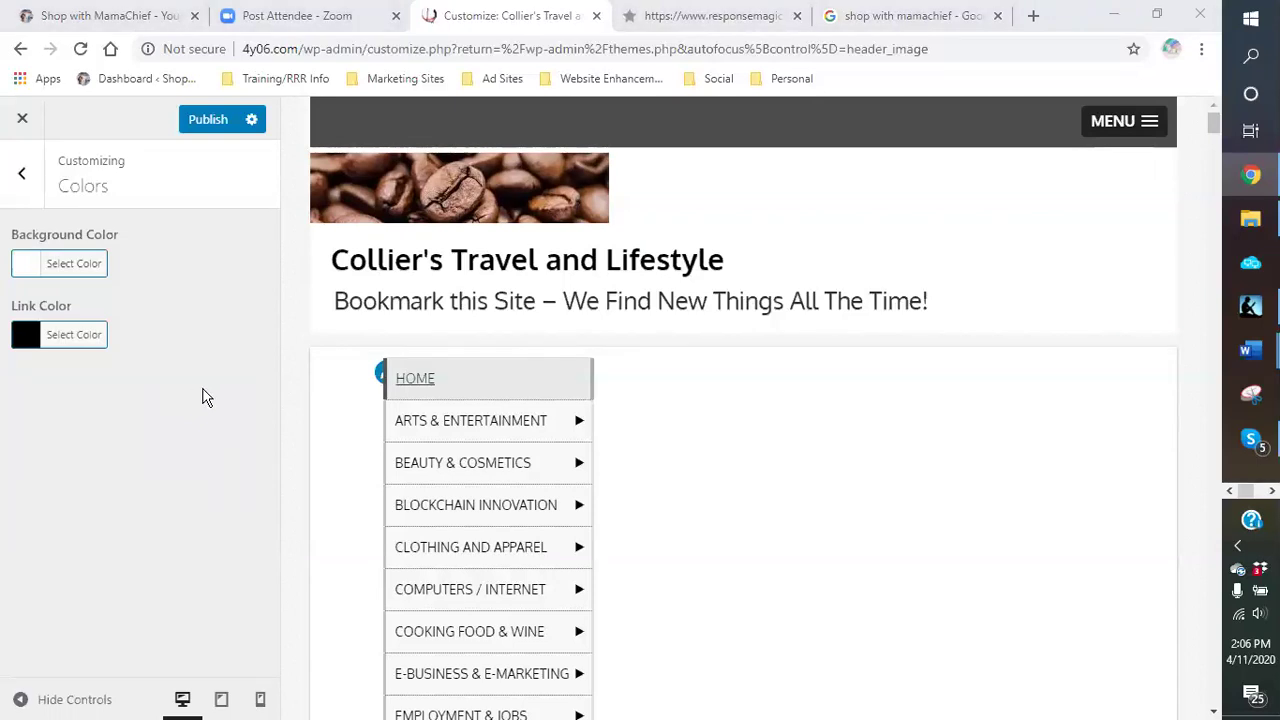
{"action": "left_click", "coordinate": [21, 184]}
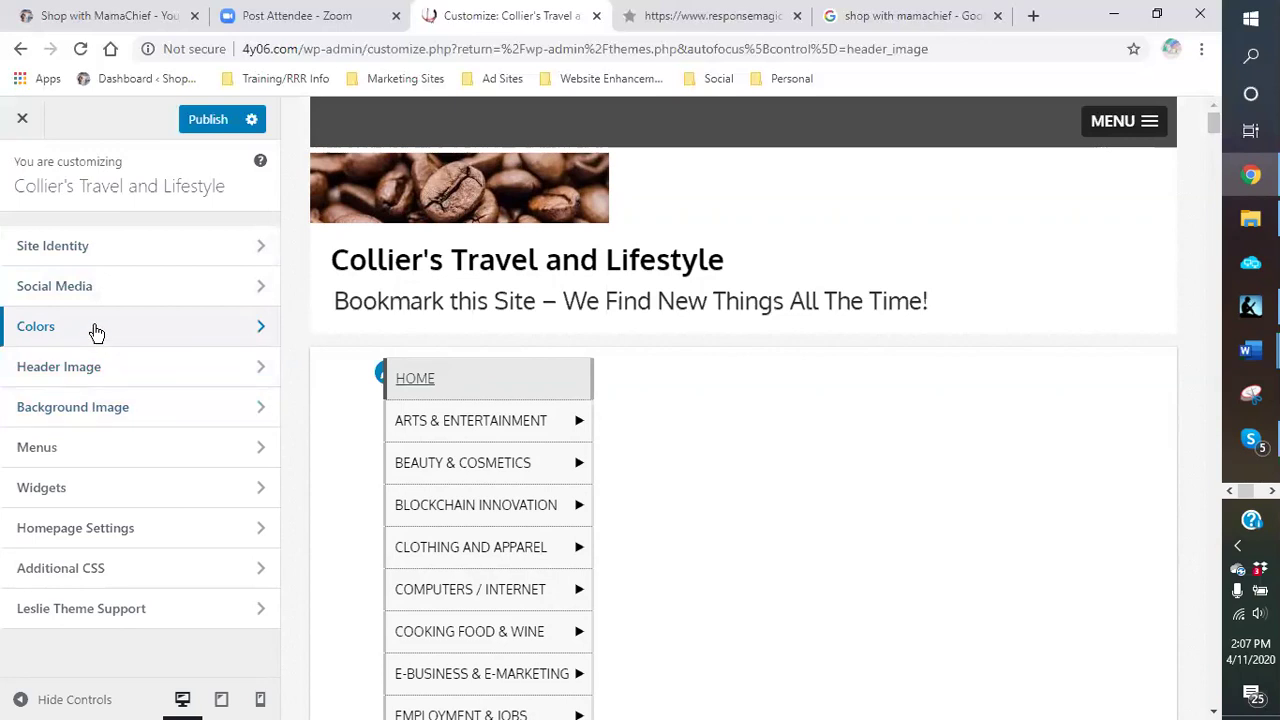
Step: Open the Background Image settings and bring up the Media Library to change the image
{"action": "left_click", "coordinate": [192, 412]}
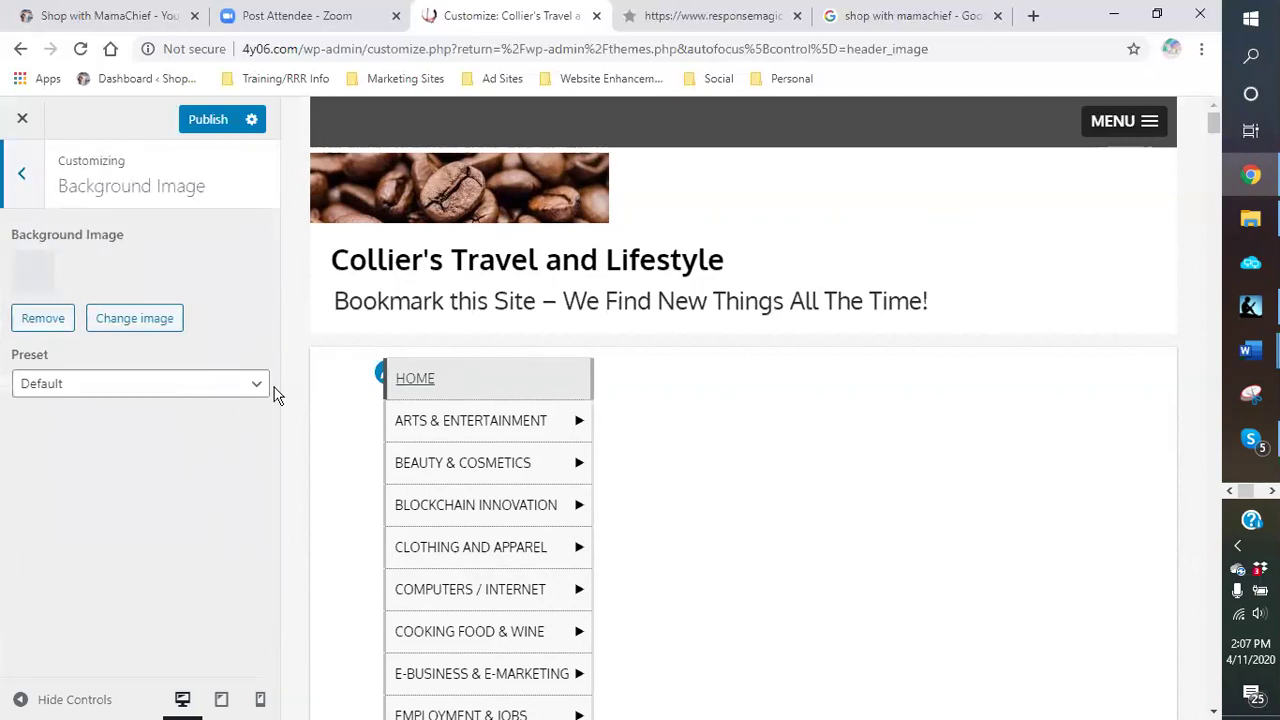
{"action": "left_click", "coordinate": [133, 322]}
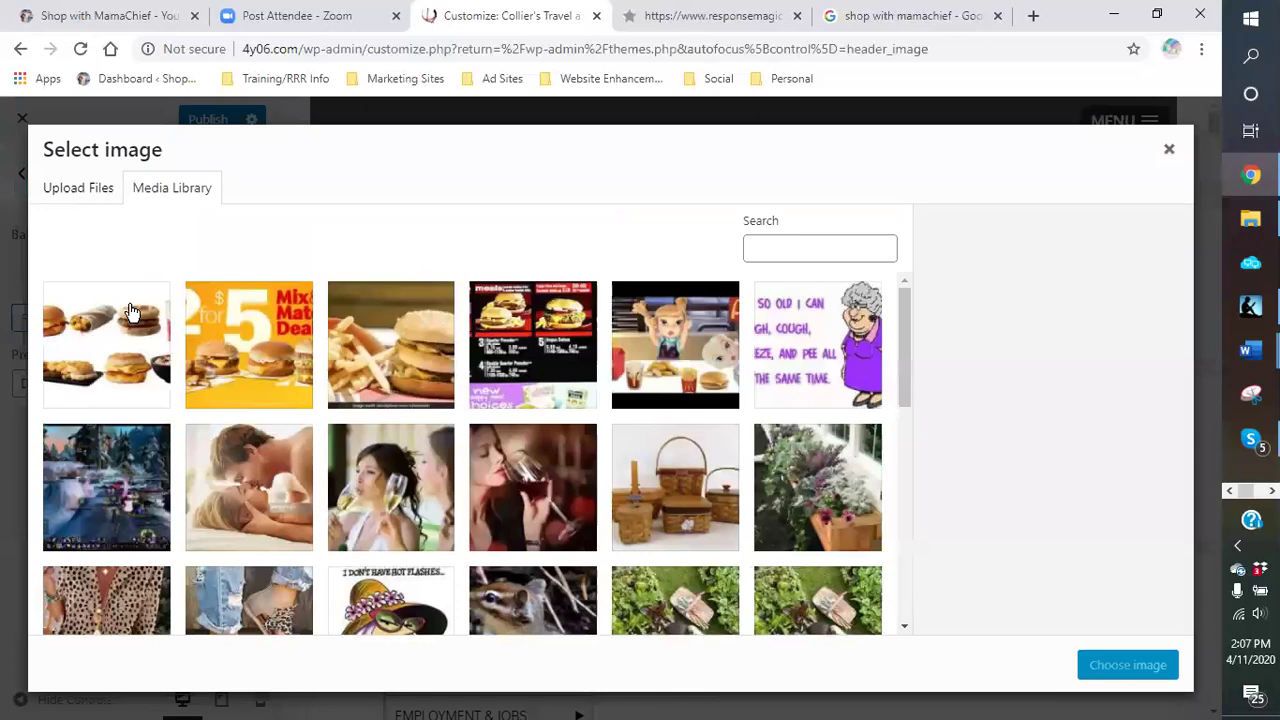
Step: Scroll the Media Library grid and select the 275×183 wine glasses photo wine-for-every-occasion-1.jpg
{"action": "scroll", "coordinate": [345, 458], "scroll_direction": "down", "scroll_amount": 3}
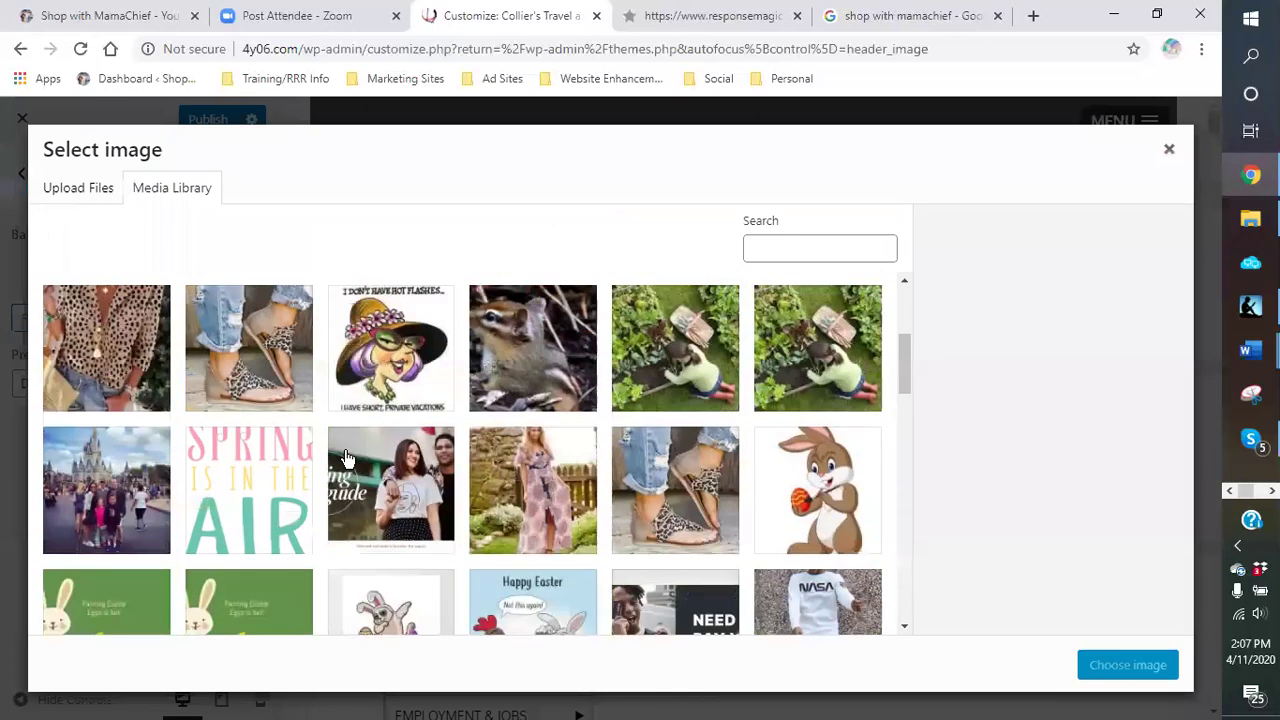
{"action": "scroll", "coordinate": [345, 458], "scroll_direction": "down", "scroll_amount": 3}
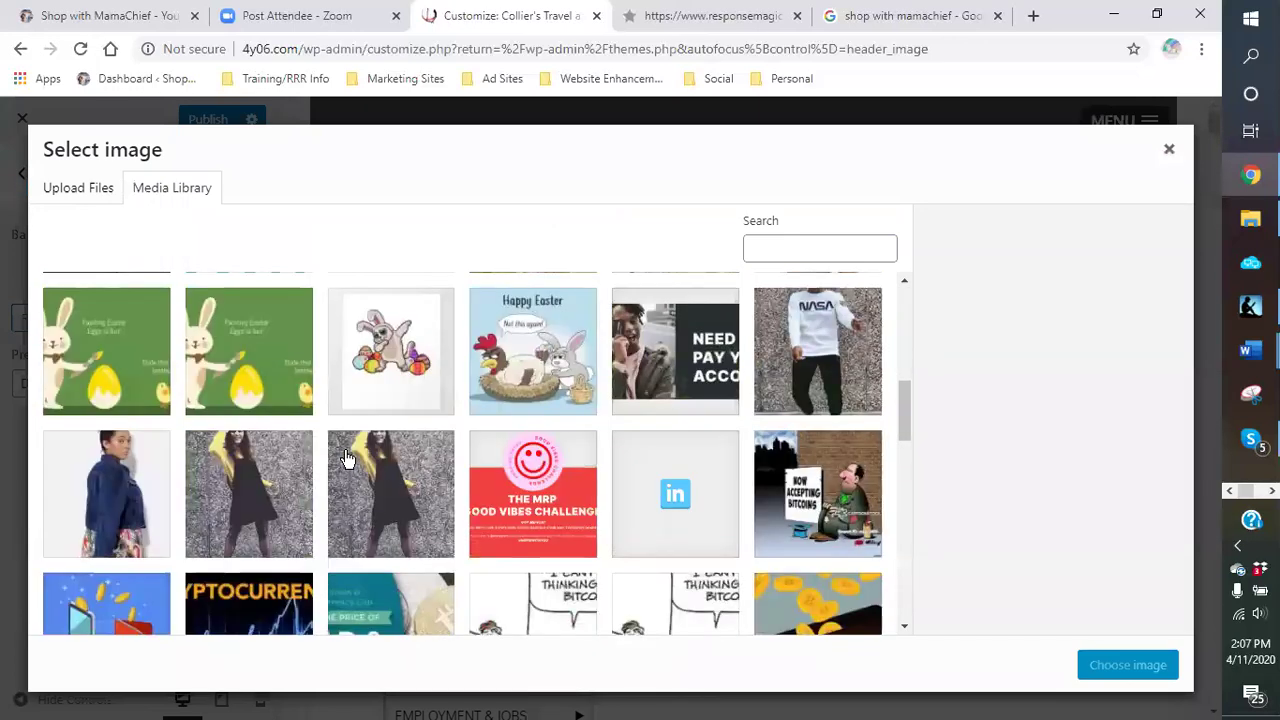
{"action": "scroll", "coordinate": [340, 460], "scroll_direction": "up", "scroll_amount": 5}
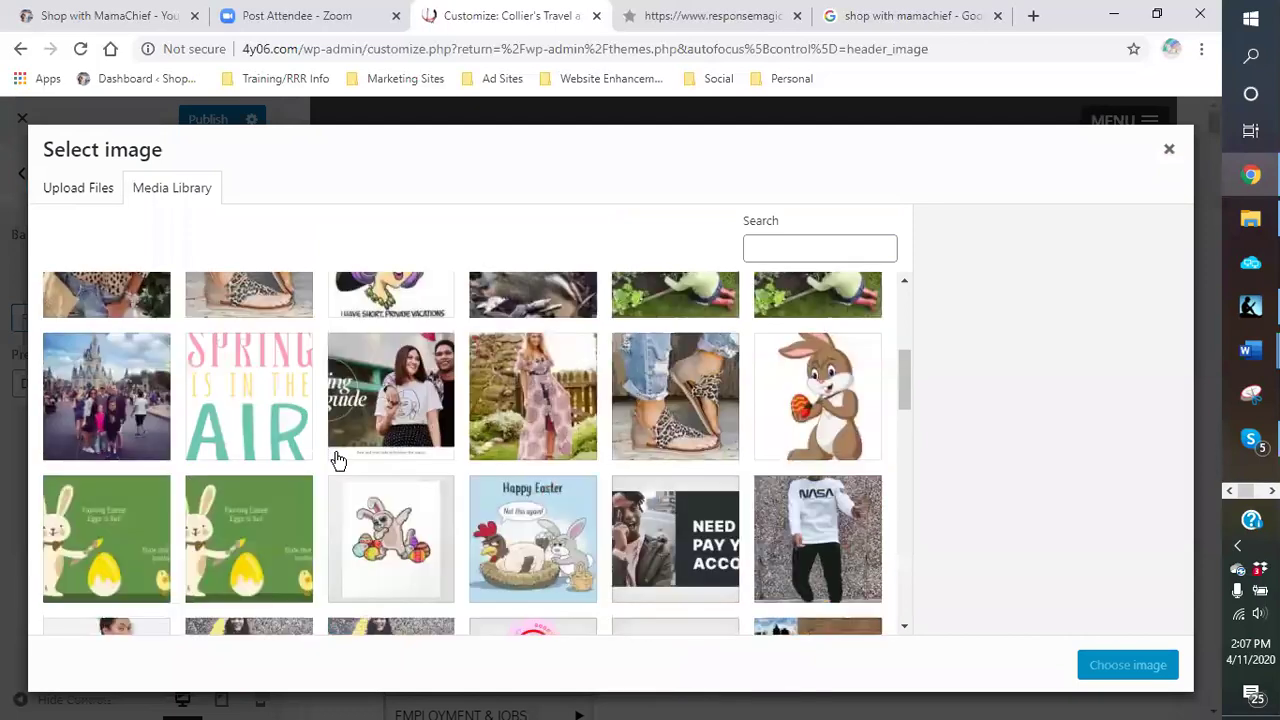
{"action": "scroll", "coordinate": [320, 460], "scroll_direction": "up", "scroll_amount": 2}
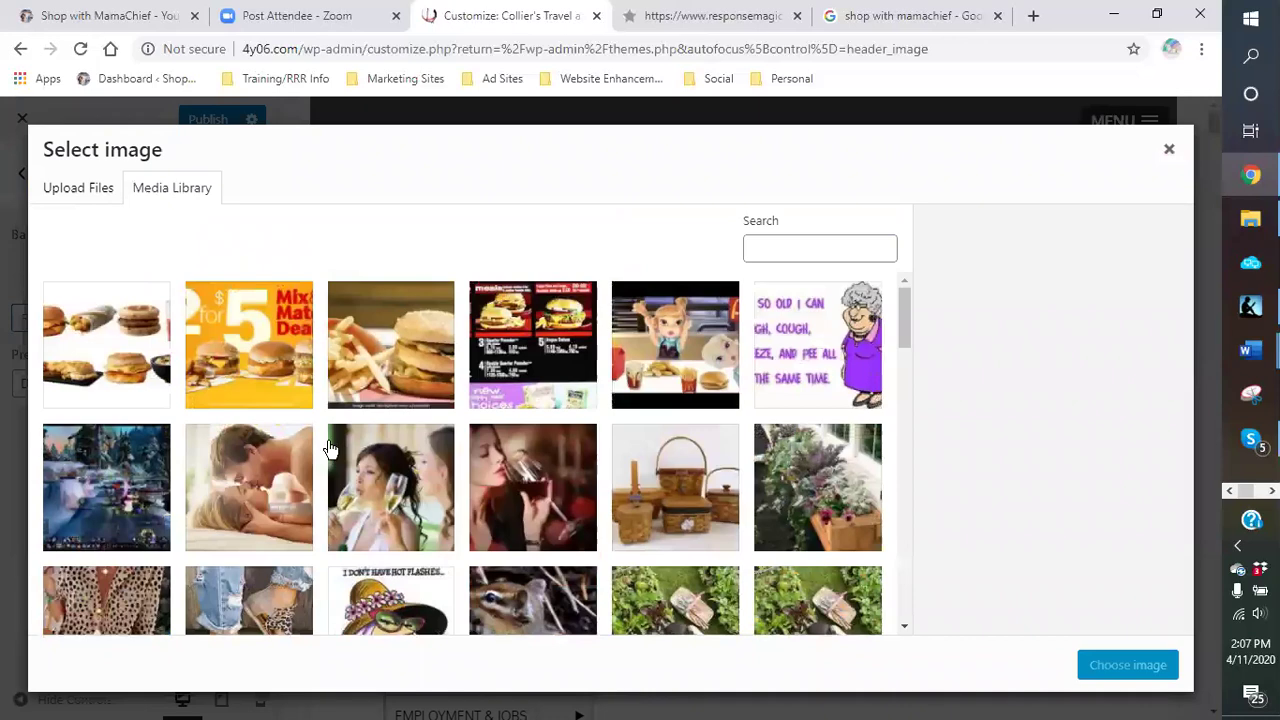
{"action": "scroll", "coordinate": [853, 397], "scroll_direction": "down", "scroll_amount": 5}
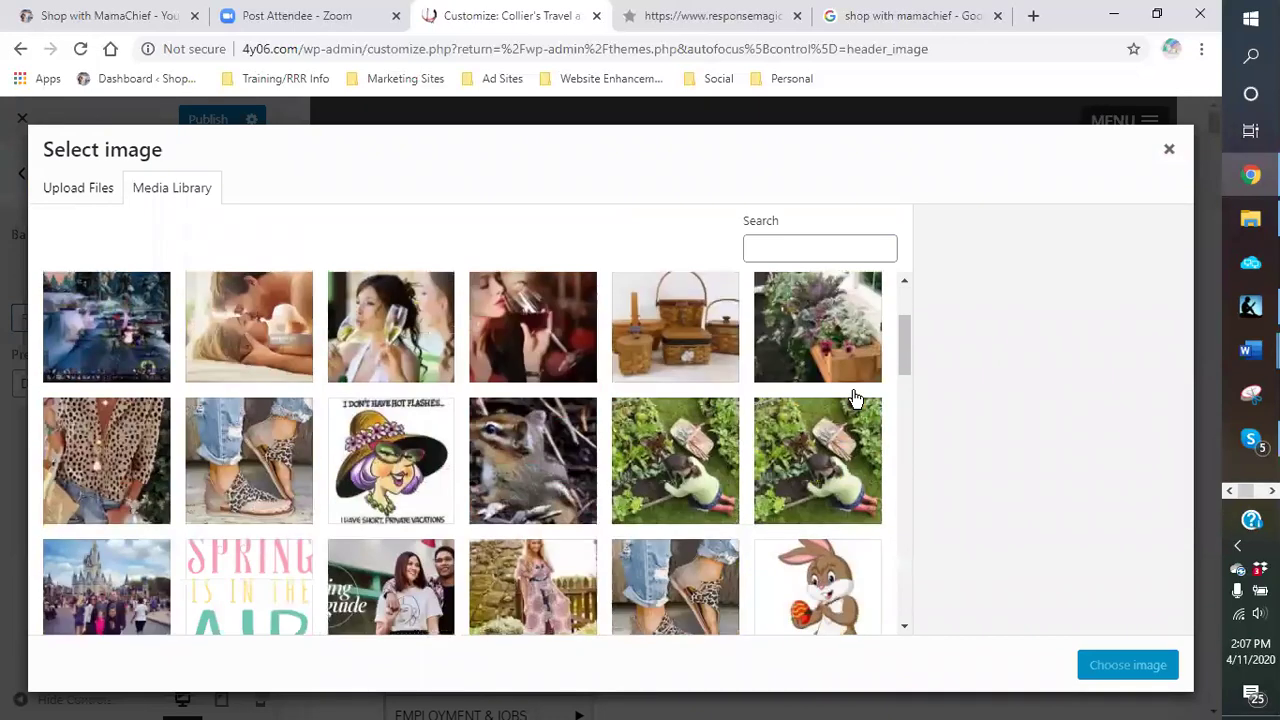
{"action": "scroll", "coordinate": [852, 399], "scroll_direction": "down", "scroll_amount": 5}
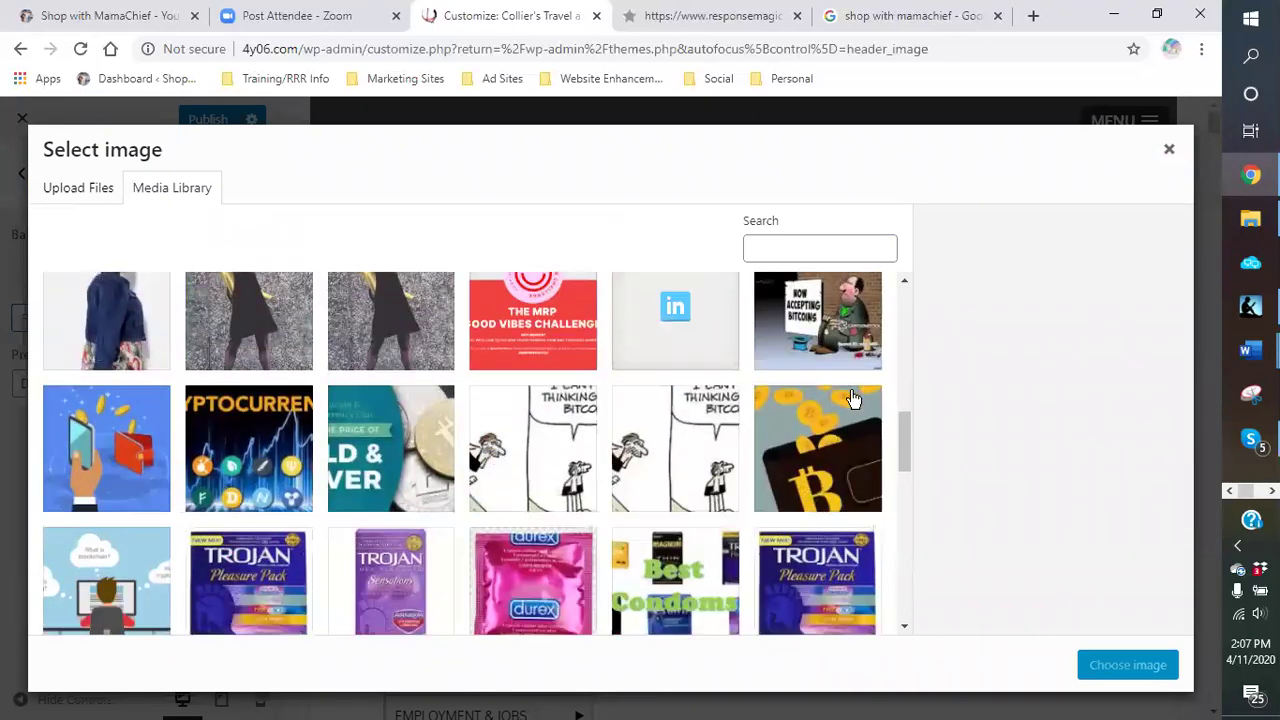
{"action": "scroll", "coordinate": [845, 398], "scroll_direction": "down", "scroll_amount": 10}
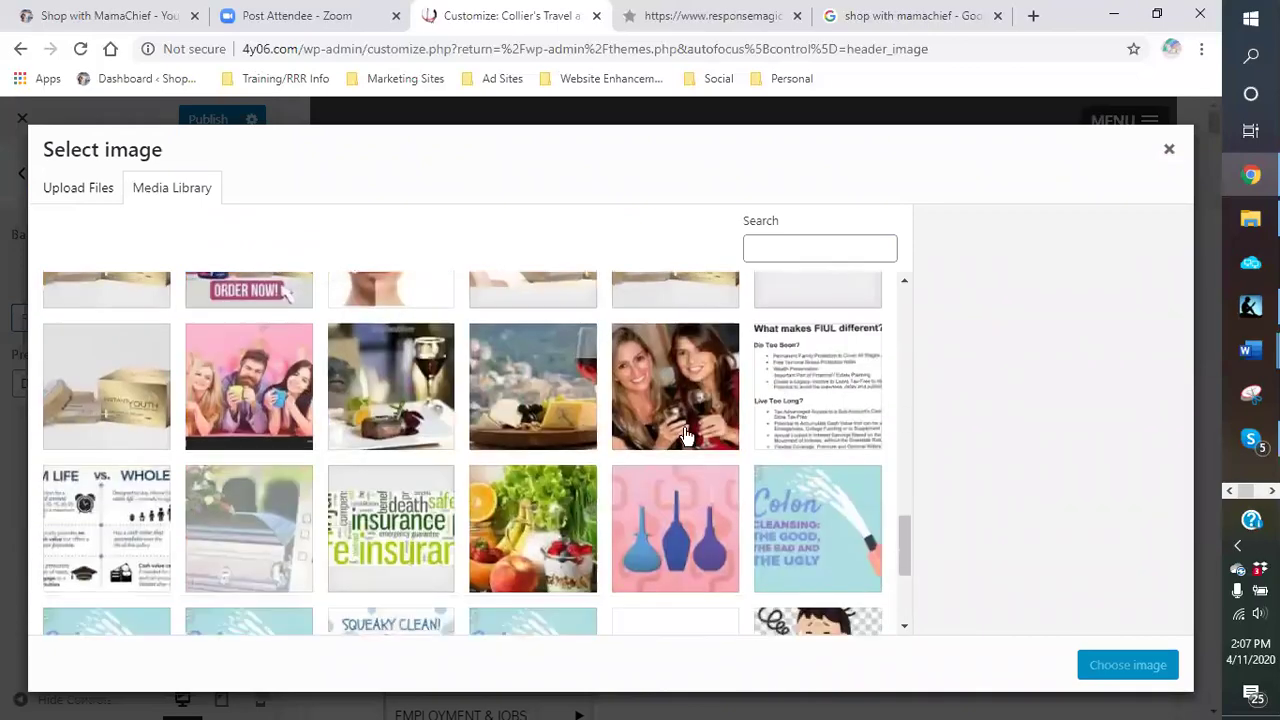
{"action": "scroll", "coordinate": [620, 435], "scroll_direction": "down", "scroll_amount": 10}
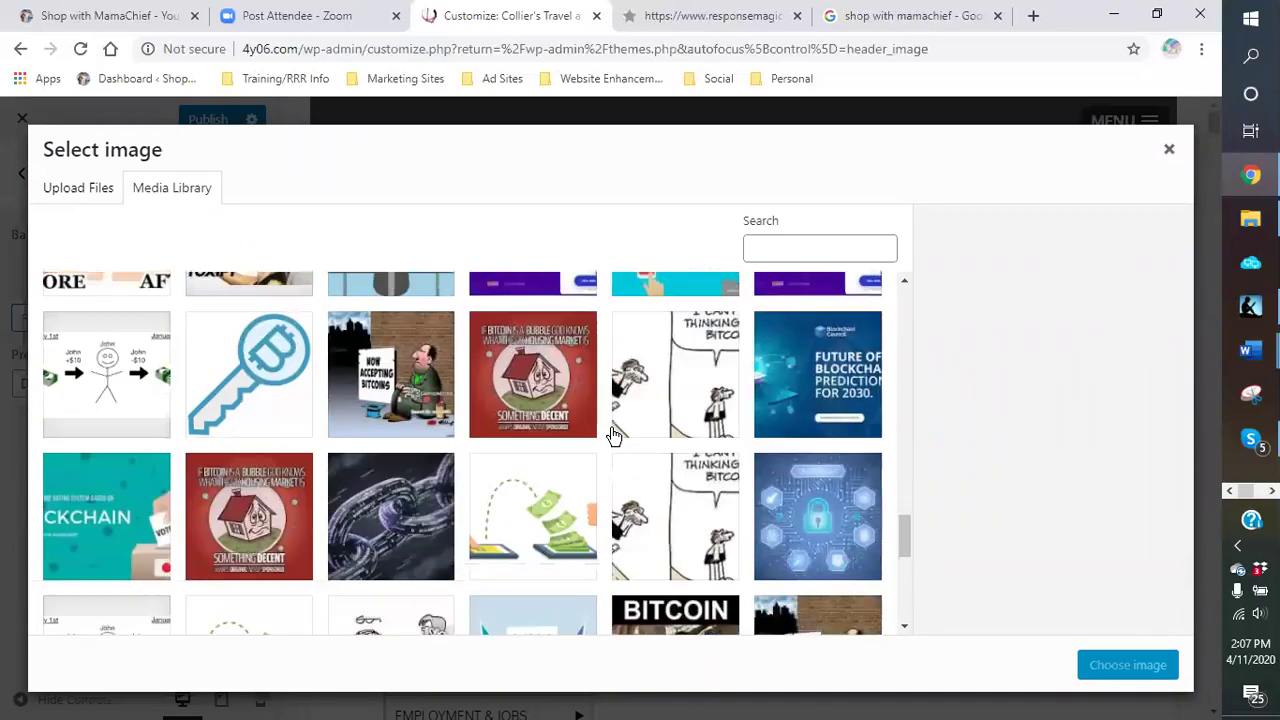
{"action": "scroll", "coordinate": [613, 433], "scroll_direction": "down", "scroll_amount": 8}
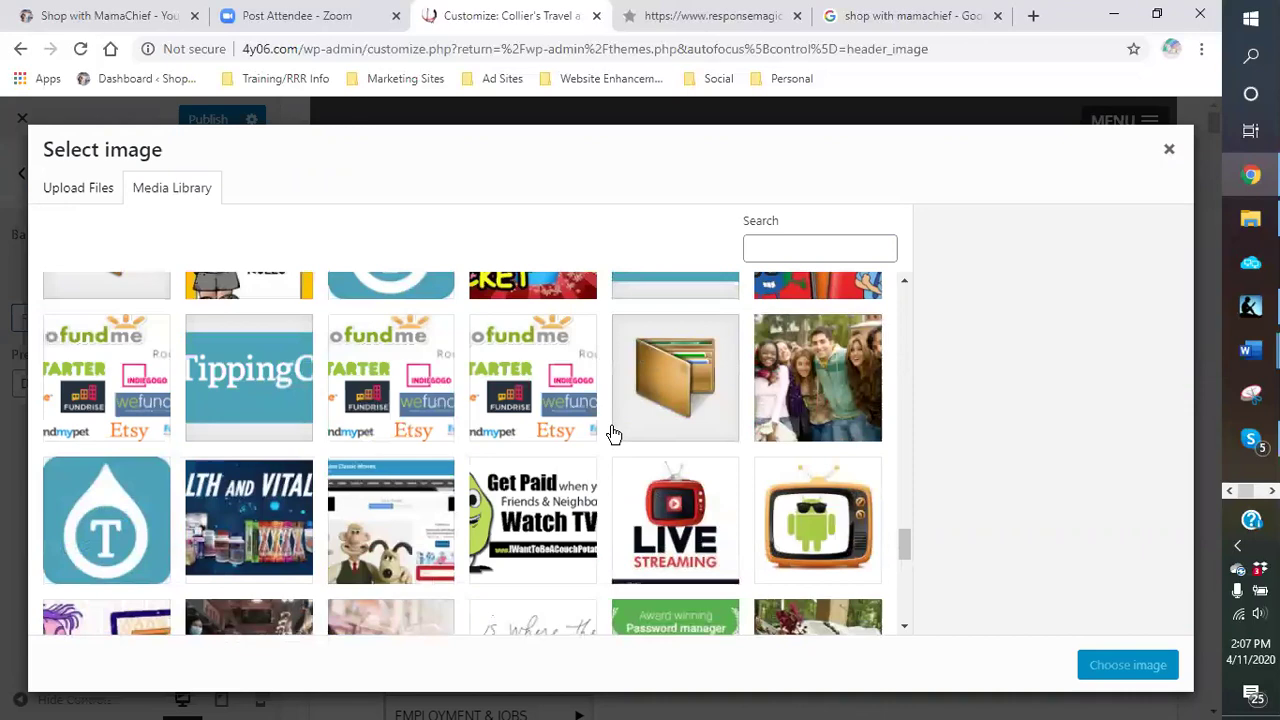
{"action": "scroll", "coordinate": [613, 433], "scroll_direction": "down", "scroll_amount": 10}
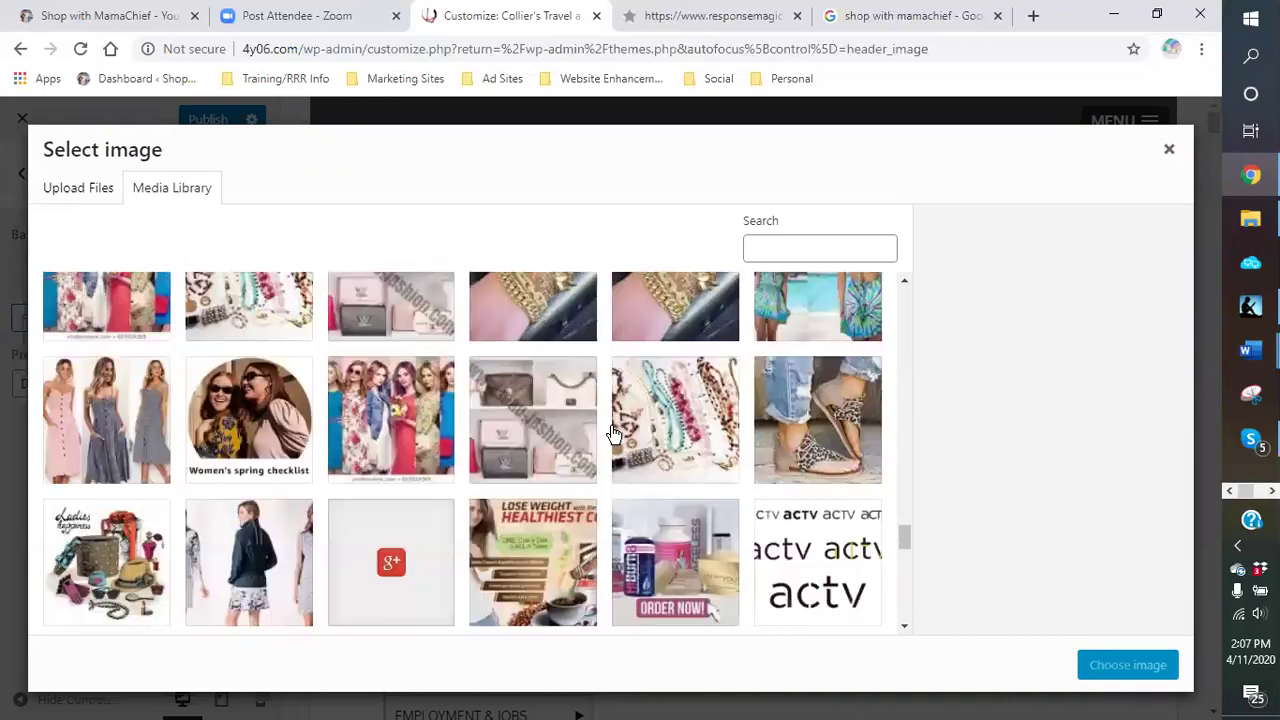
{"action": "scroll", "coordinate": [613, 433], "scroll_direction": "up", "scroll_amount": 2}
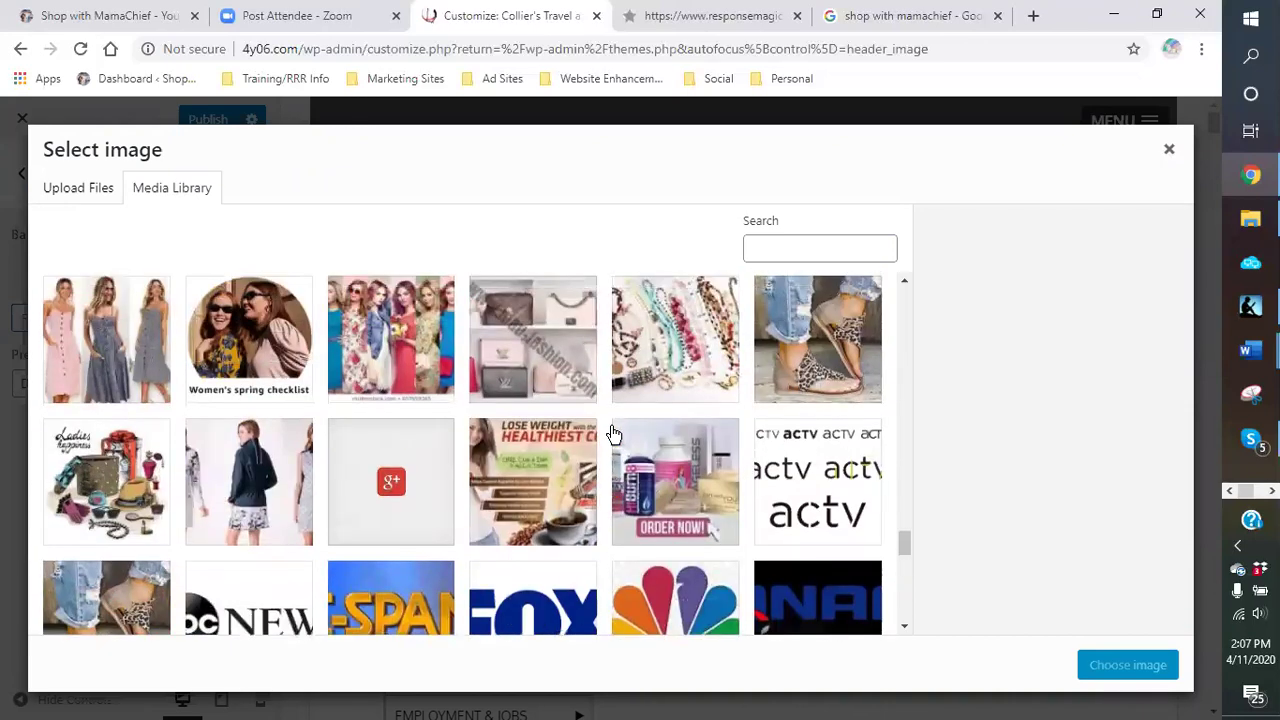
{"action": "scroll", "coordinate": [613, 433], "scroll_direction": "up", "scroll_amount": 1}
{"action": "scroll", "coordinate": [417, 425], "scroll_direction": "up", "scroll_amount": 2}
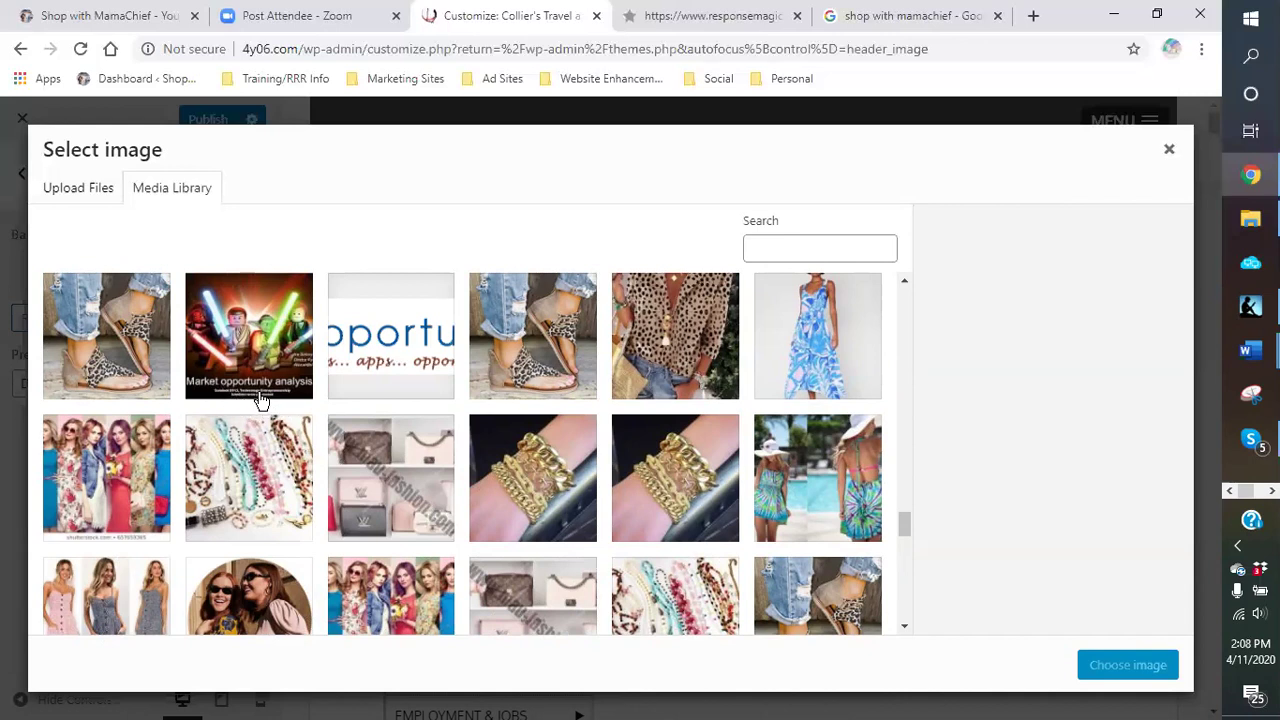
{"action": "scroll", "coordinate": [697, 427], "scroll_direction": "down", "scroll_amount": 3}
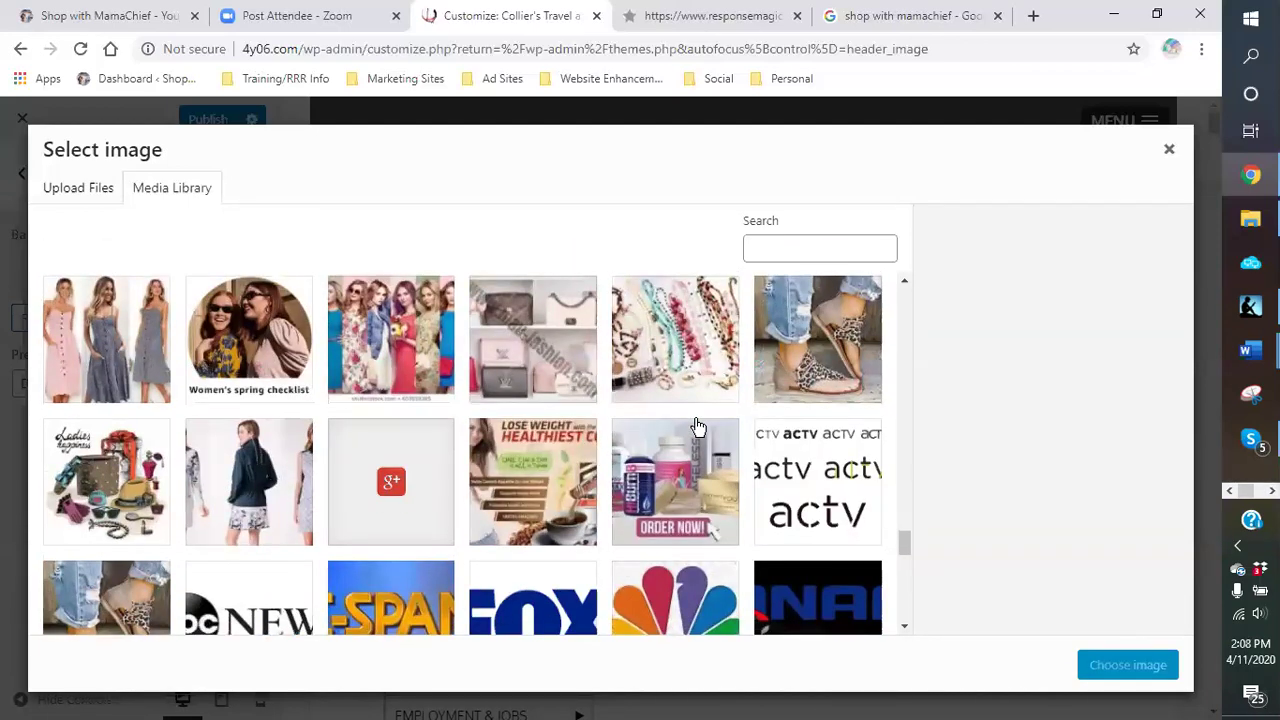
{"action": "scroll", "coordinate": [697, 427], "scroll_direction": "down", "scroll_amount": 1}
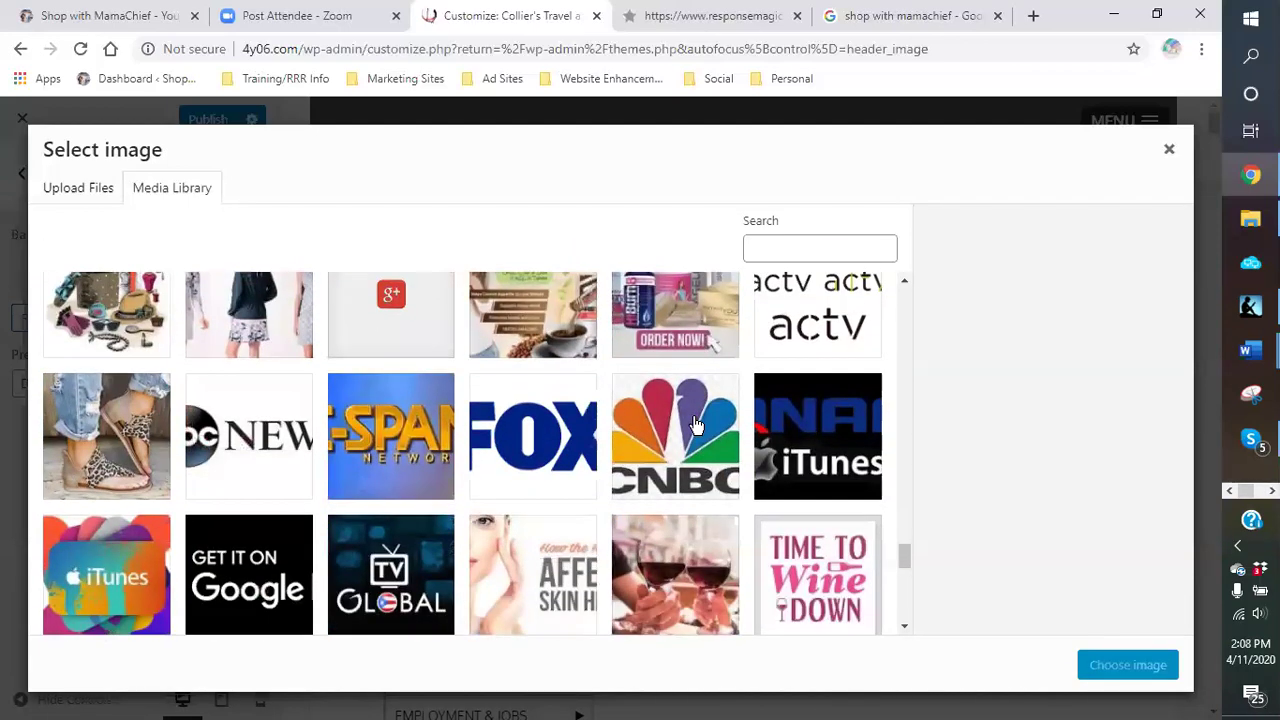
{"action": "scroll", "coordinate": [697, 427], "scroll_direction": "down", "scroll_amount": 1}
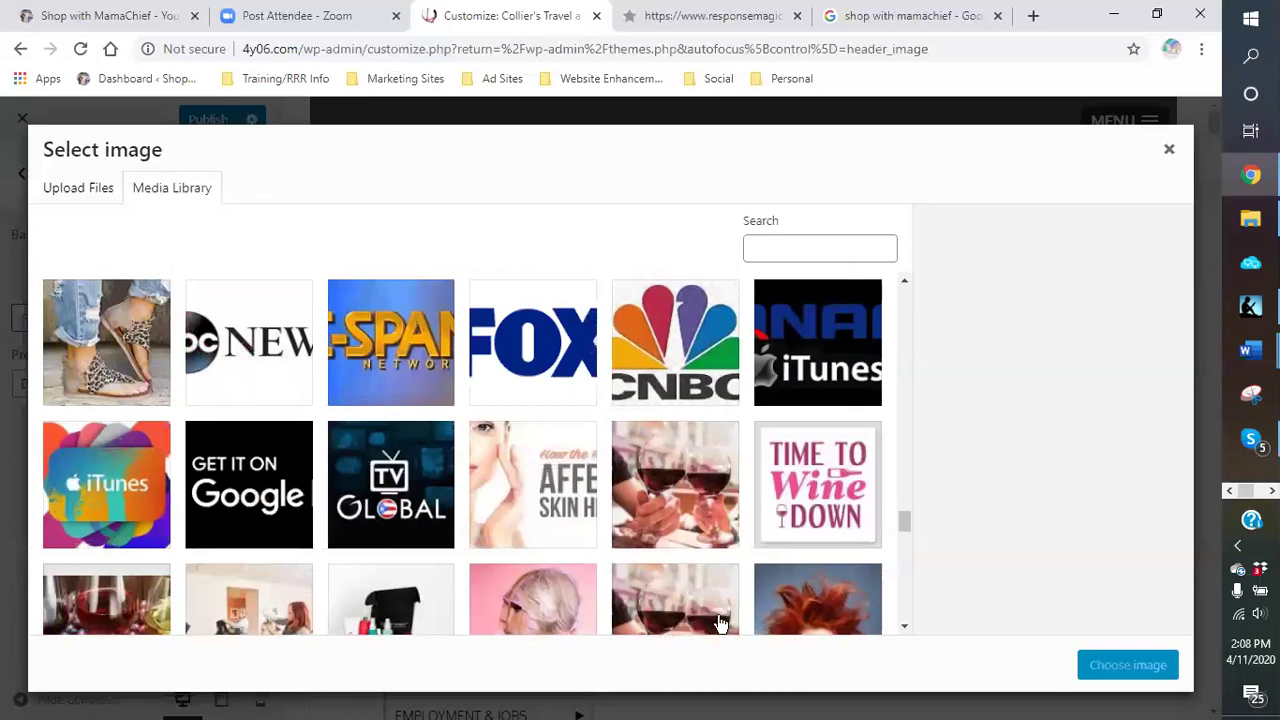
{"action": "left_click", "coordinate": [680, 503]}
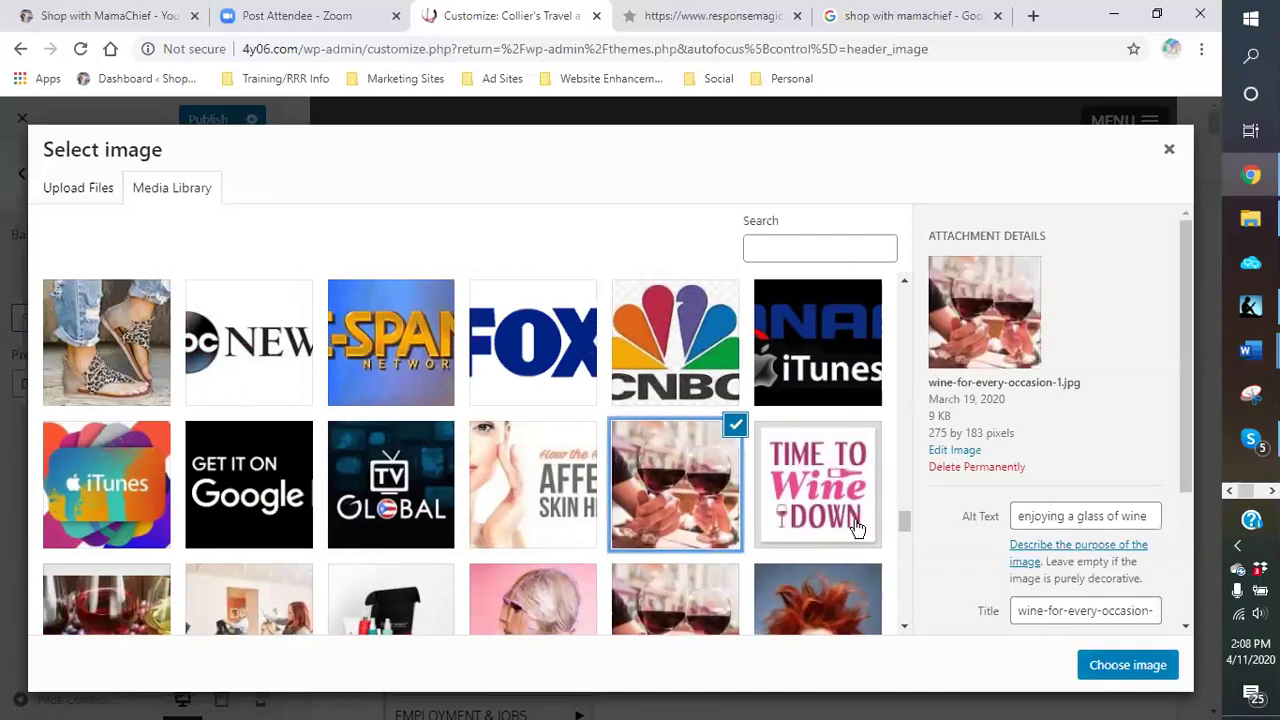
Step: Apply and then remove the wine-glasses background, and browse the computer from Upload Files for a new image
{"action": "left_click", "coordinate": [1140, 665]}
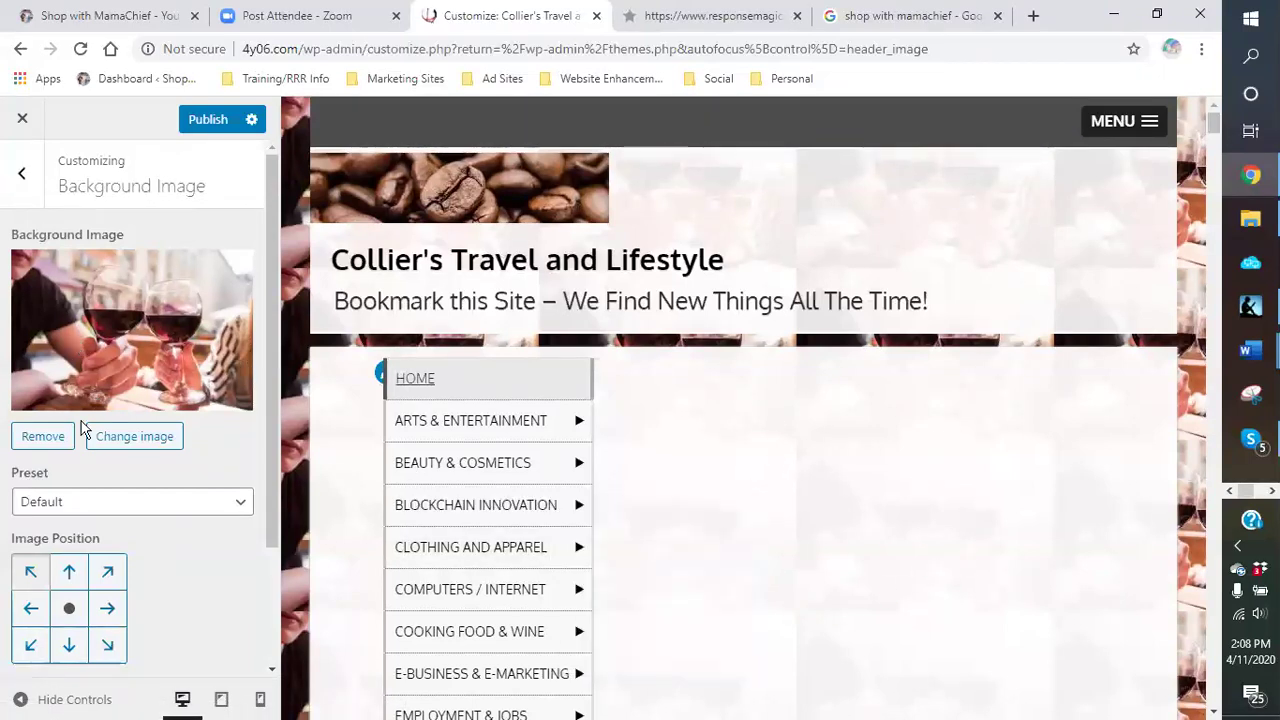
{"action": "left_click", "coordinate": [43, 436]}
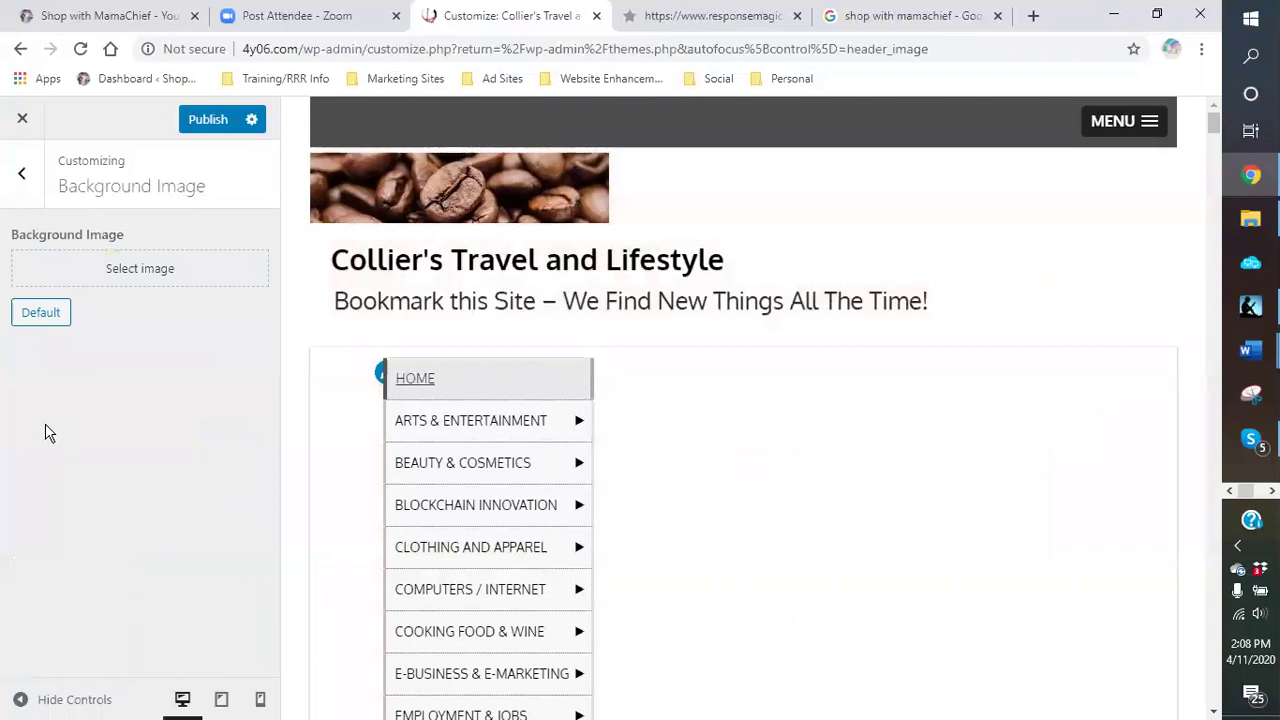
{"action": "left_click", "coordinate": [145, 270]}
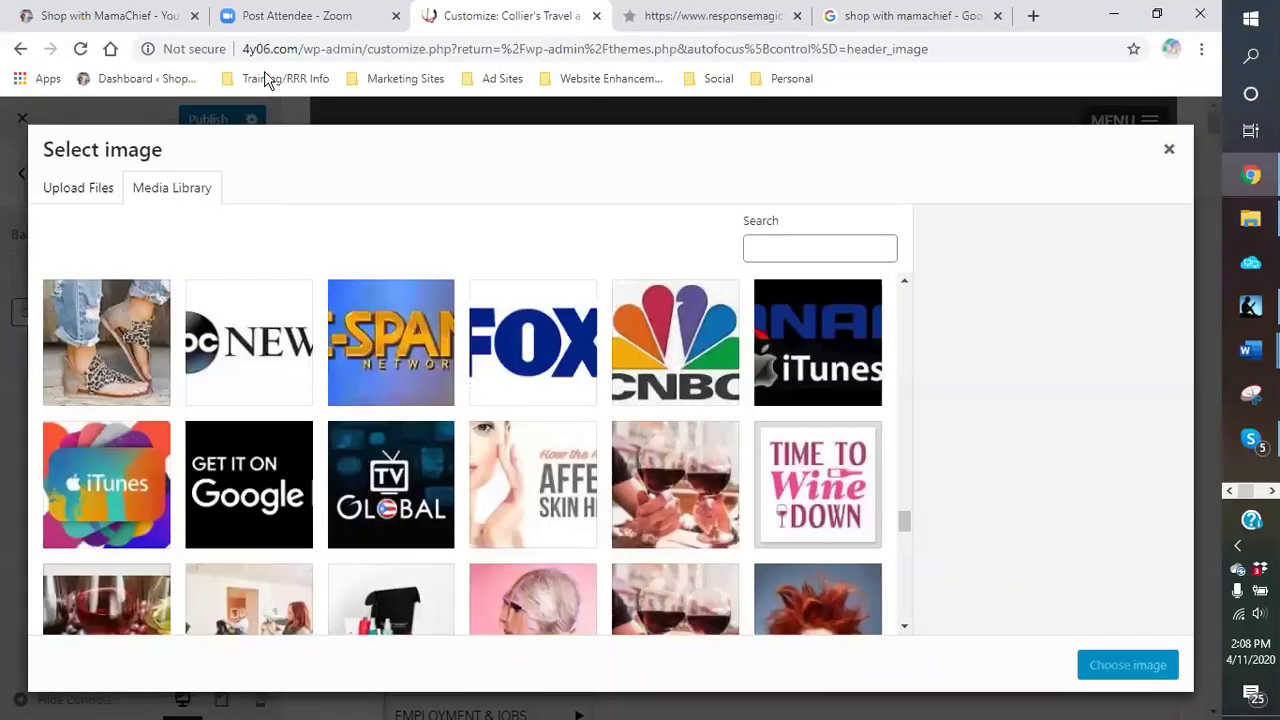
{"action": "left_click", "coordinate": [80, 195]}
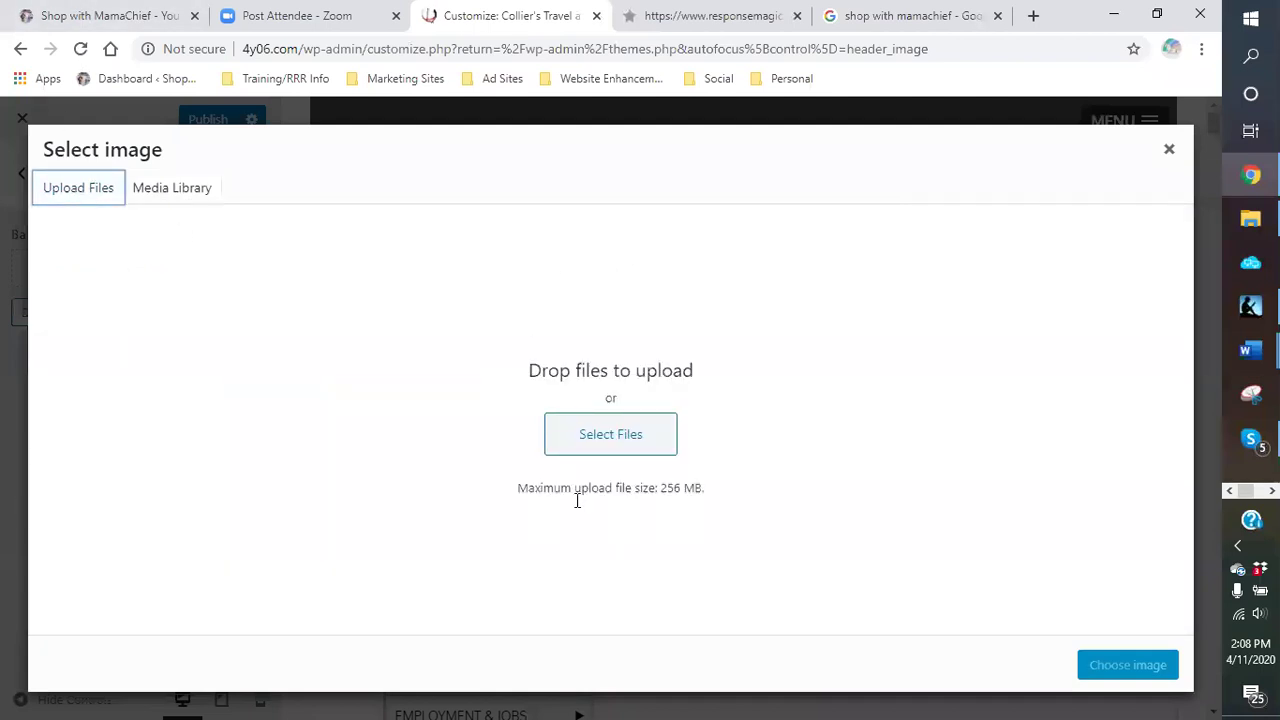
{"action": "left_click", "coordinate": [610, 445]}
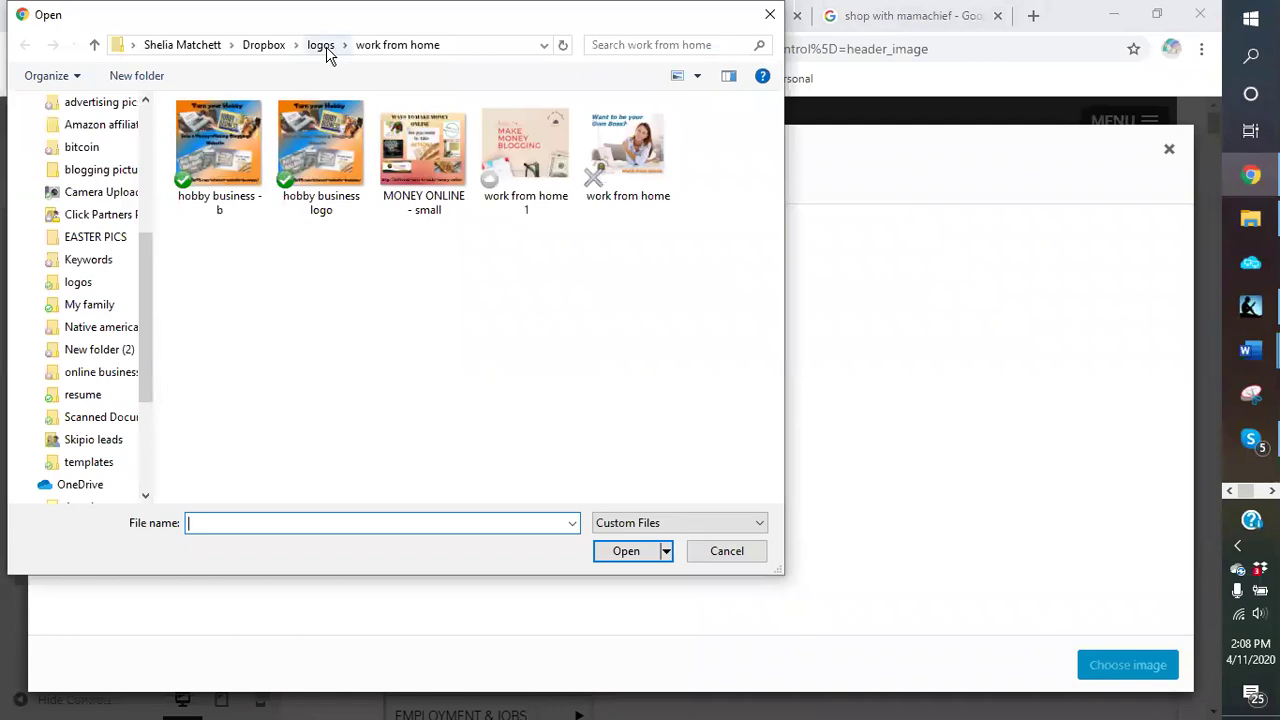
Step: Look through the blogging pictures folders and their nested subfolder for a background image
{"action": "left_click", "coordinate": [97, 172]}
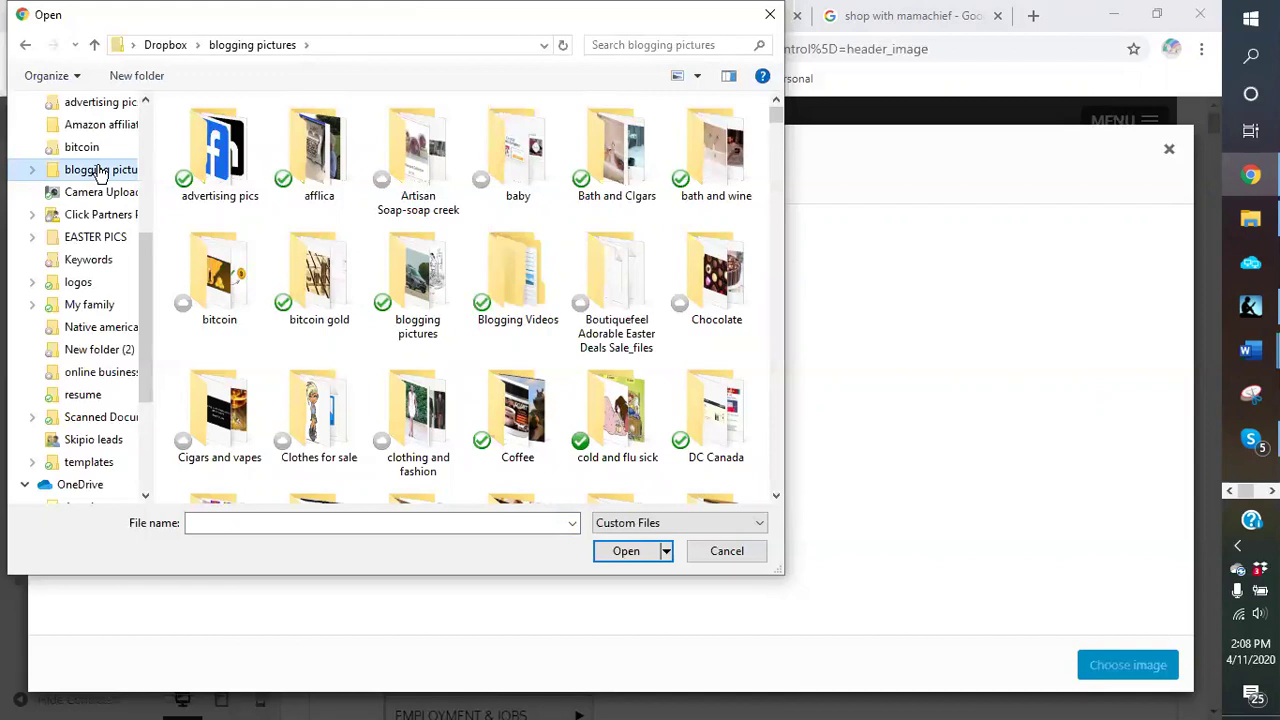
{"action": "double_click", "coordinate": [418, 290]}
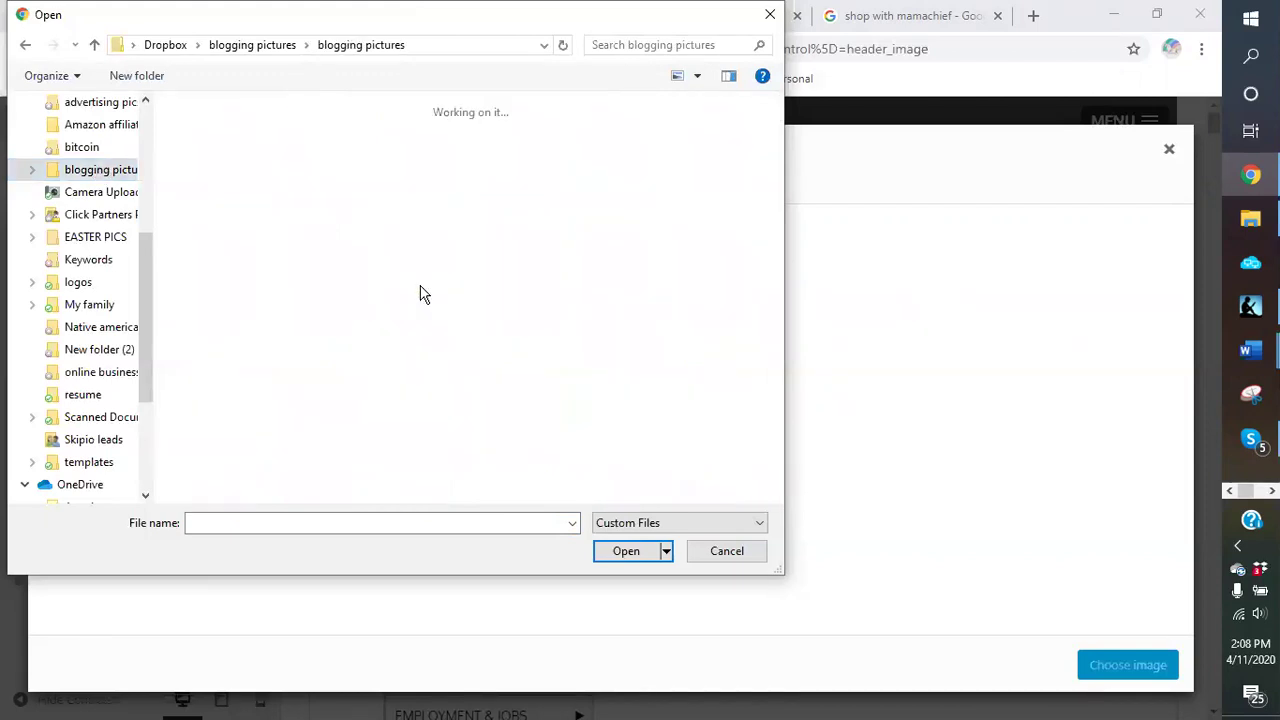
{"action": "left_click", "coordinate": [423, 292]}
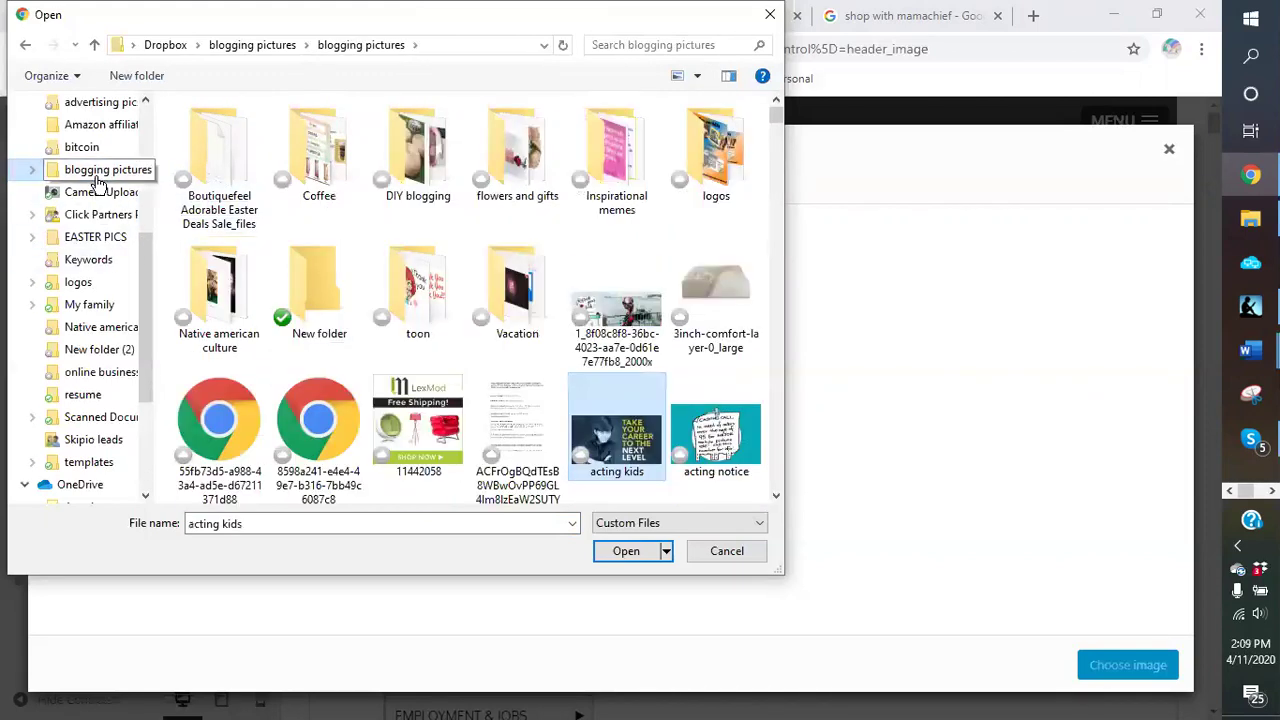
{"action": "left_click", "coordinate": [97, 180]}
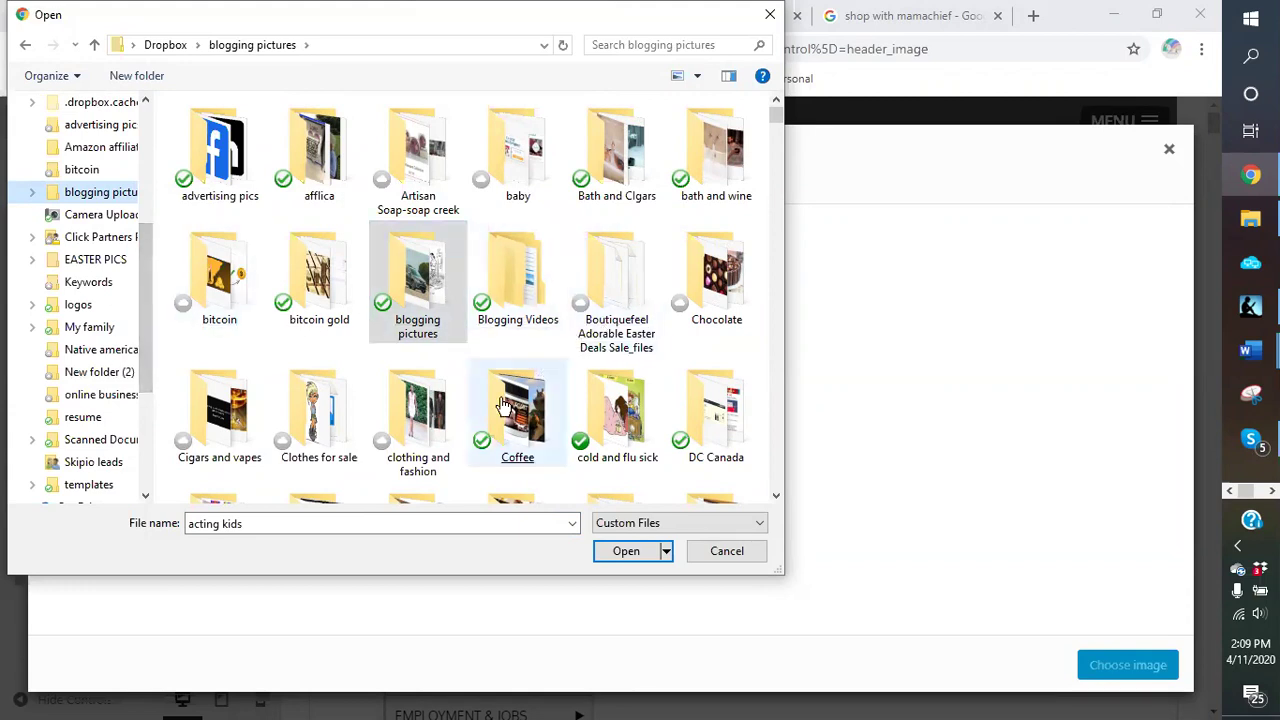
{"action": "scroll", "coordinate": [486, 405], "scroll_direction": "down", "scroll_amount": 2}
{"action": "scroll", "coordinate": [486, 405], "scroll_direction": "down", "scroll_amount": 2}
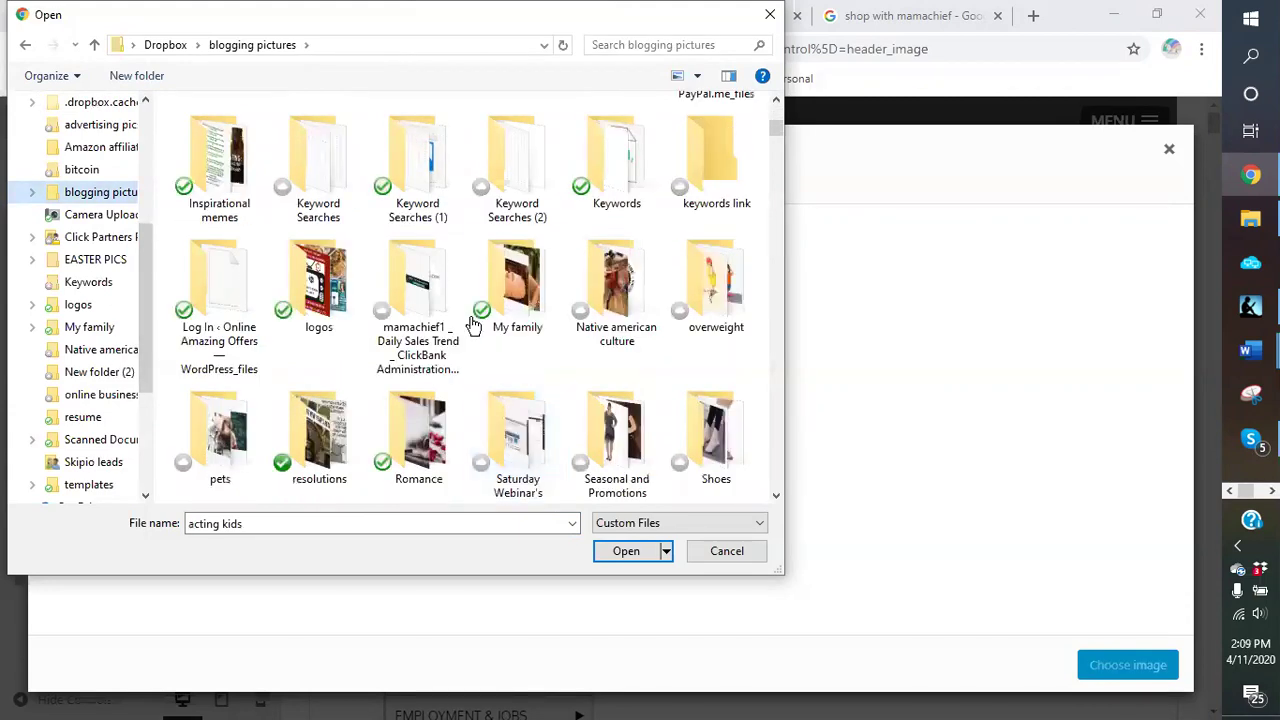
Step: Open Dropbox > logos > background pics and upload background1.jpg to the Media Library
{"action": "left_click", "coordinate": [333, 325]}
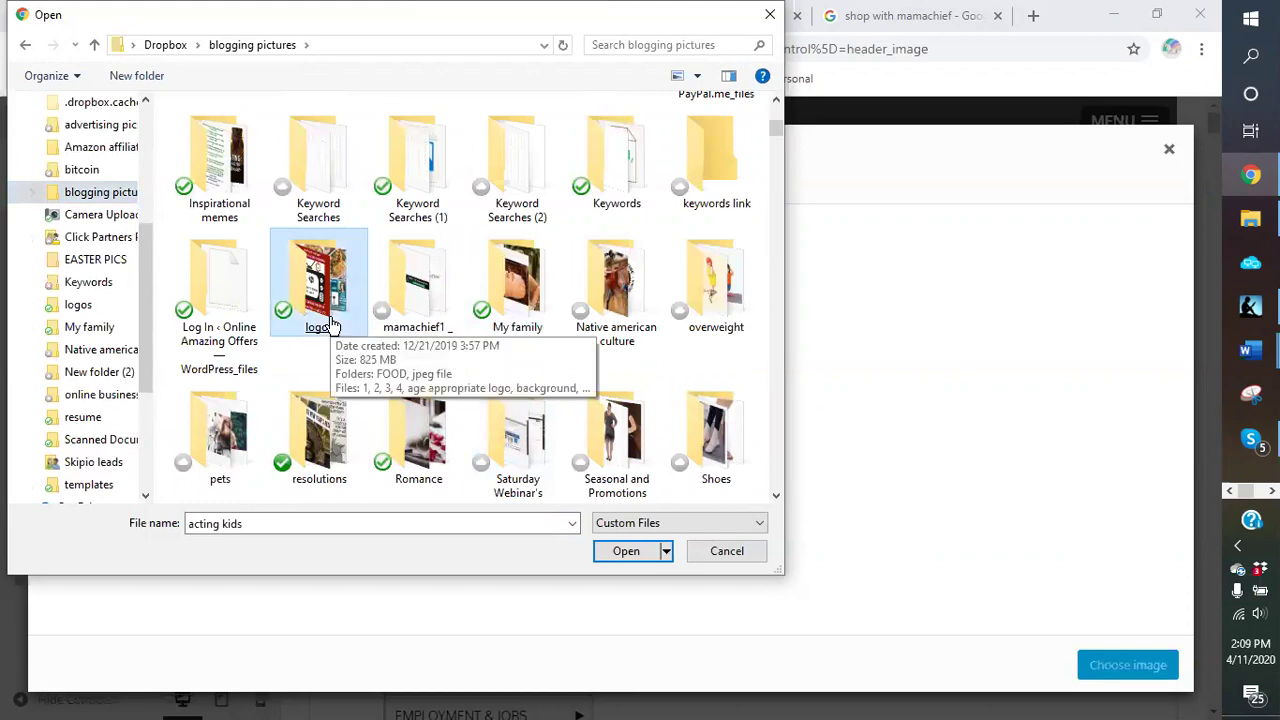
{"action": "double_click", "coordinate": [333, 325]}
{"action": "left_click", "coordinate": [329, 322]}
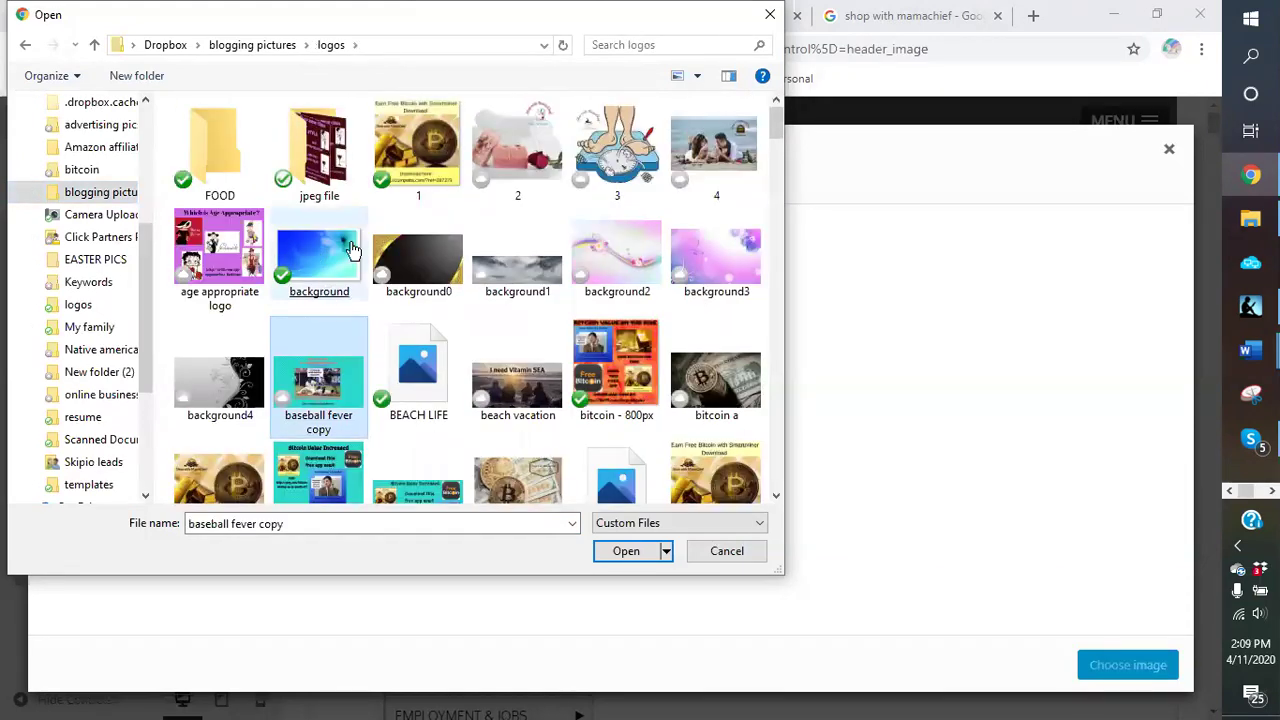
{"action": "left_click", "coordinate": [522, 305]}
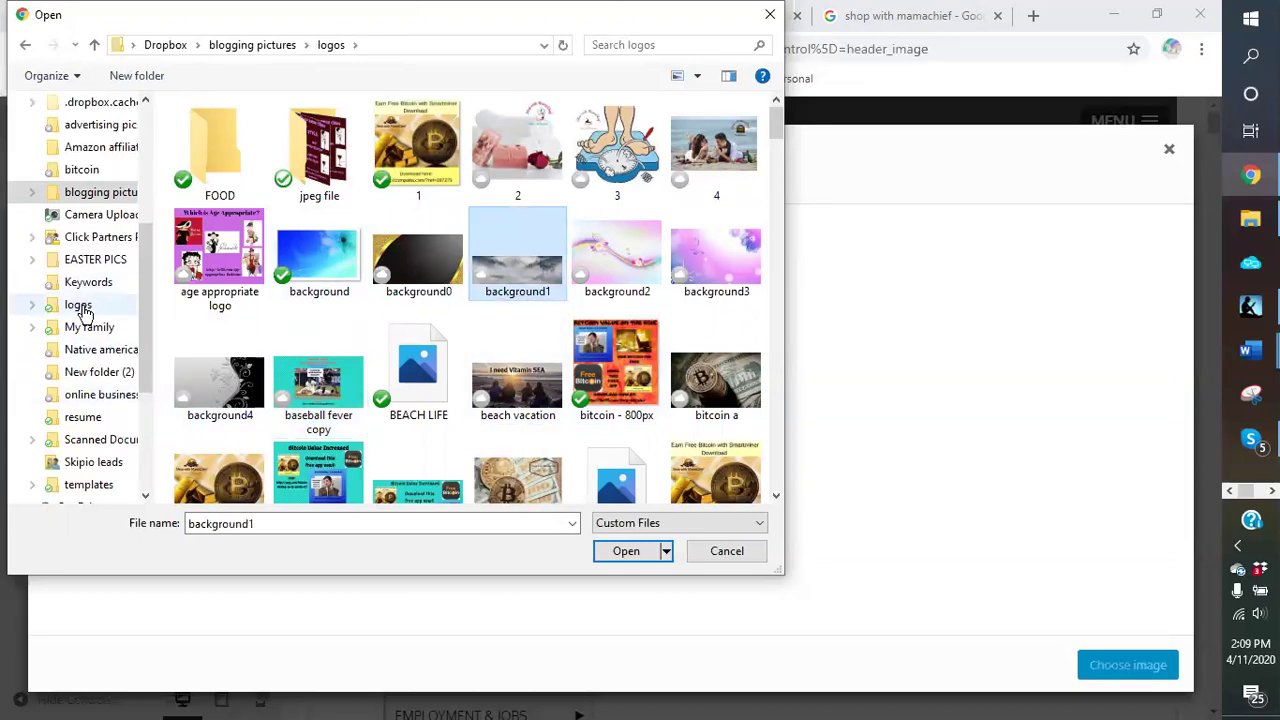
{"action": "left_click", "coordinate": [82, 306]}
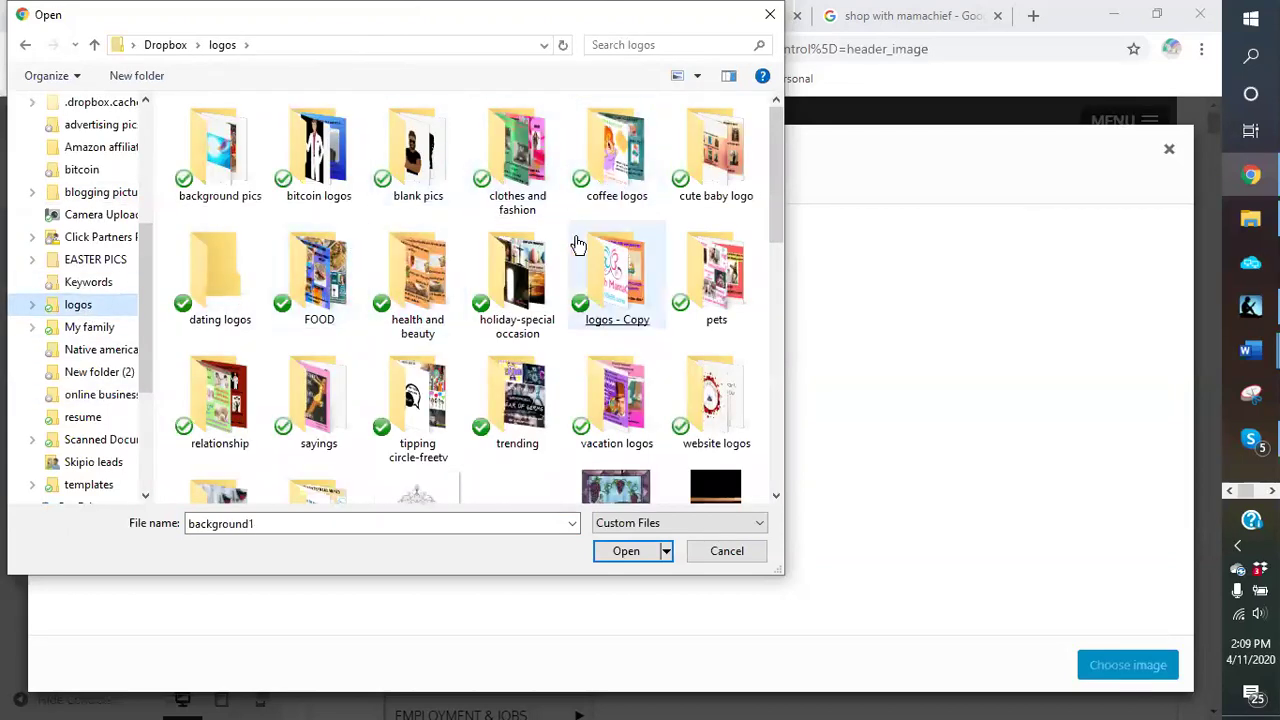
{"action": "double_click", "coordinate": [208, 155]}
{"action": "left_click", "coordinate": [238, 162]}
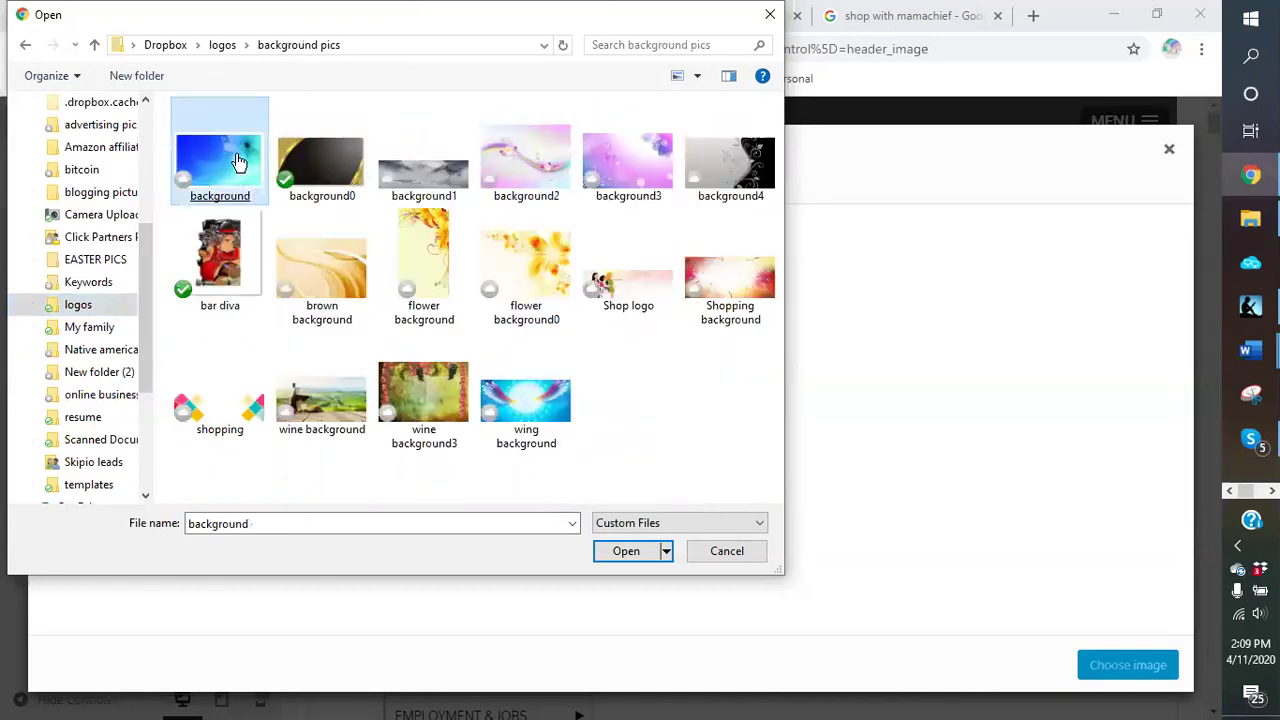
{"action": "left_click", "coordinate": [554, 121]}
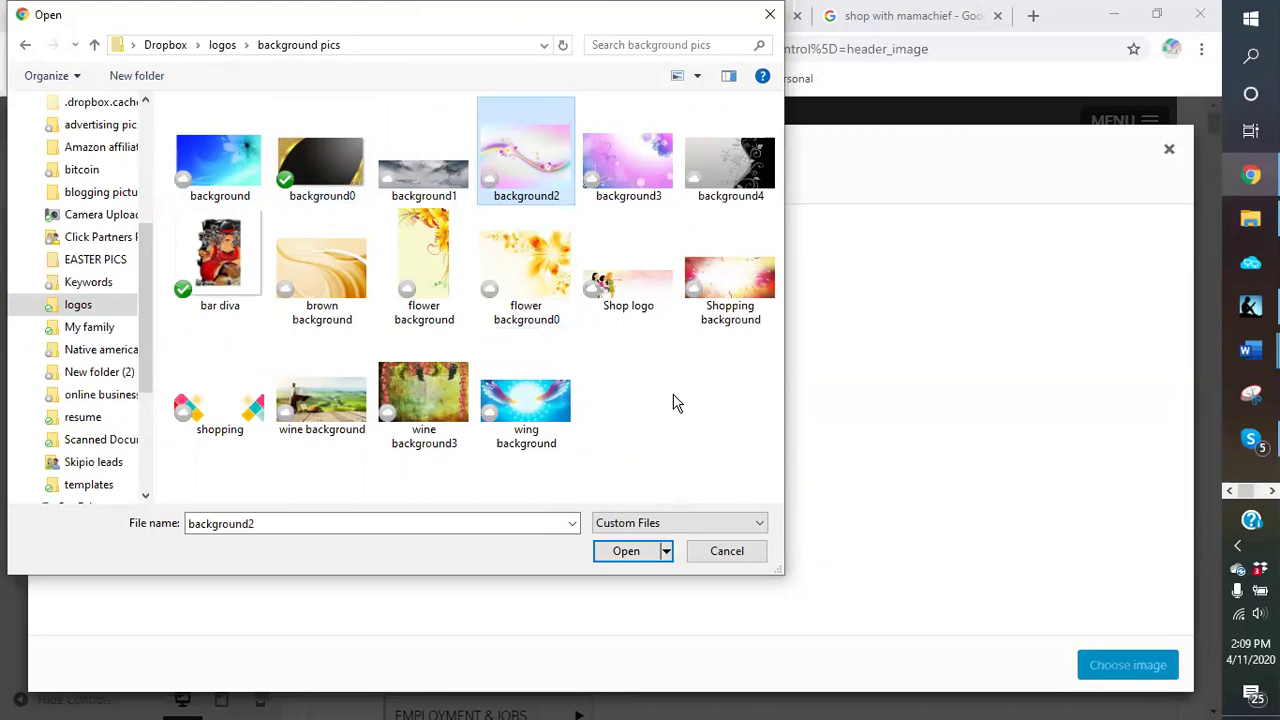
{"action": "double_click", "coordinate": [444, 176]}
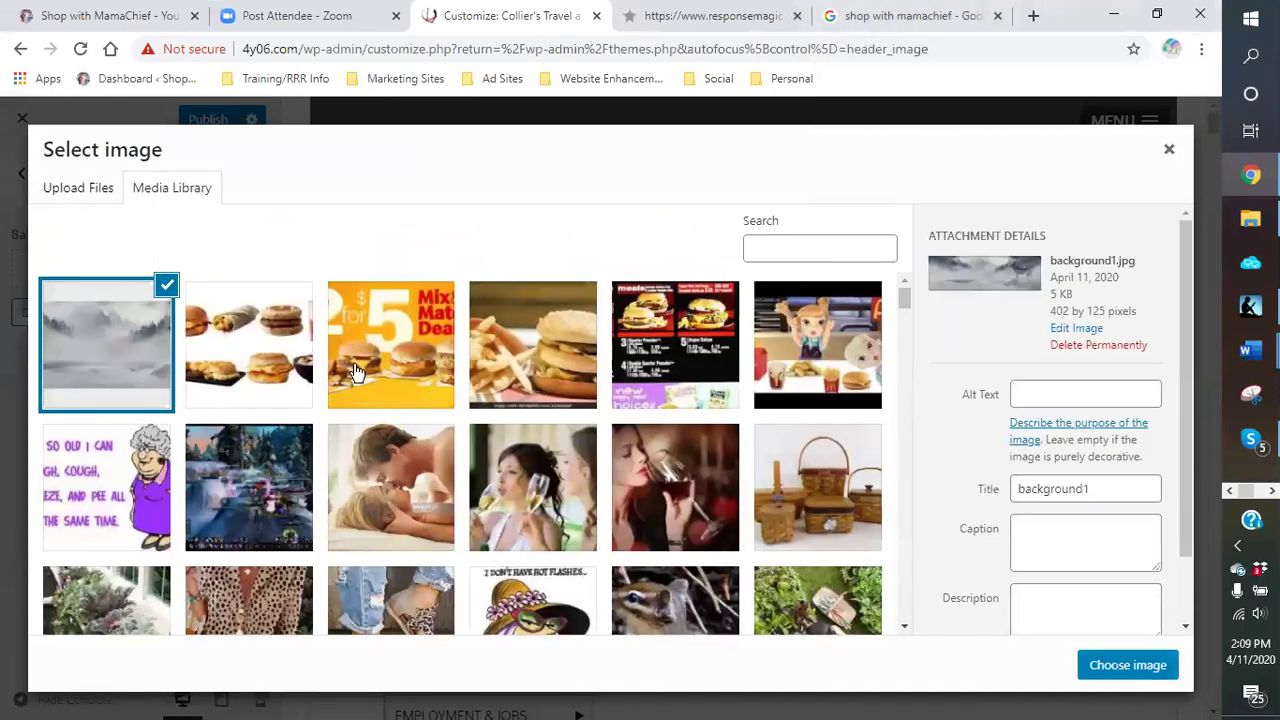
Step: Apply the uploaded misty background1 picture as the site background, then open a new browser tab
{"action": "left_click", "coordinate": [1137, 664]}
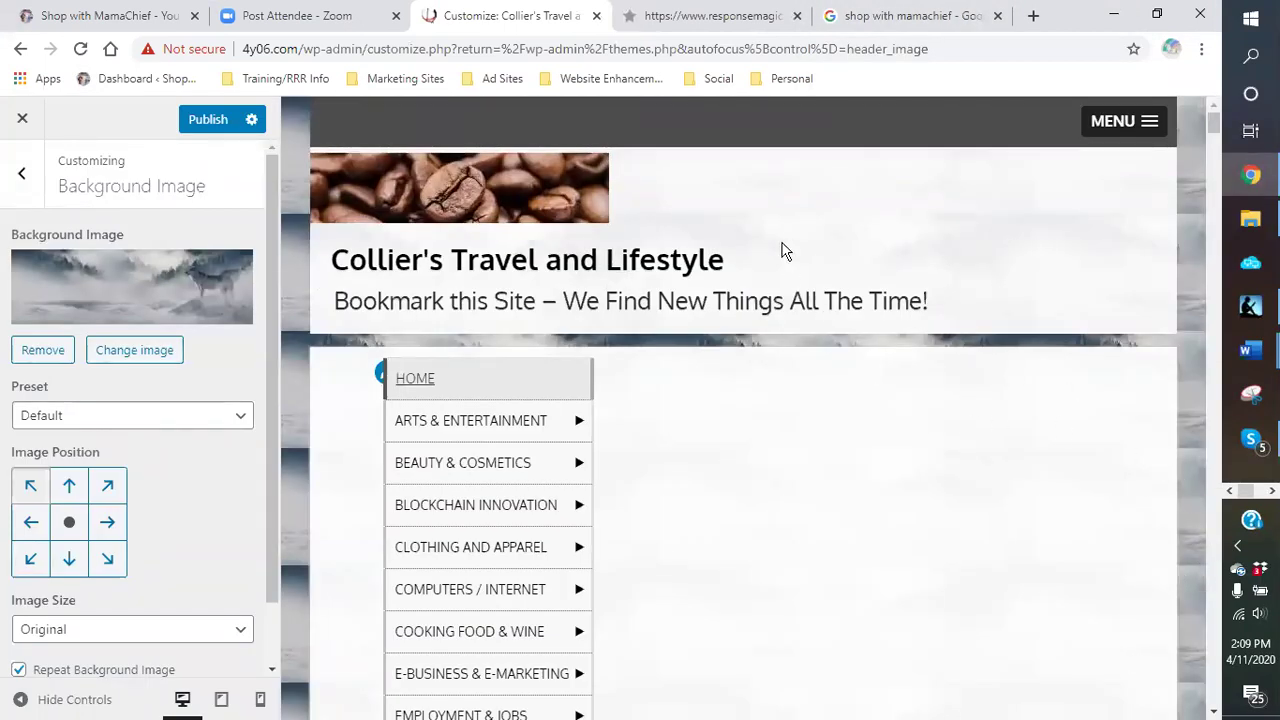
{"action": "scroll", "coordinate": [789, 429], "scroll_direction": "down", "scroll_amount": 2}
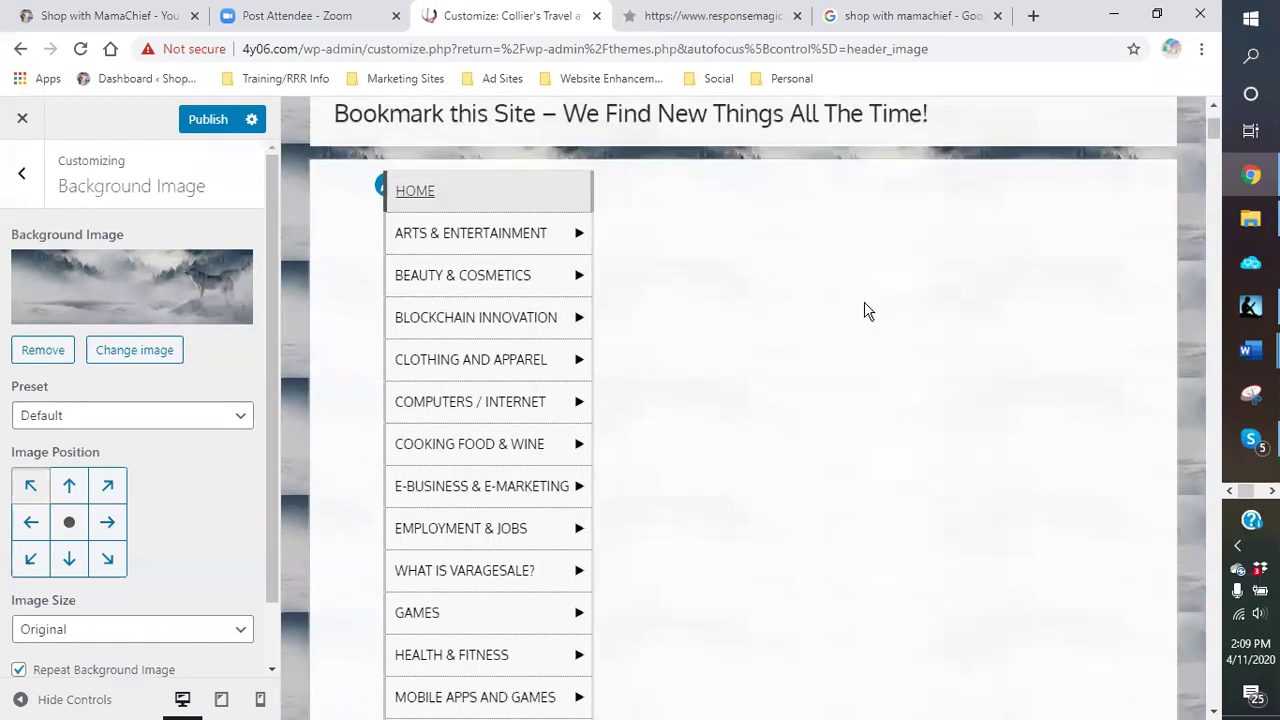
{"action": "scroll", "coordinate": [821, 331], "scroll_direction": "down", "scroll_amount": 2}
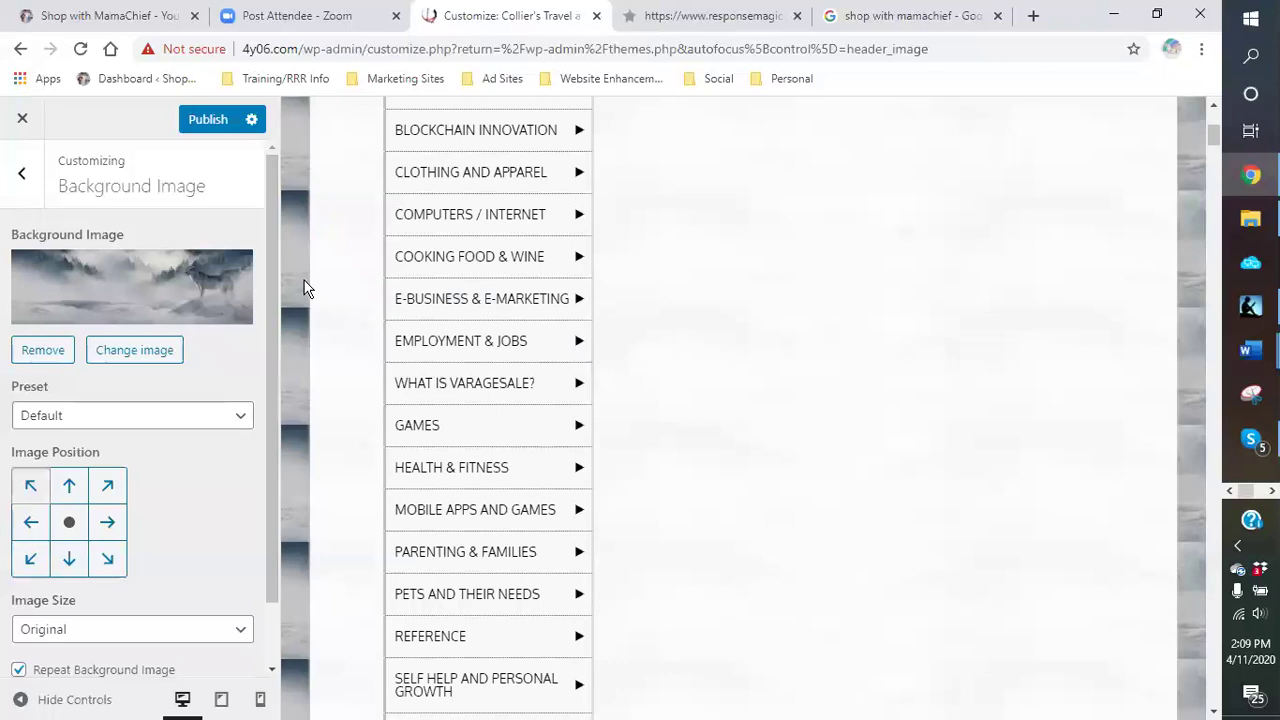
{"action": "left_click", "coordinate": [24, 182]}
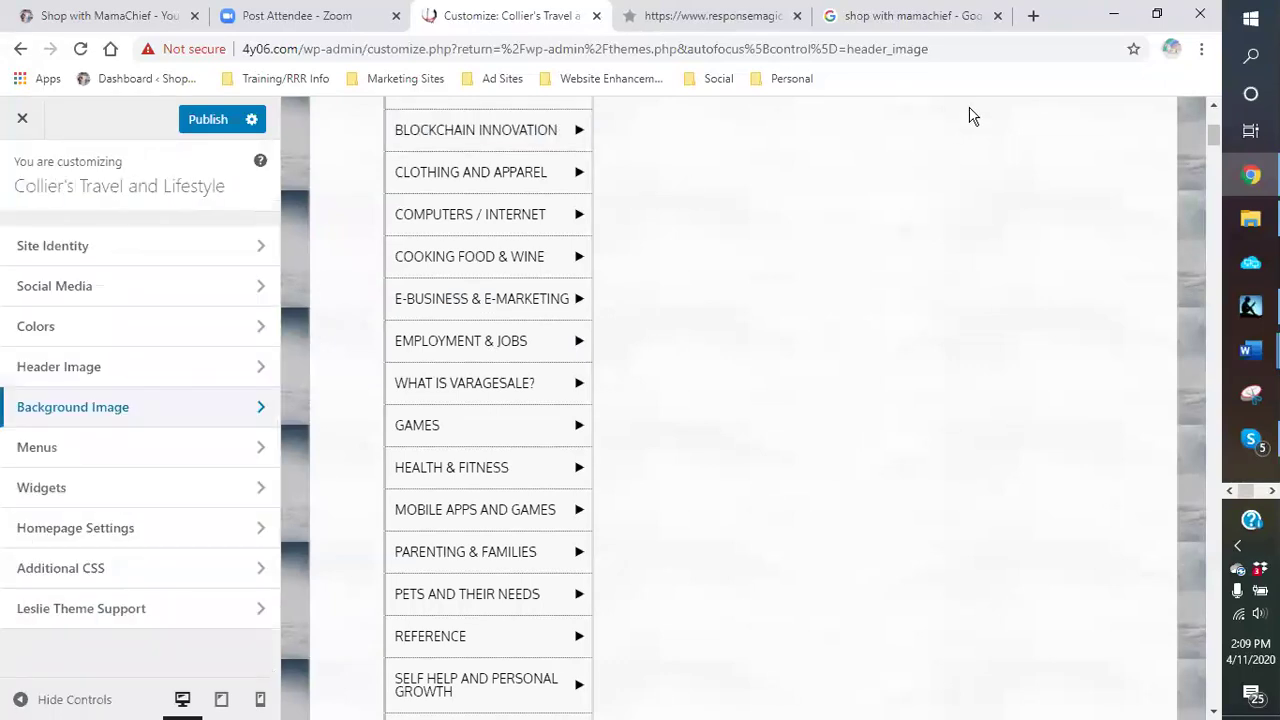
{"action": "left_click", "coordinate": [1033, 16]}
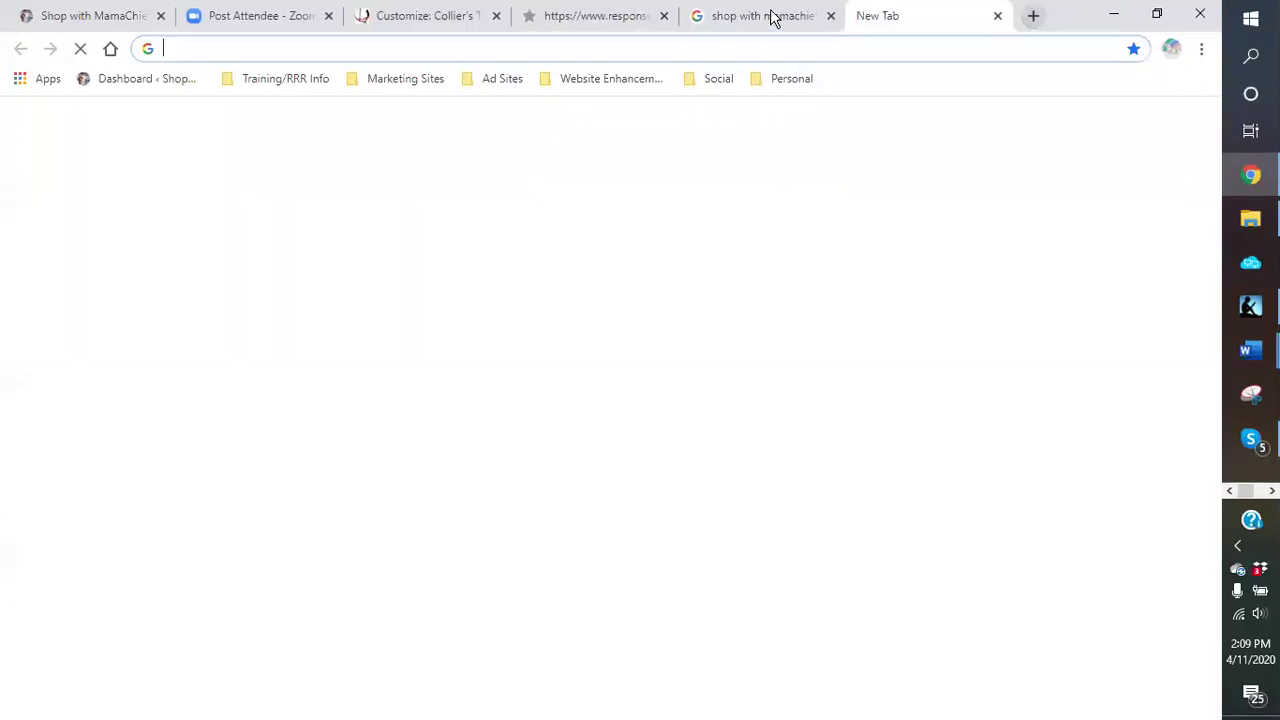
Step: Replace the Google query with 'background images' and show the Images results
{"action": "left_click", "coordinate": [771, 15]}
{"action": "triple_click", "coordinate": [316, 138]}
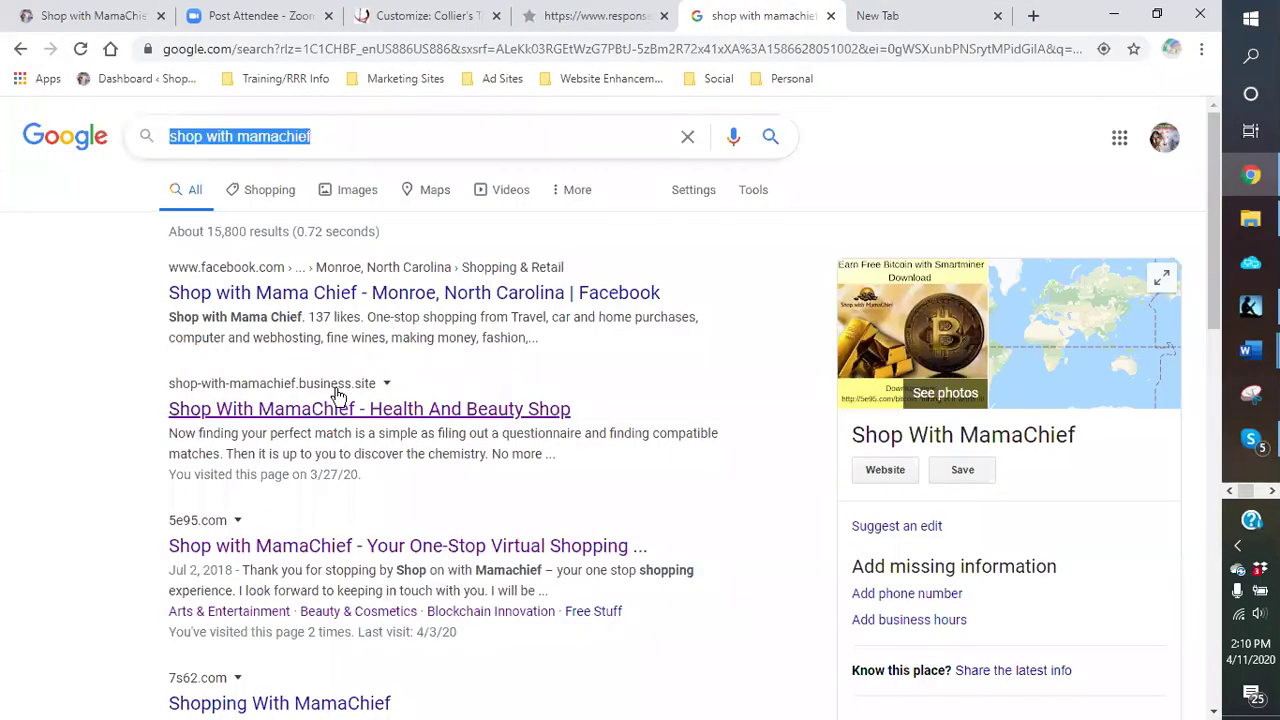
{"action": "type", "text": "back"}
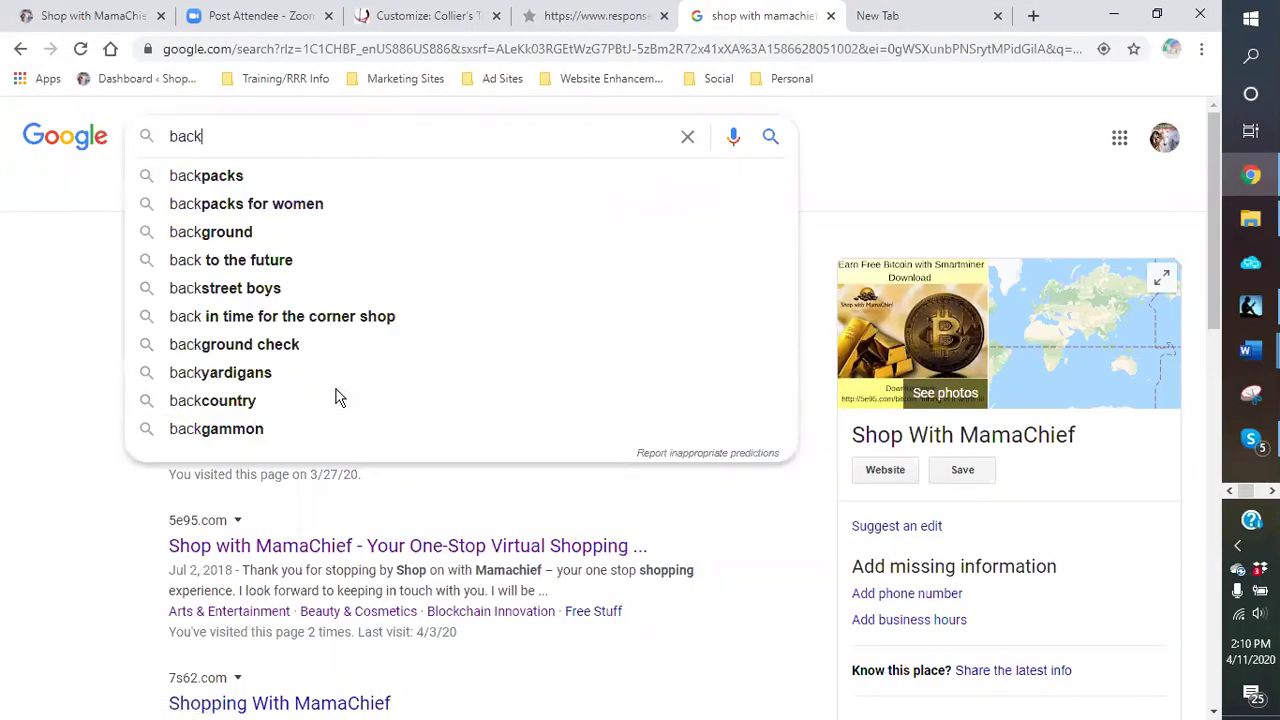
{"action": "type", "text": "groun"}
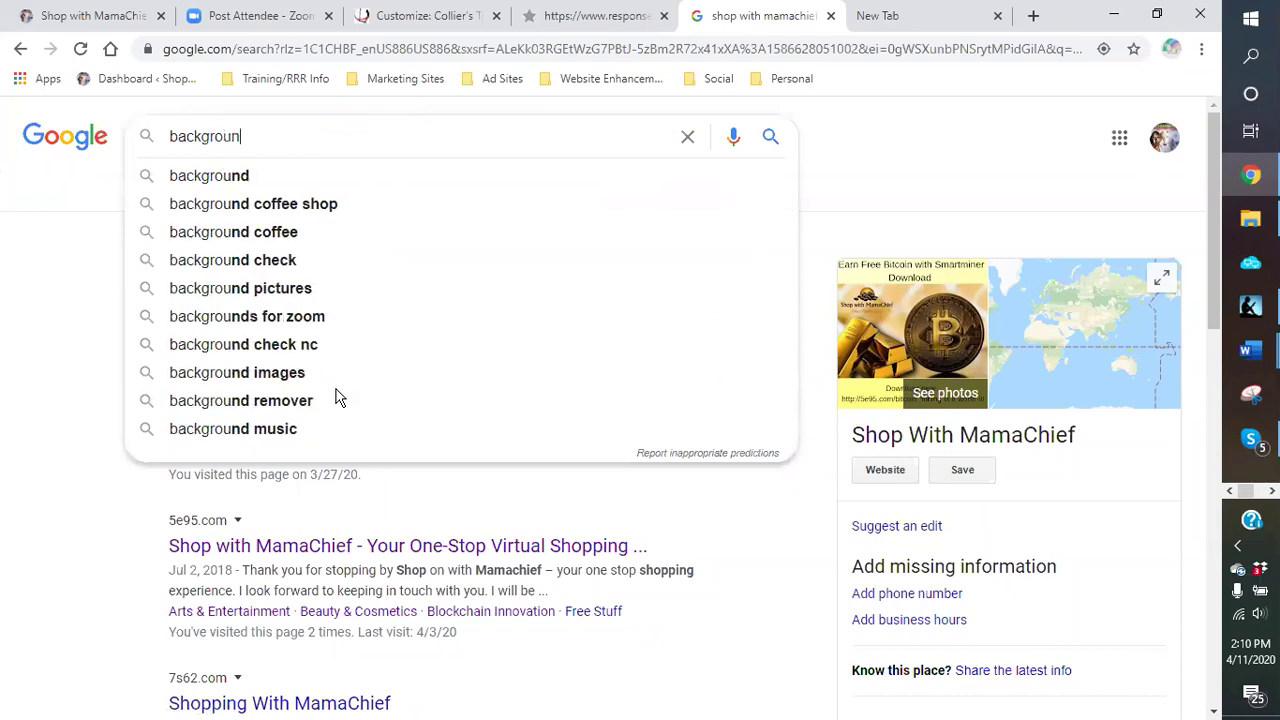
{"action": "type", "text": "d images"}
{"action": "key", "text": "Return"}
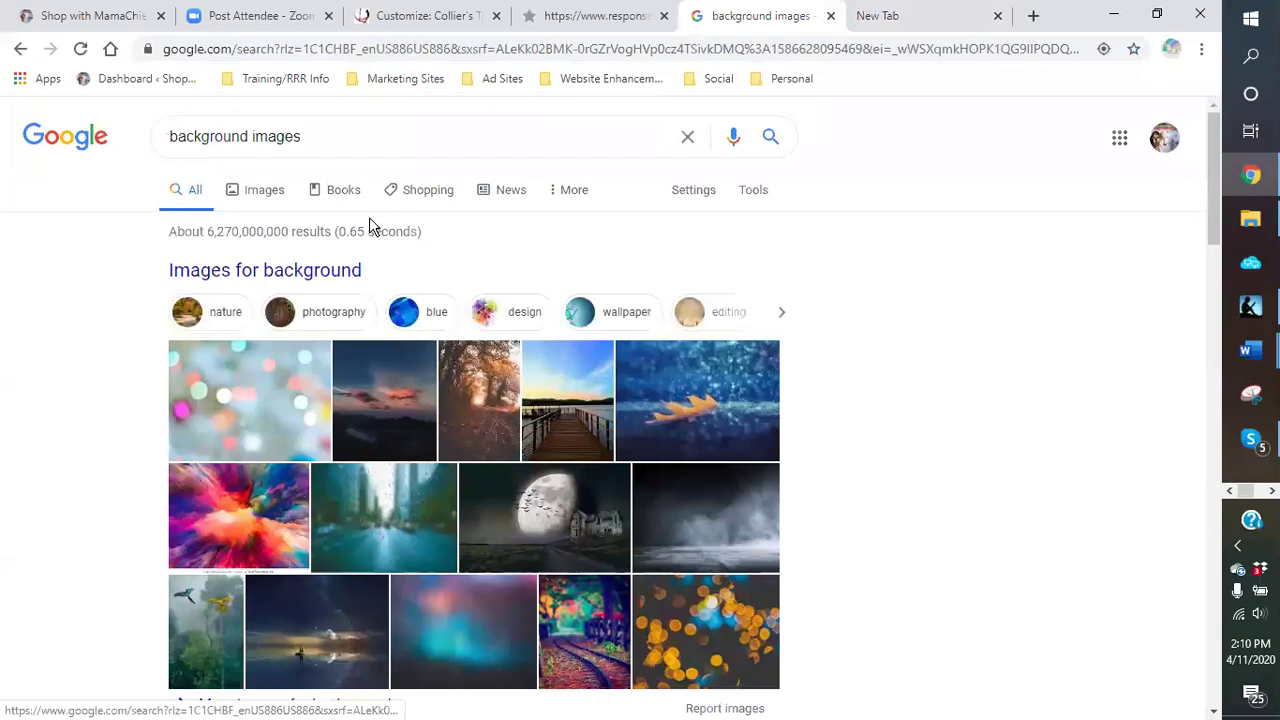
{"action": "left_click", "coordinate": [278, 195]}
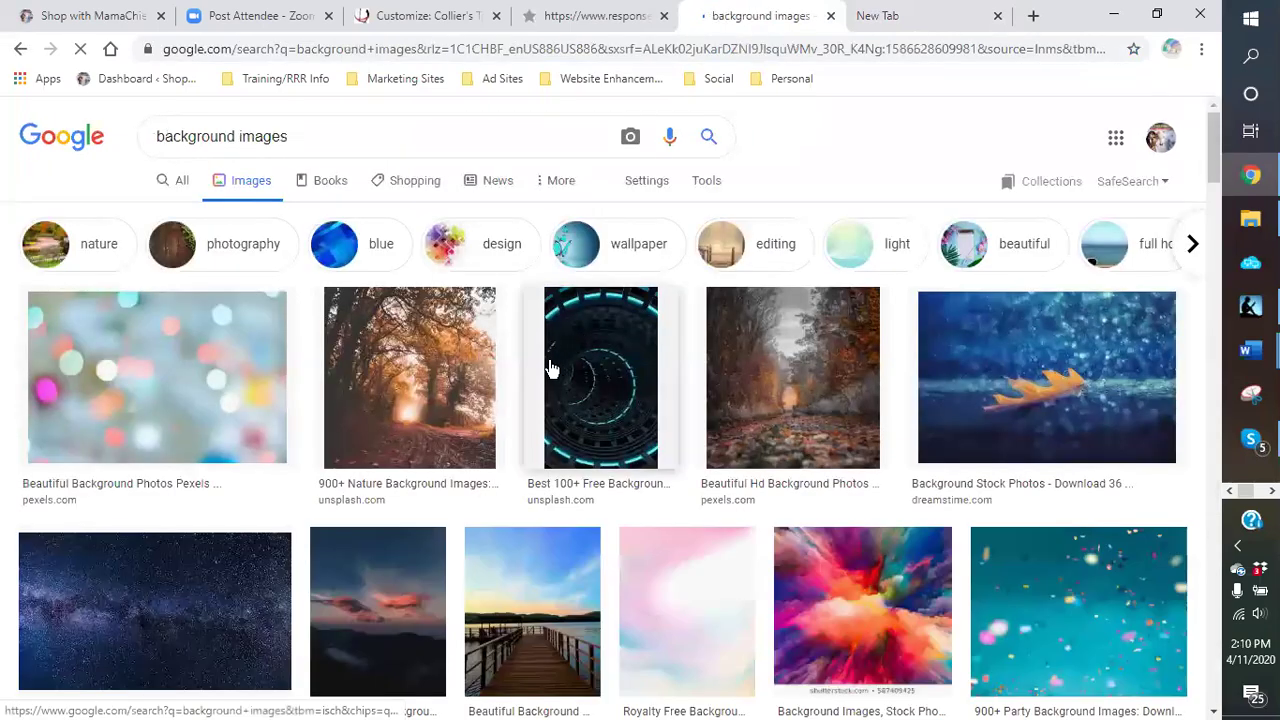
Step: Scroll through the gradient, bokeh, nature, blue abstract and space background image results
{"action": "scroll", "coordinate": [527, 378], "scroll_direction": "down", "scroll_amount": 3}
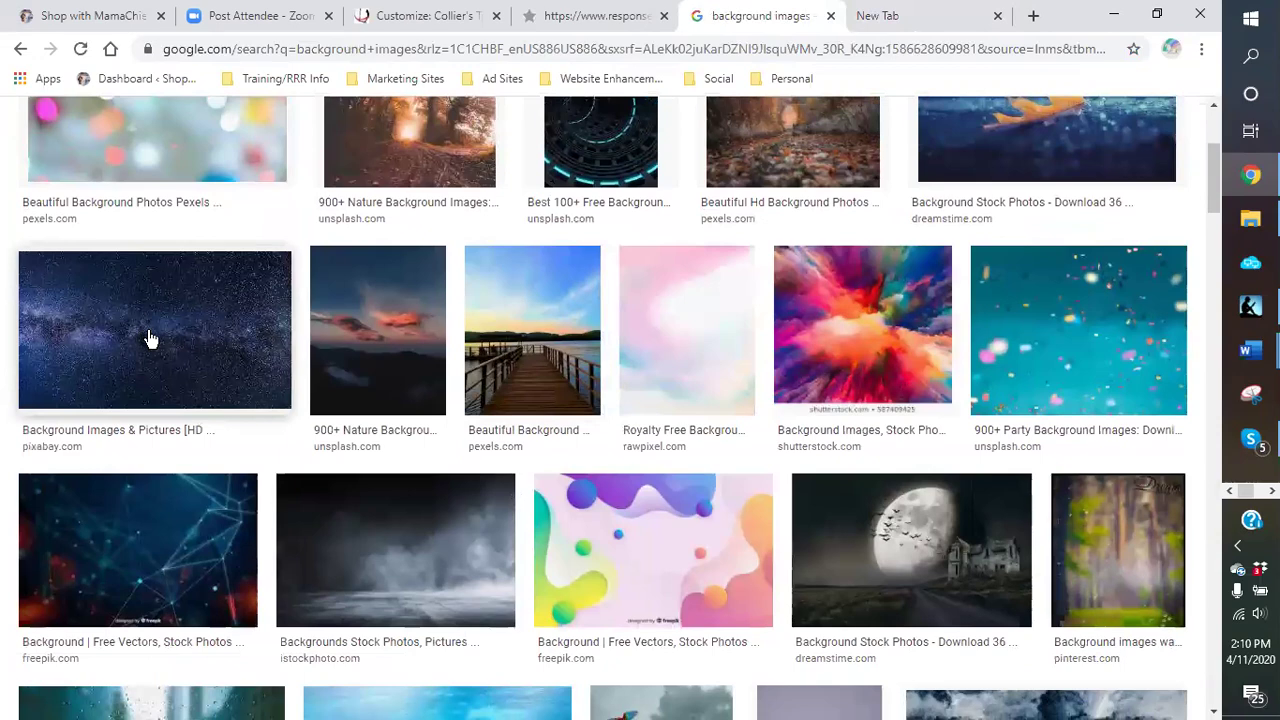
{"action": "scroll", "coordinate": [626, 380], "scroll_direction": "down", "scroll_amount": 1}
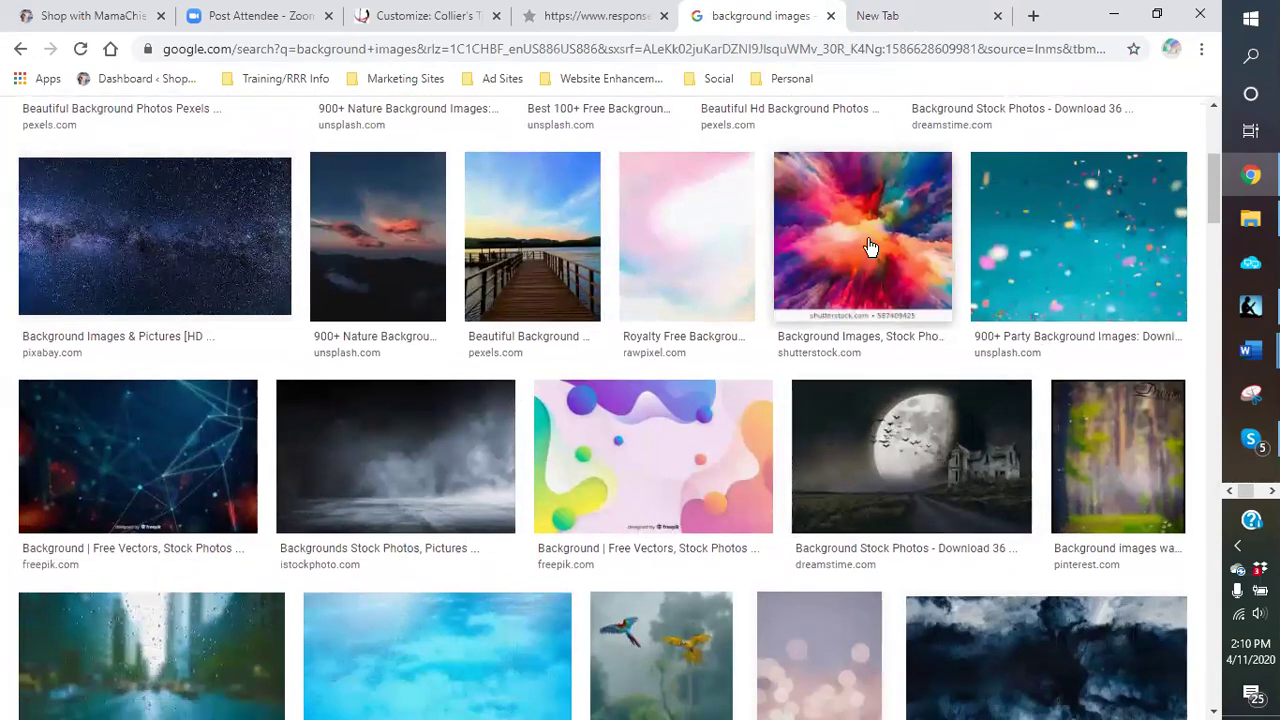
{"action": "scroll", "coordinate": [870, 247], "scroll_direction": "down", "scroll_amount": 1}
{"action": "scroll", "coordinate": [831, 150], "scroll_direction": "down", "scroll_amount": 3}
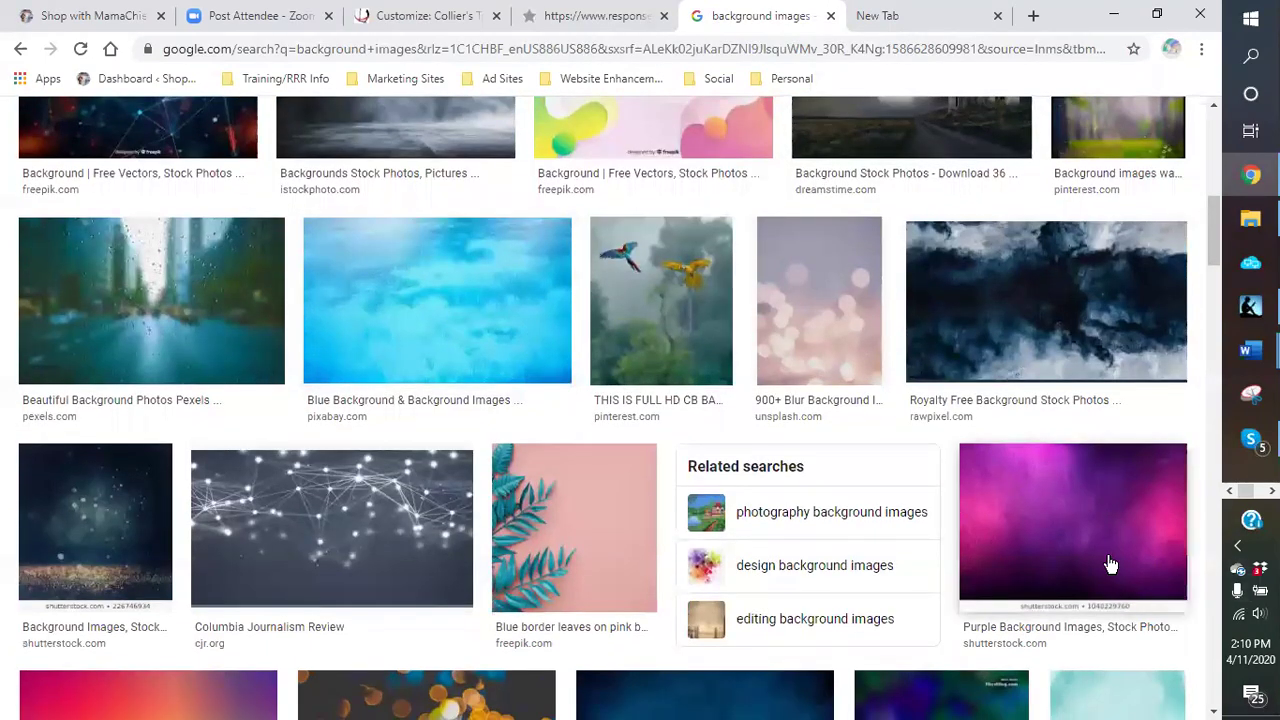
{"action": "scroll", "coordinate": [684, 312], "scroll_direction": "down", "scroll_amount": 1}
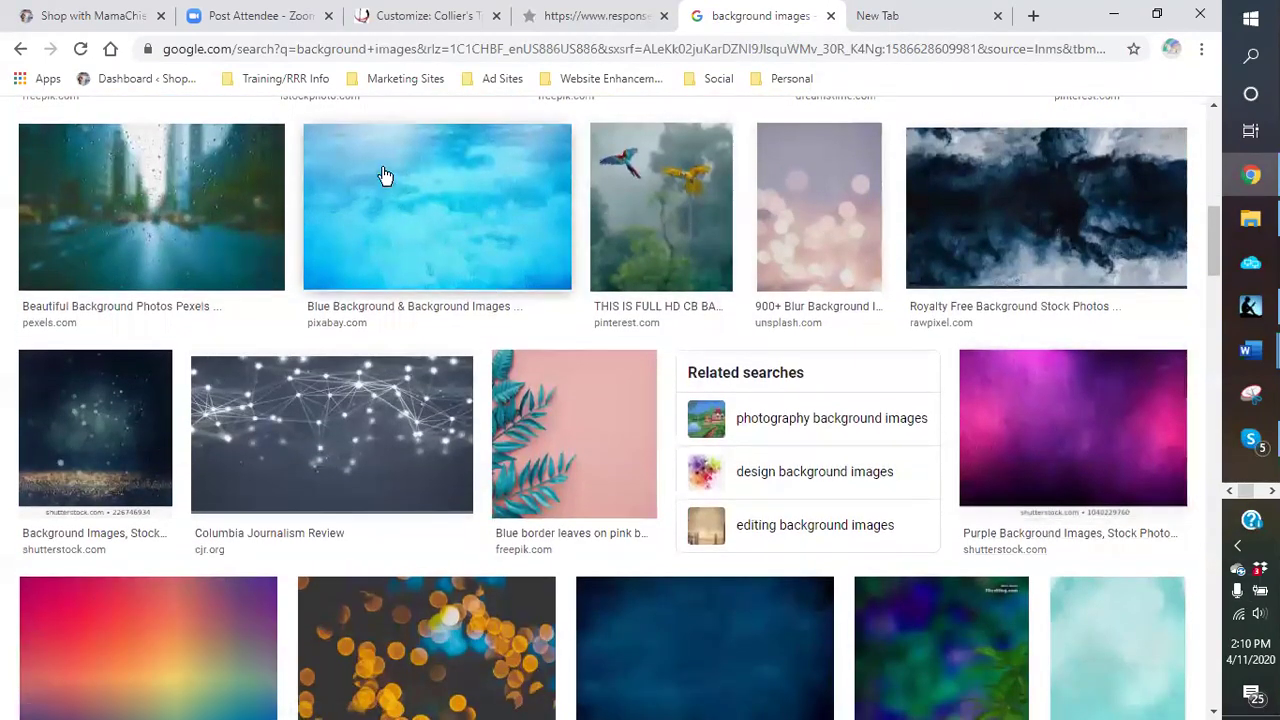
{"action": "scroll", "coordinate": [415, 216], "scroll_direction": "down", "scroll_amount": 2}
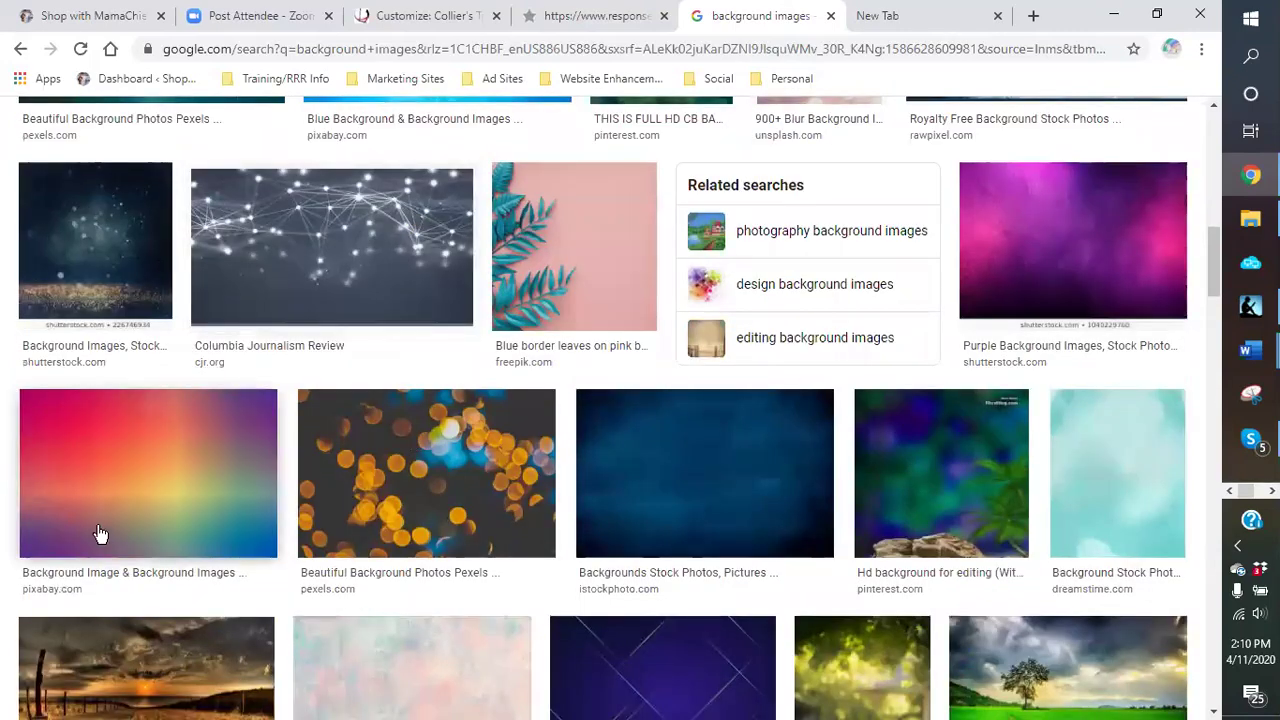
{"action": "scroll", "coordinate": [640, 367], "scroll_direction": "down", "scroll_amount": 2}
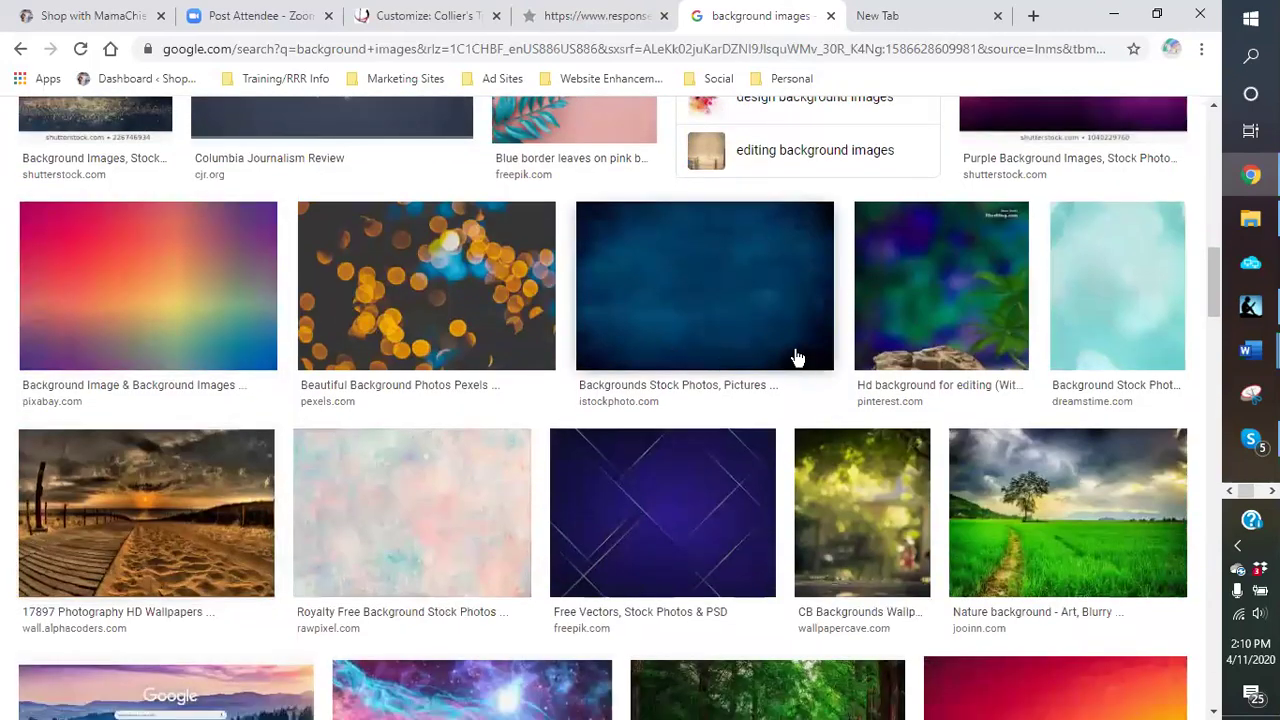
{"action": "scroll", "coordinate": [786, 340], "scroll_direction": "down", "scroll_amount": 1}
{"action": "scroll", "coordinate": [800, 318], "scroll_direction": "down", "scroll_amount": 2}
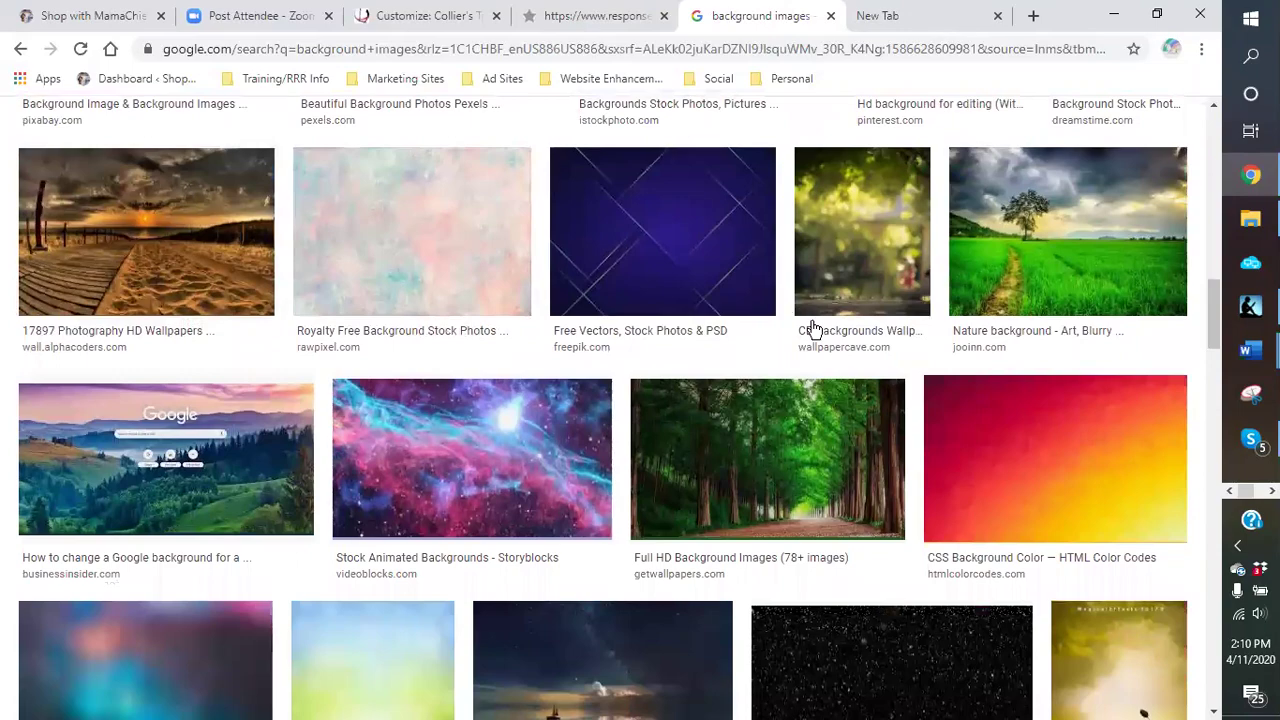
{"action": "scroll", "coordinate": [1070, 510], "scroll_direction": "down", "scroll_amount": 2}
{"action": "scroll", "coordinate": [1025, 471], "scroll_direction": "up", "scroll_amount": 3}
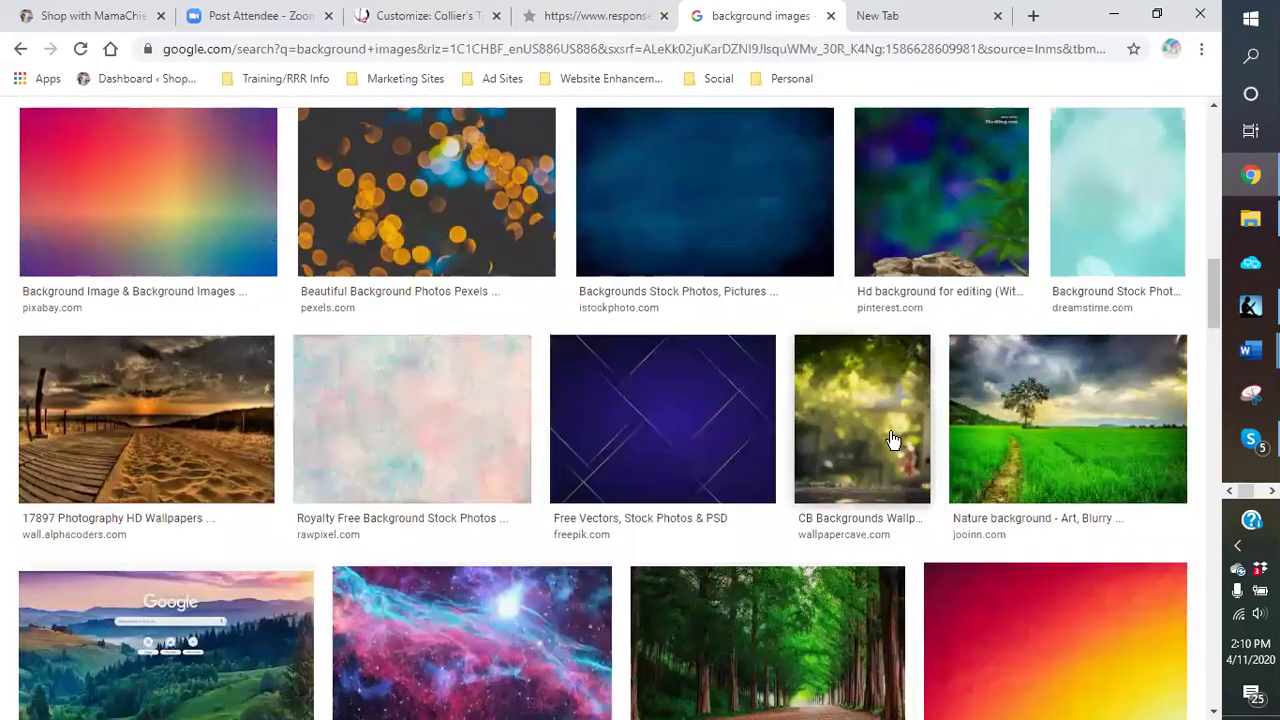
{"action": "scroll", "coordinate": [771, 354], "scroll_direction": "down", "scroll_amount": 1}
{"action": "scroll", "coordinate": [766, 357], "scroll_direction": "up", "scroll_amount": 3}
{"action": "scroll", "coordinate": [698, 447], "scroll_direction": "down", "scroll_amount": 2}
Step: Save the first background image as 'blue background' in Dropbox > logos > background pics
{"action": "right_click", "coordinate": [691, 436]}
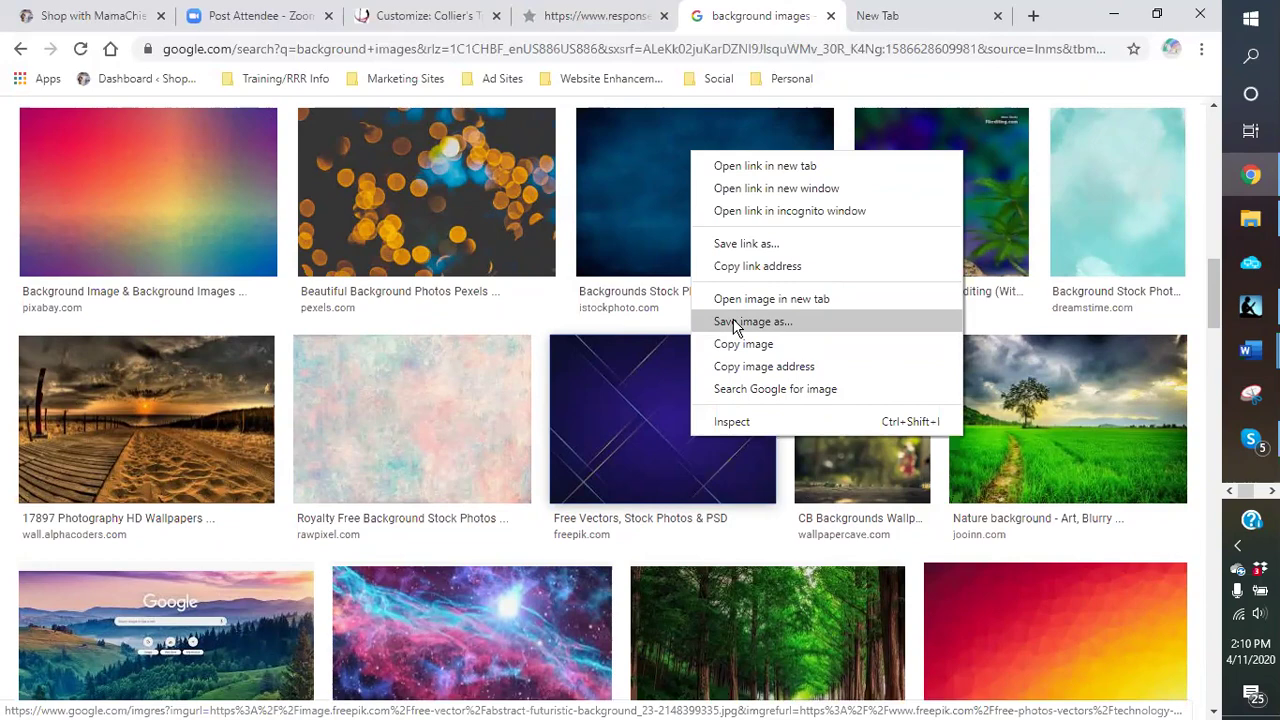
{"action": "left_click", "coordinate": [745, 322]}
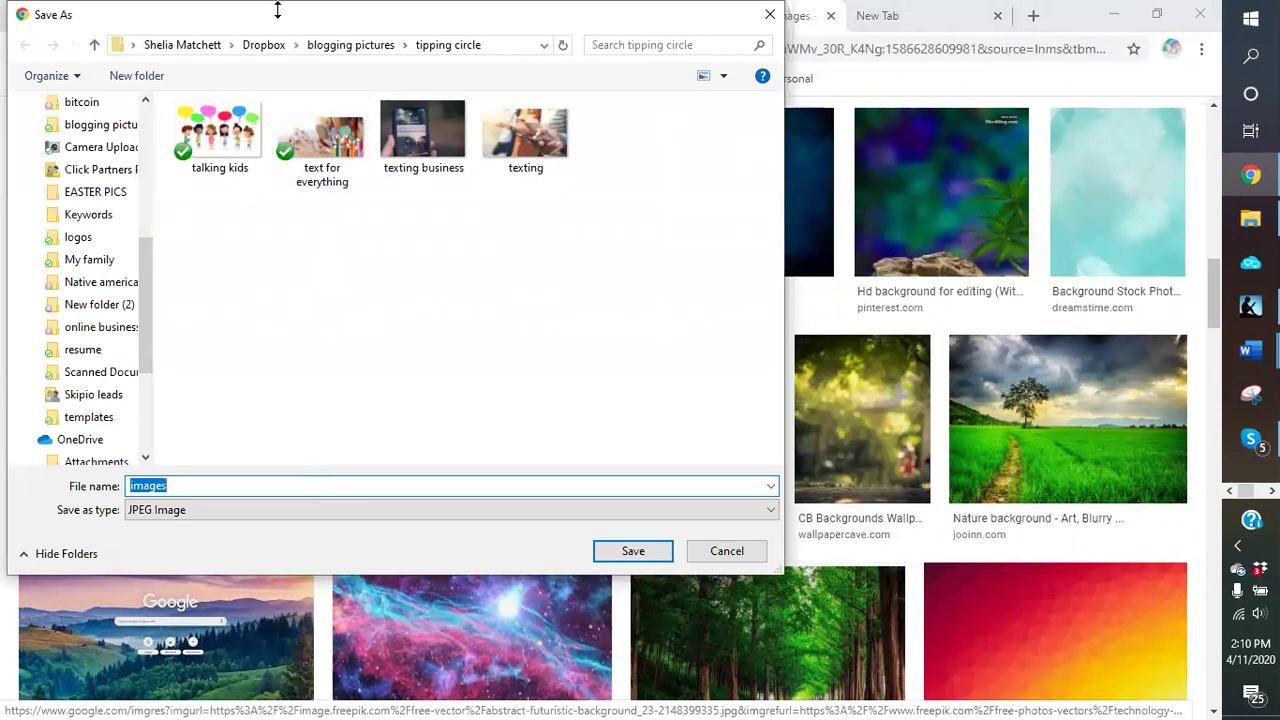
{"action": "left_click", "coordinate": [345, 45]}
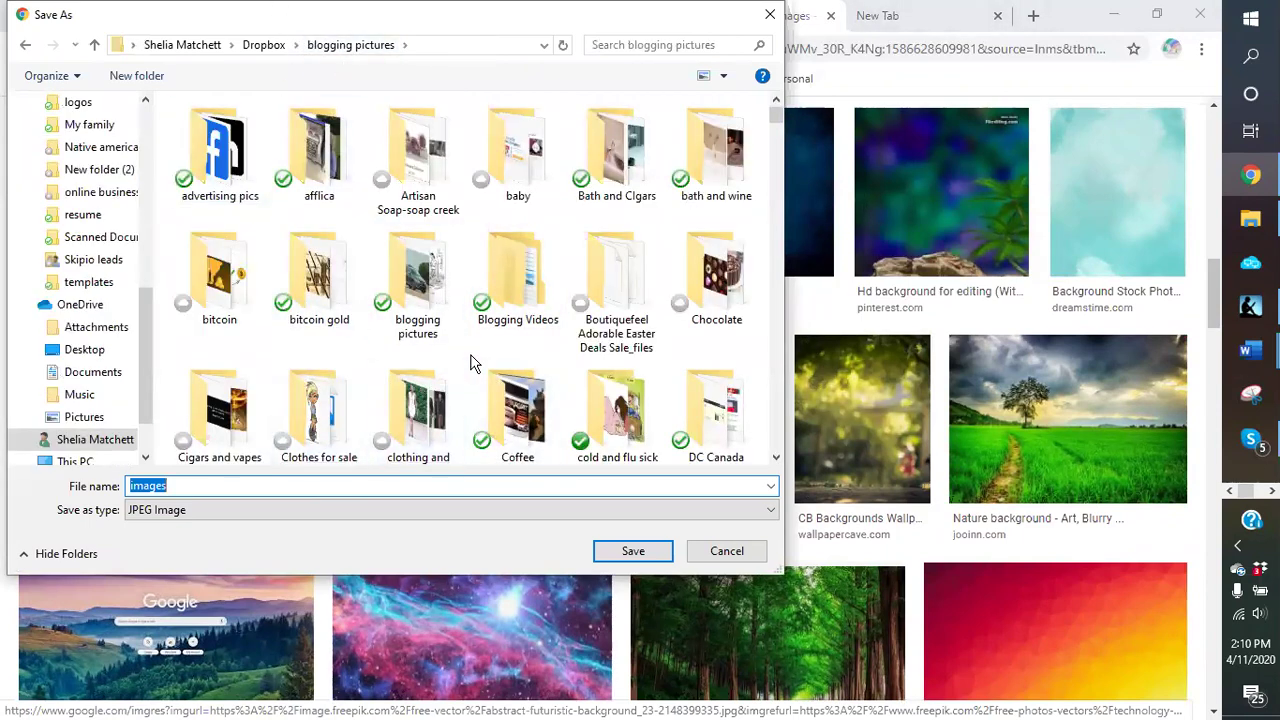
{"action": "scroll", "coordinate": [480, 395], "scroll_direction": "down", "scroll_amount": 1}
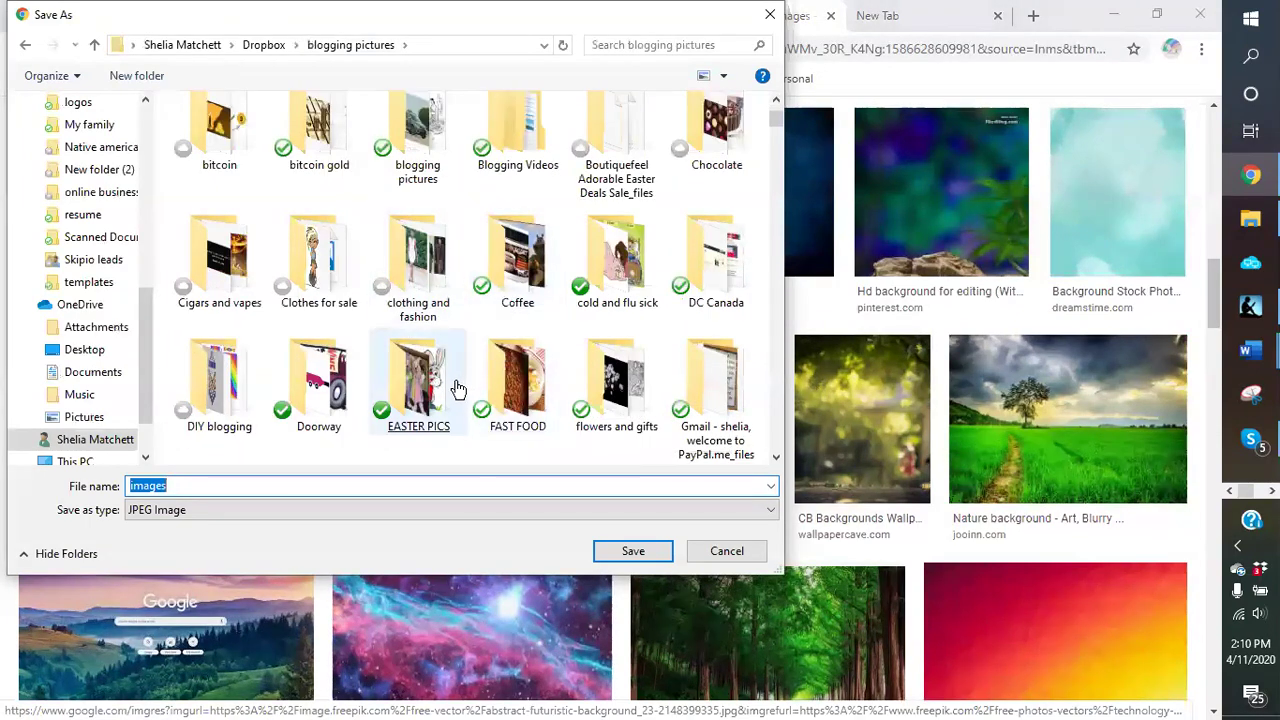
{"action": "scroll", "coordinate": [480, 395], "scroll_direction": "down", "scroll_amount": 1}
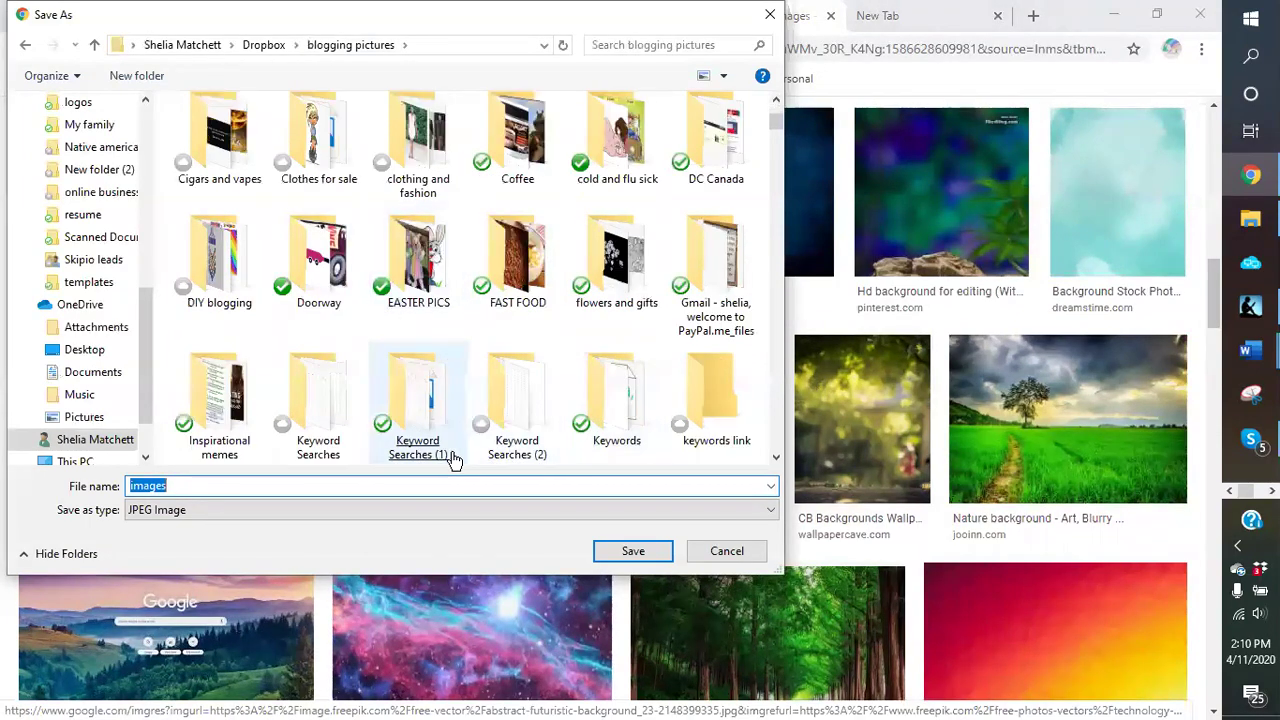
{"action": "scroll", "coordinate": [462, 272], "scroll_direction": "down", "scroll_amount": 1}
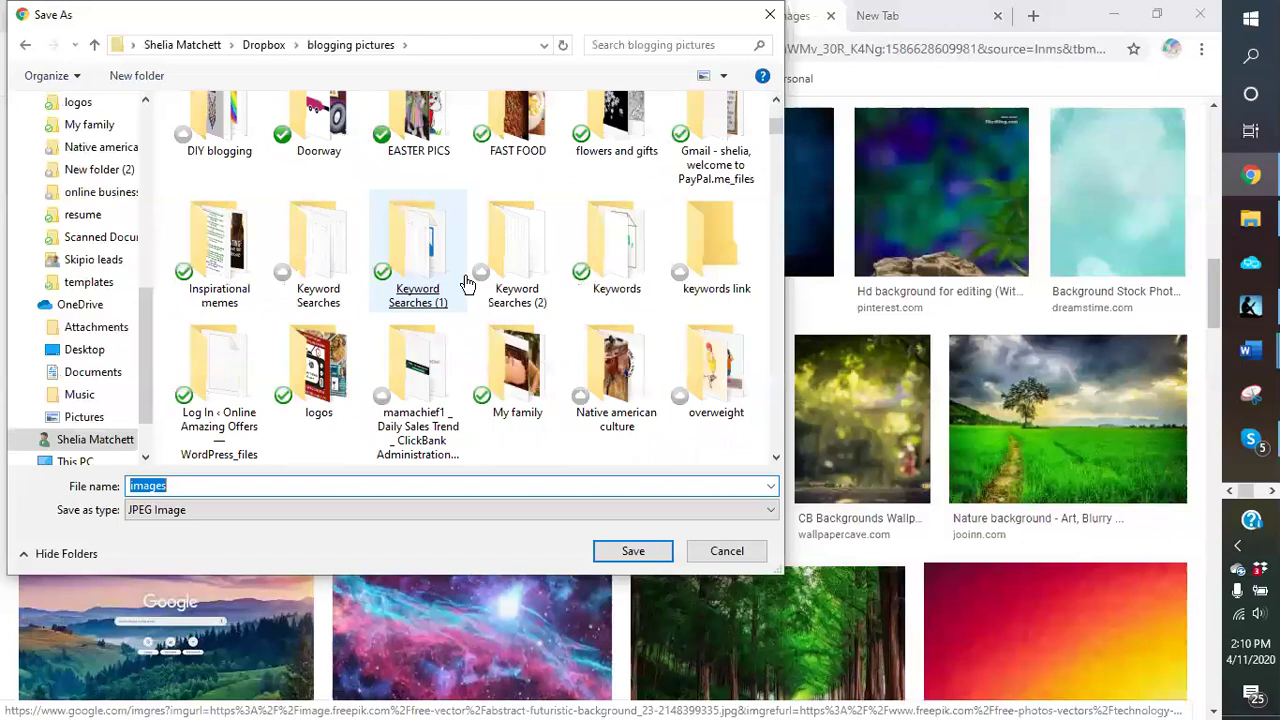
{"action": "double_click", "coordinate": [320, 372]}
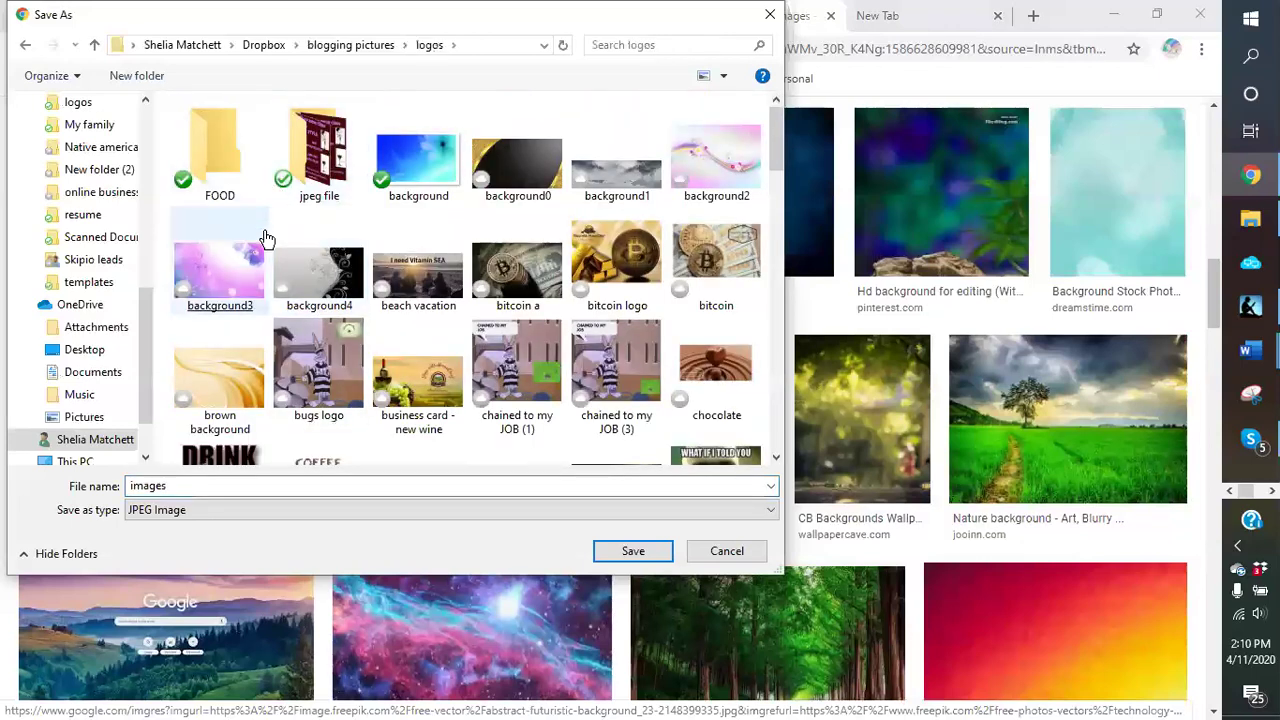
{"action": "left_click", "coordinate": [318, 278]}
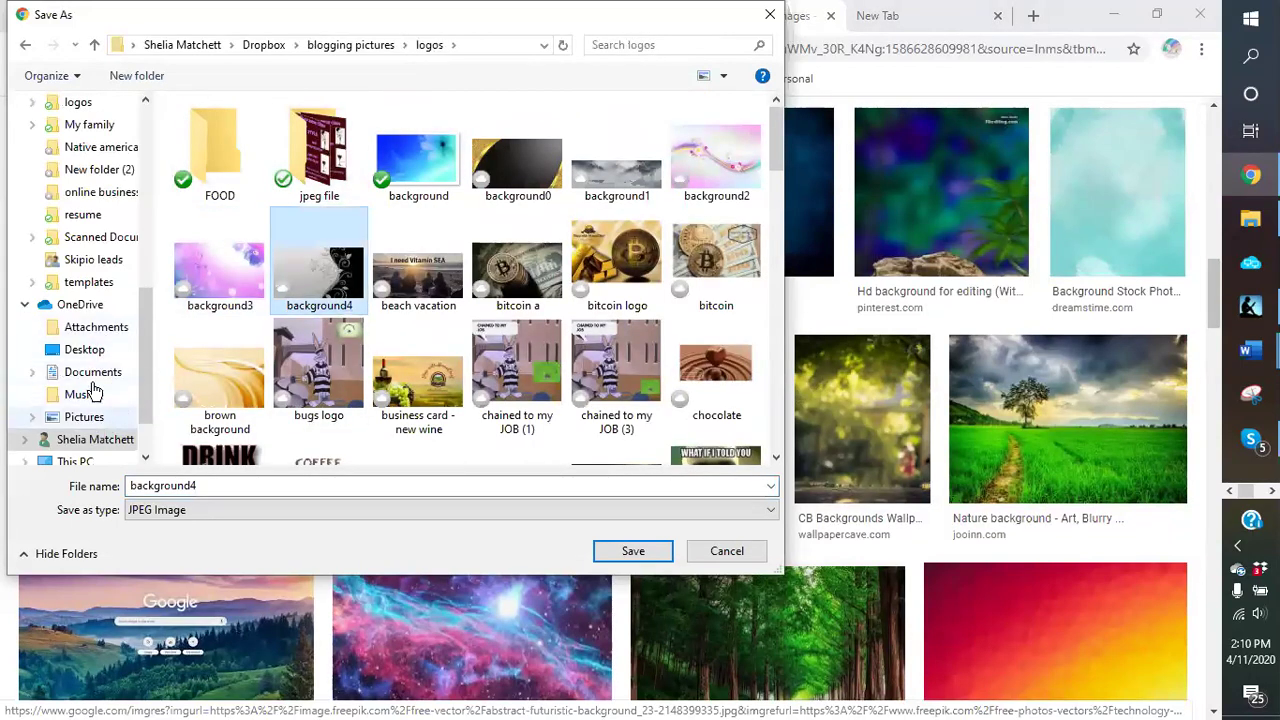
{"action": "left_click", "coordinate": [72, 103]}
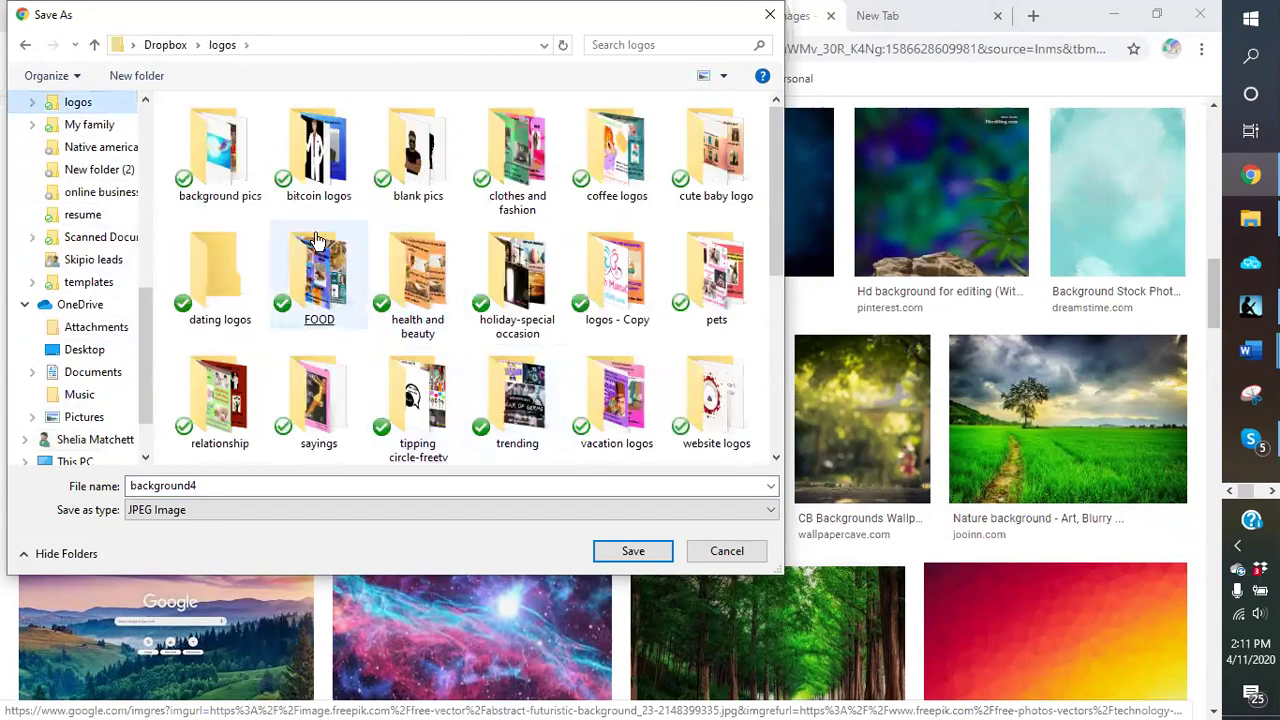
{"action": "double_click", "coordinate": [229, 180]}
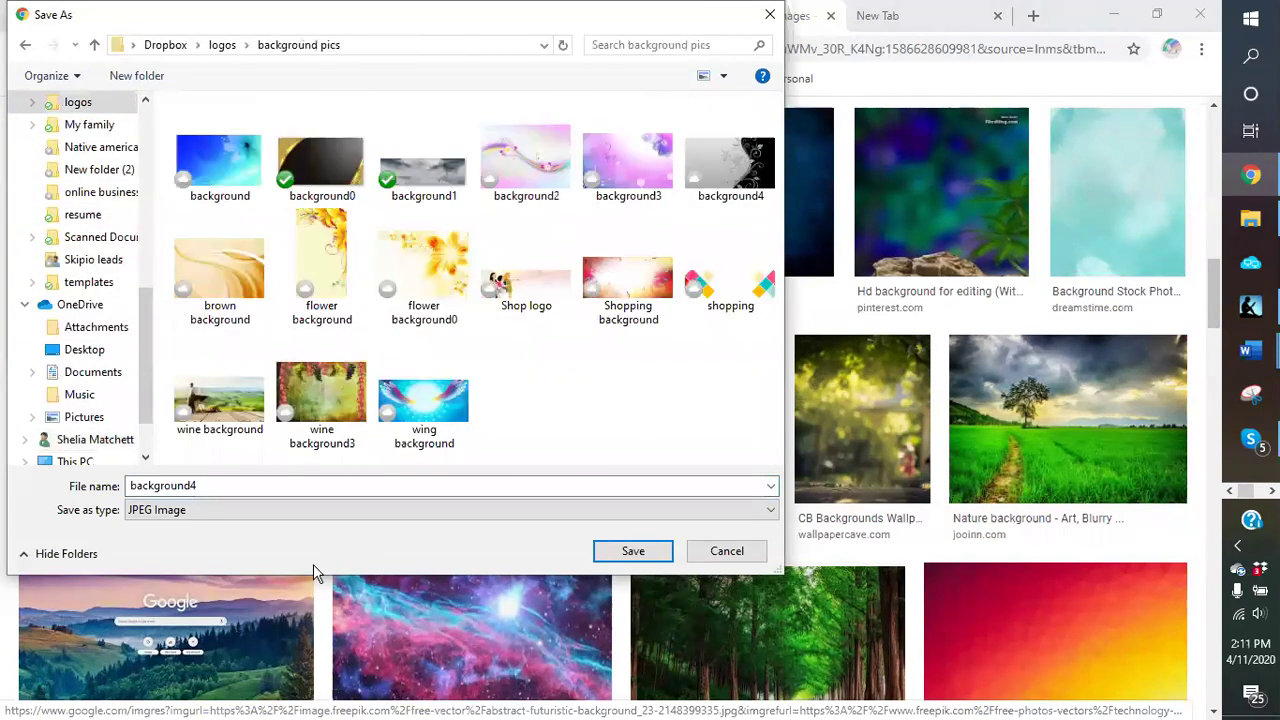
{"action": "double_click", "coordinate": [249, 489]}
{"action": "type", "text": "blue backg"}
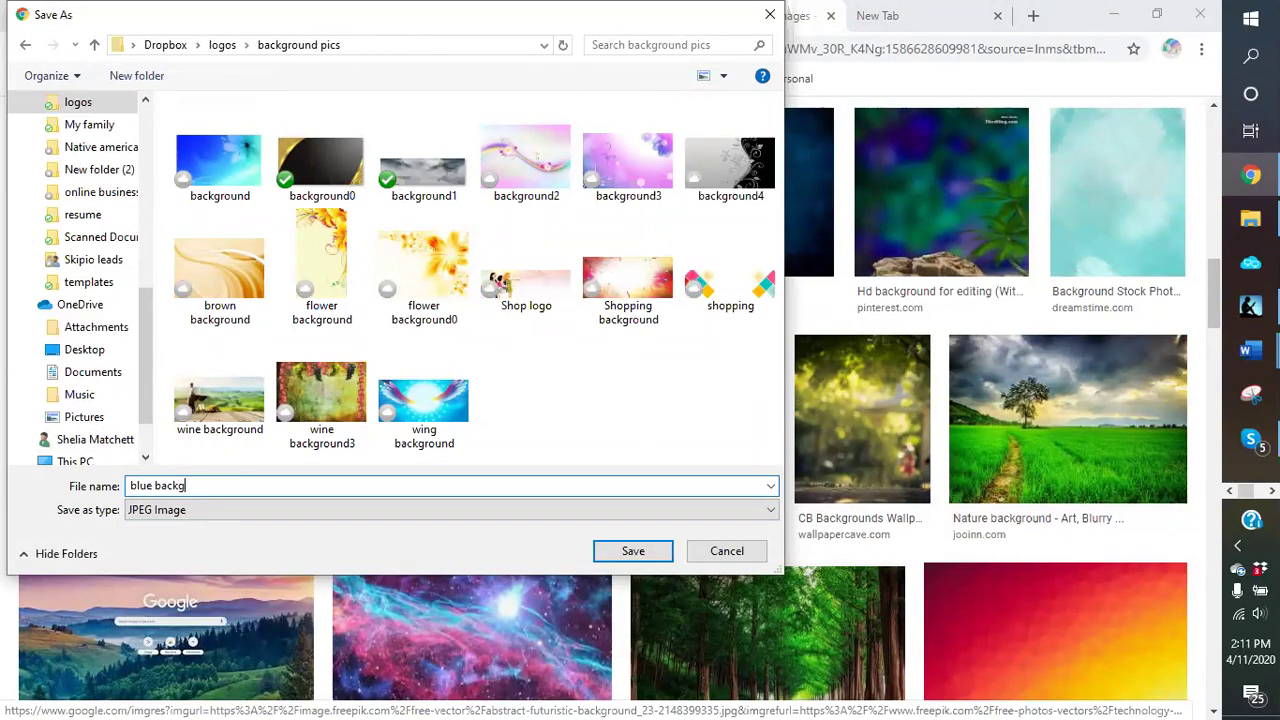
{"action": "type", "text": "round"}
{"action": "key", "text": "Return"}
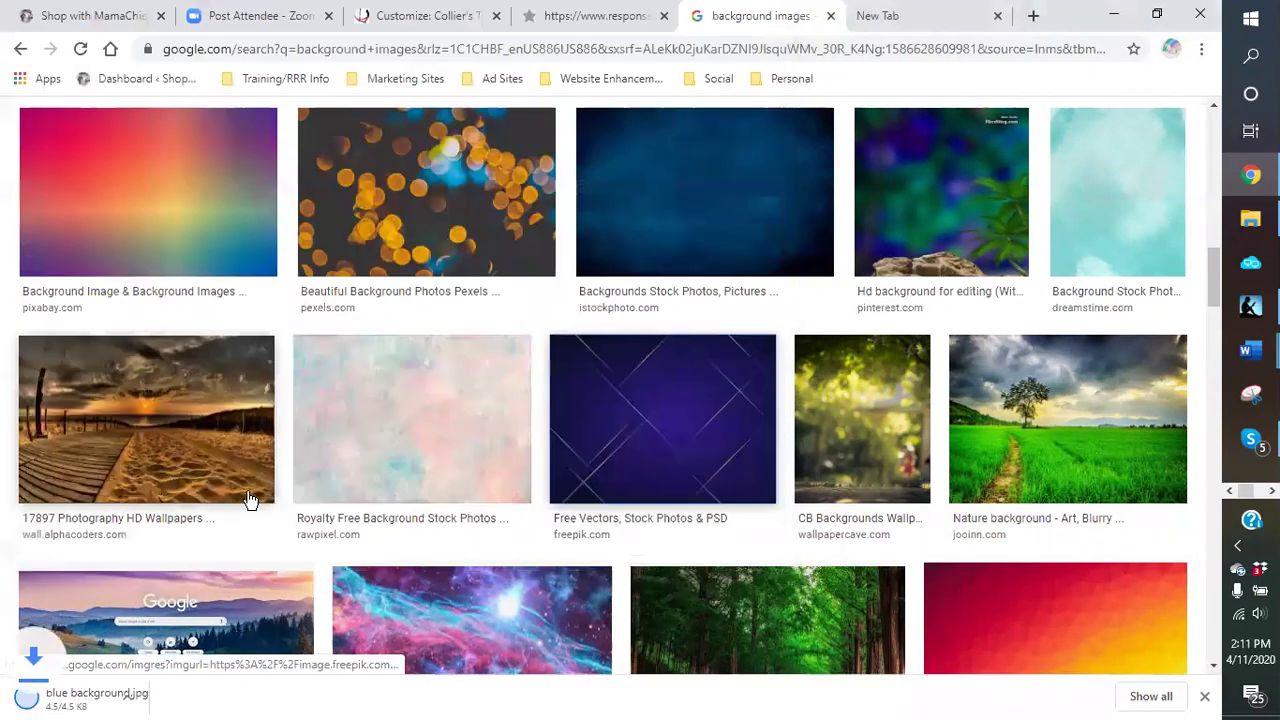
Step: Save the red-orange gradient image as 'starburst' in the same folder
{"action": "right_click", "coordinate": [1036, 599]}
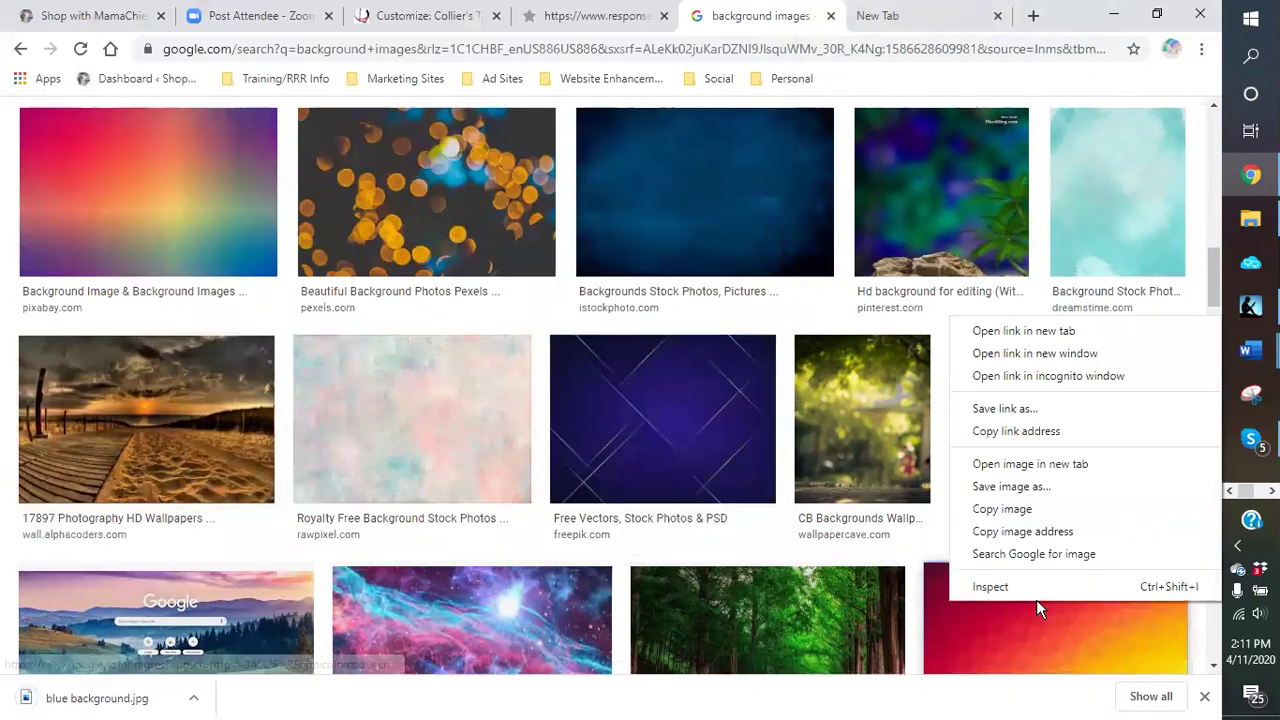
{"action": "left_click", "coordinate": [1011, 486]}
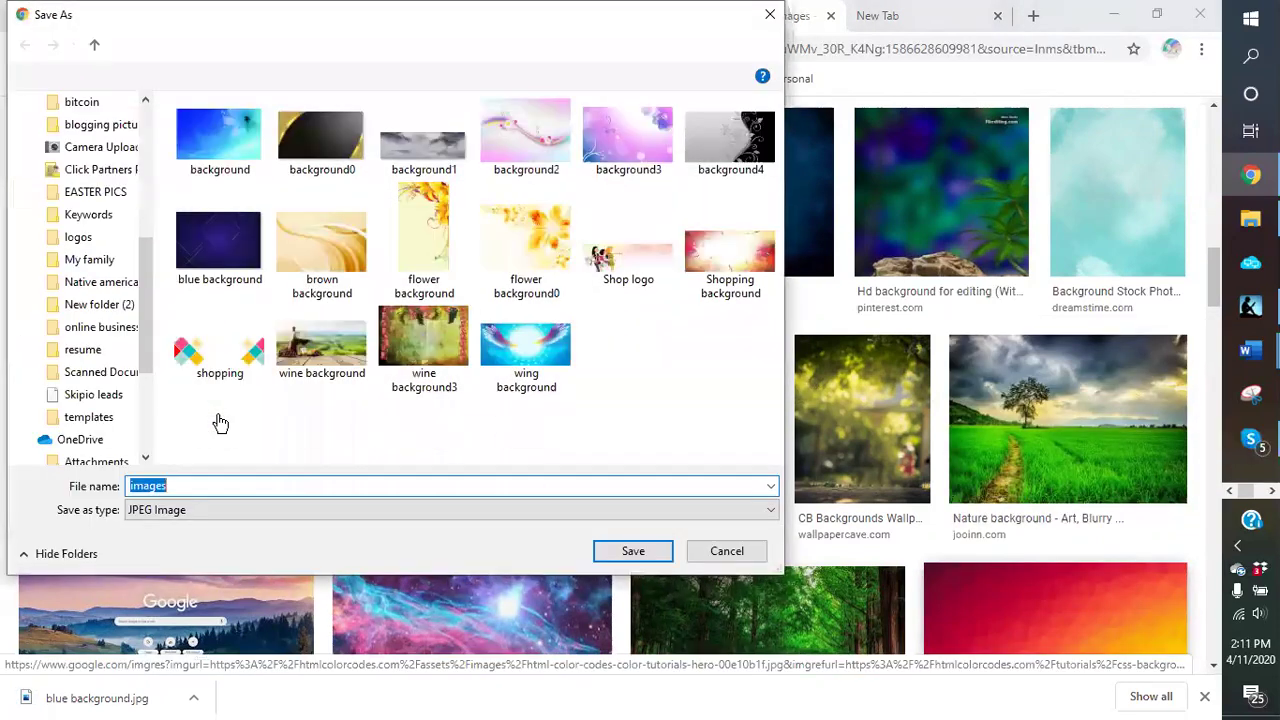
{"action": "type", "text": "sta"}
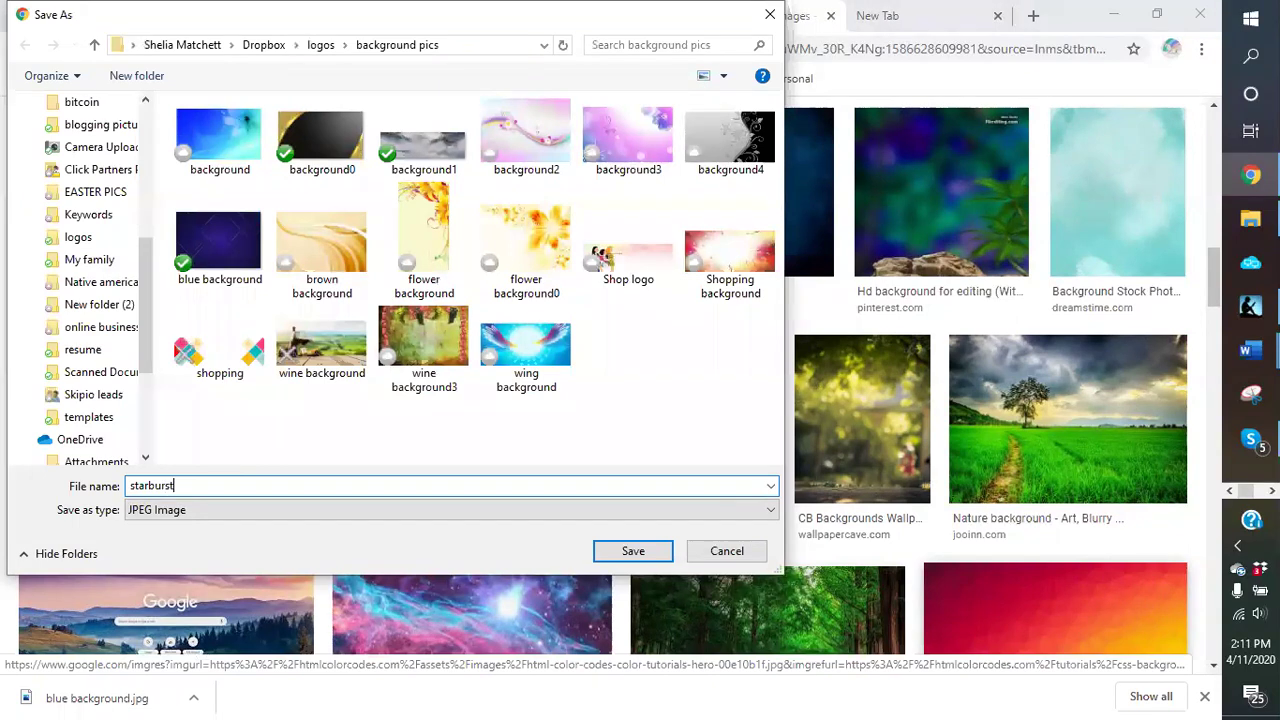
{"action": "type", "text": "rburst"}
{"action": "key", "text": "Return"}
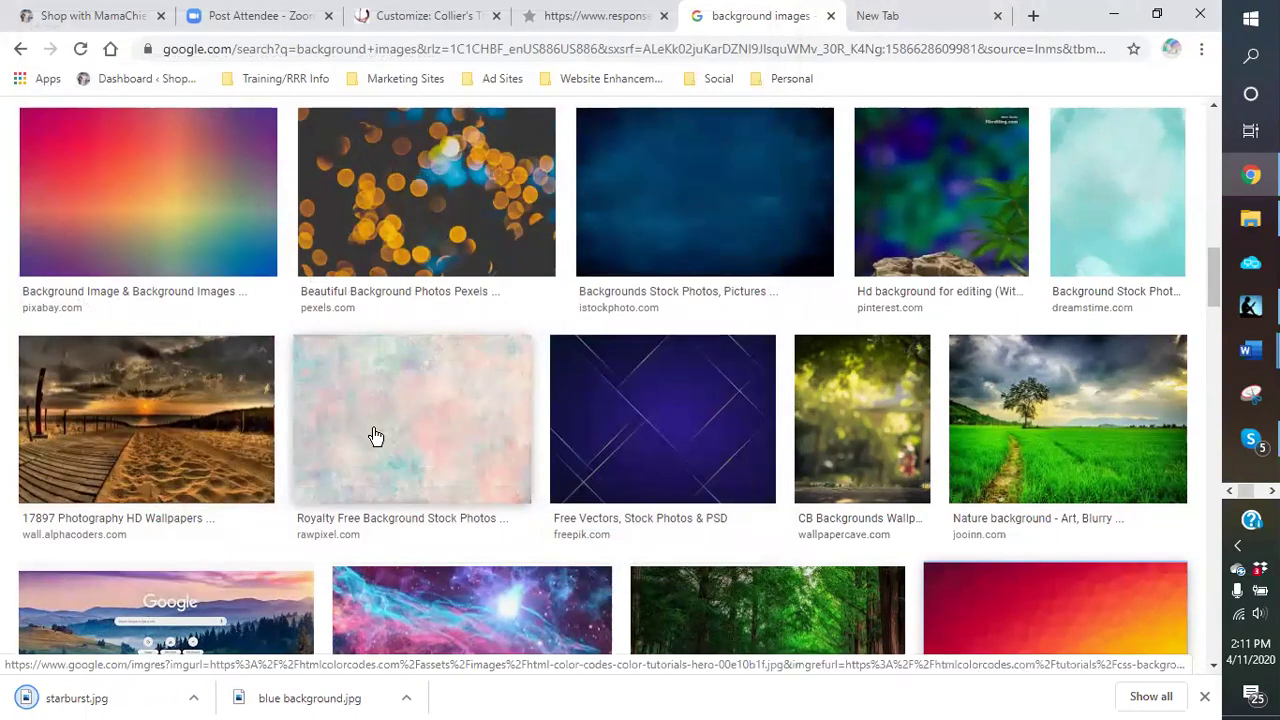
Step: Save the pale pastel image as 'pastel' in the background pics folder
{"action": "right_click", "coordinate": [373, 430]}
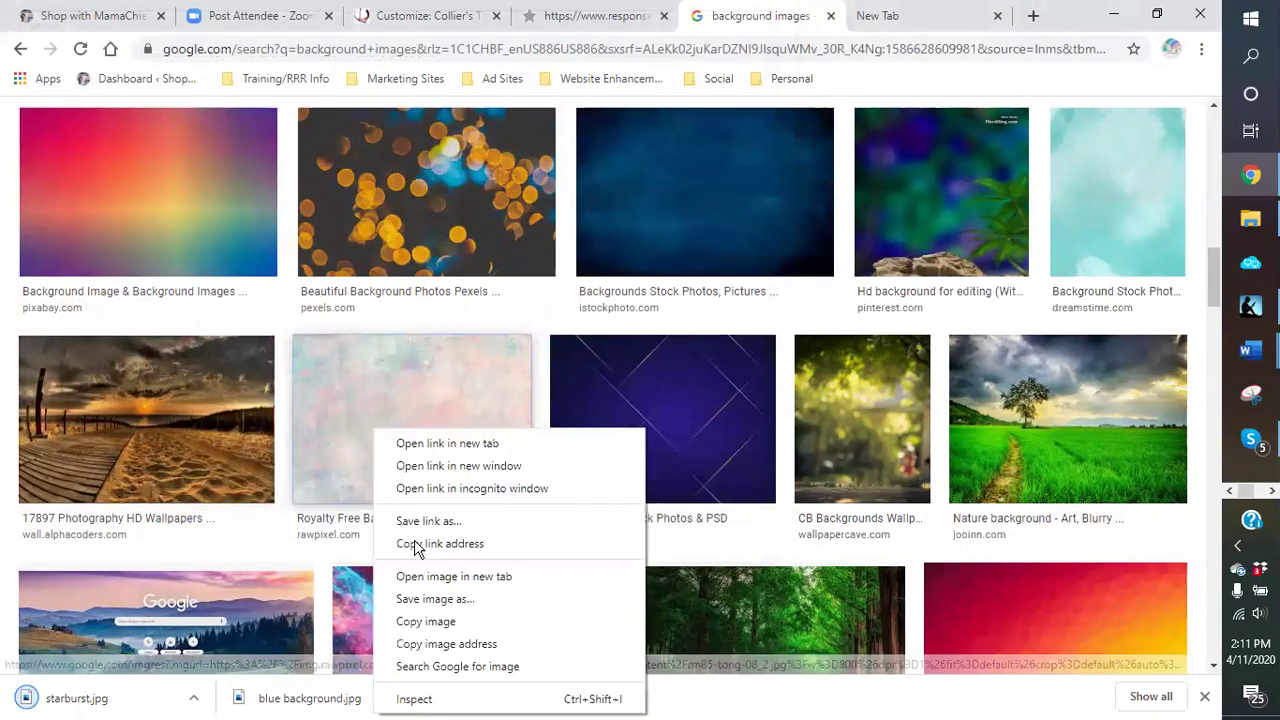
{"action": "left_click", "coordinate": [435, 598]}
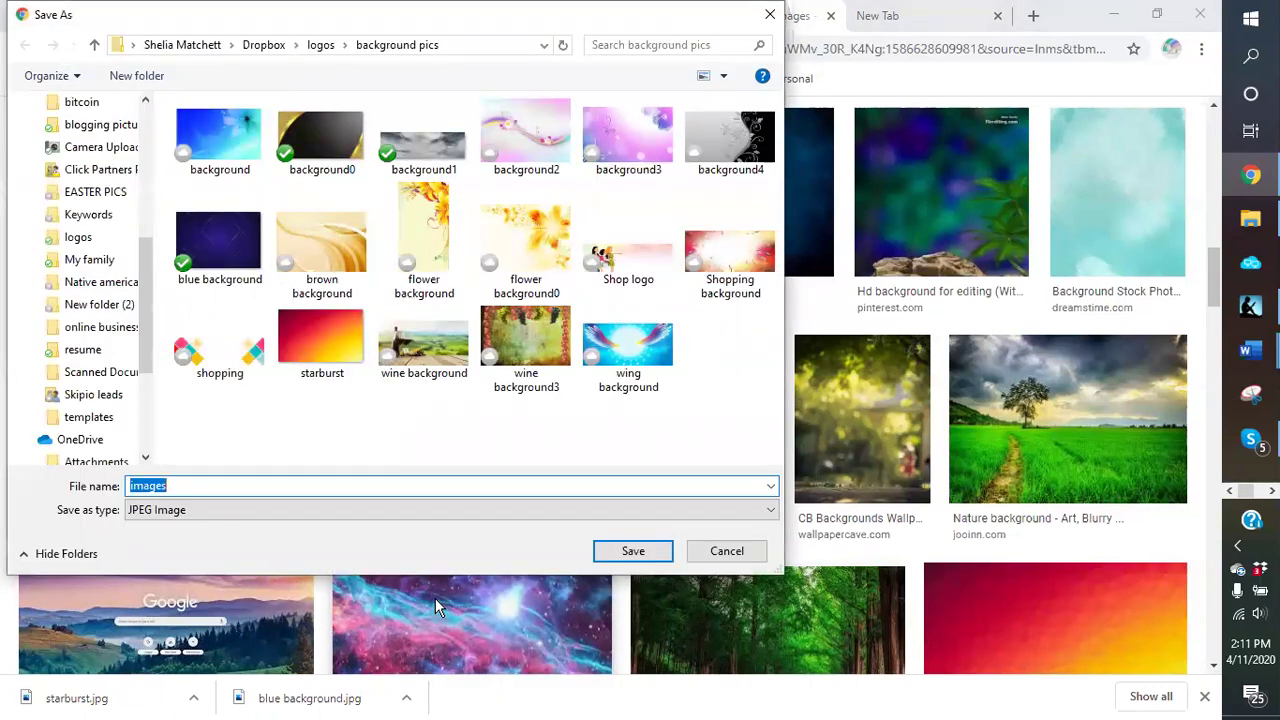
{"action": "type", "text": "pastel"}
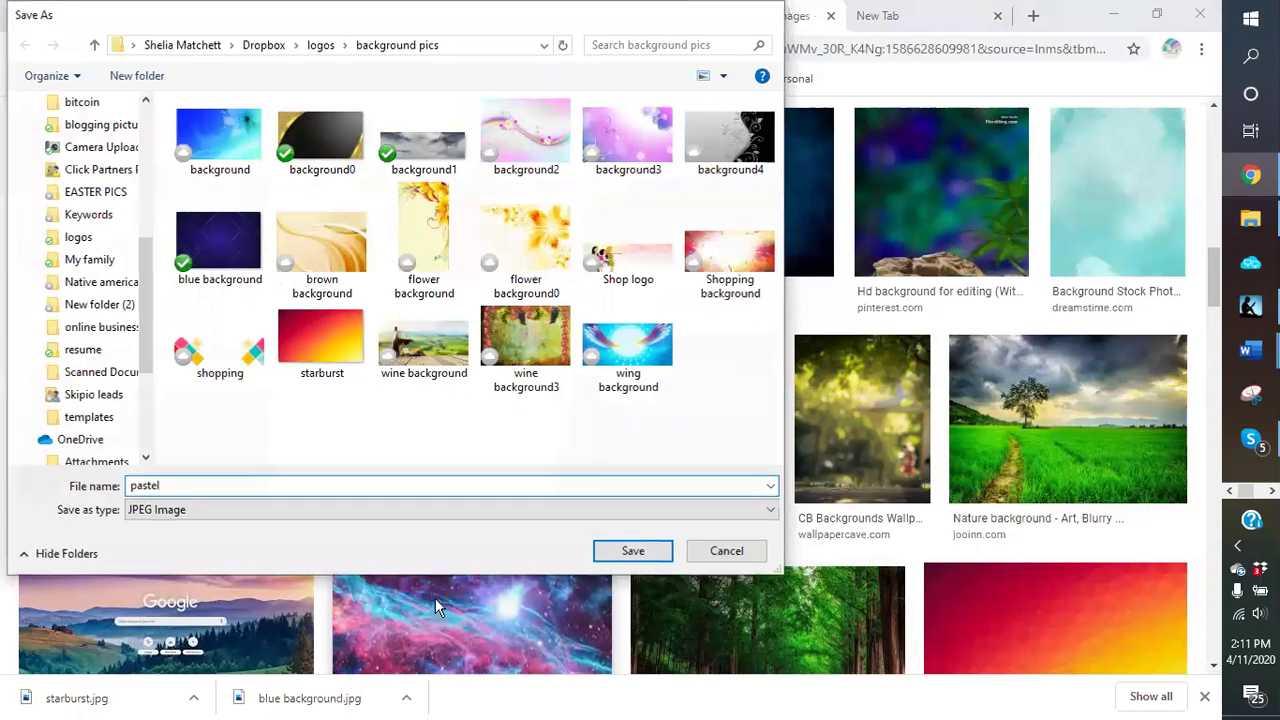
{"action": "key", "text": "Return"}
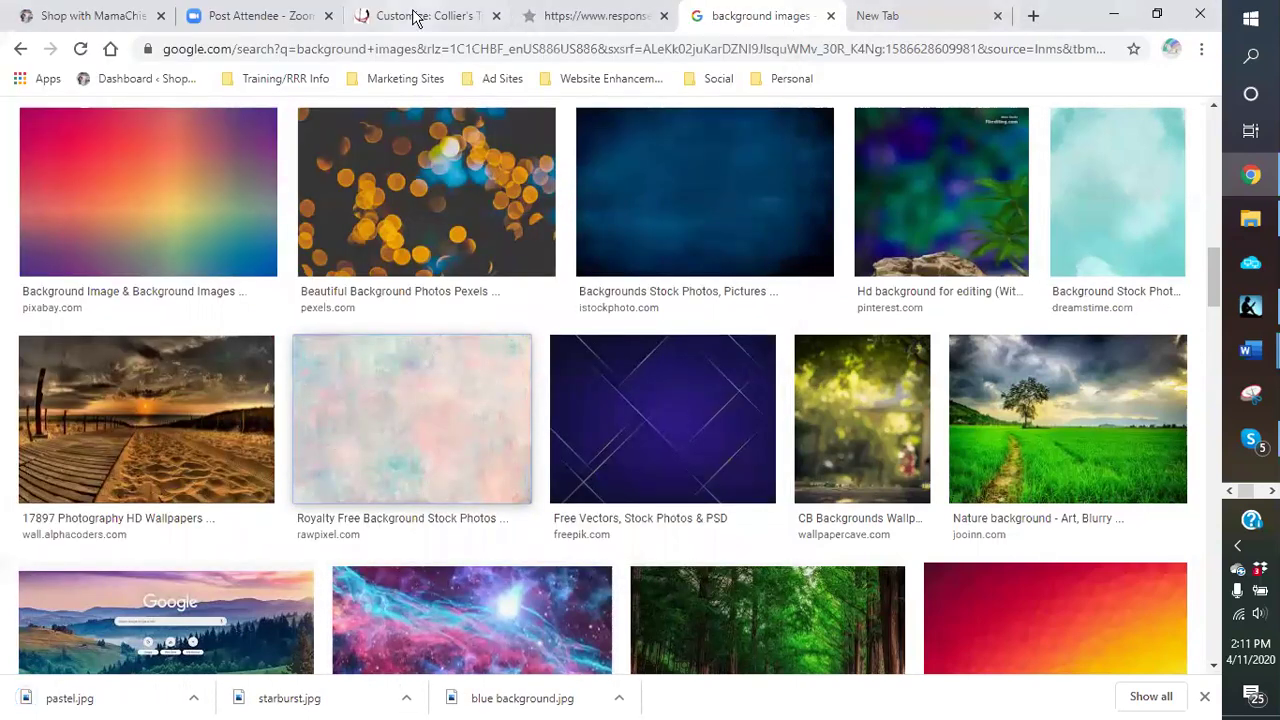
{"action": "left_click", "coordinate": [414, 15]}
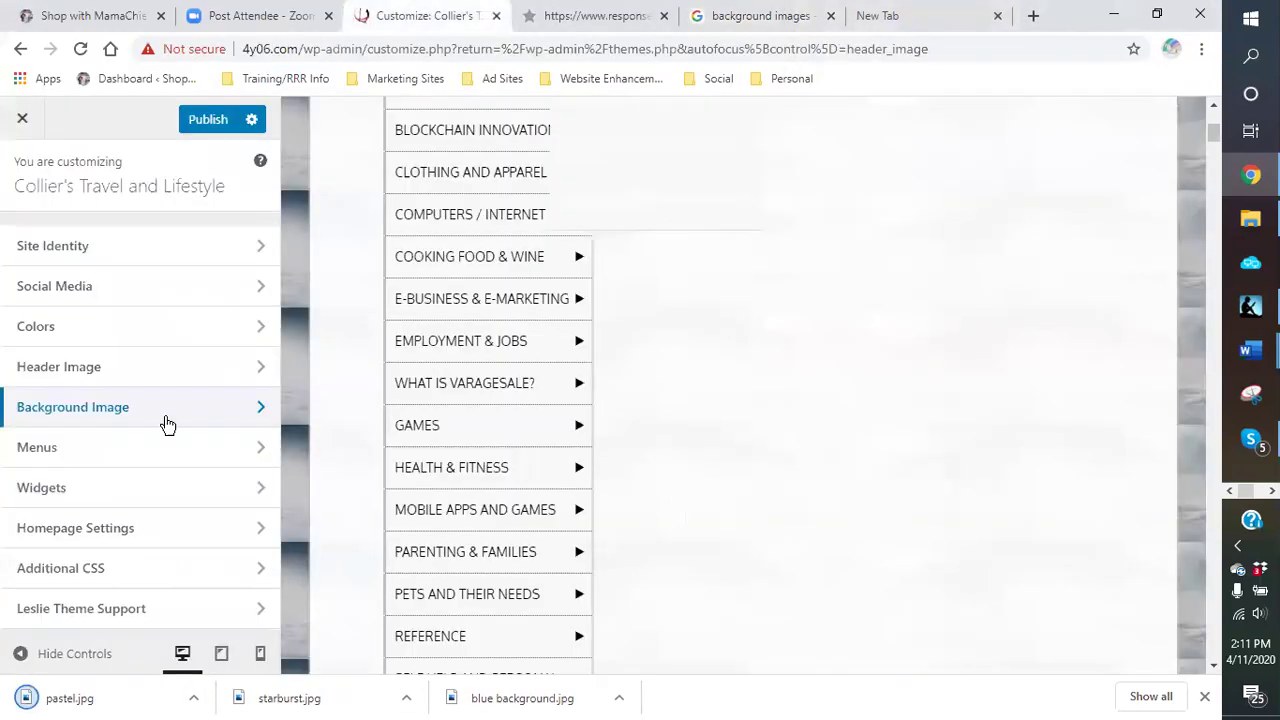
Step: Remove the misty grey background image and upload 'blue background' as the new site background
{"action": "left_click", "coordinate": [79, 412]}
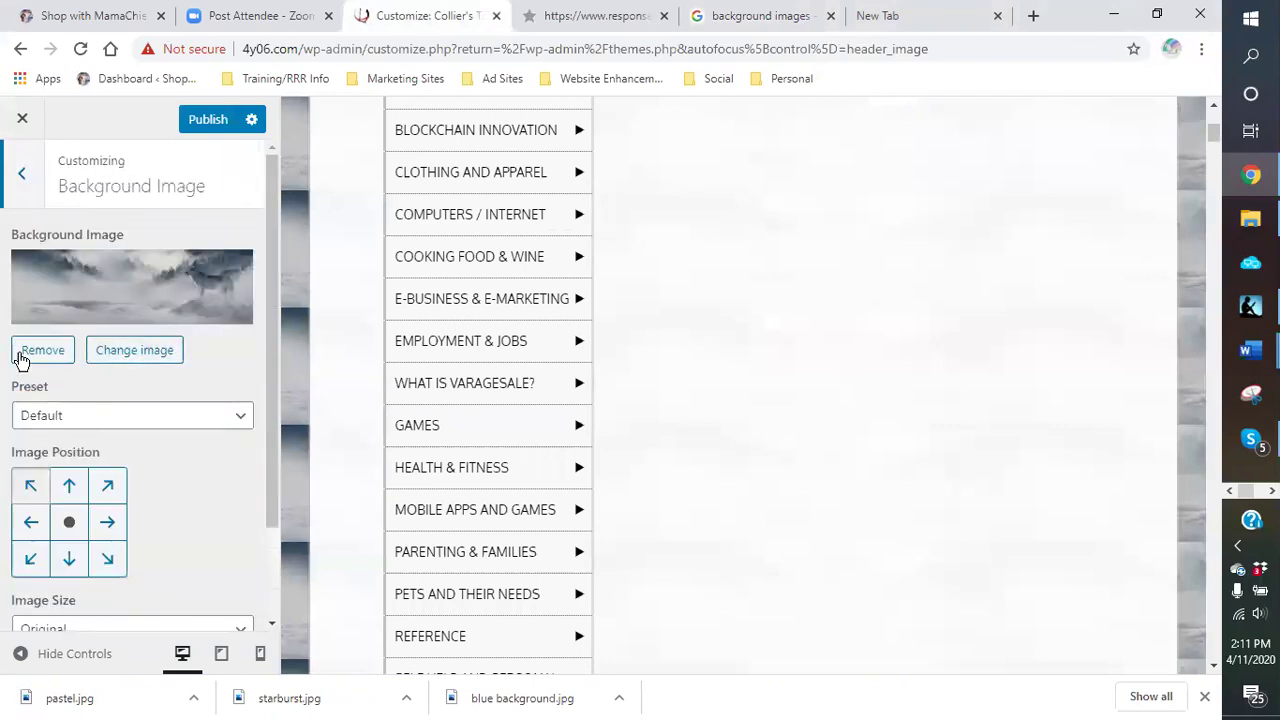
{"action": "left_click", "coordinate": [30, 352]}
{"action": "left_click", "coordinate": [120, 277]}
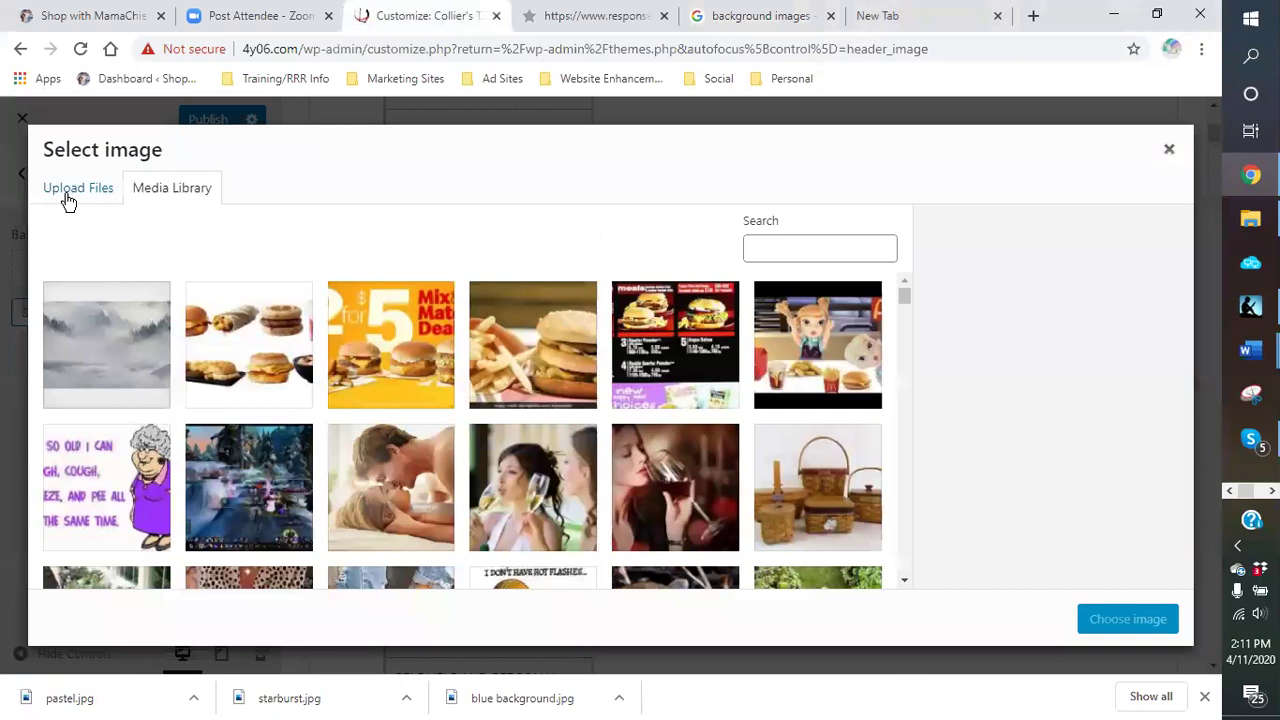
{"action": "left_click", "coordinate": [66, 197]}
{"action": "left_click", "coordinate": [611, 432]}
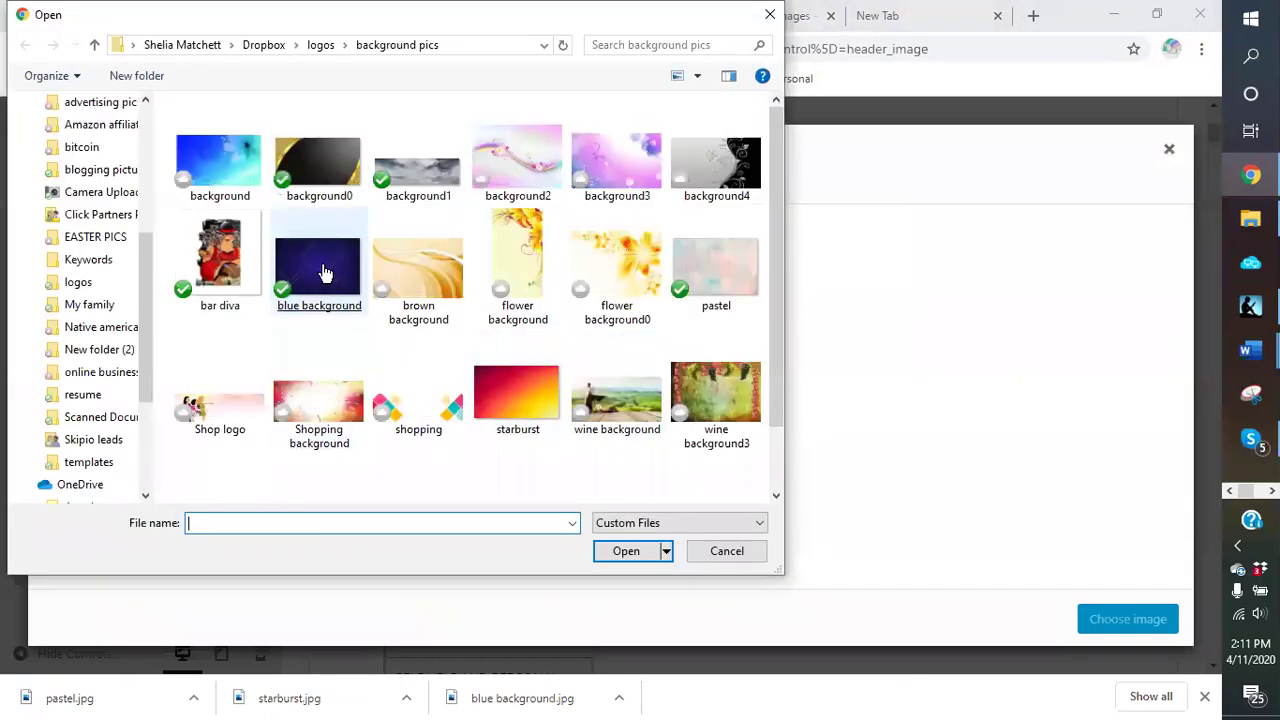
{"action": "double_click", "coordinate": [309, 268]}
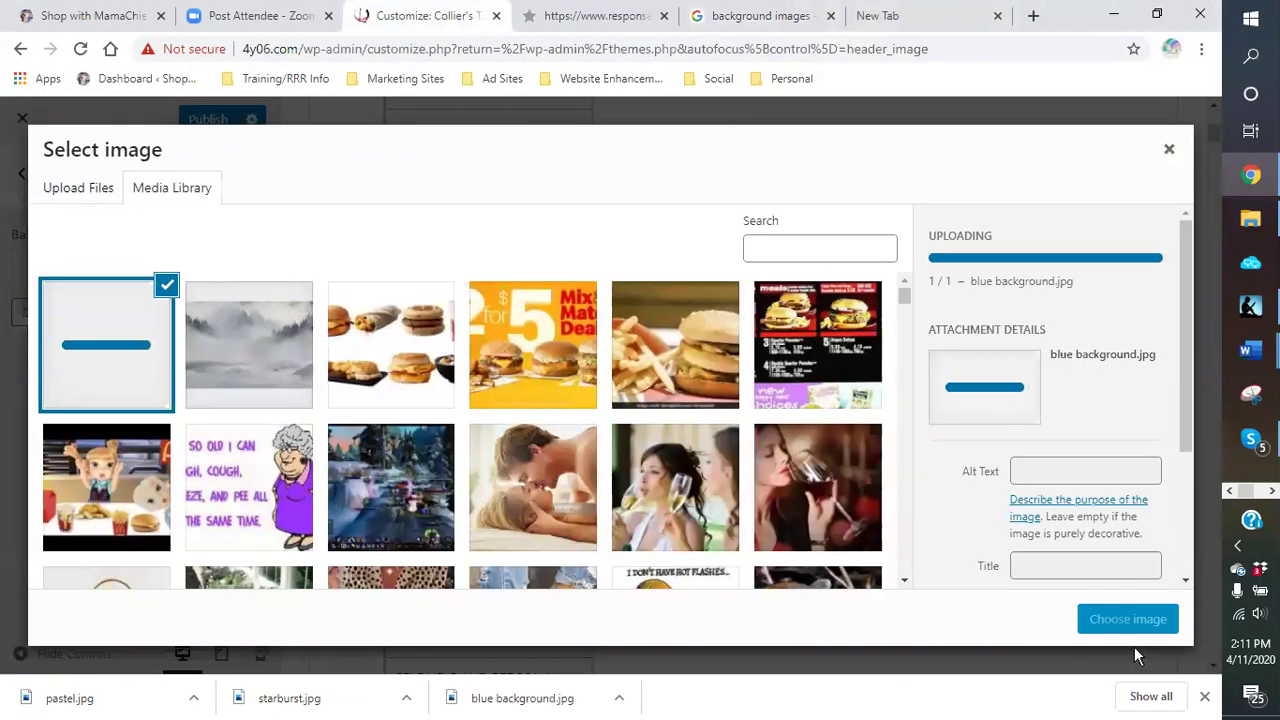
{"action": "left_click", "coordinate": [1127, 619]}
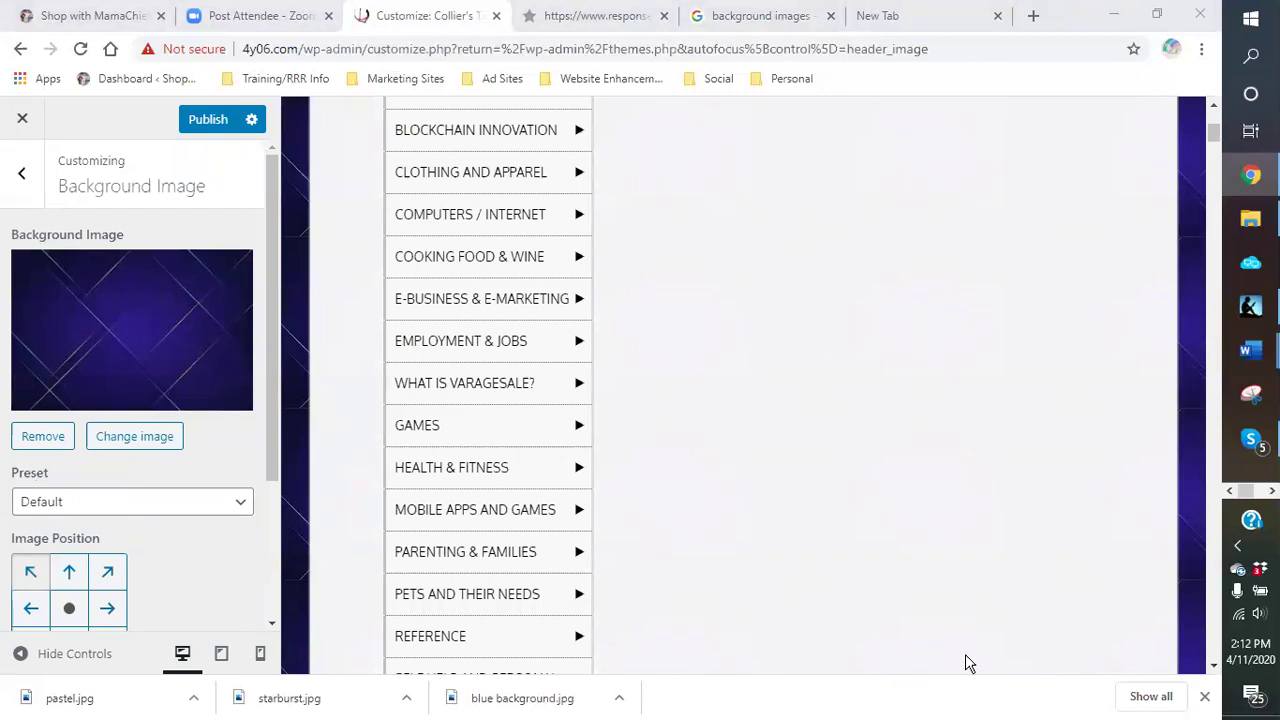
Step: Set the link colour to deep blue #1b0b89 from the blue preset and publish
{"action": "scroll", "coordinate": [800, 399], "scroll_direction": "up", "scroll_amount": 3}
{"action": "scroll", "coordinate": [800, 399], "scroll_direction": "up", "scroll_amount": 1}
{"action": "scroll", "coordinate": [731, 391], "scroll_direction": "down", "scroll_amount": 1}
{"action": "scroll", "coordinate": [727, 382], "scroll_direction": "up", "scroll_amount": 1}
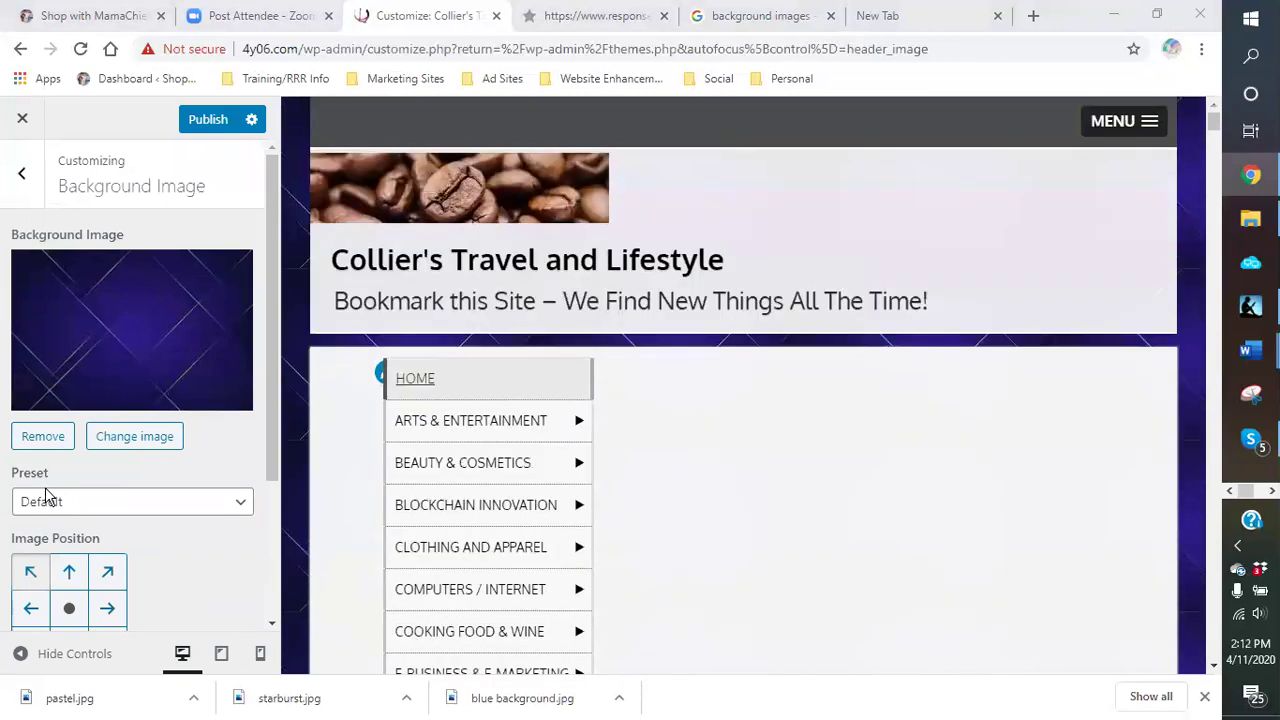
{"action": "left_click", "coordinate": [30, 178]}
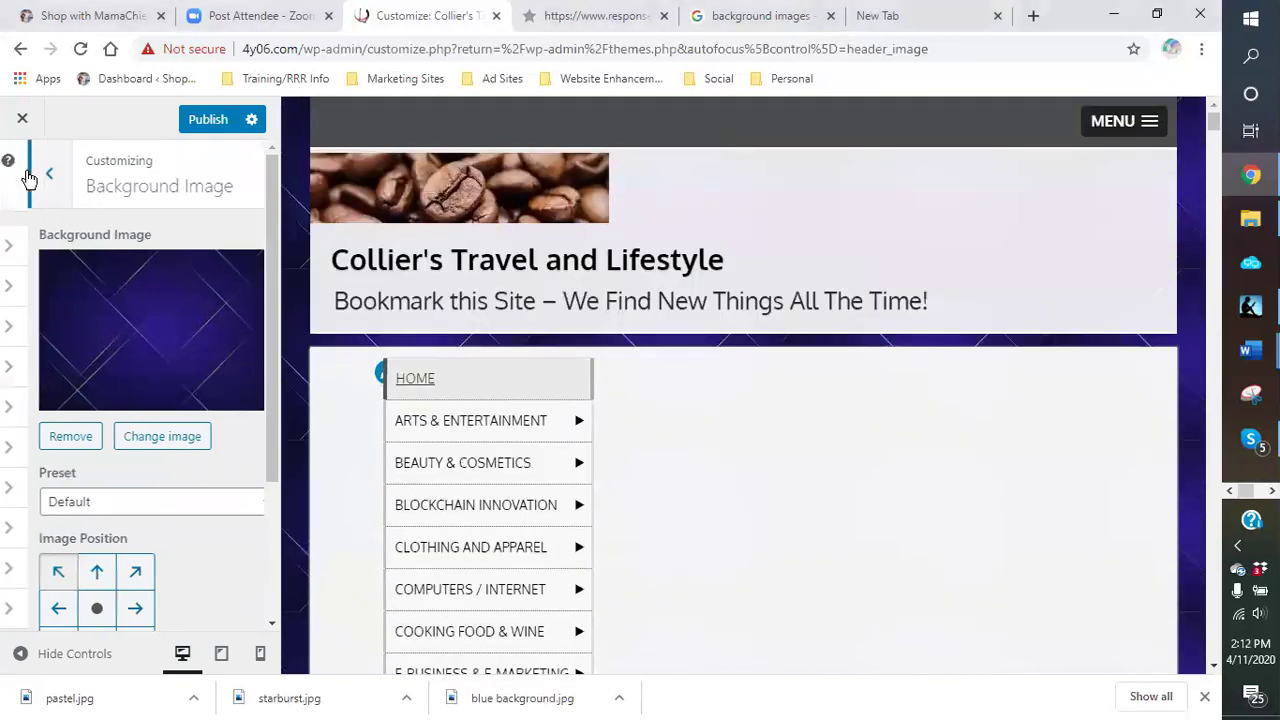
{"action": "left_click", "coordinate": [91, 328]}
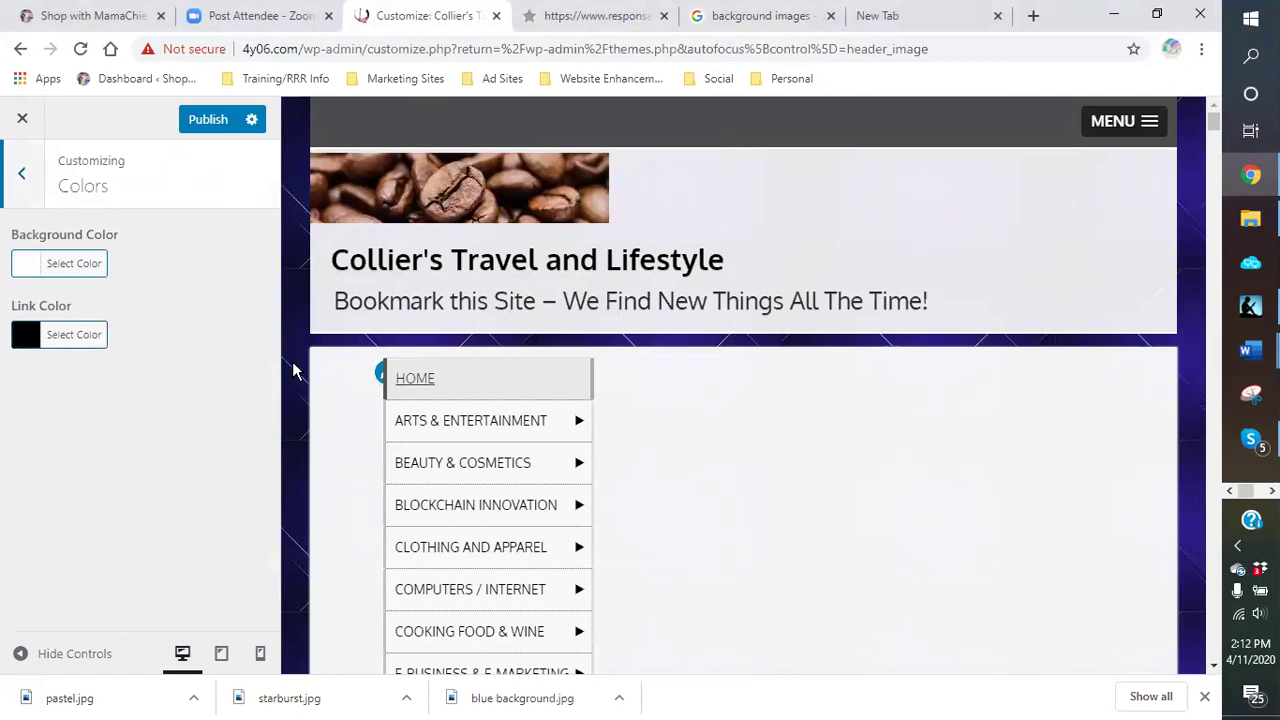
{"action": "left_click", "coordinate": [27, 337]}
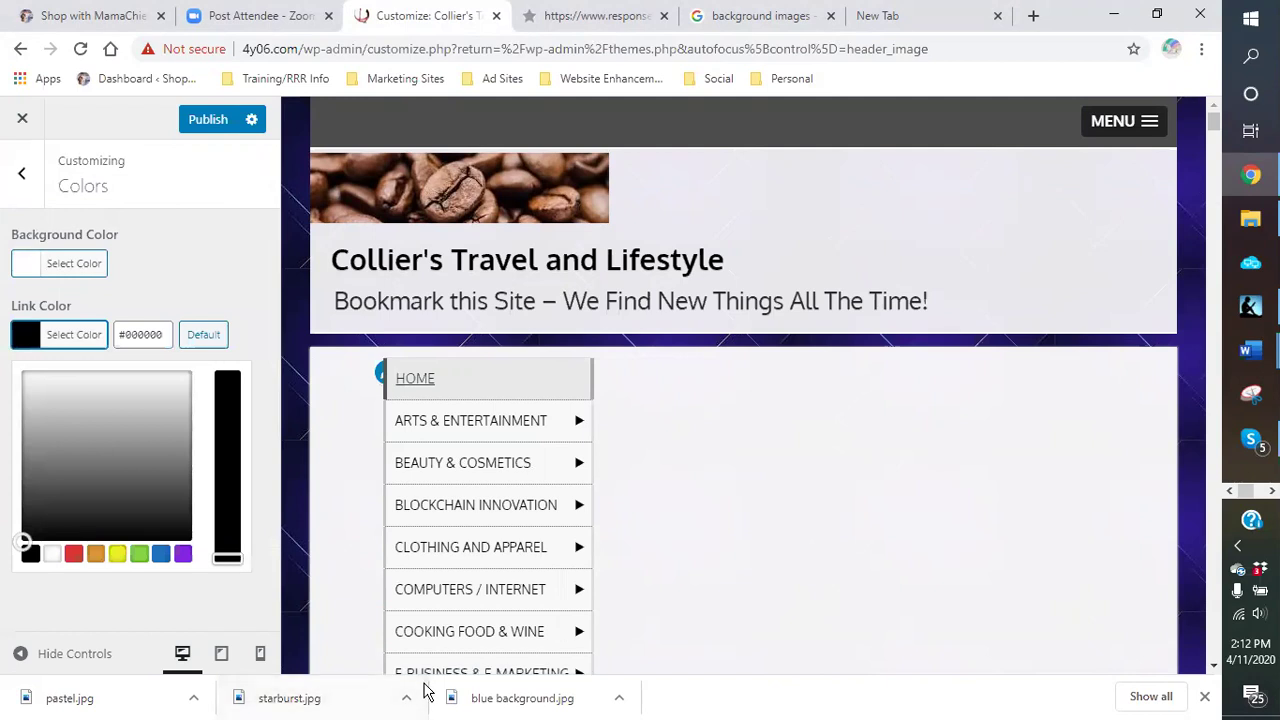
{"action": "left_click", "coordinate": [161, 555]}
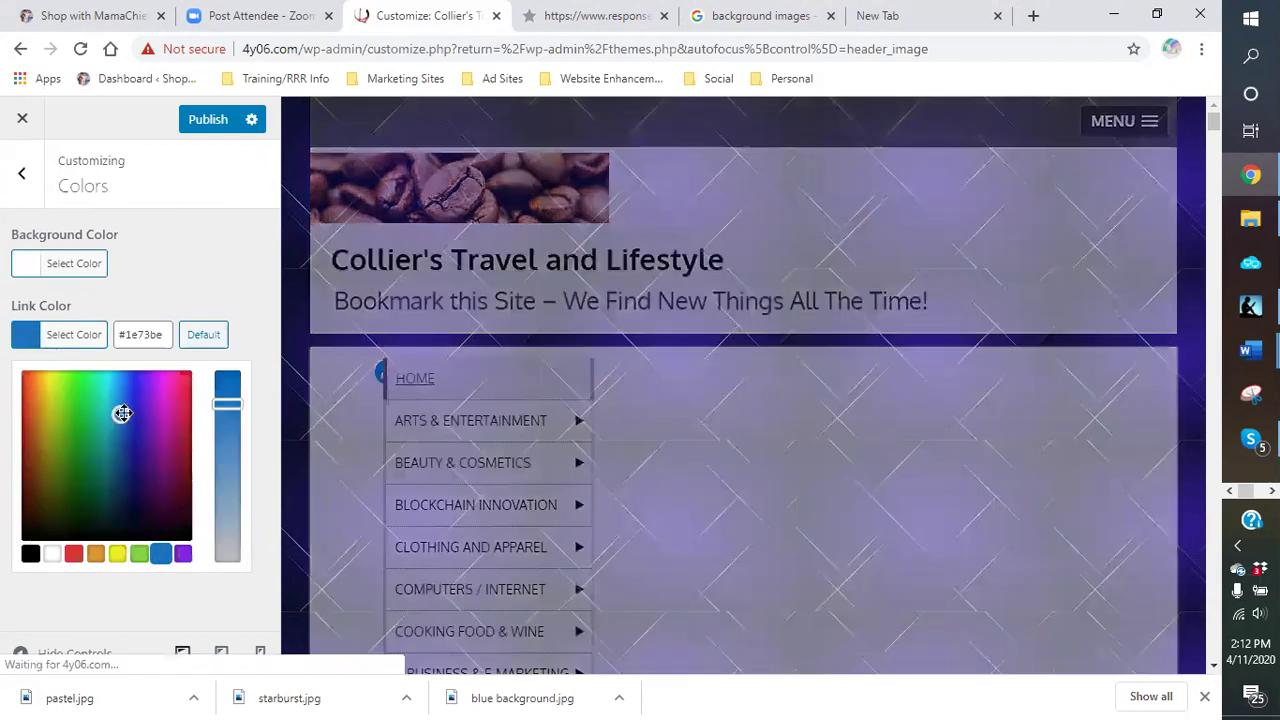
{"action": "mouse_move", "coordinate": [121, 412]}
{"action": "left_mouse_down"}
{"action": "mouse_move", "coordinate": [139, 399]}
{"action": "mouse_move", "coordinate": [152, 411]}
{"action": "mouse_move", "coordinate": [142, 450]}
{"action": "left_mouse_up"}
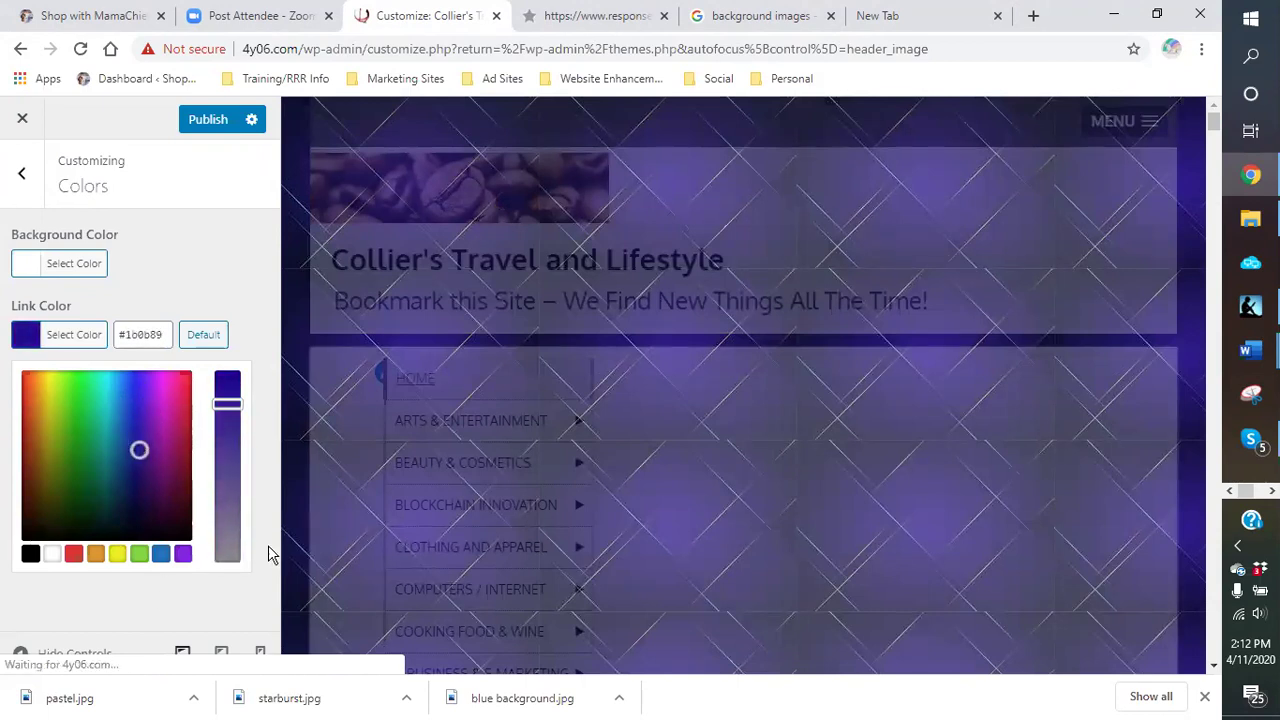
{"action": "left_click", "coordinate": [195, 121]}
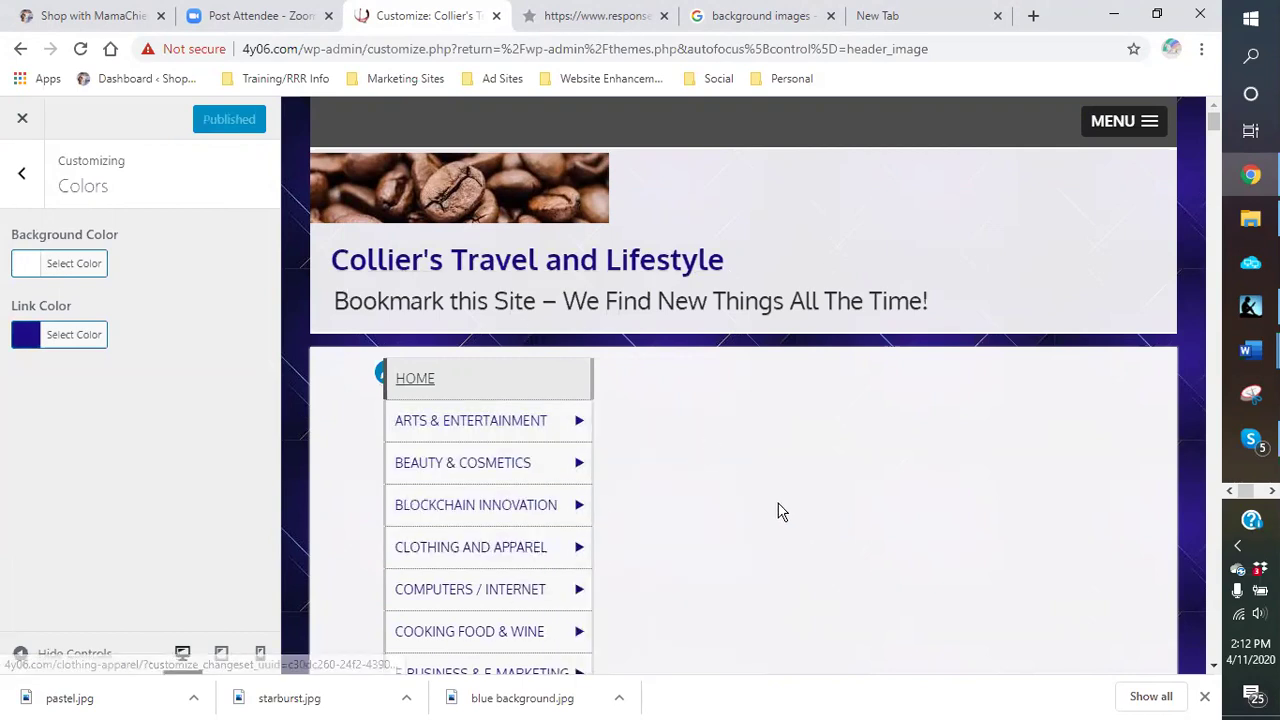
{"action": "scroll", "coordinate": [754, 493], "scroll_direction": "down", "scroll_amount": 1}
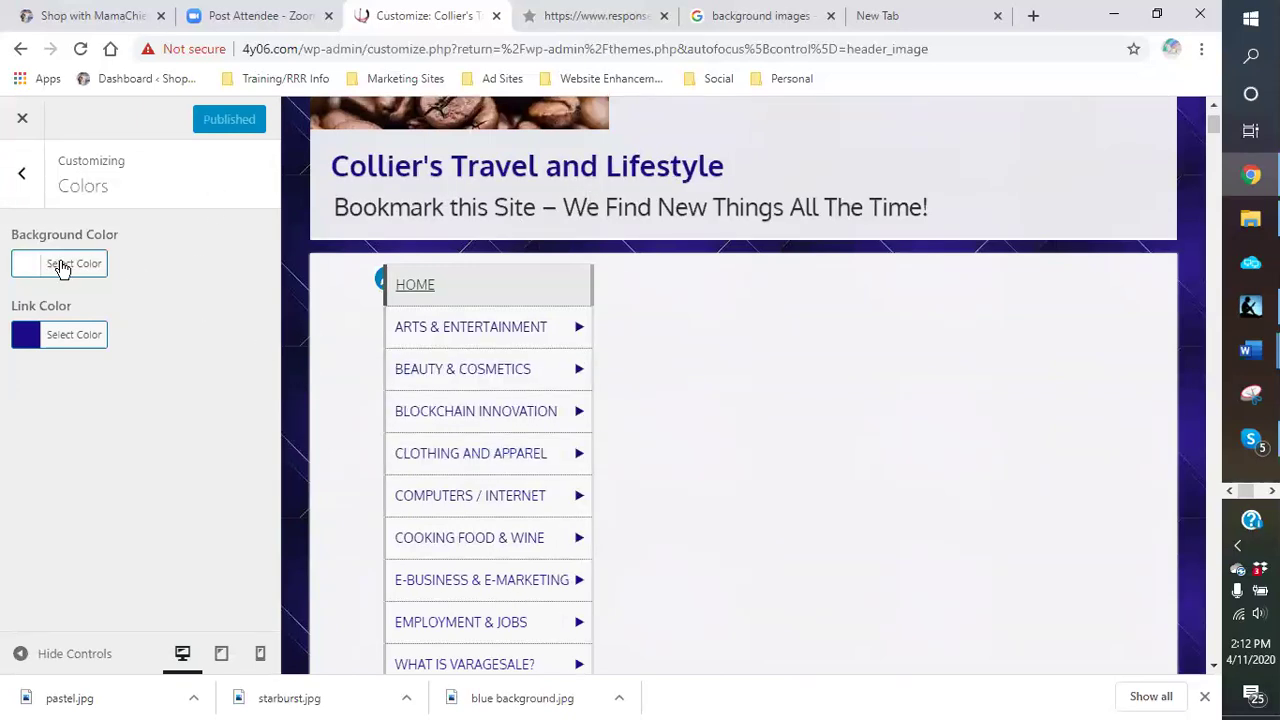
Step: Open the Header Image section and review the randomized and previously uploaded header images
{"action": "left_click", "coordinate": [22, 180]}
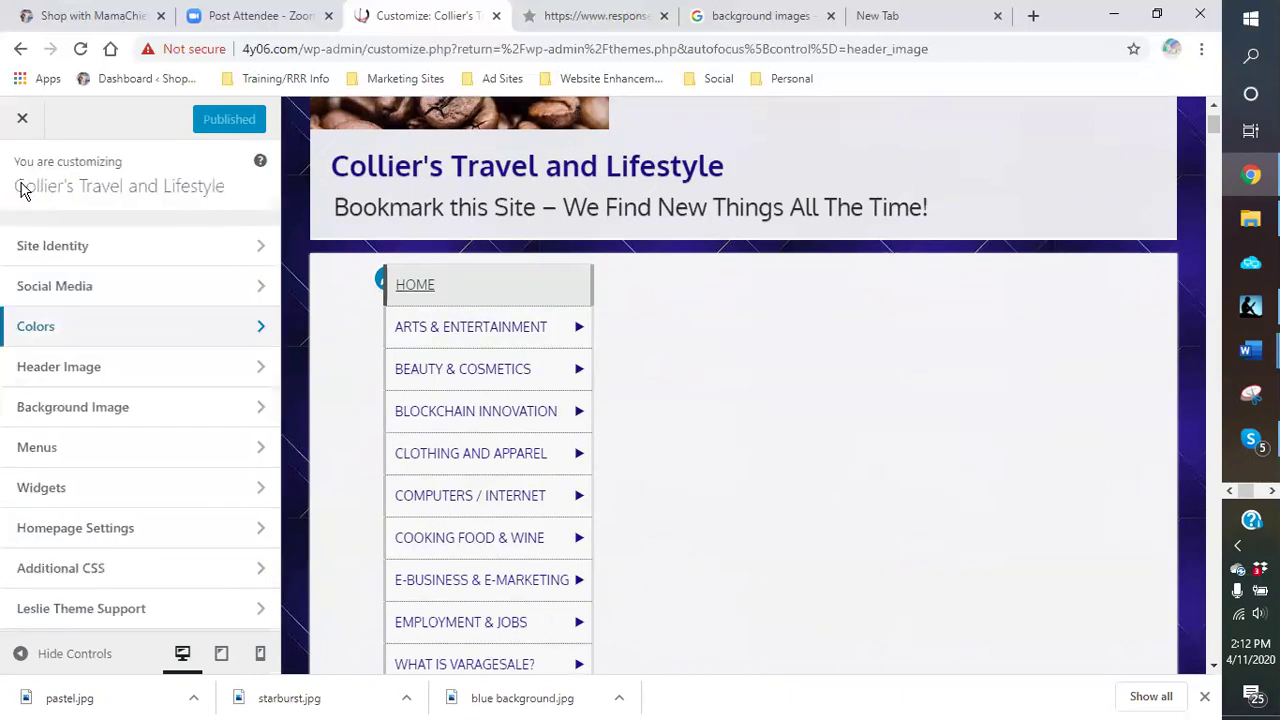
{"action": "left_click", "coordinate": [54, 374]}
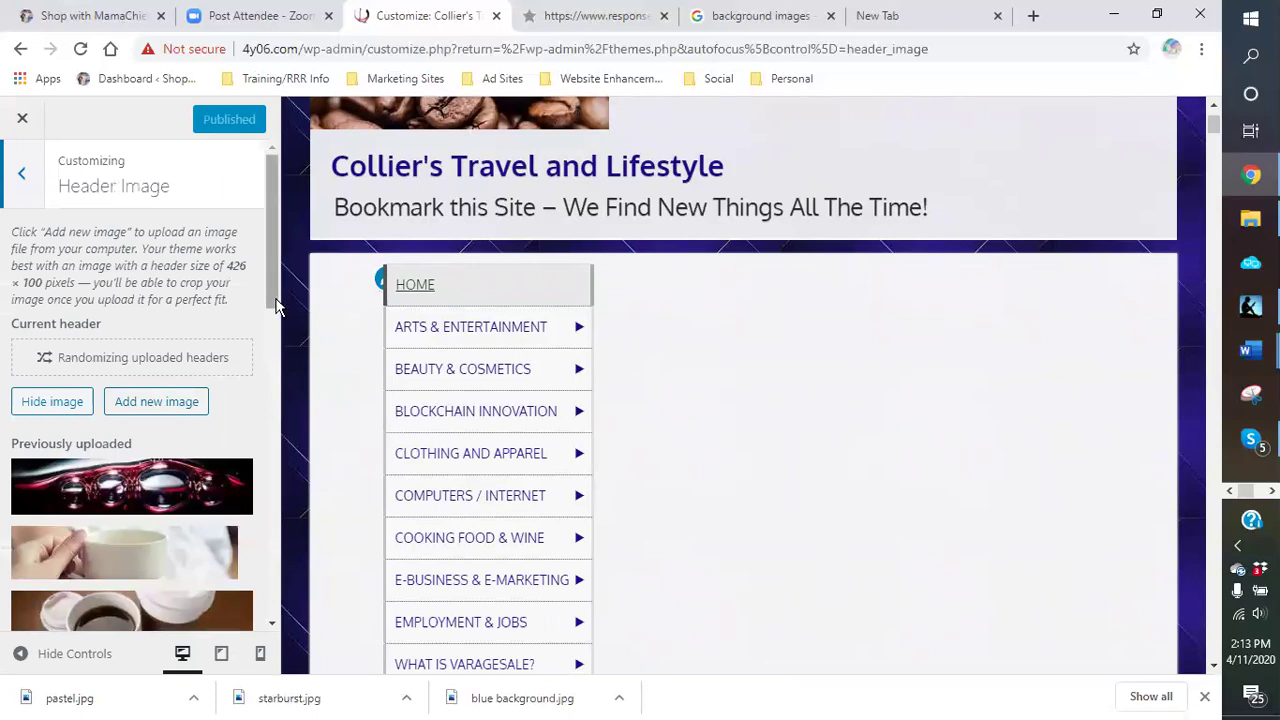
{"action": "scroll", "coordinate": [266, 295], "scroll_direction": "down", "scroll_amount": 5}
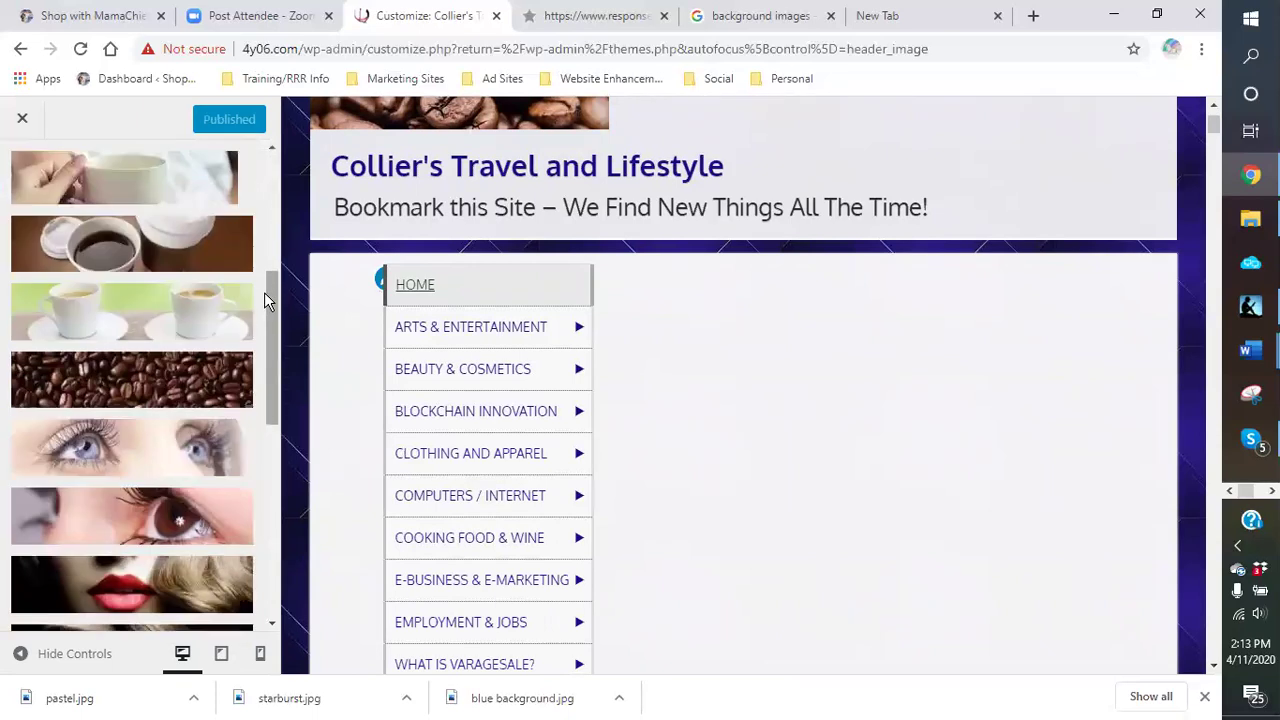
{"action": "scroll", "coordinate": [262, 292], "scroll_direction": "up", "scroll_amount": 3}
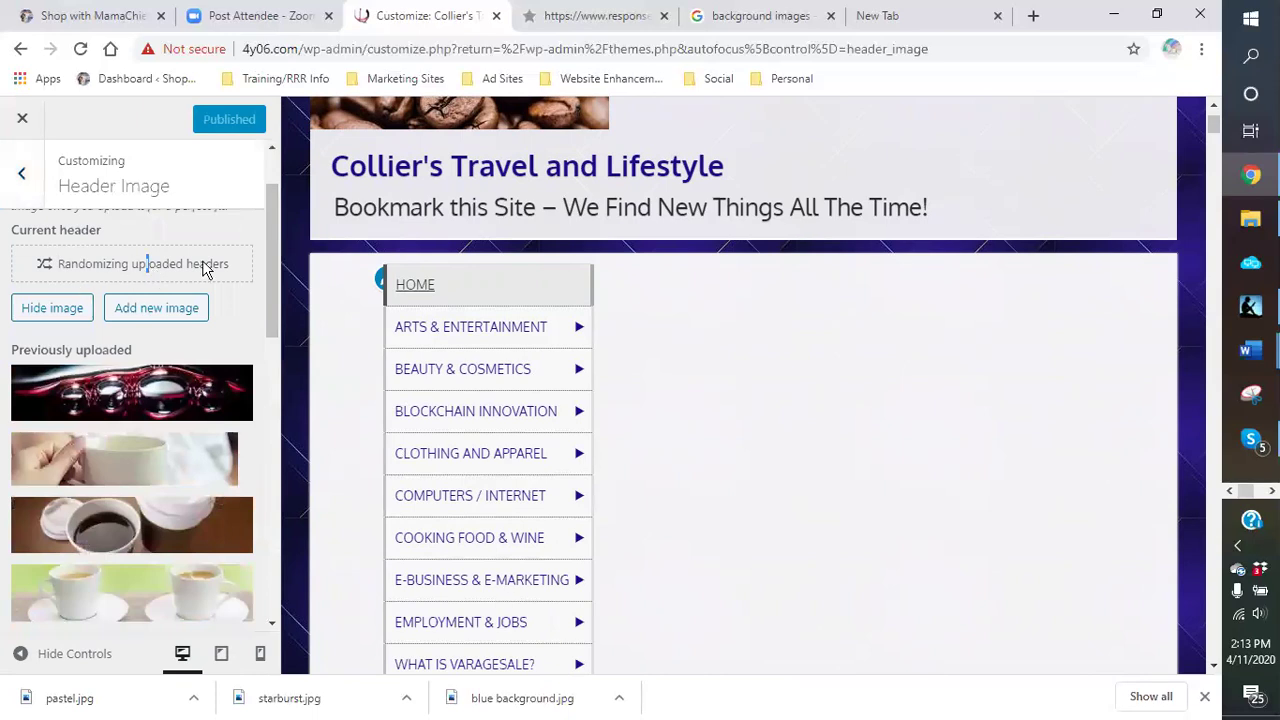
{"action": "scroll", "coordinate": [290, 345], "scroll_direction": "up", "scroll_amount": 1}
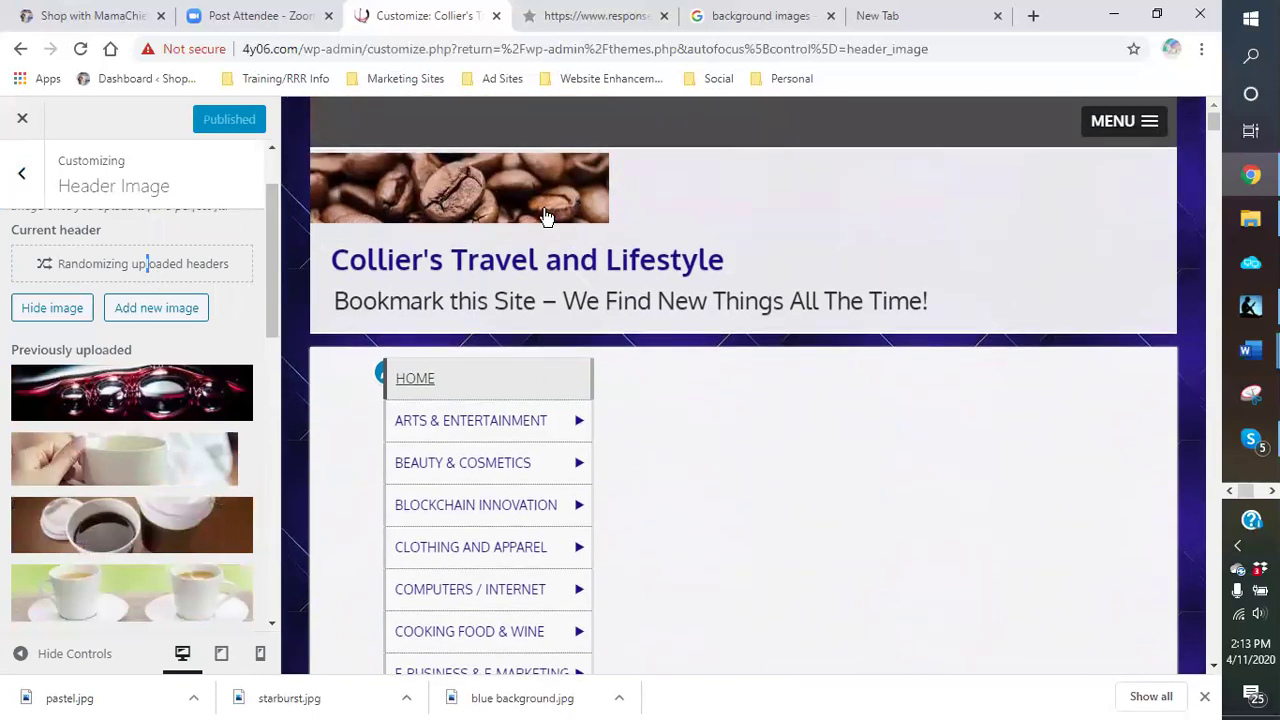
{"action": "scroll", "coordinate": [268, 305], "scroll_direction": "down", "scroll_amount": 5}
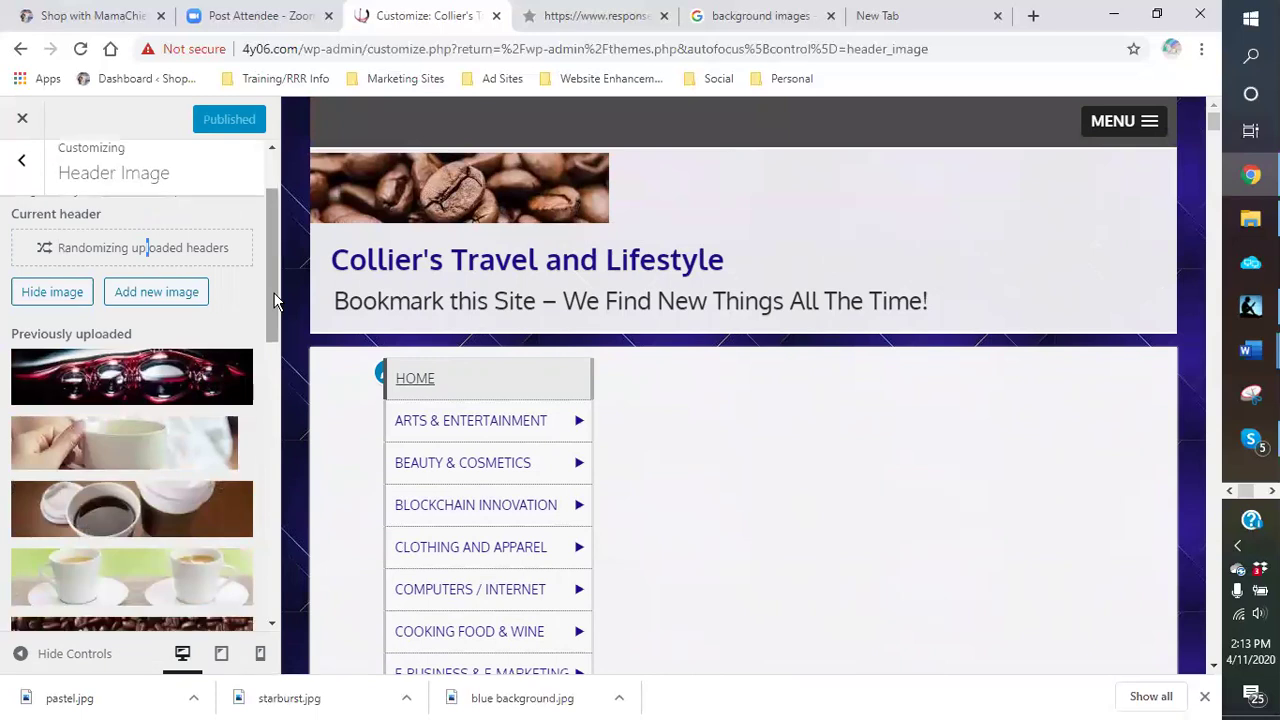
{"action": "scroll", "coordinate": [142, 460], "scroll_direction": "down", "scroll_amount": 5}
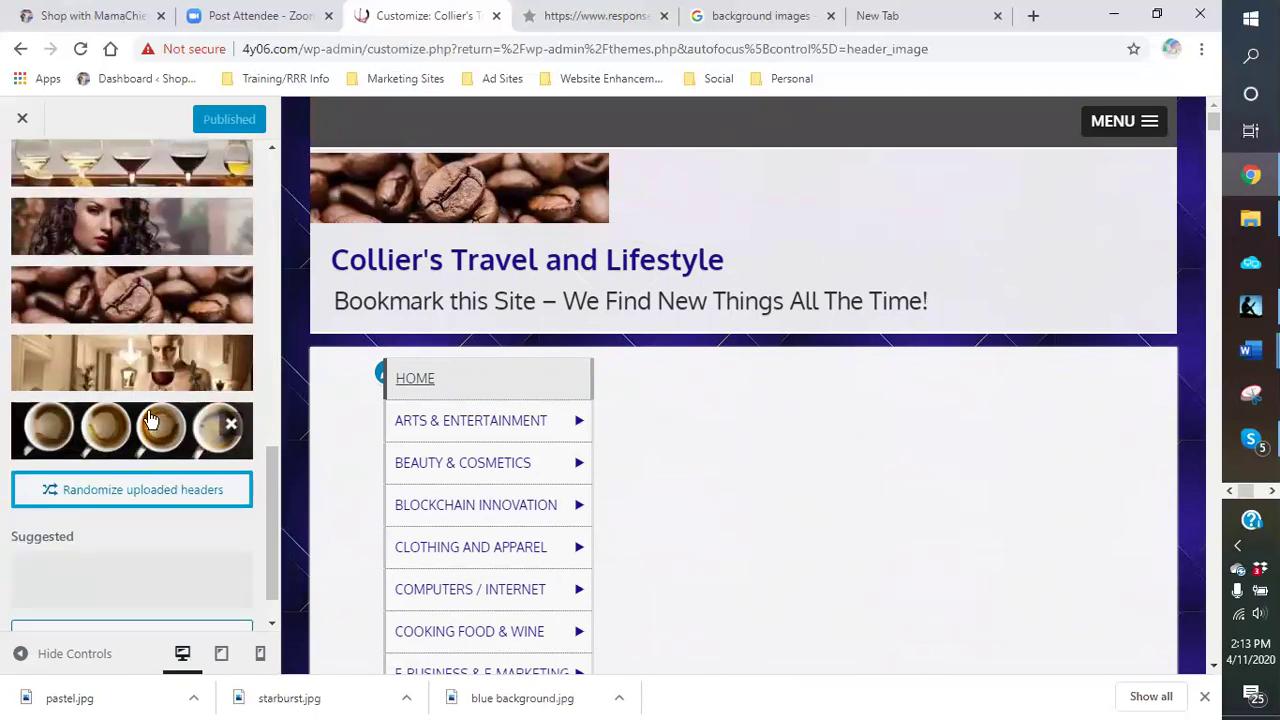
{"action": "scroll", "coordinate": [148, 418], "scroll_direction": "up", "scroll_amount": 5}
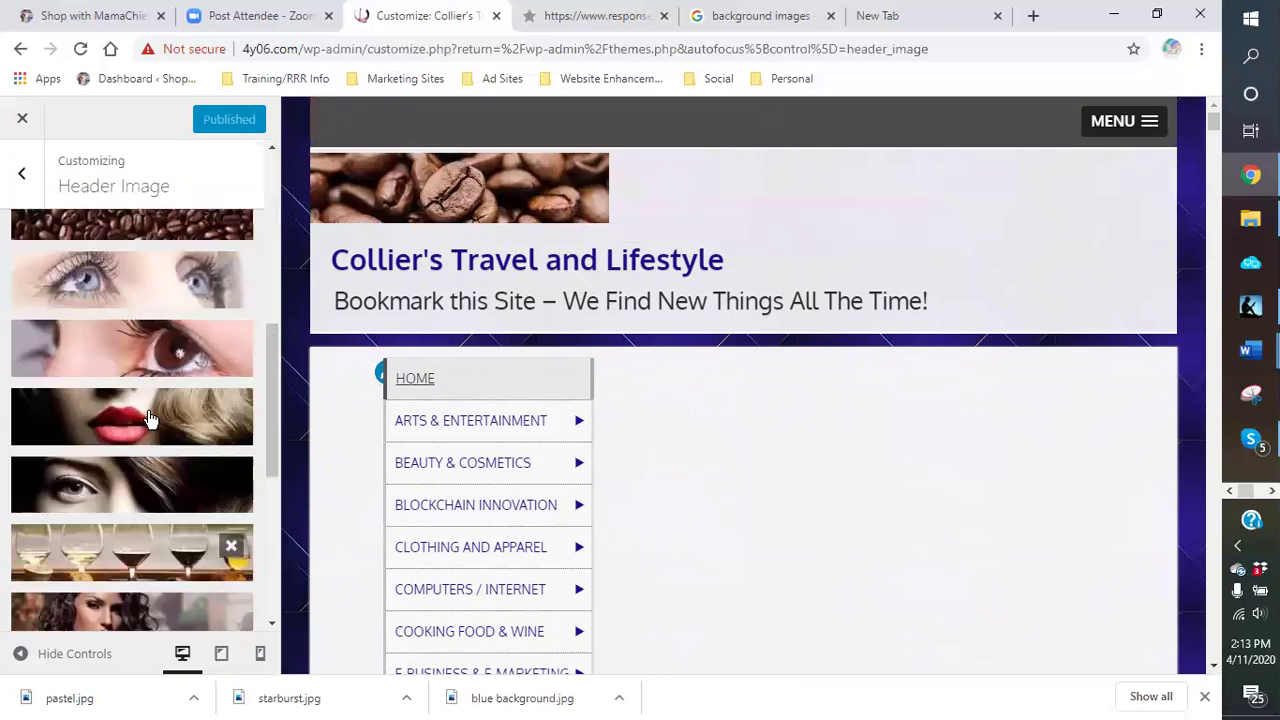
{"action": "scroll", "coordinate": [148, 418], "scroll_direction": "up", "scroll_amount": 6}
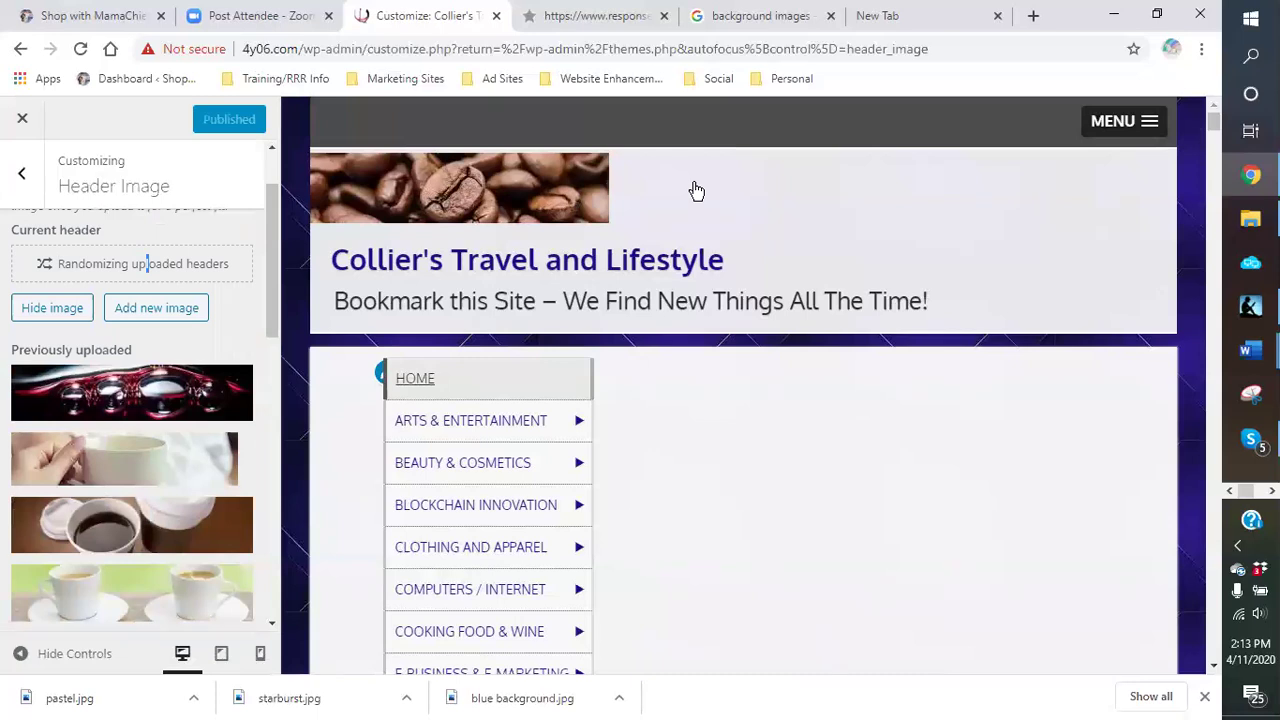
{"action": "scroll", "coordinate": [130, 440], "scroll_direction": "down", "scroll_amount": 5}
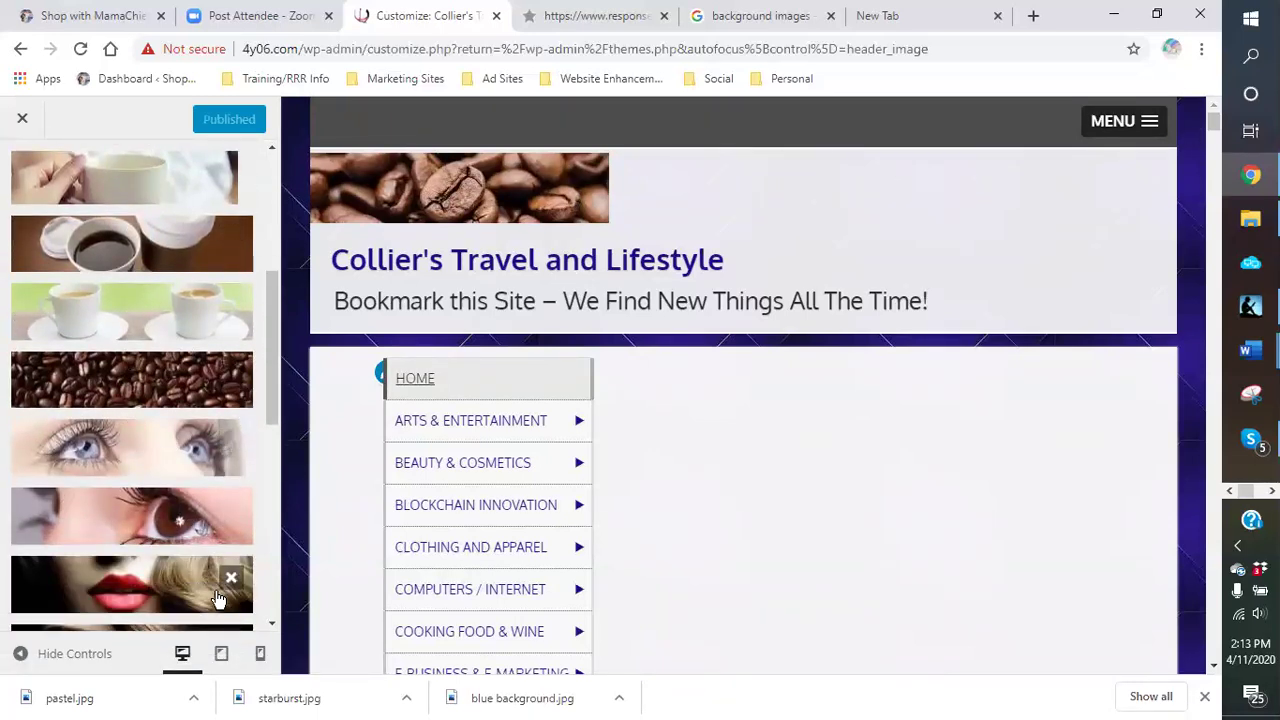
{"action": "scroll", "coordinate": [210, 560], "scroll_direction": "down", "scroll_amount": 2}
{"action": "scroll", "coordinate": [200, 530], "scroll_direction": "up", "scroll_amount": 2}
{"action": "scroll", "coordinate": [200, 527], "scroll_direction": "up", "scroll_amount": 5}
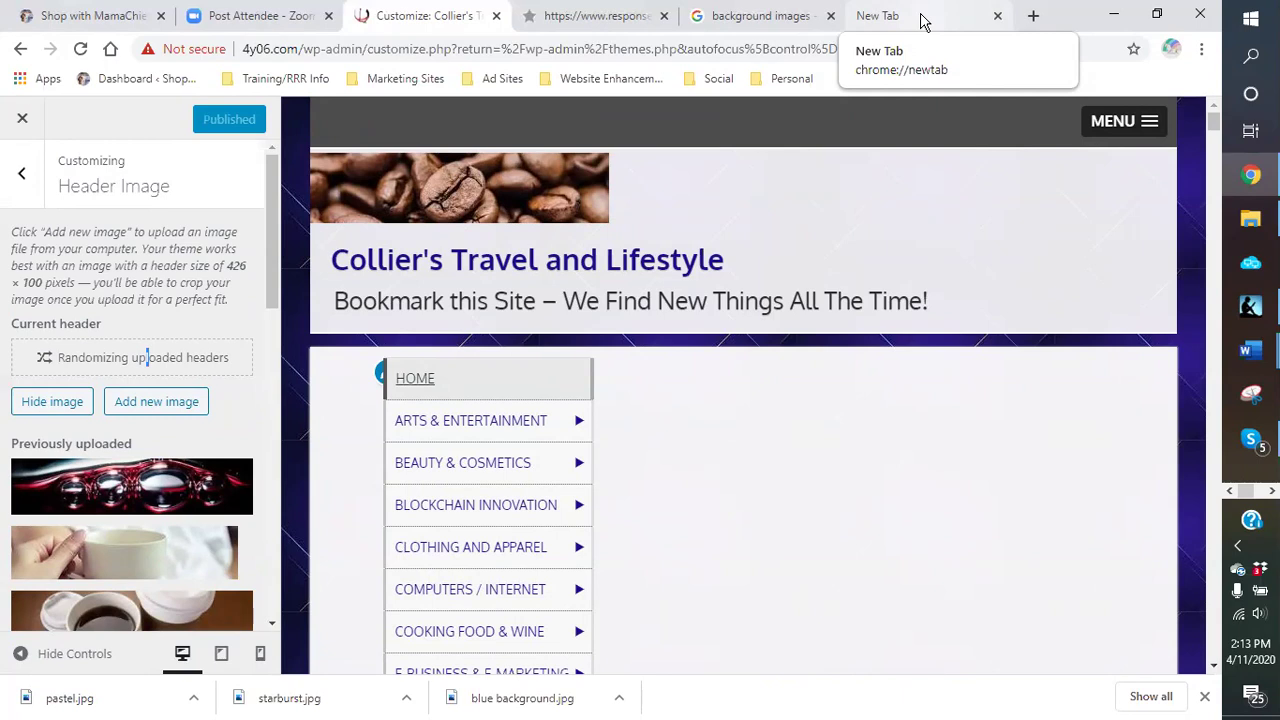
Step: Go to the Canva home page from the bookmarks in the blank browser tab
{"action": "left_click", "coordinate": [890, 30]}
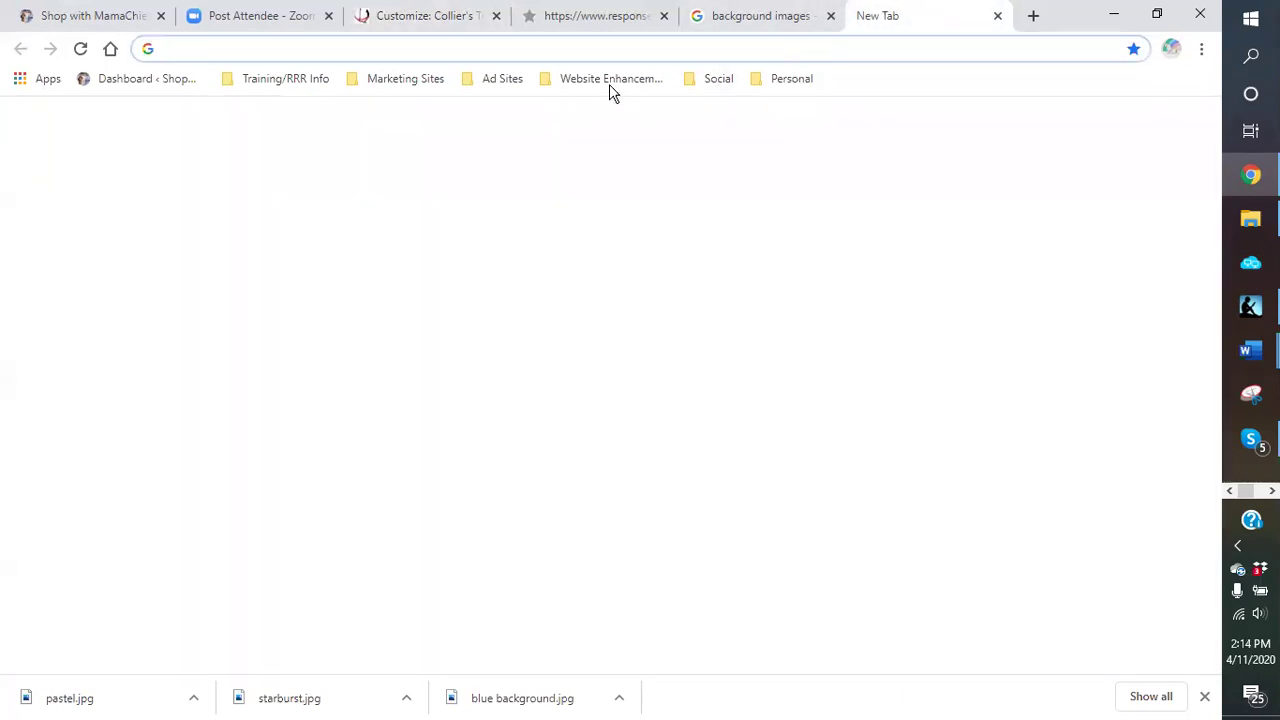
{"action": "left_click", "coordinate": [609, 84]}
{"action": "left_click", "coordinate": [600, 130]}
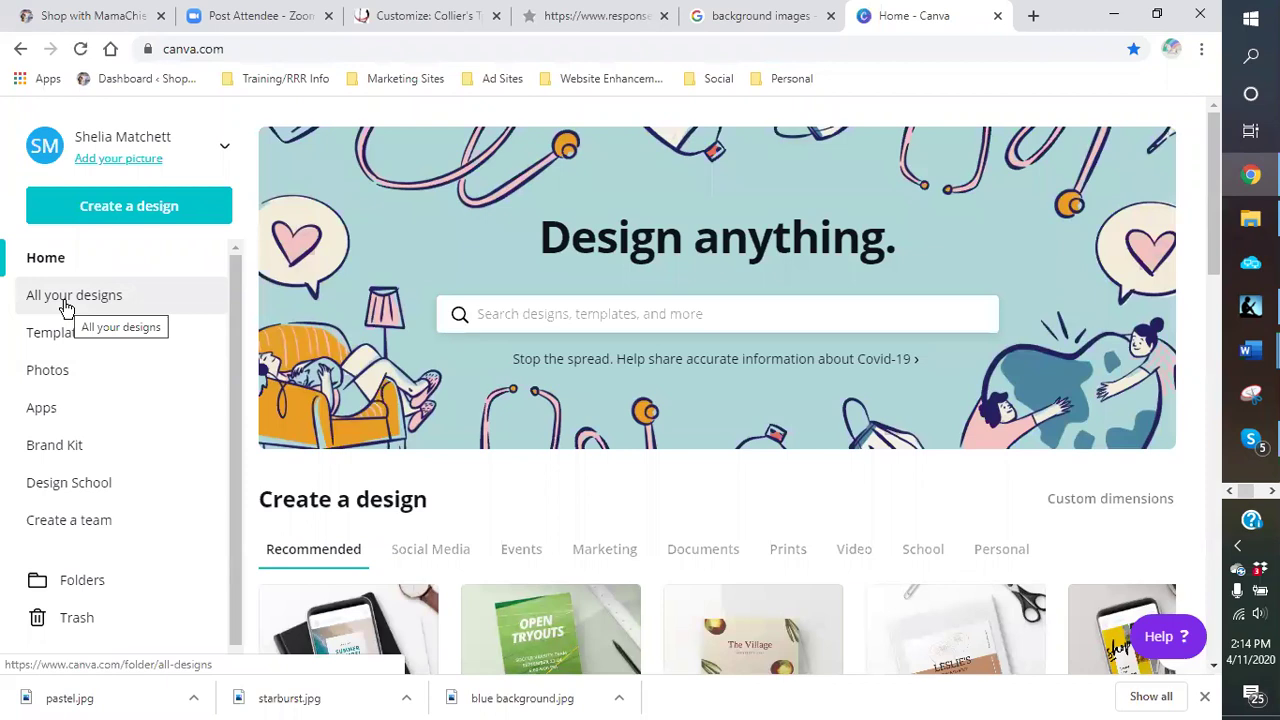
Step: Browse the Create a design list and start a new Label design
{"action": "left_click", "coordinate": [101, 218]}
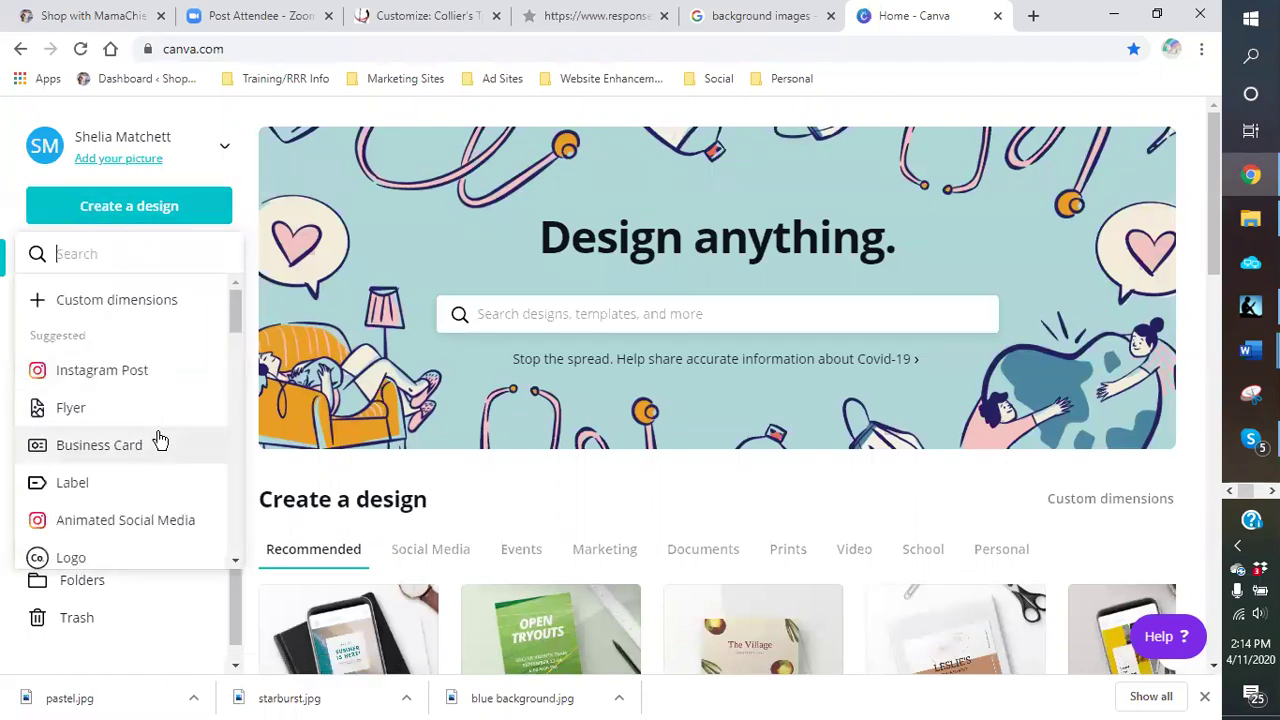
{"action": "scroll", "coordinate": [150, 430], "scroll_direction": "down", "scroll_amount": 1}
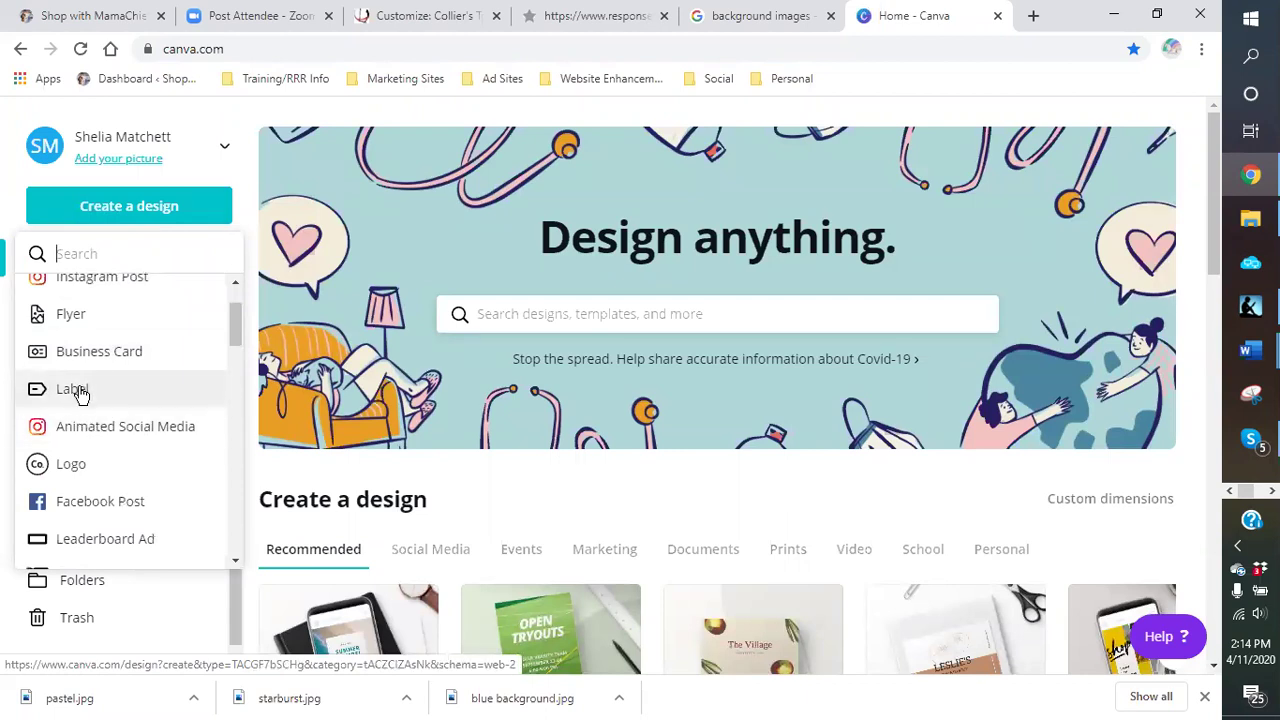
{"action": "scroll", "coordinate": [133, 355], "scroll_direction": "down", "scroll_amount": 2}
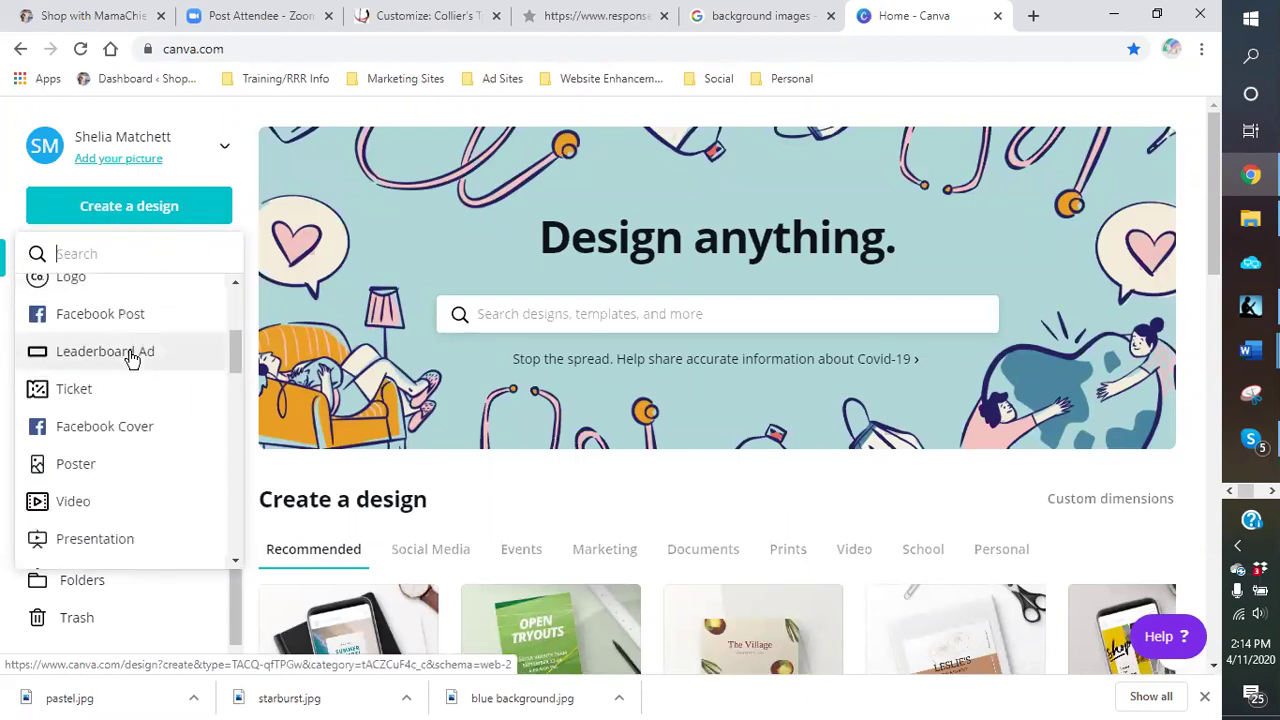
{"action": "scroll", "coordinate": [133, 355], "scroll_direction": "down", "scroll_amount": 1}
{"action": "scroll", "coordinate": [133, 355], "scroll_direction": "up", "scroll_amount": 1}
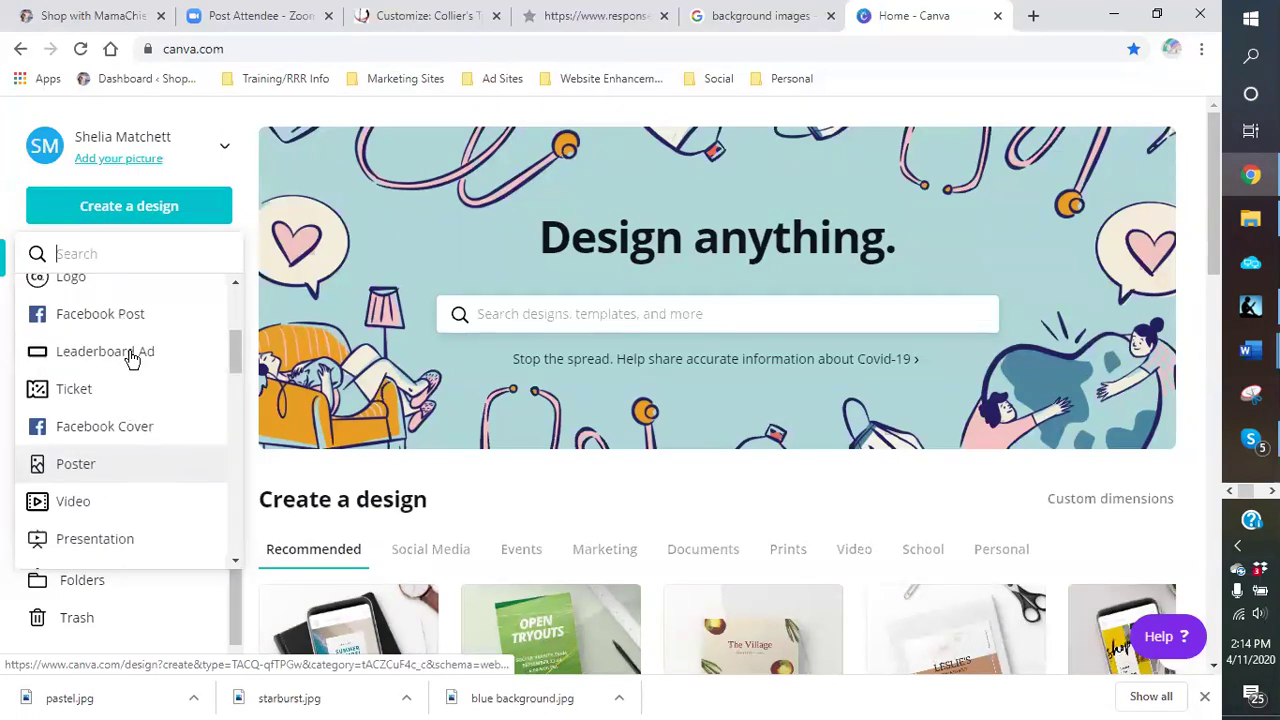
{"action": "scroll", "coordinate": [133, 355], "scroll_direction": "down", "scroll_amount": 4}
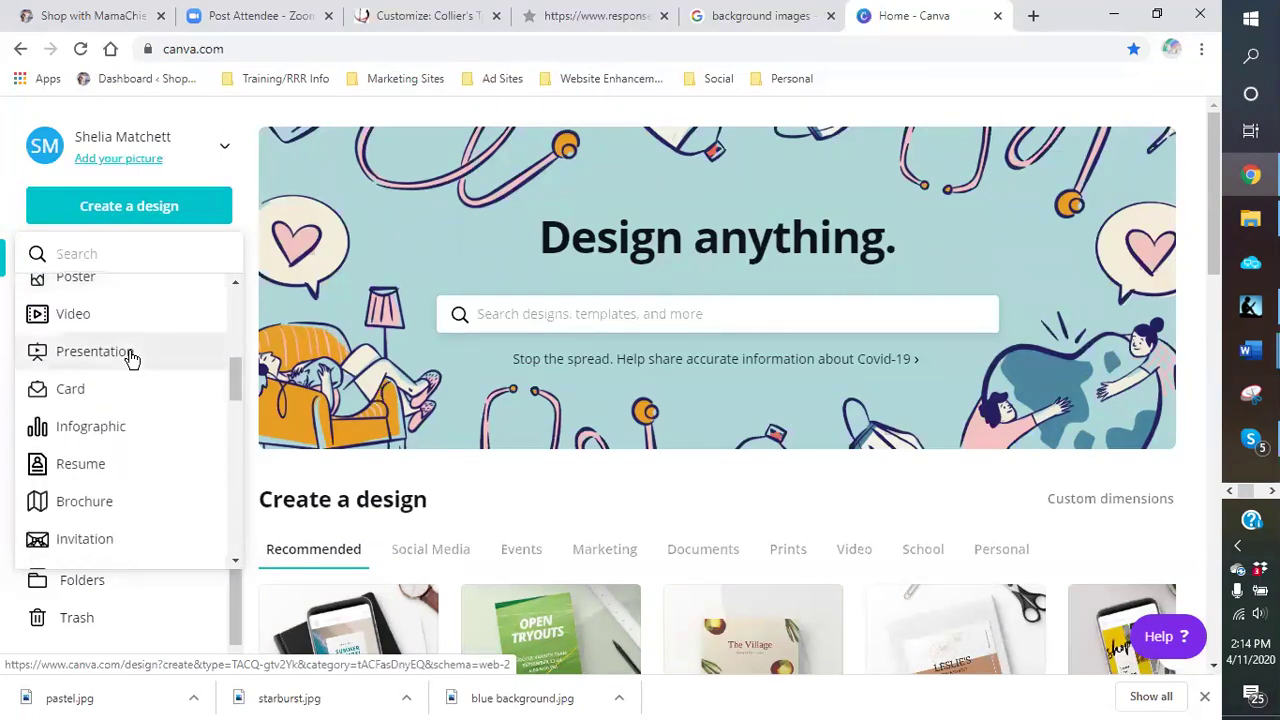
{"action": "scroll", "coordinate": [133, 358], "scroll_direction": "down", "scroll_amount": 3}
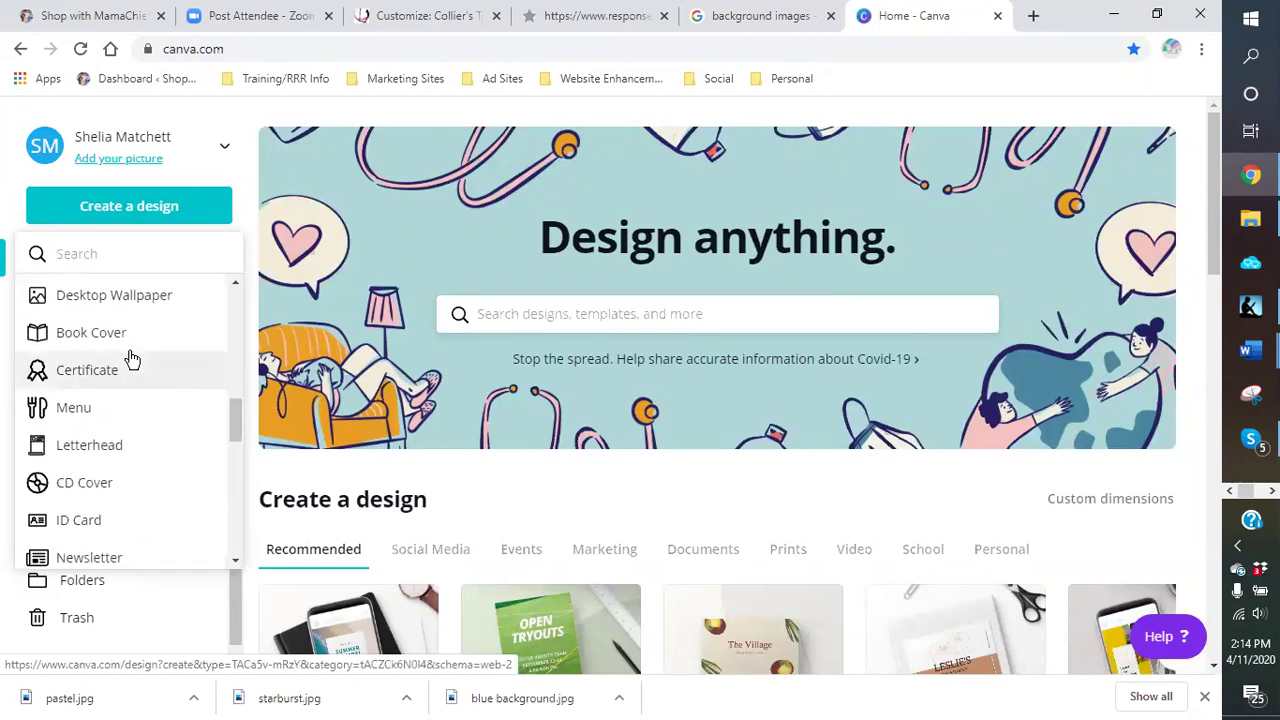
{"action": "scroll", "coordinate": [133, 358], "scroll_direction": "down", "scroll_amount": 4}
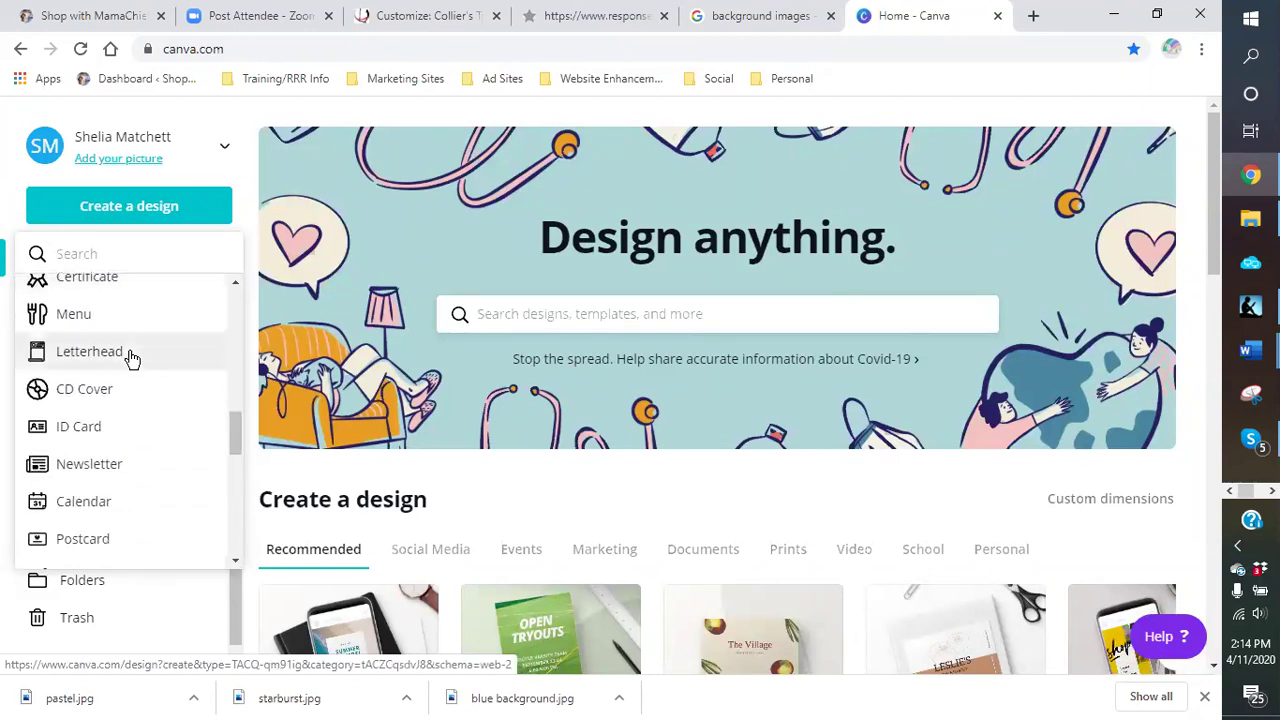
{"action": "scroll", "coordinate": [133, 358], "scroll_direction": "down", "scroll_amount": 1}
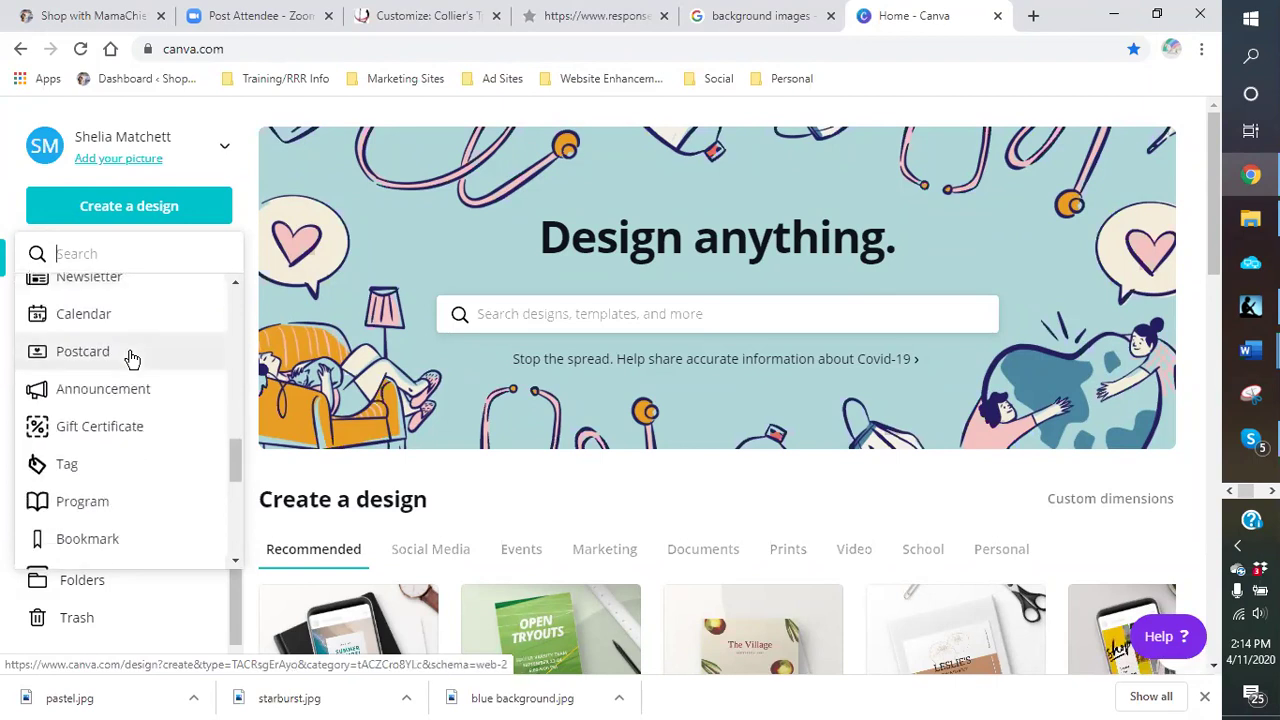
{"action": "scroll", "coordinate": [133, 358], "scroll_direction": "up", "scroll_amount": 12}
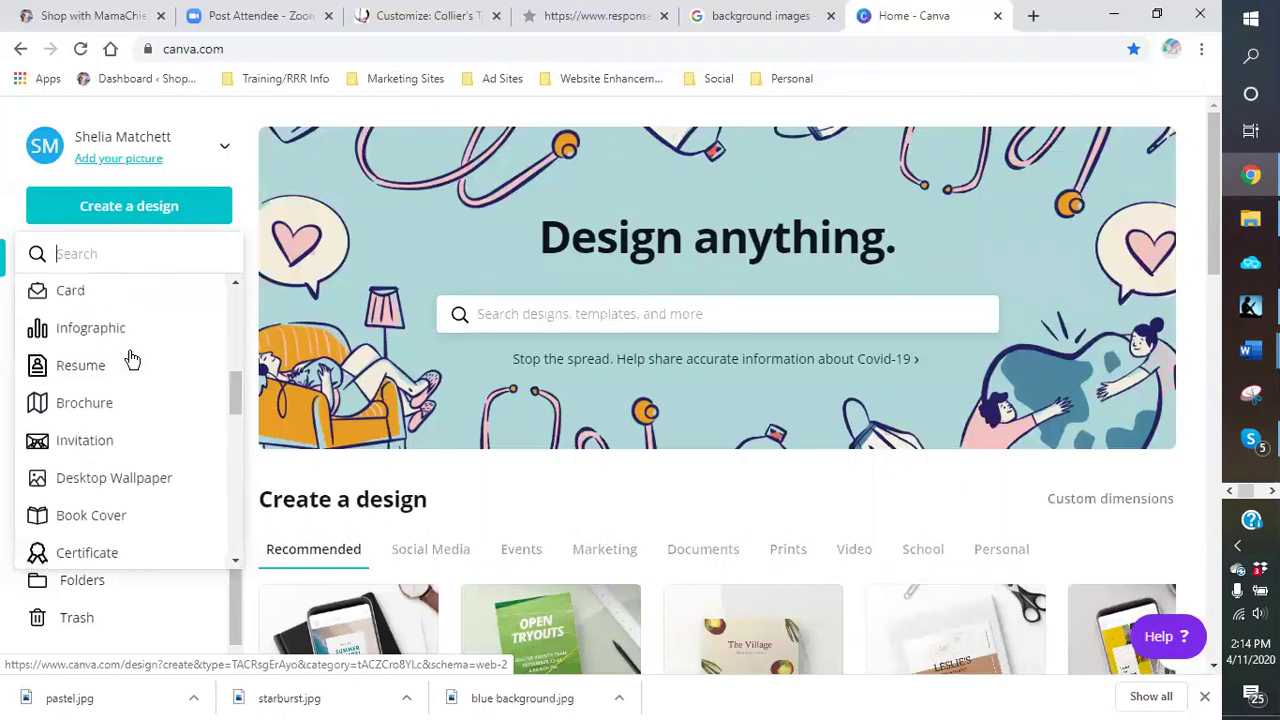
{"action": "scroll", "coordinate": [131, 360], "scroll_direction": "up", "scroll_amount": 3}
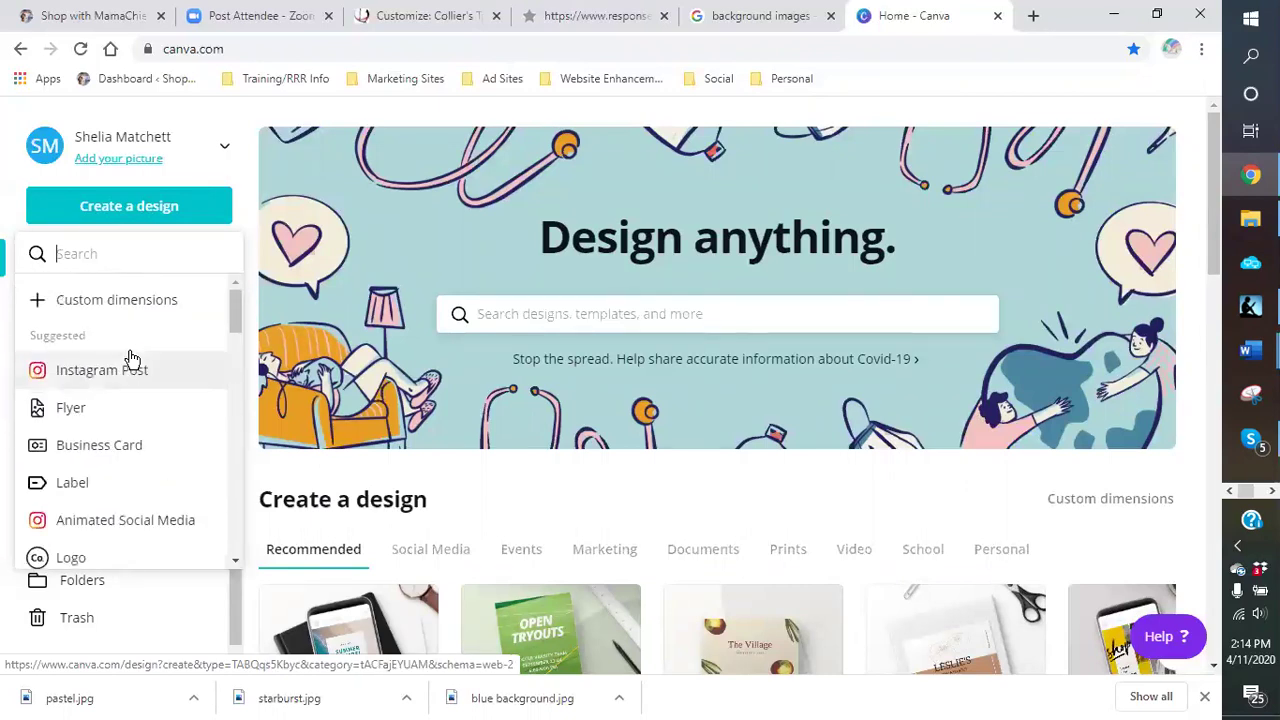
{"action": "left_click", "coordinate": [80, 490]}
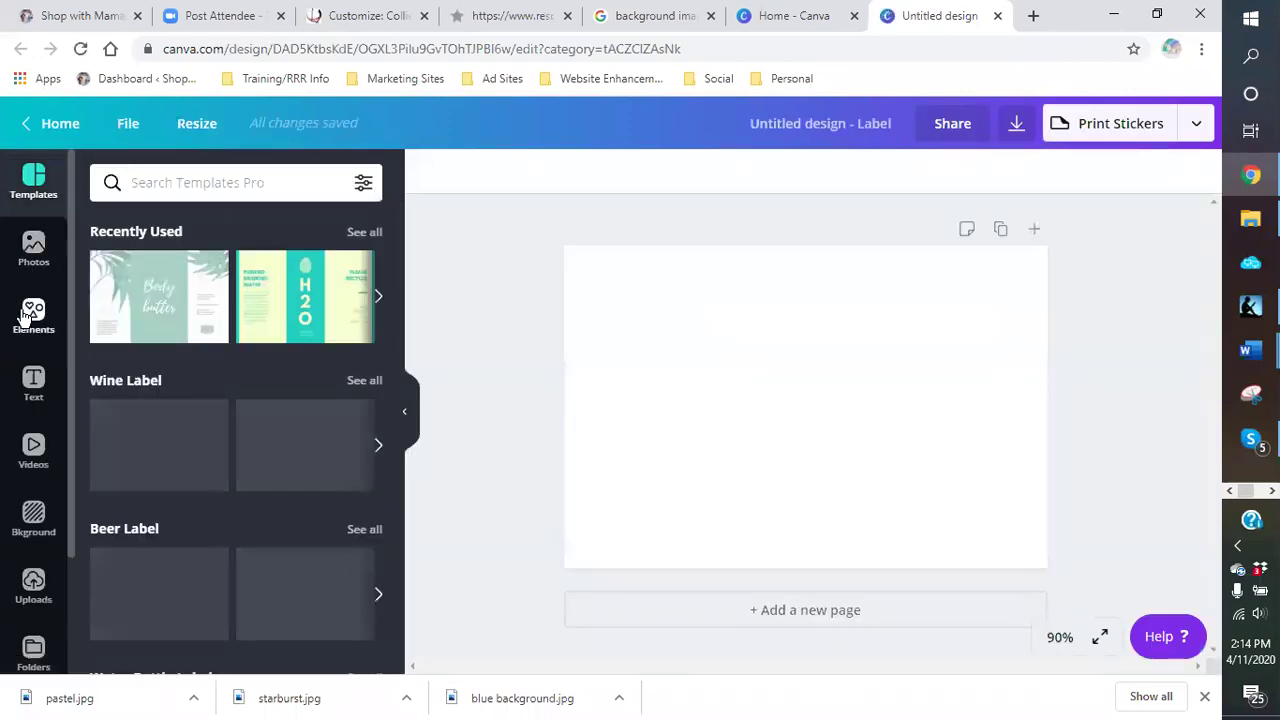
{"action": "left_click", "coordinate": [30, 312]}
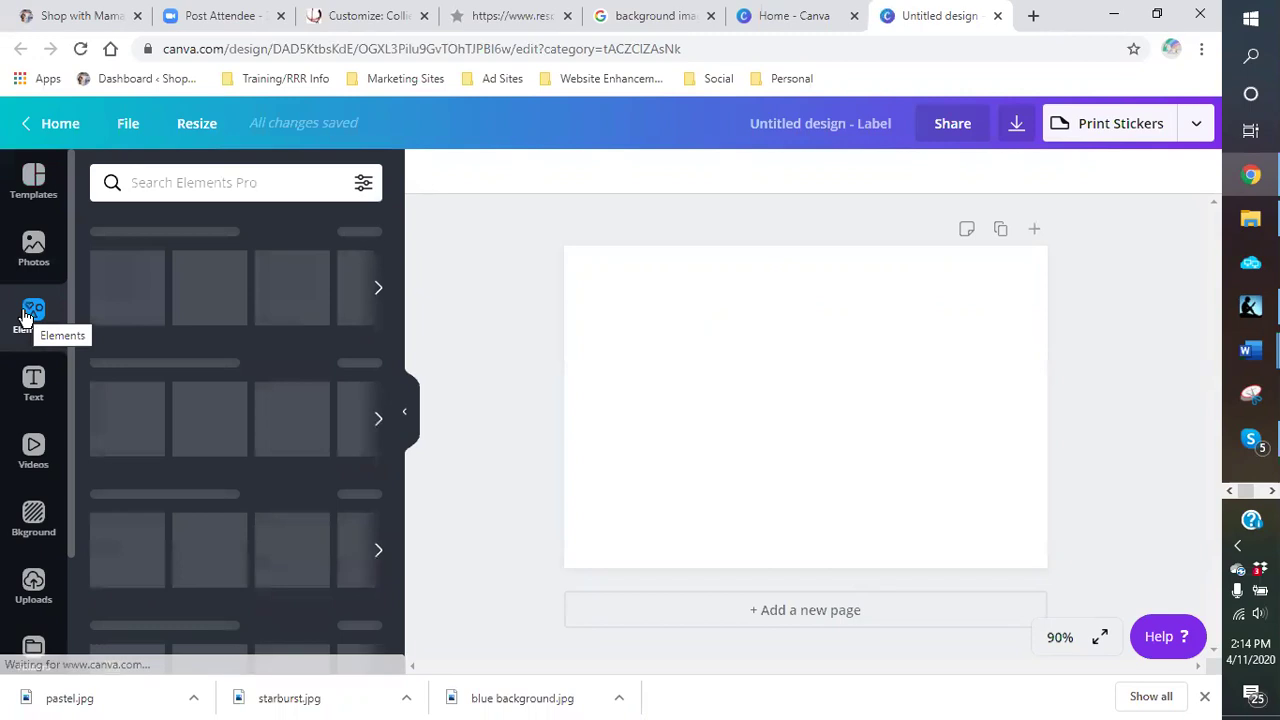
{"action": "scroll", "coordinate": [110, 427], "scroll_direction": "down", "scroll_amount": 3}
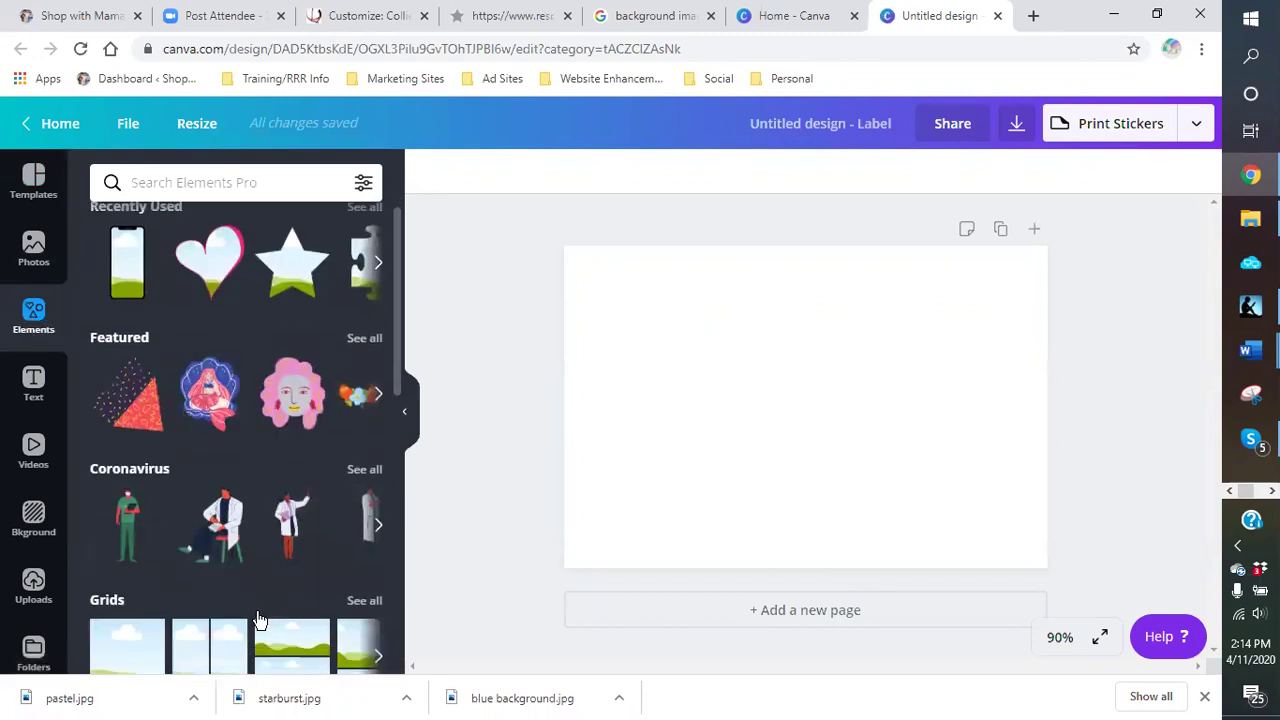
{"action": "left_click", "coordinate": [122, 350]}
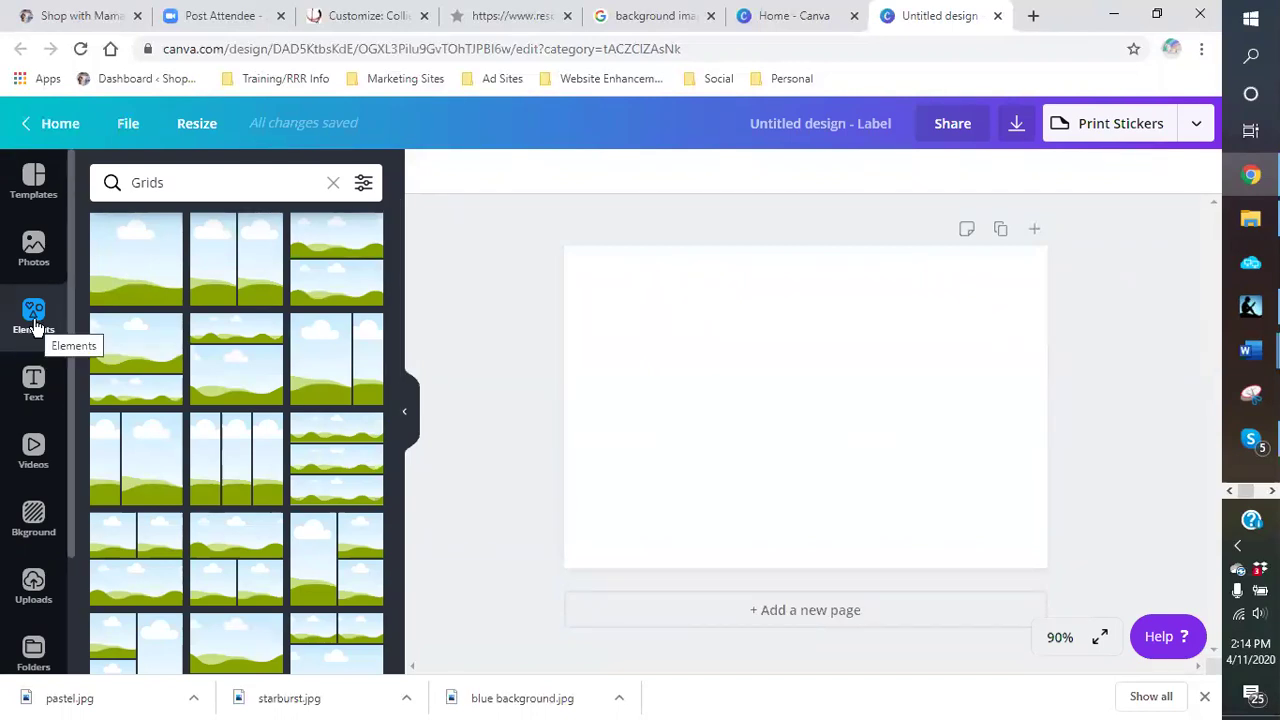
{"action": "scroll", "coordinate": [214, 371], "scroll_direction": "down", "scroll_amount": 5}
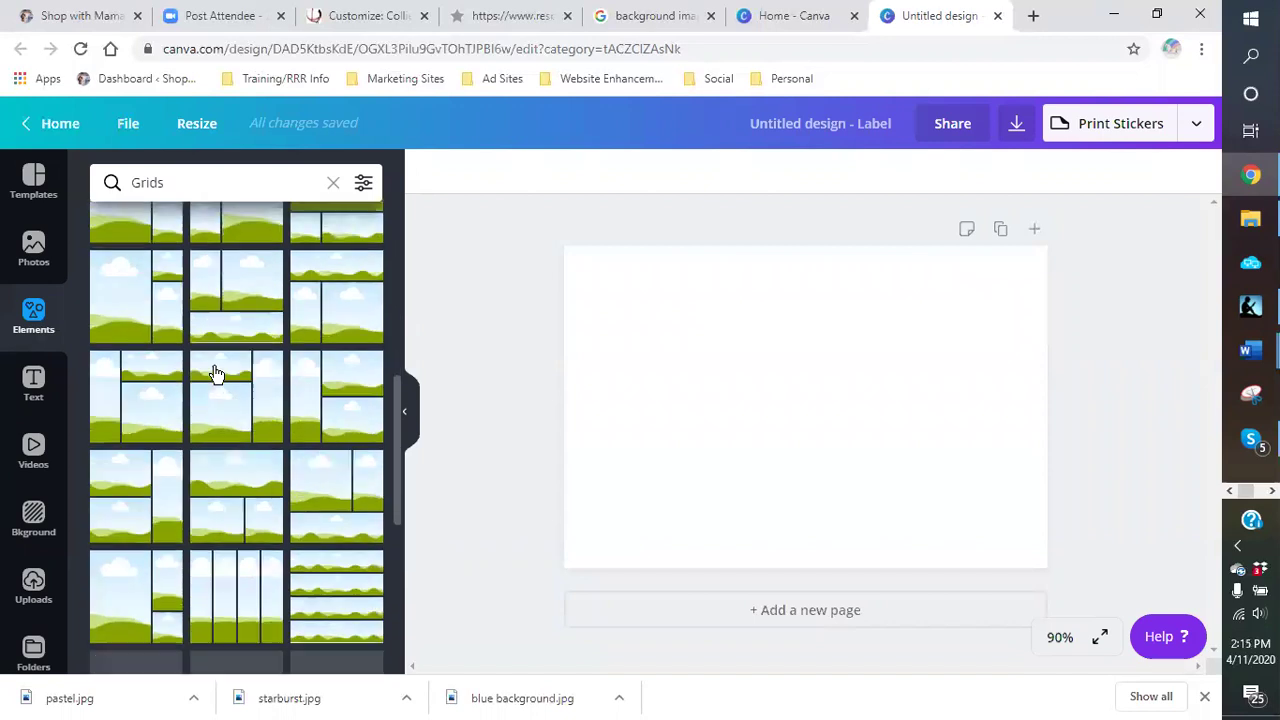
{"action": "scroll", "coordinate": [214, 370], "scroll_direction": "up", "scroll_amount": 5}
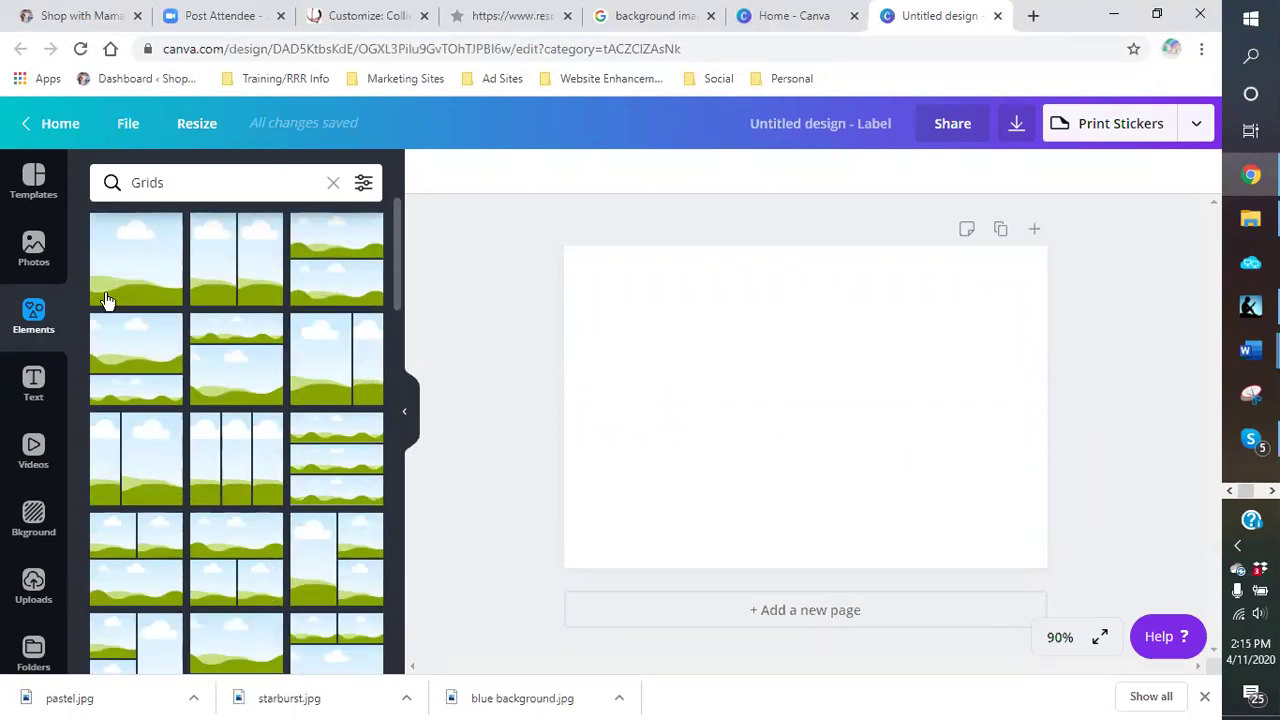
{"action": "left_click", "coordinate": [33, 320]}
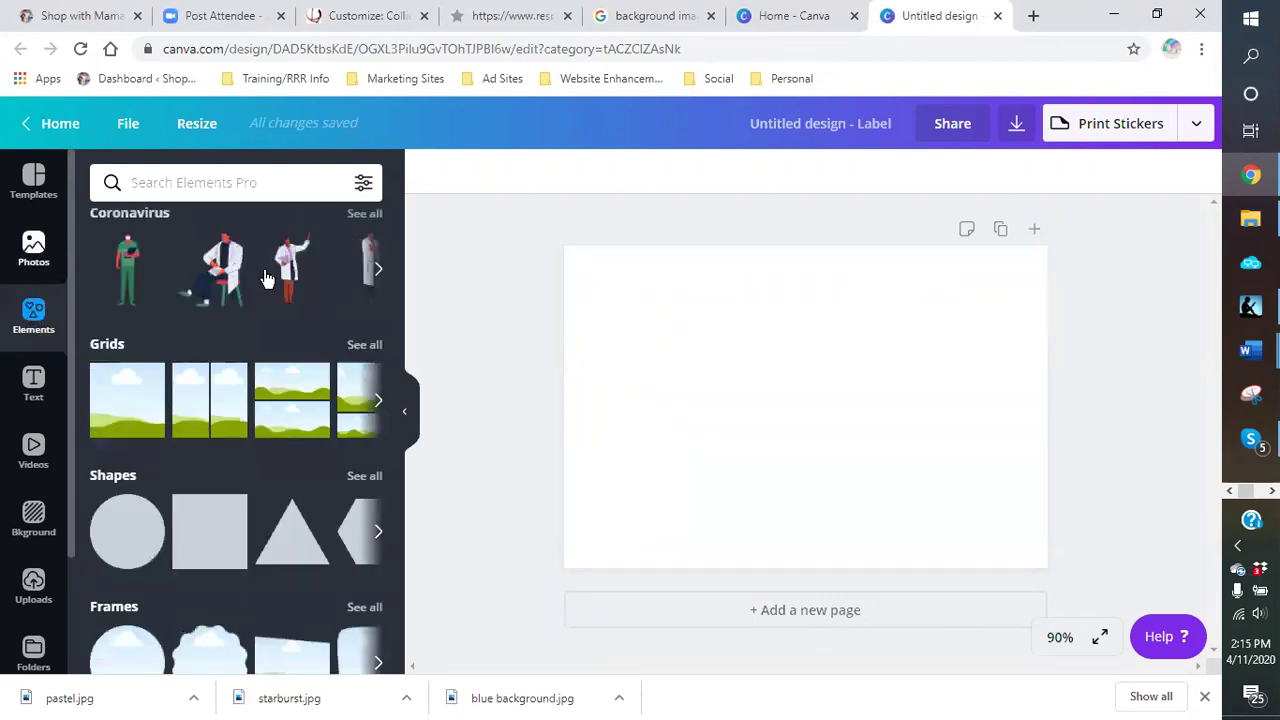
{"action": "scroll", "coordinate": [268, 400], "scroll_direction": "down", "scroll_amount": 2}
{"action": "scroll", "coordinate": [266, 400], "scroll_direction": "down", "scroll_amount": 1}
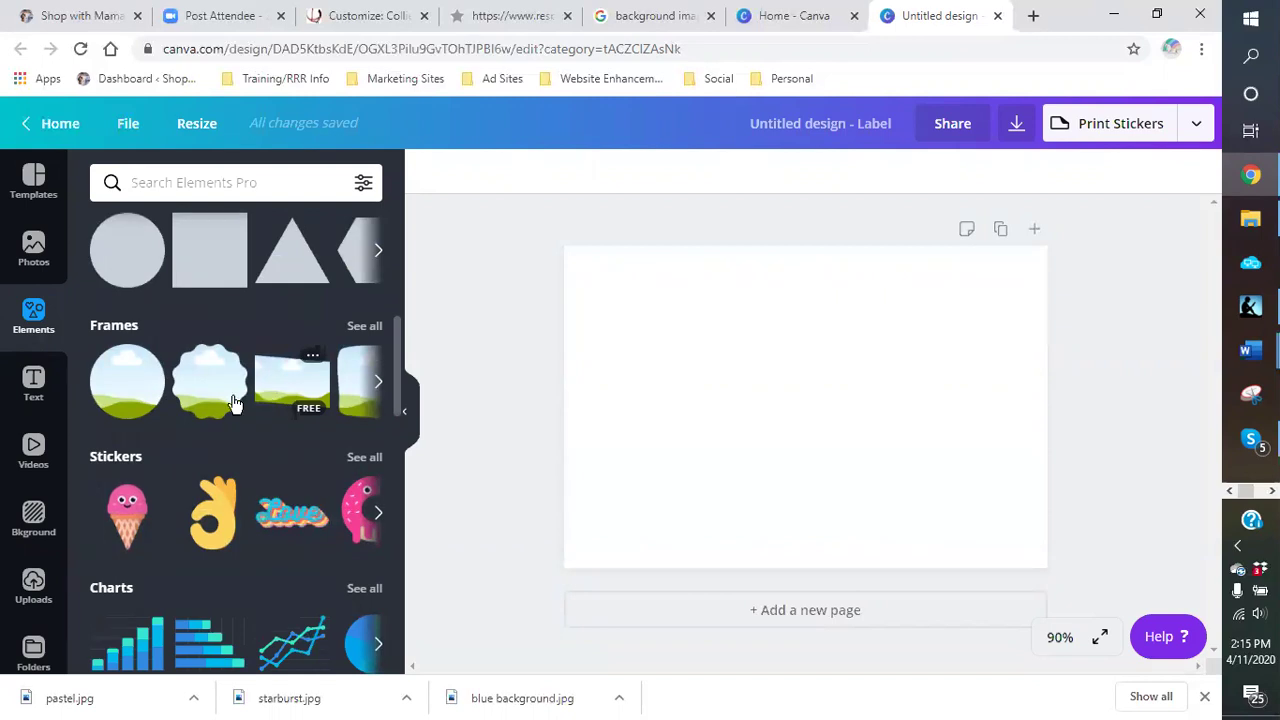
Step: Show all Frames elements and scroll the results, briefly checking the File menu
{"action": "left_click", "coordinate": [358, 332]}
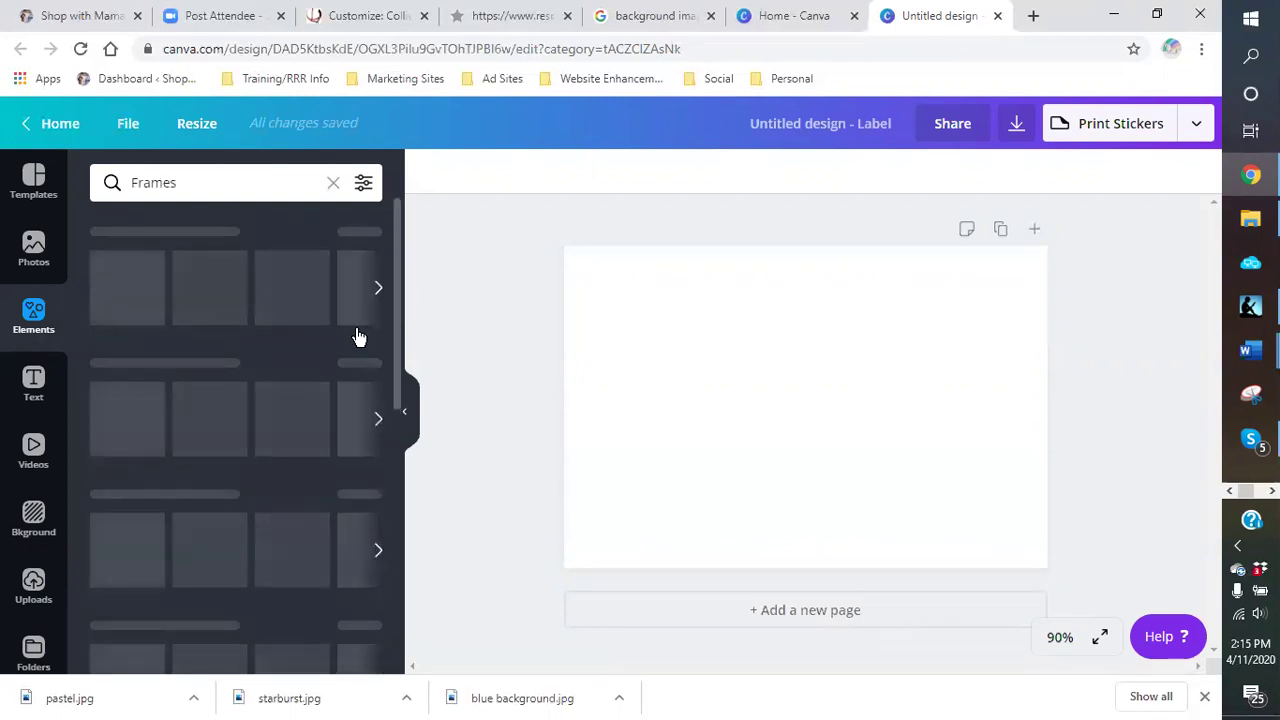
{"action": "scroll", "coordinate": [344, 450], "scroll_direction": "down", "scroll_amount": 4}
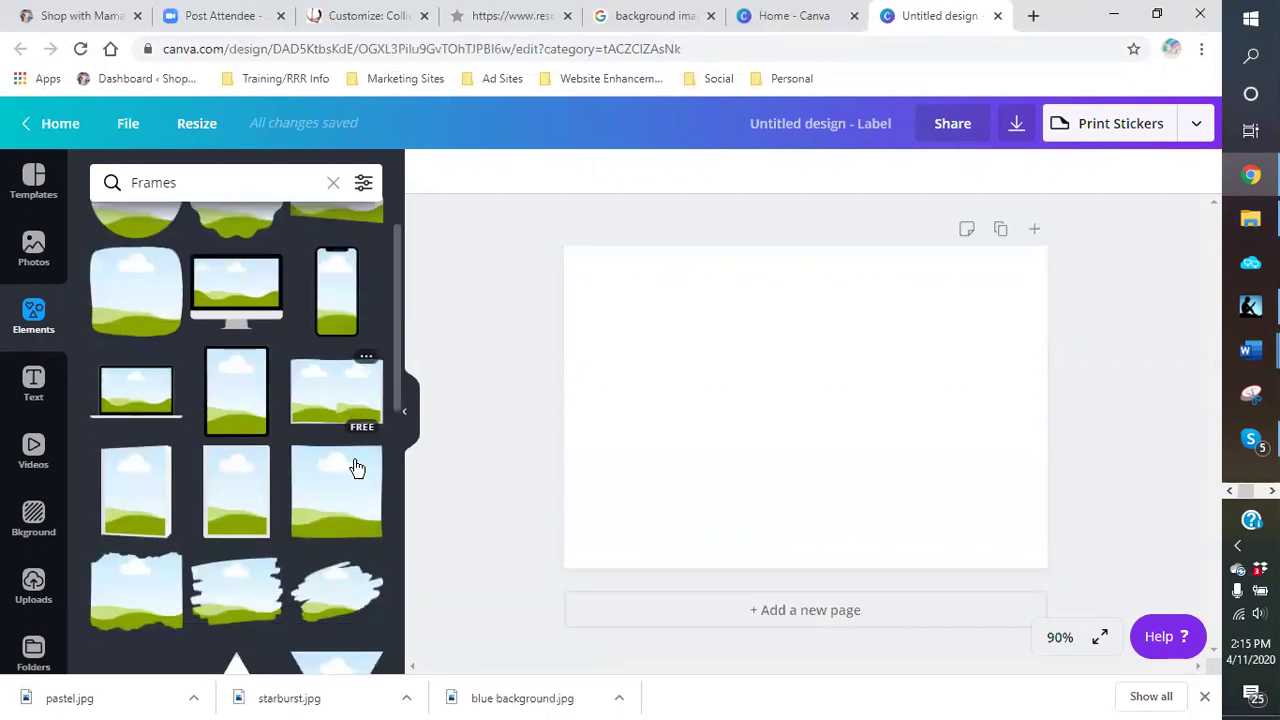
{"action": "scroll", "coordinate": [346, 464], "scroll_direction": "down", "scroll_amount": 8}
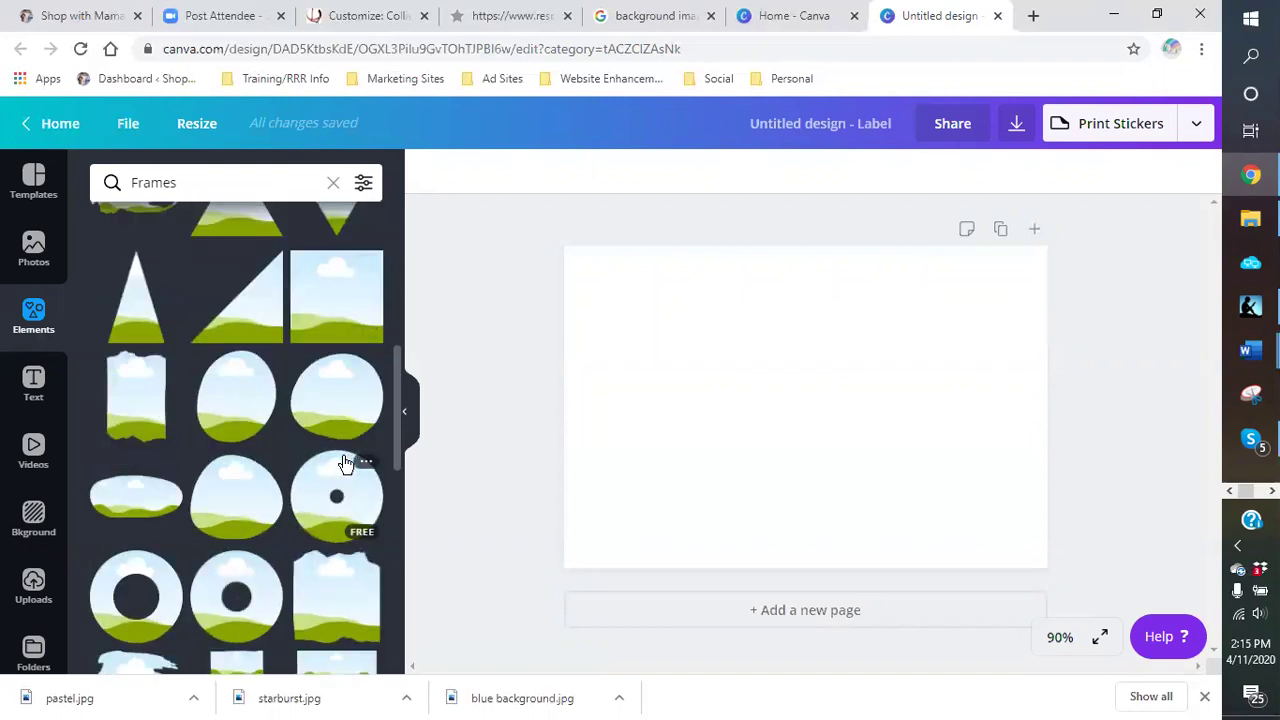
{"action": "scroll", "coordinate": [344, 464], "scroll_direction": "down", "scroll_amount": 10}
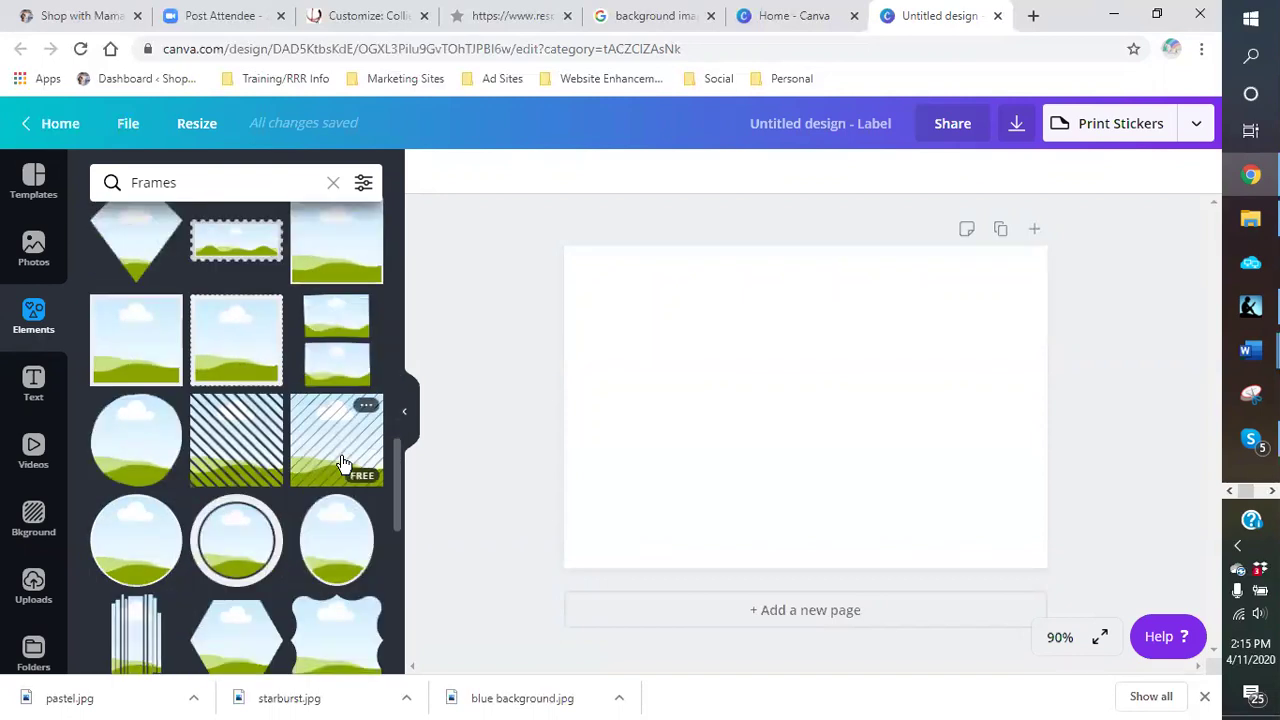
{"action": "scroll", "coordinate": [343, 463], "scroll_direction": "down", "scroll_amount": 8}
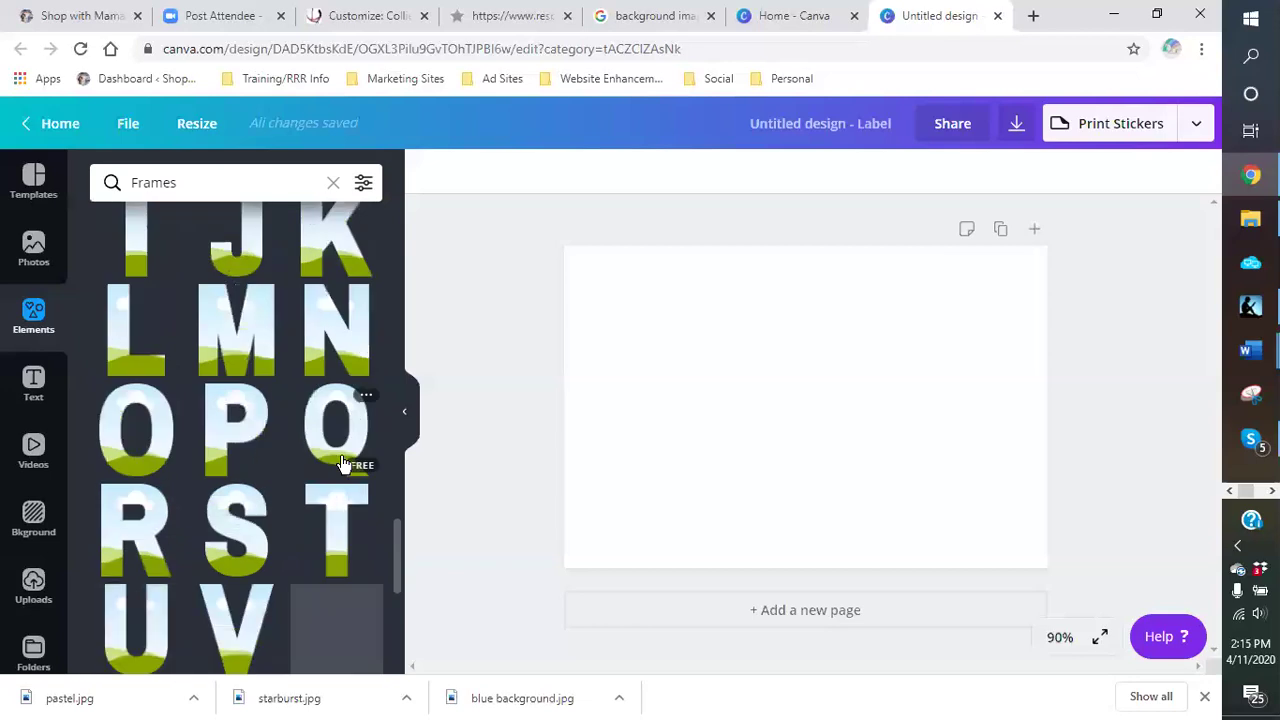
{"action": "scroll", "coordinate": [343, 463], "scroll_direction": "up", "scroll_amount": 20}
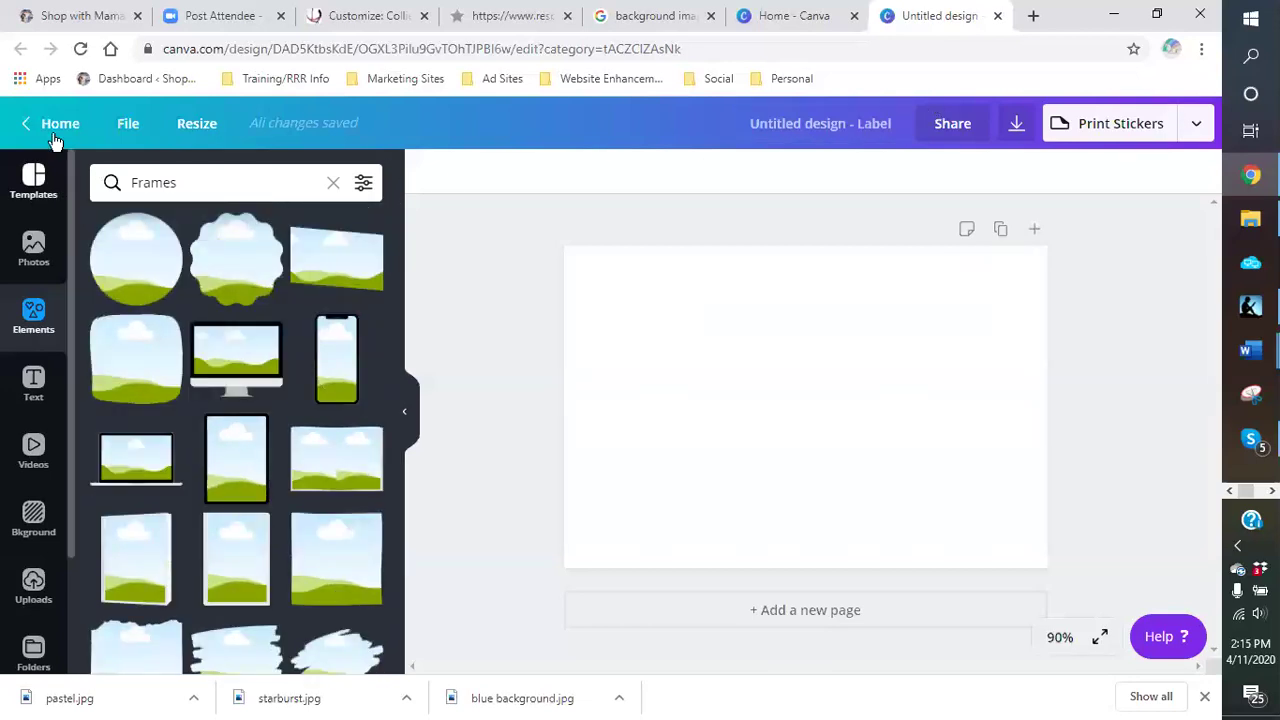
{"action": "left_click", "coordinate": [184, 131]}
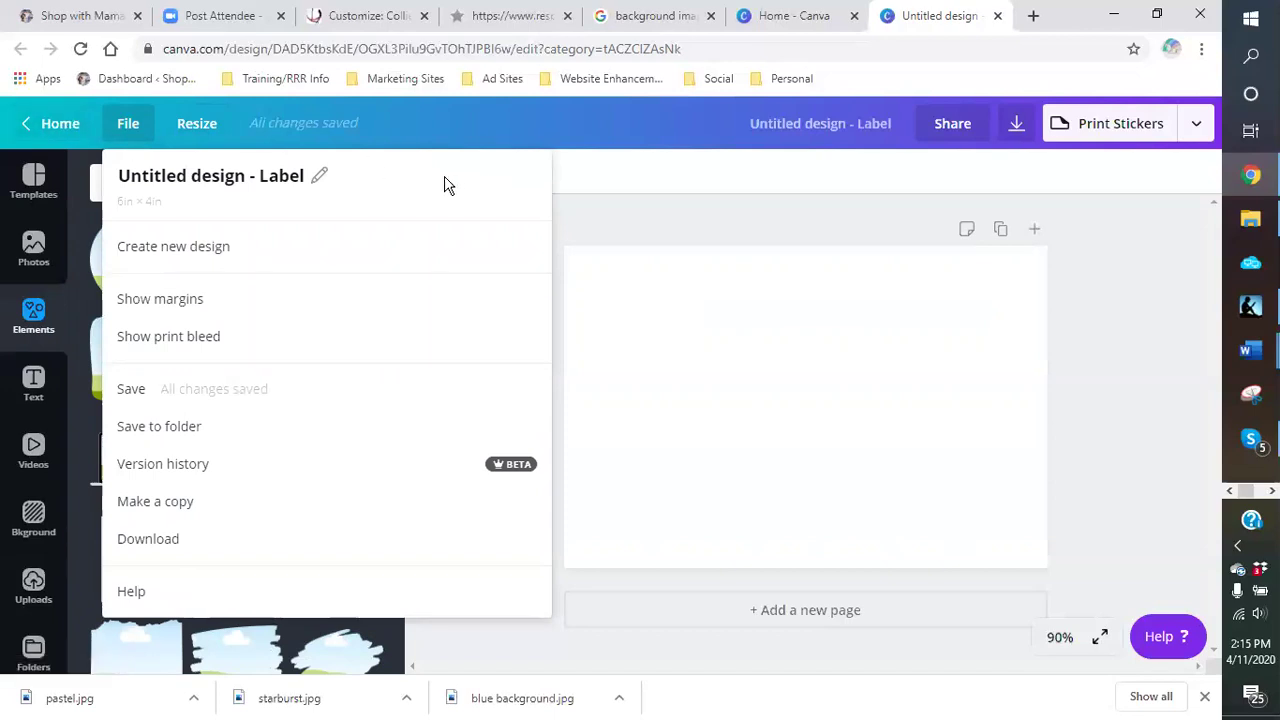
{"action": "left_click", "coordinate": [800, 228]}
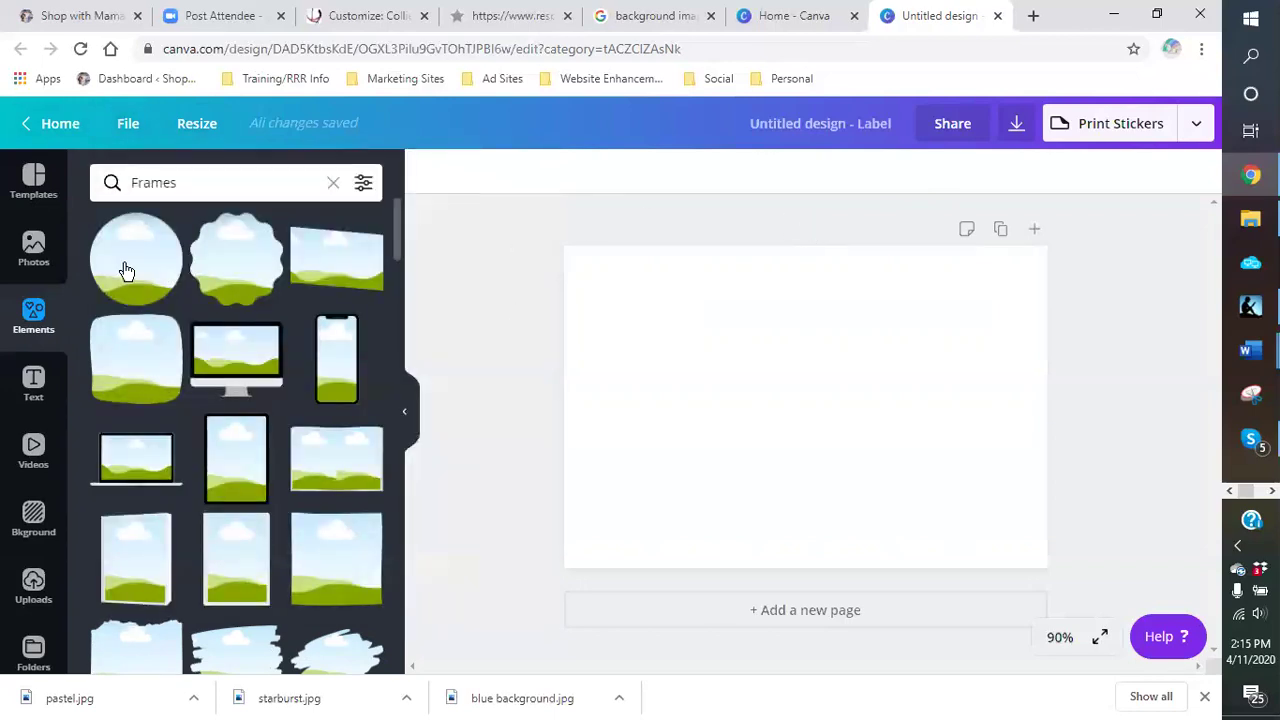
Step: Leave the Canva editor, close both Canva Home tabs, and scroll the Google background image results
{"action": "left_click", "coordinate": [25, 125]}
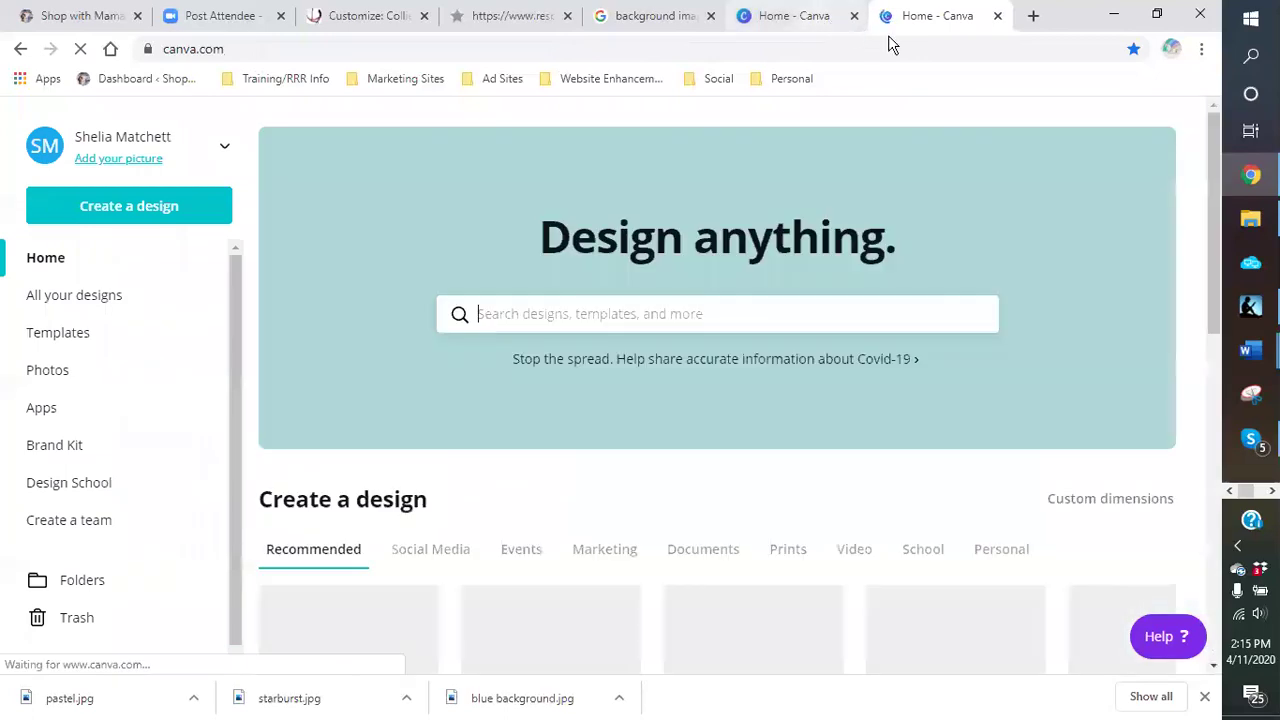
{"action": "left_click", "coordinate": [997, 16]}
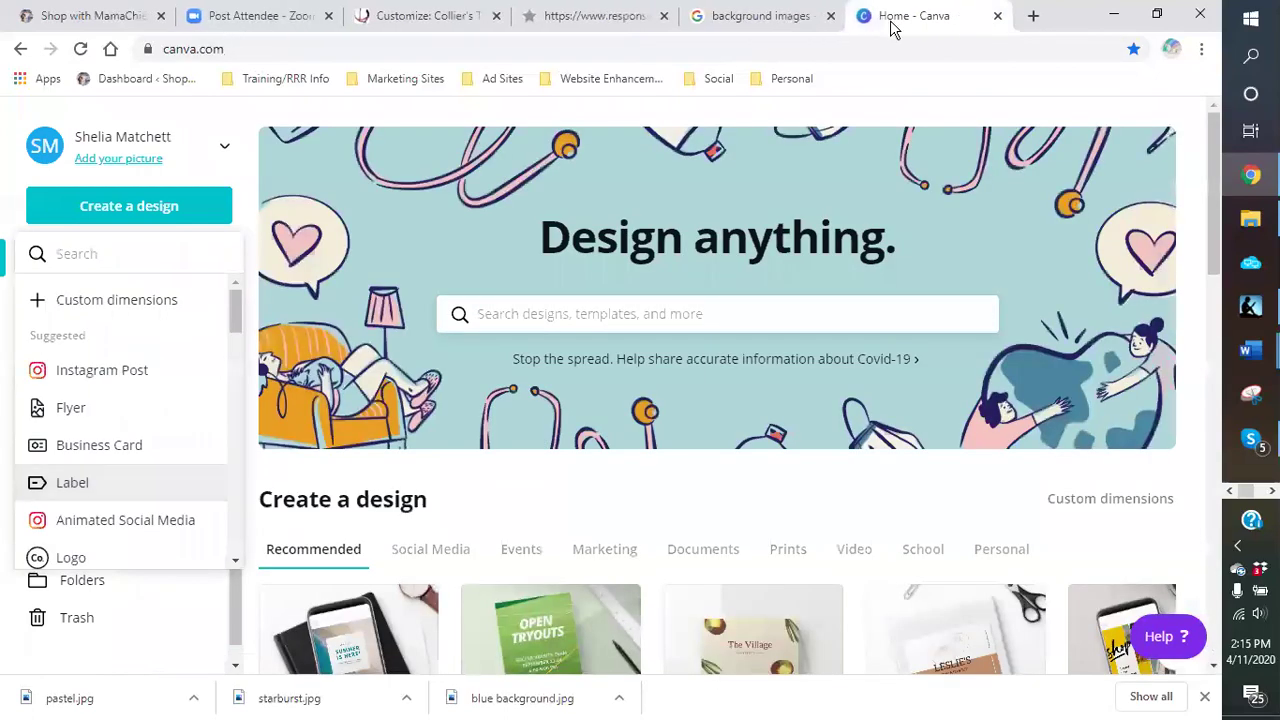
{"action": "left_click", "coordinate": [997, 16]}
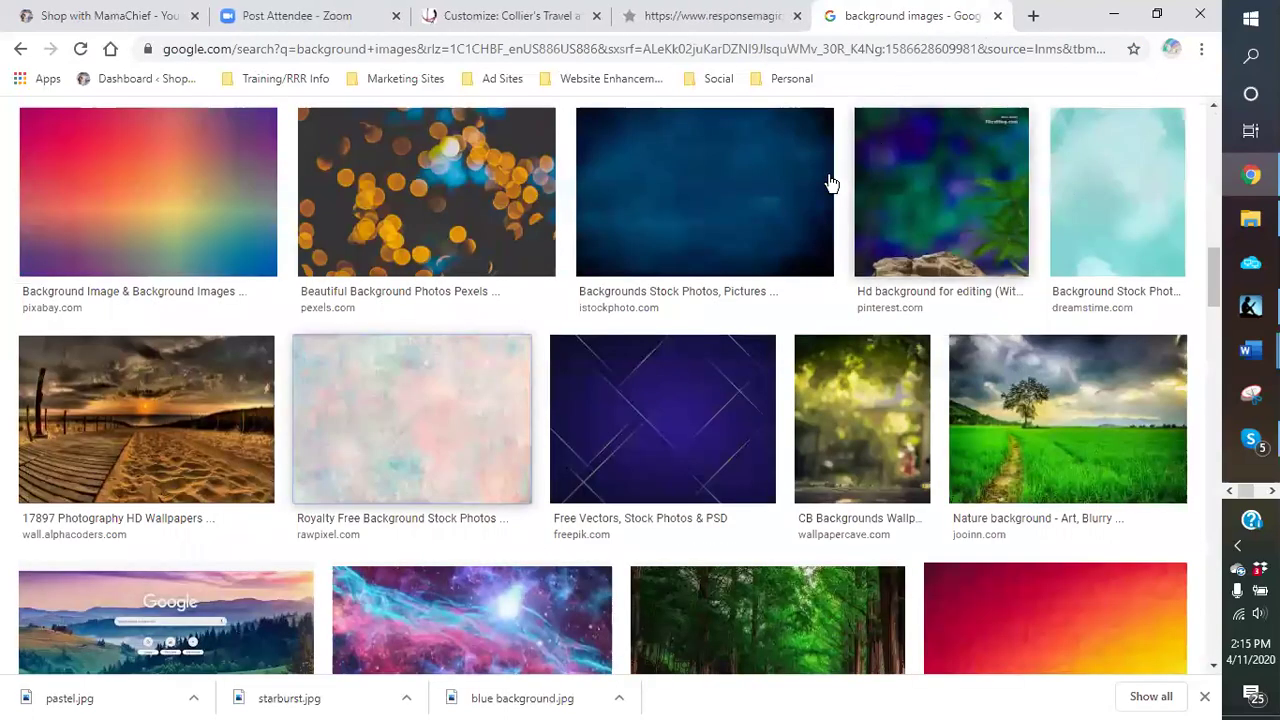
{"action": "scroll", "coordinate": [697, 320], "scroll_direction": "down", "scroll_amount": 2}
{"action": "scroll", "coordinate": [697, 320], "scroll_direction": "down", "scroll_amount": 8}
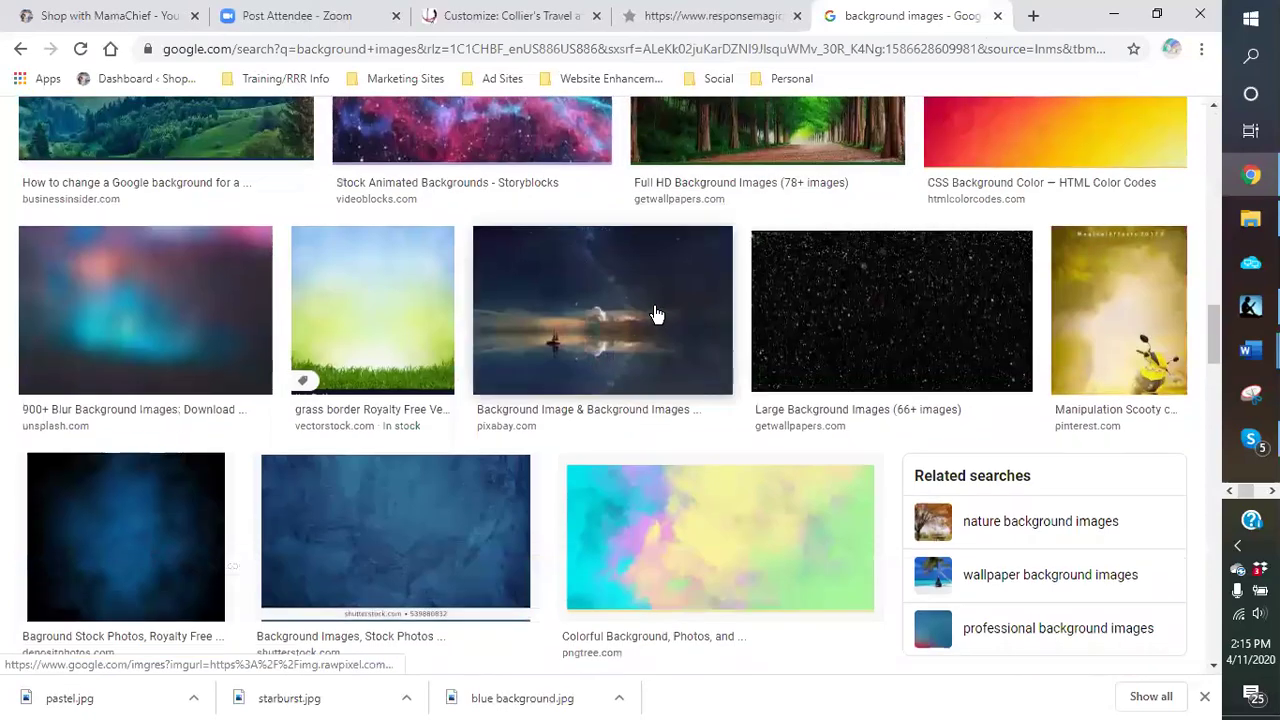
{"action": "scroll", "coordinate": [655, 314], "scroll_direction": "down", "scroll_amount": 6}
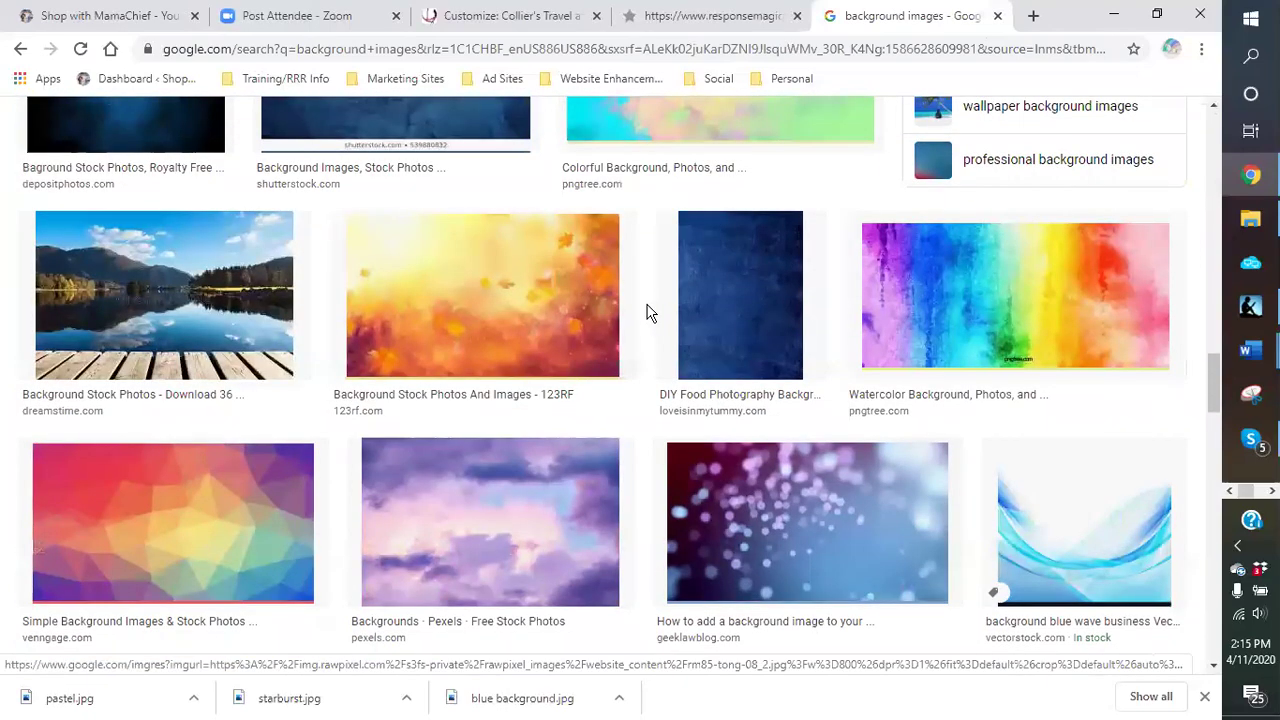
{"action": "scroll", "coordinate": [645, 313], "scroll_direction": "down", "scroll_amount": 3}
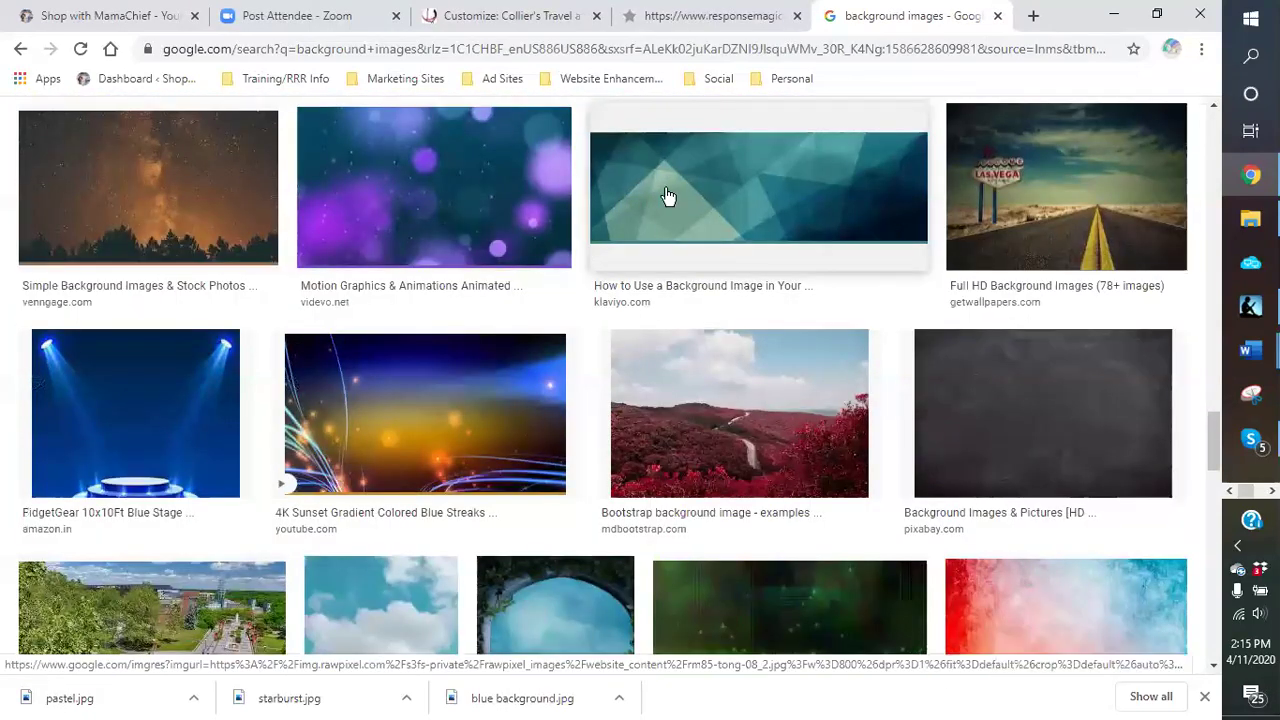
{"action": "scroll", "coordinate": [778, 195], "scroll_direction": "down", "scroll_amount": 3}
{"action": "scroll", "coordinate": [836, 219], "scroll_direction": "up", "scroll_amount": 12}
{"action": "scroll", "coordinate": [622, 195], "scroll_direction": "down", "scroll_amount": 5}
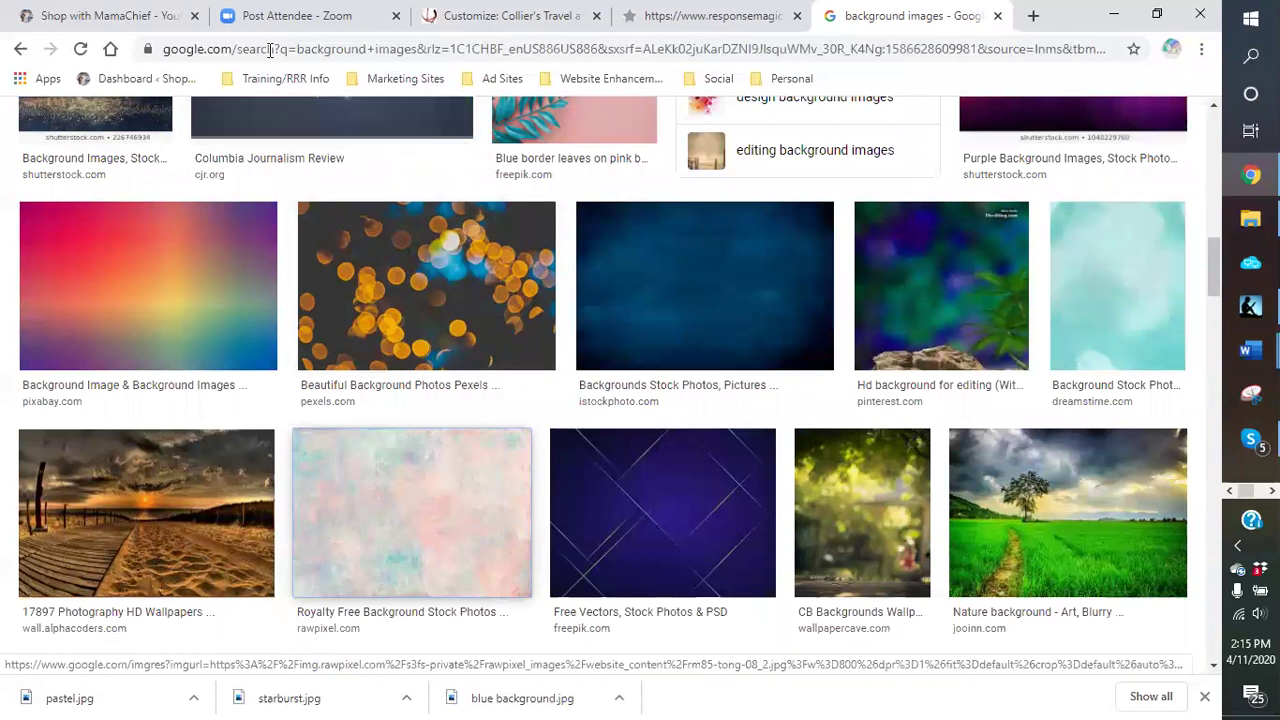
{"action": "left_click", "coordinate": [496, 18]}
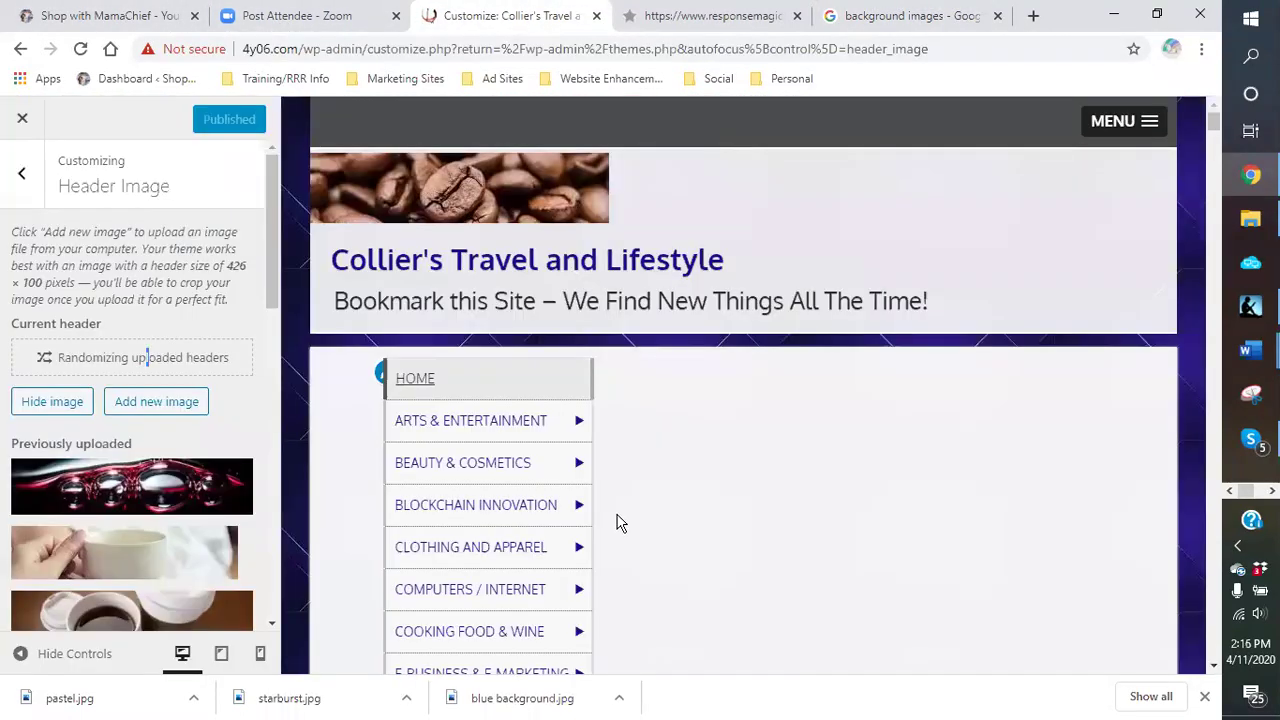
Step: Back out of Header Image to the main Customizer list and close the Customizer
{"action": "left_click", "coordinate": [21, 178]}
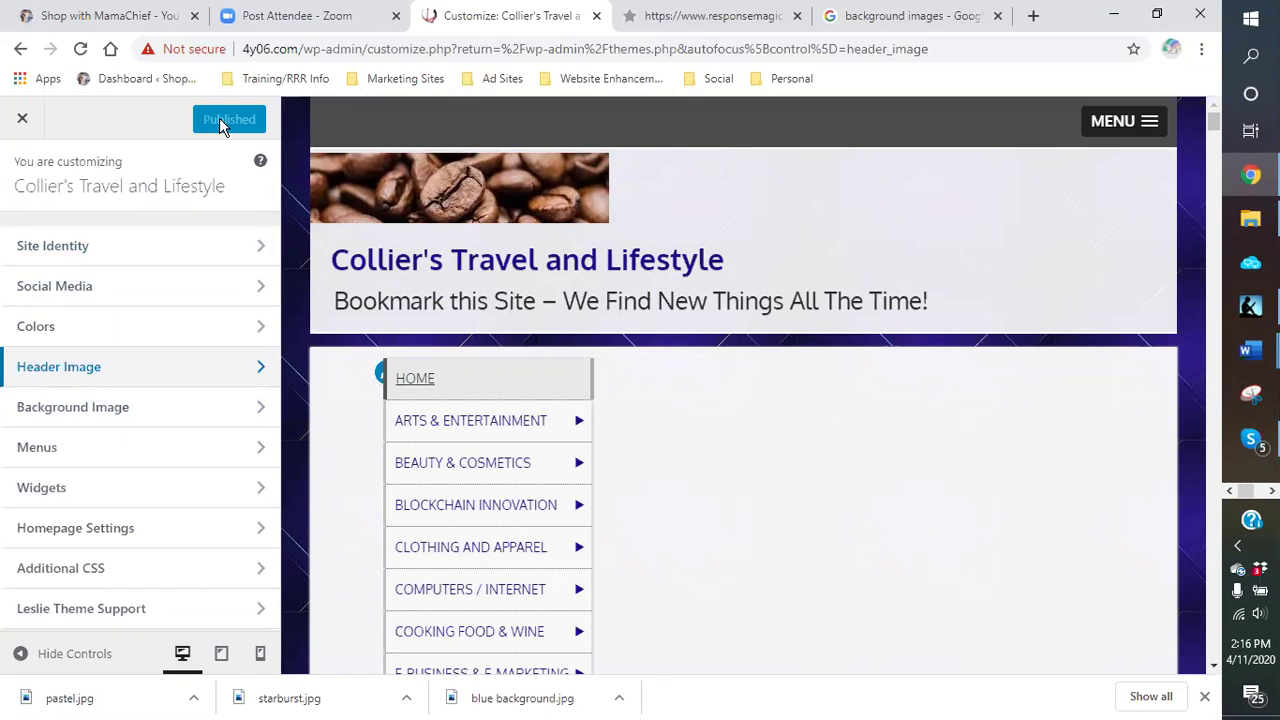
{"action": "left_click", "coordinate": [24, 119]}
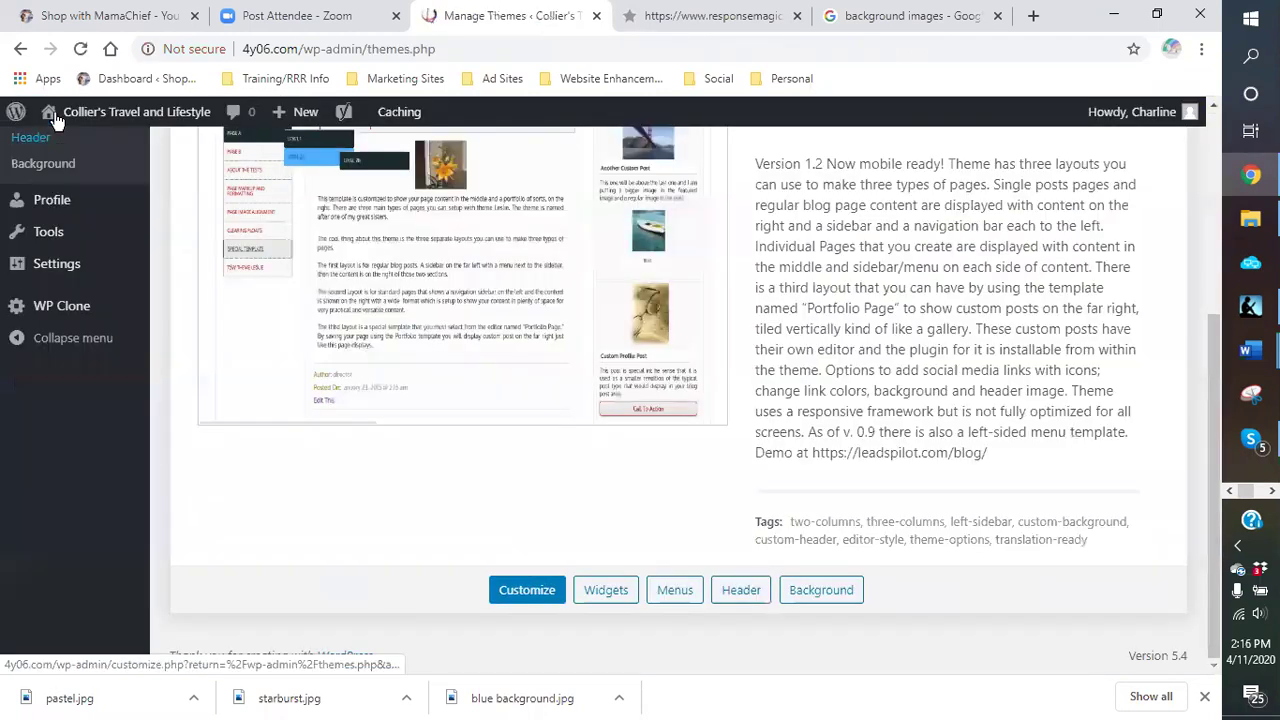
Step: Browse the live site via Arts & Entertainment and Clothing and Apparel to the Health & Fitness page
{"action": "left_click", "coordinate": [115, 122]}
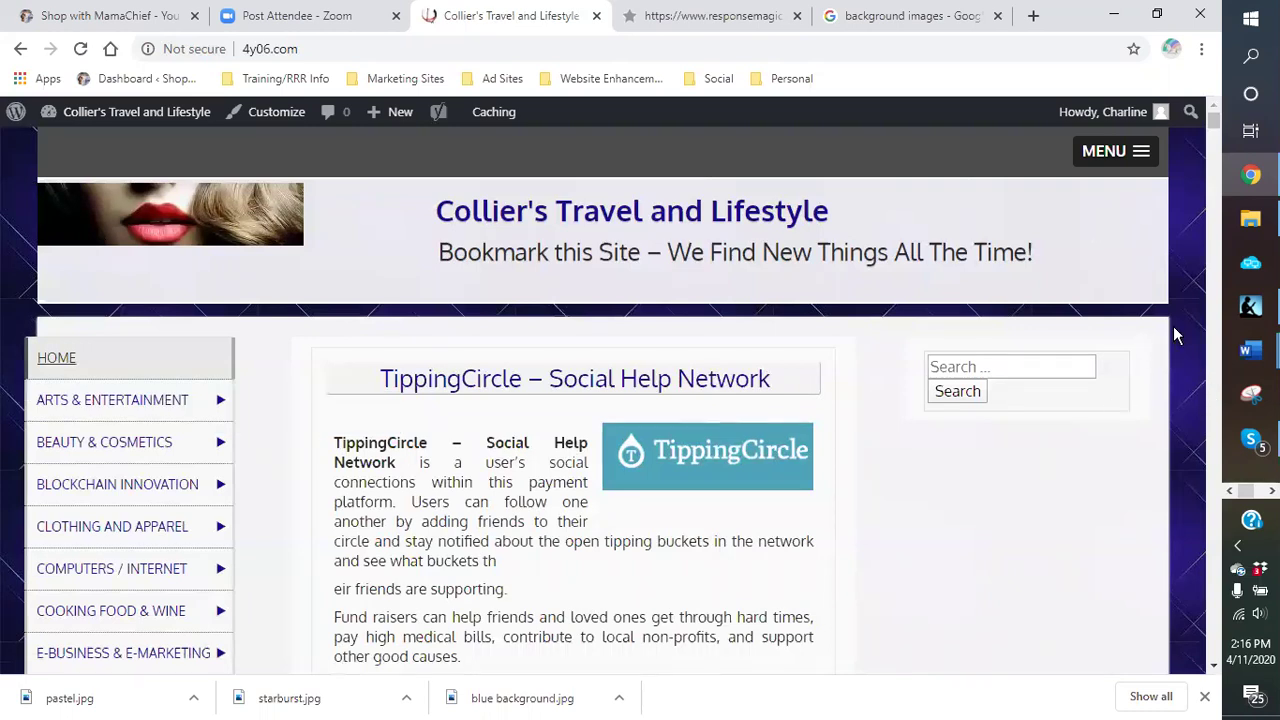
{"action": "scroll", "coordinate": [1100, 300], "scroll_direction": "down", "scroll_amount": 1}
{"action": "scroll", "coordinate": [849, 349], "scroll_direction": "up", "scroll_amount": 1}
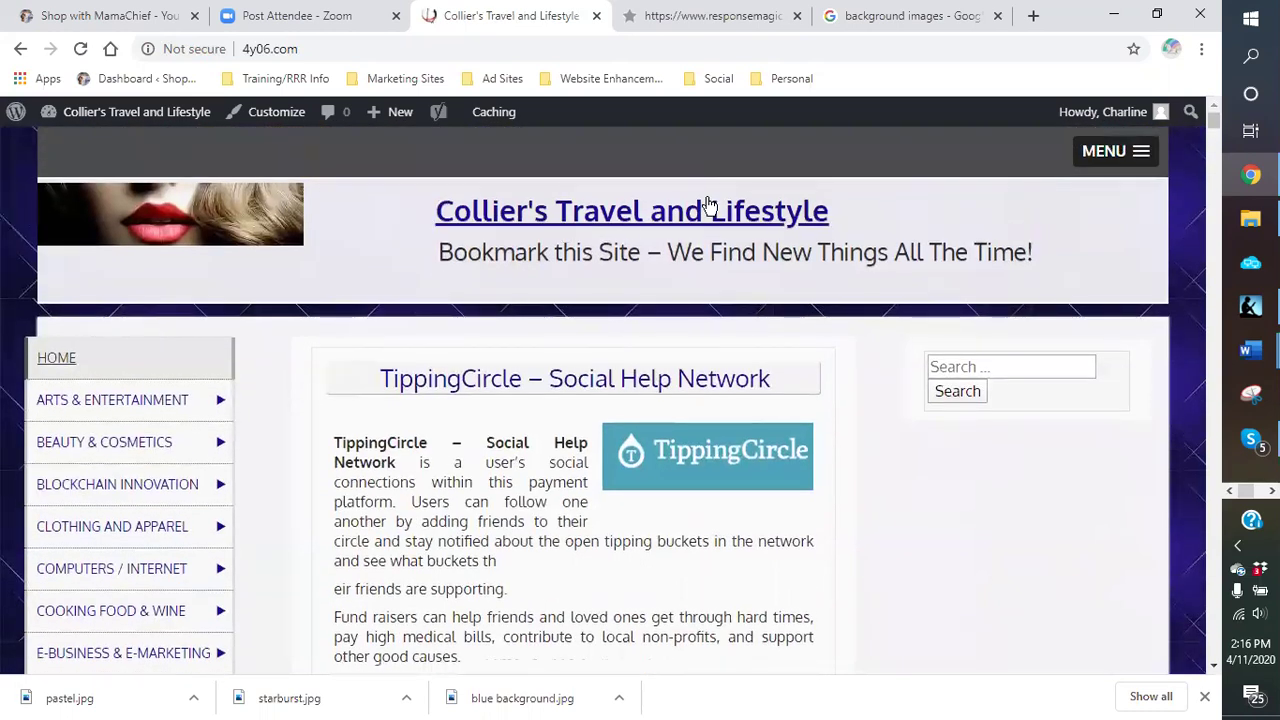
{"action": "scroll", "coordinate": [514, 385], "scroll_direction": "down", "scroll_amount": 1}
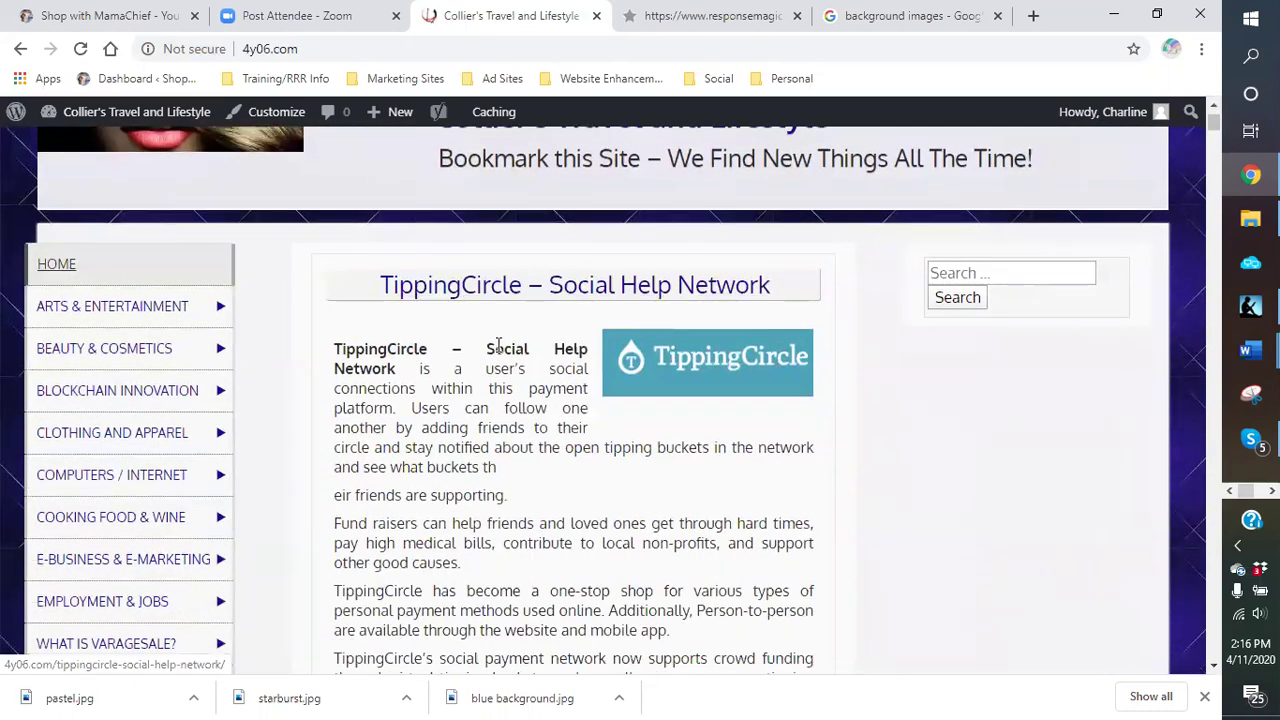
{"action": "scroll", "coordinate": [453, 289], "scroll_direction": "down", "scroll_amount": 13}
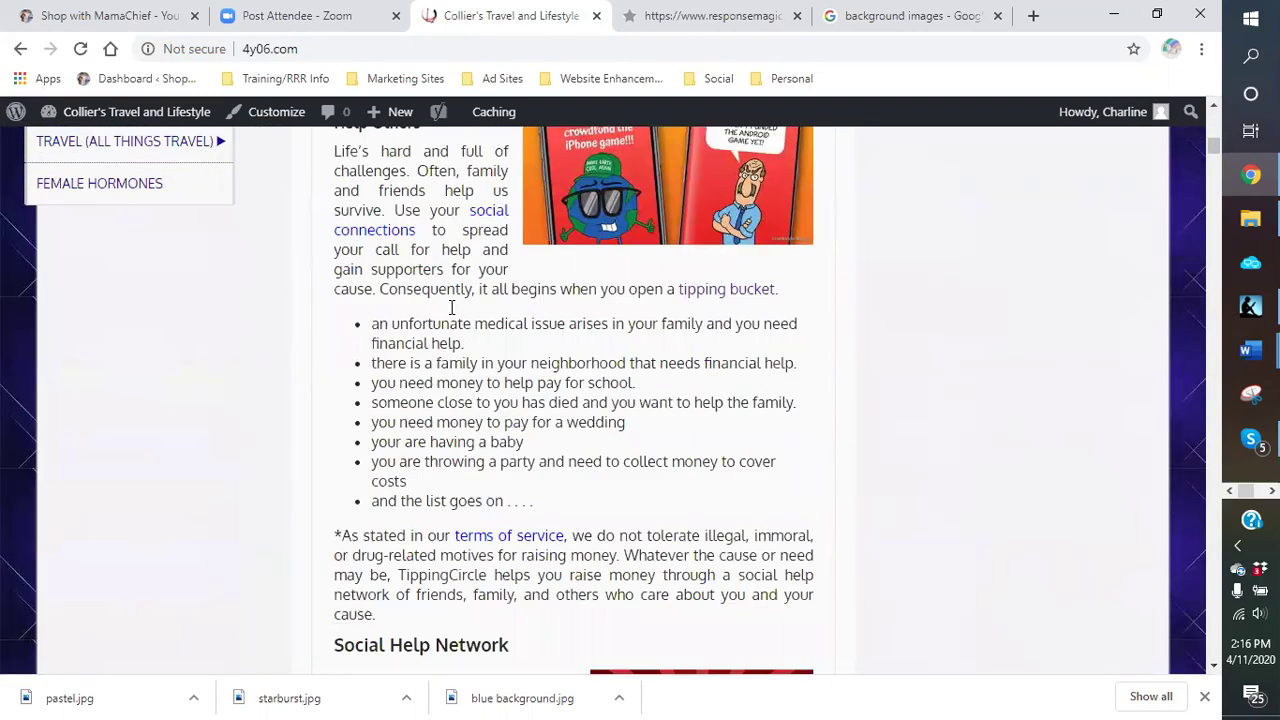
{"action": "scroll", "coordinate": [449, 306], "scroll_direction": "up", "scroll_amount": 14}
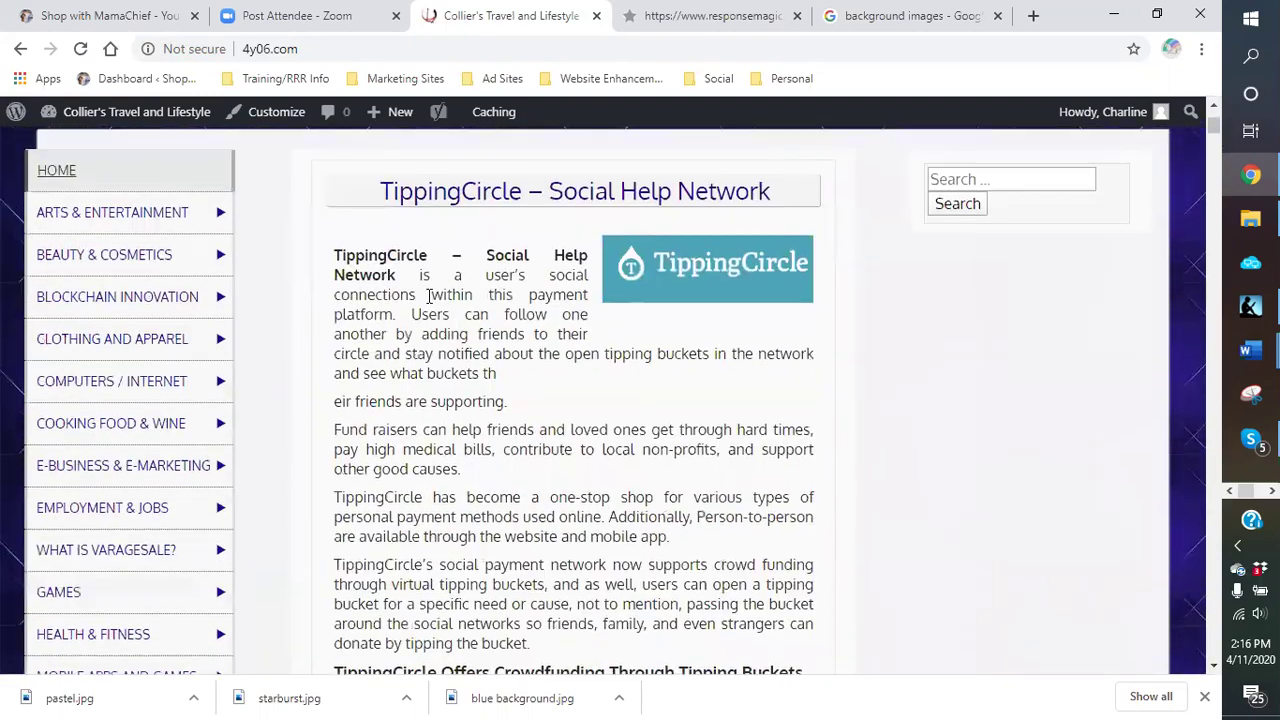
{"action": "left_click", "coordinate": [98, 220]}
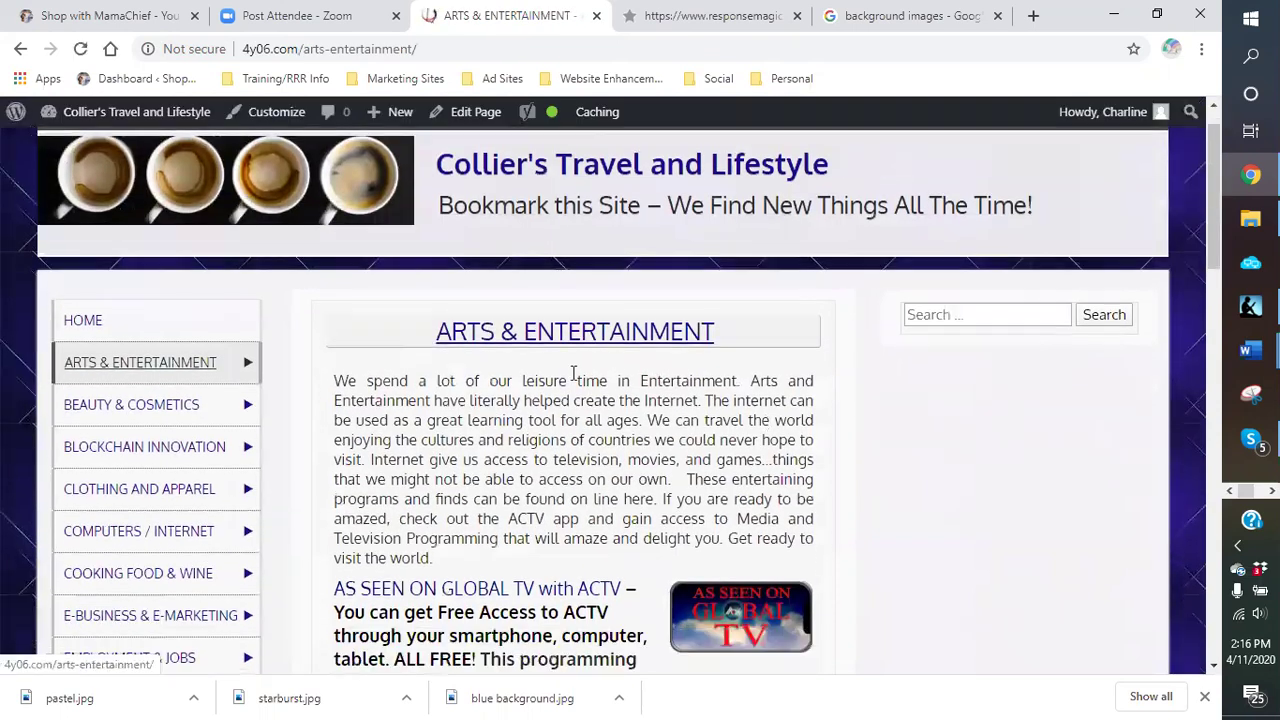
{"action": "scroll", "coordinate": [572, 373], "scroll_direction": "down", "scroll_amount": 2}
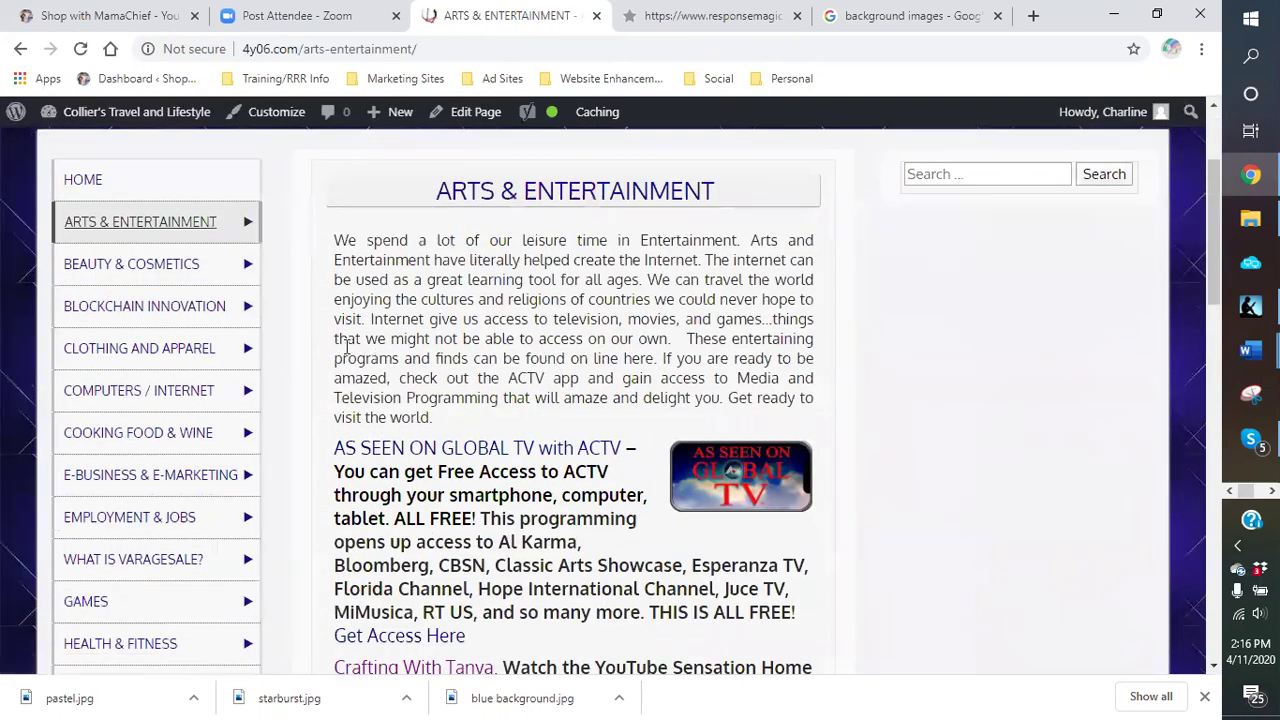
{"action": "left_click", "coordinate": [131, 352]}
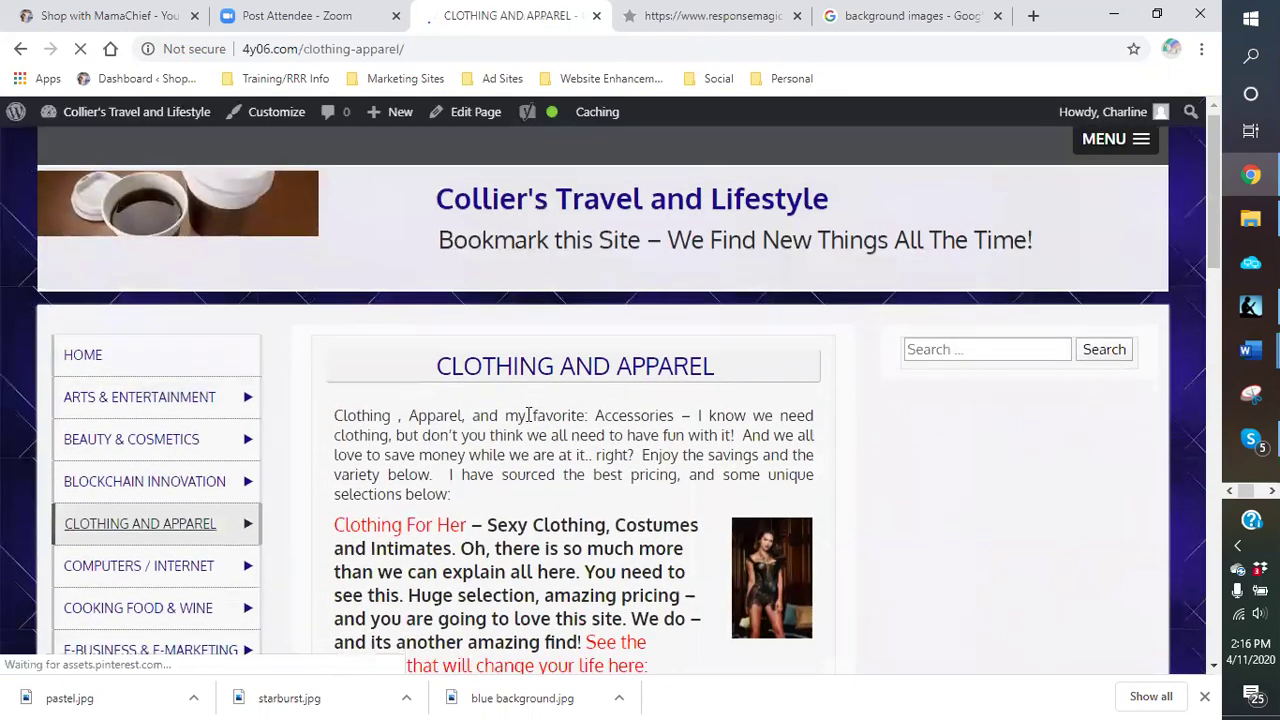
{"action": "scroll", "coordinate": [487, 352], "scroll_direction": "down", "scroll_amount": 5}
{"action": "scroll", "coordinate": [487, 350], "scroll_direction": "down", "scroll_amount": 1}
{"action": "scroll", "coordinate": [487, 350], "scroll_direction": "up", "scroll_amount": 2}
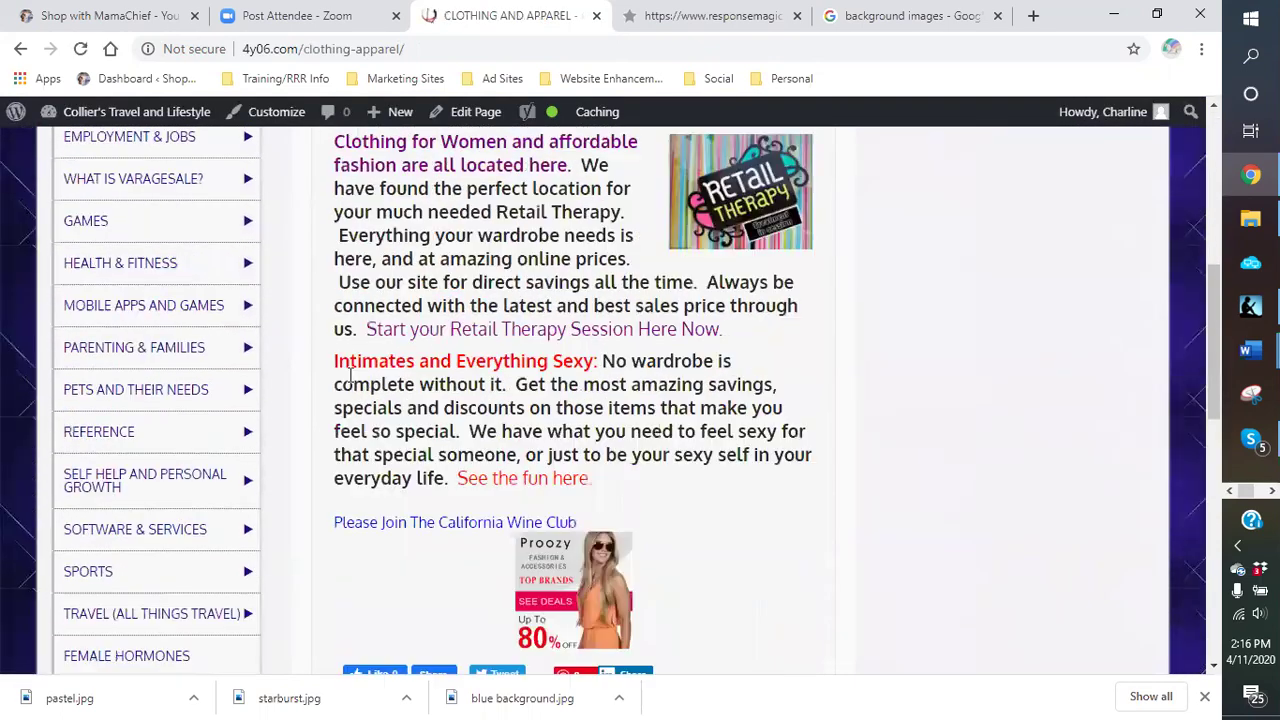
{"action": "left_click", "coordinate": [107, 372]}
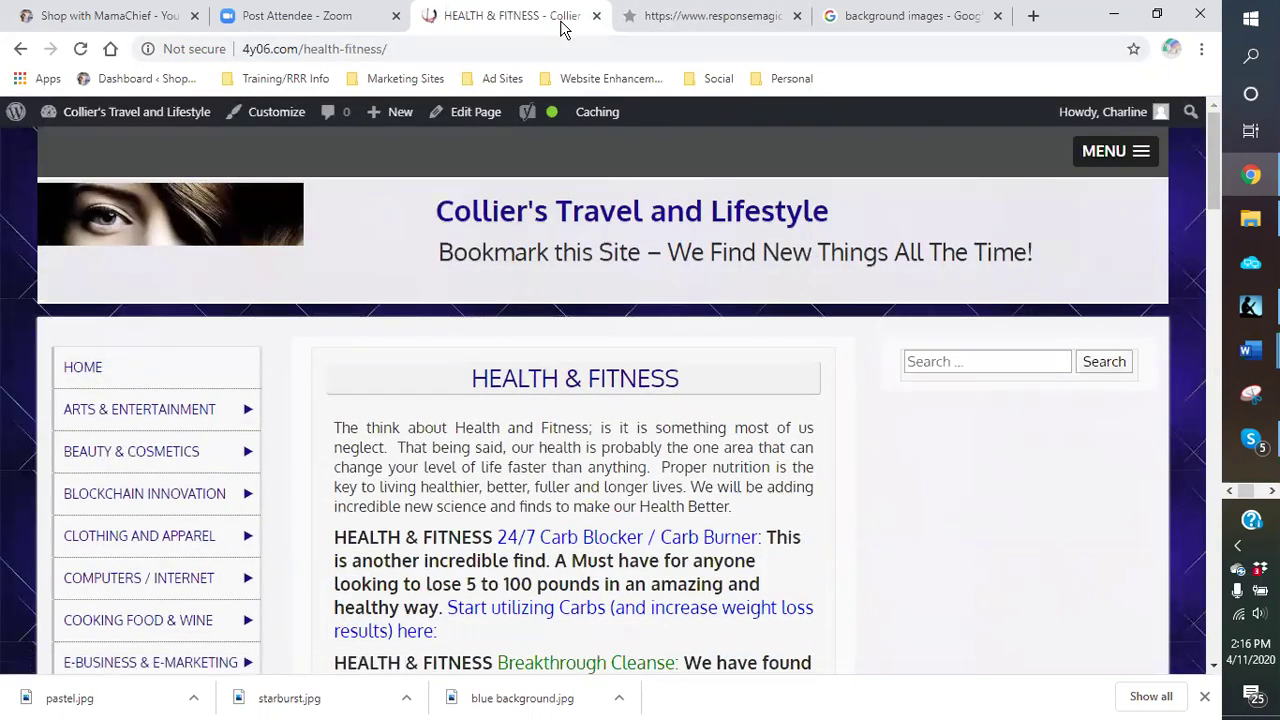
Step: Close the other-site and background images tabs, then open Health & Fitness for editing
{"action": "left_click", "coordinate": [797, 15]}
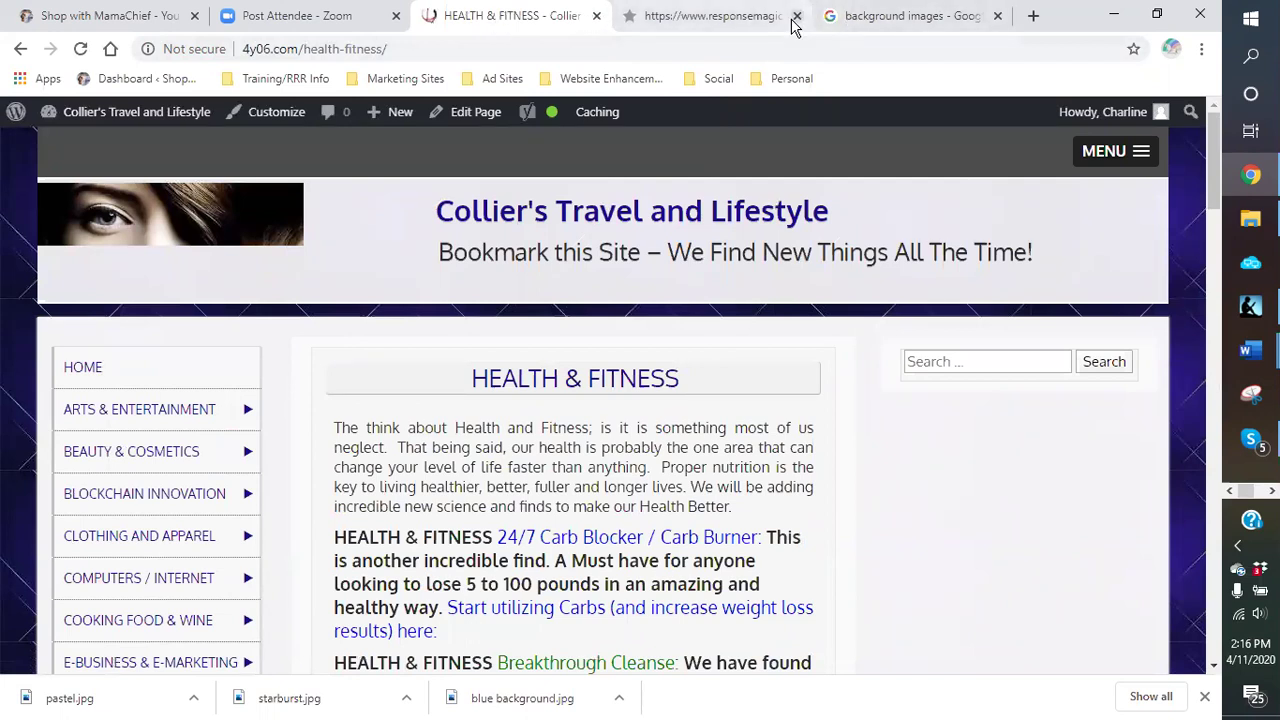
{"action": "left_click", "coordinate": [797, 15]}
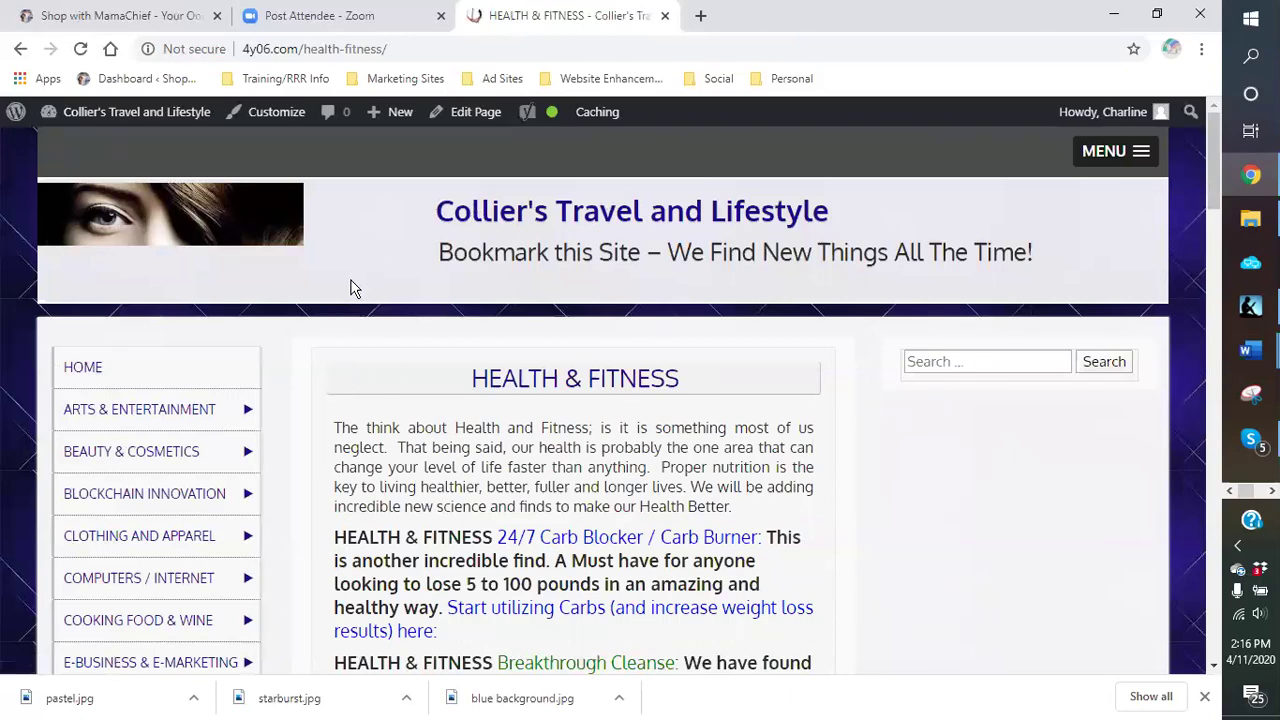
{"action": "scroll", "coordinate": [484, 470], "scroll_direction": "down", "scroll_amount": 3}
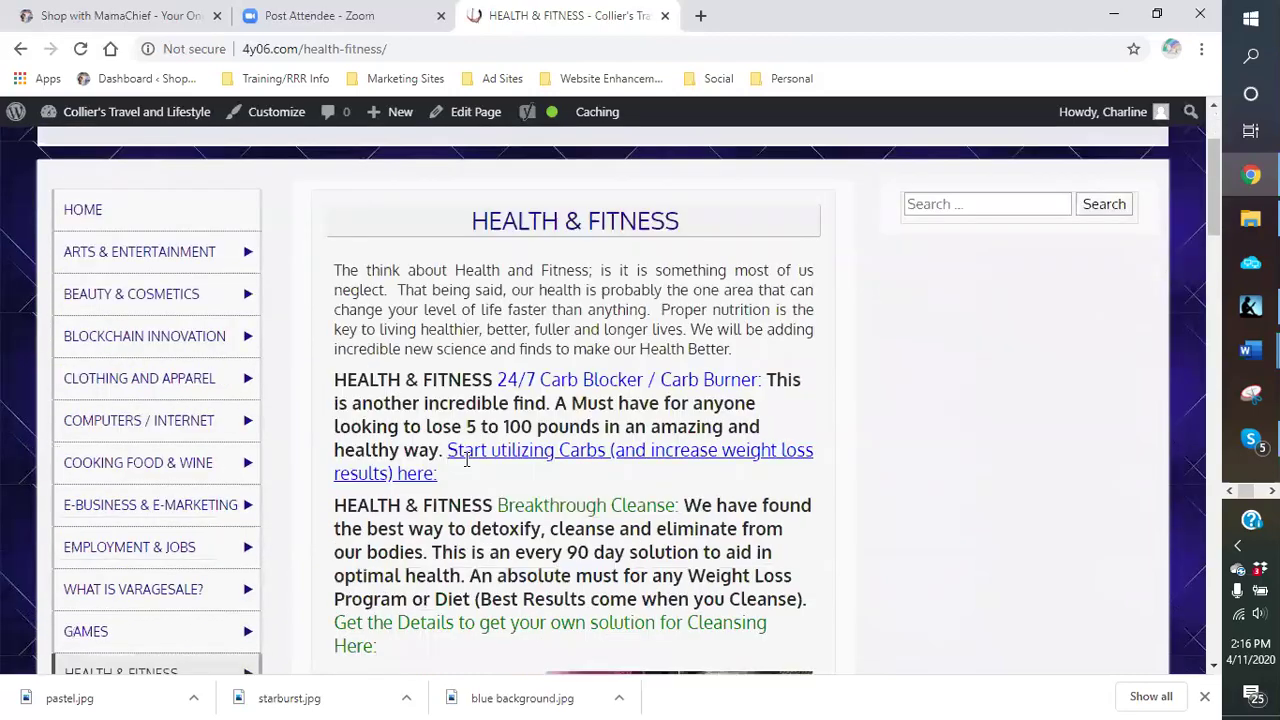
{"action": "scroll", "coordinate": [530, 363], "scroll_direction": "down", "scroll_amount": 9}
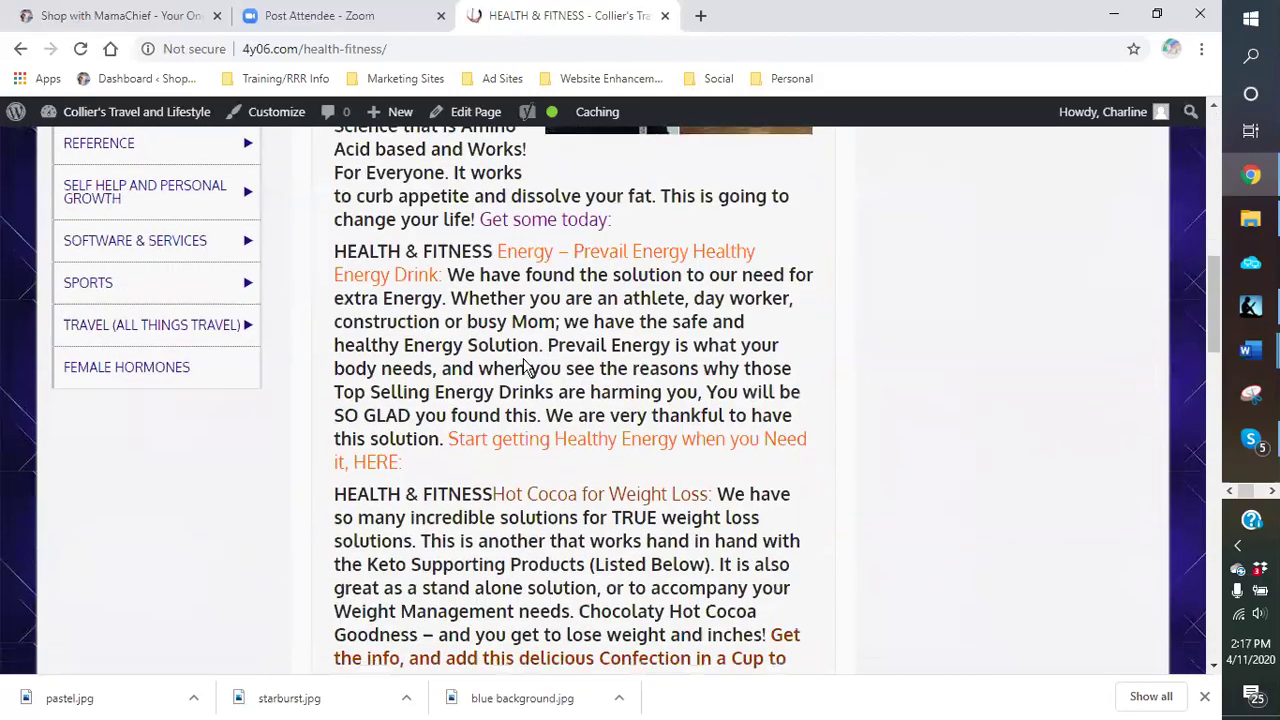
{"action": "scroll", "coordinate": [514, 343], "scroll_direction": "up", "scroll_amount": 2}
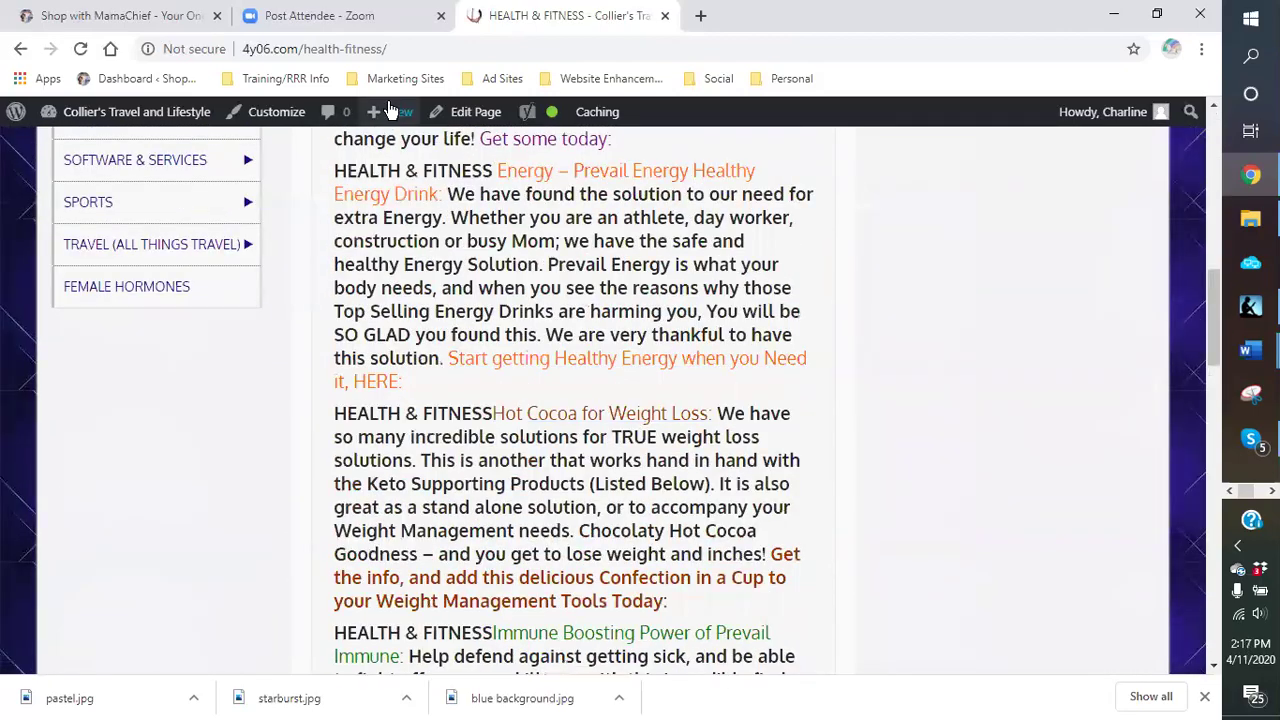
{"action": "left_click", "coordinate": [470, 111]}
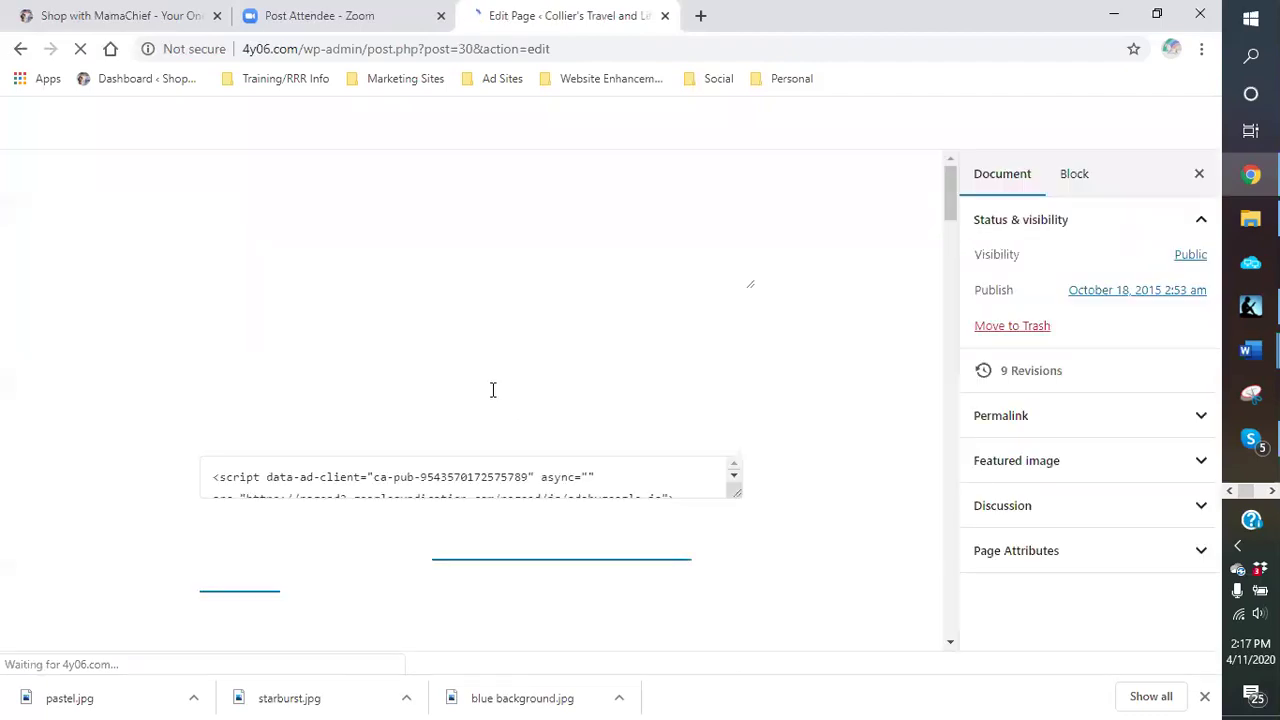
Step: Preview the AdSense script block and copy the 24/7 Carb Blocker heading text
{"action": "scroll", "coordinate": [474, 313], "scroll_direction": "down", "scroll_amount": 3}
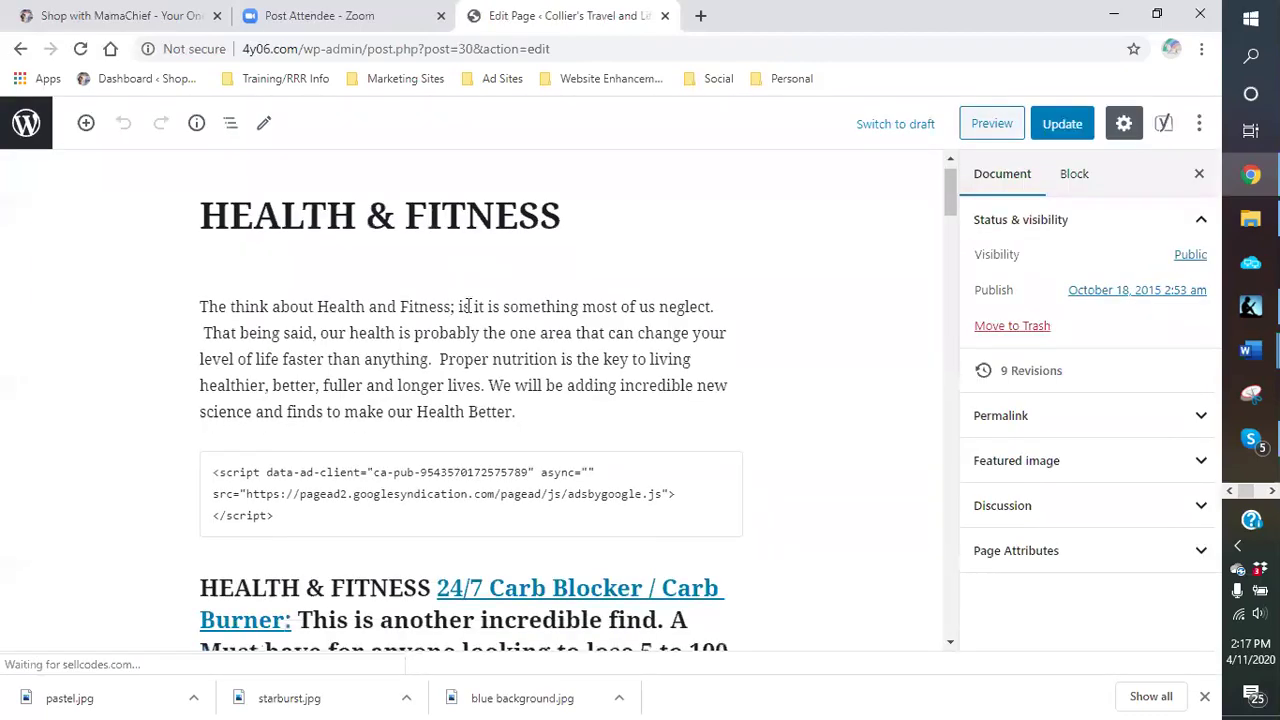
{"action": "left_click", "coordinate": [378, 226]}
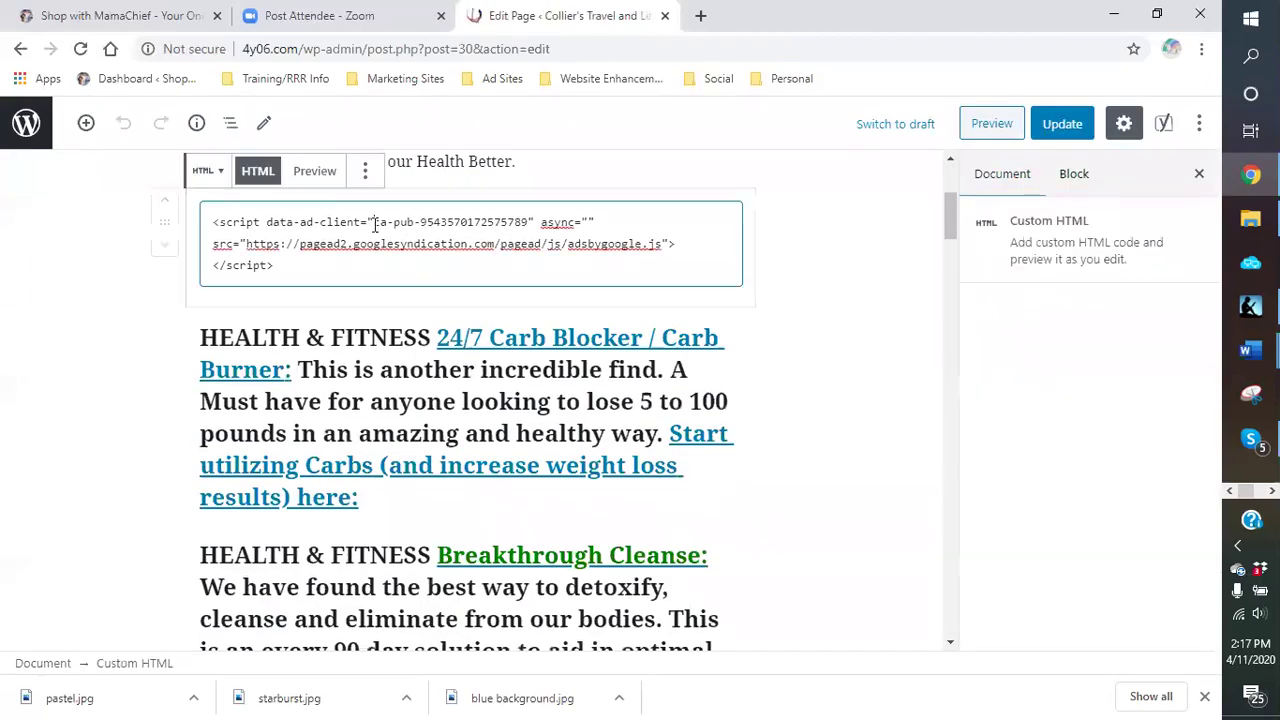
{"action": "left_click", "coordinate": [314, 174]}
{"action": "scroll", "coordinate": [415, 338], "scroll_direction": "up", "scroll_amount": 2}
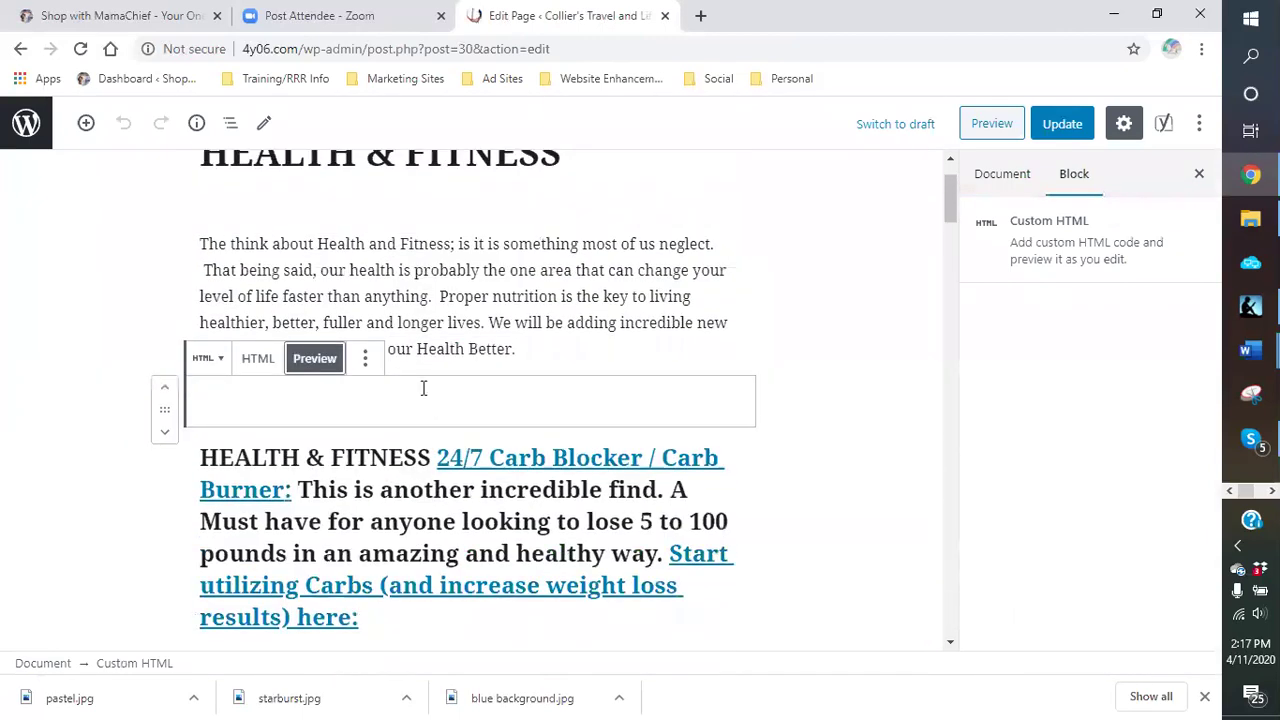
{"action": "scroll", "coordinate": [423, 388], "scroll_direction": "down", "scroll_amount": 2}
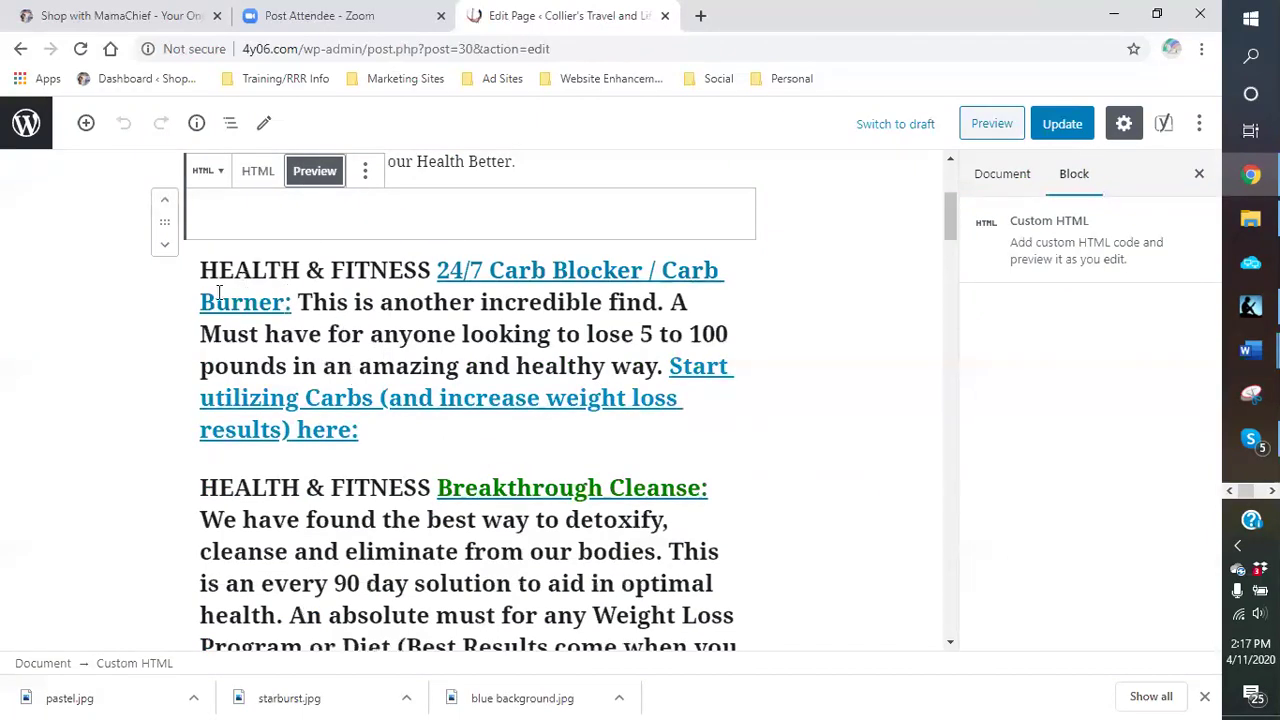
{"action": "left_click_drag", "start_coordinate": [200, 268], "coordinate": [362, 429]}
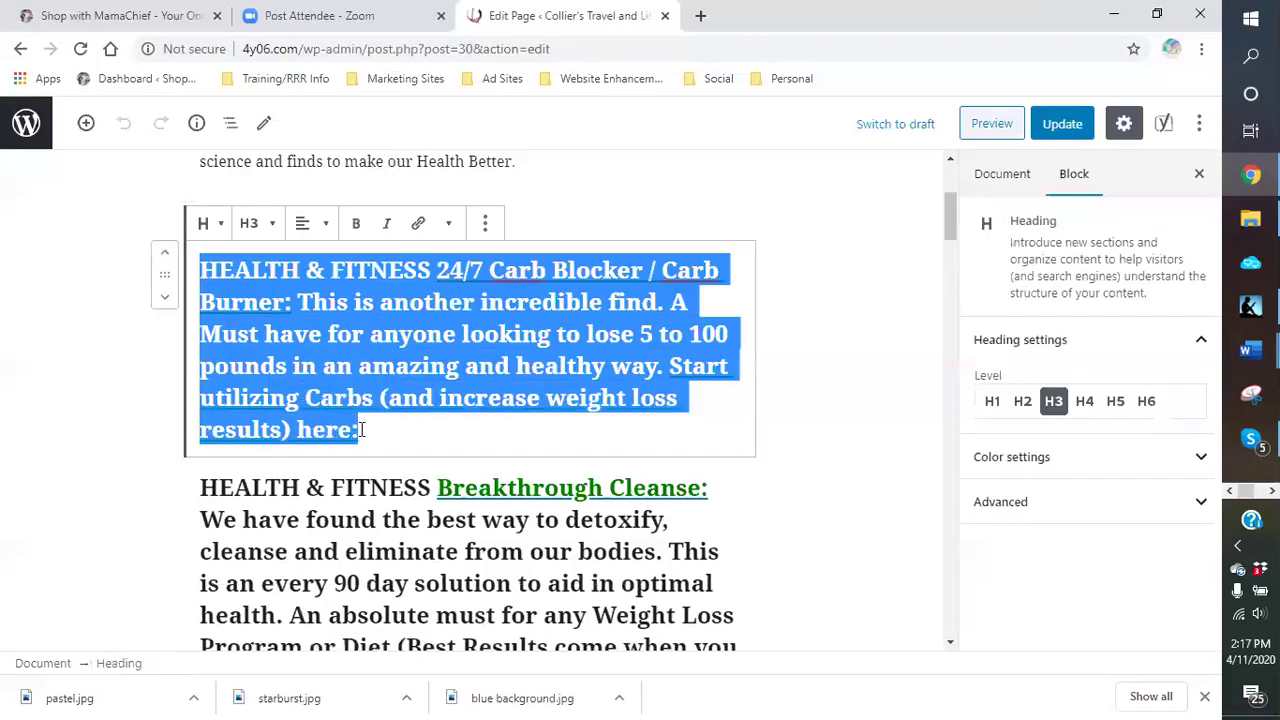
{"action": "right_click", "coordinate": [300, 370]}
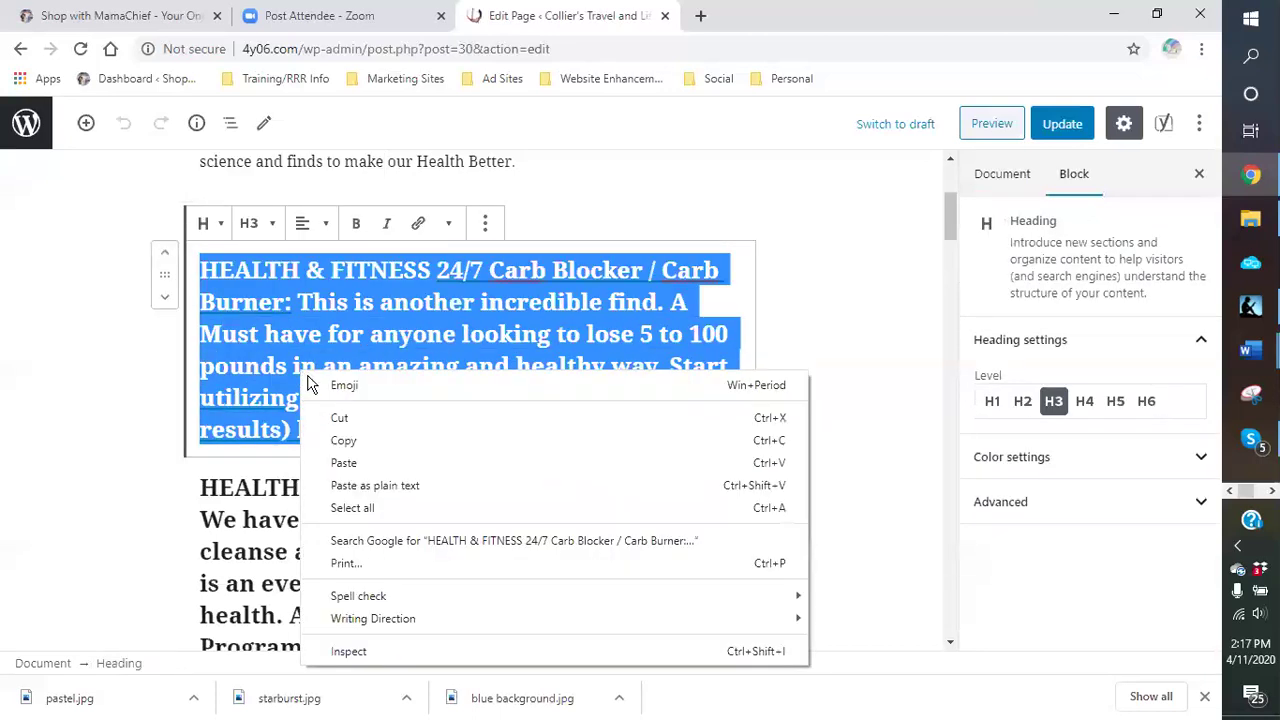
{"action": "left_click", "coordinate": [343, 440]}
Step: Remove the empty script block above the heading, then undo the deletion
{"action": "left_click", "coordinate": [524, 209]}
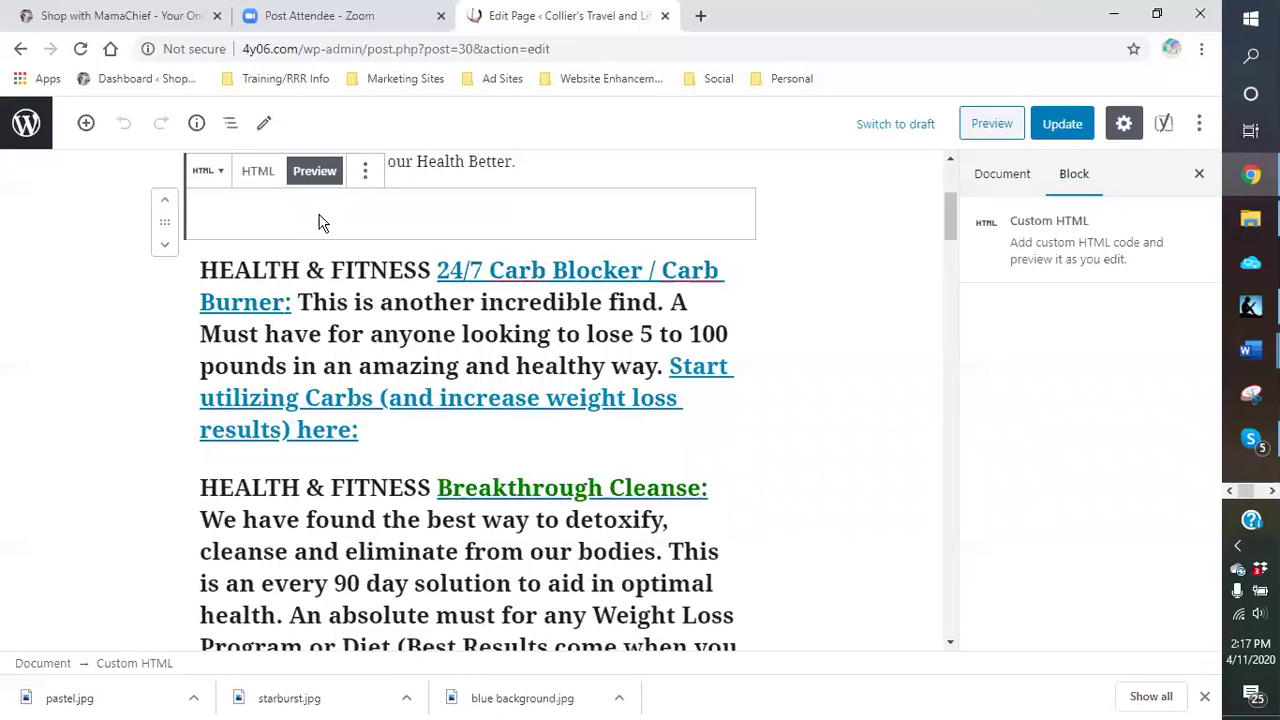
{"action": "scroll", "coordinate": [440, 250], "scroll_direction": "up", "scroll_amount": 1}
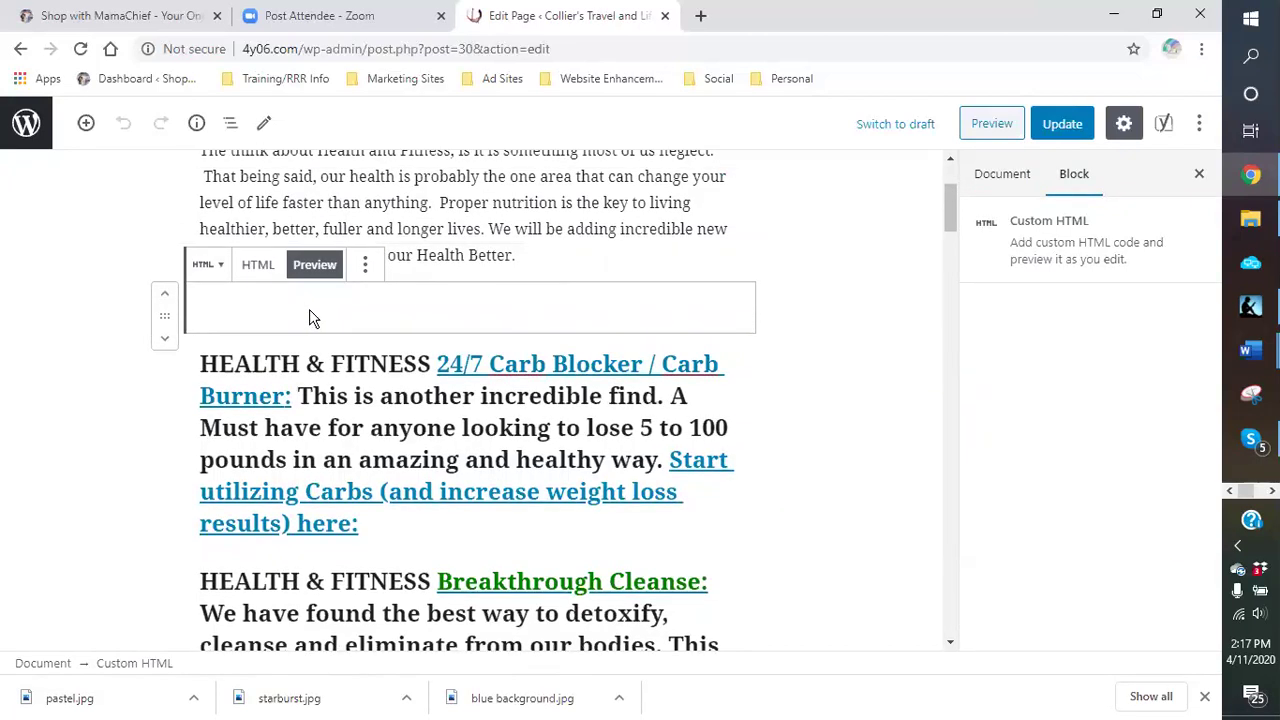
{"action": "left_click", "coordinate": [365, 264]}
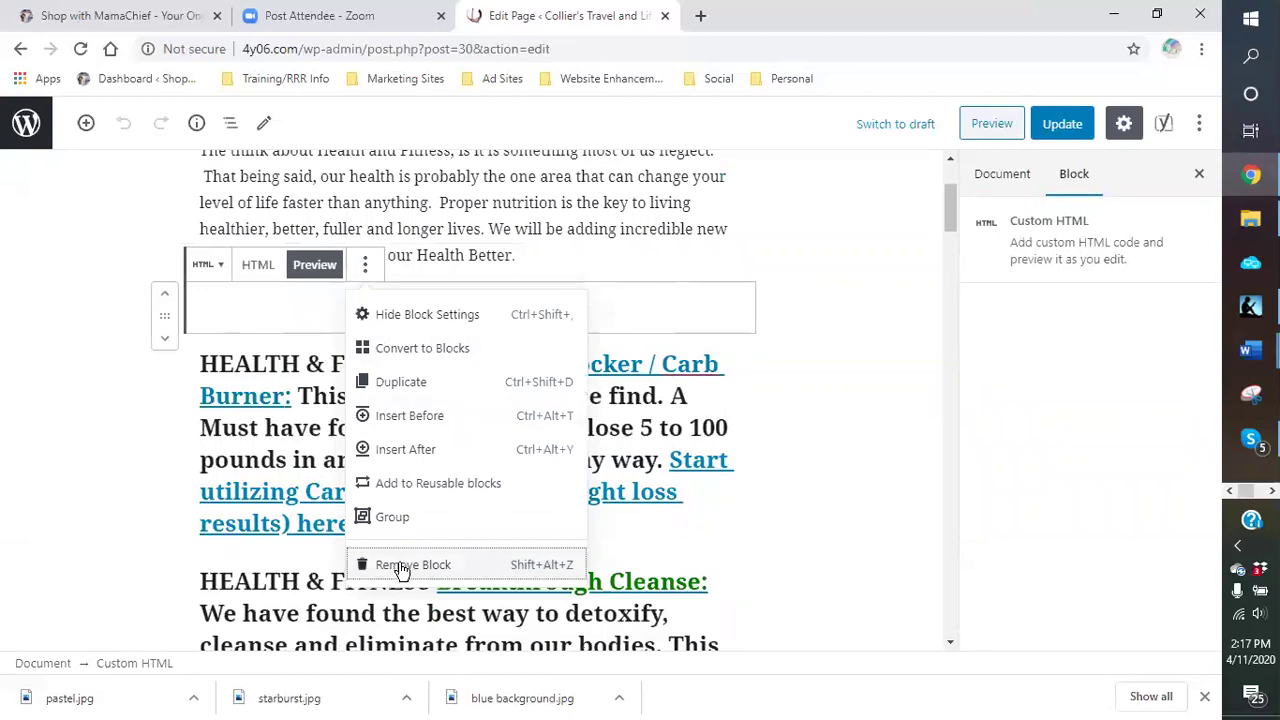
{"action": "left_click", "coordinate": [403, 566]}
{"action": "left_click", "coordinate": [409, 358]}
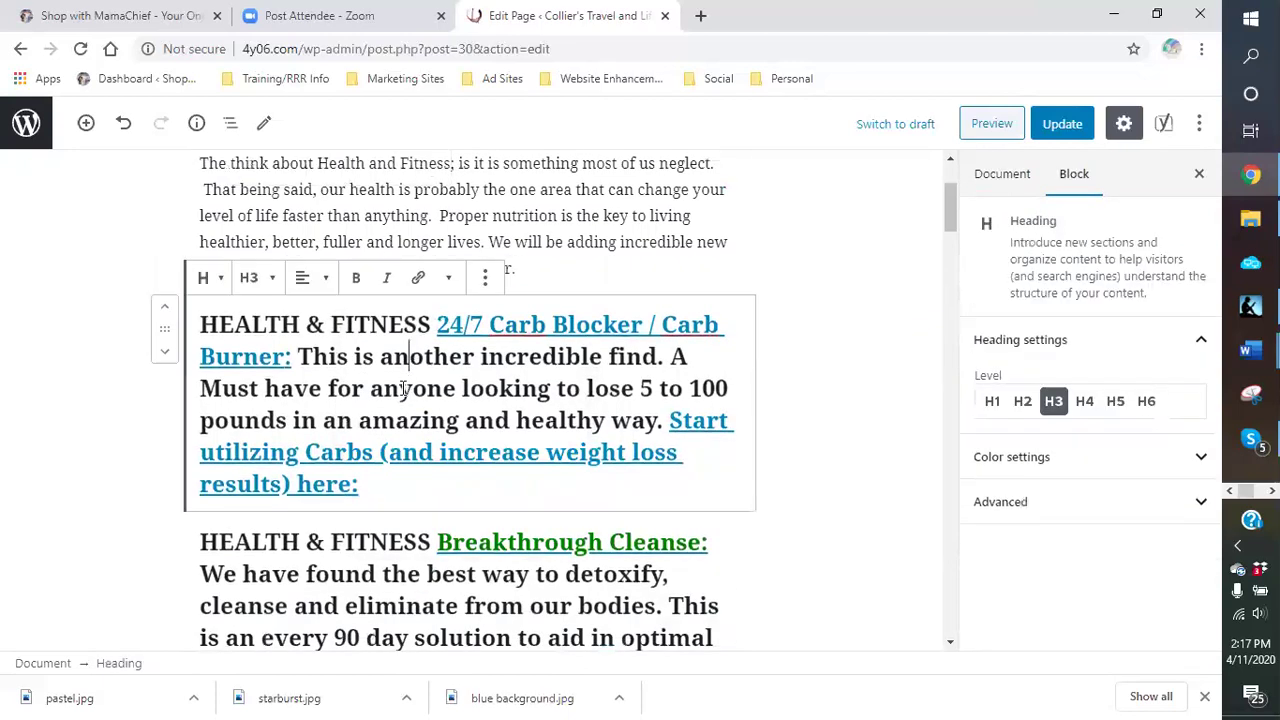
{"action": "left_click", "coordinate": [124, 122]}
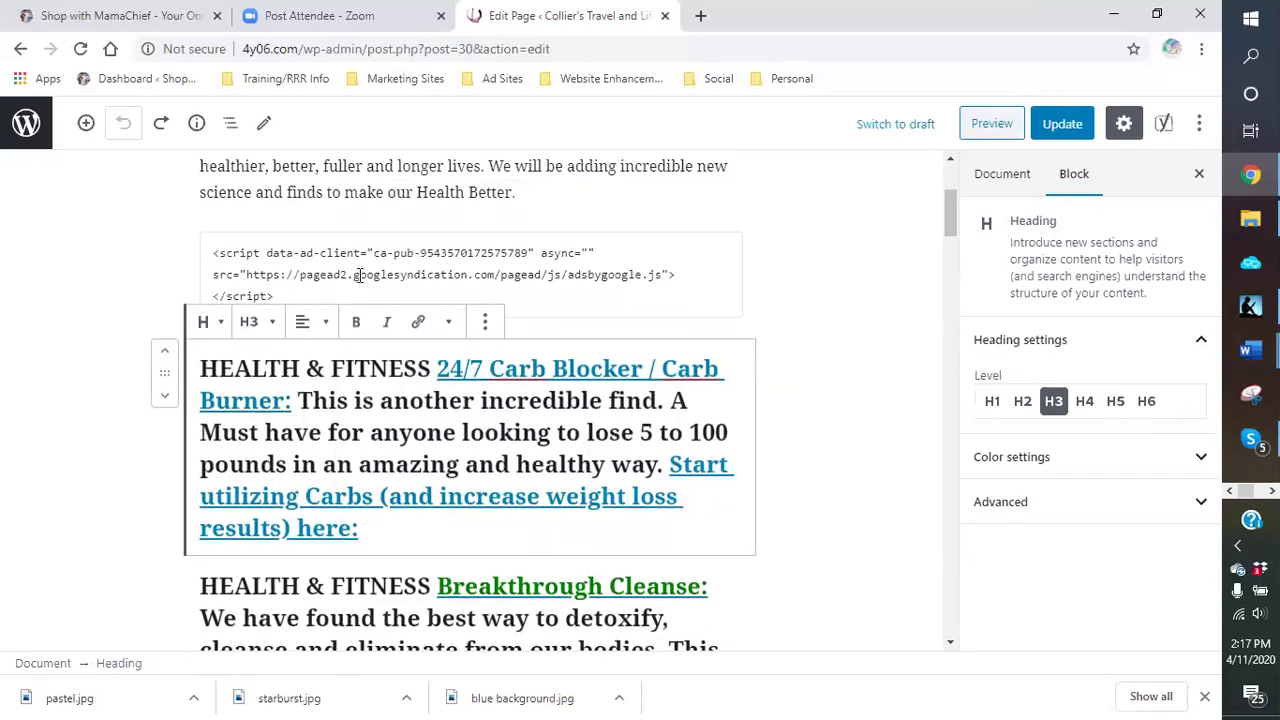
Step: Preview the restored AdSense block again and remove it via its options menu
{"action": "left_click", "coordinate": [359, 272]}
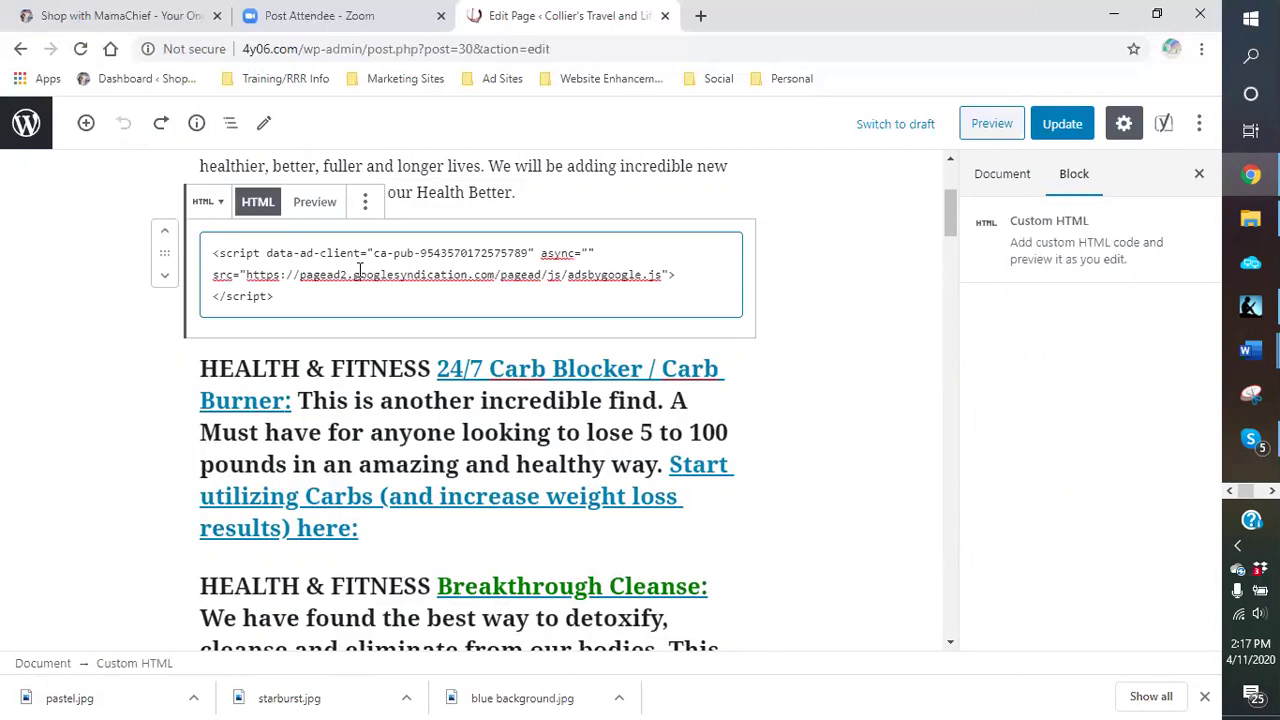
{"action": "left_click", "coordinate": [323, 207]}
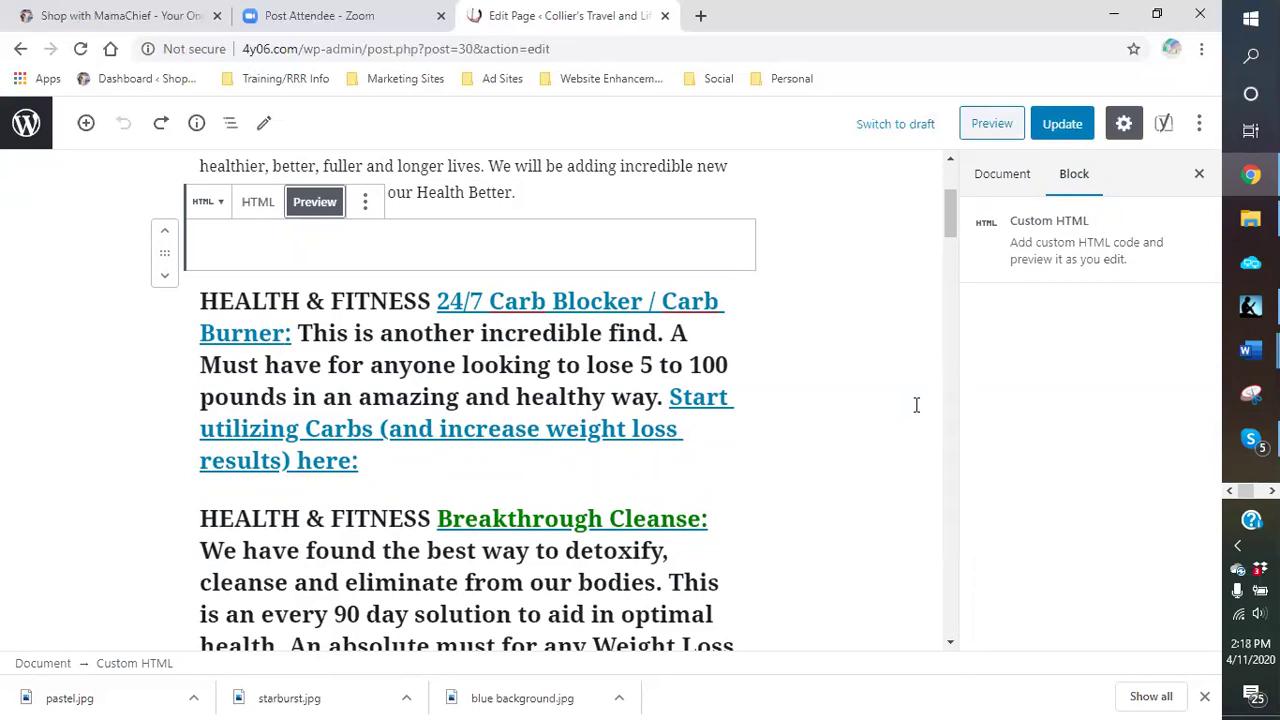
{"action": "left_click", "coordinate": [365, 203]}
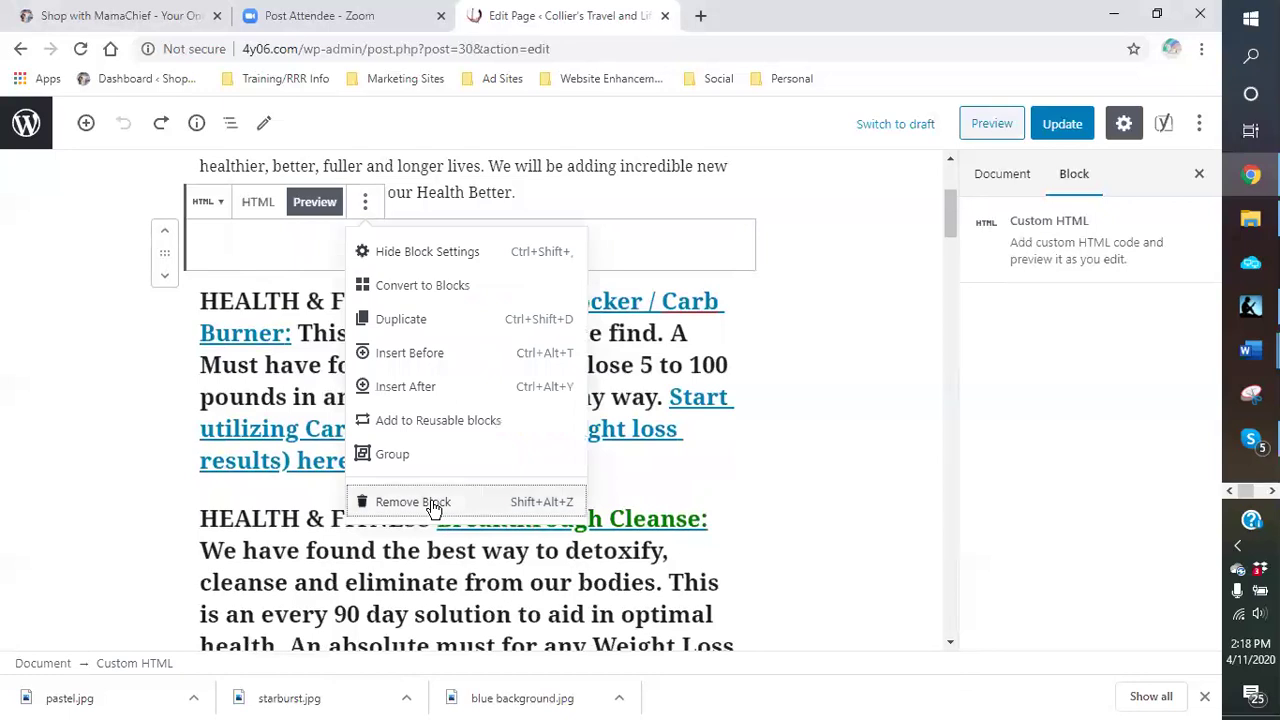
{"action": "left_click", "coordinate": [436, 502]}
{"action": "left_click", "coordinate": [428, 389]}
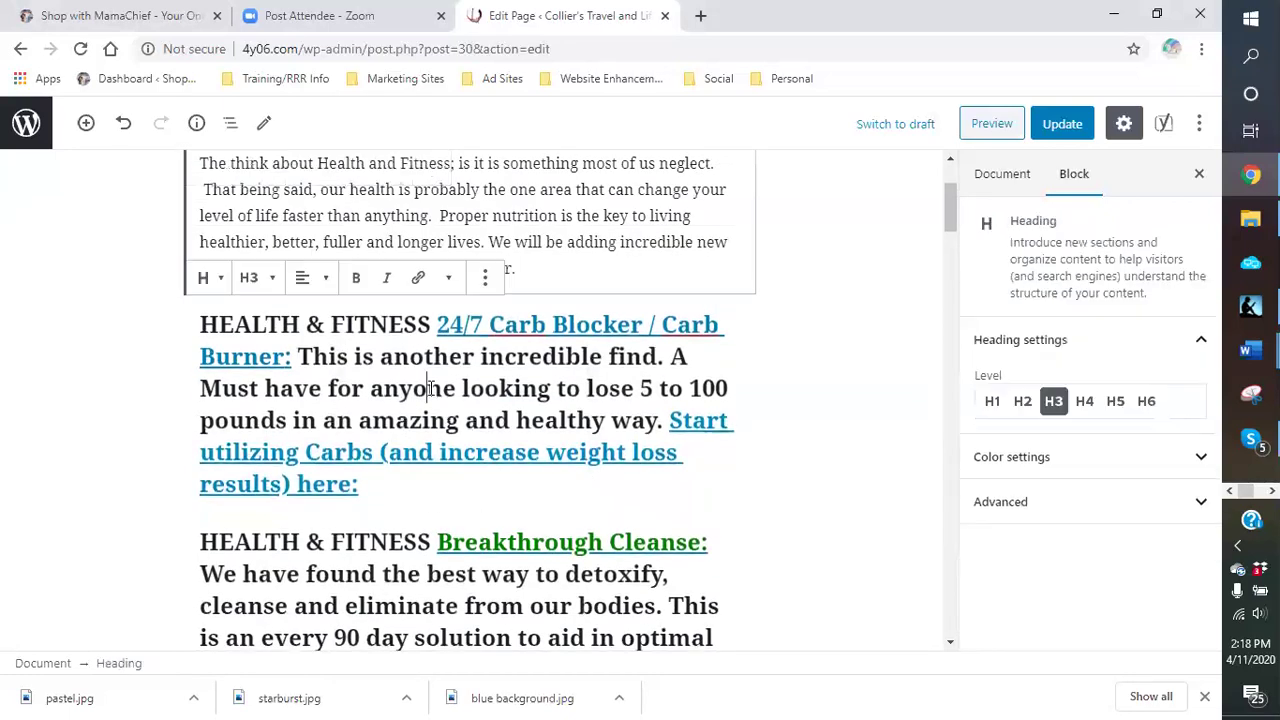
Step: Scroll through the page, clicking into the Breakthrough Cleanse, Coffee for Weight-Loss and Energy Drink paragraphs
{"action": "scroll", "coordinate": [426, 395], "scroll_direction": "down", "scroll_amount": 2}
{"action": "left_click", "coordinate": [423, 406]}
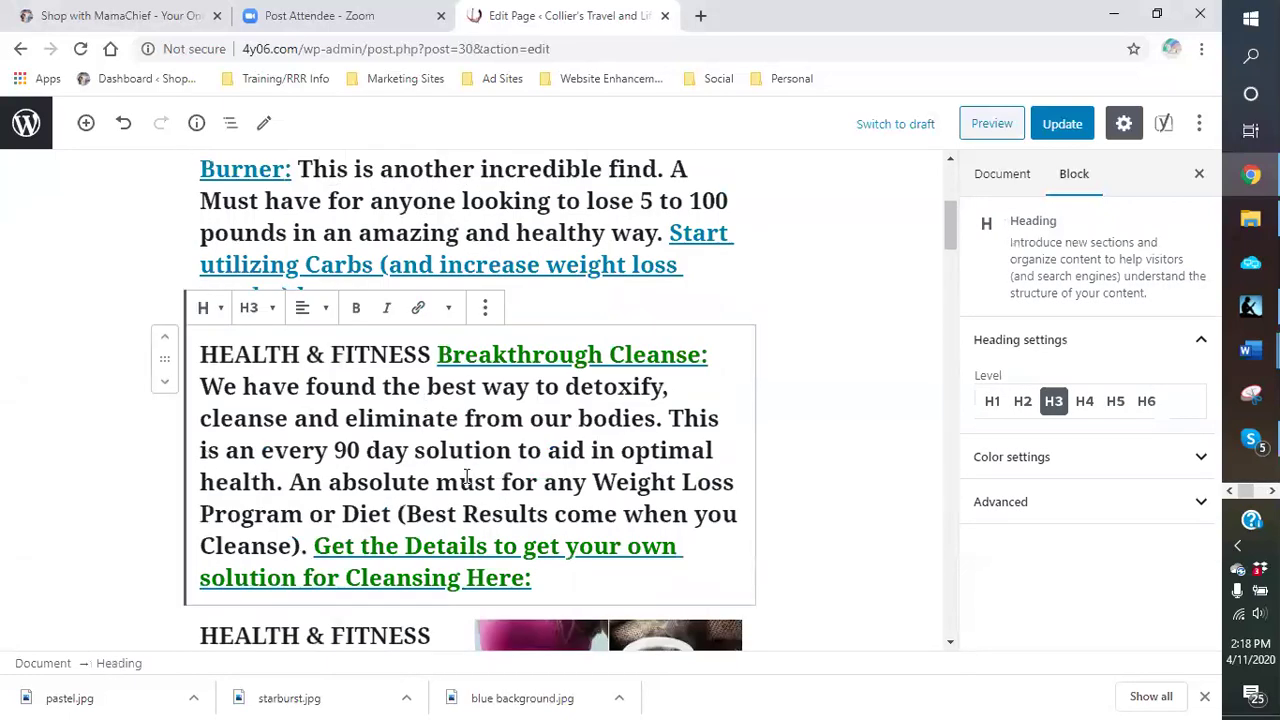
{"action": "scroll", "coordinate": [357, 449], "scroll_direction": "down", "scroll_amount": 3}
{"action": "triple_click", "coordinate": [357, 447]}
{"action": "scroll", "coordinate": [356, 442], "scroll_direction": "down", "scroll_amount": 6}
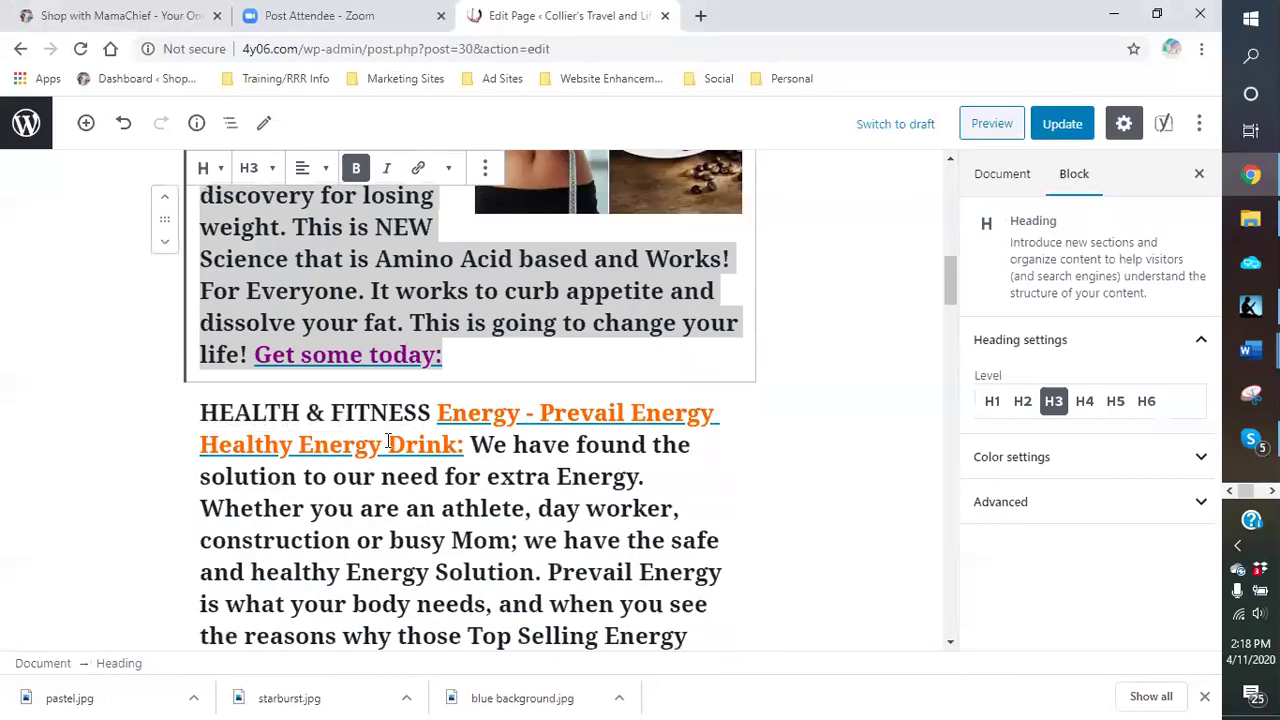
{"action": "left_click", "coordinate": [409, 388]}
{"action": "scroll", "coordinate": [412, 375], "scroll_direction": "up", "scroll_amount": 10}
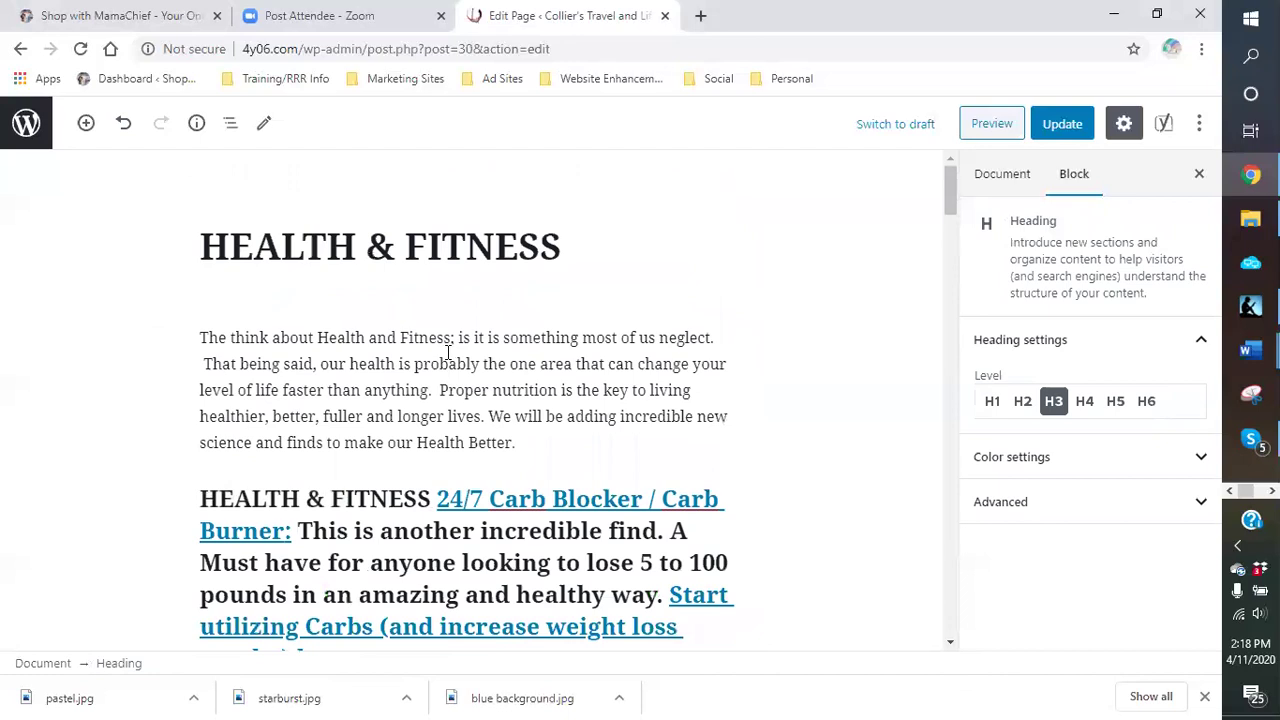
{"action": "scroll", "coordinate": [449, 350], "scroll_direction": "down", "scroll_amount": 4}
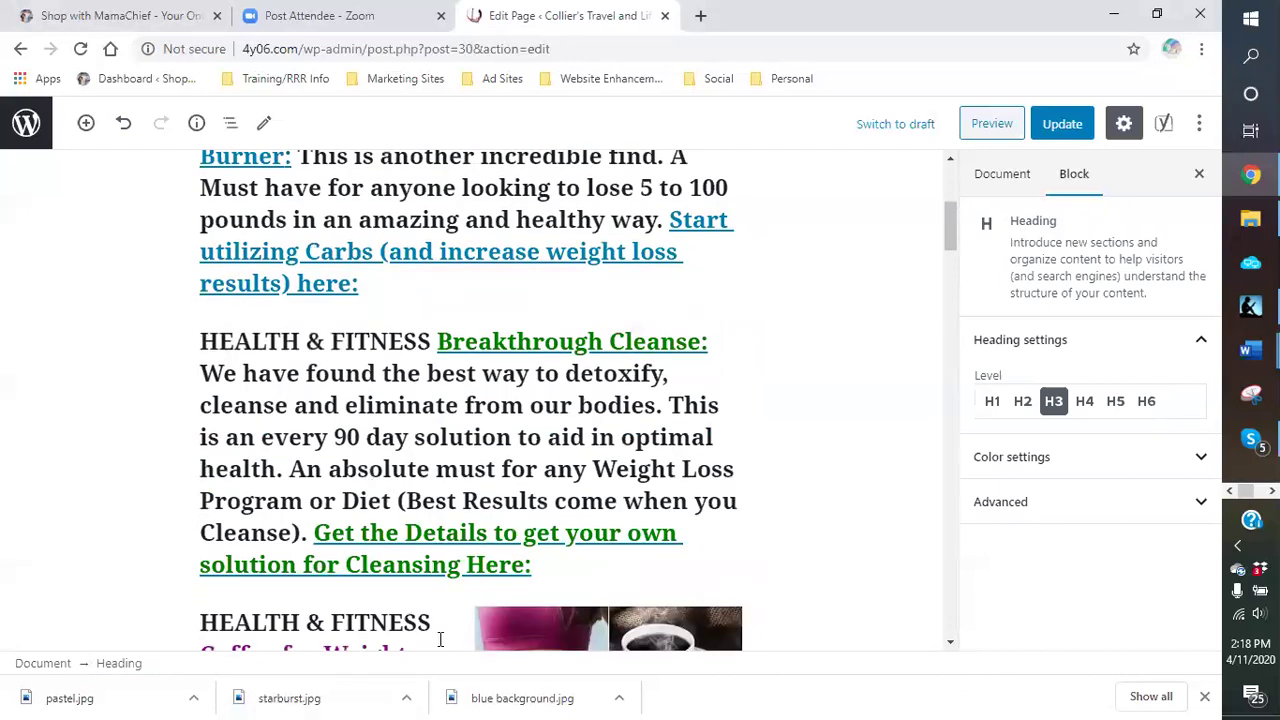
{"action": "scroll", "coordinate": [448, 440], "scroll_direction": "down", "scroll_amount": 4}
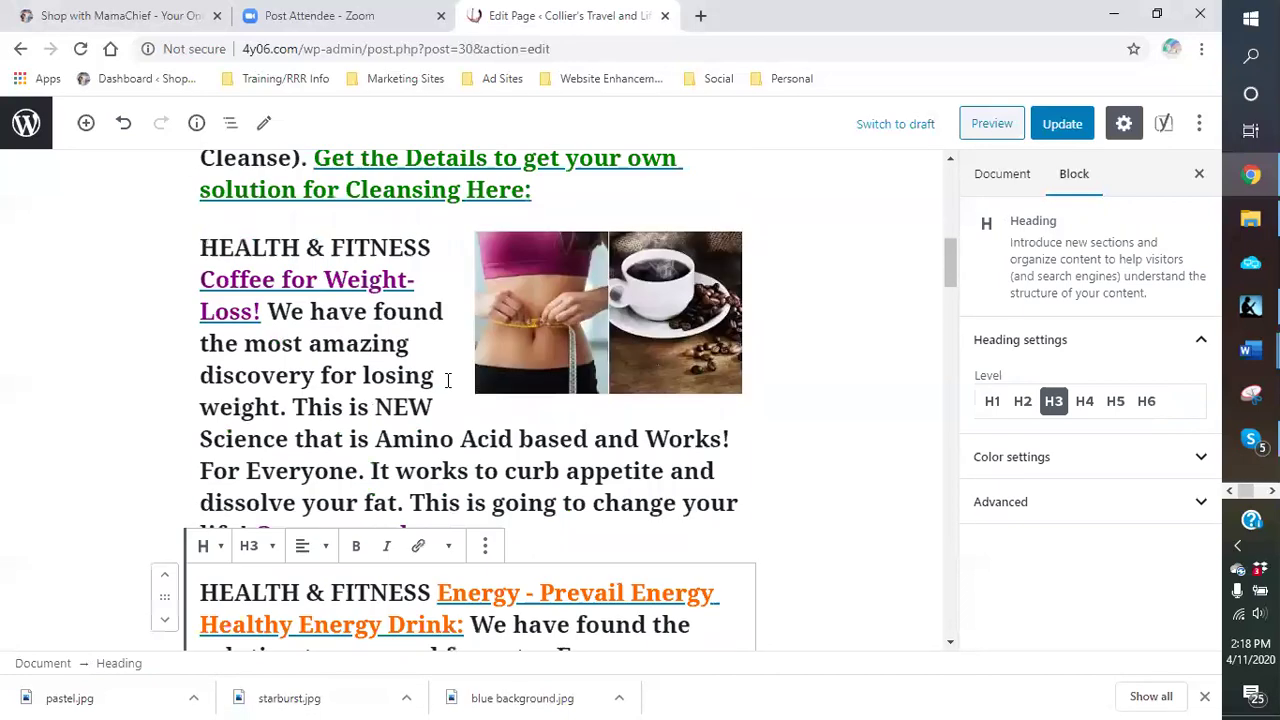
{"action": "scroll", "coordinate": [444, 382], "scroll_direction": "down", "scroll_amount": 8}
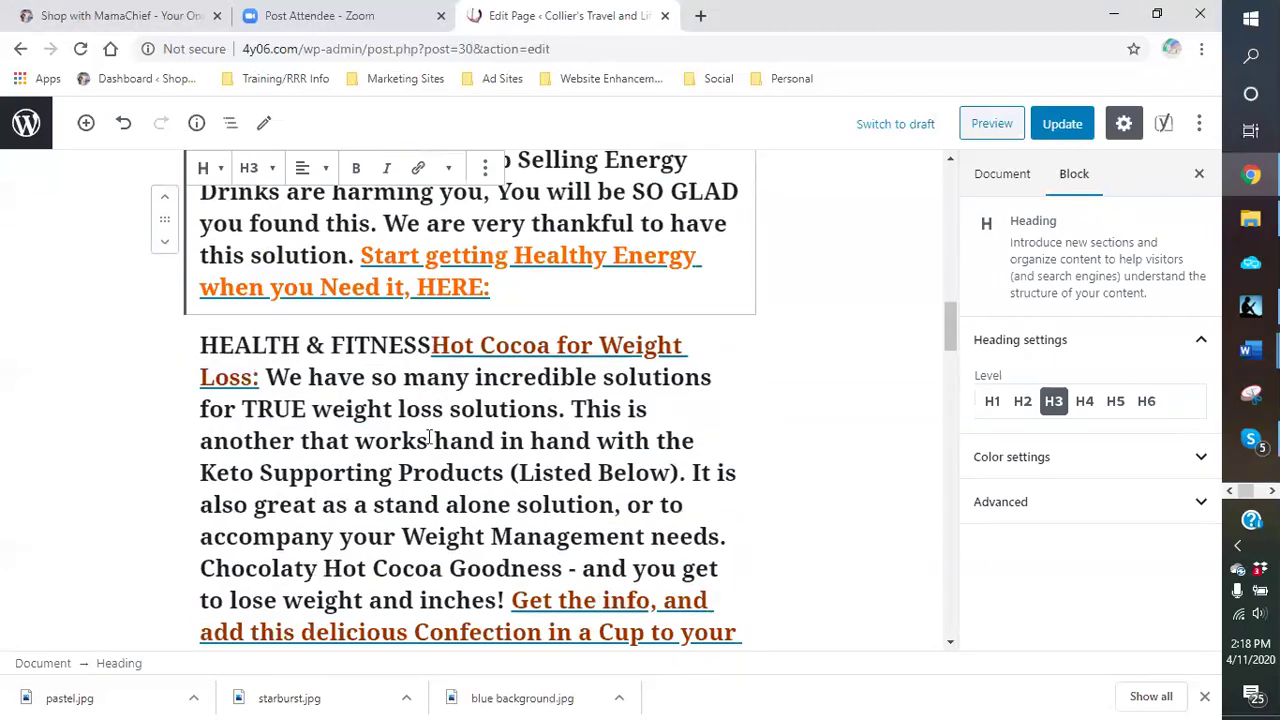
Step: Select the Hot Cocoa heading block and scroll to locate the AdSense script block
{"action": "left_click", "coordinate": [420, 485]}
{"action": "scroll", "coordinate": [420, 475], "scroll_direction": "up", "scroll_amount": 3}
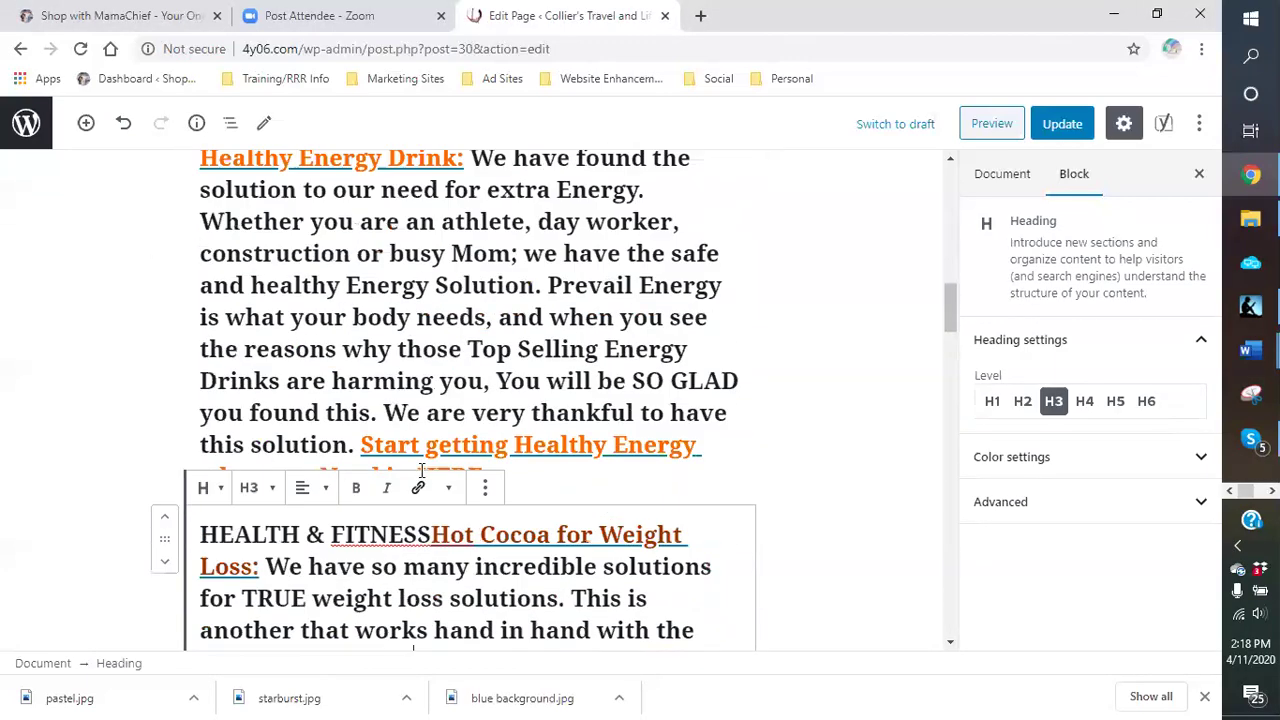
{"action": "scroll", "coordinate": [421, 470], "scroll_direction": "up", "scroll_amount": 15}
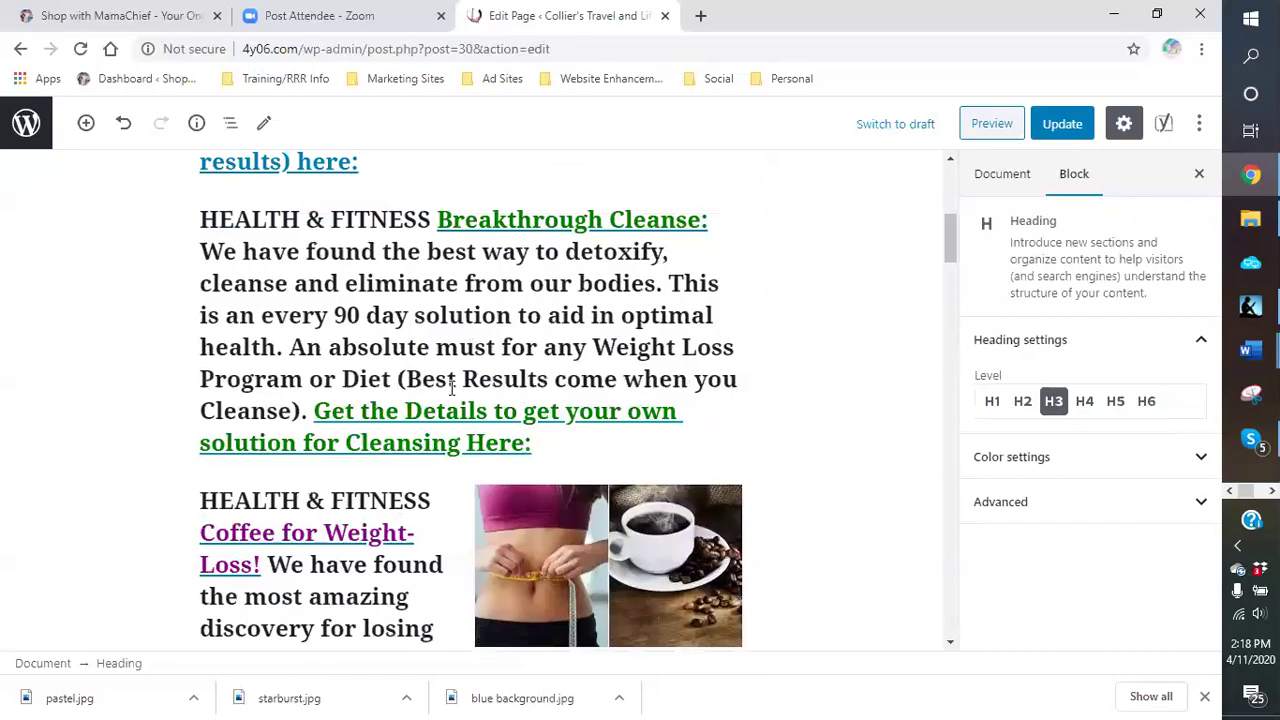
{"action": "scroll", "coordinate": [430, 300], "scroll_direction": "down", "scroll_amount": 5}
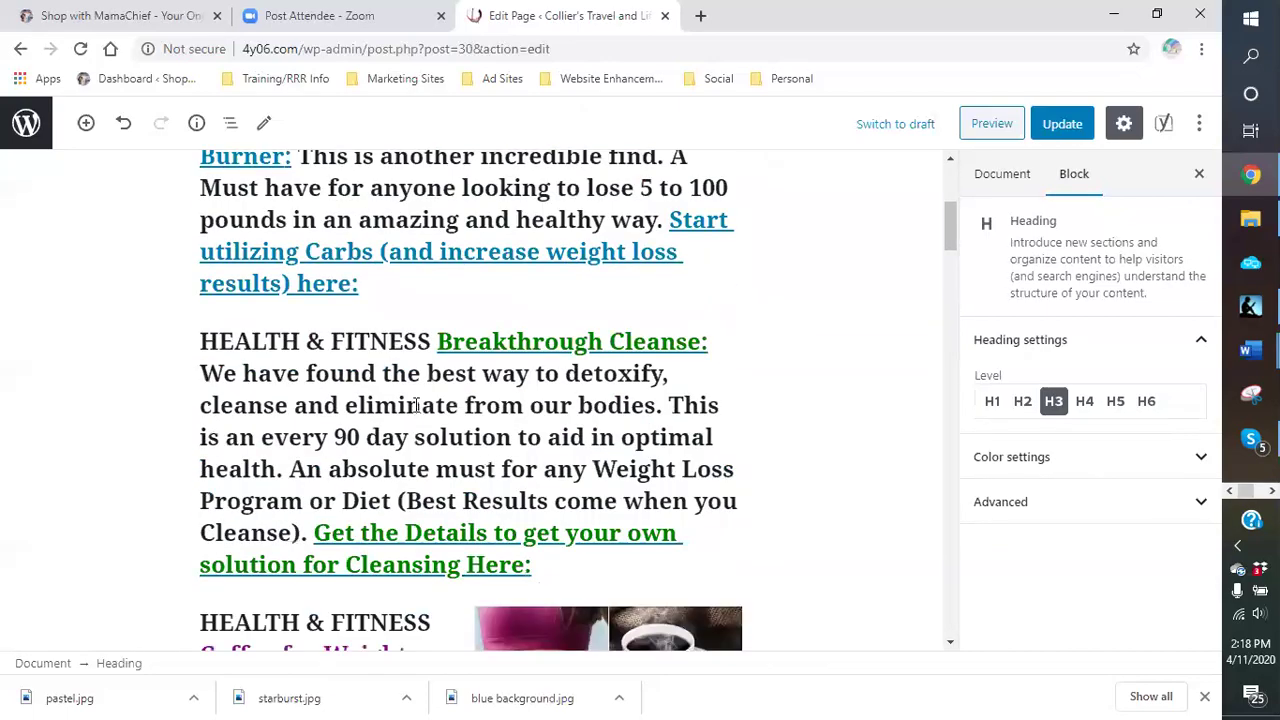
{"action": "scroll", "coordinate": [431, 296], "scroll_direction": "down", "scroll_amount": 12}
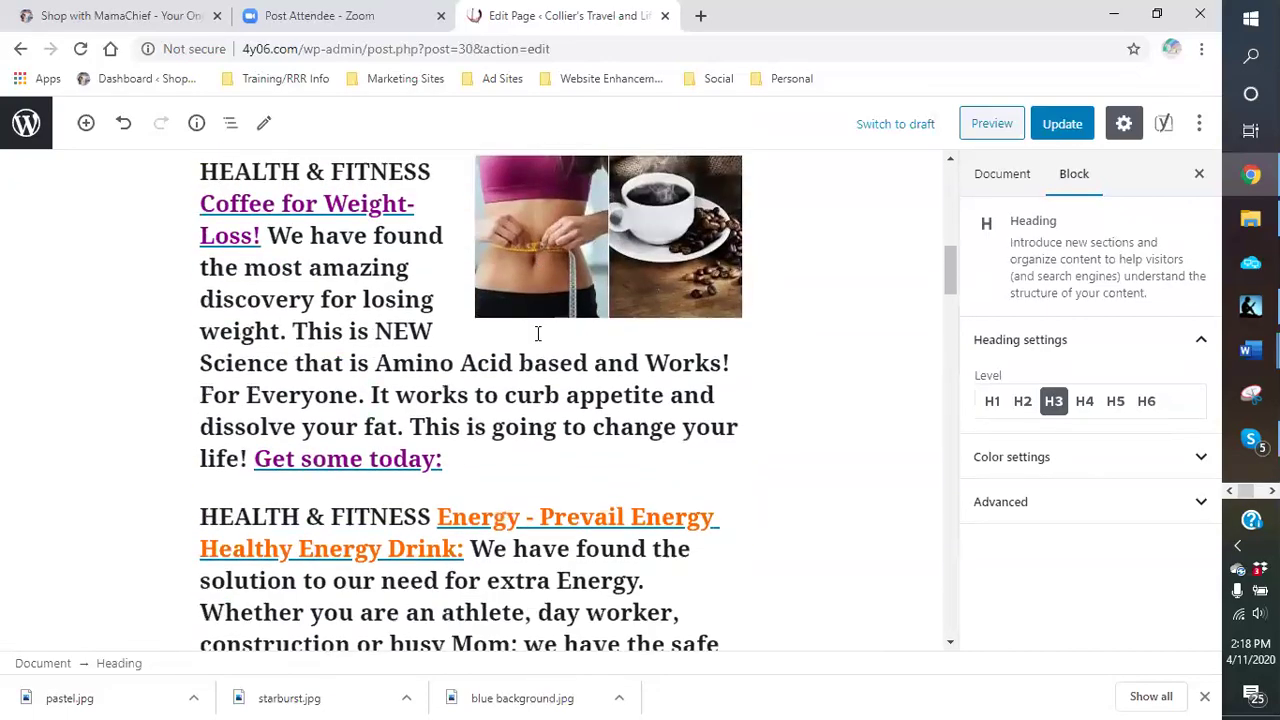
{"action": "scroll", "coordinate": [538, 335], "scroll_direction": "down", "scroll_amount": 16}
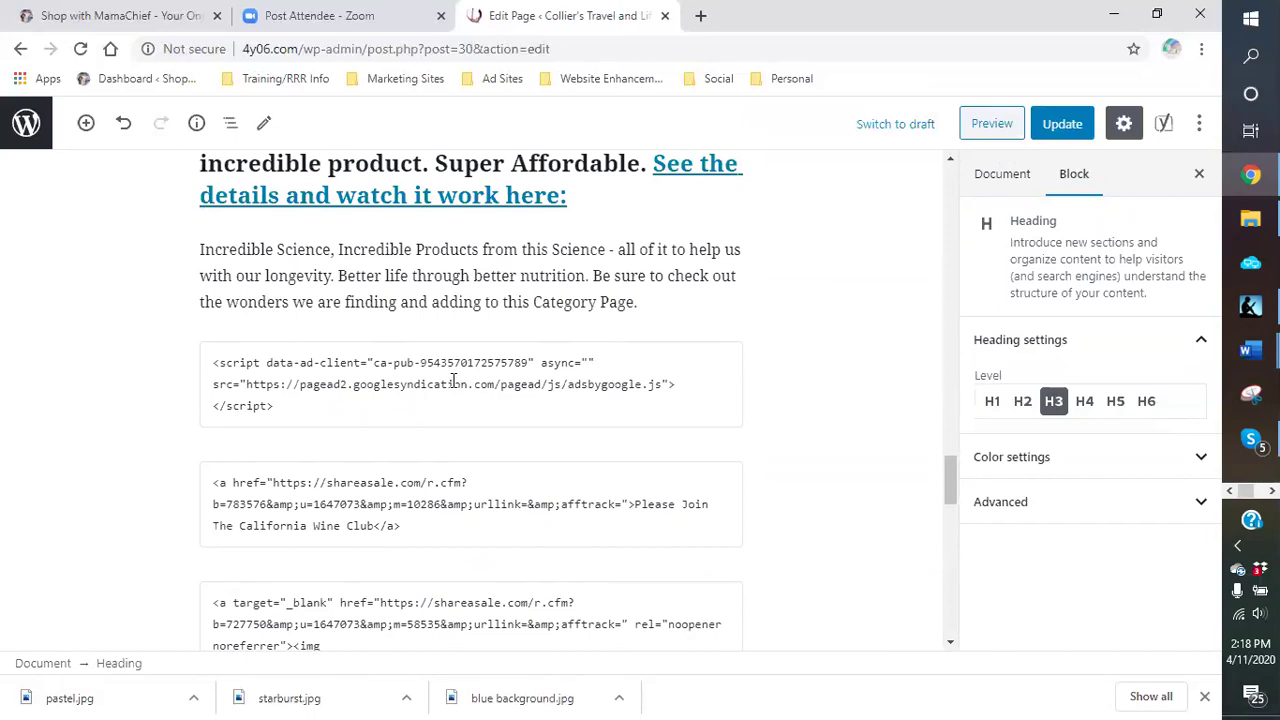
Step: Remove the AdSense script block, then select the California Wine Club HTML block below
{"action": "left_click", "coordinate": [453, 381]}
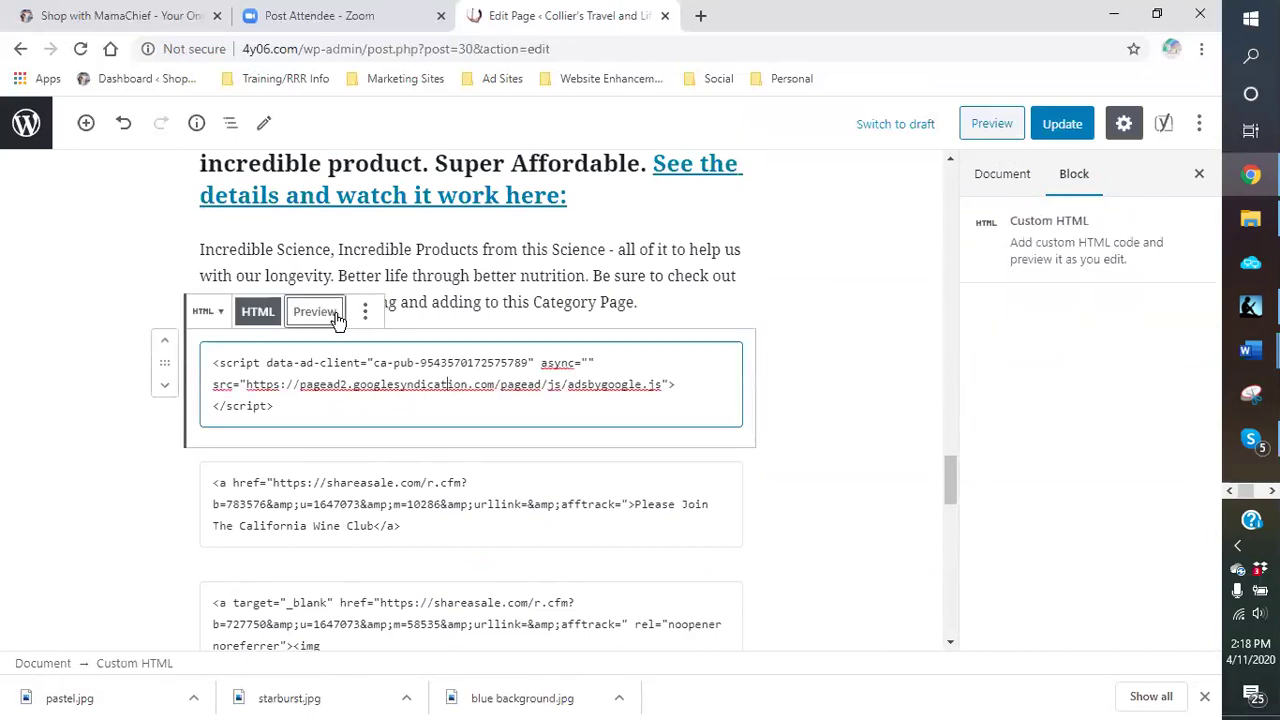
{"action": "left_click", "coordinate": [366, 314]}
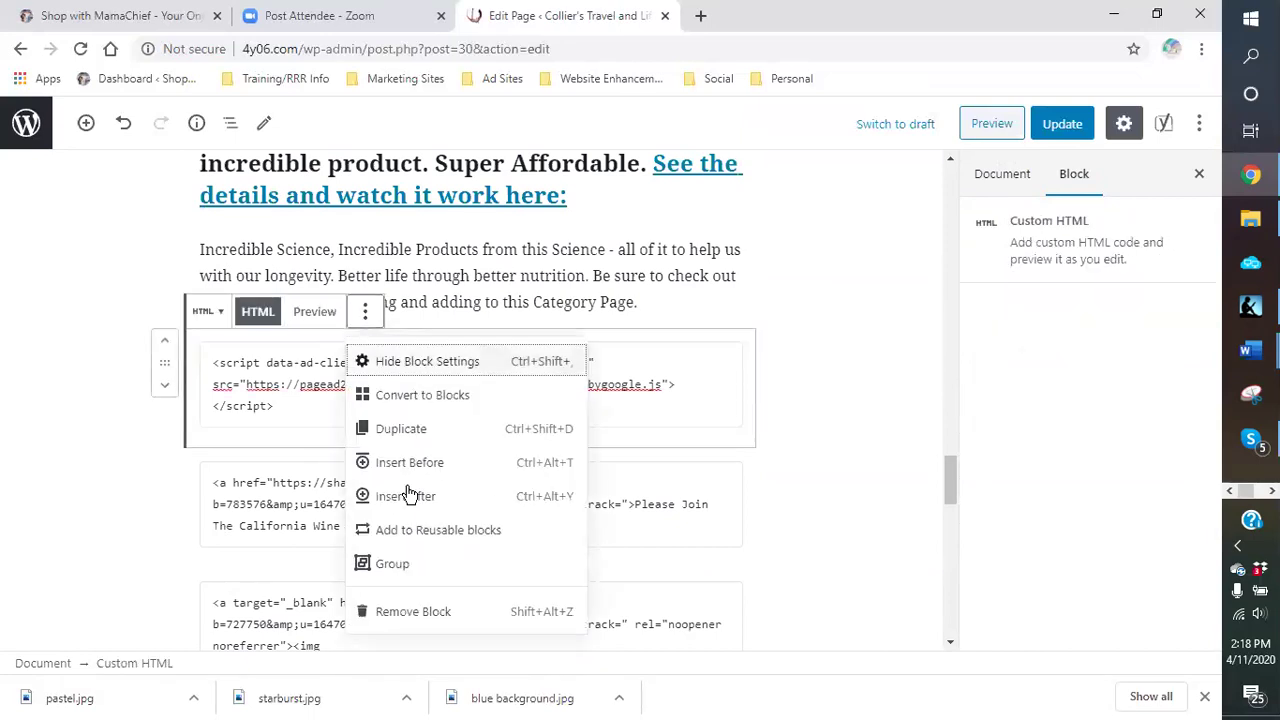
{"action": "left_click", "coordinate": [414, 610]}
{"action": "left_click", "coordinate": [424, 384]}
{"action": "scroll", "coordinate": [440, 470], "scroll_direction": "down", "scroll_amount": 5}
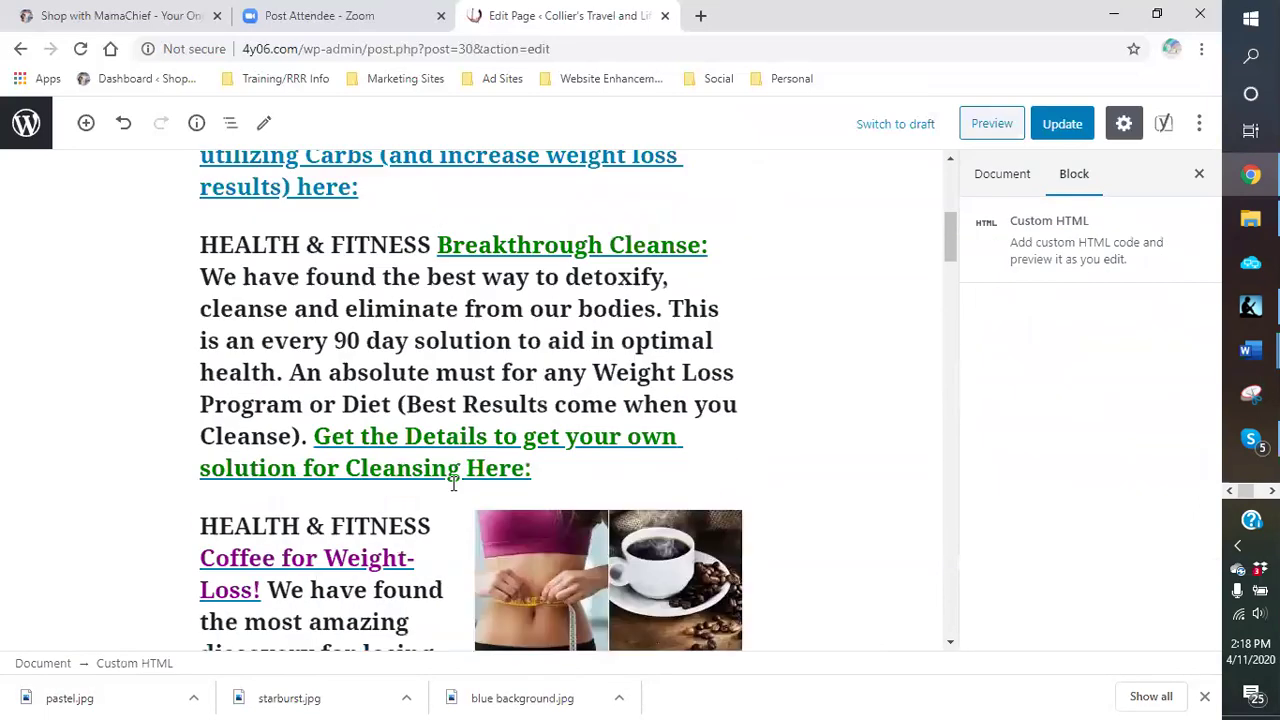
{"action": "scroll", "coordinate": [427, 459], "scroll_direction": "down", "scroll_amount": 15}
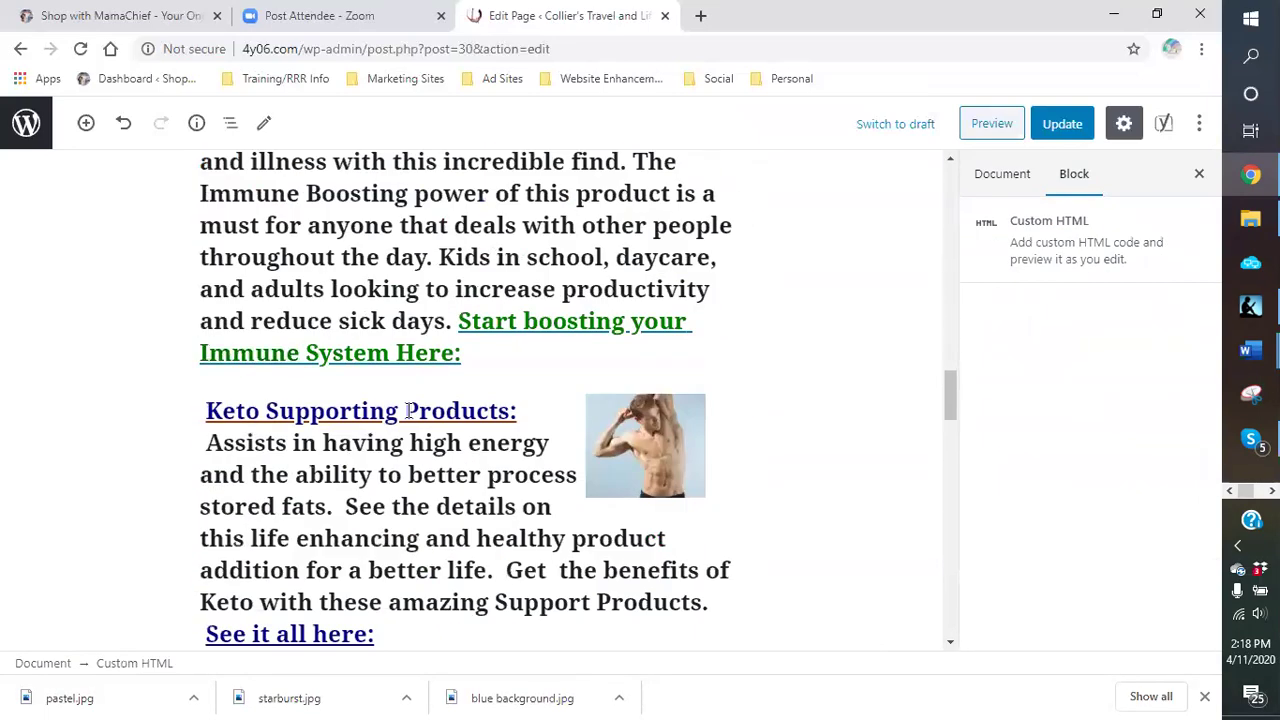
{"action": "scroll", "coordinate": [406, 404], "scroll_direction": "down", "scroll_amount": 8}
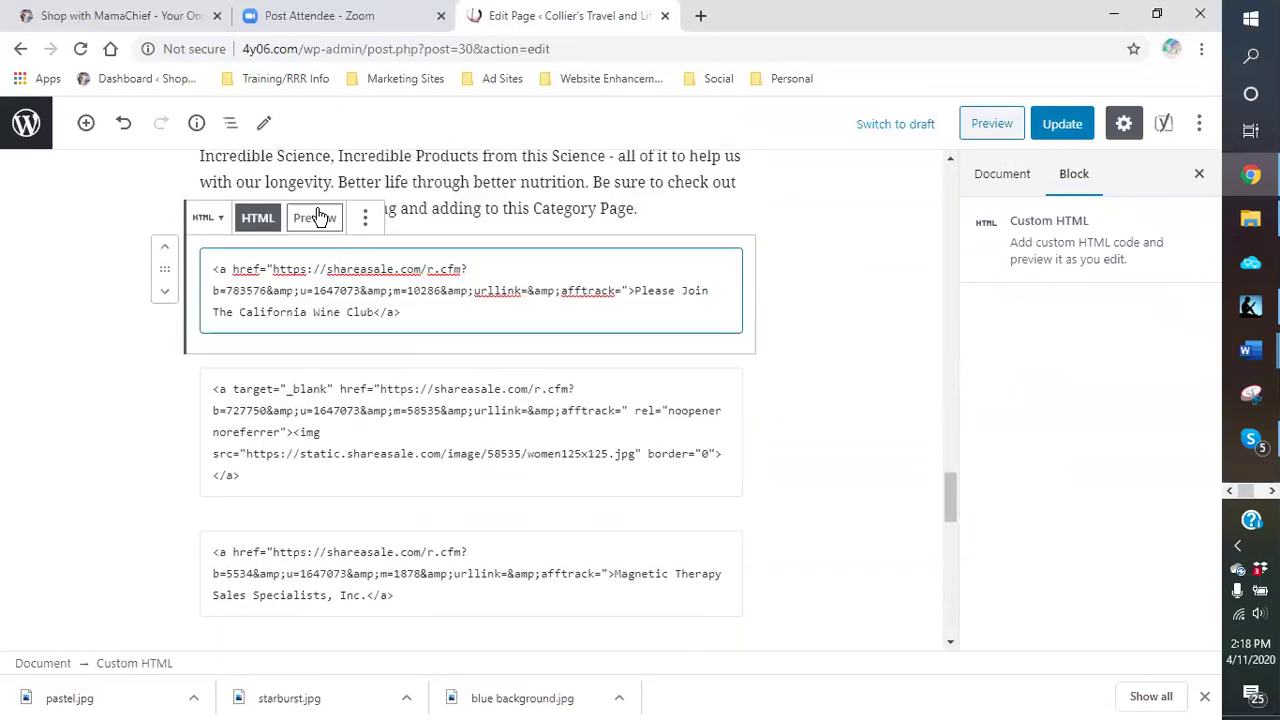
Step: Preview the California Wine Club link, then remove that block
{"action": "left_click", "coordinate": [316, 218]}
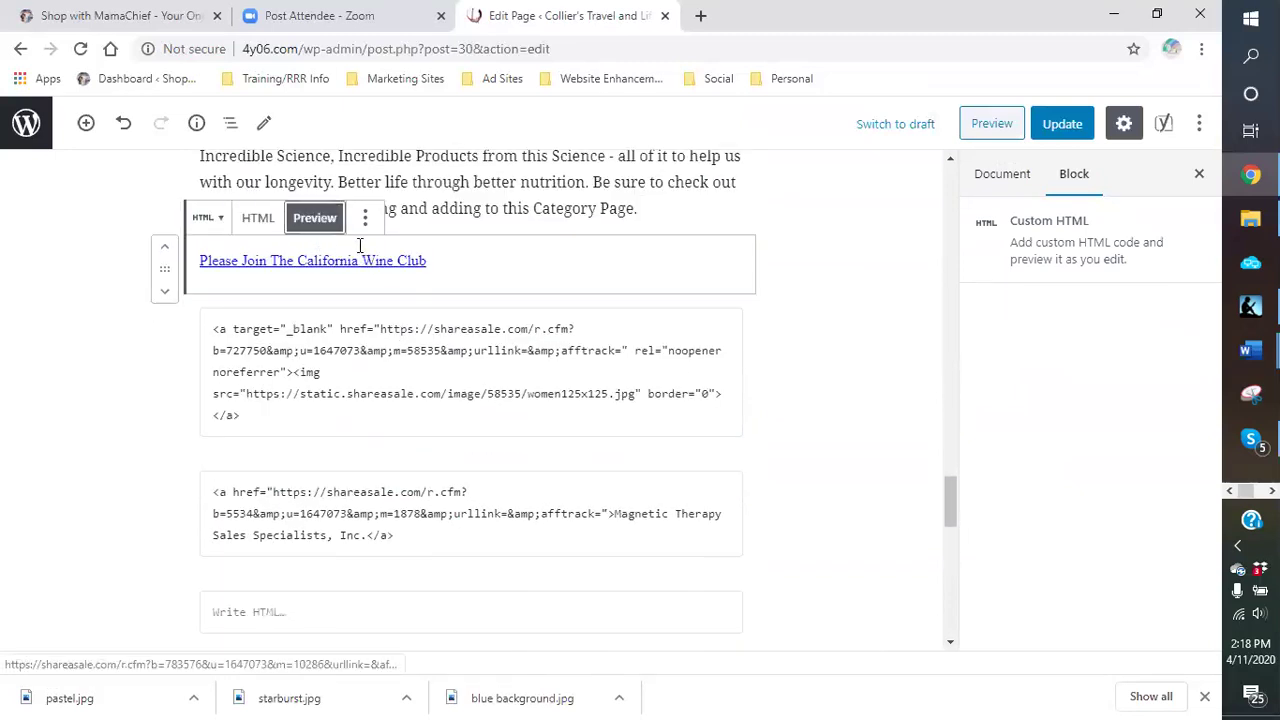
{"action": "left_click", "coordinate": [364, 222]}
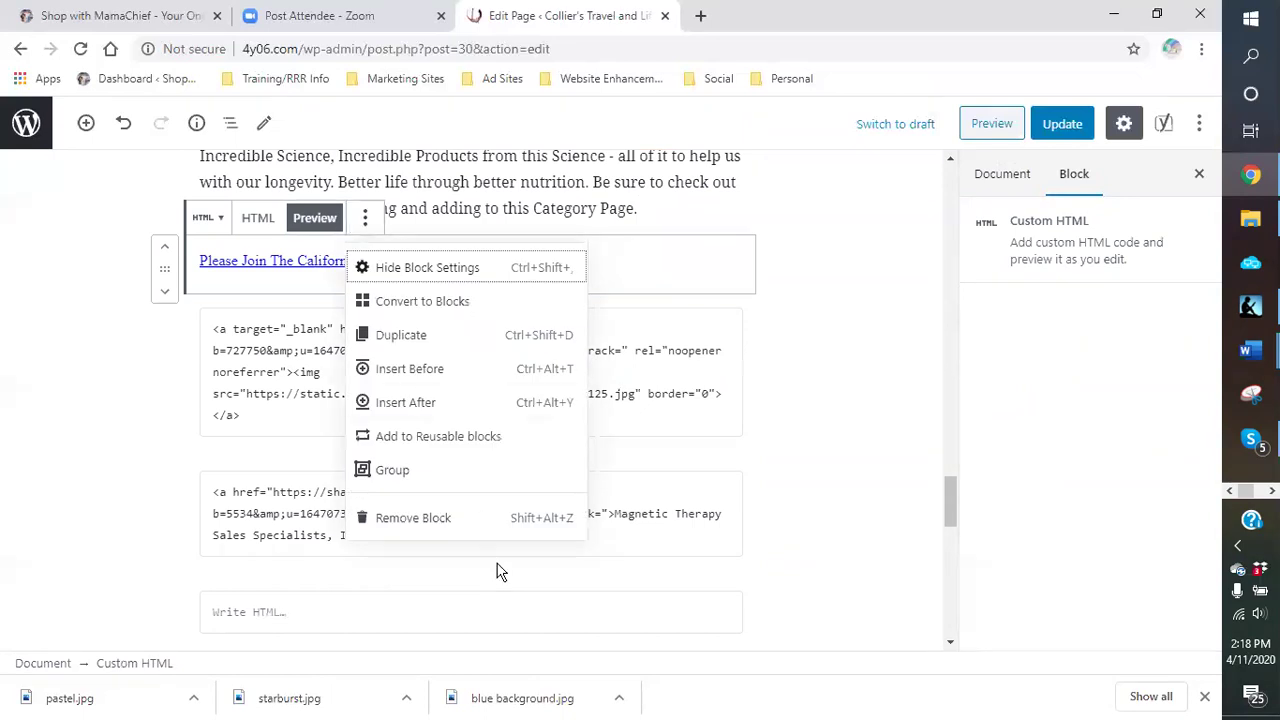
{"action": "left_click", "coordinate": [413, 518]}
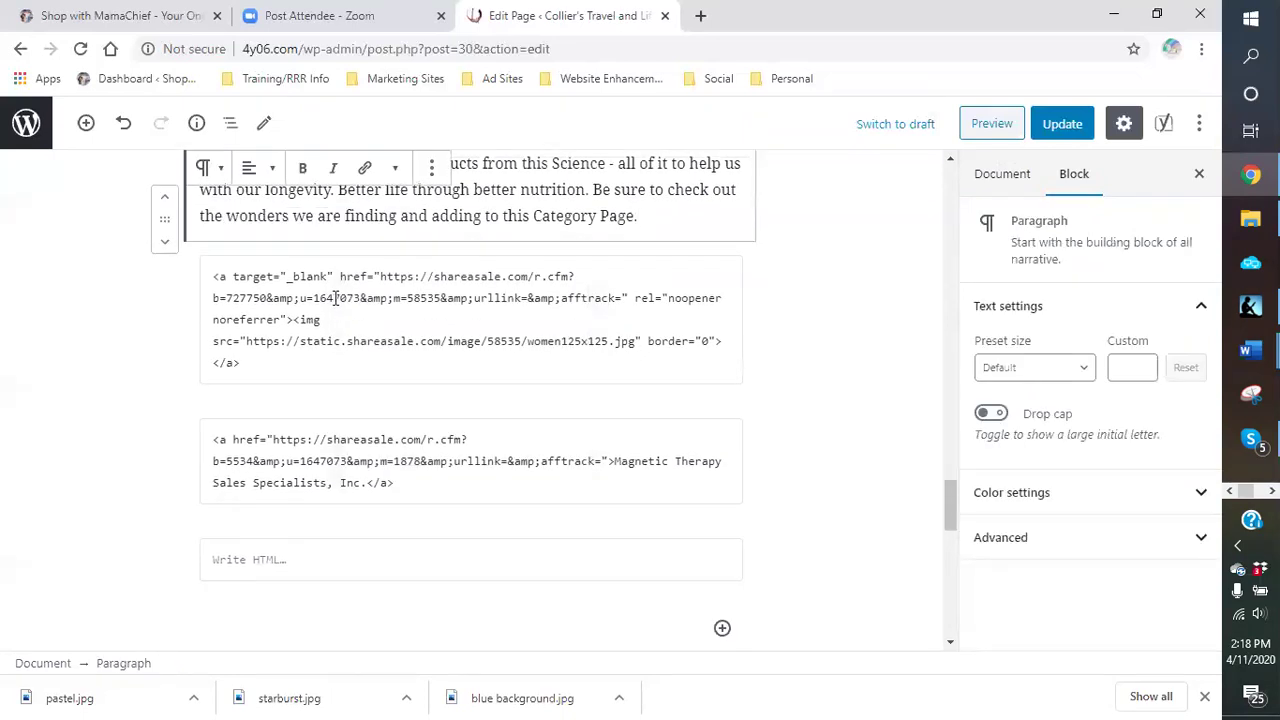
Step: Preview the Proozy banner and the Magnetic Therapy Sales Specialists link blocks
{"action": "left_click", "coordinate": [336, 298]}
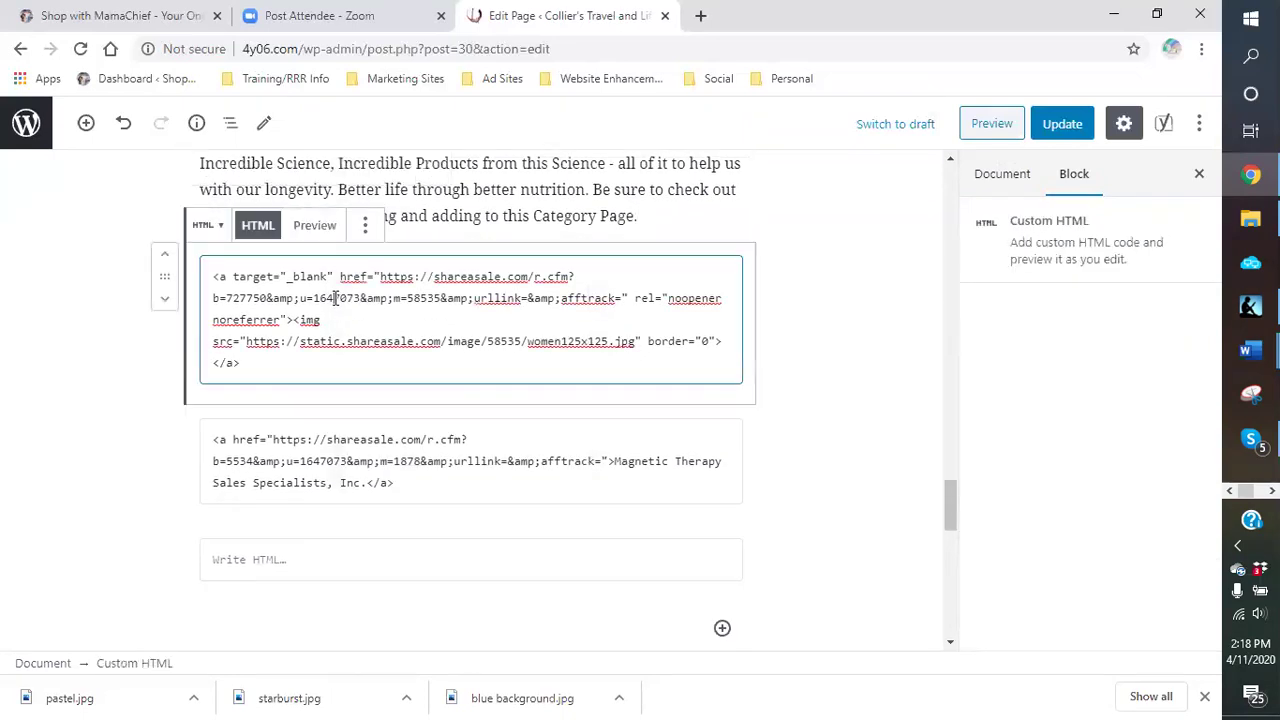
{"action": "left_click", "coordinate": [314, 226]}
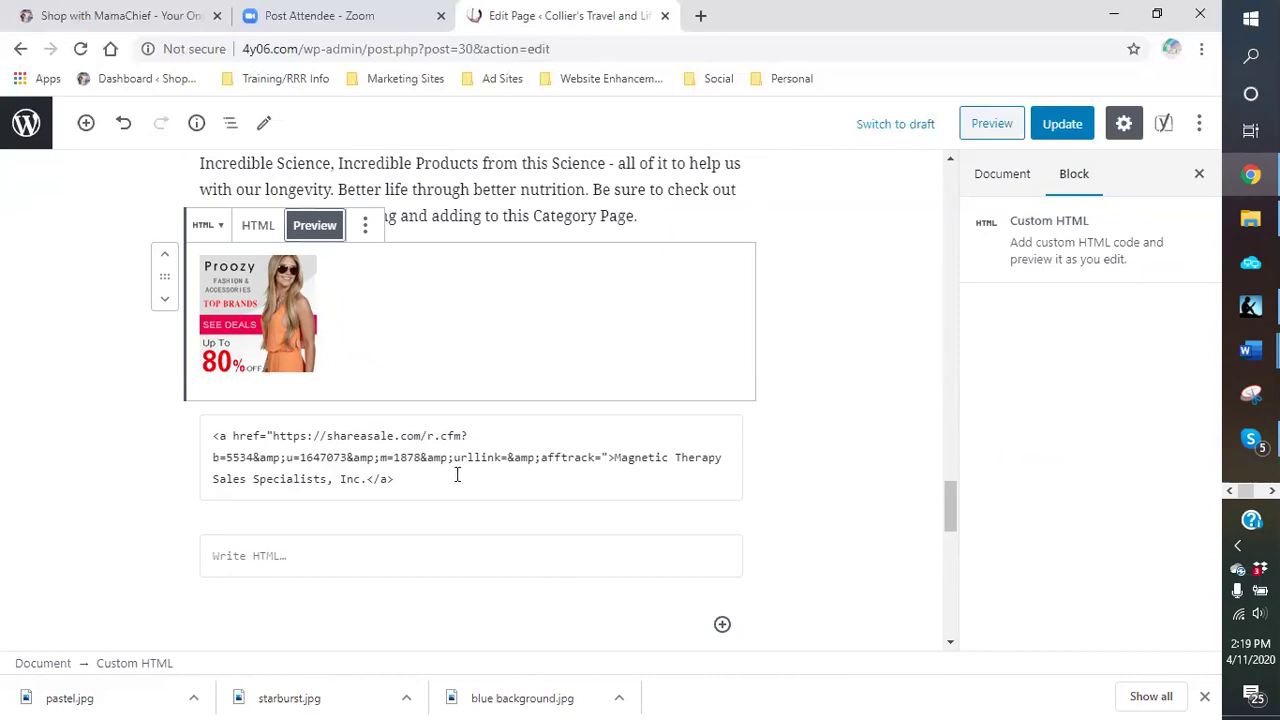
{"action": "left_click", "coordinate": [250, 228]}
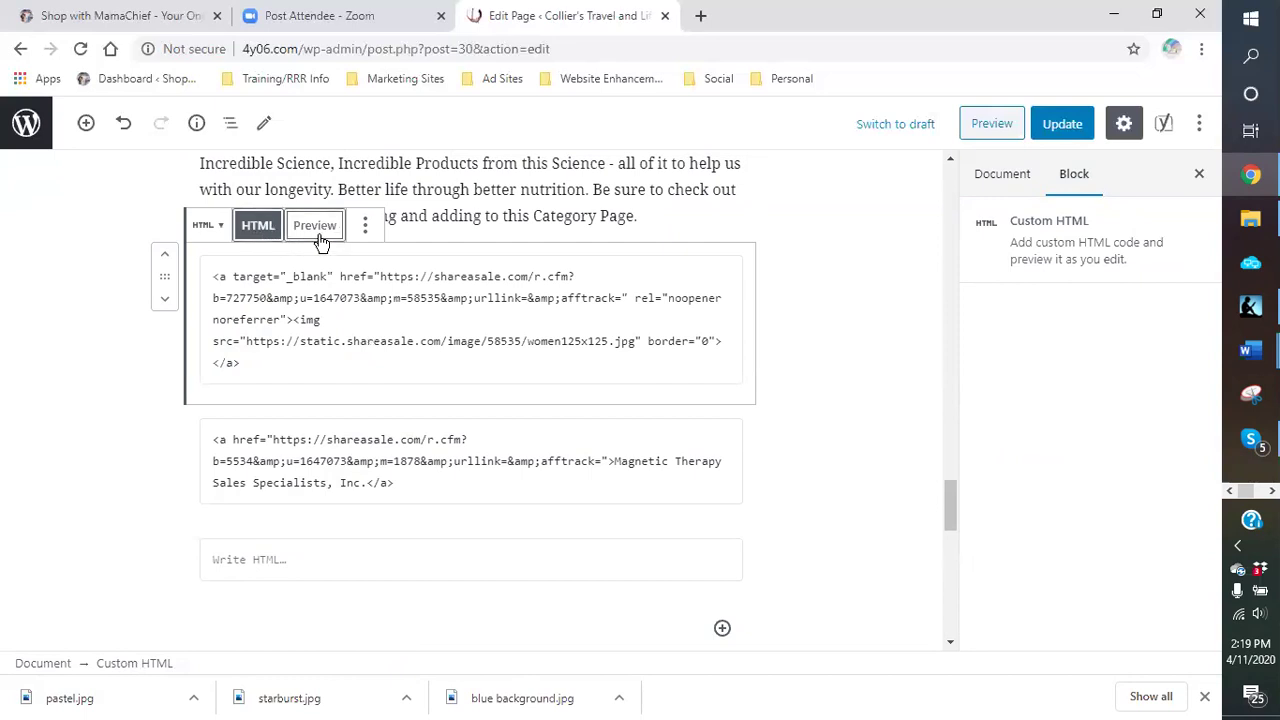
{"action": "left_click", "coordinate": [413, 458]}
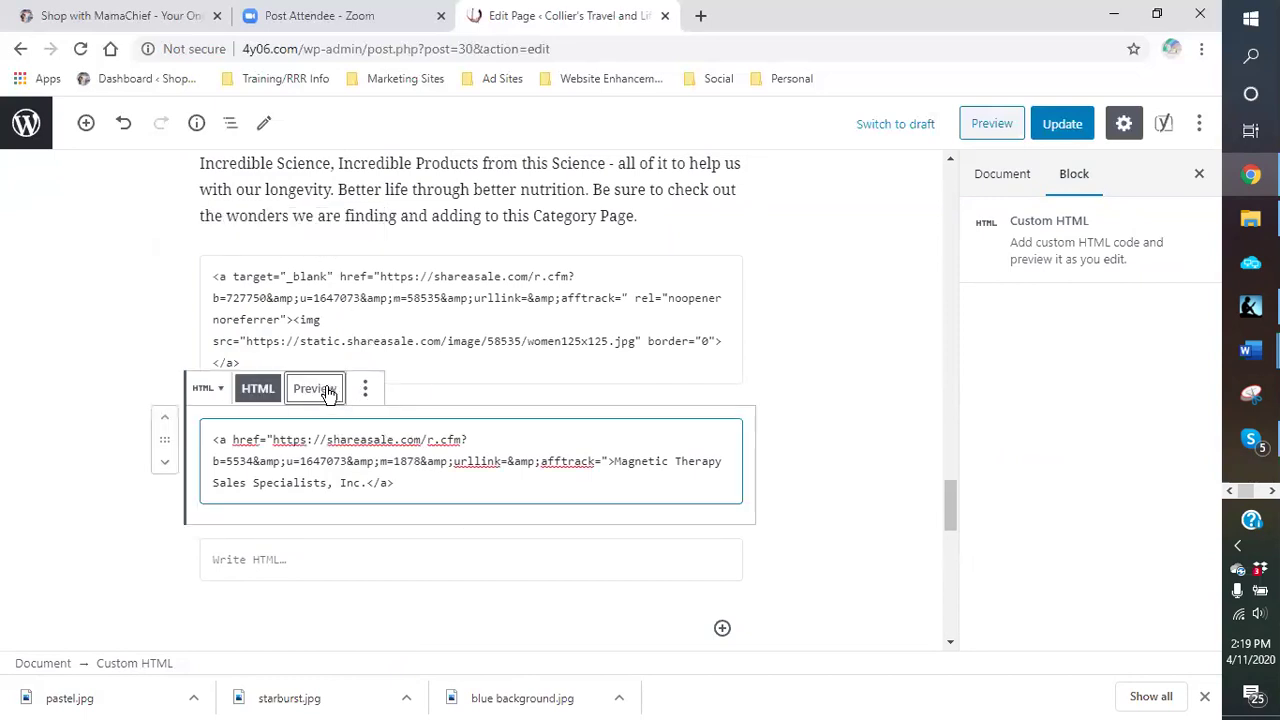
{"action": "left_click", "coordinate": [325, 390]}
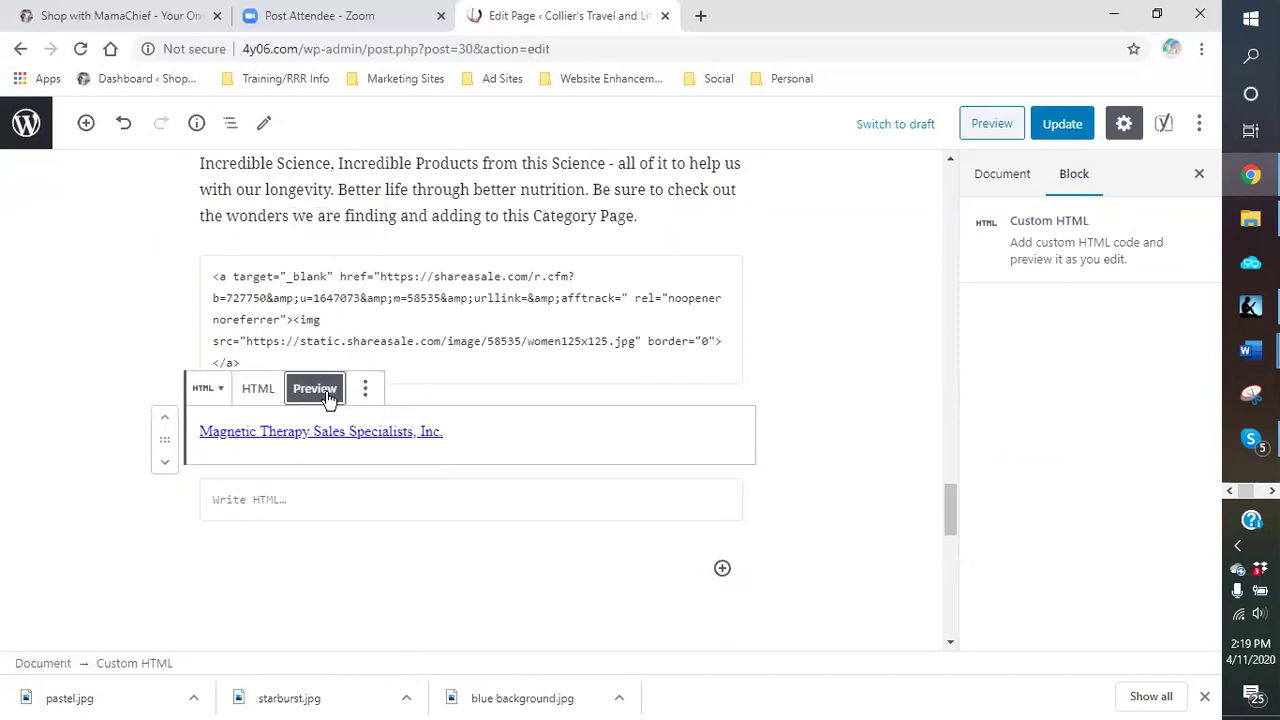
Step: Remove the empty Custom HTML block from the page
{"action": "left_click", "coordinate": [431, 503]}
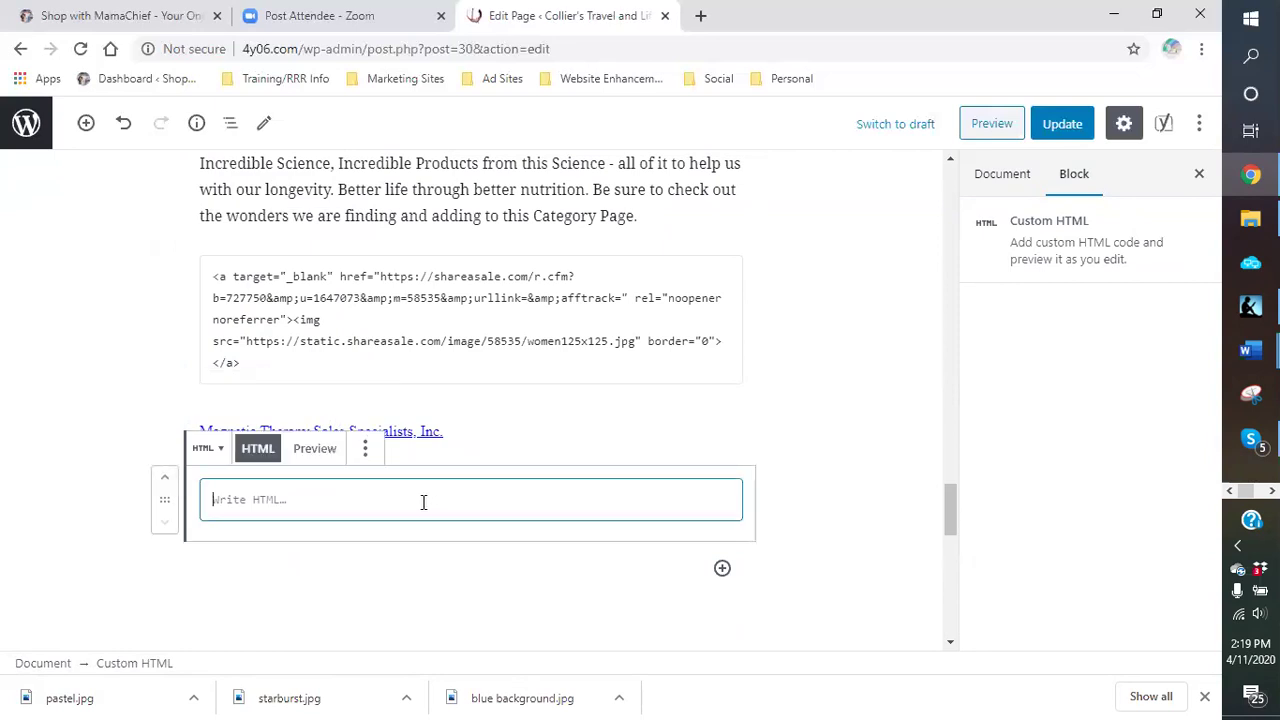
{"action": "left_click", "coordinate": [366, 455]}
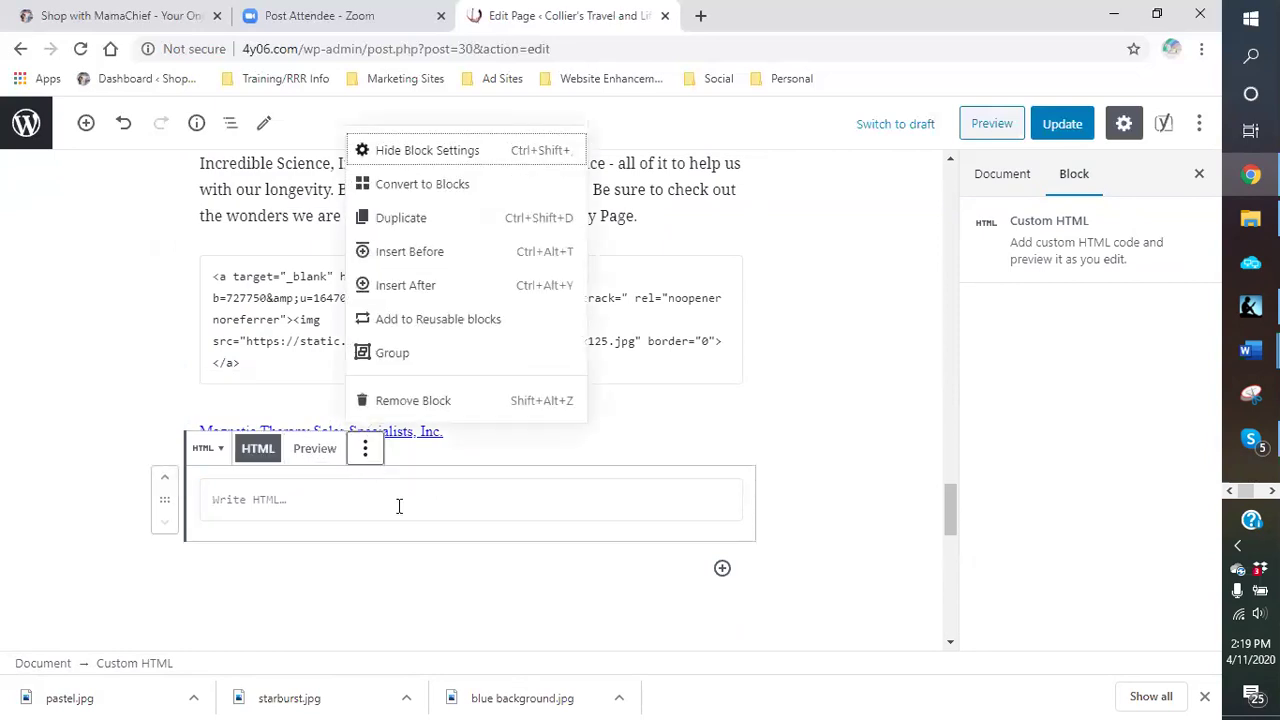
{"action": "left_click", "coordinate": [380, 403]}
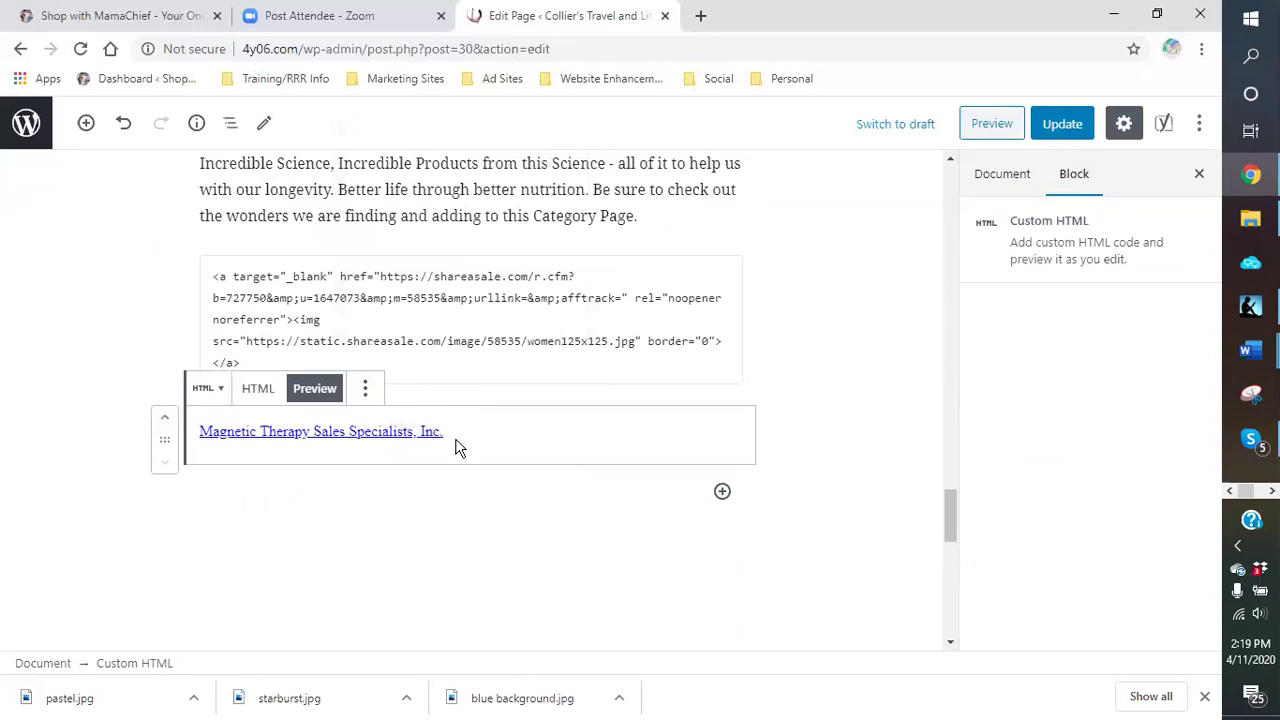
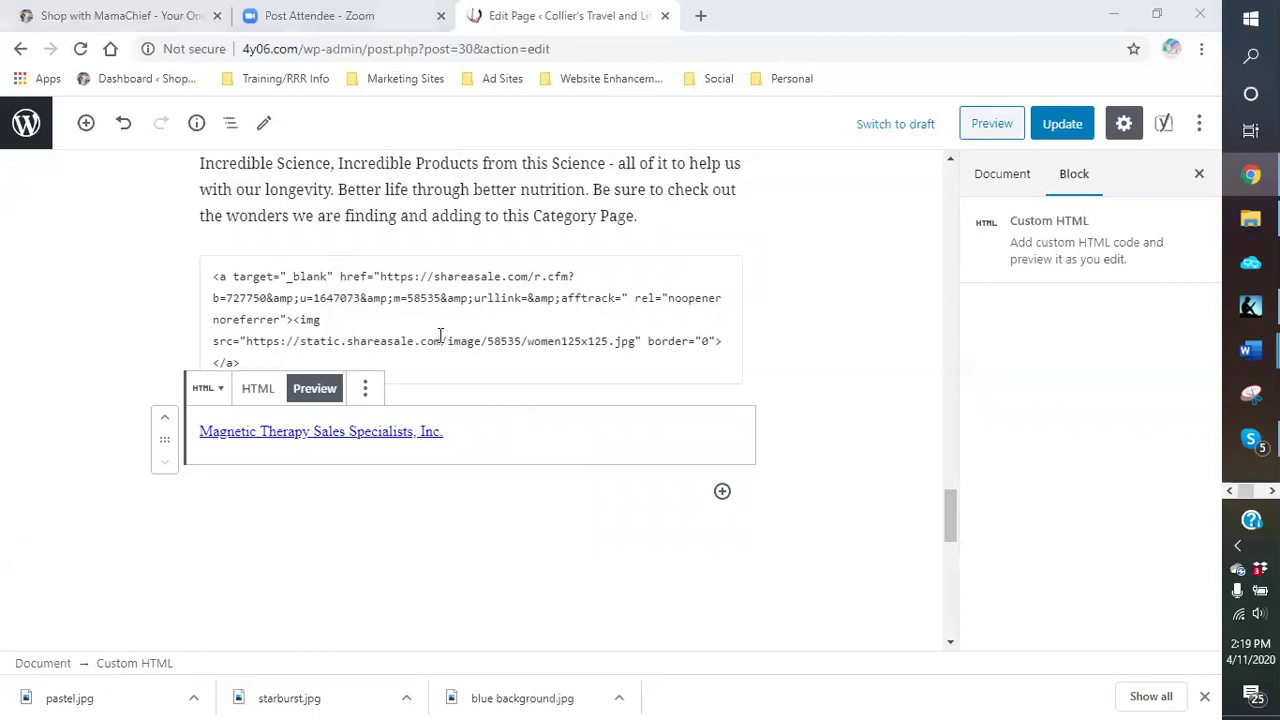
Step: Leave the Custom HTML block and insert an empty image block into the page
{"action": "left_click", "coordinate": [800, 268]}
{"action": "scroll", "coordinate": [663, 337], "scroll_direction": "up", "scroll_amount": 4}
{"action": "scroll", "coordinate": [580, 340], "scroll_direction": "up", "scroll_amount": 15}
{"action": "scroll", "coordinate": [557, 391], "scroll_direction": "up", "scroll_amount": 5}
{"action": "scroll", "coordinate": [540, 374], "scroll_direction": "down", "scroll_amount": 4}
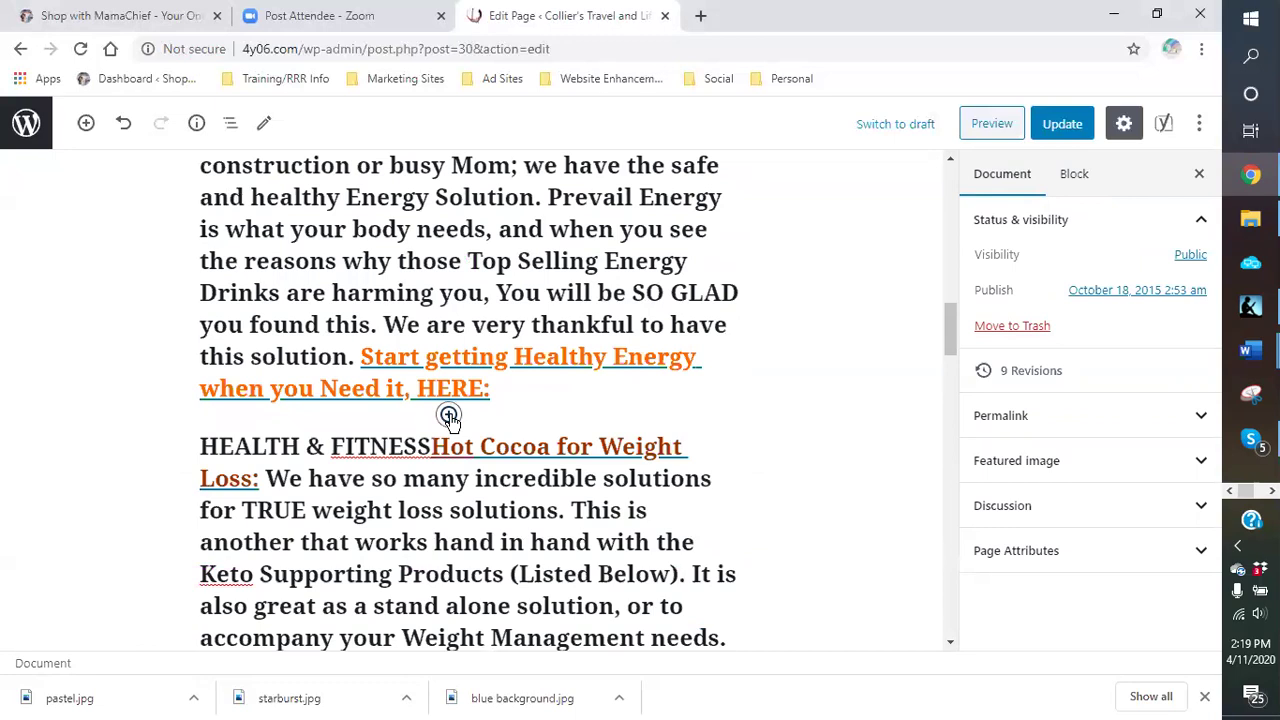
{"action": "left_click", "coordinate": [449, 415]}
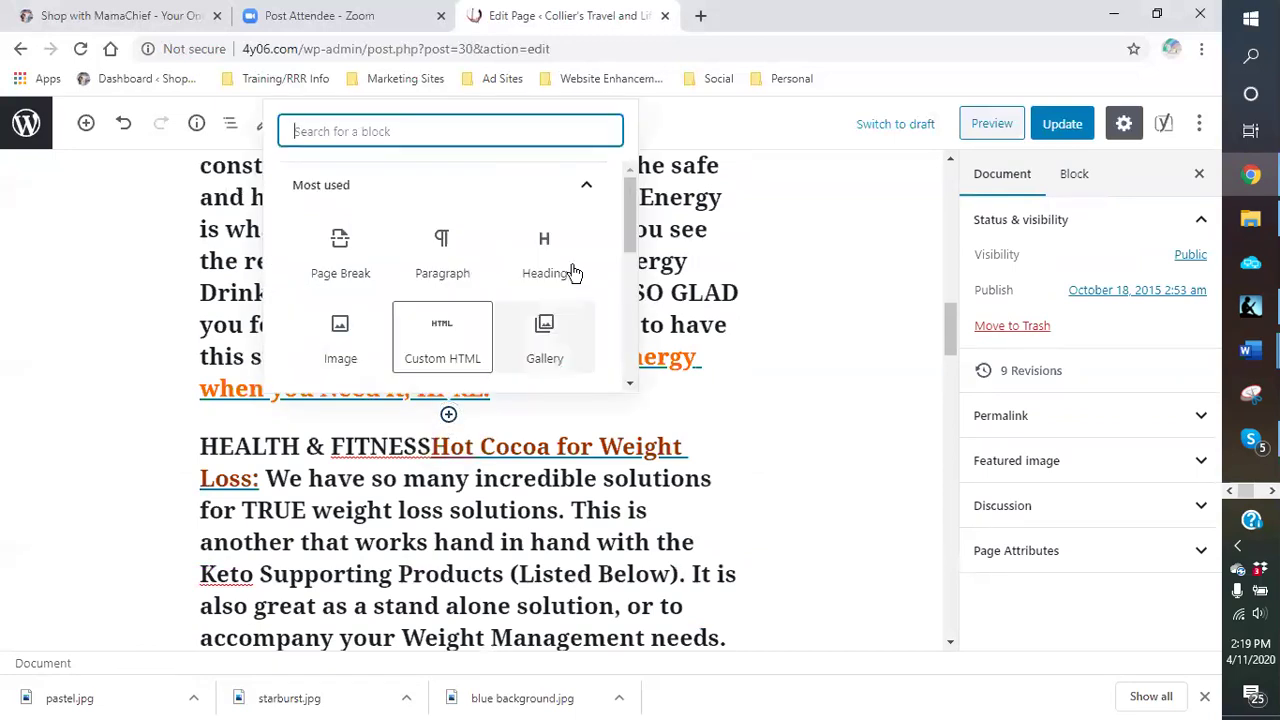
{"action": "left_click", "coordinate": [341, 340]}
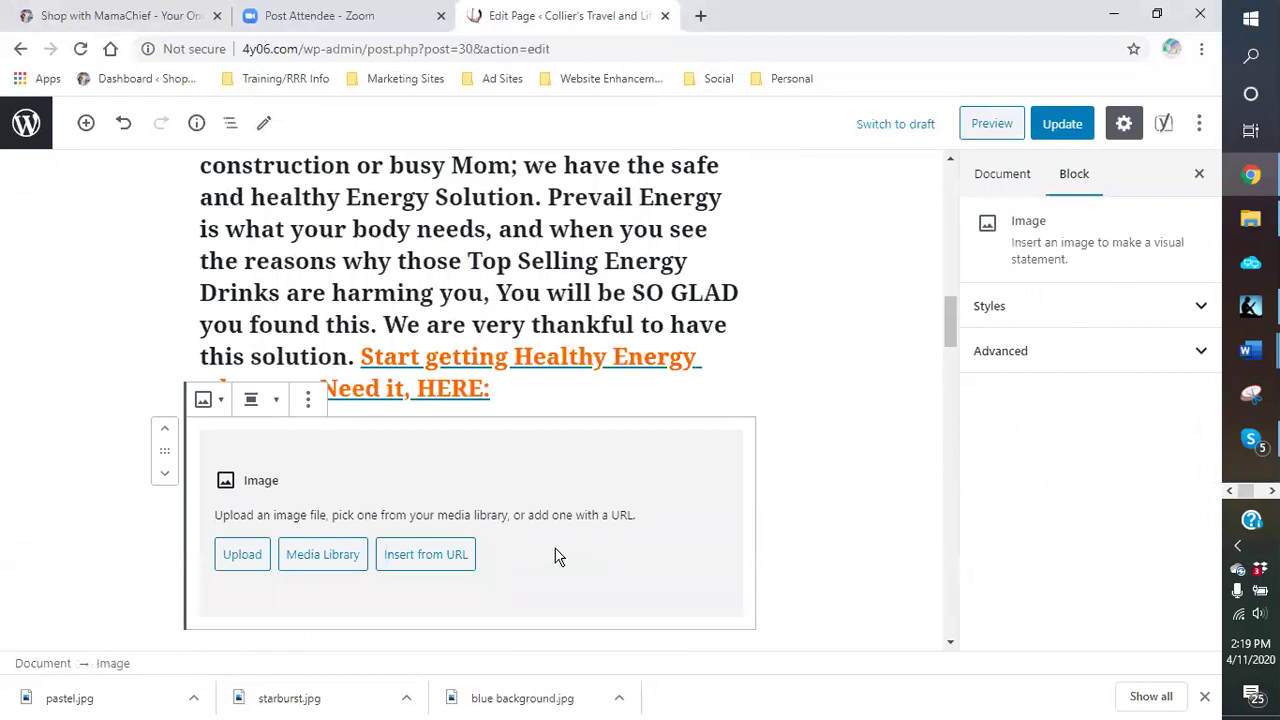
Step: Upload the Overweight girdle0 picture from the overweight folder, then remove that image block
{"action": "left_click", "coordinate": [242, 558]}
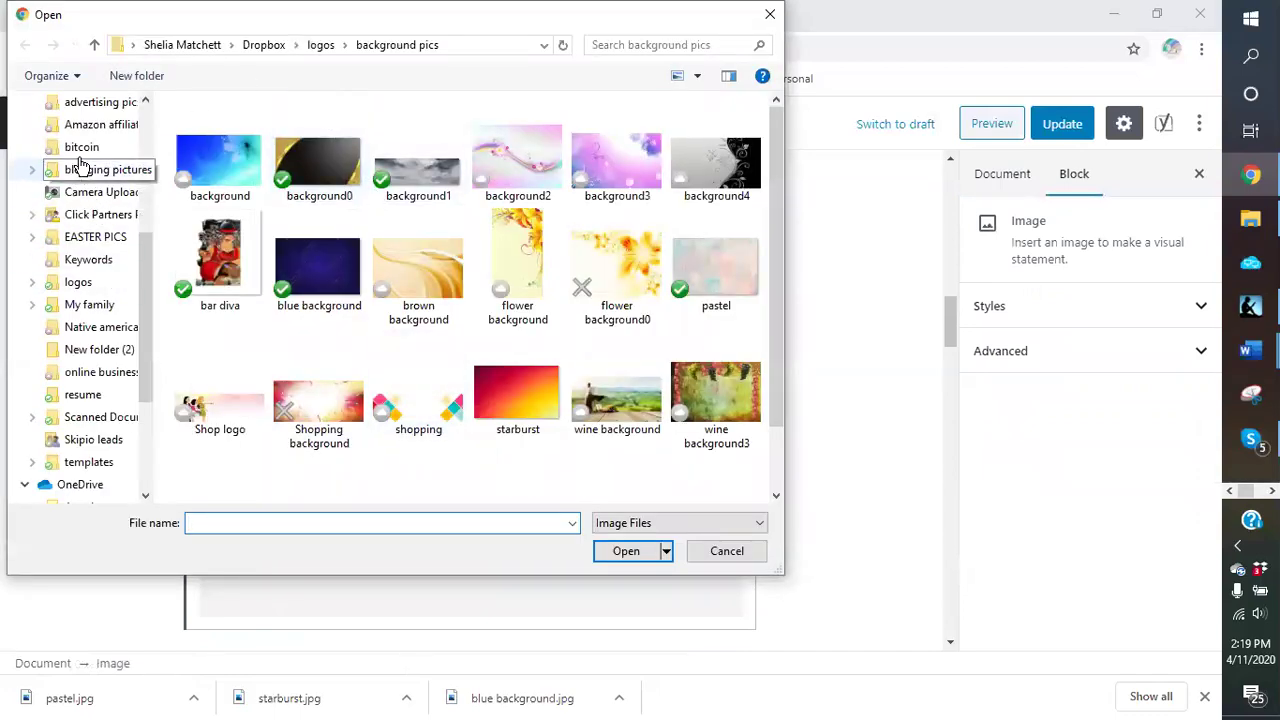
{"action": "left_click", "coordinate": [86, 170]}
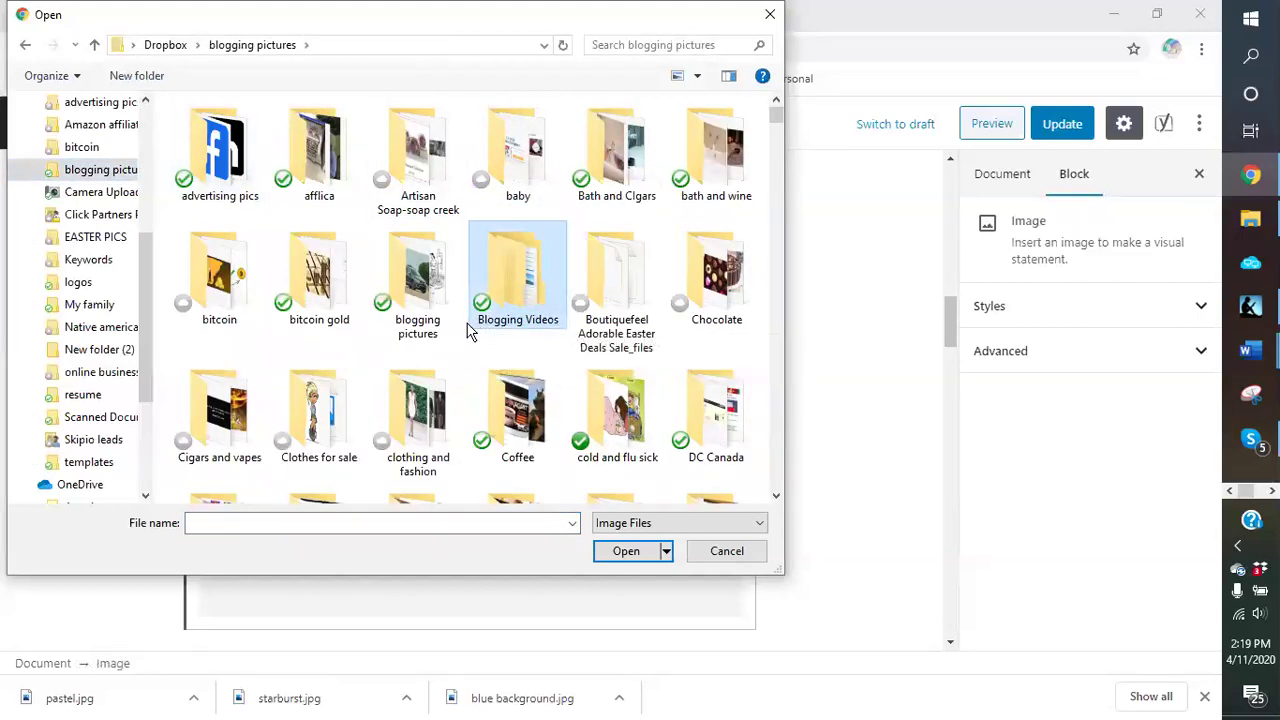
{"action": "scroll", "coordinate": [470, 330], "scroll_direction": "down", "scroll_amount": 2}
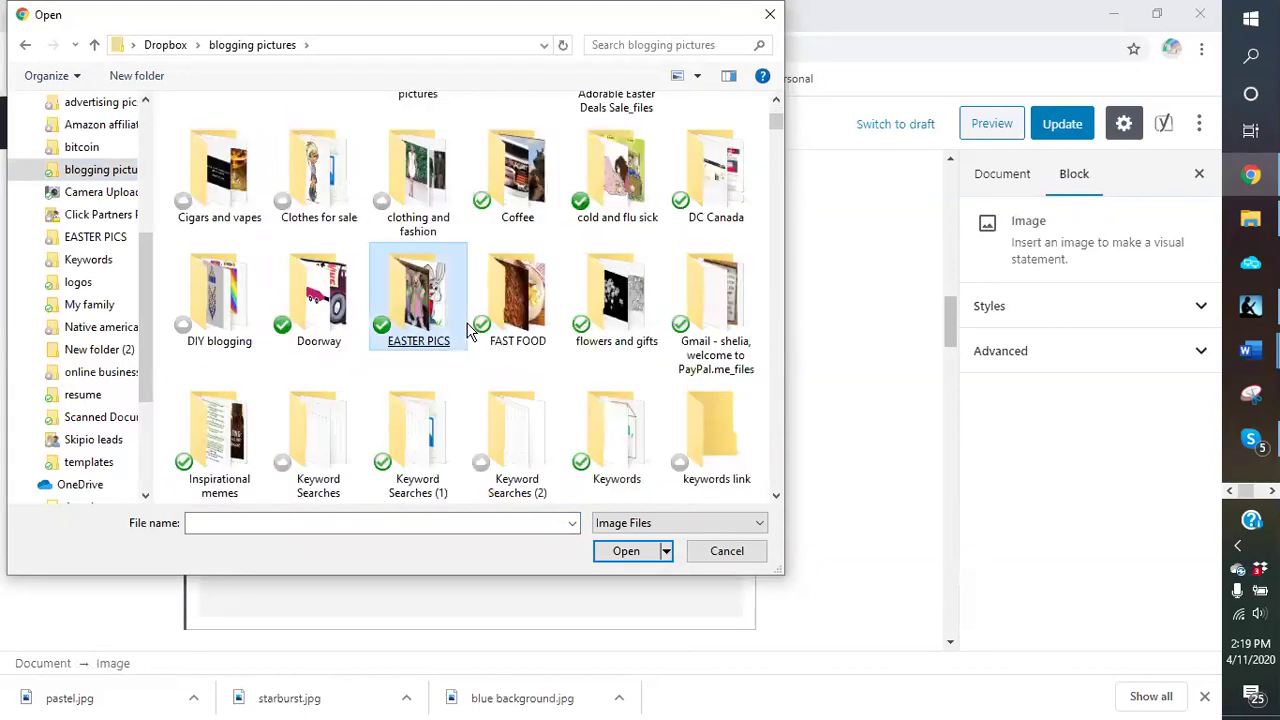
{"action": "scroll", "coordinate": [467, 330], "scroll_direction": "down", "scroll_amount": 2}
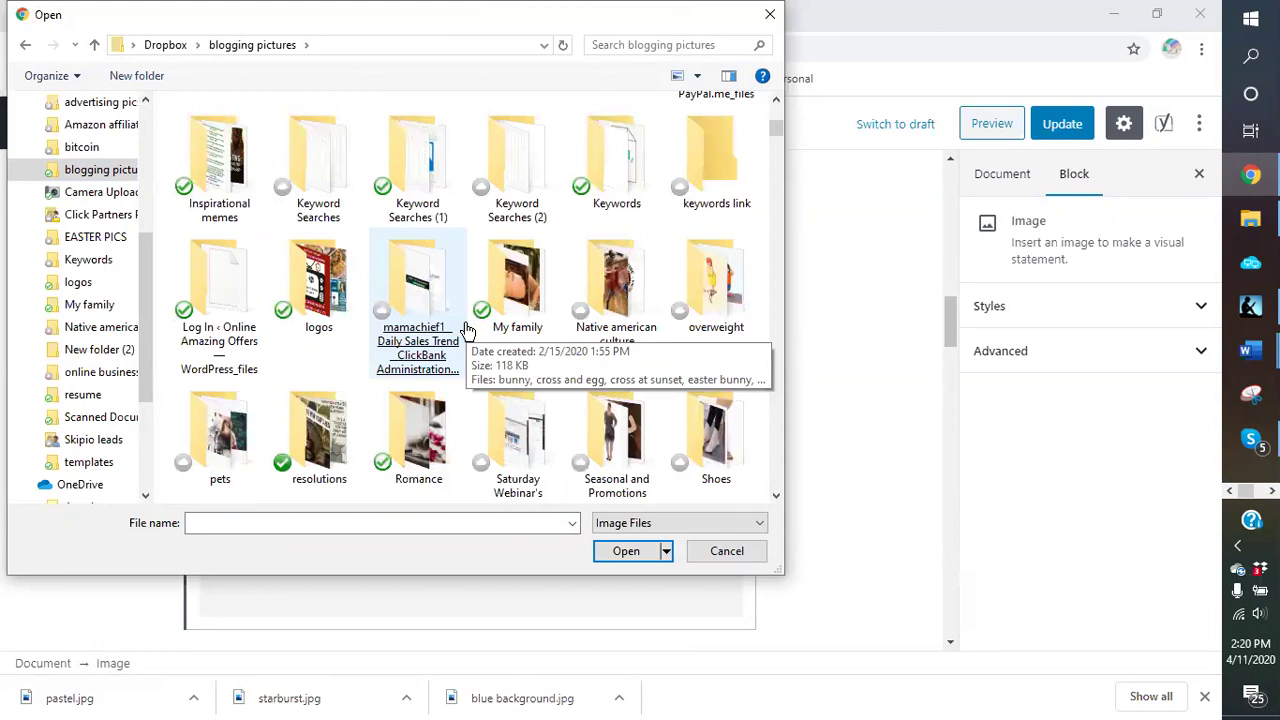
{"action": "double_click", "coordinate": [716, 275]}
{"action": "left_click", "coordinate": [410, 318]}
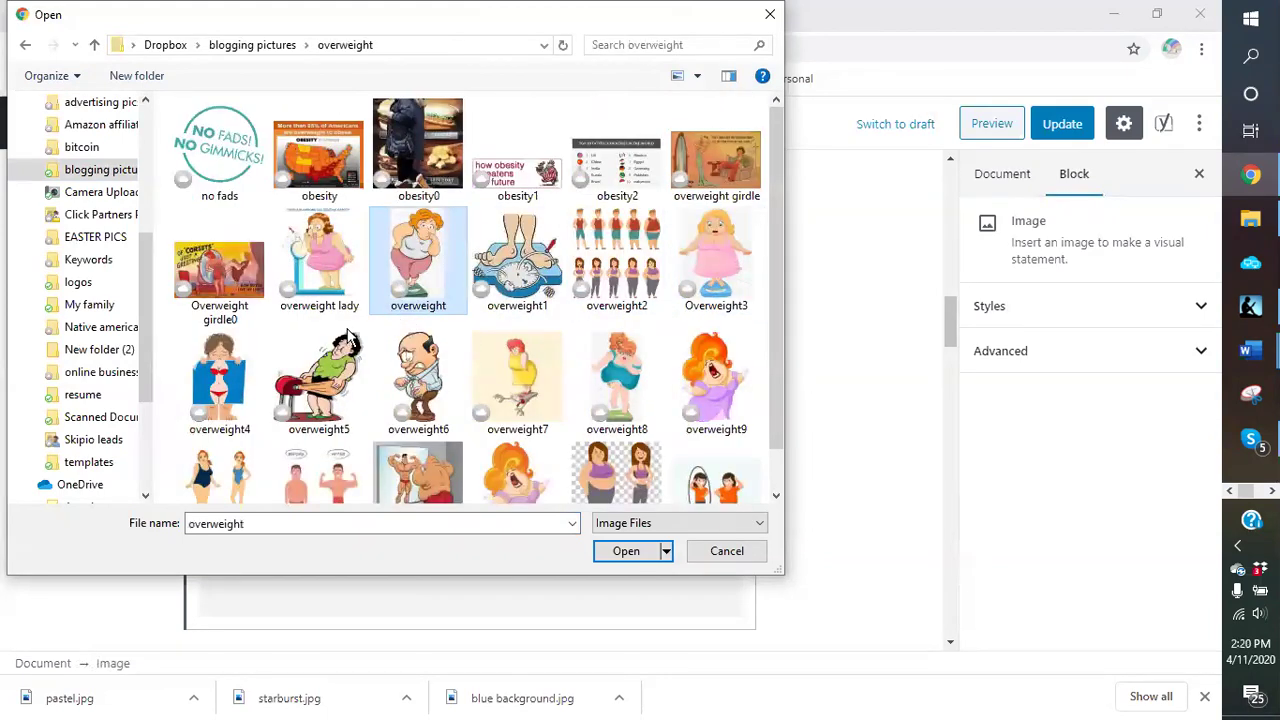
{"action": "left_click", "coordinate": [238, 290]}
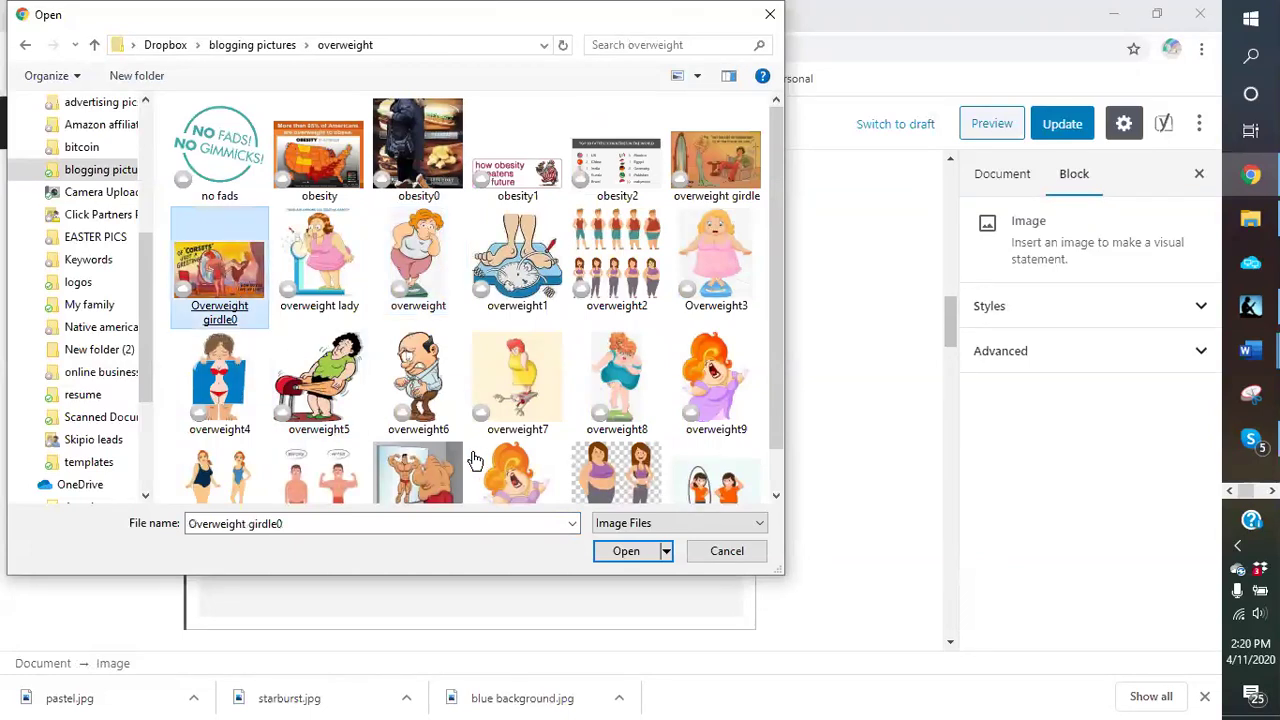
{"action": "double_click", "coordinate": [229, 304]}
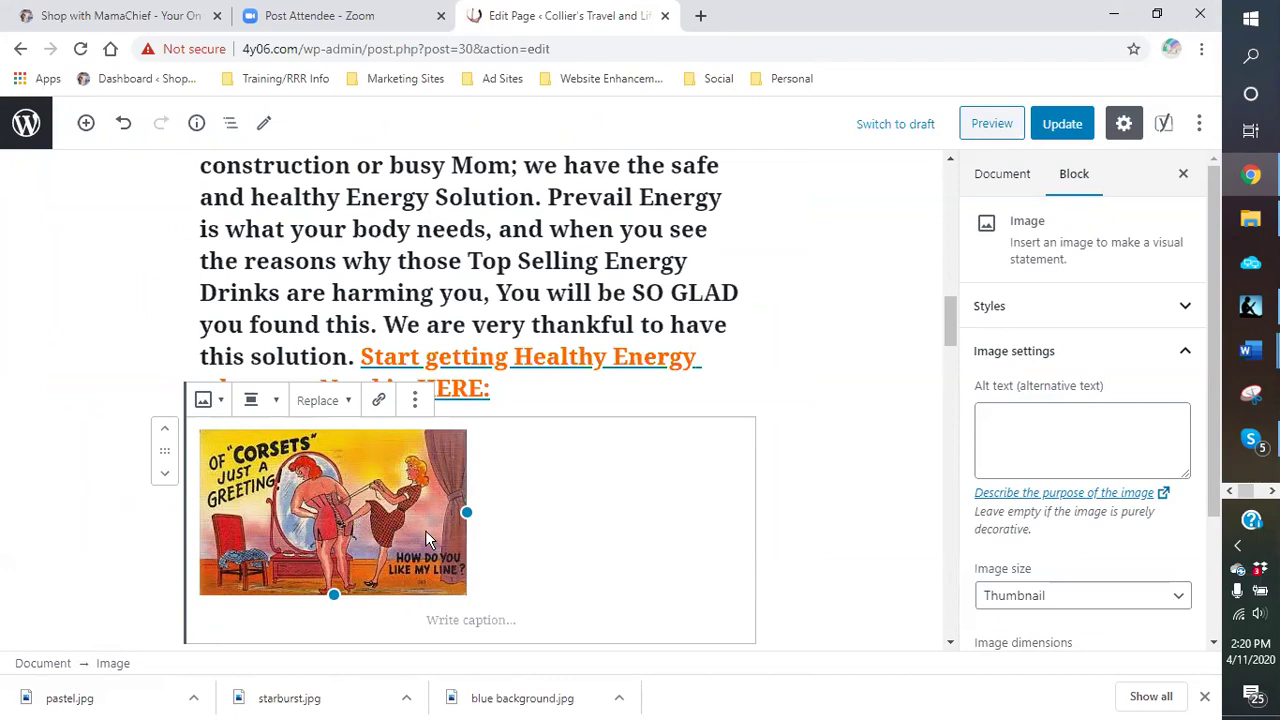
{"action": "left_click", "coordinate": [415, 400]}
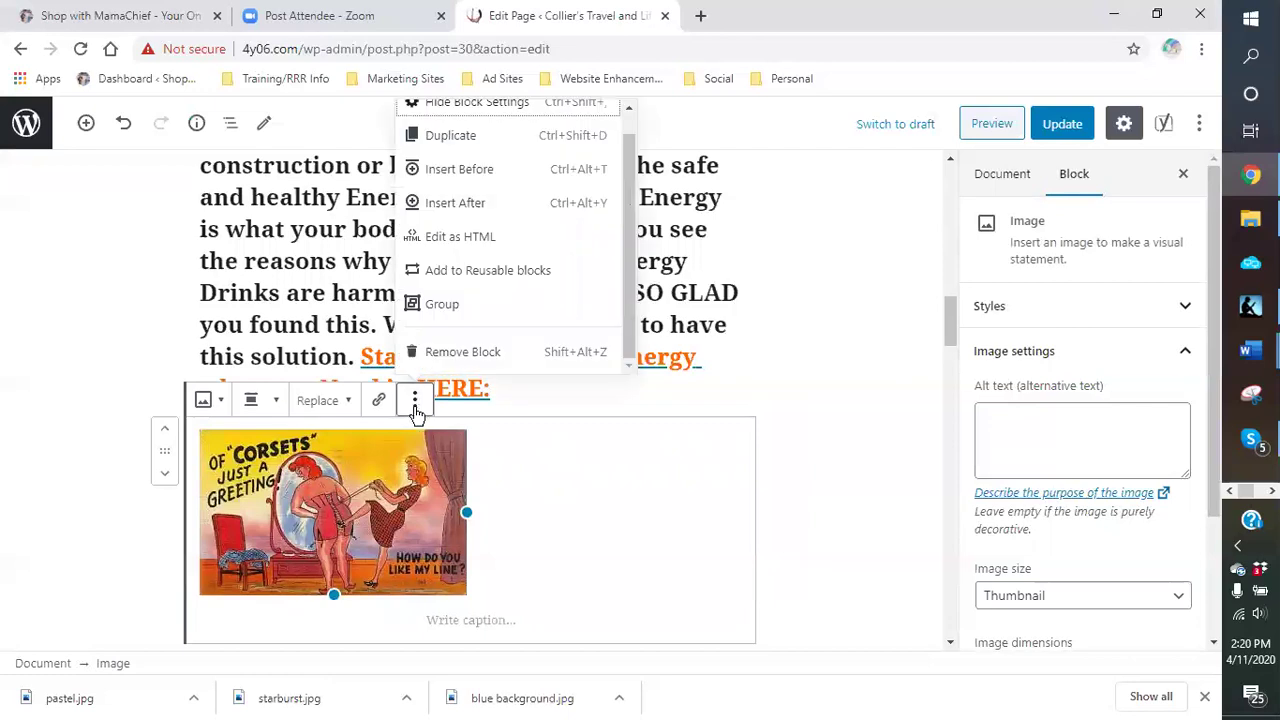
{"action": "left_click", "coordinate": [438, 352]}
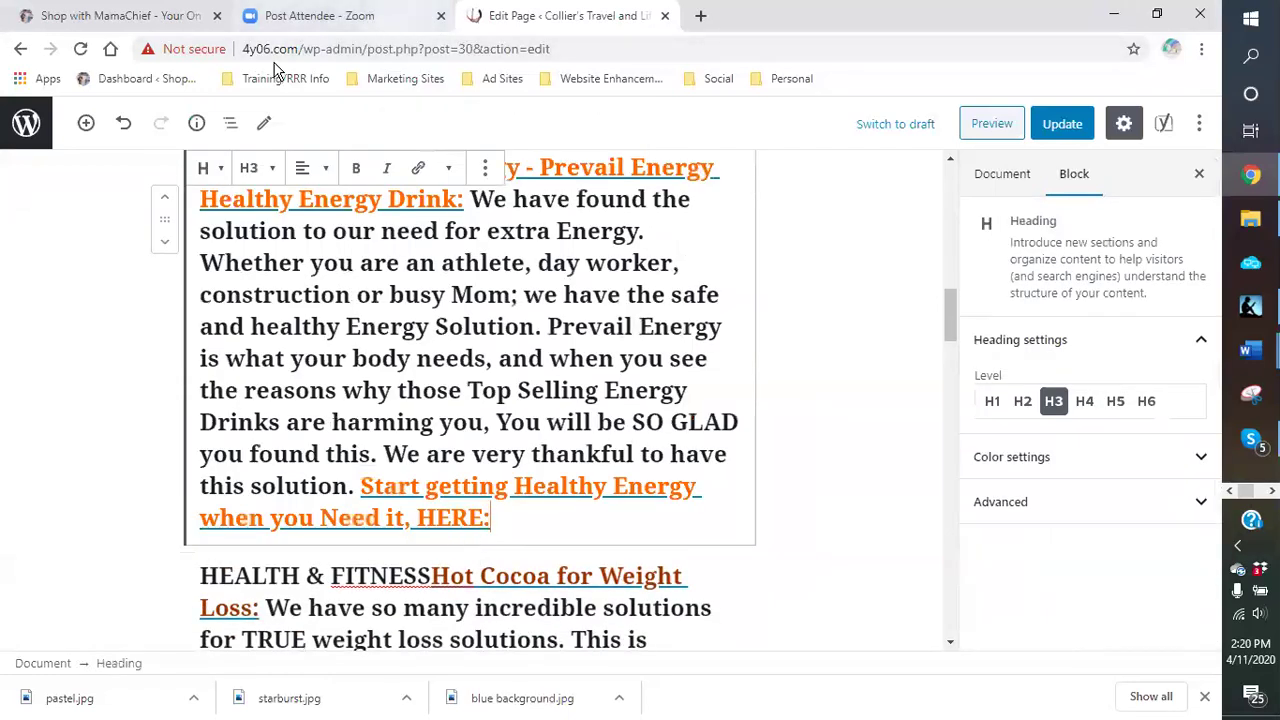
Step: Open a new browser tab and copy the site's wp-admin address from the editor tab
{"action": "left_click", "coordinate": [701, 16]}
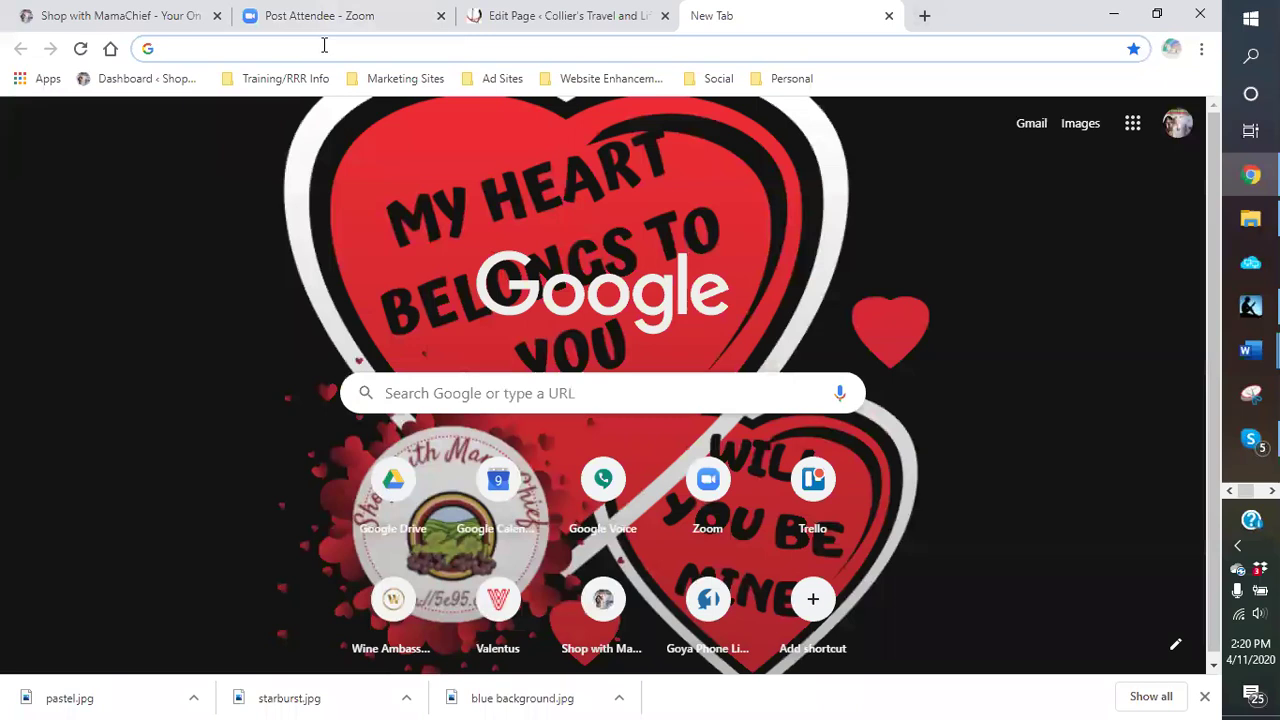
{"action": "left_click", "coordinate": [518, 20]}
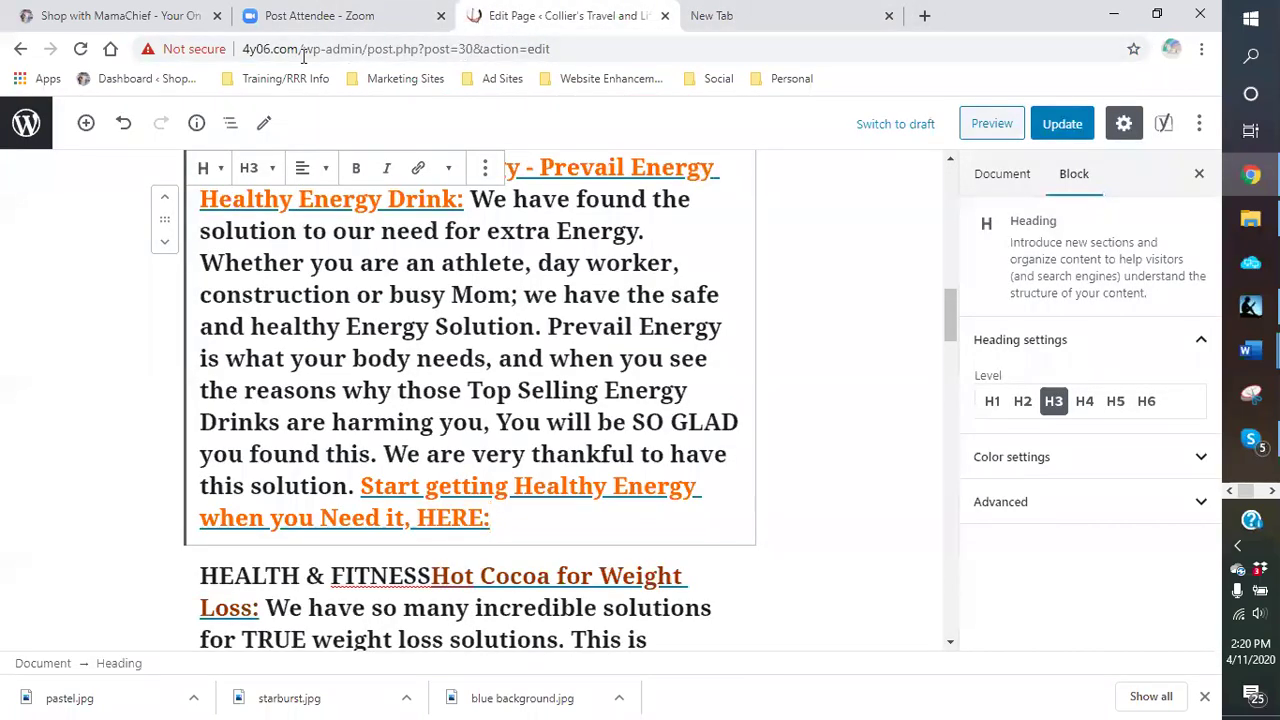
{"action": "left_click_drag", "start_coordinate": [242, 48], "coordinate": [367, 48]}
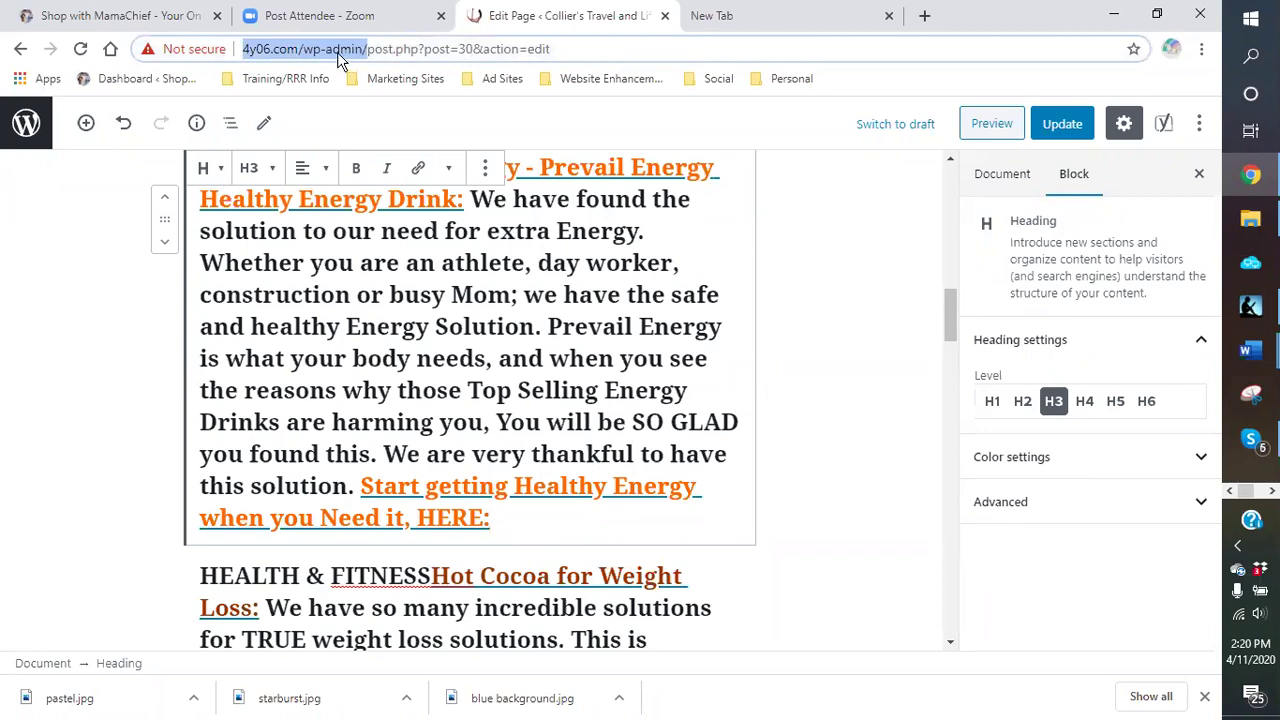
{"action": "right_click", "coordinate": [338, 57]}
{"action": "left_click", "coordinate": [388, 161]}
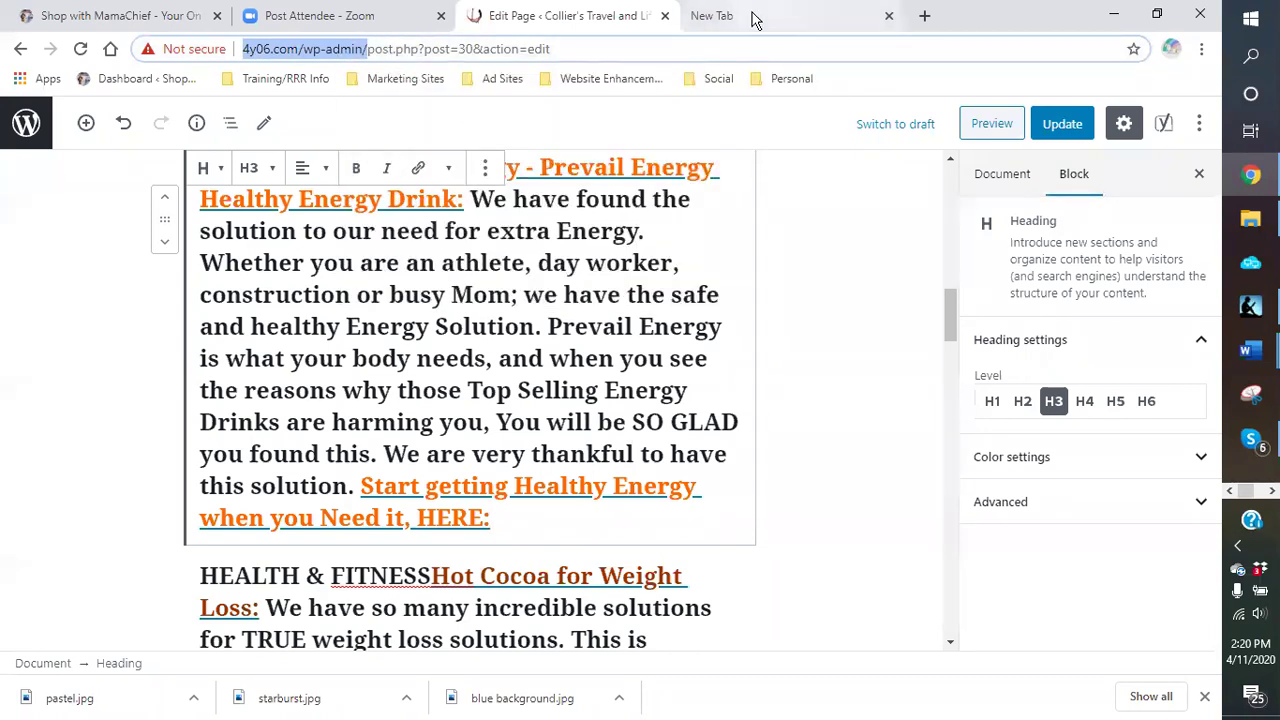
Step: Paste the wp-admin address into the new tab and go to Media > Add New
{"action": "left_click", "coordinate": [755, 20]}
{"action": "right_click", "coordinate": [366, 46]}
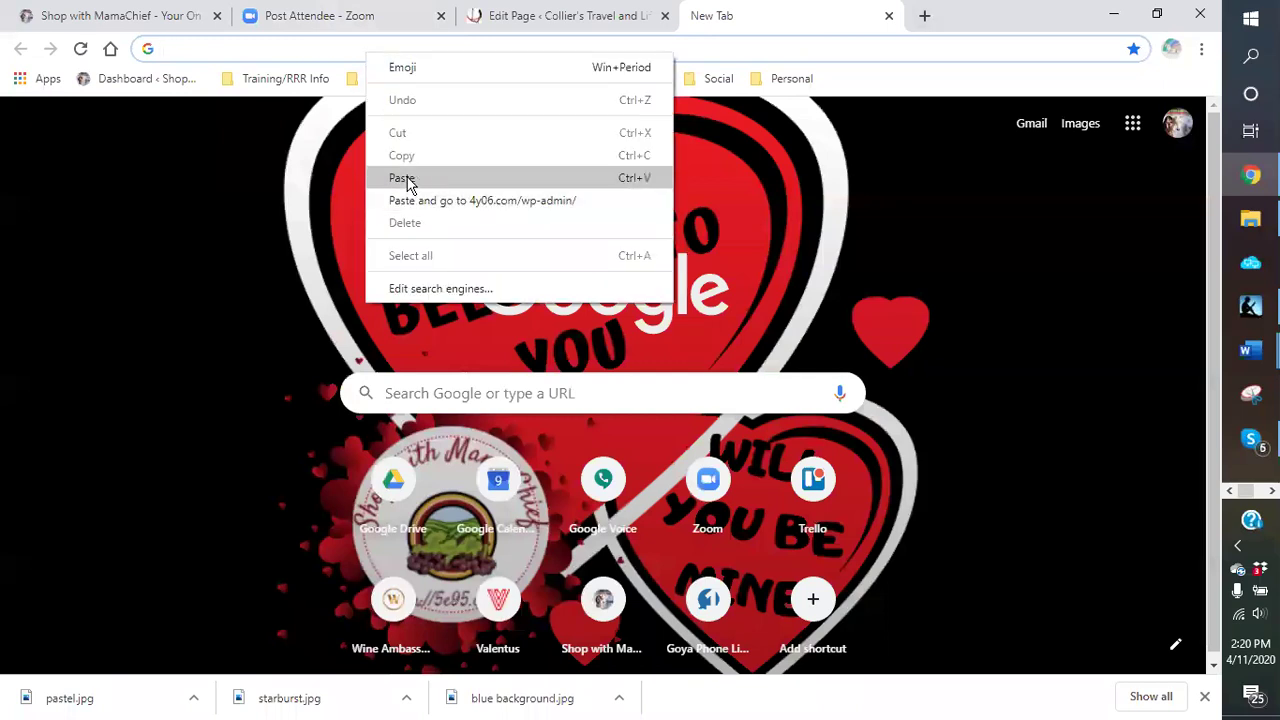
{"action": "left_click", "coordinate": [401, 178]}
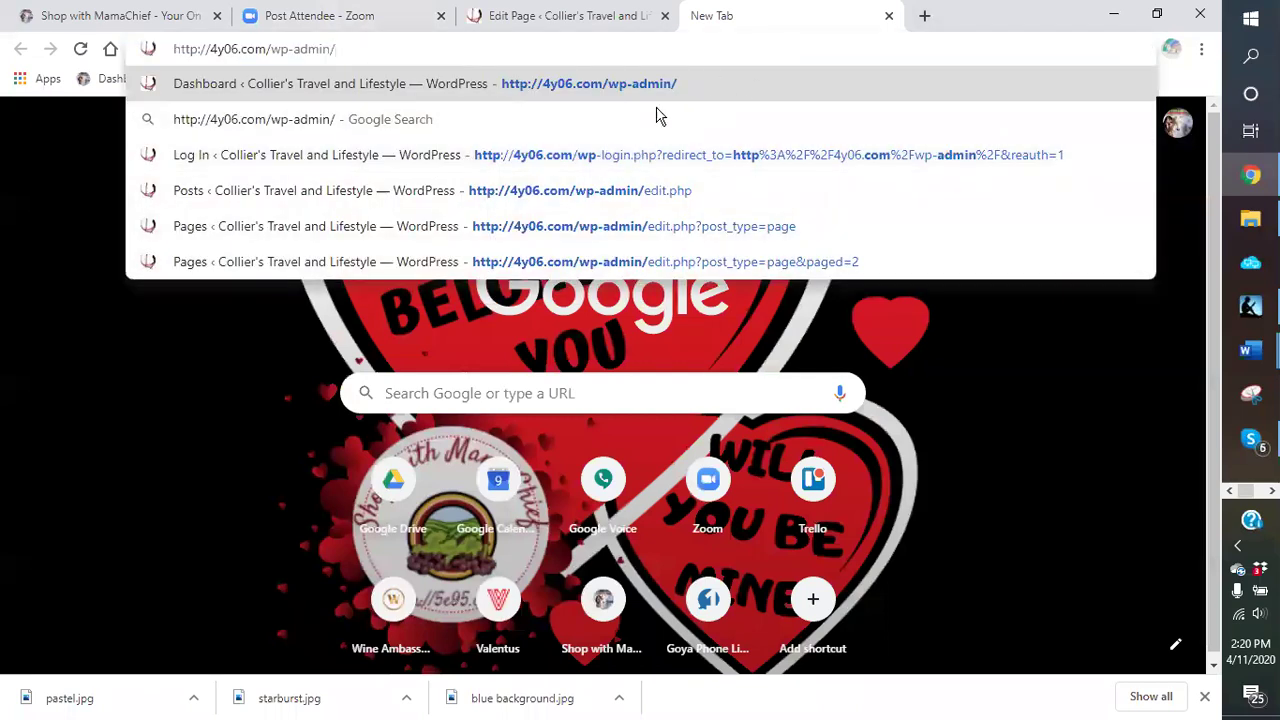
{"action": "left_click", "coordinate": [446, 86]}
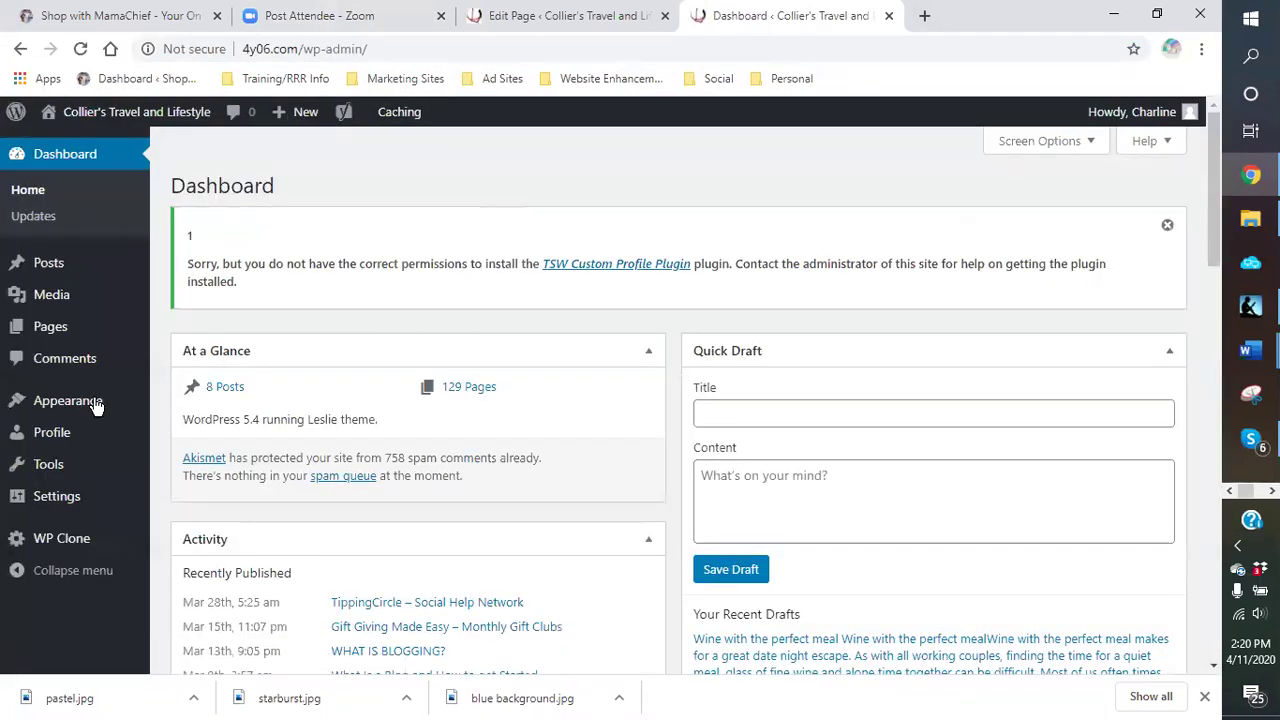
{"action": "mouse_move", "coordinate": [53, 313]}
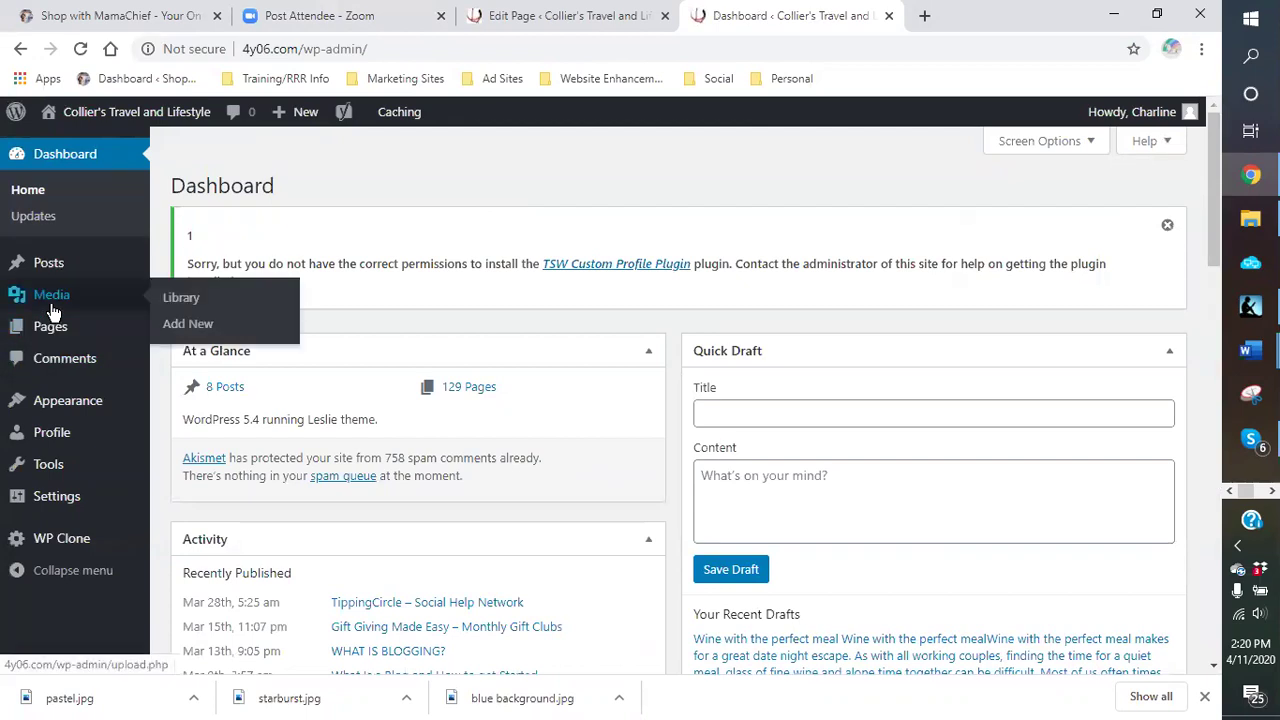
{"action": "left_click", "coordinate": [182, 328]}
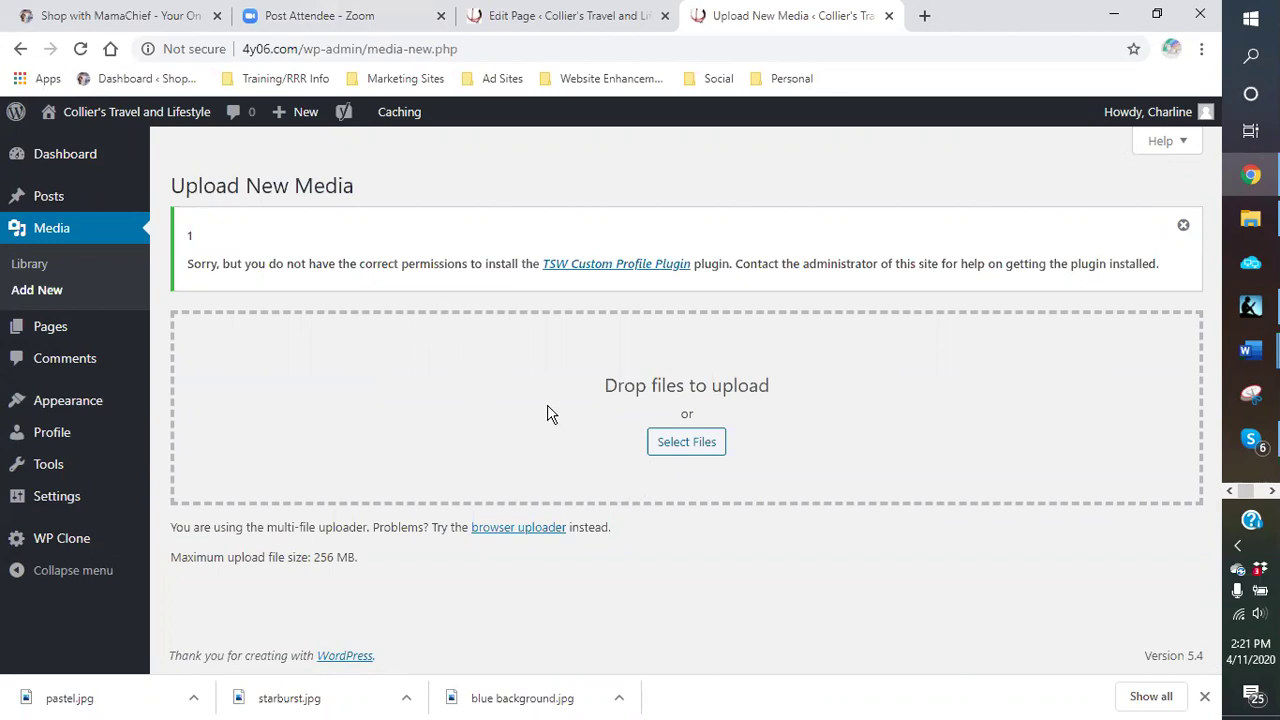
Step: Open the Dropbox blogging pictures folder and browse its subfolders for suitable images
{"action": "left_click", "coordinate": [1250, 218]}
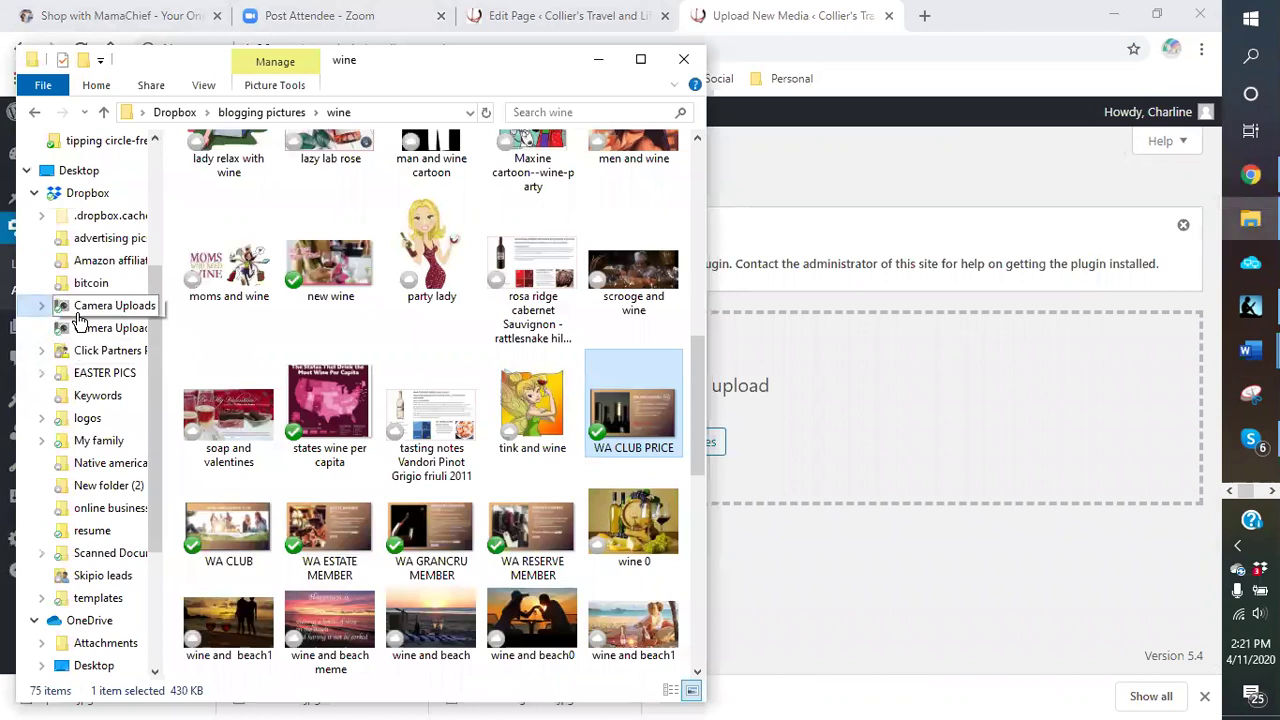
{"action": "left_click", "coordinate": [87, 310]}
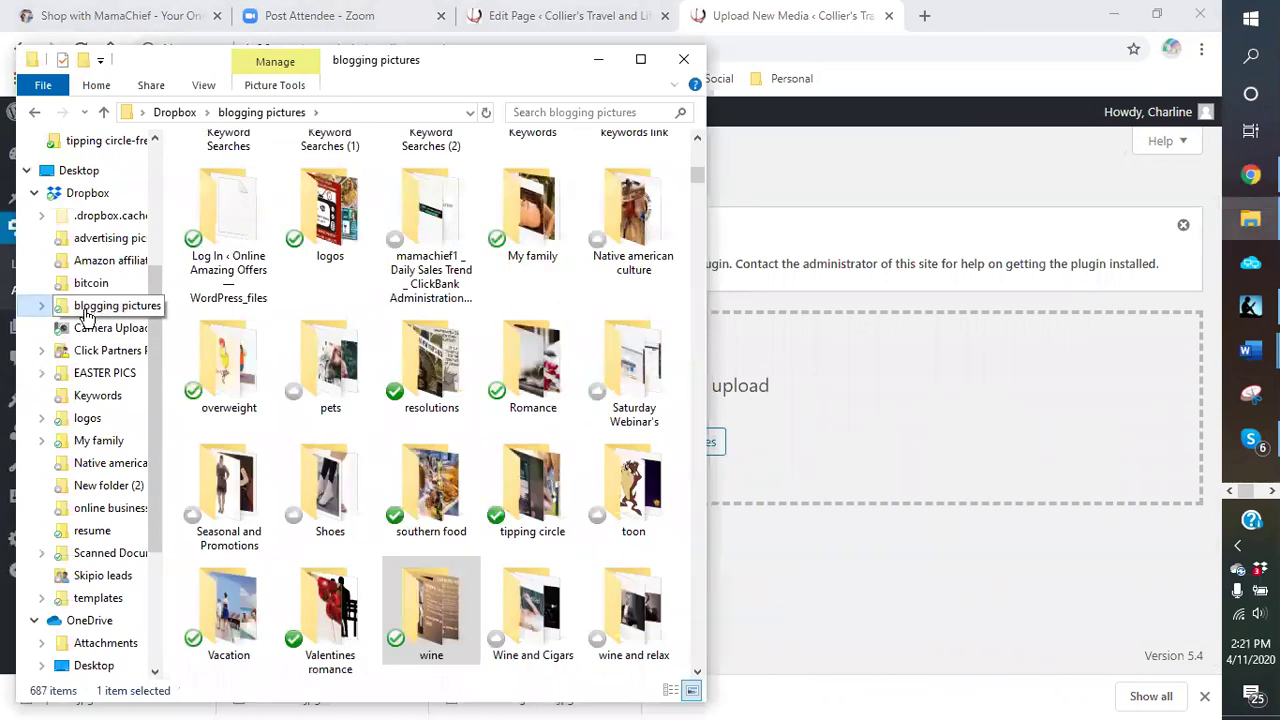
{"action": "scroll", "coordinate": [588, 400], "scroll_direction": "down", "scroll_amount": 4}
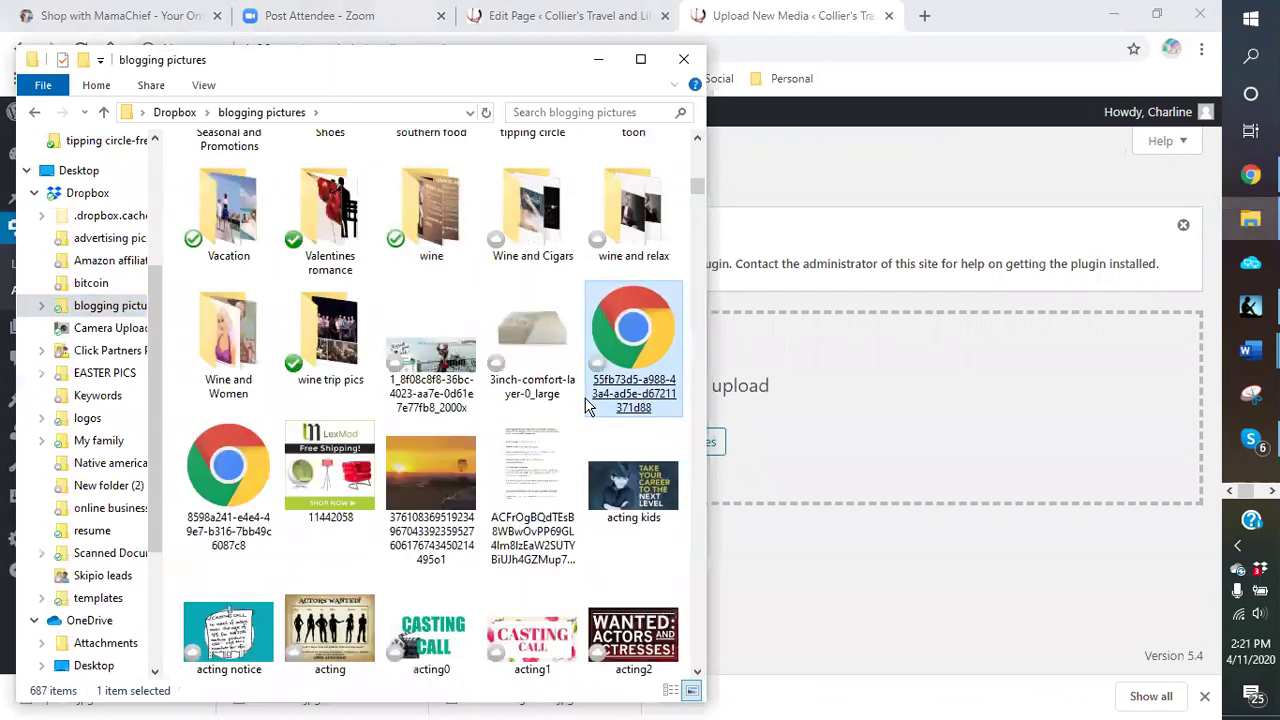
{"action": "scroll", "coordinate": [586, 390], "scroll_direction": "up", "scroll_amount": 4}
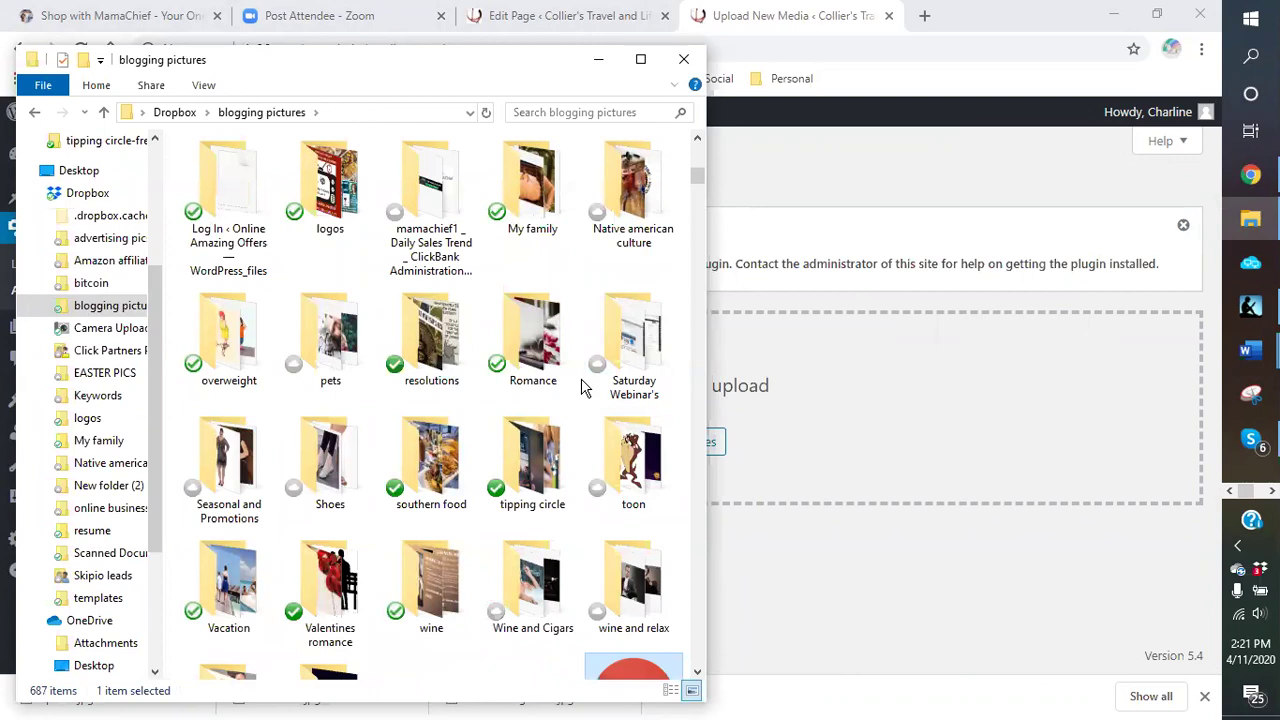
{"action": "left_click", "coordinate": [581, 387]}
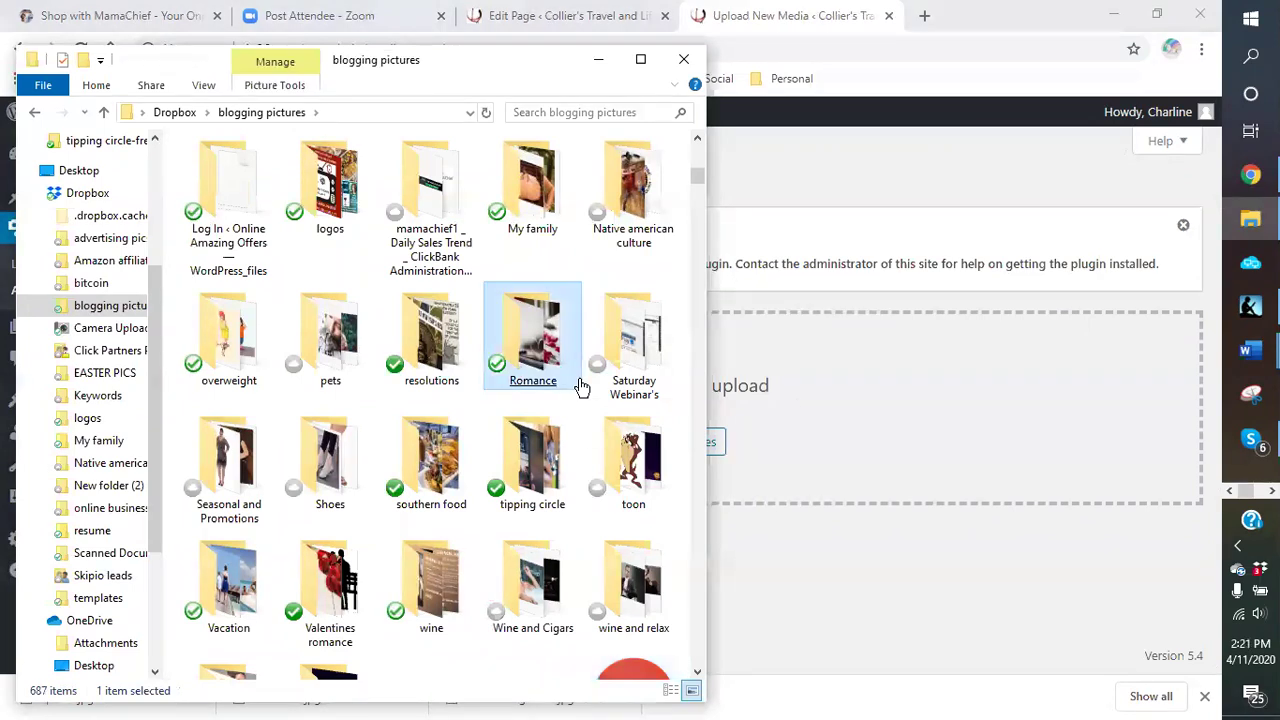
{"action": "left_click", "coordinate": [385, 537]}
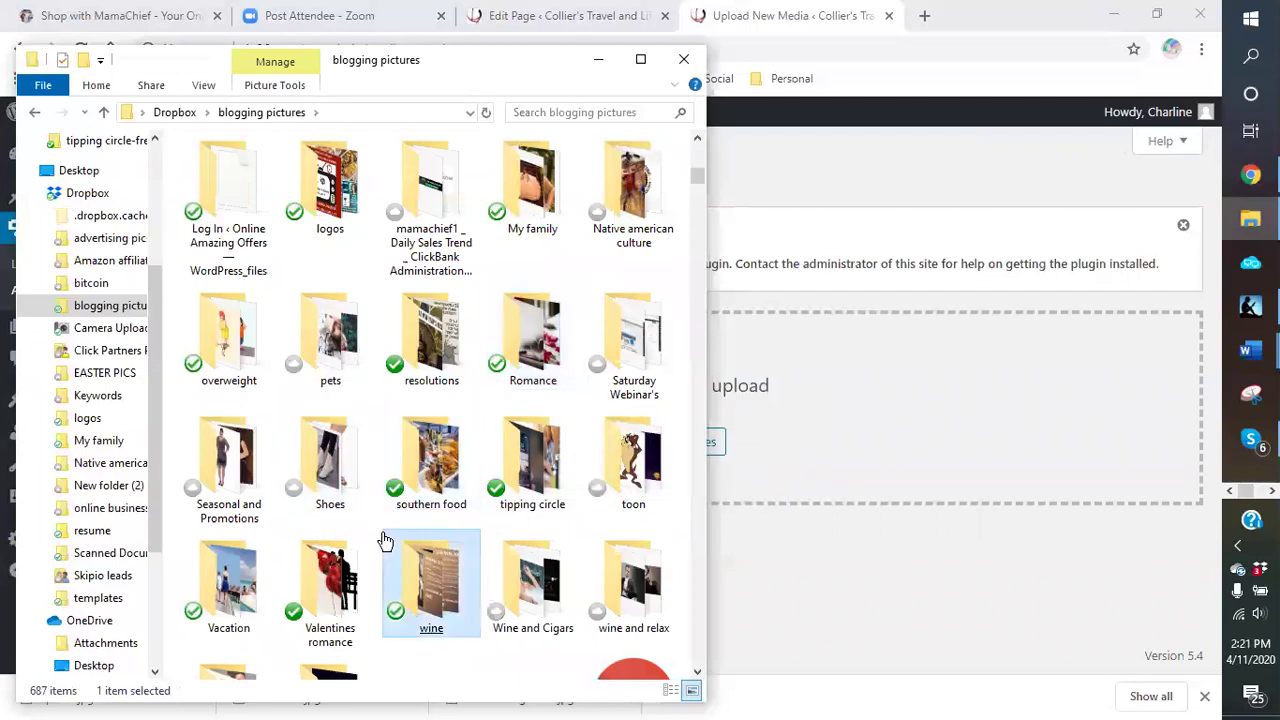
{"action": "left_click", "coordinate": [412, 445]}
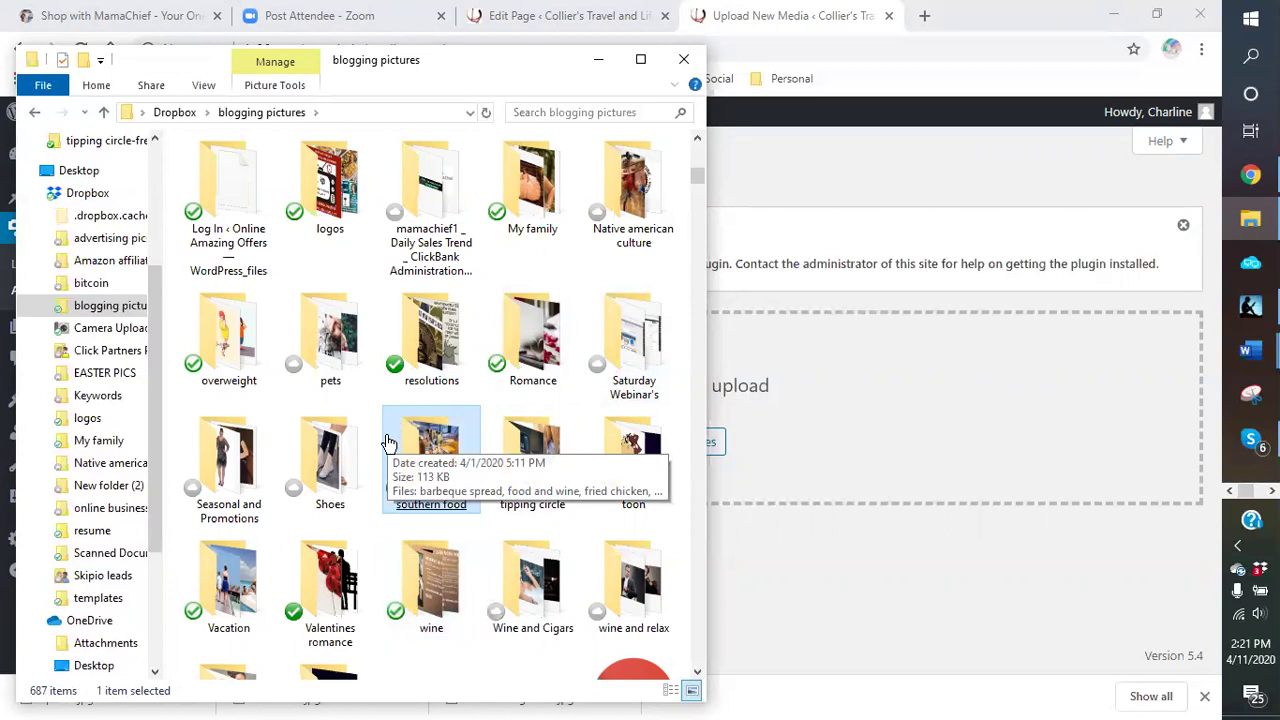
{"action": "scroll", "coordinate": [389, 443], "scroll_direction": "down", "scroll_amount": 3}
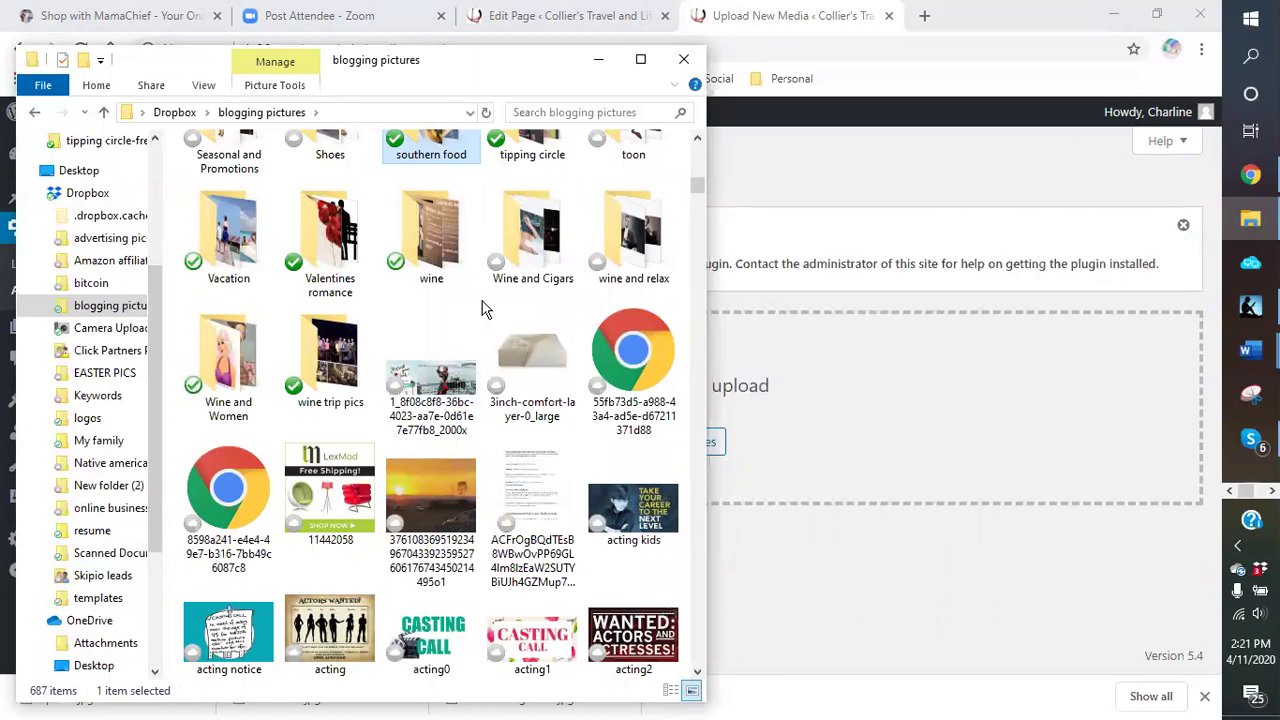
{"action": "scroll", "coordinate": [482, 309], "scroll_direction": "up", "scroll_amount": 3}
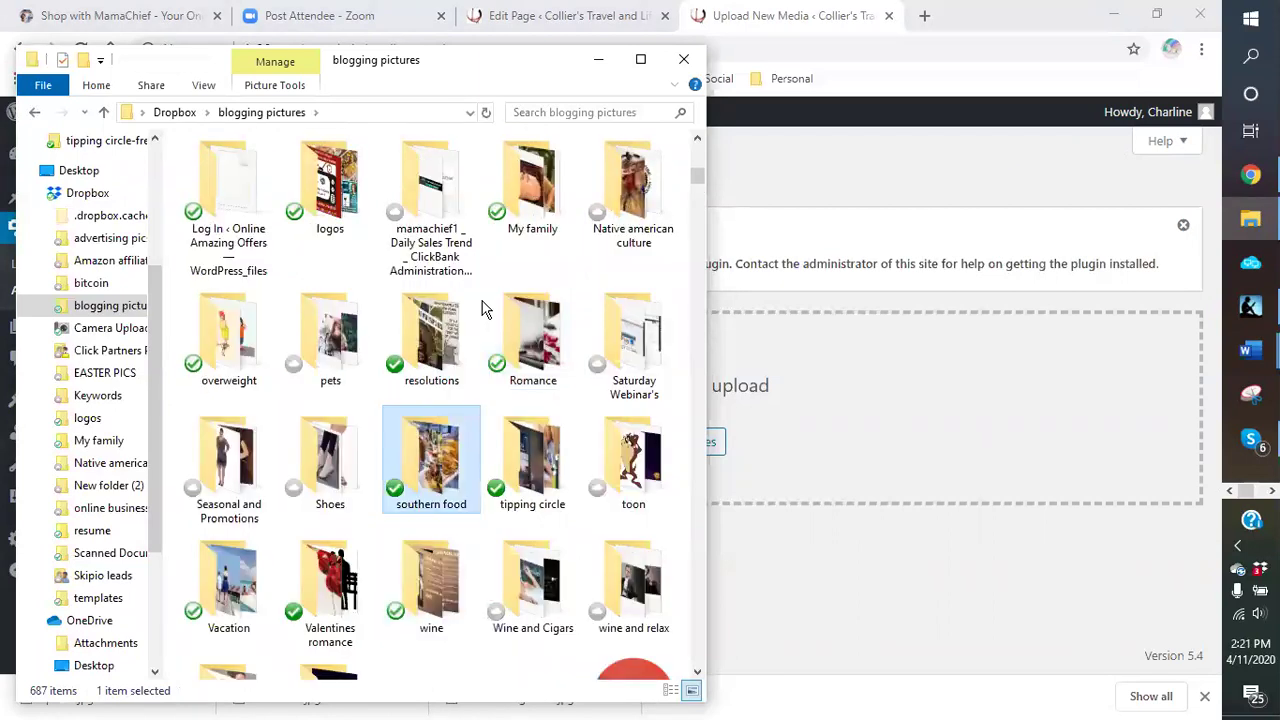
{"action": "scroll", "coordinate": [482, 309], "scroll_direction": "up", "scroll_amount": 3}
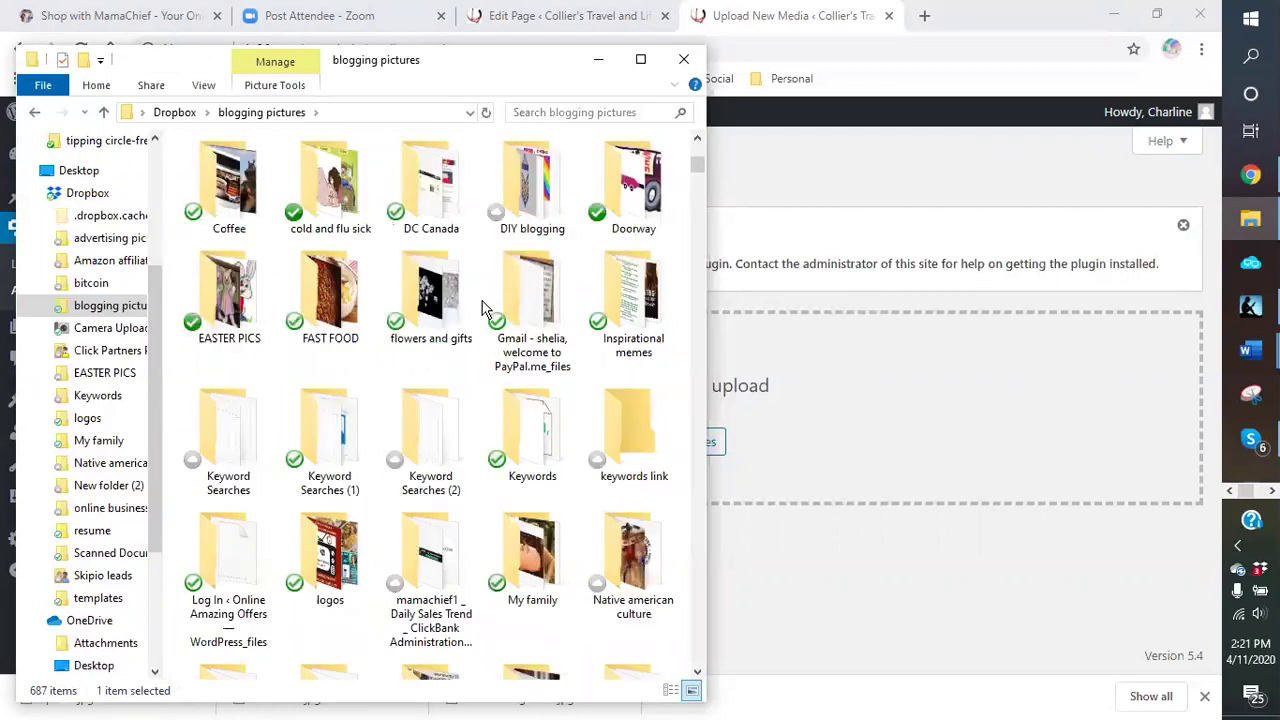
{"action": "scroll", "coordinate": [482, 309], "scroll_direction": "up", "scroll_amount": 3}
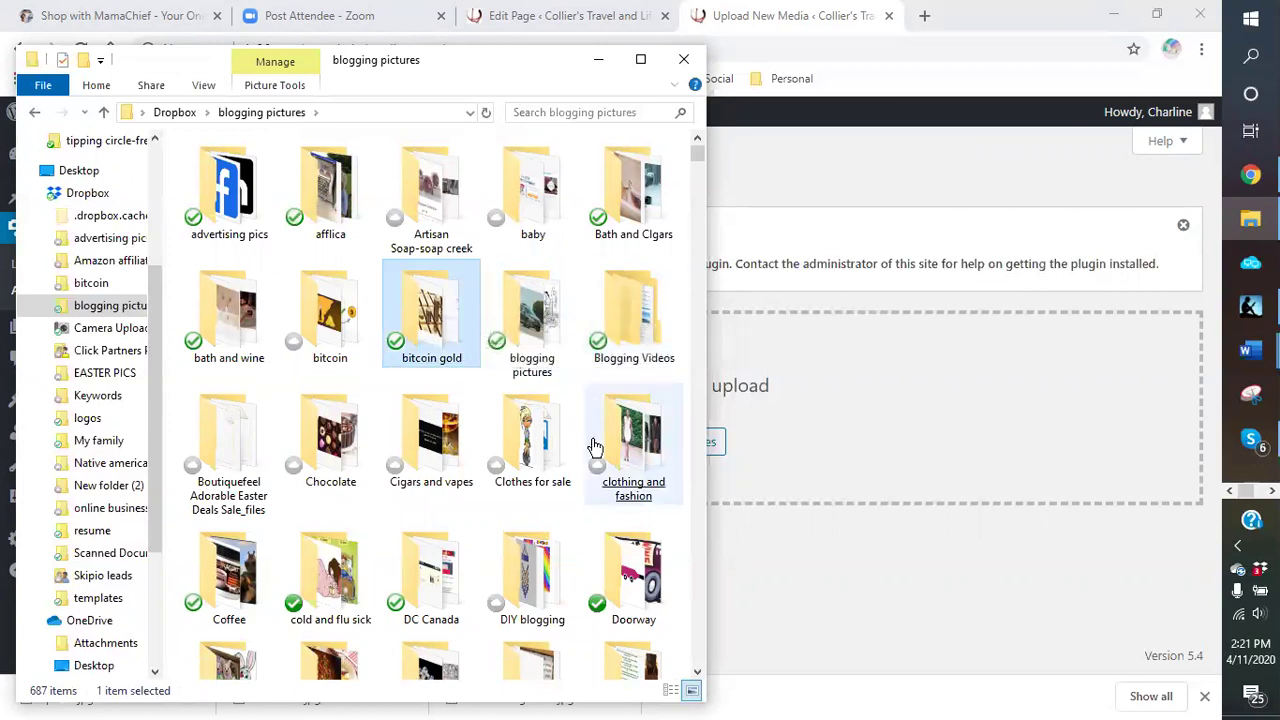
{"action": "left_click", "coordinate": [581, 400]}
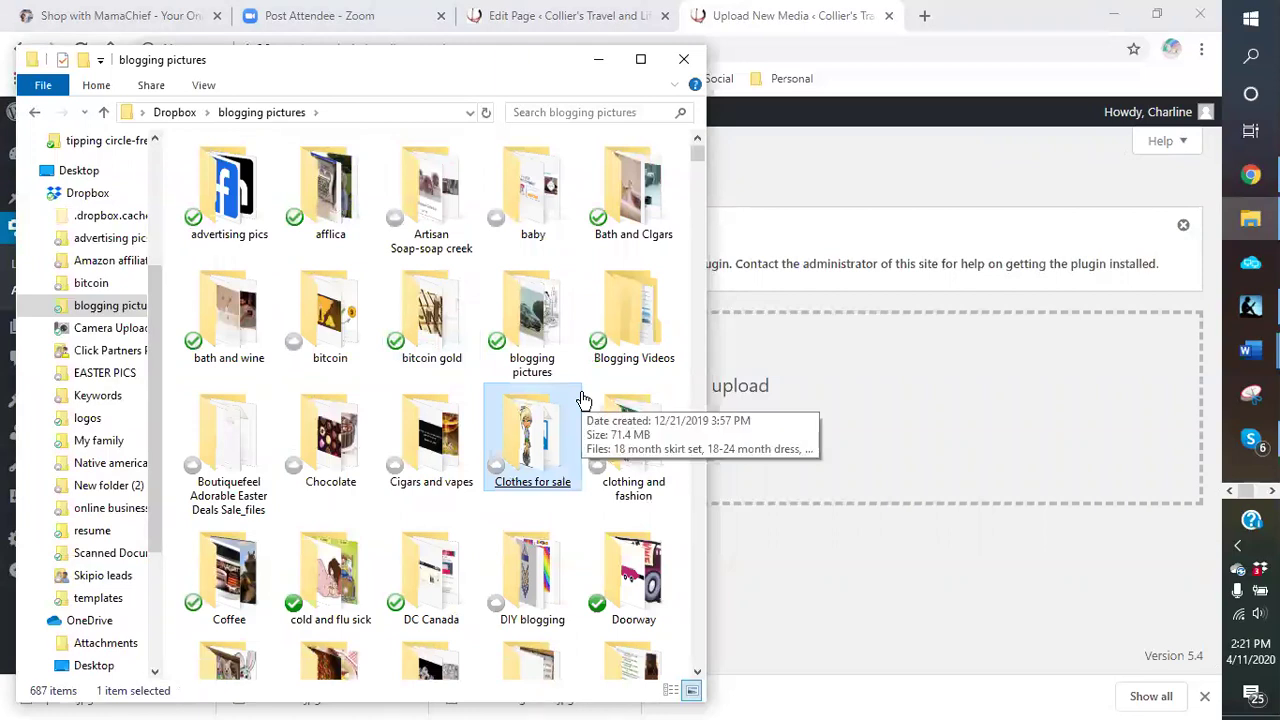
{"action": "scroll", "coordinate": [583, 400], "scroll_direction": "down", "scroll_amount": 3}
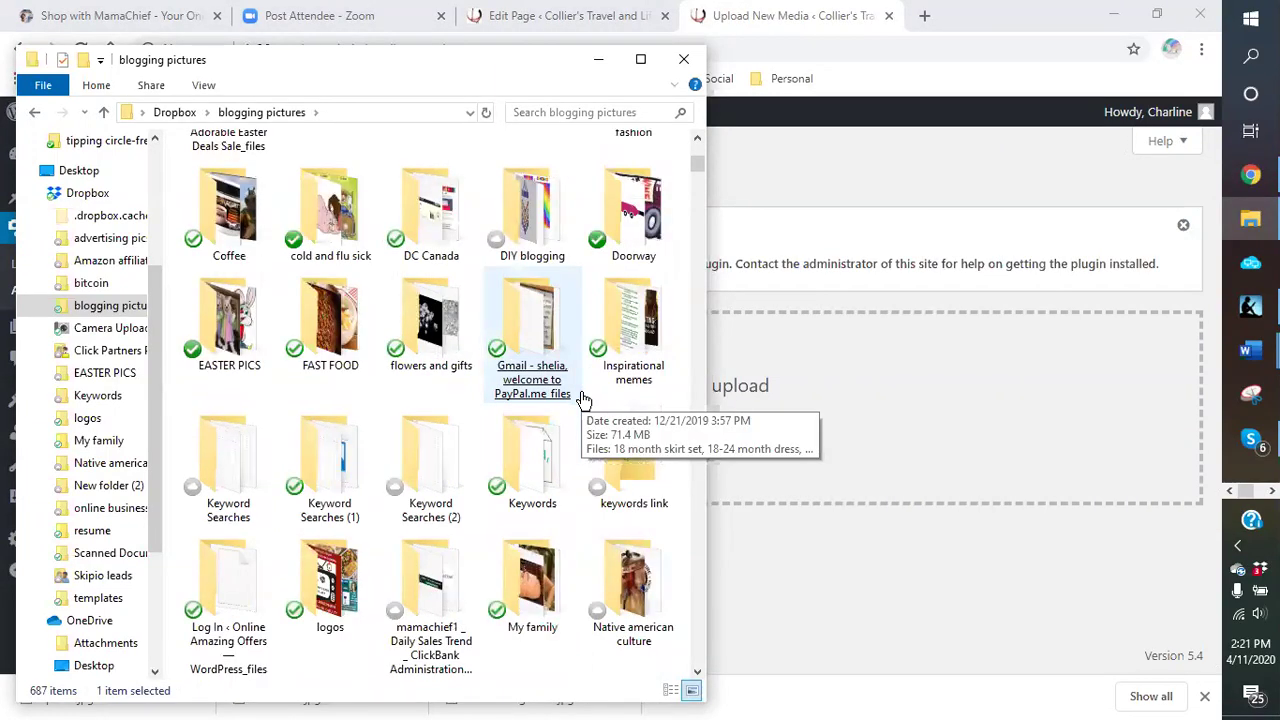
{"action": "scroll", "coordinate": [583, 400], "scroll_direction": "down", "scroll_amount": 3}
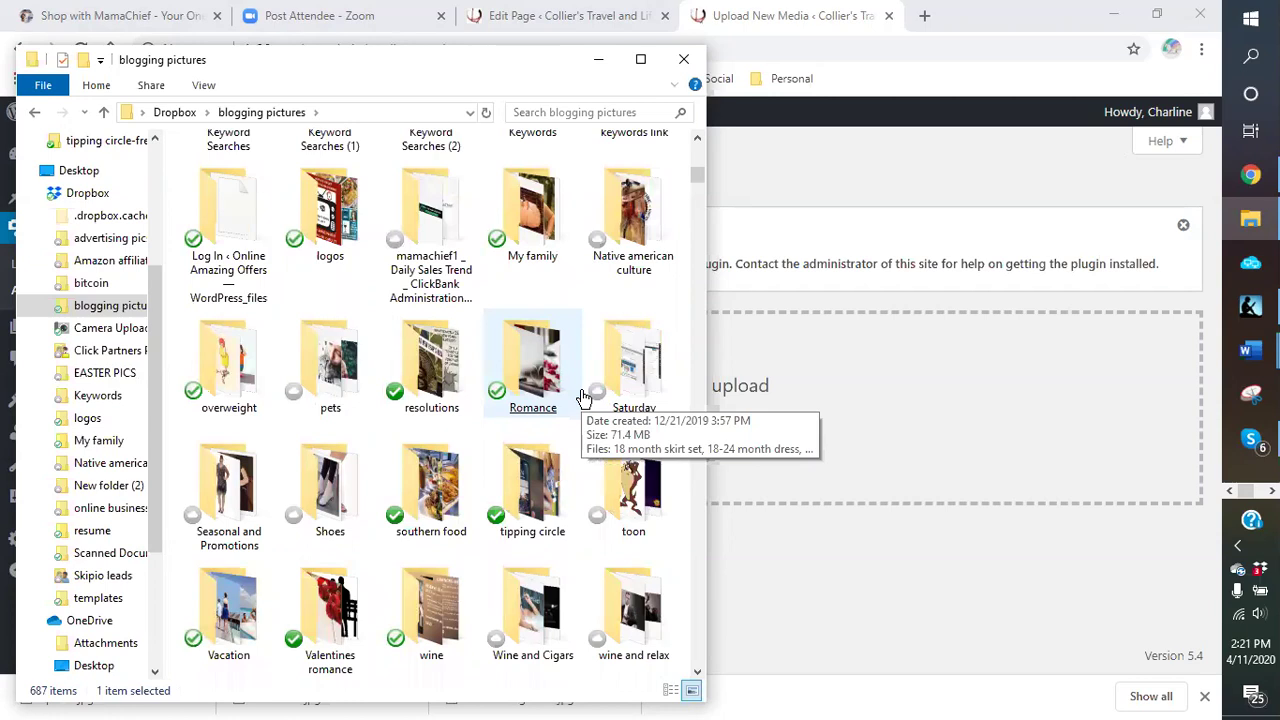
{"action": "left_click", "coordinate": [580, 398]}
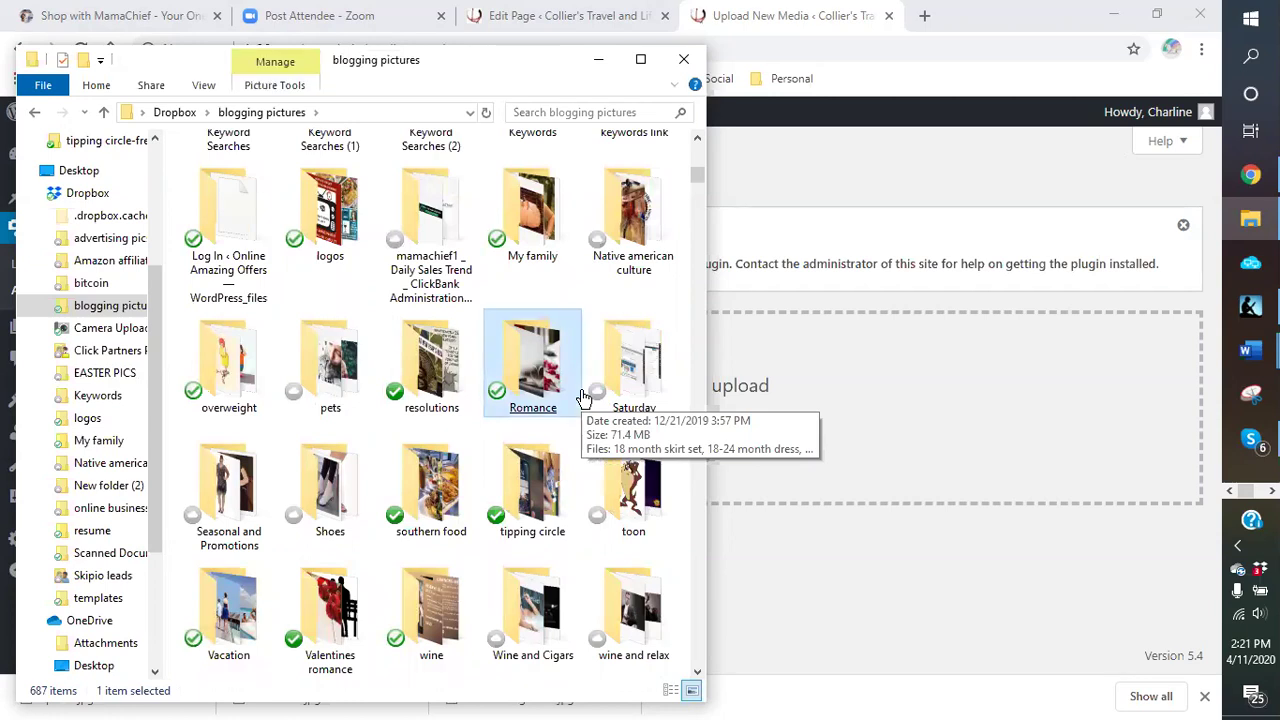
Step: Open the overweight folder and drag the overweight girdle picture onto the WordPress upload area
{"action": "left_click", "coordinate": [108, 308]}
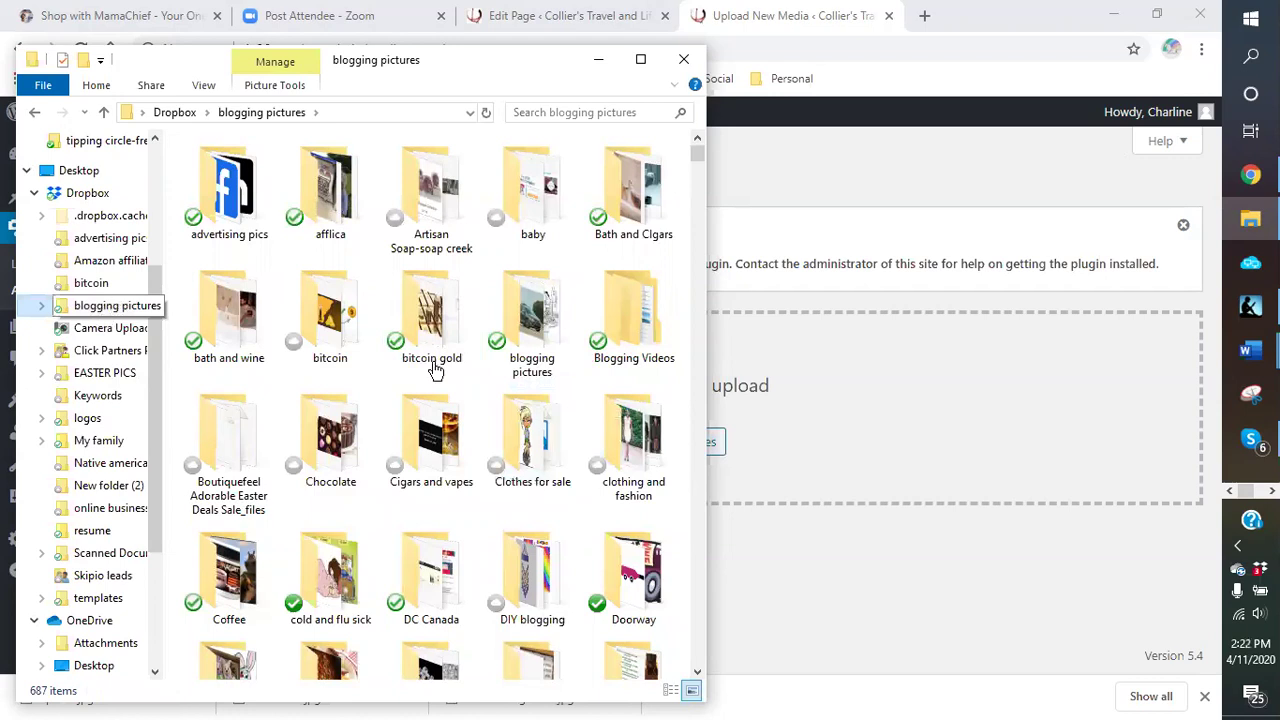
{"action": "left_click", "coordinate": [574, 391]}
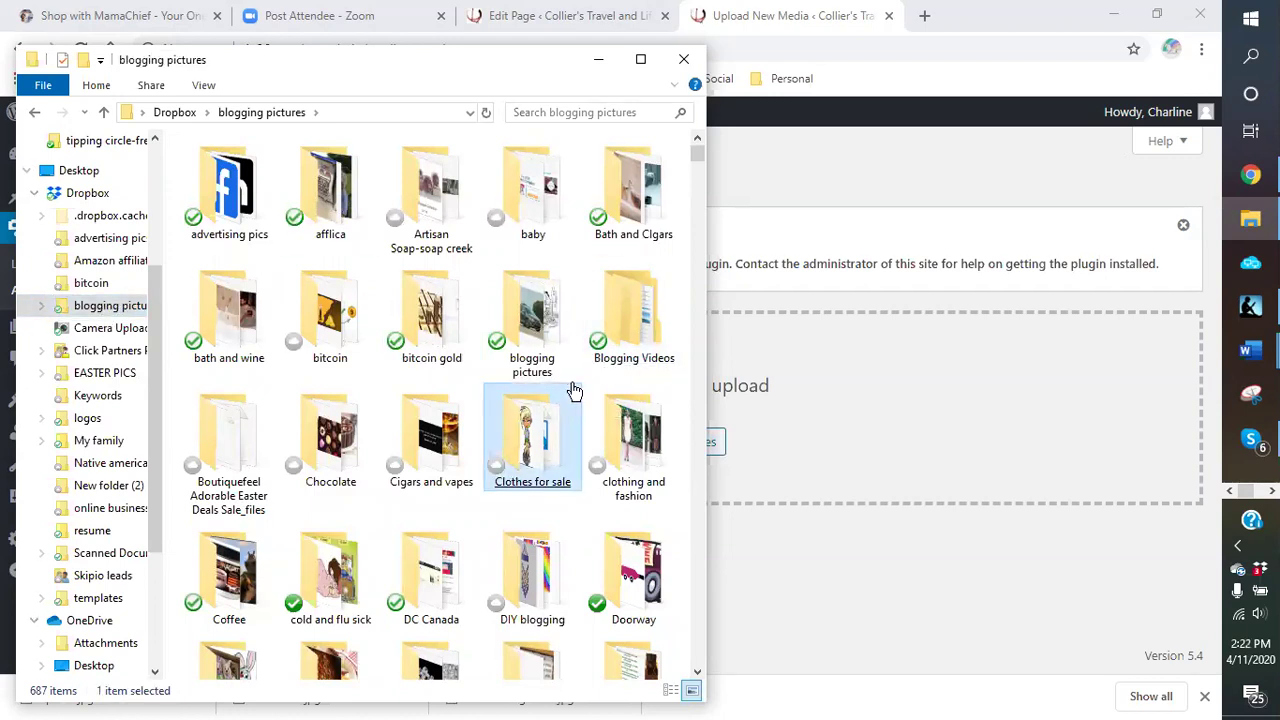
{"action": "scroll", "coordinate": [574, 391], "scroll_direction": "down", "scroll_amount": 3}
{"action": "scroll", "coordinate": [574, 391], "scroll_direction": "down", "scroll_amount": 3}
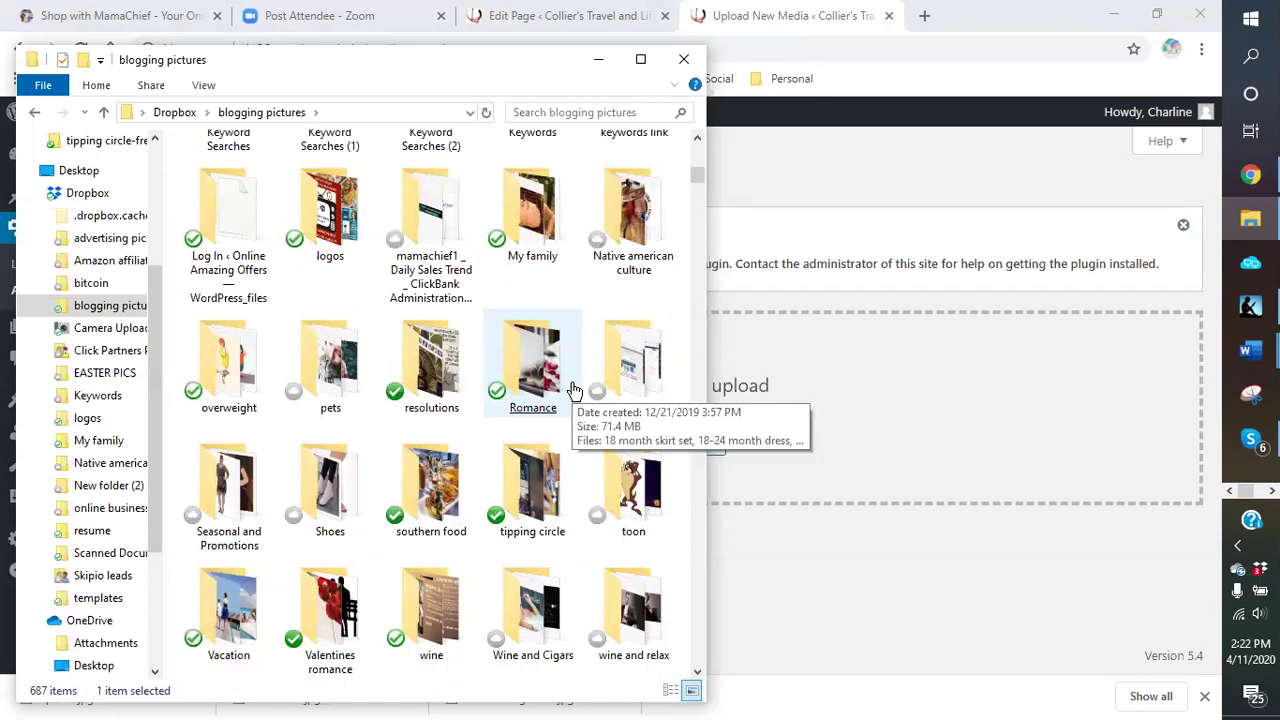
{"action": "double_click", "coordinate": [234, 385]}
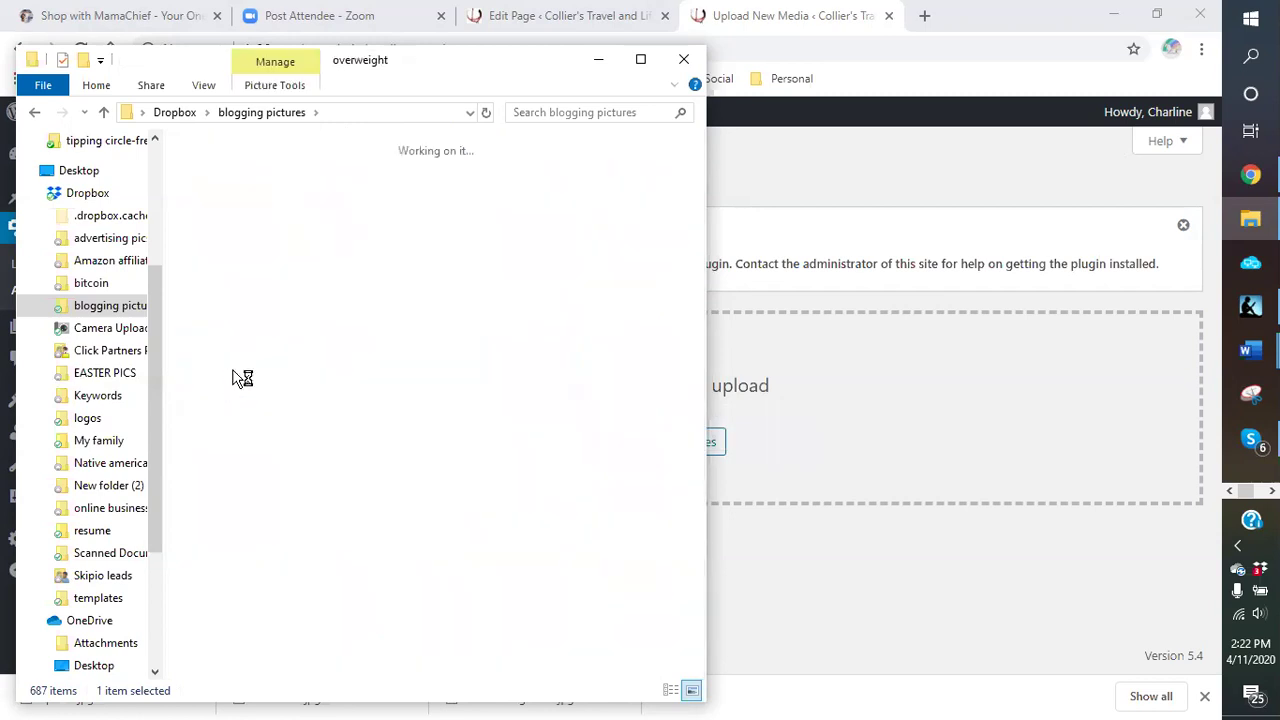
{"action": "left_click", "coordinate": [634, 318]}
{"action": "left_click", "coordinate": [238, 518]}
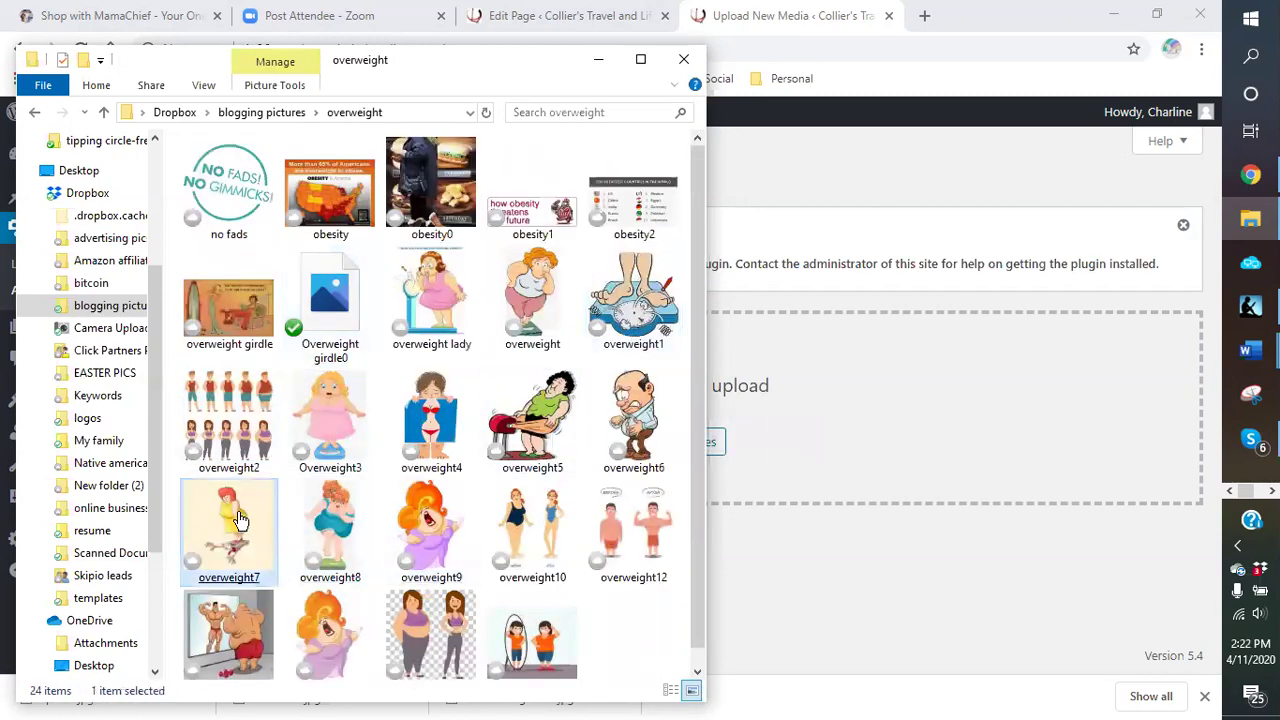
{"action": "left_click_drag", "start_coordinate": [229, 309], "coordinate": [832, 437]}
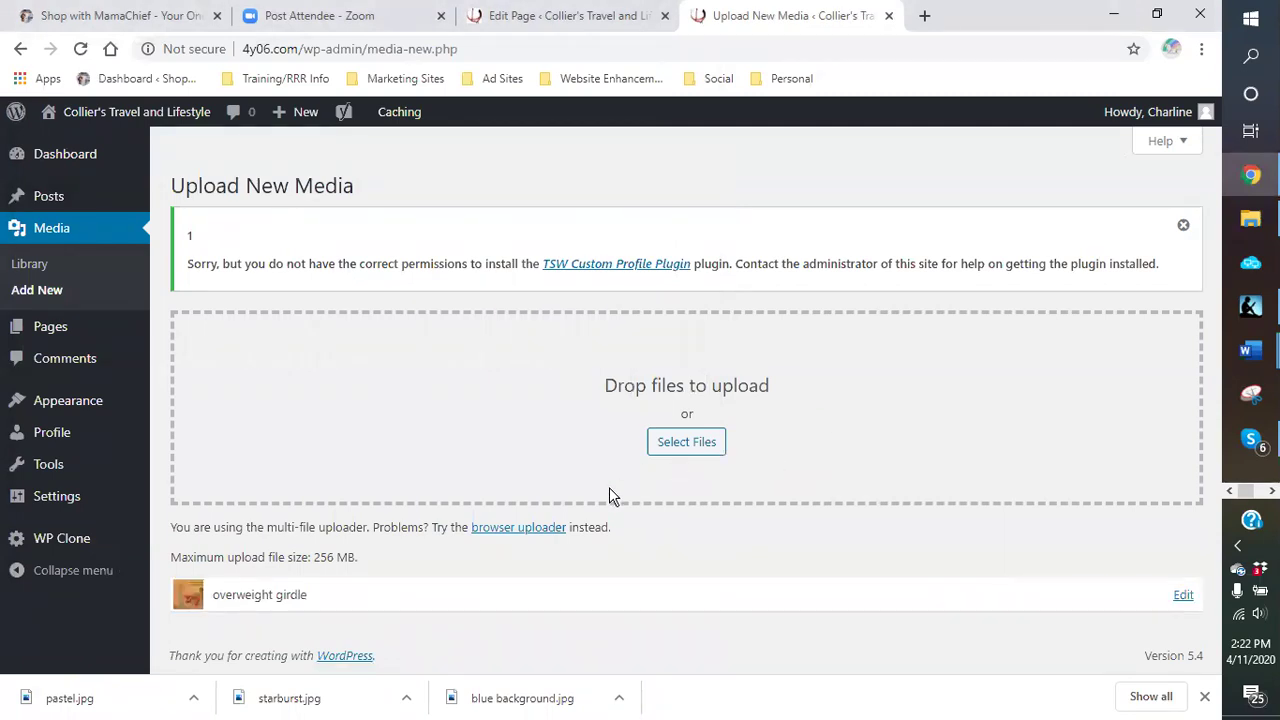
Step: Drag the obesity1 and overweight1 pictures onto the 'Drop files to upload' area
{"action": "left_click", "coordinate": [1250, 218]}
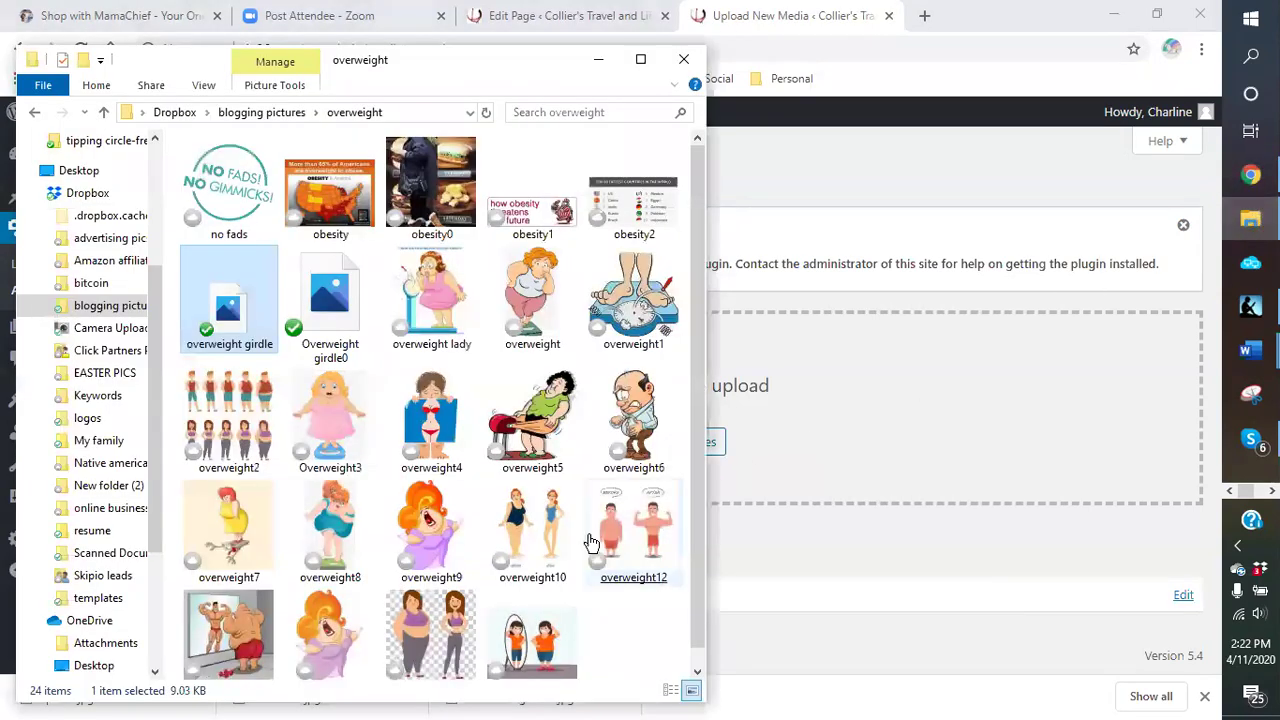
{"action": "left_click", "coordinate": [525, 432]}
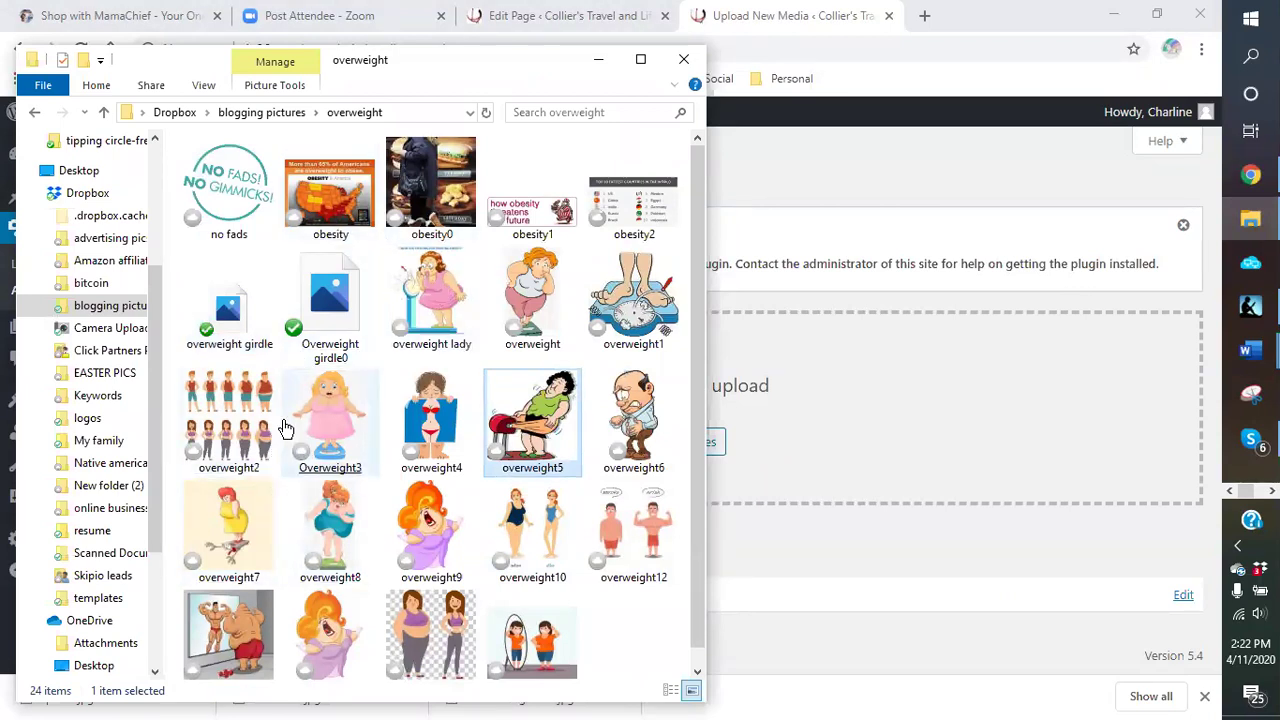
{"action": "left_click", "coordinate": [533, 222]}
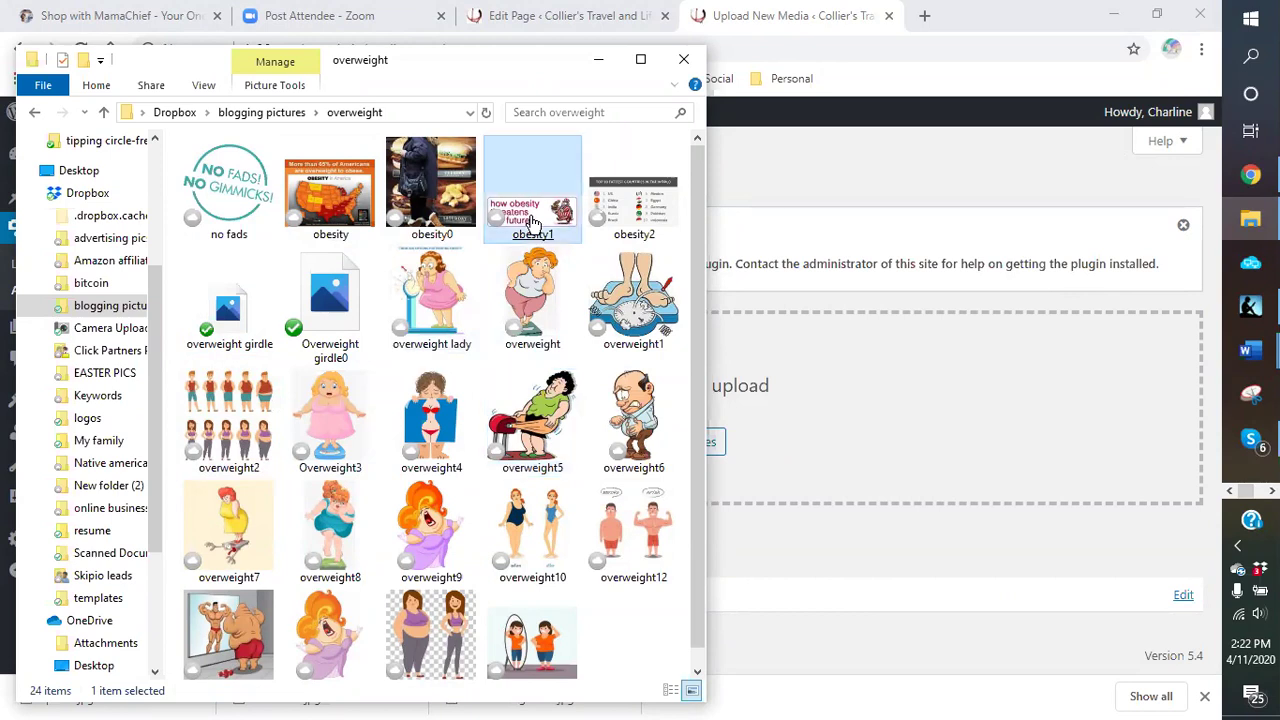
{"action": "left_click_drag", "start_coordinate": [533, 222], "coordinate": [836, 429]}
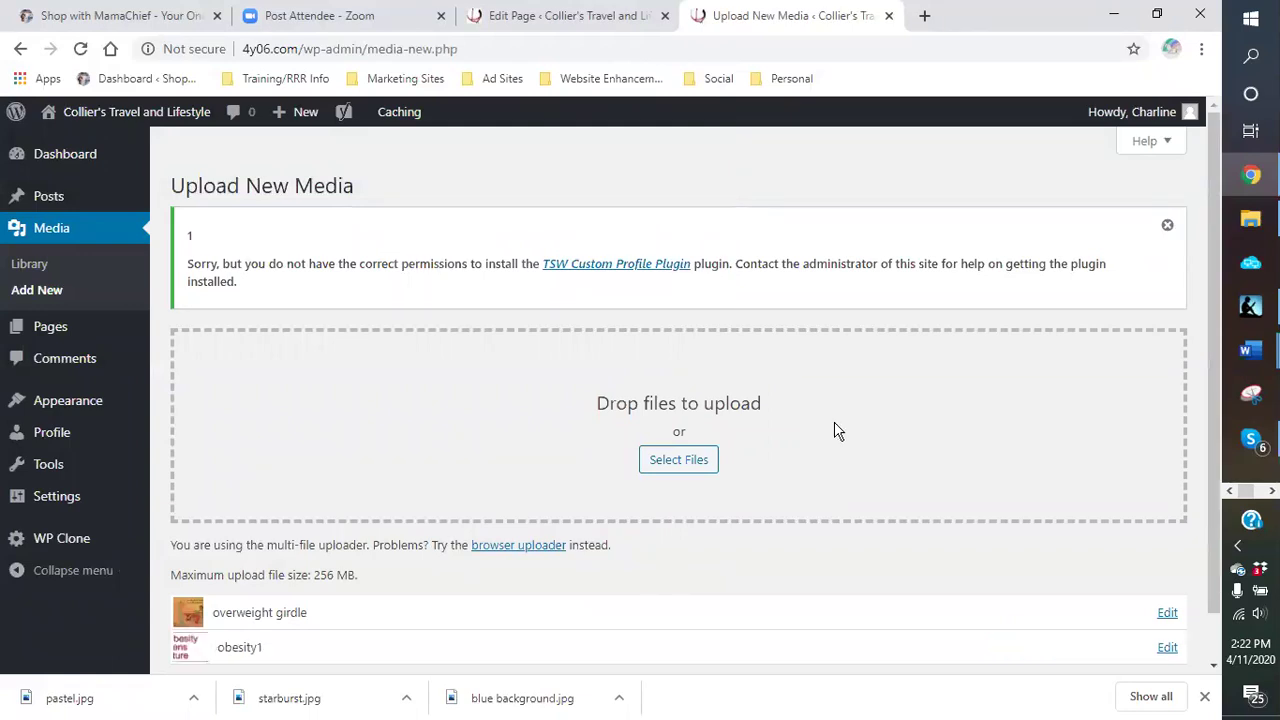
{"action": "left_click", "coordinate": [1249, 222]}
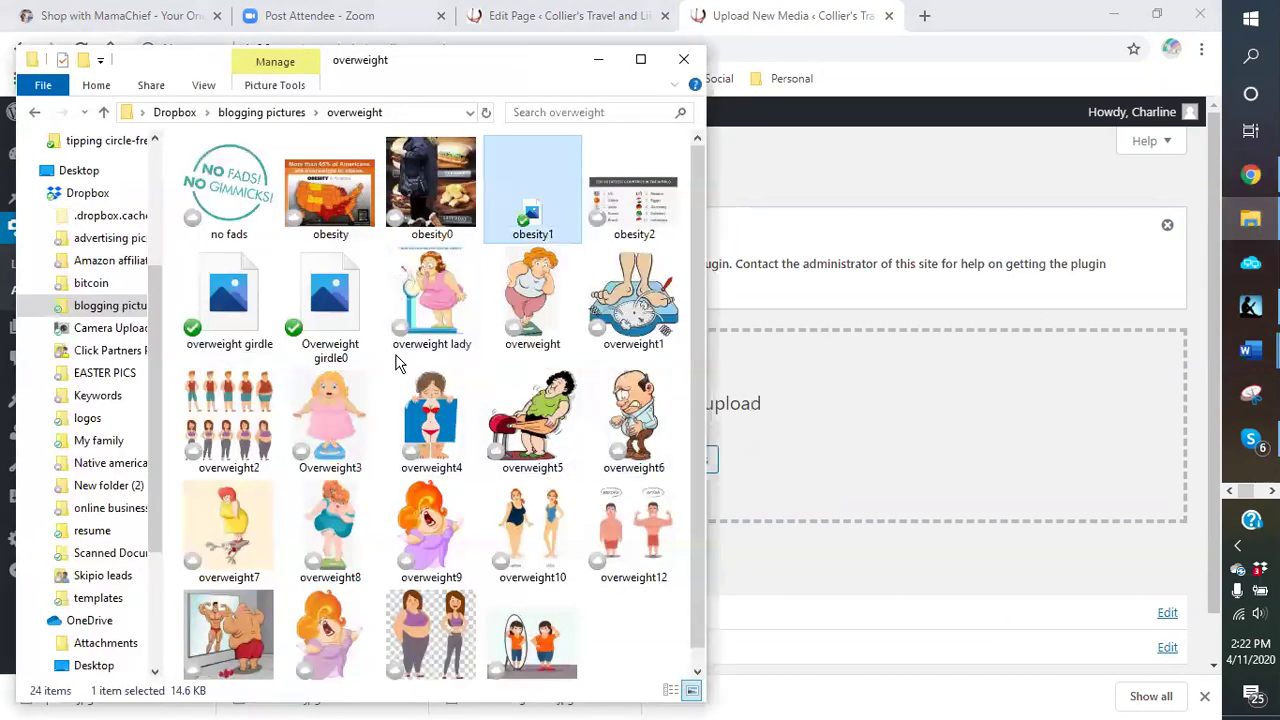
{"action": "left_click", "coordinate": [347, 417]}
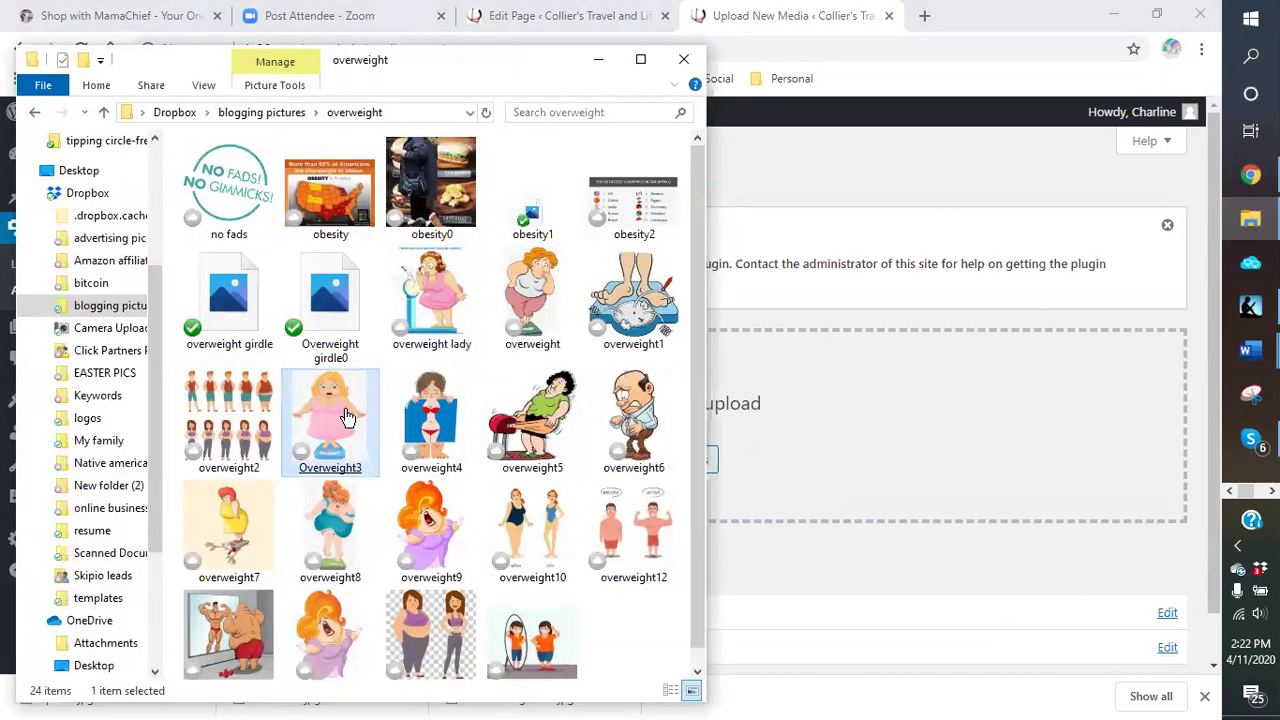
{"action": "left_click_drag", "start_coordinate": [652, 300], "coordinate": [866, 491]}
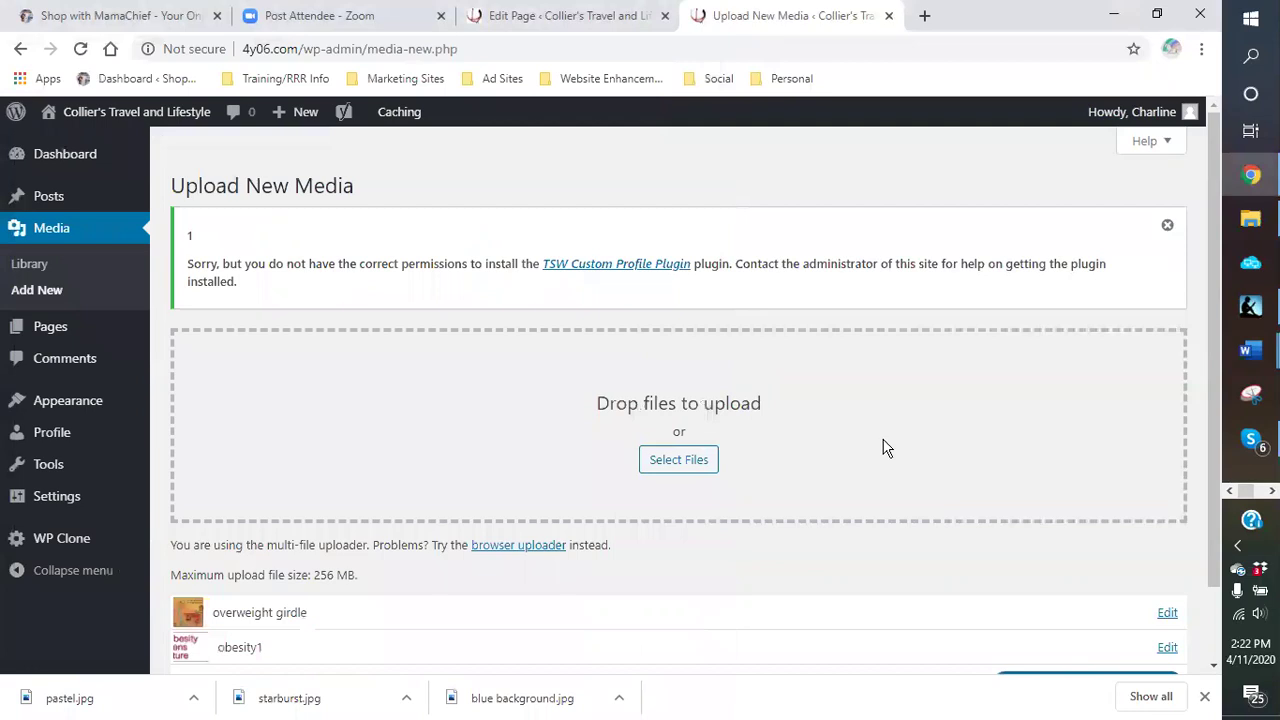
Step: Bring File Explorer back and return to the blogging pictures folder
{"action": "mouse_move", "coordinate": [1250, 218]}
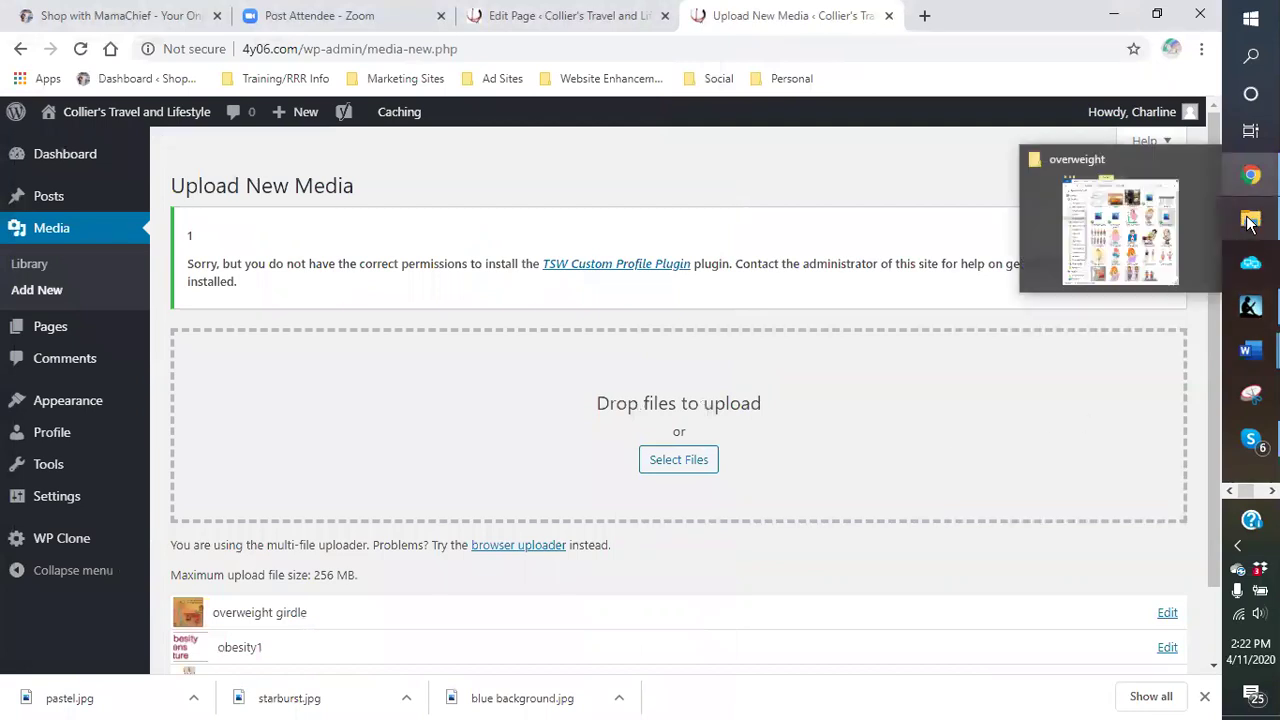
{"action": "scroll", "coordinate": [630, 480], "scroll_direction": "down", "scroll_amount": 2}
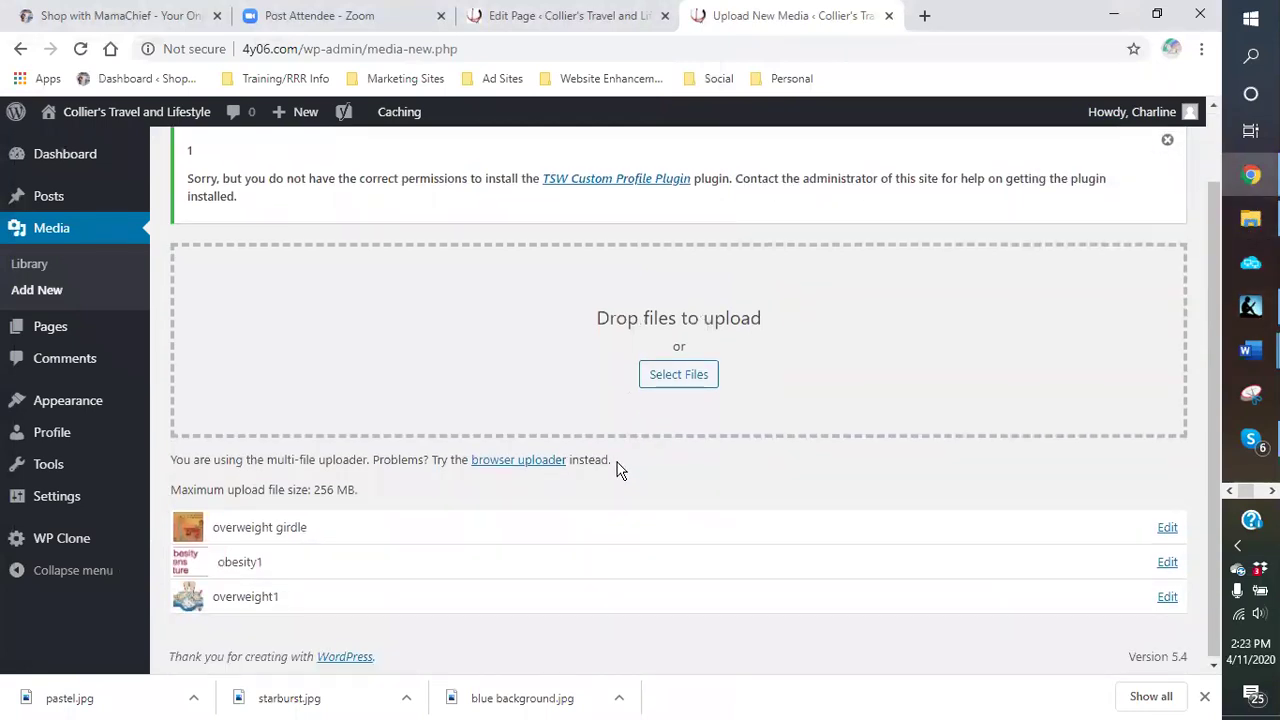
{"action": "scroll", "coordinate": [1210, 335], "scroll_direction": "up", "scroll_amount": 2}
{"action": "left_click", "coordinate": [1250, 218]}
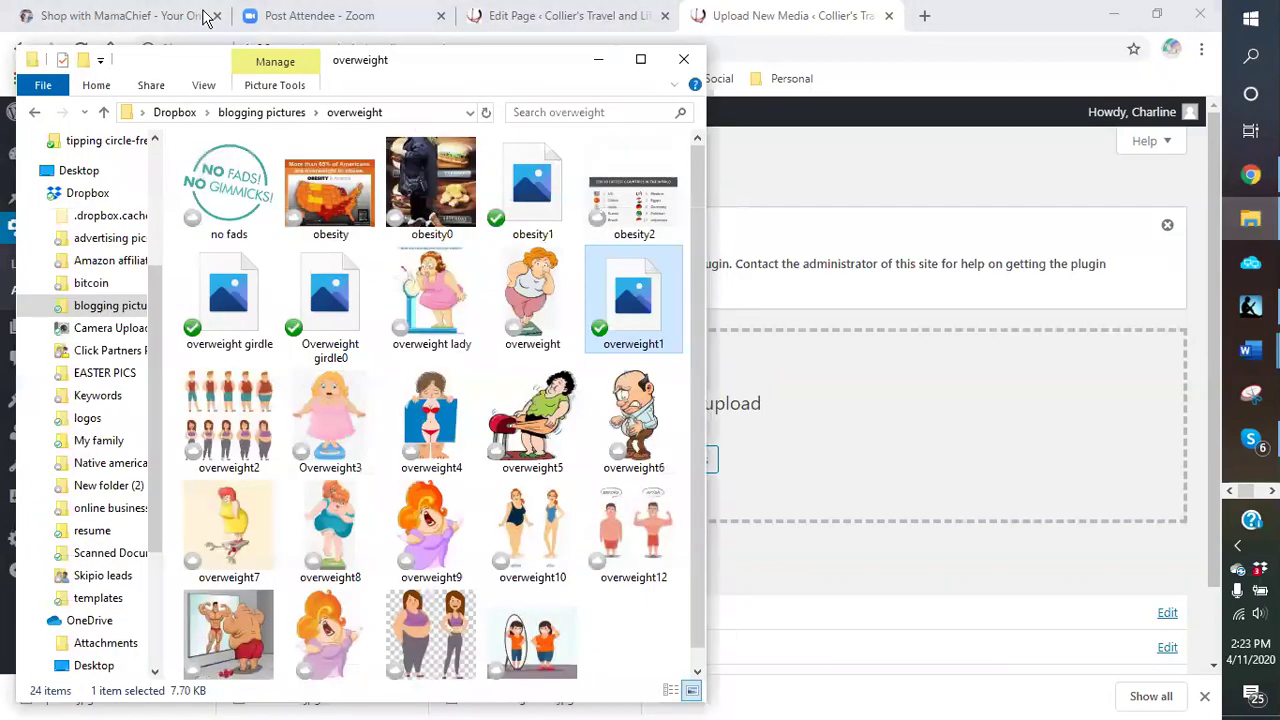
{"action": "left_click", "coordinate": [272, 118]}
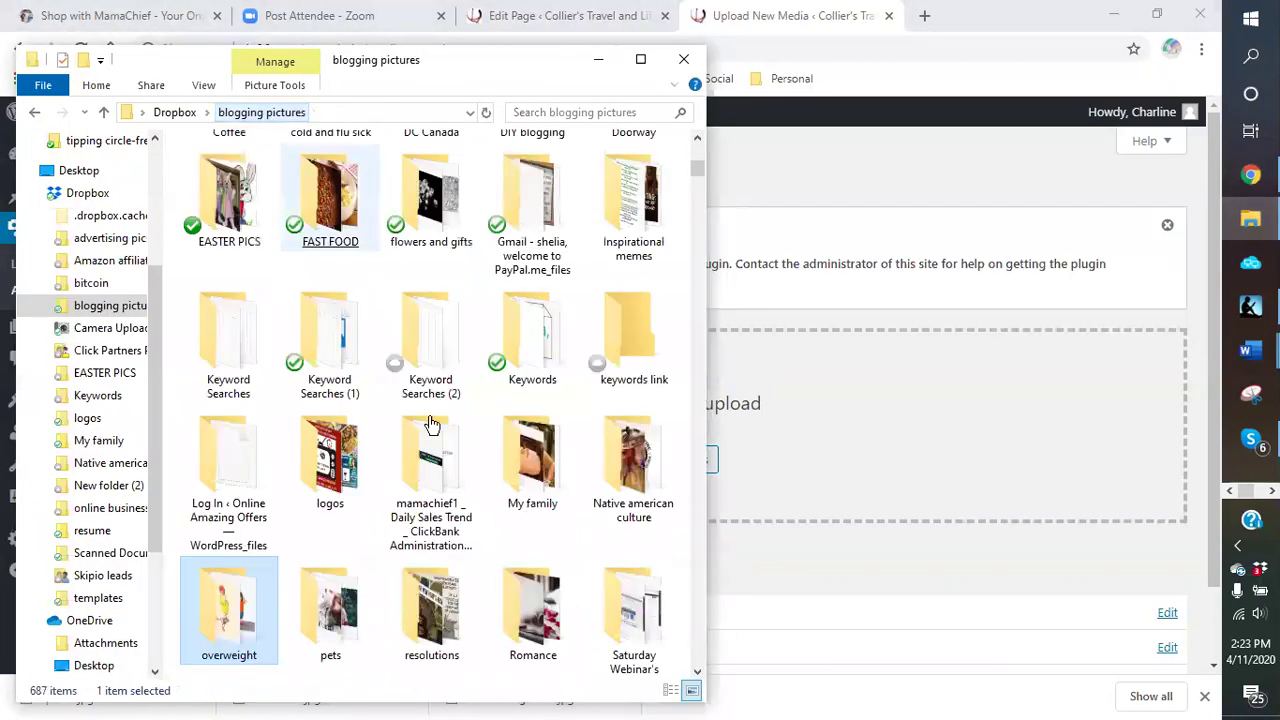
Step: Open the Coffee folder and upload the coffee diet button picture to WordPress media
{"action": "scroll", "coordinate": [500, 320], "scroll_direction": "up", "scroll_amount": 4}
{"action": "left_click", "coordinate": [489, 320]}
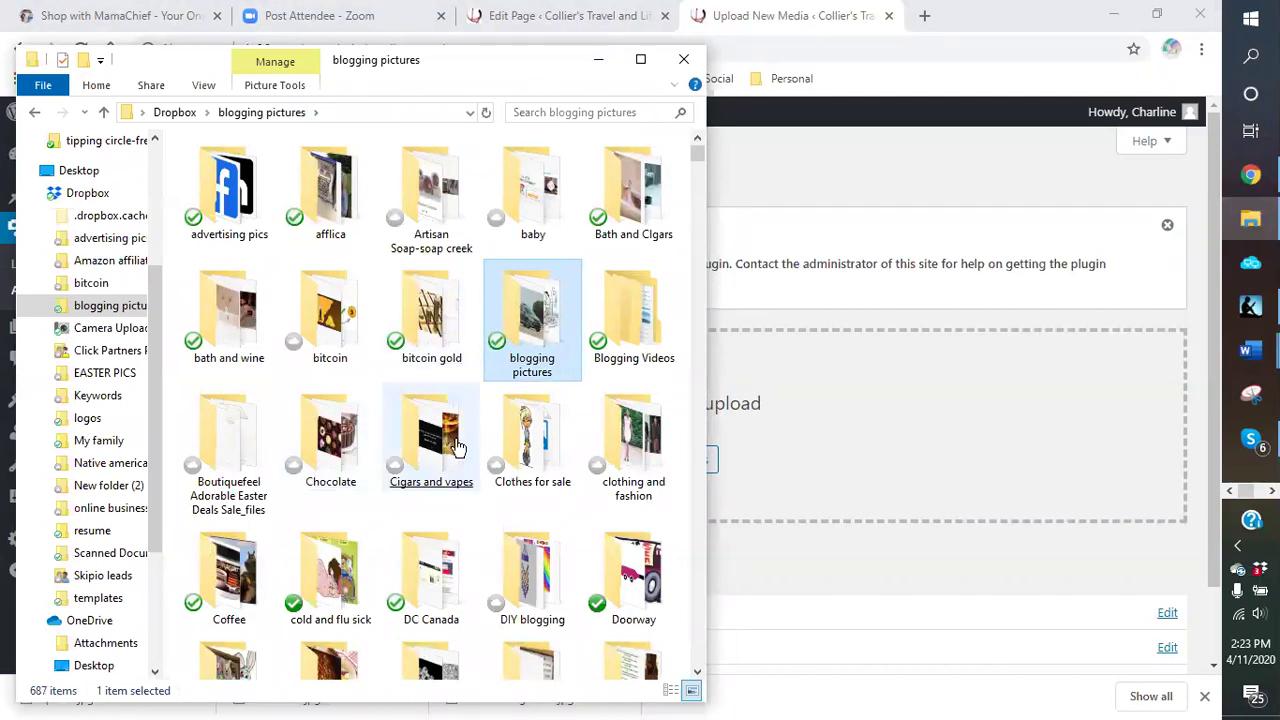
{"action": "left_click", "coordinate": [548, 450]}
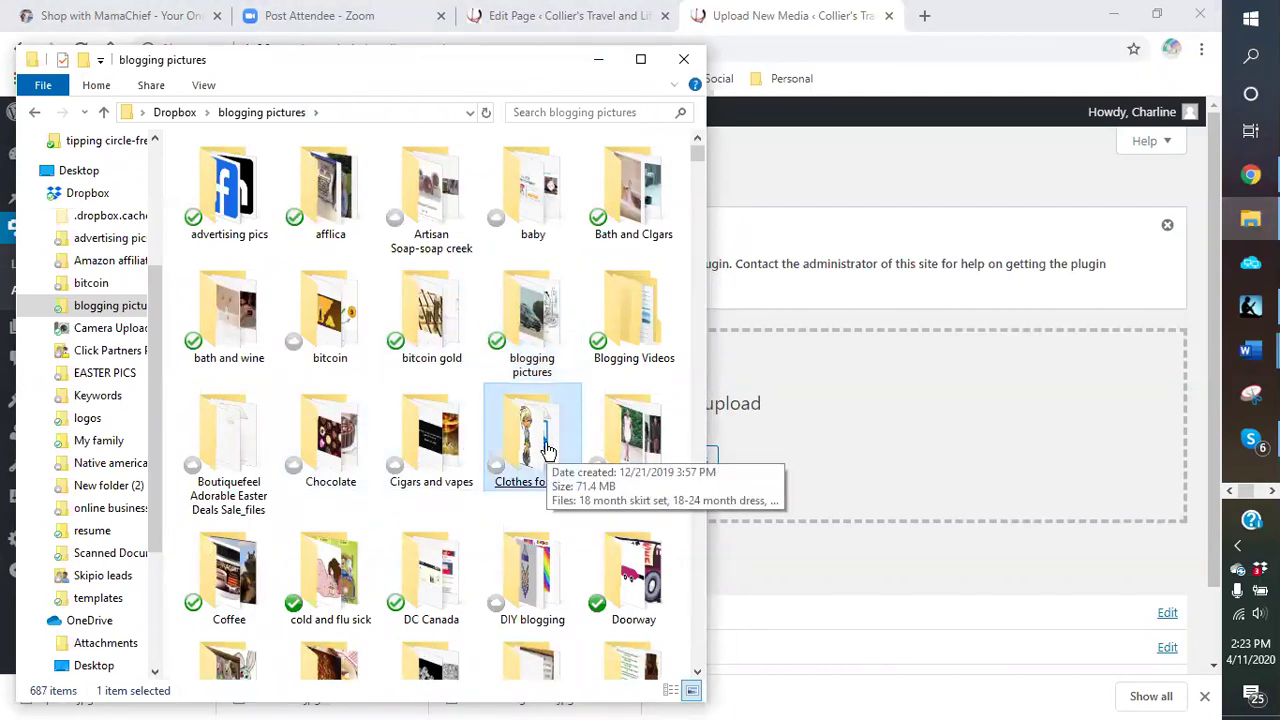
{"action": "double_click", "coordinate": [229, 572]}
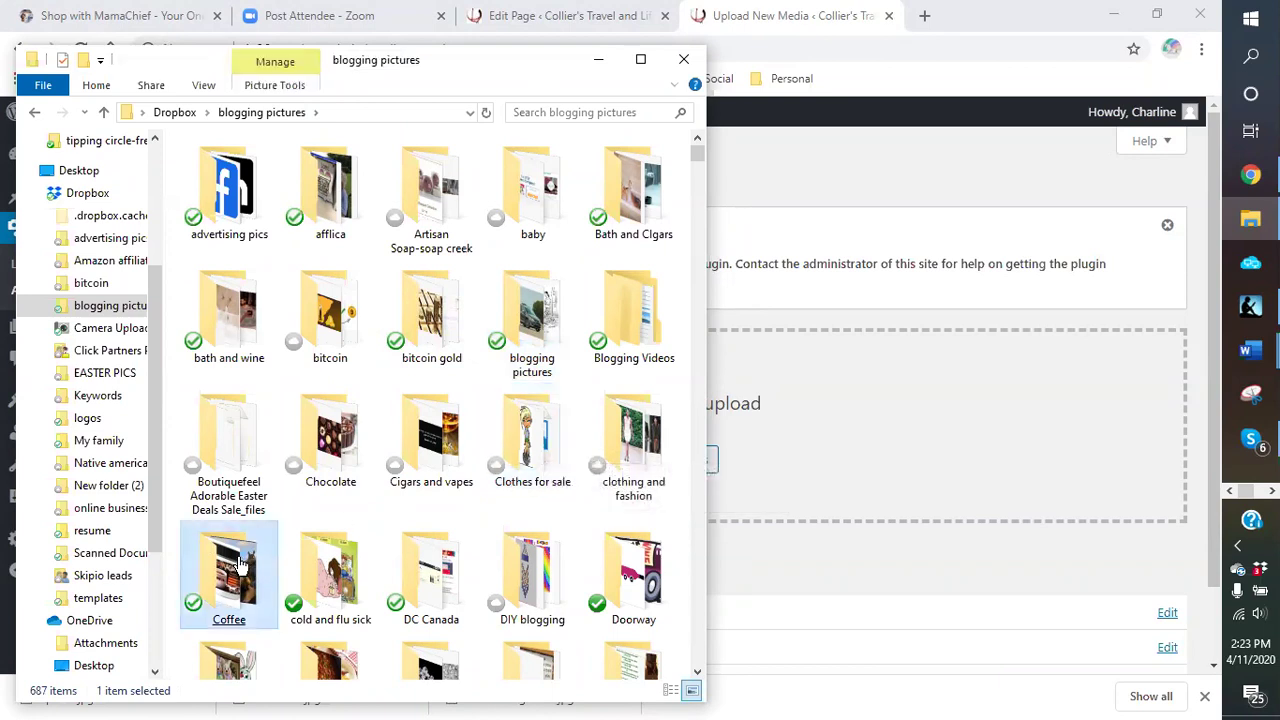
{"action": "left_click", "coordinate": [320, 500]}
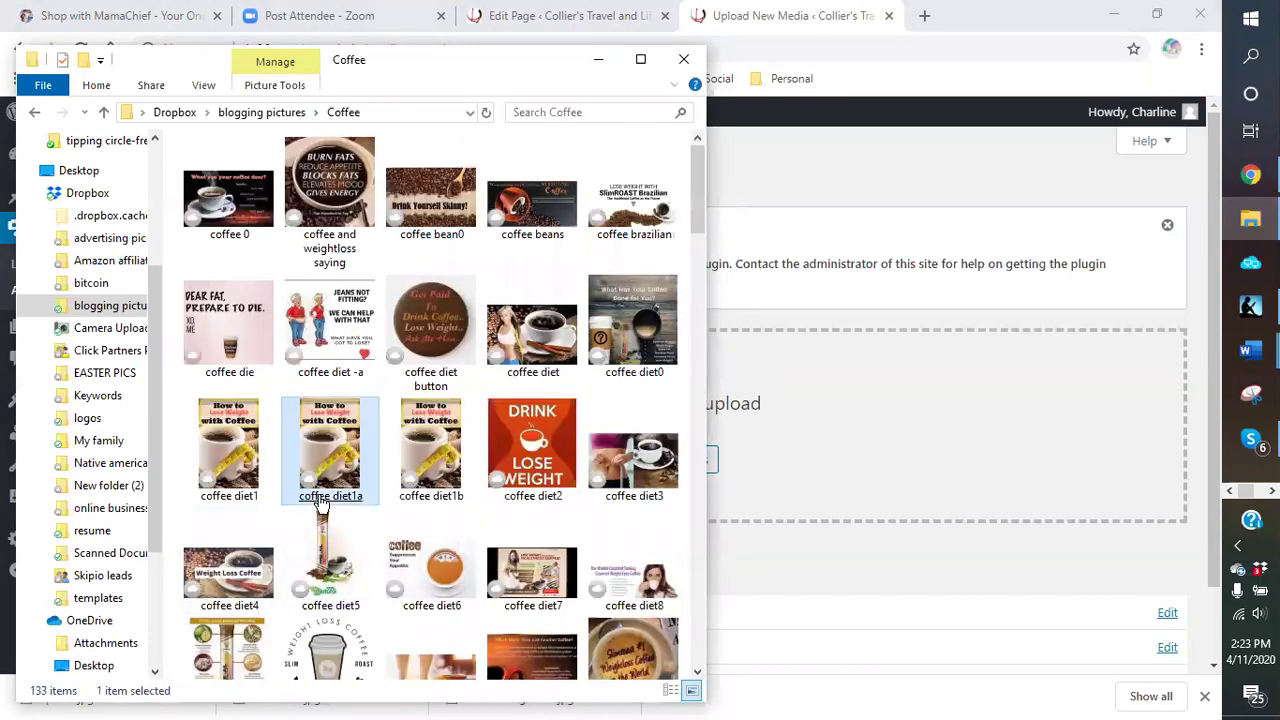
{"action": "left_click", "coordinate": [441, 335]}
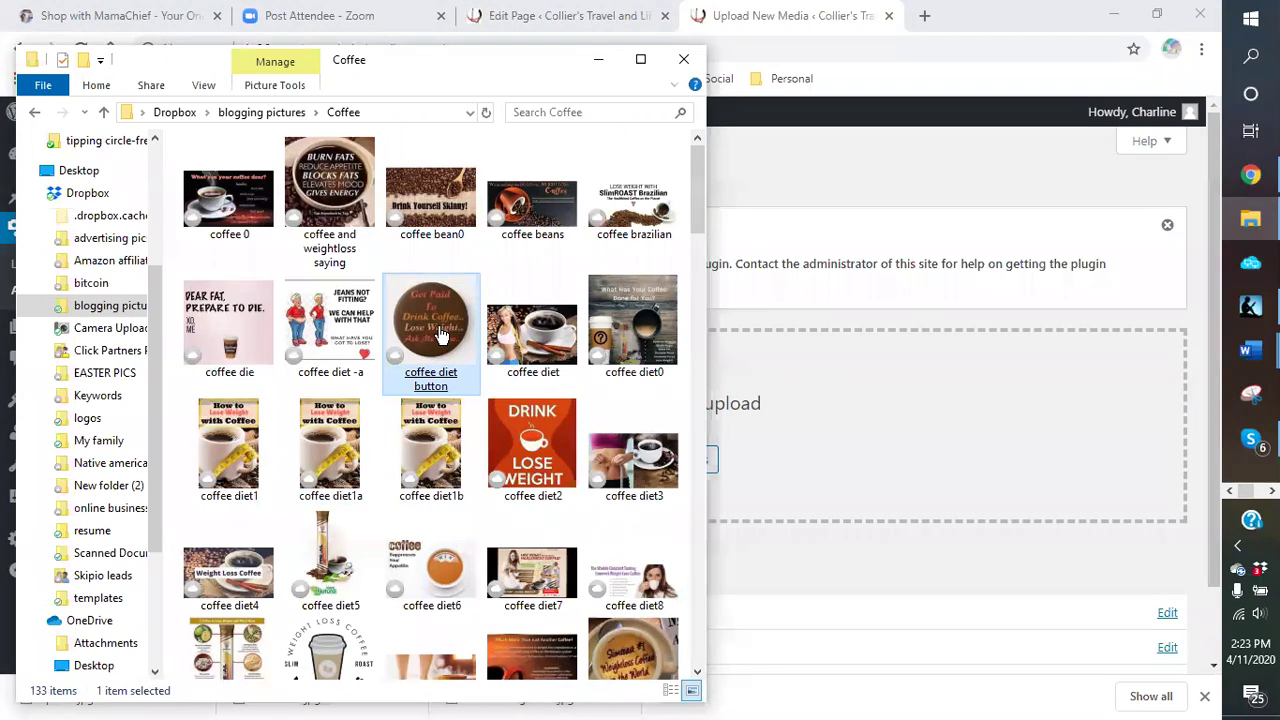
{"action": "left_click_drag", "start_coordinate": [441, 335], "coordinate": [851, 446]}
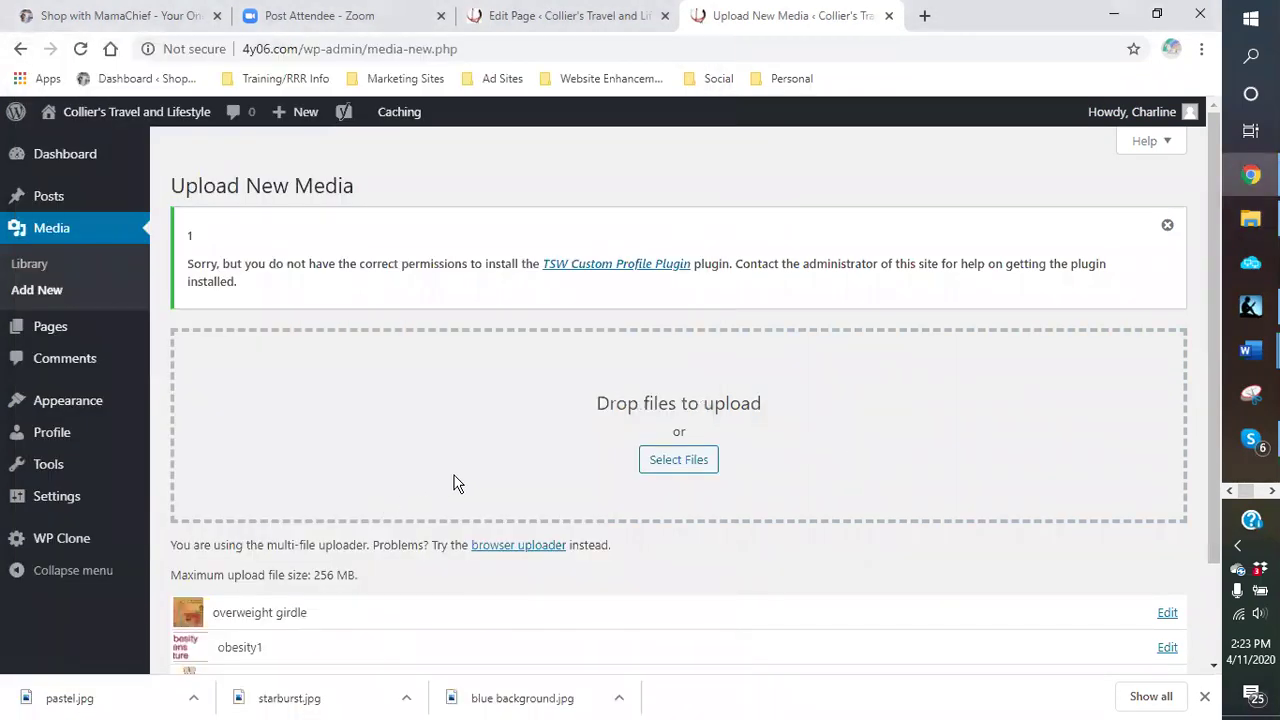
Step: Drag the Coffee diet13 picture from the Coffee folder onto the media uploader
{"action": "left_click", "coordinate": [1250, 218]}
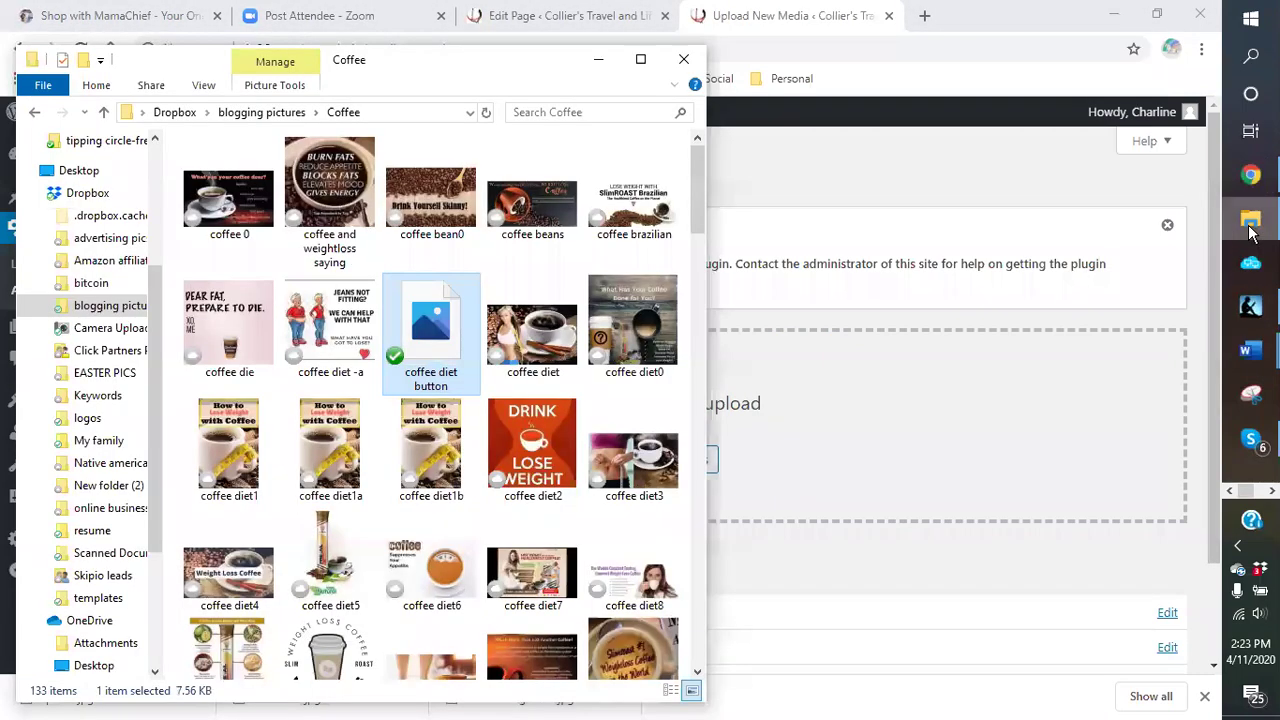
{"action": "left_click", "coordinate": [502, 502]}
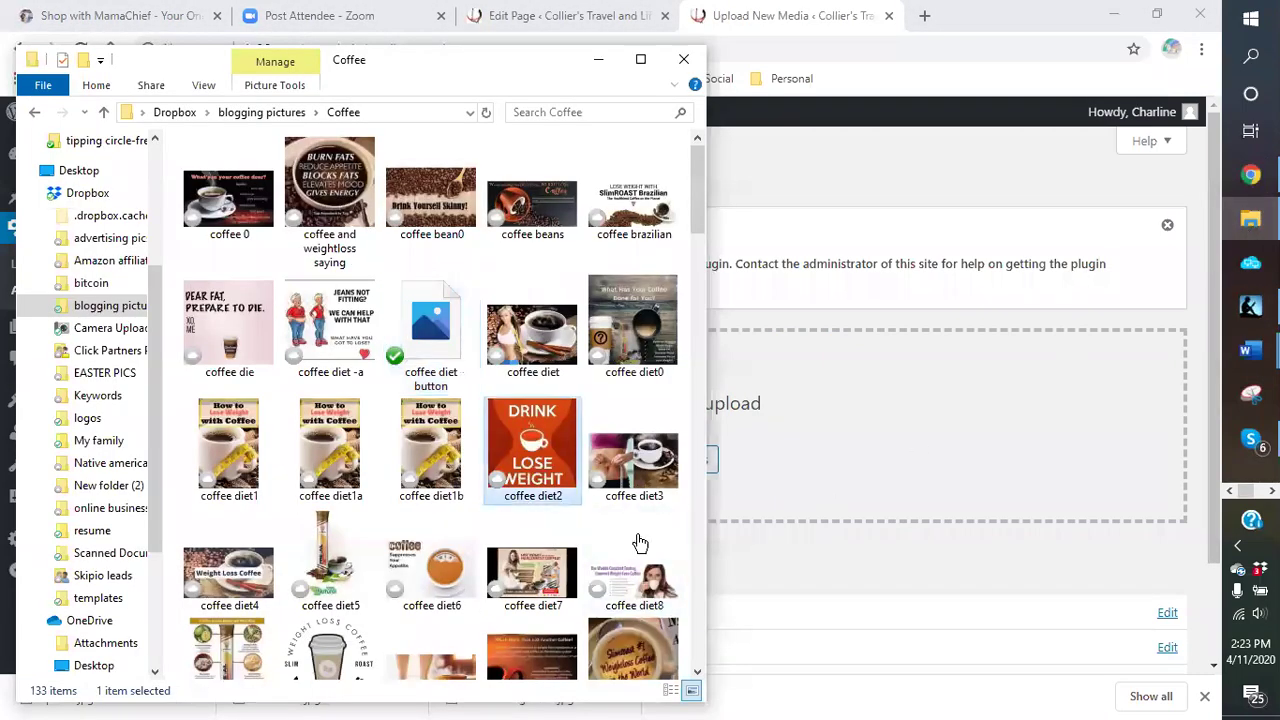
{"action": "scroll", "coordinate": [530, 480], "scroll_direction": "down", "scroll_amount": 2}
{"action": "left_click", "coordinate": [527, 478]}
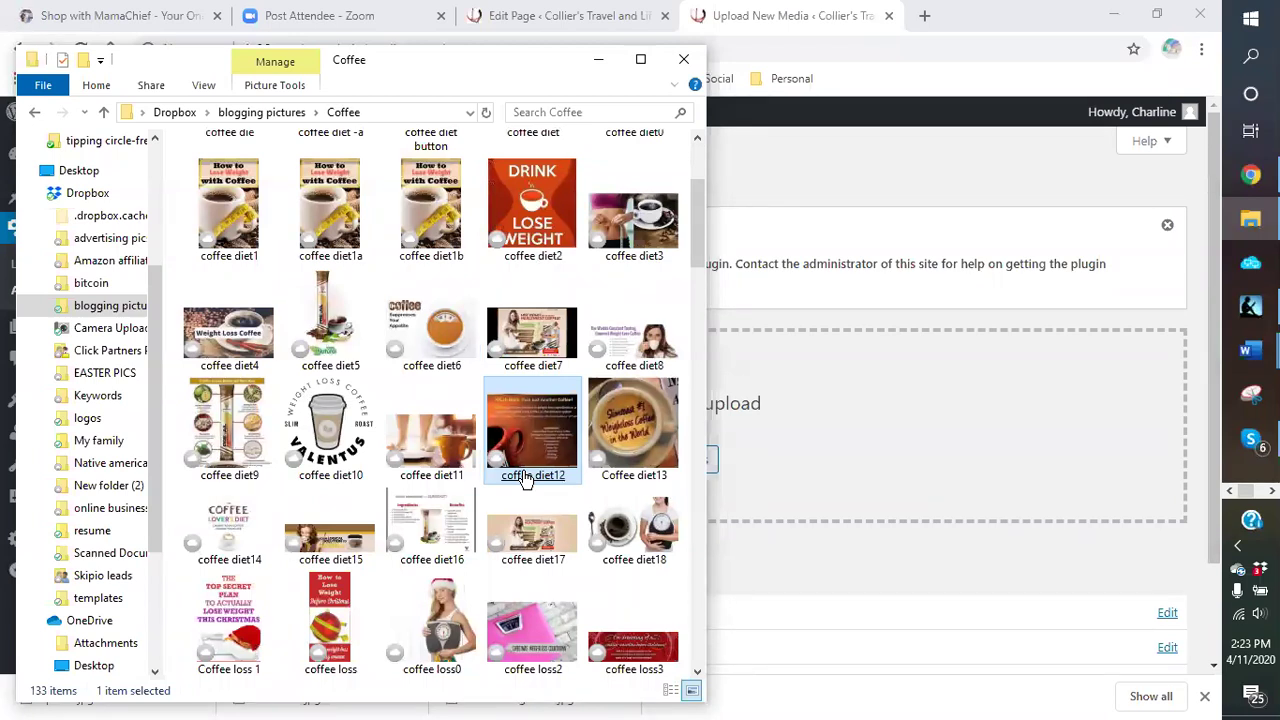
{"action": "left_click", "coordinate": [630, 445]}
{"action": "left_click_drag", "start_coordinate": [630, 445], "coordinate": [905, 472]}
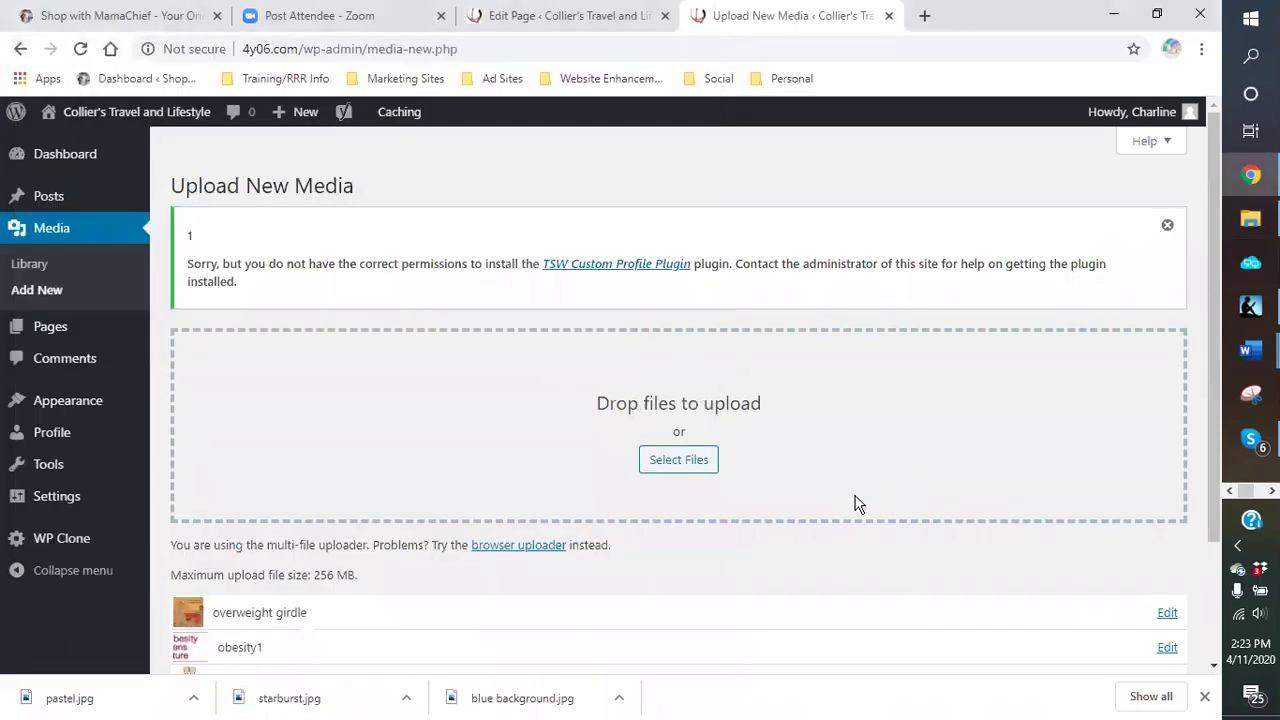
{"action": "scroll", "coordinate": [829, 386], "scroll_direction": "down", "scroll_amount": 2}
{"action": "scroll", "coordinate": [800, 395], "scroll_direction": "up", "scroll_amount": 2}
{"action": "scroll", "coordinate": [420, 355], "scroll_direction": "down", "scroll_amount": 1}
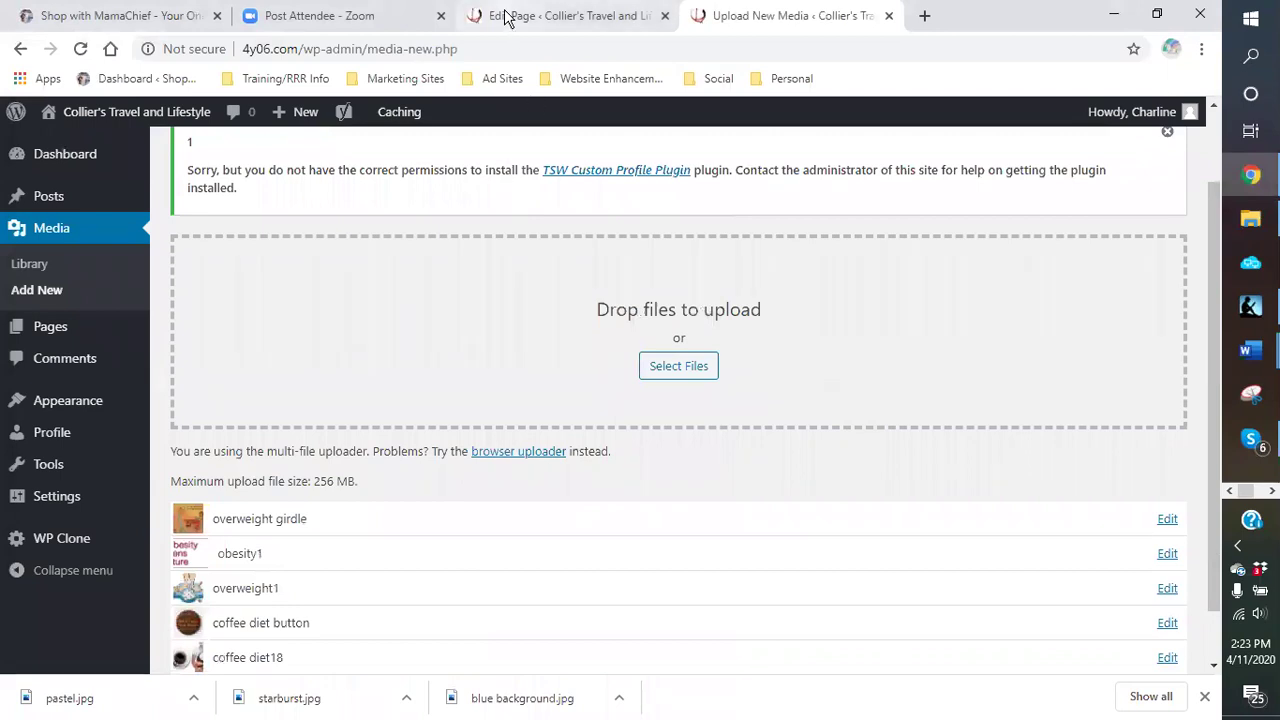
Step: Return to the Health & Fitness editor, cancel the reload prompt, update the page, then reload it
{"action": "left_click", "coordinate": [512, 18]}
{"action": "scroll", "coordinate": [838, 400], "scroll_direction": "up", "scroll_amount": 4}
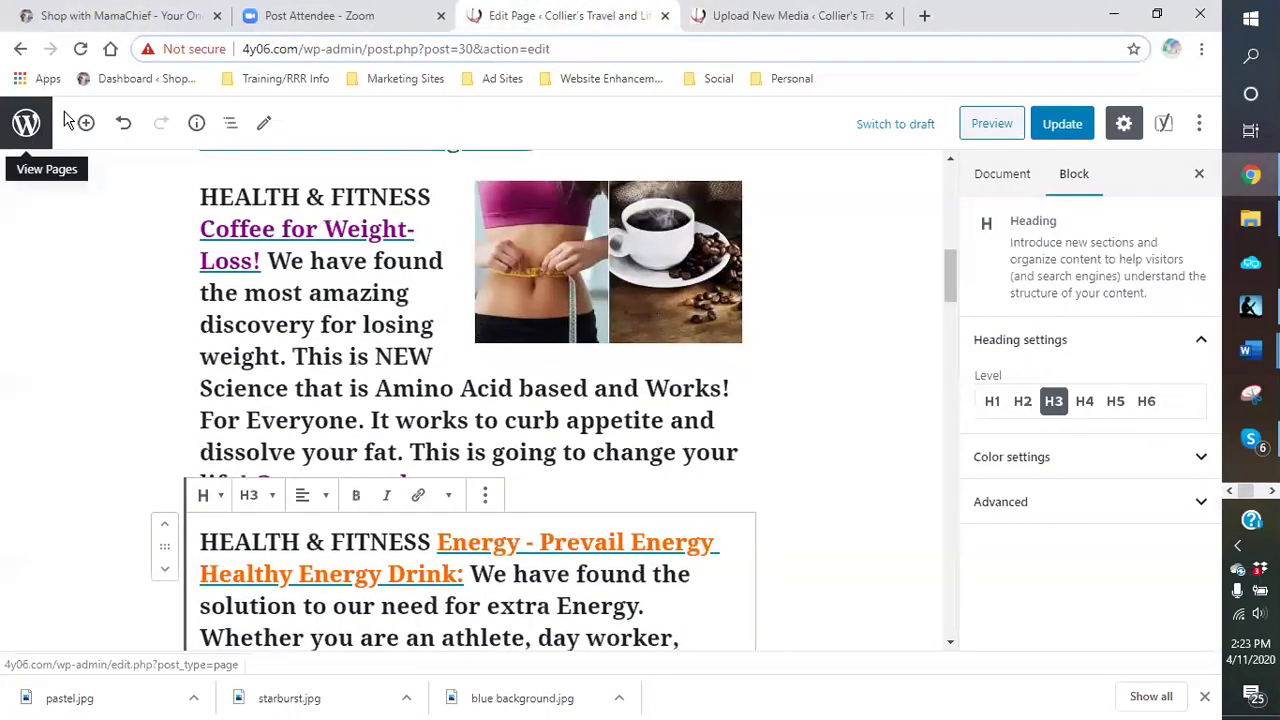
{"action": "left_click", "coordinate": [80, 52]}
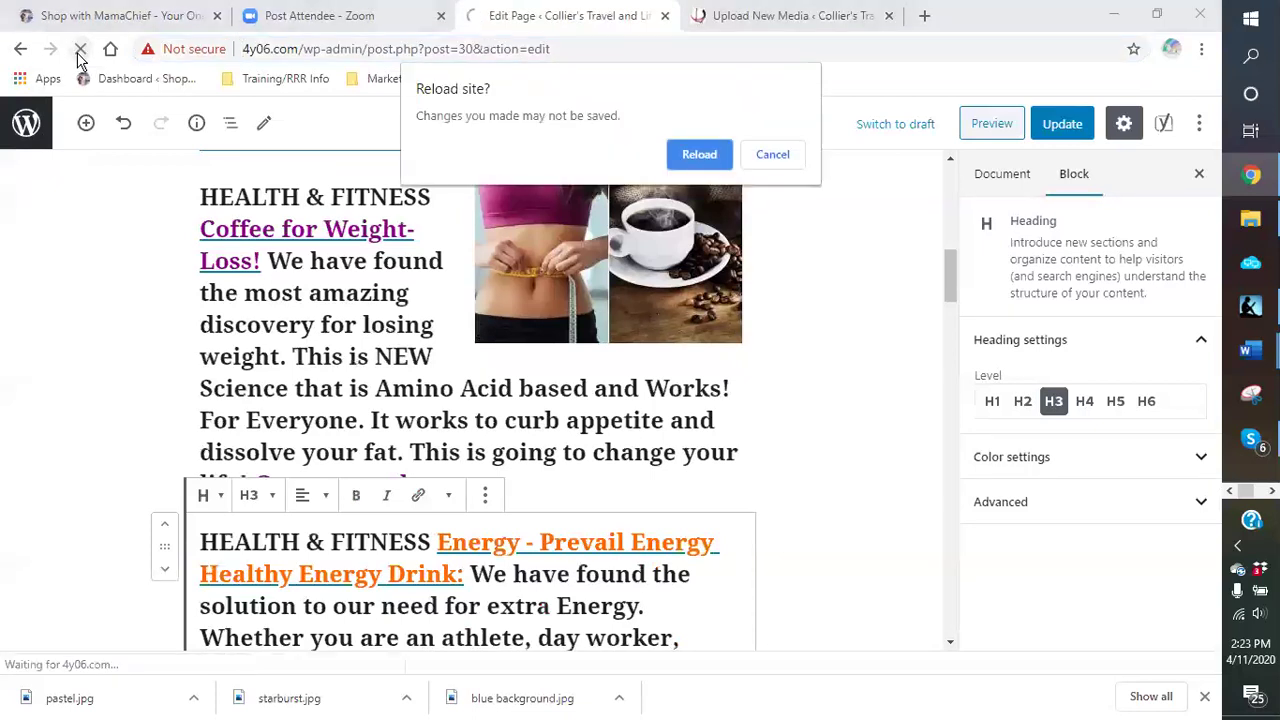
{"action": "left_click", "coordinate": [784, 163]}
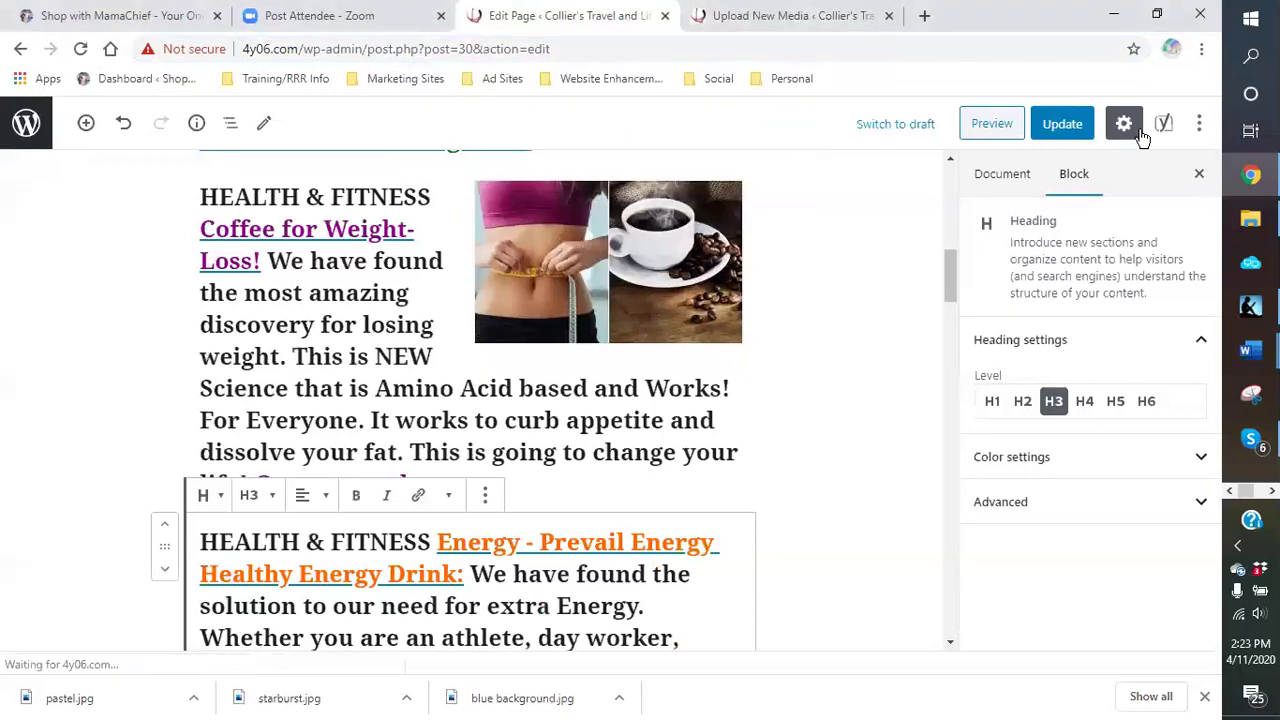
{"action": "left_click", "coordinate": [1072, 128]}
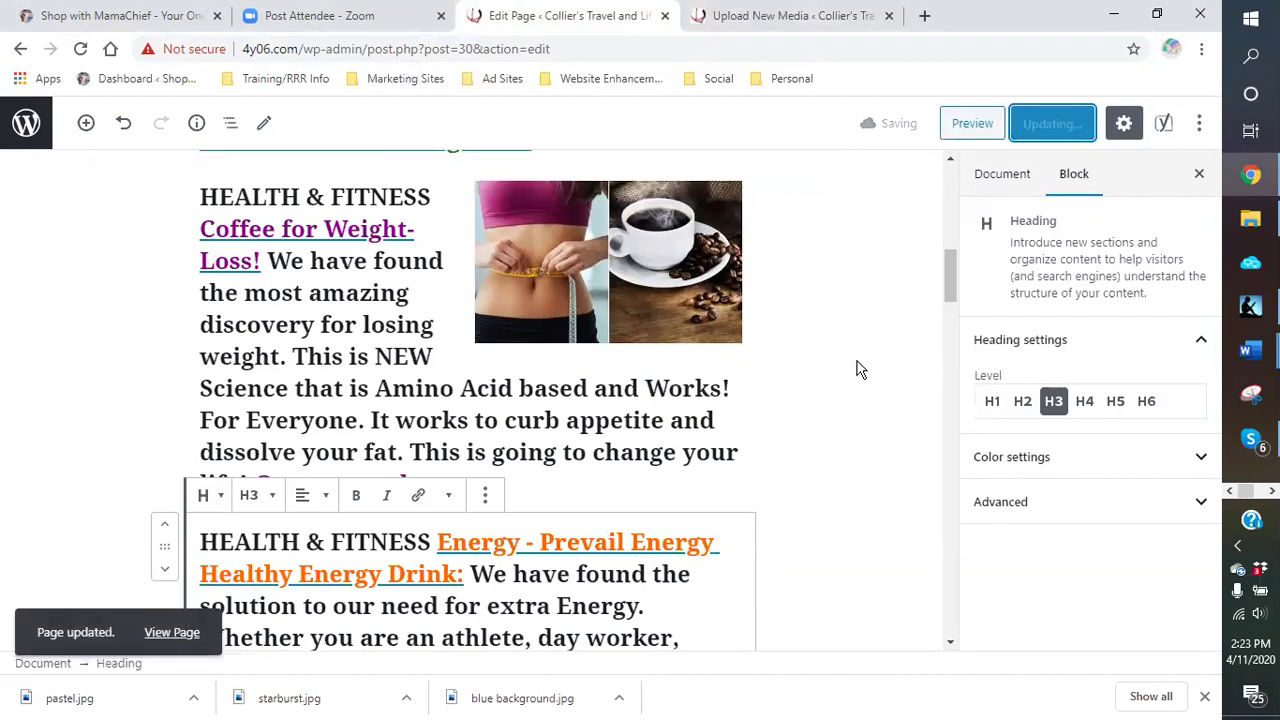
{"action": "left_click", "coordinate": [81, 52]}
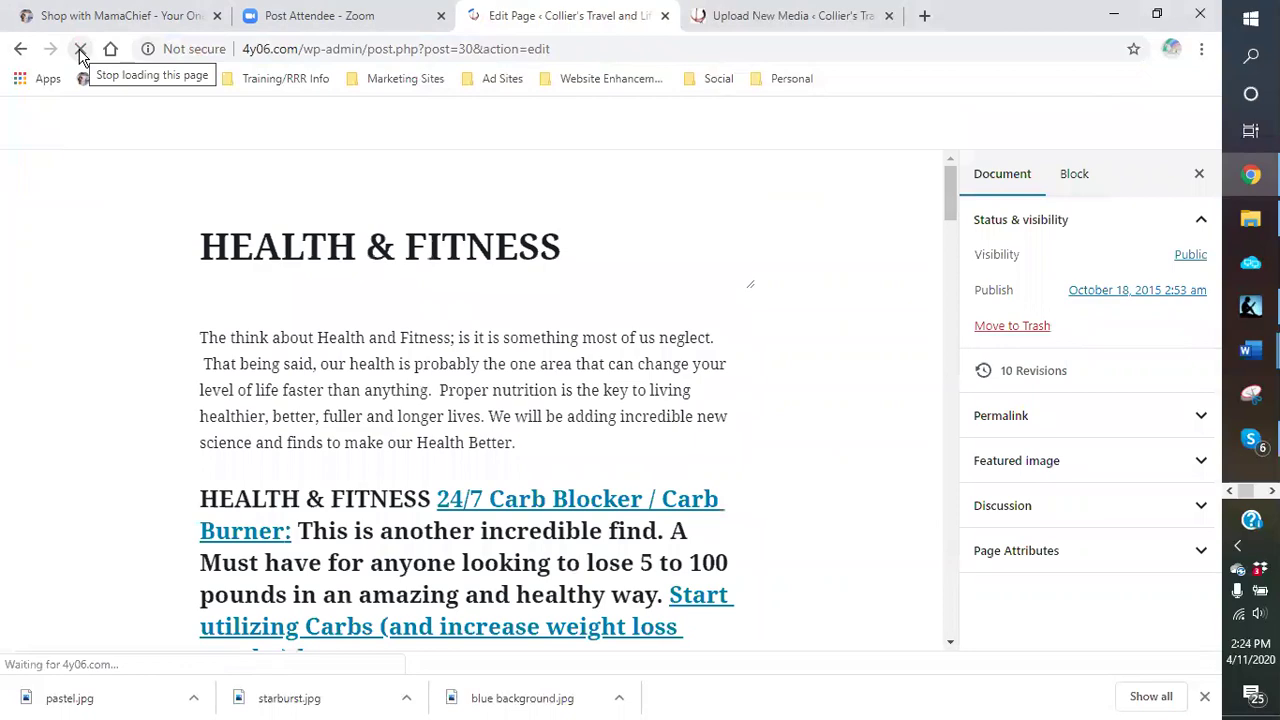
{"action": "scroll", "coordinate": [749, 506], "scroll_direction": "down", "scroll_amount": 10}
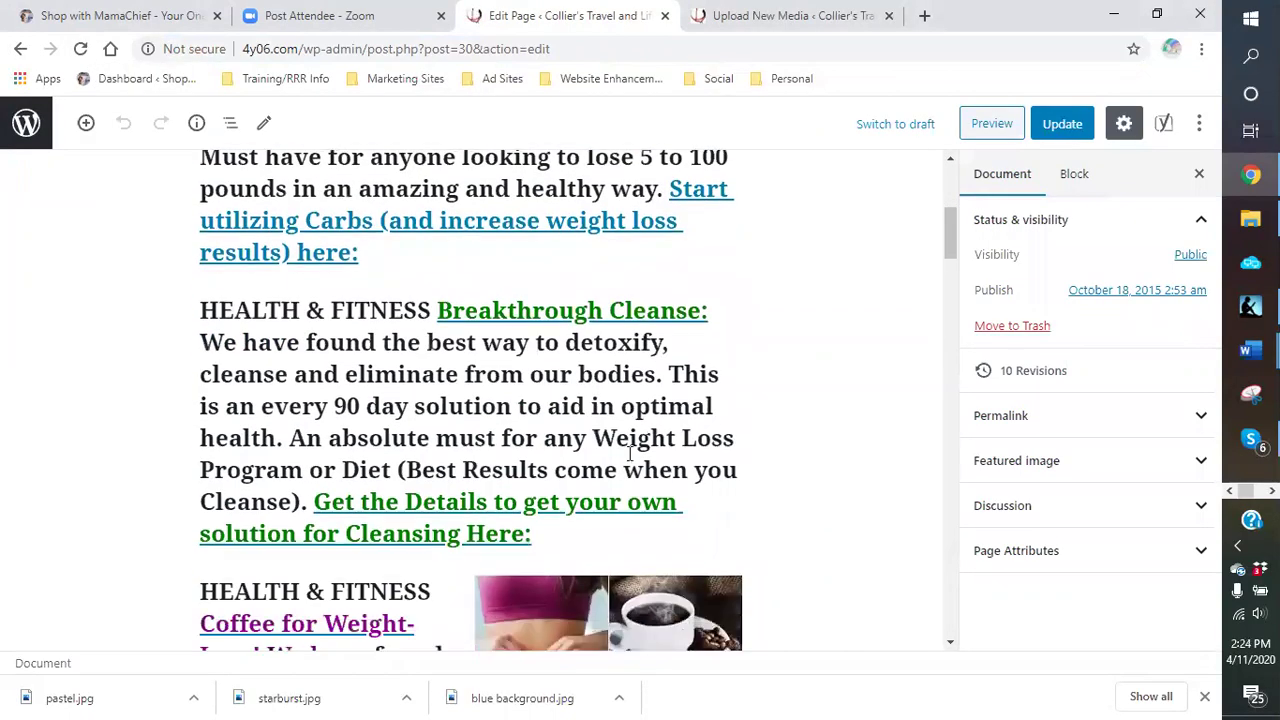
{"action": "scroll", "coordinate": [510, 395], "scroll_direction": "down", "scroll_amount": 4}
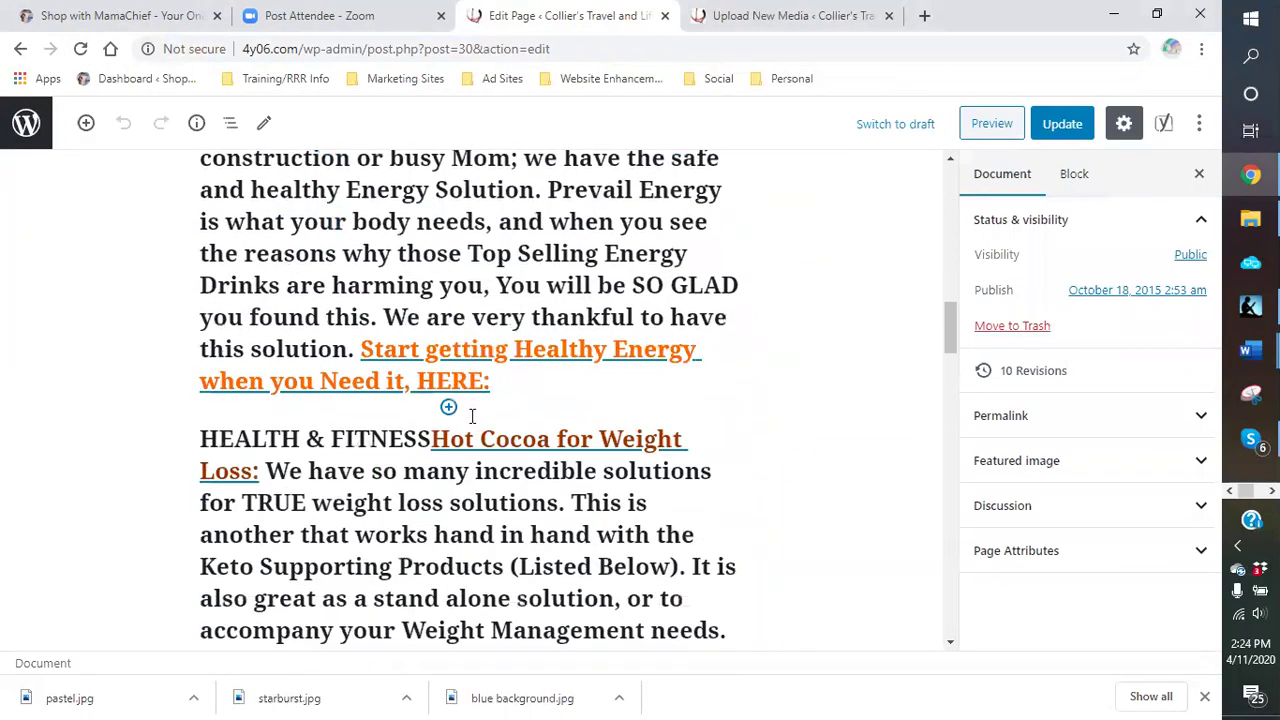
{"action": "left_click", "coordinate": [448, 407]}
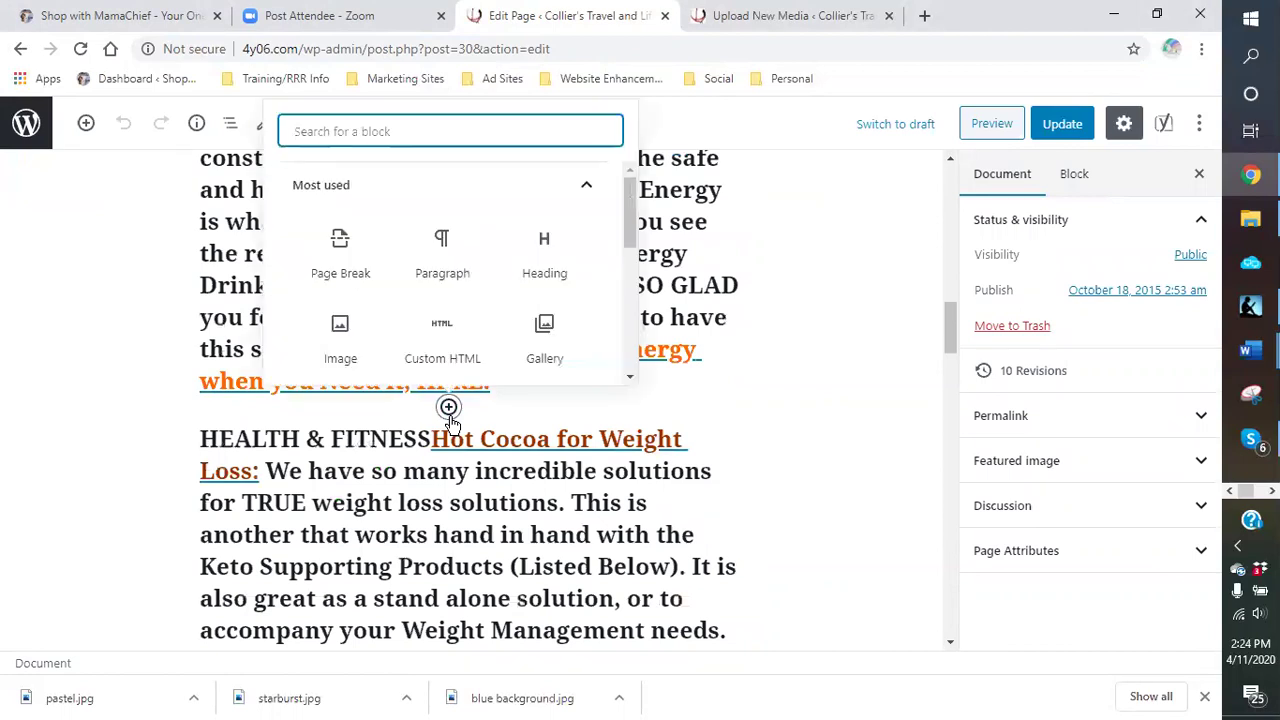
Step: Insert Overweight-girdle0.jpg from the Media Library left-aligned beside Hot Cocoa for Weight Loss, then update
{"action": "left_click", "coordinate": [343, 336]}
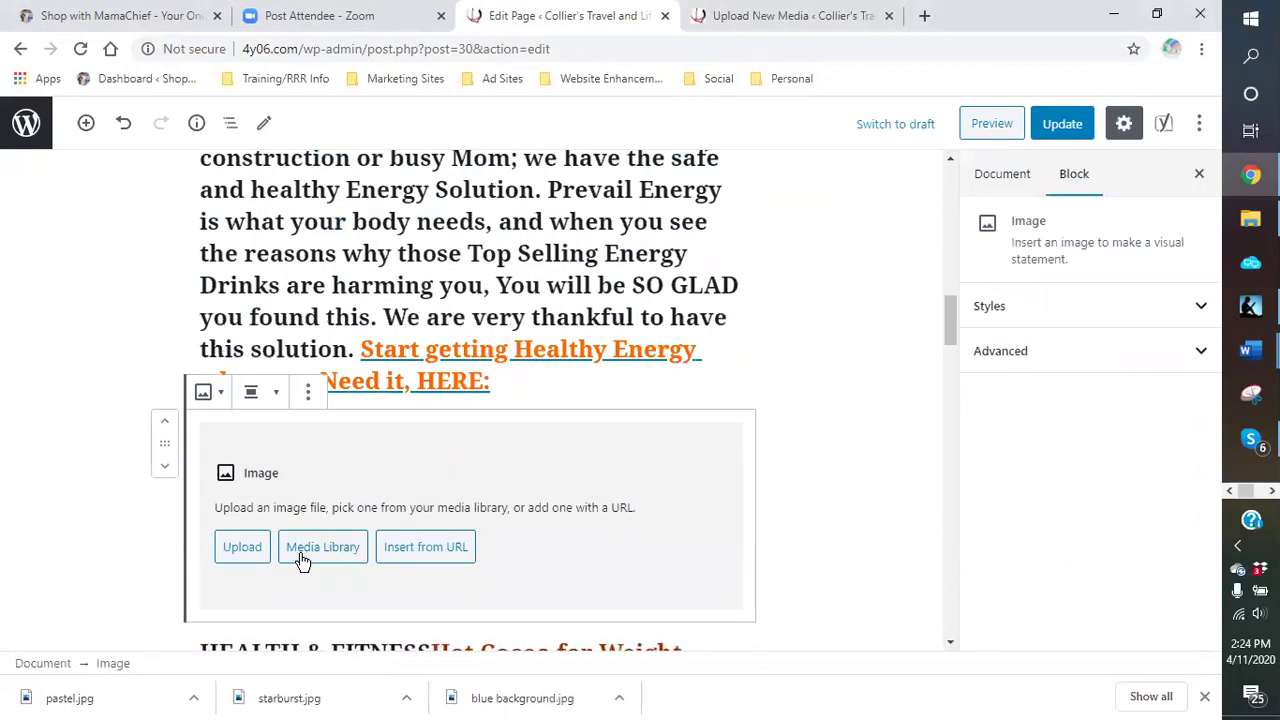
{"action": "left_click", "coordinate": [303, 560]}
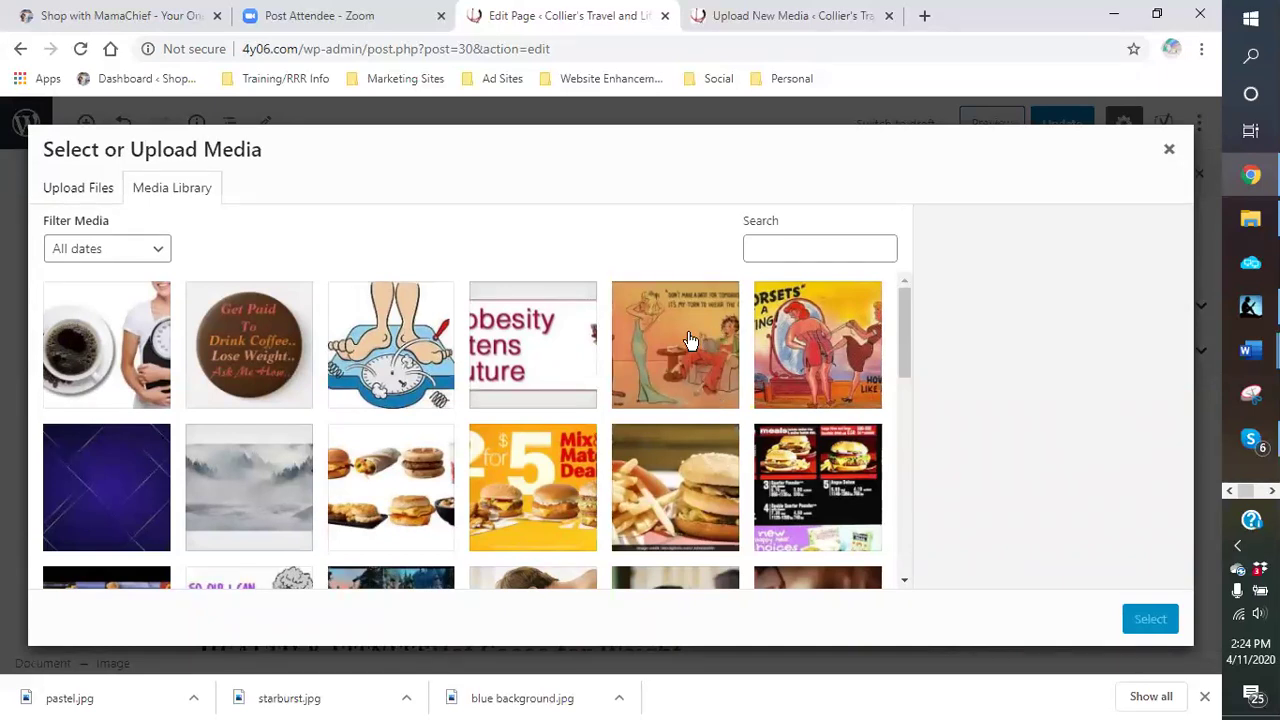
{"action": "left_click", "coordinate": [830, 320]}
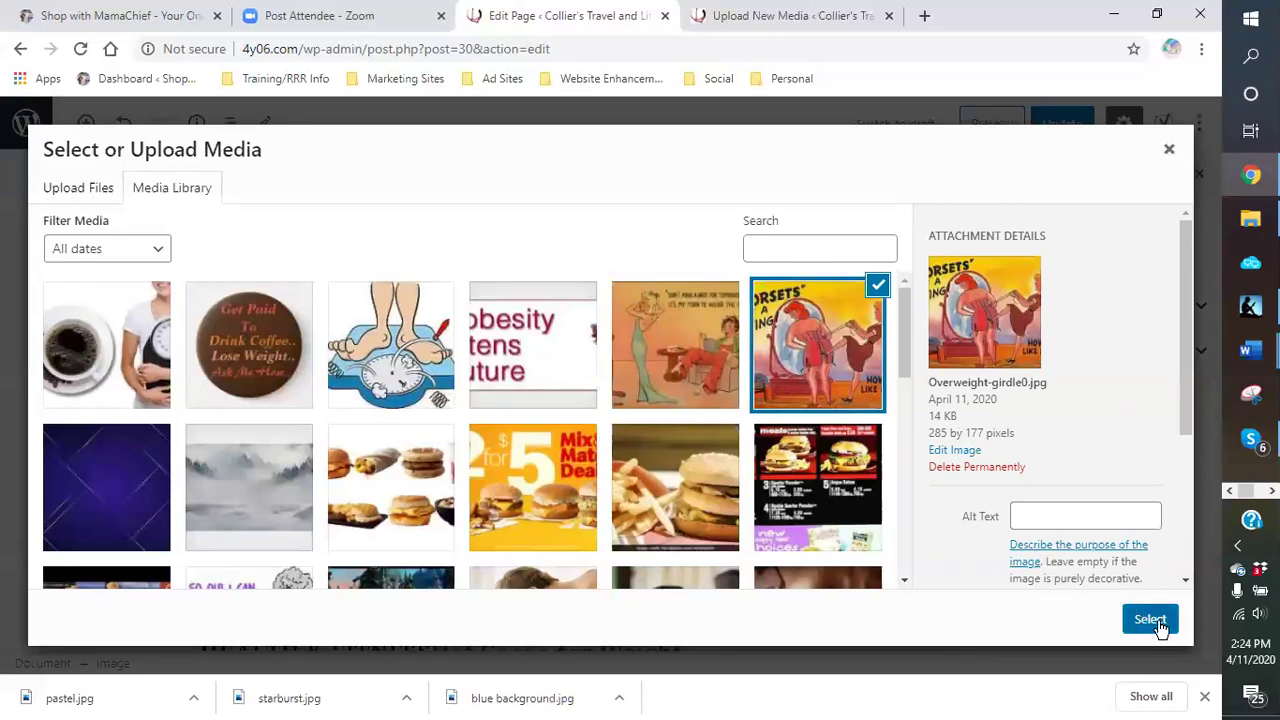
{"action": "left_click", "coordinate": [1150, 617]}
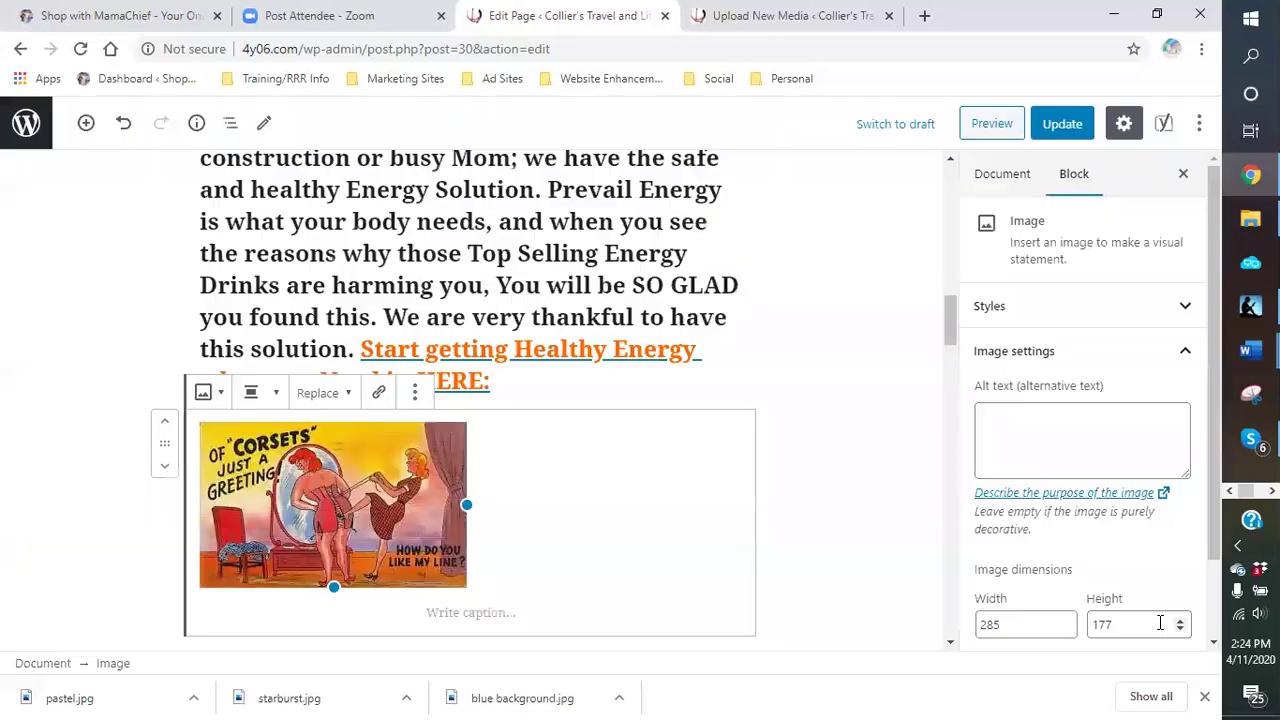
{"action": "left_click", "coordinate": [256, 392]}
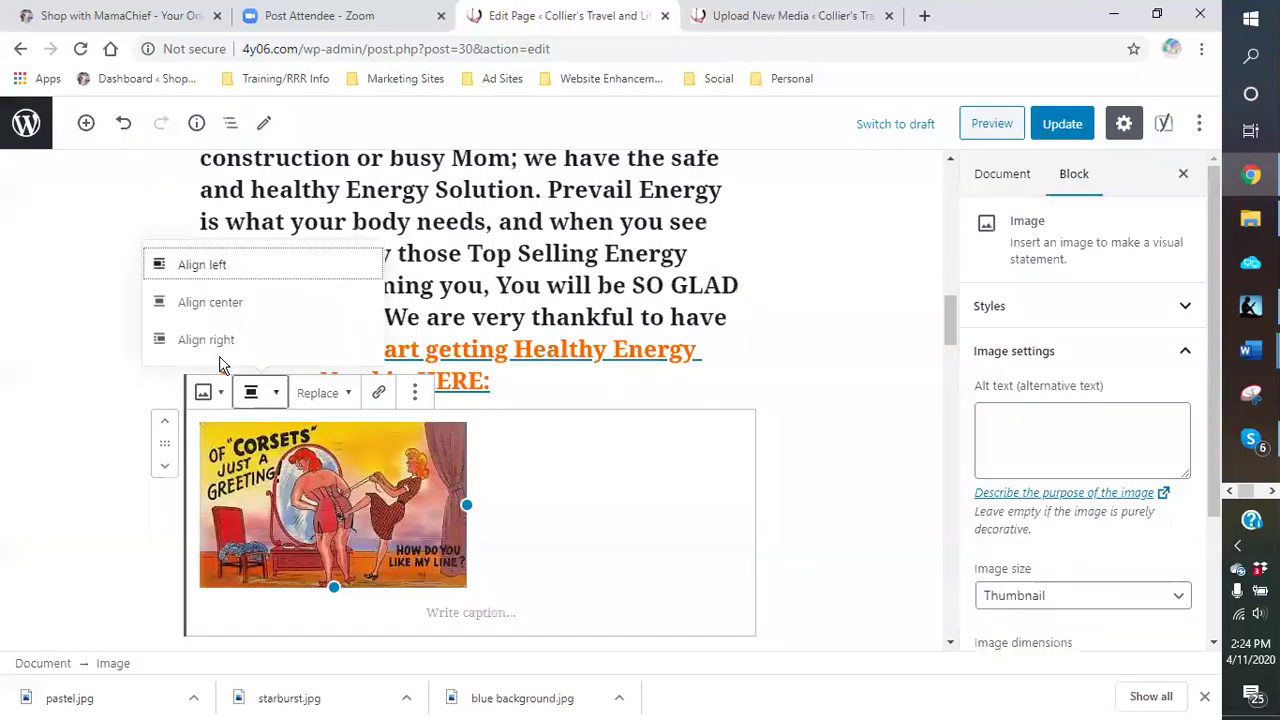
{"action": "left_click", "coordinate": [183, 268]}
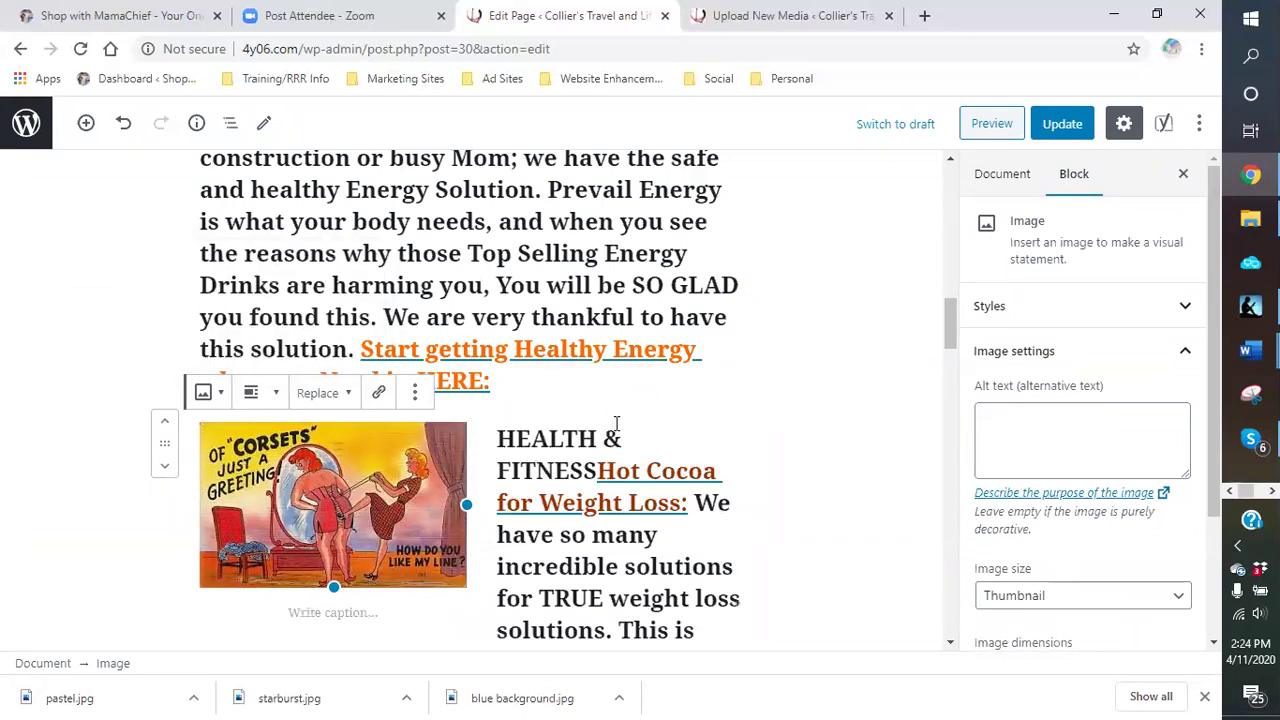
{"action": "left_click", "coordinate": [780, 488]}
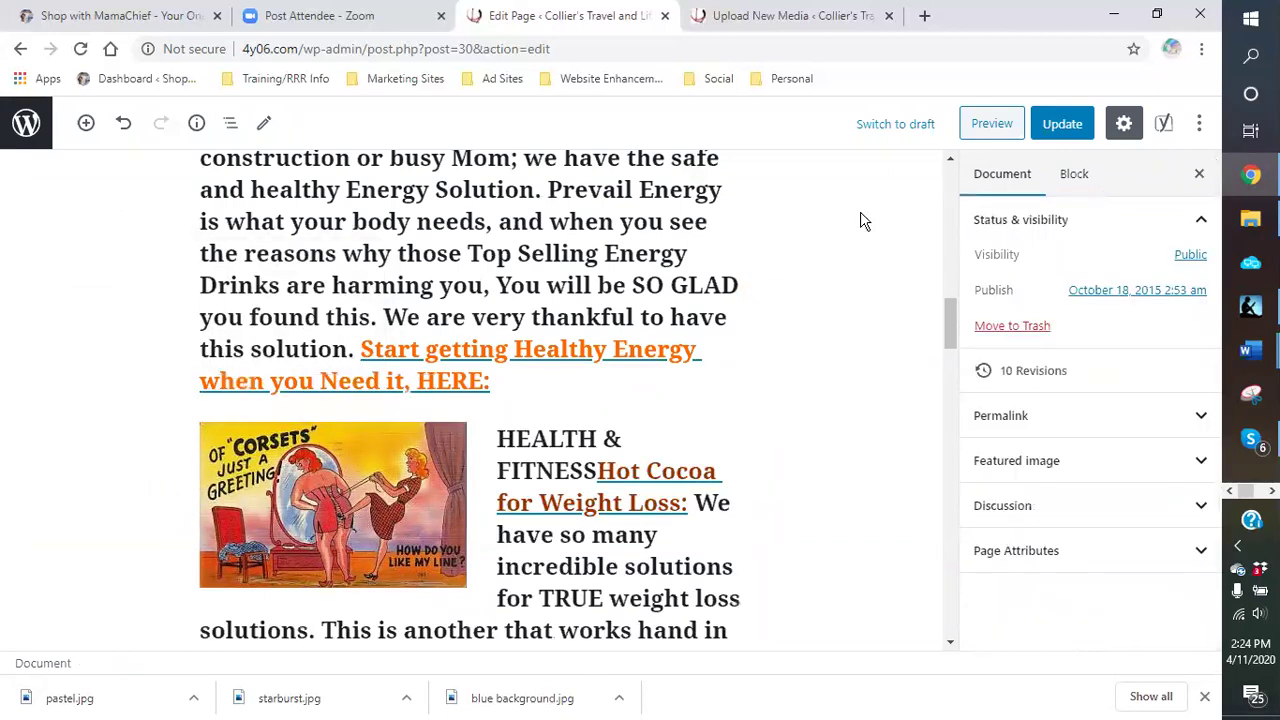
{"action": "left_click", "coordinate": [1083, 125]}
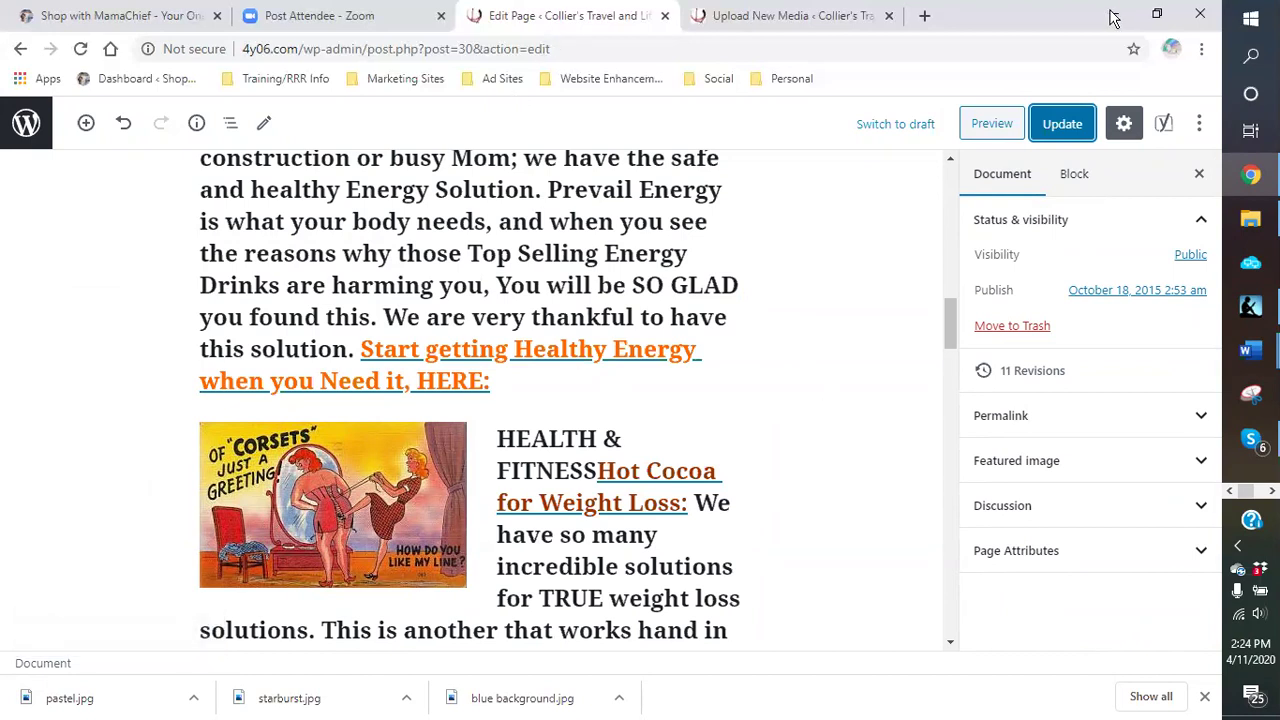
{"action": "left_click", "coordinate": [790, 22]}
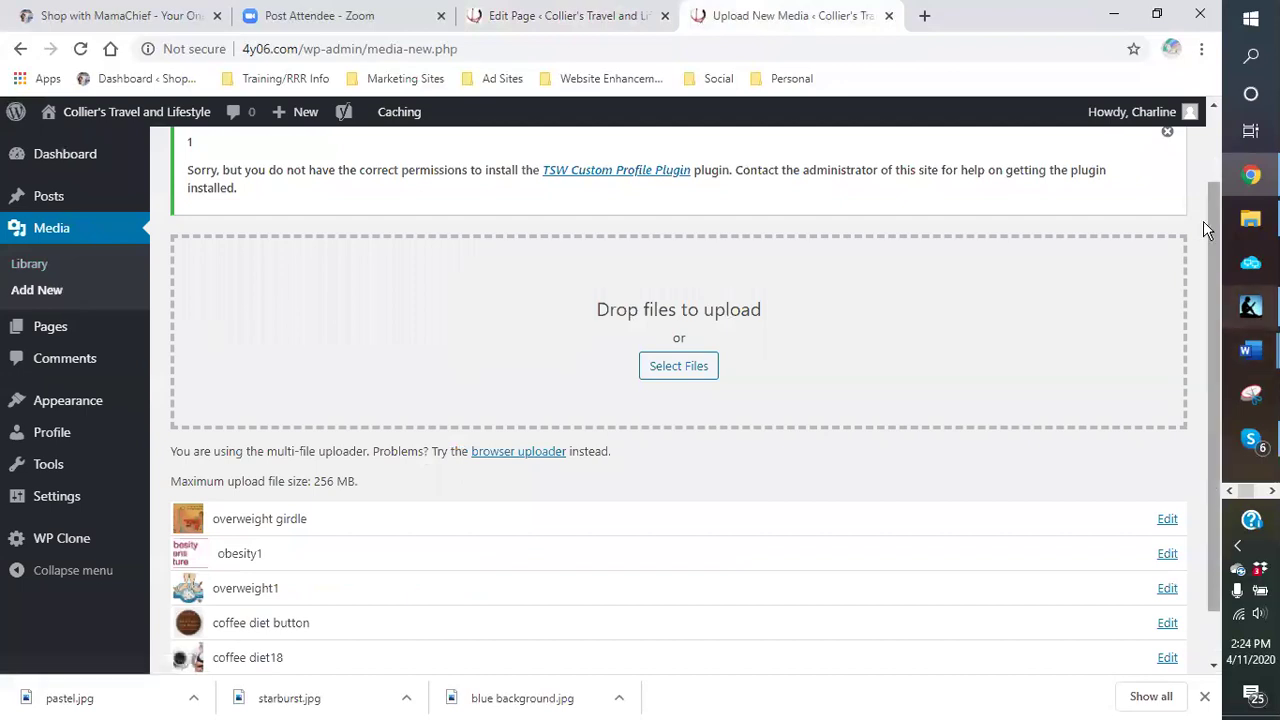
{"action": "mouse_move", "coordinate": [1255, 229]}
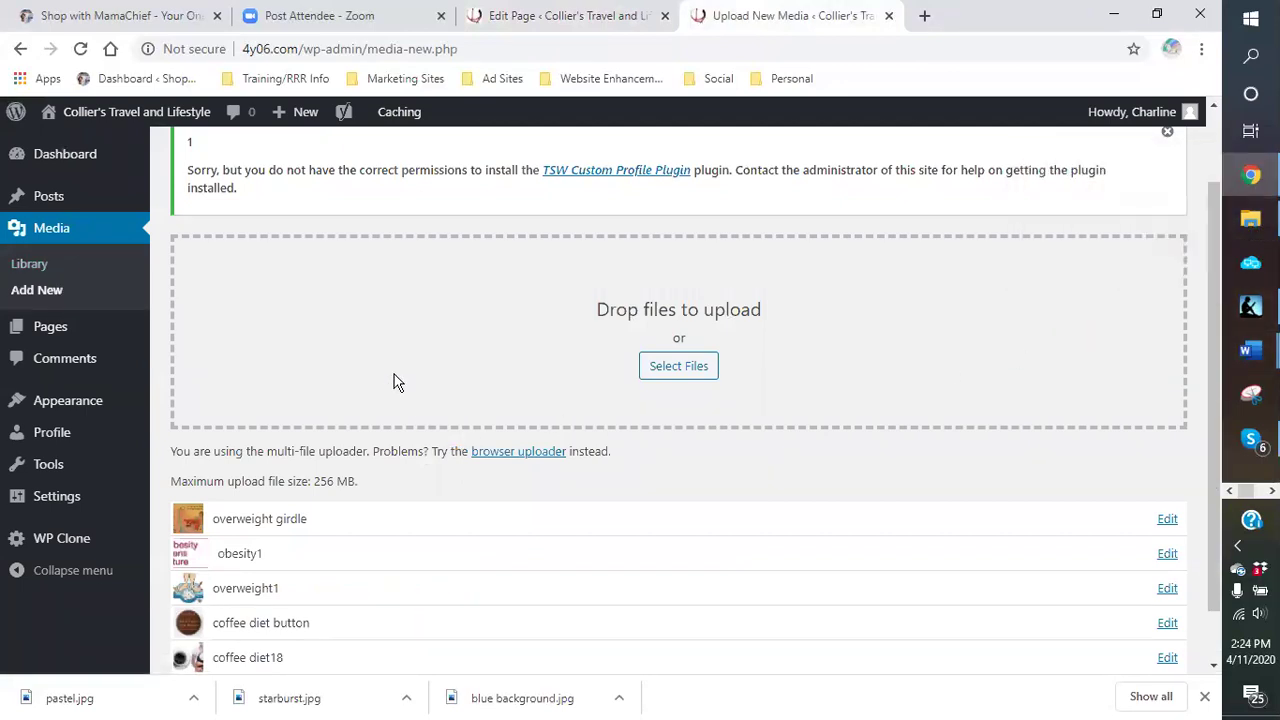
{"action": "left_click", "coordinate": [556, 25]}
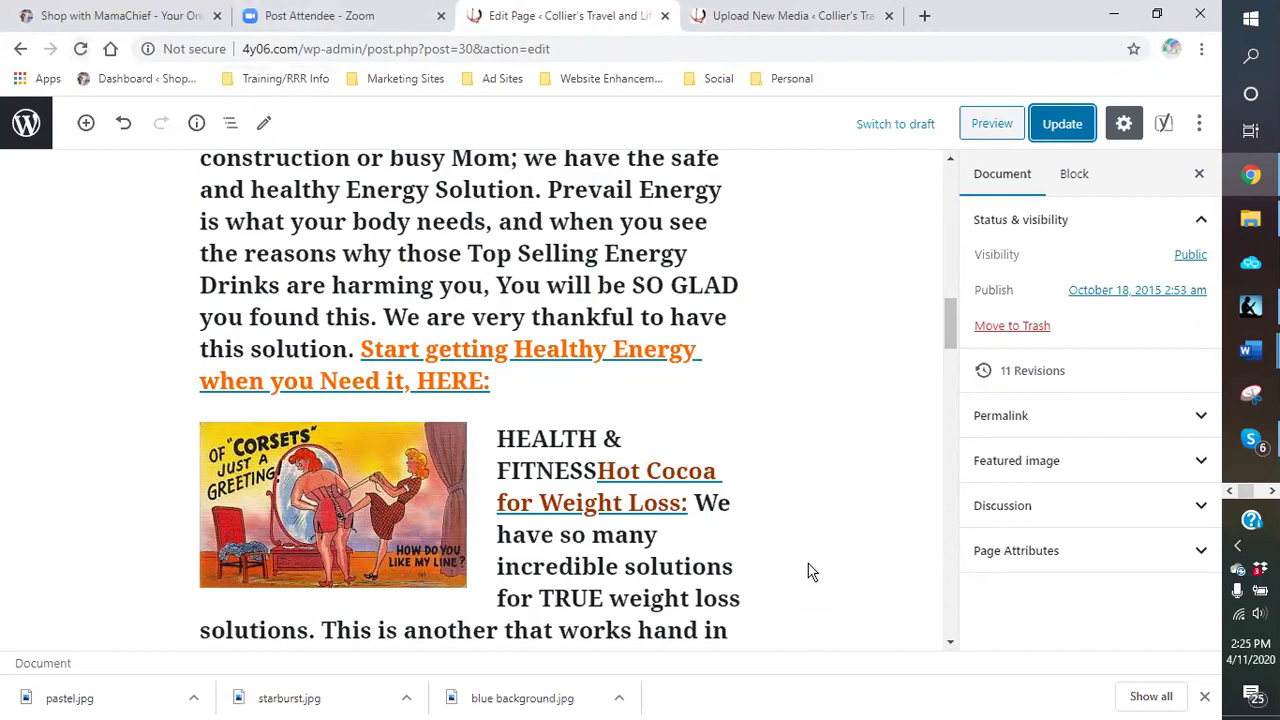
Step: Review the page content and close Chrome's downloads bar
{"action": "scroll", "coordinate": [869, 471], "scroll_direction": "down", "scroll_amount": 2}
{"action": "scroll", "coordinate": [866, 471], "scroll_direction": "down", "scroll_amount": 2}
{"action": "scroll", "coordinate": [860, 471], "scroll_direction": "up", "scroll_amount": 3}
{"action": "scroll", "coordinate": [866, 471], "scroll_direction": "down", "scroll_amount": 2}
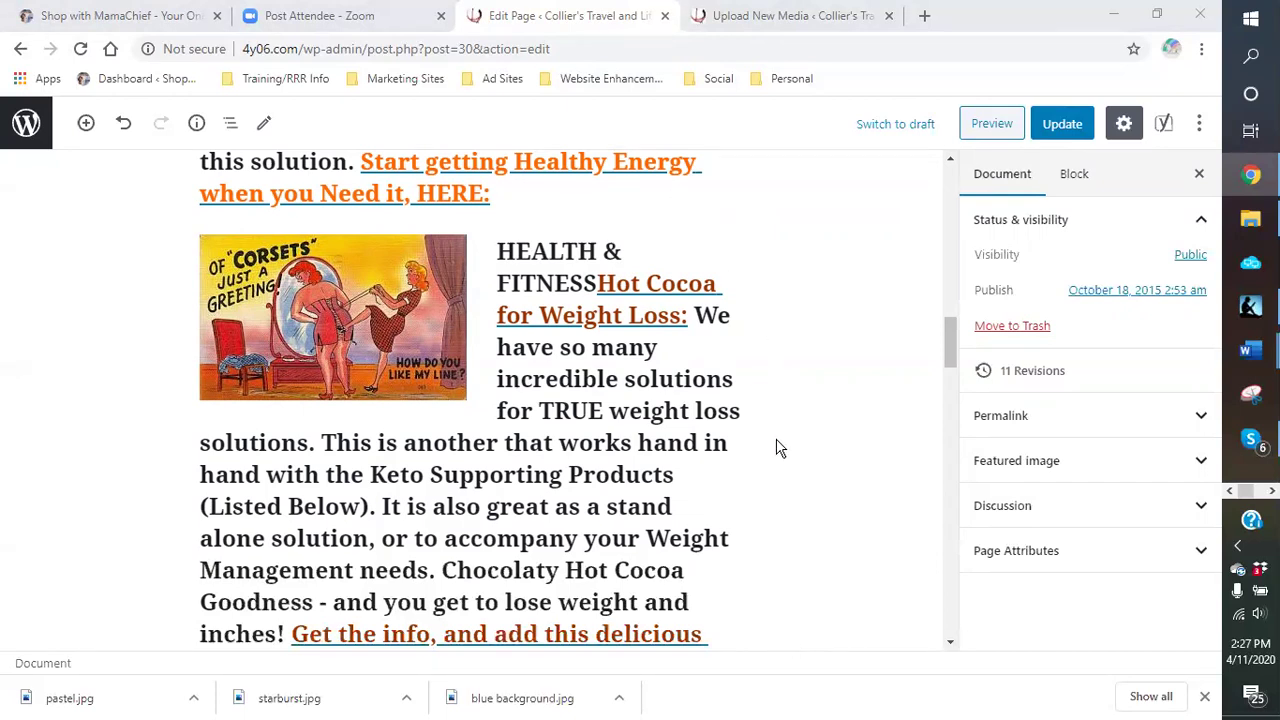
{"action": "scroll", "coordinate": [768, 470], "scroll_direction": "down", "scroll_amount": 5}
{"action": "scroll", "coordinate": [765, 470], "scroll_direction": "down", "scroll_amount": 1}
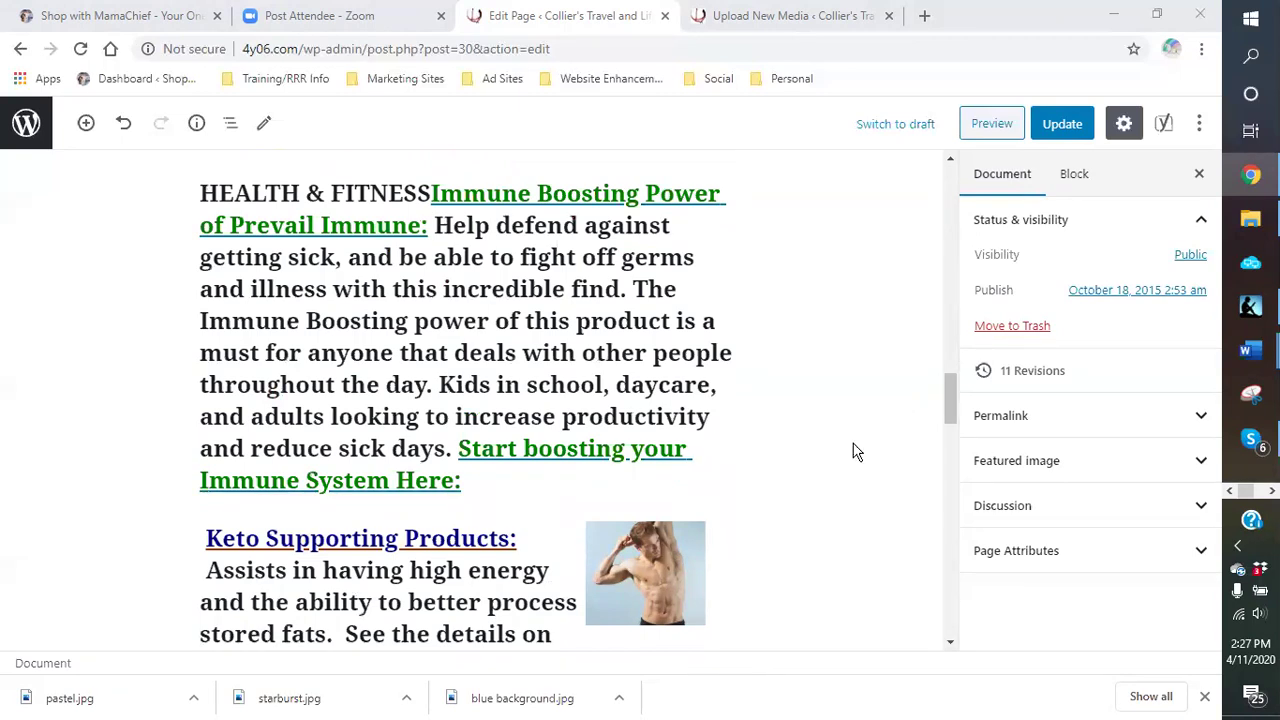
{"action": "scroll", "coordinate": [851, 452], "scroll_direction": "up", "scroll_amount": 8}
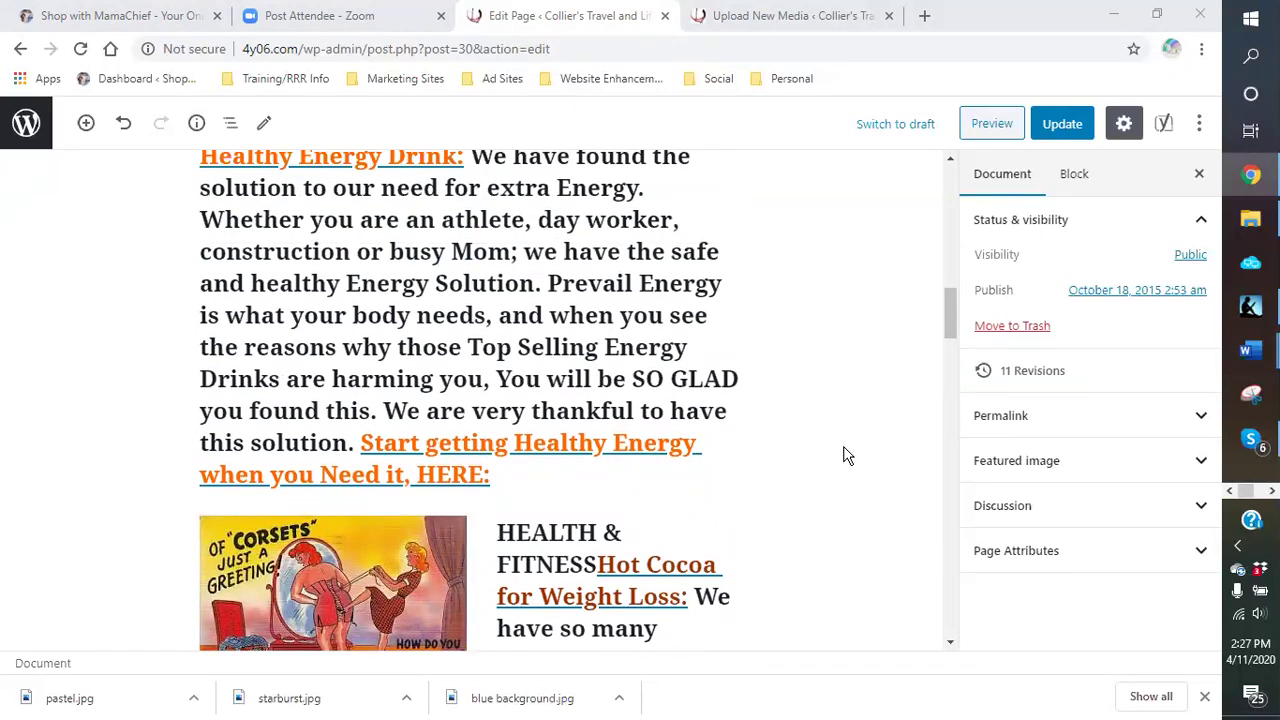
{"action": "left_click", "coordinate": [1204, 697]}
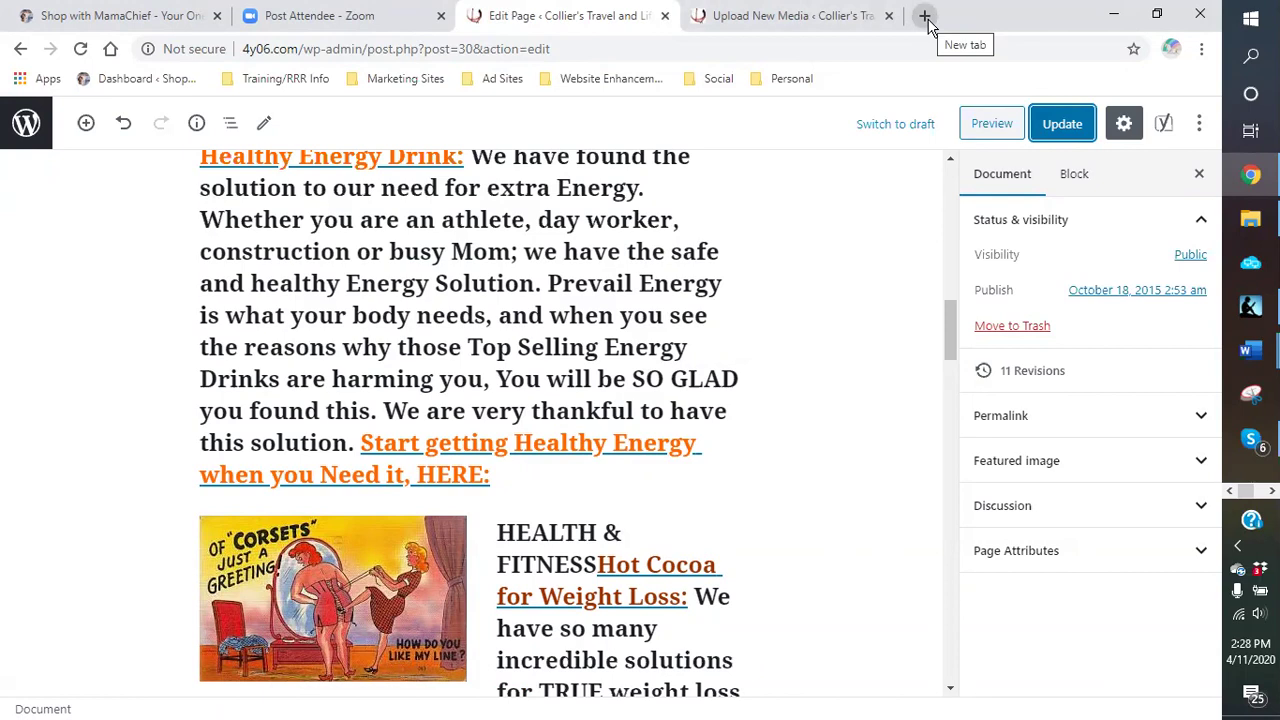
Step: Open ClassifiedAds.com from the Marketing Sites bookmarks, log in and start a free ad
{"action": "left_click", "coordinate": [926, 17]}
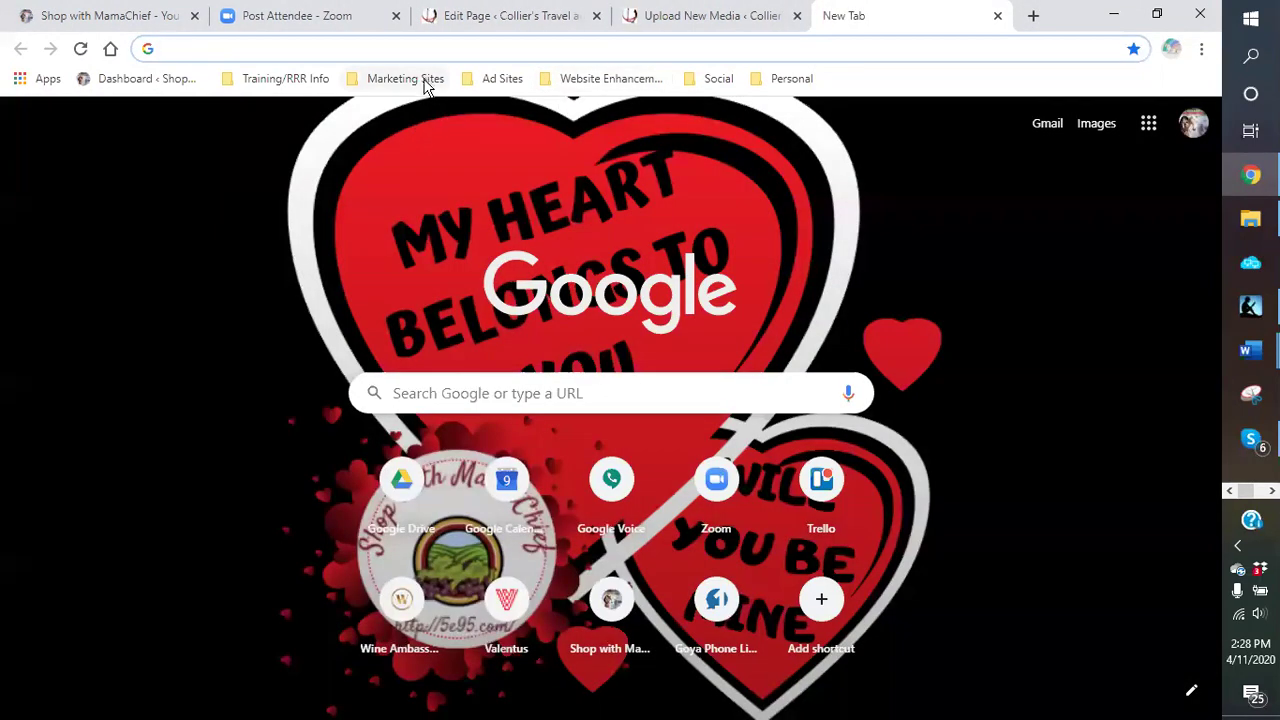
{"action": "left_click", "coordinate": [424, 84]}
{"action": "mouse_move", "coordinate": [500, 77]}
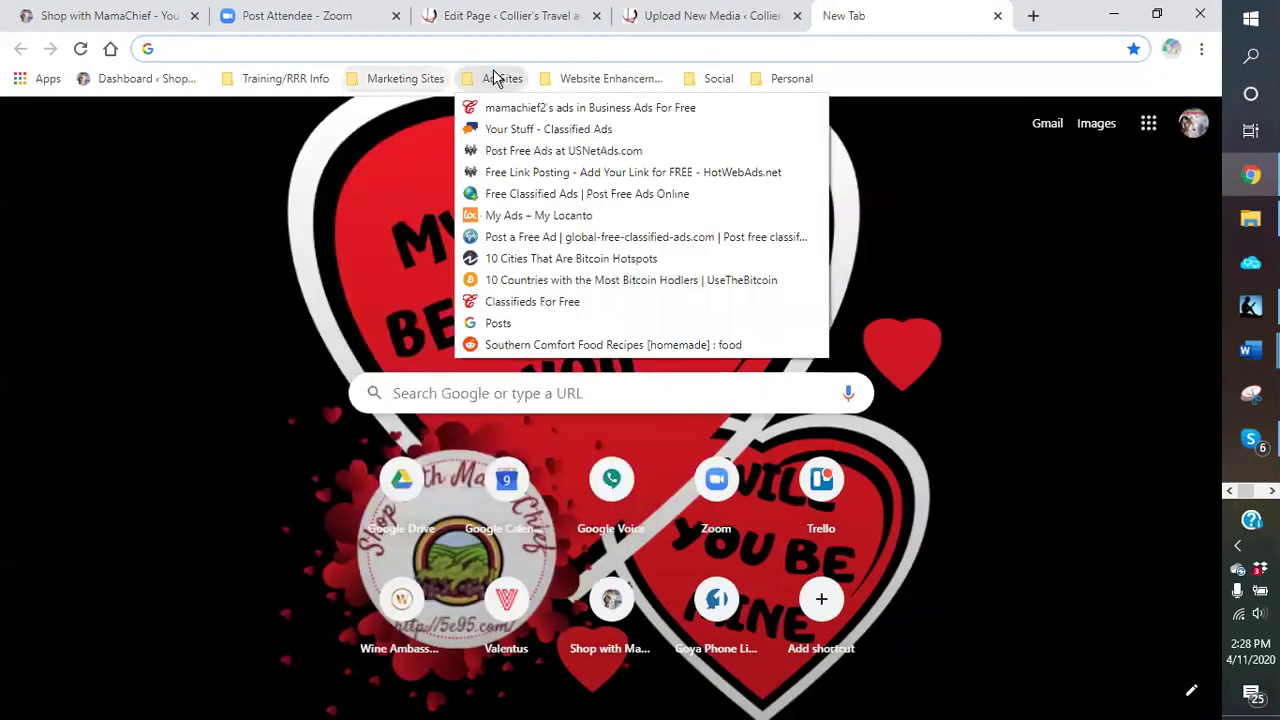
{"action": "left_click", "coordinate": [521, 129]}
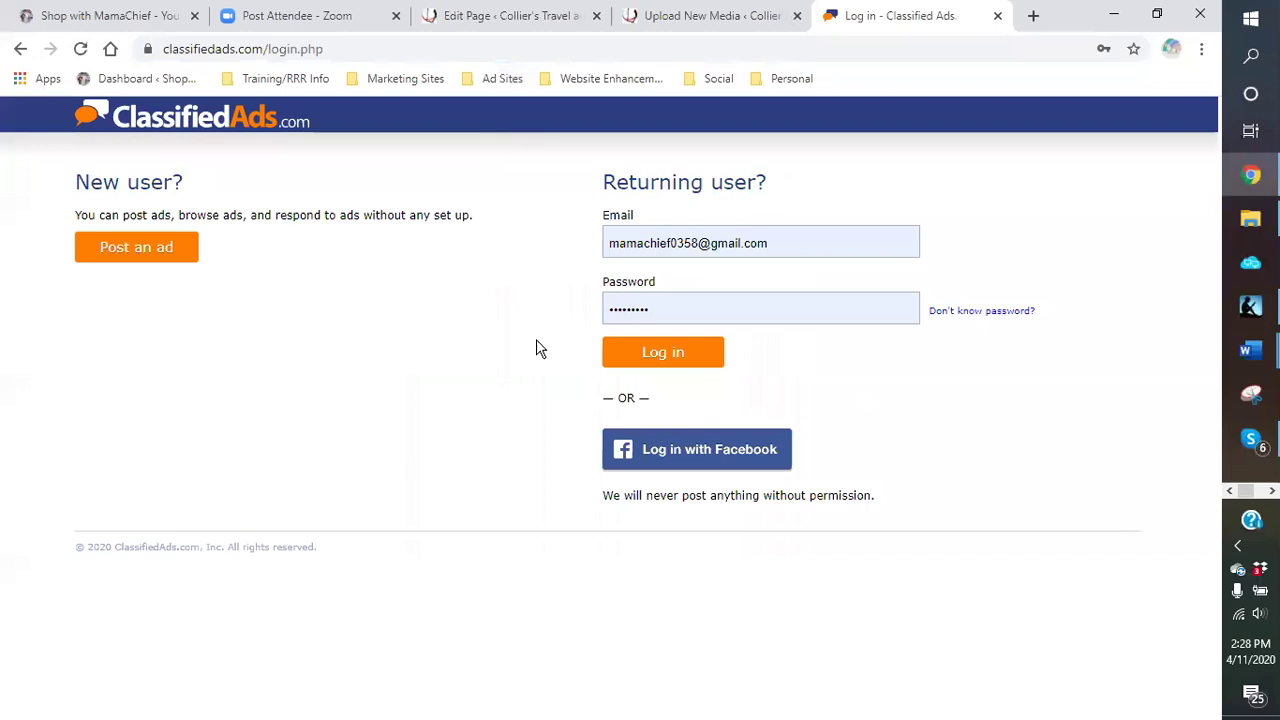
{"action": "left_click", "coordinate": [666, 352]}
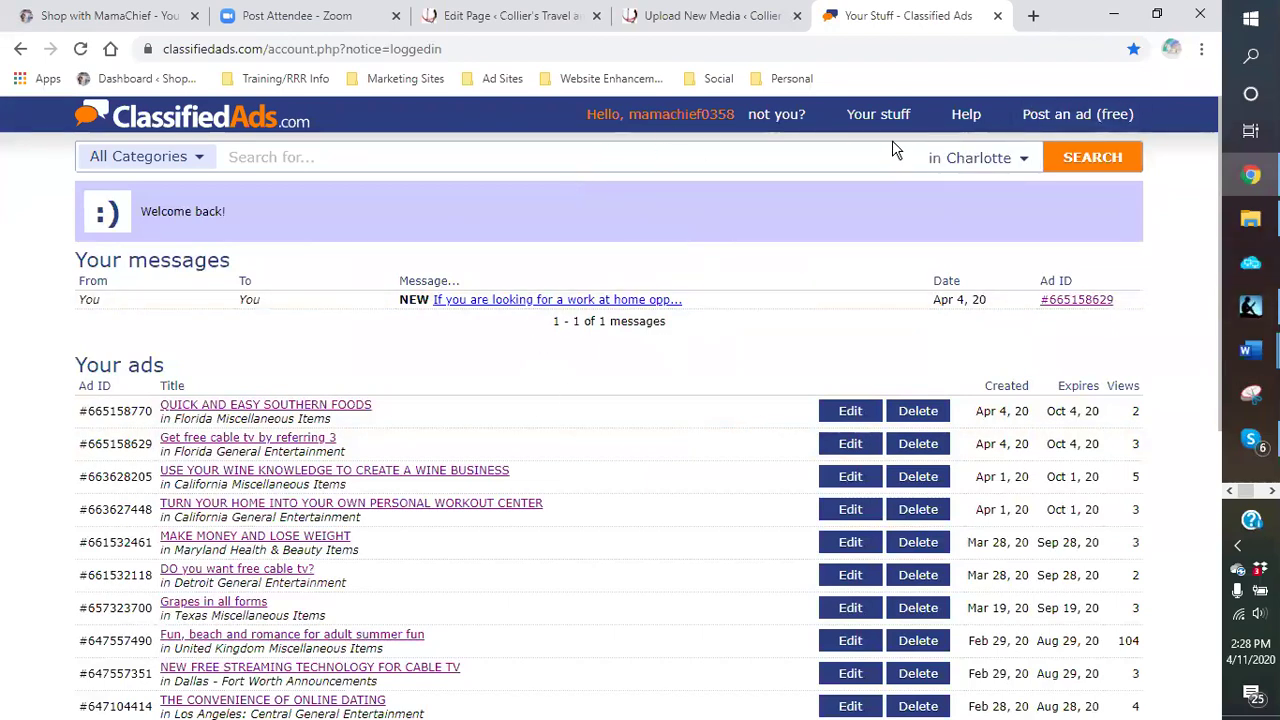
{"action": "left_click", "coordinate": [1075, 120]}
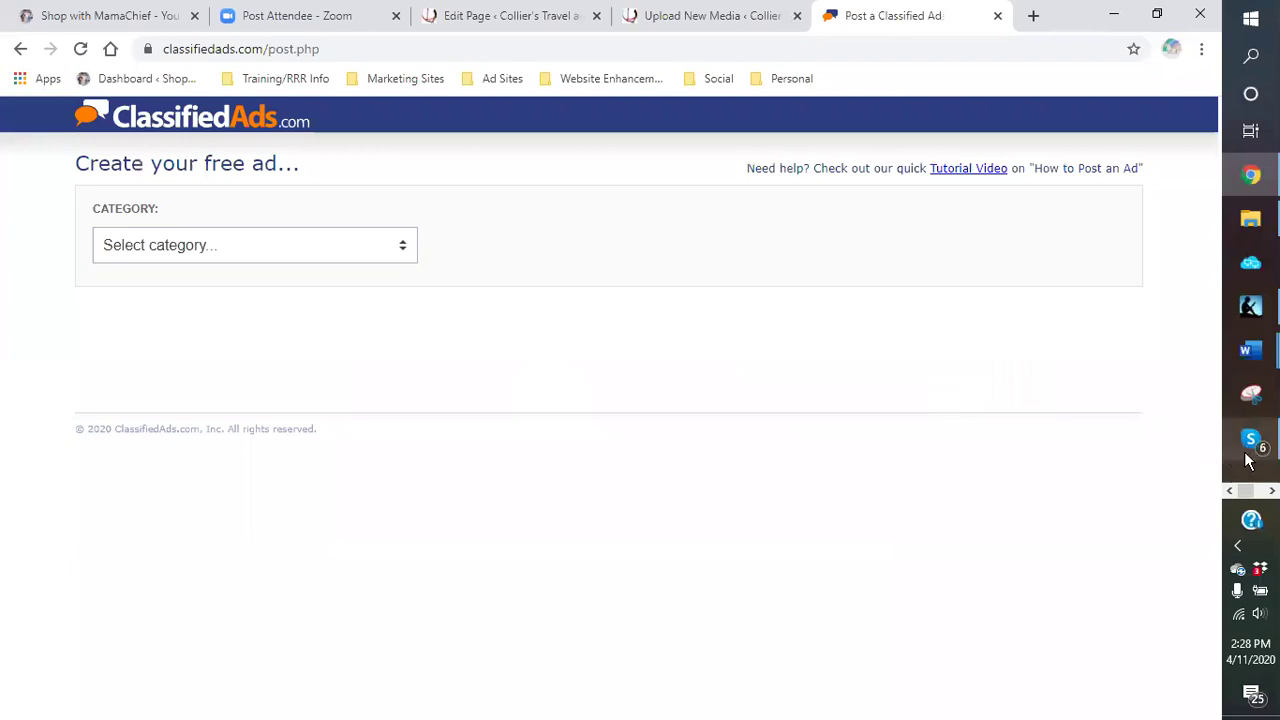
{"action": "left_click", "coordinate": [94, 16]}
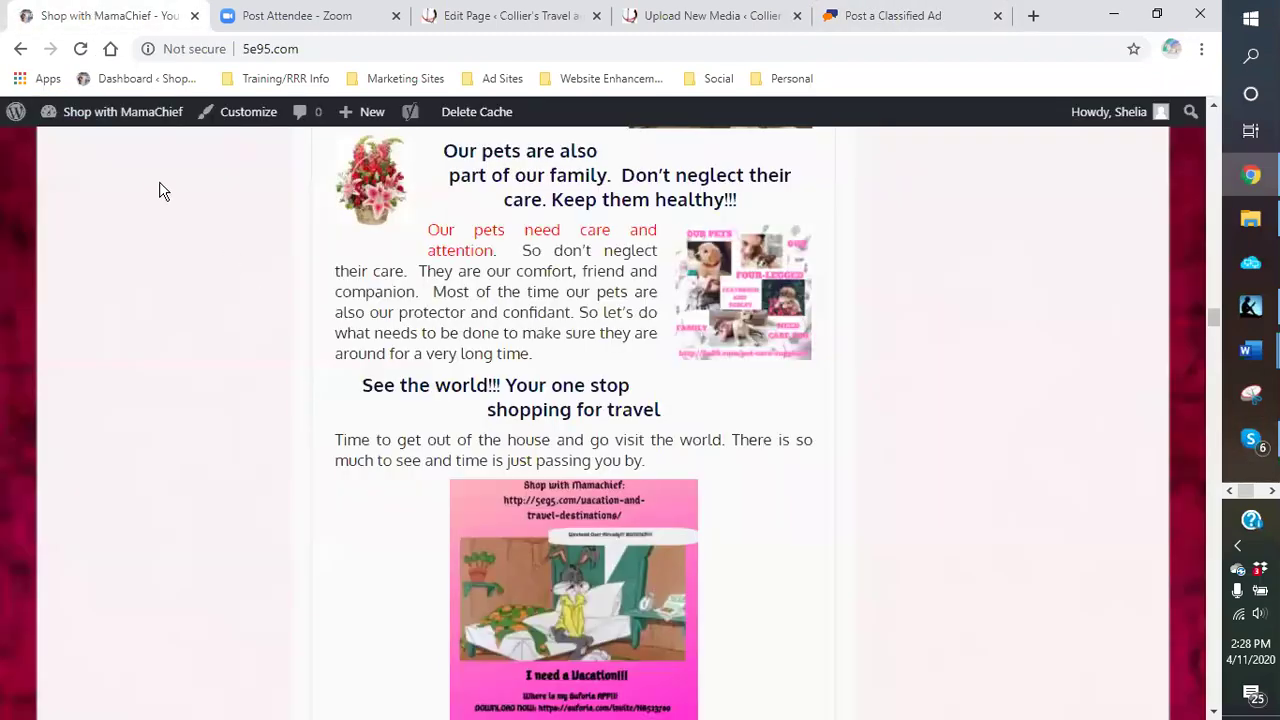
Step: Go to the site's admin pages list and search it for 'chat'
{"action": "scroll", "coordinate": [178, 259], "scroll_direction": "up", "scroll_amount": 4}
{"action": "mouse_move", "coordinate": [100, 120]}
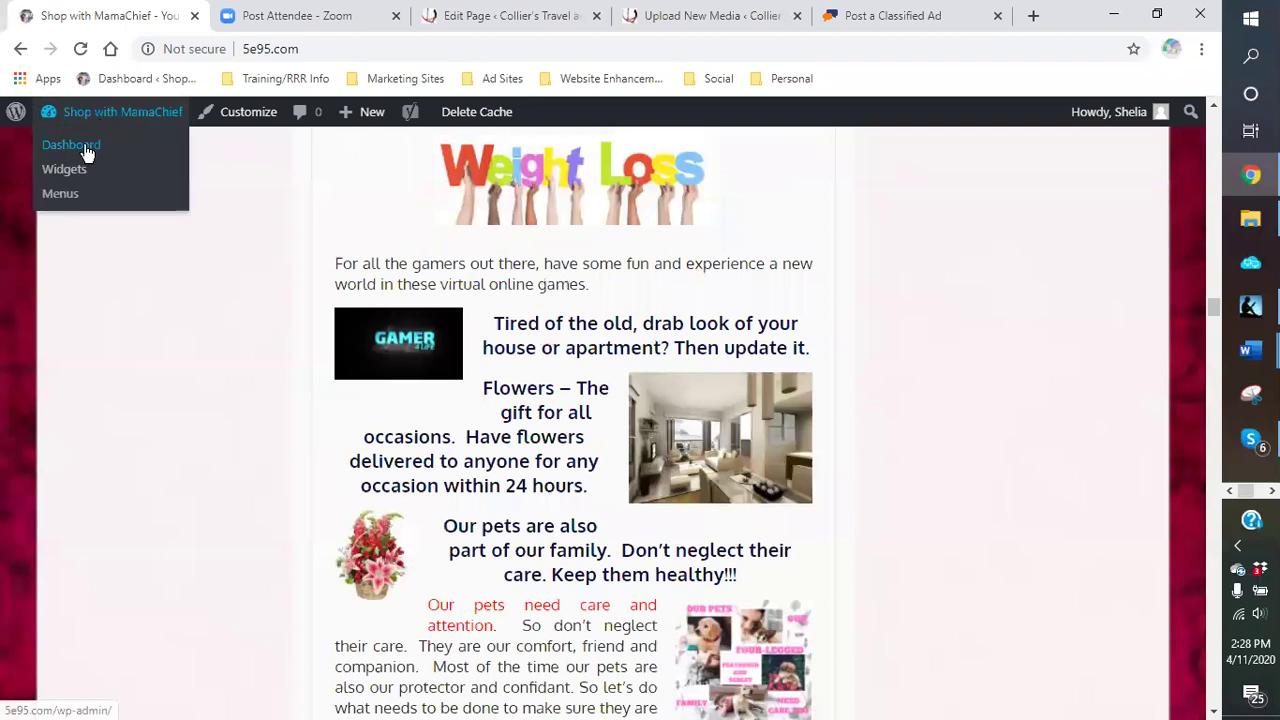
{"action": "left_click", "coordinate": [64, 194]}
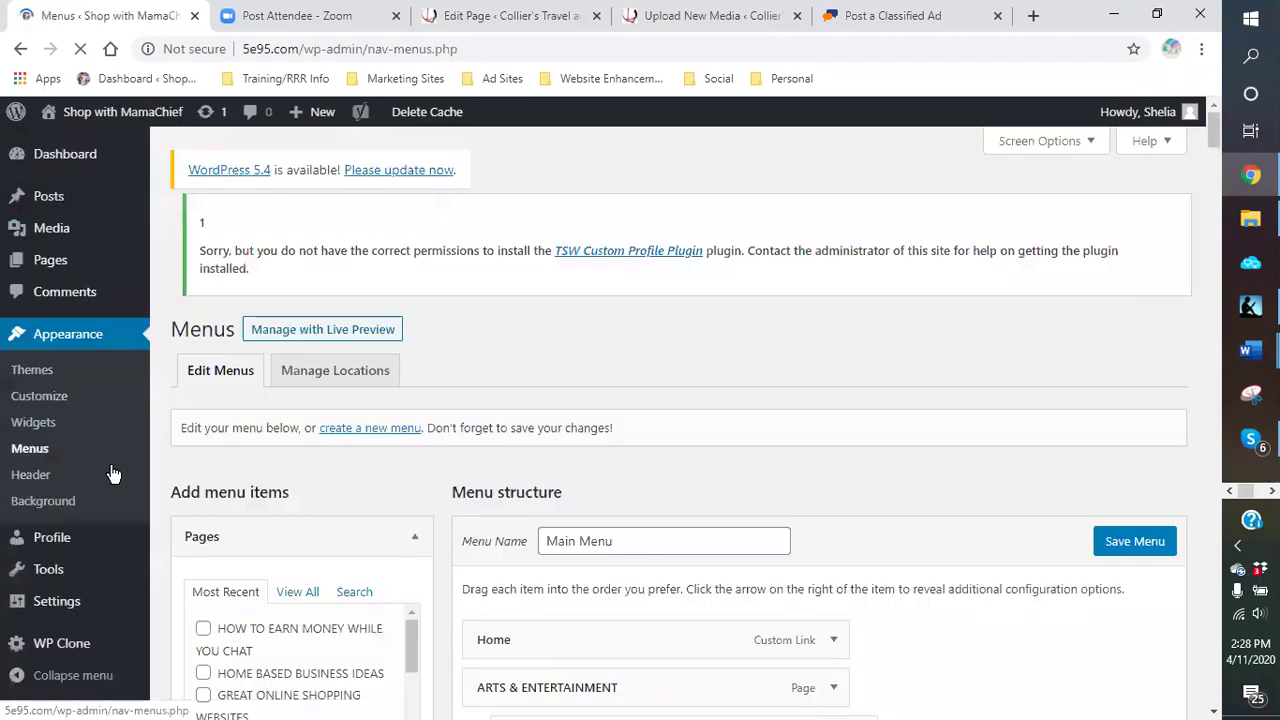
{"action": "scroll", "coordinate": [113, 474], "scroll_direction": "down", "scroll_amount": 3}
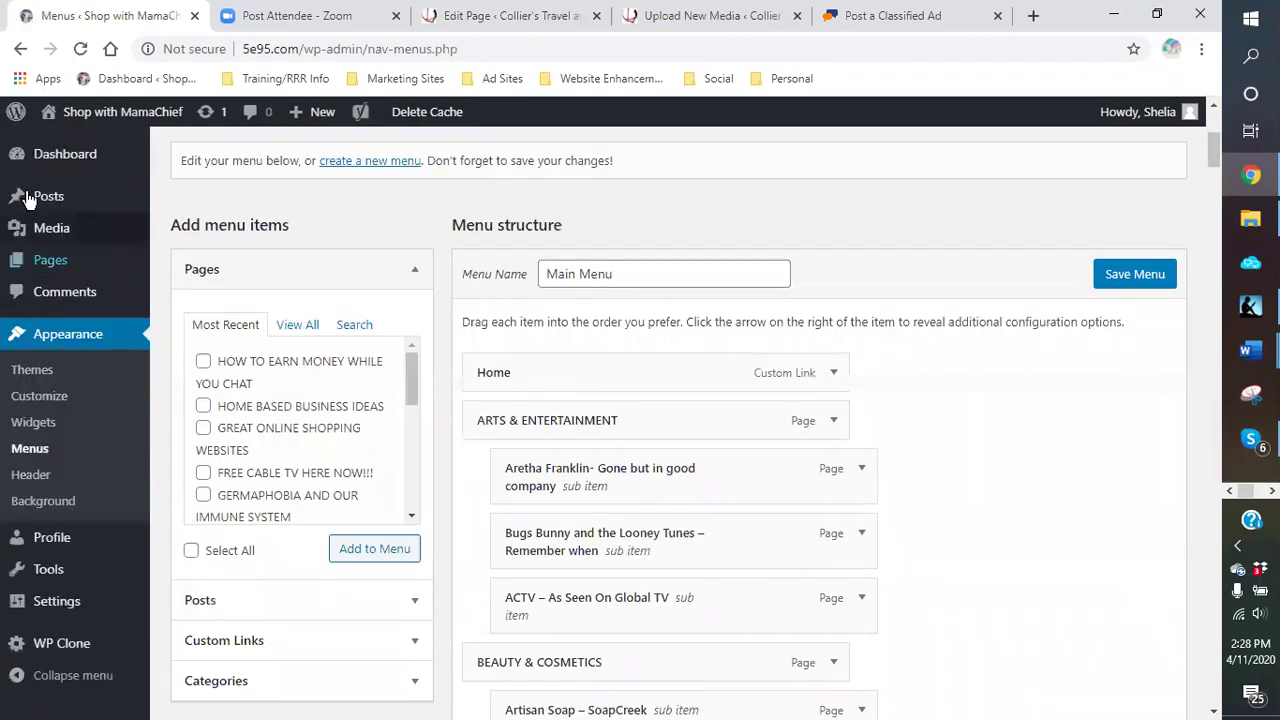
{"action": "left_click", "coordinate": [70, 271]}
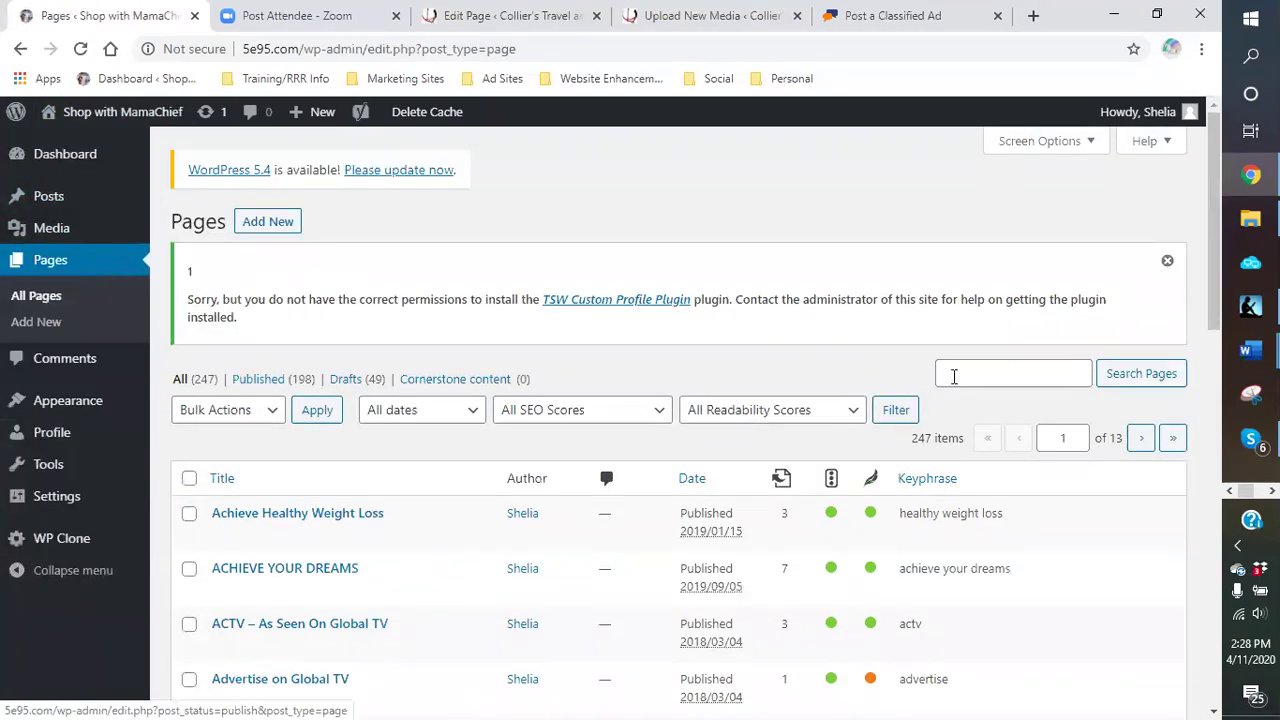
{"action": "left_click", "coordinate": [952, 373]}
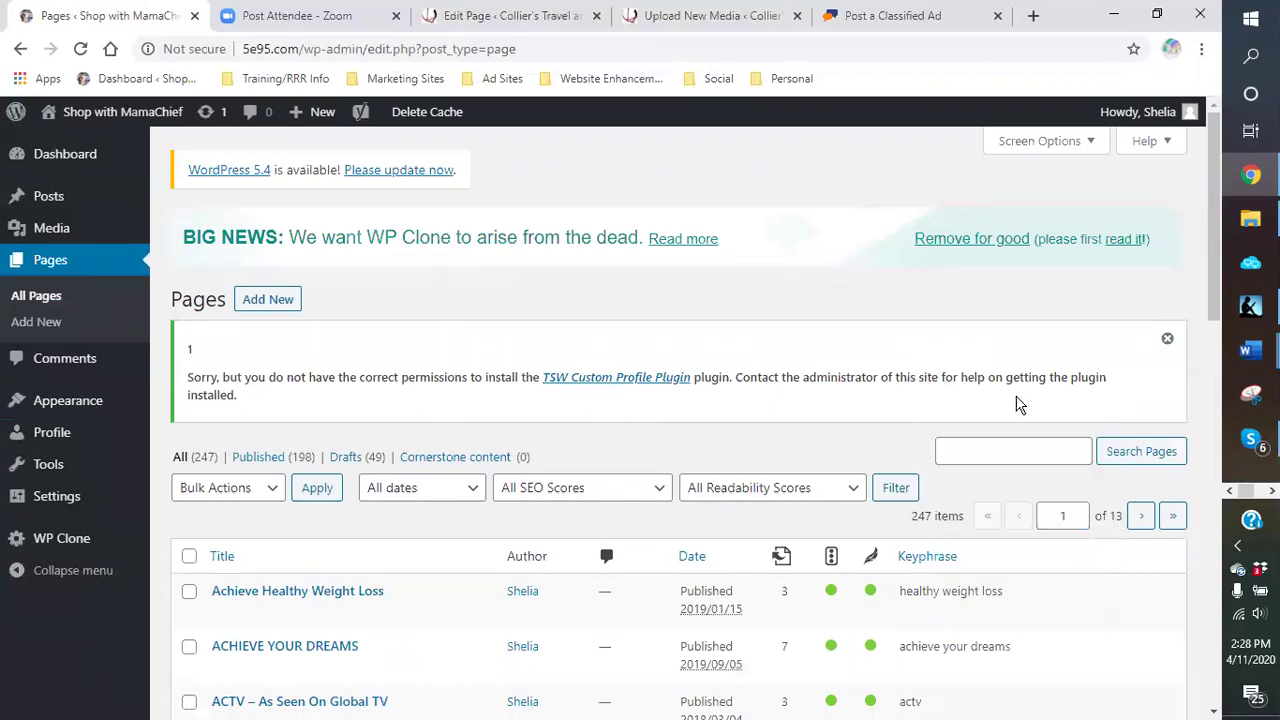
{"action": "left_click", "coordinate": [1002, 451]}
{"action": "type", "text": "chat"}
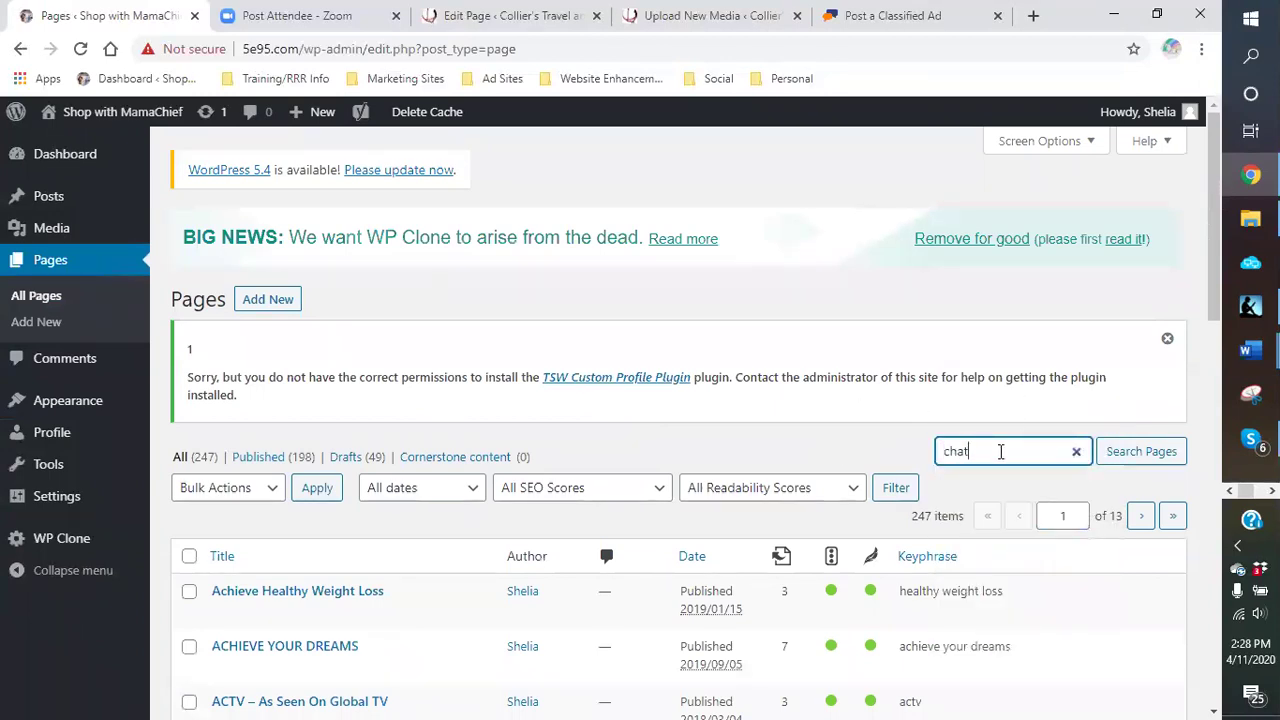
{"action": "key", "text": "Return"}
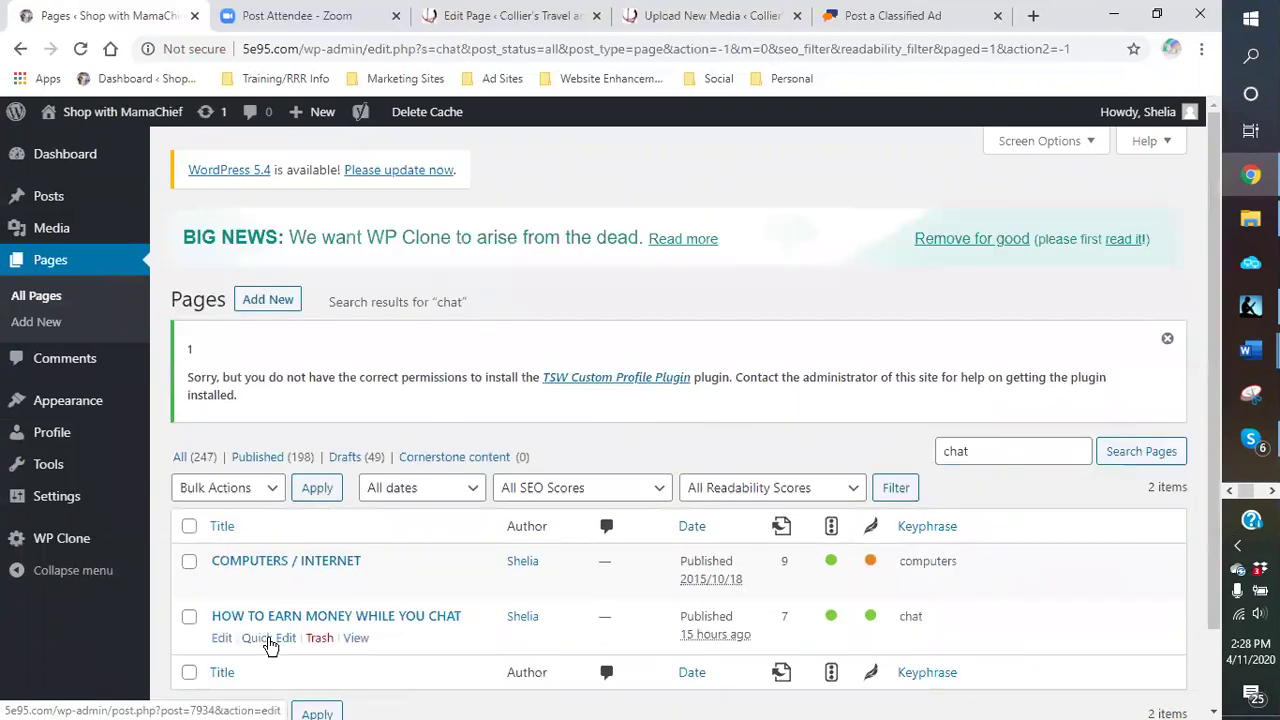
Step: Edit the HOW TO EARN MONEY WHILE YOU CHAT page and copy its View Page link
{"action": "left_click", "coordinate": [221, 640]}
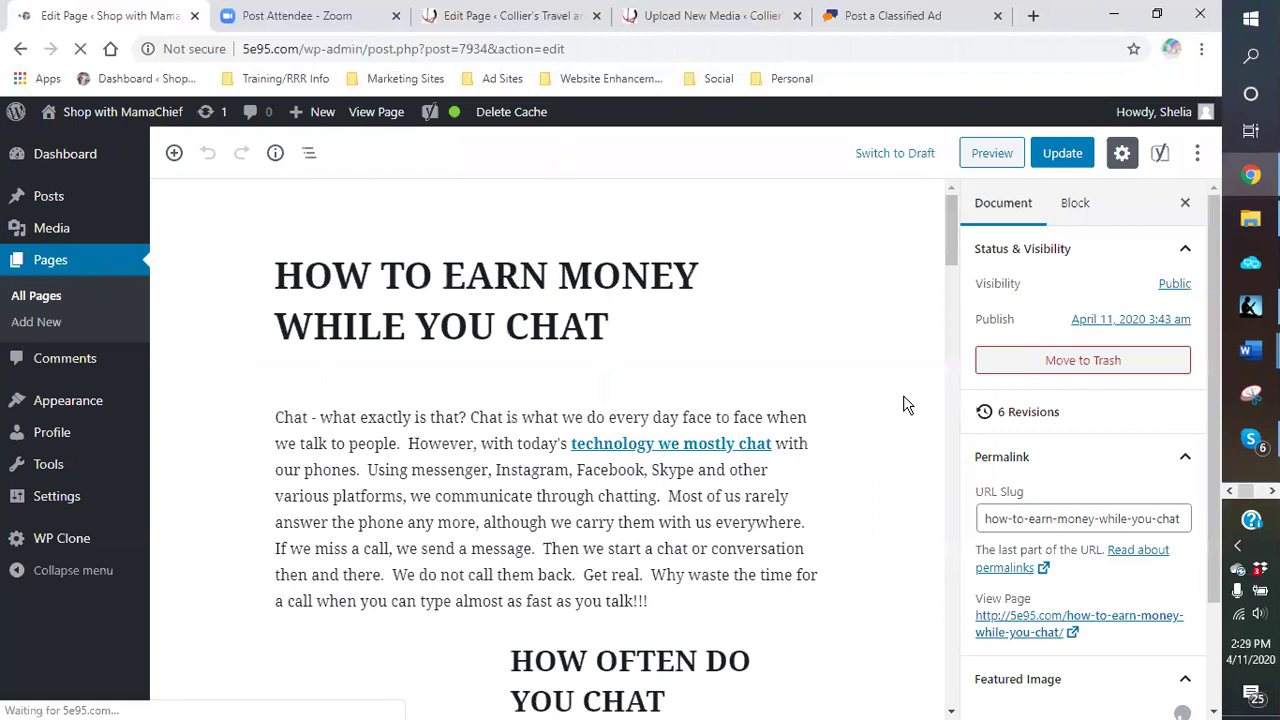
{"action": "right_click", "coordinate": [1020, 630]}
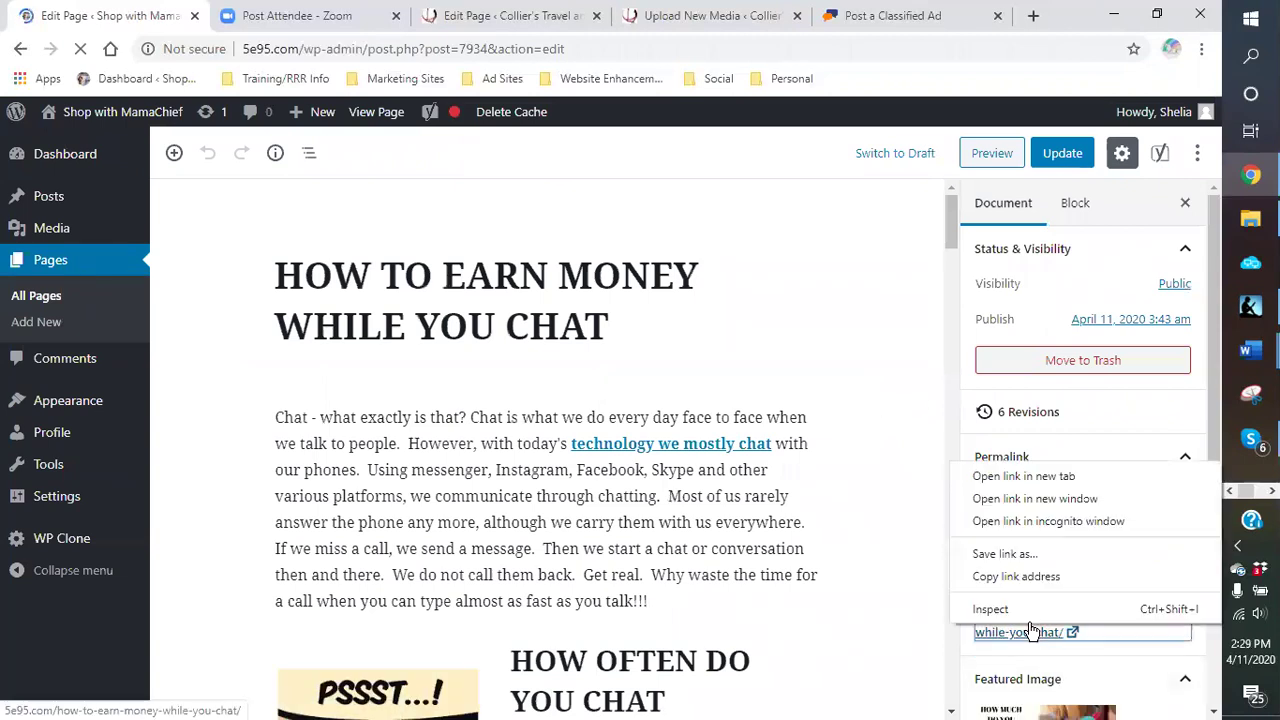
{"action": "left_click", "coordinate": [1016, 577]}
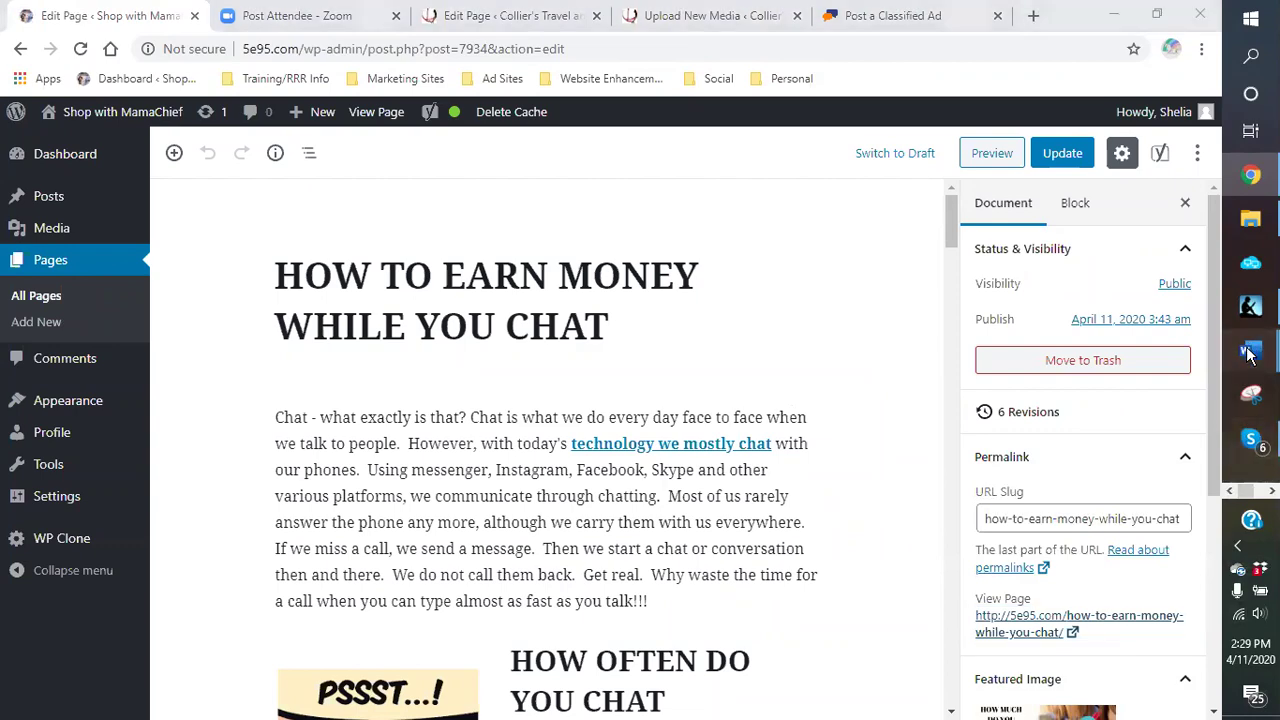
{"action": "mouse_move", "coordinate": [1250, 350]}
{"action": "left_click", "coordinate": [1125, 335]}
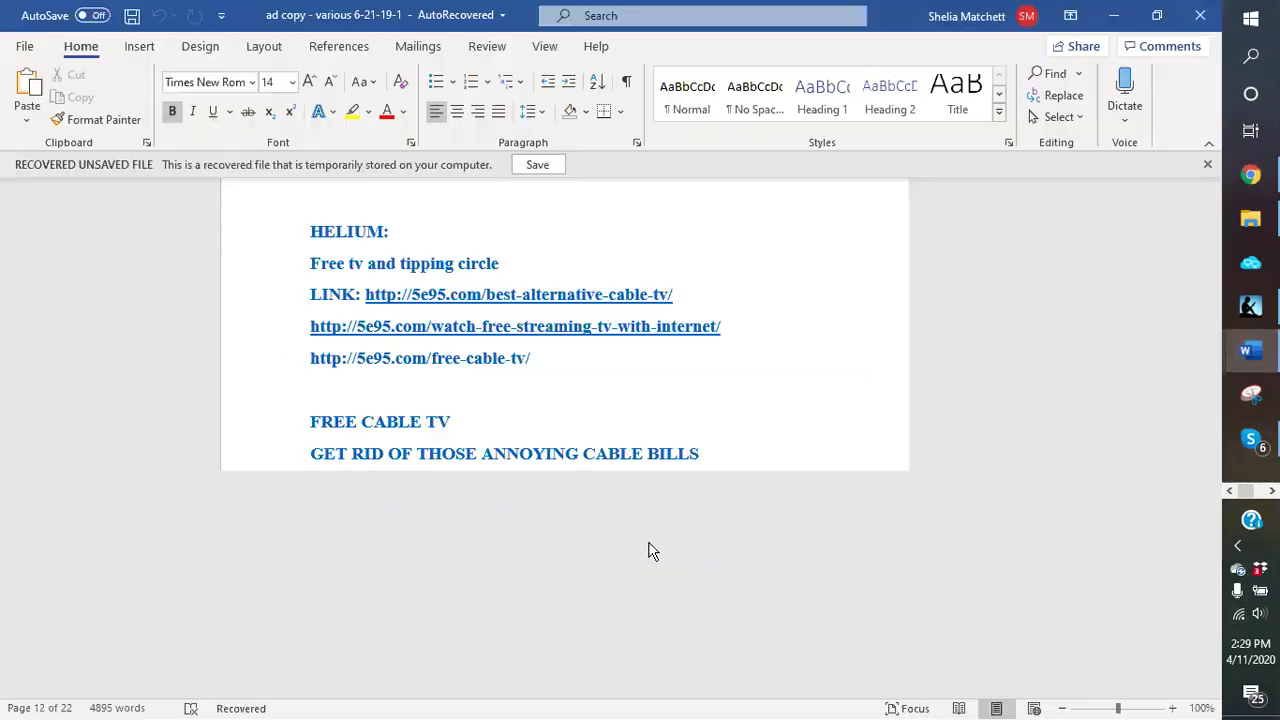
Step: Scroll to the blank space after the workout-from-home description on page 22
{"action": "scroll", "coordinate": [600, 560], "scroll_direction": "down", "scroll_amount": 5}
{"action": "scroll", "coordinate": [543, 520], "scroll_direction": "down", "scroll_amount": 20}
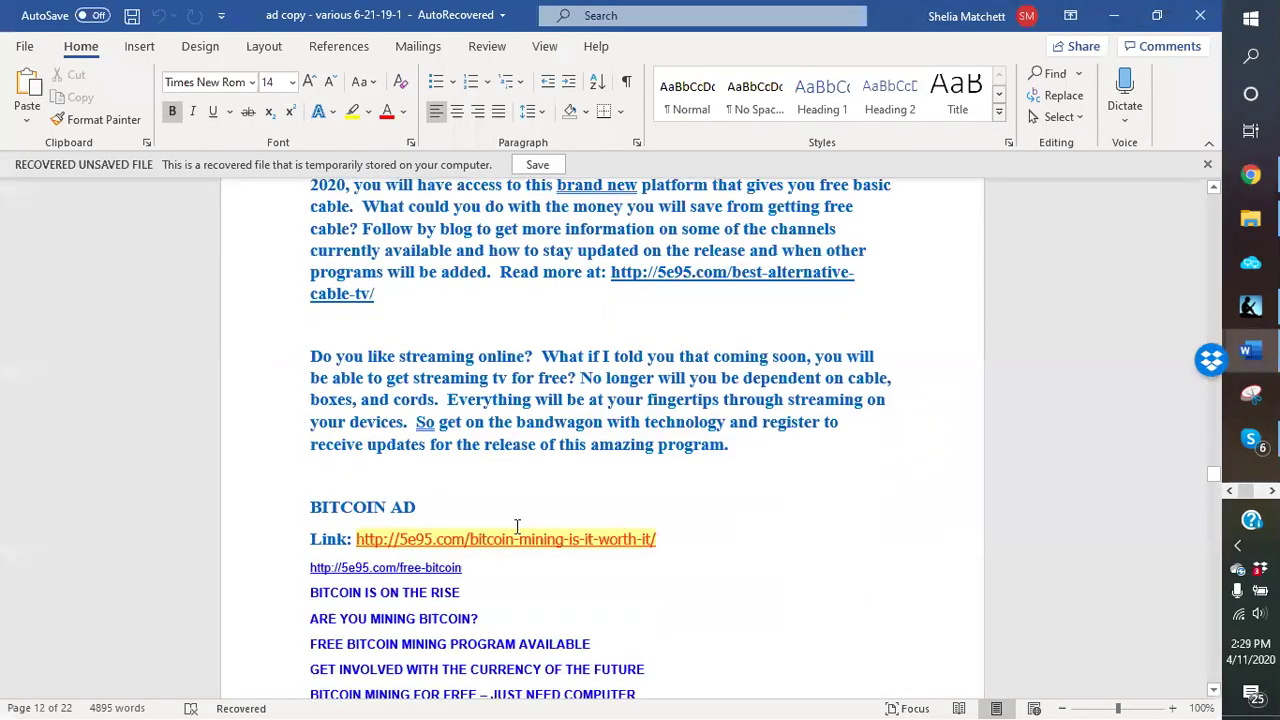
{"action": "scroll", "coordinate": [494, 514], "scroll_direction": "down", "scroll_amount": 20}
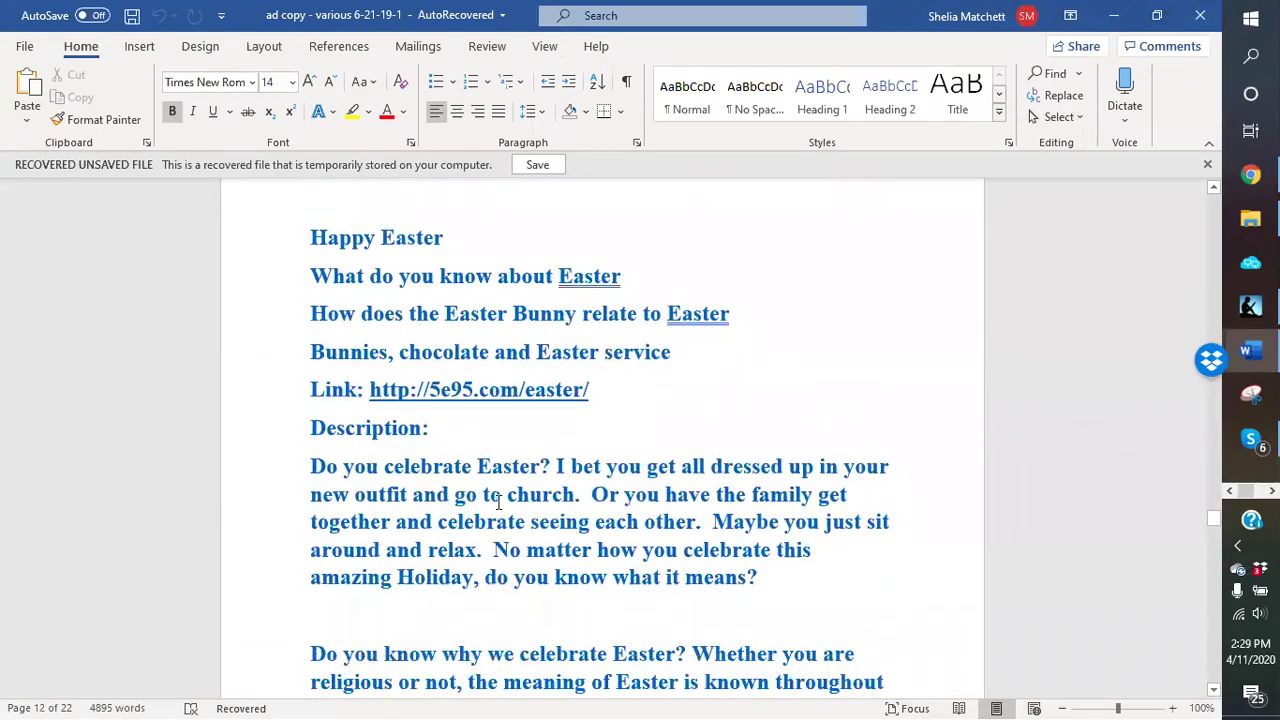
{"action": "scroll", "coordinate": [487, 503], "scroll_direction": "down", "scroll_amount": 20}
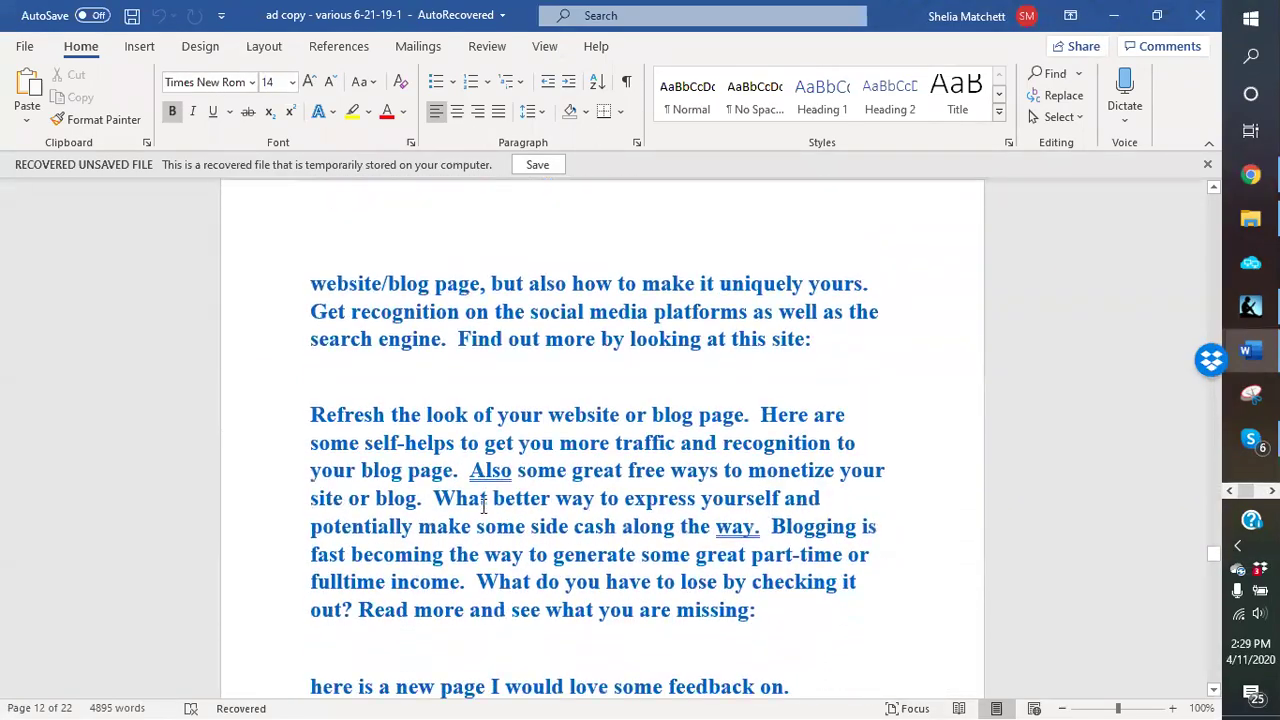
{"action": "scroll", "coordinate": [481, 505], "scroll_direction": "down", "scroll_amount": 18}
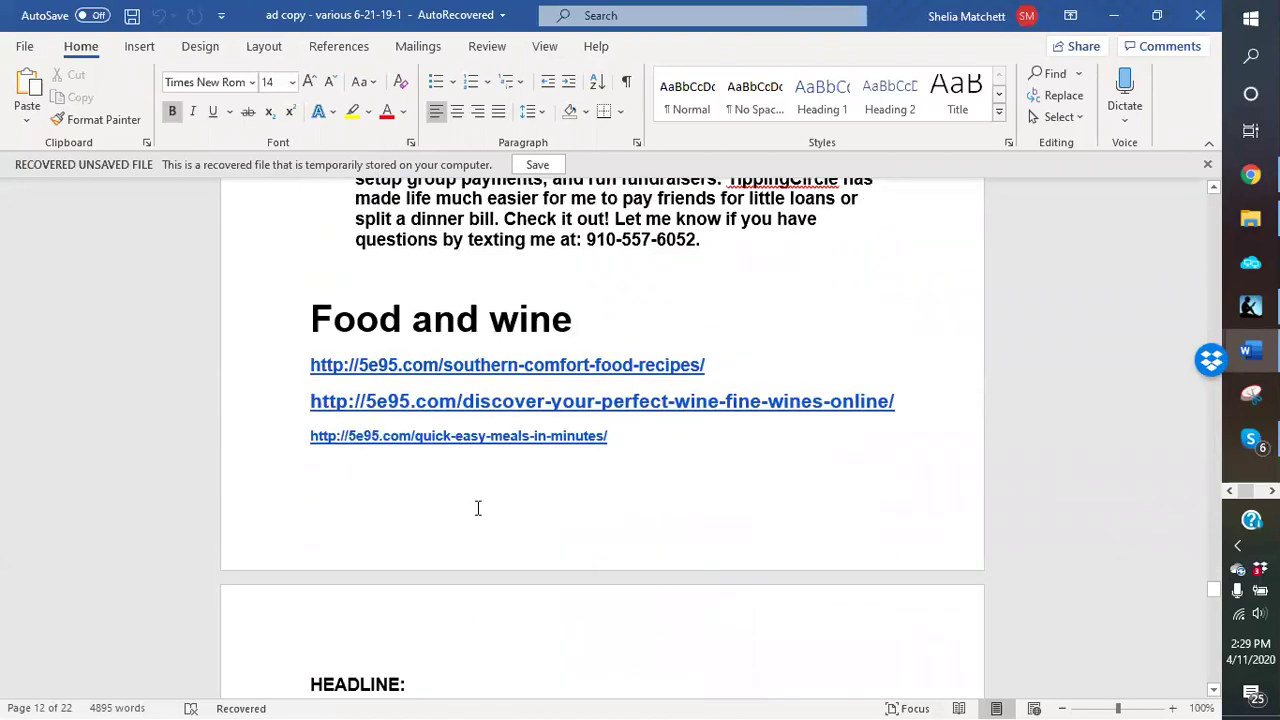
{"action": "scroll", "coordinate": [464, 480], "scroll_direction": "up", "scroll_amount": 5}
{"action": "scroll", "coordinate": [464, 480], "scroll_direction": "up", "scroll_amount": 5}
{"action": "scroll", "coordinate": [460, 483], "scroll_direction": "down", "scroll_amount": 15}
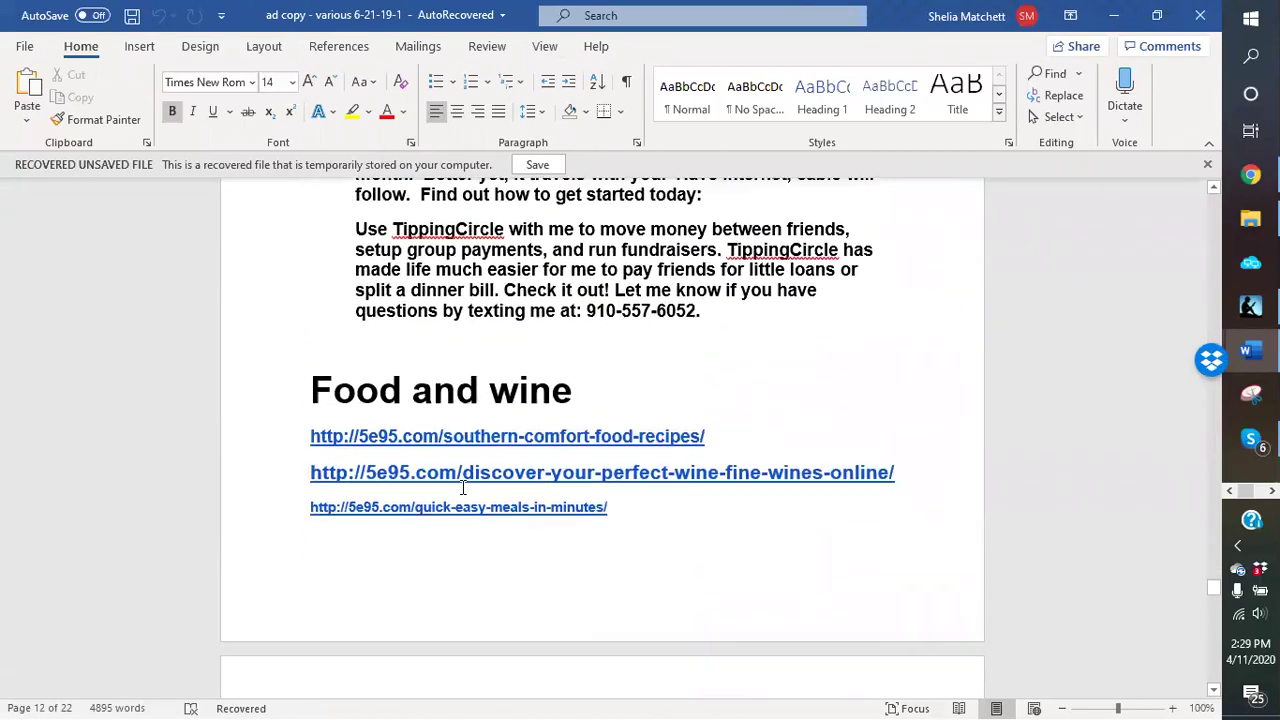
{"action": "scroll", "coordinate": [455, 485], "scroll_direction": "down", "scroll_amount": 12}
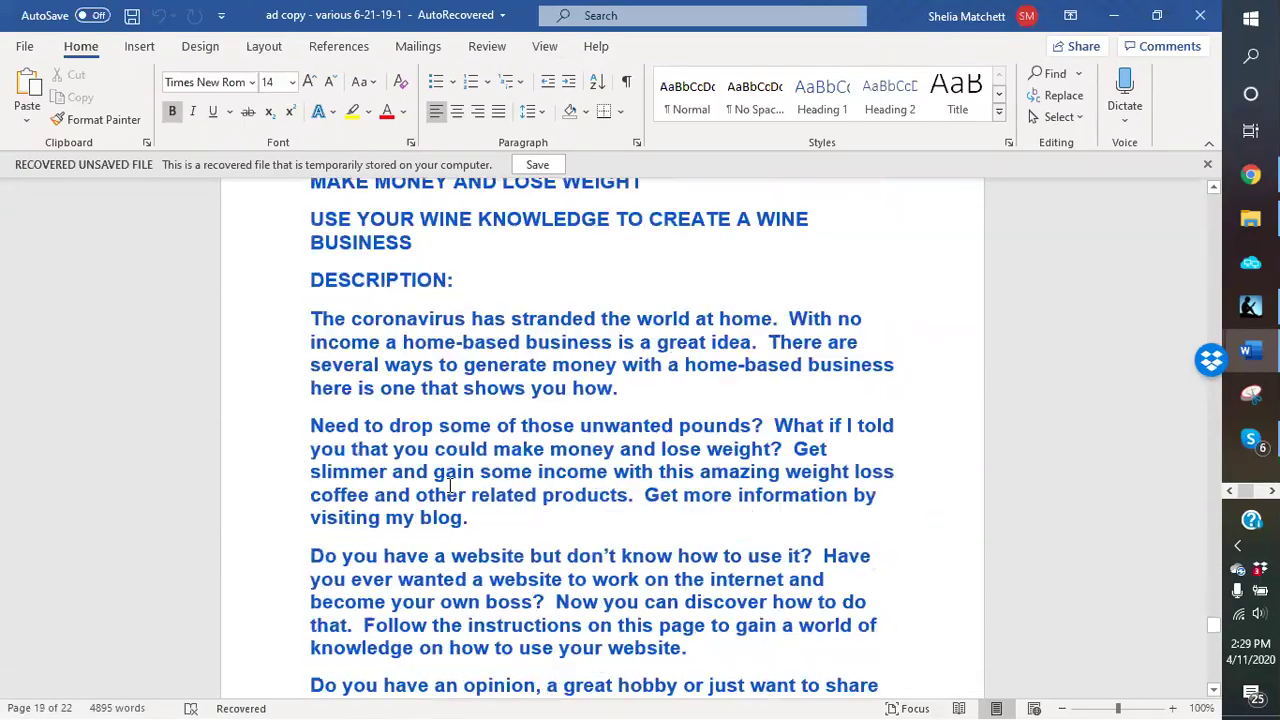
{"action": "scroll", "coordinate": [447, 485], "scroll_direction": "down", "scroll_amount": 14}
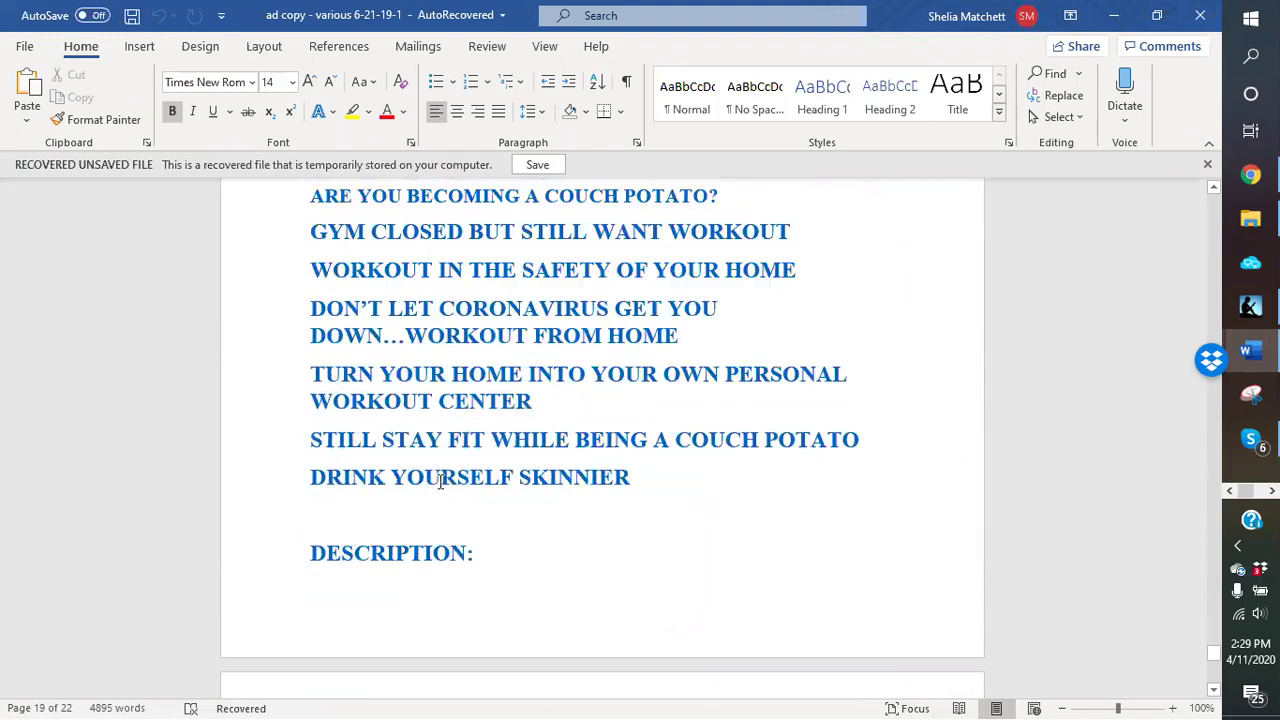
{"action": "scroll", "coordinate": [434, 511], "scroll_direction": "down", "scroll_amount": 6}
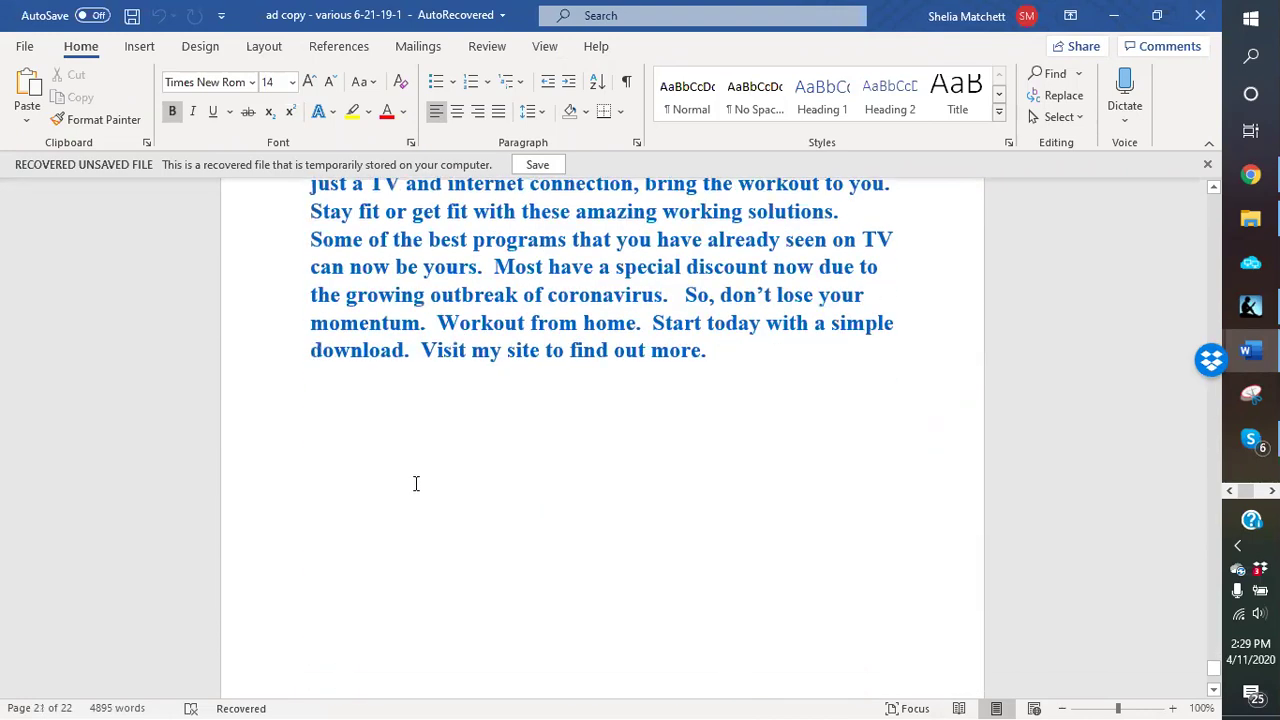
{"action": "scroll", "coordinate": [374, 394], "scroll_direction": "up", "scroll_amount": 1}
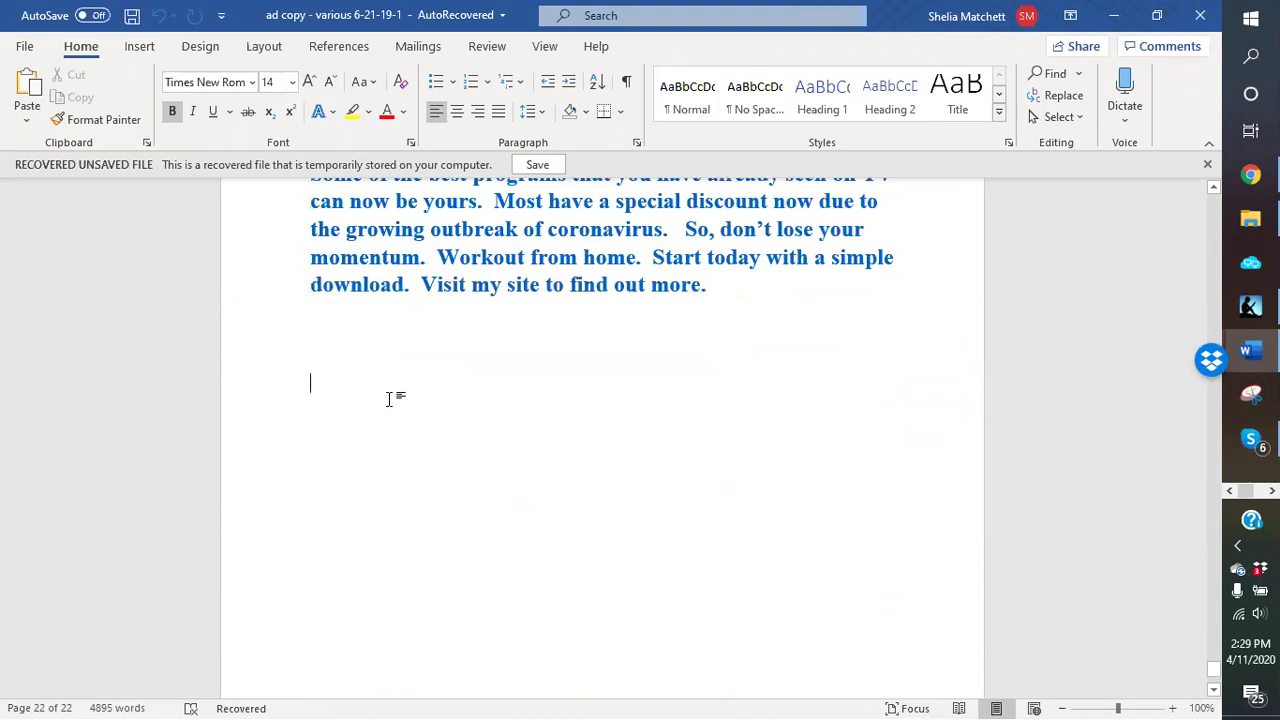
Step: Type the heading CHAT TO MAKE MONEY in capitals at font size 20
{"action": "type", "text": "ch"}
{"action": "key", "text": "BackSpace"}
{"action": "key", "text": "BackSpace"}
{"action": "left_click", "coordinate": [292, 84]}
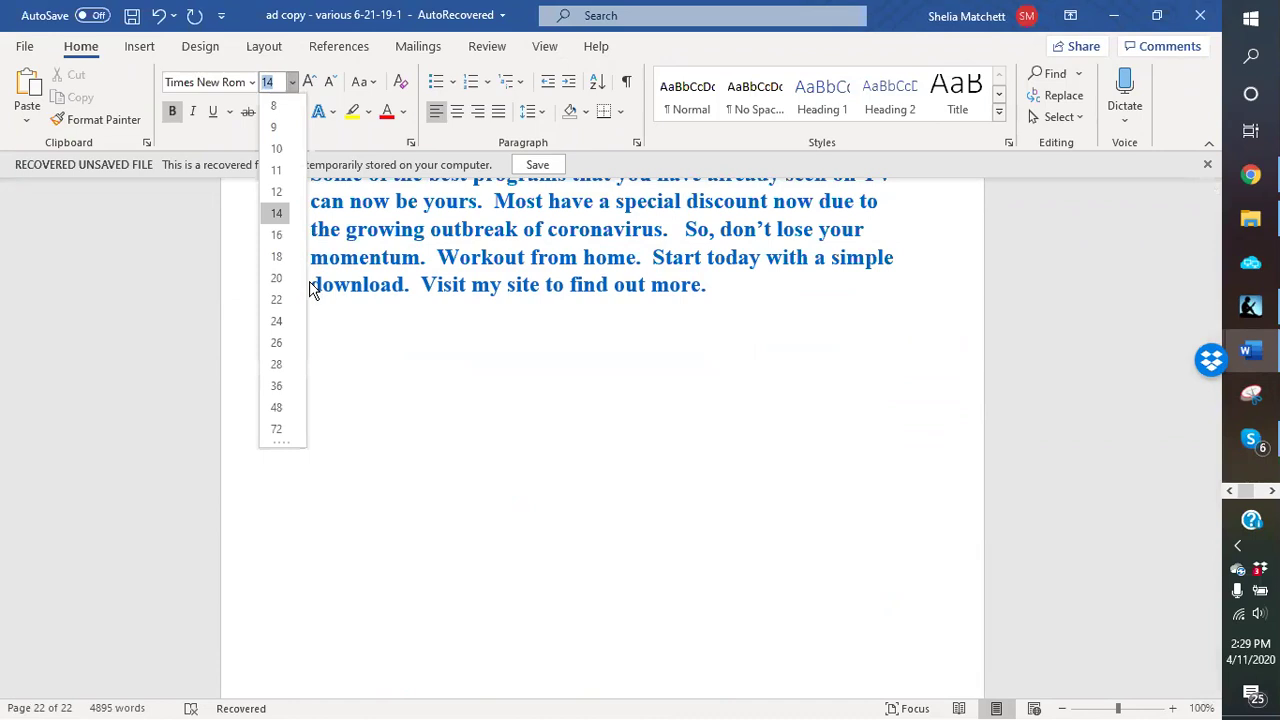
{"action": "left_click", "coordinate": [276, 276]}
{"action": "type", "text": "chat"}
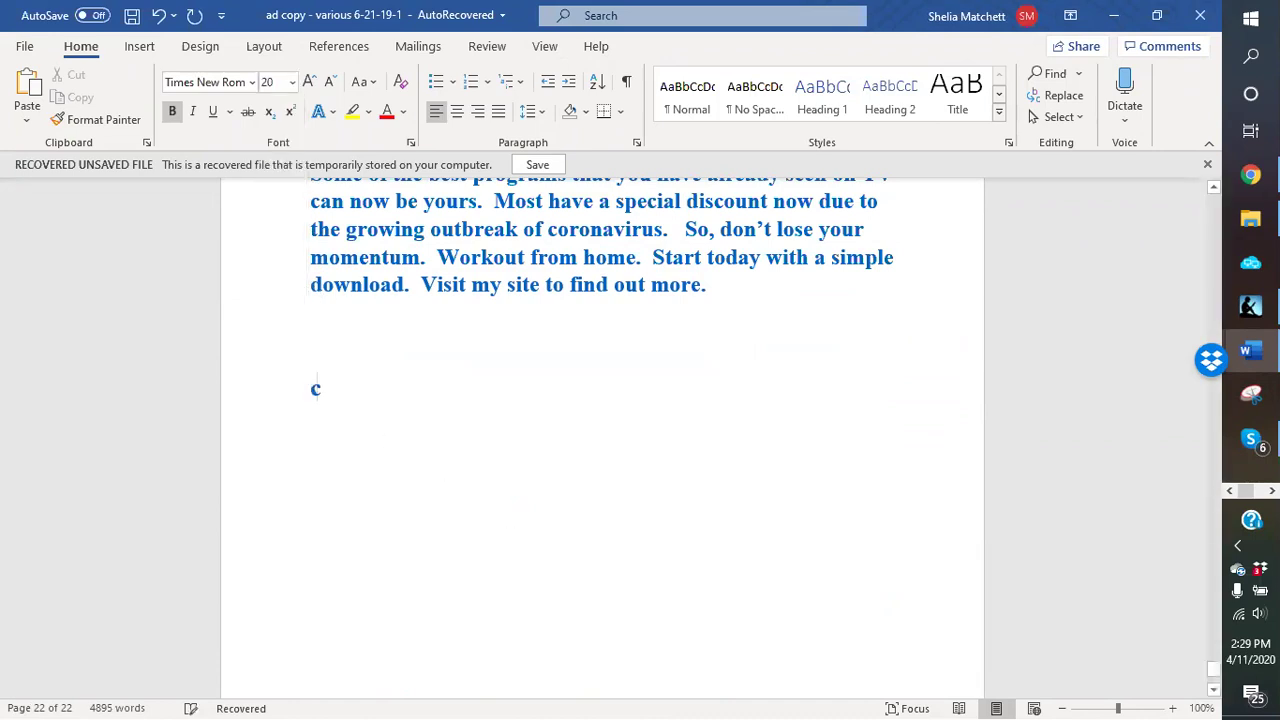
{"action": "key", "text": "BackSpace"}
{"action": "key", "text": "BackSpace"}
{"action": "key", "text": "BackSpace"}
{"action": "key", "text": "BackSpace"}
{"action": "type", "text": "H"}
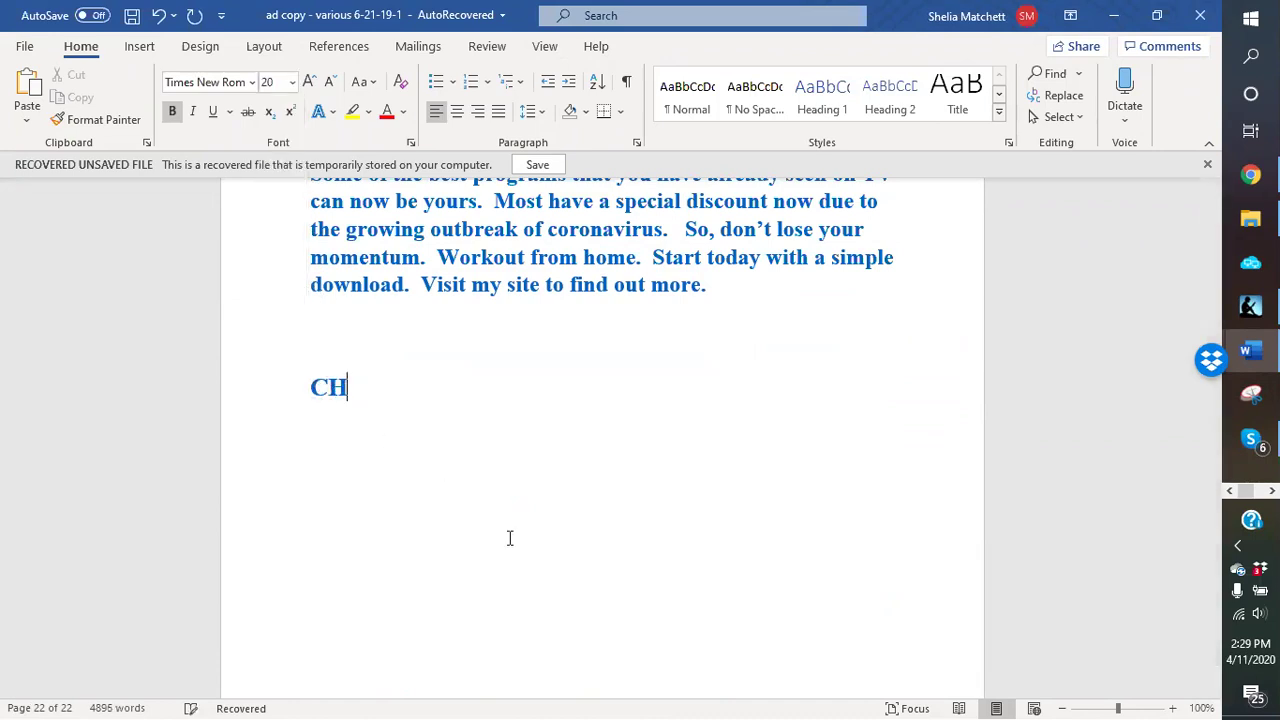
{"action": "type", "text": "AT TO MA"}
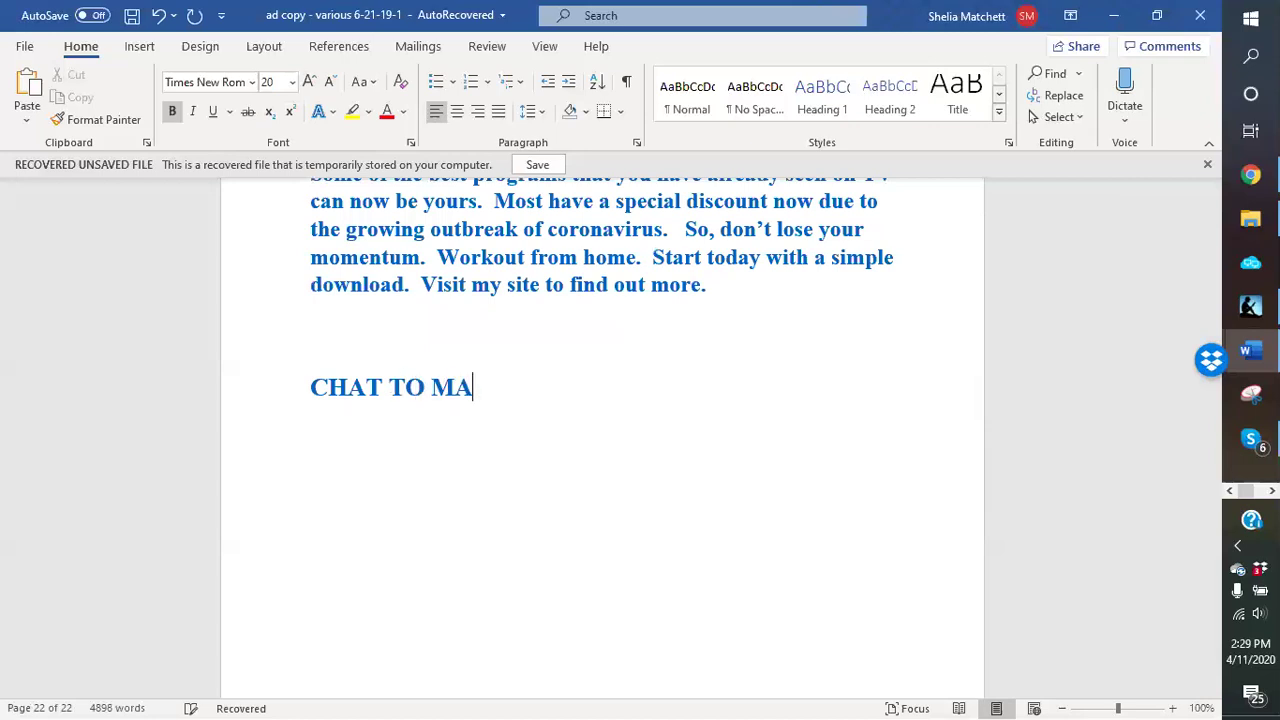
{"action": "type", "text": "KE MONEY"}
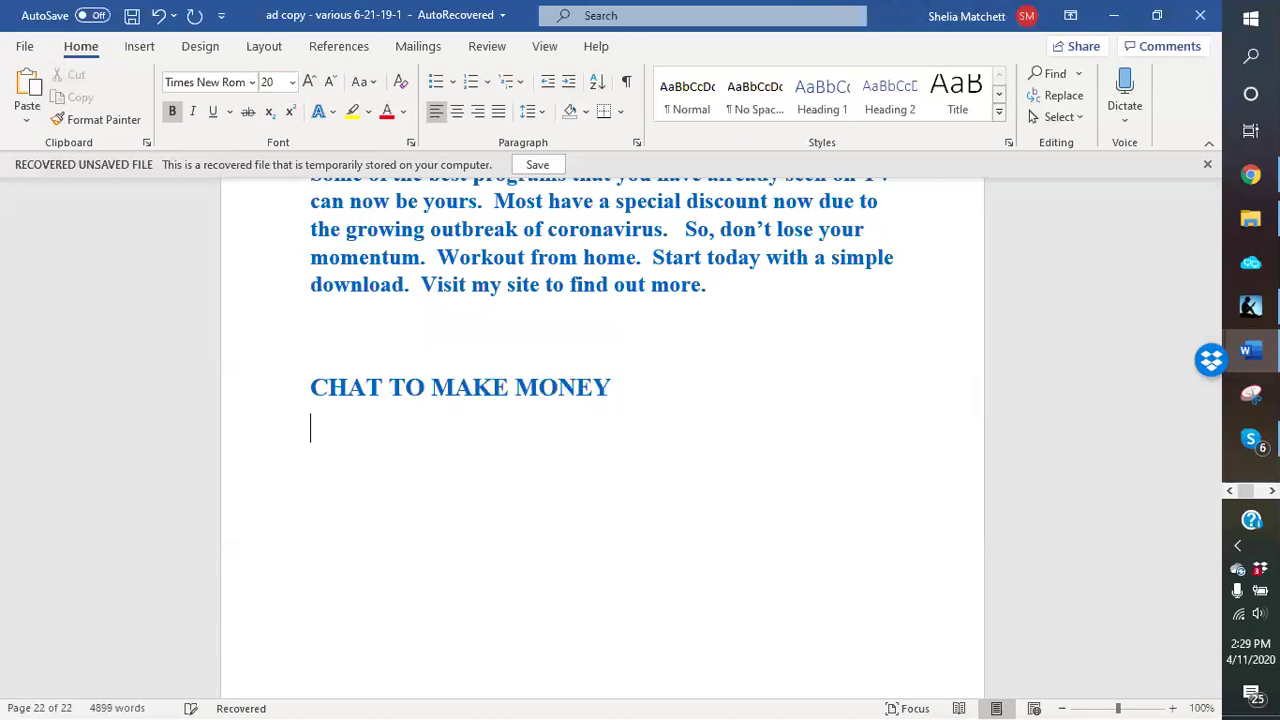
Step: Back at size 14, add a 'Link:' line with the copied page URL pasted after it
{"action": "left_click", "coordinate": [291, 82]}
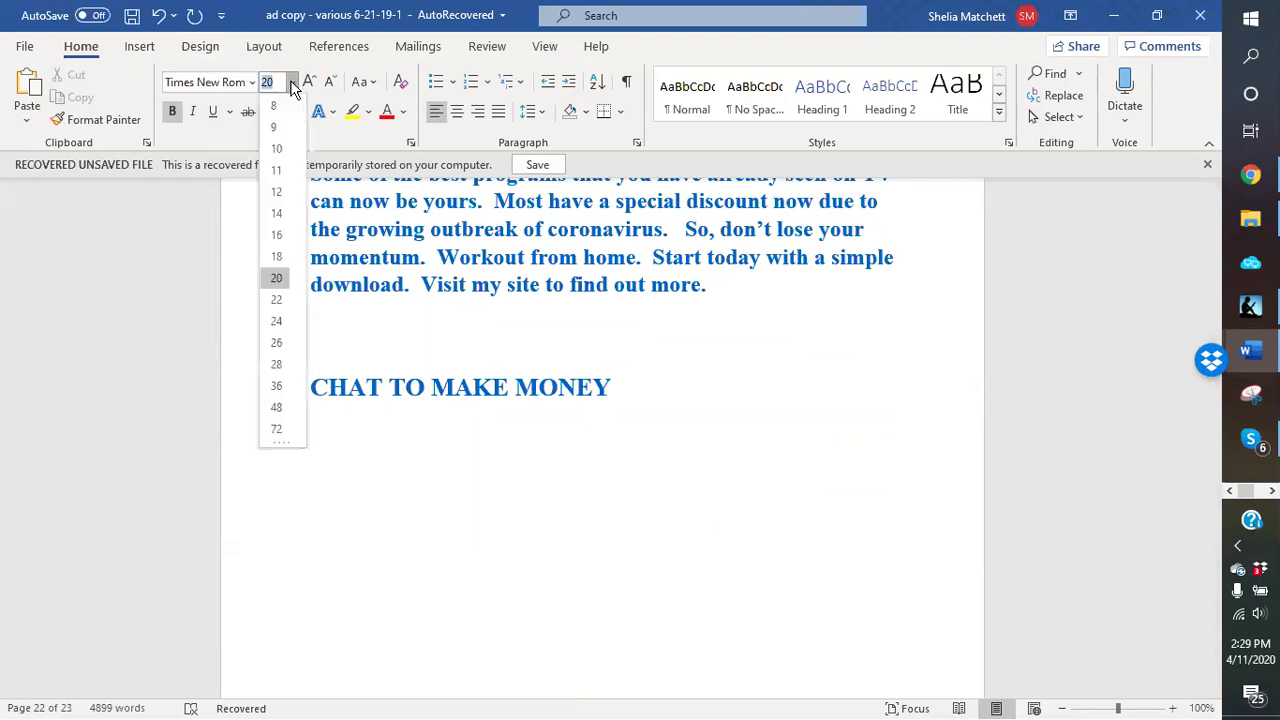
{"action": "left_click", "coordinate": [277, 213]}
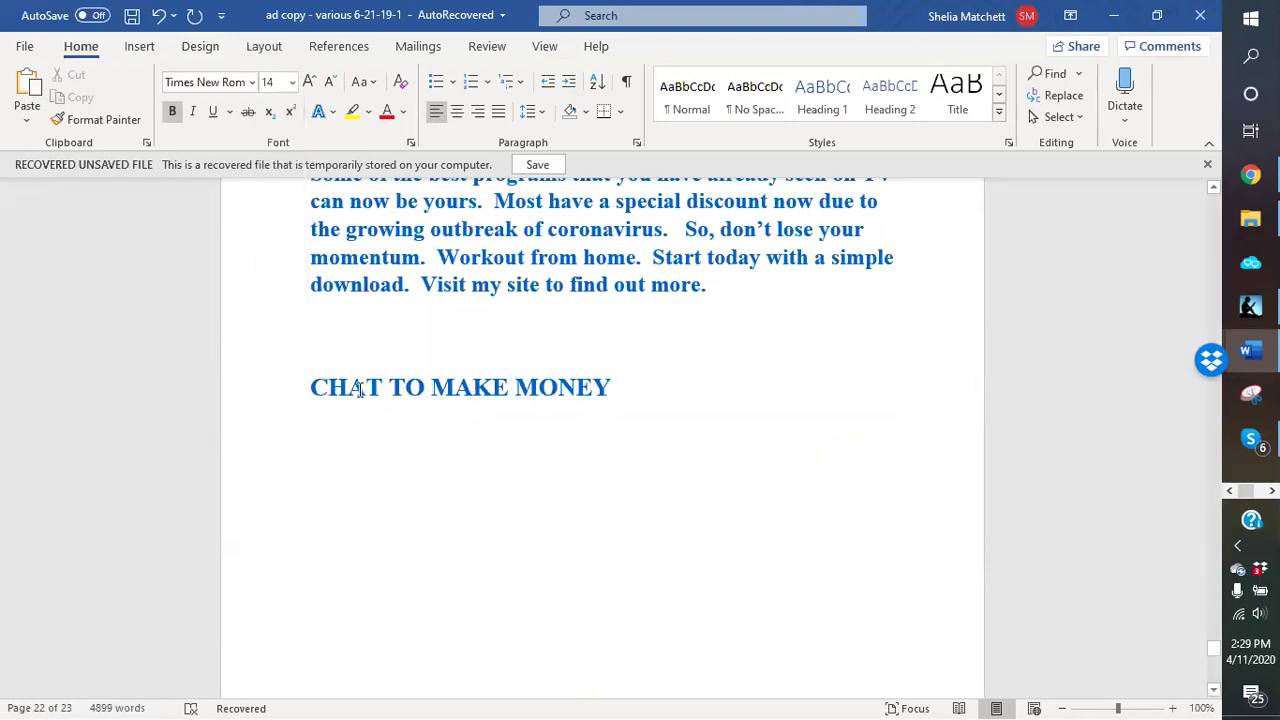
{"action": "type", "text": "Link:"}
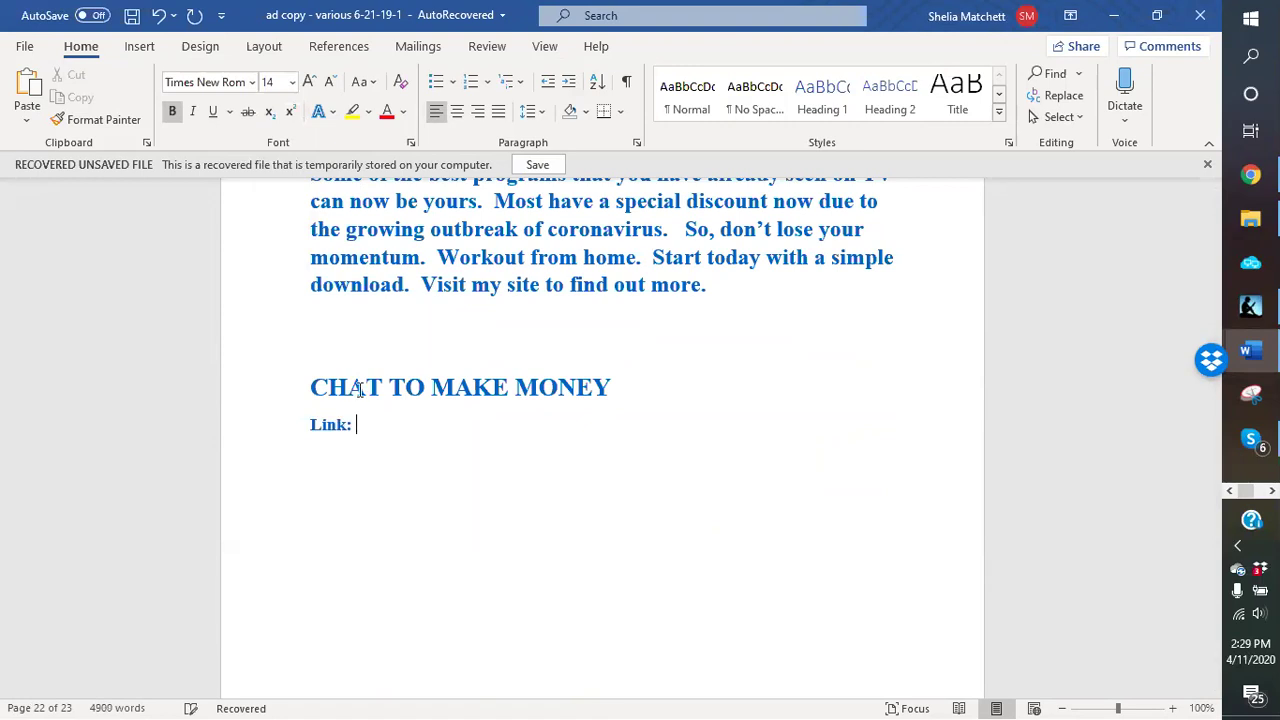
{"action": "right_click", "coordinate": [378, 428]}
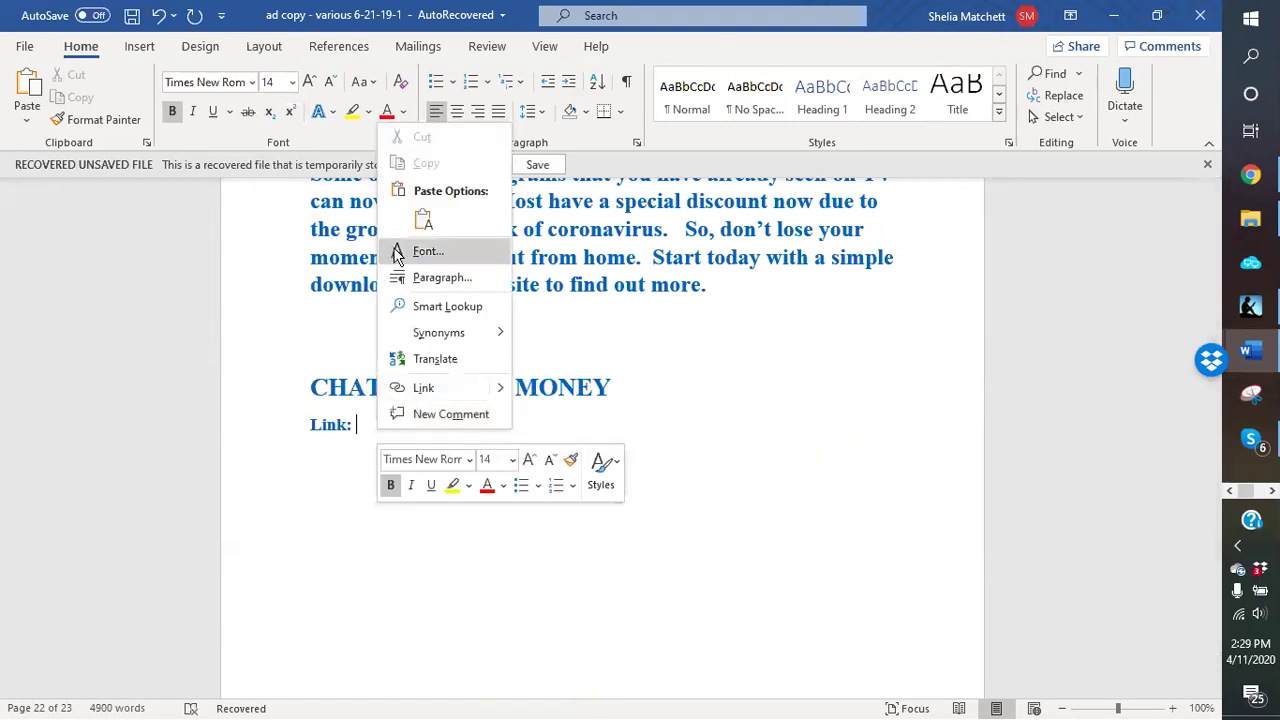
{"action": "left_click", "coordinate": [423, 220]}
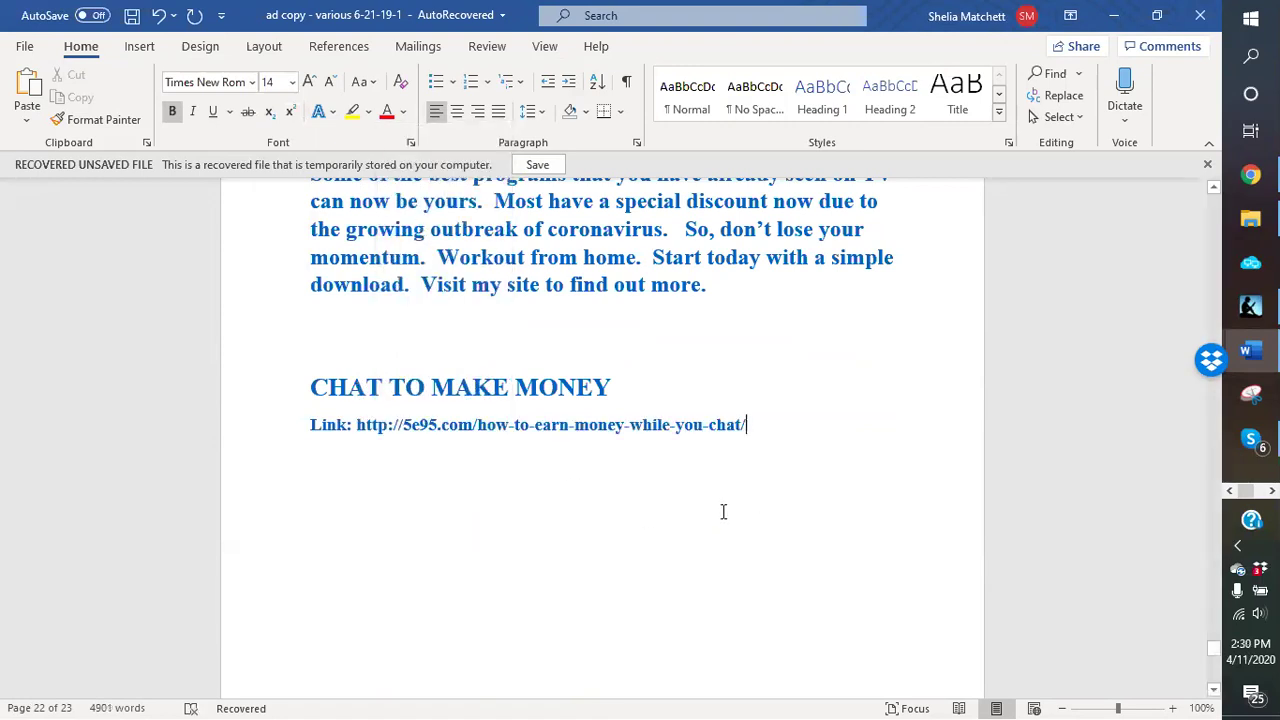
{"action": "key", "text": "Return"}
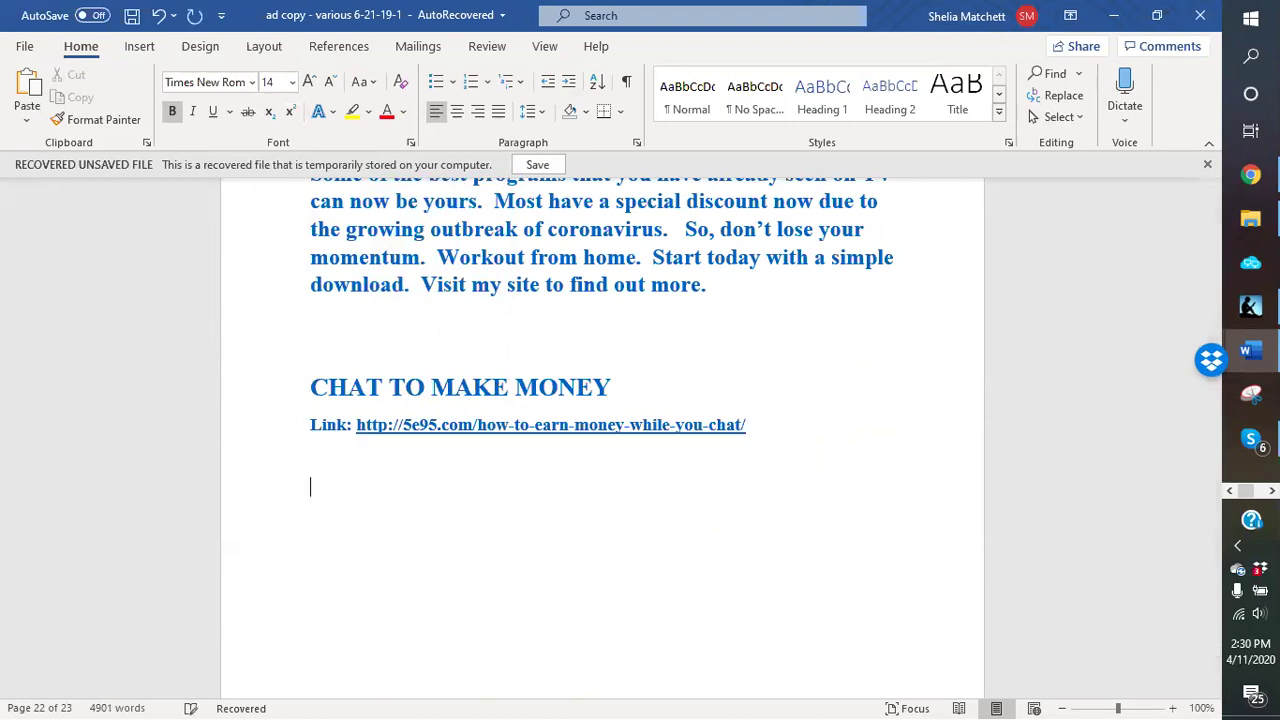
Step: Add the HEADLINES: label followed by HOW OFTEN DO YOU CHAT and MAKE MONEY WHILE YOU CHAT
{"action": "type", "text": "HEADLINES:"}
{"action": "key", "text": "Return"}
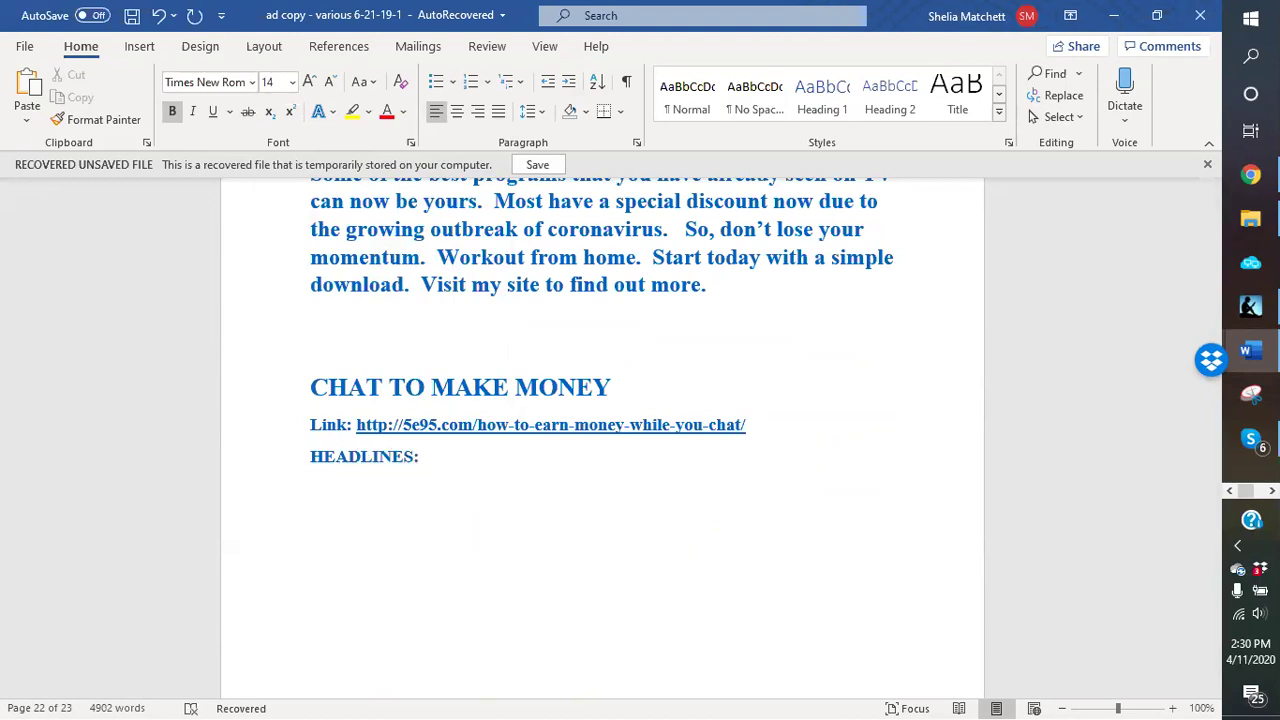
{"action": "type", "text": "HOW OFN DO YOU CH"}
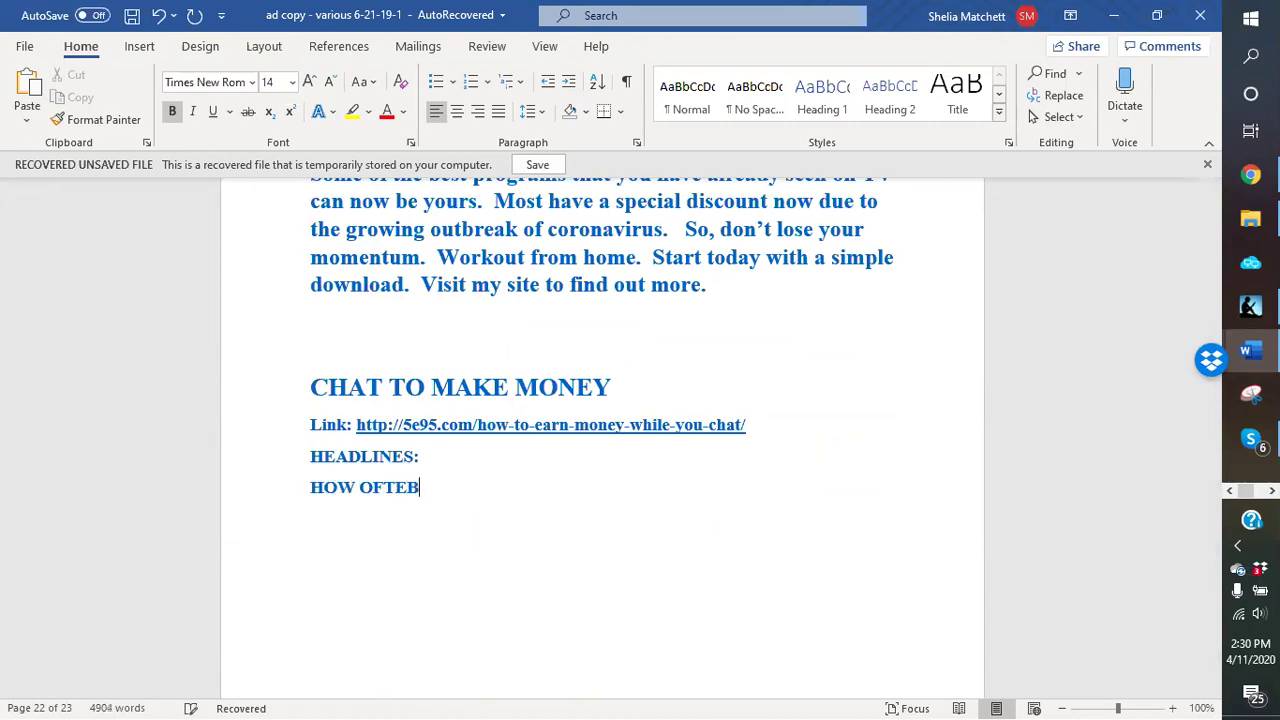
{"action": "type", "text": "AT "}
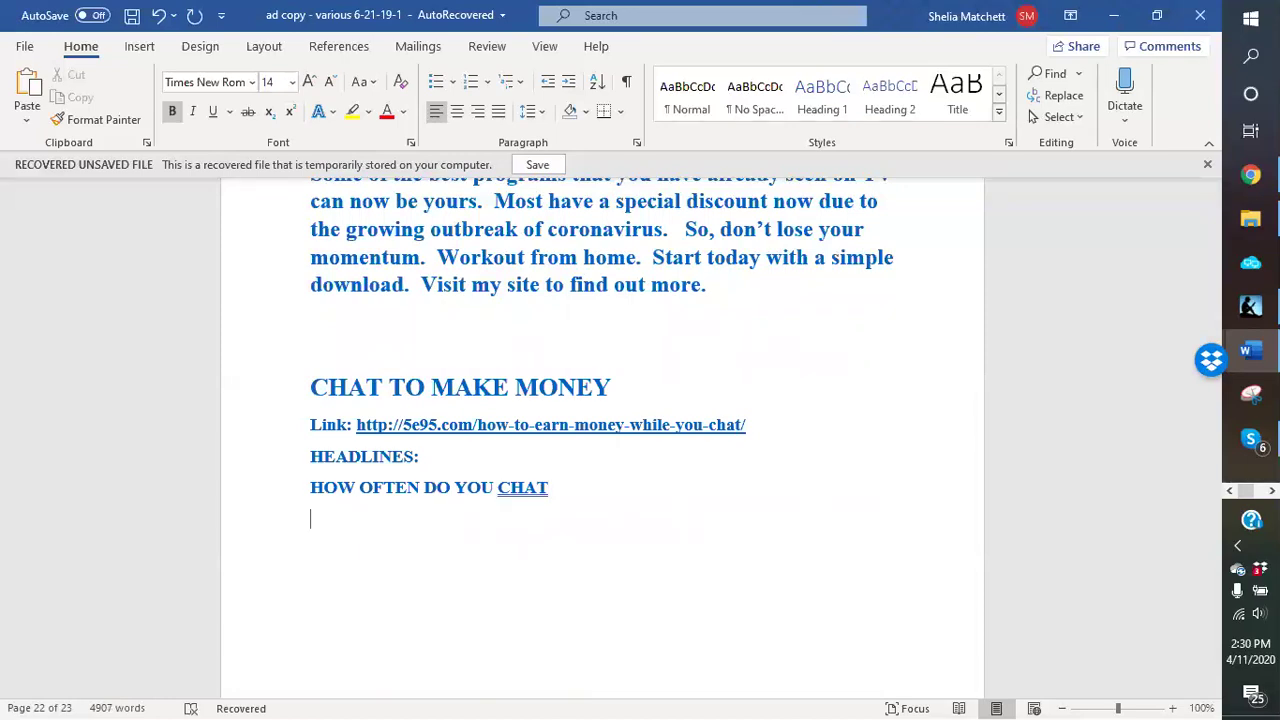
{"action": "type", "text": "MAKE MON"}
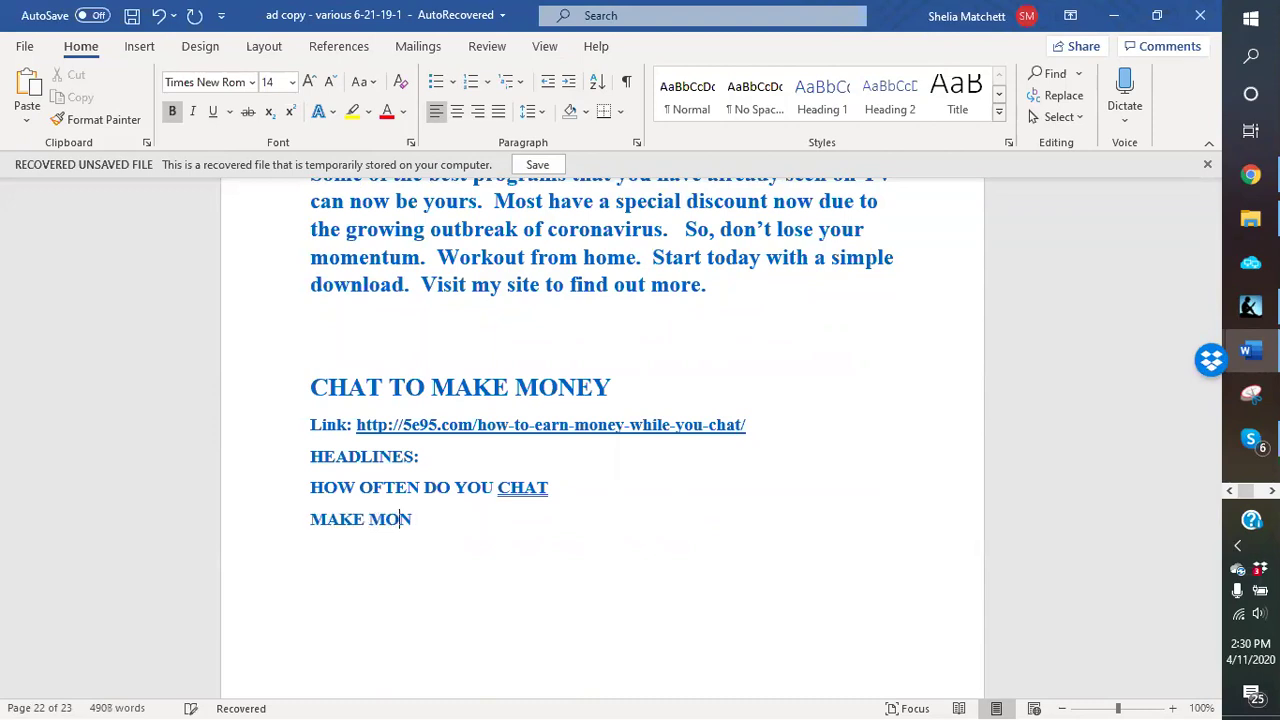
{"action": "type", "text": "EY WHILE YOU CHAT"}
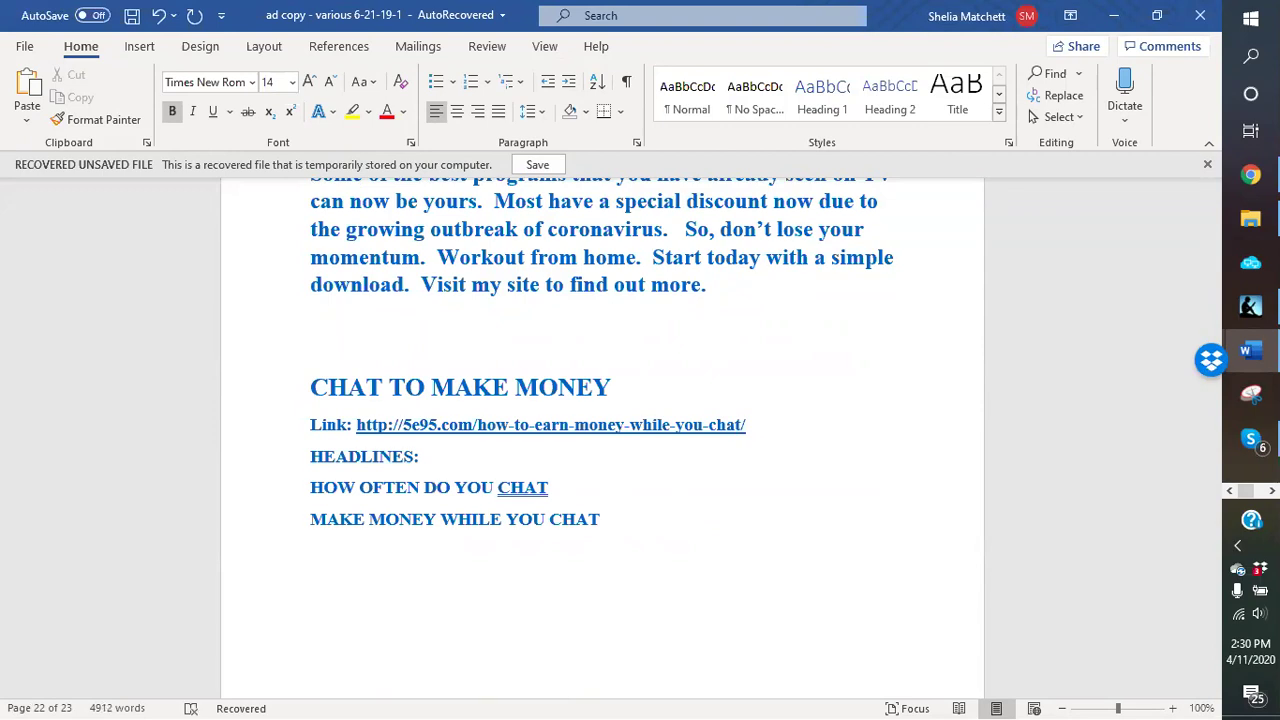
Step: Start a DESCRIPTION: paragraph beginning 'We all chat on some type of platform'
{"action": "key", "text": "Return"}
{"action": "type", "text": "DESCRIPTION"}
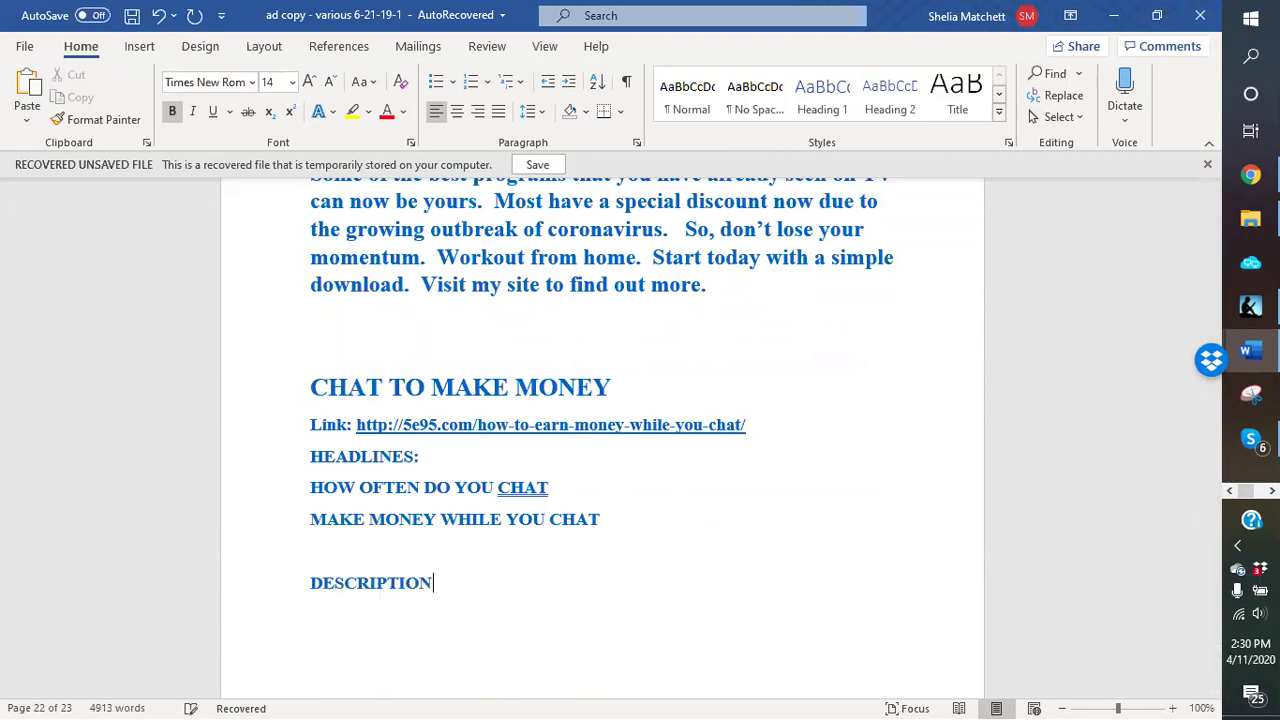
{"action": "type", "text": "'wjk"}
{"action": "key", "text": "BackSpace"}
{"action": "key", "text": "BackSpace"}
{"action": "key", "text": "BackSpace"}
{"action": "type", "text": "We all chat on some "}
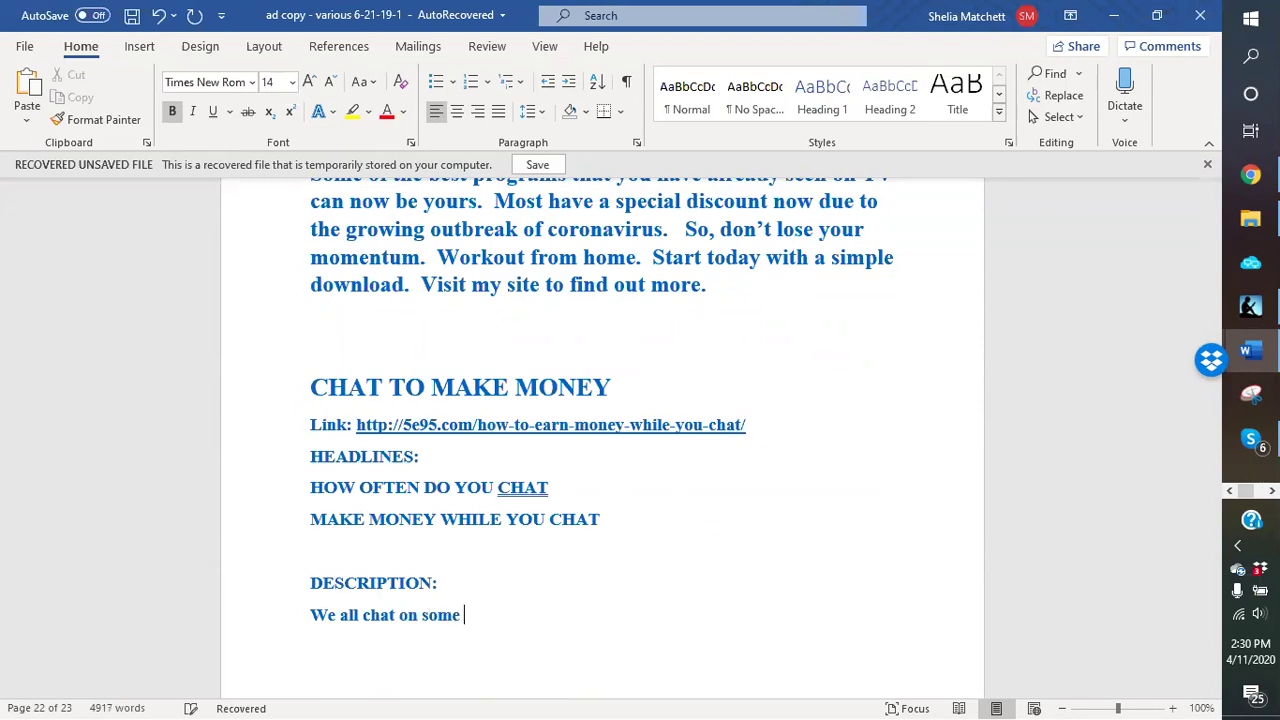
{"action": "type", "text": "type of platform beit"}
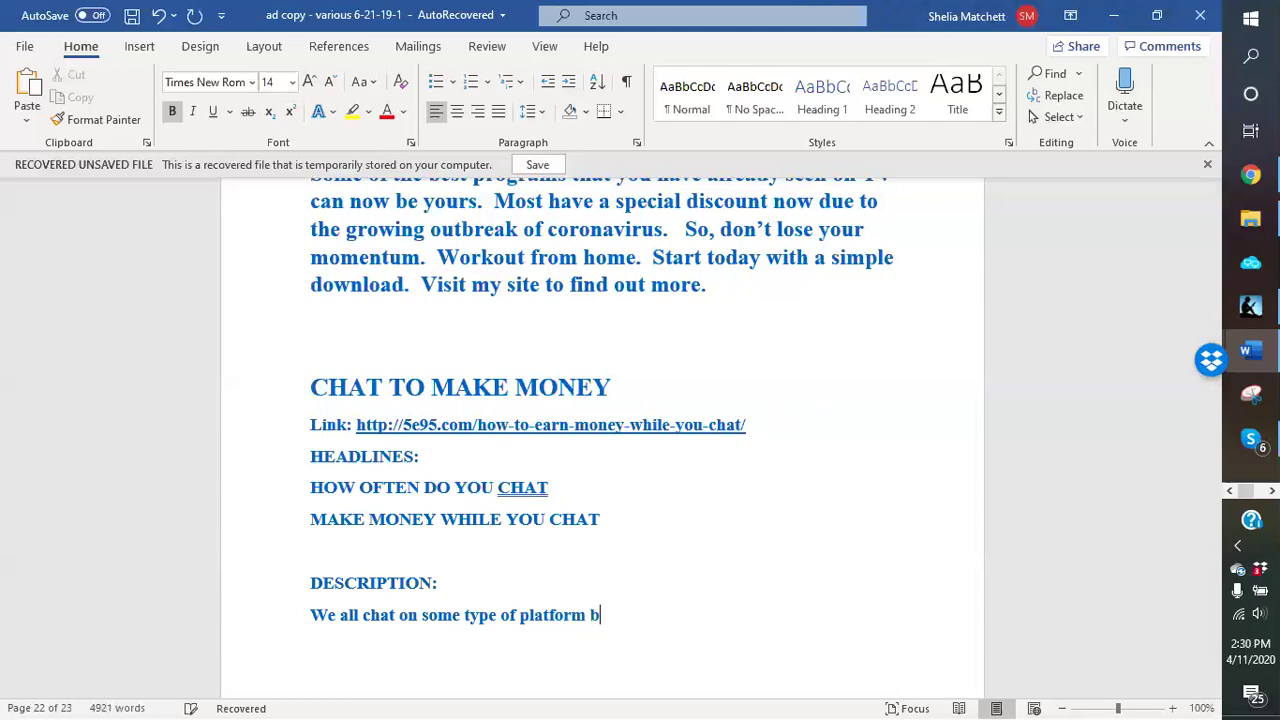
{"action": "key", "text": "BackSpace"}
{"action": "key", "text": "BackSpace"}
{"action": "key", "text": "BackSpace"}
{"action": "key", "text": "BackSpace"}
Step: List Social media, Instagram, Twitter, LinkedIn, Tumbler, Snapchat, Facebook and Instant Messenger as popular platforms
{"action": "type", "text": "Social med"}
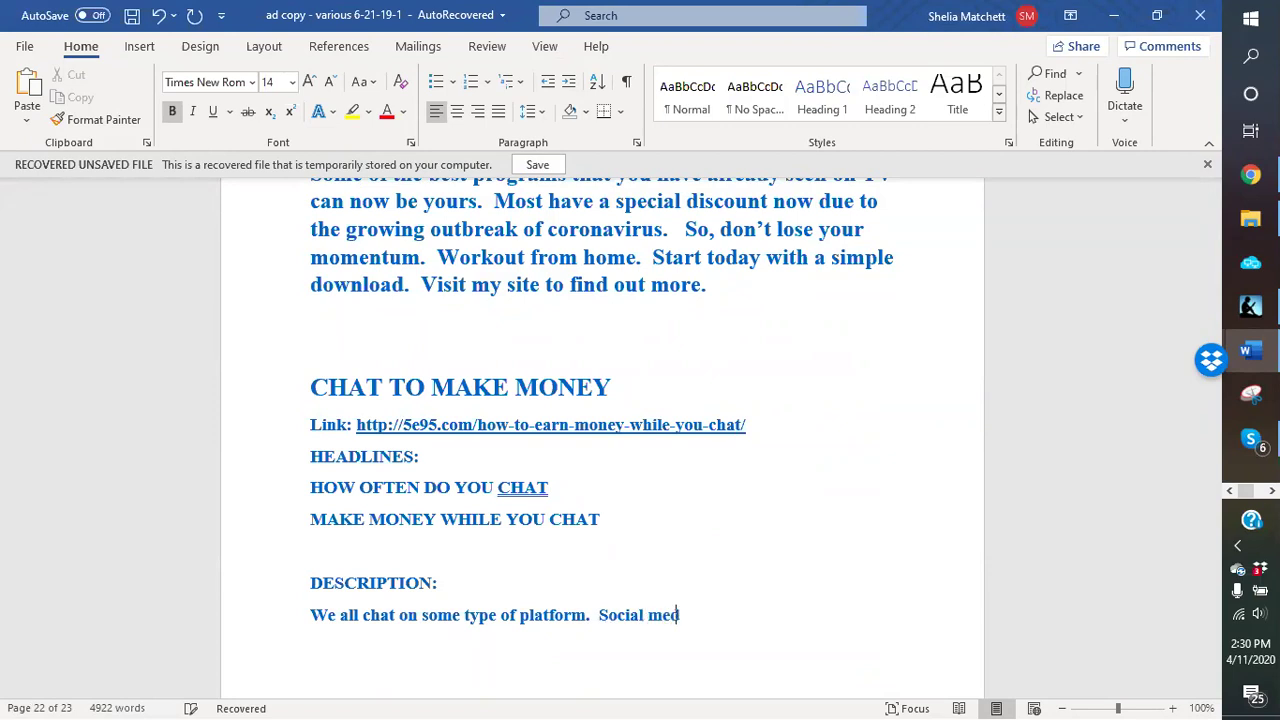
{"action": "type", "text": "ia,  In"}
{"action": "key", "text": "BackSpace"}
{"action": "key", "text": "BackSpace"}
{"action": "type", "text": "Instagram,"}
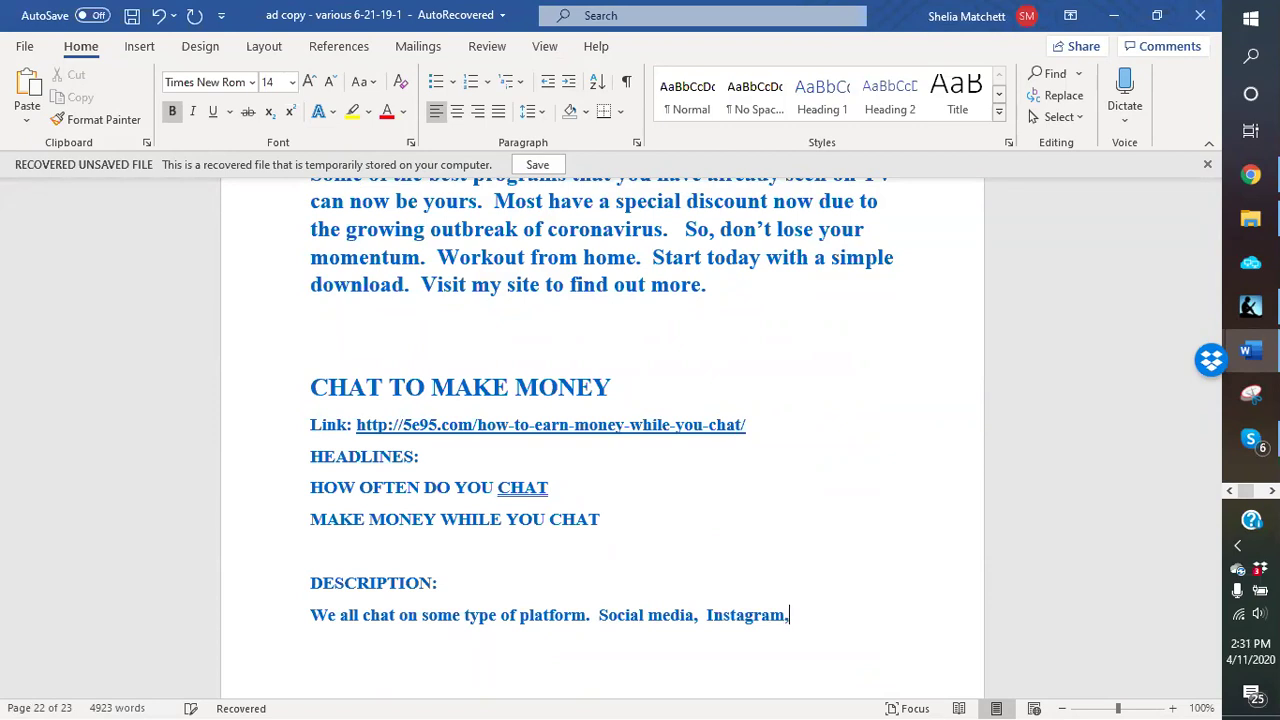
{"action": "type", "text": " Twtii"}
{"action": "key", "text": "BackSpace"}
{"action": "key", "text": "BackSpace"}
{"action": "key", "text": "BackSpace"}
{"action": "type", "text": "itter, LinkedIn"}
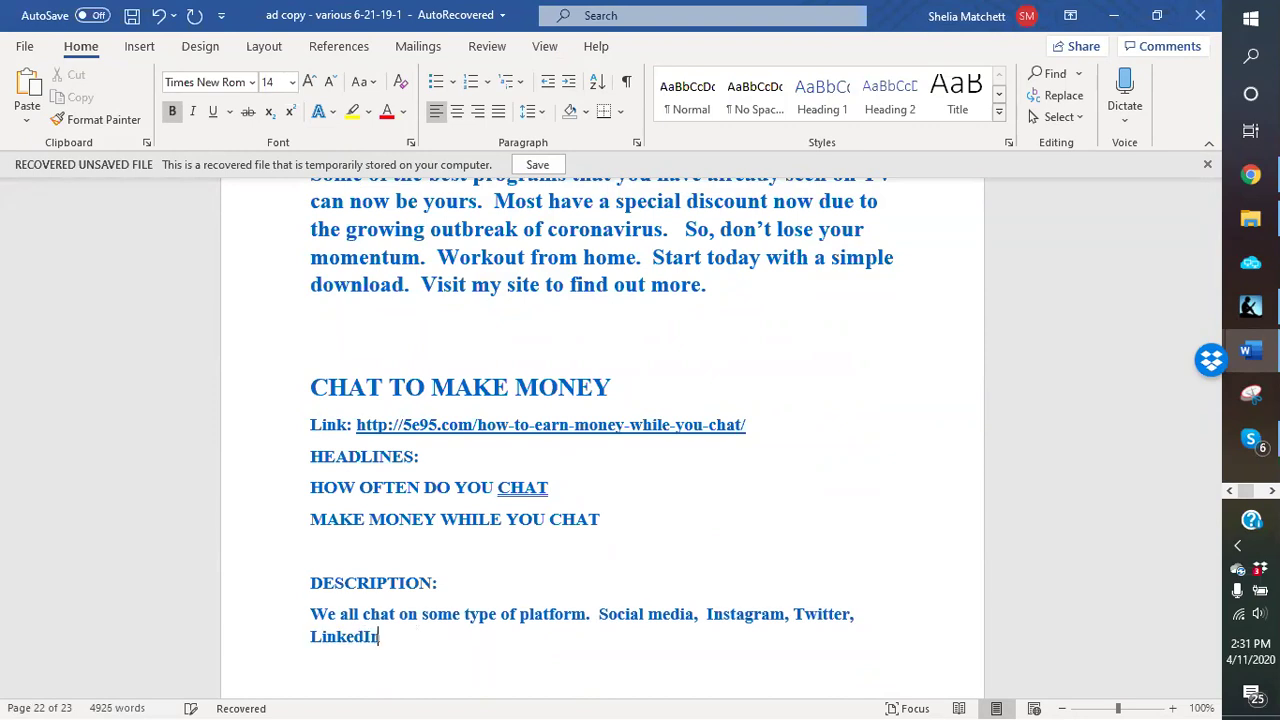
{"action": "type", "text": ", Tumbler, Snapchat"}
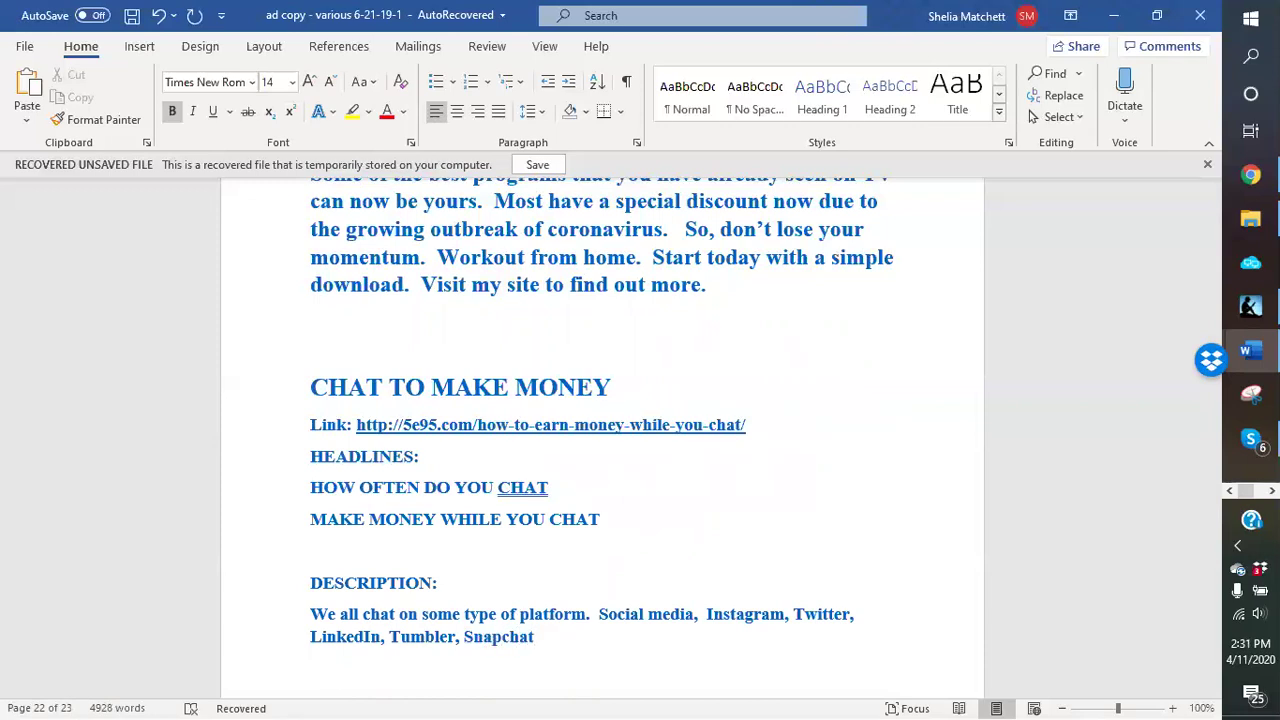
{"action": "type", "text": " are some of the most"}
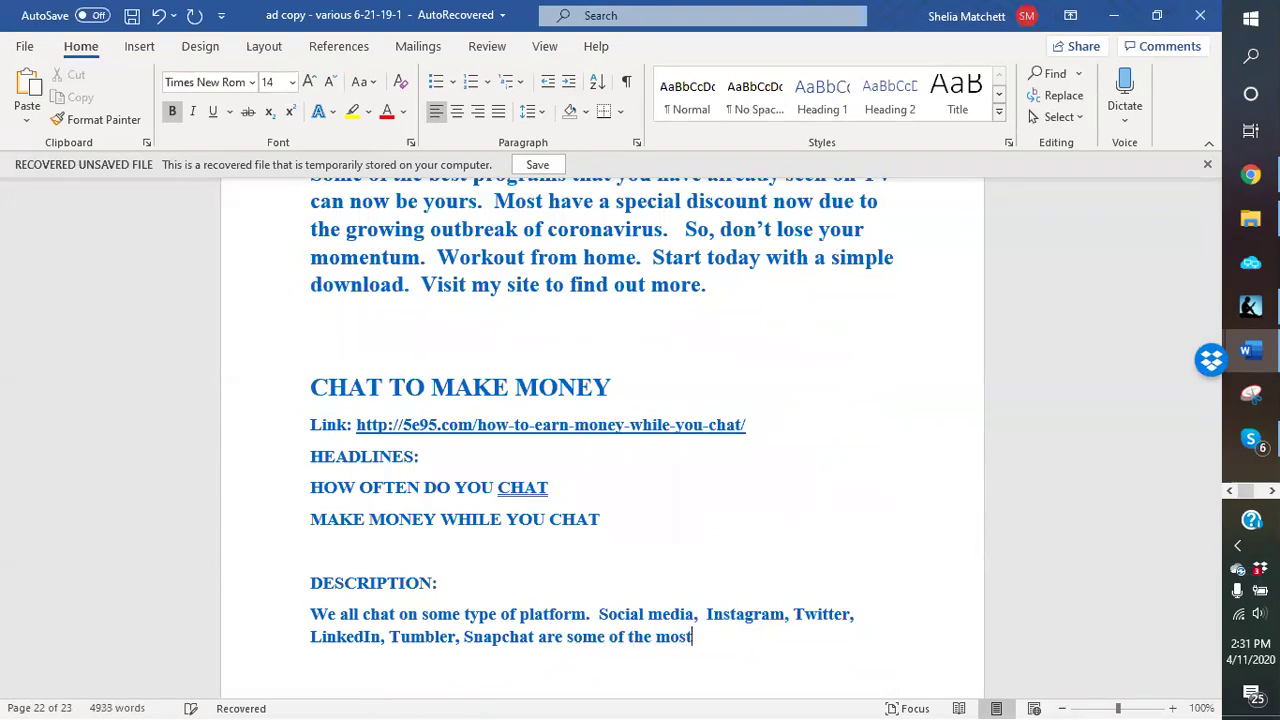
{"action": "type", "text": " popular."}
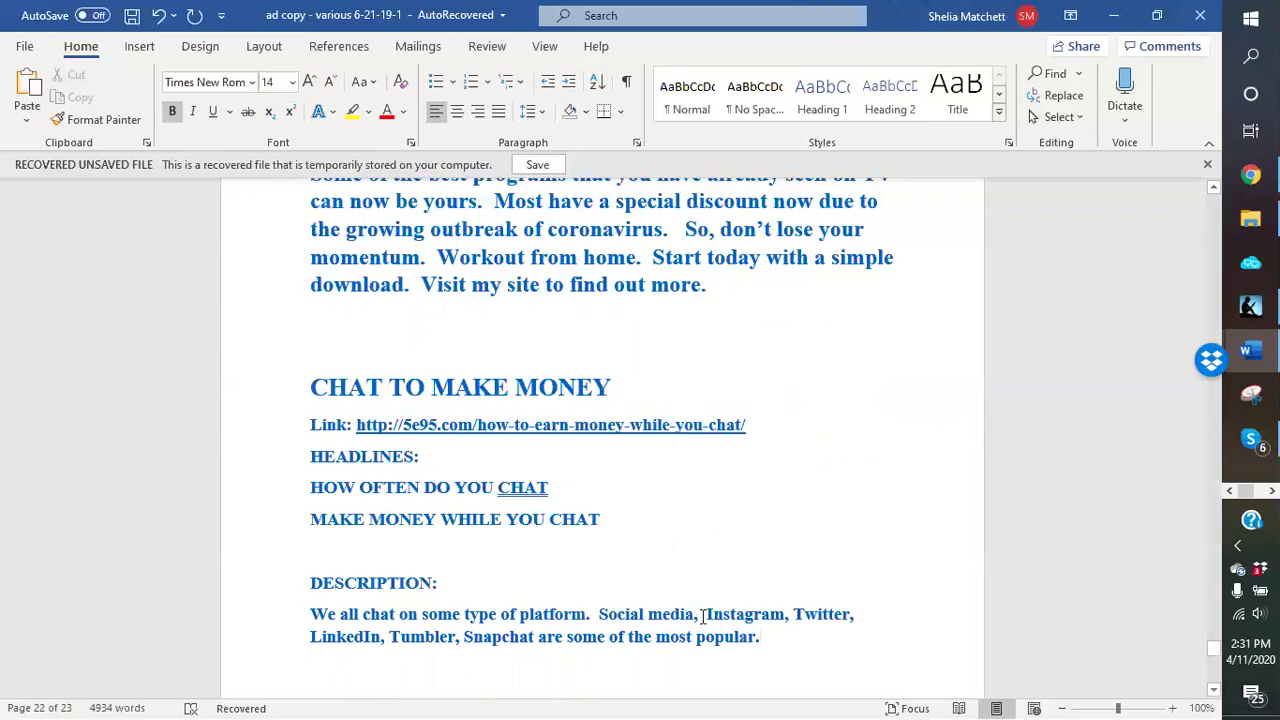
{"action": "type", "text": "Facebook"}
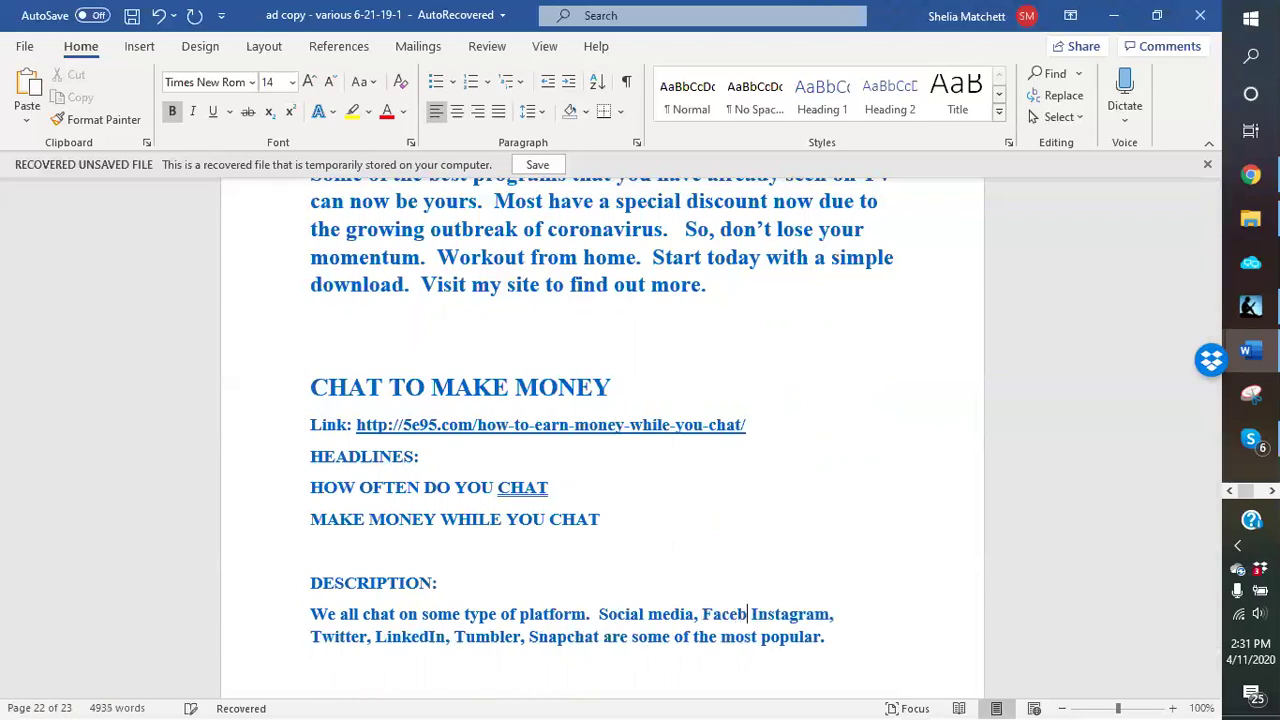
{"action": "type", "text": ", inst"}
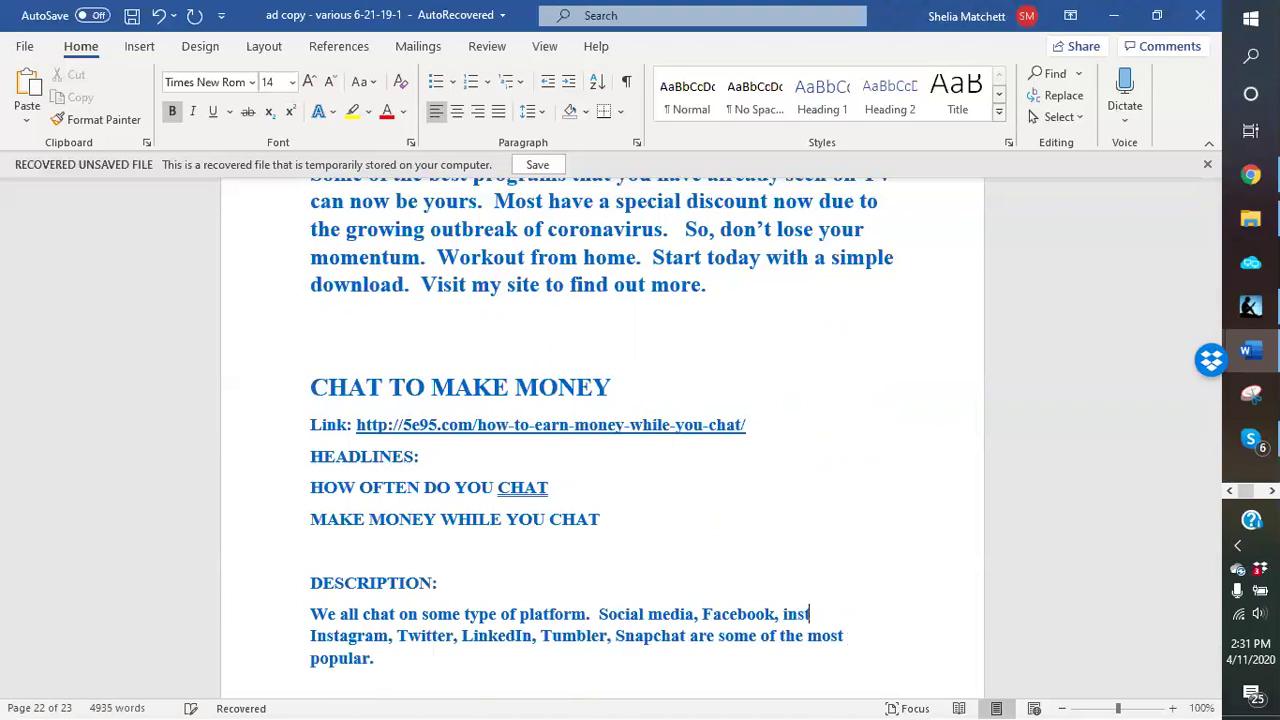
{"action": "key", "text": "BackSpace"}
{"action": "key", "text": "BackSpace"}
{"action": "key", "text": "BackSpace"}
{"action": "key", "text": "BackSpace"}
{"action": "type", "text": "Instant"}
{"action": "type", "text": " Messen"}
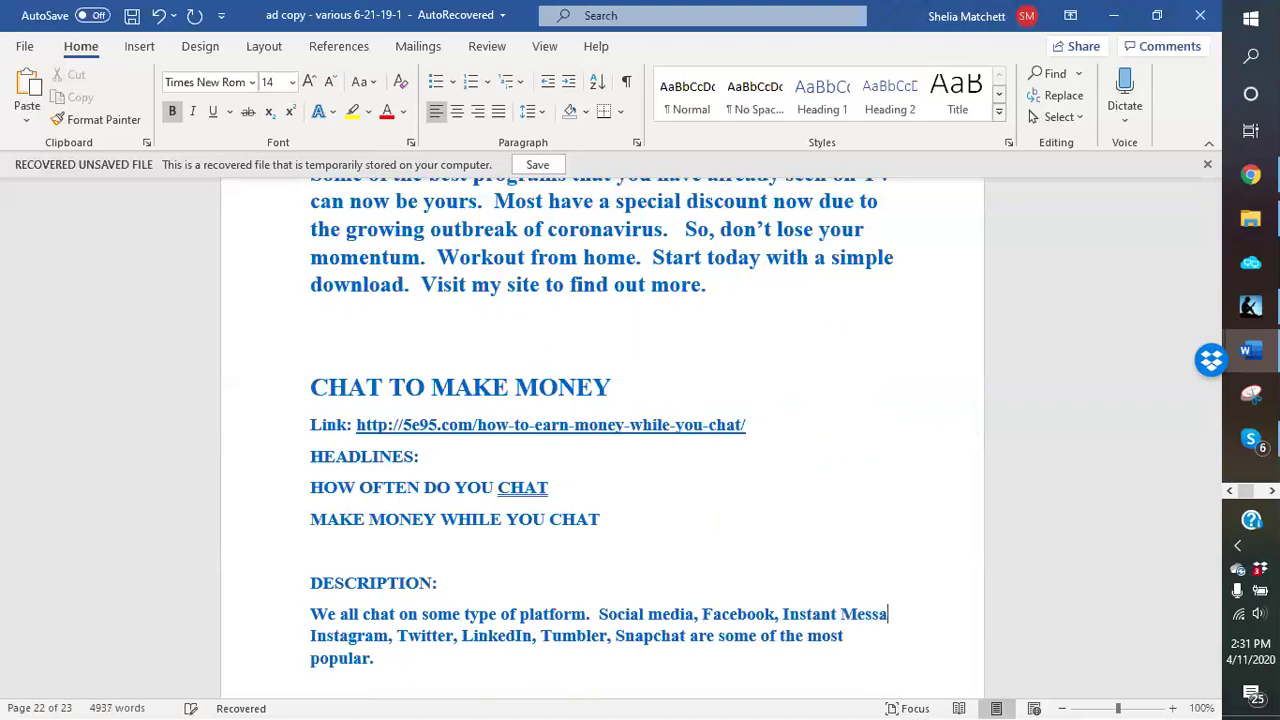
{"action": "type", "text": "ger,"}
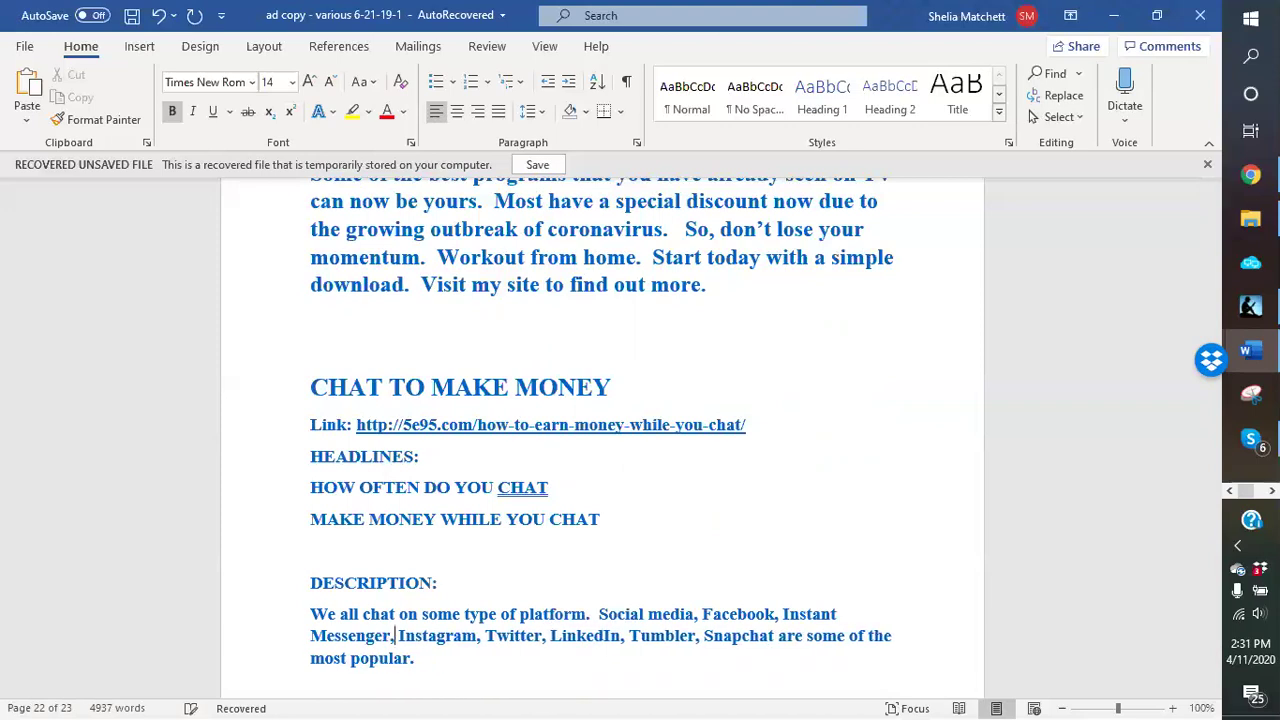
Step: Add the sentence 'How many hours a day do you spend chatting.' after the platform list
{"action": "key", "text": "BackSpace"}
{"action": "left_click", "coordinate": [491, 661]}
{"action": "type", "text": "How many hours a day do you spend chatiing"}
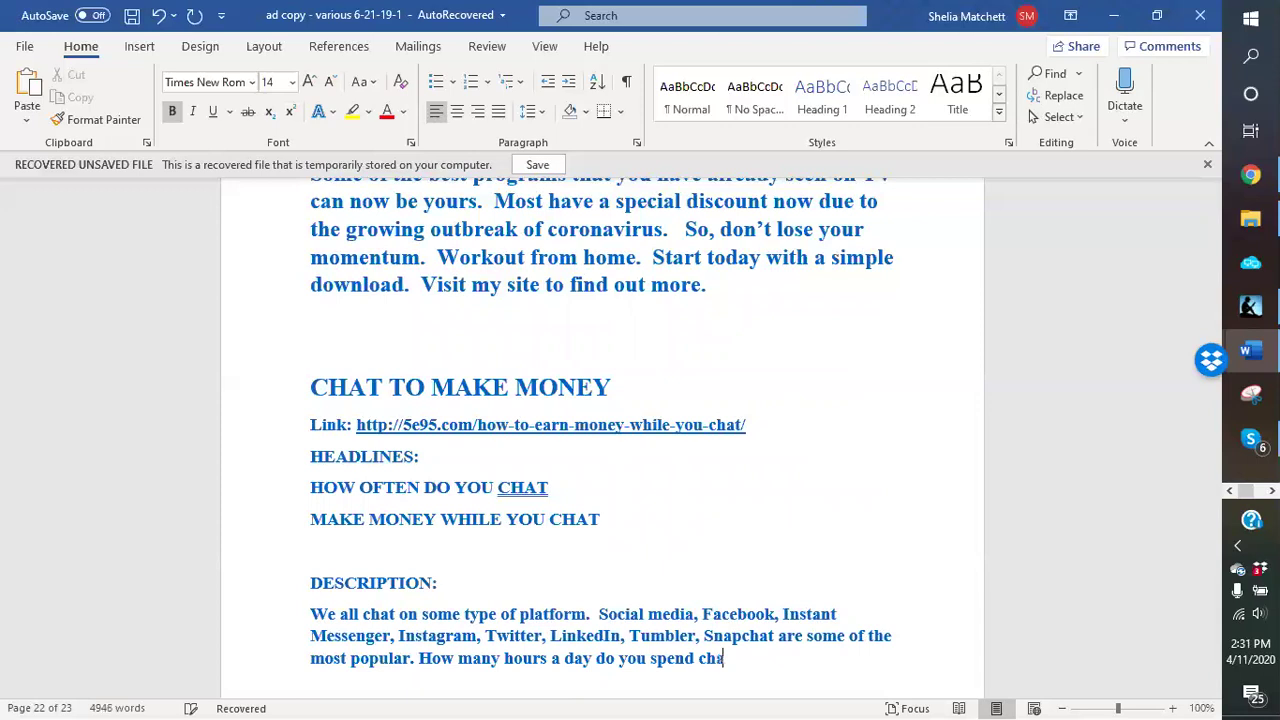
{"action": "key", "text": "BackSpace"}
{"action": "key", "text": "BackSpace"}
{"action": "key", "text": "BackSpace"}
{"action": "key", "text": "BackSpace"}
{"action": "type", "text": "ting.  What if I"}
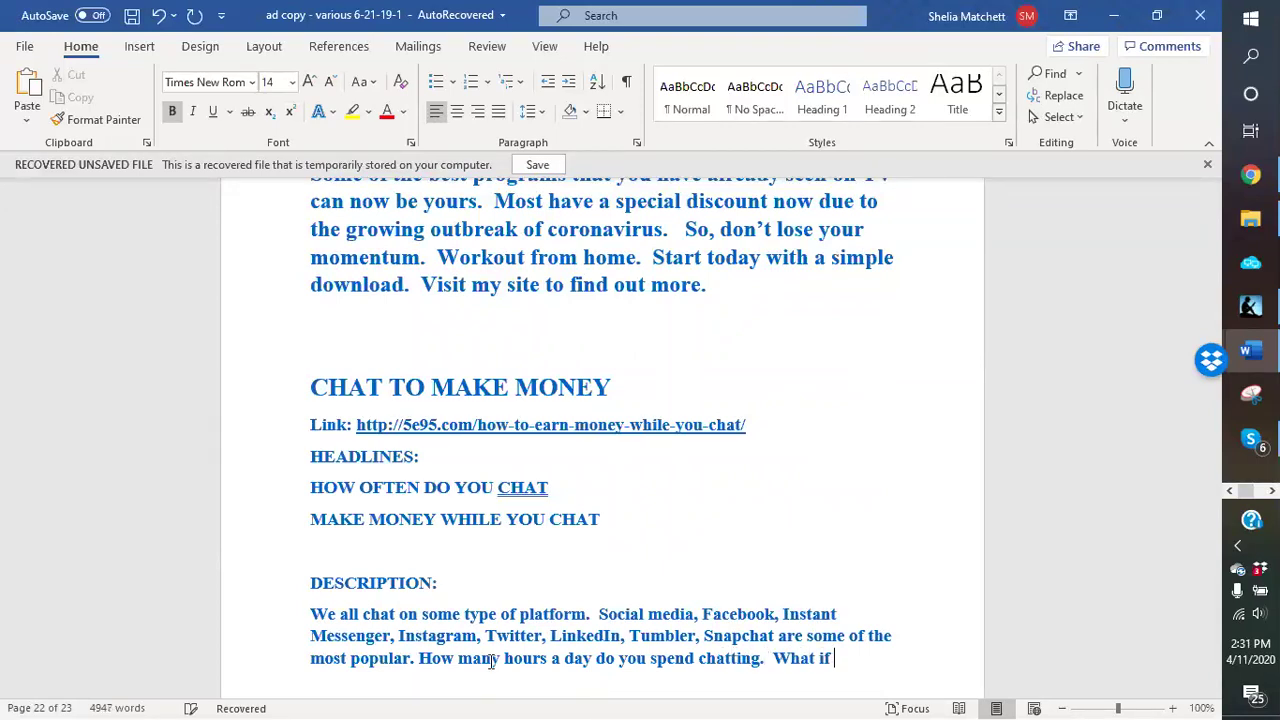
{"action": "type", "text": " told you there is"}
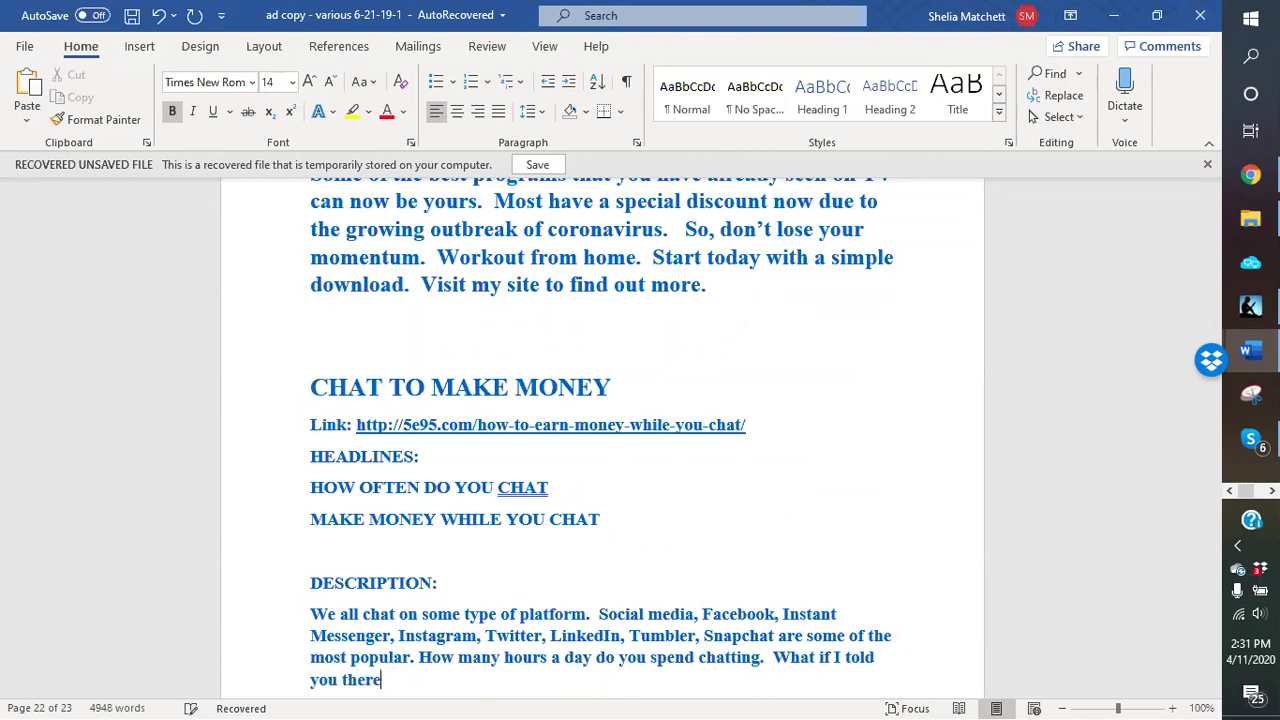
{"action": "type", "text": " a free a"}
Step: Continue with the pitch for a FREE app that pays you for every chat conversation
{"action": "key", "text": "BackSpace"}
{"action": "key", "text": "BackSpace"}
{"action": "key", "text": "BackSpace"}
{"action": "key", "text": "BackSpace"}
{"action": "key", "text": "BackSpace"}
{"action": "key", "text": "BackSpace"}
{"action": "type", "text": "GR"}
{"action": "key", "text": "BackSpace"}
{"action": "key", "text": "BackSpace"}
{"action": "type", "text": "FREE app"}
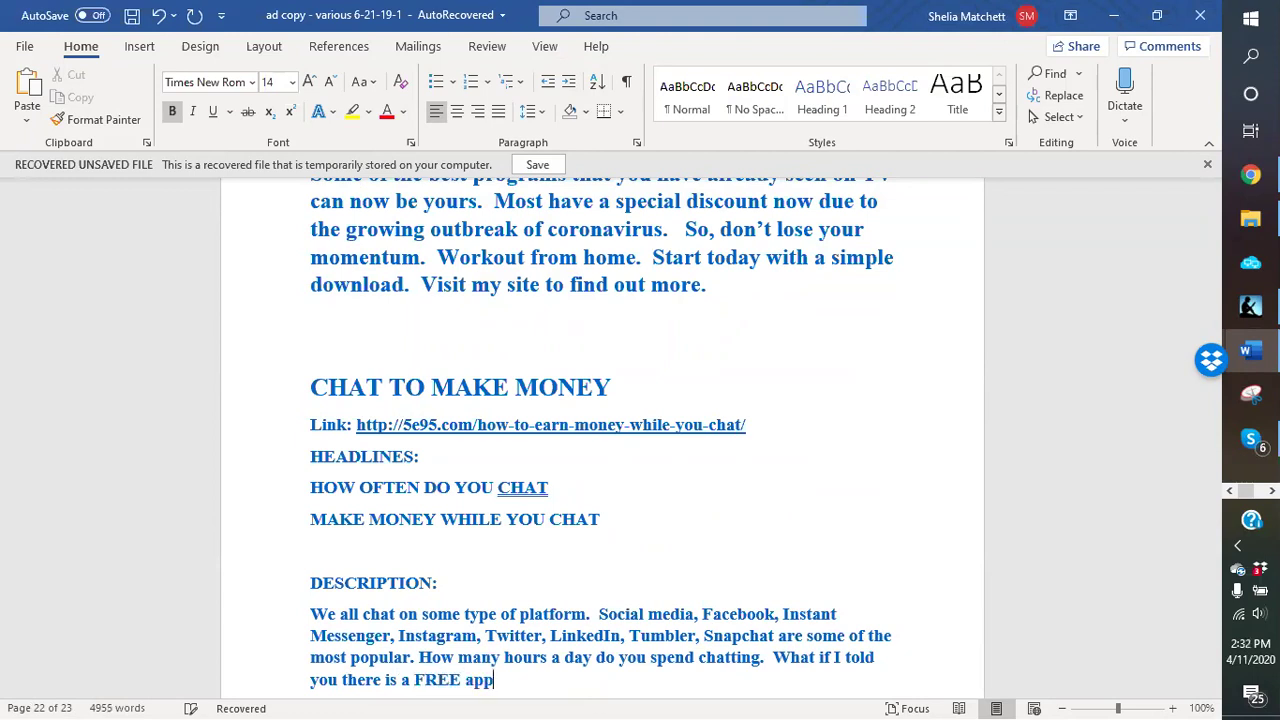
{"action": "type", "text": " that you"}
{"action": "type", "text": " can download "}
{"action": "type", "text": "to"}
{"action": "type", "text": "at pays you"}
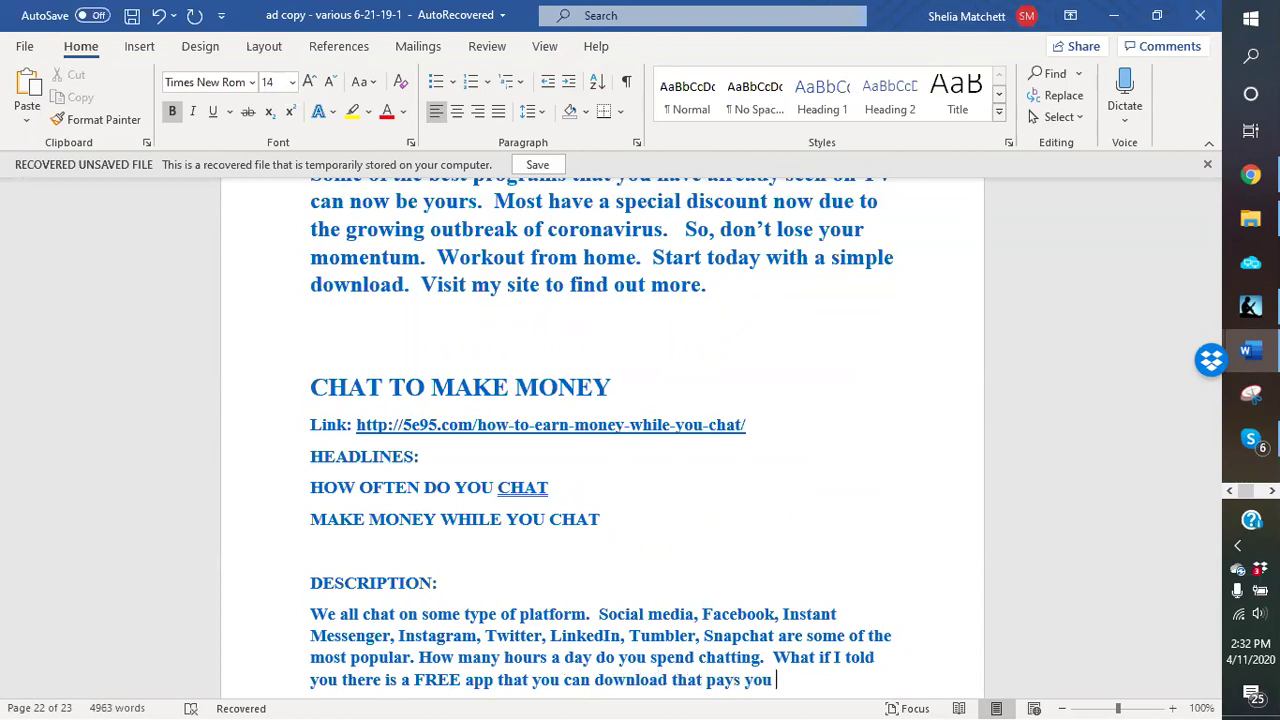
{"action": "type", "text": " every time that you have a ch"}
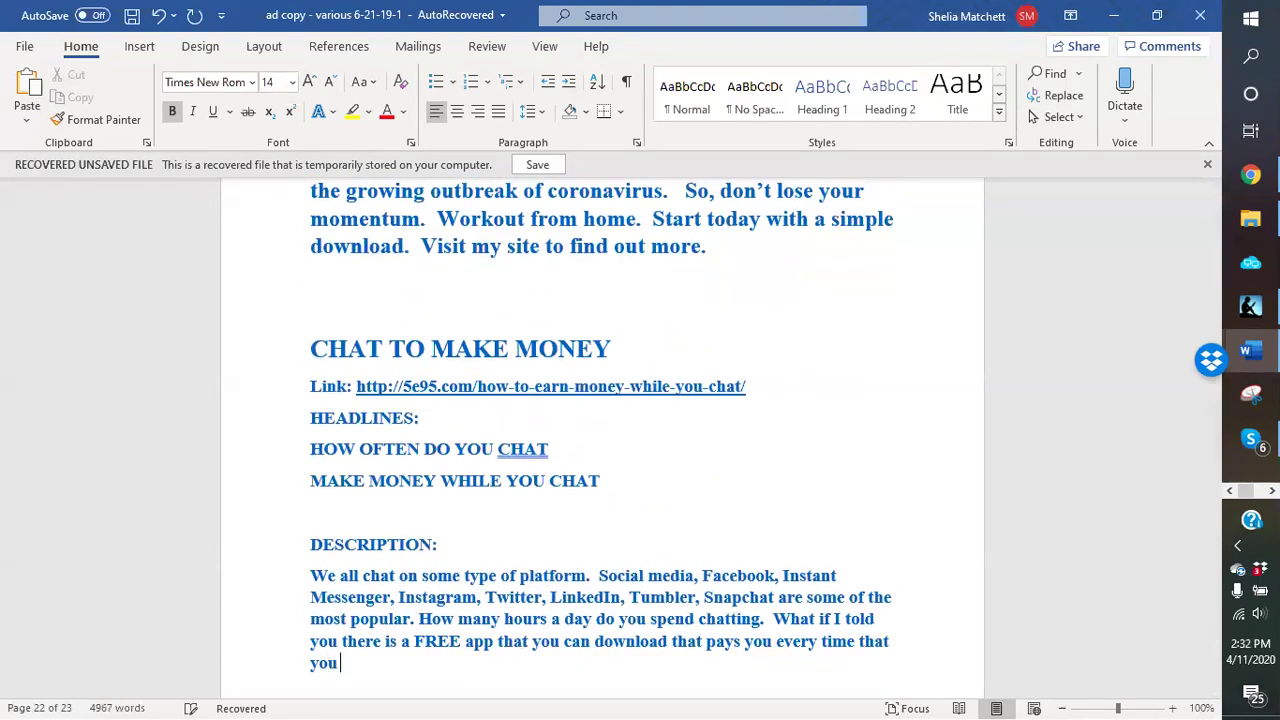
{"action": "type", "text": "at conv"}
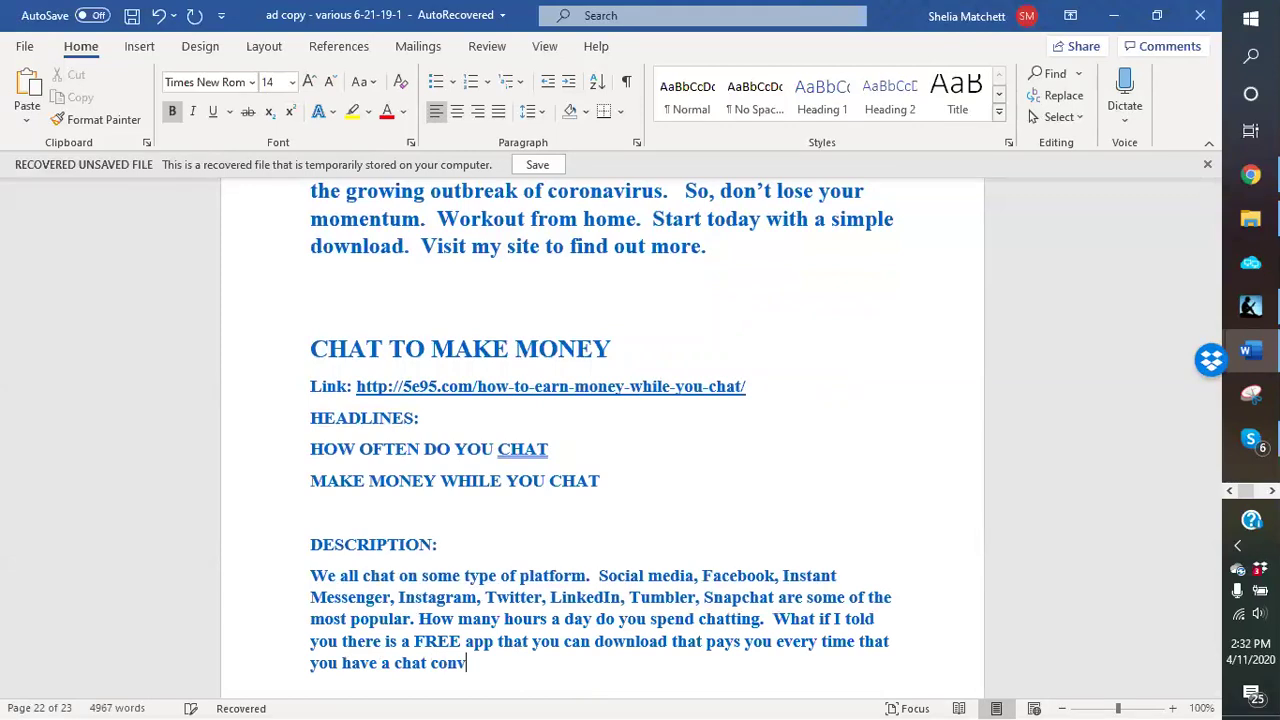
{"action": "type", "text": "ersation."}
{"action": "type", "text": "? "}
{"action": "type", "text": "Do you"}
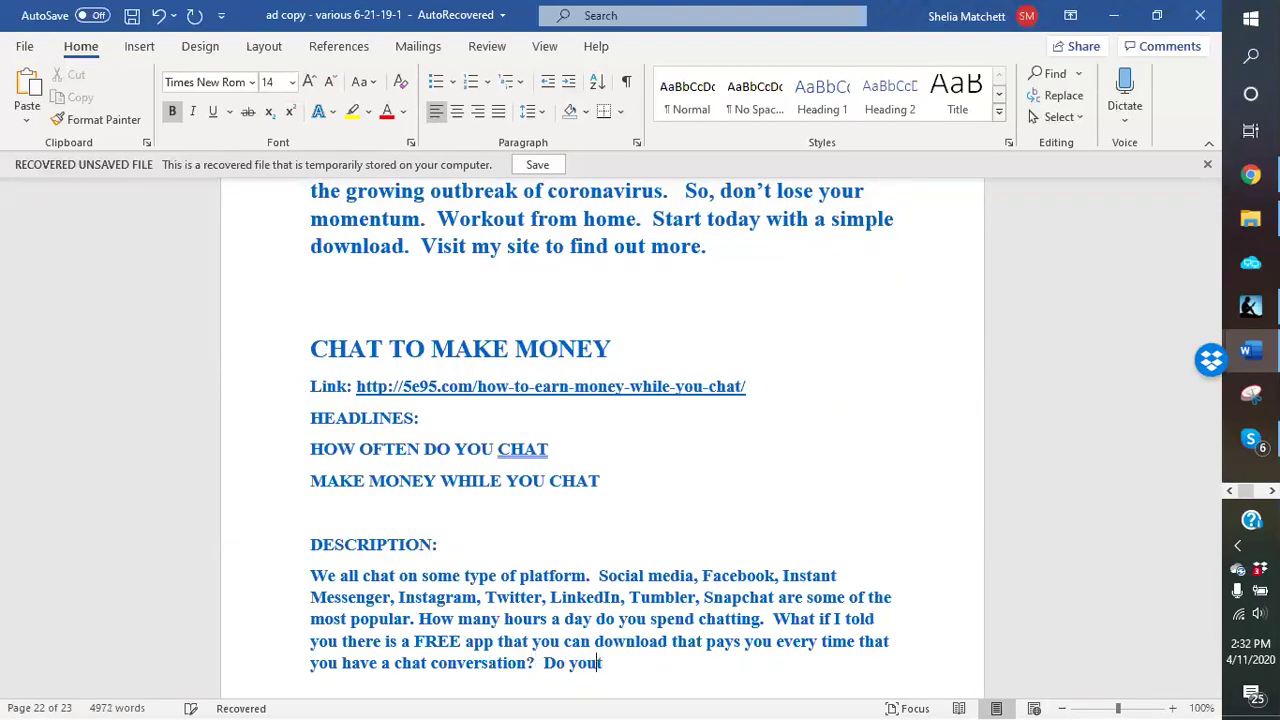
{"action": "type", "text": " think you would give it at"}
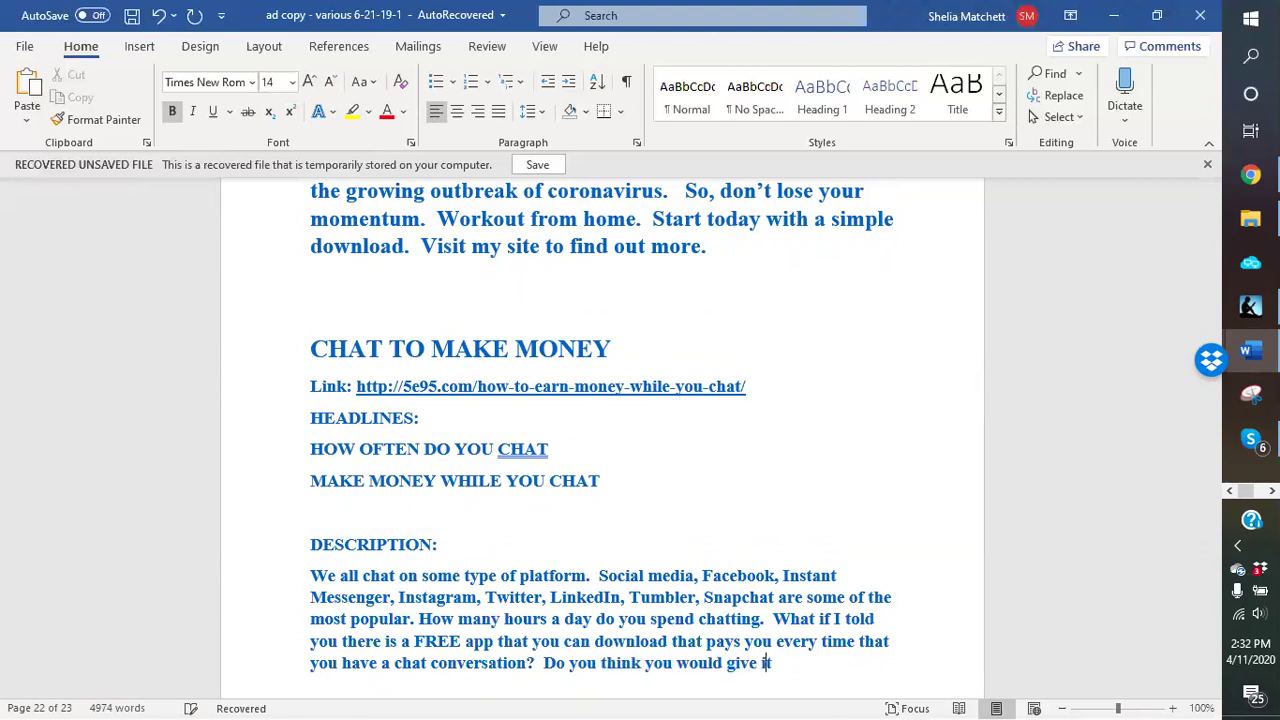
{"action": "key", "text": "BackSpace"}
{"action": "key", "text": "BackSpace"}
{"action": "key", "text": "BackSpace"}
{"action": "type", "text": "try"}
{"action": "type", "text": "?  We"}
{"action": "type", "text": "ll read on for"}
Step: Finish with 'read on to find out more about this Free app that will change how you chat'
{"action": "key", "text": "BackSpace"}
{"action": "key", "text": "BackSpace"}
{"action": "type", "text": "t"}
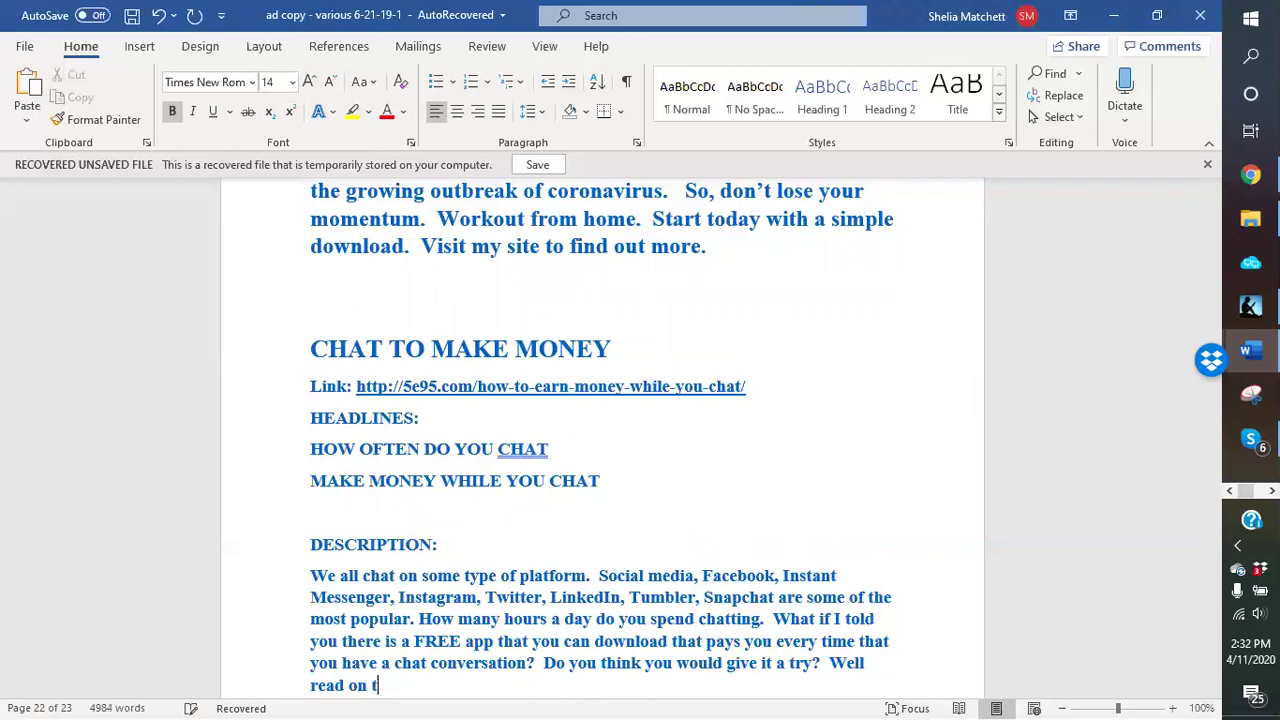
{"action": "type", "text": "o find out more about this"}
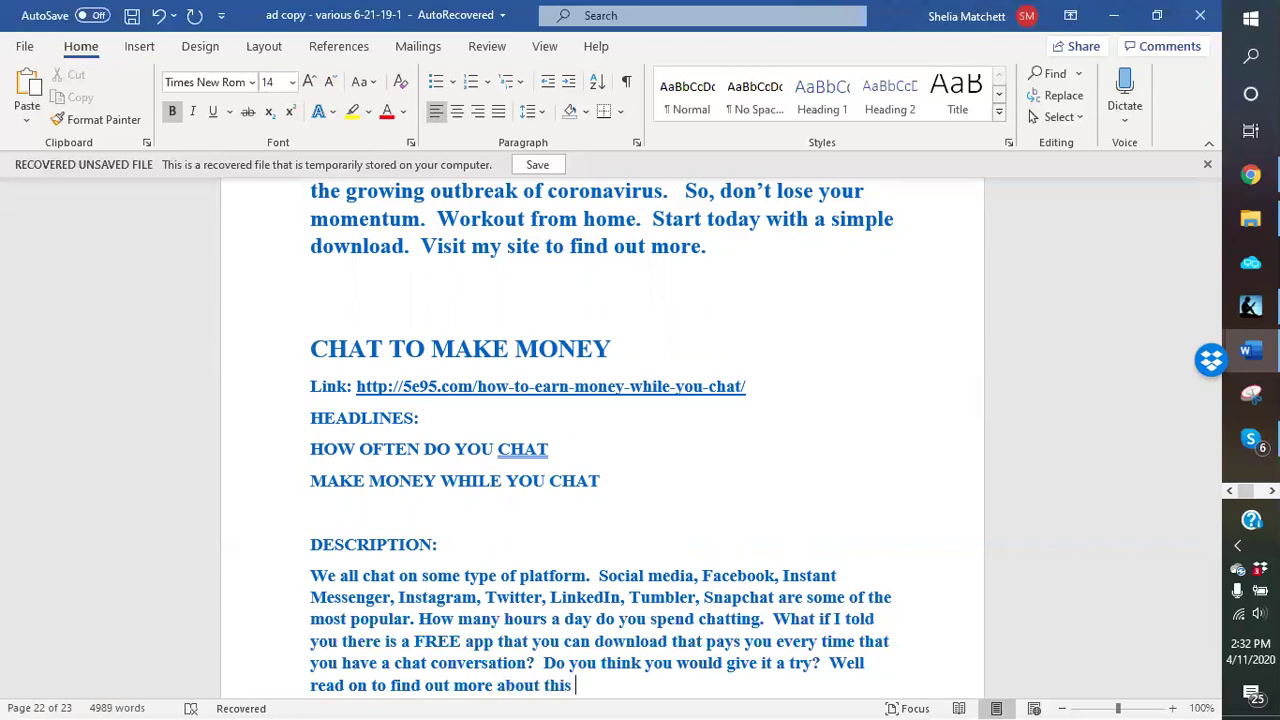
{"action": "type", "text": " Free app that will c"}
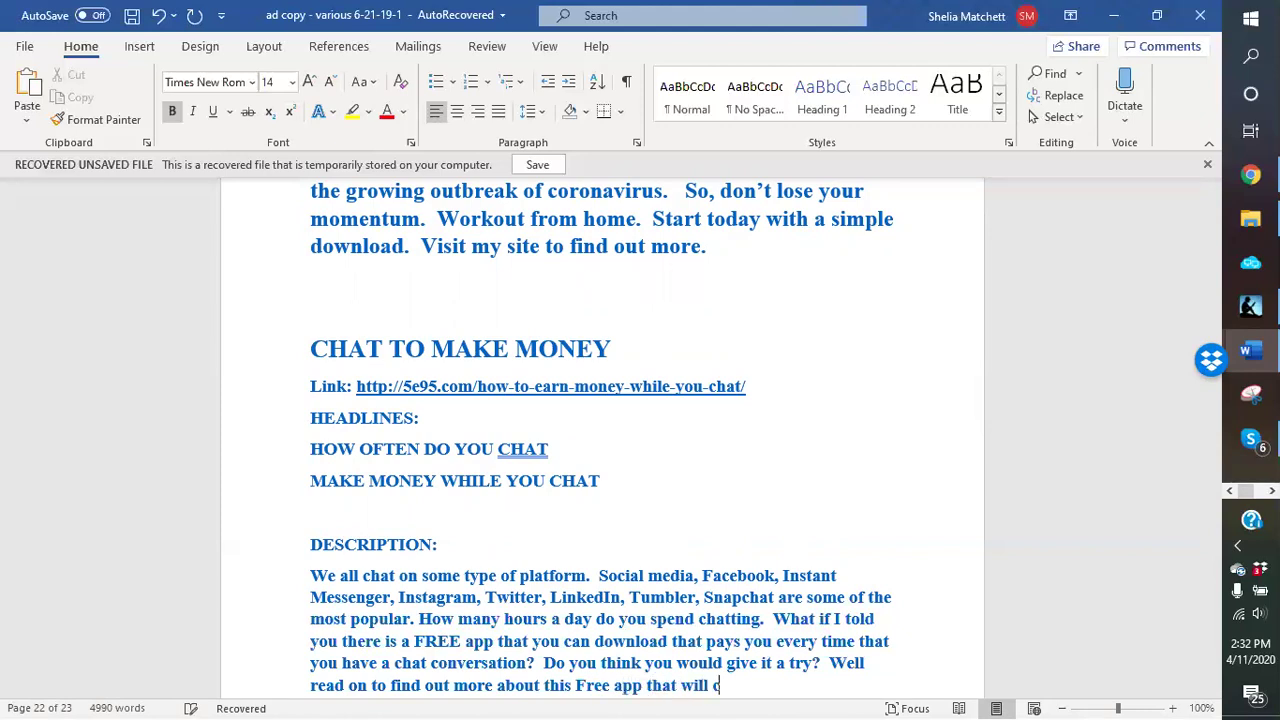
{"action": "type", "text": "hange the"}
{"action": "key", "text": "BackSpace"}
{"action": "key", "text": "BackSpace"}
{"action": "type", "text": "ow you chat:"}
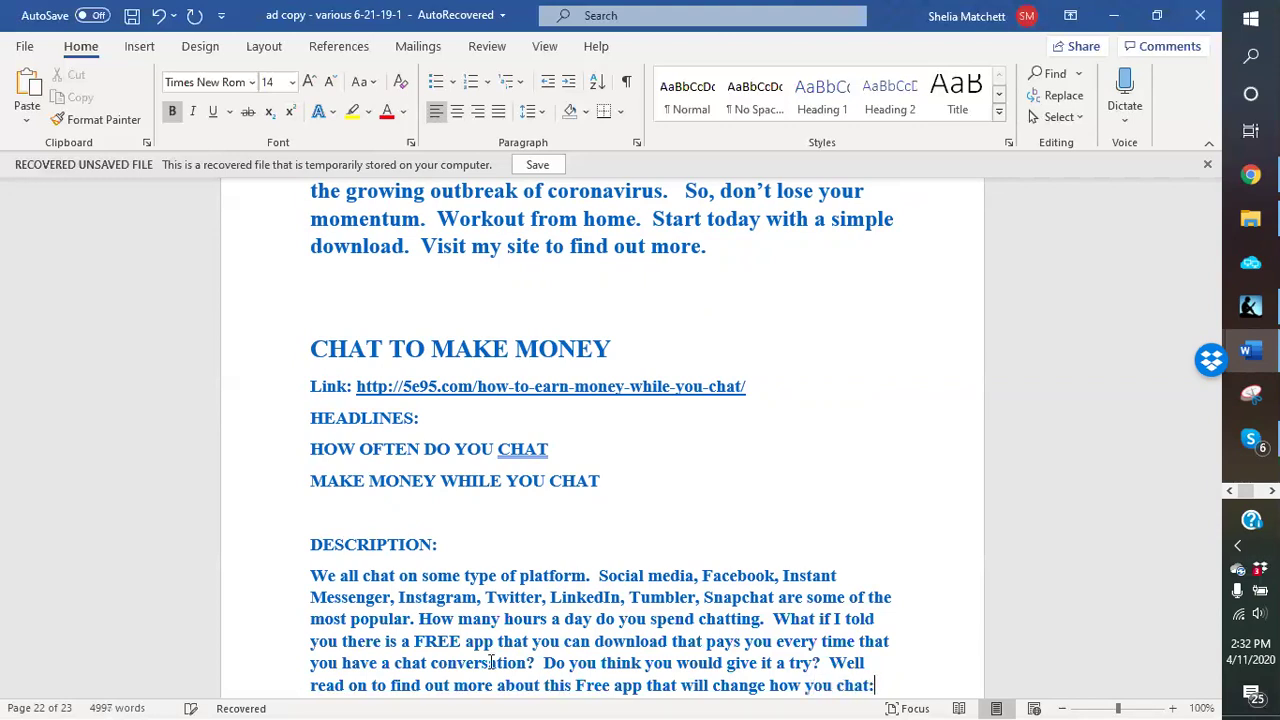
{"action": "key", "text": "BackSpace"}
{"action": "scroll", "coordinate": [486, 403], "scroll_direction": "down", "scroll_amount": 2}
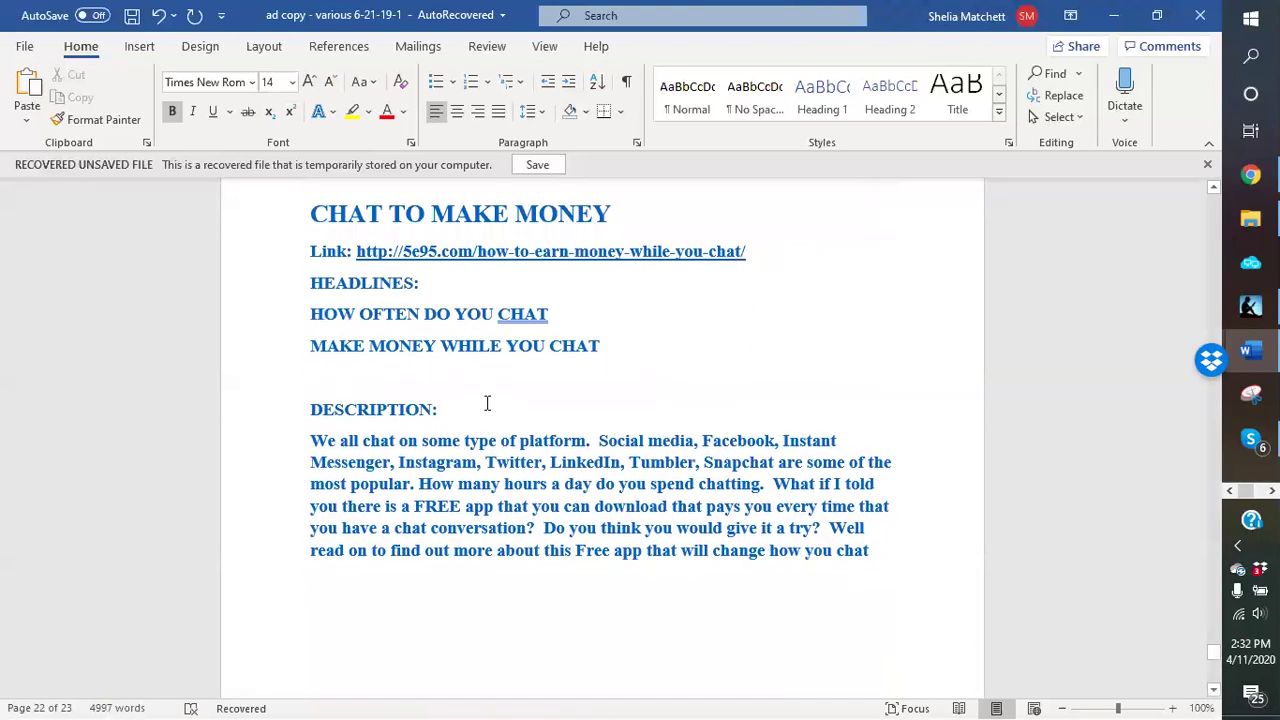
{"action": "scroll", "coordinate": [587, 238], "scroll_direction": "up", "scroll_amount": 1}
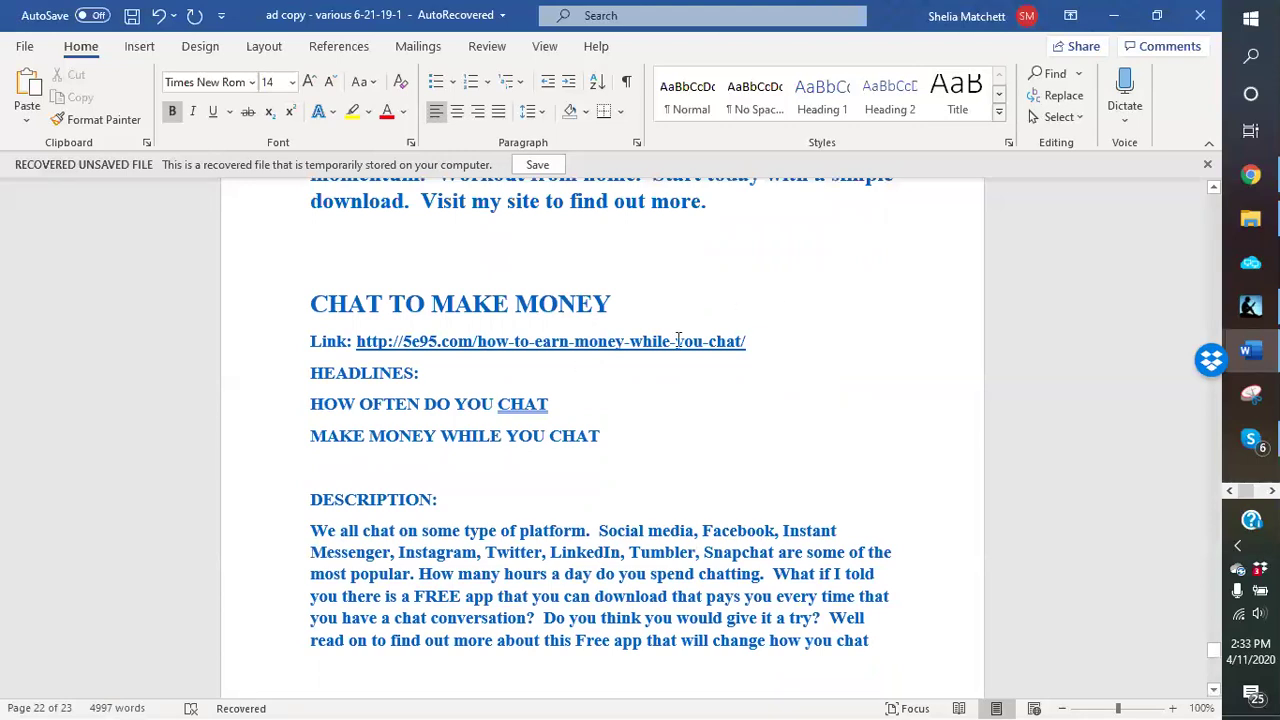
Step: Choose Items for Sale › Miscellaneous Items and location New York, NY on the ad form
{"action": "left_click", "coordinate": [1250, 175]}
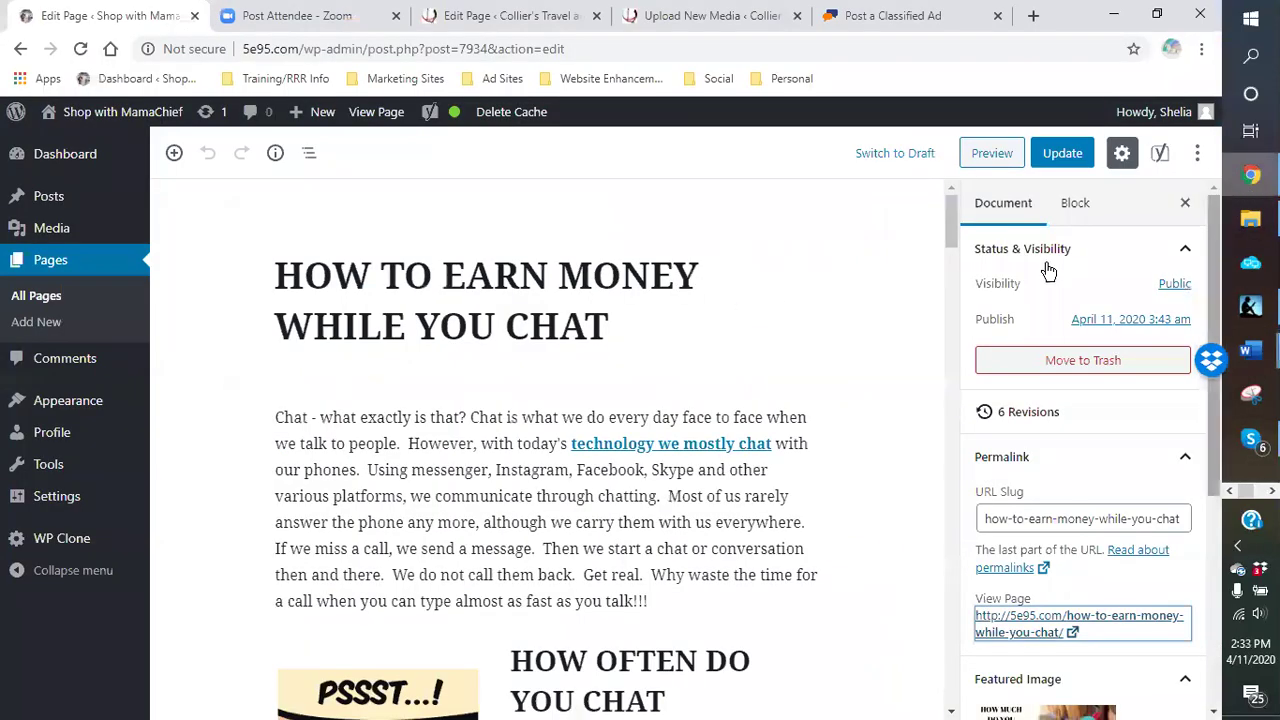
{"action": "left_click", "coordinate": [890, 17]}
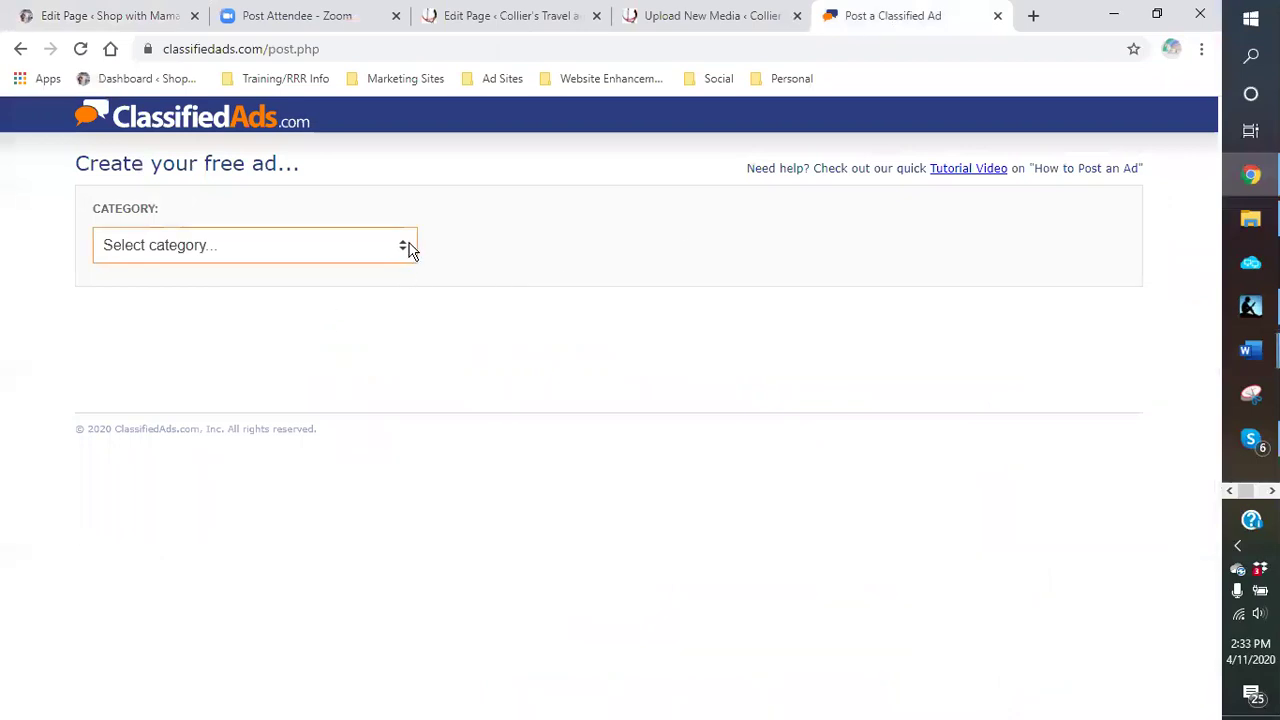
{"action": "left_click", "coordinate": [409, 250]}
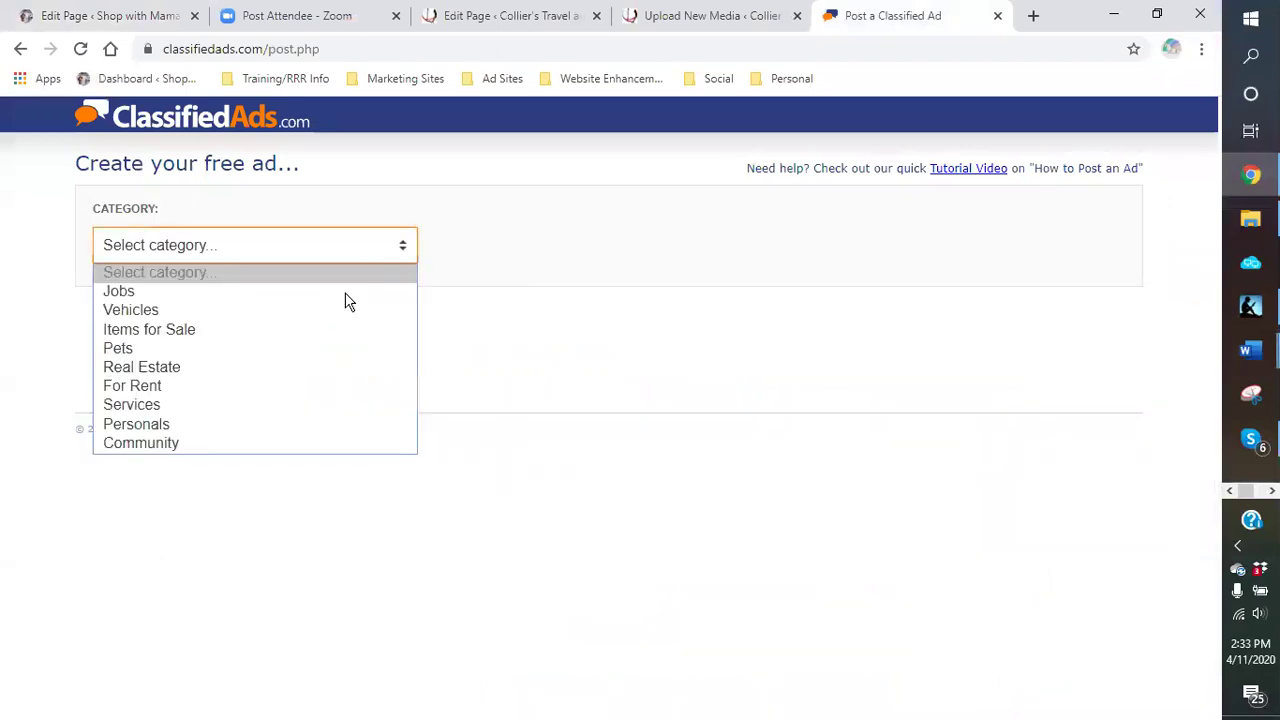
{"action": "left_click", "coordinate": [229, 335]}
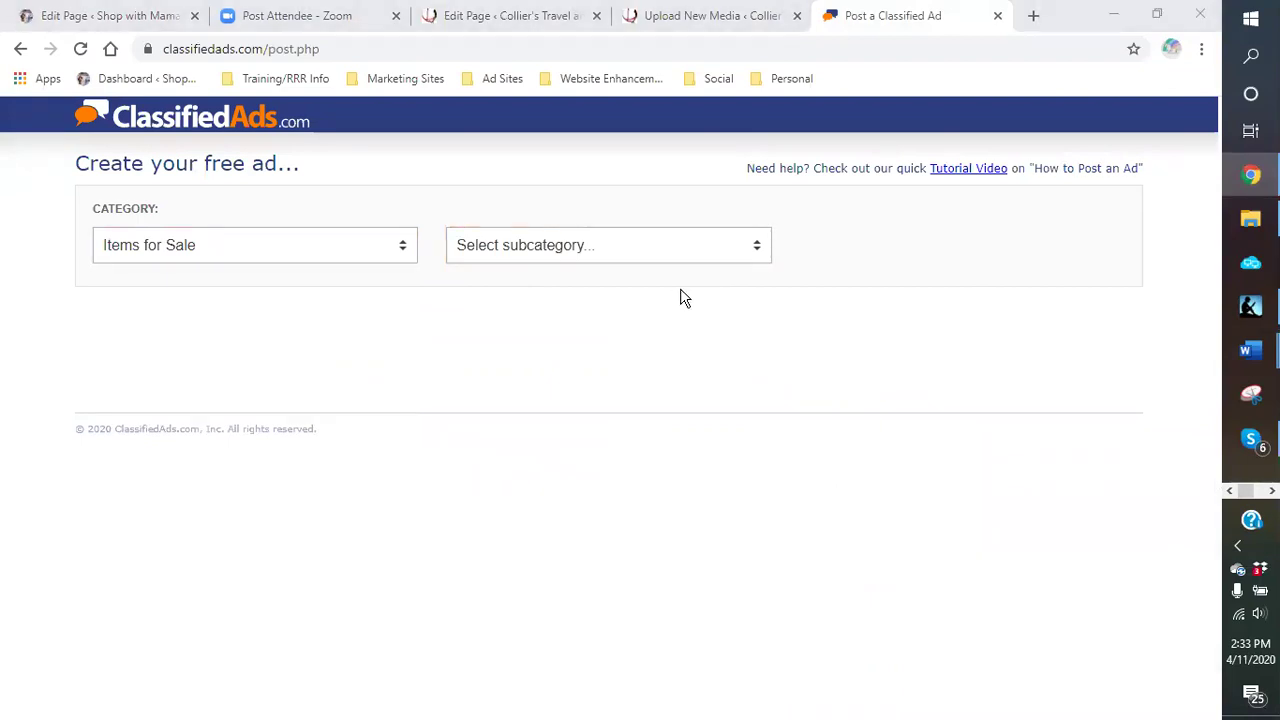
{"action": "left_click", "coordinate": [757, 248]}
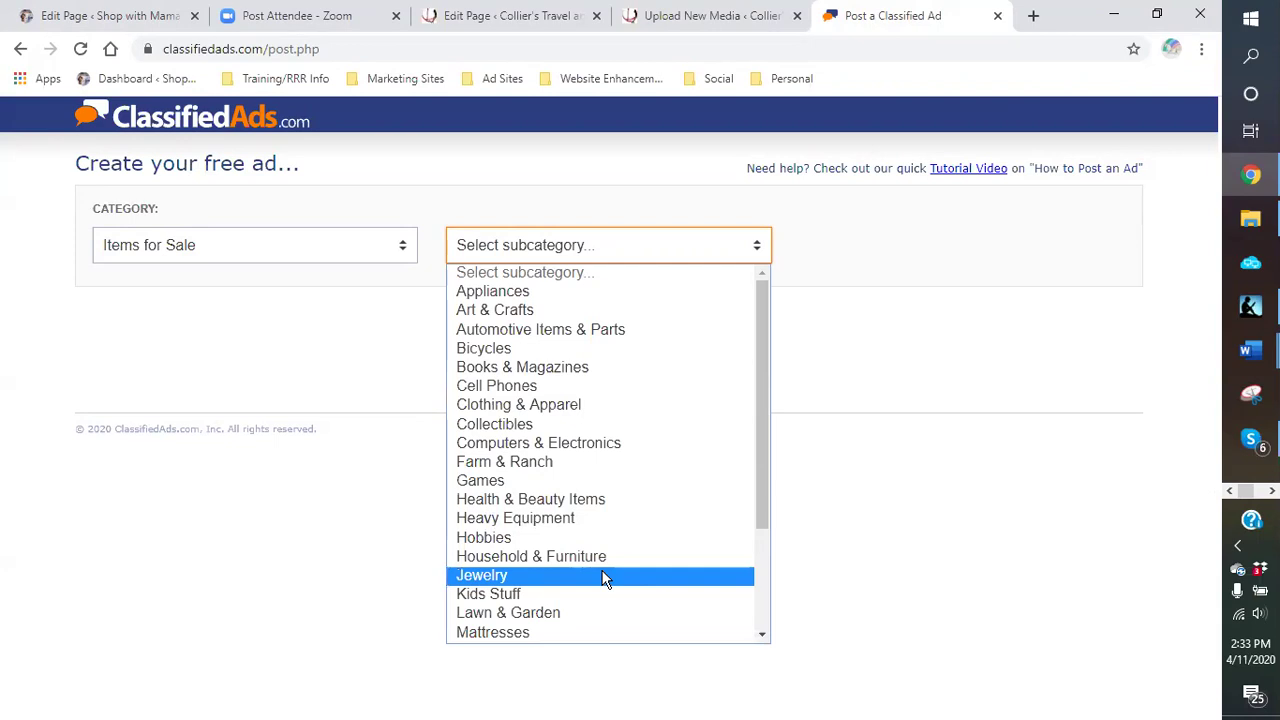
{"action": "scroll", "coordinate": [604, 576], "scroll_direction": "down", "scroll_amount": 2}
{"action": "scroll", "coordinate": [604, 577], "scroll_direction": "down", "scroll_amount": 1}
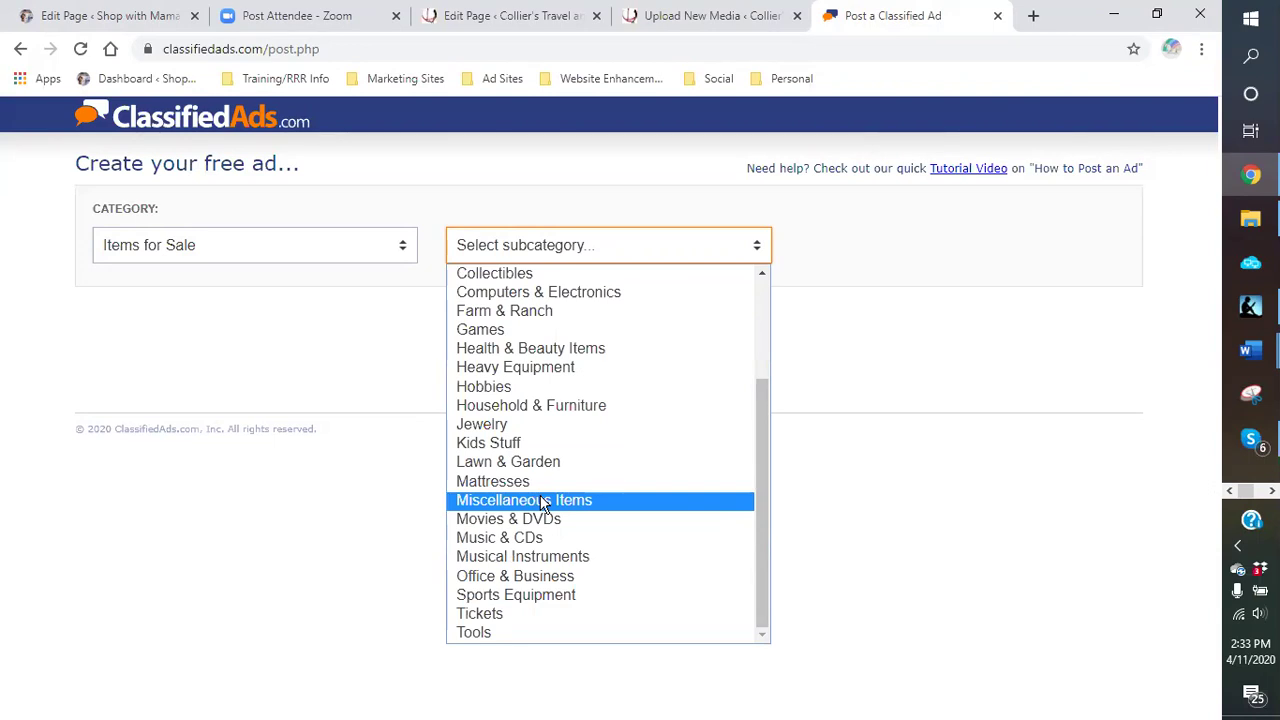
{"action": "left_click", "coordinate": [543, 500]}
{"action": "left_click", "coordinate": [251, 321]}
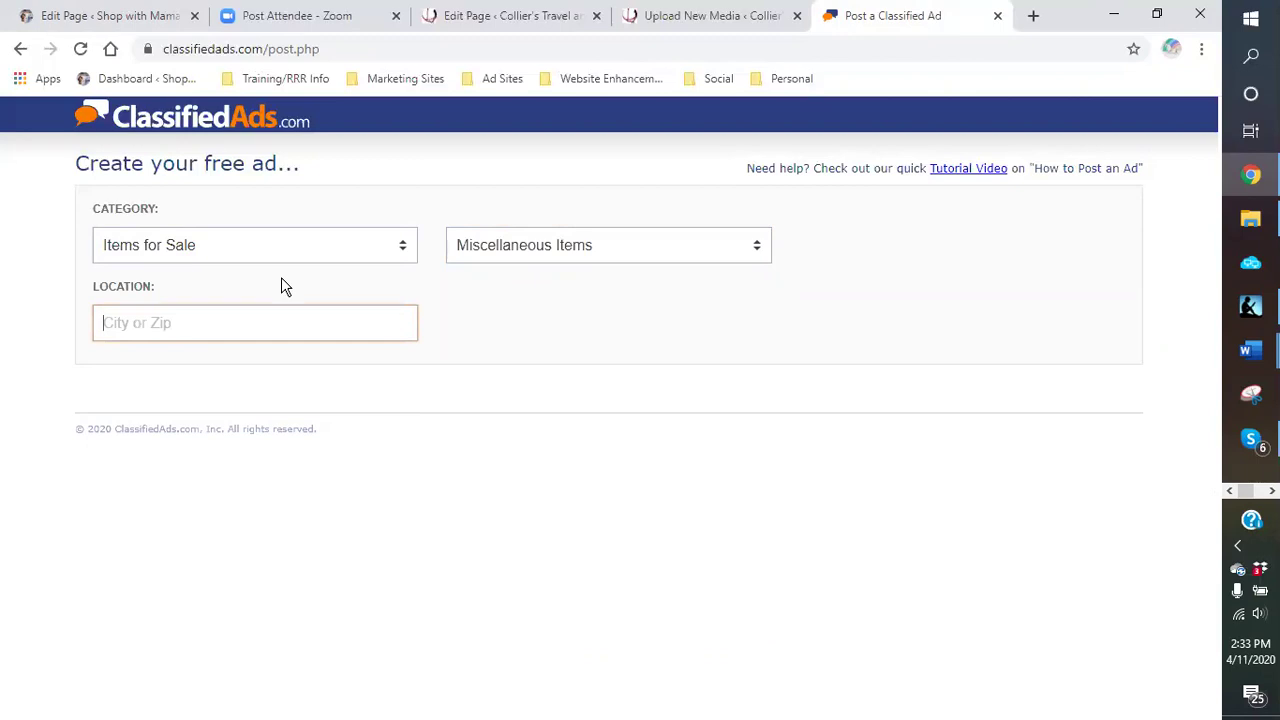
{"action": "type", "text": "new"}
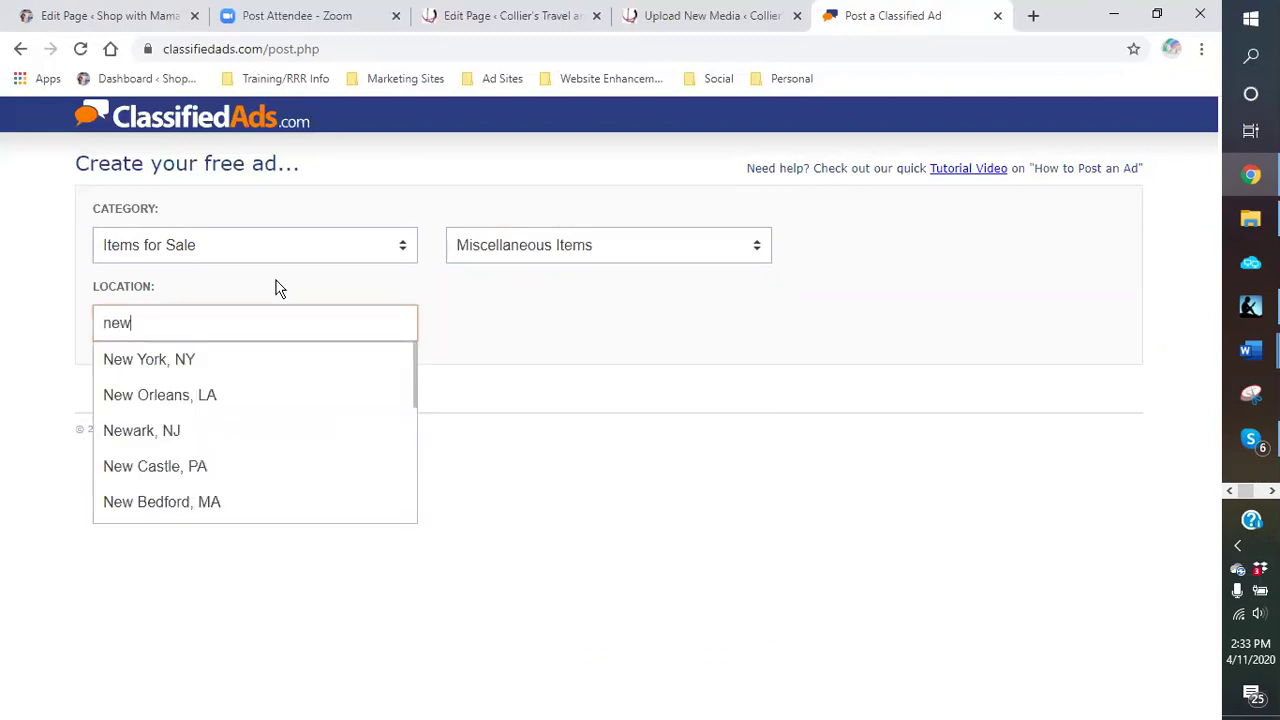
{"action": "left_click", "coordinate": [192, 359]}
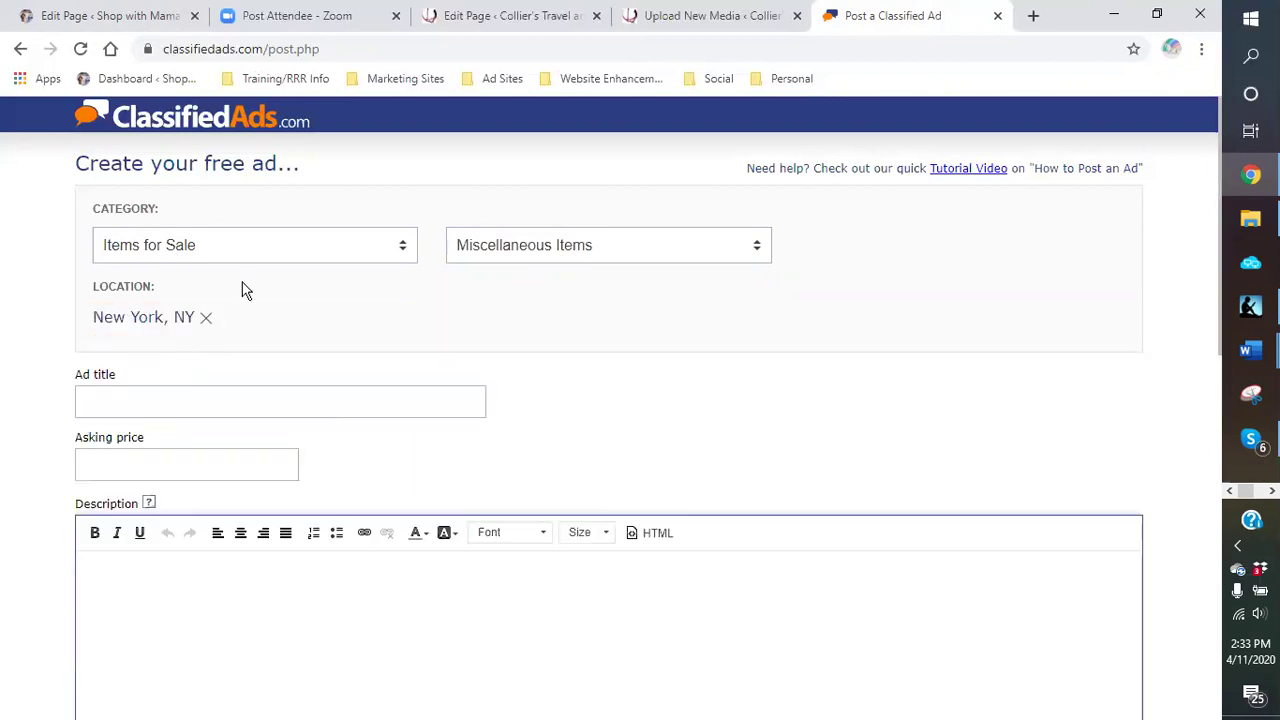
Step: Copy the MAKE MONEY WHILE YOU CHAT headline from Word and paste it as the Ad title
{"action": "left_click", "coordinate": [209, 390]}
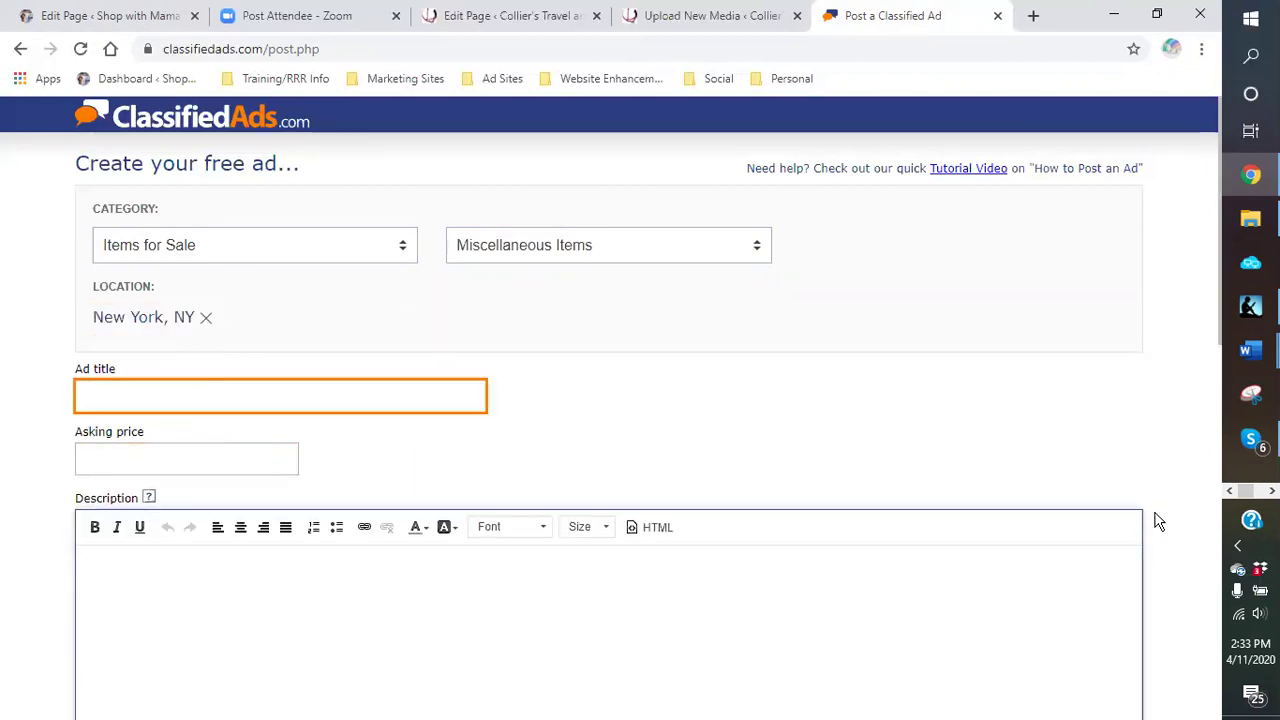
{"action": "left_click", "coordinate": [1250, 350]}
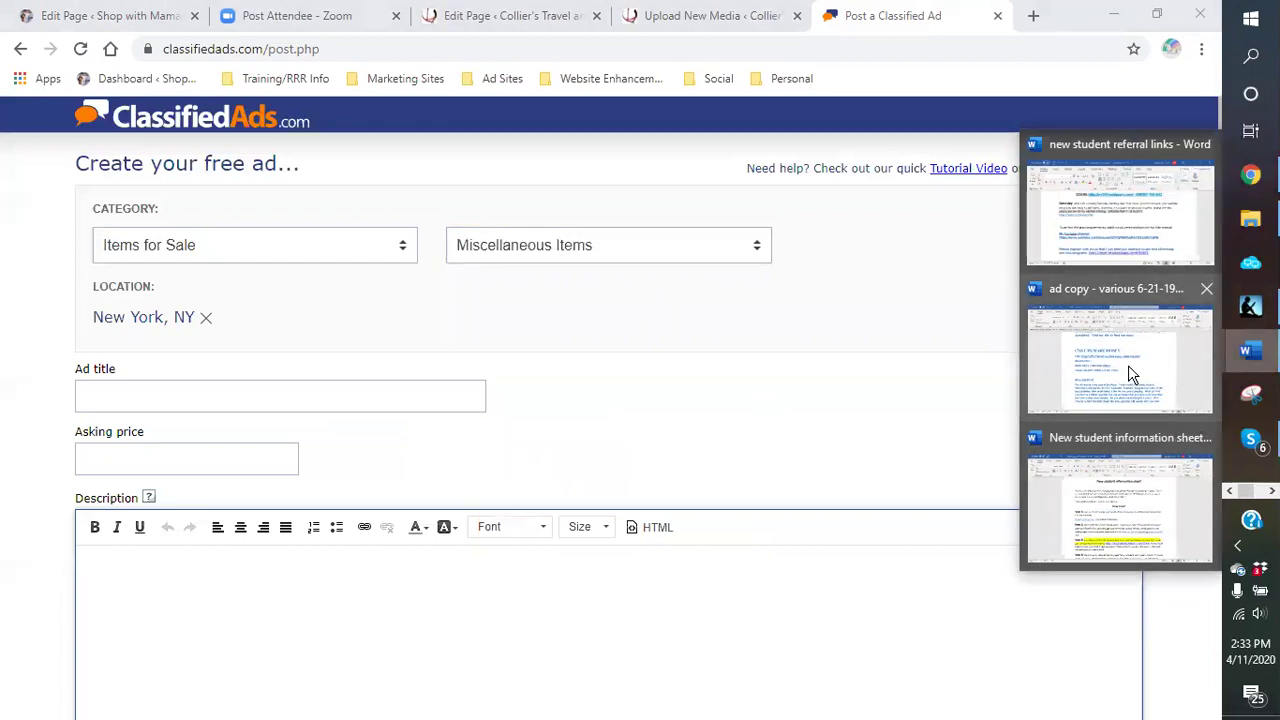
{"action": "left_click", "coordinate": [1128, 365]}
{"action": "left_click_drag", "start_coordinate": [618, 444], "coordinate": [313, 437]}
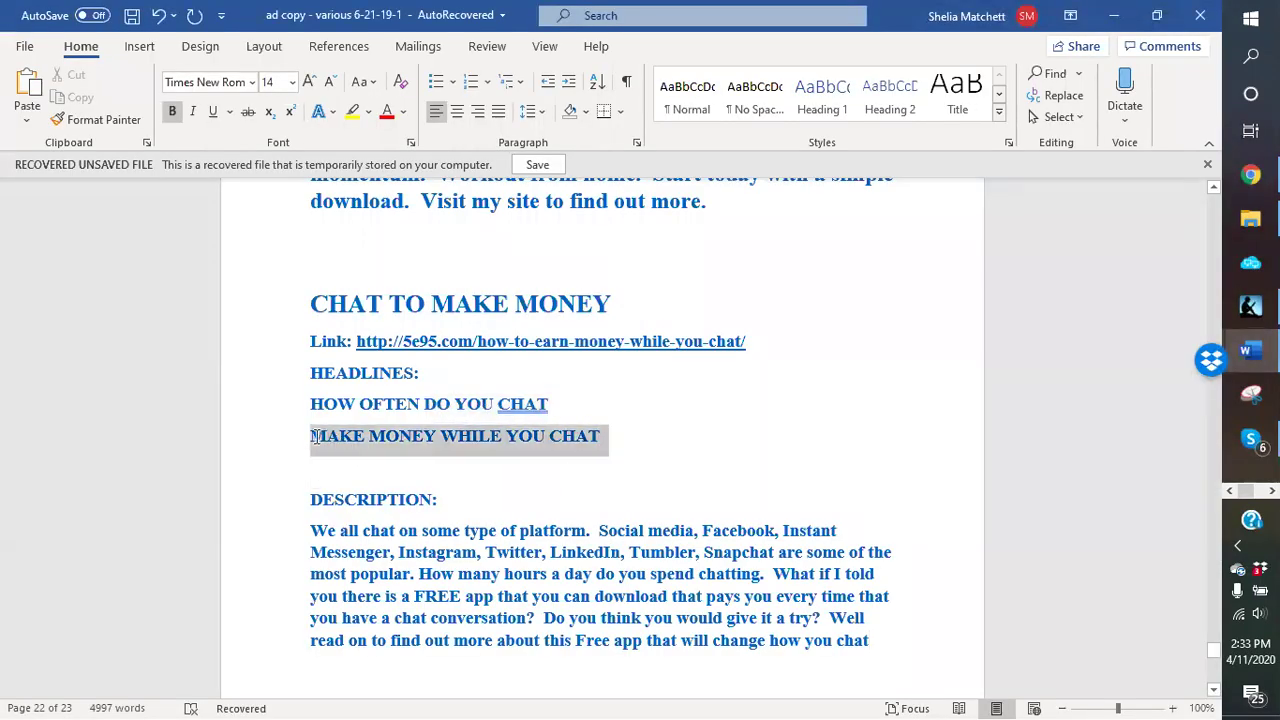
{"action": "right_click", "coordinate": [313, 437]}
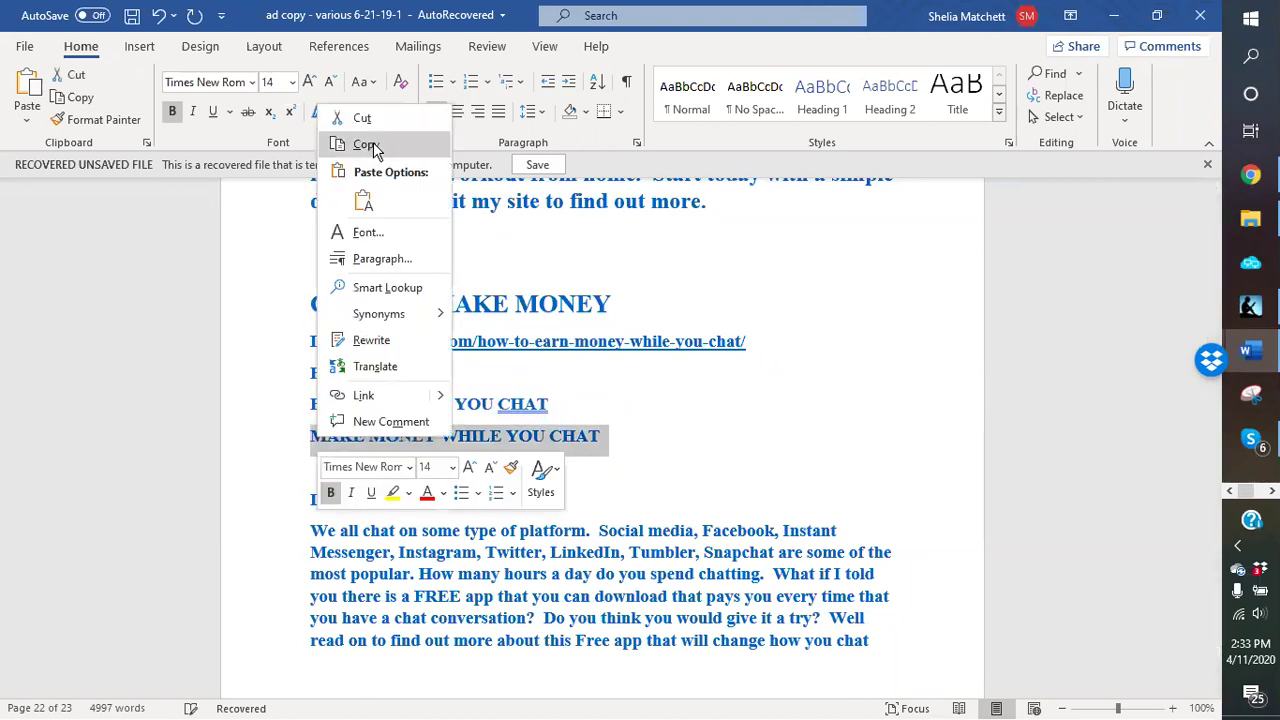
{"action": "left_click", "coordinate": [366, 145]}
{"action": "left_click", "coordinate": [1251, 175]}
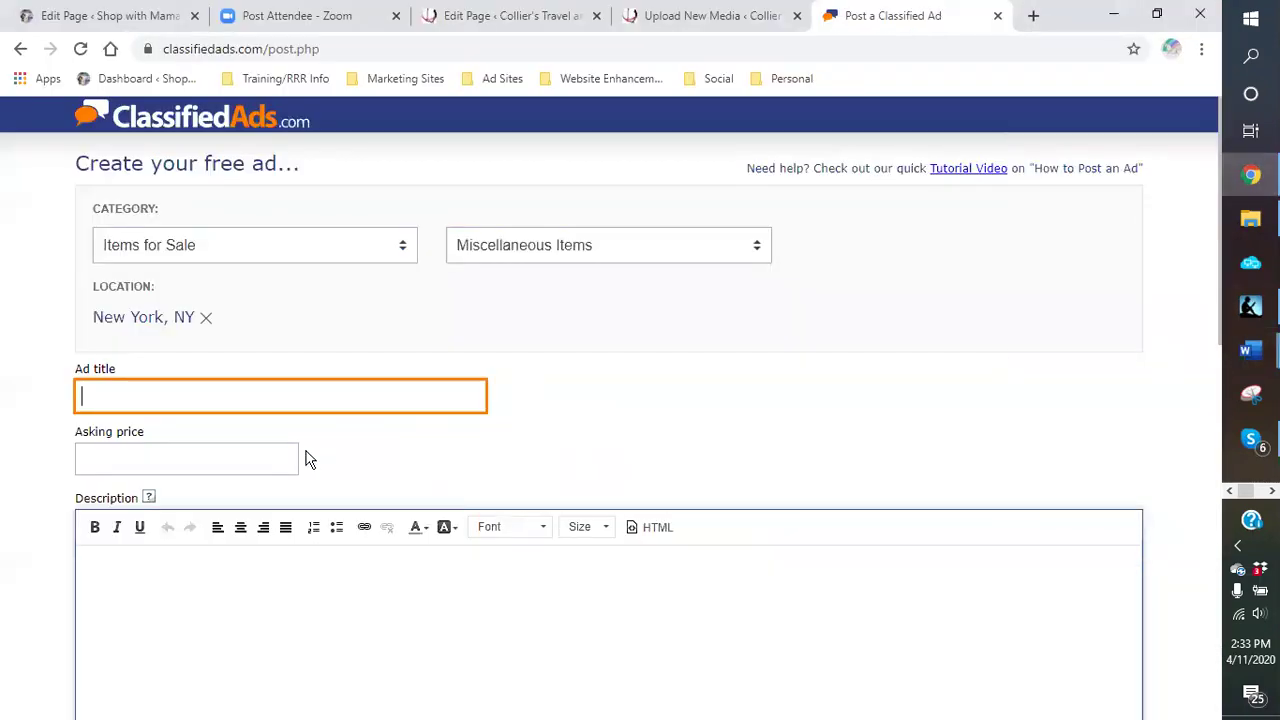
{"action": "right_click", "coordinate": [265, 397]}
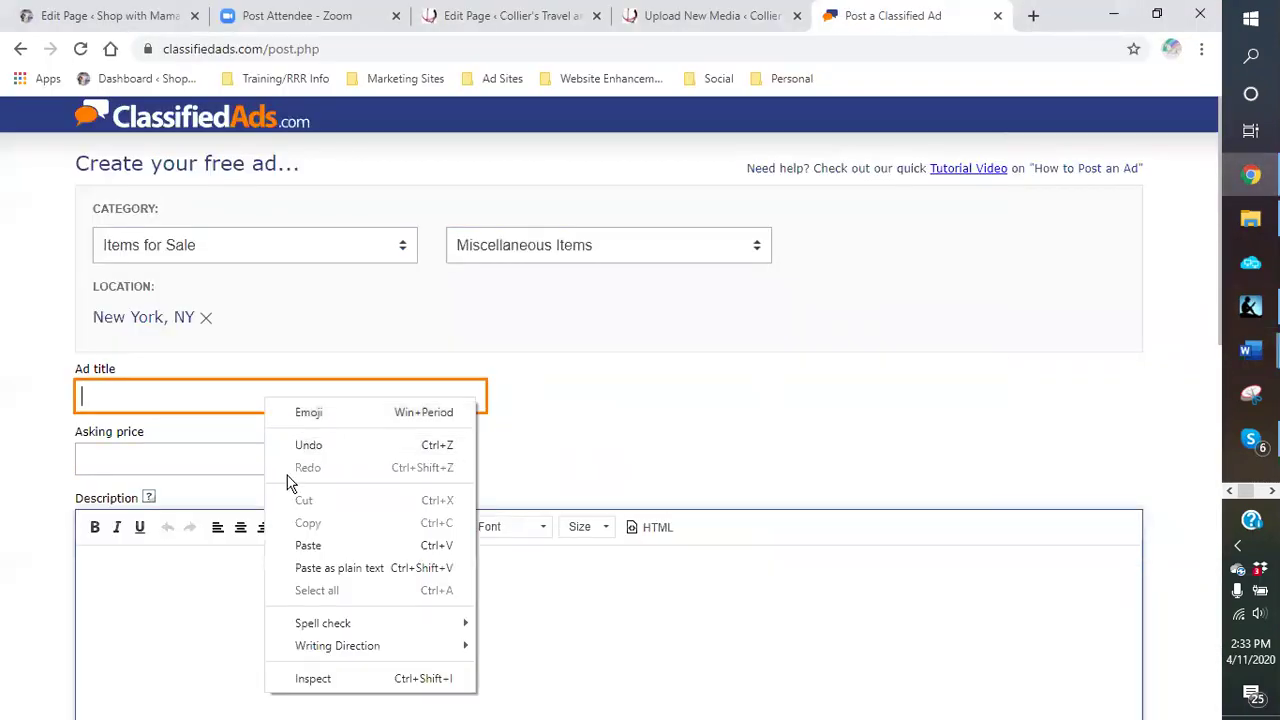
{"action": "left_click", "coordinate": [308, 546]}
Step: Enter 'free' as the asking price
{"action": "left_click", "coordinate": [208, 455]}
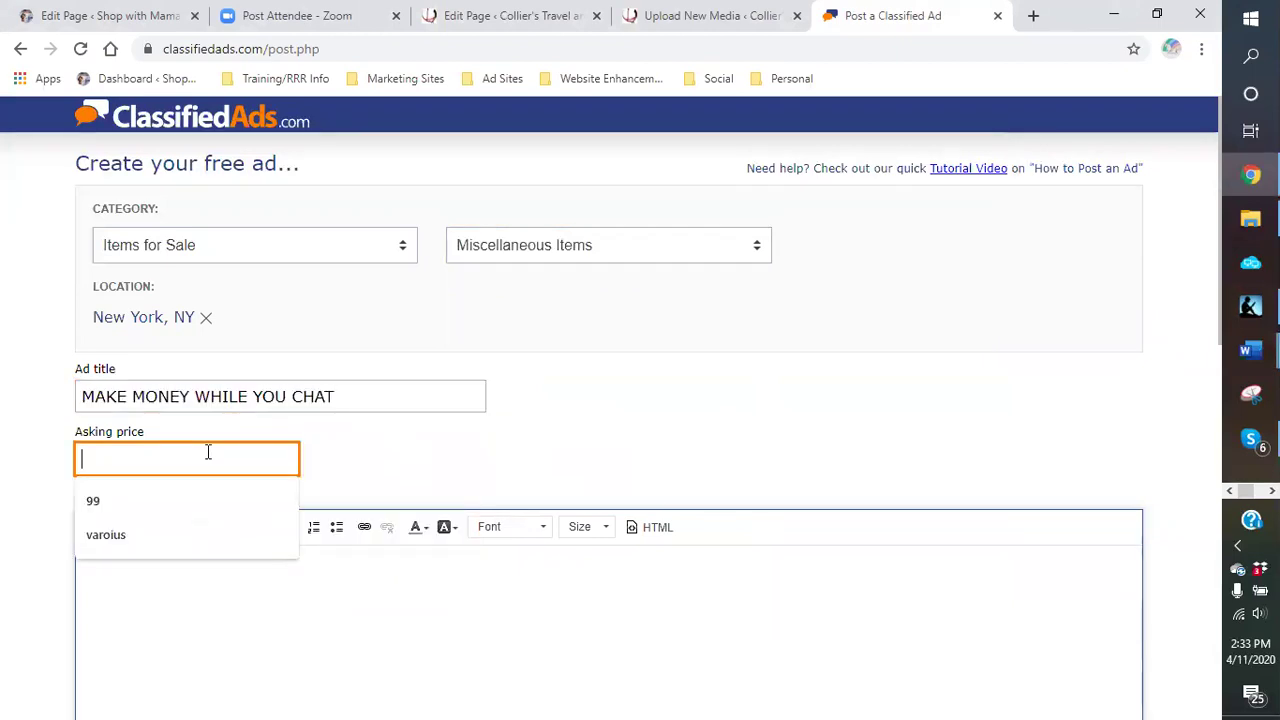
{"action": "type", "text": "free"}
{"action": "left_click", "coordinate": [277, 603]}
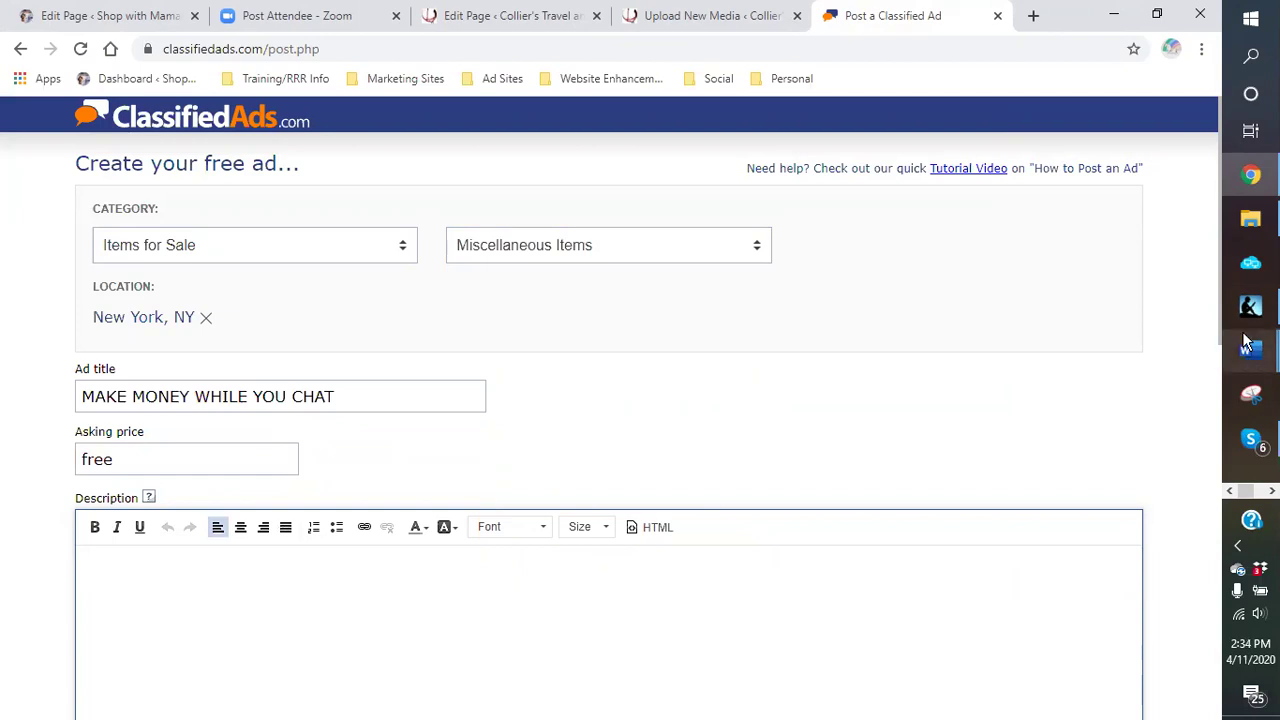
{"action": "mouse_move", "coordinate": [1253, 352]}
{"action": "left_click", "coordinate": [1124, 408]}
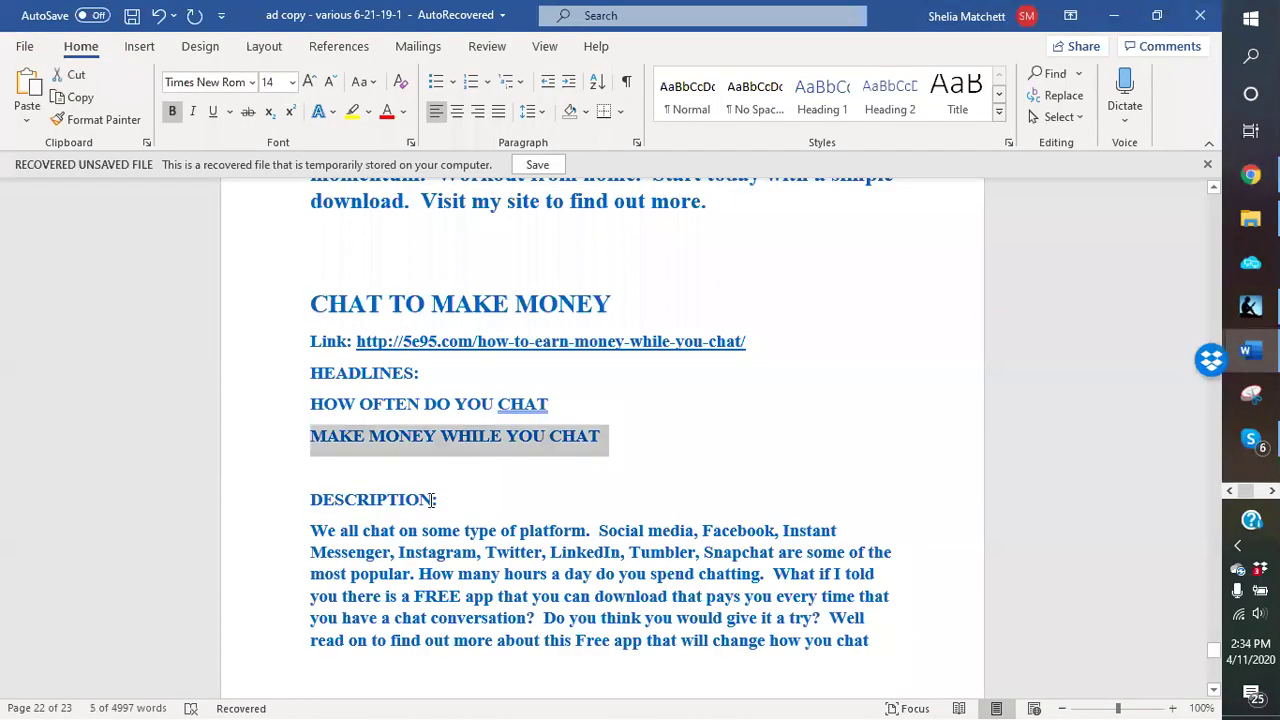
Step: Copy the full chat-app description paragraph from the Word ad copy
{"action": "left_click_drag", "start_coordinate": [310, 530], "coordinate": [909, 636]}
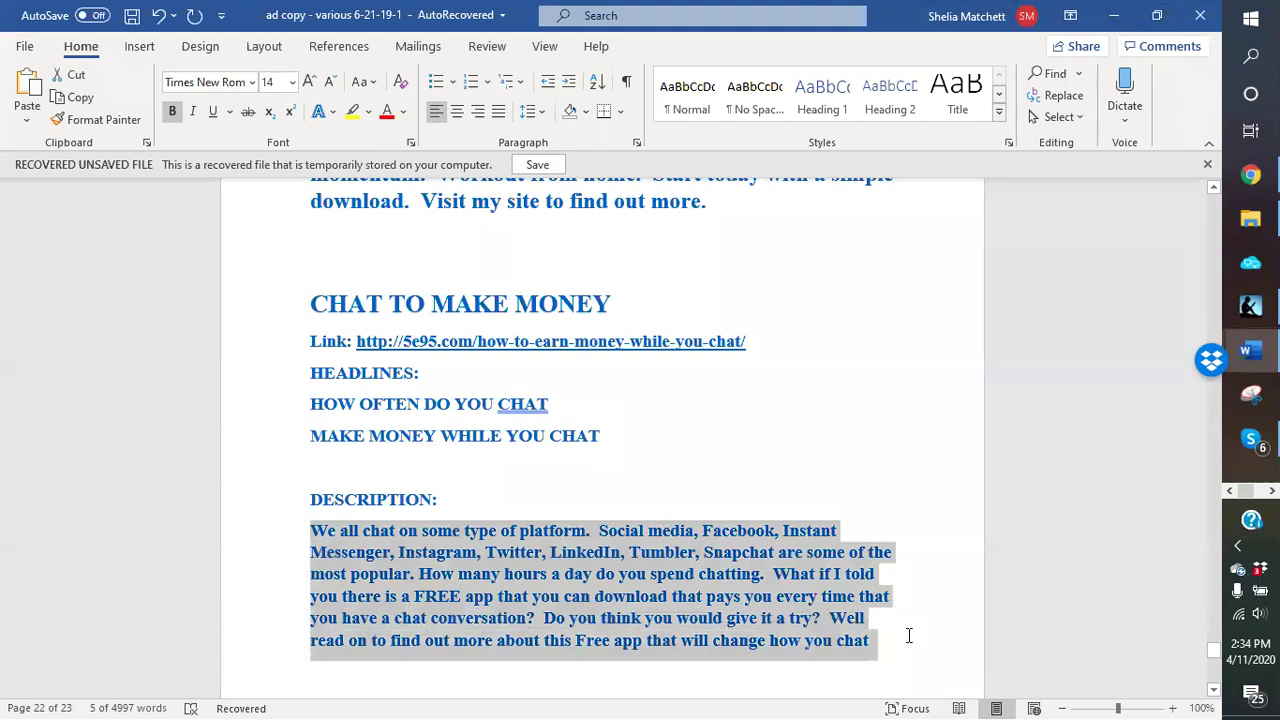
{"action": "right_click", "coordinate": [740, 628]}
{"action": "left_click", "coordinate": [787, 335]}
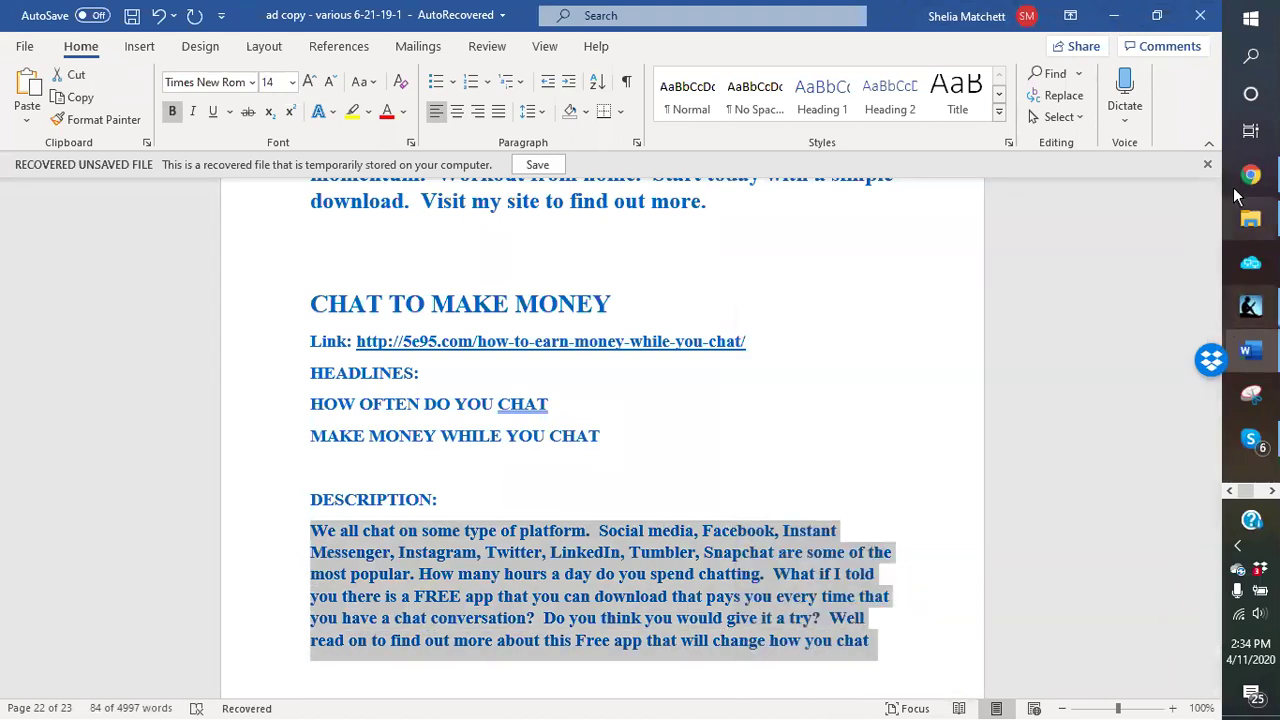
{"action": "left_click", "coordinate": [1250, 175]}
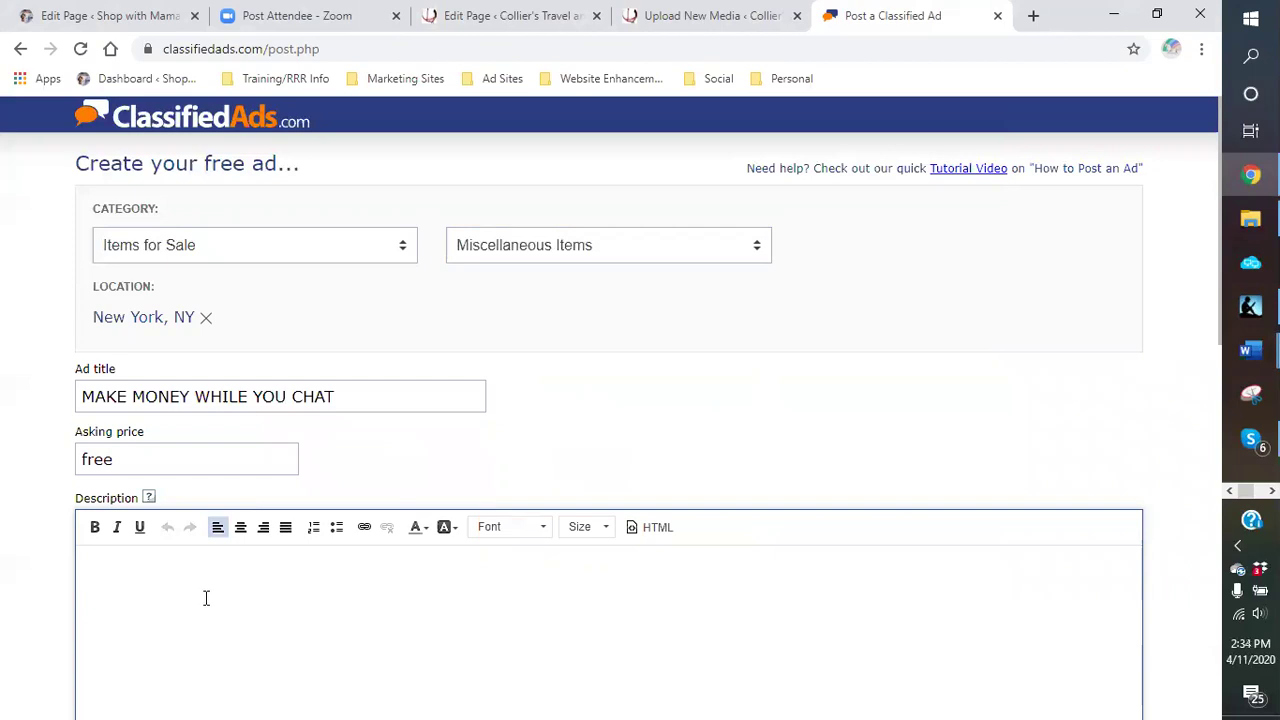
Step: Paste the chat-app paragraph into the ad's Description and select the page URL in Word
{"action": "key", "text": "ctrl+v"}
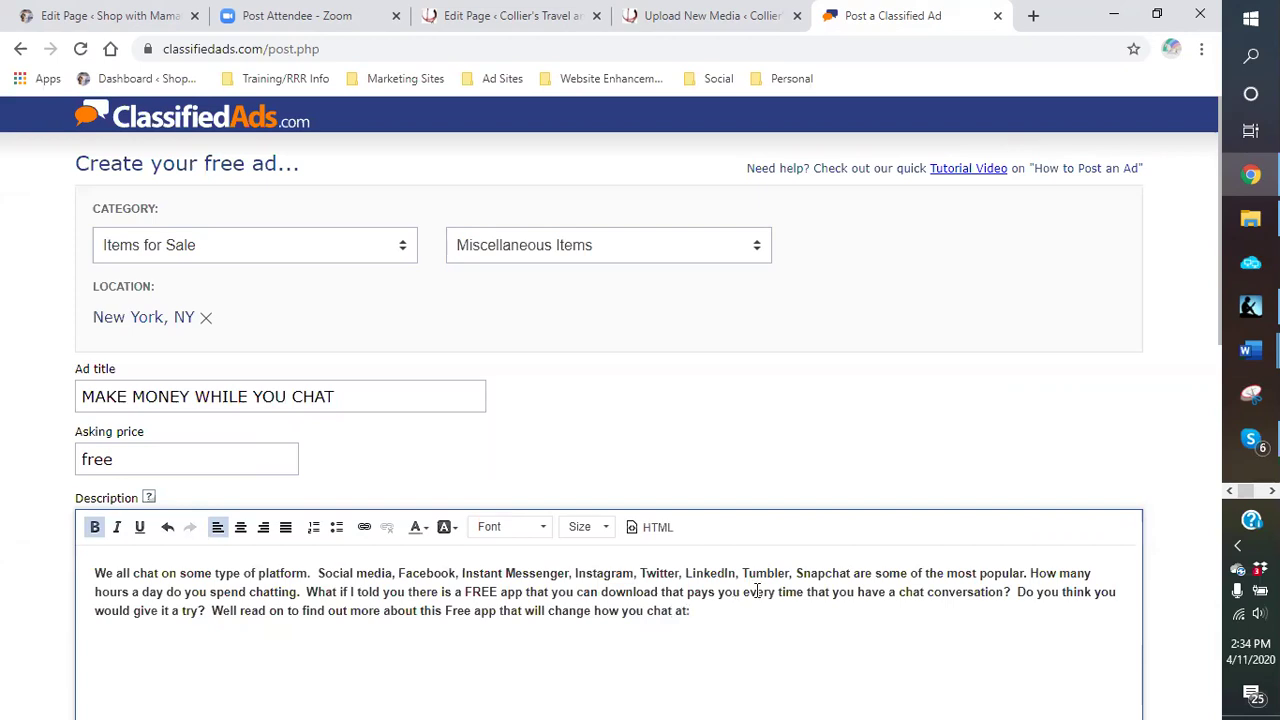
{"action": "left_click", "coordinate": [1247, 344]}
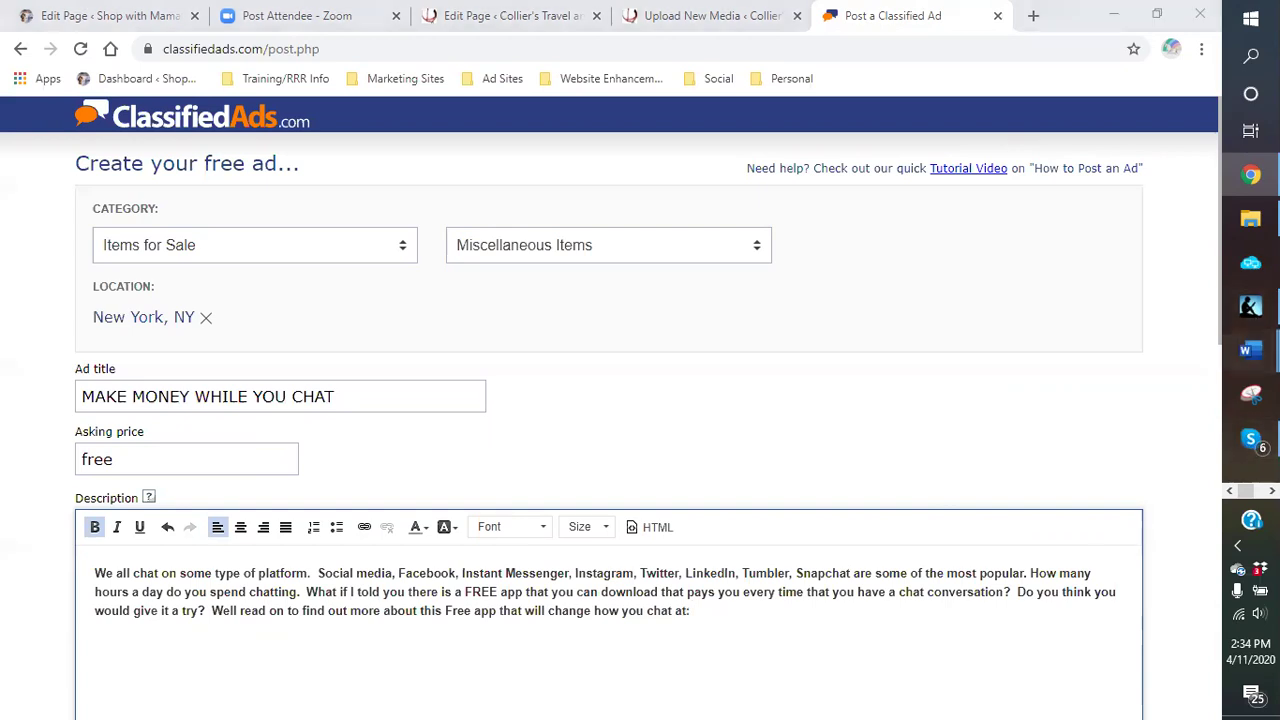
{"action": "left_click", "coordinate": [1171, 374]}
{"action": "left_click_drag", "start_coordinate": [761, 342], "coordinate": [358, 342]}
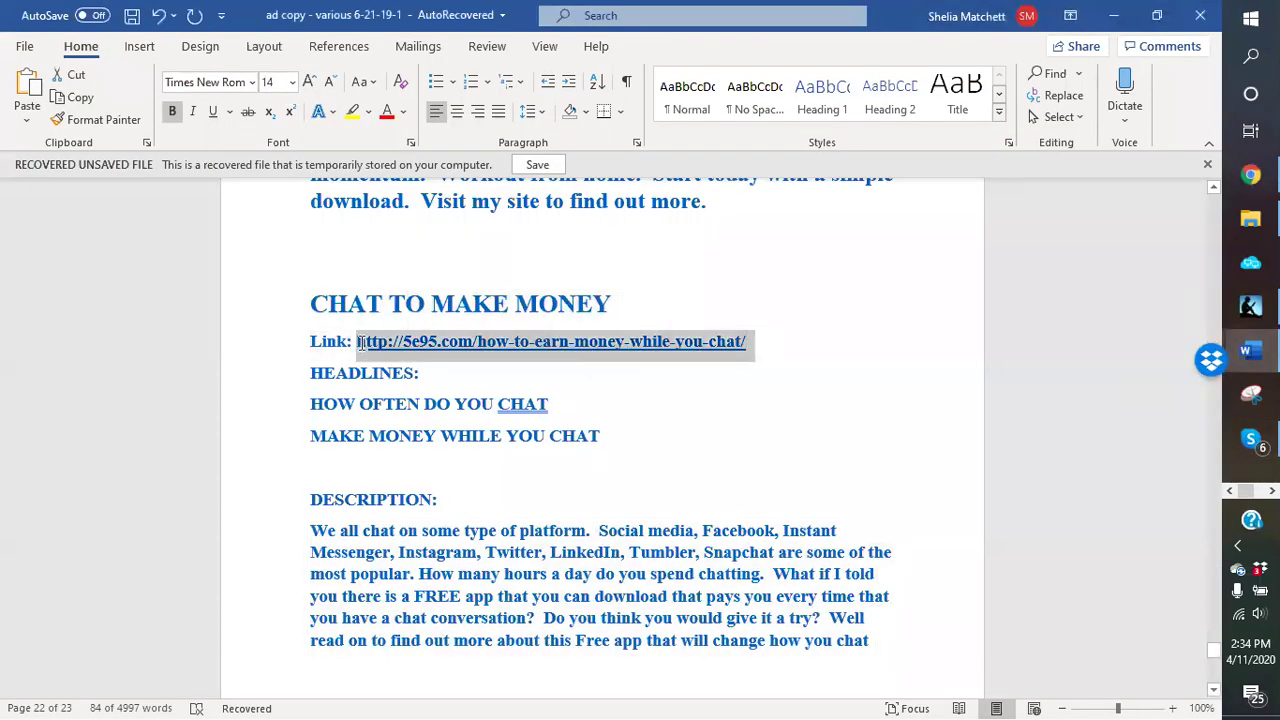
{"action": "left_click", "coordinate": [360, 342]}
{"action": "right_click", "coordinate": [360, 342]}
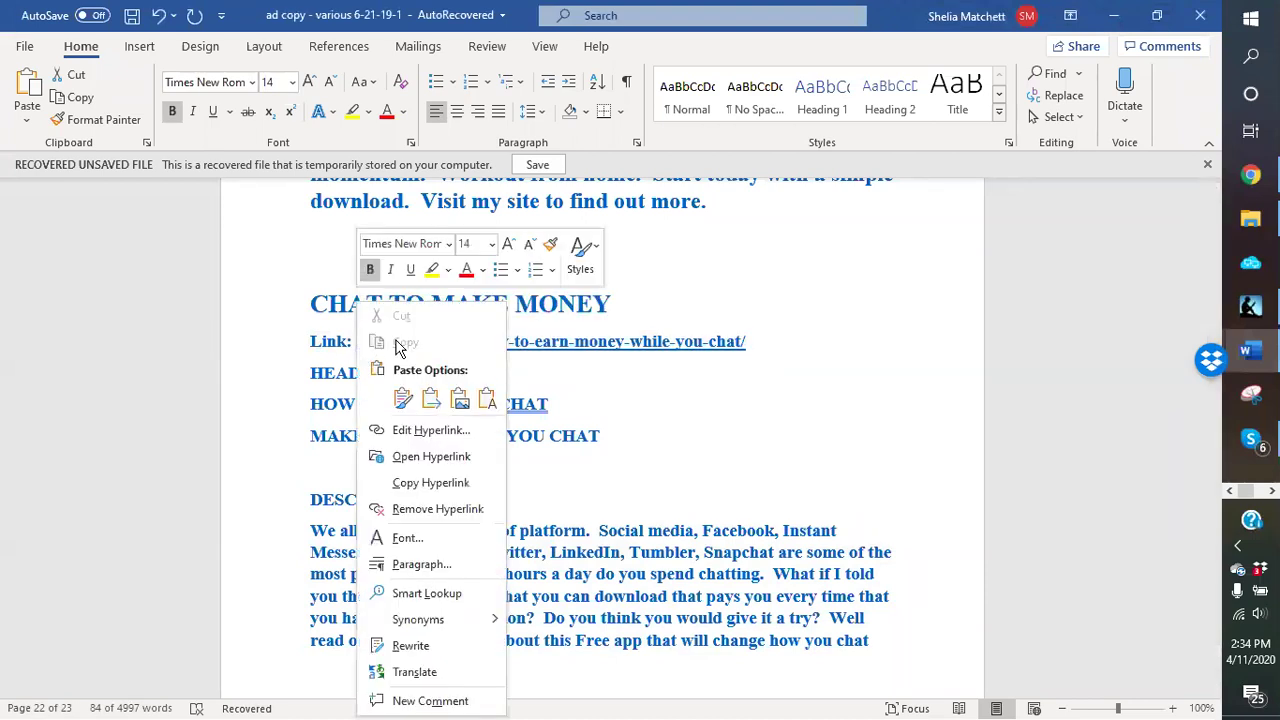
{"action": "key", "text": "Escape"}
{"action": "left_click_drag", "start_coordinate": [719, 336], "coordinate": [404, 344]}
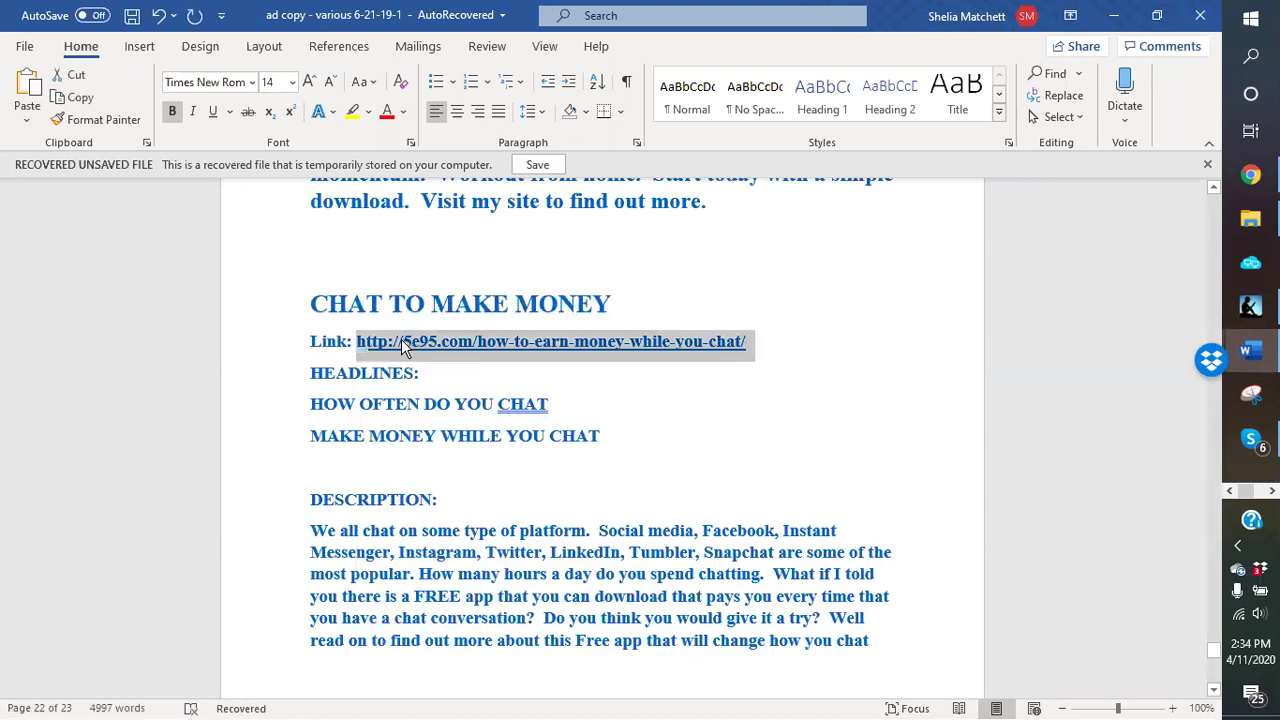
{"action": "right_click", "coordinate": [404, 344]}
{"action": "left_click", "coordinate": [430, 338]}
{"action": "left_click", "coordinate": [1250, 175]}
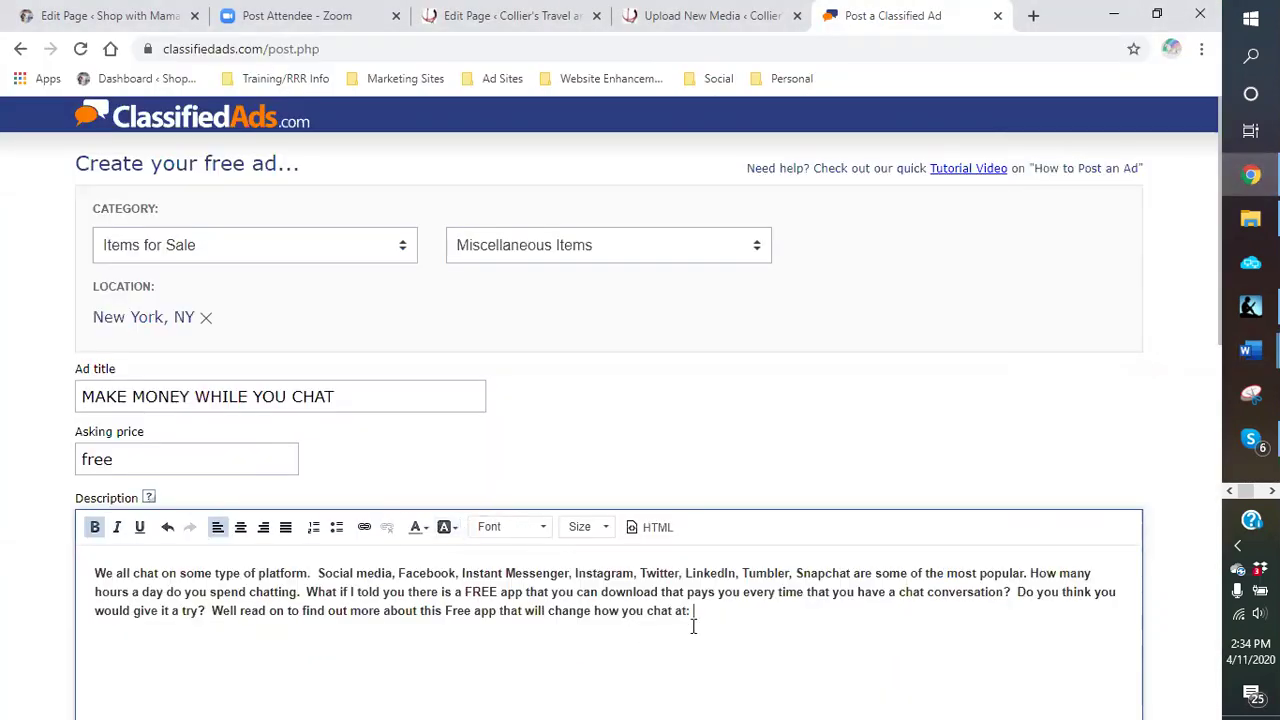
Step: Paste the link after 'chat at:' and fill the contact name from the saved suggestion
{"action": "key", "text": "ctrl+v"}
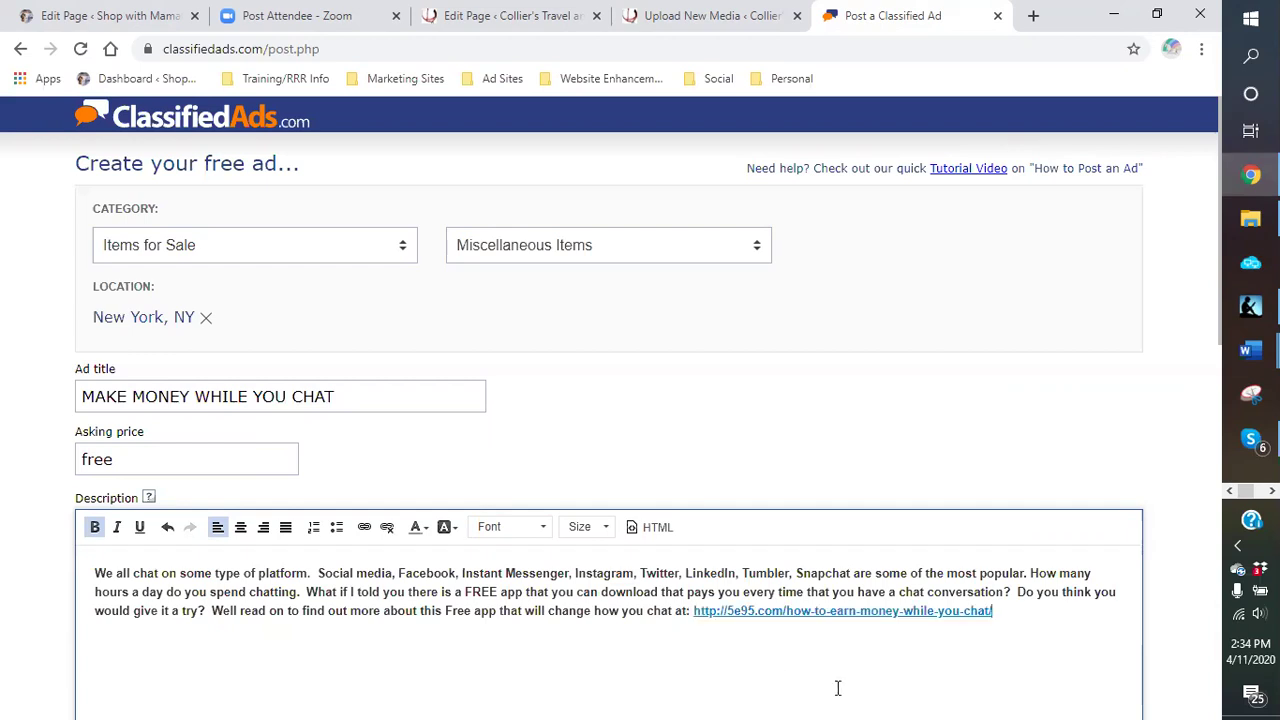
{"action": "scroll", "coordinate": [798, 665], "scroll_direction": "down", "scroll_amount": 5}
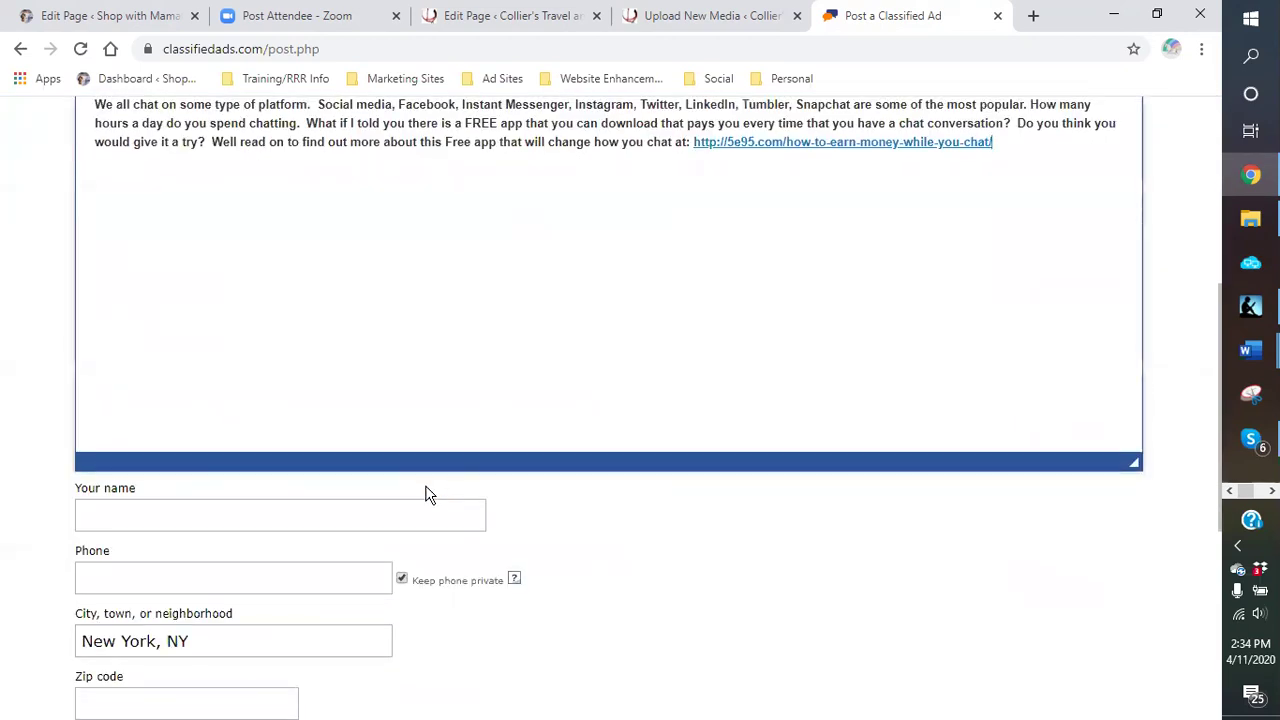
{"action": "left_click", "coordinate": [286, 504]}
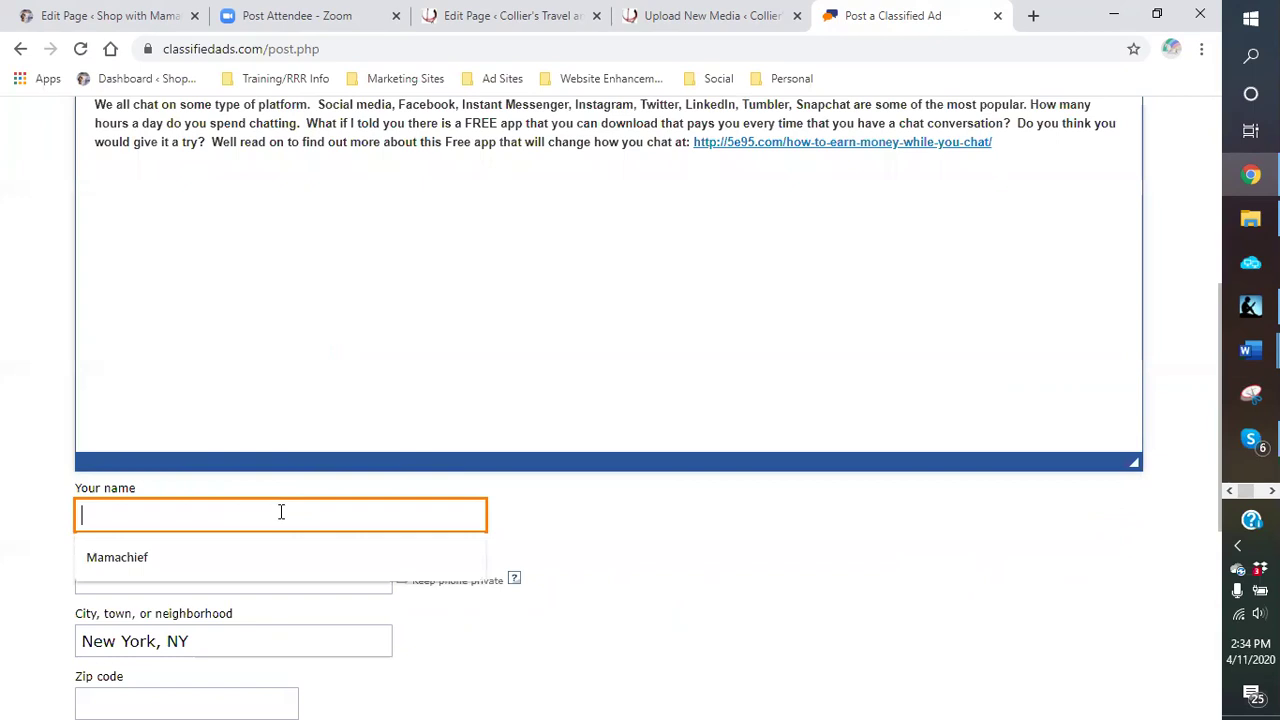
{"action": "left_click", "coordinate": [221, 558]}
{"action": "scroll", "coordinate": [226, 566], "scroll_direction": "down", "scroll_amount": 2}
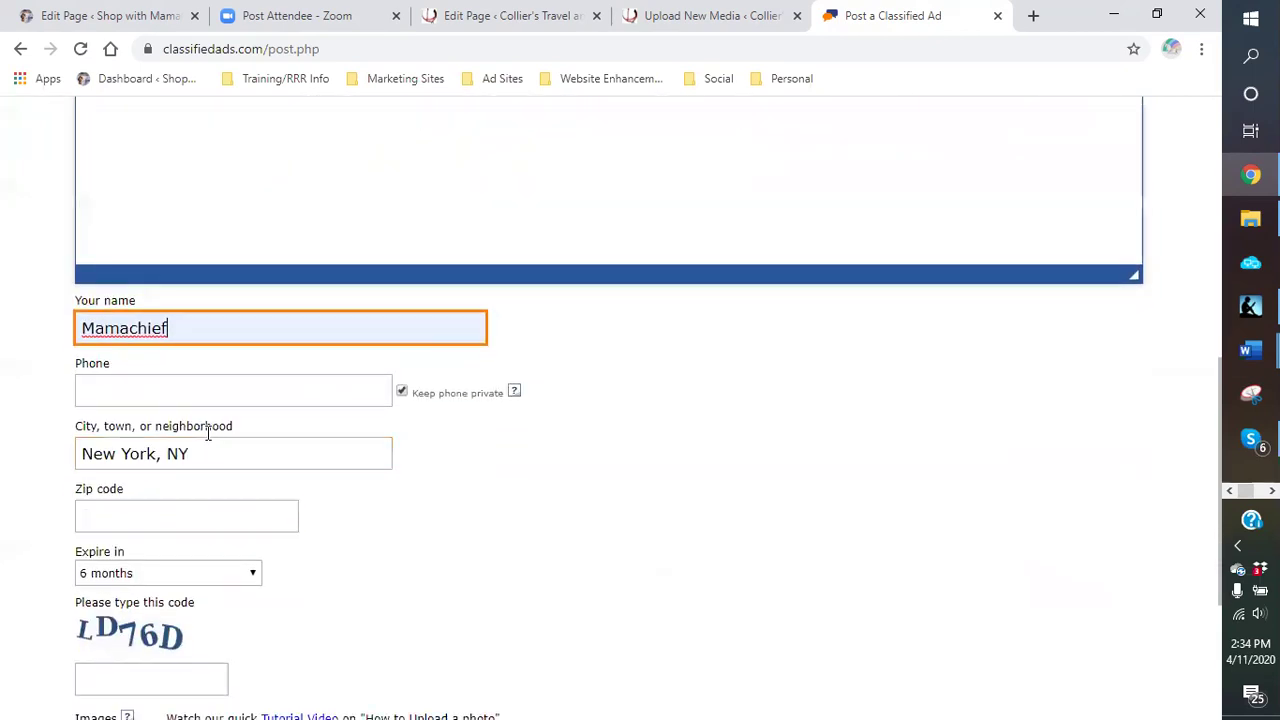
Step: Enter the contact phone number and confirm the city is New York, NY
{"action": "left_click", "coordinate": [194, 389]}
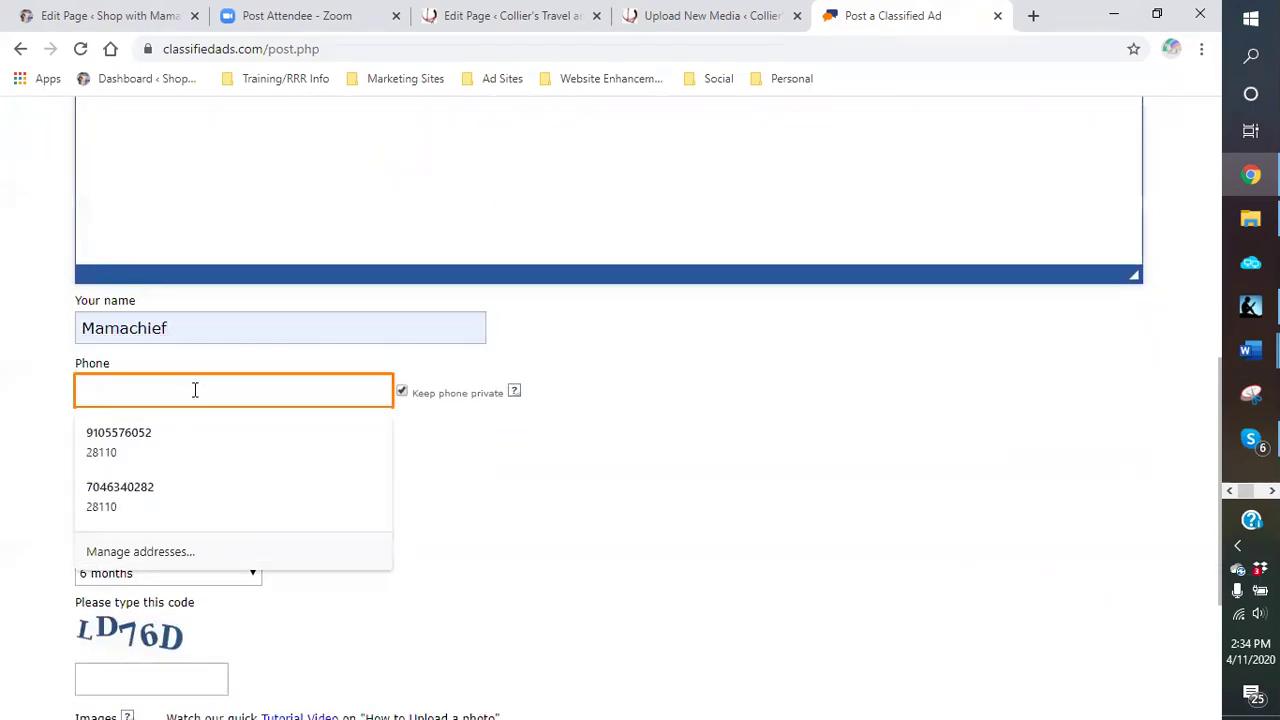
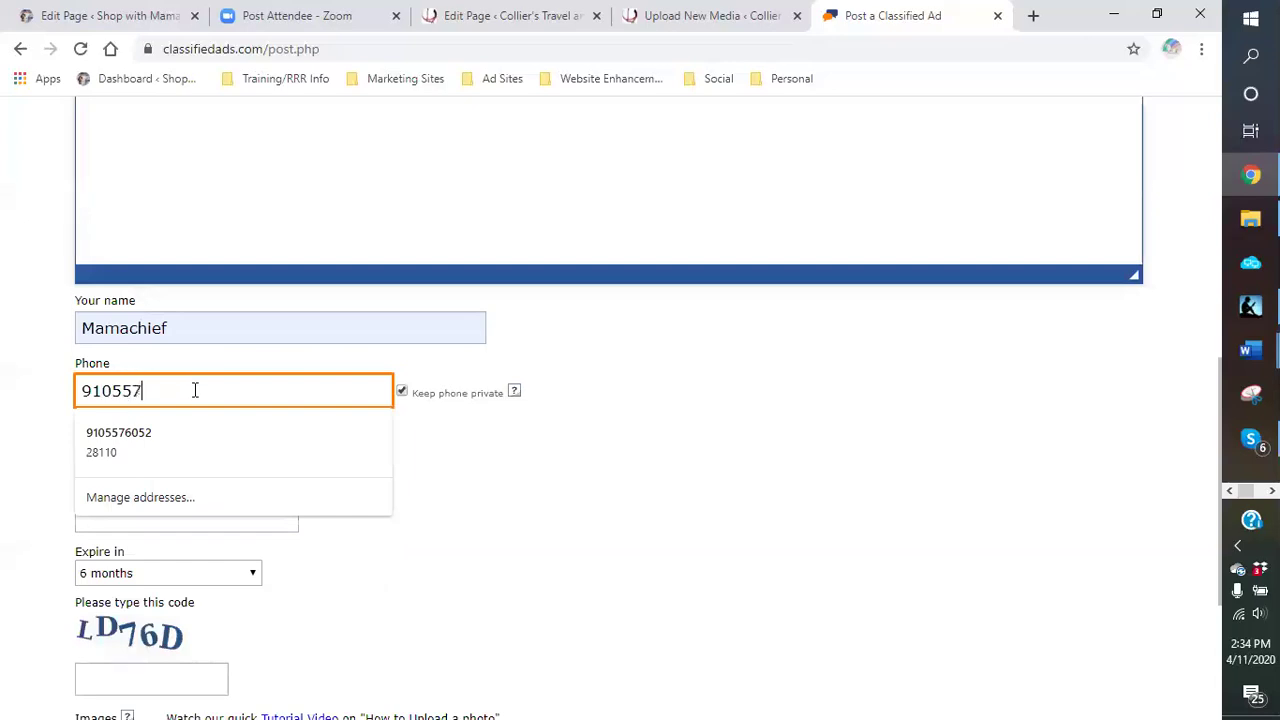
{"action": "left_click", "coordinate": [476, 480]}
{"action": "left_click", "coordinate": [277, 440]}
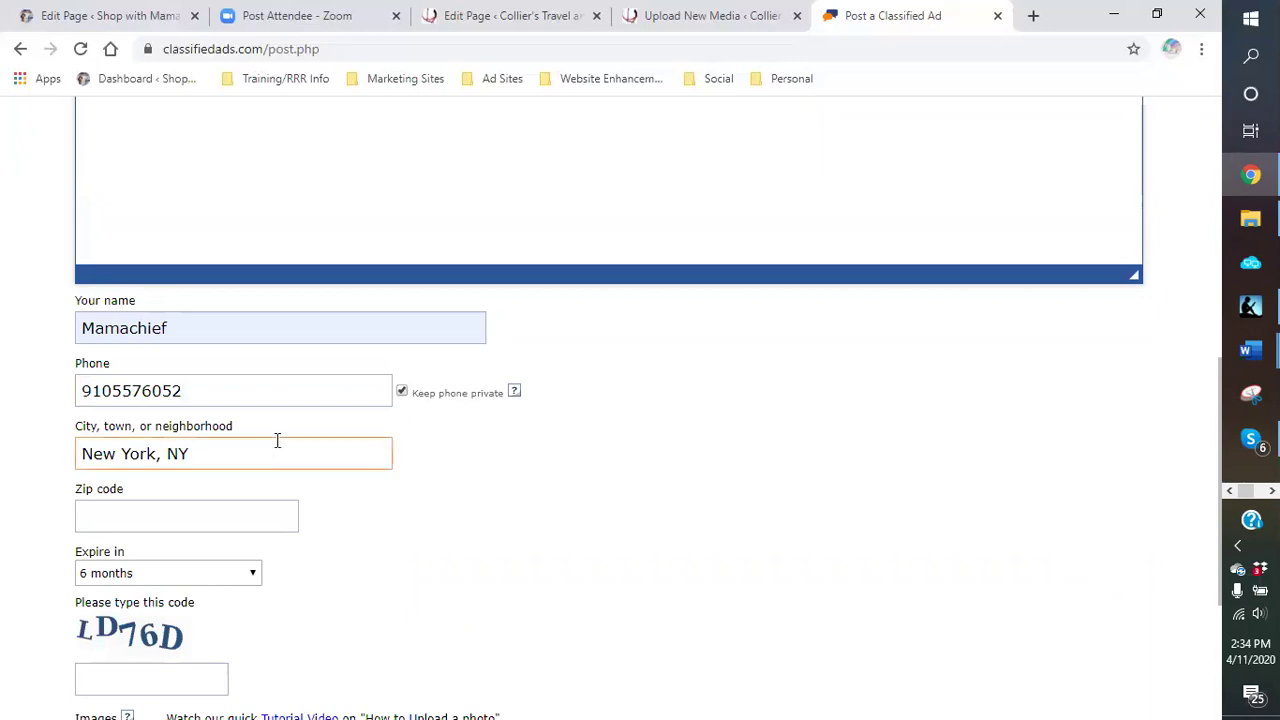
{"action": "left_click", "coordinate": [208, 514]}
{"action": "left_click", "coordinate": [227, 455]}
{"action": "left_click", "coordinate": [191, 395]}
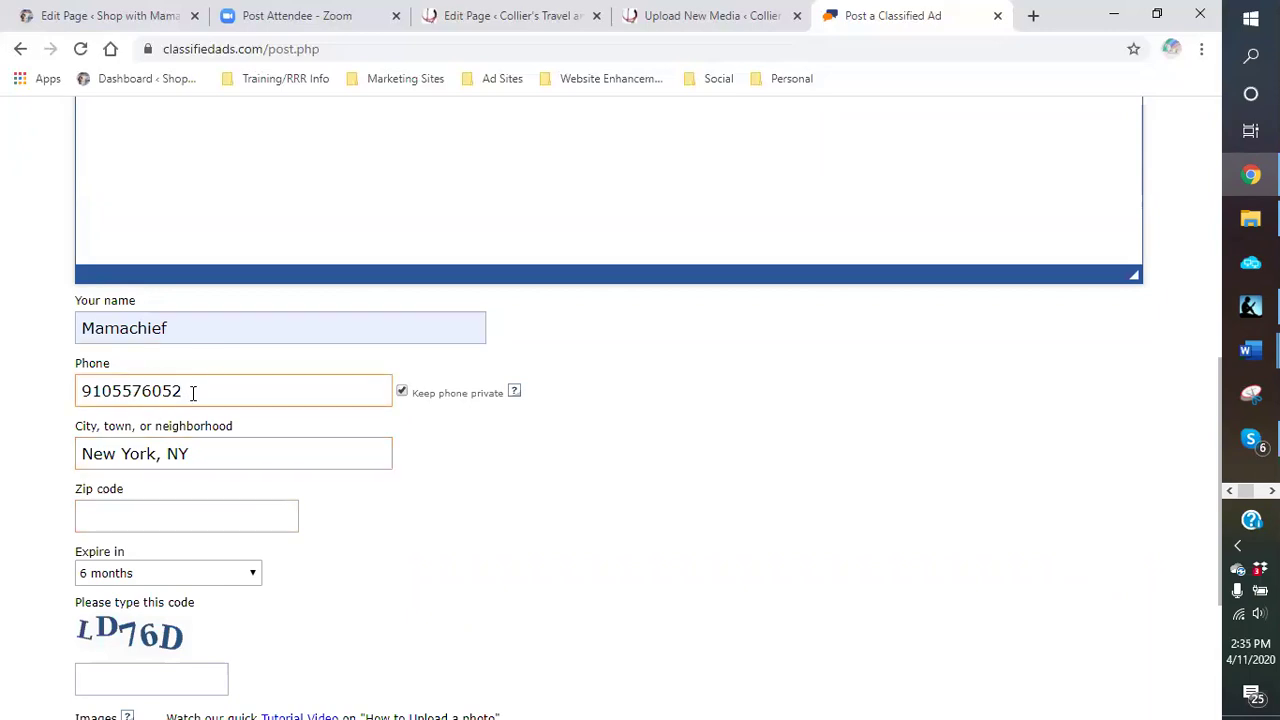
{"action": "scroll", "coordinate": [300, 434], "scroll_direction": "down", "scroll_amount": 2}
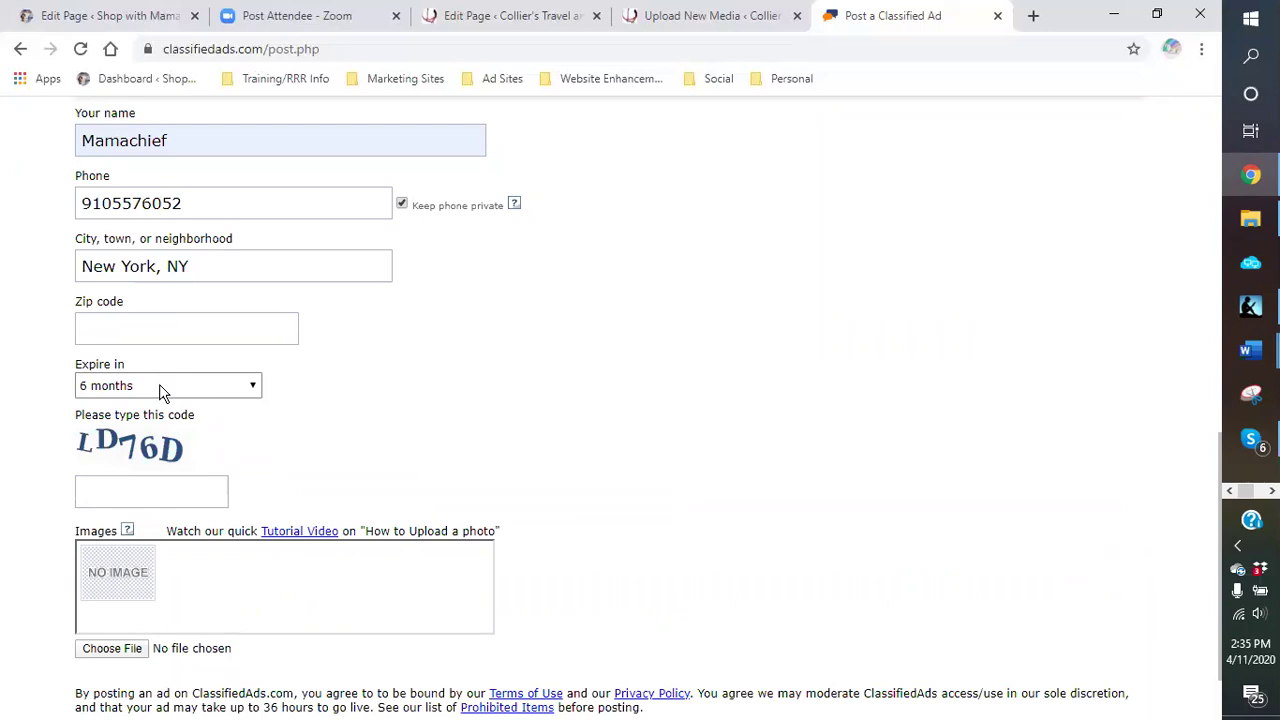
Step: Type the verification code into the security code box
{"action": "left_click", "coordinate": [159, 491]}
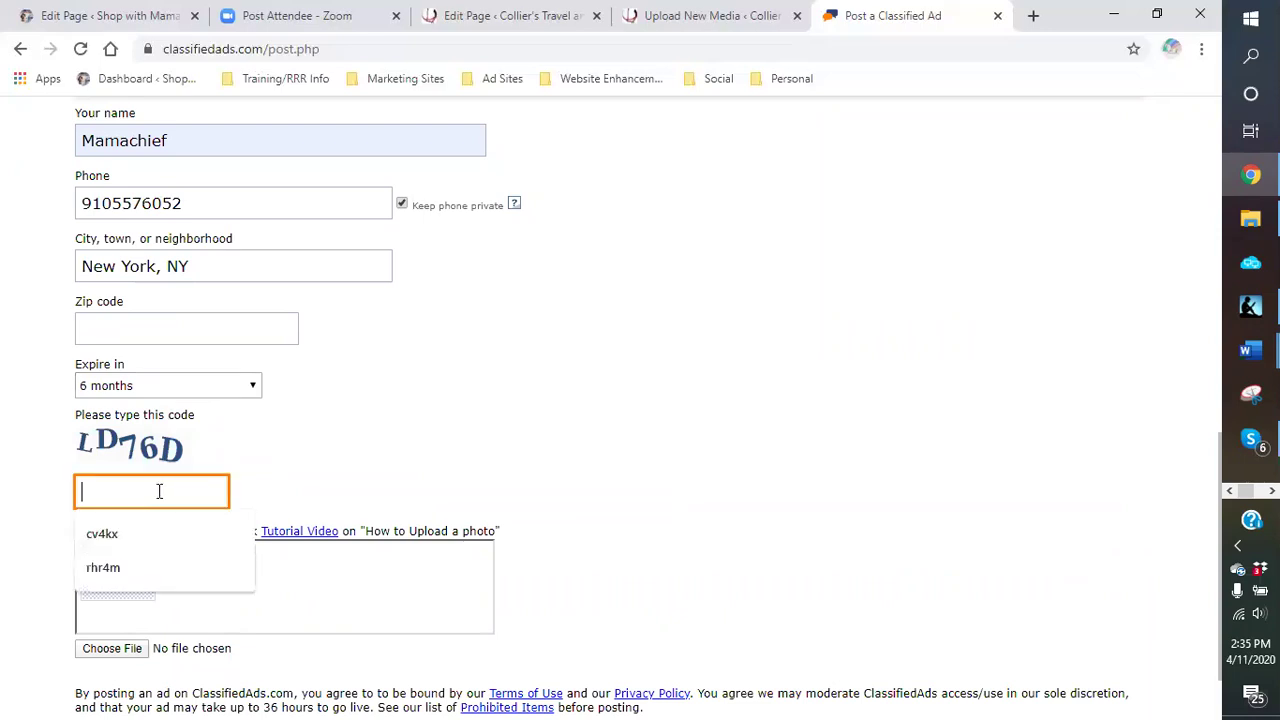
{"action": "type", "text": "ld76d"}
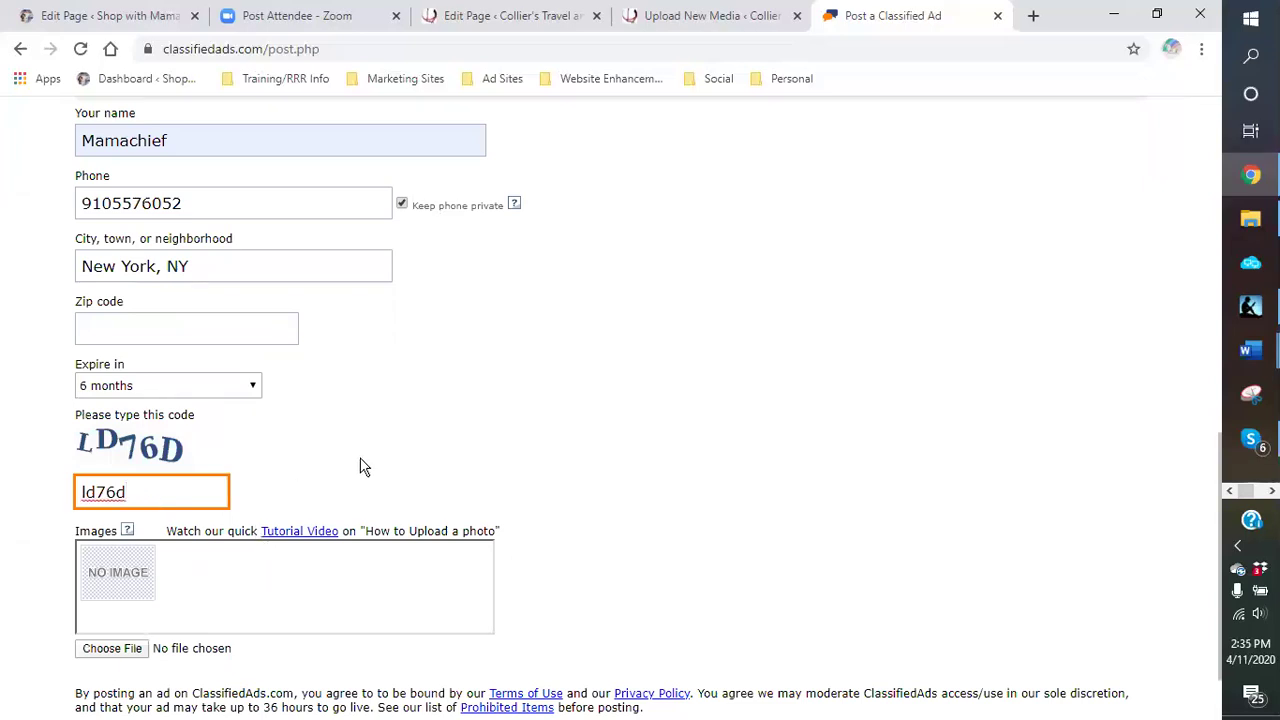
{"action": "scroll", "coordinate": [363, 467], "scroll_direction": "down", "scroll_amount": 1}
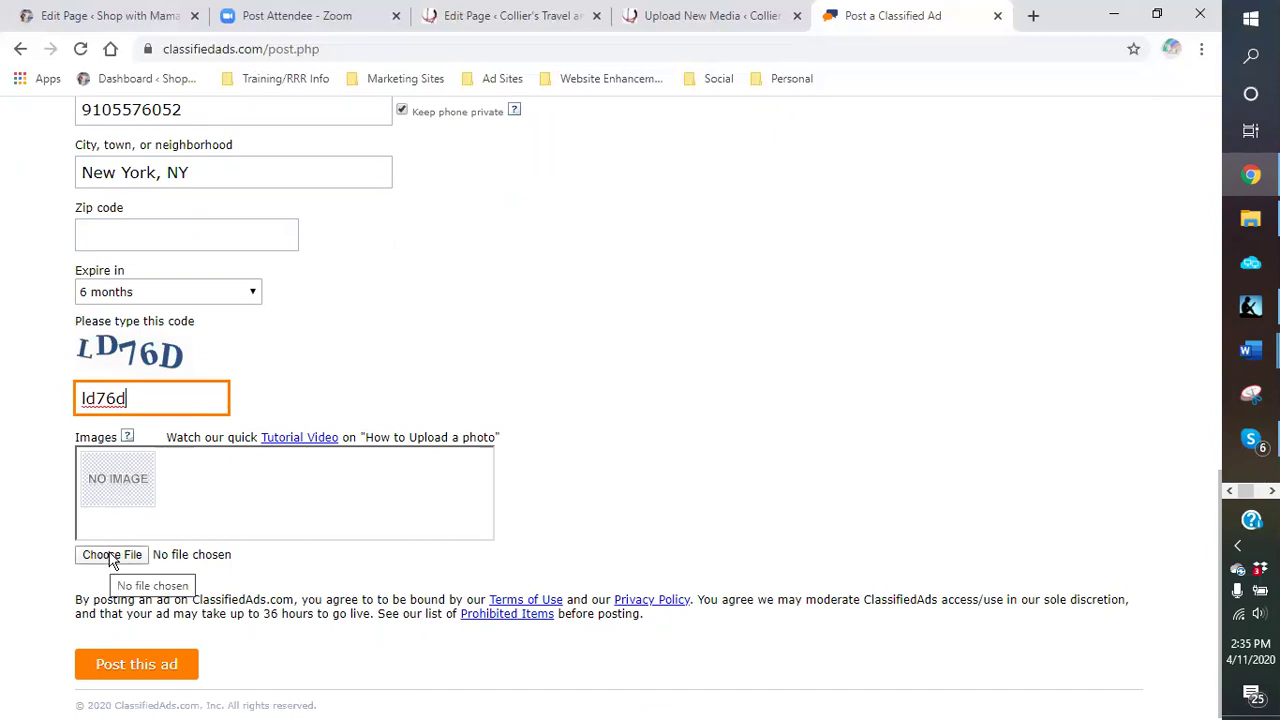
Step: Attach the CHAT AND EARN image from the logos › tipping circle-freetv folder
{"action": "left_click", "coordinate": [112, 556]}
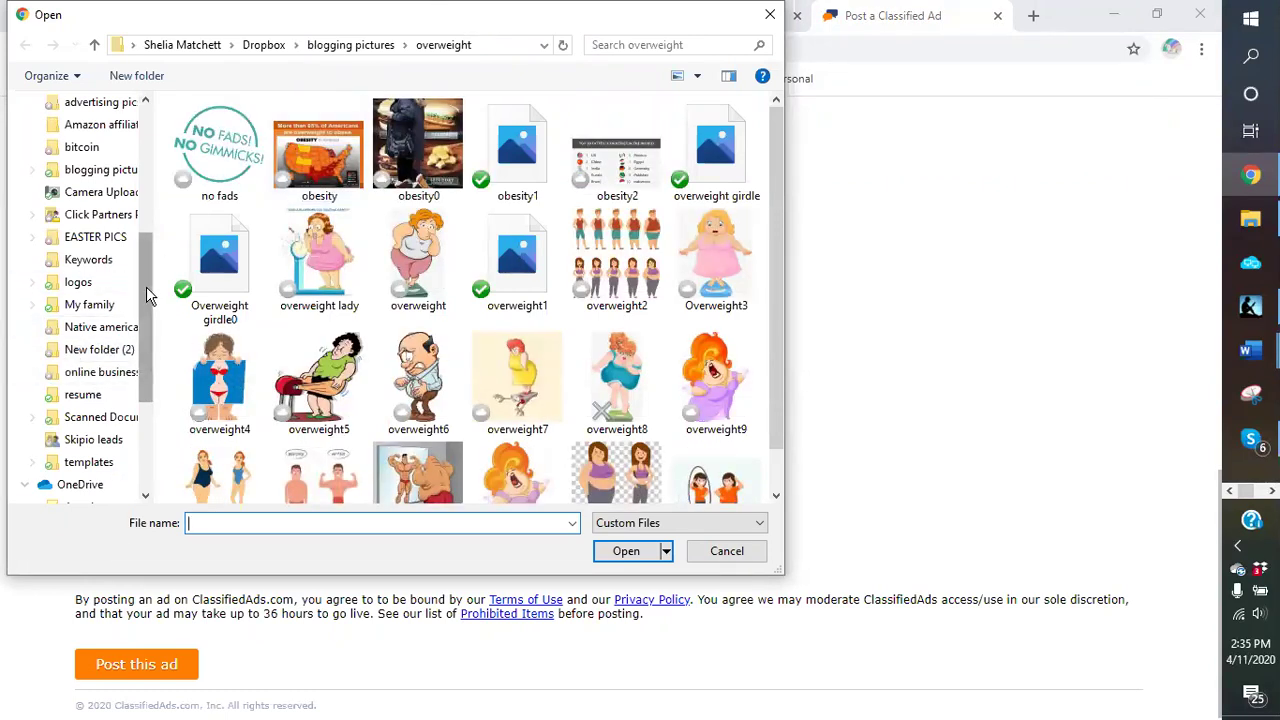
{"action": "left_click_drag", "start_coordinate": [146, 286], "coordinate": [152, 252]}
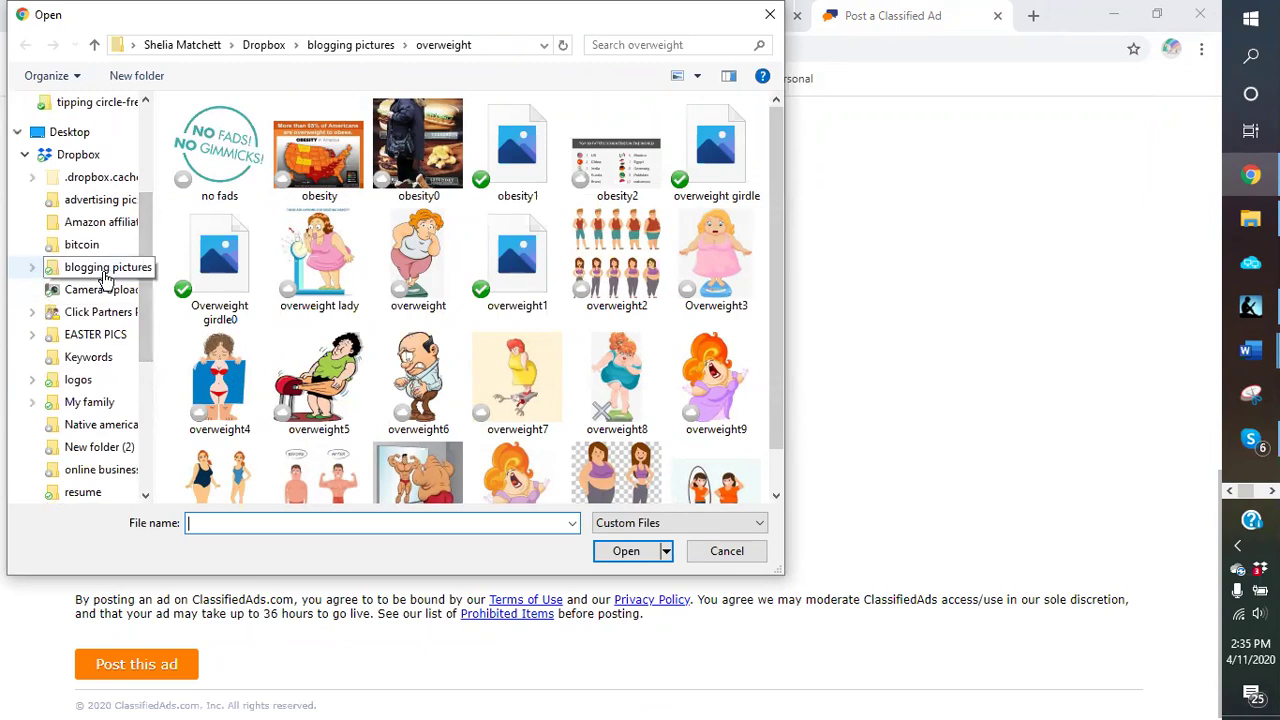
{"action": "left_click", "coordinate": [78, 381]}
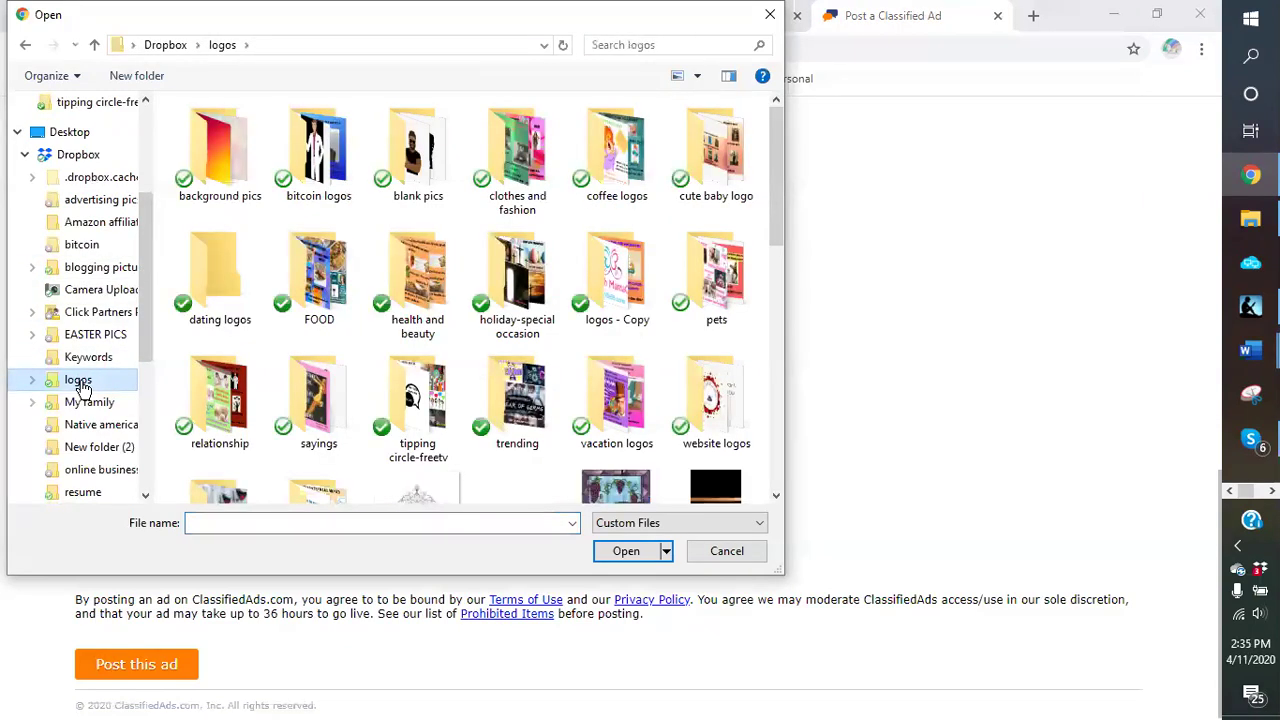
{"action": "left_click", "coordinate": [210, 395]}
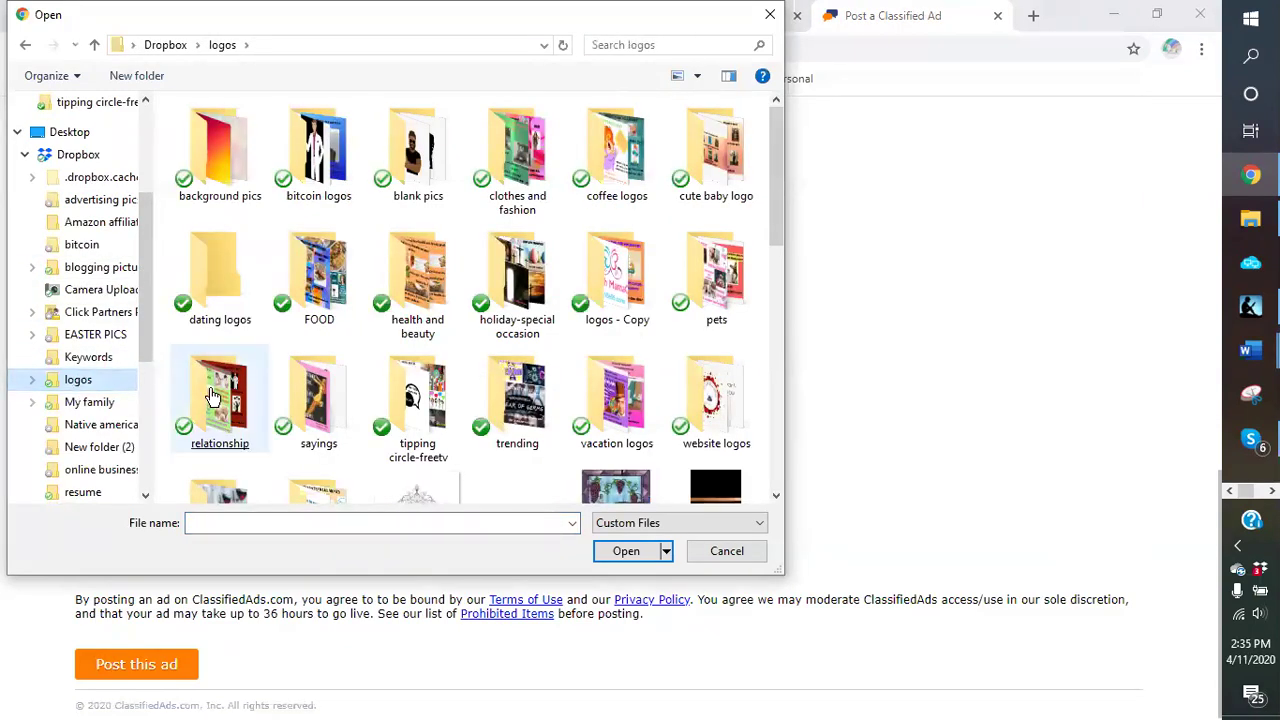
{"action": "left_click", "coordinate": [318, 395]}
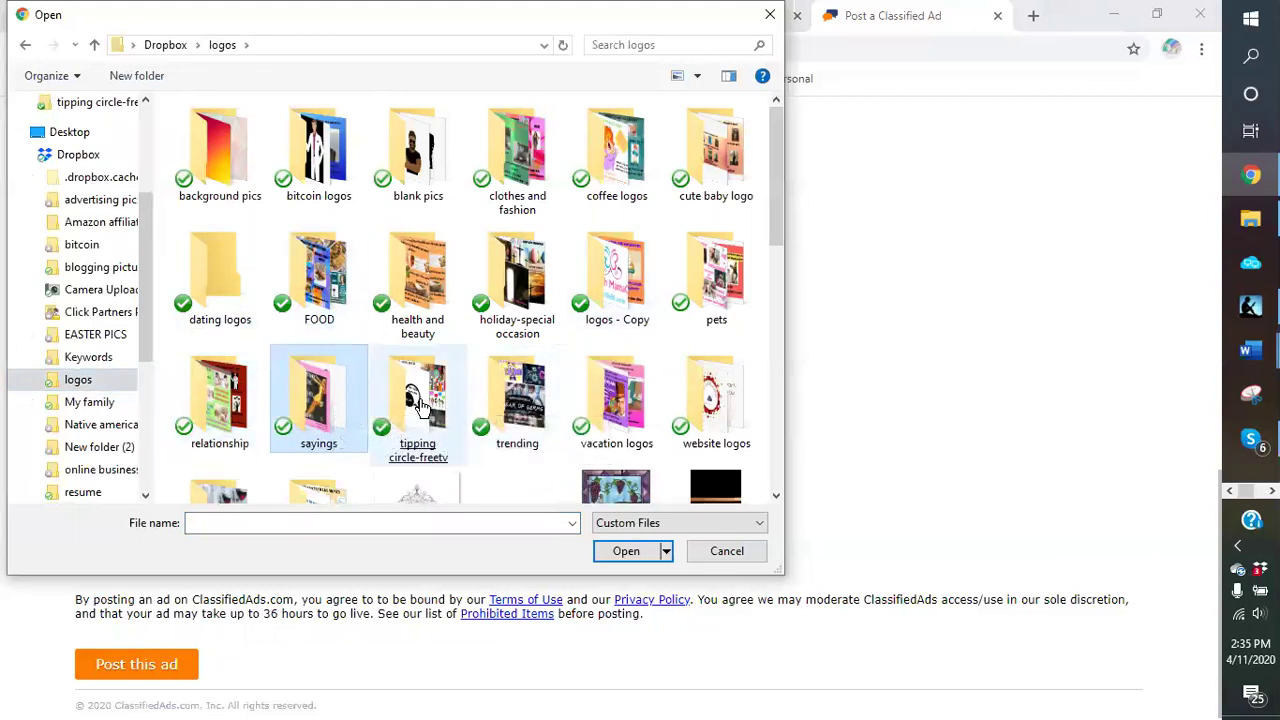
{"action": "double_click", "coordinate": [420, 405]}
{"action": "left_click", "coordinate": [548, 196]}
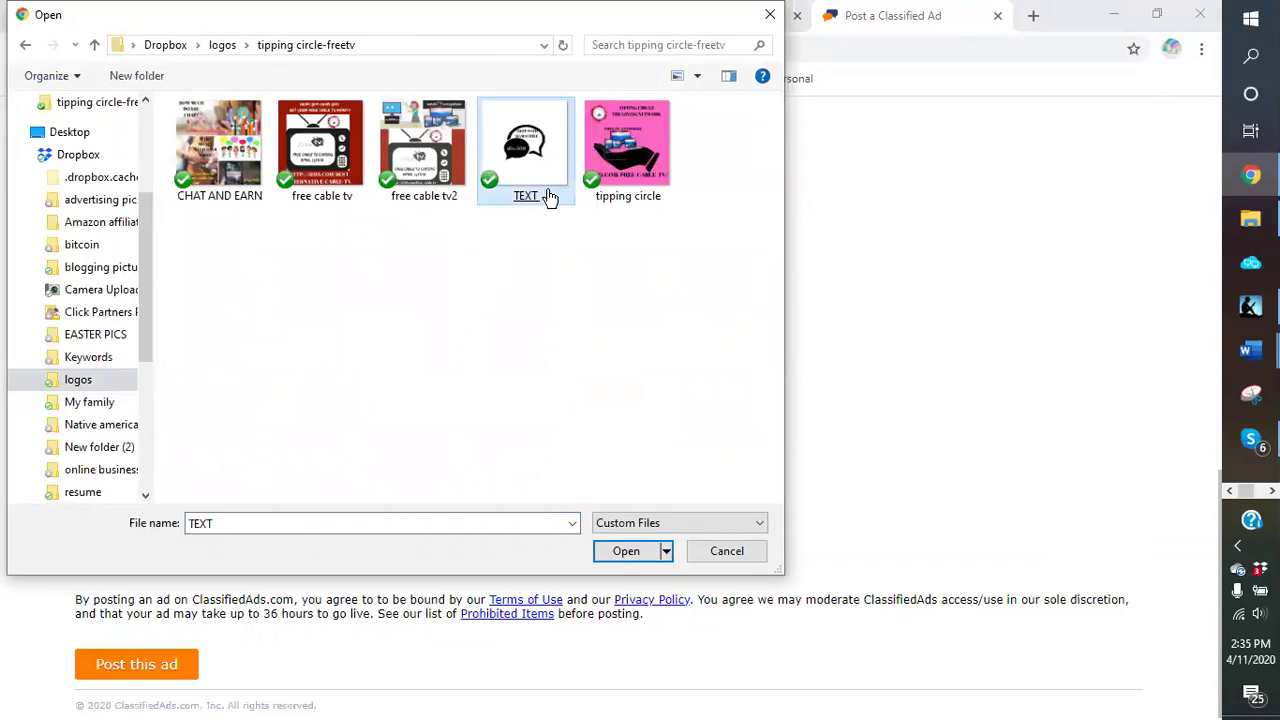
{"action": "left_click", "coordinate": [237, 184]}
{"action": "double_click", "coordinate": [237, 184]}
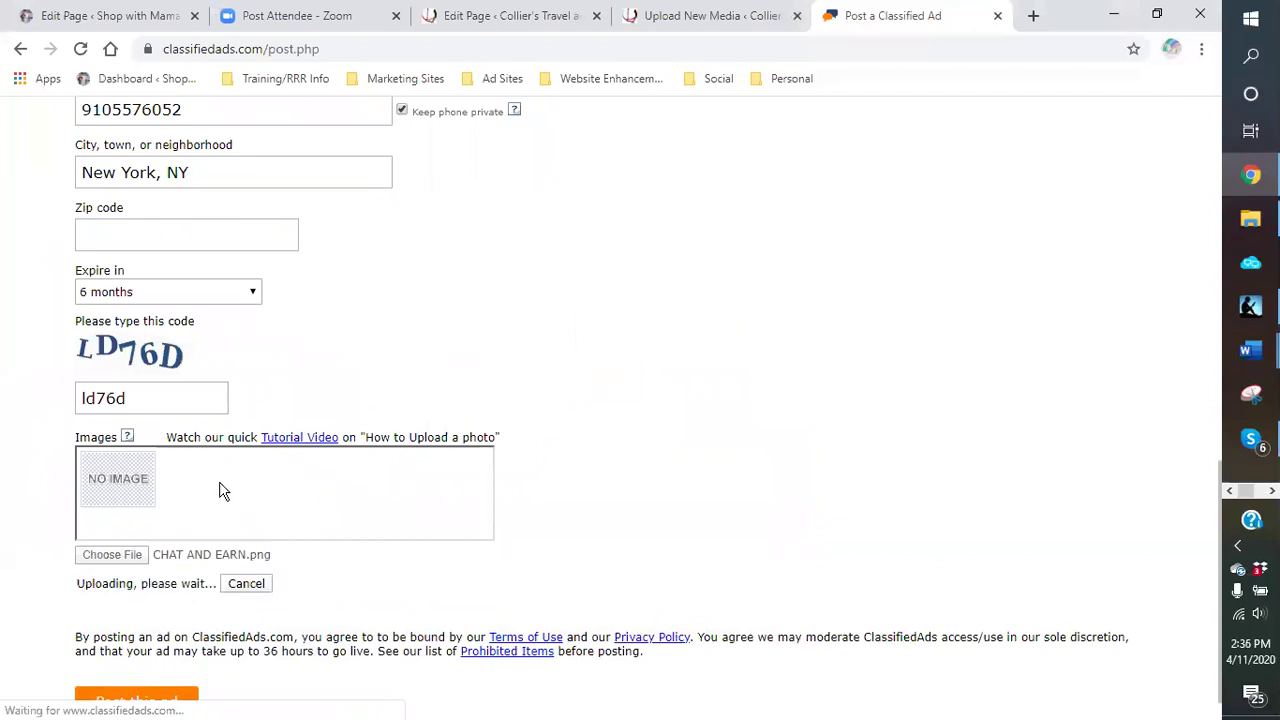
Step: Attach the tipping circle, TEXT, free cable tv2 and free cable tv images, then submit
{"action": "left_click", "coordinate": [128, 560]}
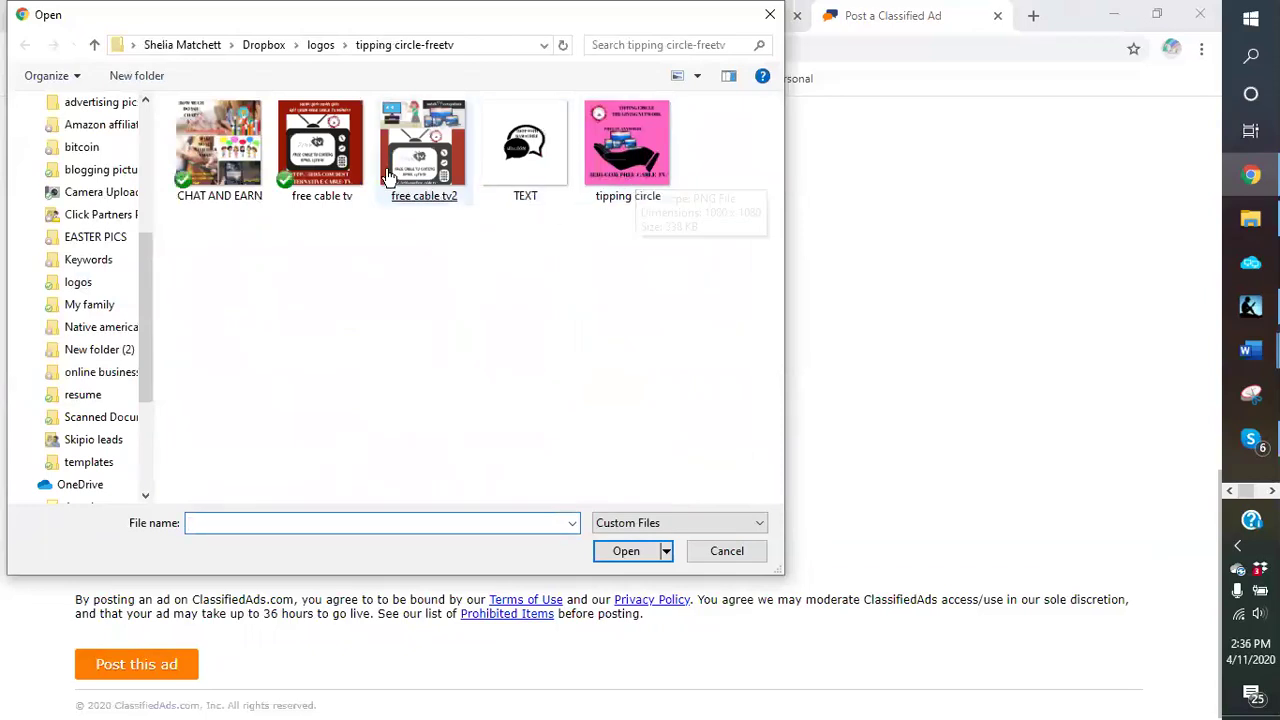
{"action": "double_click", "coordinate": [620, 160]}
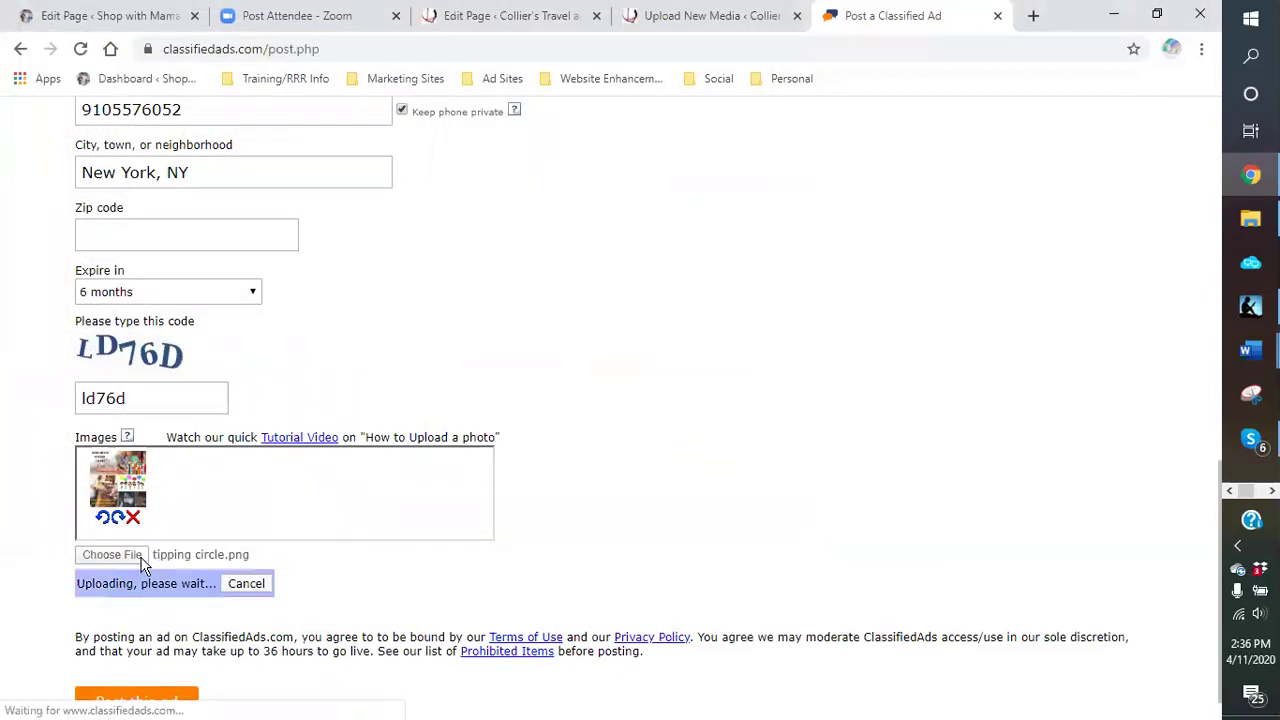
{"action": "left_click", "coordinate": [134, 559]}
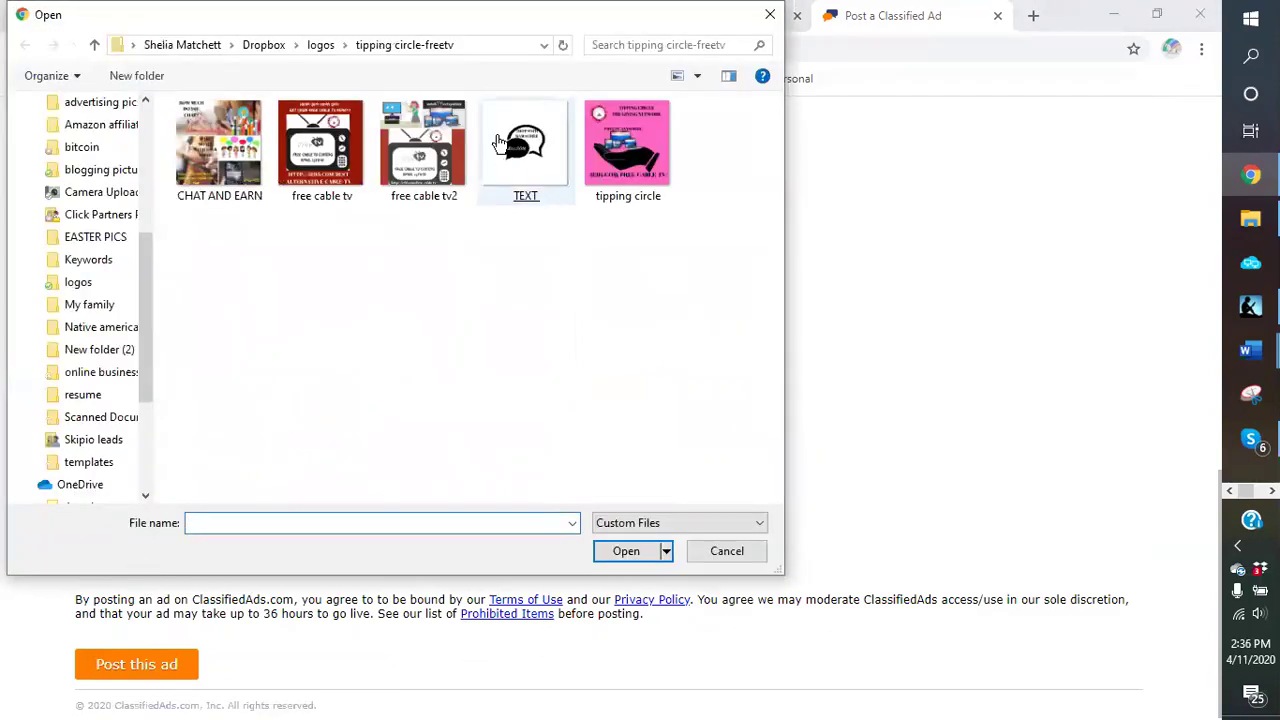
{"action": "double_click", "coordinate": [499, 143]}
{"action": "left_click", "coordinate": [110, 562]}
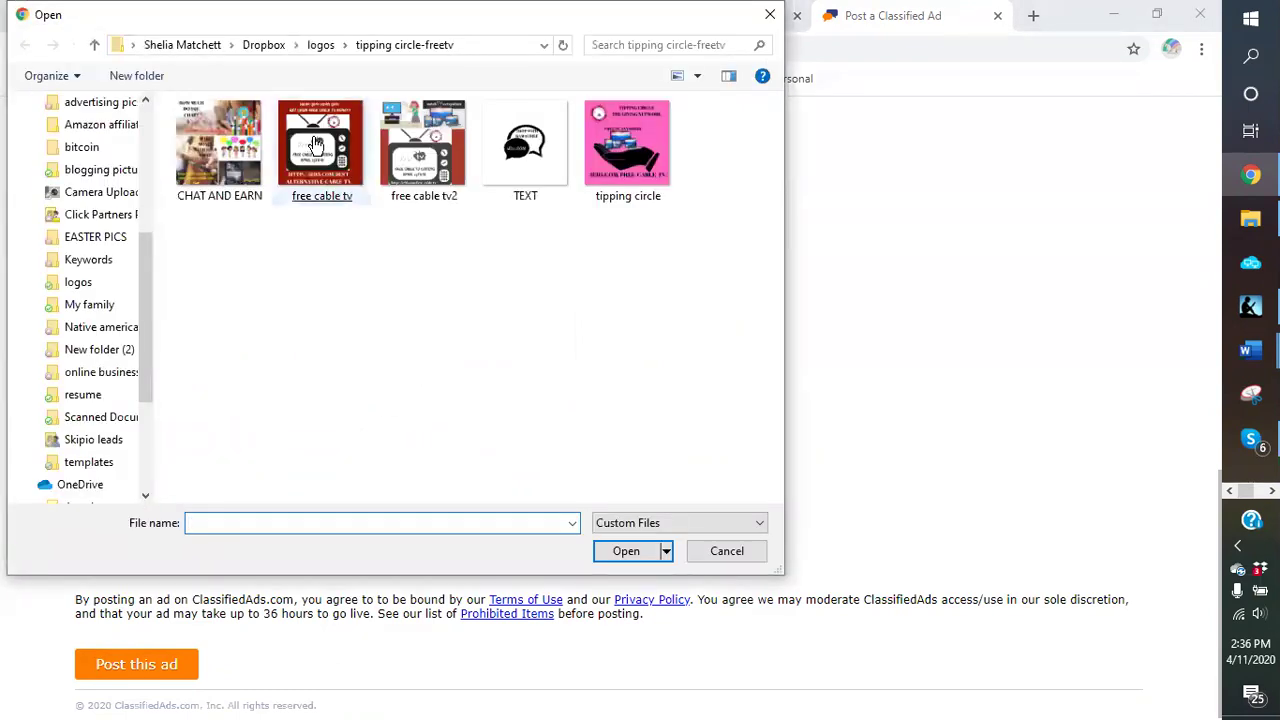
{"action": "double_click", "coordinate": [419, 138]}
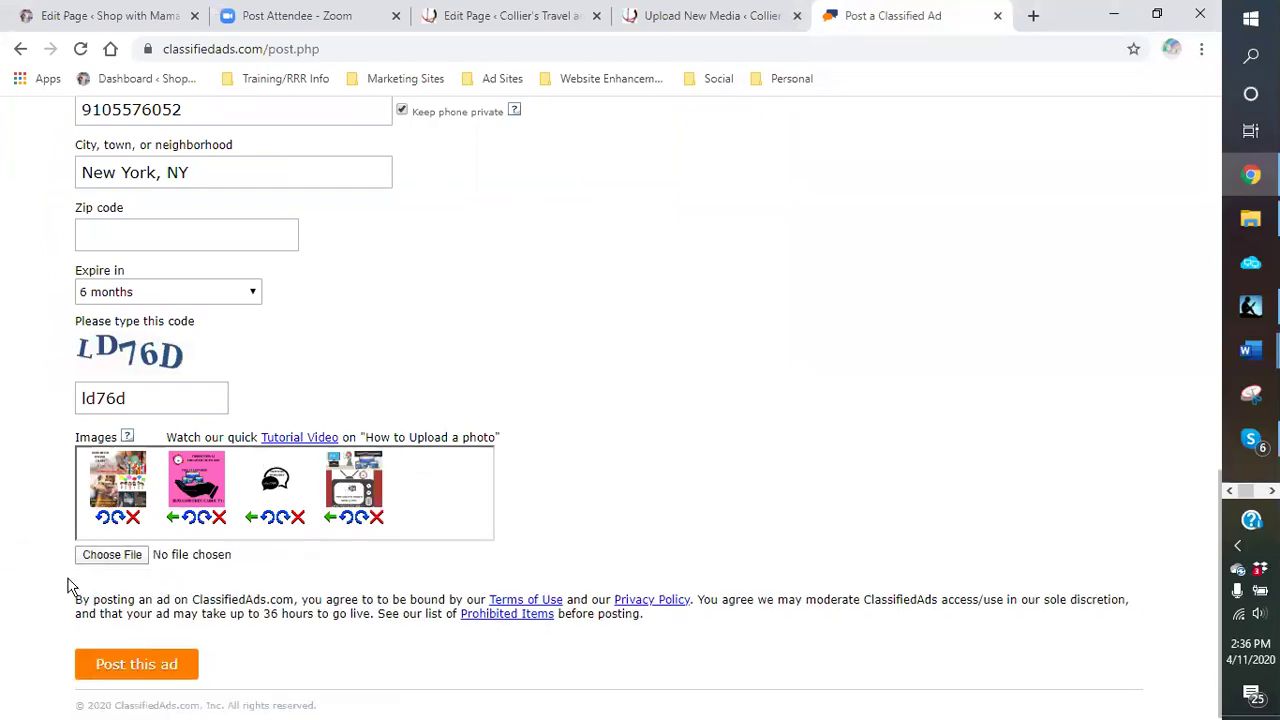
{"action": "left_click", "coordinate": [128, 556]}
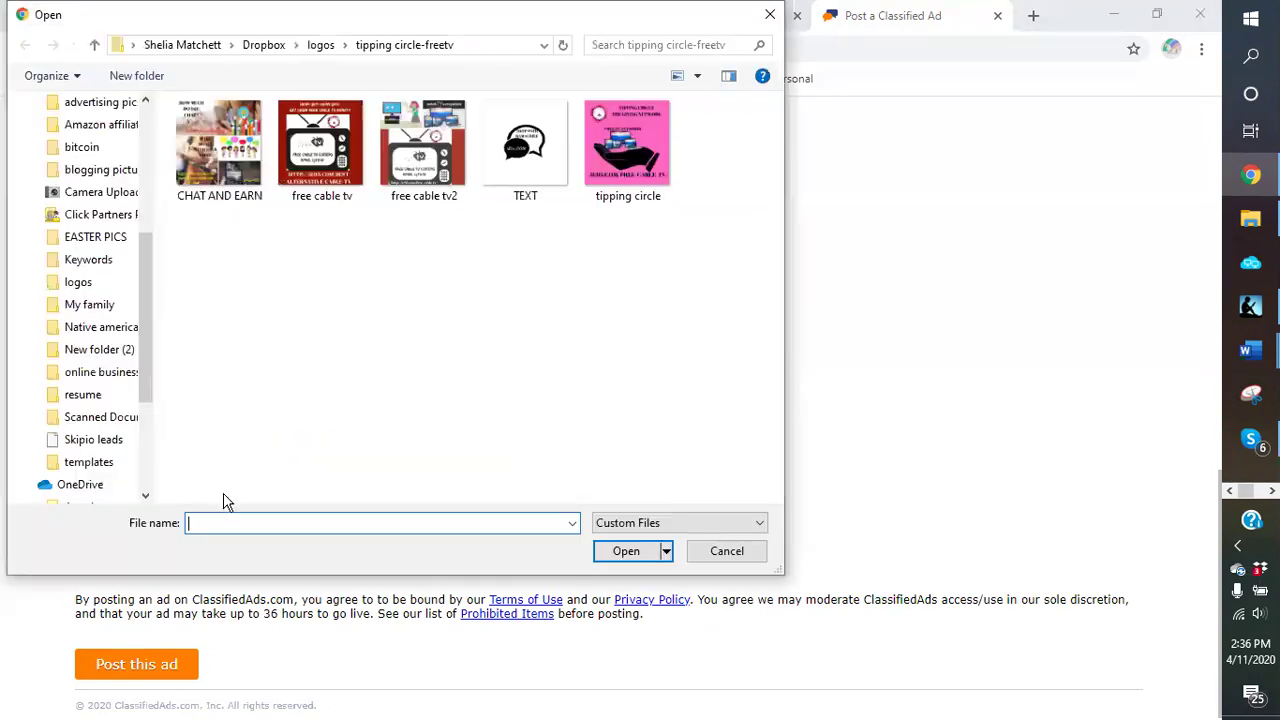
{"action": "double_click", "coordinate": [345, 150]}
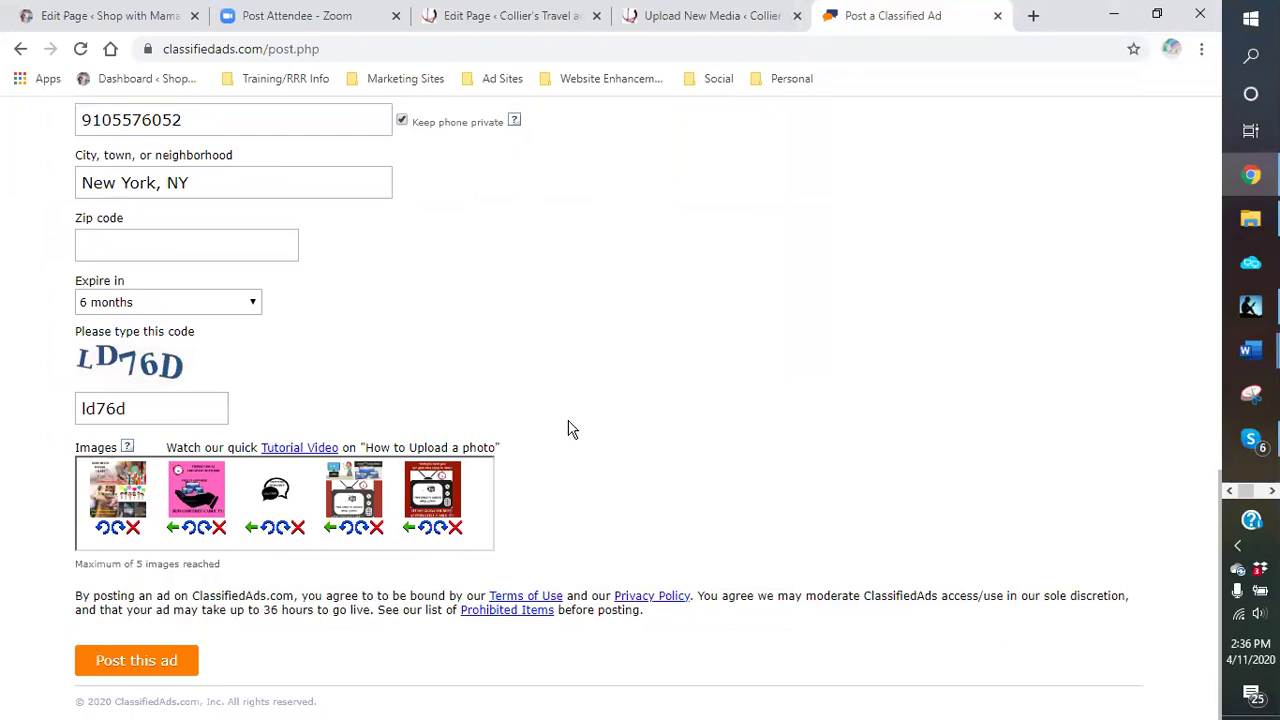
{"action": "left_click", "coordinate": [182, 660]}
Step: Post the MAKE MONEY WHILE YOU CHAT ad and review its confirmation page
{"action": "left_click", "coordinate": [180, 661]}
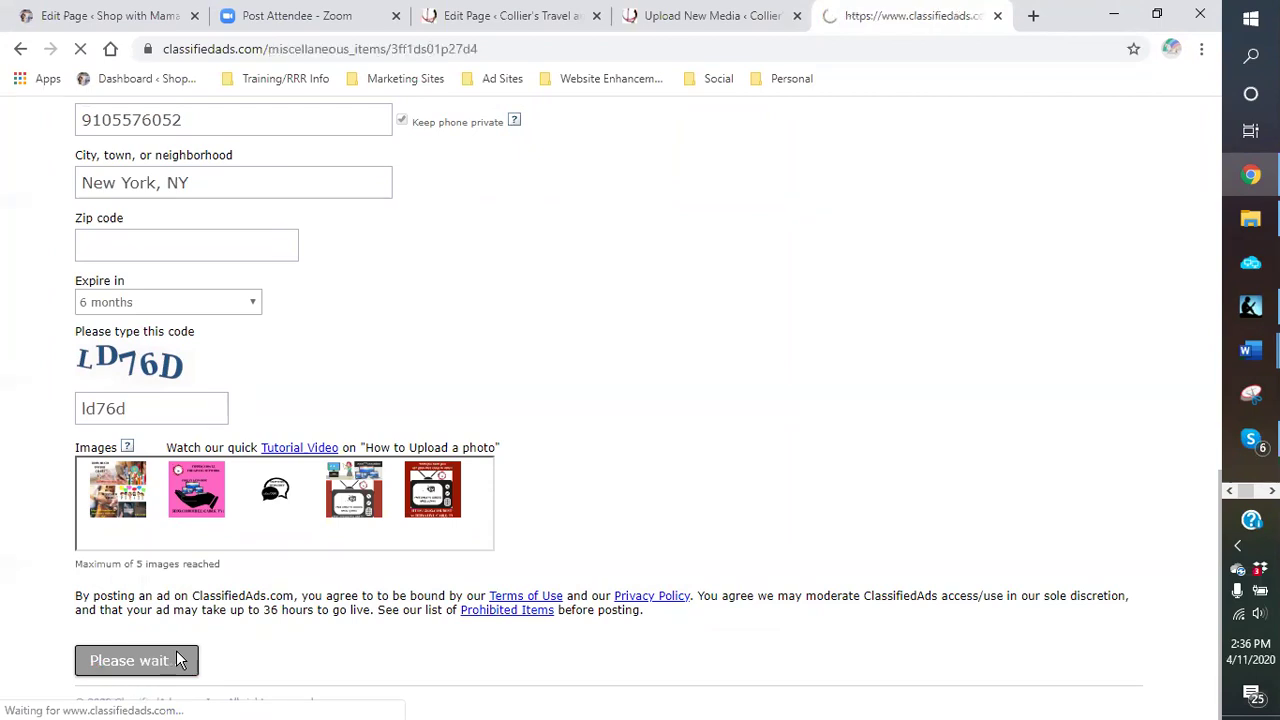
{"action": "scroll", "coordinate": [785, 378], "scroll_direction": "down", "scroll_amount": 4}
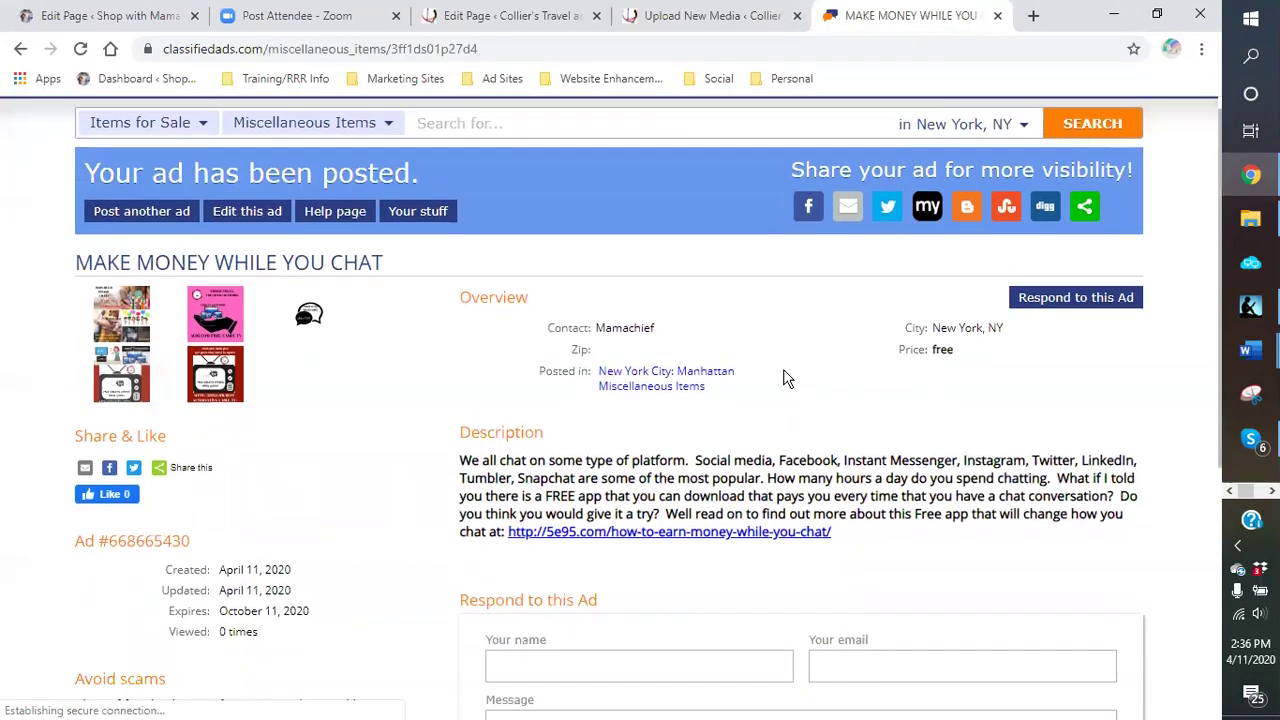
{"action": "scroll", "coordinate": [757, 367], "scroll_direction": "up", "scroll_amount": 4}
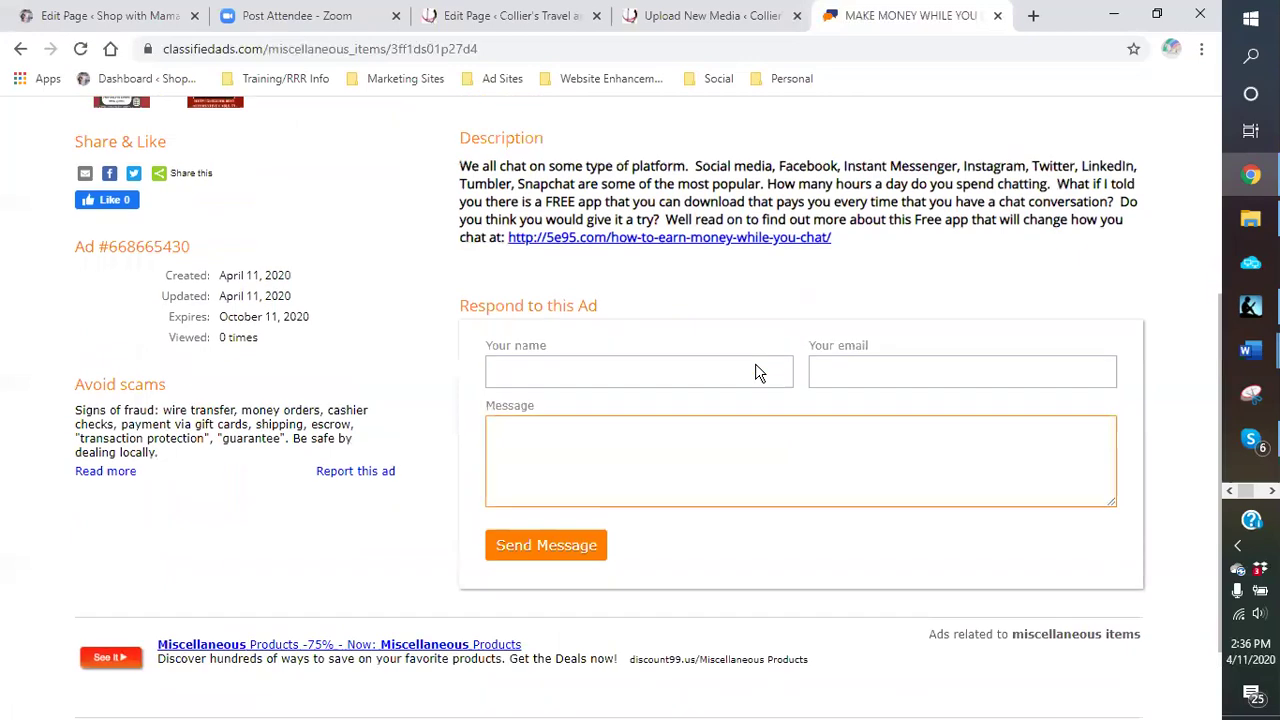
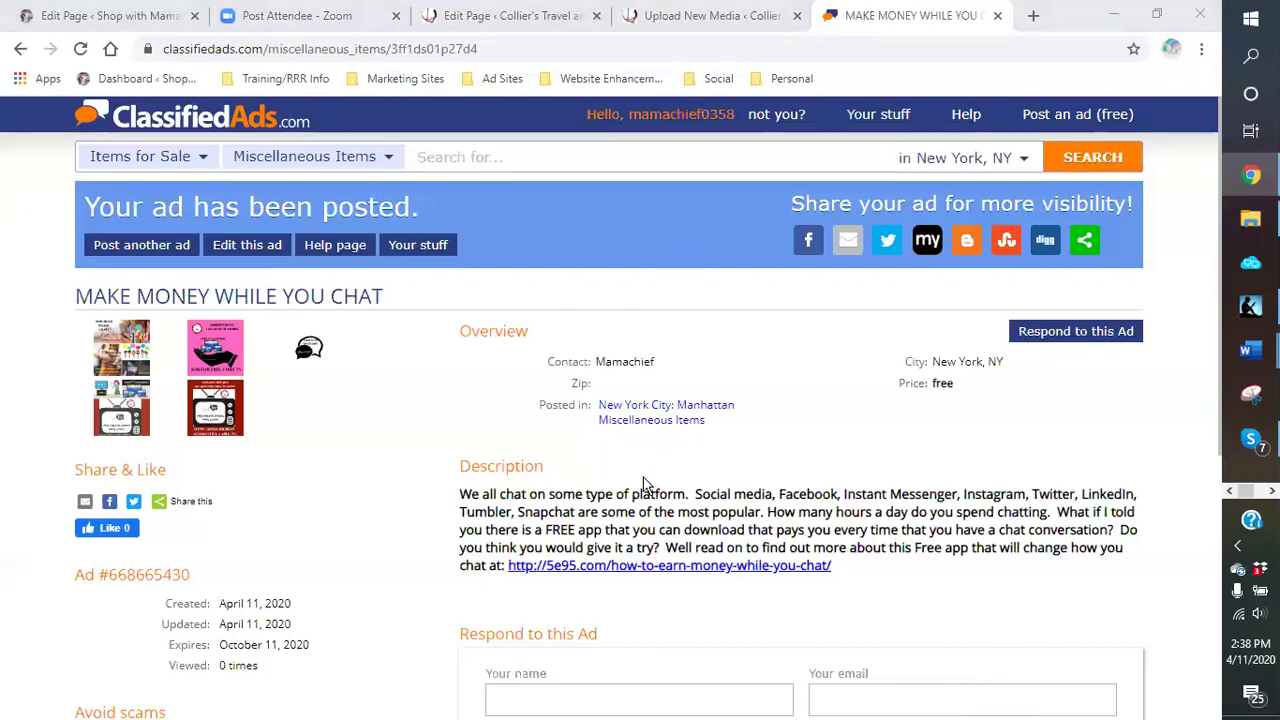
Step: Start a new free ad and browse the Items for Sale subcategories
{"action": "scroll", "coordinate": [843, 397], "scroll_direction": "down", "scroll_amount": 2}
{"action": "scroll", "coordinate": [496, 377], "scroll_direction": "up", "scroll_amount": 2}
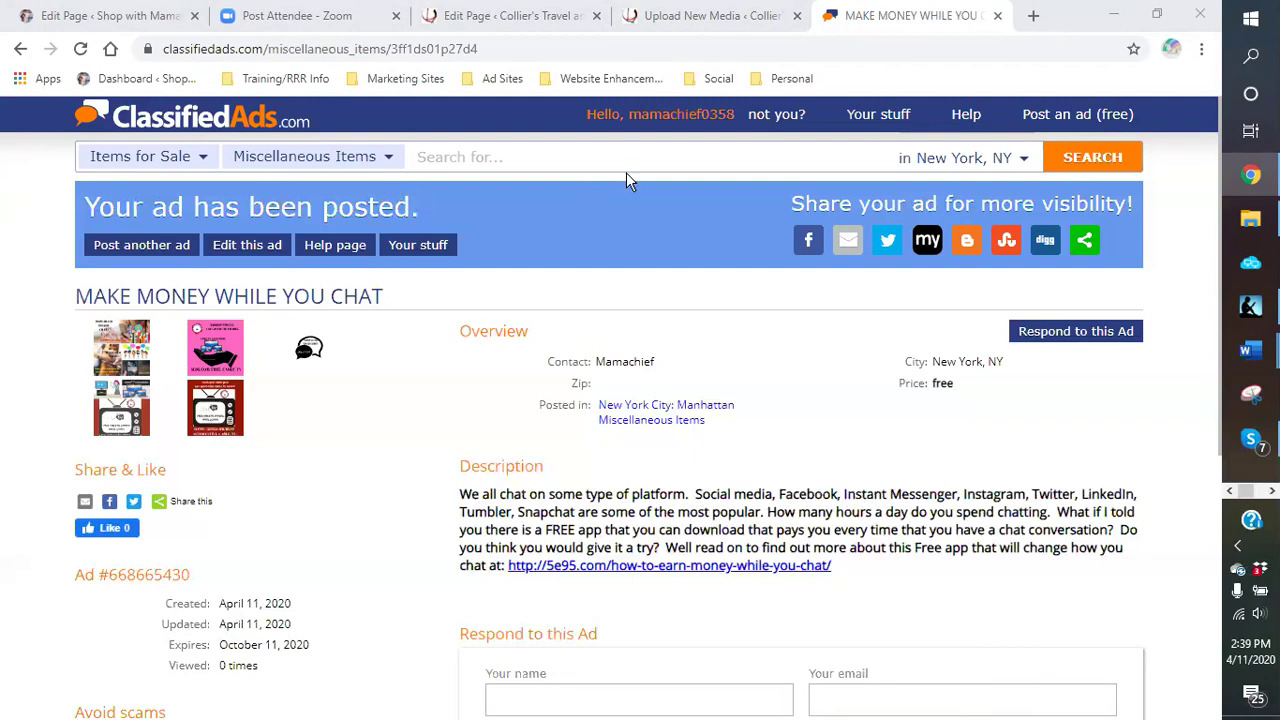
{"action": "left_click", "coordinate": [1068, 118]}
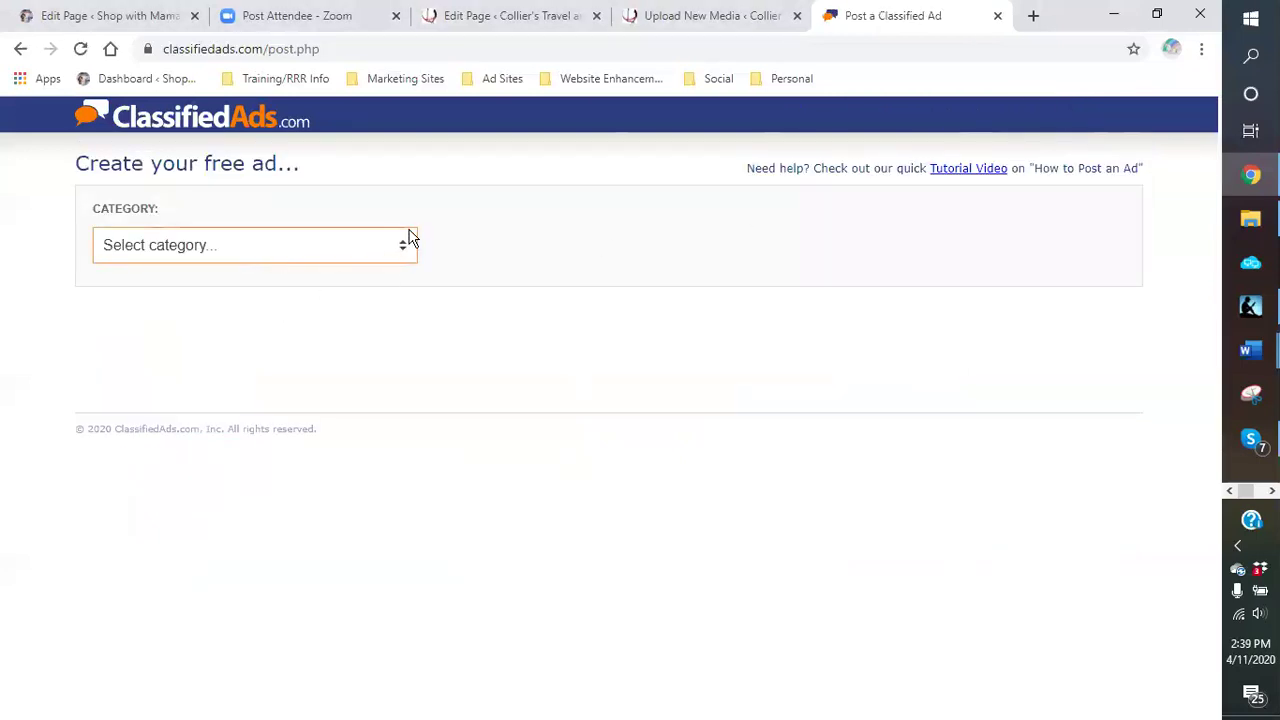
{"action": "left_click", "coordinate": [407, 248]}
{"action": "left_click", "coordinate": [246, 331]}
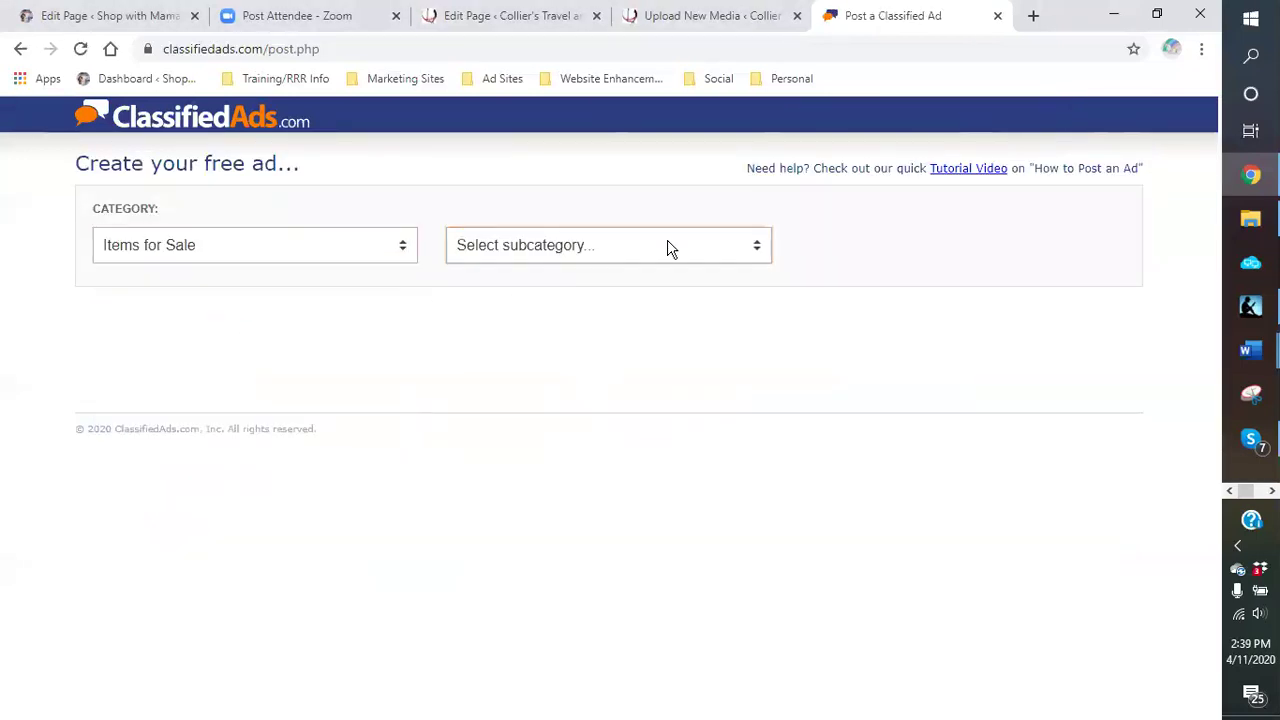
{"action": "left_click", "coordinate": [757, 246]}
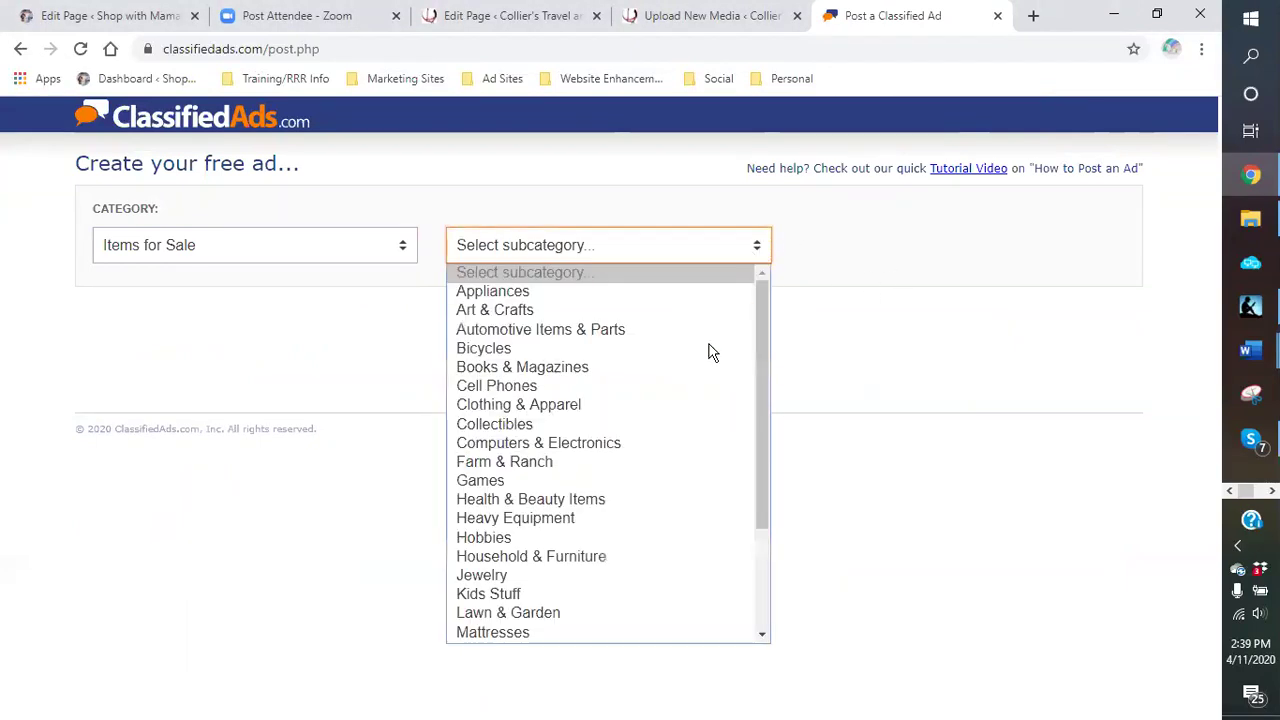
{"action": "scroll", "coordinate": [670, 553], "scroll_direction": "down", "scroll_amount": 3}
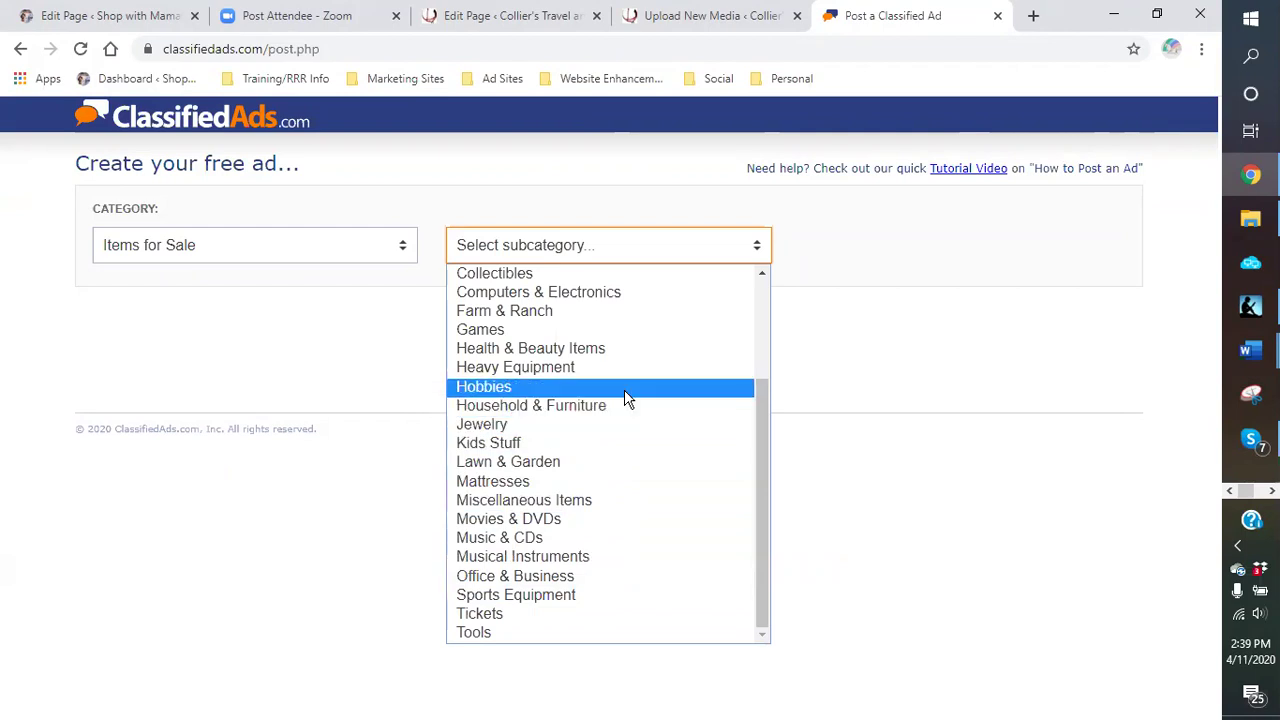
{"action": "scroll", "coordinate": [625, 398], "scroll_direction": "up", "scroll_amount": 3}
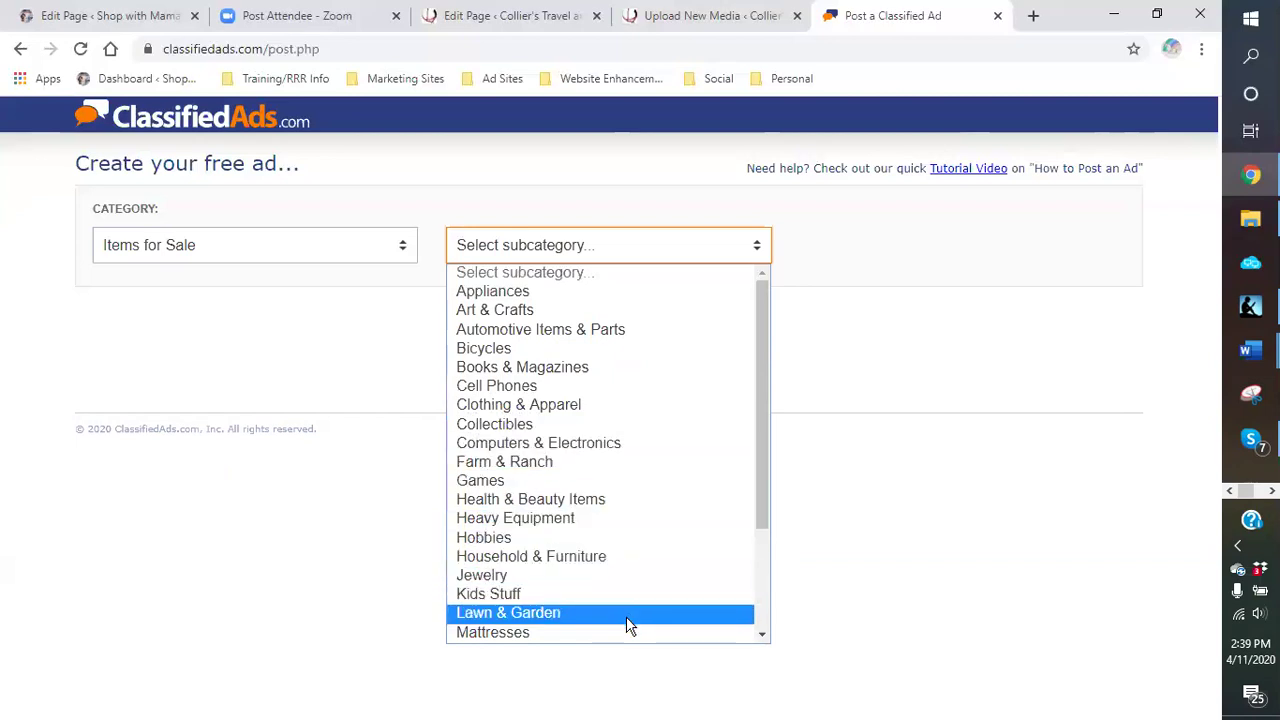
{"action": "scroll", "coordinate": [626, 616], "scroll_direction": "down", "scroll_amount": 1}
{"action": "scroll", "coordinate": [596, 616], "scroll_direction": "down", "scroll_amount": 2}
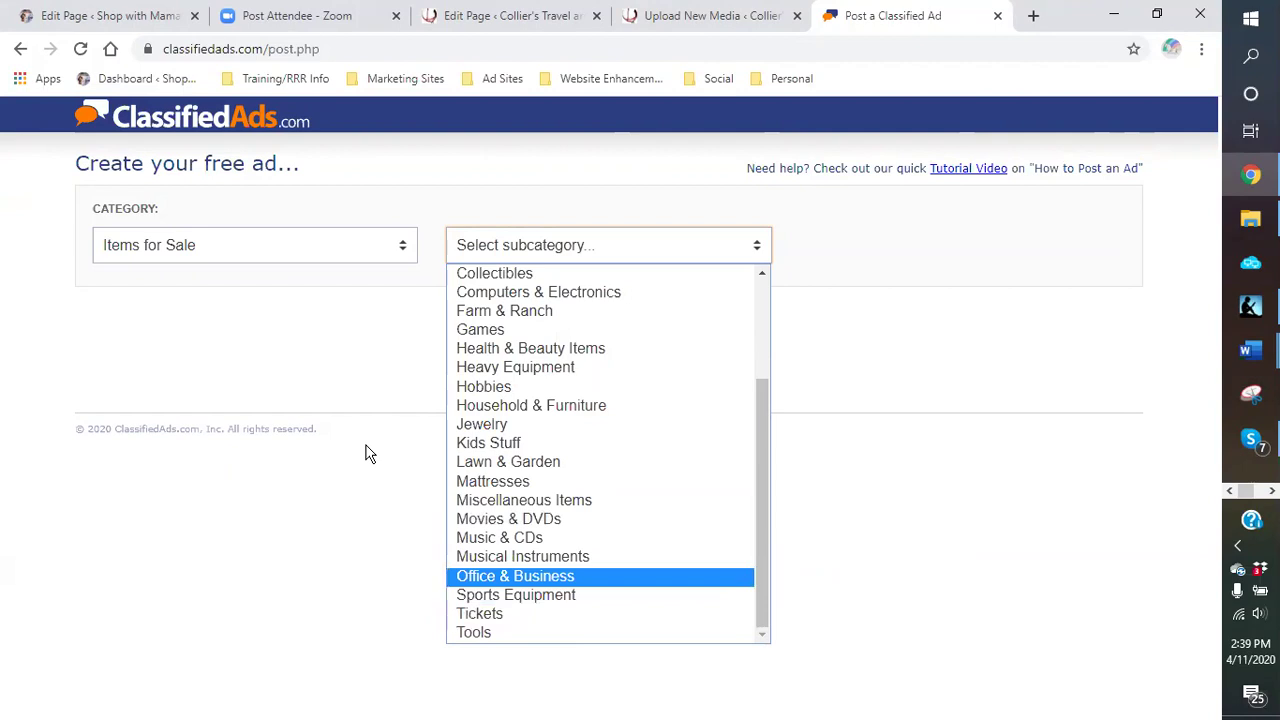
Step: Switch the ad's category to Community with subcategory Free Stuff
{"action": "left_click", "coordinate": [400, 255]}
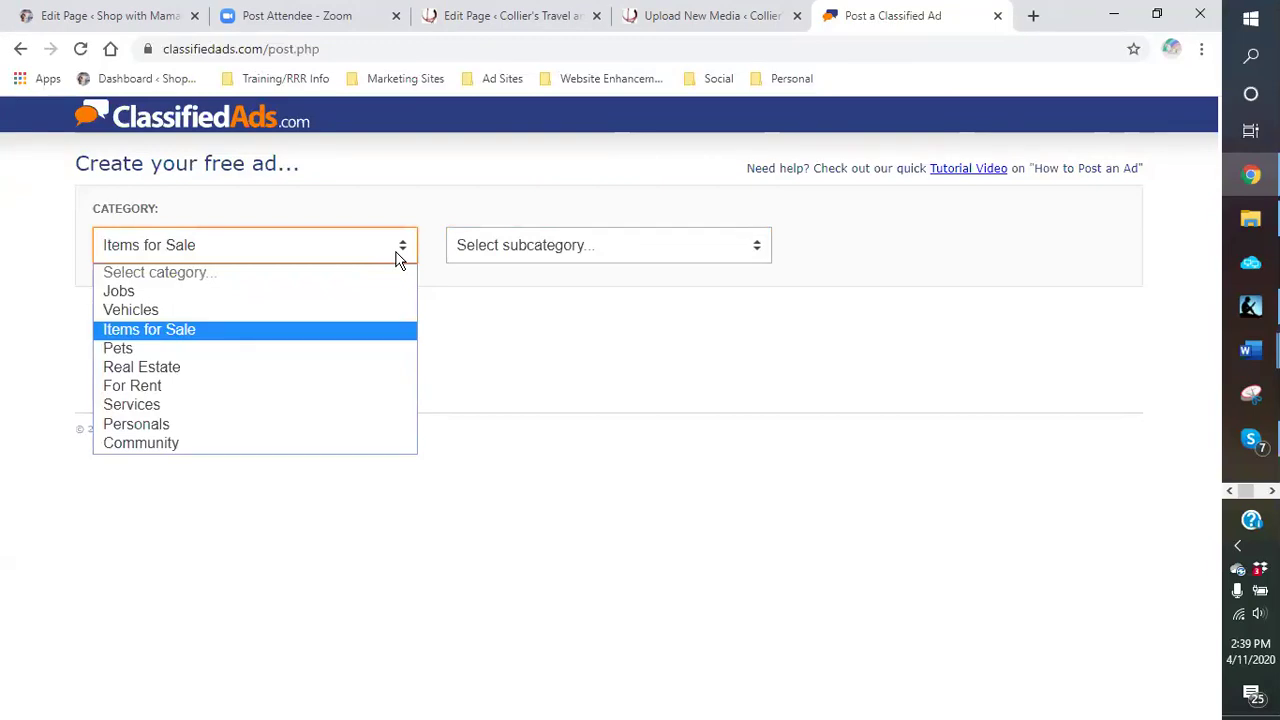
{"action": "left_click", "coordinate": [285, 442]}
{"action": "left_click", "coordinate": [762, 252]}
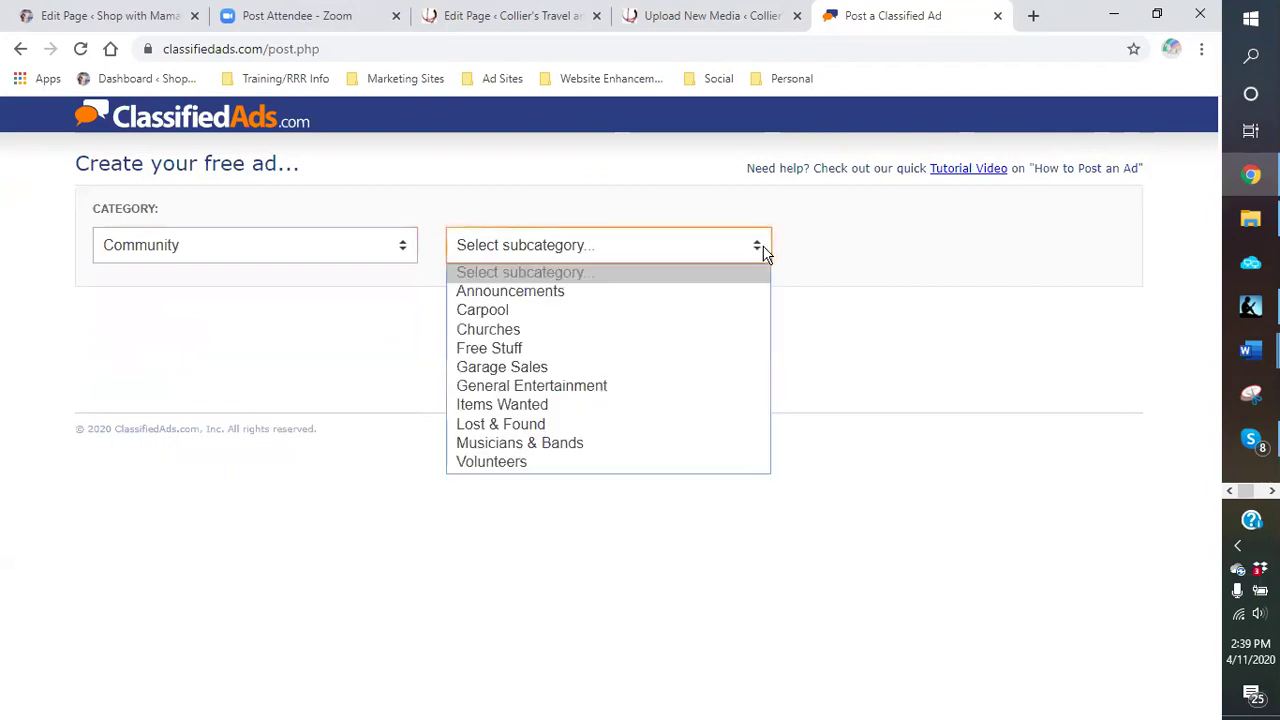
{"action": "left_click", "coordinate": [578, 348]}
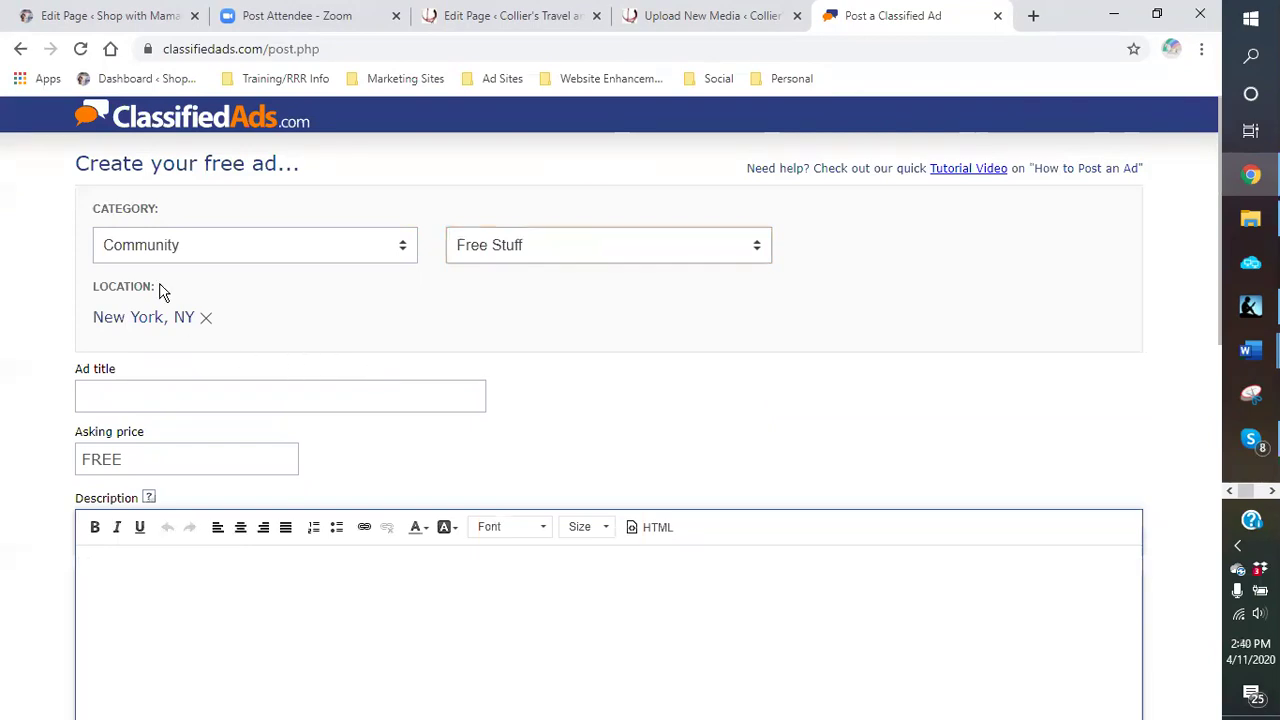
Step: Replace the New York, NY location with Canada, then bring up the open Word documents
{"action": "left_click", "coordinate": [205, 317]}
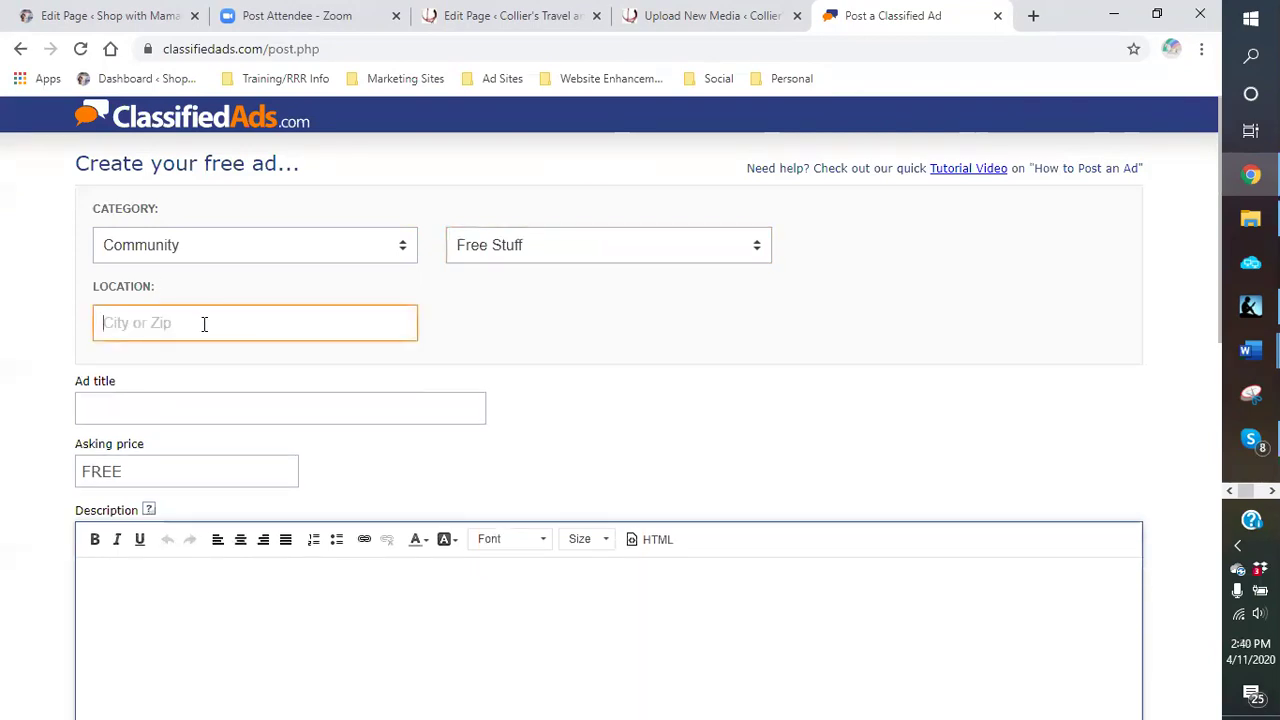
{"action": "type", "text": "canada"}
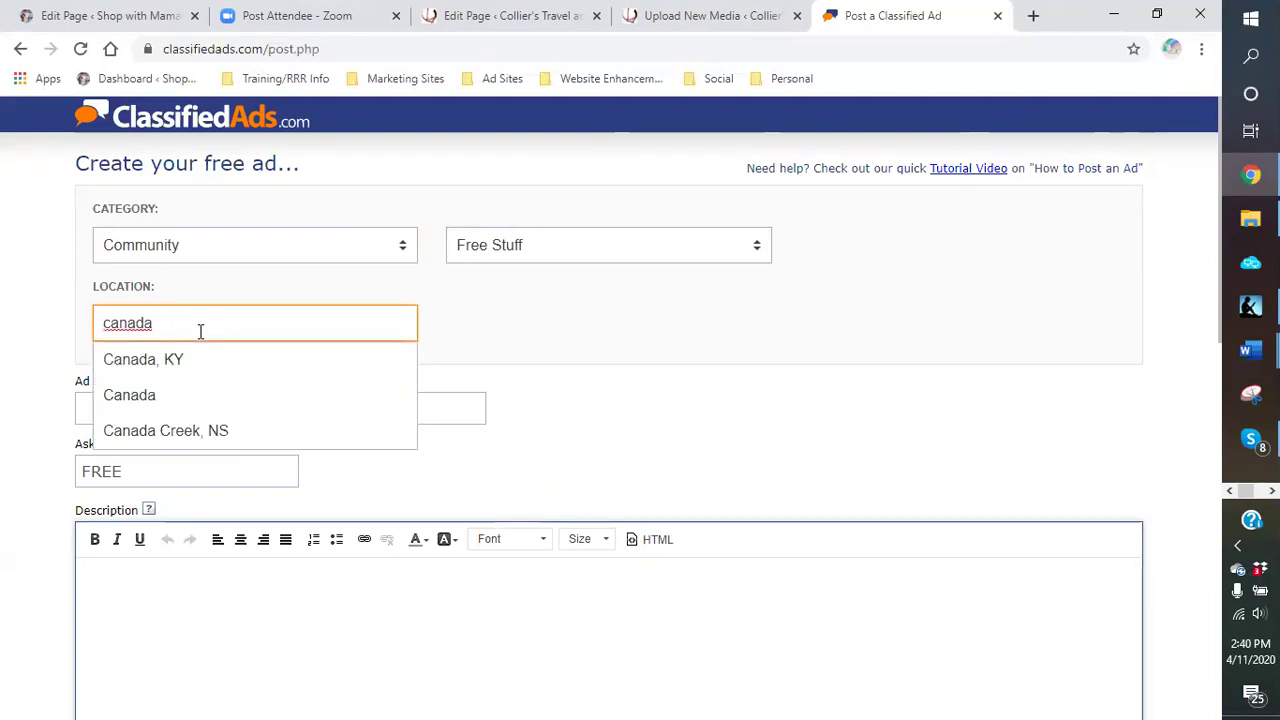
{"action": "left_click", "coordinate": [157, 405]}
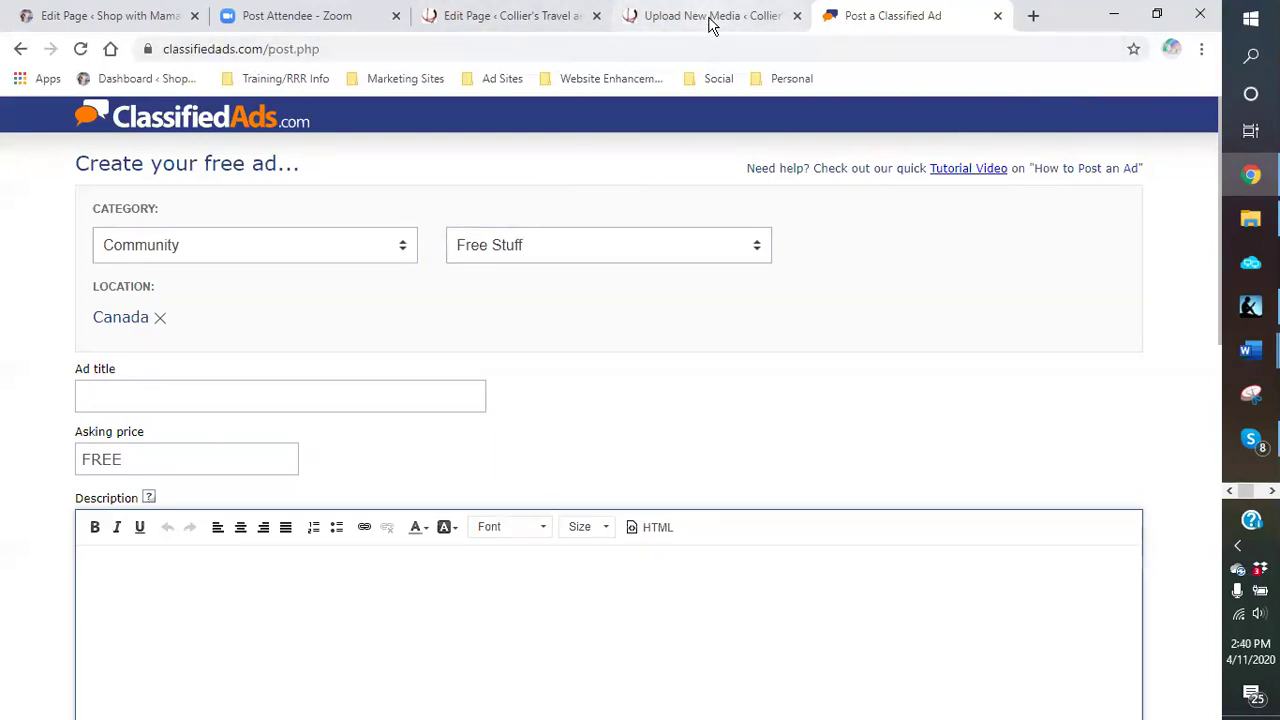
{"action": "left_click", "coordinate": [1250, 350]}
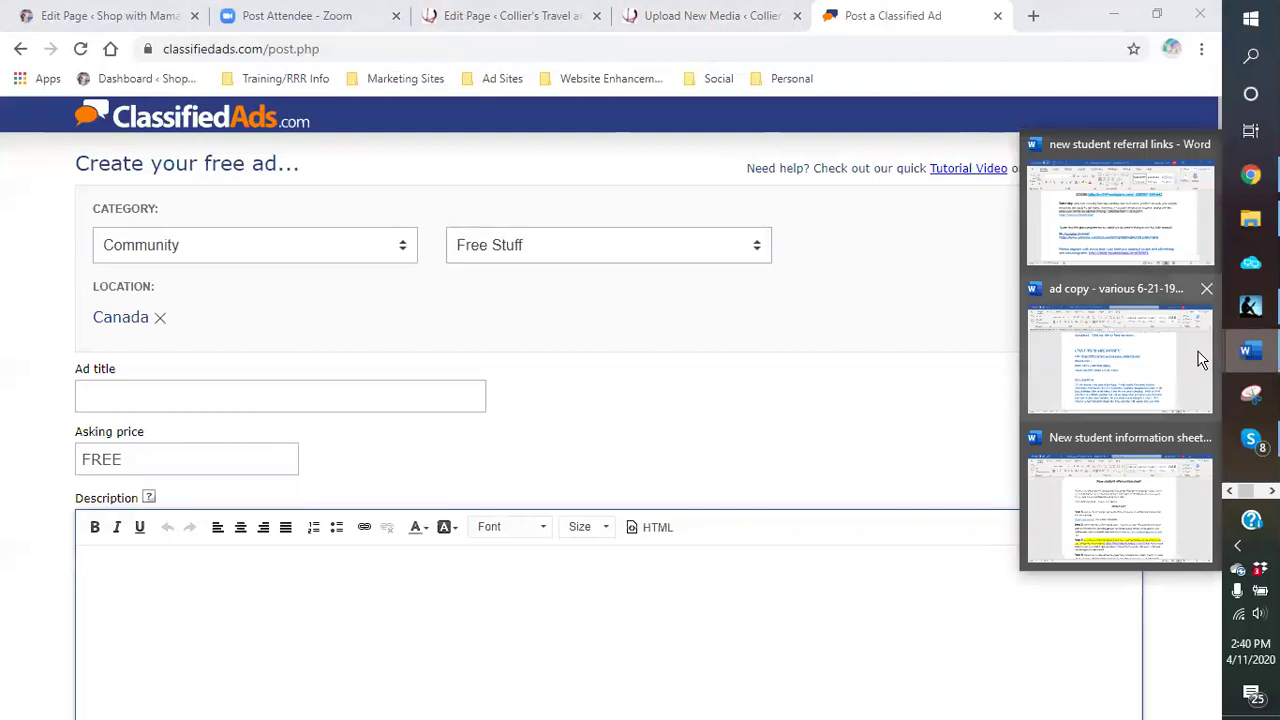
{"action": "left_click", "coordinate": [1169, 371]}
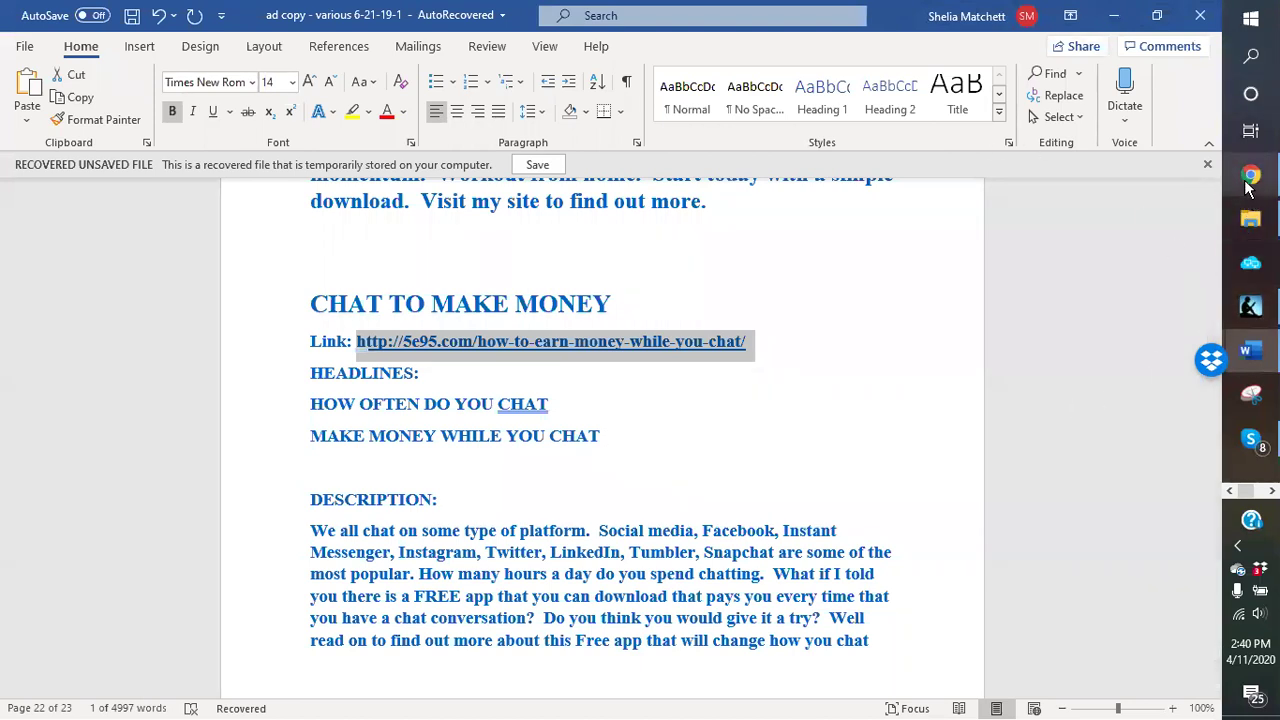
{"action": "left_click", "coordinate": [1250, 178]}
{"action": "left_click", "coordinate": [159, 390]}
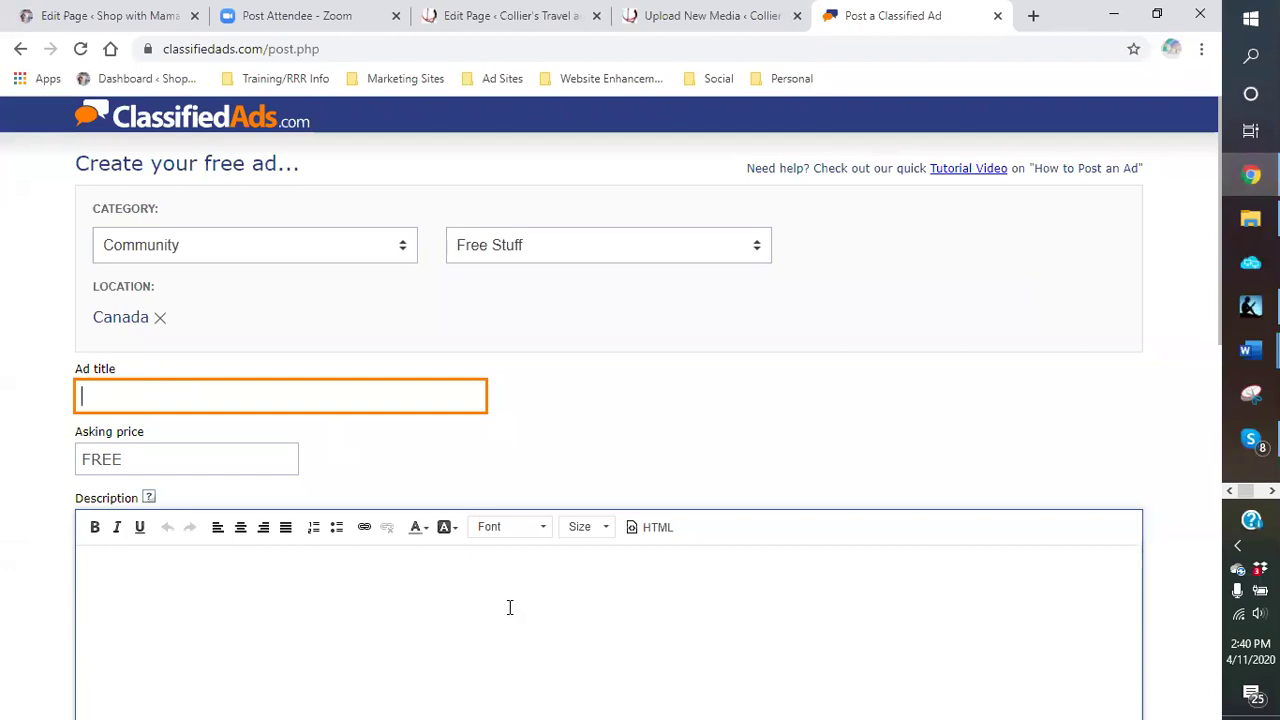
Step: Enter the ad title 'HOW WOULD YOU LIKE TO GET PAID TO CHAT', leaving the price FREE
{"action": "type", "text": "HOW WOULLD YOU LIKE TO GET PAIID FOR CHATS"}
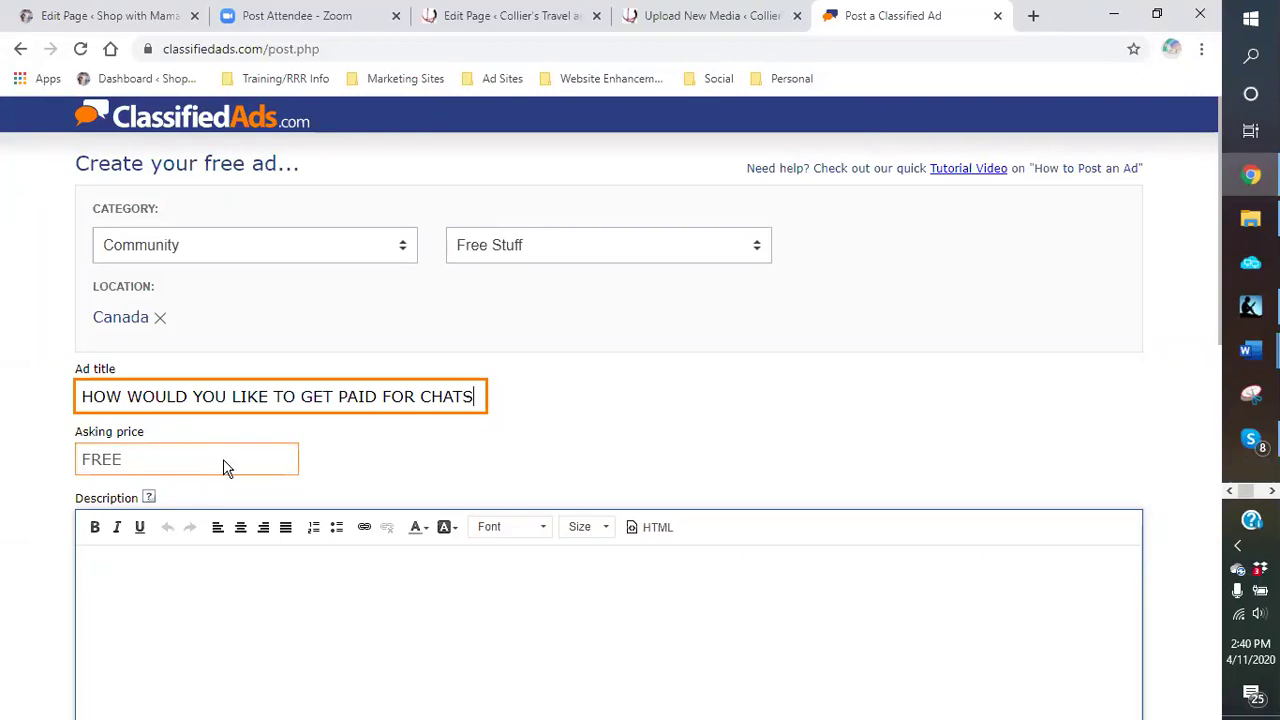
{"action": "key", "text": "BackSpace"}
{"action": "key", "text": "BackSpace"}
{"action": "key", "text": "BackSpace"}
{"action": "type", "text": "TO"}
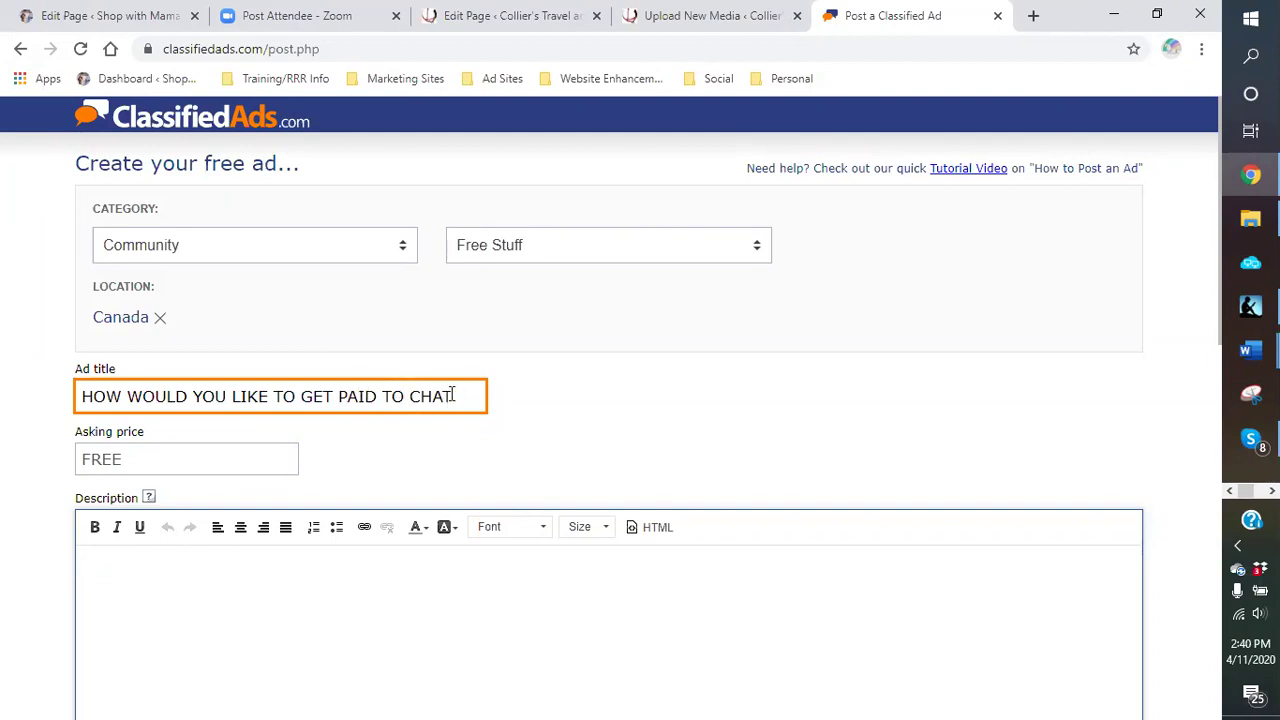
{"action": "left_click", "coordinate": [248, 452]}
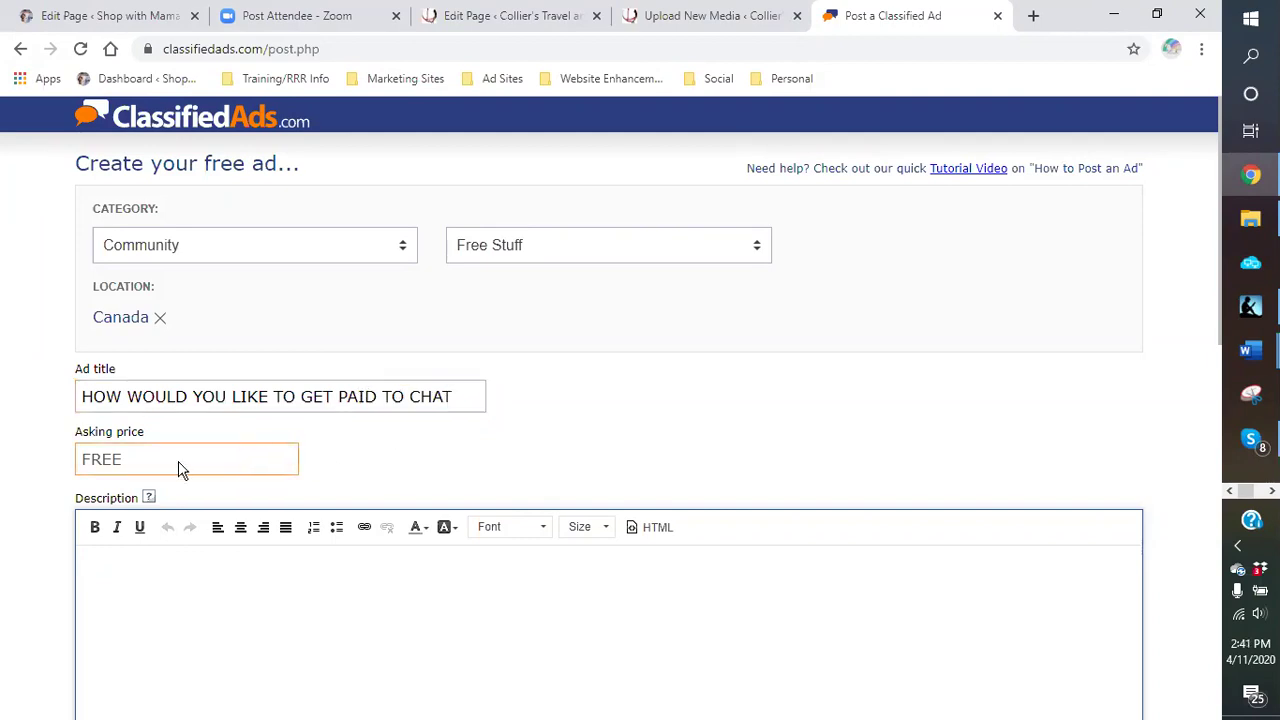
{"action": "left_click", "coordinate": [139, 590]}
Step: Begin the description with 'We all find ourselves chatting constantly during the day...'
{"action": "type", "text": "cc"}
{"action": "key", "text": "BackSpace"}
{"action": "type", "text": "We"}
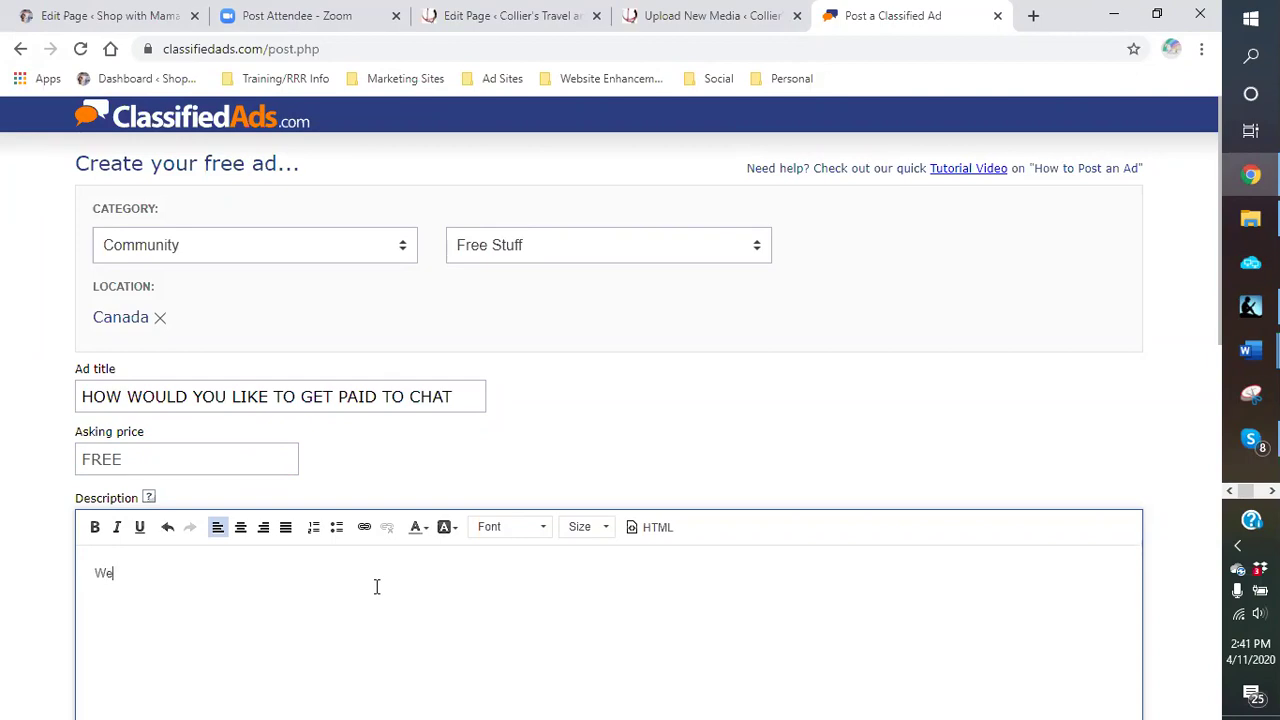
{"action": "type", "text": " akll"}
{"action": "key", "text": "BackSpace"}
{"action": "key", "text": "BackSpace"}
{"action": "type", "text": "ll find out"}
{"action": "key", "text": "BackSpace"}
{"action": "type", "text": "rselves chatting constantly during th"}
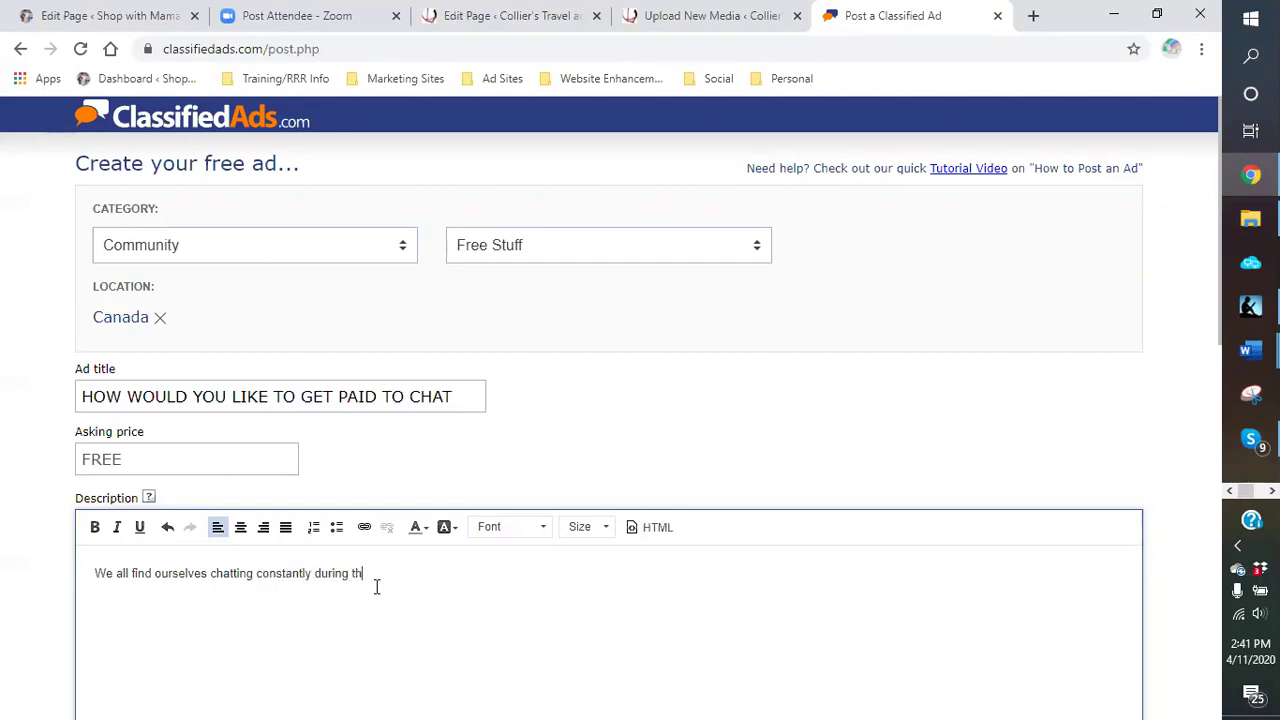
{"action": "type", "text": "e day.  From firiends and family to business "}
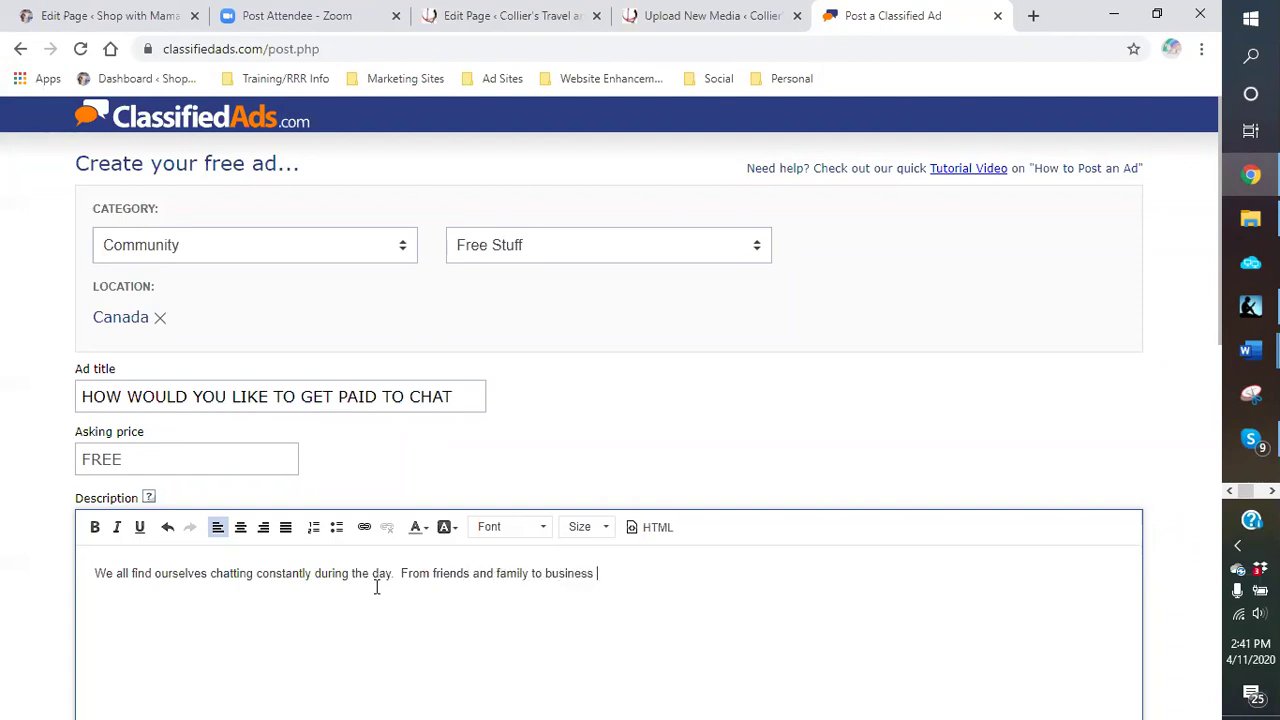
{"action": "type", "text": "and meetings.  Answering quest"}
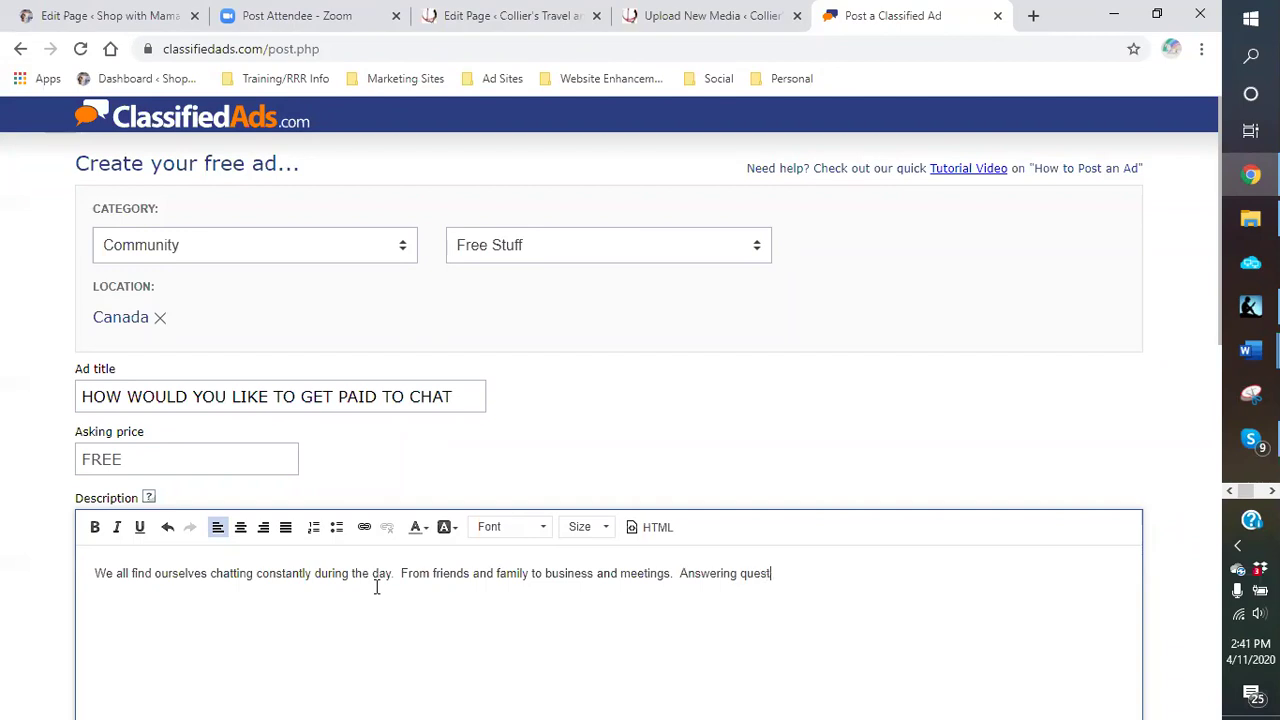
{"action": "type", "text": "ions, planning eventin"}
{"action": "key", "text": "BackSpace"}
{"action": "key", "text": "BackSpace"}
{"action": "type", "text": "s, catching up"}
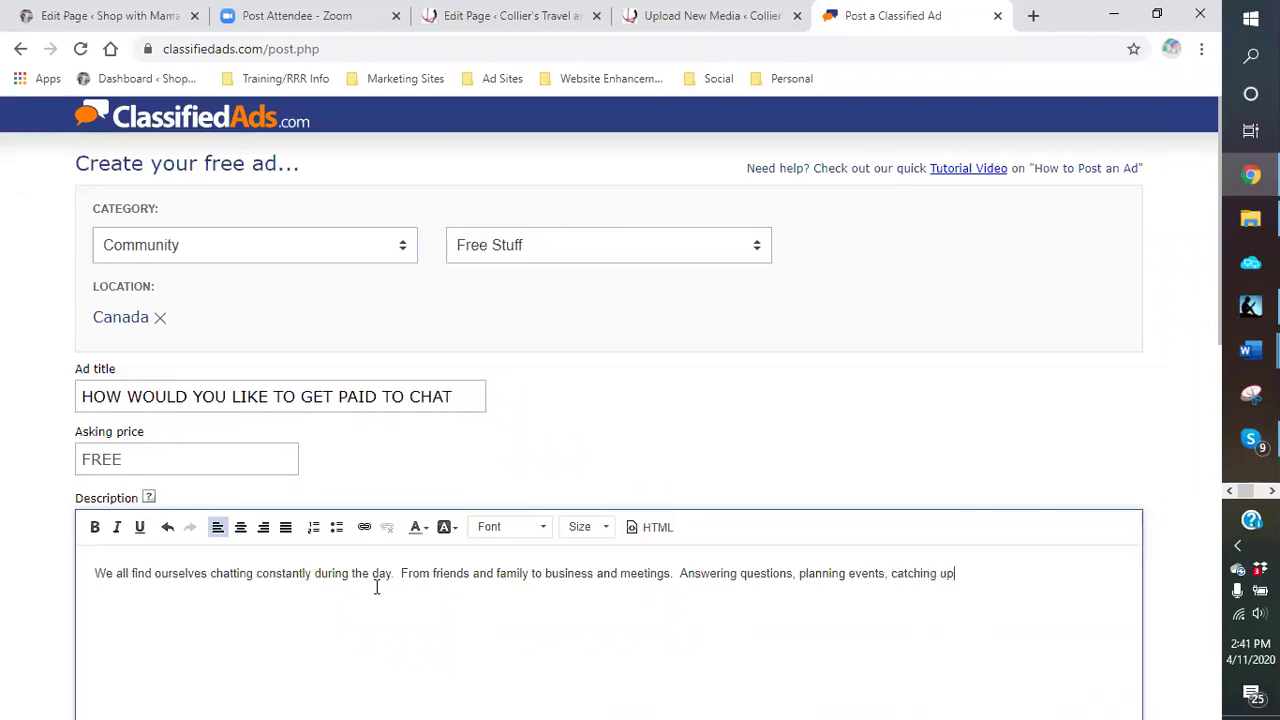
{"action": "type", "text": " with friends ao"}
{"action": "key", "text": "BackSpace"}
{"action": "key", "text": "BackSpace"}
{"action": "type", "text": "or so"}
{"action": "key", "text": "BackSpace"}
{"action": "type", "text": "etting somethin"}
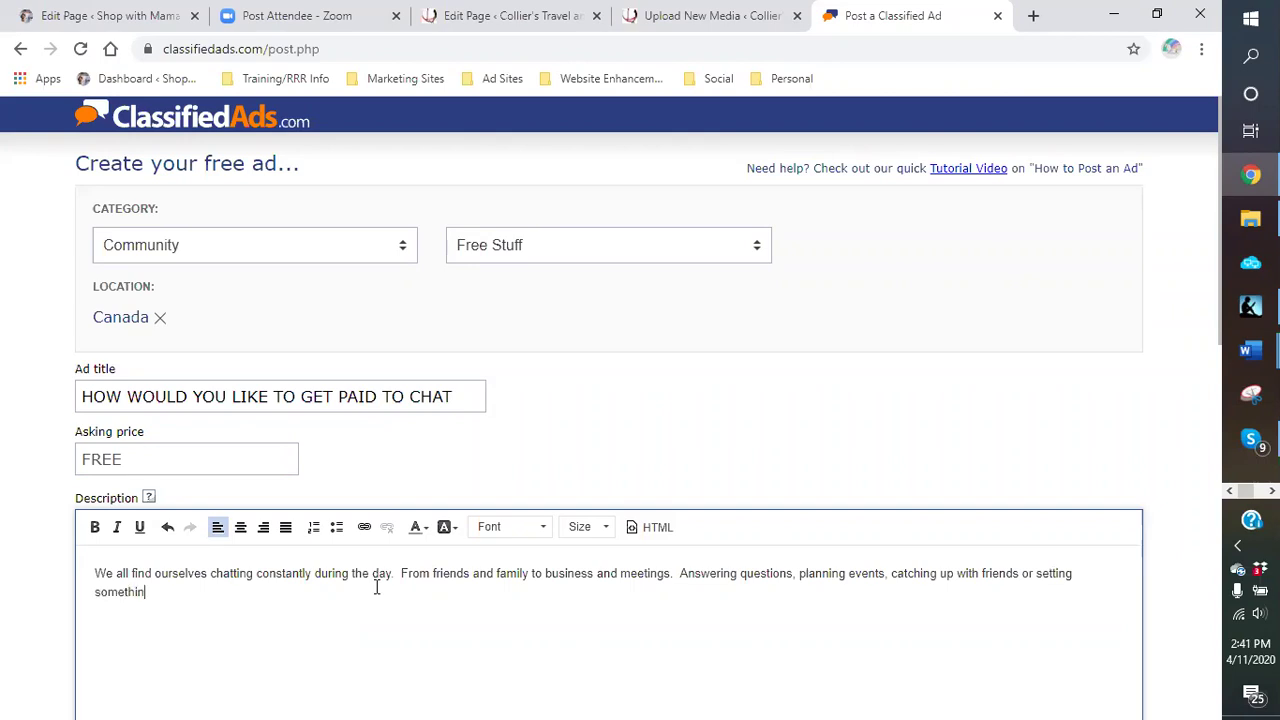
{"action": "type", "text": "g up for date night, chatting pay"}
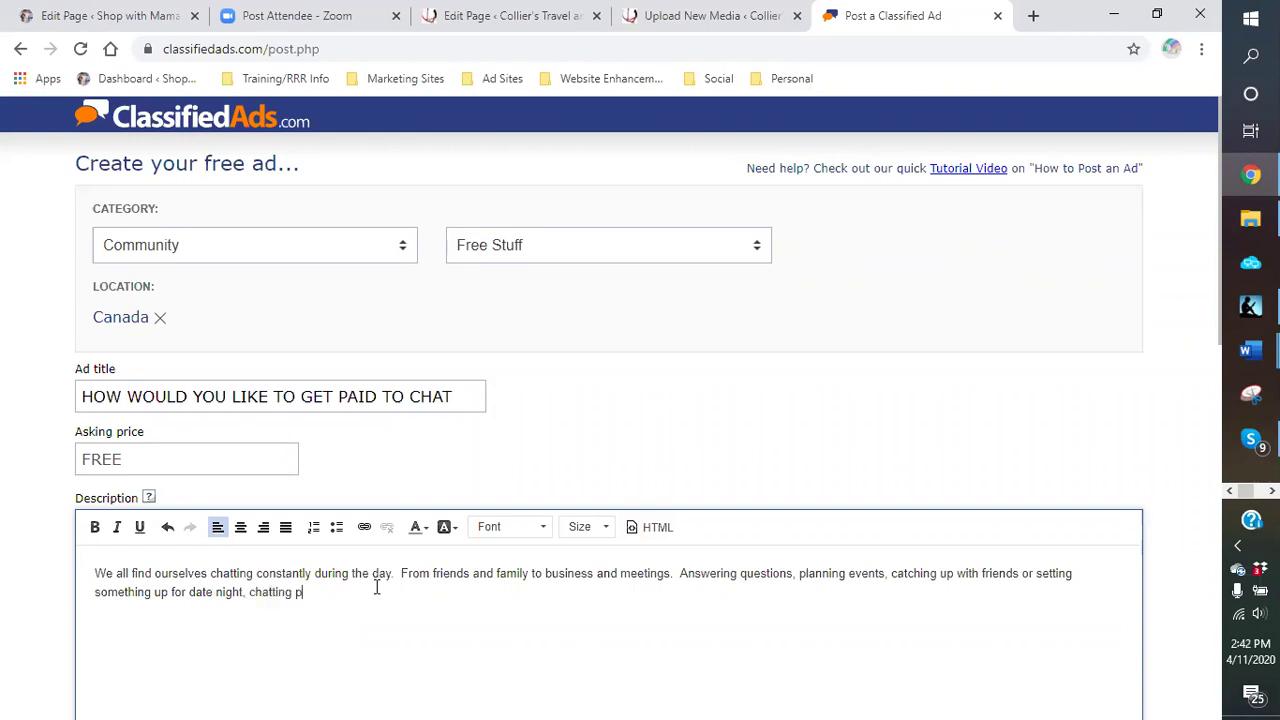
Step: Finish the description text, ending 'this is a FREE App. To learn more follow my blog...links at'
{"action": "key", "text": "BackSpace"}
{"action": "type", "text": "lays a big part of our"}
{"action": "key", "text": "BackSpace"}
{"action": "type", "text": "u"}
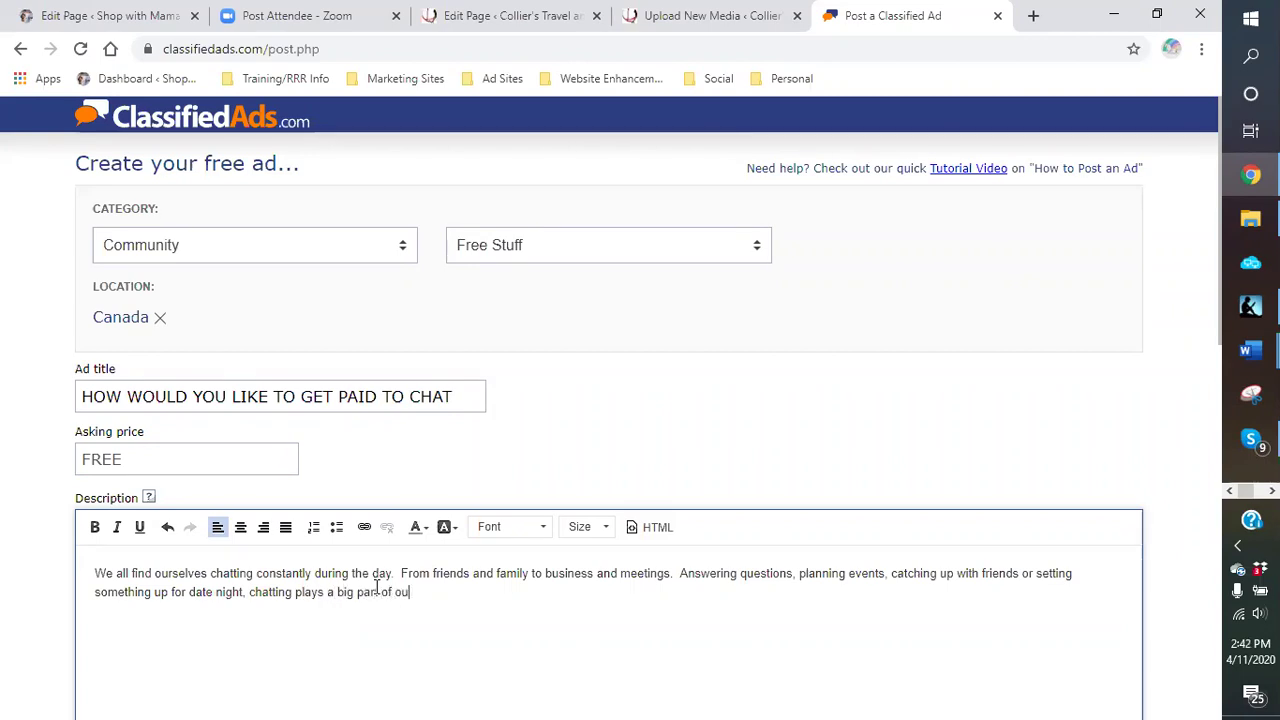
{"action": "type", "text": "r communicatio"}
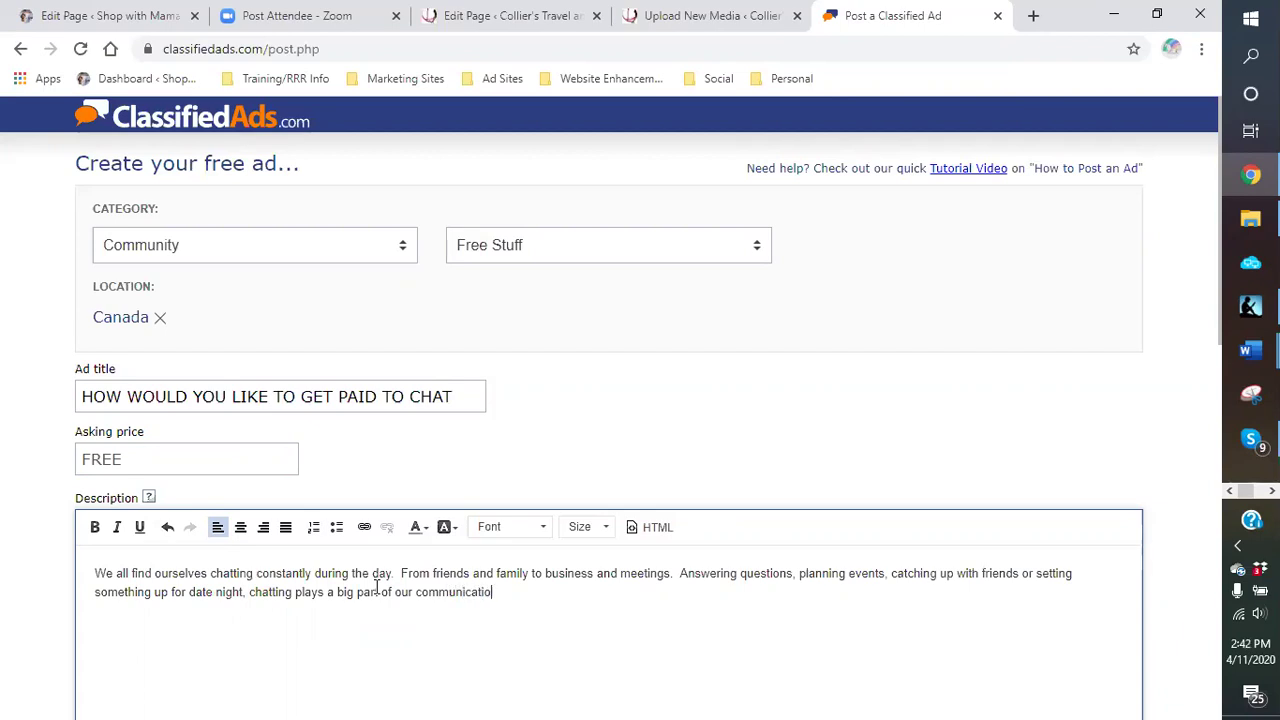
{"action": "type", "text": "n today."}
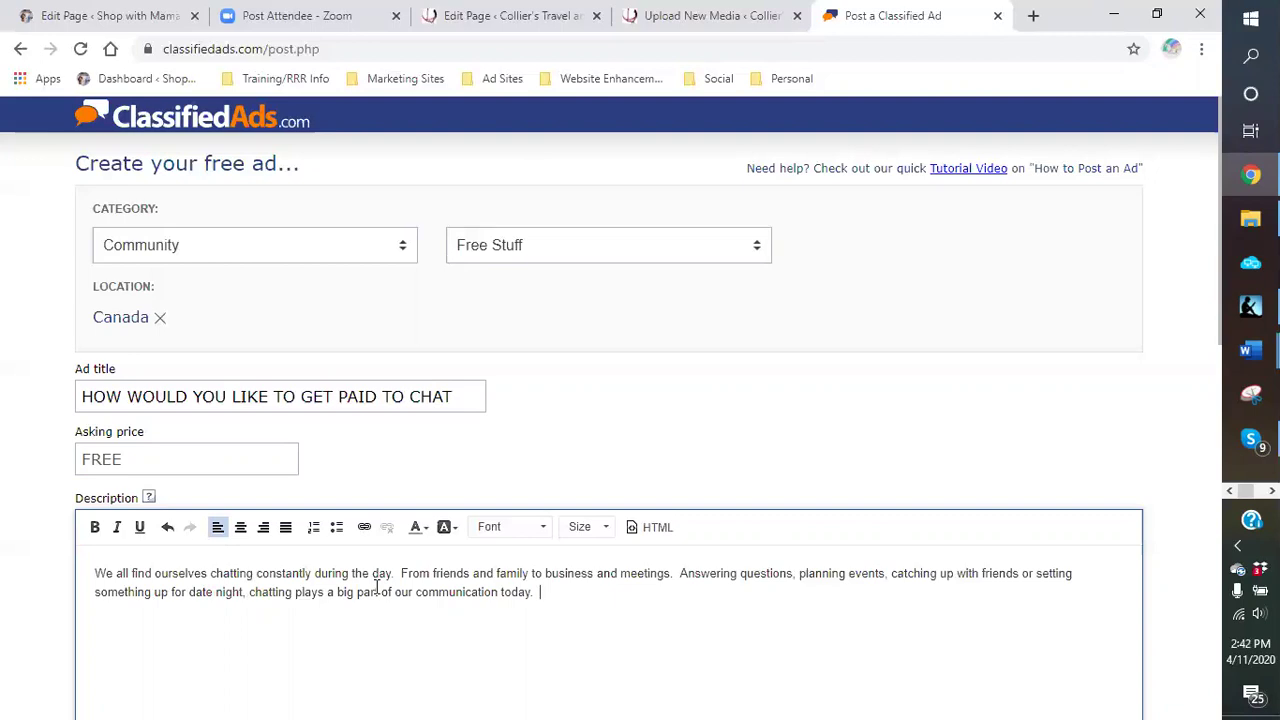
{"action": "type", "text": "  Do you know how off"}
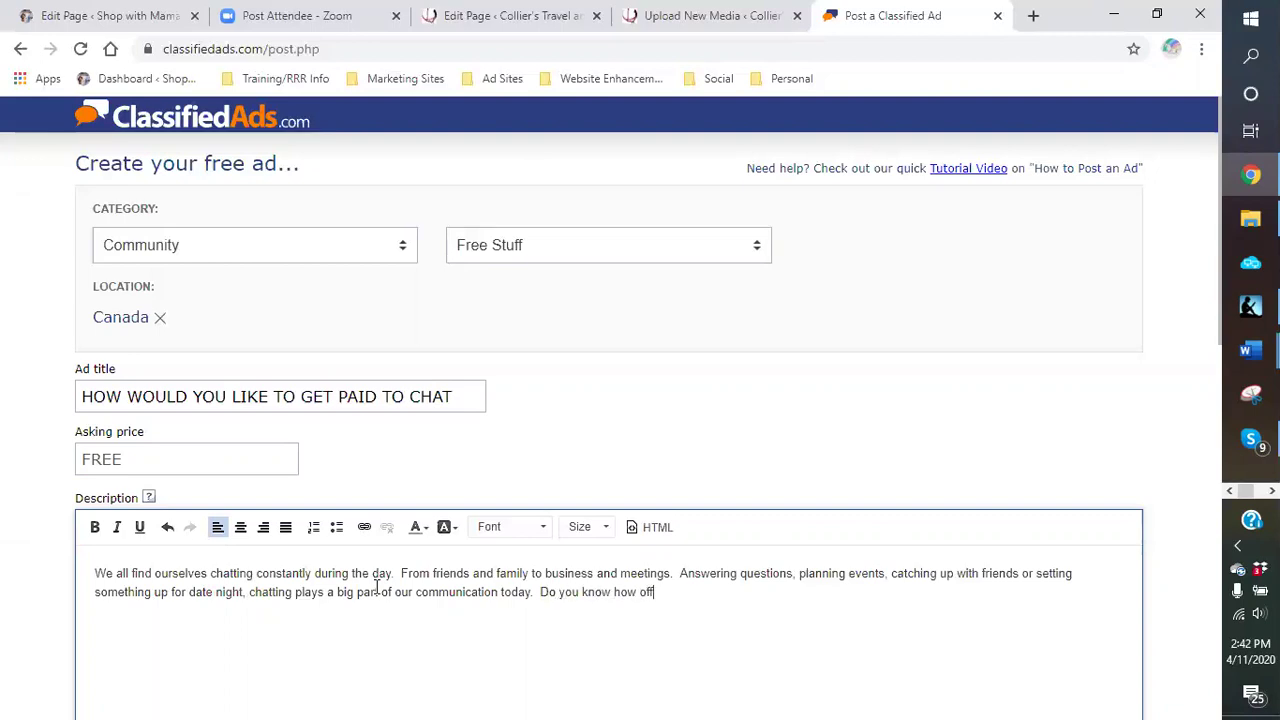
{"action": "type", "text": "erten you chat in a day"}
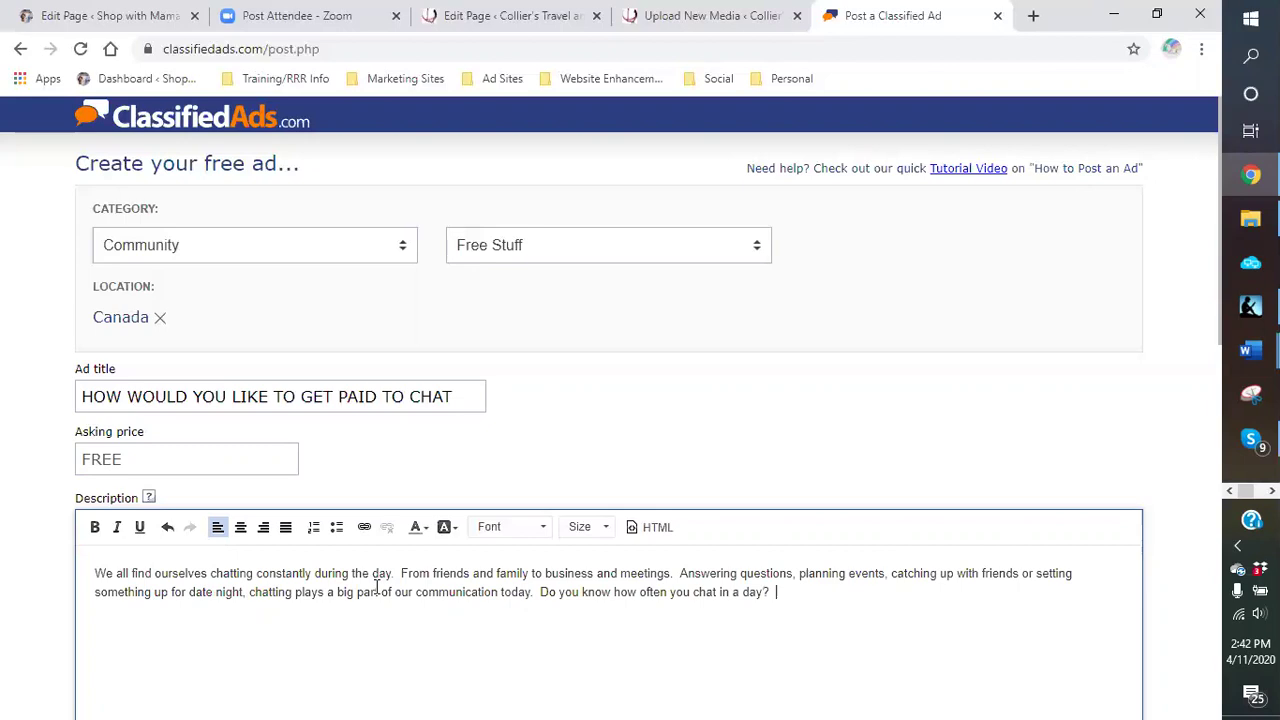
{"action": "type", "text": "?  What if I told you there is an"}
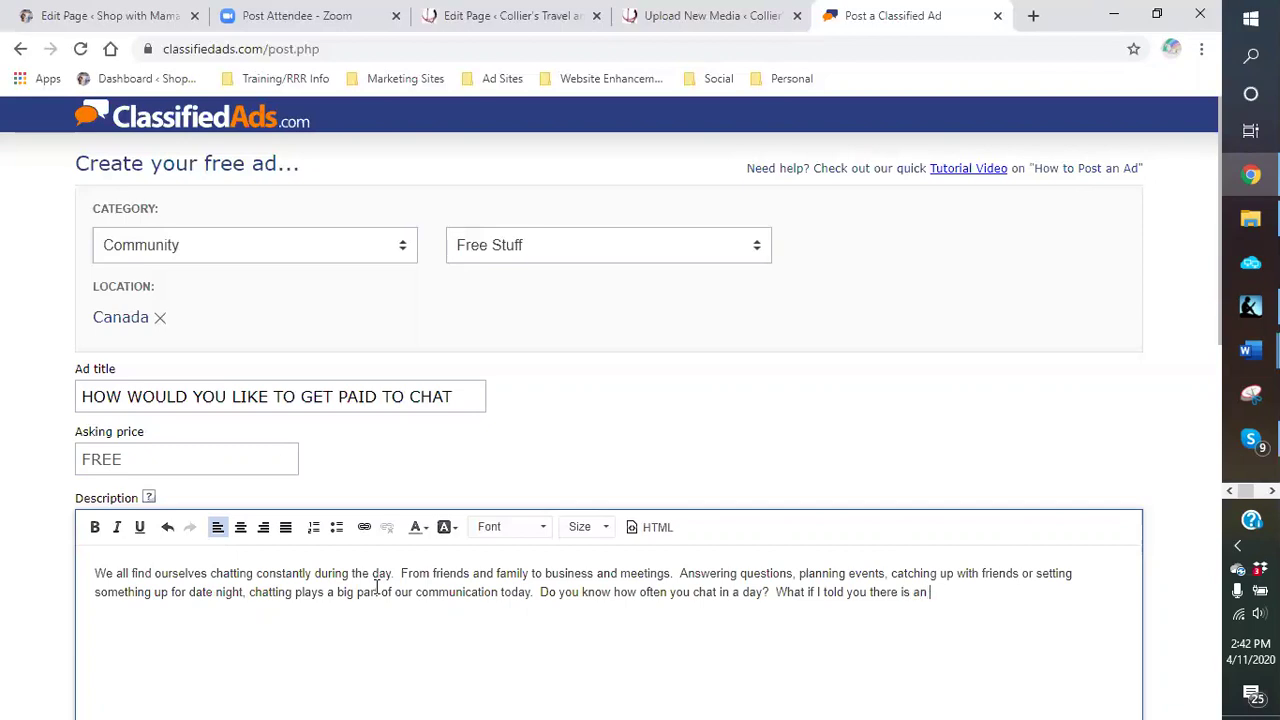
{"action": "type", "text": "REE app "}
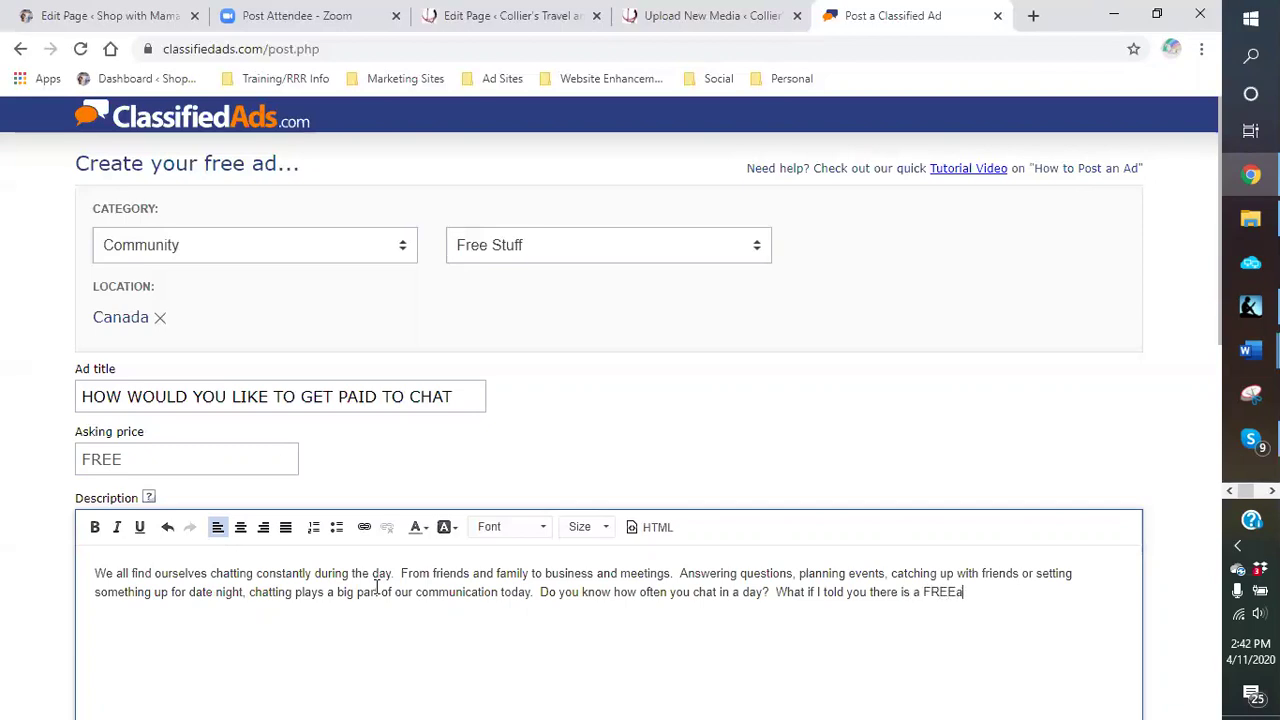
{"action": "type", "text": "that pays yourfor your c"}
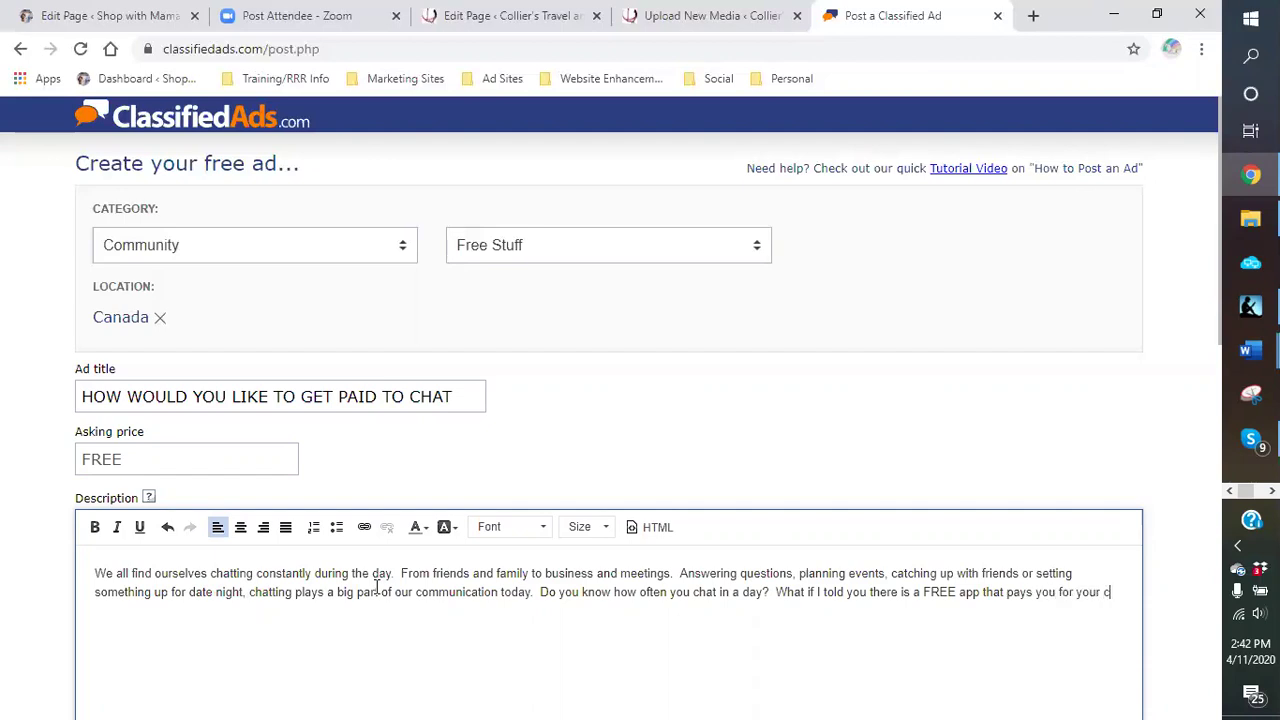
{"action": "type", "text": "hatting minutes?  DAre "}
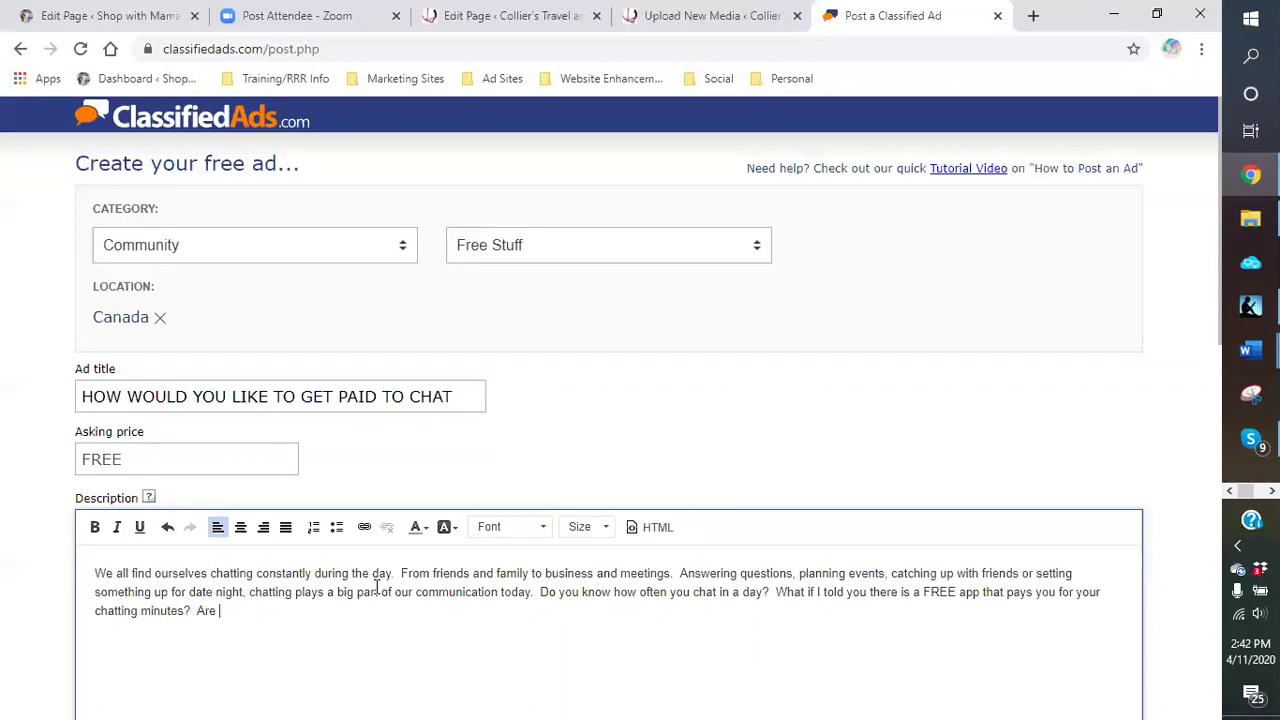
{"action": "type", "text": "you interet"}
{"action": "type", "text": "ted"}
{"action": "type", "text": "?  Remembe"}
{"action": "type", "text": "r, T"}
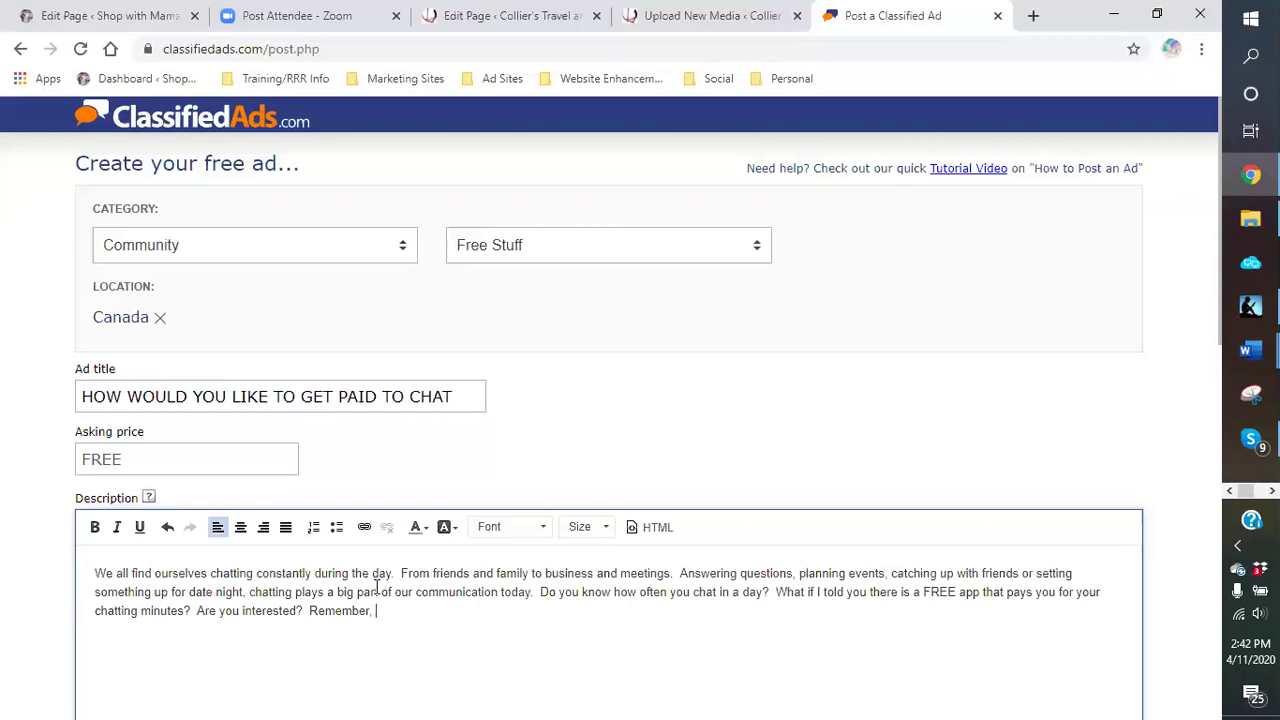
{"action": "key", "text": "BackSpace"}
{"action": "type", "text": "this is a fre"}
{"action": "key", "text": "BackSpace"}
{"action": "key", "text": "BackSpace"}
{"action": "key", "text": "BackSpace"}
{"action": "type", "text": "FREE Ap"}
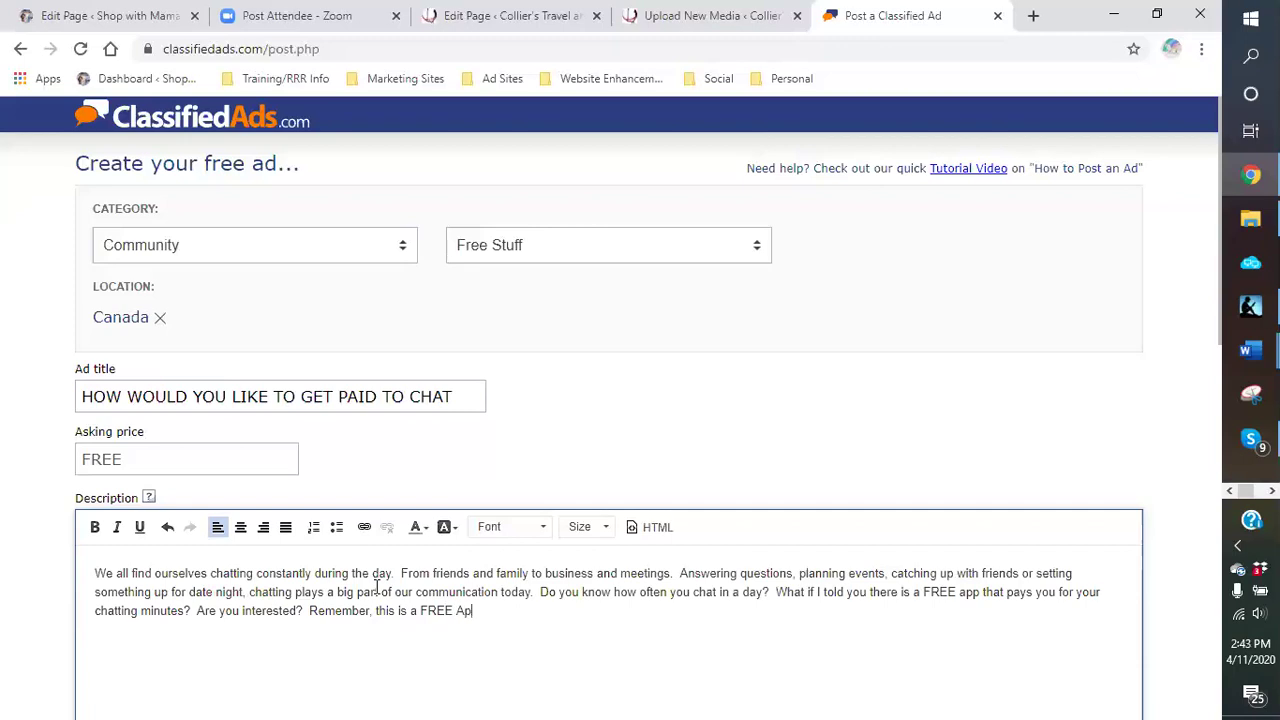
{"action": "type", "text": "p.  To learn more follow"}
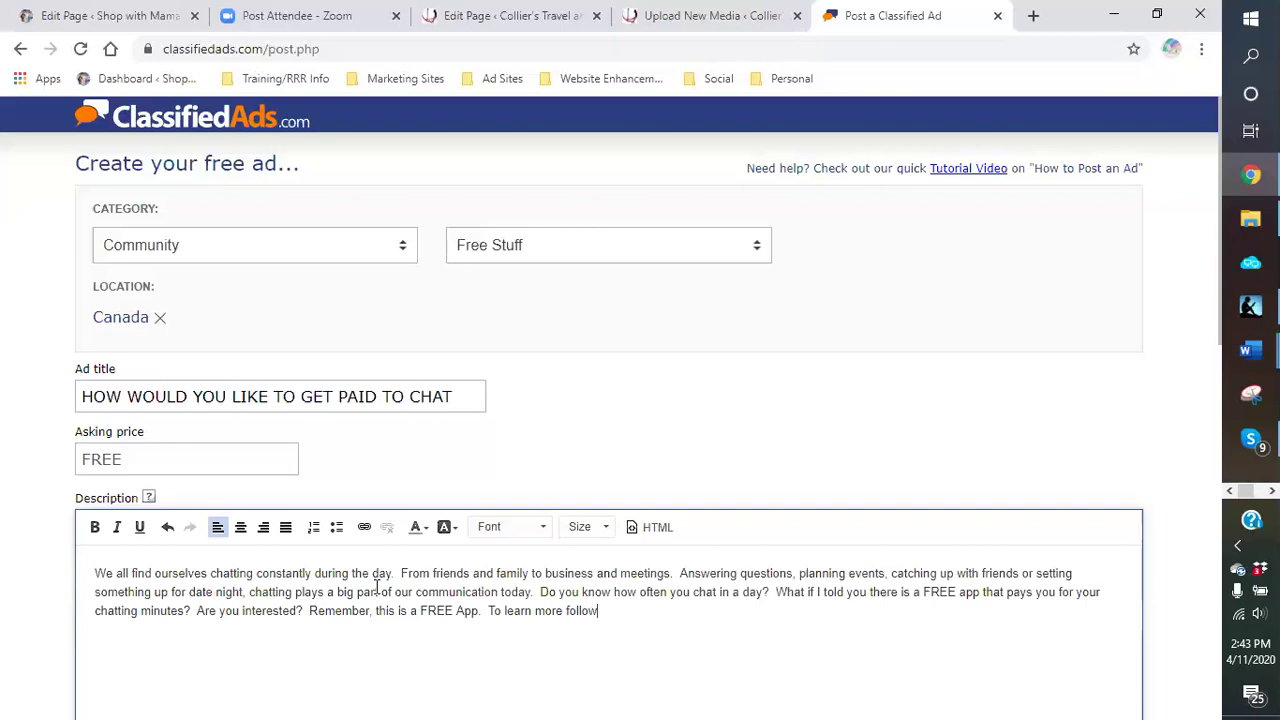
{"action": "type", "text": " my blog and get the details a"}
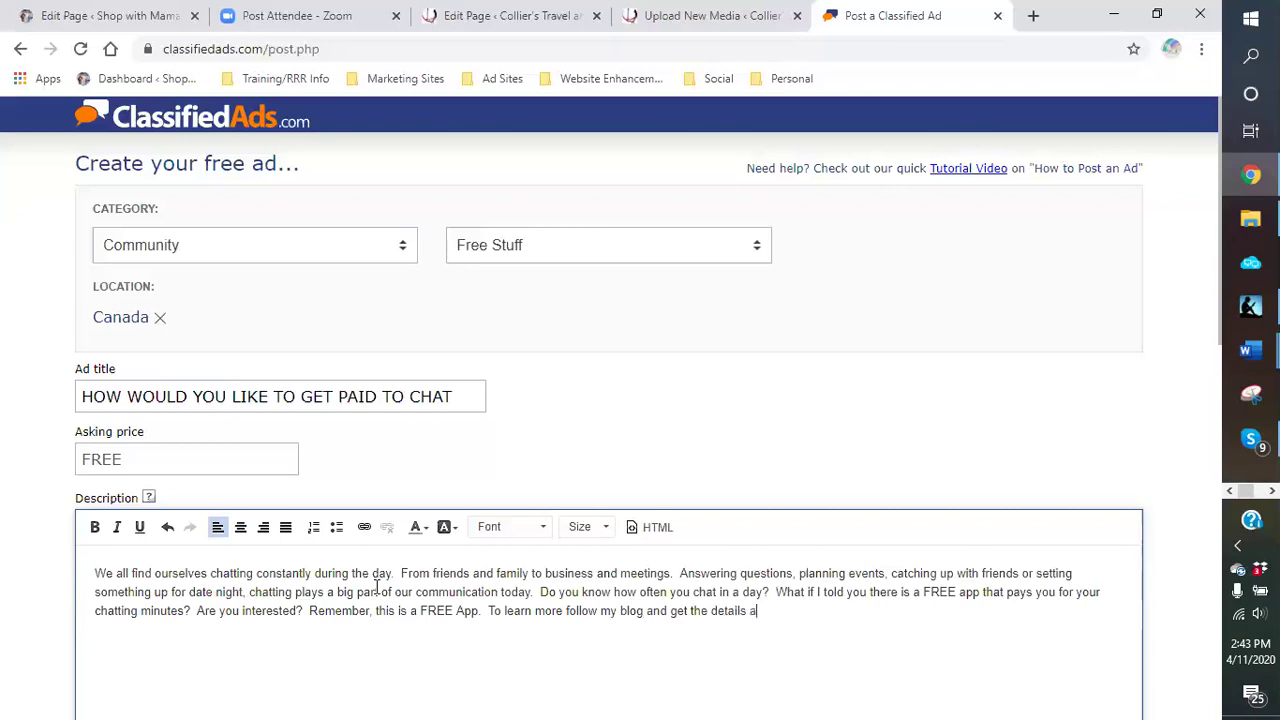
{"action": "type", "text": "nd links at:"}
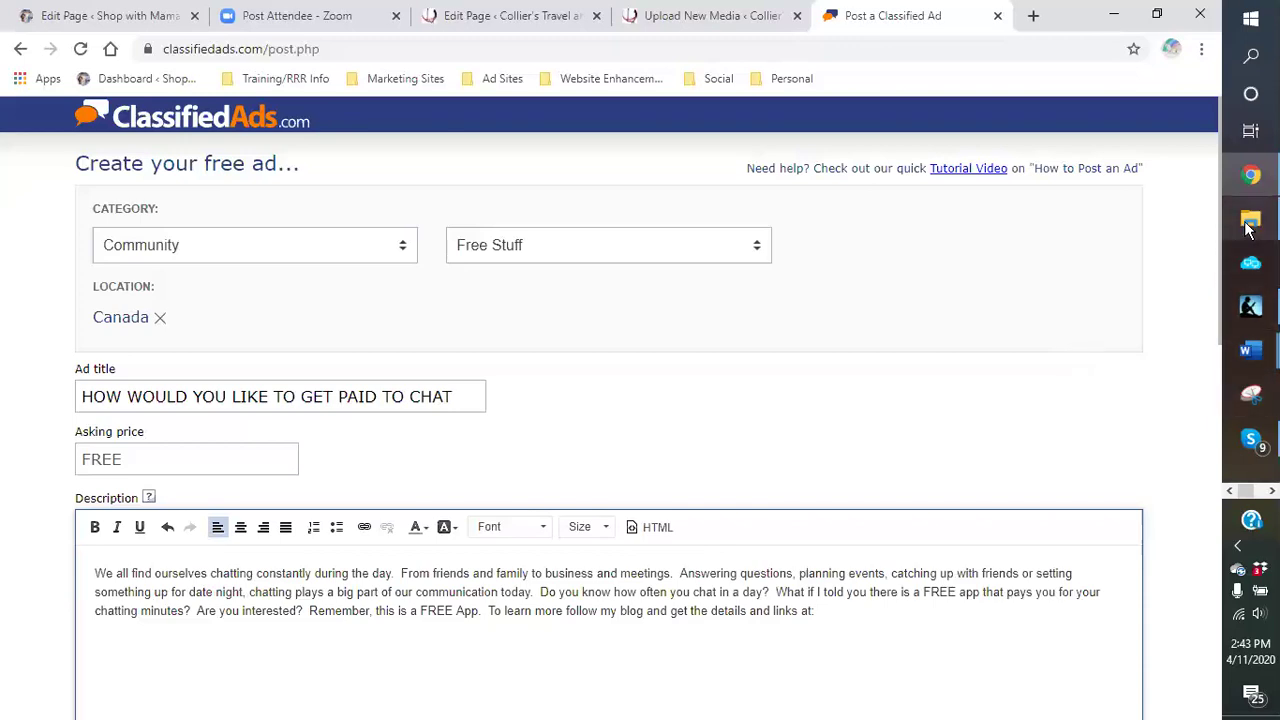
{"action": "mouse_move", "coordinate": [1250, 350]}
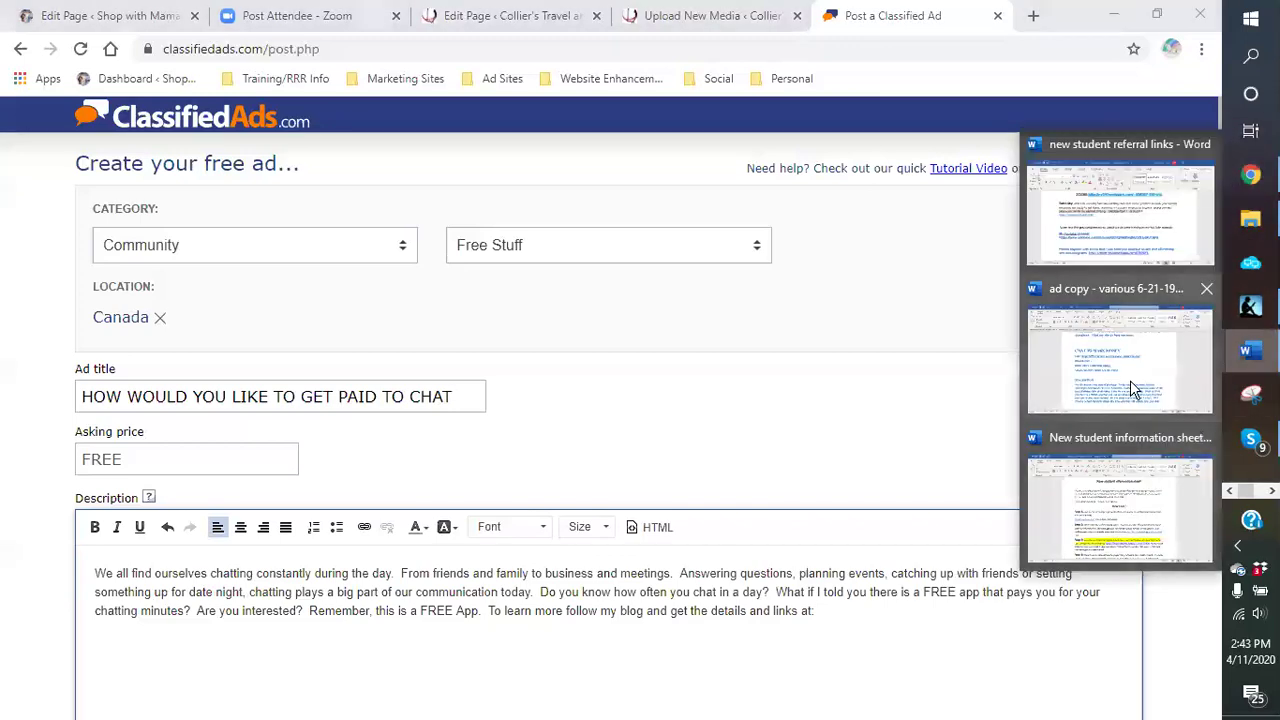
{"action": "left_click", "coordinate": [1130, 380]}
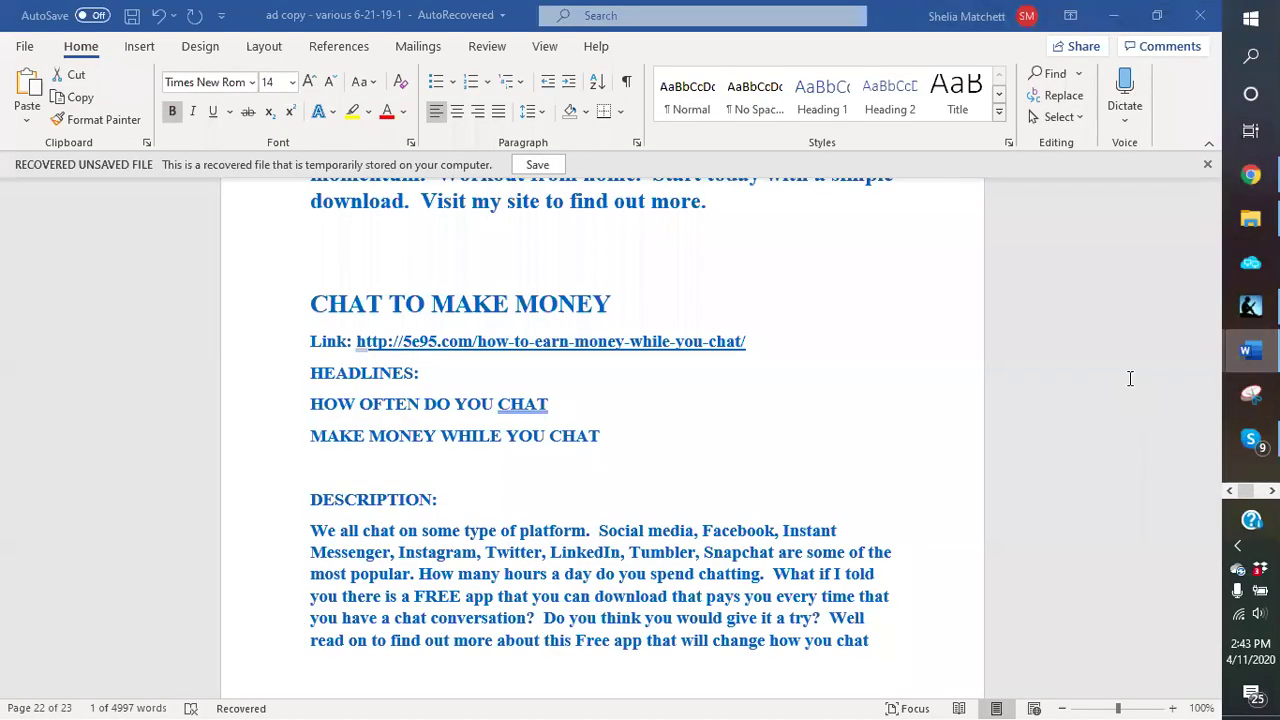
{"action": "right_click", "coordinate": [565, 347]}
{"action": "left_click", "coordinate": [610, 343]}
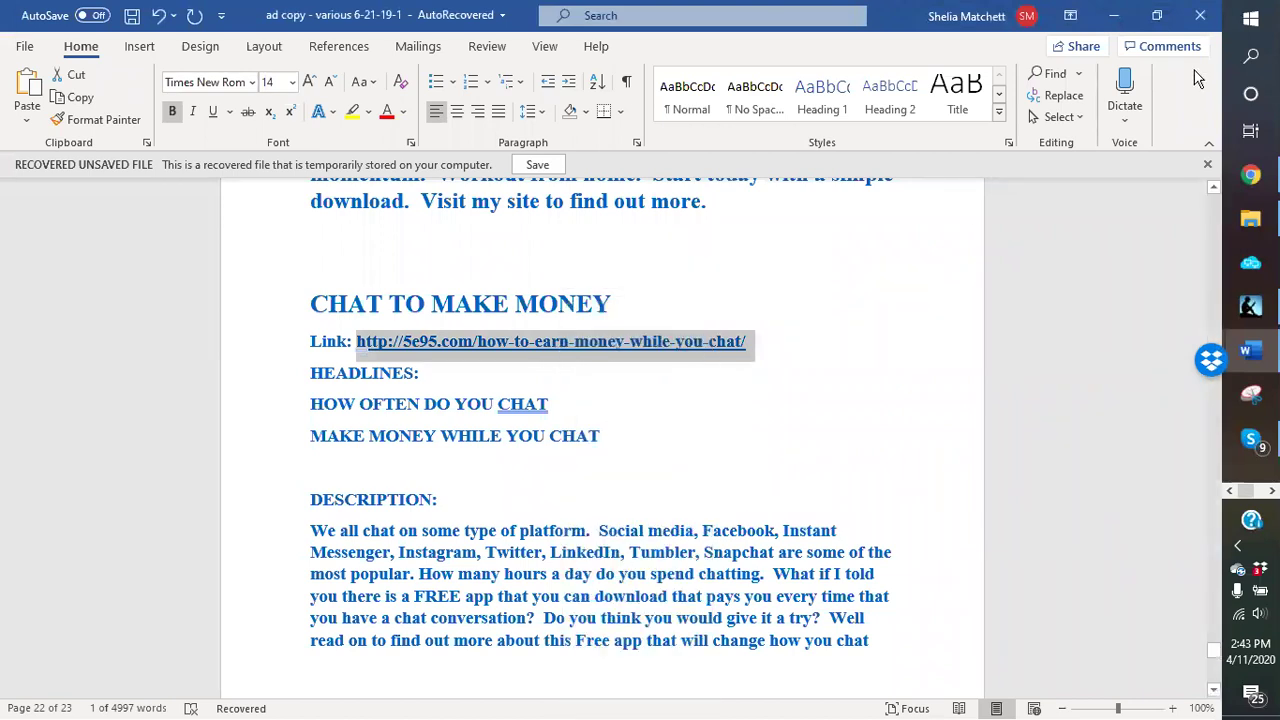
{"action": "left_click", "coordinate": [1115, 22]}
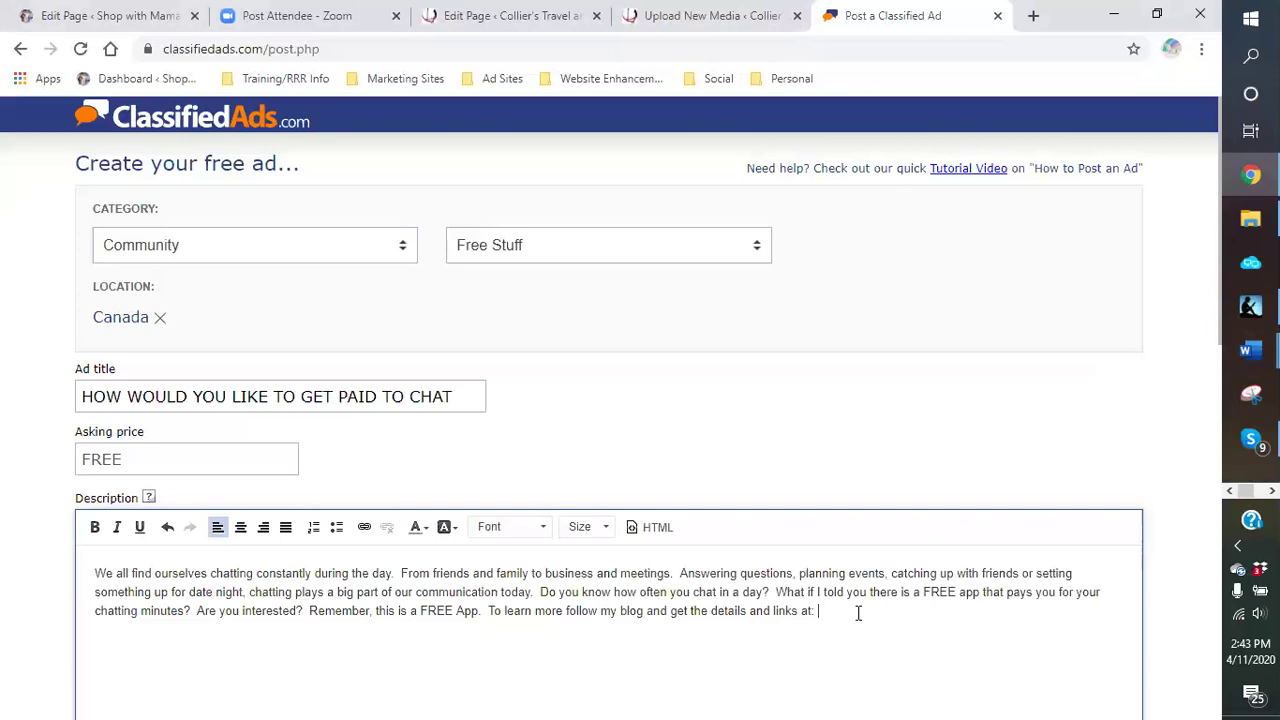
{"action": "key", "text": "ctrl+v"}
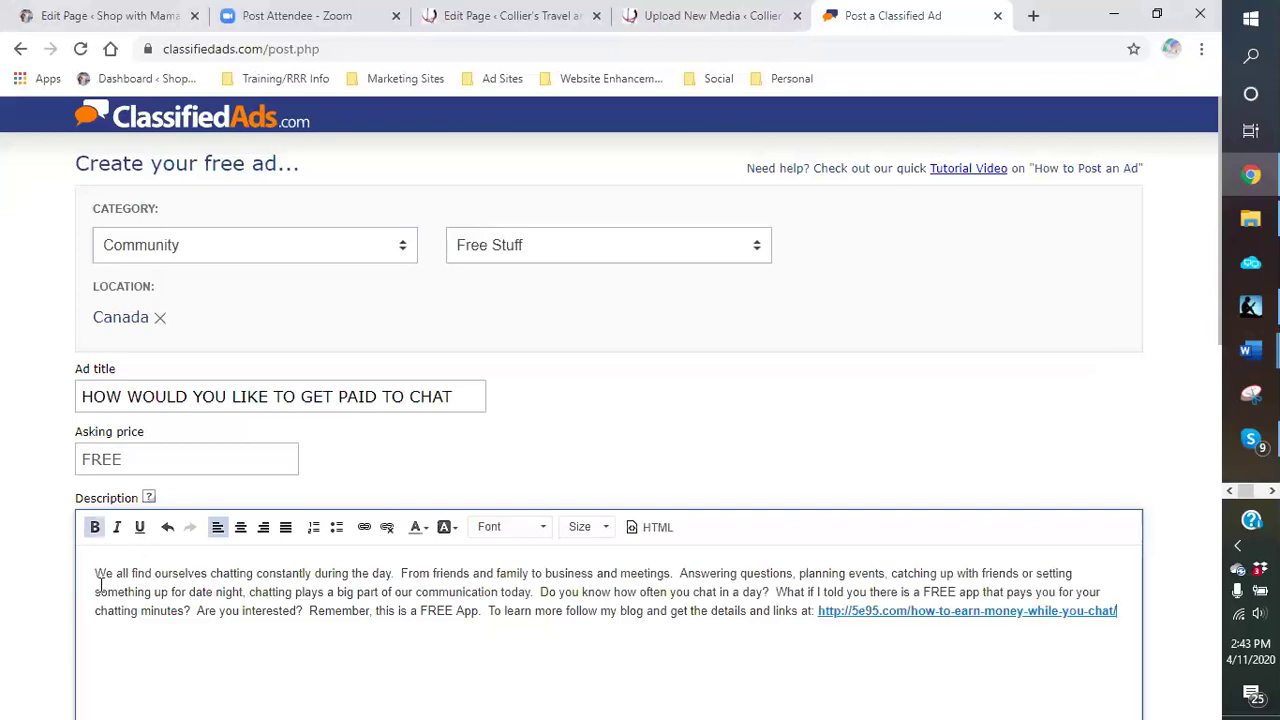
Step: Copy the full ad description and bring the Word ad copy document back up
{"action": "left_click_drag", "start_coordinate": [97, 574], "coordinate": [1016, 603]}
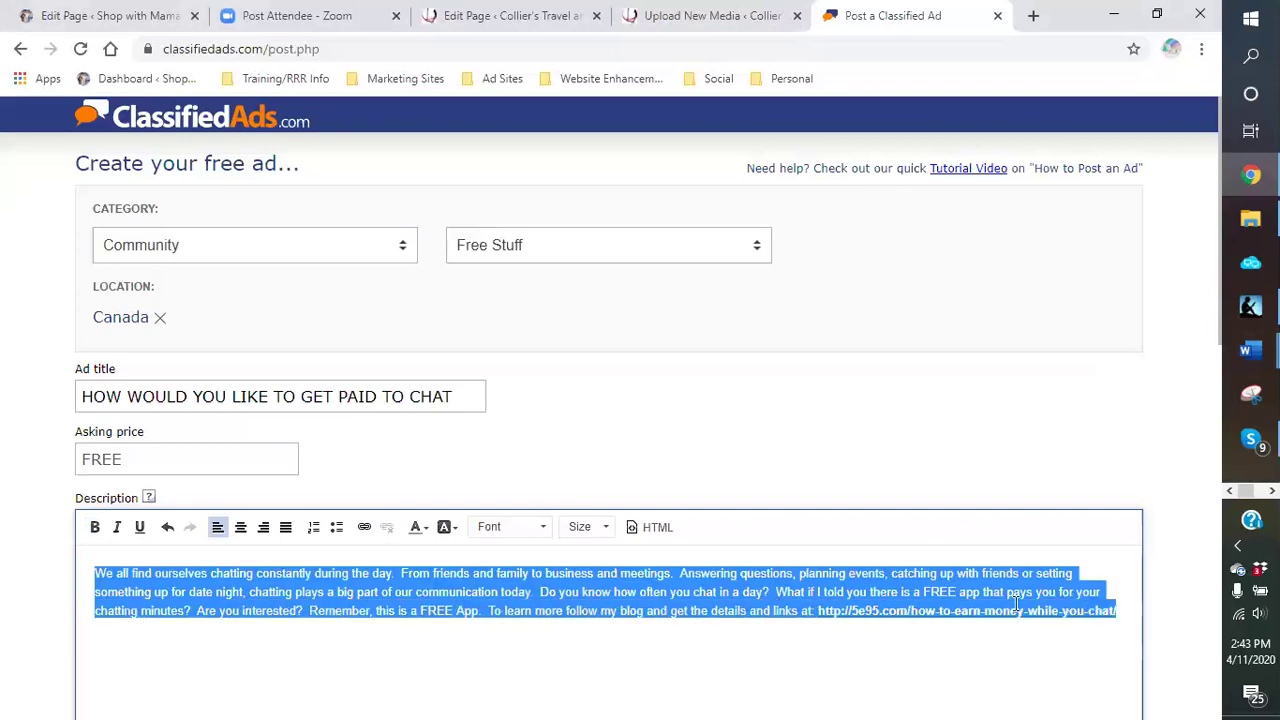
{"action": "right_click", "coordinate": [1016, 603]}
{"action": "left_click", "coordinate": [1005, 611]}
{"action": "left_click", "coordinate": [934, 657]}
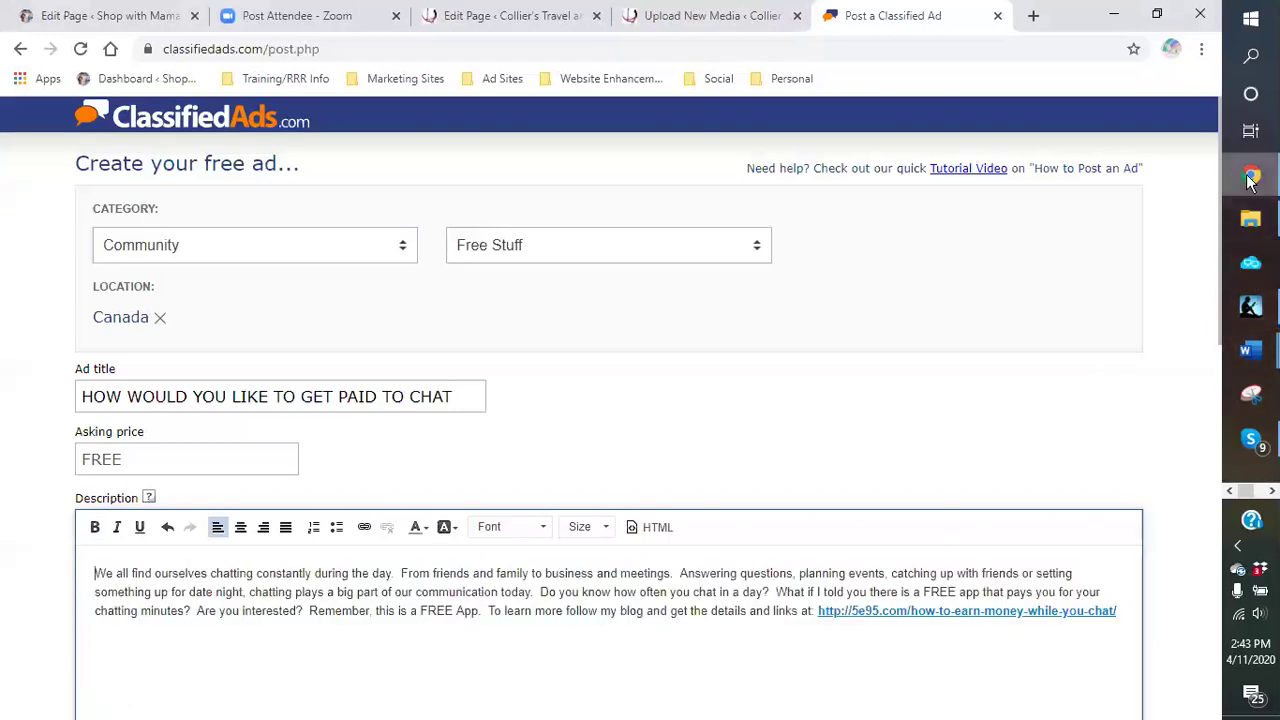
{"action": "left_click", "coordinate": [1250, 350]}
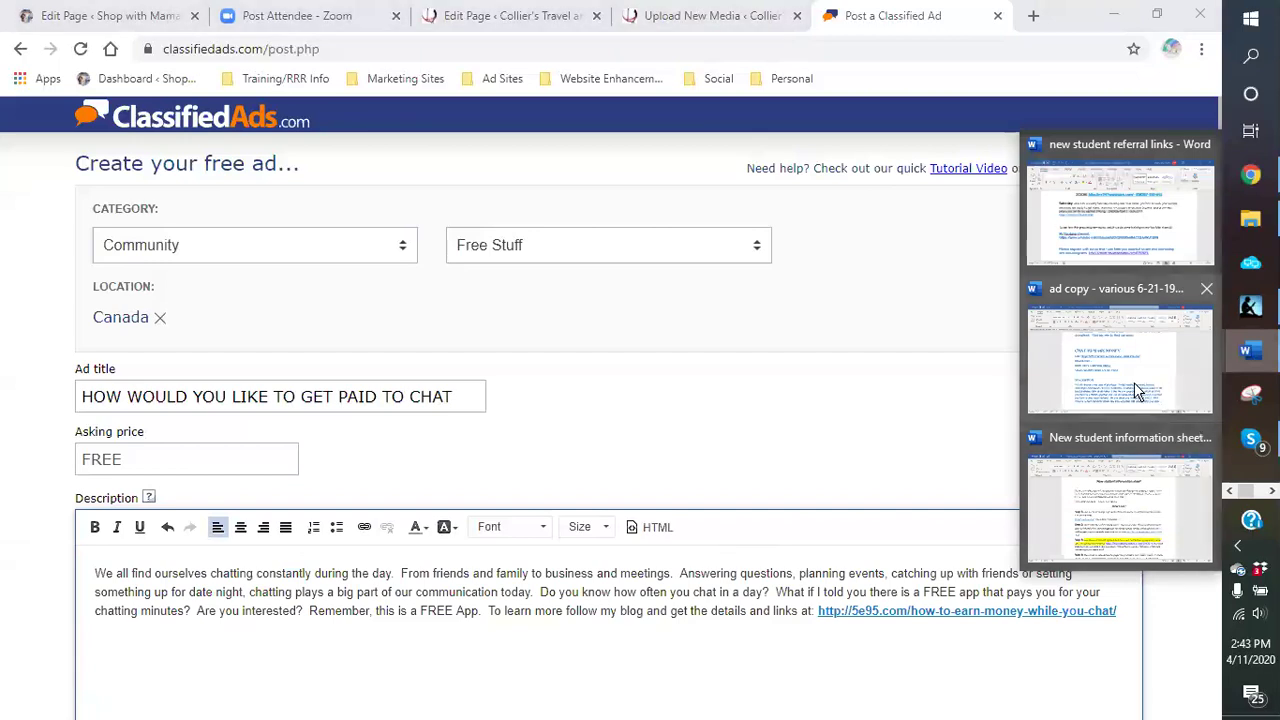
{"action": "left_click", "coordinate": [1137, 390]}
{"action": "scroll", "coordinate": [789, 526], "scroll_direction": "down", "scroll_amount": 3}
Step: Paste the copied description into Word as a new paragraph, keeping its original formatting
{"action": "left_click", "coordinate": [879, 510]}
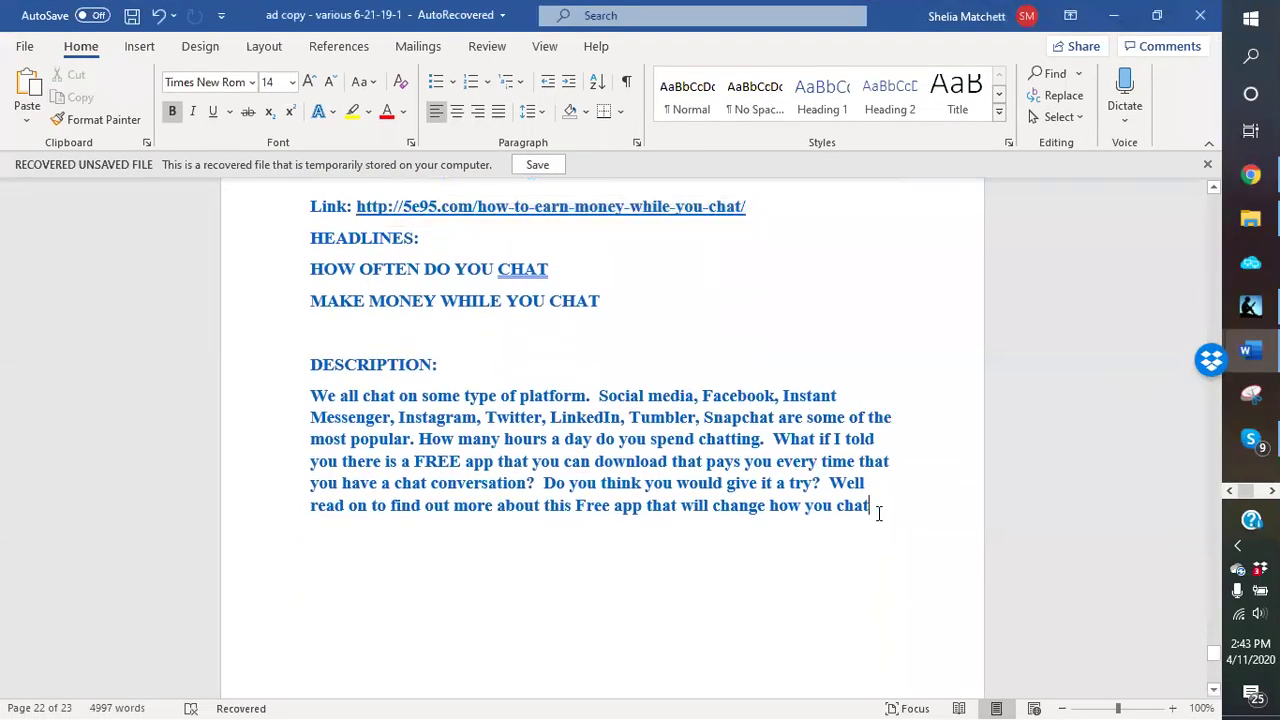
{"action": "key", "text": "Return"}
{"action": "right_click", "coordinate": [316, 562]}
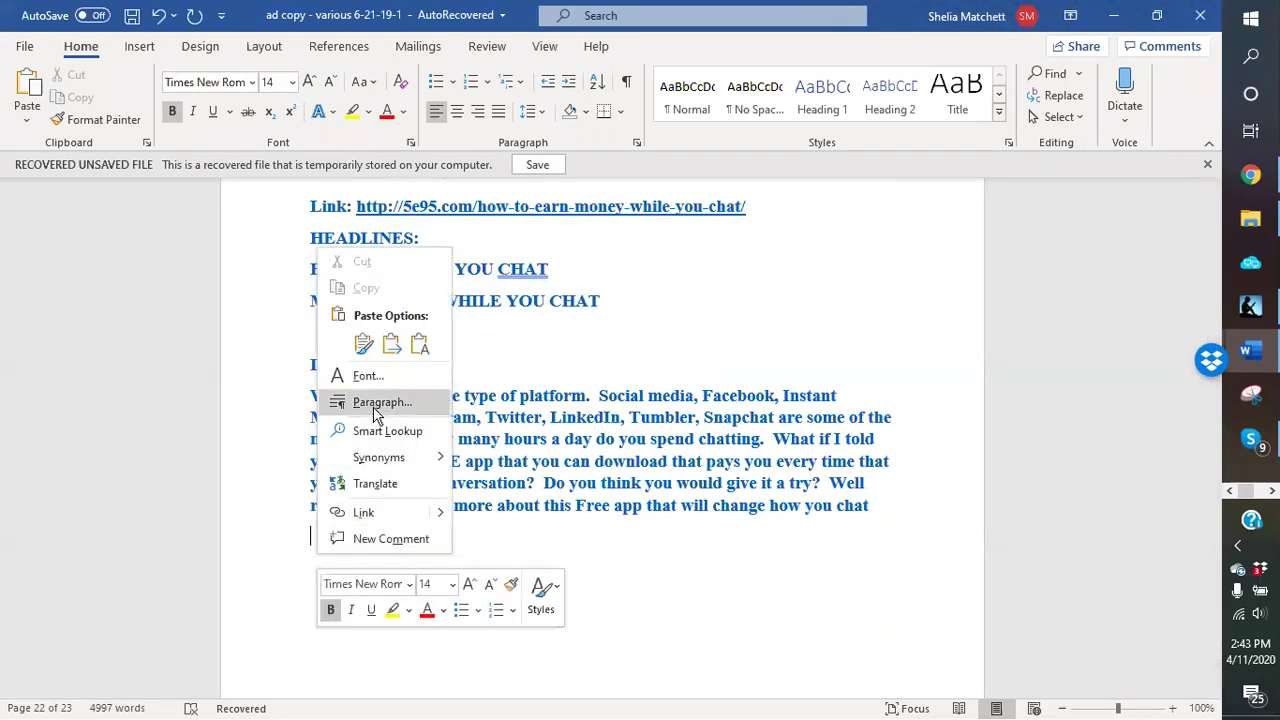
{"action": "left_click", "coordinate": [363, 343]}
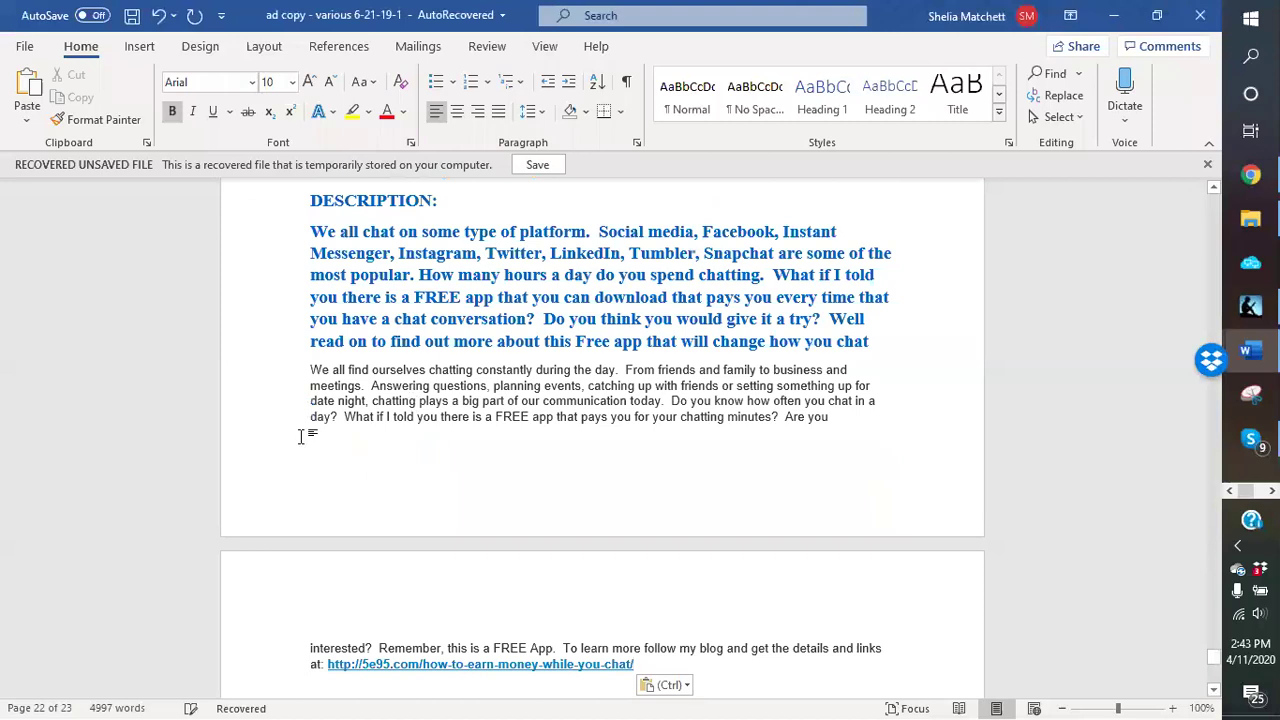
Step: Add a WHAT IF I TOLD YOU headline below MAKE MONEY WHILE YOU CHAT
{"action": "scroll", "coordinate": [302, 437], "scroll_direction": "up", "scroll_amount": 5}
{"action": "left_click", "coordinate": [636, 362]}
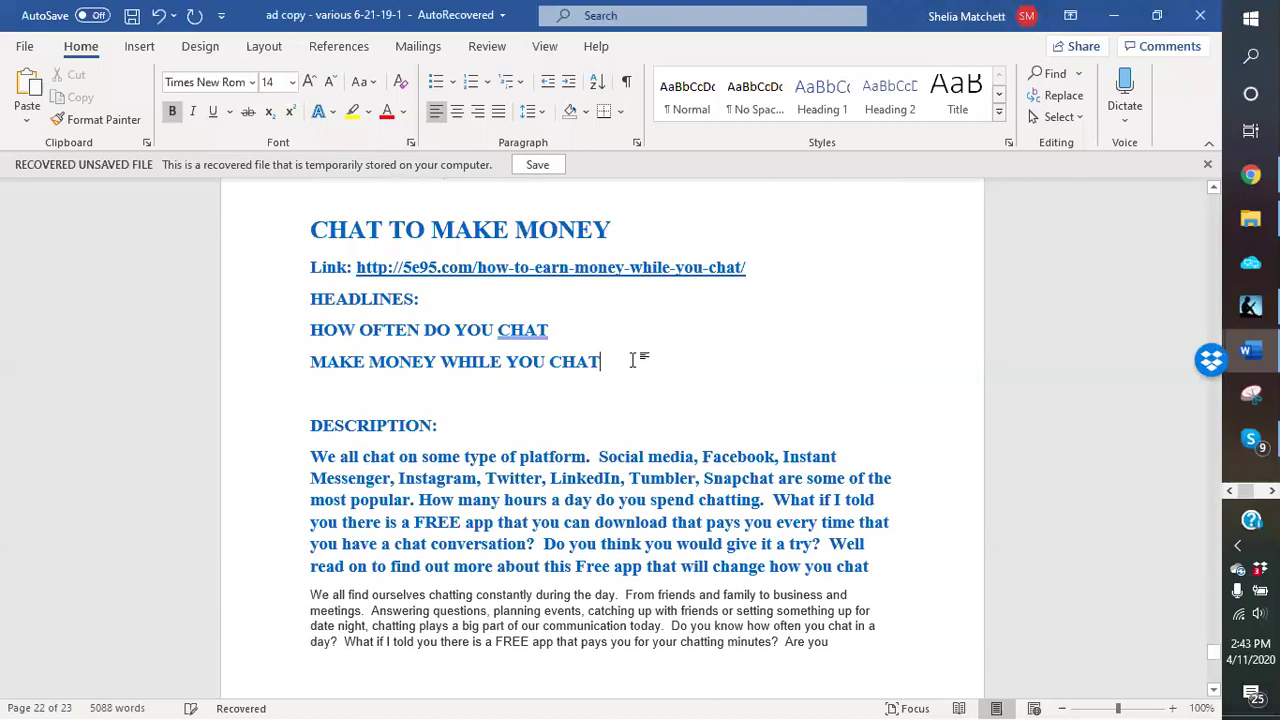
{"action": "key", "text": "Return"}
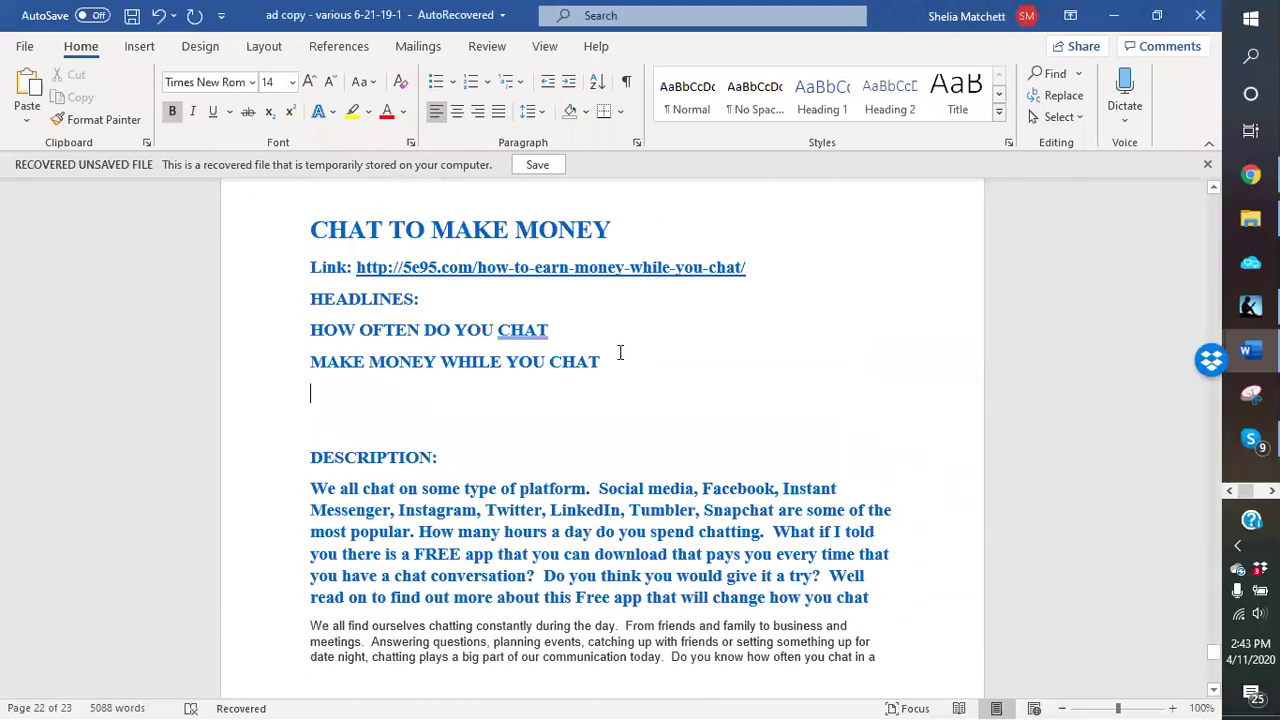
{"action": "type", "text": "W"}
{"action": "key", "text": "BackSpace"}
{"action": "type", "text": "WH"}
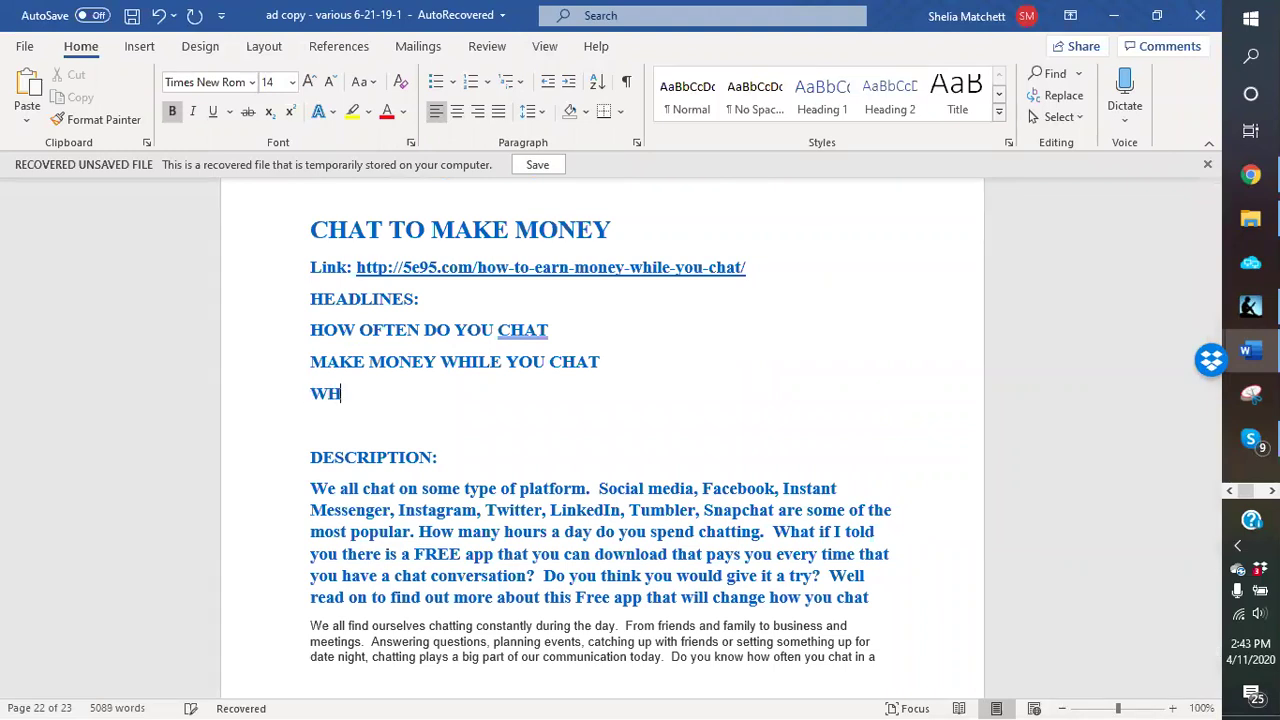
{"action": "type", "text": "AT IF I TOLD YOU"}
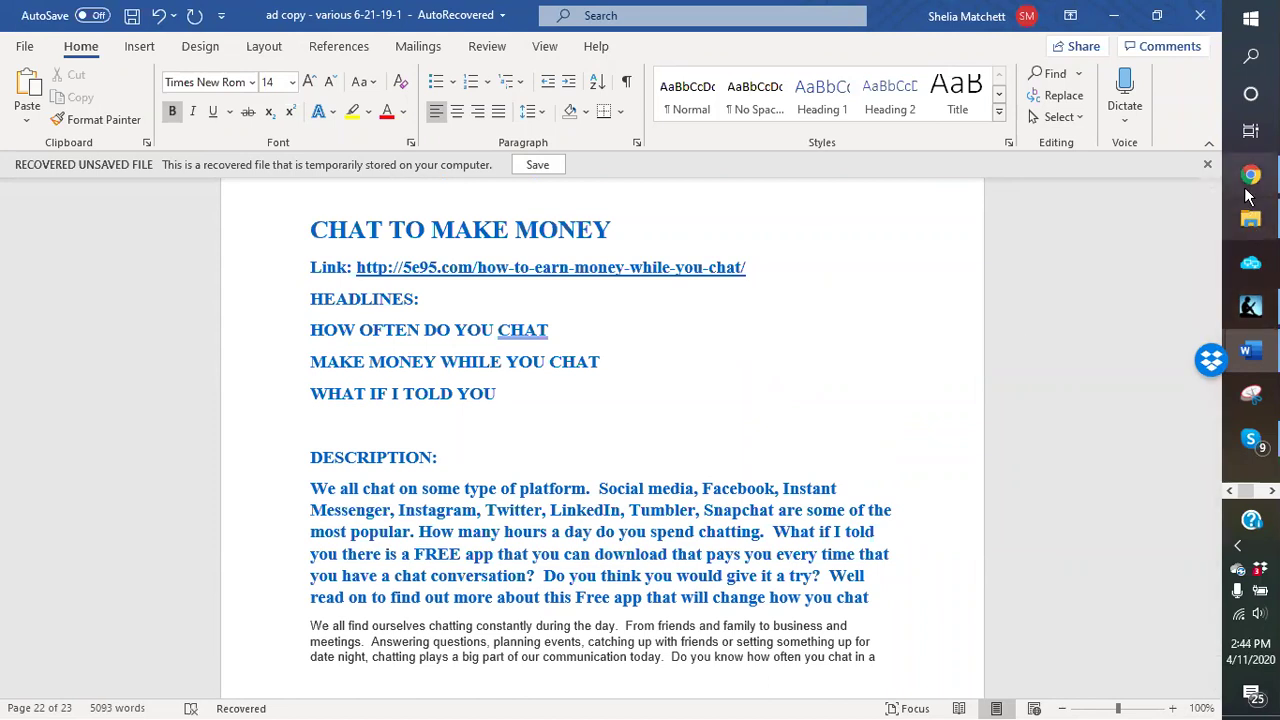
Step: Replace that headline with HOW WOULD YOU LIKE TO GET PAID TO CHAT and minimize Word
{"action": "left_click", "coordinate": [1250, 177]}
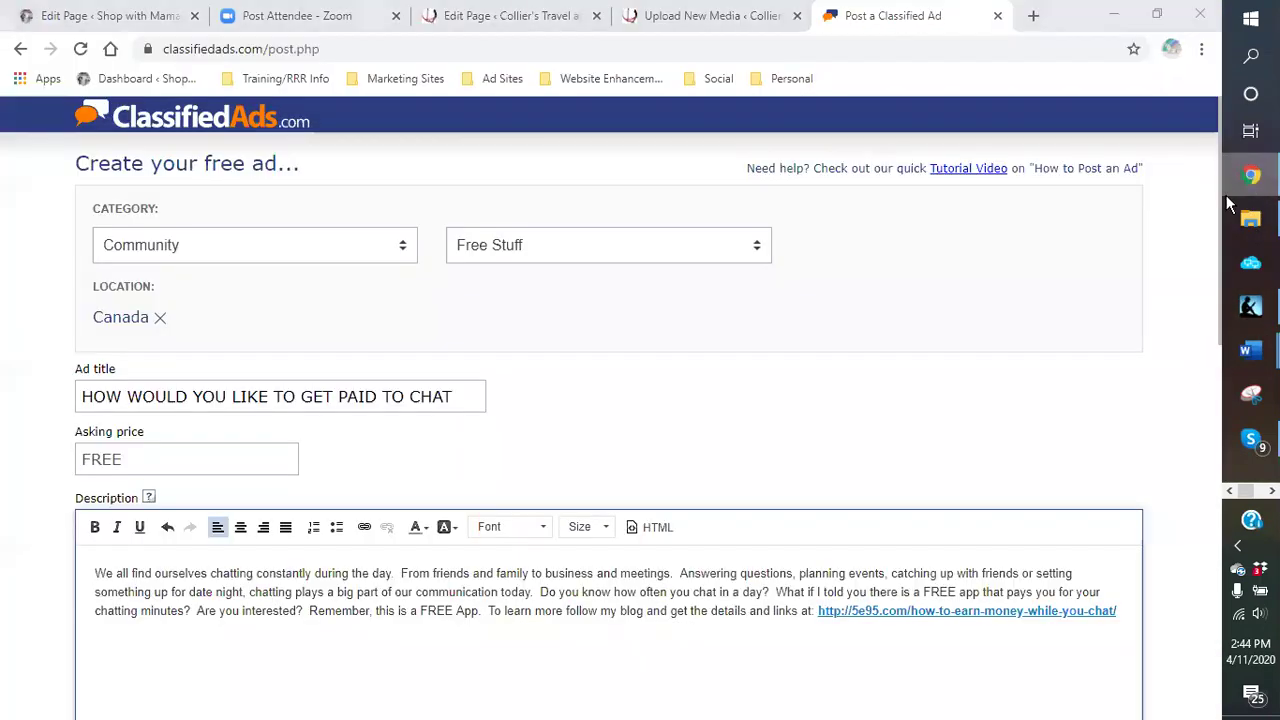
{"action": "key", "text": "alt+Tab"}
{"action": "left_click", "coordinate": [272, 400]}
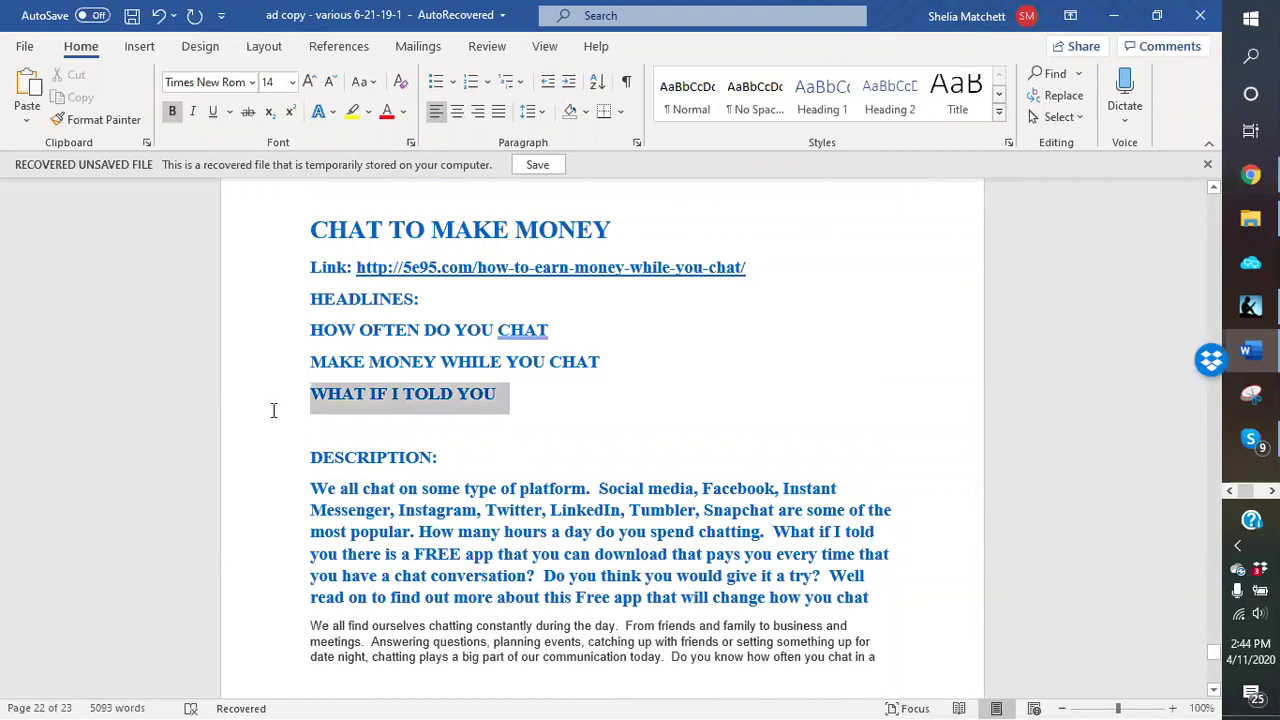
{"action": "type", "text": "HOW WOULD"}
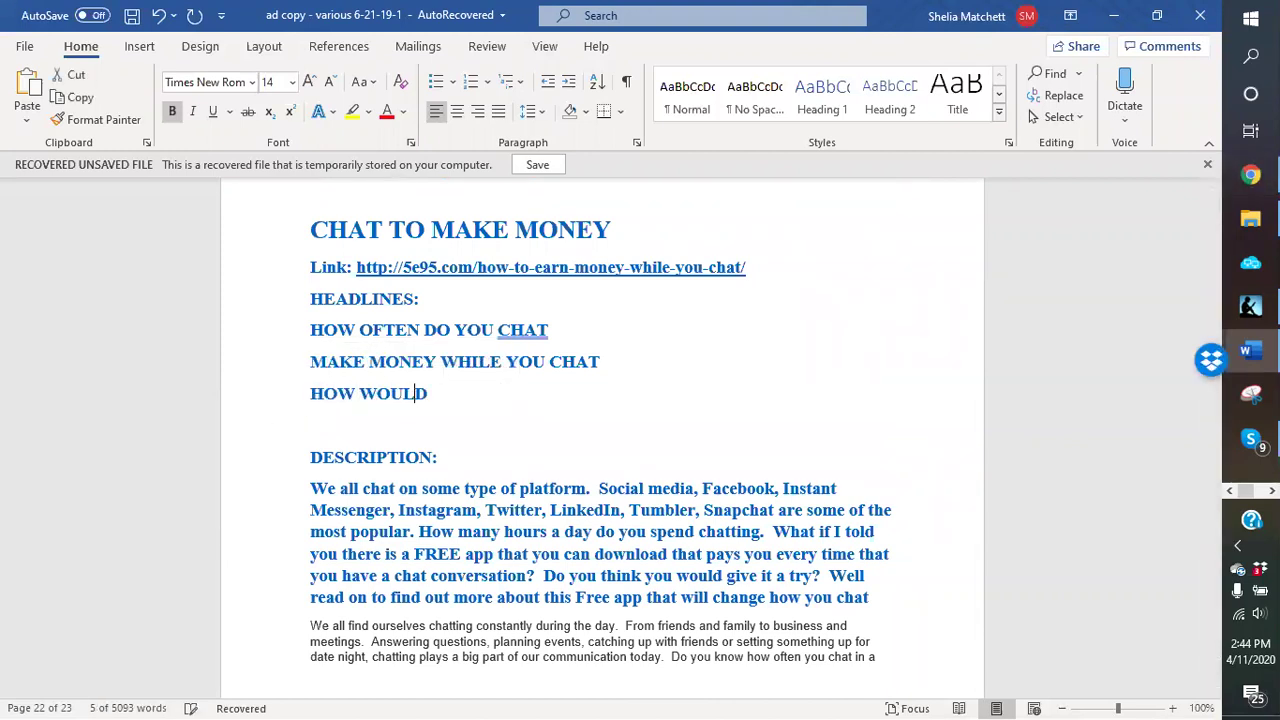
{"action": "type", "text": " YOU LIKE TO C"}
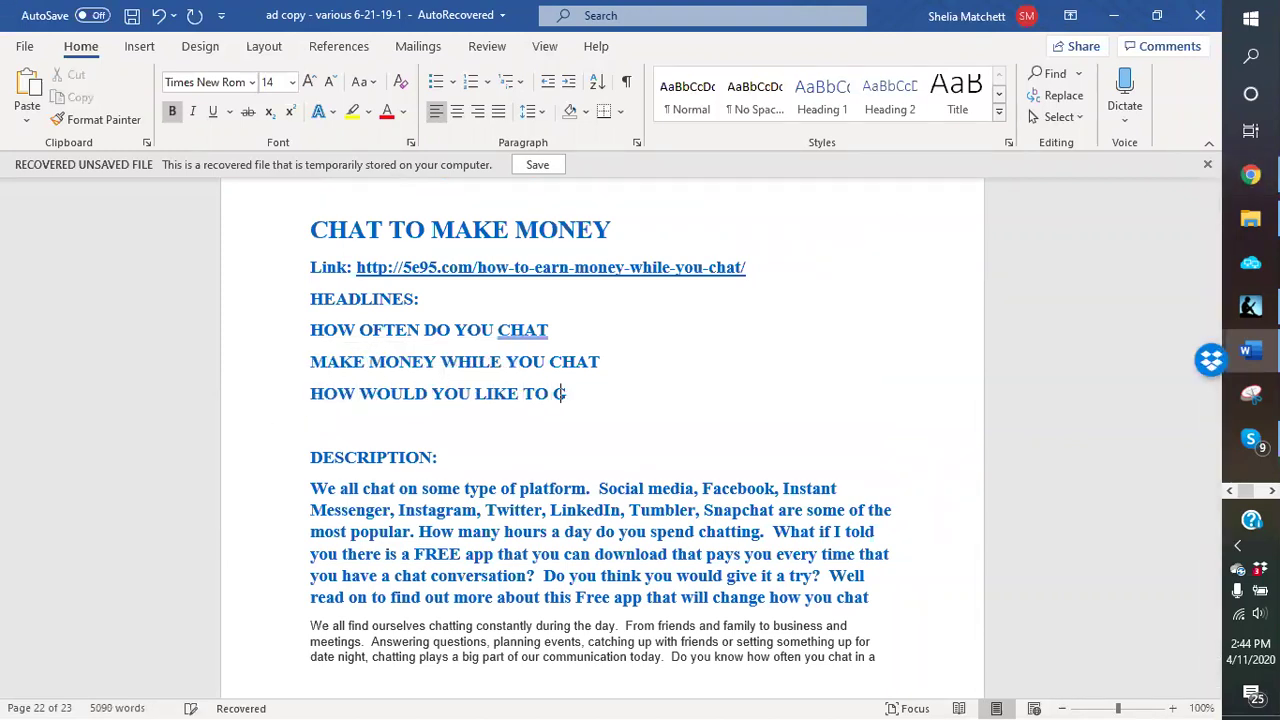
{"action": "key", "text": "BackSpace"}
{"action": "type", "text": "GET PAID TO CHAT"}
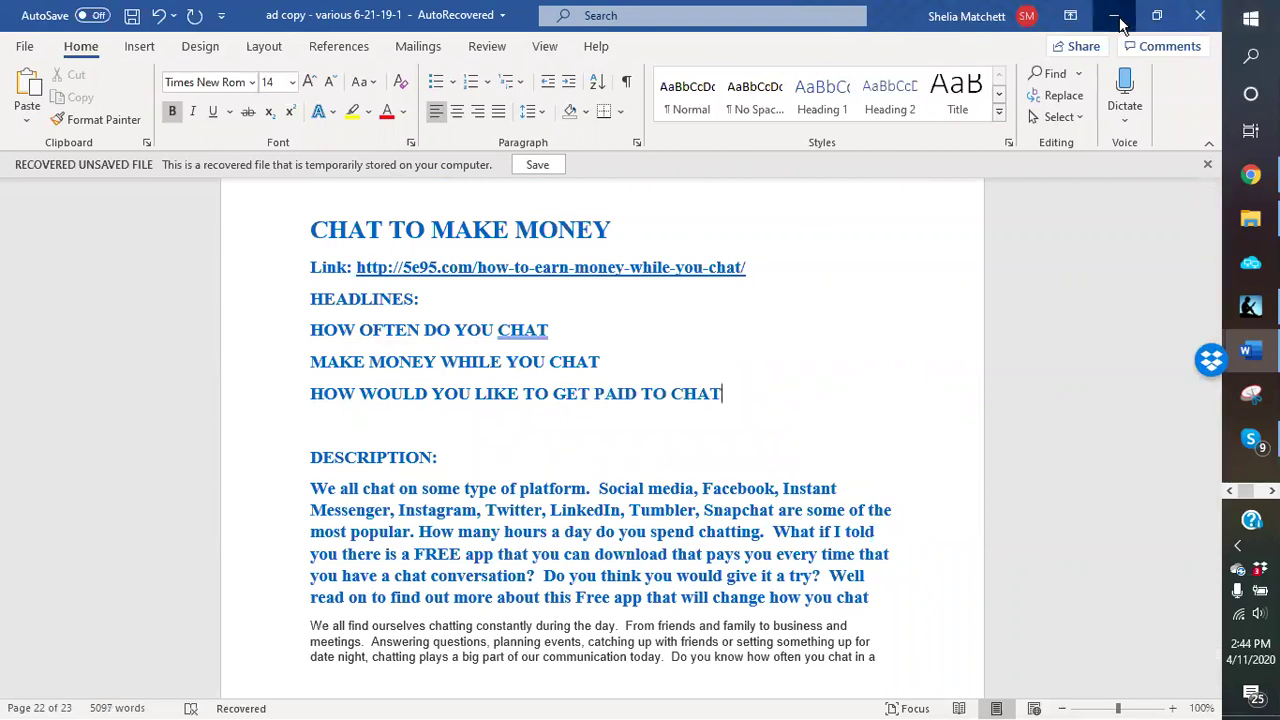
{"action": "left_click", "coordinate": [1113, 16]}
Step: Fill in the saved contact name and the contact phone number on the ad form
{"action": "left_click", "coordinate": [1250, 175]}
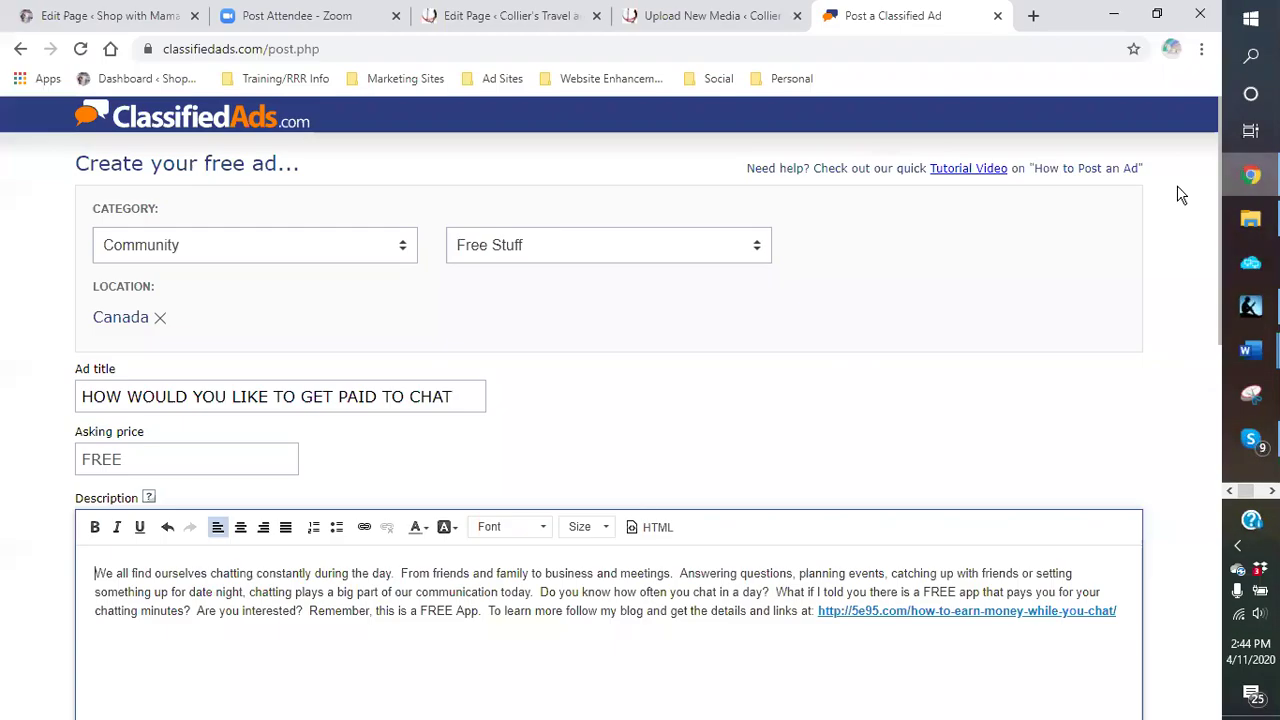
{"action": "scroll", "coordinate": [540, 460], "scroll_direction": "down", "scroll_amount": 5}
{"action": "scroll", "coordinate": [323, 404], "scroll_direction": "down", "scroll_amount": 1}
{"action": "left_click", "coordinate": [120, 423]}
{"action": "left_click", "coordinate": [120, 453]}
{"action": "left_click", "coordinate": [128, 478]}
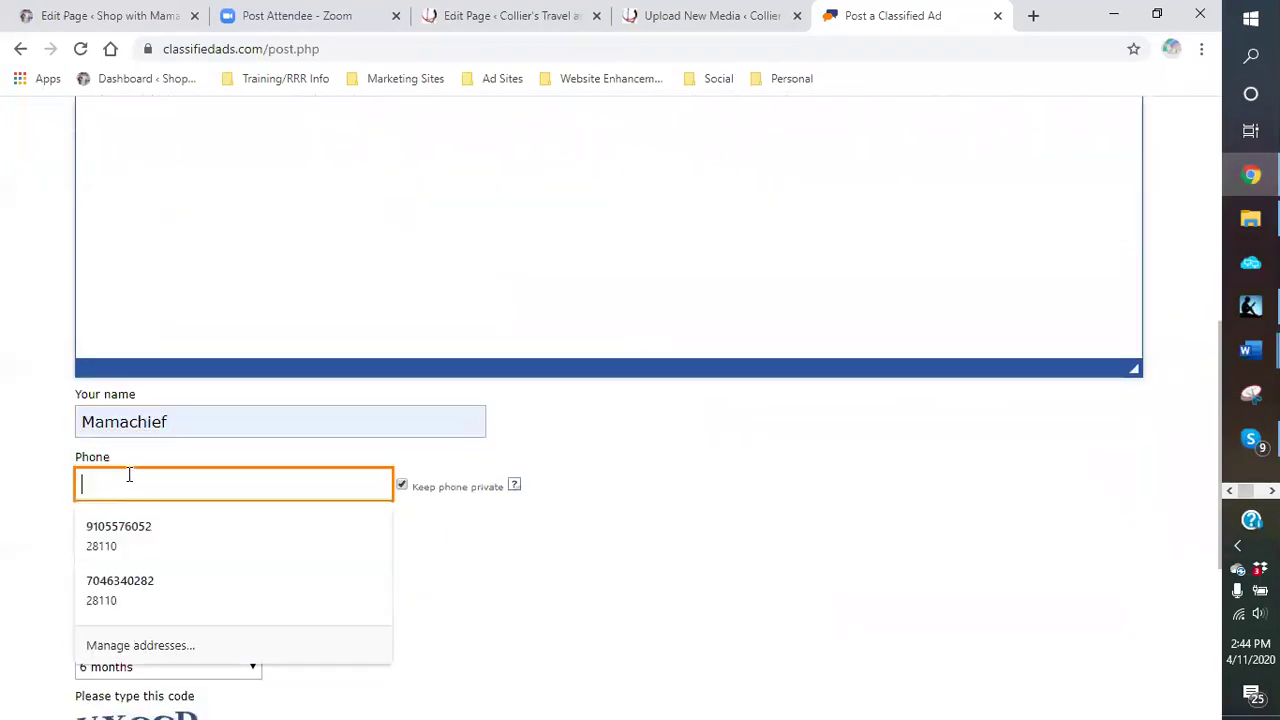
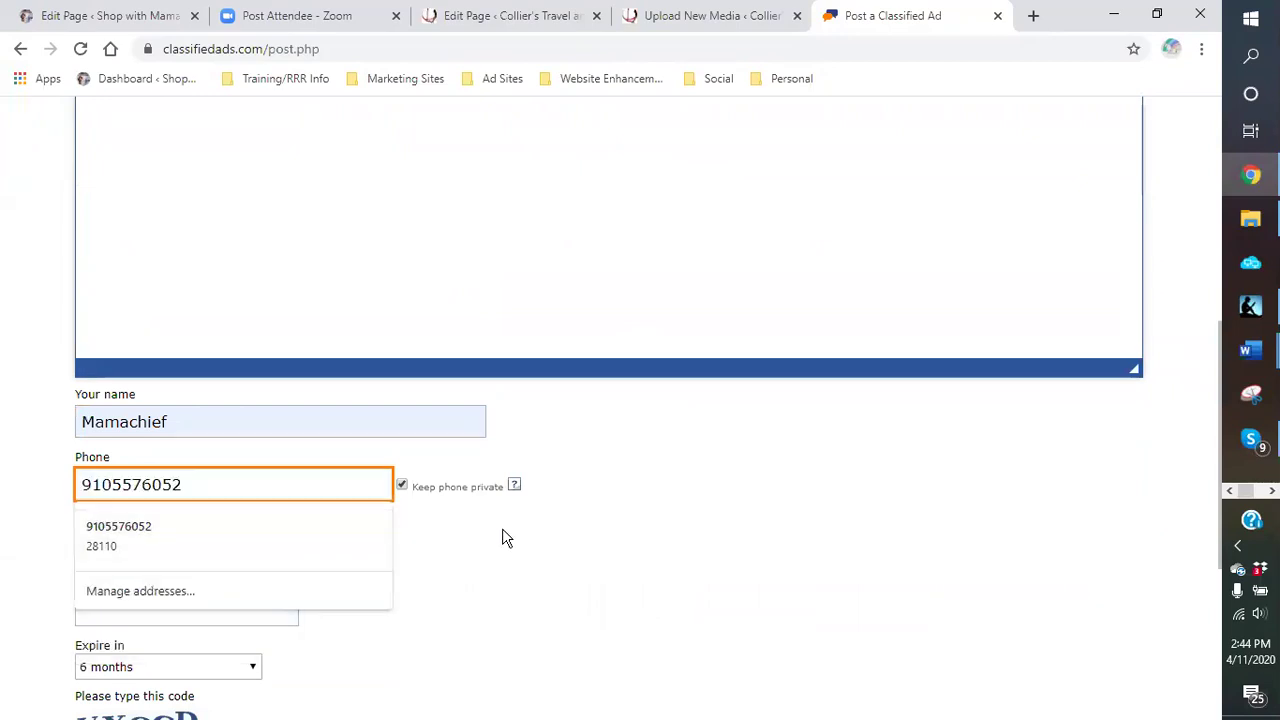
{"action": "left_click", "coordinate": [523, 560]}
{"action": "left_click", "coordinate": [192, 537]}
{"action": "scroll", "coordinate": [187, 400], "scroll_direction": "down", "scroll_amount": 3}
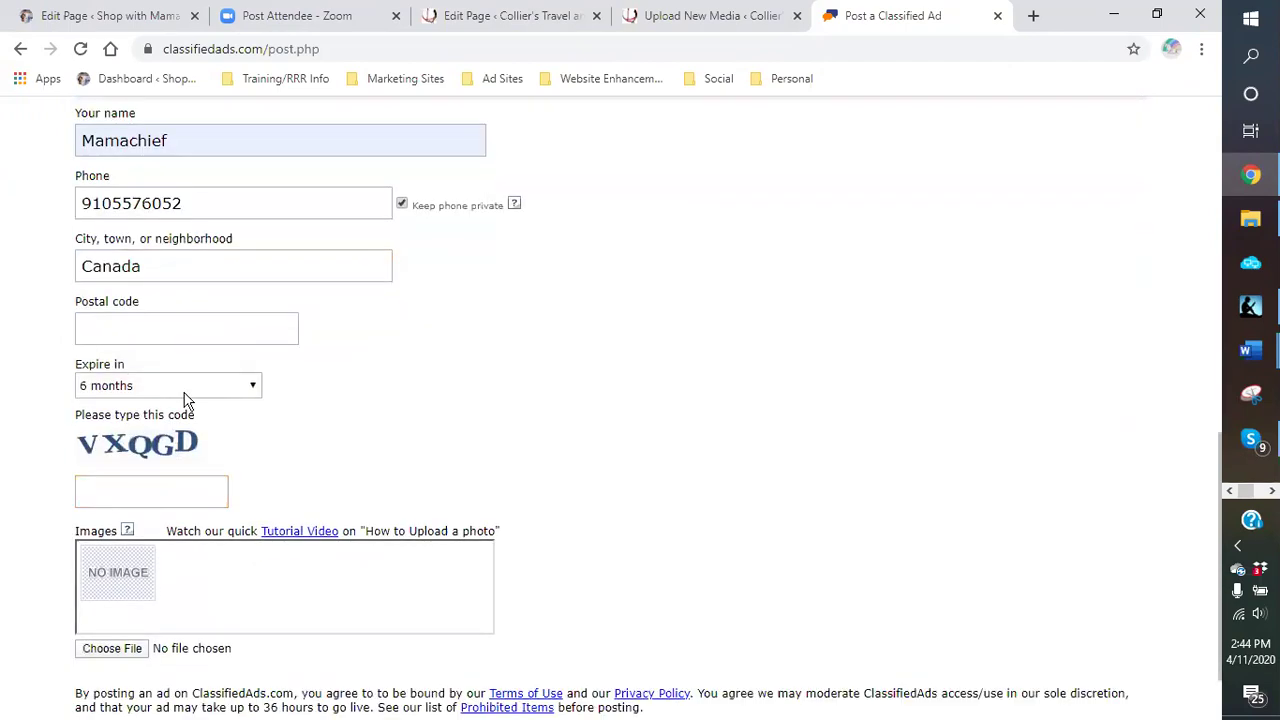
{"action": "left_click", "coordinate": [186, 198]}
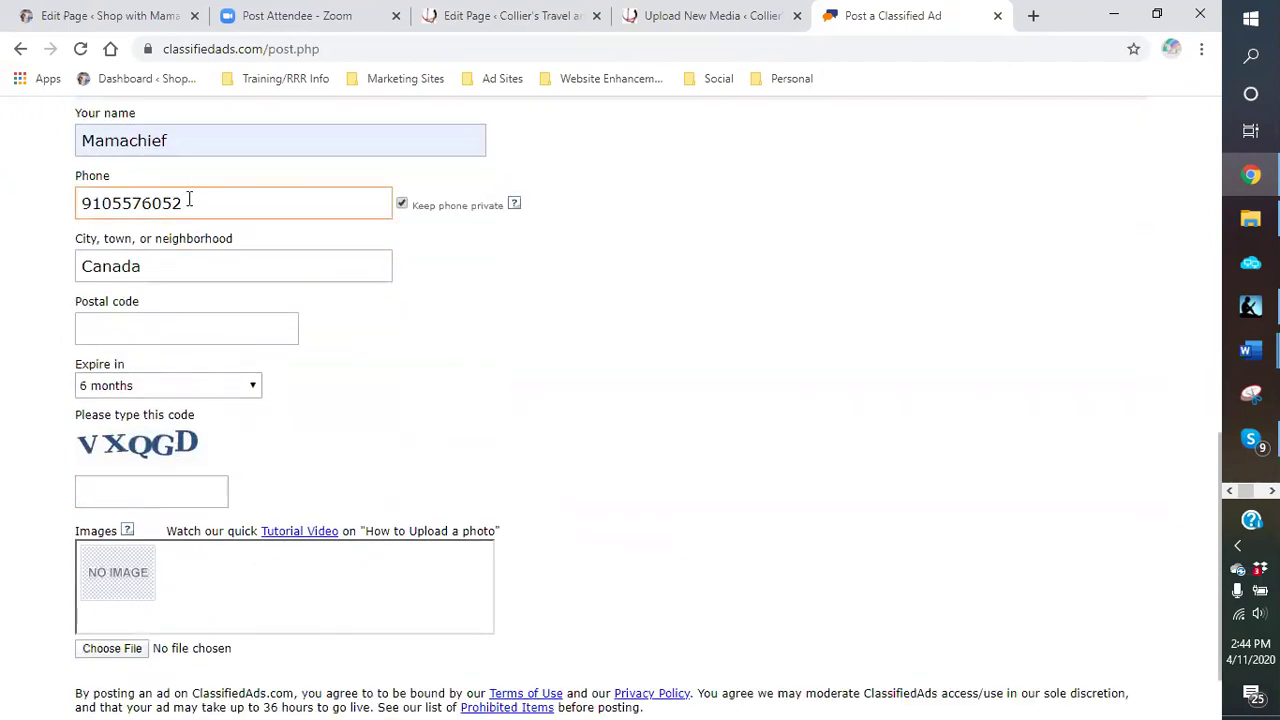
Step: Enter the verification code shown on the page into the code box
{"action": "left_click", "coordinate": [130, 483]}
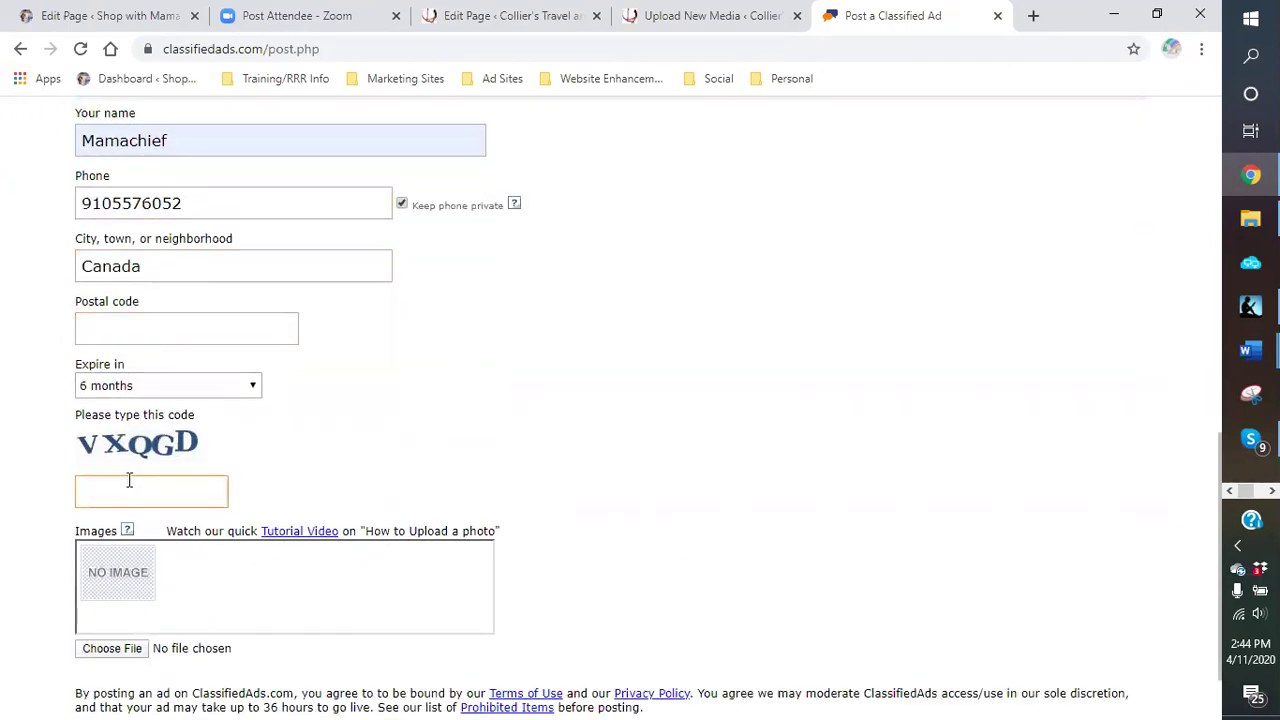
{"action": "type", "text": "VBX"}
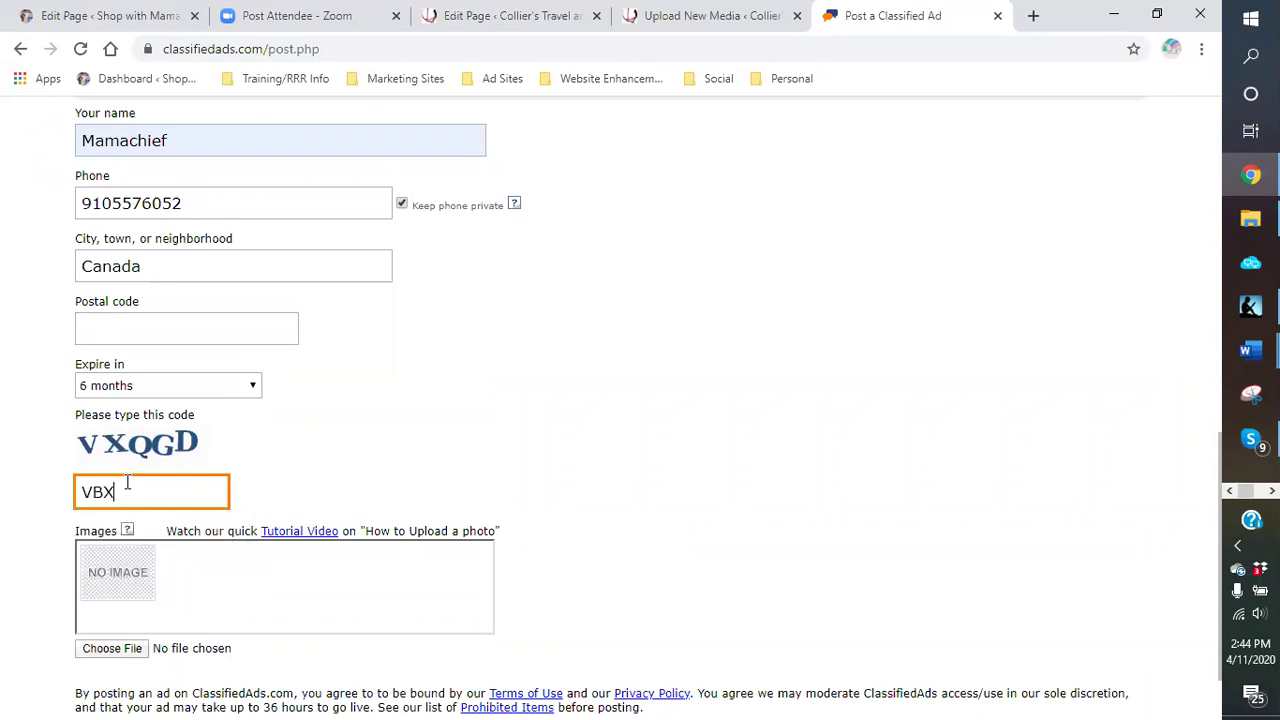
{"action": "key", "text": "BackSpace"}
{"action": "key", "text": "BackSpace"}
{"action": "left_click", "coordinate": [196, 446]}
{"action": "left_click", "coordinate": [170, 492]}
{"action": "type", "text": "XQGD"}
{"action": "left_click", "coordinate": [229, 586]}
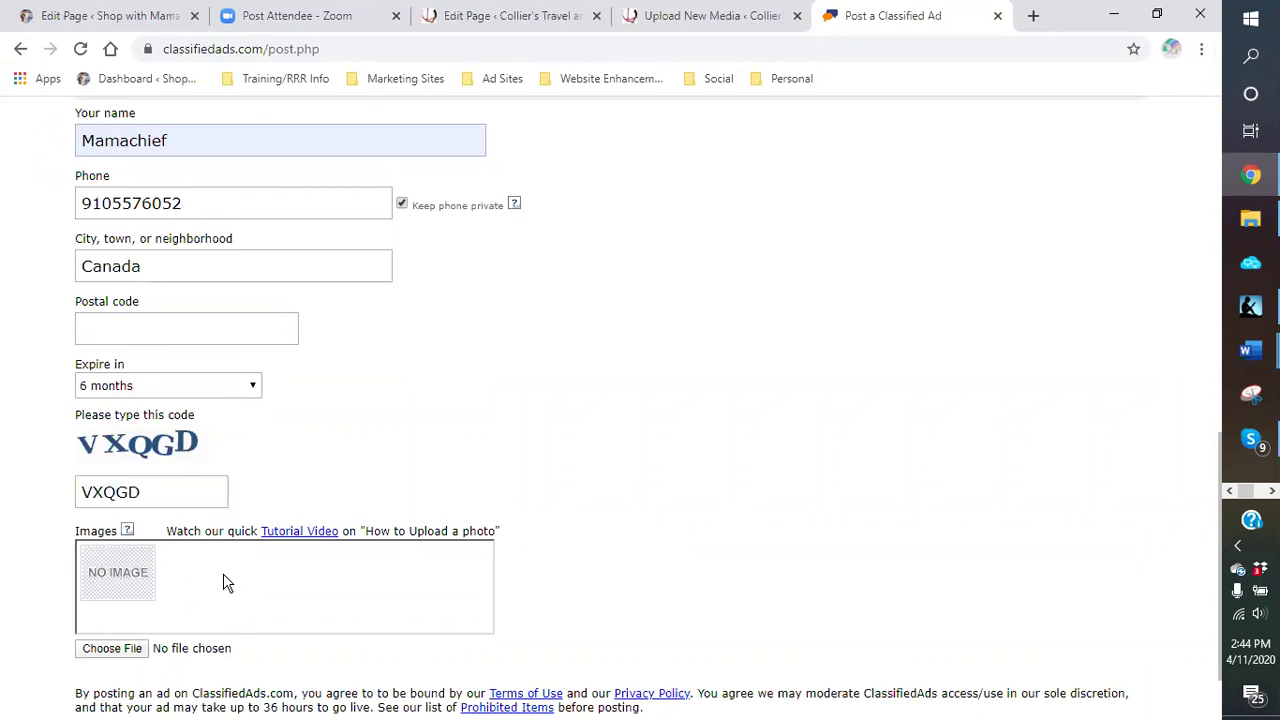
{"action": "scroll", "coordinate": [200, 590], "scroll_direction": "down", "scroll_amount": 2}
{"action": "left_click", "coordinate": [112, 556]}
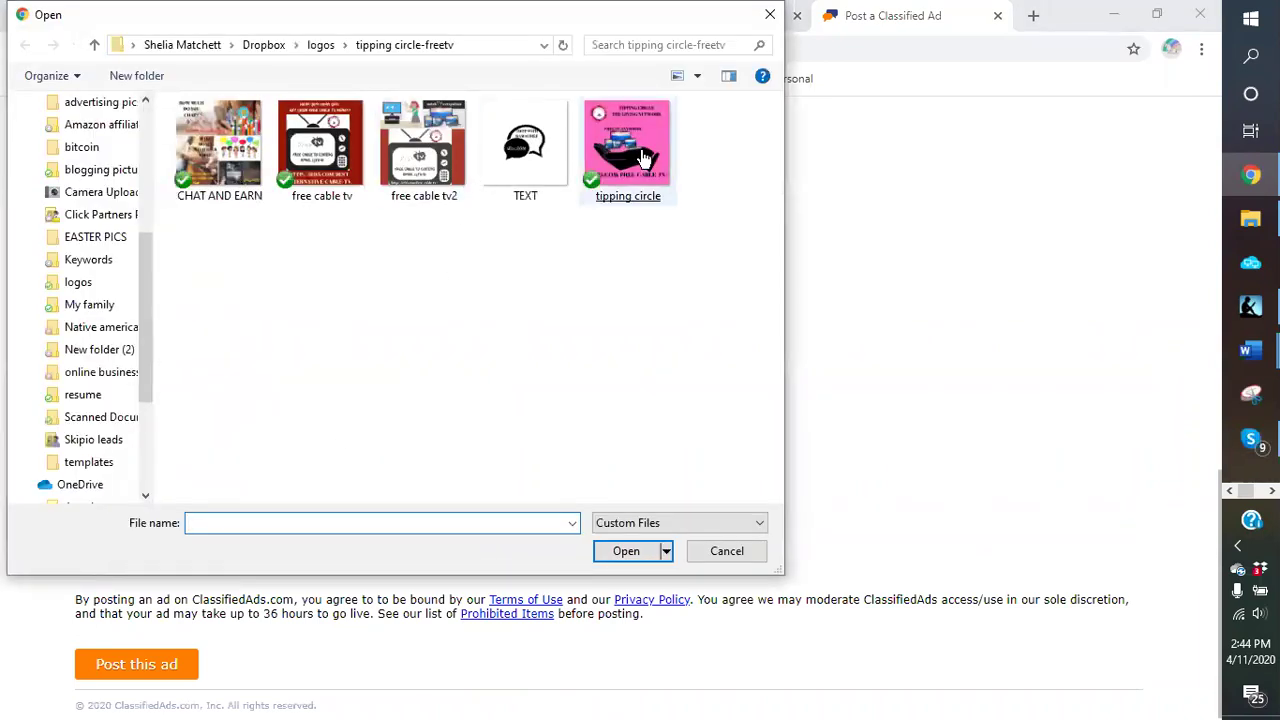
Step: Attach the TEXT, CHAT AND EARN, free cable tv2 and tipping circle images
{"action": "left_click", "coordinate": [535, 140]}
{"action": "double_click", "coordinate": [535, 140]}
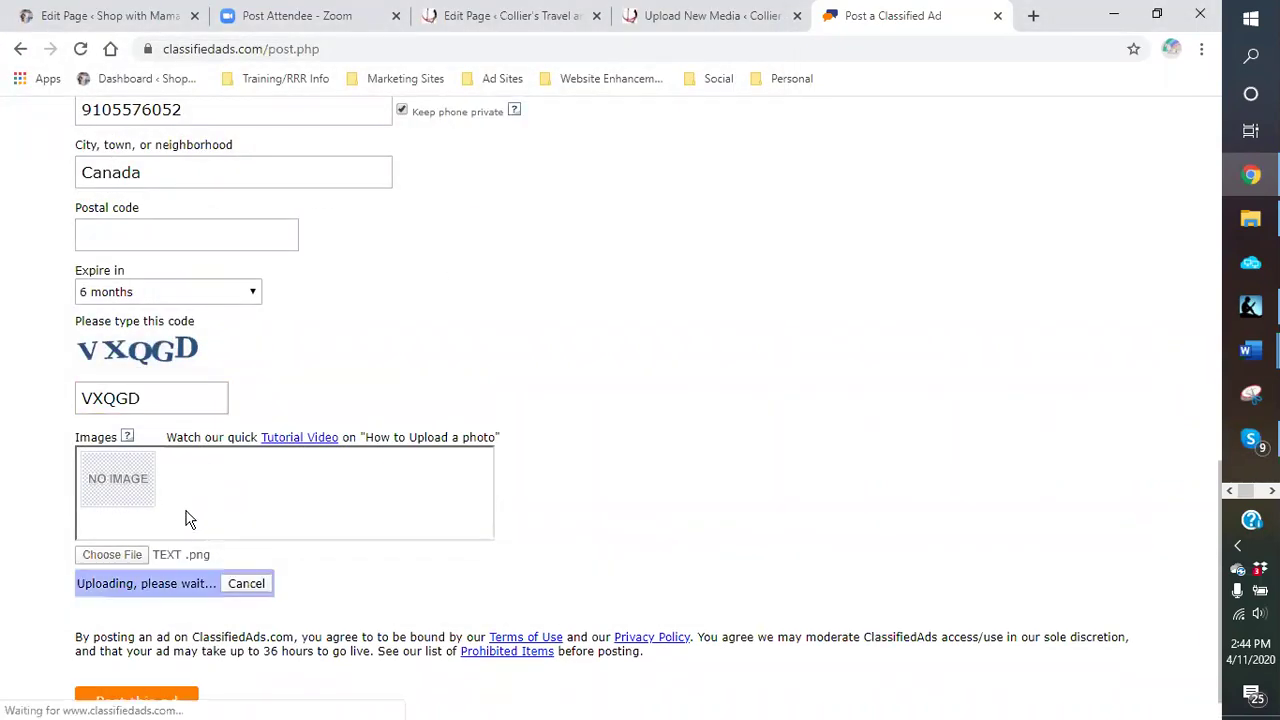
{"action": "left_click", "coordinate": [128, 560]}
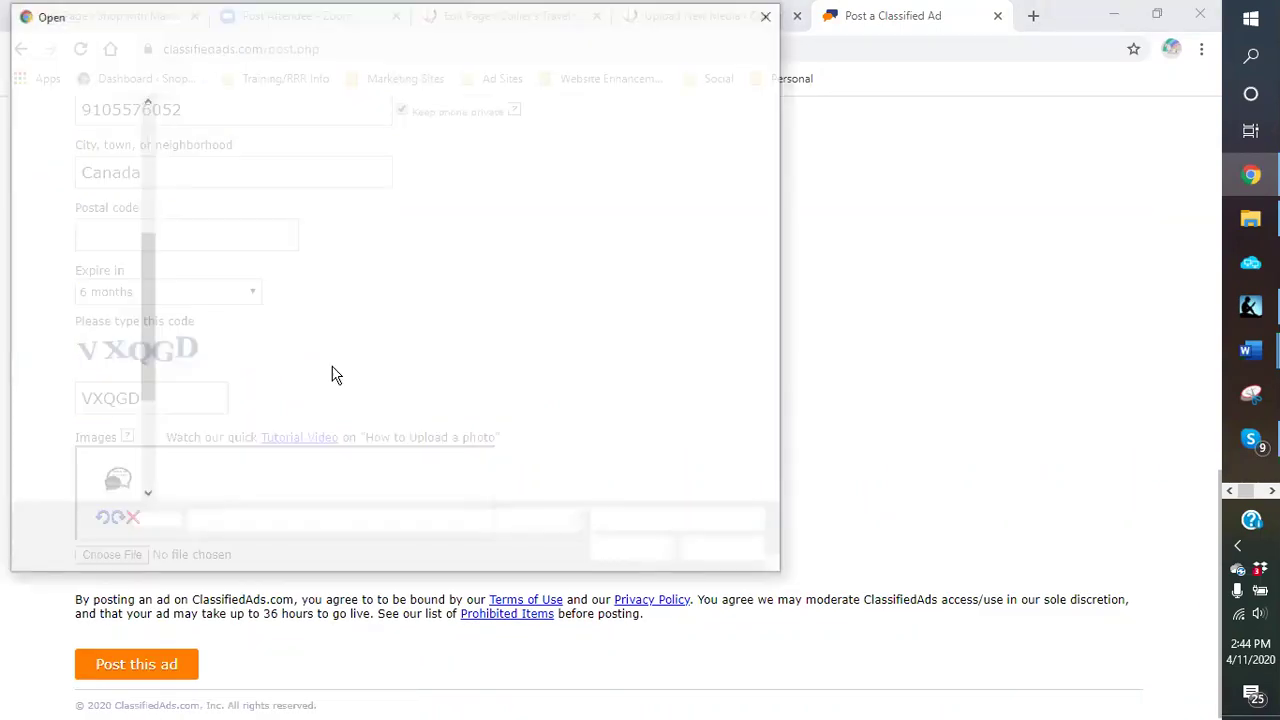
{"action": "left_click", "coordinate": [232, 175]}
{"action": "double_click", "coordinate": [232, 175]}
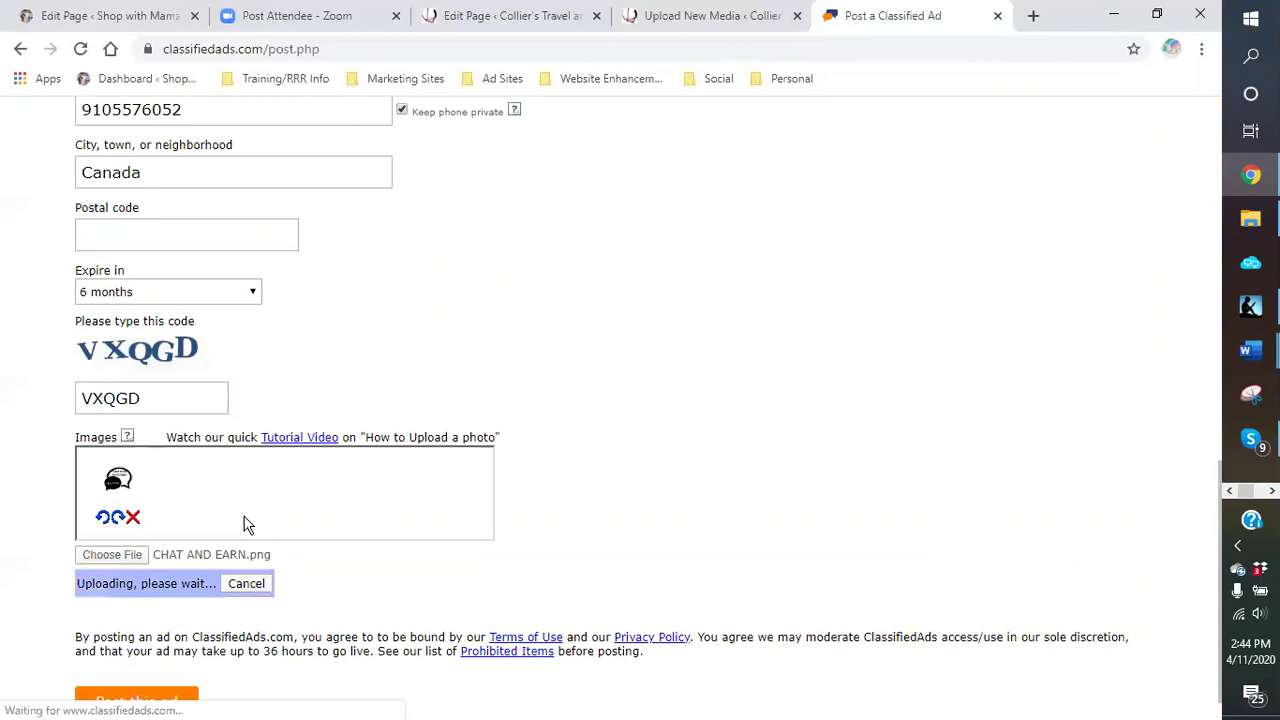
{"action": "left_click", "coordinate": [114, 562]}
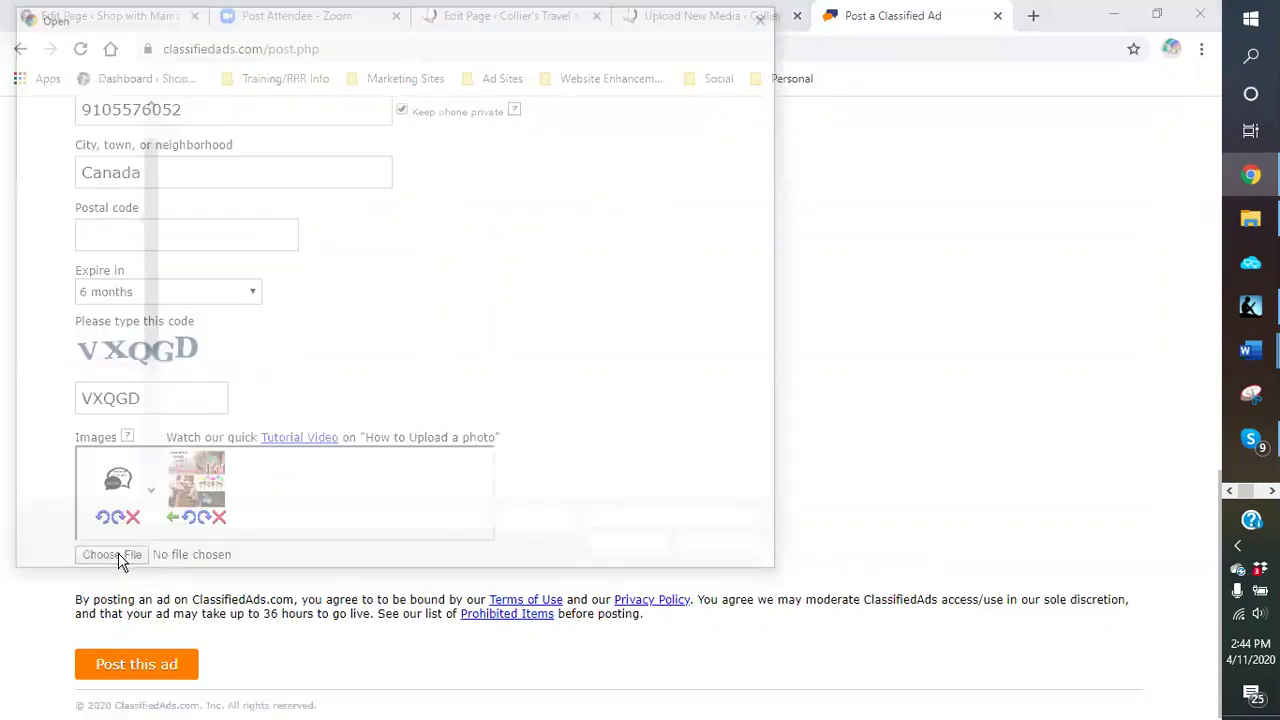
{"action": "double_click", "coordinate": [430, 185]}
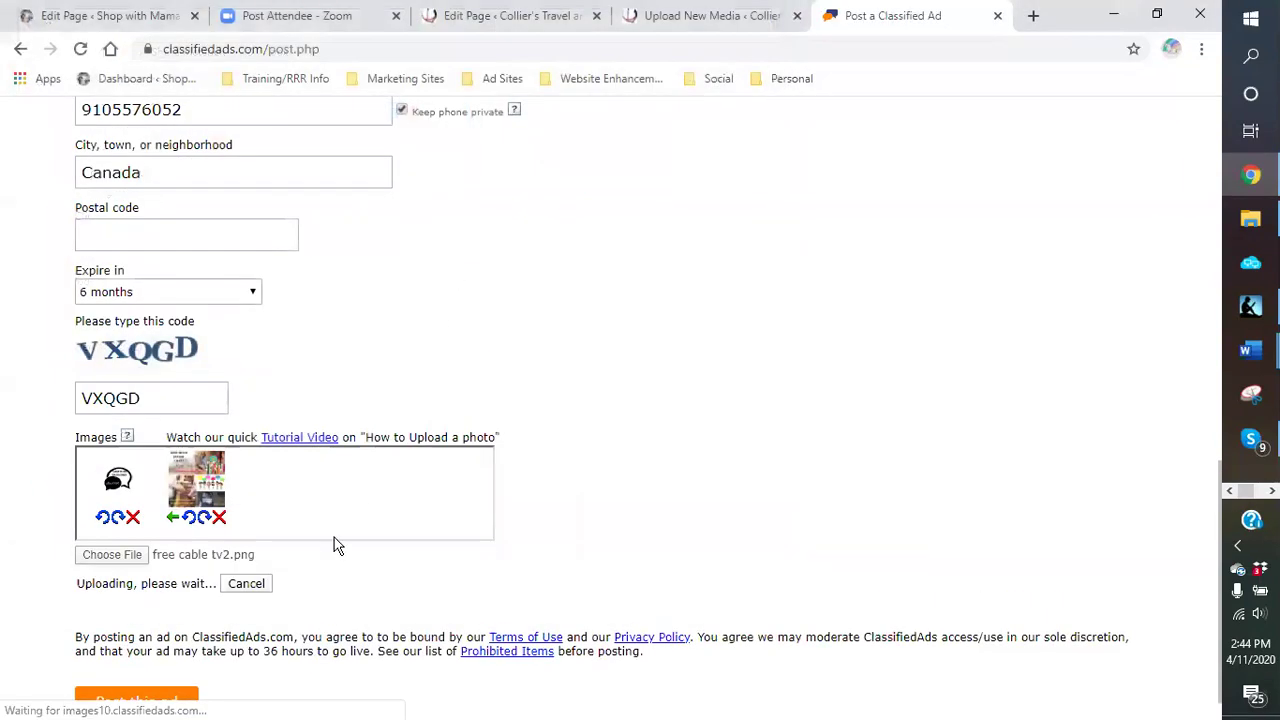
{"action": "left_click", "coordinate": [133, 557]}
{"action": "double_click", "coordinate": [662, 192]}
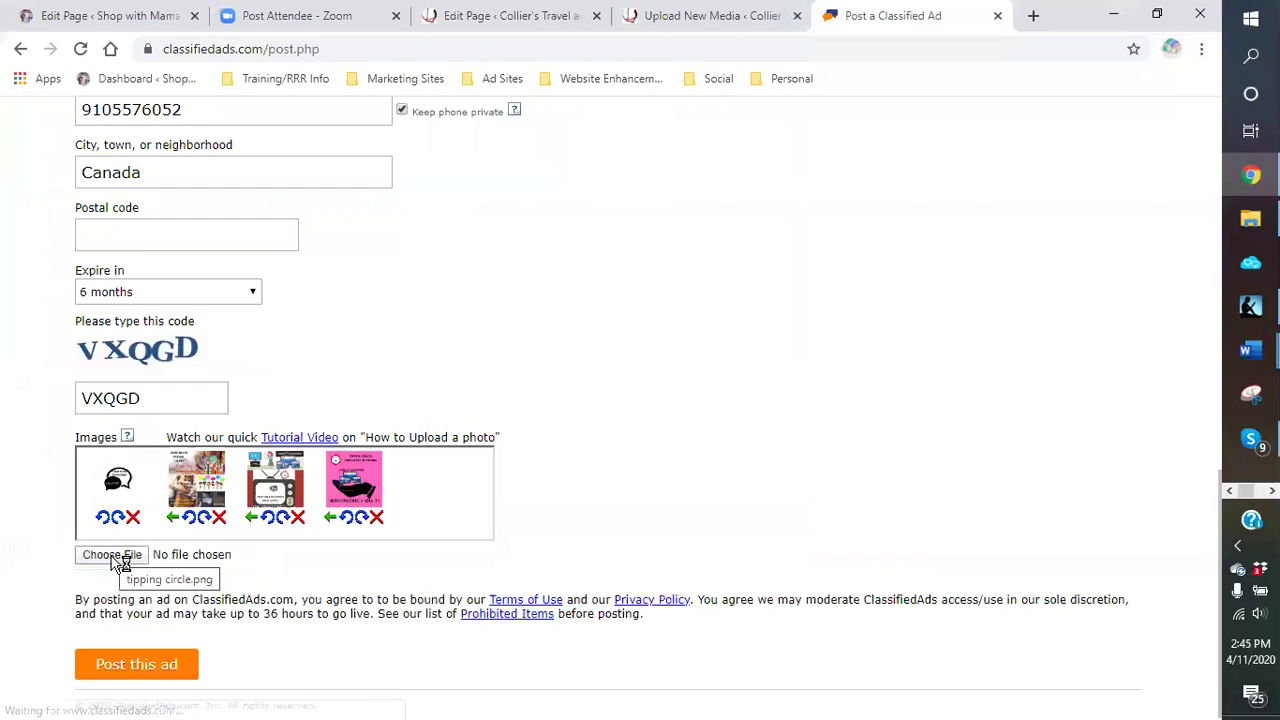
Step: Add GERMAPHOBIA from the logos › trending folder as the fifth image
{"action": "left_click", "coordinate": [118, 558]}
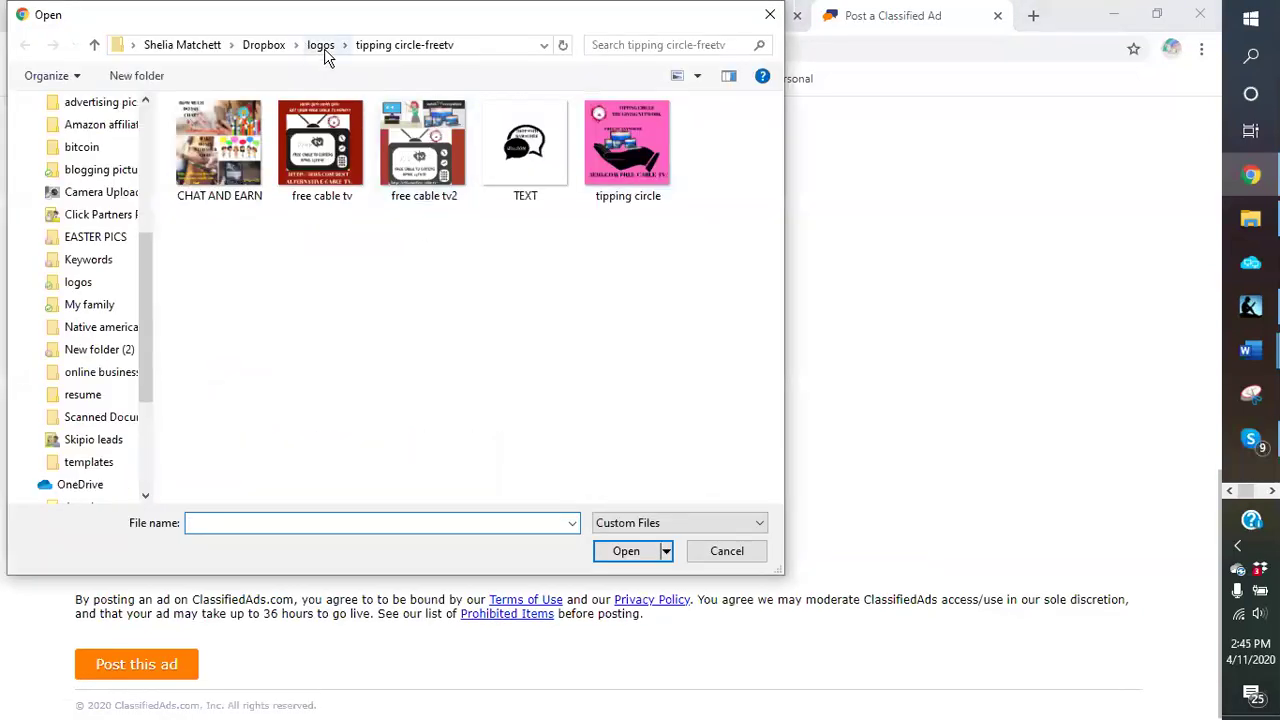
{"action": "left_click", "coordinate": [322, 47]}
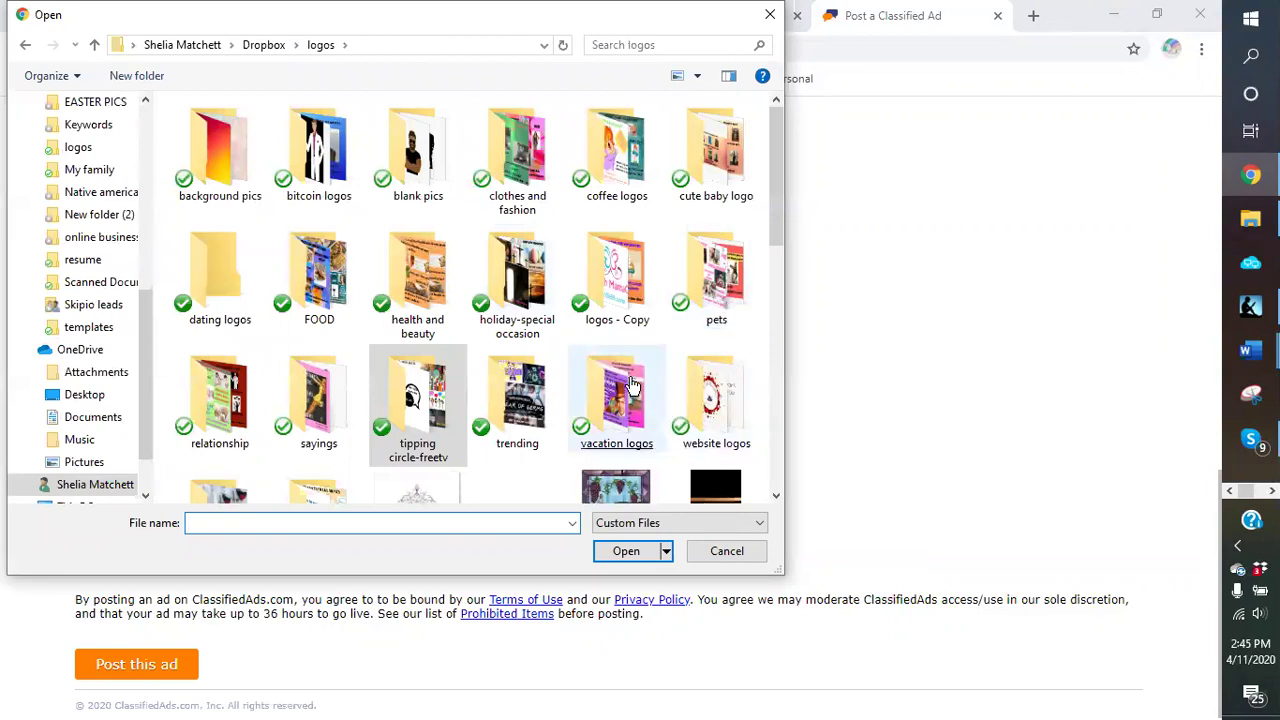
{"action": "double_click", "coordinate": [517, 402]}
{"action": "double_click", "coordinate": [262, 193]}
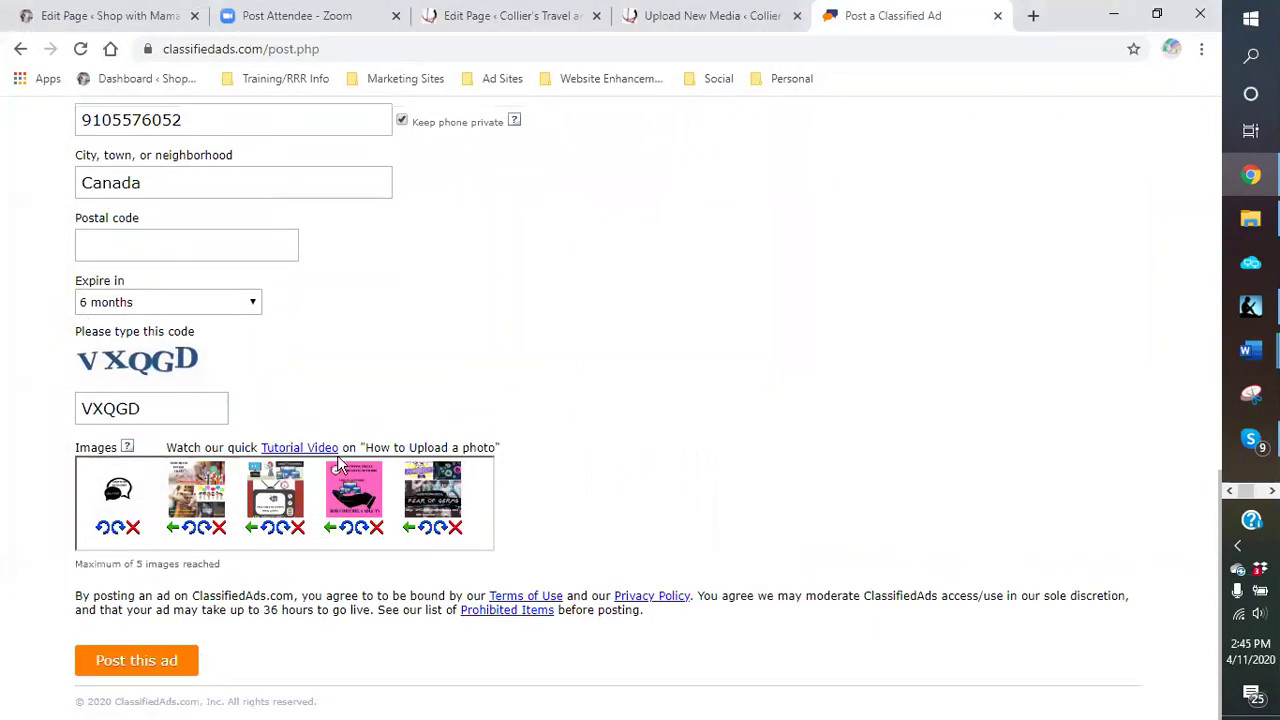
{"action": "left_click", "coordinate": [120, 663]}
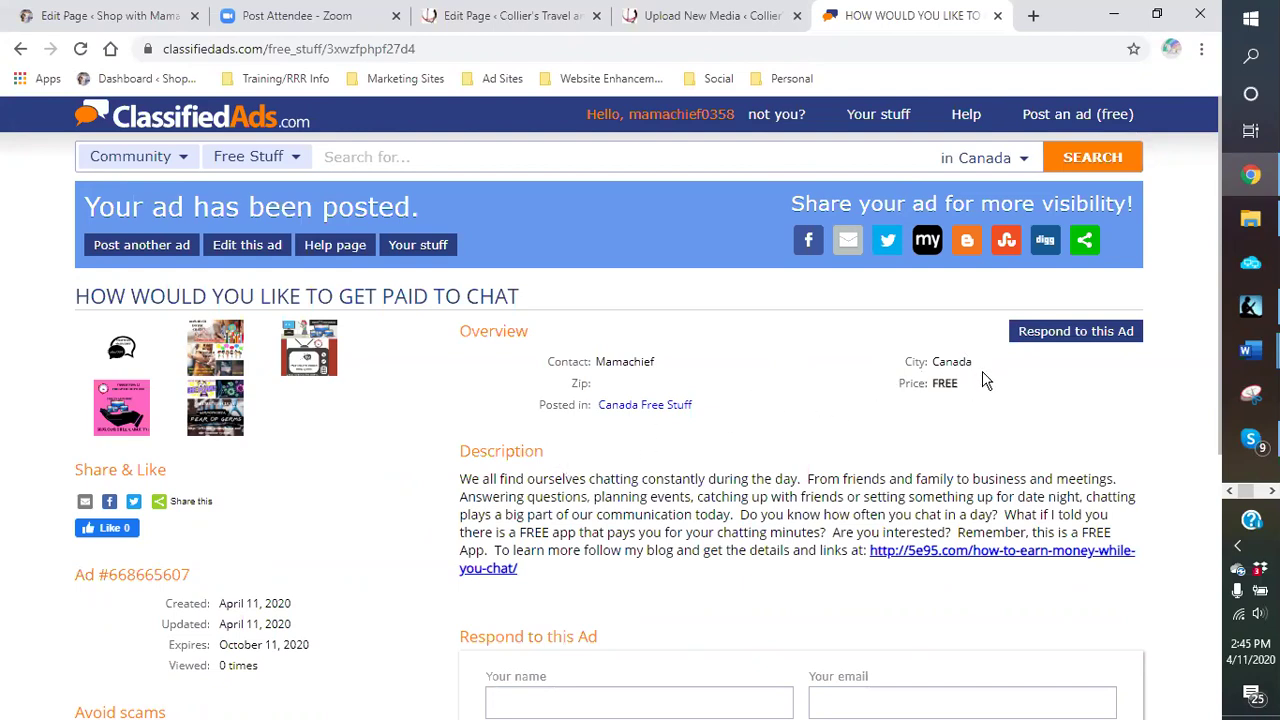
{"action": "scroll", "coordinate": [731, 380], "scroll_direction": "down", "scroll_amount": 2}
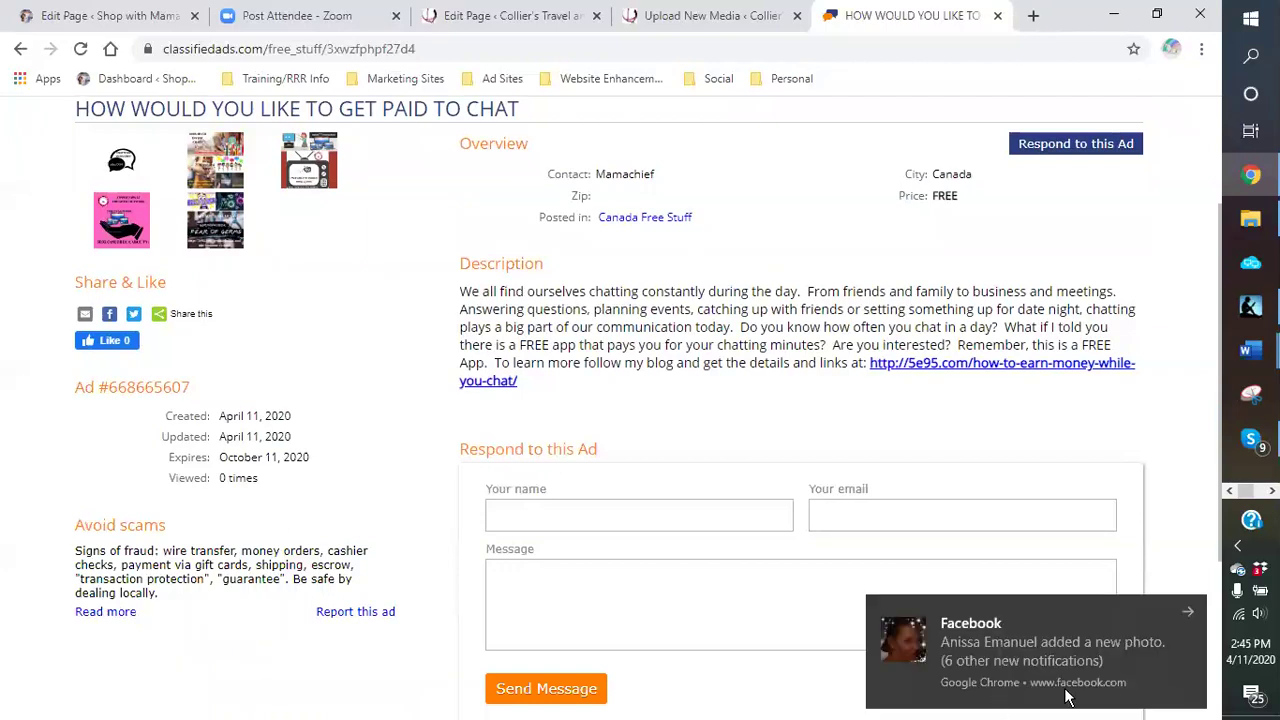
{"action": "left_click", "coordinate": [1198, 611]}
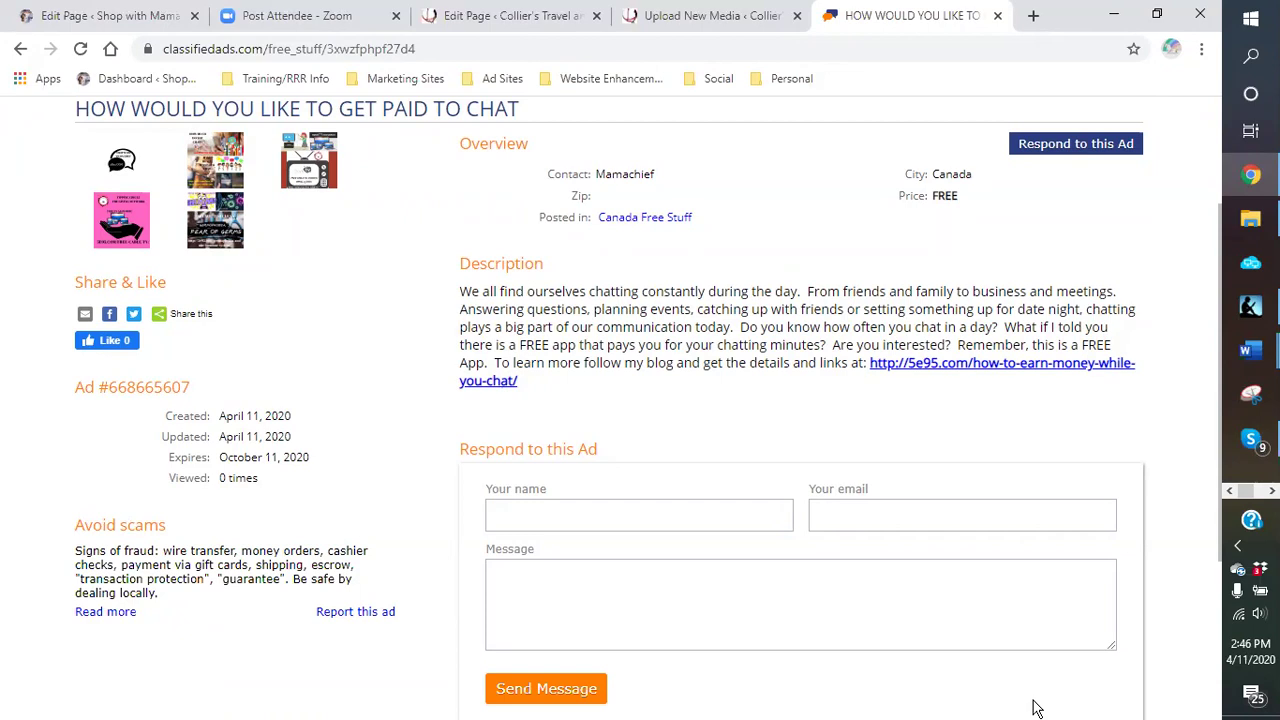
{"action": "scroll", "coordinate": [440, 368], "scroll_direction": "up", "scroll_amount": 2}
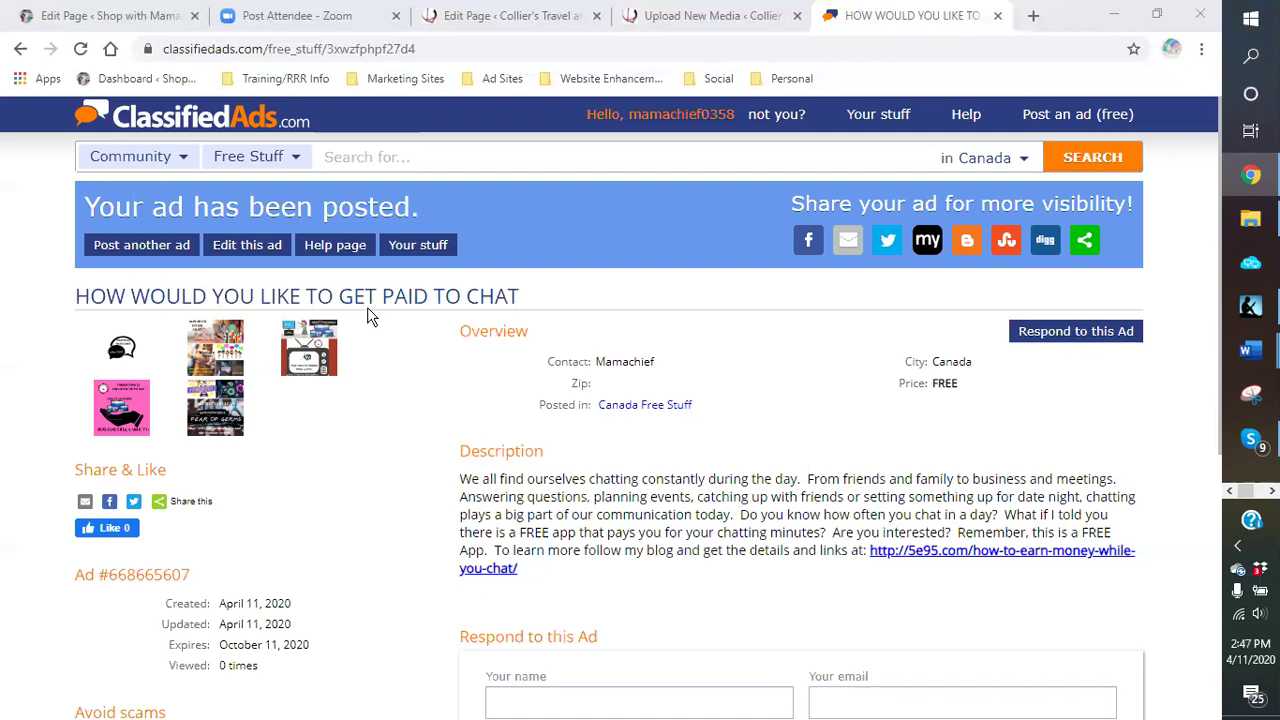
{"action": "left_click", "coordinate": [995, 707]}
{"action": "left_click", "coordinate": [912, 384]}
Step: Sign in to Business Ads For Free via the Ad Sites bookmarks and renew all 1113 ads
{"action": "left_click", "coordinate": [1034, 17]}
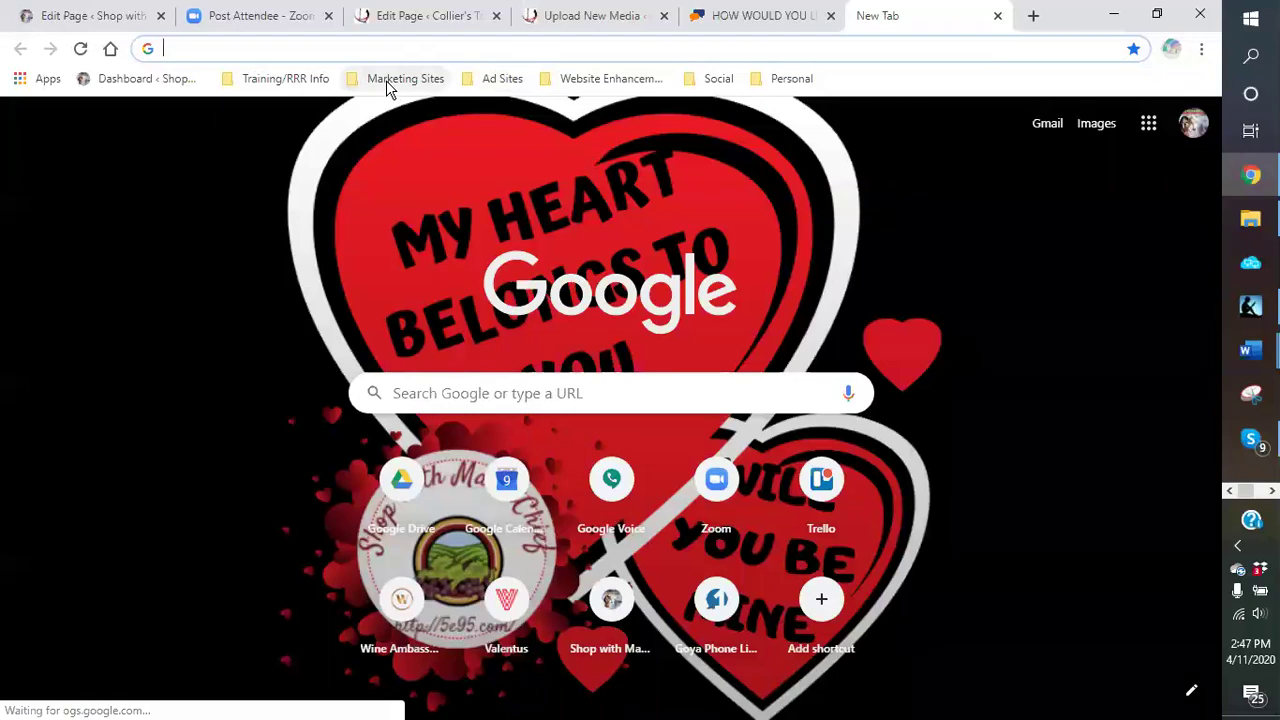
{"action": "left_click", "coordinate": [502, 79]}
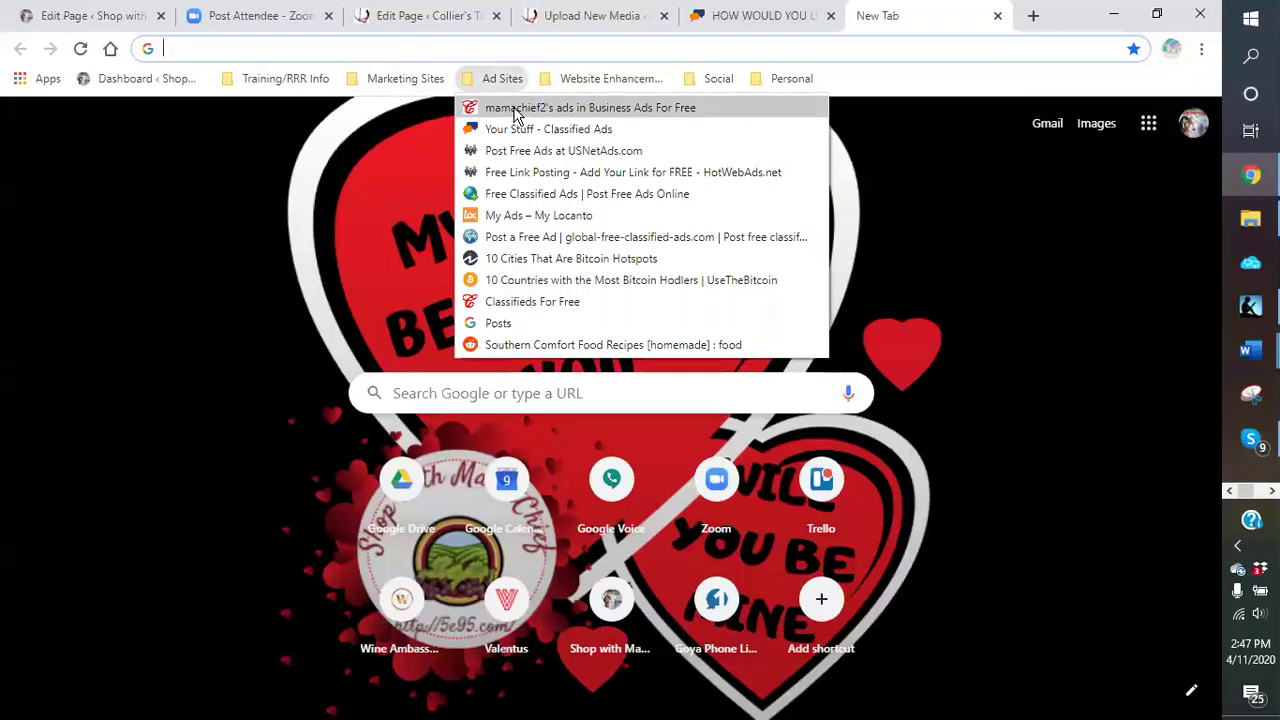
{"action": "left_click", "coordinate": [513, 104]}
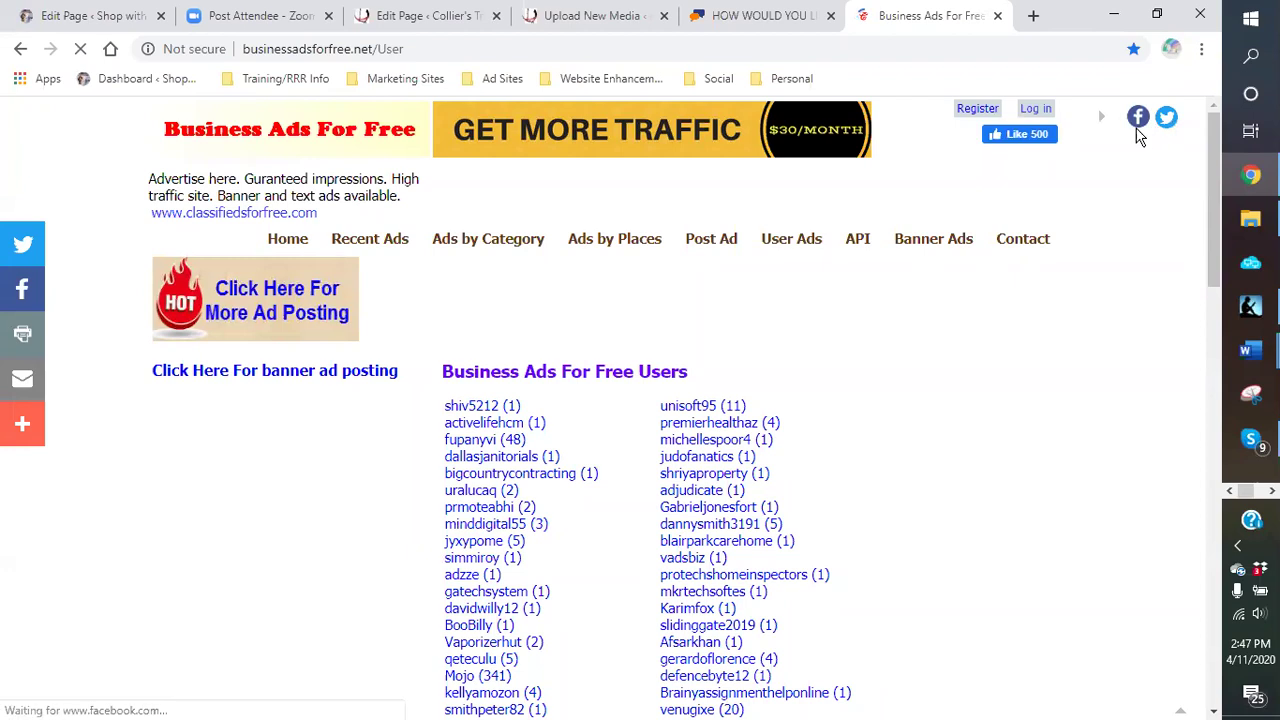
{"action": "left_click", "coordinate": [1036, 109]}
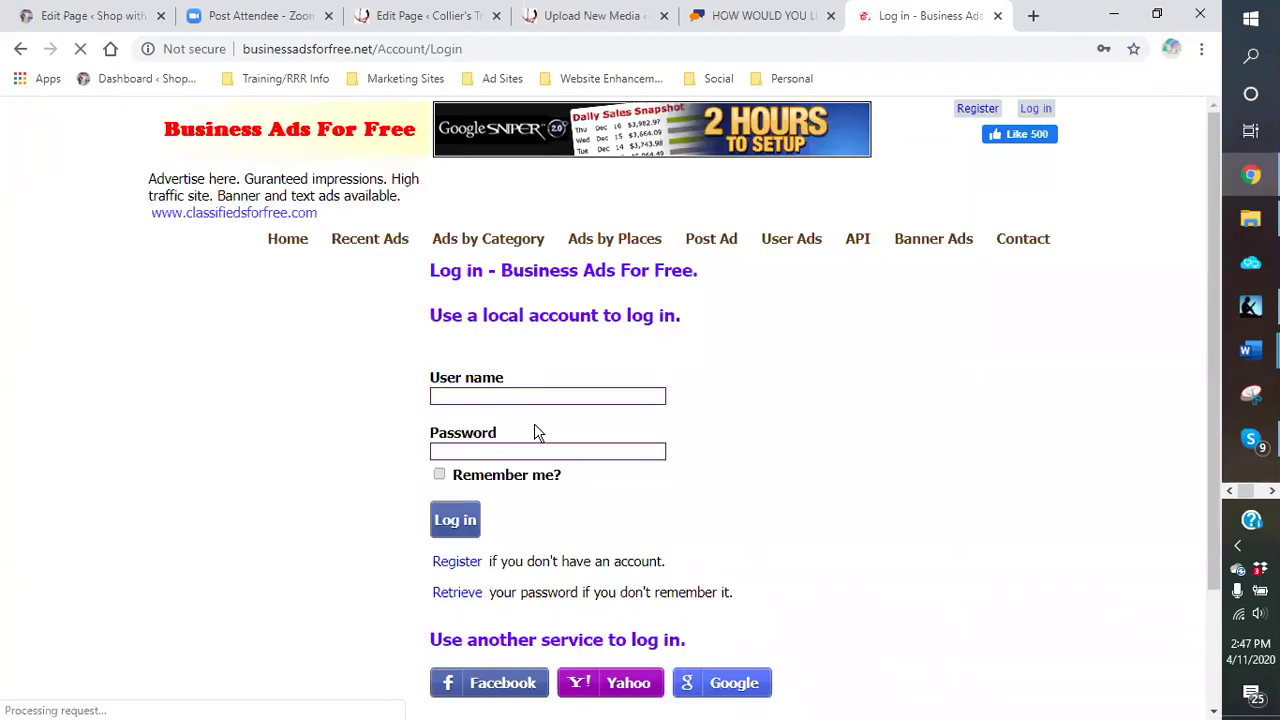
{"action": "left_click", "coordinate": [466, 522]}
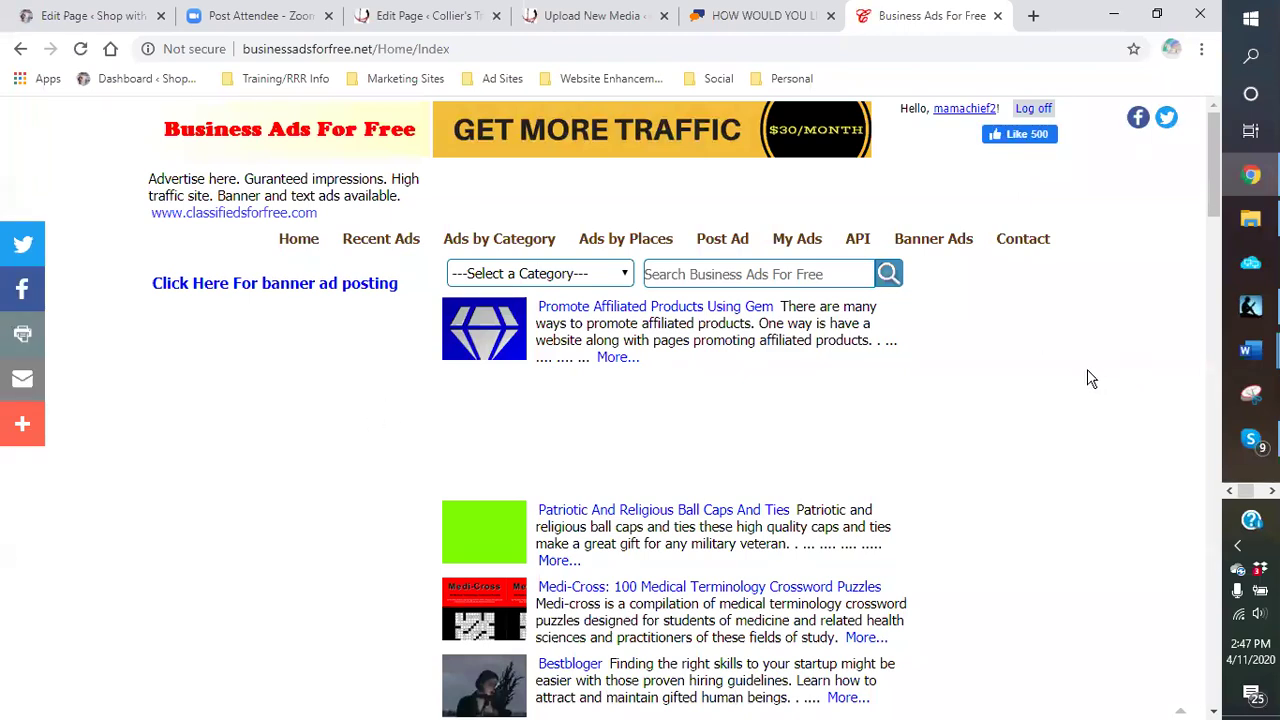
{"action": "left_click", "coordinate": [791, 246]}
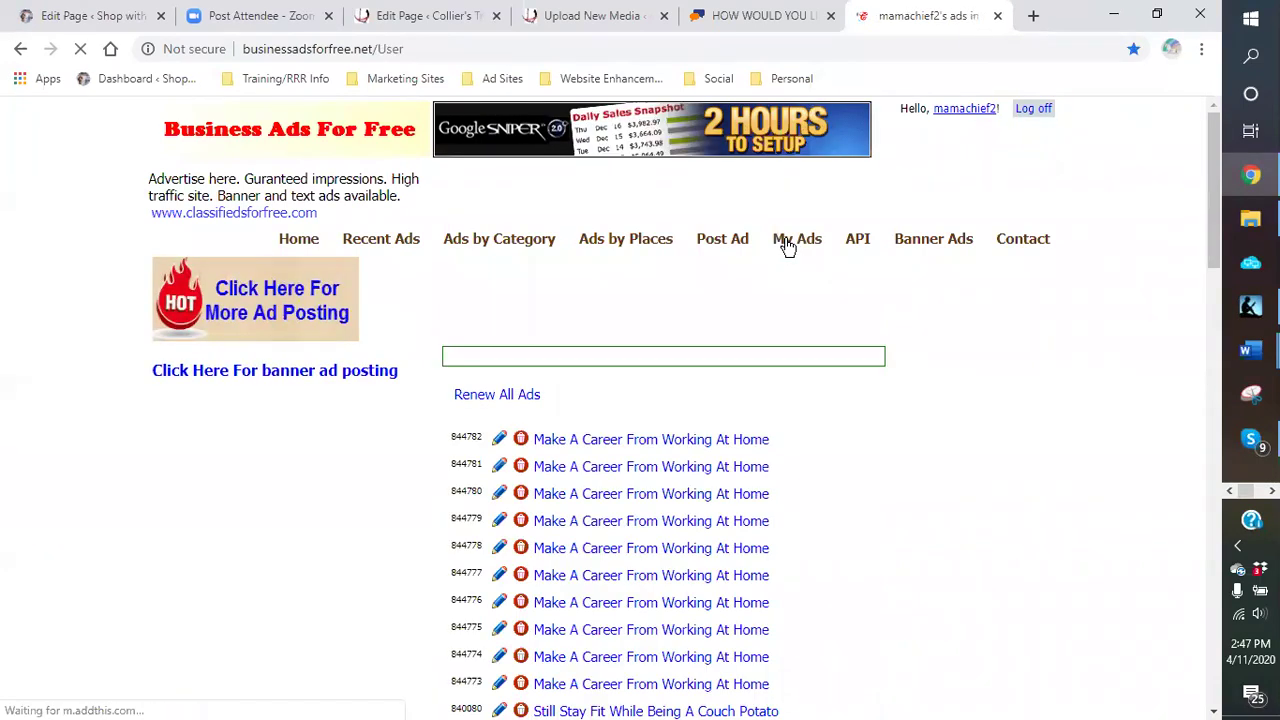
{"action": "left_click", "coordinate": [521, 394]}
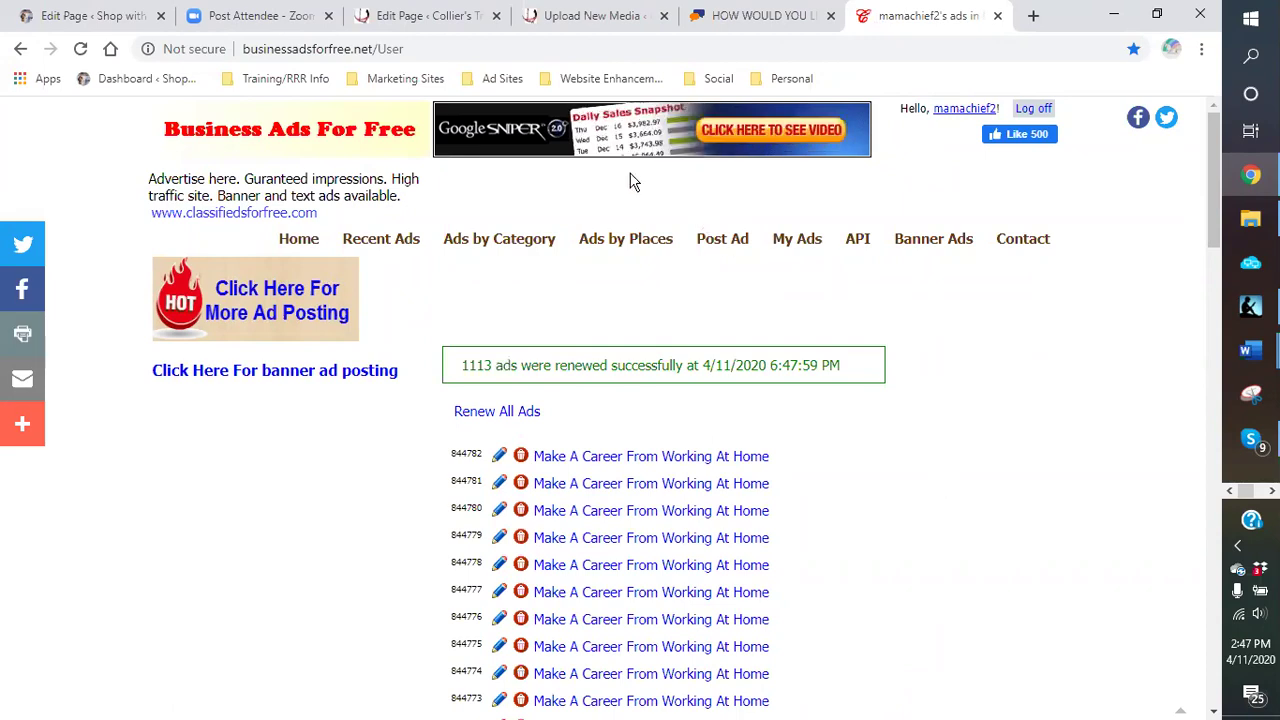
{"action": "left_click", "coordinate": [719, 250]}
Step: Copy the HOW WOULD YOU LIKE TO GET PAID TO CHAT headline from Word into the Header field
{"action": "scroll", "coordinate": [849, 500], "scroll_direction": "down", "scroll_amount": 2}
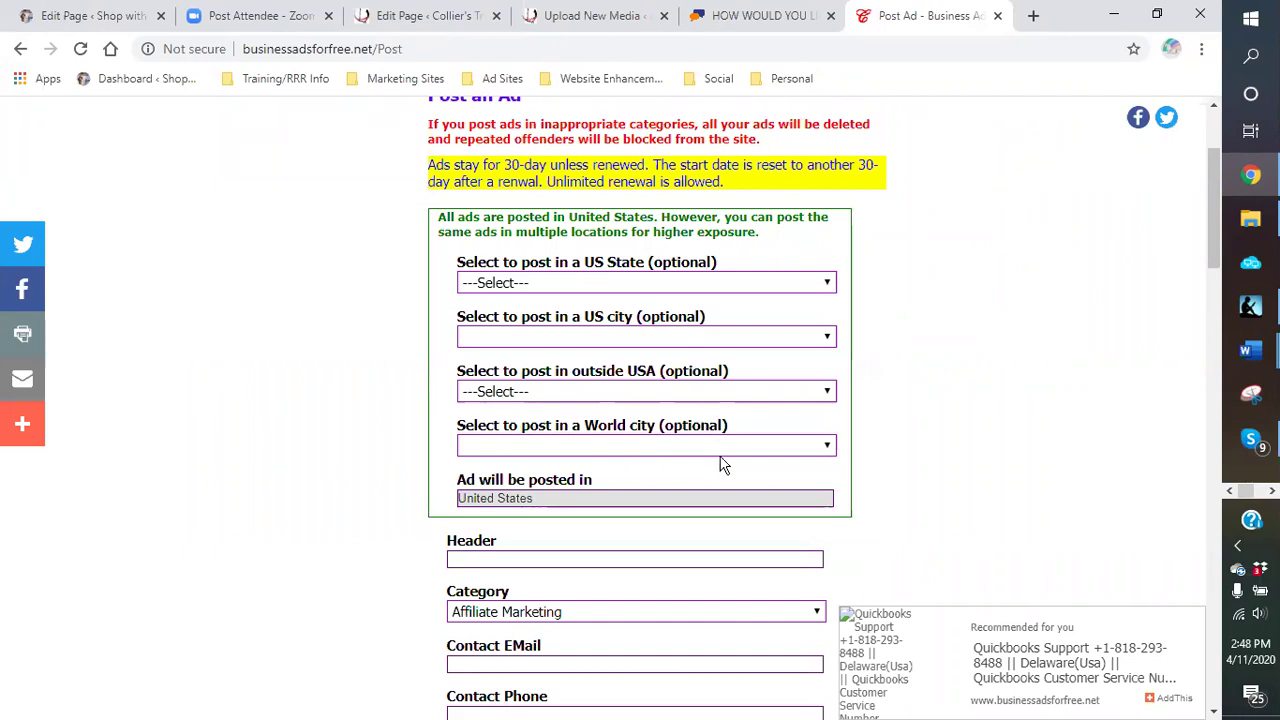
{"action": "scroll", "coordinate": [717, 443], "scroll_direction": "down", "scroll_amount": 2}
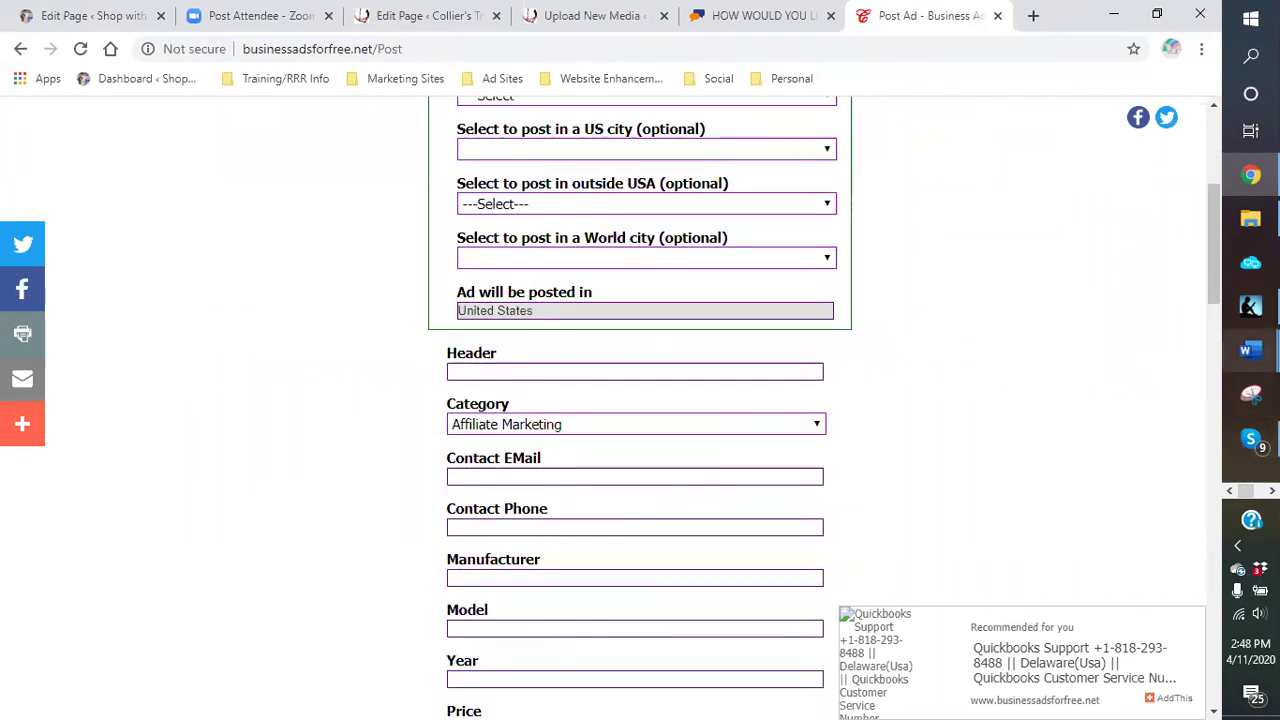
{"action": "left_click", "coordinate": [1140, 390]}
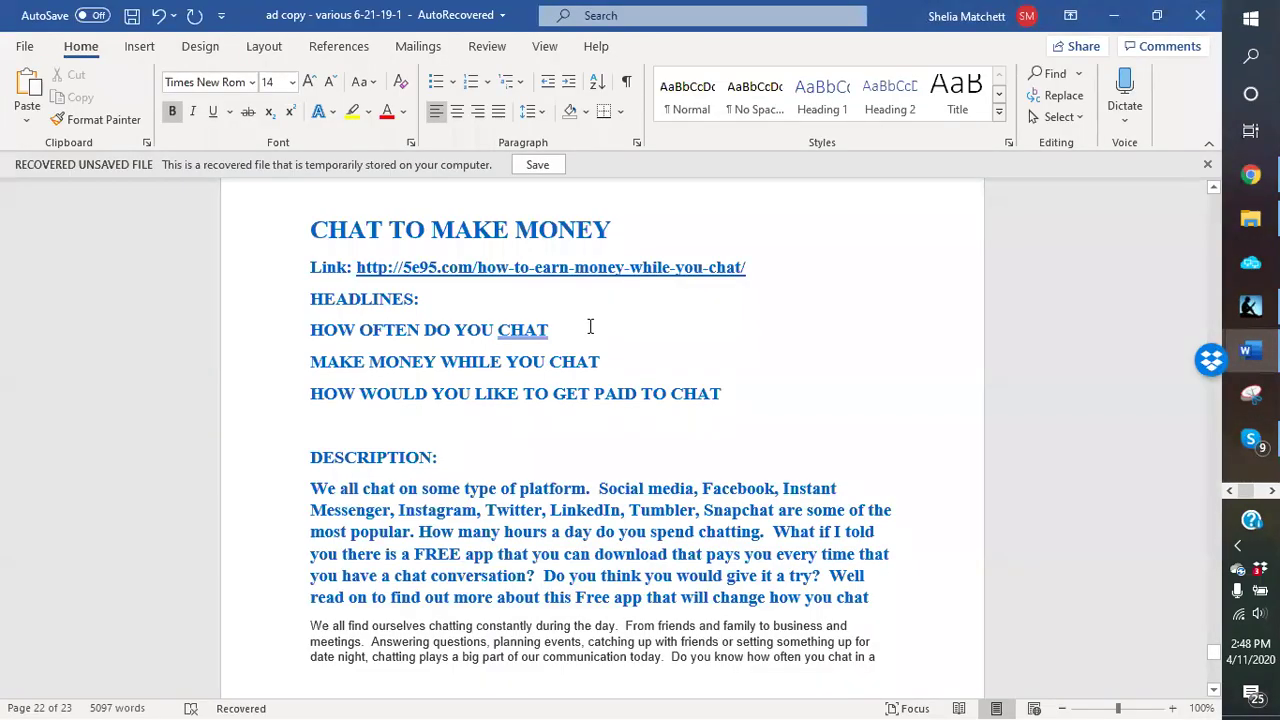
{"action": "left_click_drag", "start_coordinate": [726, 394], "coordinate": [684, 394]}
{"action": "left_click_drag", "start_coordinate": [451, 424], "coordinate": [322, 403]}
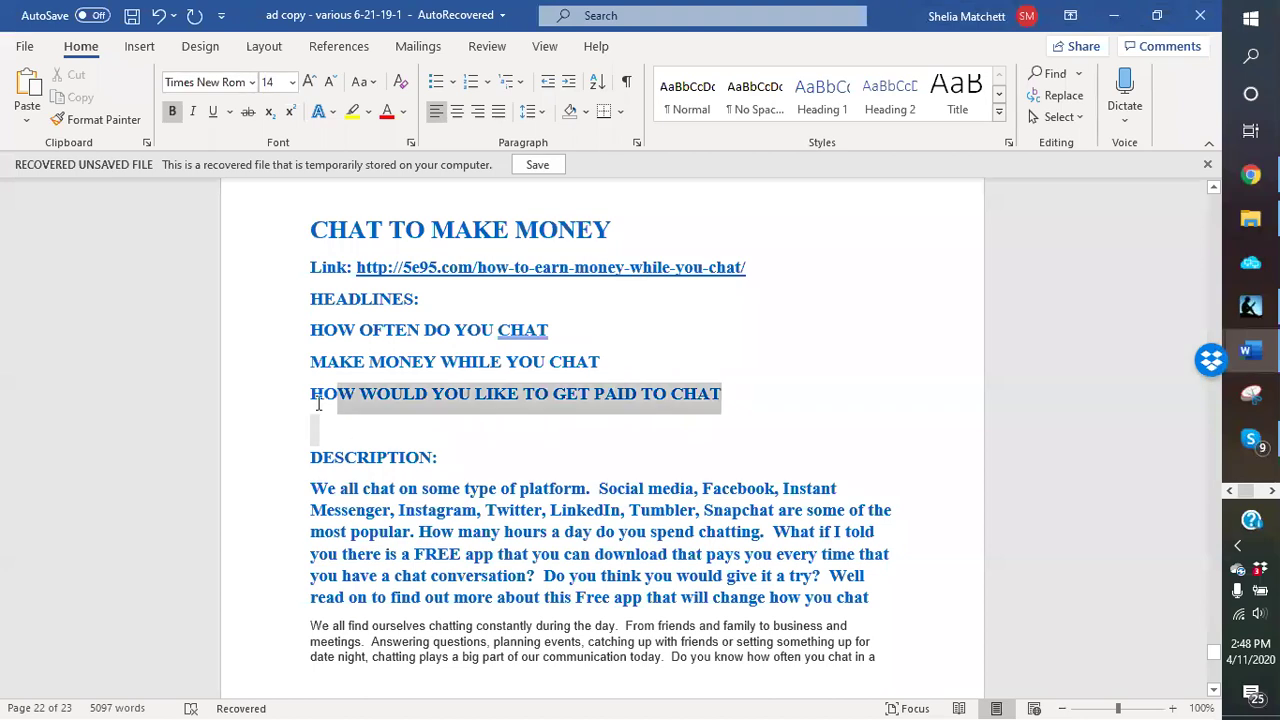
{"action": "right_click", "coordinate": [324, 402]}
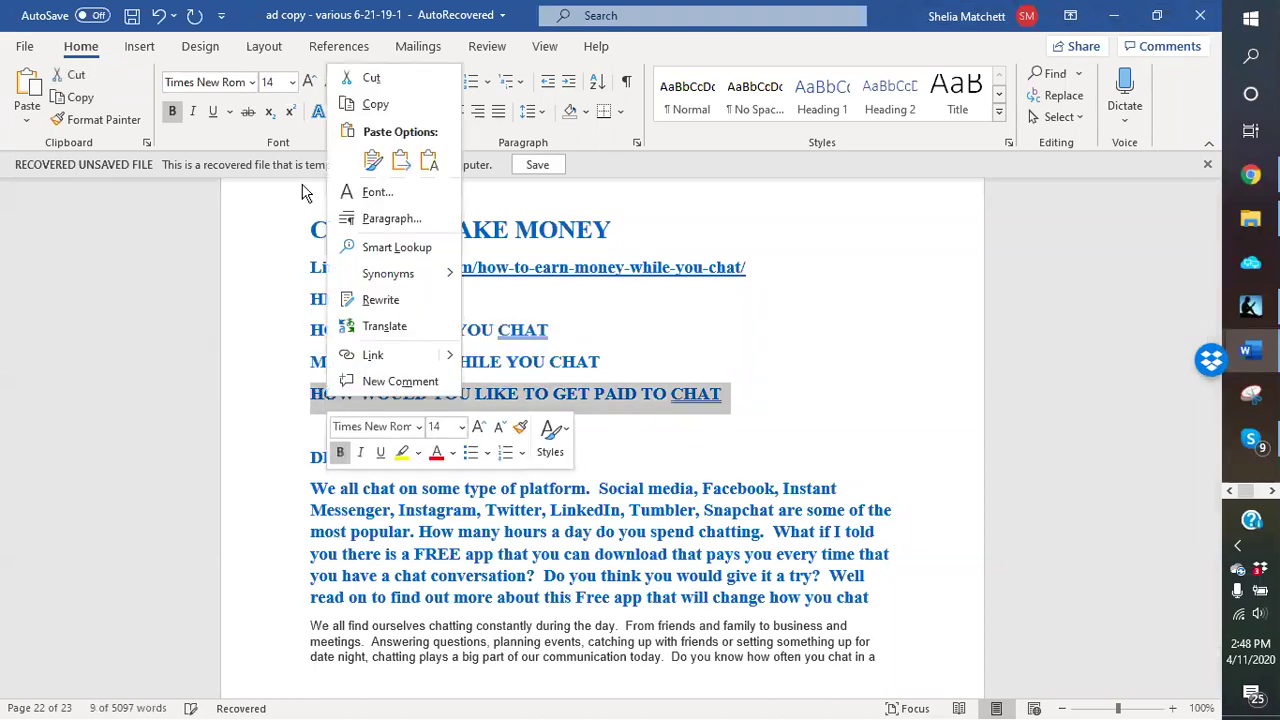
{"action": "left_click", "coordinate": [362, 104]}
{"action": "left_click", "coordinate": [1133, 16]}
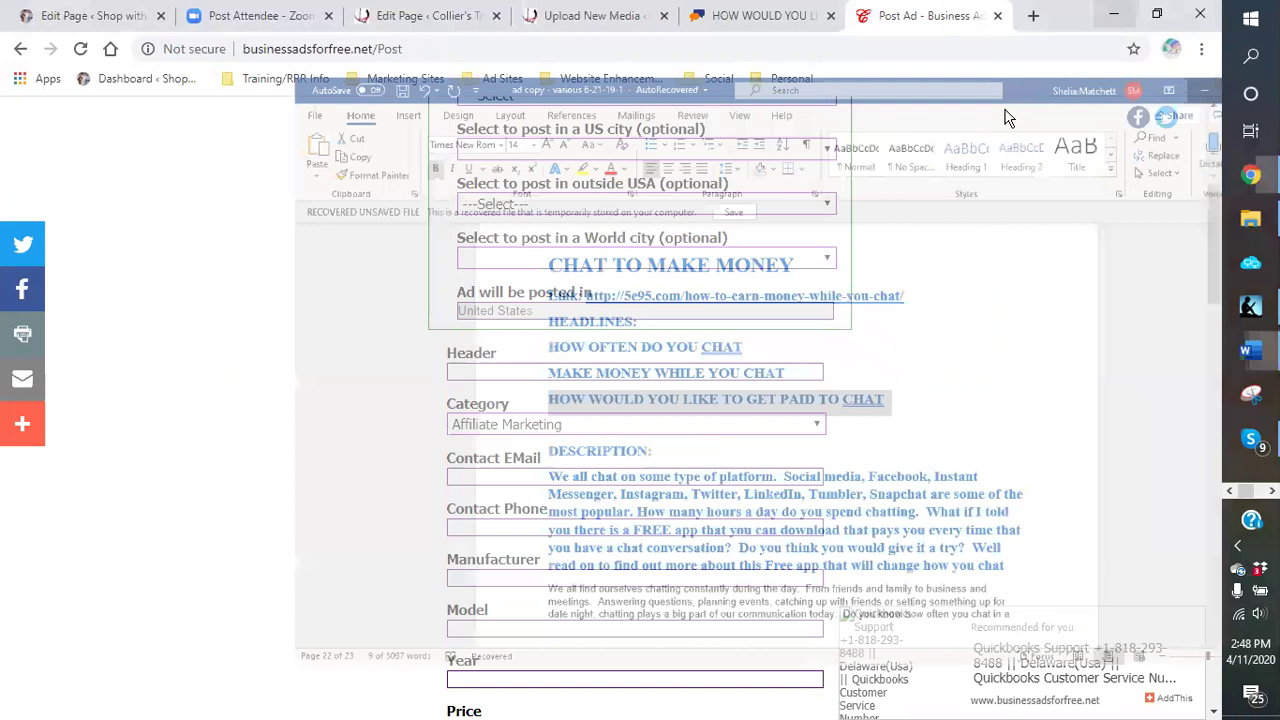
{"action": "left_click", "coordinate": [534, 369]}
{"action": "right_click", "coordinate": [535, 370]}
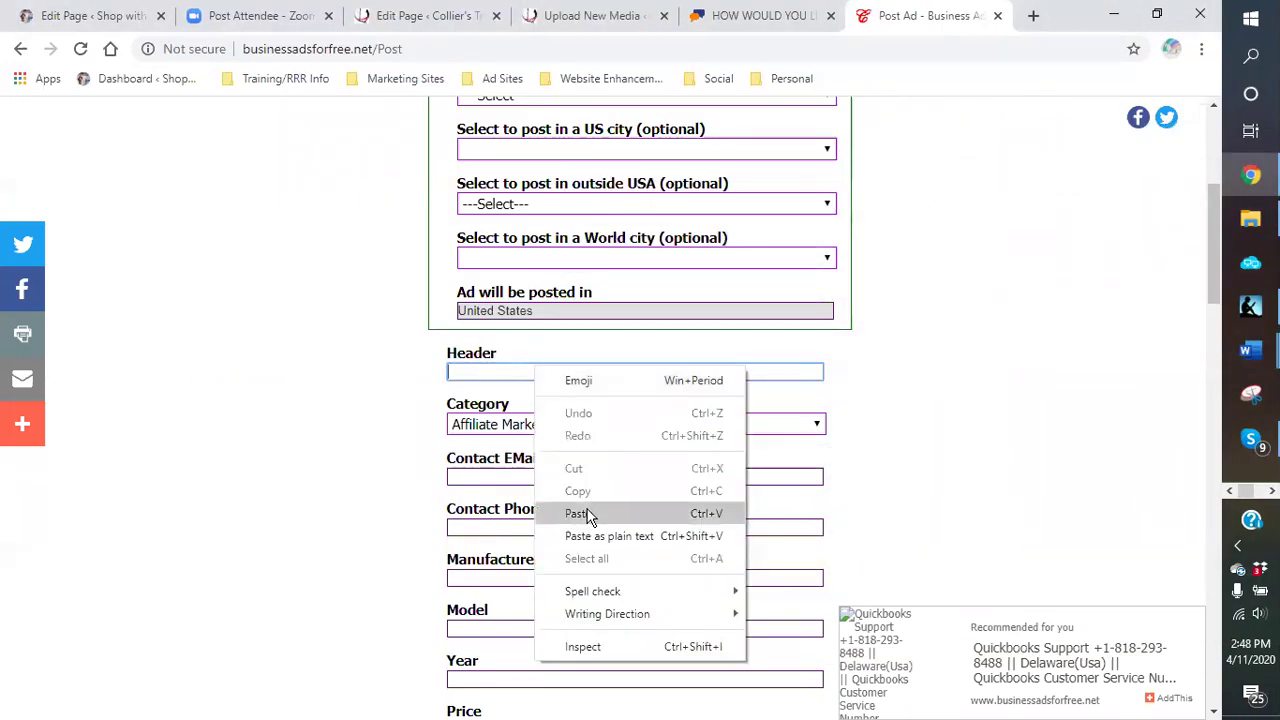
{"action": "left_click", "coordinate": [582, 513]}
Step: Set the ad category to Free stuff
{"action": "left_click", "coordinate": [816, 424]}
{"action": "scroll", "coordinate": [795, 393], "scroll_direction": "down", "scroll_amount": 1}
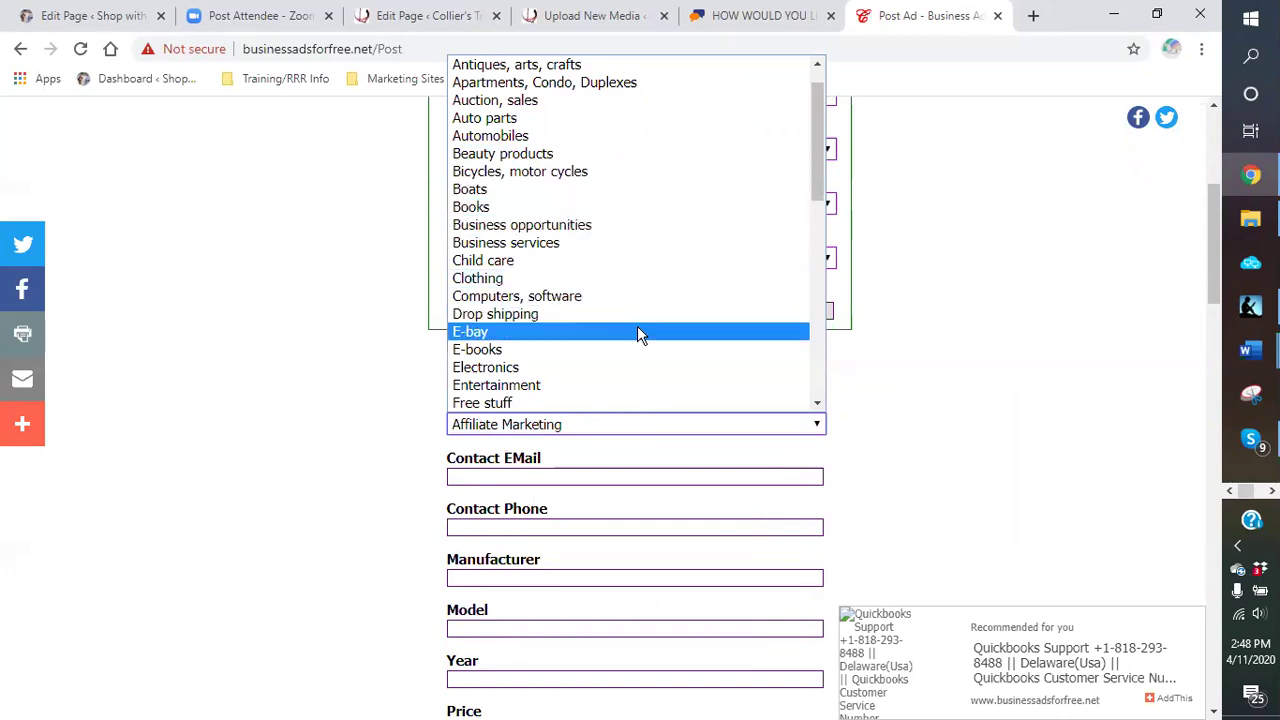
{"action": "scroll", "coordinate": [634, 328], "scroll_direction": "down", "scroll_amount": 2}
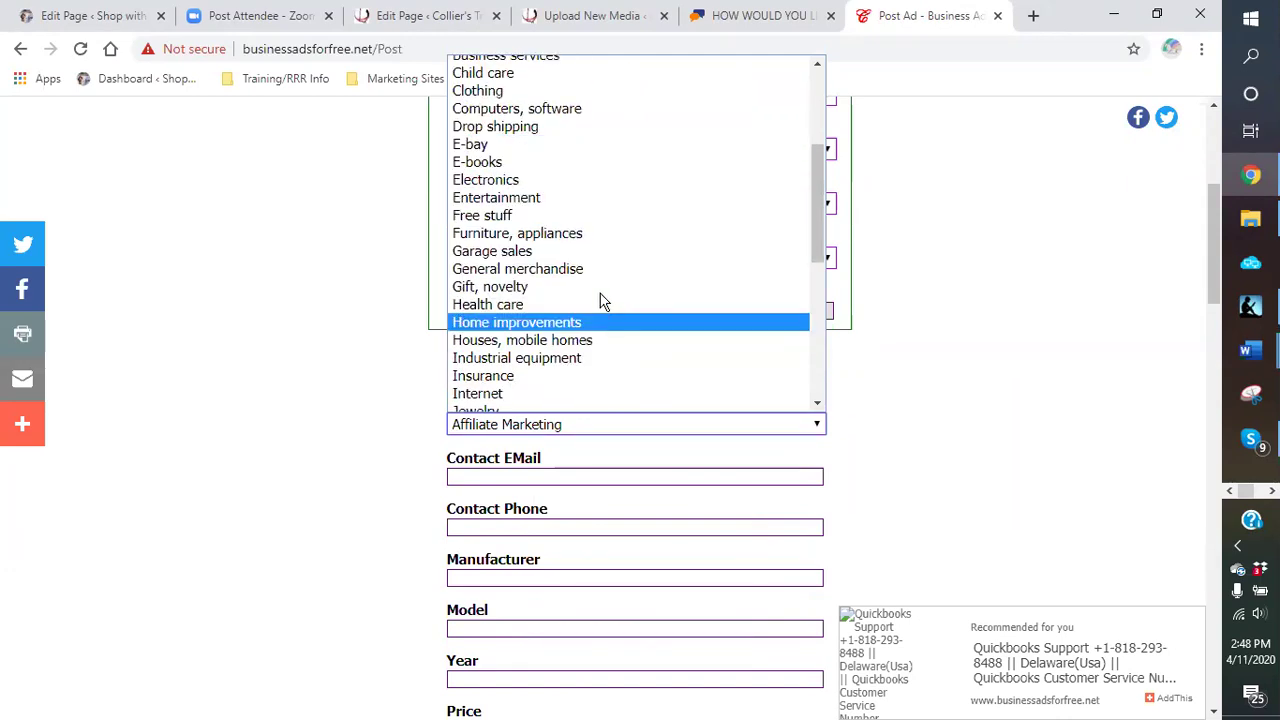
{"action": "left_click", "coordinate": [525, 216]}
{"action": "scroll", "coordinate": [790, 330], "scroll_direction": "down", "scroll_amount": 2}
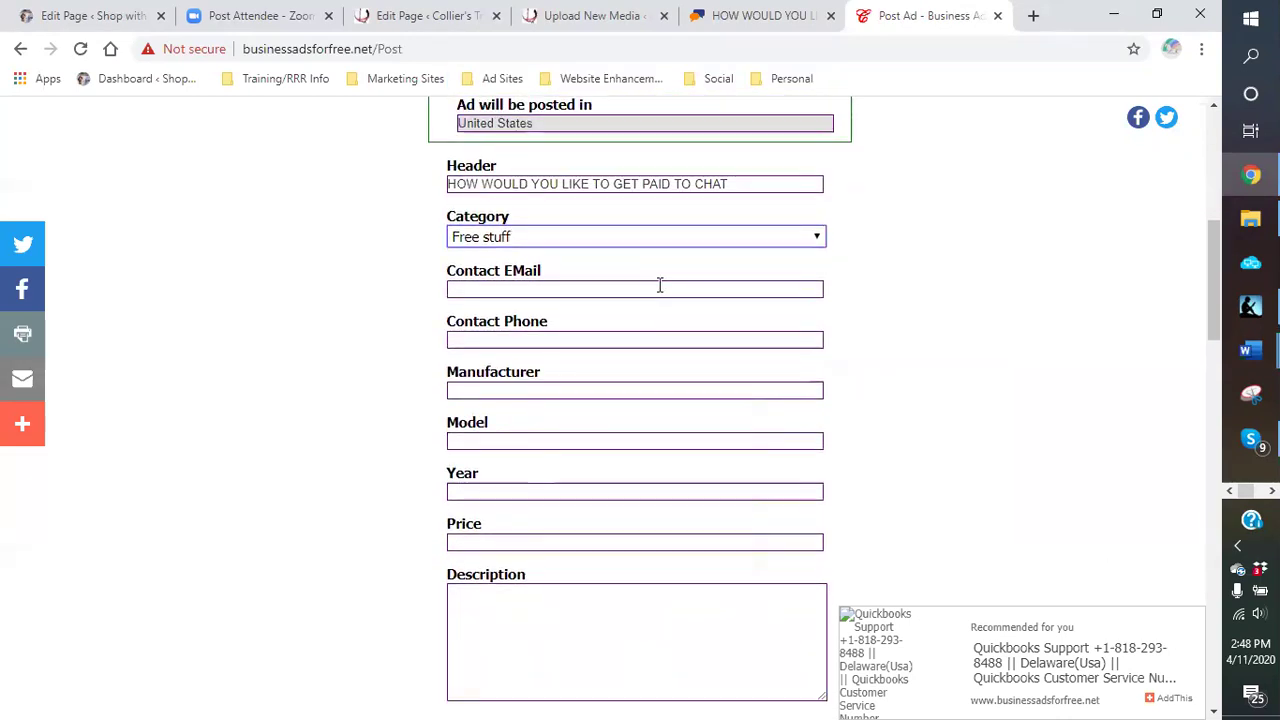
{"action": "left_click", "coordinate": [659, 286]}
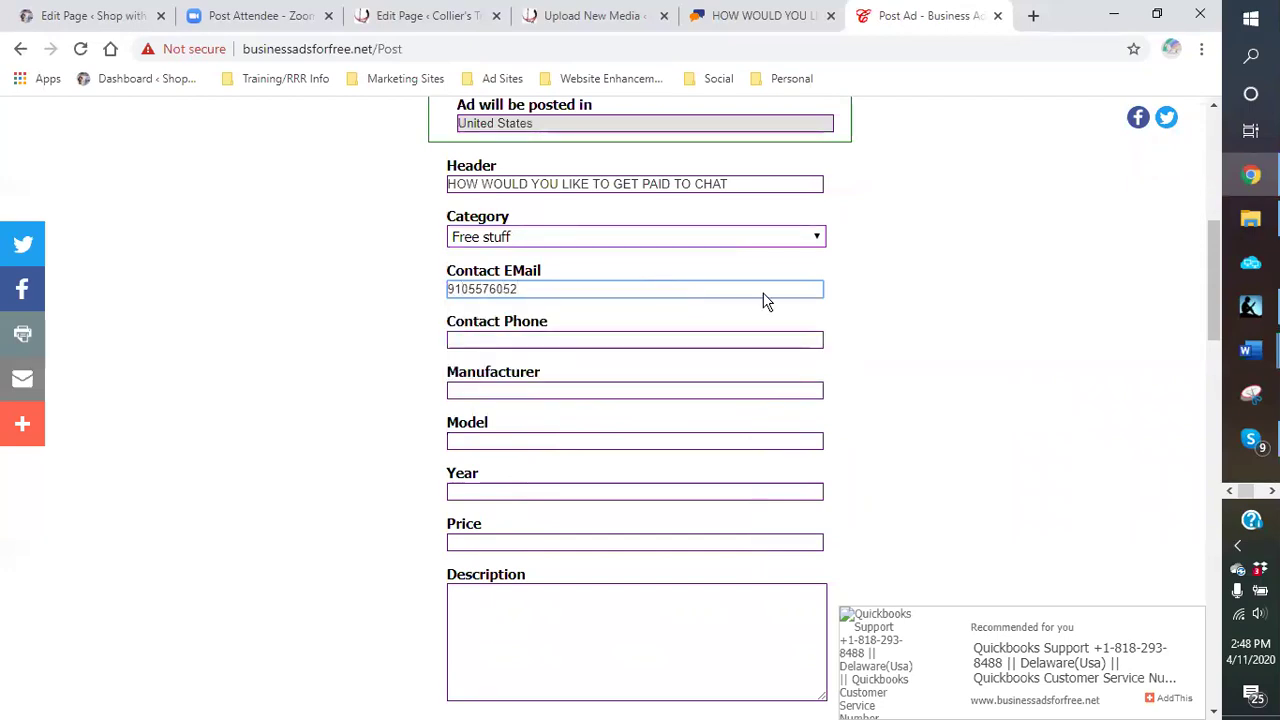
Step: Move the contact phone number out of Contact EMail into Contact Phone, leaving email blank
{"action": "key", "text": "ctrl+a"}
{"action": "key", "text": "BackSpace"}
{"action": "left_click", "coordinate": [504, 340]}
{"action": "type", "text": "910"}
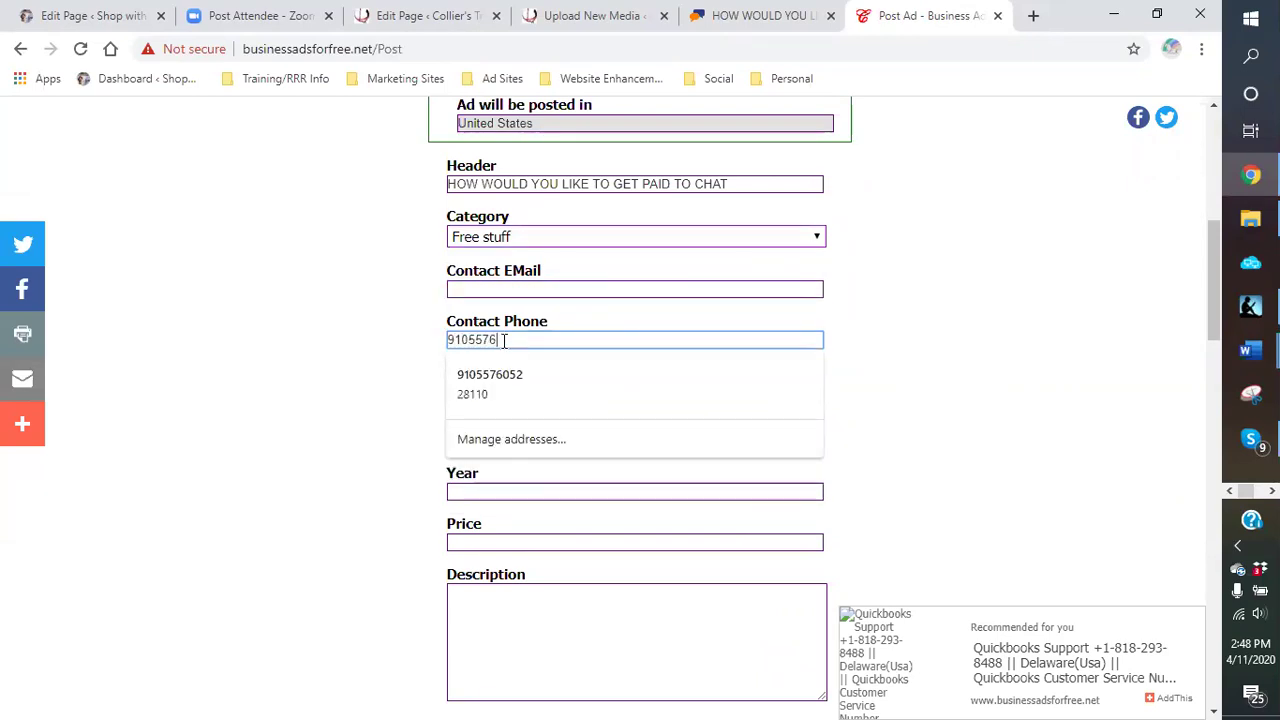
{"action": "left_click", "coordinate": [935, 422]}
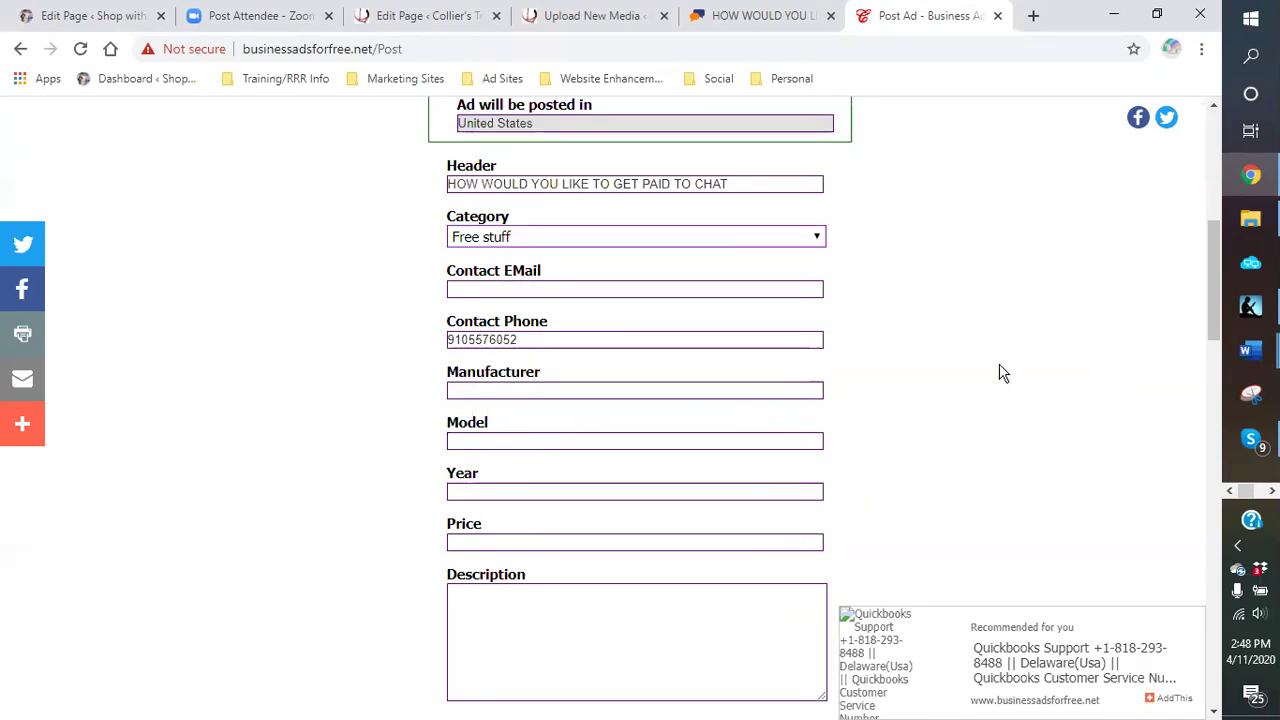
Step: Scroll through the ad form, then switch back to the Word ad copy
{"action": "scroll", "coordinate": [969, 383], "scroll_direction": "down", "scroll_amount": 1}
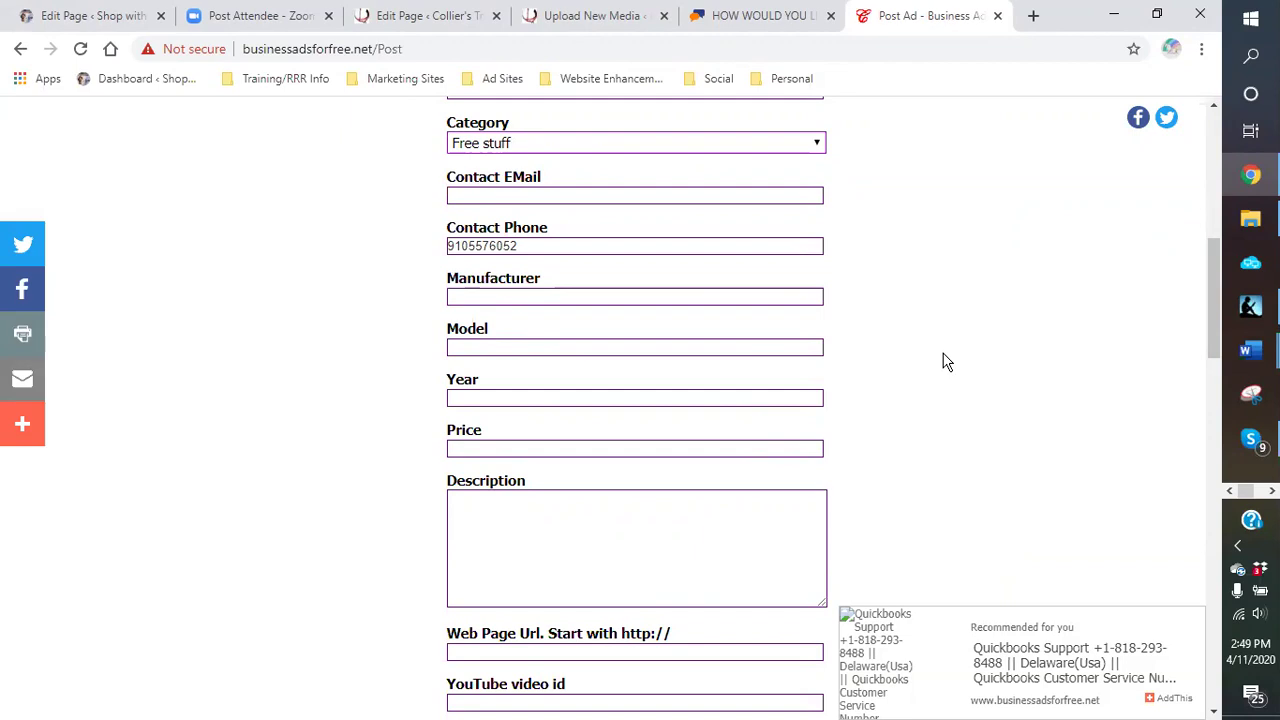
{"action": "scroll", "coordinate": [945, 363], "scroll_direction": "down", "scroll_amount": 2}
{"action": "scroll", "coordinate": [937, 366], "scroll_direction": "up", "scroll_amount": 1}
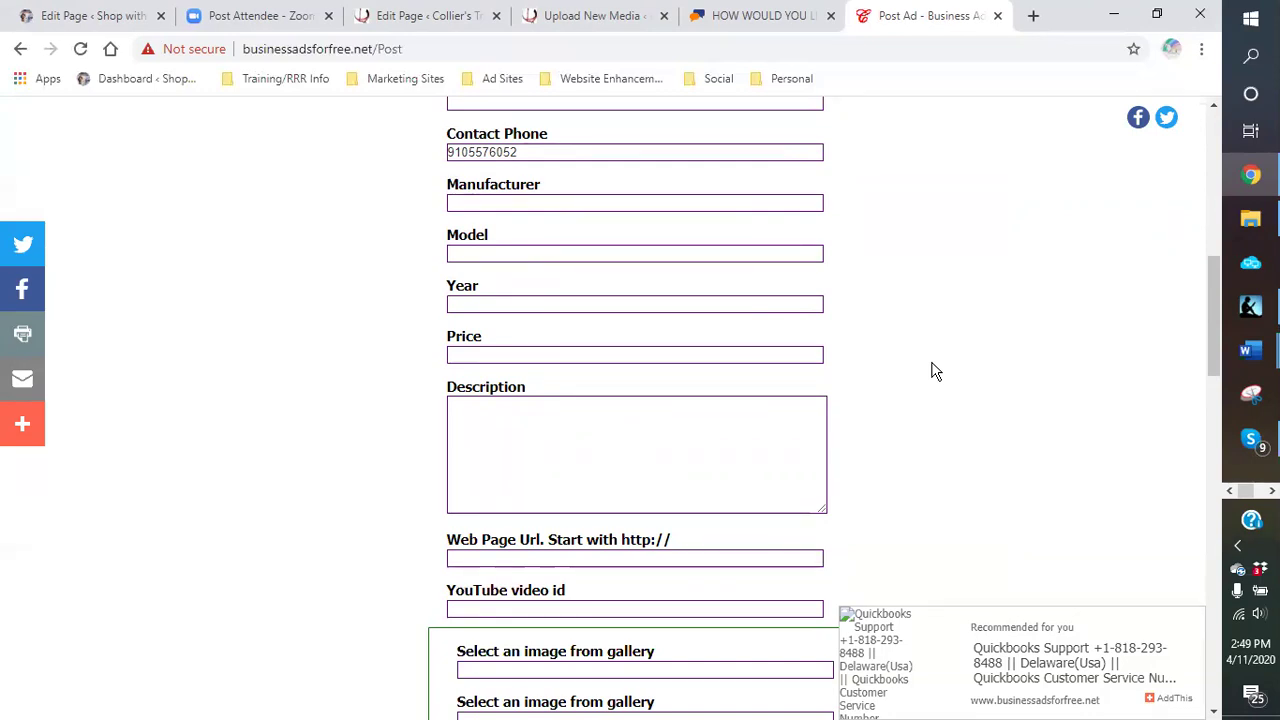
{"action": "scroll", "coordinate": [930, 372], "scroll_direction": "down", "scroll_amount": 2}
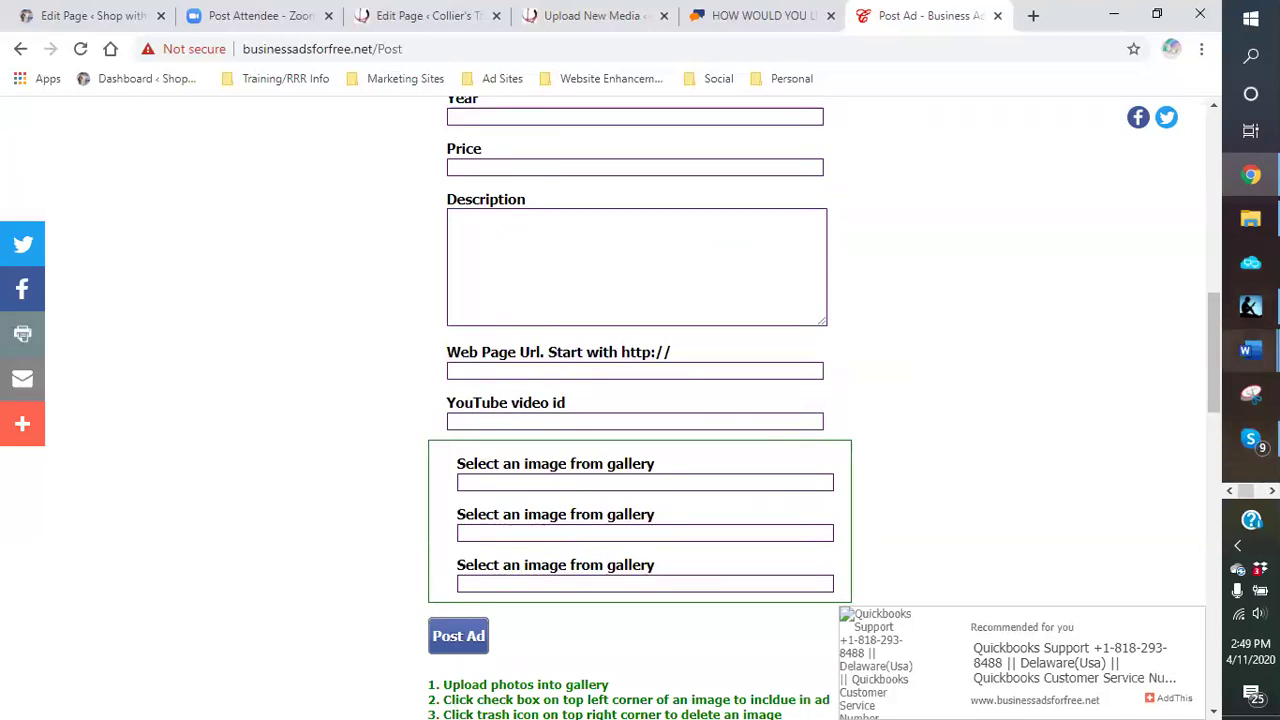
{"action": "left_click", "coordinate": [1248, 350]}
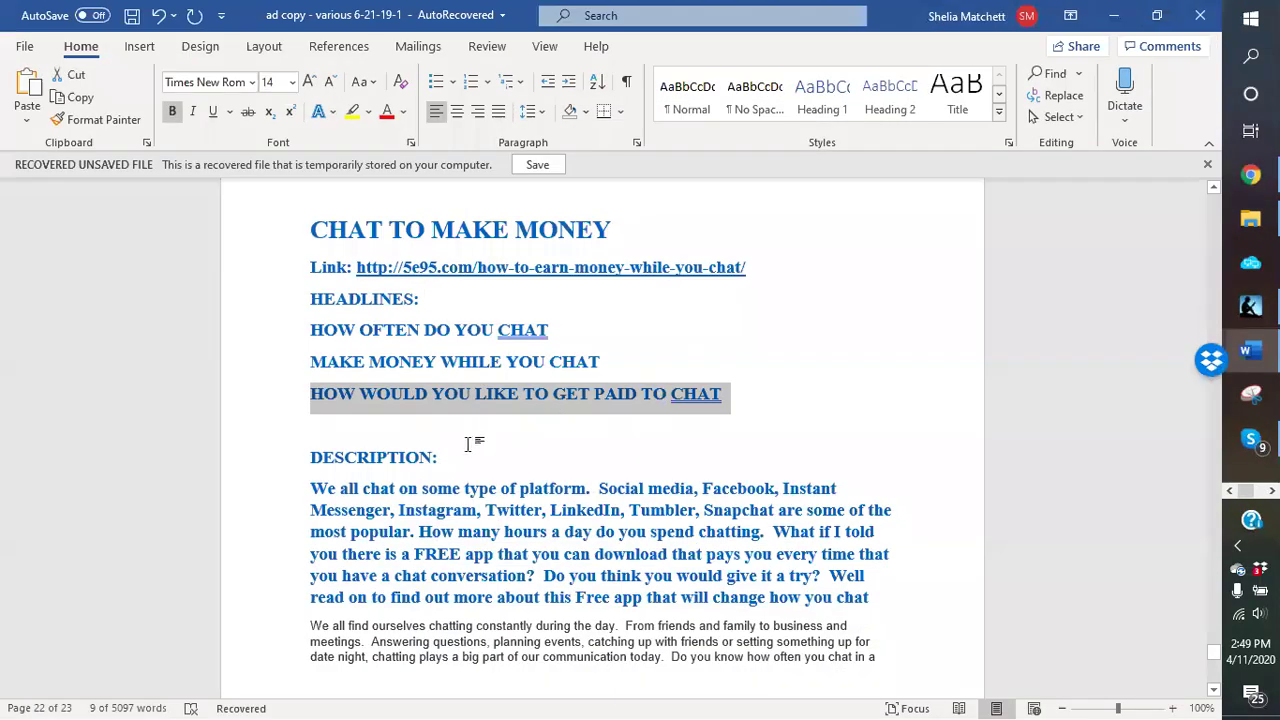
Step: Copy the grey Arial paragraph ending in the blog link, then return to Chrome
{"action": "scroll", "coordinate": [465, 435], "scroll_direction": "down", "scroll_amount": 3}
{"action": "scroll", "coordinate": [453, 432], "scroll_direction": "down", "scroll_amount": 3}
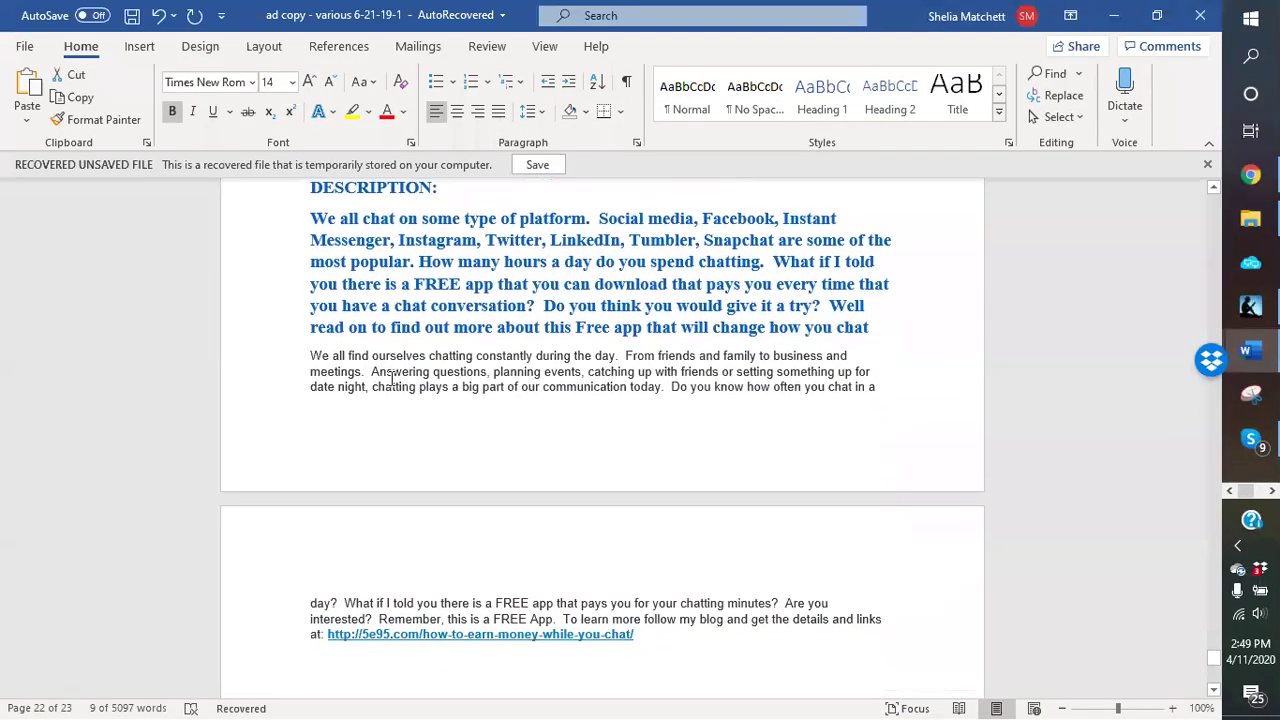
{"action": "left_click_drag", "start_coordinate": [312, 221], "coordinate": [845, 318]}
{"action": "left_click", "coordinate": [312, 358]}
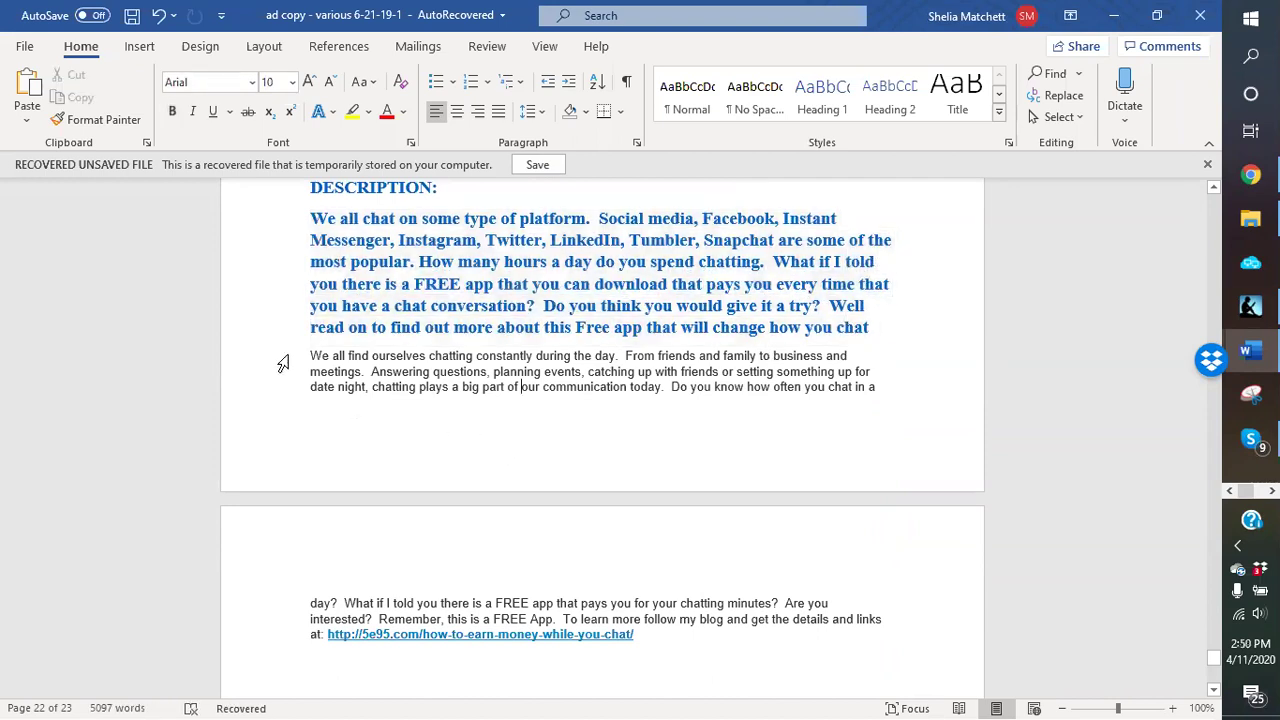
{"action": "left_click_drag", "start_coordinate": [314, 360], "coordinate": [663, 634]}
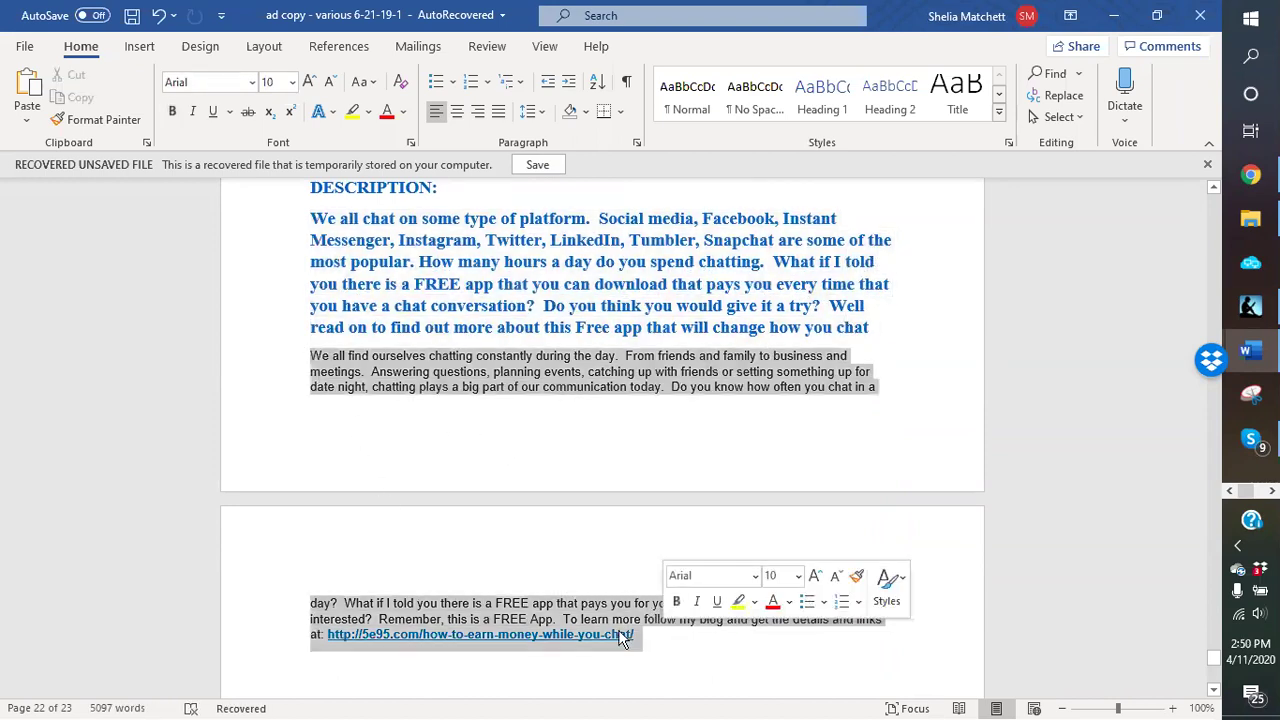
{"action": "right_click", "coordinate": [604, 634]}
{"action": "left_click", "coordinate": [655, 270]}
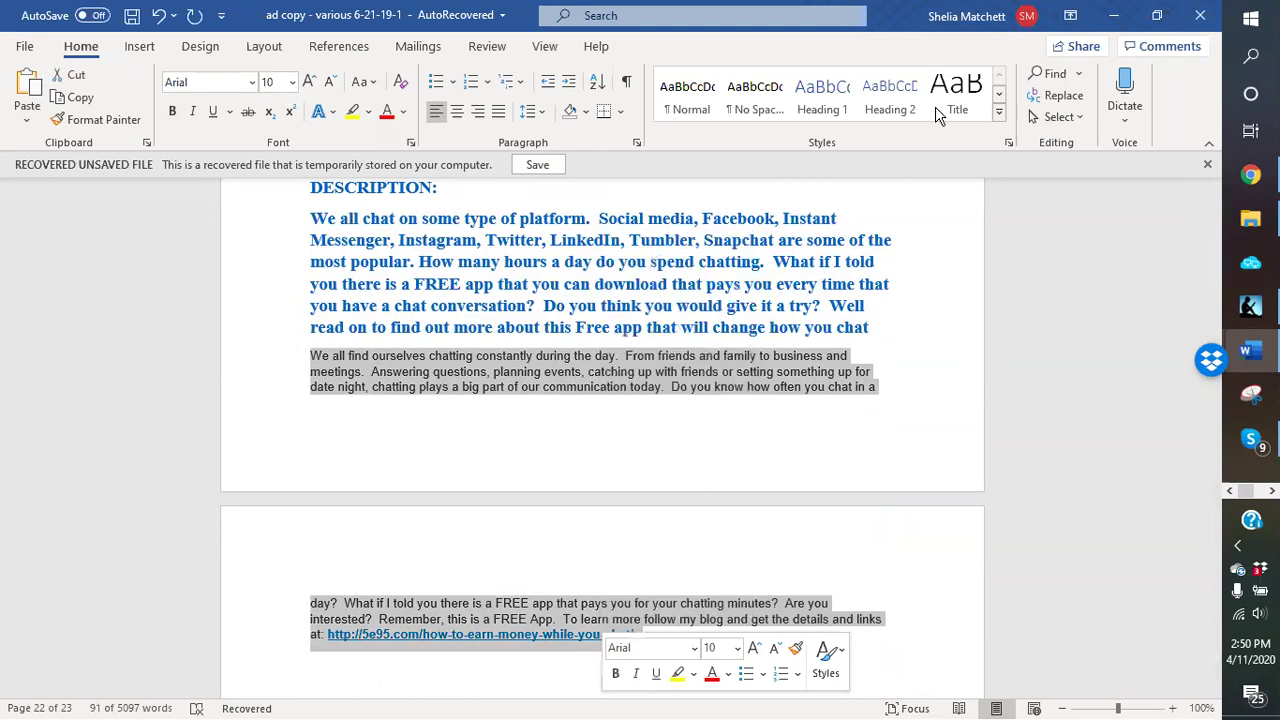
{"action": "key", "text": "alt+Tab"}
Step: Paste the chat paragraph into Description and its blog link into Web Page Url
{"action": "left_click", "coordinate": [483, 223]}
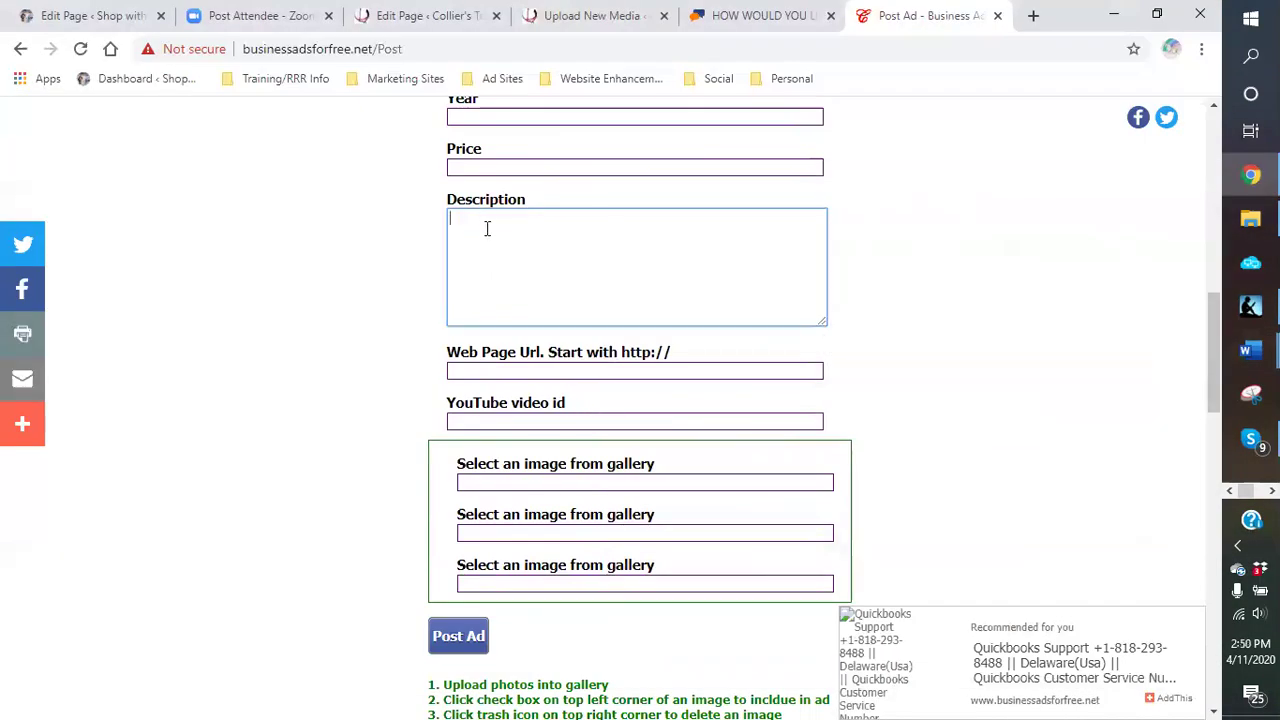
{"action": "right_click", "coordinate": [486, 229]}
{"action": "left_click", "coordinate": [544, 380]}
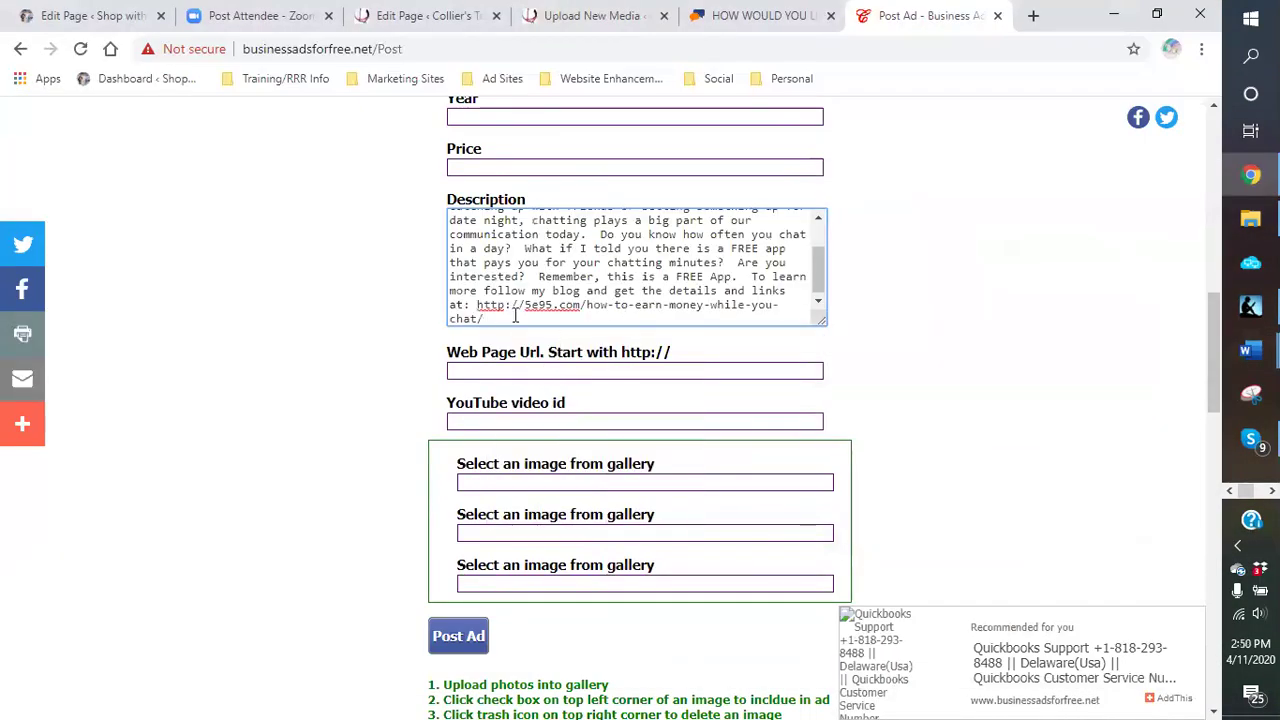
{"action": "left_click_drag", "start_coordinate": [477, 304], "coordinate": [484, 318]}
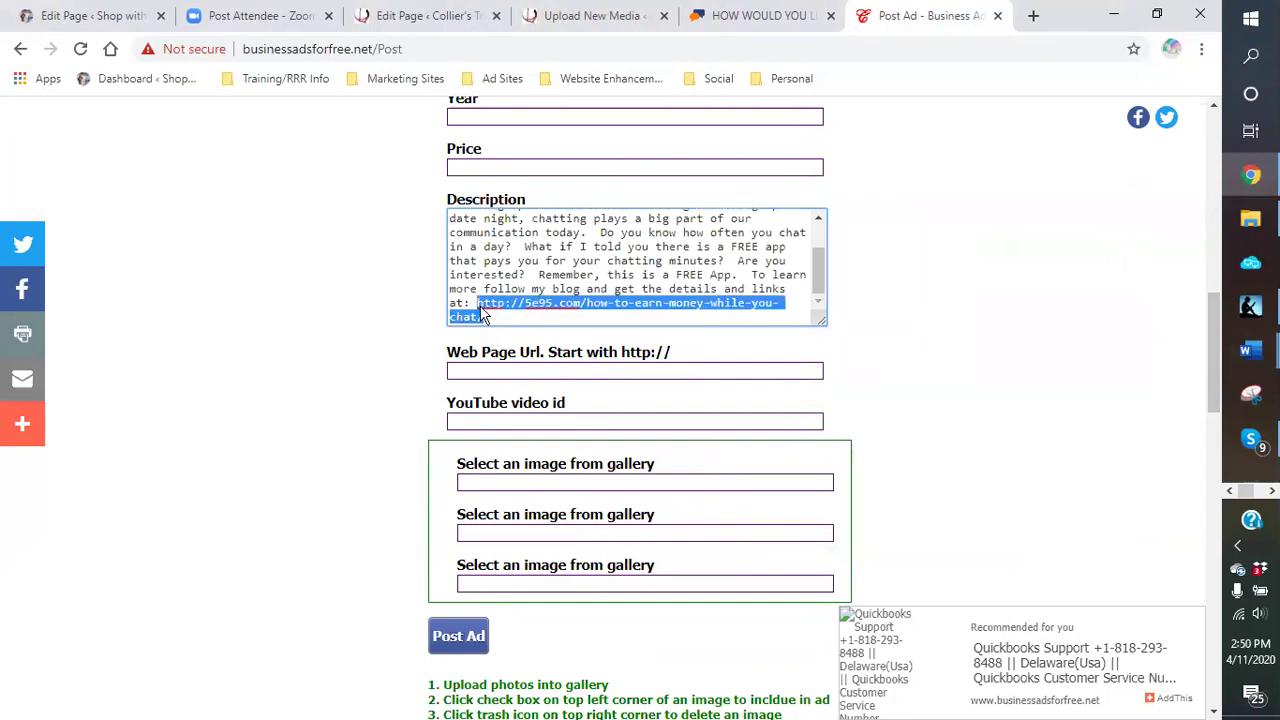
{"action": "right_click", "coordinate": [484, 316]}
{"action": "left_click", "coordinate": [515, 374]}
{"action": "right_click", "coordinate": [505, 380]}
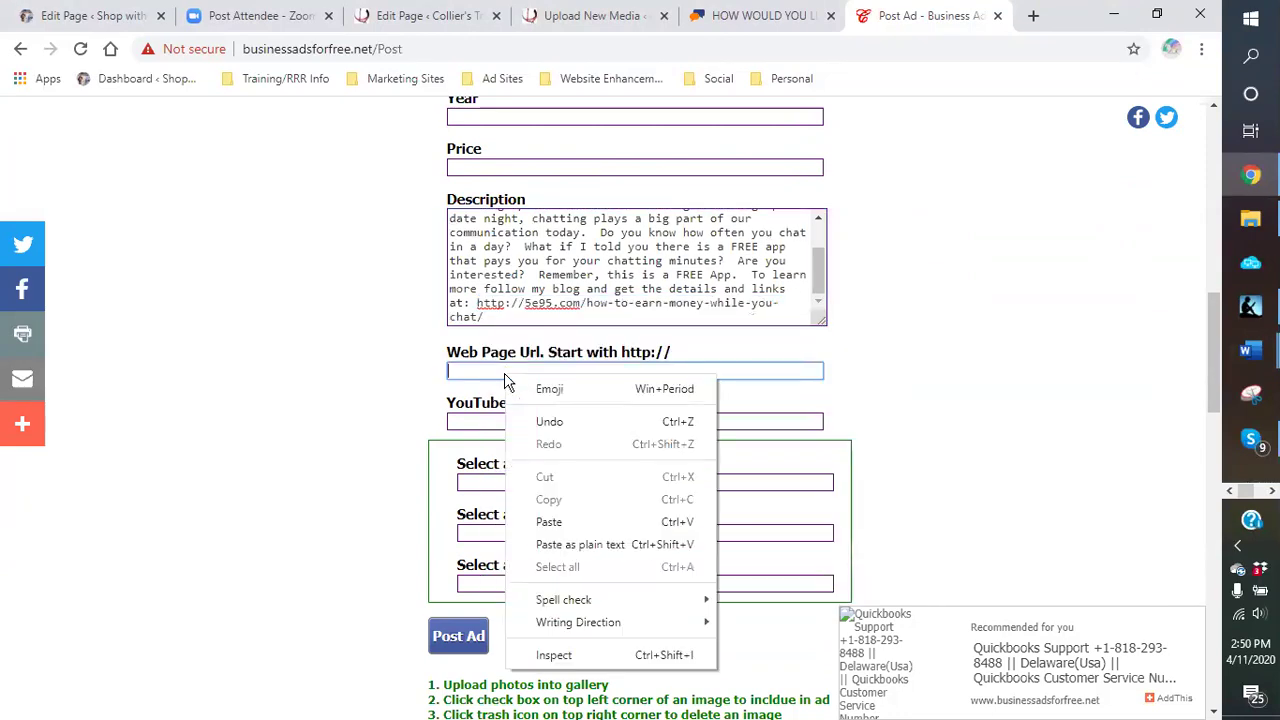
{"action": "left_click", "coordinate": [543, 522]}
Step: Scroll down the form to the image upload section
{"action": "left_click", "coordinate": [706, 482]}
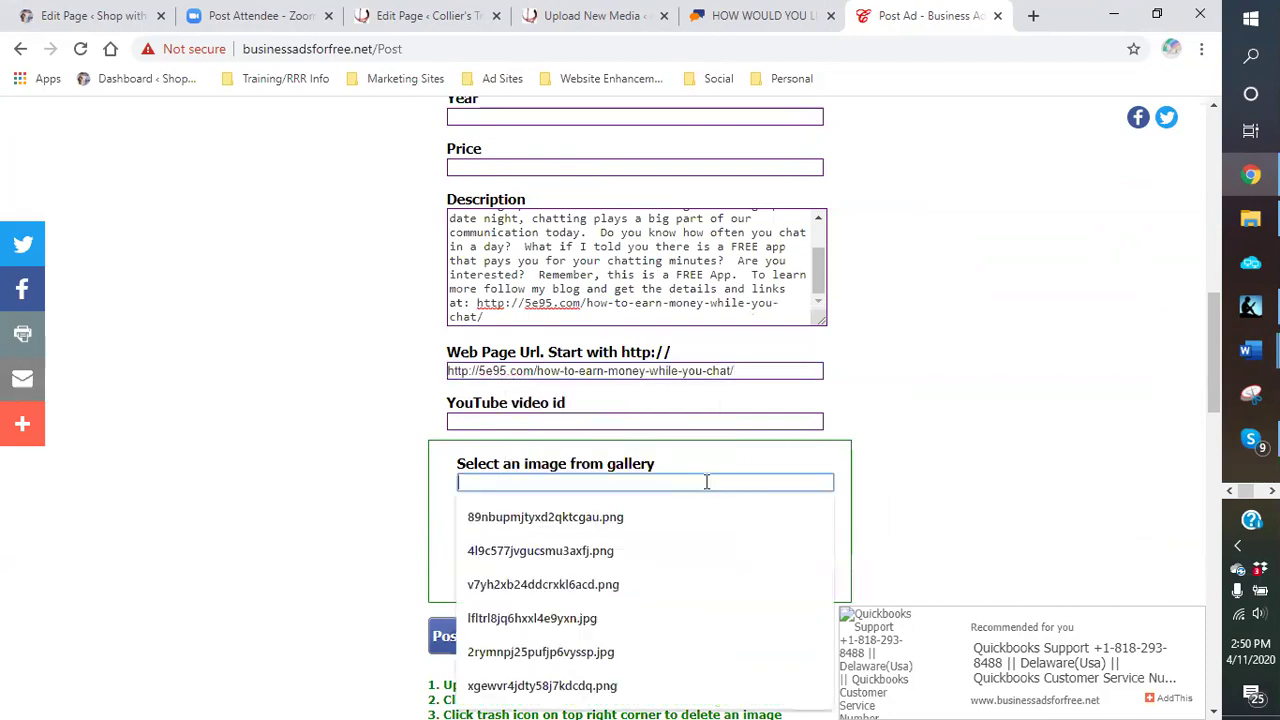
{"action": "left_click", "coordinate": [706, 482]}
{"action": "scroll", "coordinate": [934, 455], "scroll_direction": "down", "scroll_amount": 1}
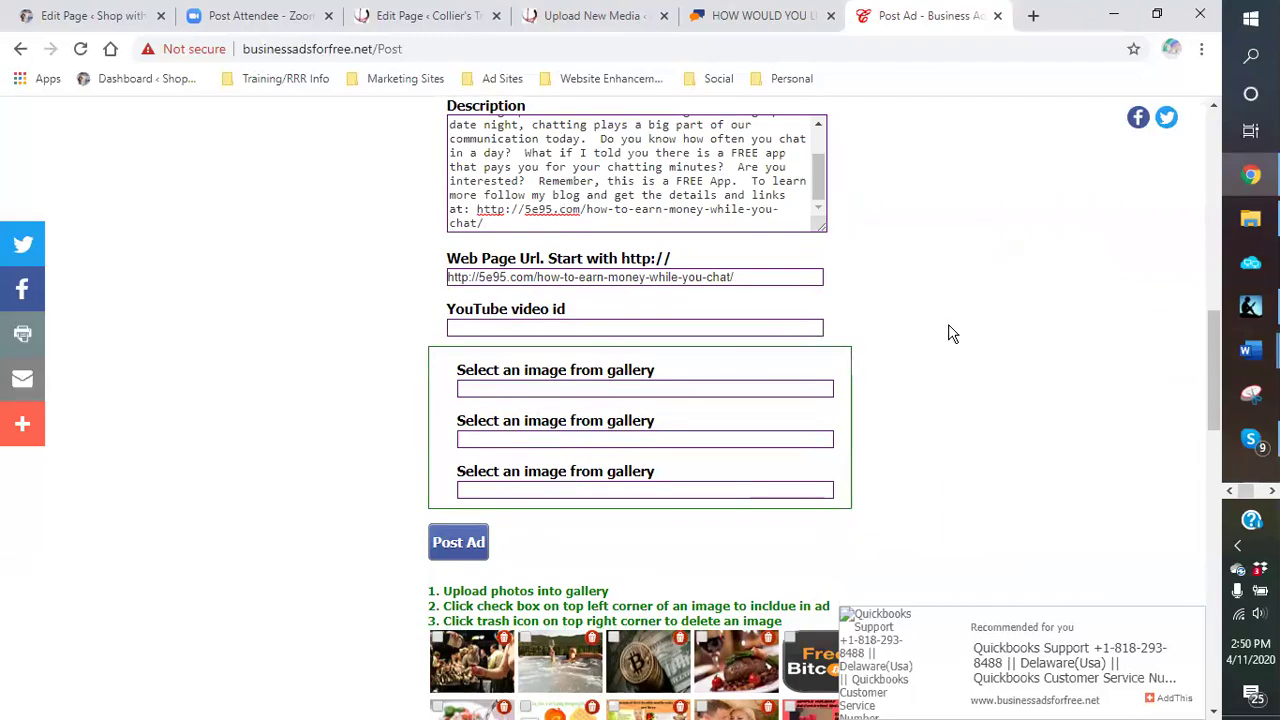
{"action": "scroll", "coordinate": [931, 346], "scroll_direction": "down", "scroll_amount": 10}
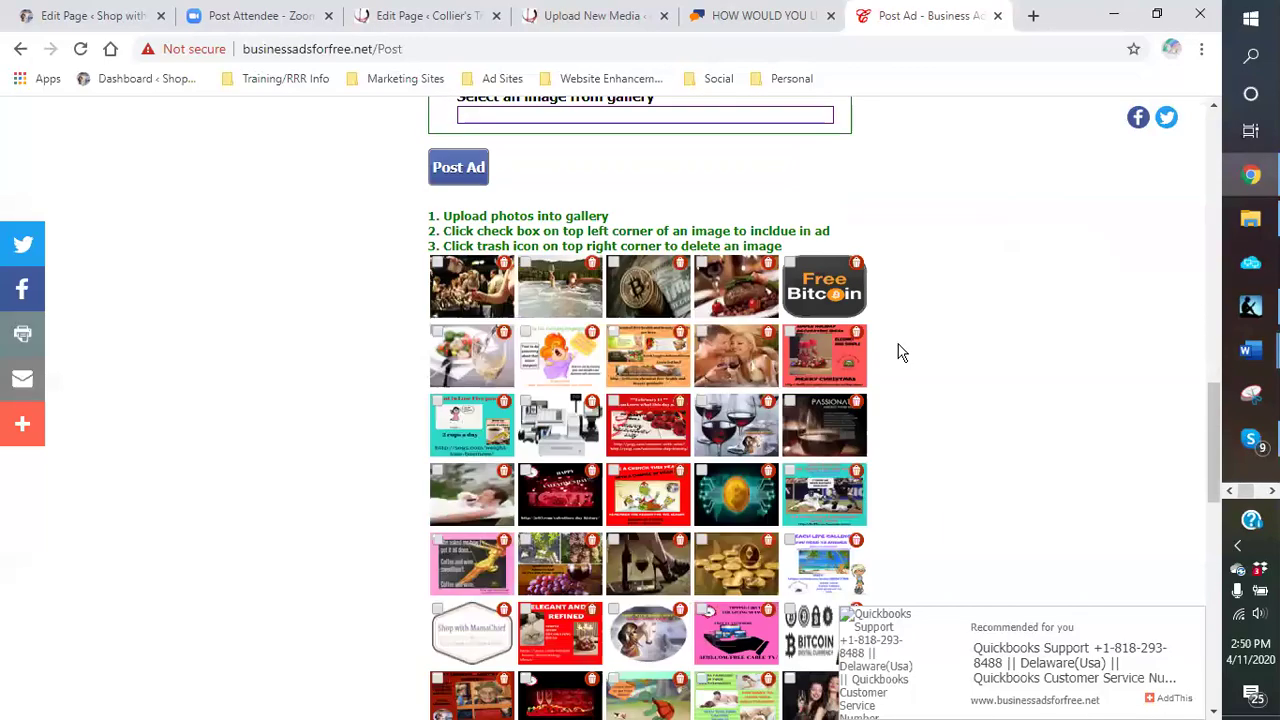
{"action": "scroll", "coordinate": [893, 350], "scroll_direction": "down", "scroll_amount": 5}
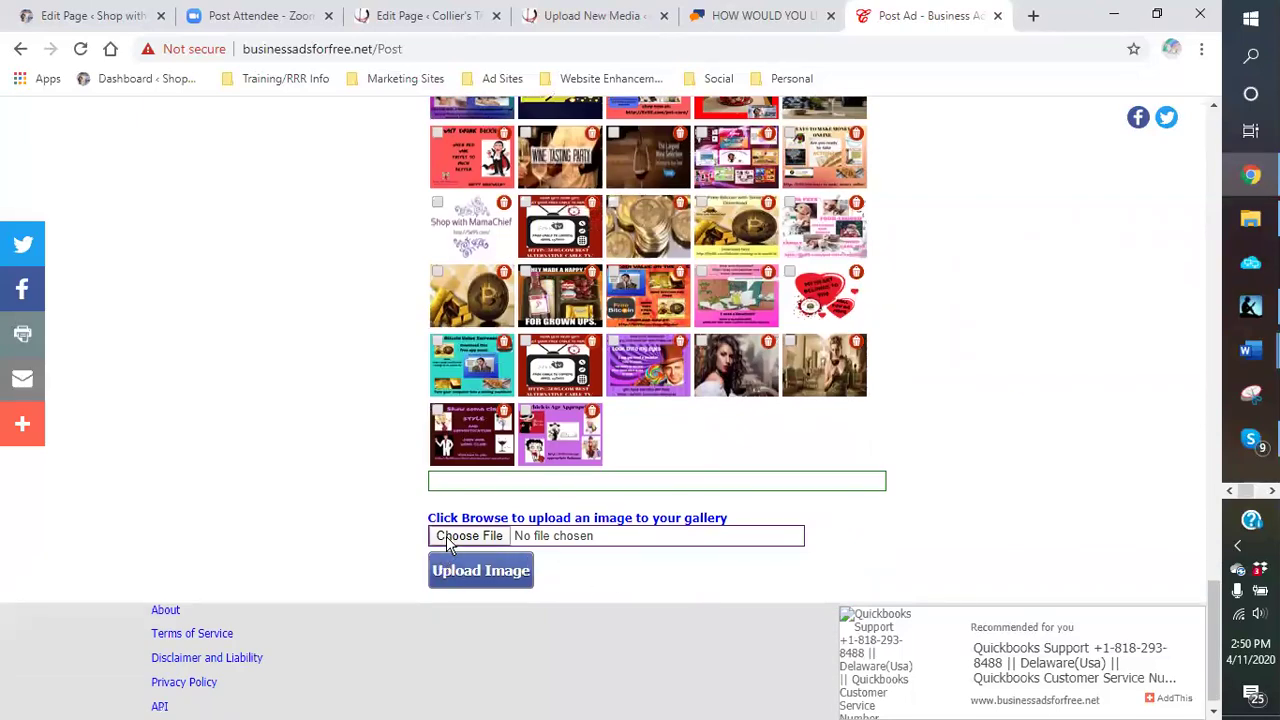
Step: Upload the CHAT AND EARN and tipping circle images from the tipping circle-freetv folder
{"action": "left_click", "coordinate": [447, 540]}
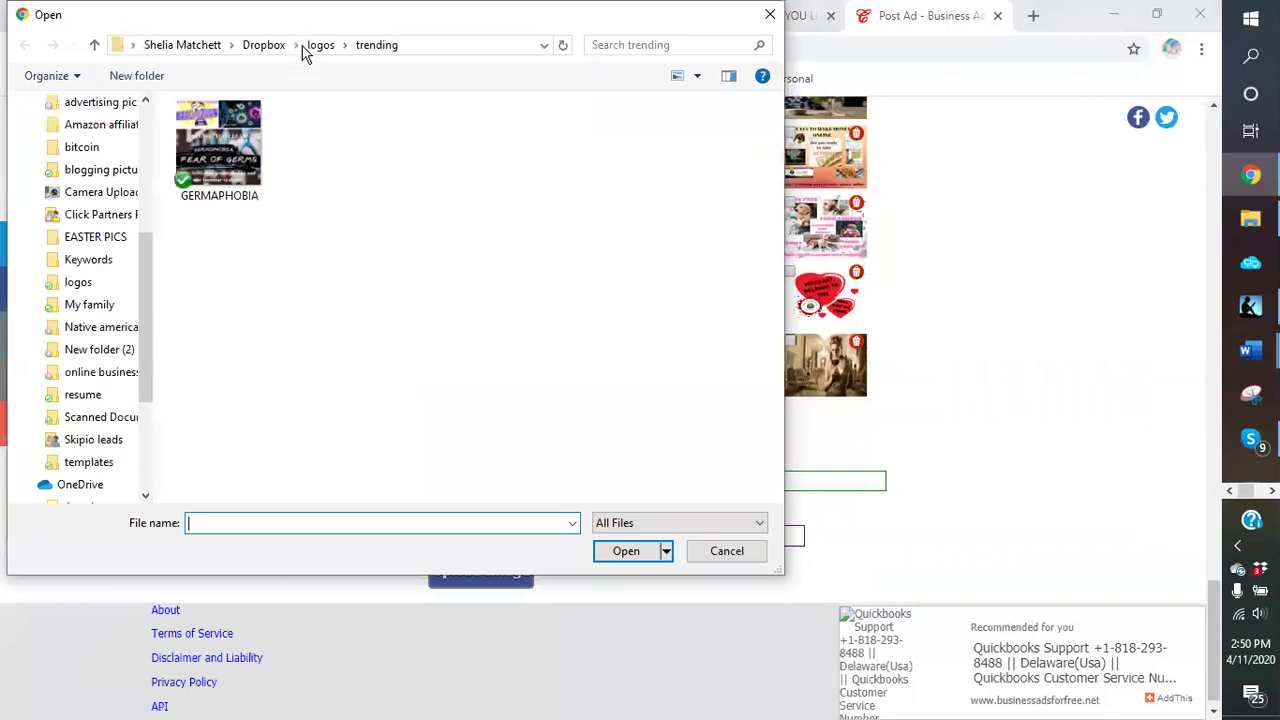
{"action": "left_click", "coordinate": [322, 46]}
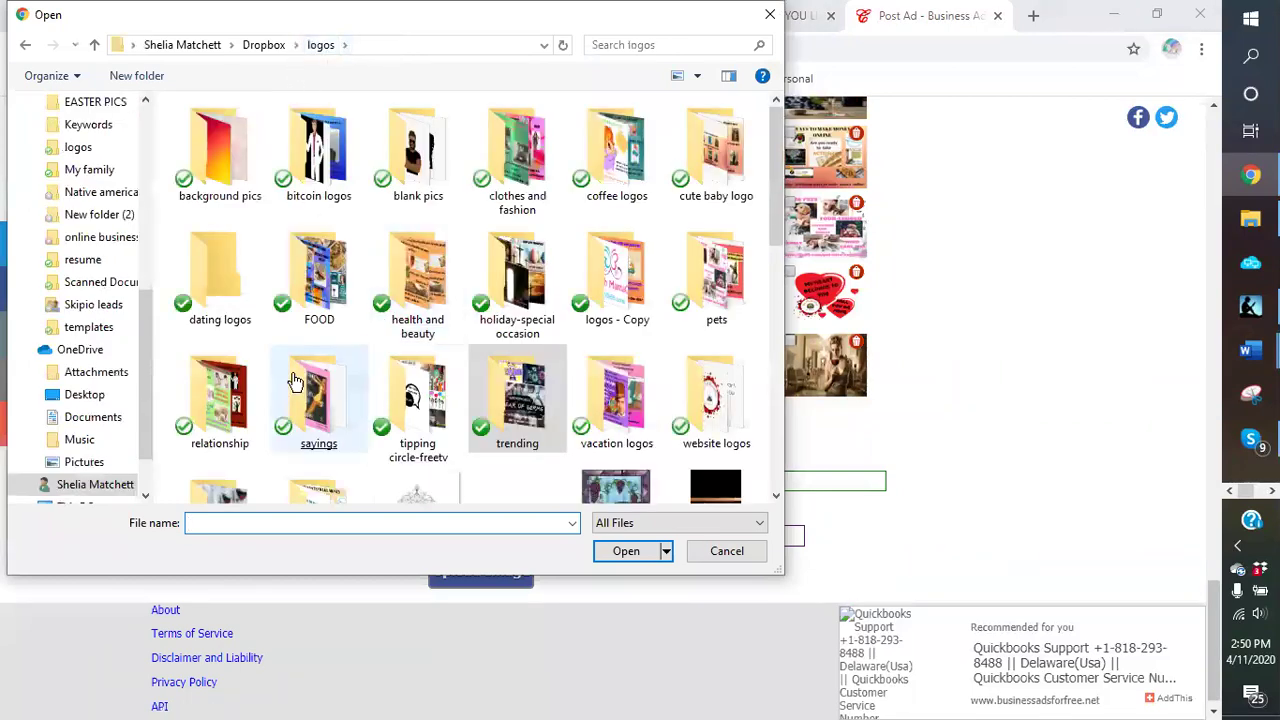
{"action": "double_click", "coordinate": [381, 380]}
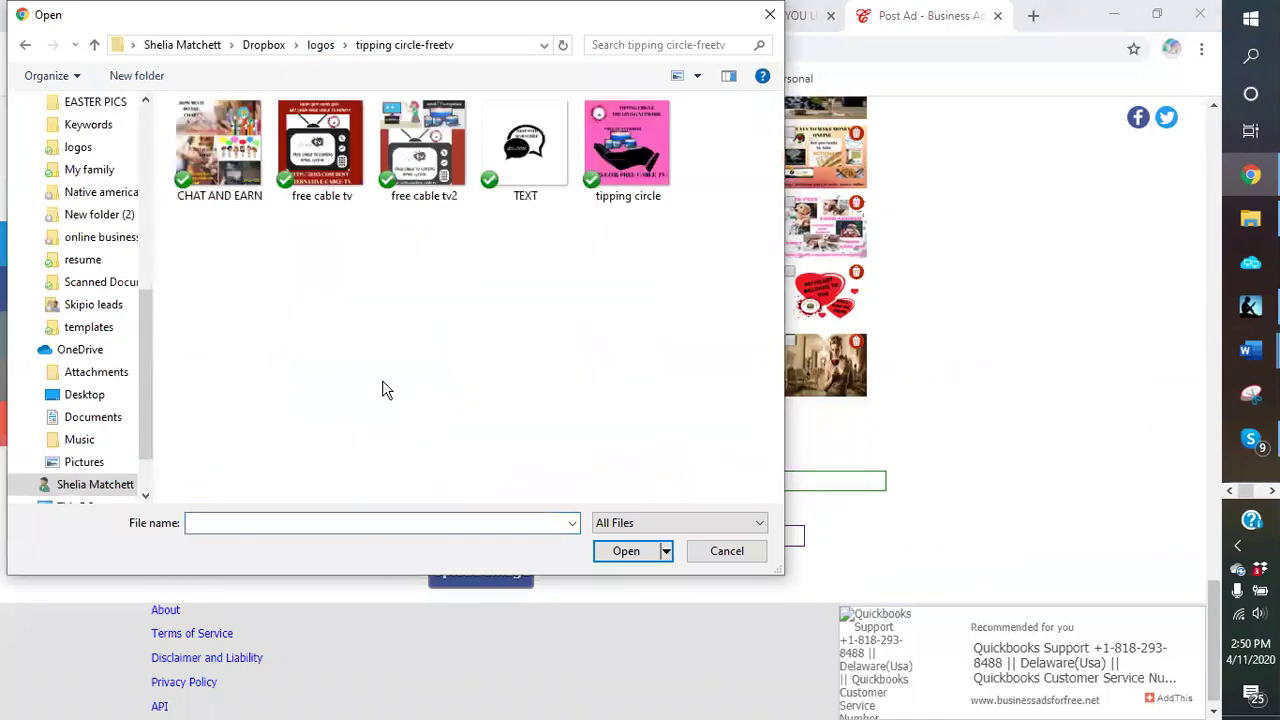
{"action": "double_click", "coordinate": [234, 160]}
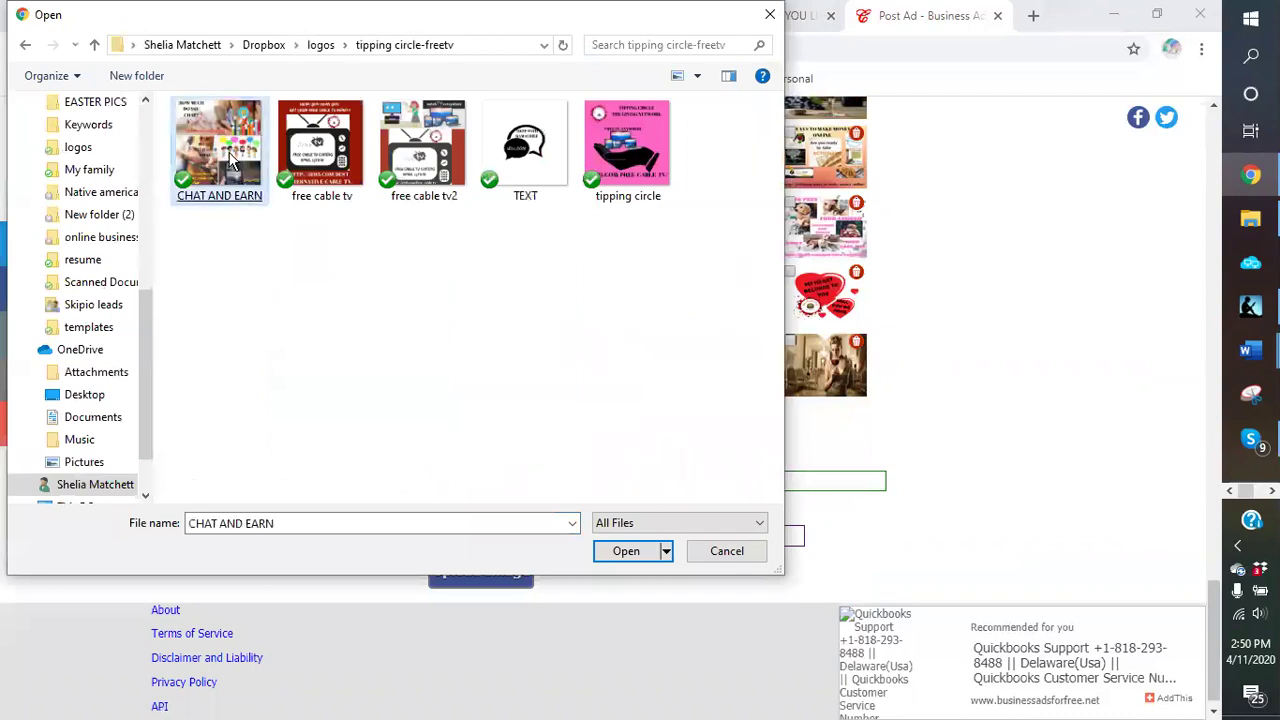
{"action": "left_click", "coordinate": [494, 589]}
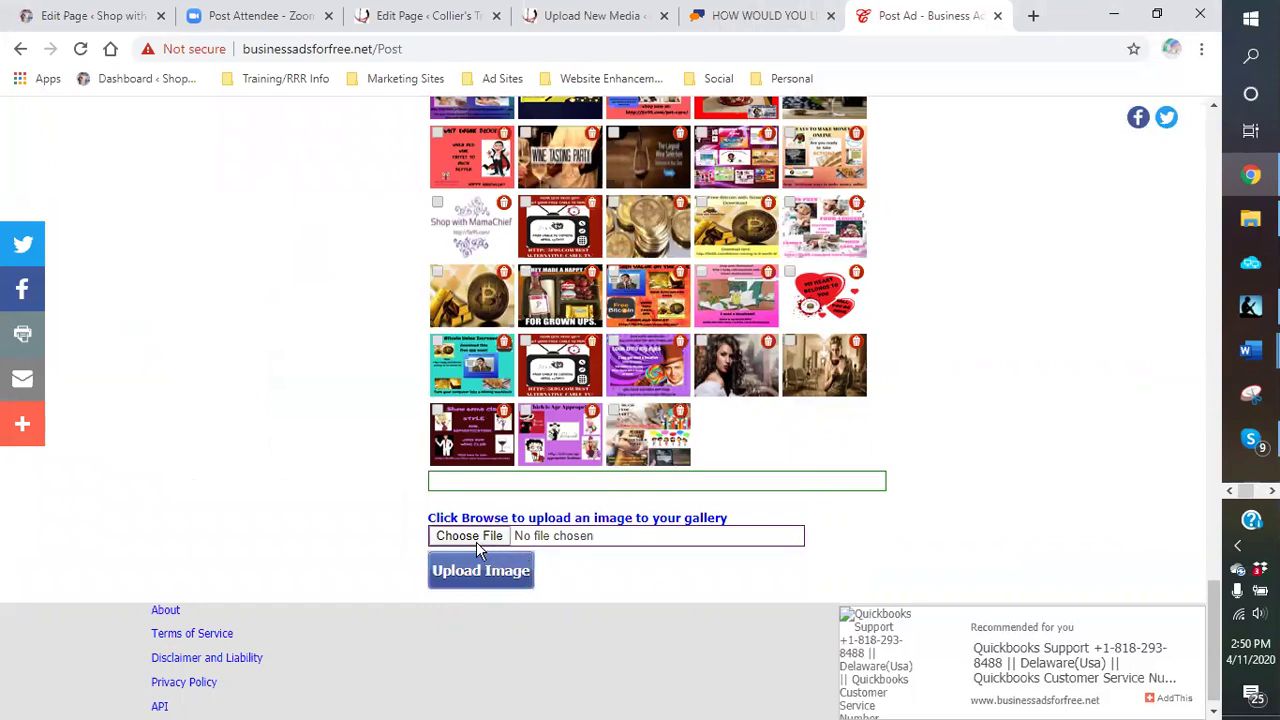
{"action": "left_click", "coordinate": [474, 538]}
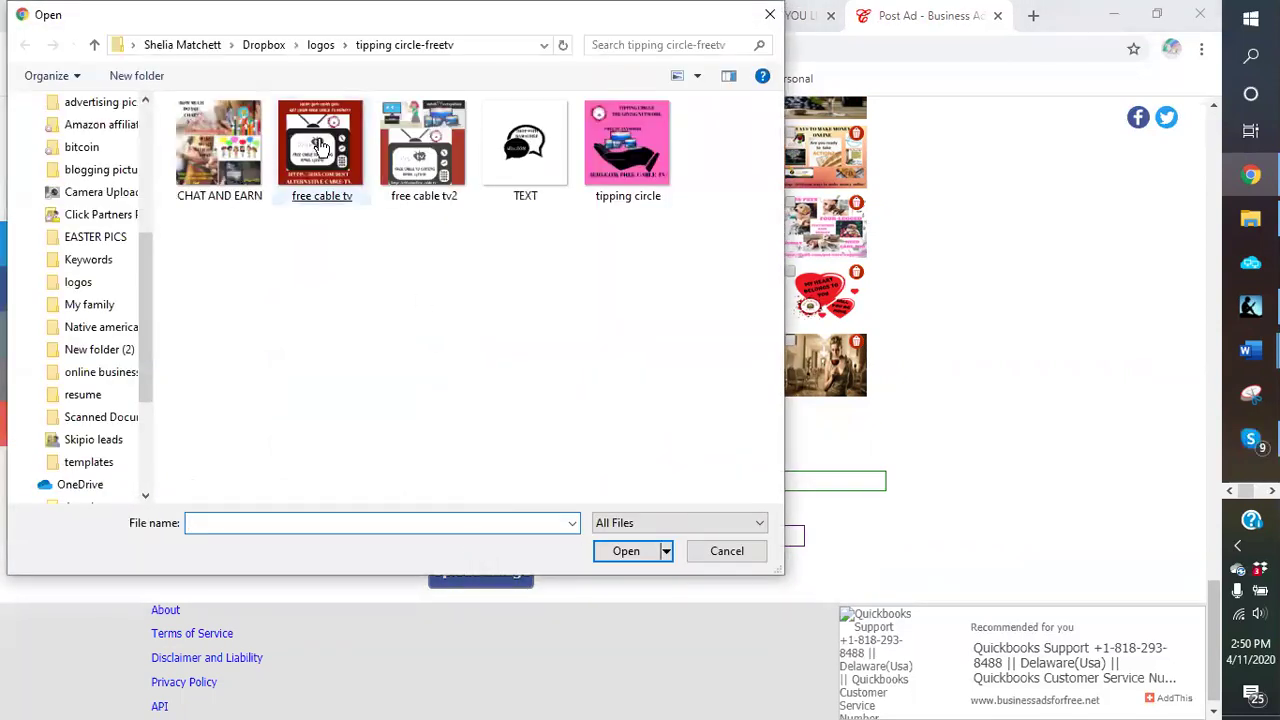
{"action": "double_click", "coordinate": [640, 150]}
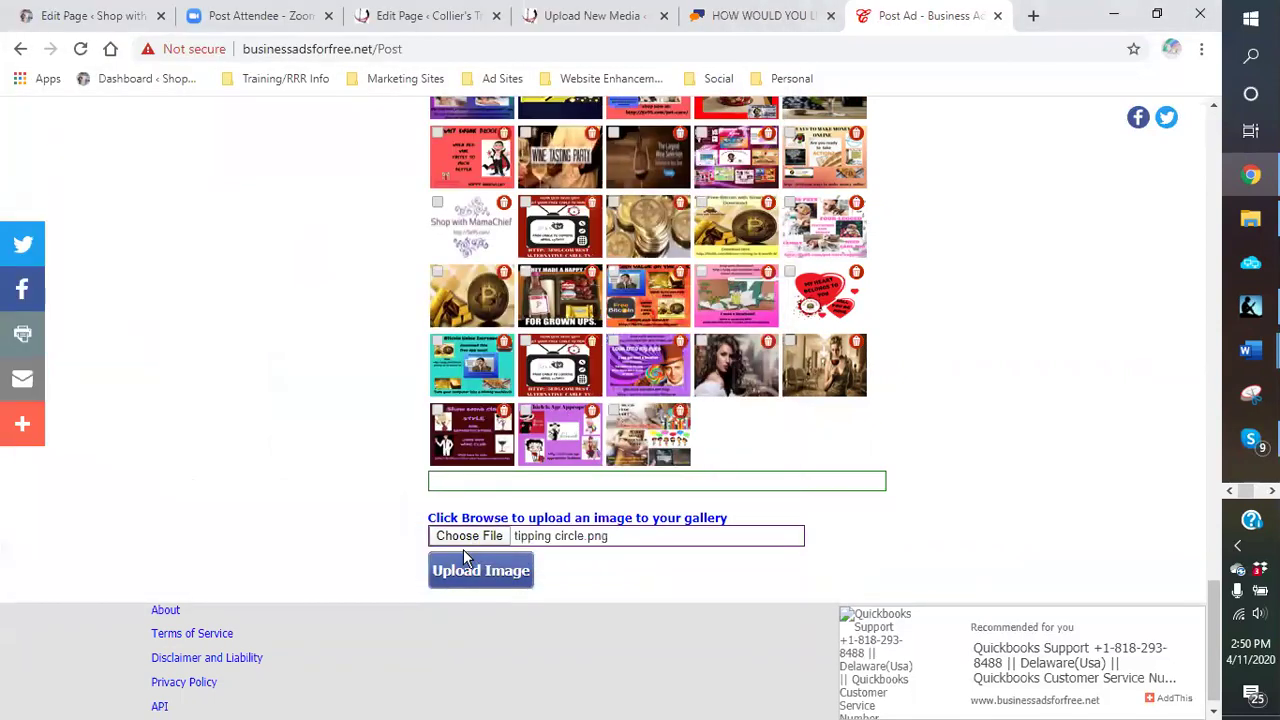
{"action": "left_click", "coordinate": [467, 578]}
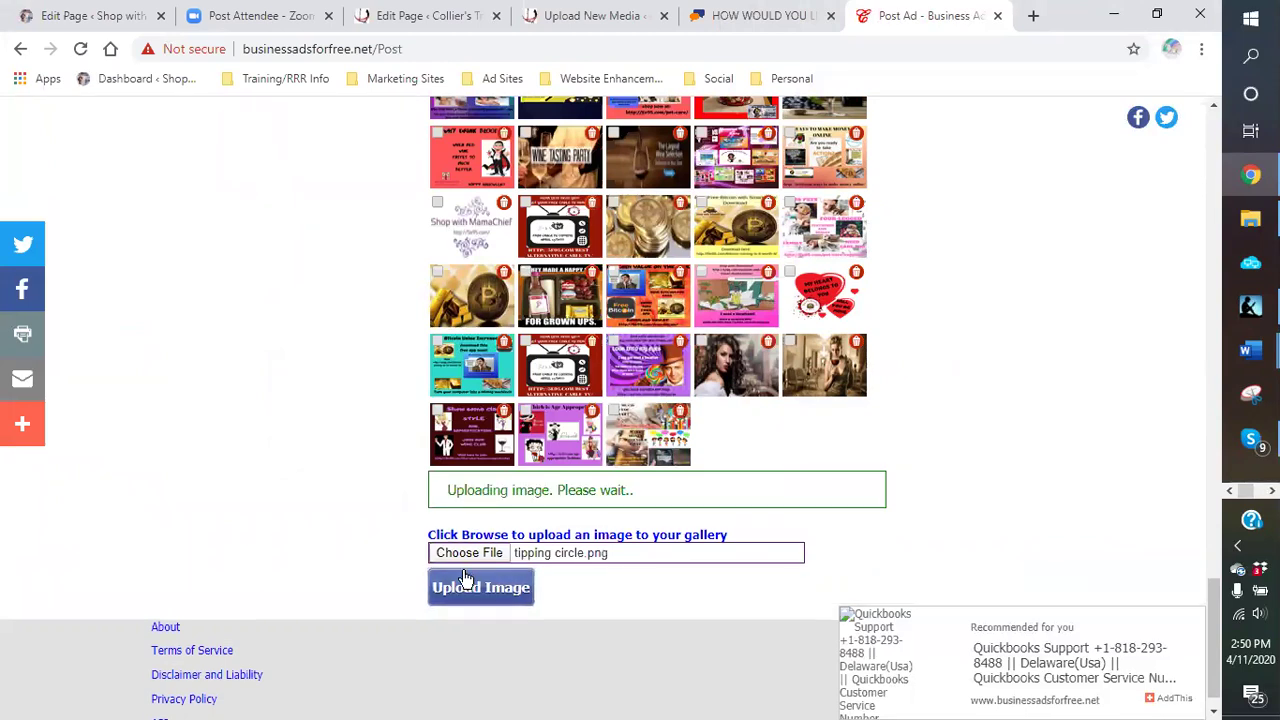
Step: Upload the TEXT and free cable tv2 images to the ad's gallery
{"action": "left_click", "coordinate": [463, 542]}
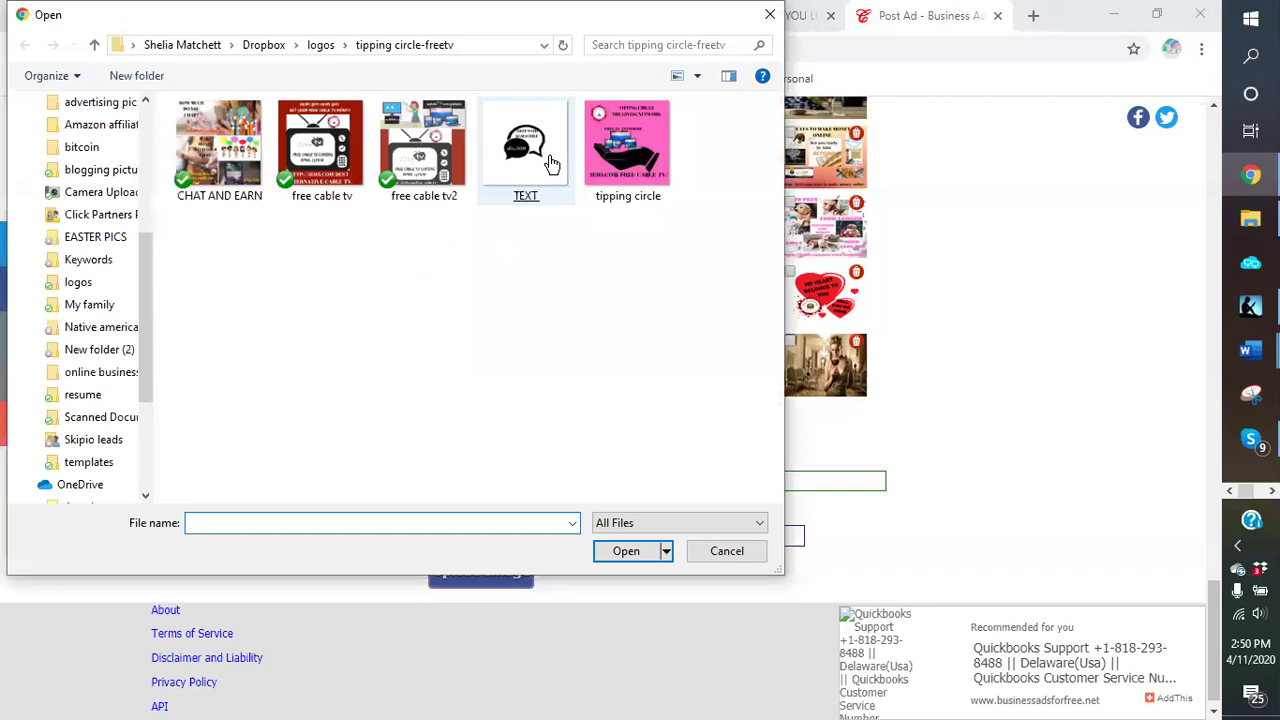
{"action": "double_click", "coordinate": [548, 158]}
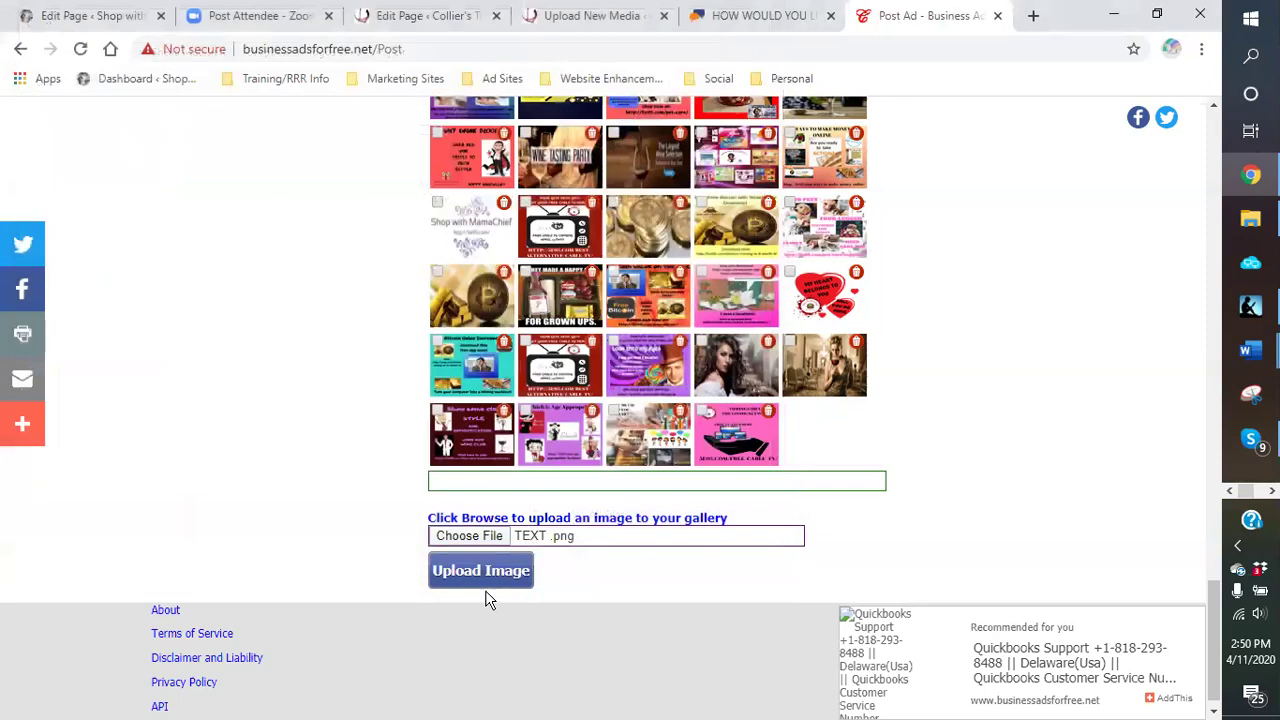
{"action": "left_click", "coordinate": [480, 572]}
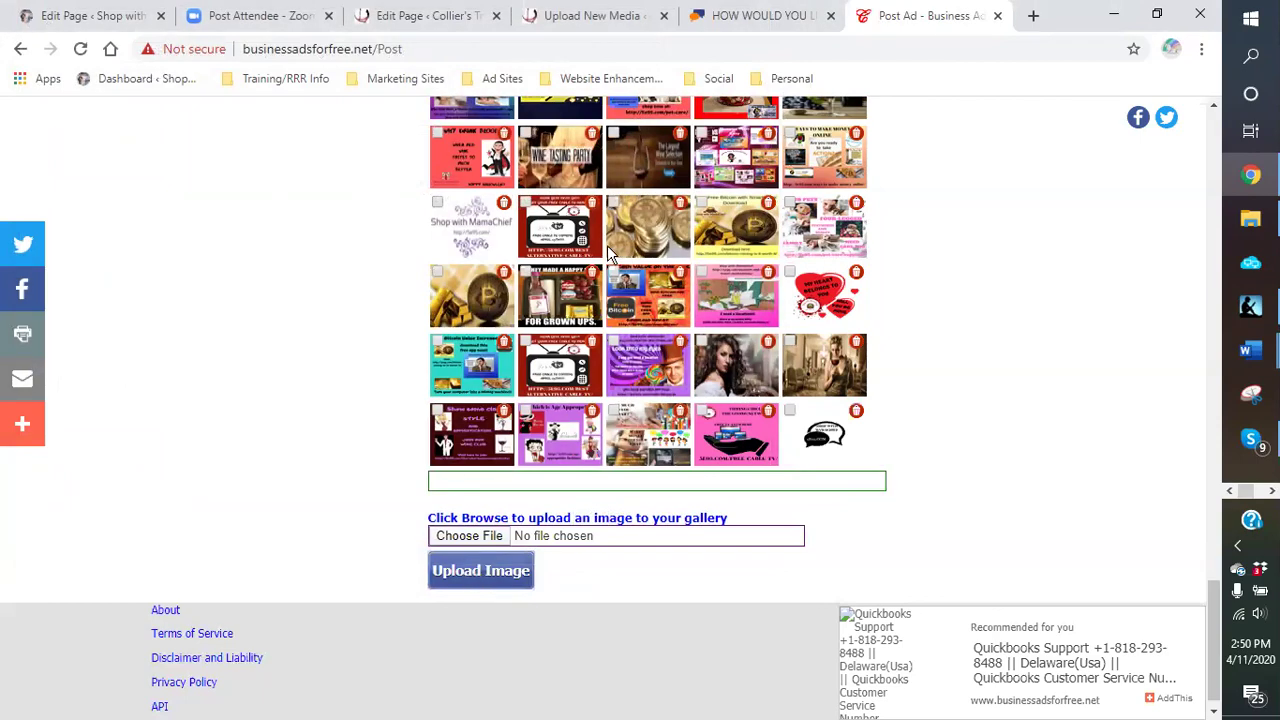
{"action": "scroll", "coordinate": [605, 248], "scroll_direction": "up", "scroll_amount": 4}
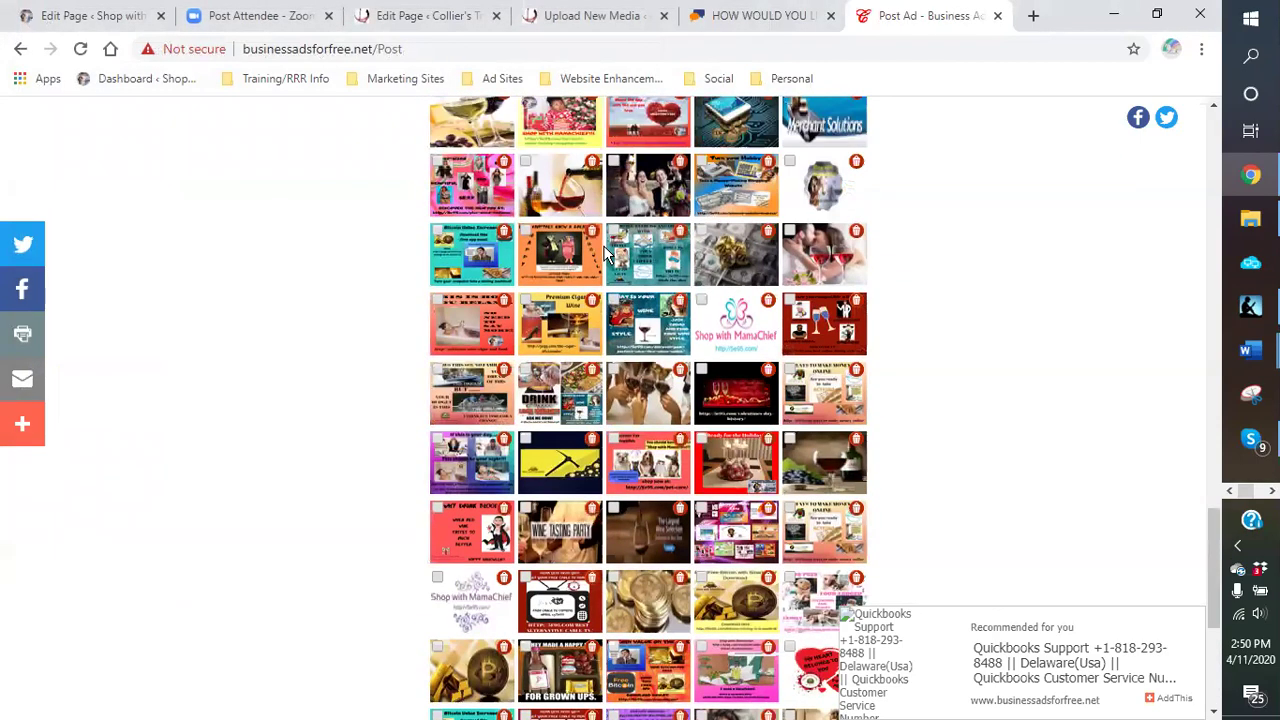
{"action": "scroll", "coordinate": [605, 254], "scroll_direction": "down", "scroll_amount": 4}
{"action": "left_click", "coordinate": [490, 548]}
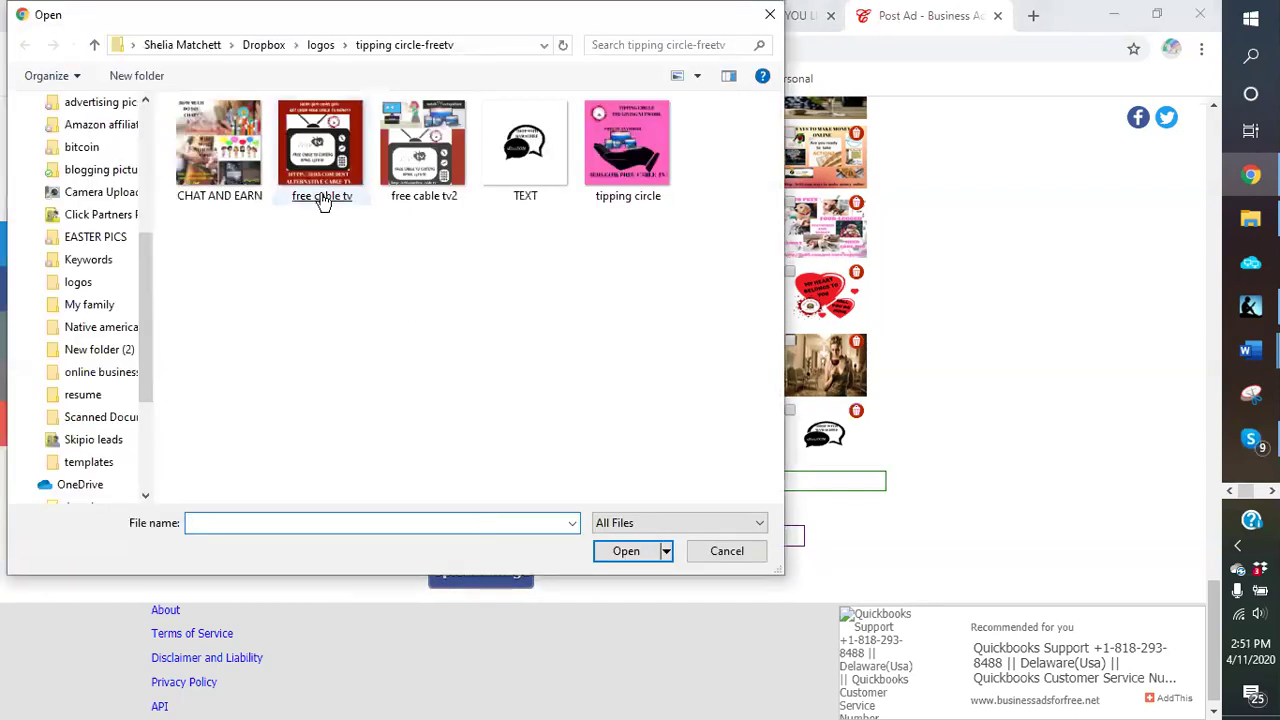
{"action": "double_click", "coordinate": [424, 190]}
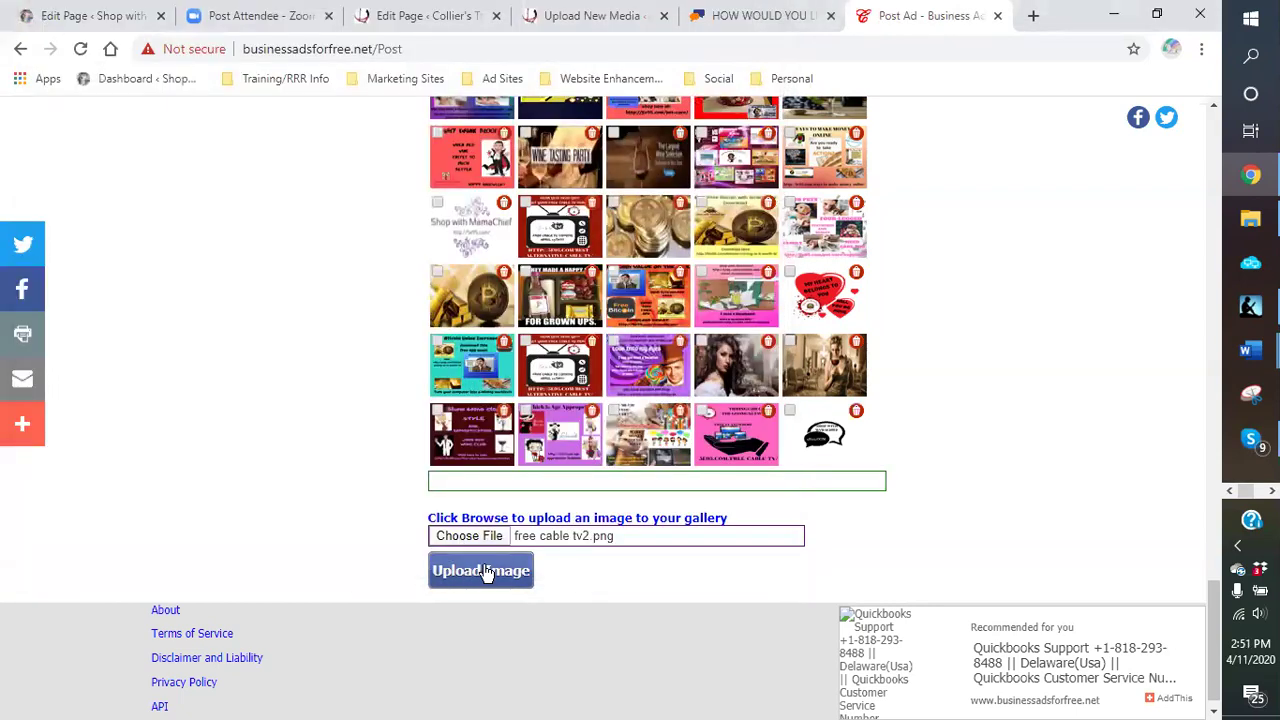
{"action": "left_click", "coordinate": [484, 571]}
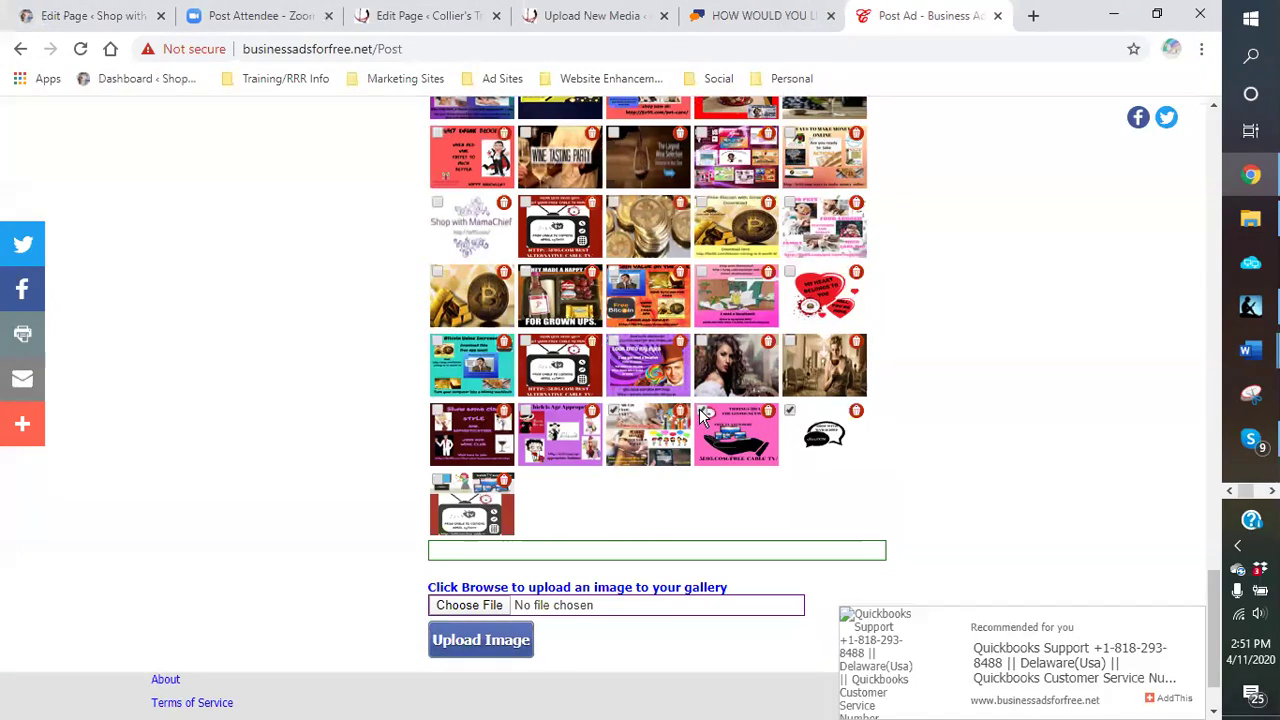
Step: Post the ad for the United States and review the confirmation showing Ad ID 852912
{"action": "scroll", "coordinate": [1040, 397], "scroll_direction": "down", "scroll_amount": 2}
{"action": "scroll", "coordinate": [1037, 407], "scroll_direction": "up", "scroll_amount": 12}
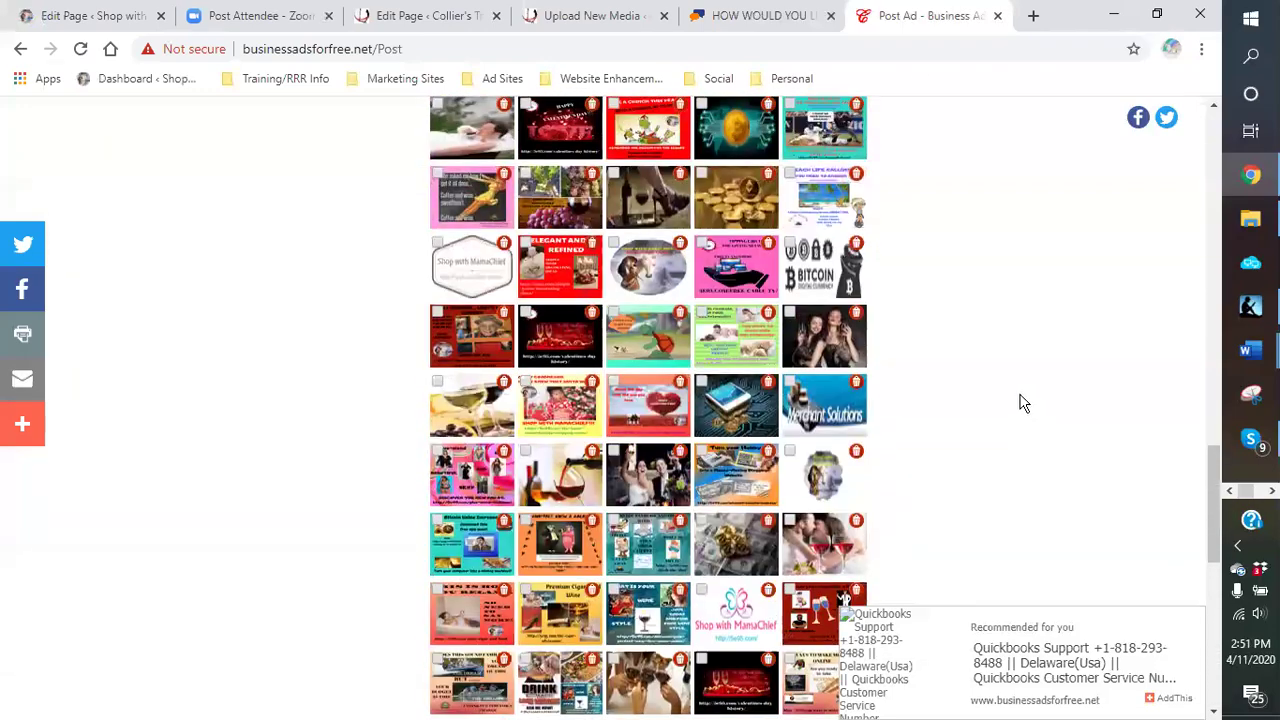
{"action": "scroll", "coordinate": [1020, 400], "scroll_direction": "up", "scroll_amount": 3}
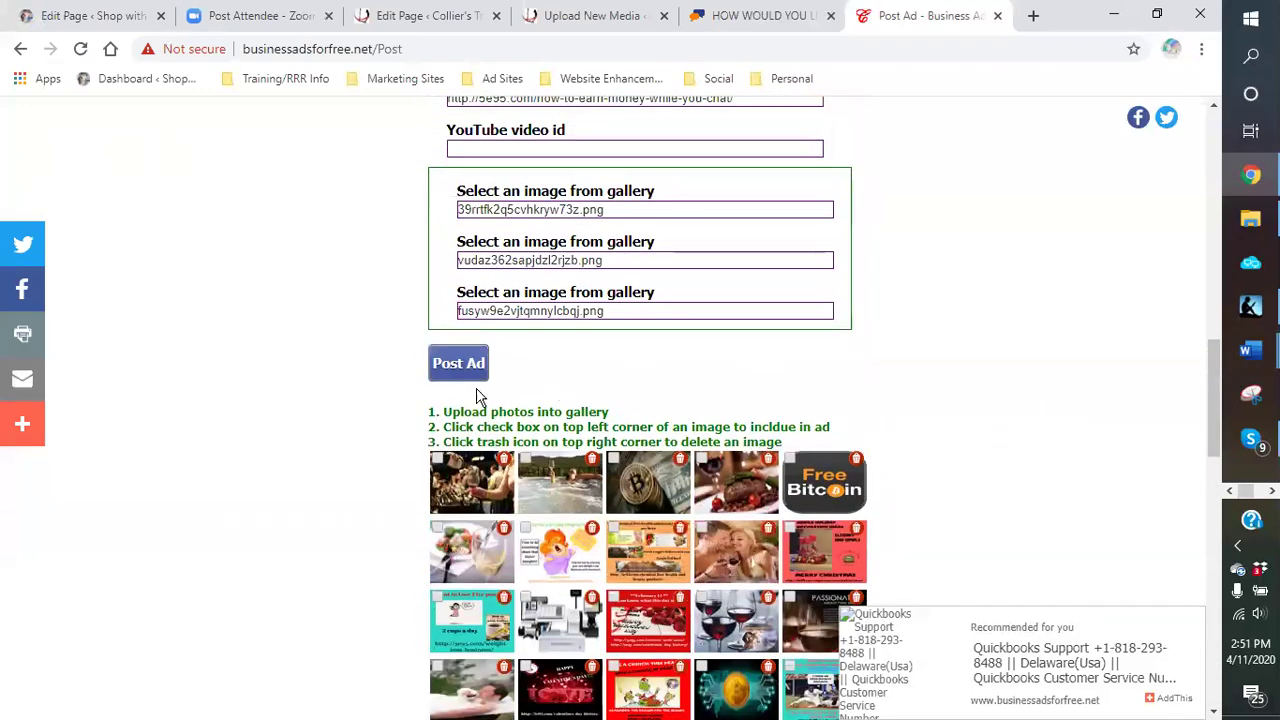
{"action": "left_click", "coordinate": [452, 367]}
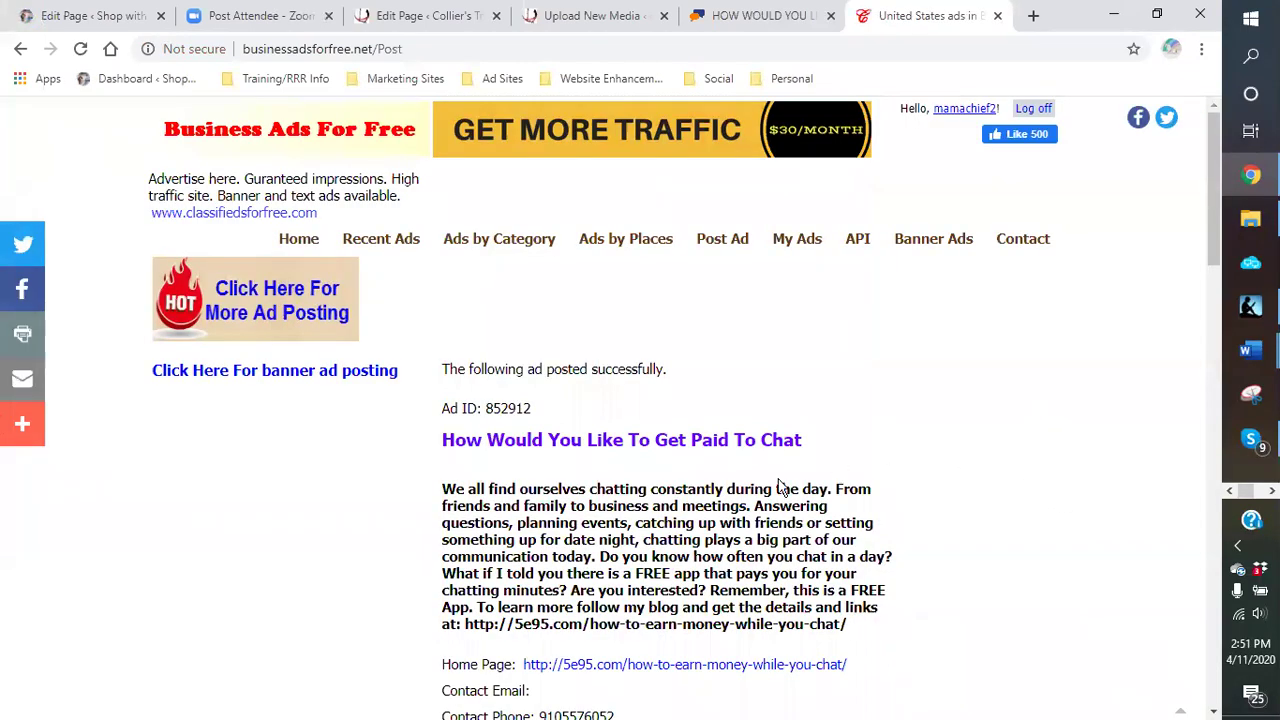
{"action": "scroll", "coordinate": [788, 458], "scroll_direction": "down", "scroll_amount": 2}
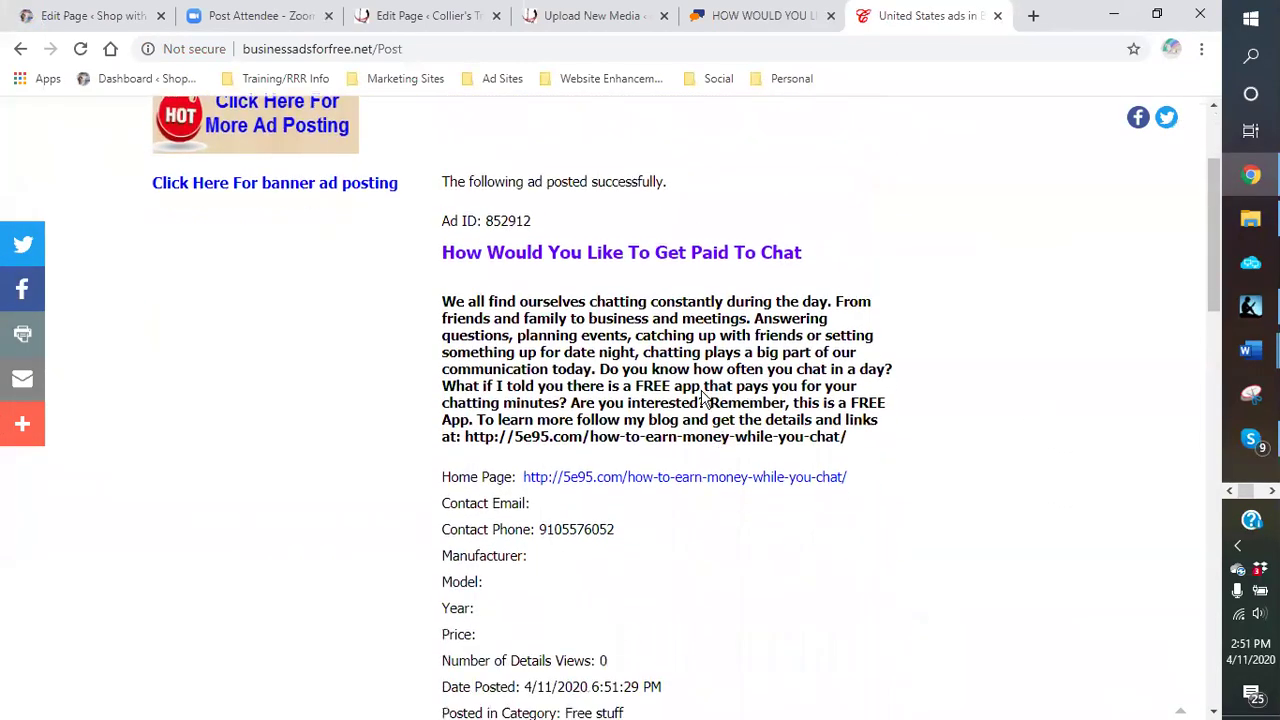
{"action": "scroll", "coordinate": [632, 350], "scroll_direction": "down", "scroll_amount": 2}
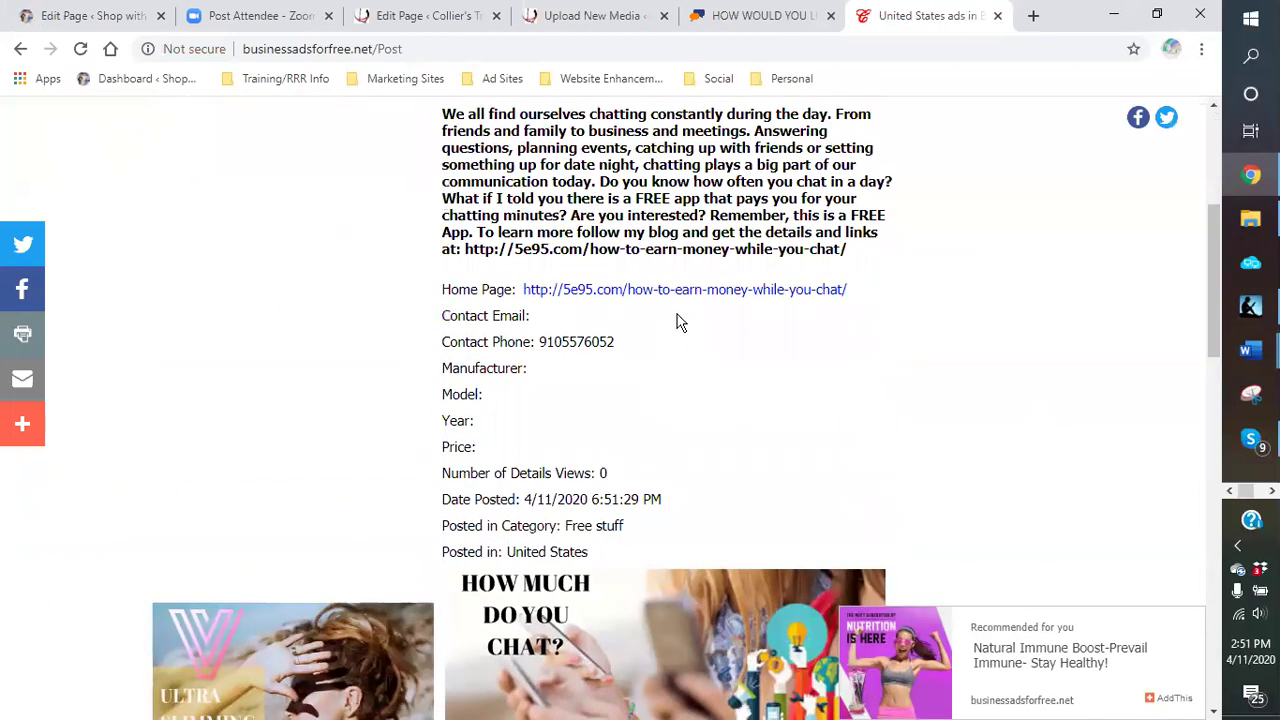
{"action": "scroll", "coordinate": [686, 319], "scroll_direction": "down", "scroll_amount": 5}
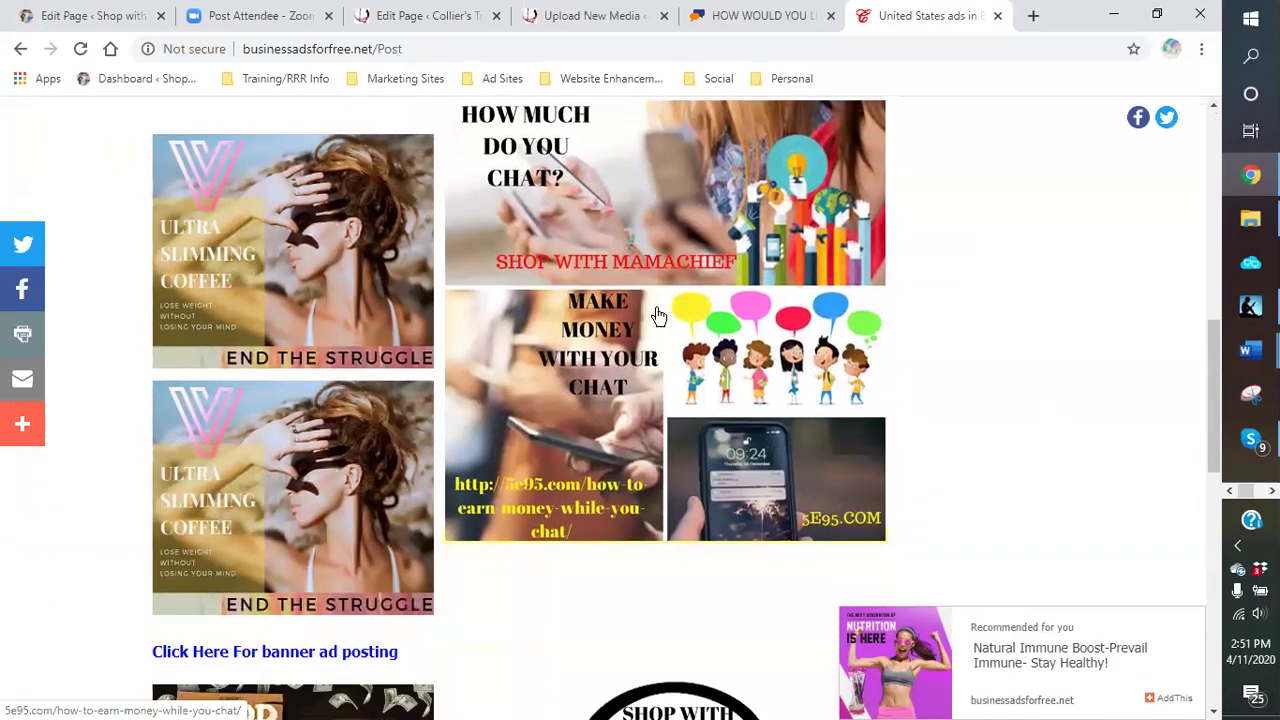
{"action": "scroll", "coordinate": [648, 422], "scroll_direction": "down", "scroll_amount": 8}
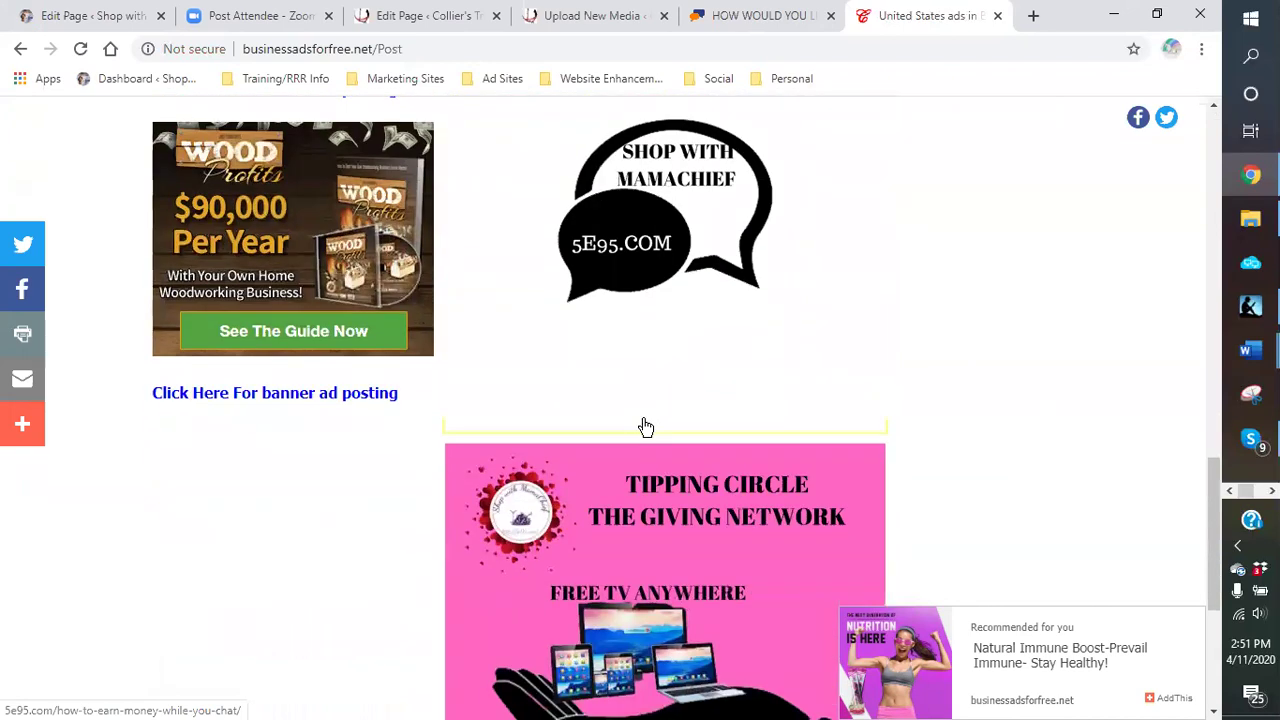
{"action": "scroll", "coordinate": [645, 428], "scroll_direction": "down", "scroll_amount": 3}
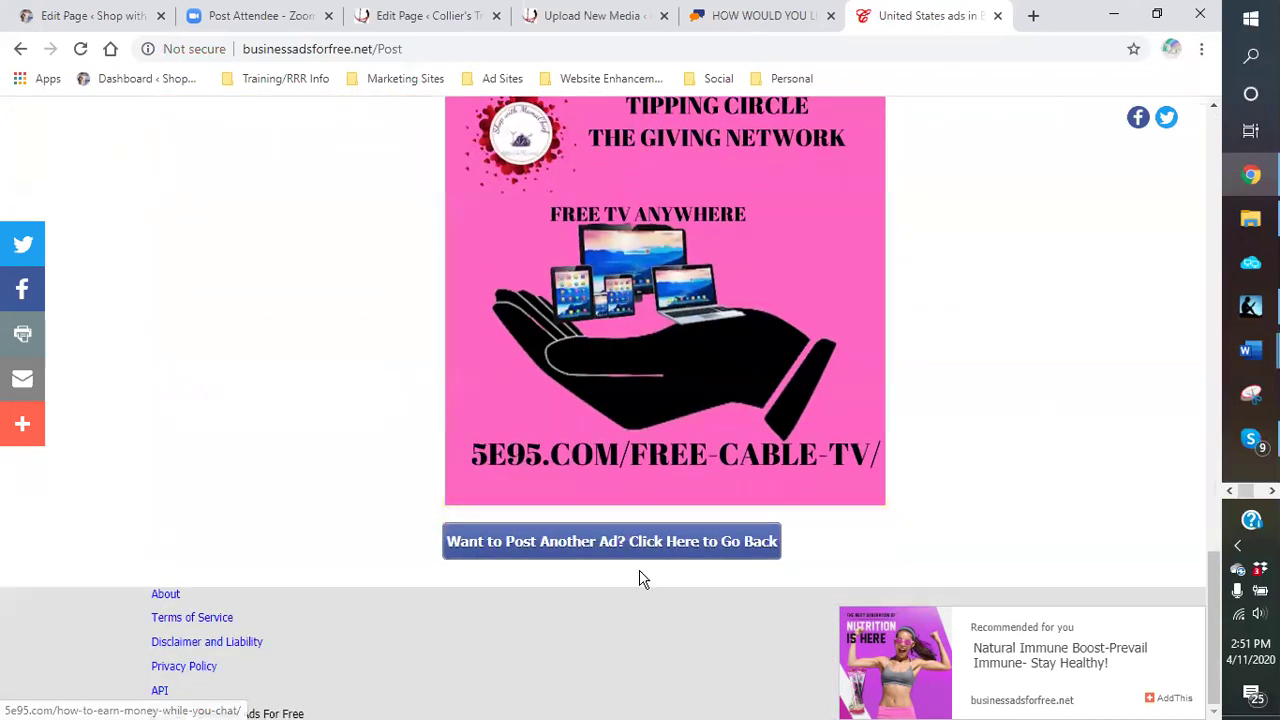
Step: Reopen the posting form, set the US State to Alabama, and post the ad
{"action": "left_click", "coordinate": [615, 546]}
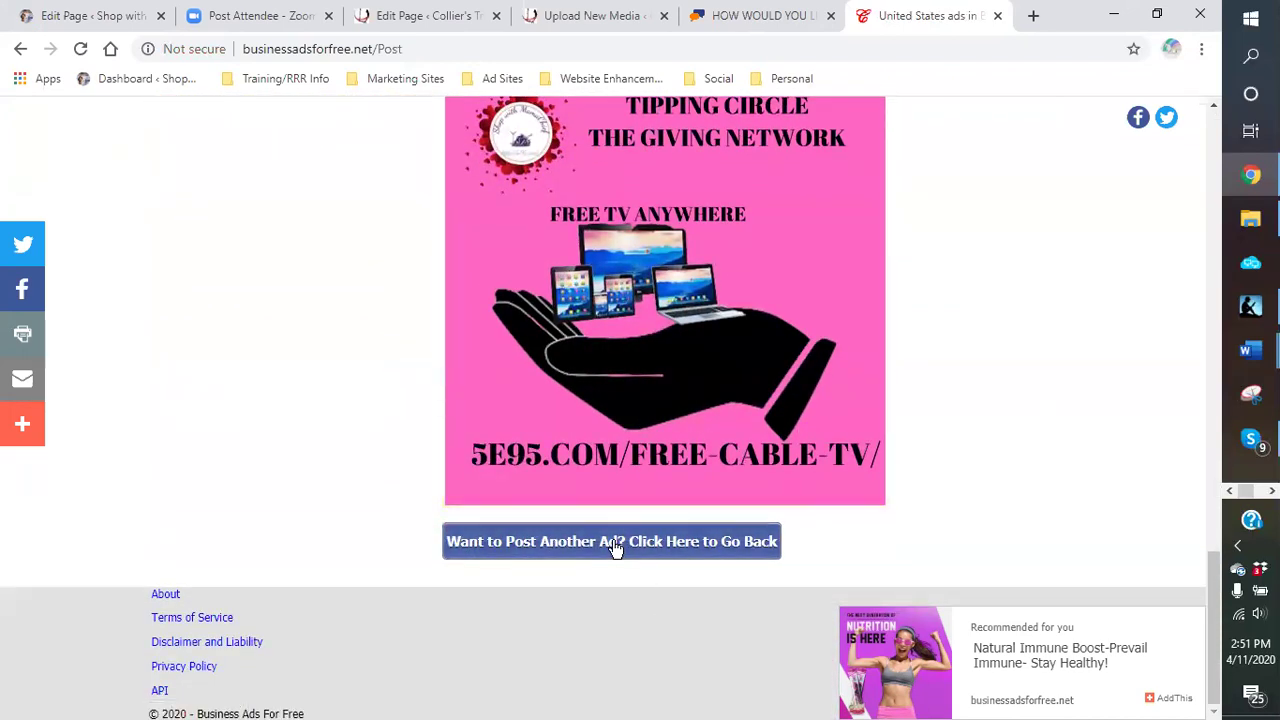
{"action": "scroll", "coordinate": [950, 485], "scroll_direction": "down", "scroll_amount": 2}
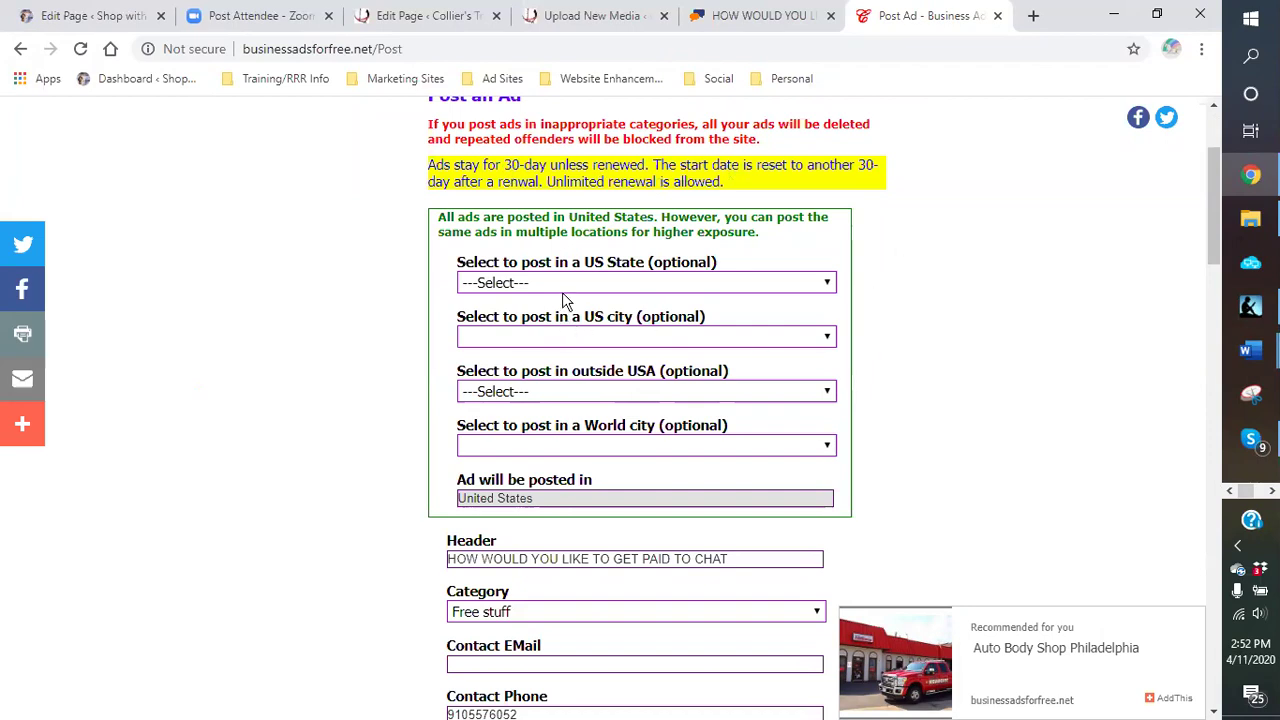
{"action": "left_click", "coordinate": [829, 283]}
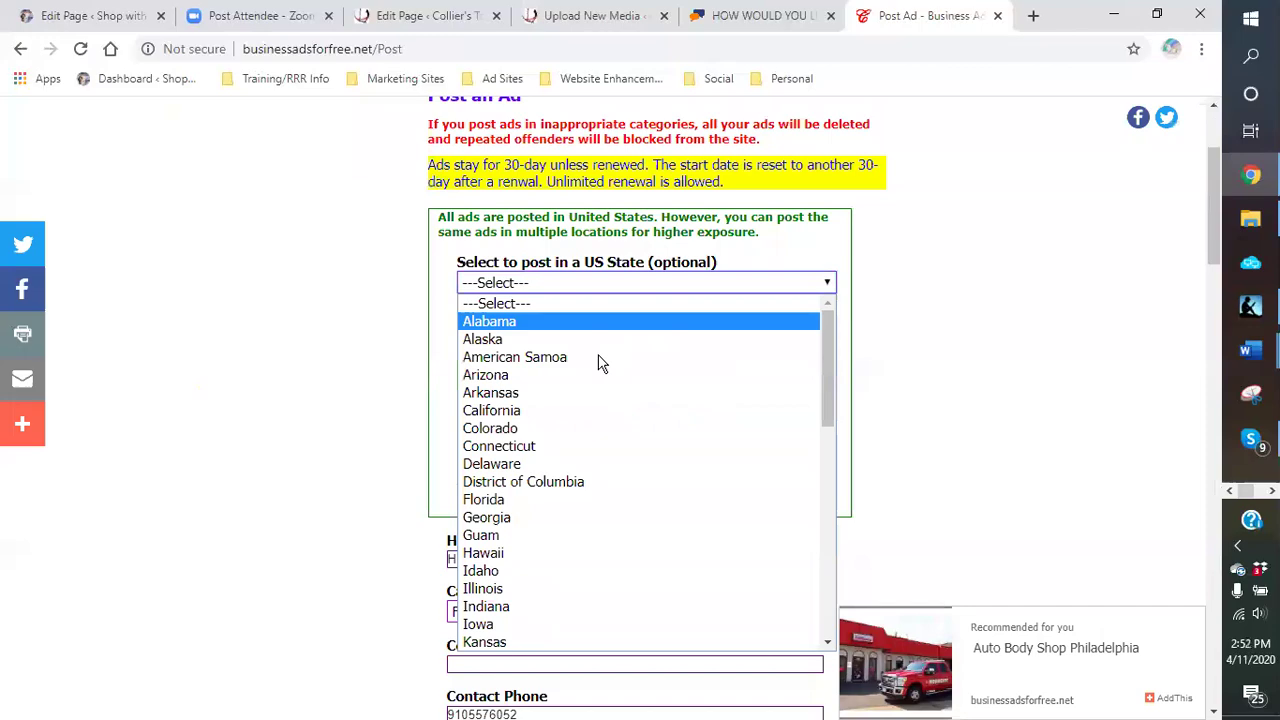
{"action": "left_click", "coordinate": [517, 320]}
{"action": "scroll", "coordinate": [945, 352], "scroll_direction": "down", "scroll_amount": 2}
{"action": "scroll", "coordinate": [840, 380], "scroll_direction": "down", "scroll_amount": 5}
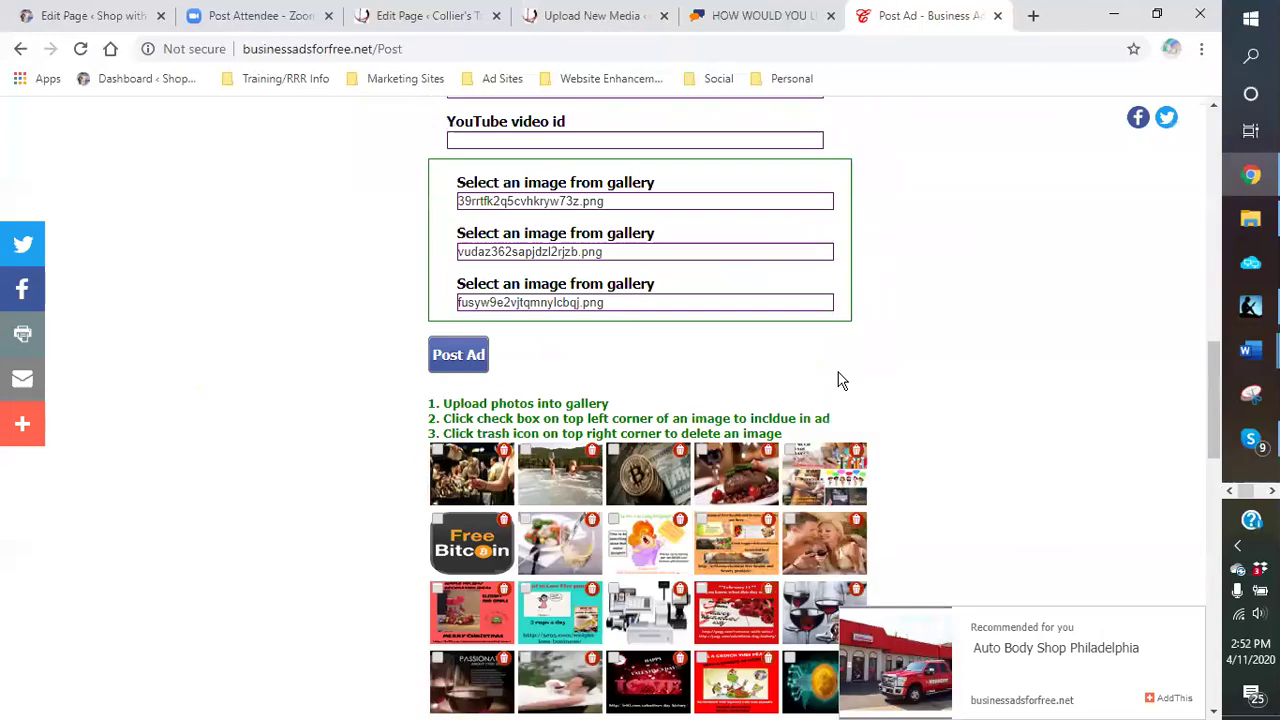
{"action": "left_click", "coordinate": [458, 355]}
{"action": "scroll", "coordinate": [860, 372], "scroll_direction": "down", "scroll_amount": 5}
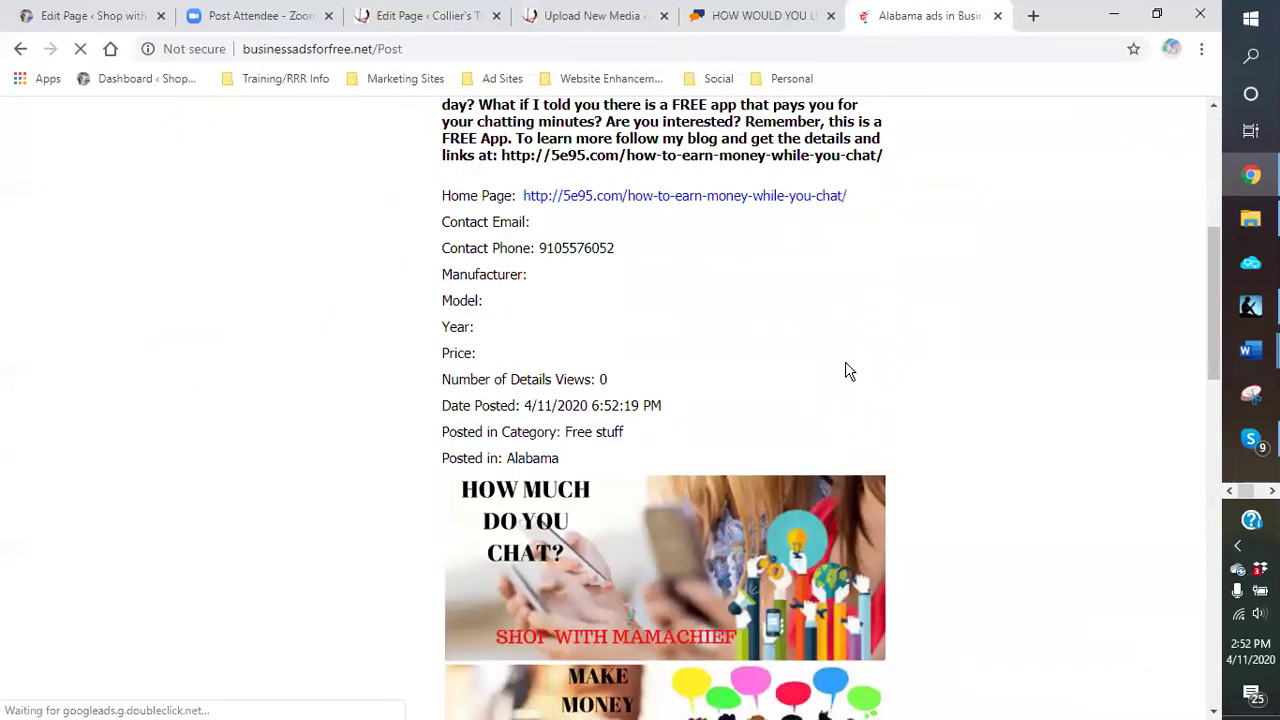
{"action": "scroll", "coordinate": [845, 371], "scroll_direction": "down", "scroll_amount": 13}
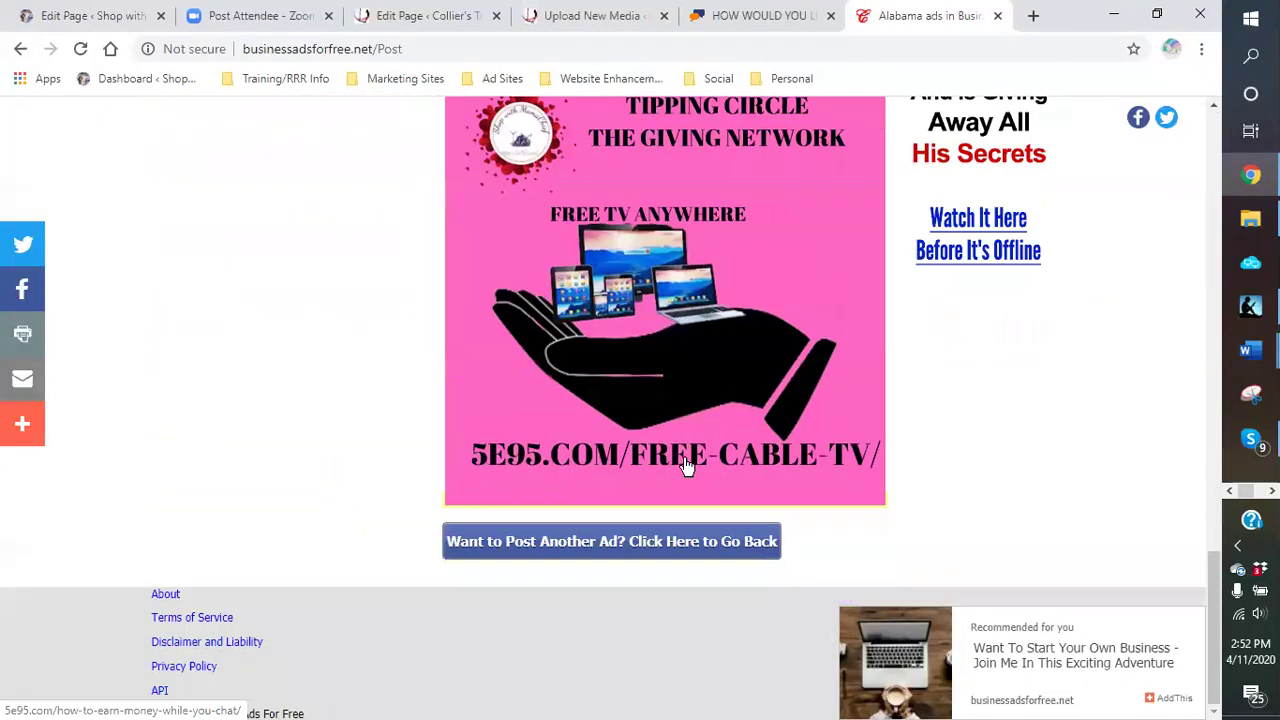
Step: Return to the prefilled Post an Ad form after straying onto a recommended ad page
{"action": "left_click", "coordinate": [656, 545]}
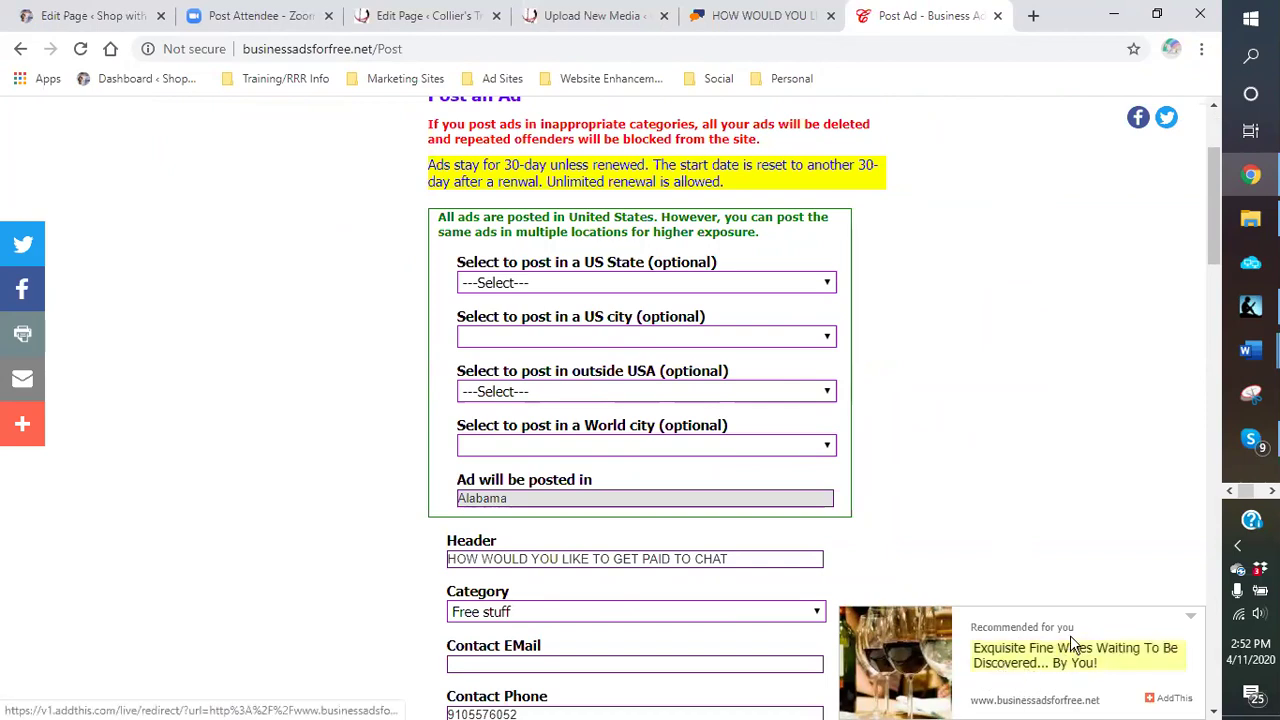
{"action": "left_click", "coordinate": [1027, 671]}
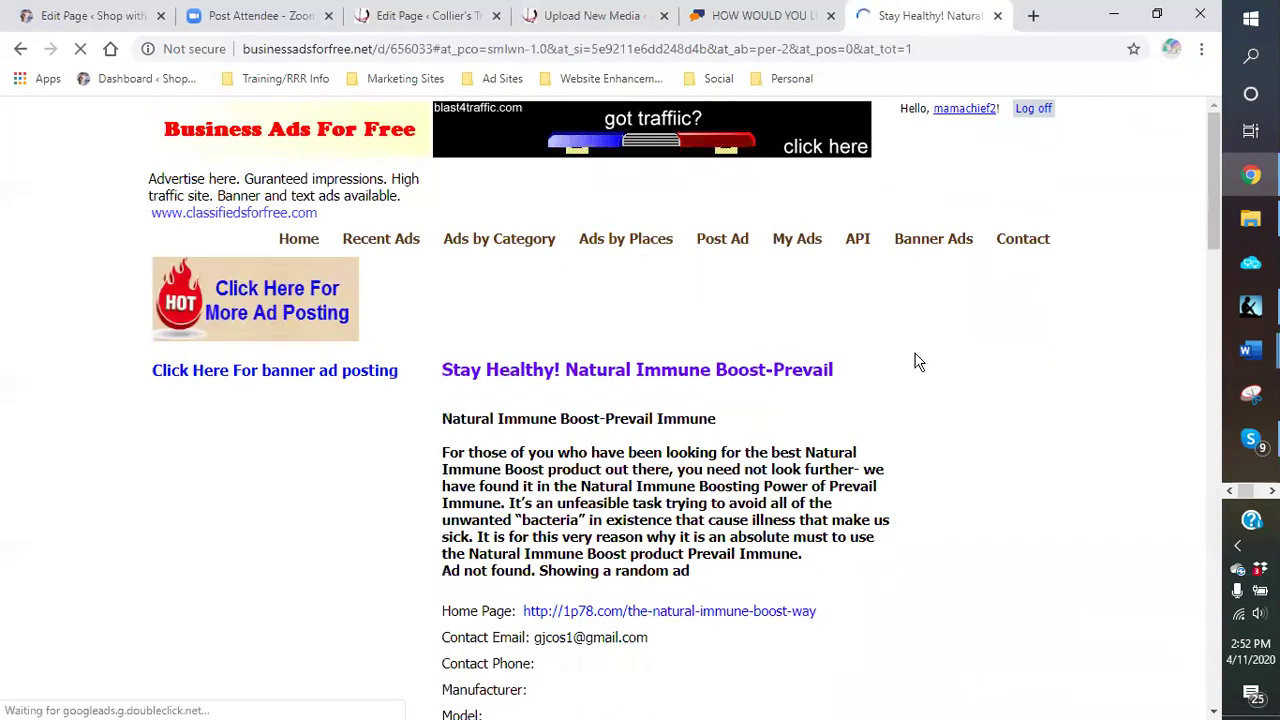
{"action": "scroll", "coordinate": [889, 389], "scroll_direction": "down", "scroll_amount": 4}
{"action": "scroll", "coordinate": [886, 389], "scroll_direction": "down", "scroll_amount": 5}
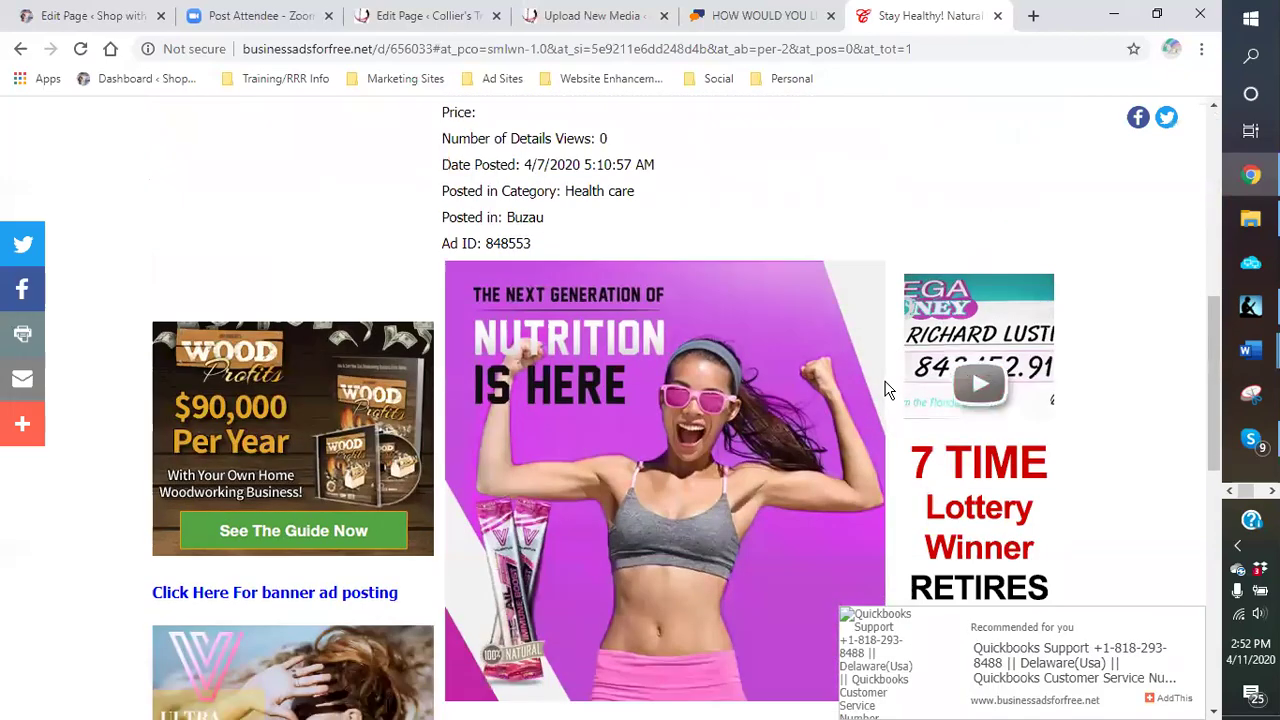
{"action": "scroll", "coordinate": [880, 389], "scroll_direction": "up", "scroll_amount": 4}
{"action": "scroll", "coordinate": [869, 387], "scroll_direction": "up", "scroll_amount": 4}
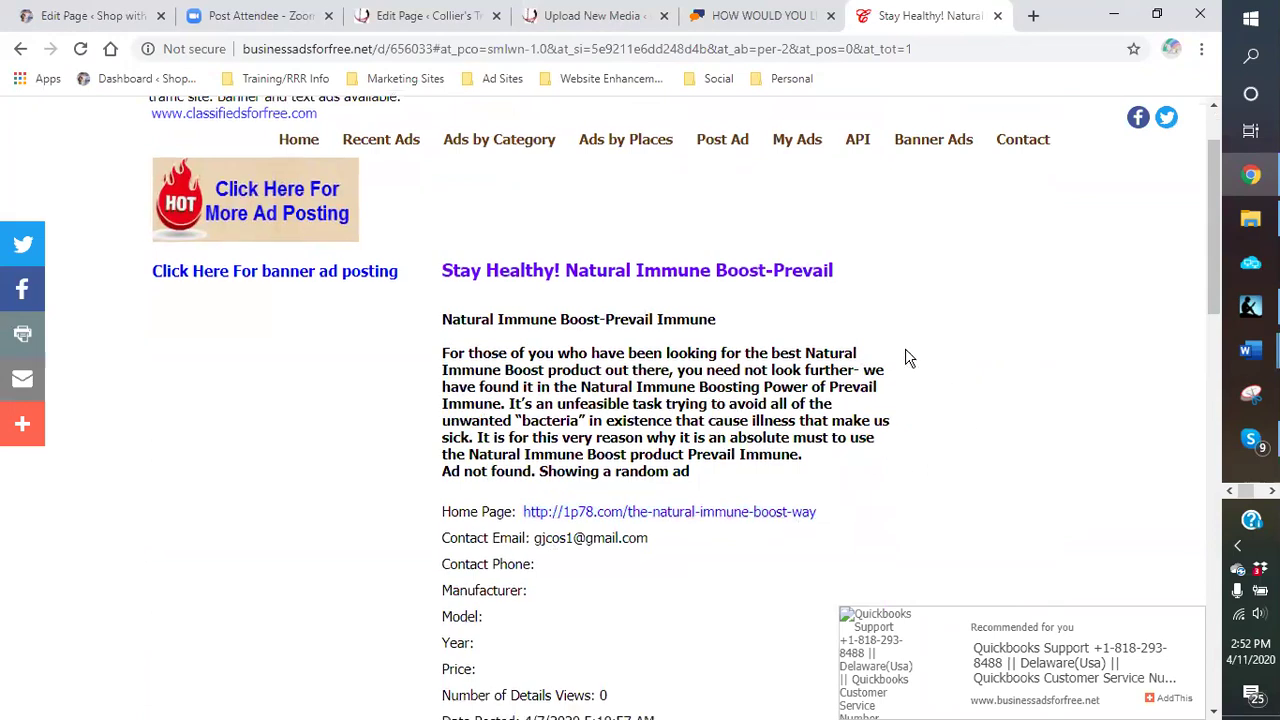
{"action": "scroll", "coordinate": [860, 347], "scroll_direction": "down", "scroll_amount": 3}
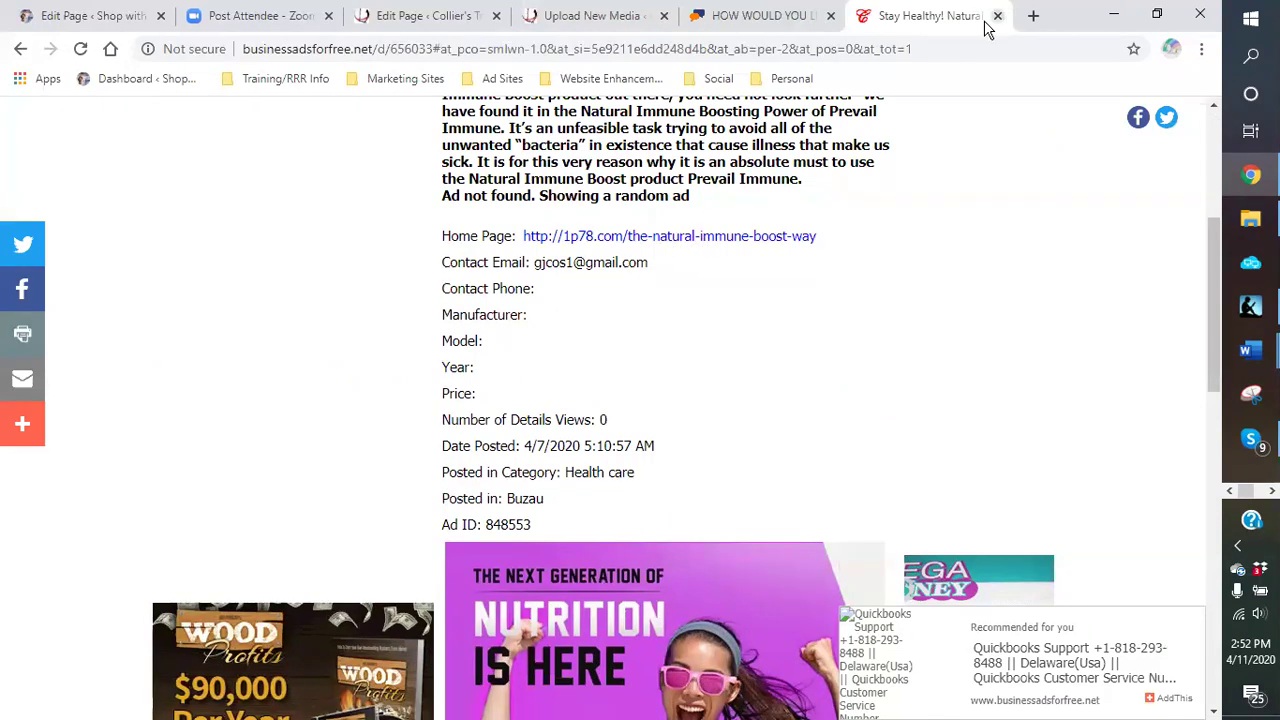
{"action": "left_click", "coordinate": [18, 50]}
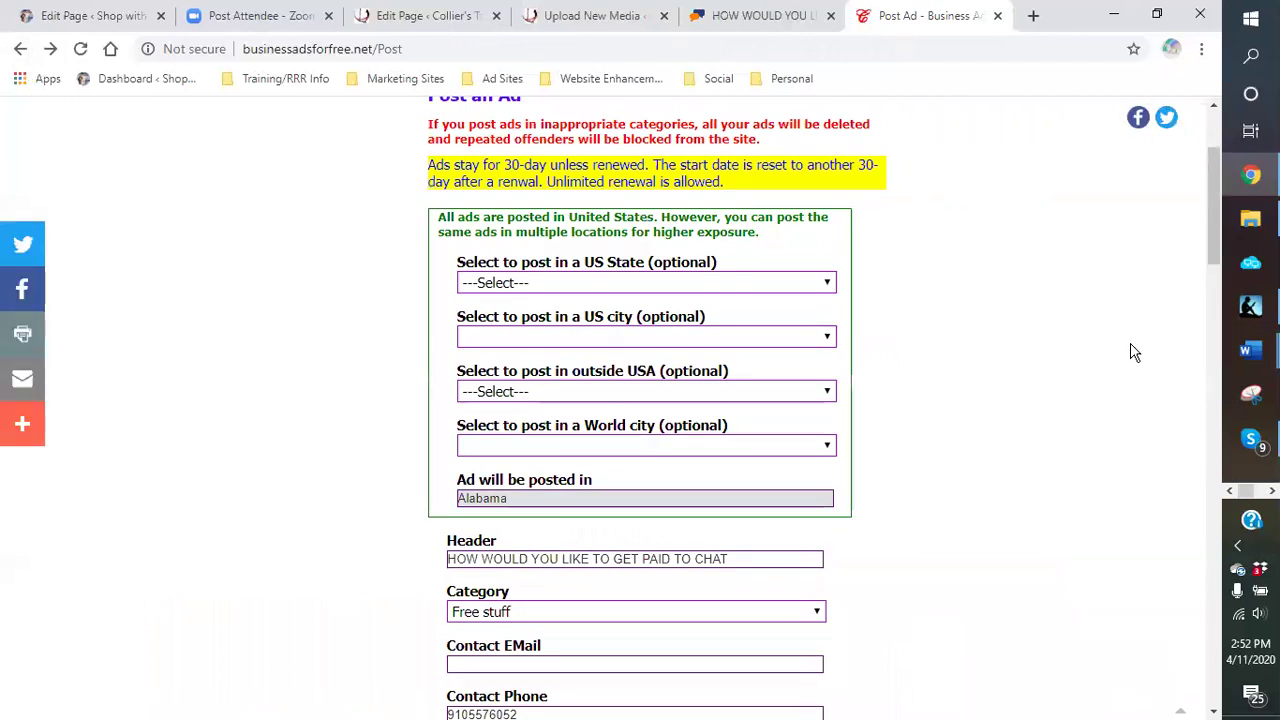
Step: Post the ad with Canada as the outside-USA location (Ad ID 852914) and reopen the form
{"action": "left_click", "coordinate": [826, 394]}
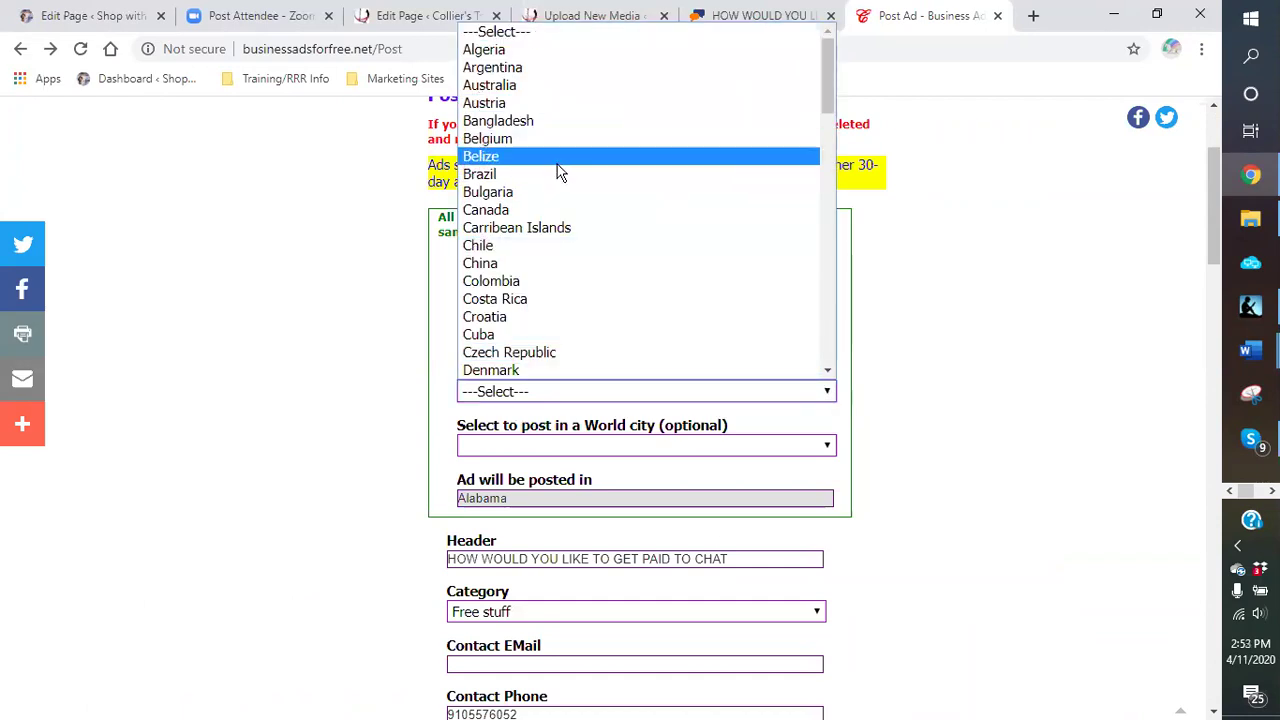
{"action": "left_click", "coordinate": [547, 213]}
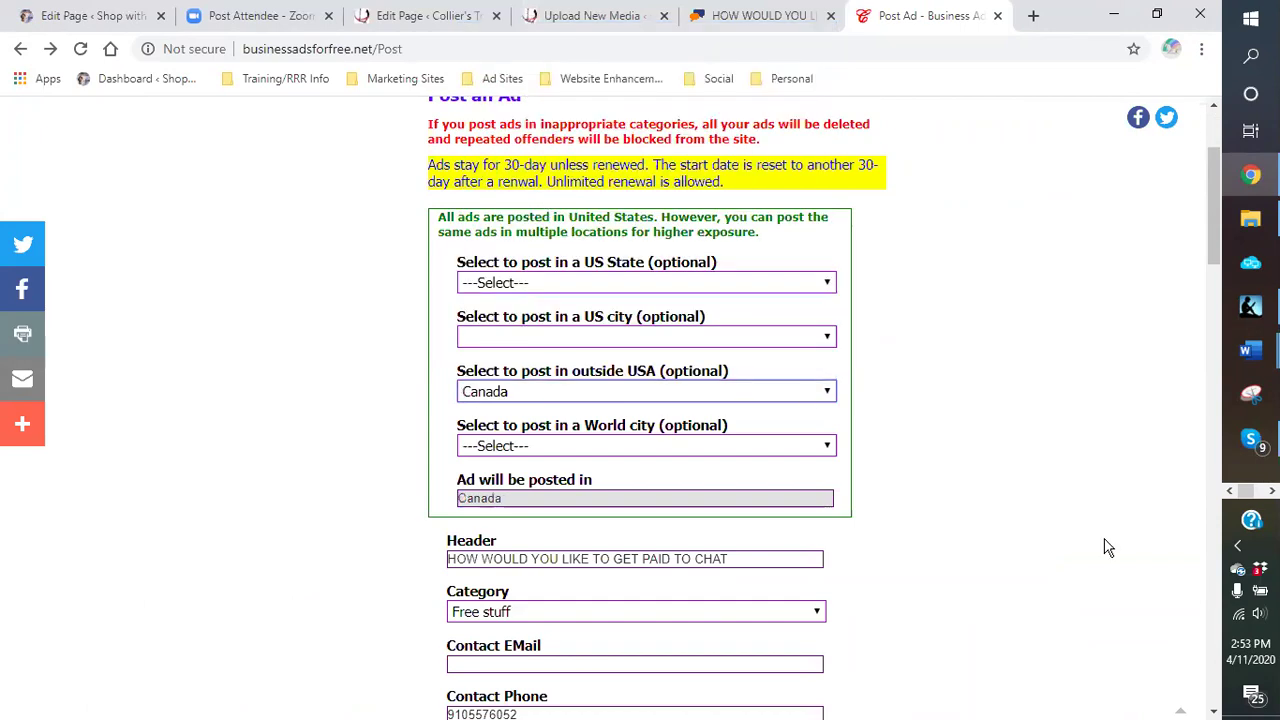
{"action": "scroll", "coordinate": [889, 505], "scroll_direction": "down", "scroll_amount": 6}
{"action": "scroll", "coordinate": [889, 503], "scroll_direction": "down", "scroll_amount": 4}
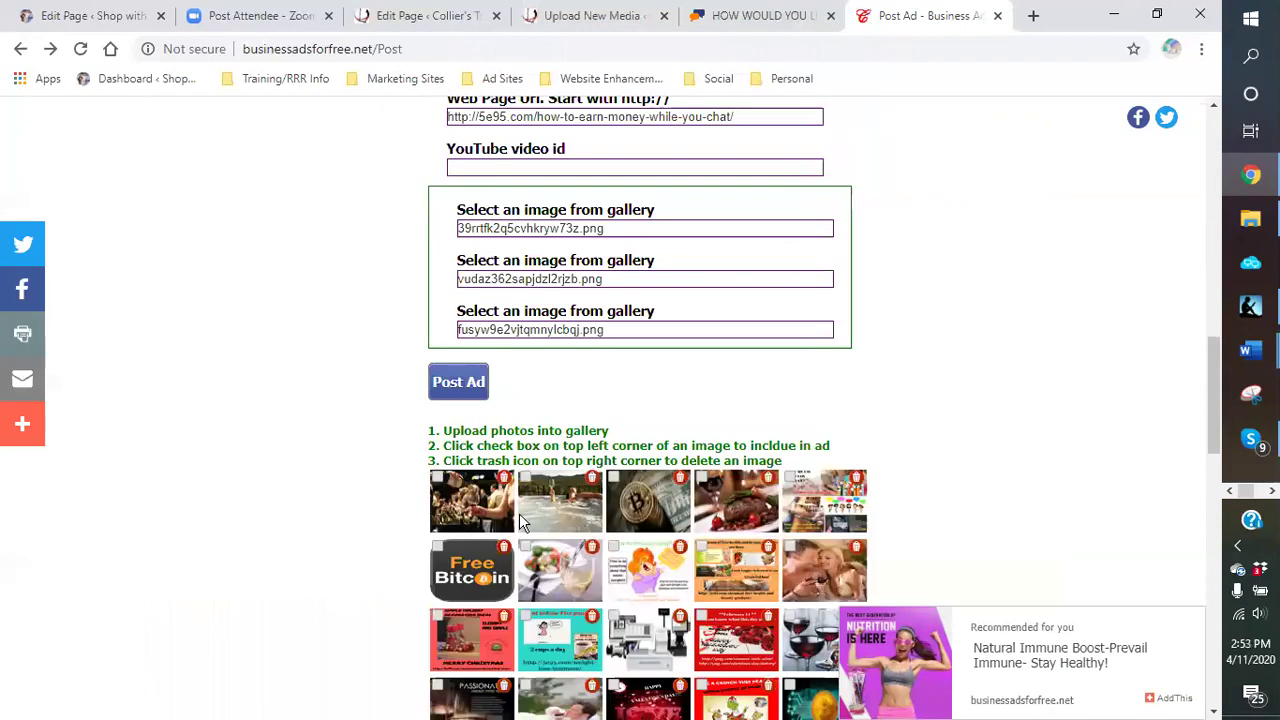
{"action": "left_click", "coordinate": [458, 356]}
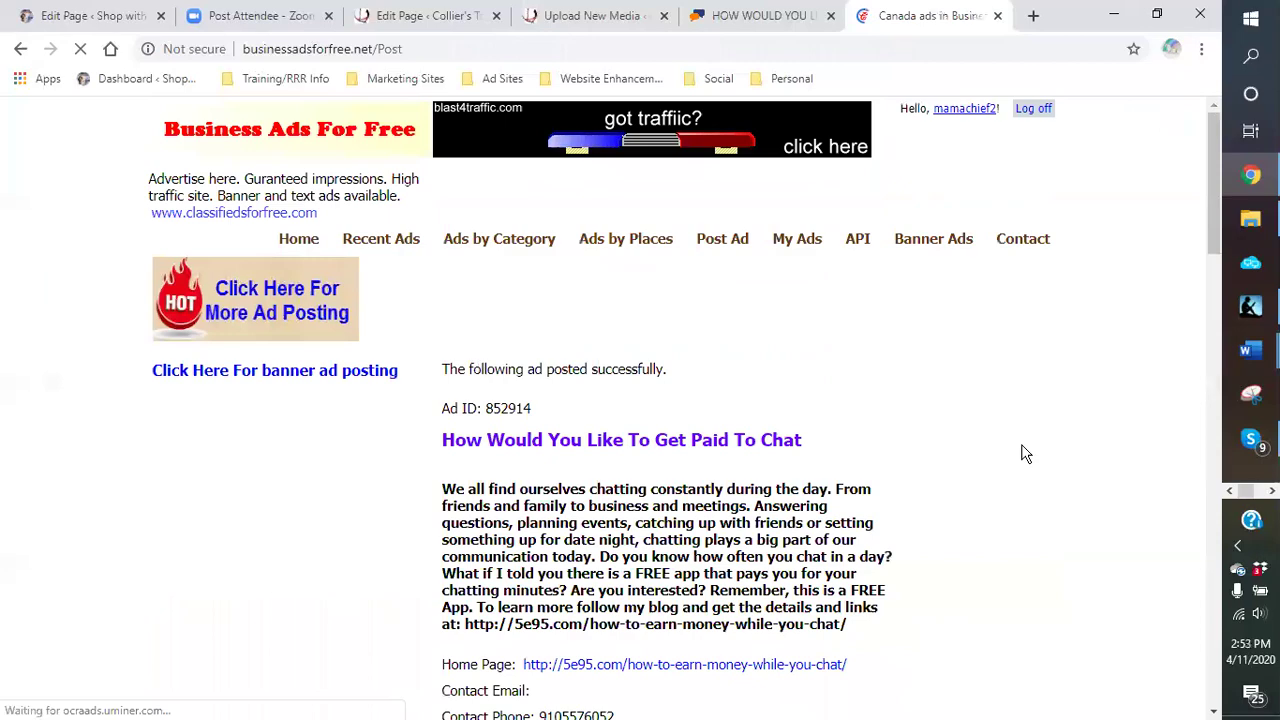
{"action": "scroll", "coordinate": [937, 420], "scroll_direction": "down", "scroll_amount": 4}
{"action": "scroll", "coordinate": [935, 424], "scroll_direction": "down", "scroll_amount": 10}
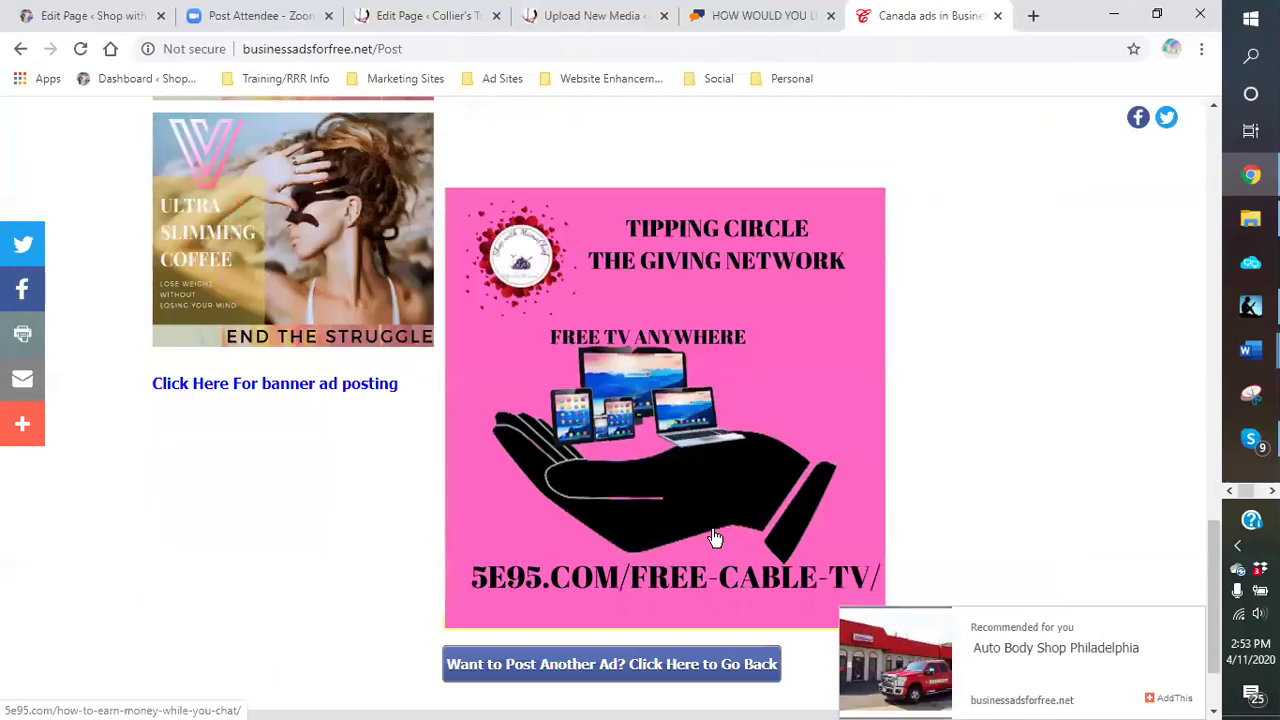
{"action": "scroll", "coordinate": [700, 540], "scroll_direction": "down", "scroll_amount": 2}
{"action": "left_click", "coordinate": [693, 545]}
{"action": "scroll", "coordinate": [845, 390], "scroll_direction": "down", "scroll_amount": 3}
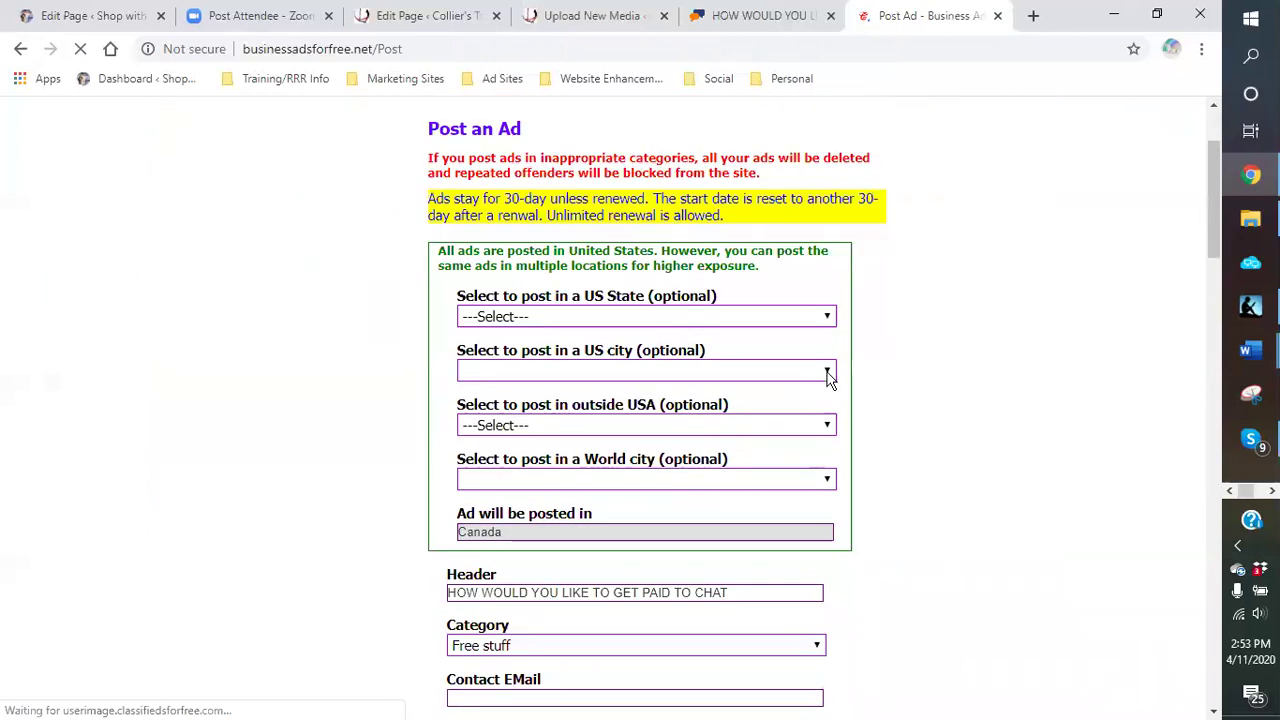
Step: Post the ad for Canada with Abbotsford as the world city, then reopen the form
{"action": "left_click", "coordinate": [828, 300]}
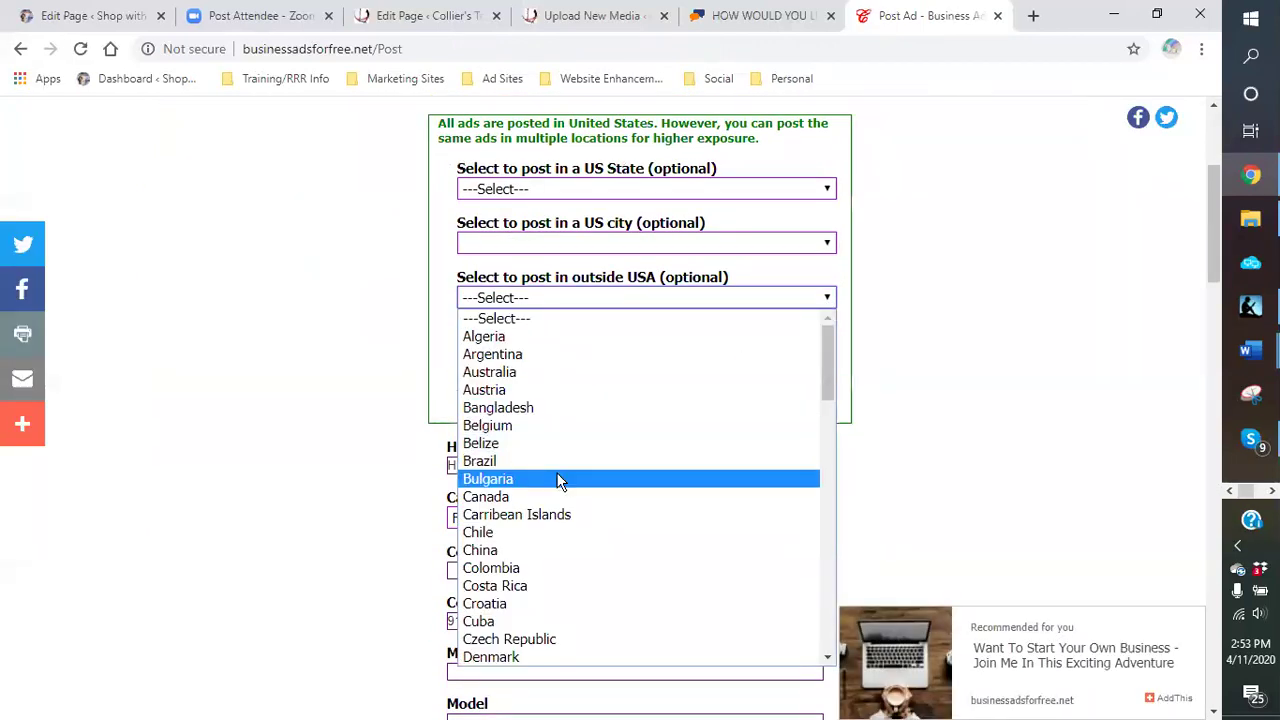
{"action": "left_click", "coordinate": [540, 497]}
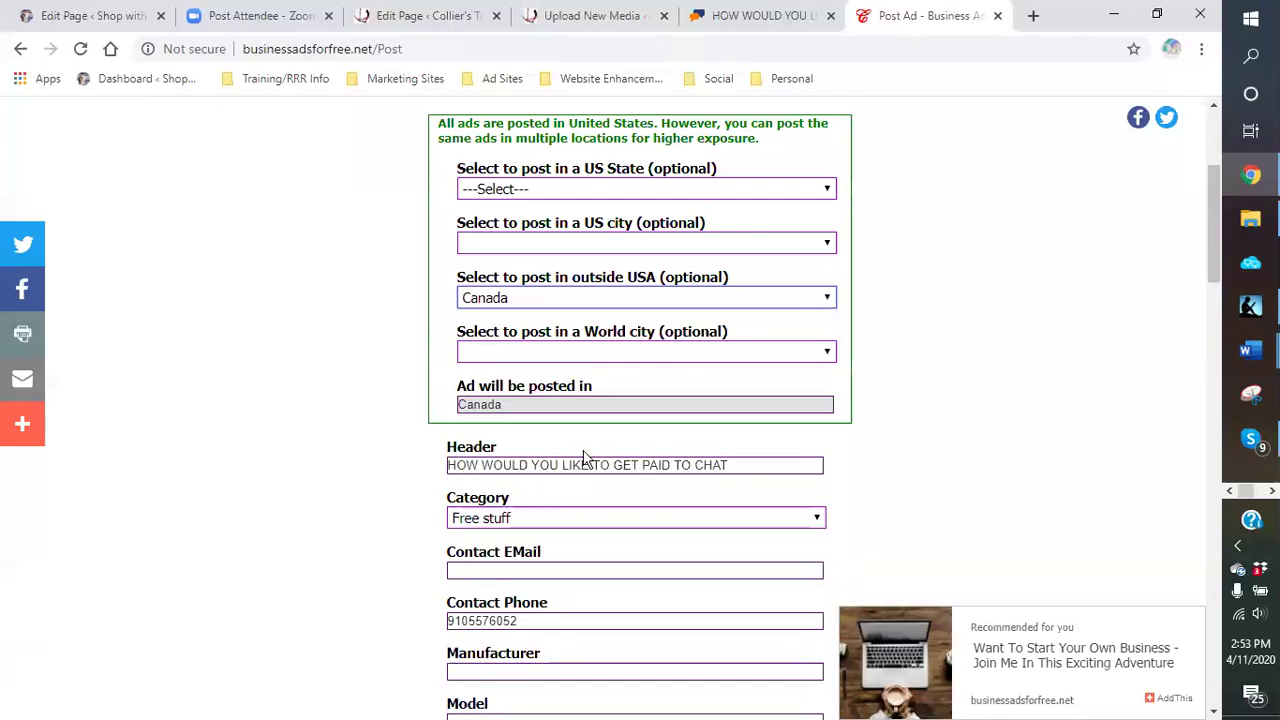
{"action": "left_click", "coordinate": [830, 353]}
{"action": "left_click", "coordinate": [532, 392]}
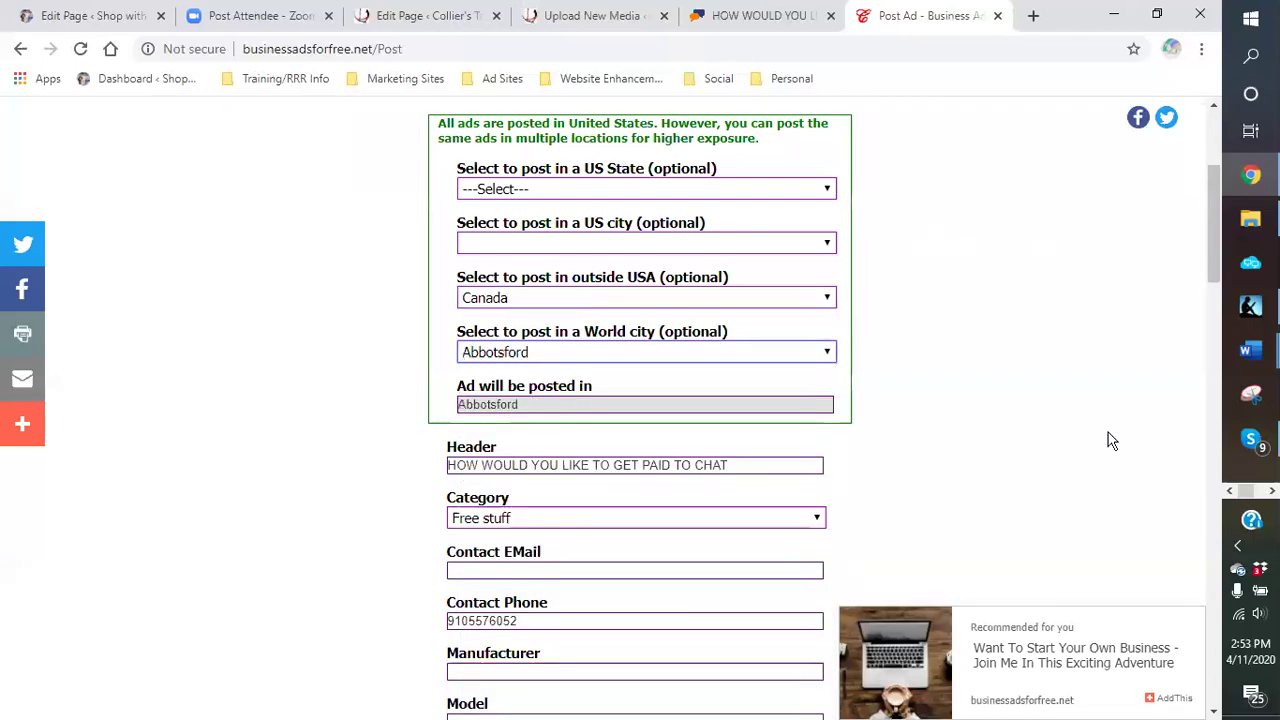
{"action": "scroll", "coordinate": [1108, 440], "scroll_direction": "down", "scroll_amount": 8}
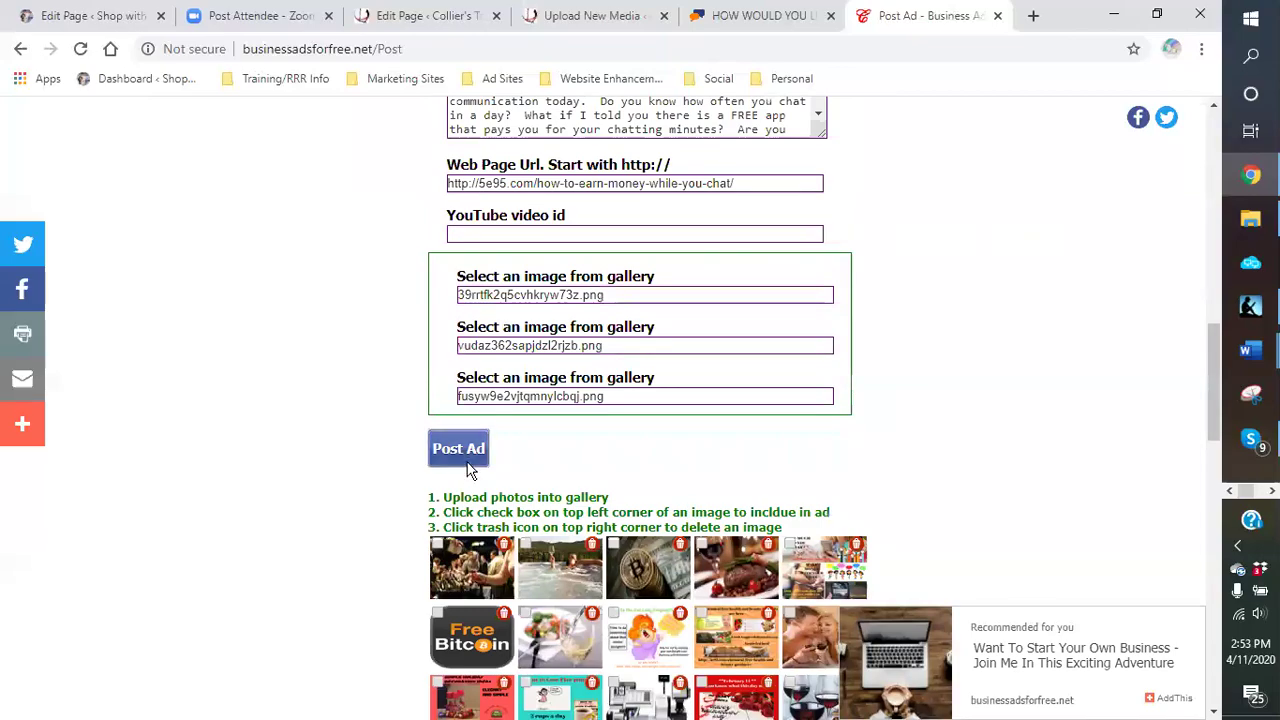
{"action": "left_click", "coordinate": [465, 449]}
{"action": "scroll", "coordinate": [1000, 420], "scroll_direction": "down", "scroll_amount": 8}
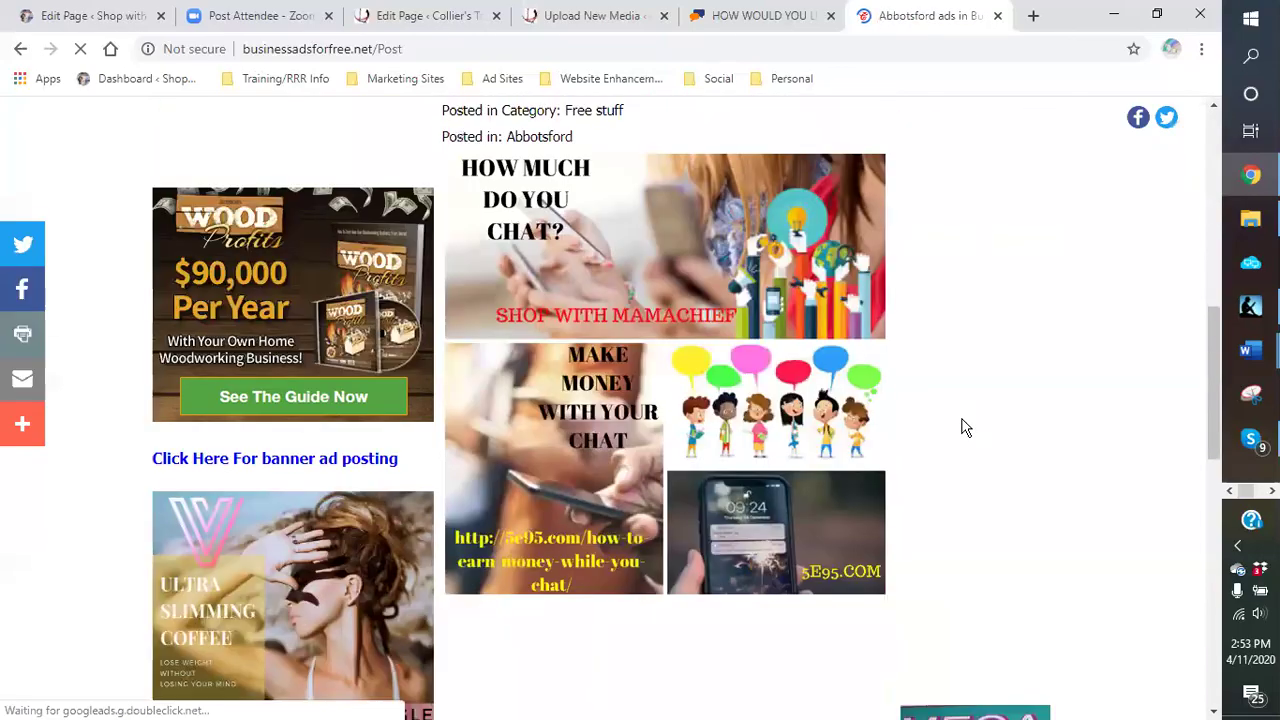
{"action": "scroll", "coordinate": [965, 428], "scroll_direction": "down", "scroll_amount": 10}
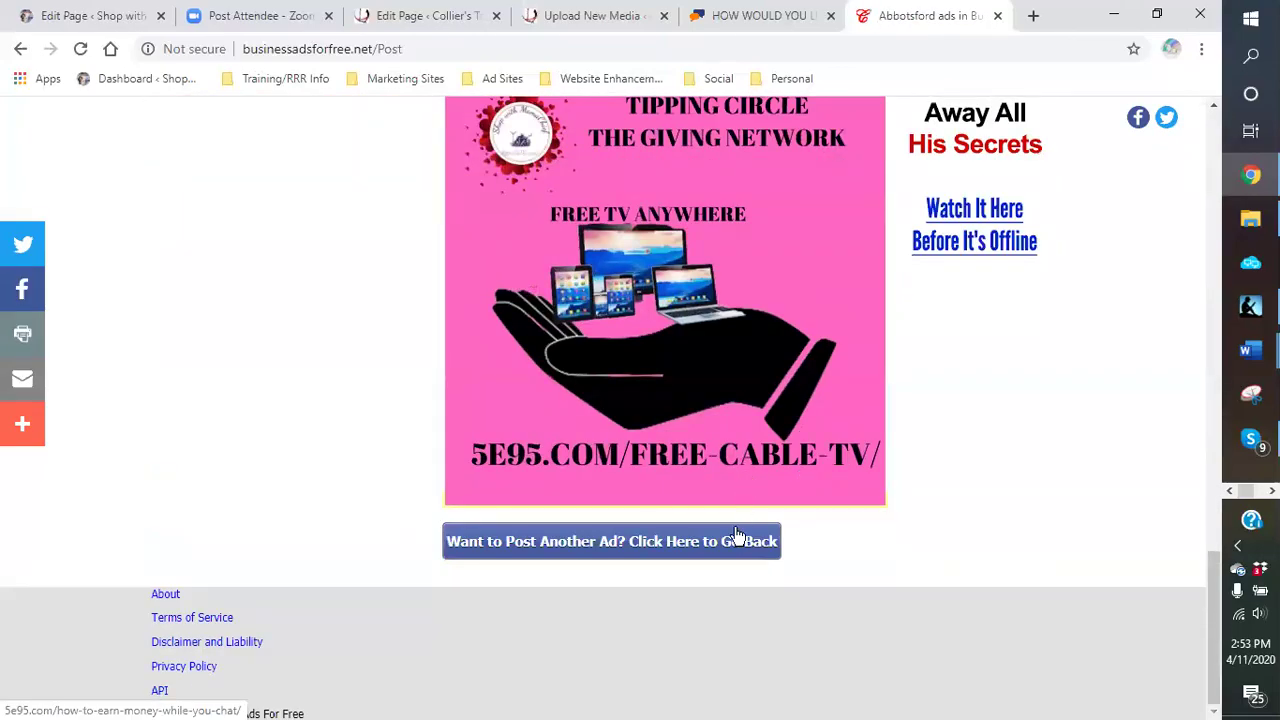
{"action": "left_click", "coordinate": [736, 541]}
{"action": "scroll", "coordinate": [897, 421], "scroll_direction": "down", "scroll_amount": 2}
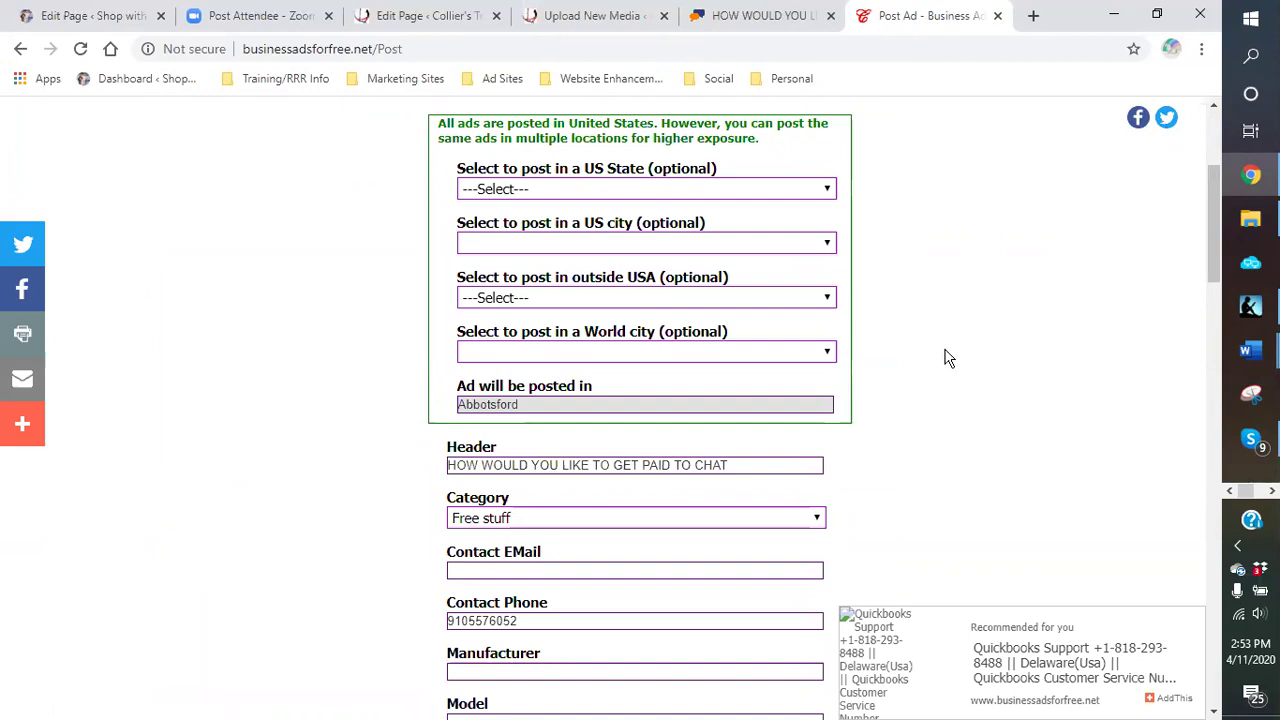
{"action": "scroll", "coordinate": [935, 360], "scroll_direction": "up", "scroll_amount": 3}
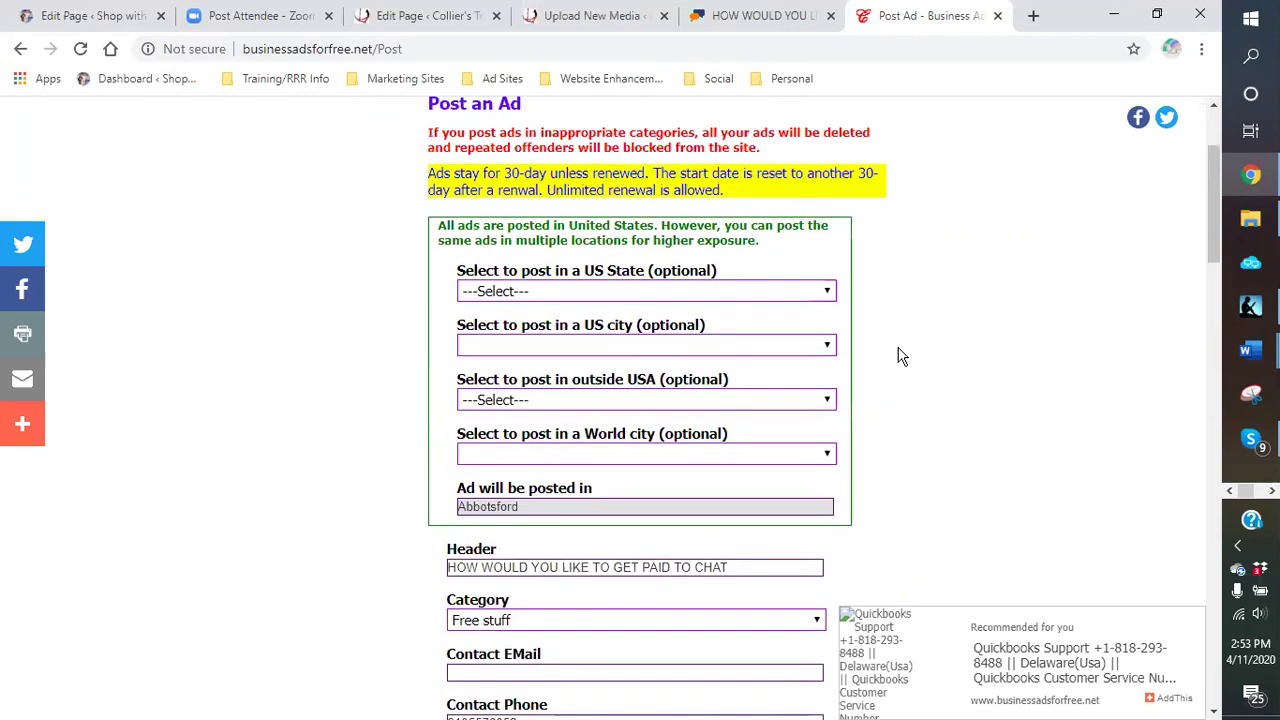
Step: Show the Ad Sites bookmark folder from the bookmarks bar
{"action": "left_click", "coordinate": [519, 82]}
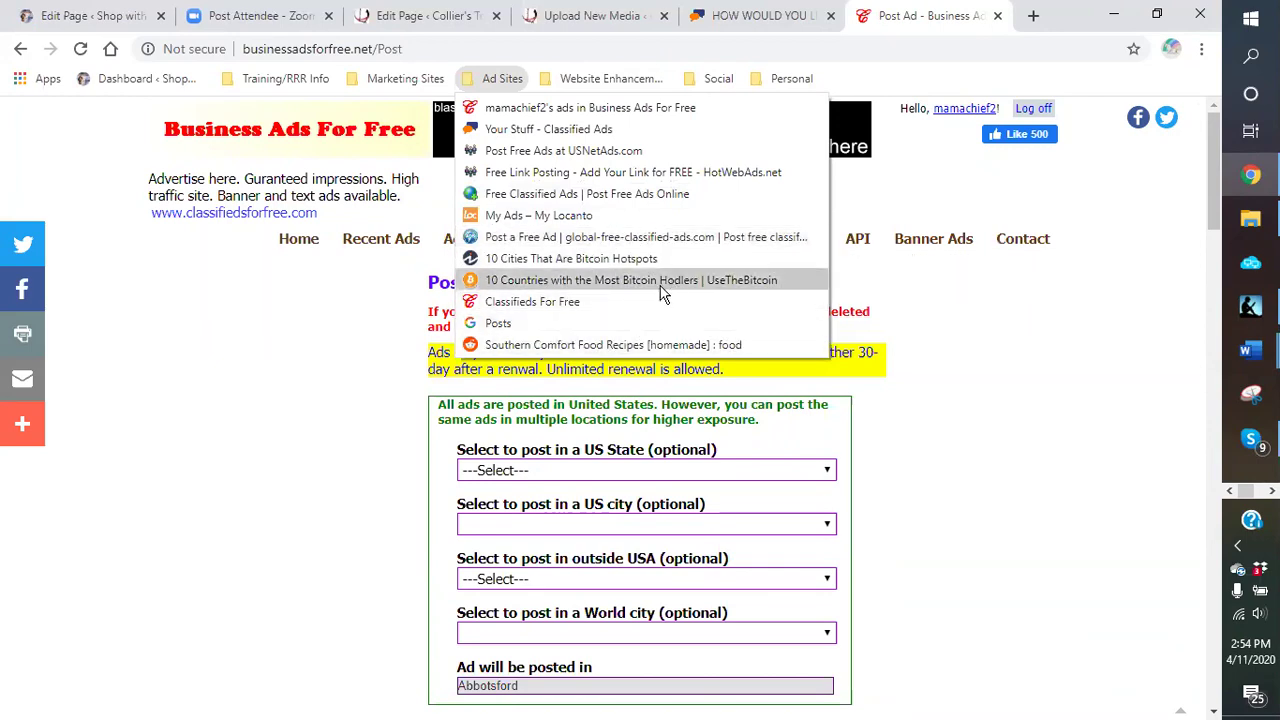
Step: Browse the Google My Business posts feed, then return to the ClassifiedAds paid-to-chat ad tab
{"action": "left_click", "coordinate": [500, 320]}
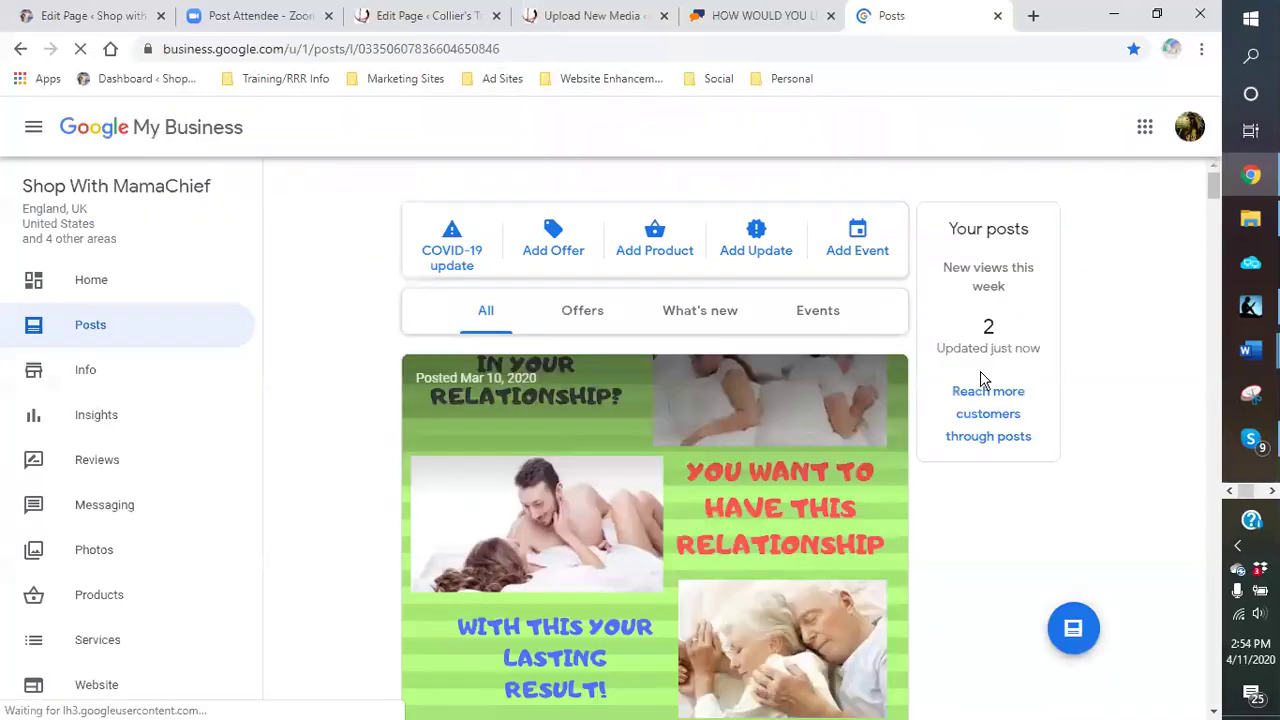
{"action": "scroll", "coordinate": [278, 348], "scroll_direction": "down", "scroll_amount": 10}
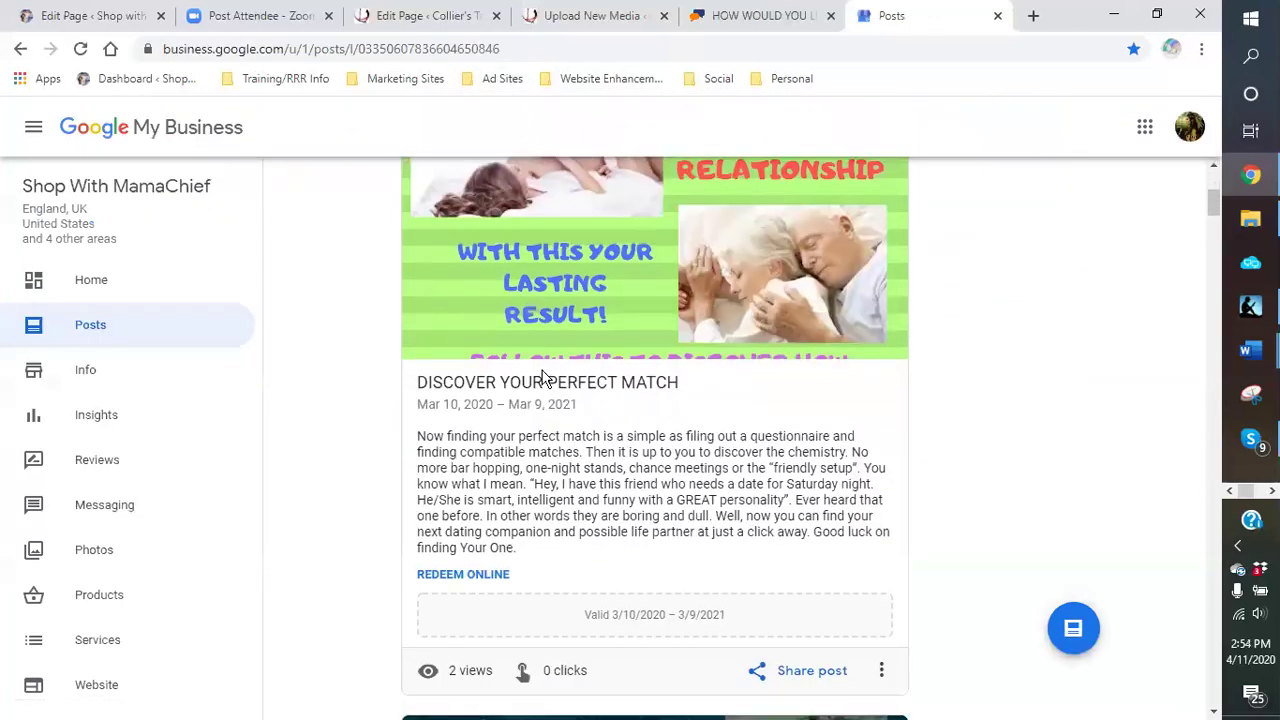
{"action": "scroll", "coordinate": [517, 397], "scroll_direction": "down", "scroll_amount": 12}
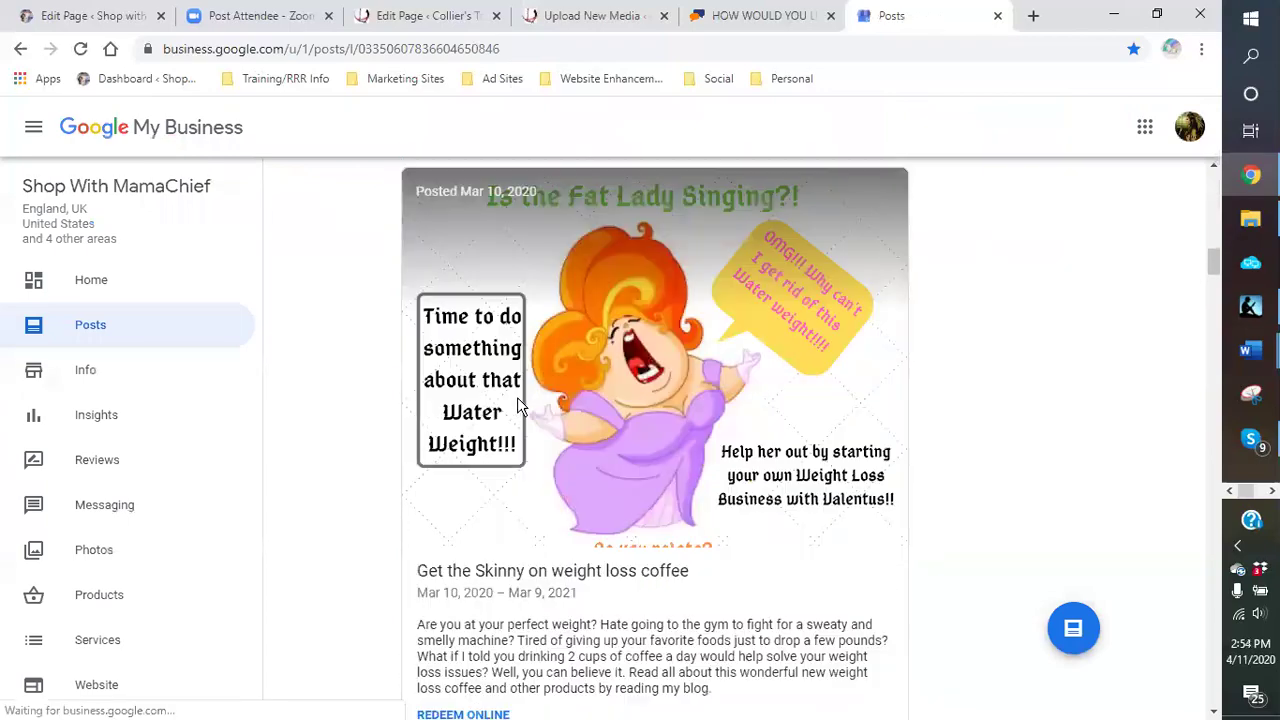
{"action": "scroll", "coordinate": [517, 397], "scroll_direction": "down", "scroll_amount": 8}
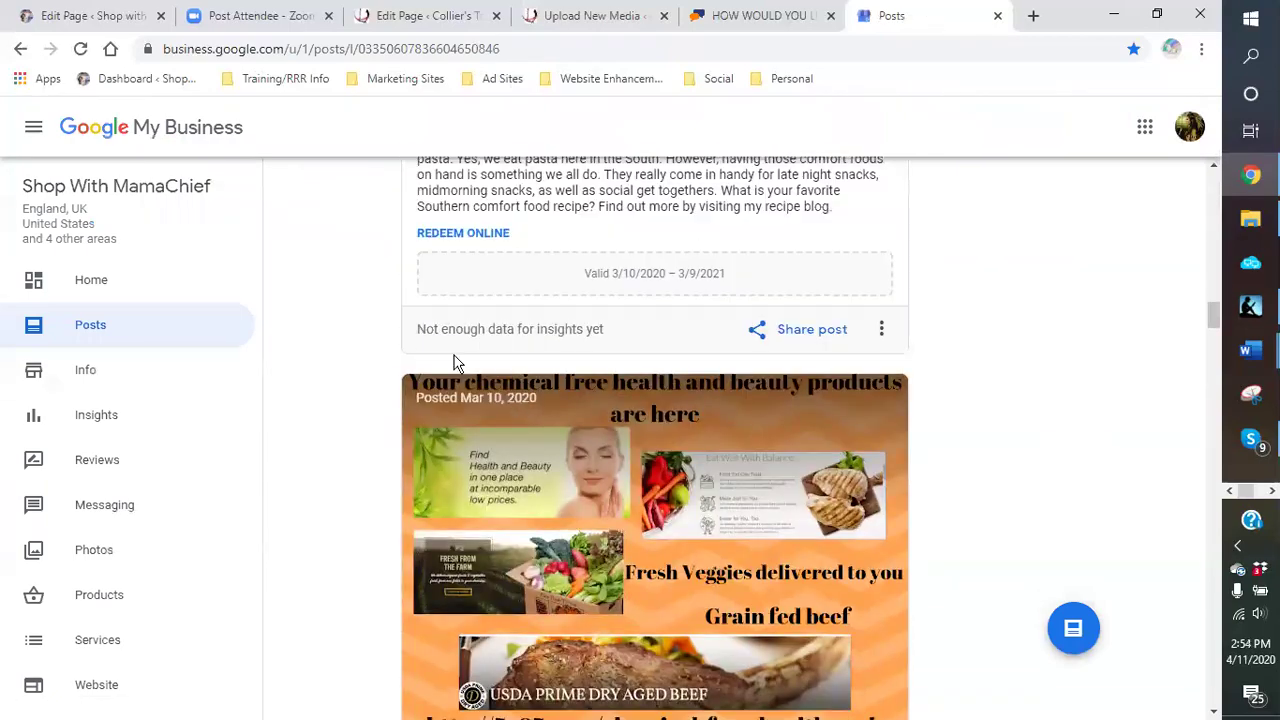
{"action": "scroll", "coordinate": [678, 326], "scroll_direction": "down", "scroll_amount": 12}
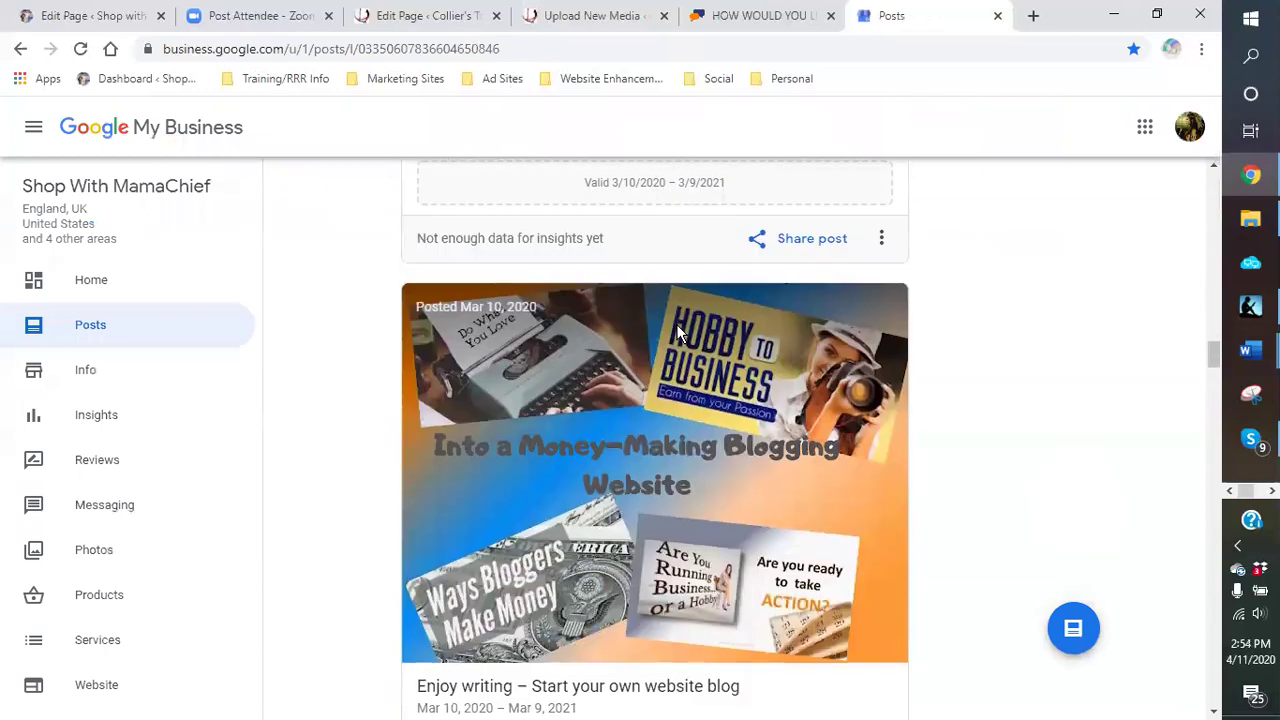
{"action": "scroll", "coordinate": [677, 338], "scroll_direction": "down", "scroll_amount": 8}
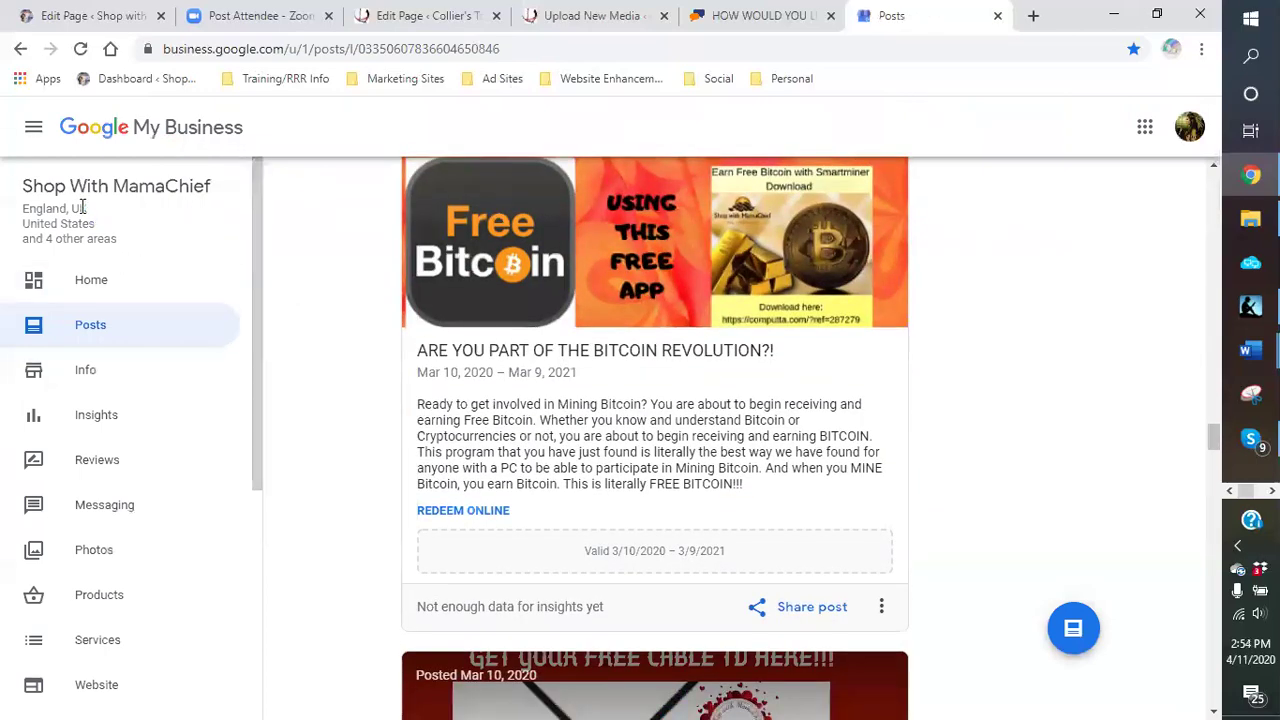
{"action": "scroll", "coordinate": [763, 457], "scroll_direction": "down", "scroll_amount": 4}
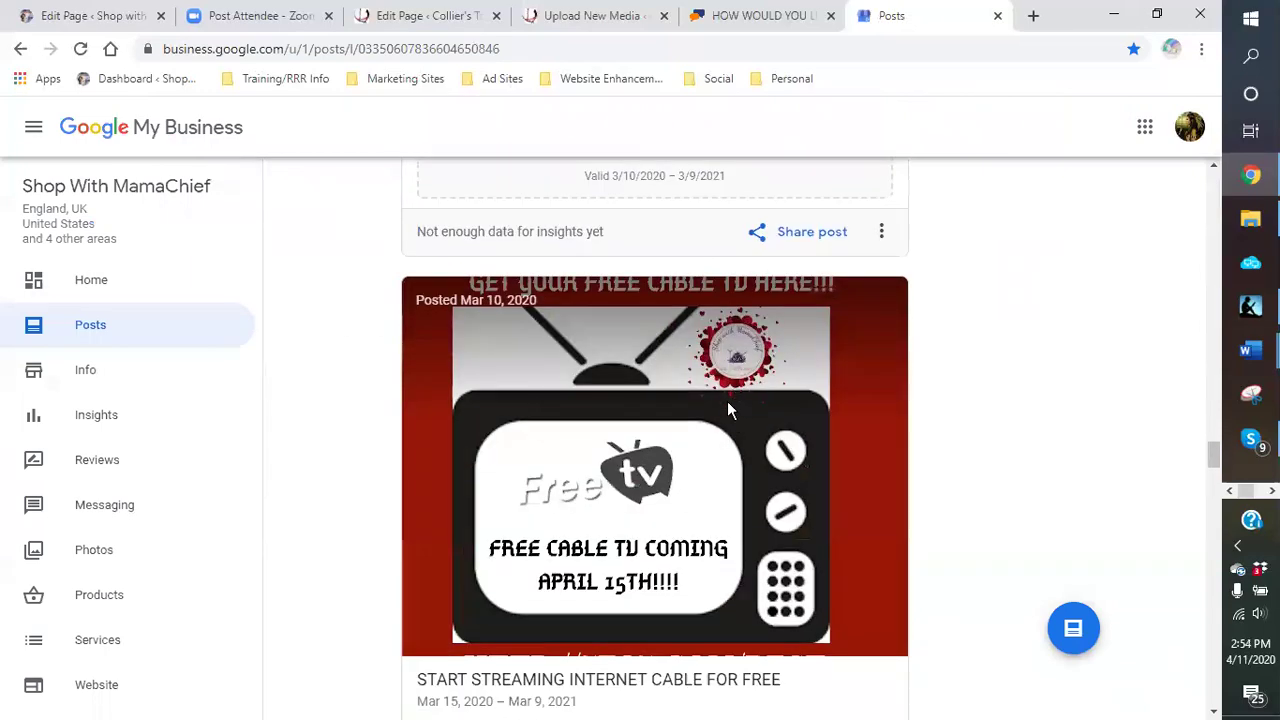
{"action": "scroll", "coordinate": [682, 390], "scroll_direction": "down", "scroll_amount": 10}
{"action": "scroll", "coordinate": [680, 397], "scroll_direction": "down", "scroll_amount": 7}
{"action": "scroll", "coordinate": [658, 355], "scroll_direction": "down", "scroll_amount": 6}
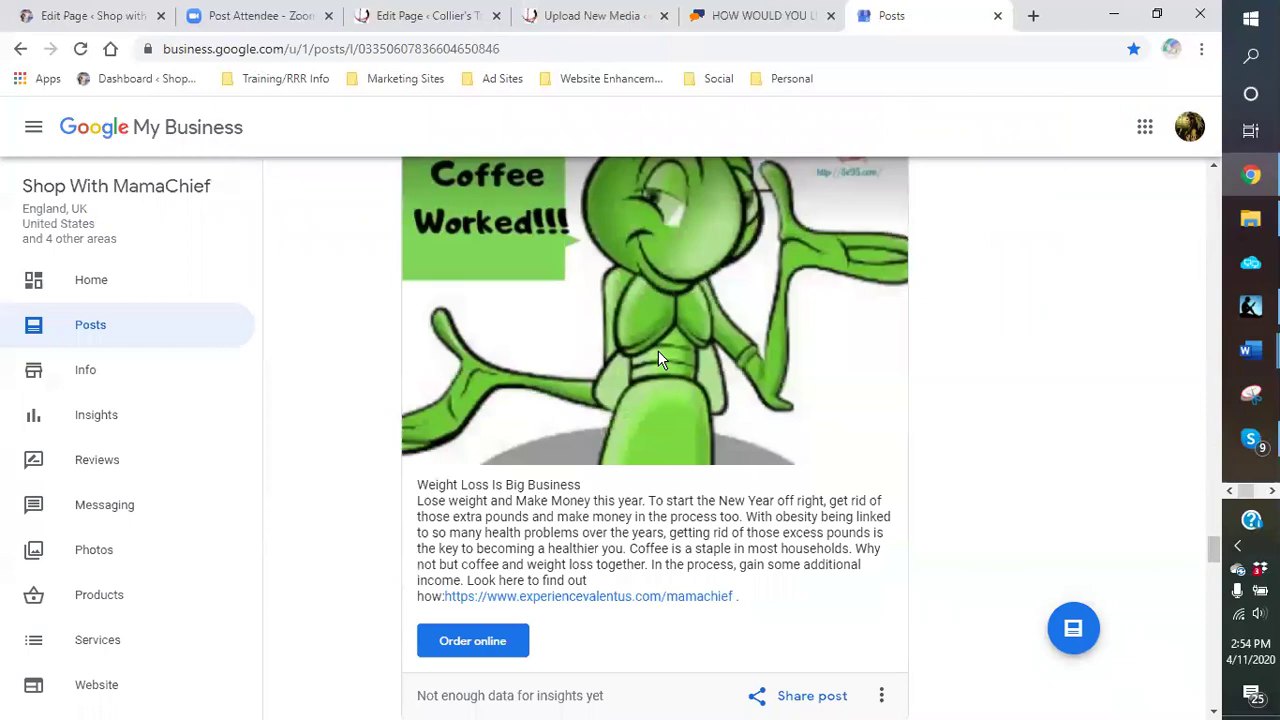
{"action": "scroll", "coordinate": [827, 338], "scroll_direction": "down", "scroll_amount": 8}
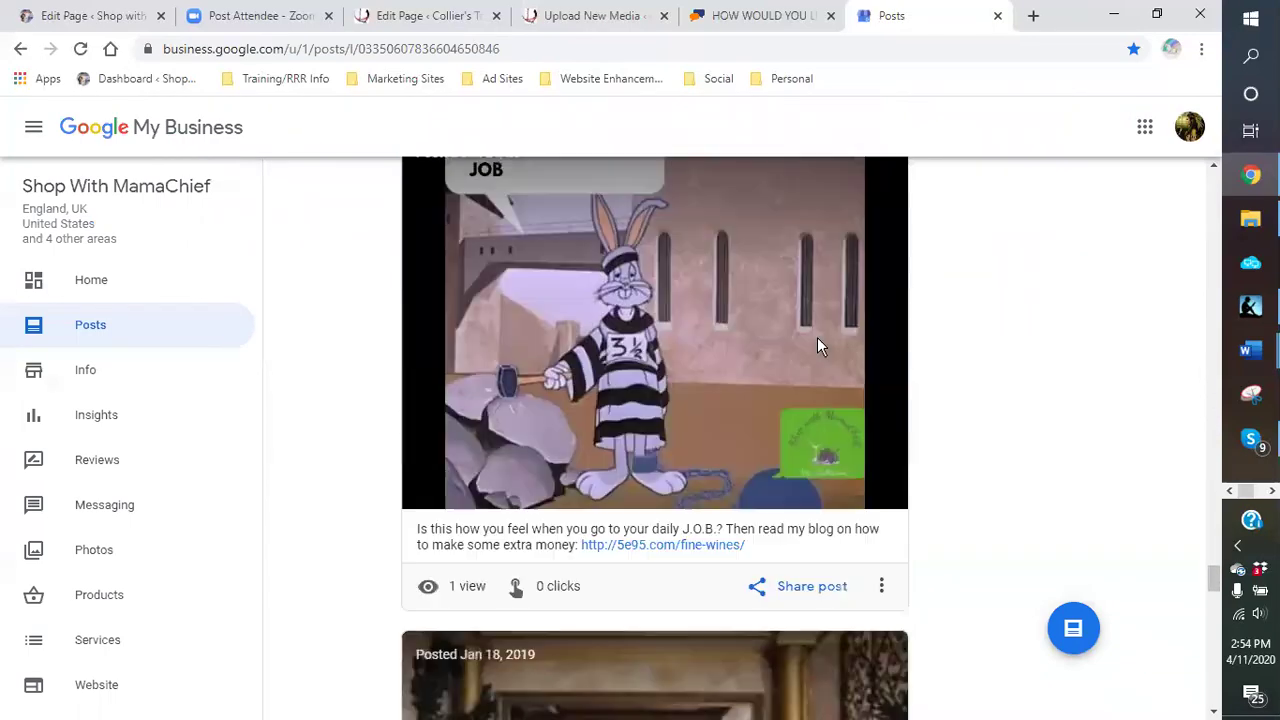
{"action": "scroll", "coordinate": [669, 370], "scroll_direction": "up", "scroll_amount": 20}
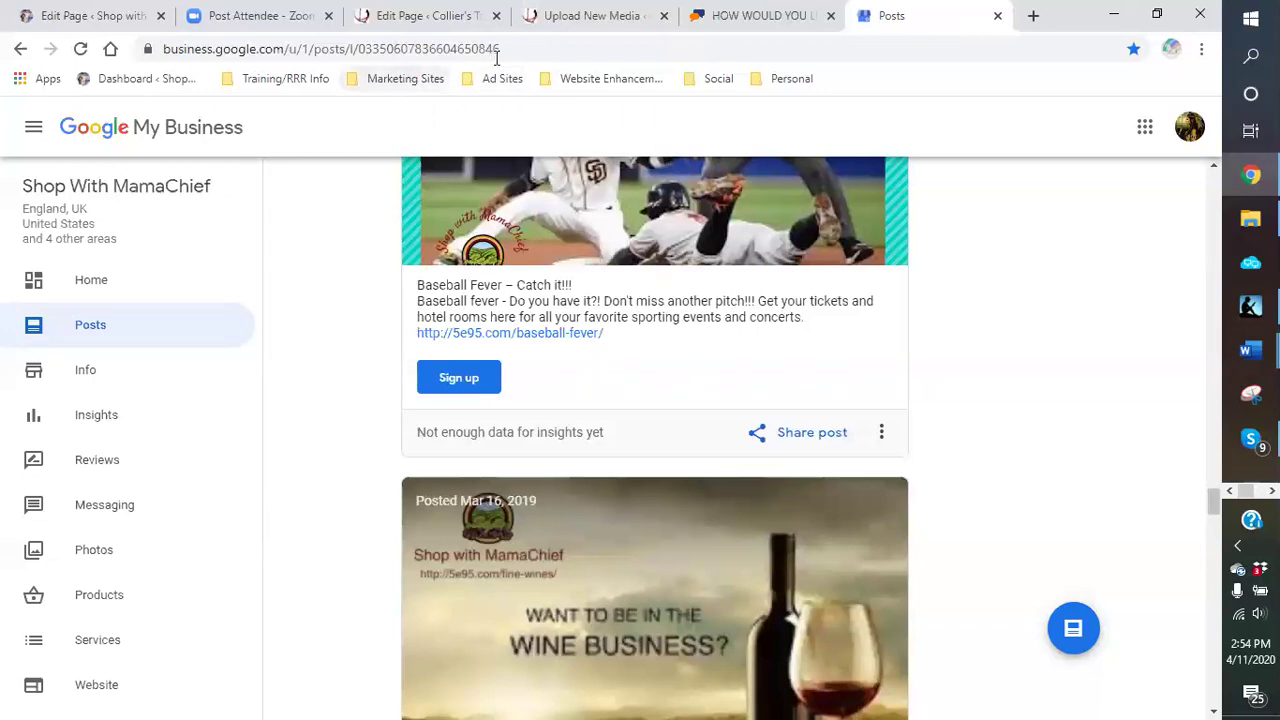
{"action": "left_click", "coordinate": [760, 30]}
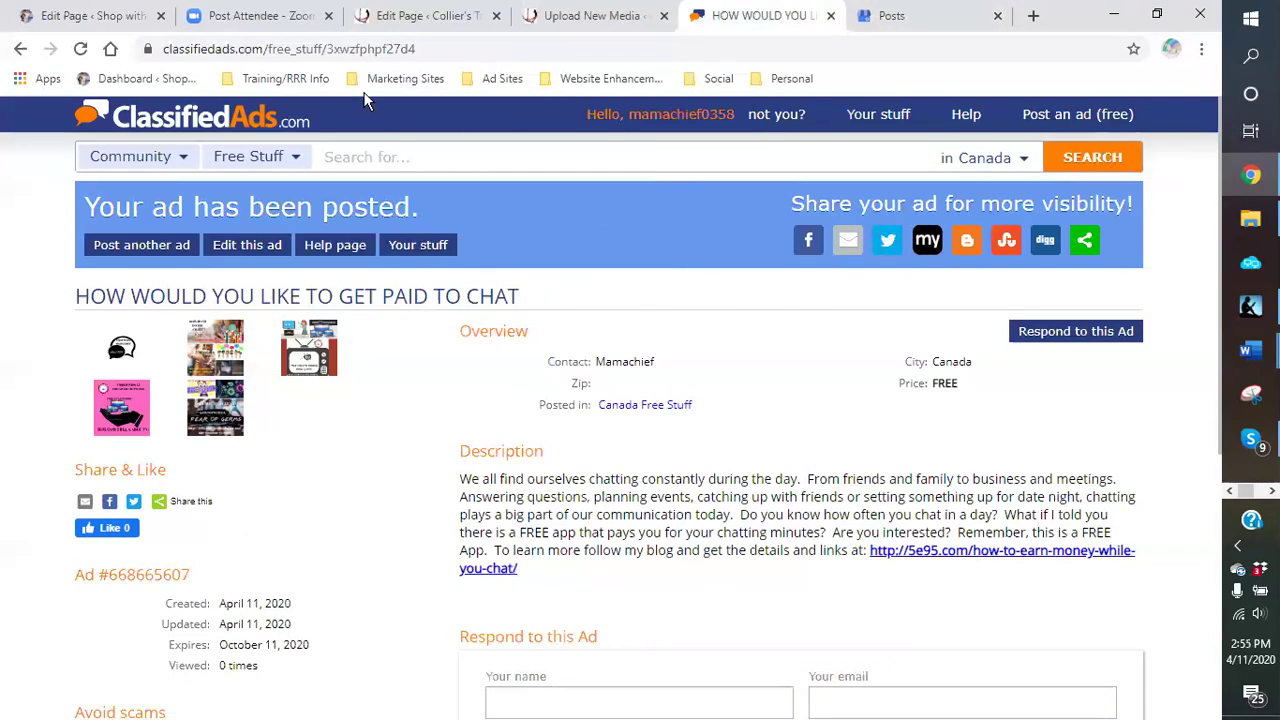
Step: Close the Google My Business tab and open the RRR247 Free Traffic Sites page in a new tab
{"action": "left_click", "coordinate": [997, 18]}
{"action": "left_click", "coordinate": [1034, 15]}
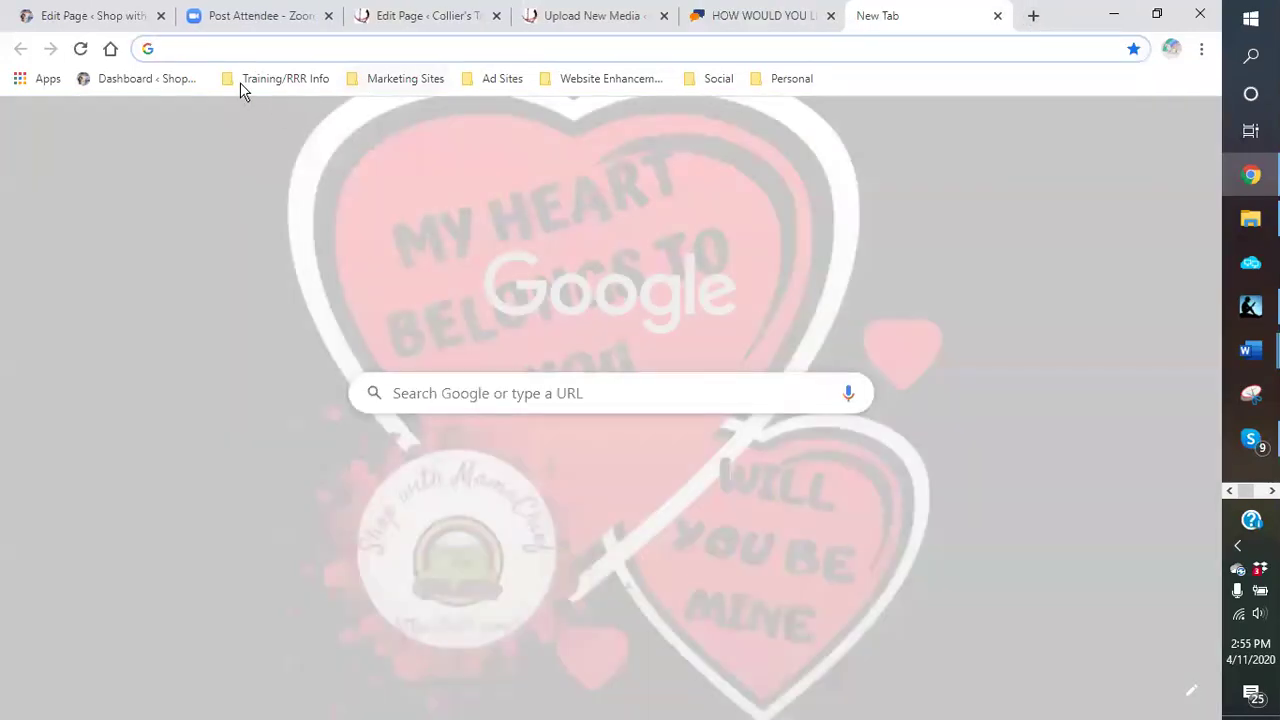
{"action": "left_click", "coordinate": [248, 80]}
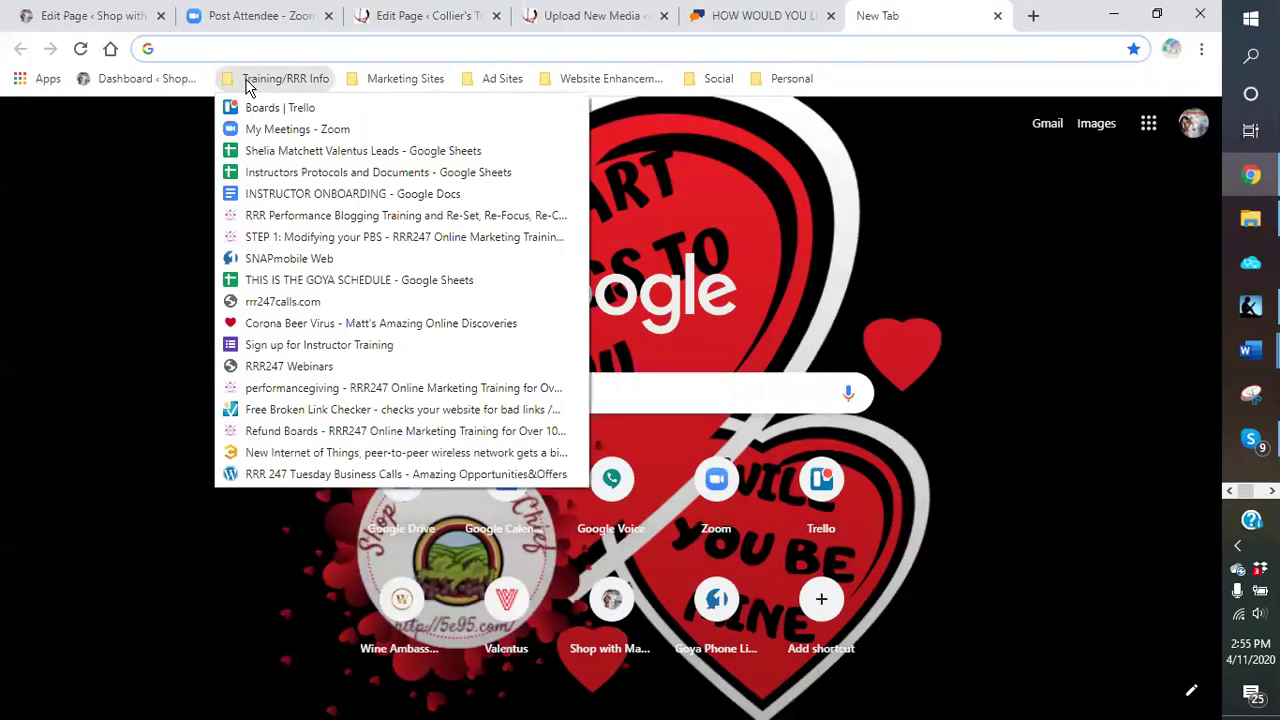
{"action": "left_click", "coordinate": [287, 216]}
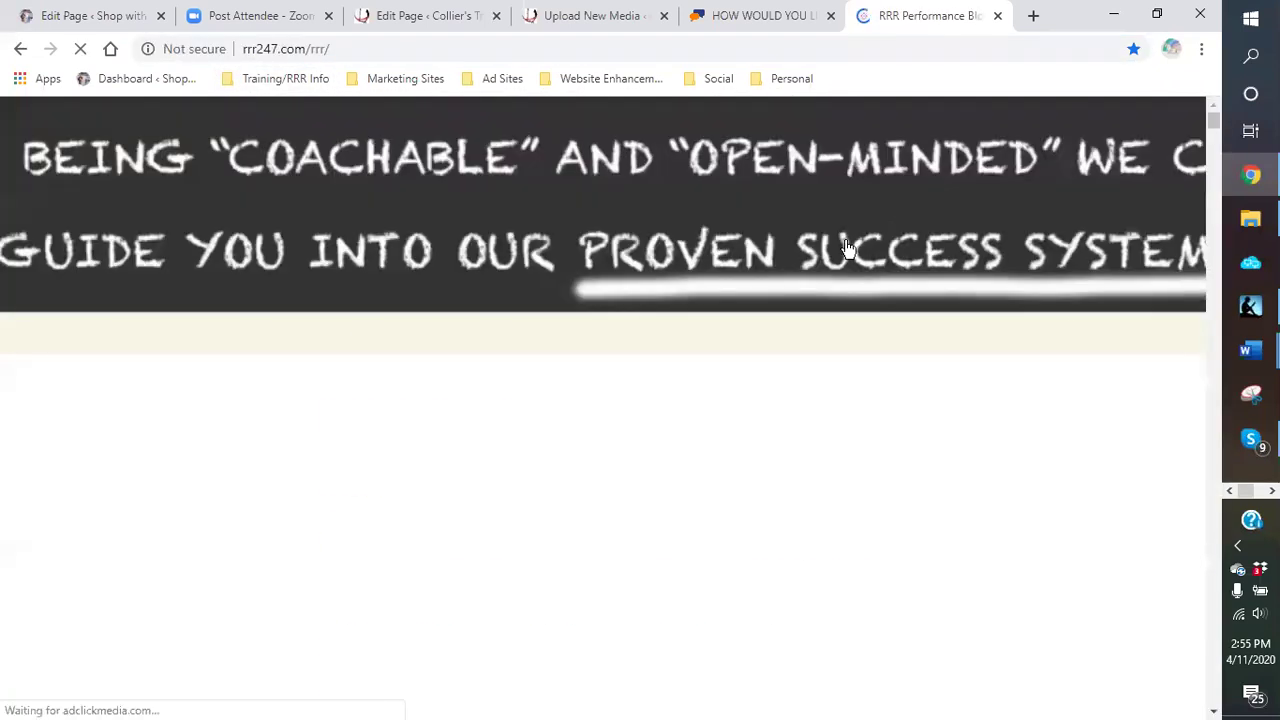
{"action": "mouse_move", "coordinate": [732, 343]}
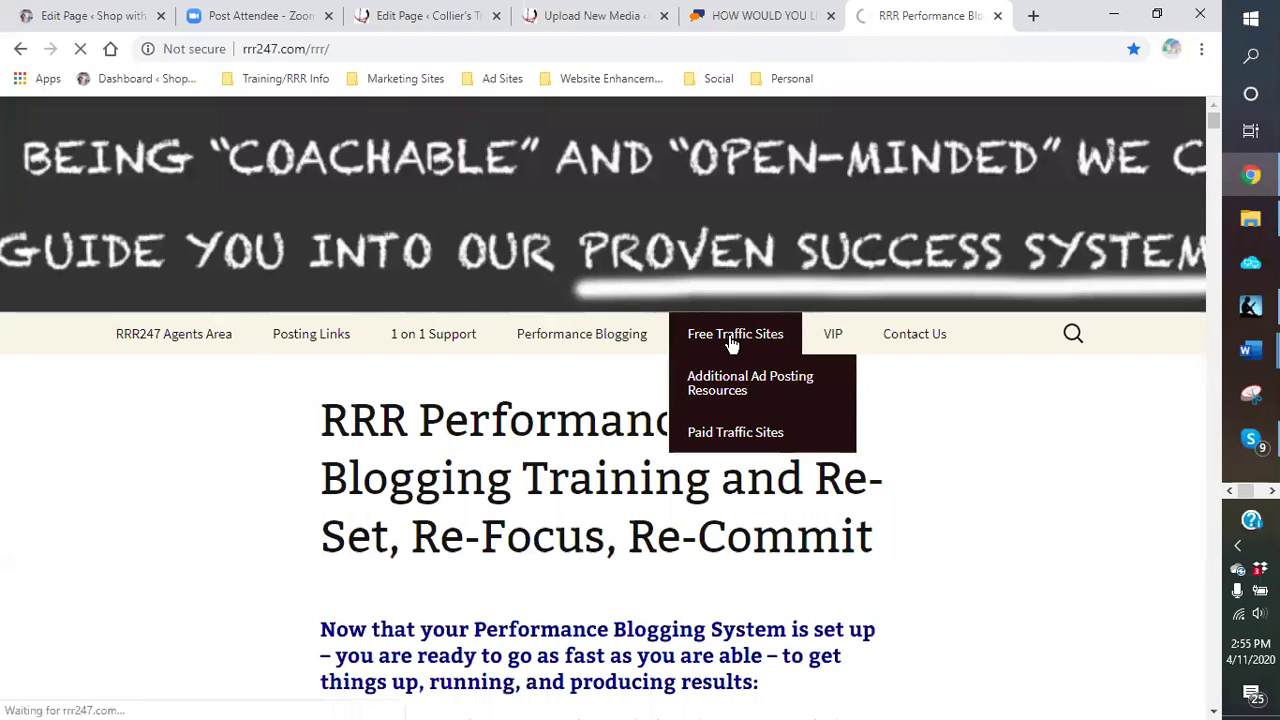
{"action": "left_click", "coordinate": [732, 343]}
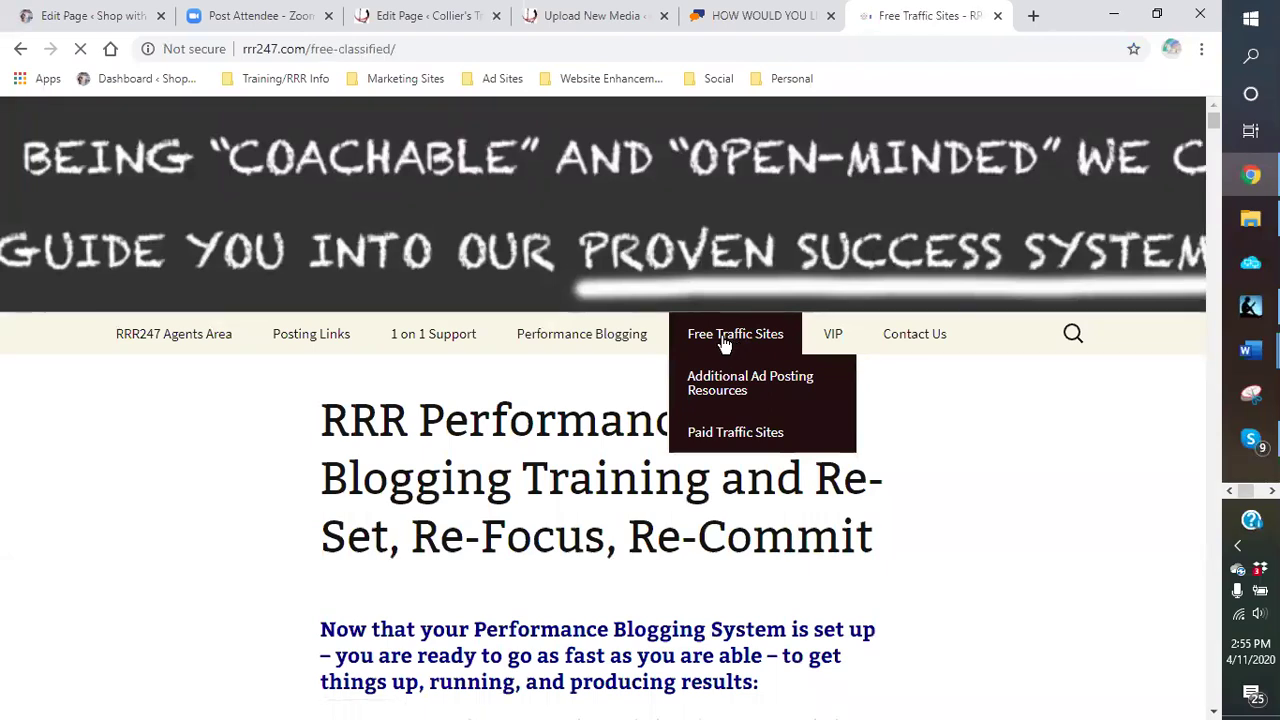
Step: Review the list of free classified ad sites, then close the Free Traffic Sites tab
{"action": "scroll", "coordinate": [1006, 486], "scroll_direction": "down", "scroll_amount": 7}
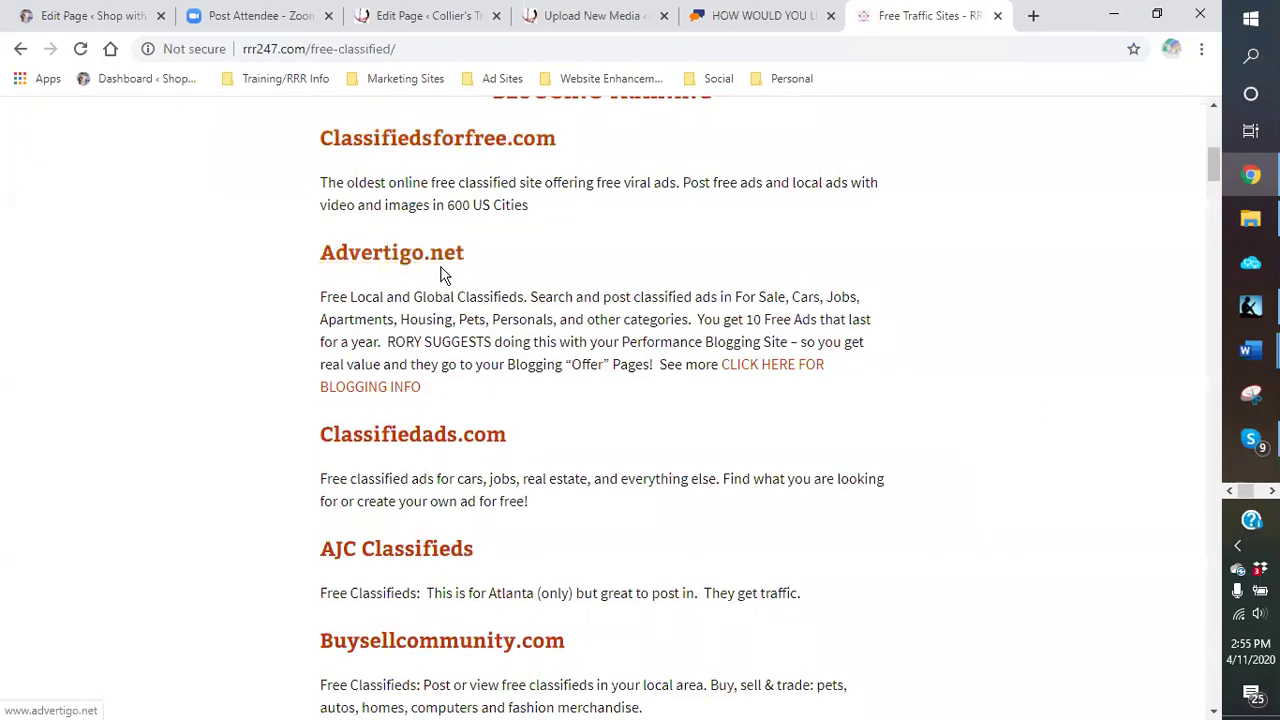
{"action": "scroll", "coordinate": [435, 255], "scroll_direction": "down", "scroll_amount": 2}
{"action": "scroll", "coordinate": [411, 263], "scroll_direction": "down", "scroll_amount": 2}
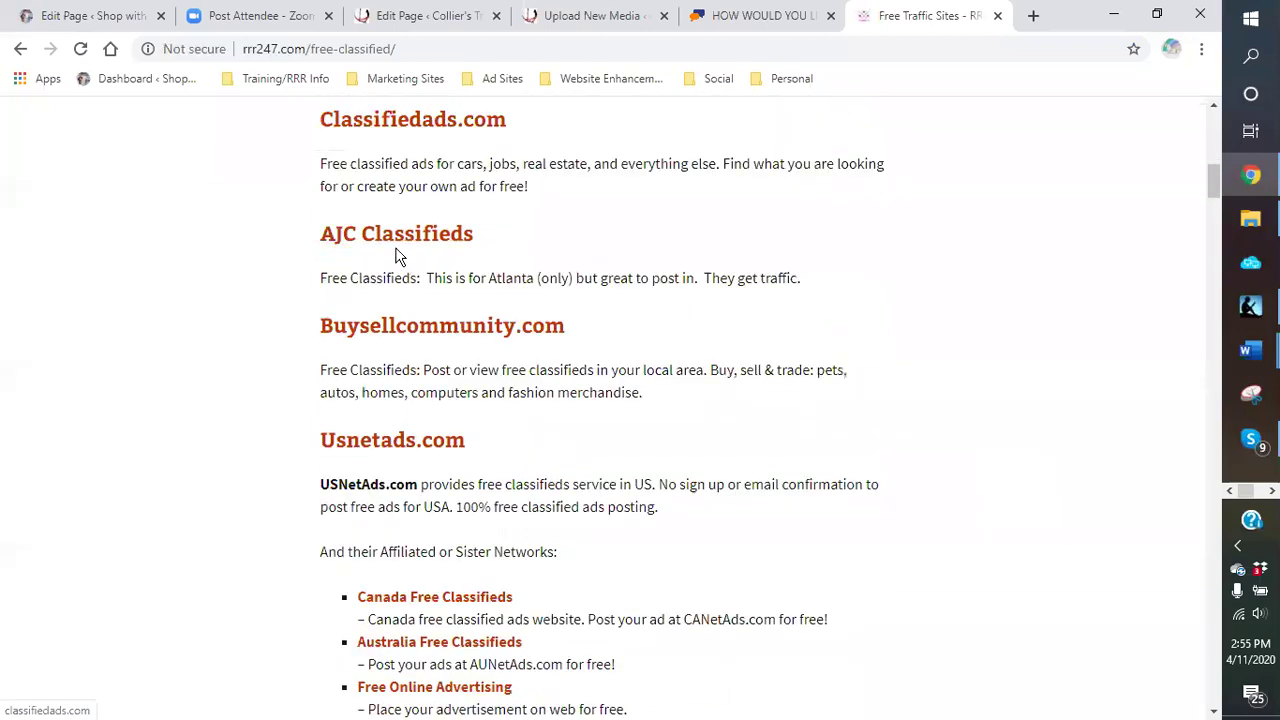
{"action": "scroll", "coordinate": [389, 190], "scroll_direction": "down", "scroll_amount": 3}
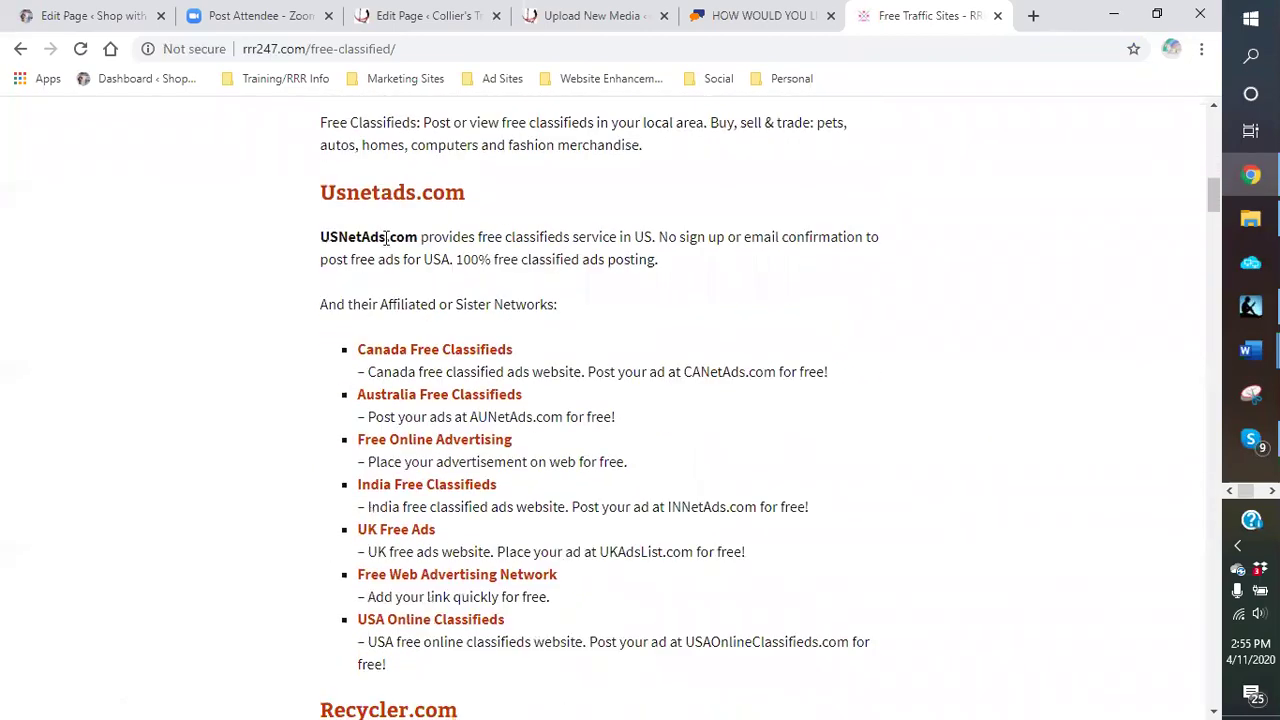
{"action": "scroll", "coordinate": [390, 195], "scroll_direction": "down", "scroll_amount": 9}
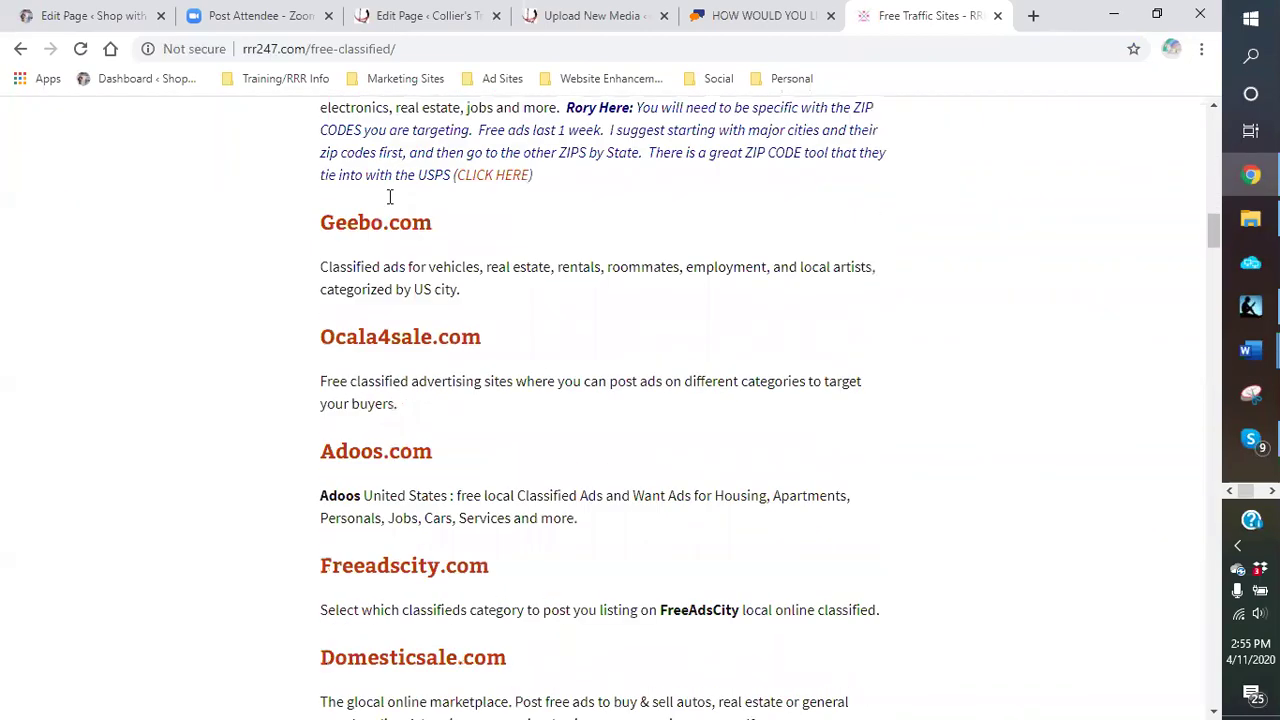
{"action": "scroll", "coordinate": [390, 205], "scroll_direction": "down", "scroll_amount": 4}
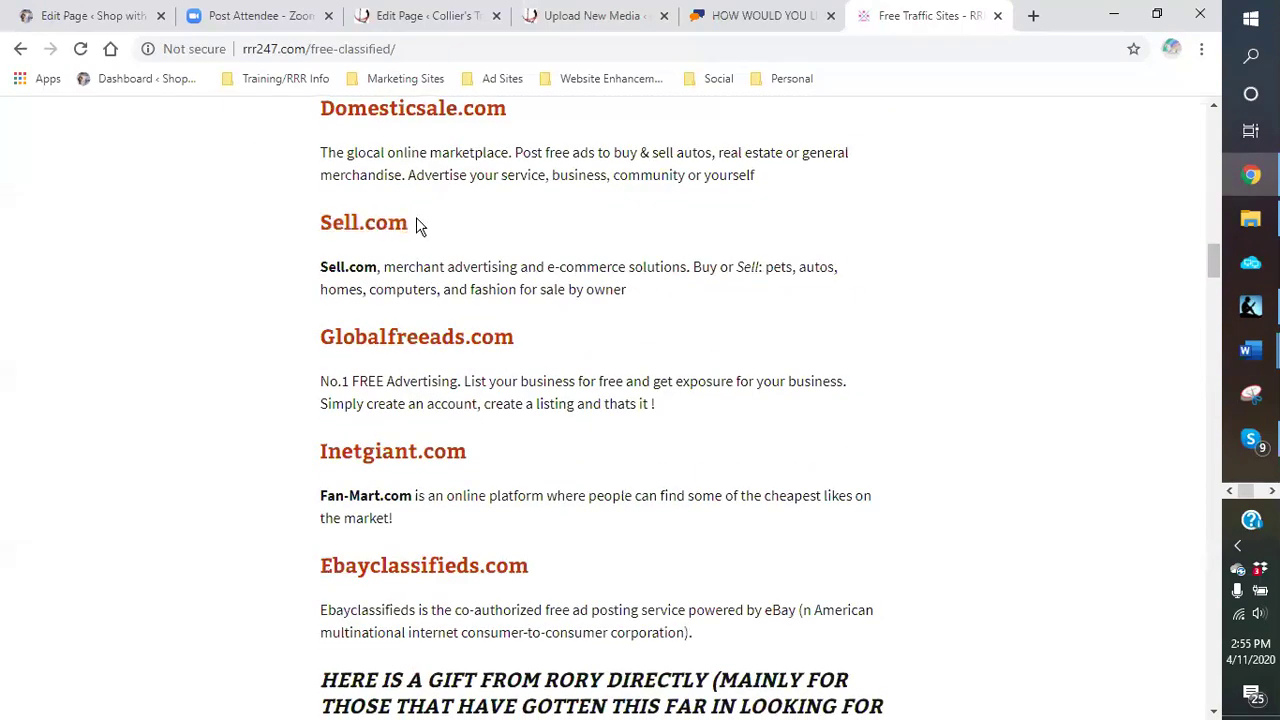
{"action": "scroll", "coordinate": [418, 224], "scroll_direction": "down", "scroll_amount": 2}
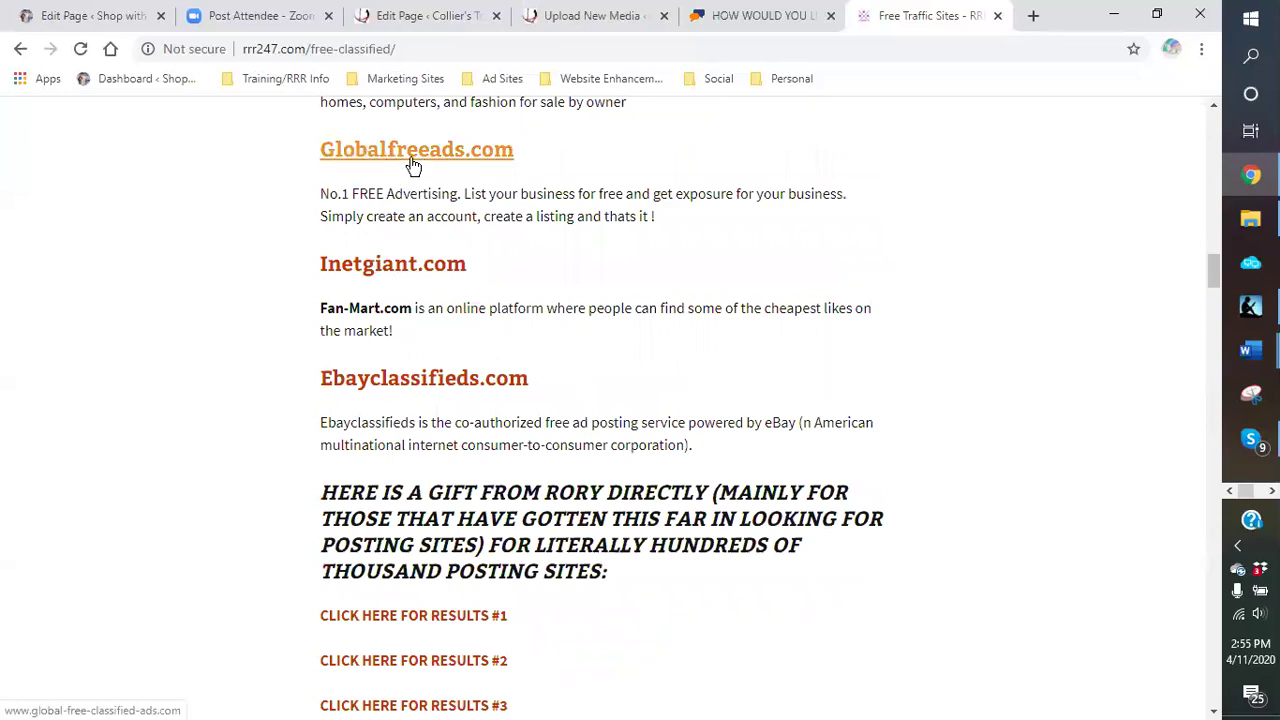
{"action": "scroll", "coordinate": [468, 150], "scroll_direction": "down", "scroll_amount": 1}
{"action": "scroll", "coordinate": [468, 150], "scroll_direction": "down", "scroll_amount": 1}
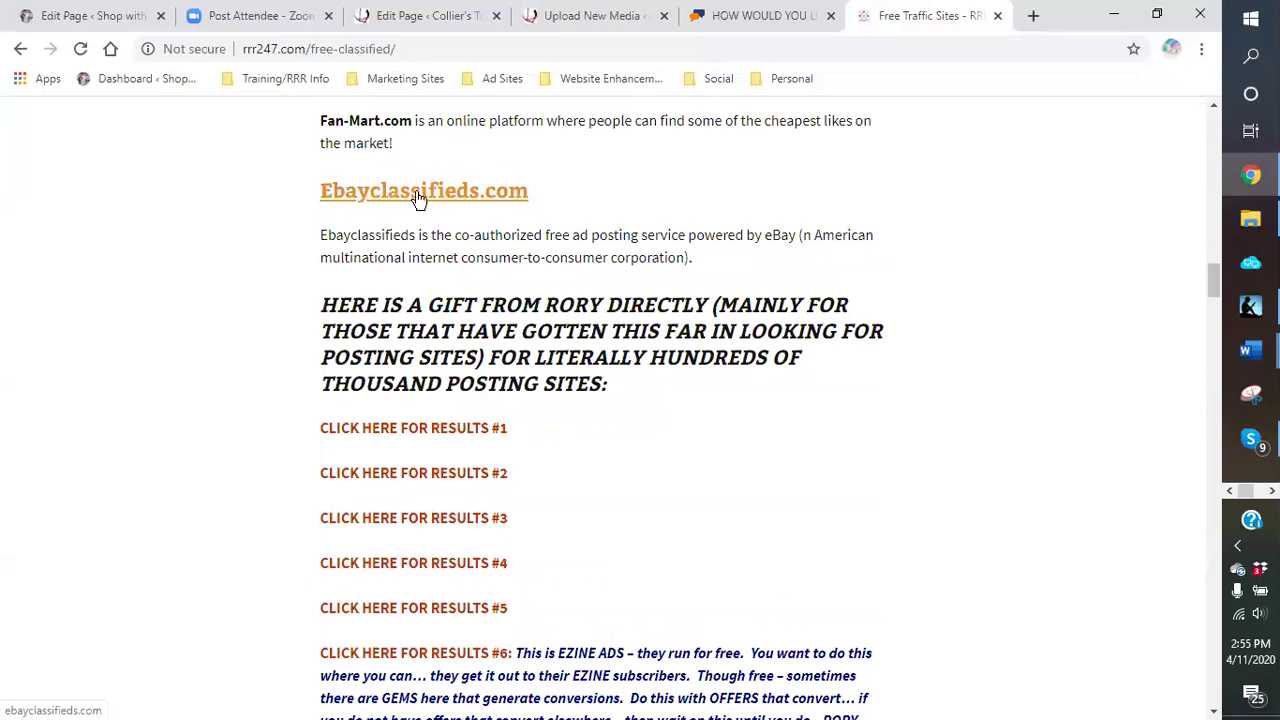
{"action": "scroll", "coordinate": [420, 200], "scroll_direction": "down", "scroll_amount": 2}
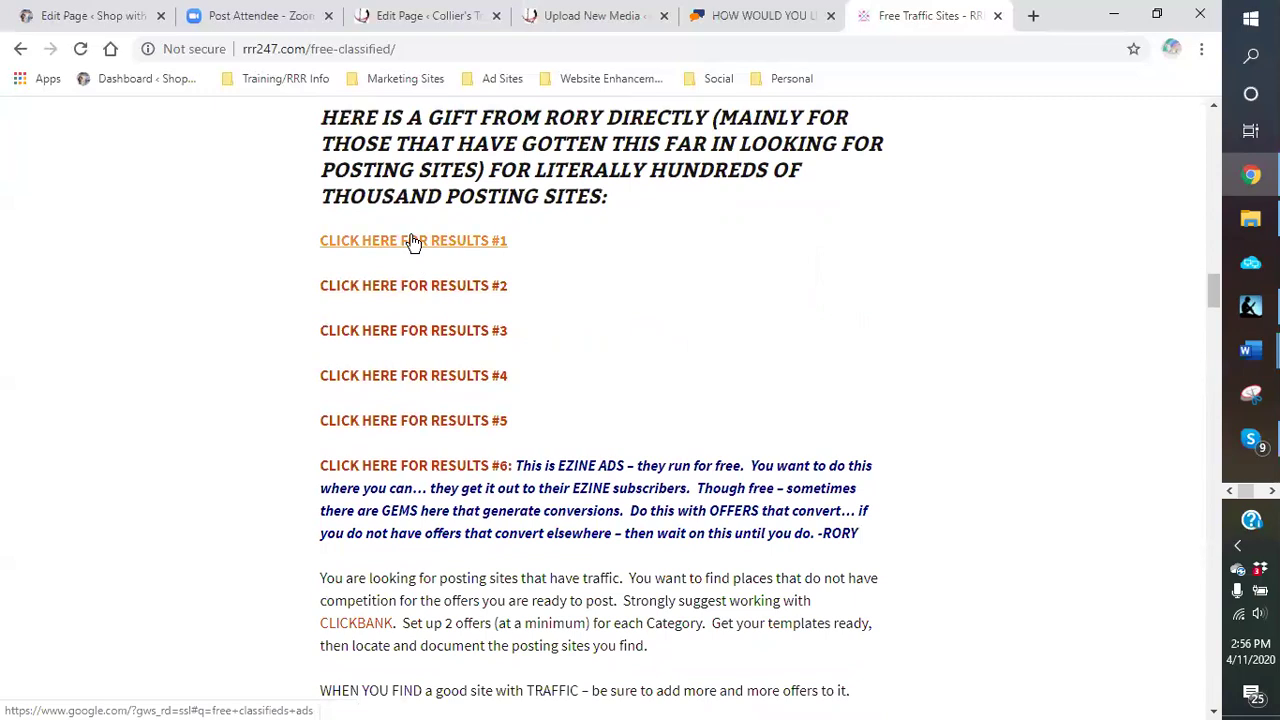
{"action": "scroll", "coordinate": [413, 248], "scroll_direction": "down", "scroll_amount": 6}
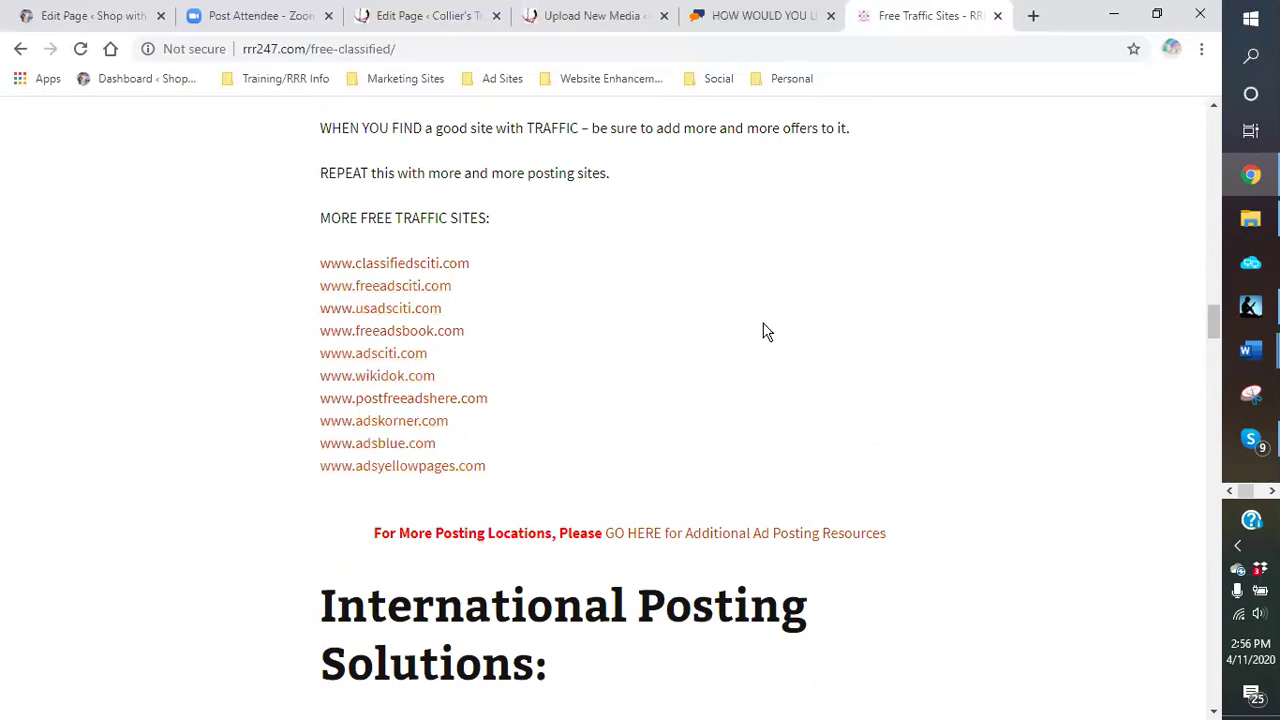
{"action": "scroll", "coordinate": [763, 331], "scroll_direction": "down", "scroll_amount": 6}
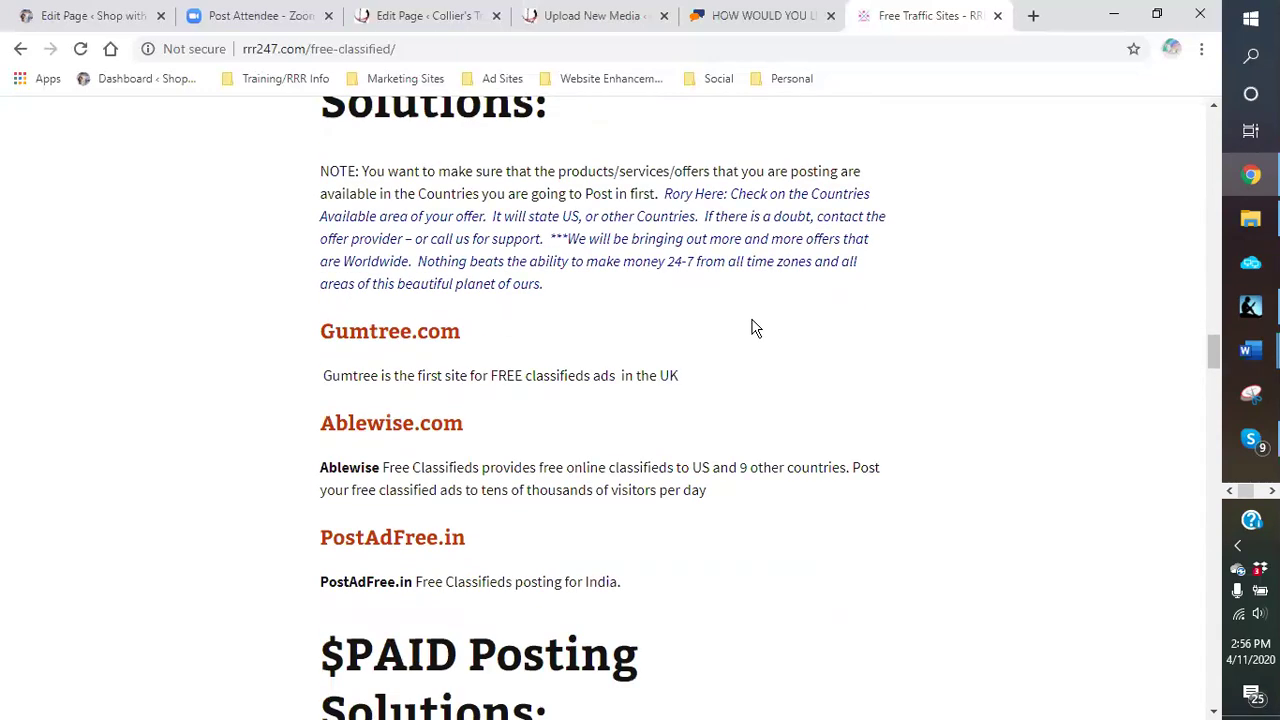
{"action": "scroll", "coordinate": [755, 329], "scroll_direction": "down", "scroll_amount": 1}
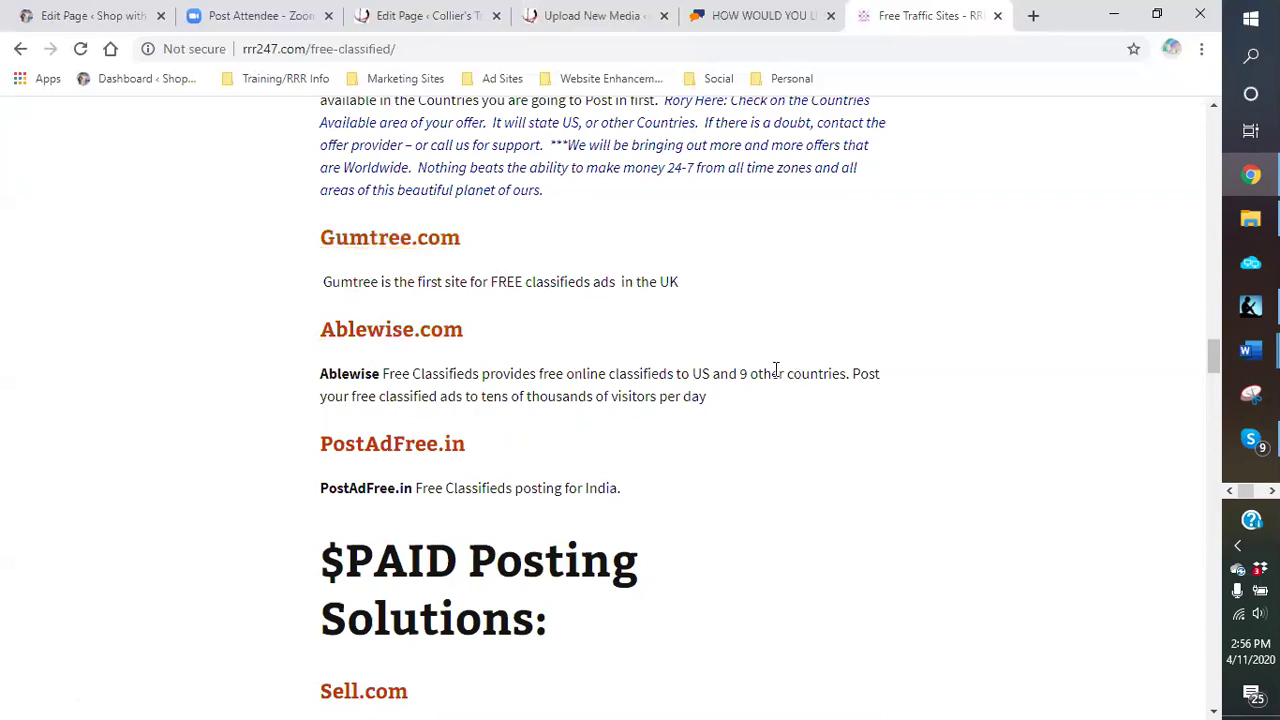
{"action": "scroll", "coordinate": [777, 371], "scroll_direction": "up", "scroll_amount": 5}
{"action": "scroll", "coordinate": [770, 374], "scroll_direction": "up", "scroll_amount": 12}
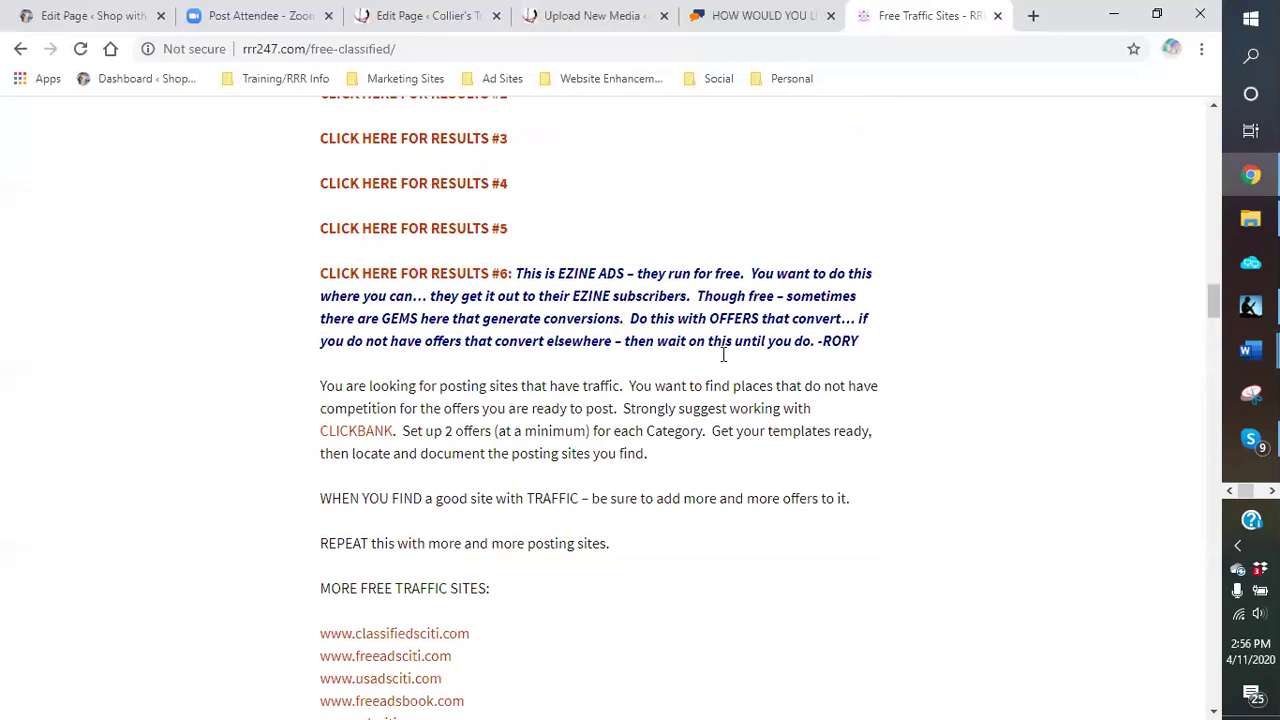
{"action": "scroll", "coordinate": [706, 357], "scroll_direction": "up", "scroll_amount": 10}
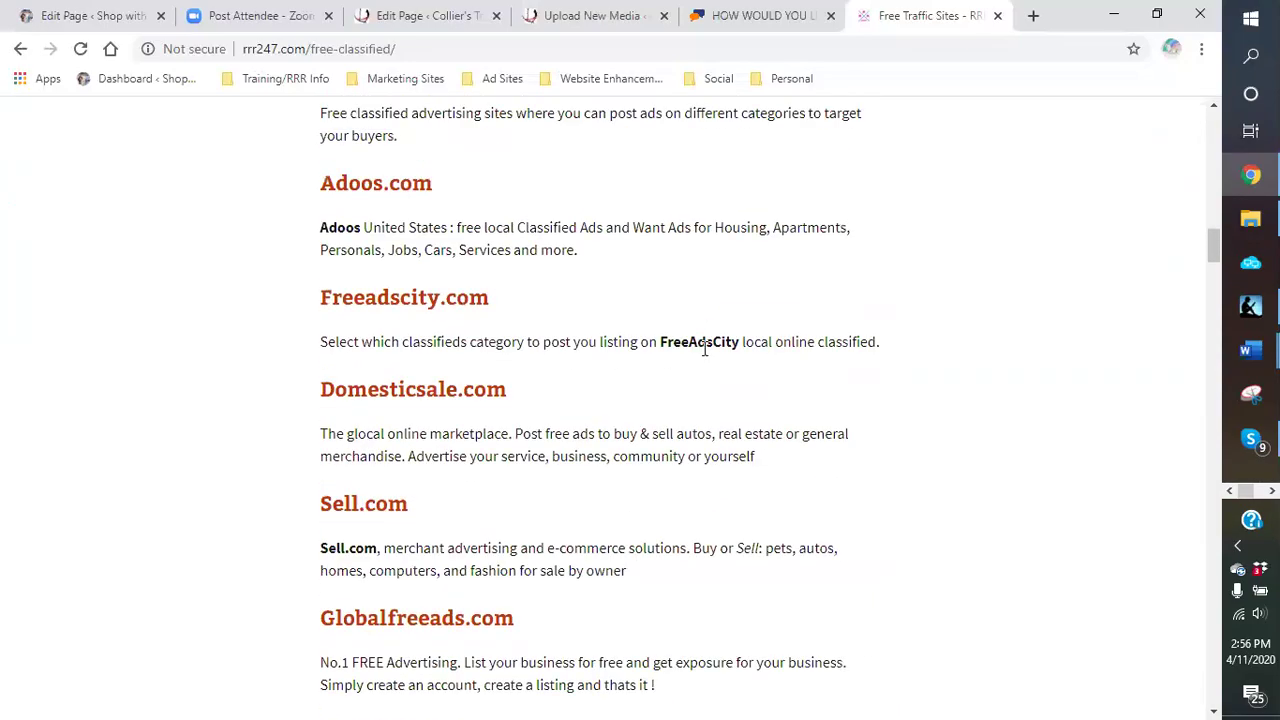
{"action": "scroll", "coordinate": [690, 355], "scroll_direction": "up", "scroll_amount": 5}
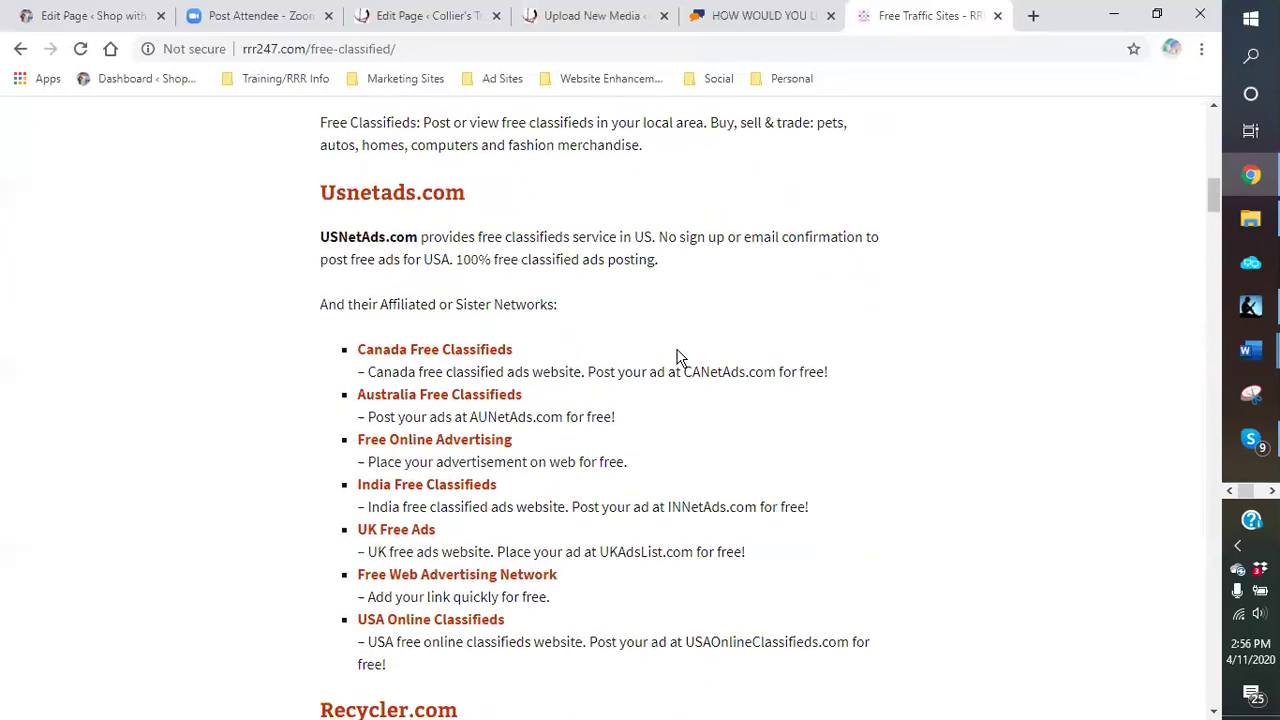
{"action": "scroll", "coordinate": [479, 333], "scroll_direction": "up", "scroll_amount": 2}
{"action": "scroll", "coordinate": [479, 333], "scroll_direction": "up", "scroll_amount": 4}
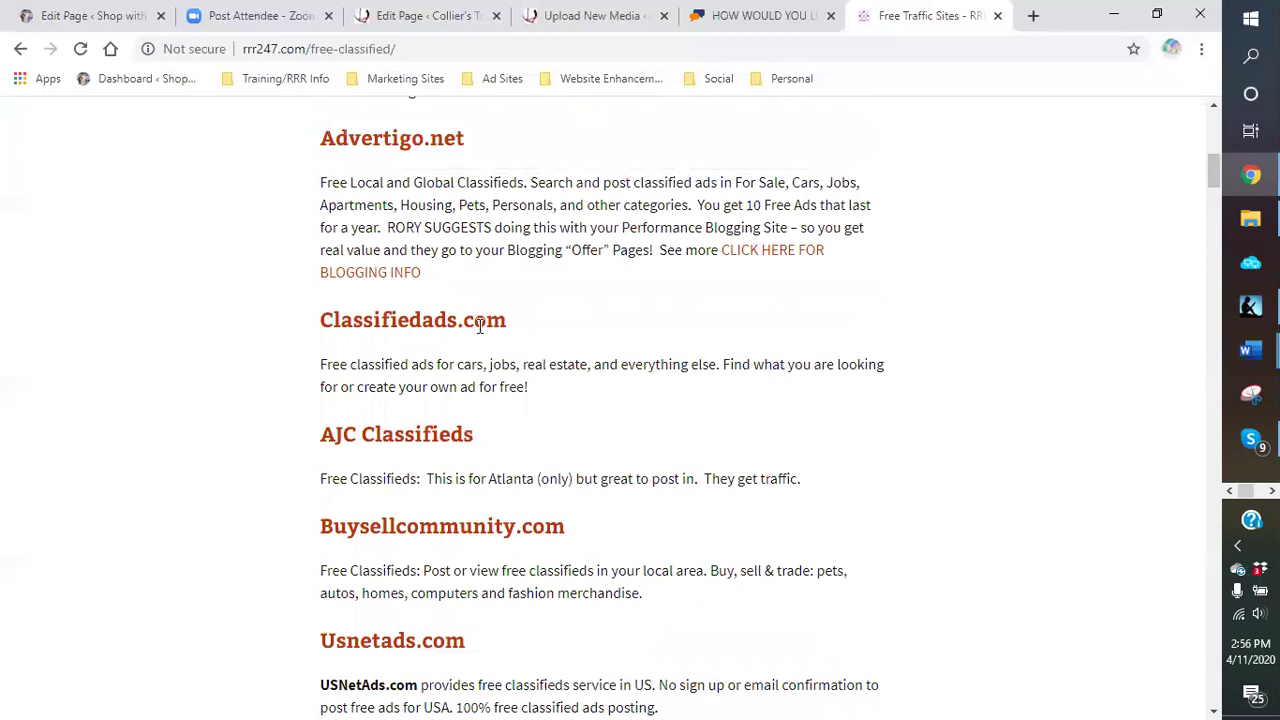
{"action": "scroll", "coordinate": [479, 327], "scroll_direction": "up", "scroll_amount": 5}
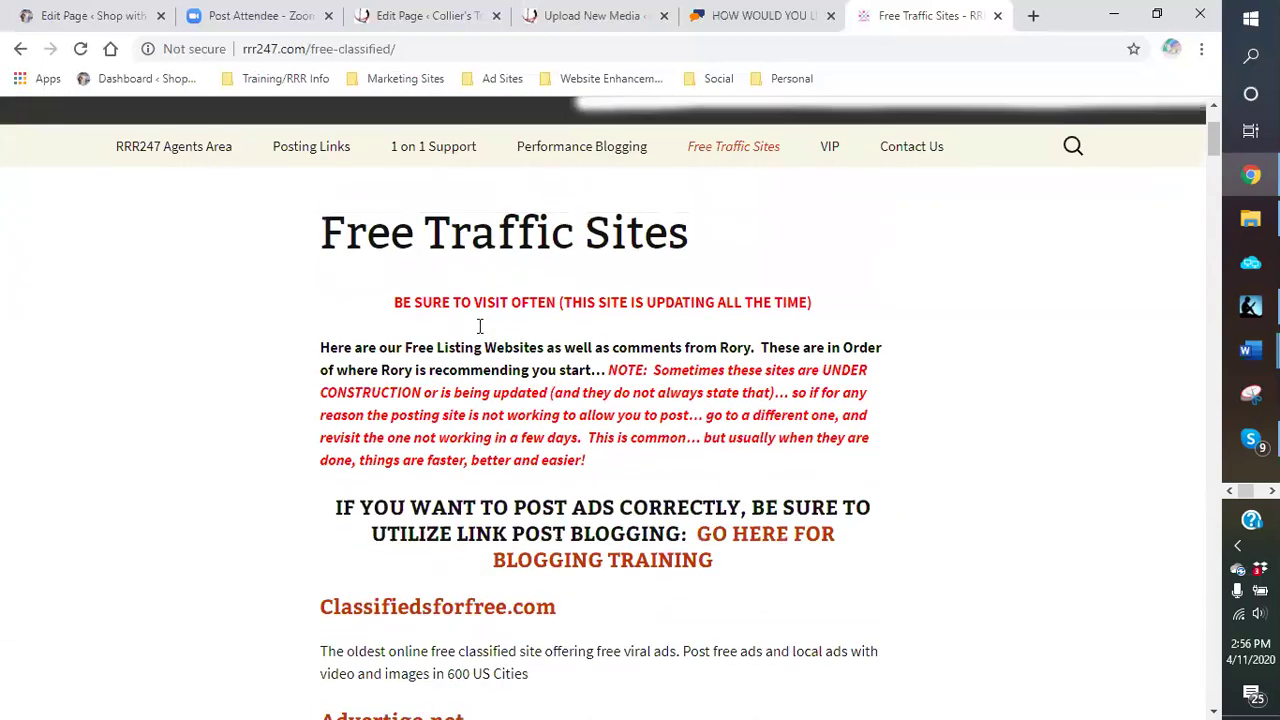
{"action": "left_click", "coordinate": [998, 16]}
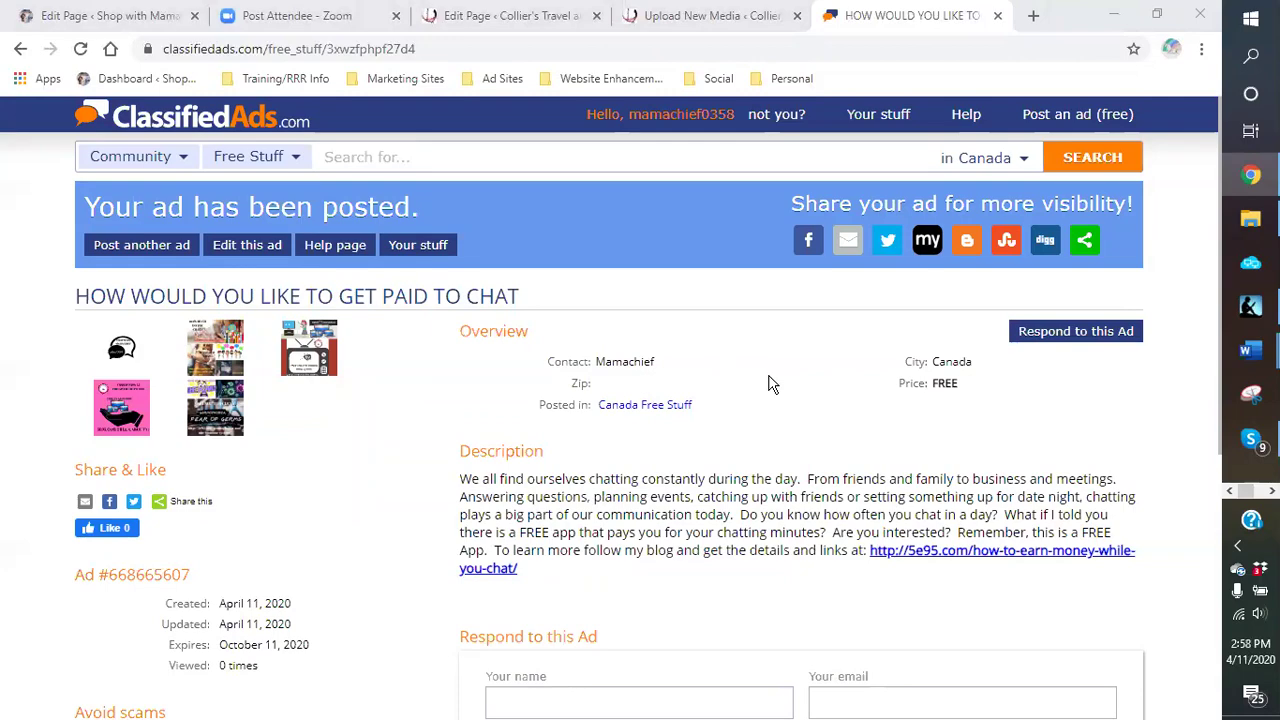
{"action": "scroll", "coordinate": [768, 380], "scroll_direction": "down", "scroll_amount": 3}
{"action": "scroll", "coordinate": [714, 571], "scroll_direction": "down", "scroll_amount": 2}
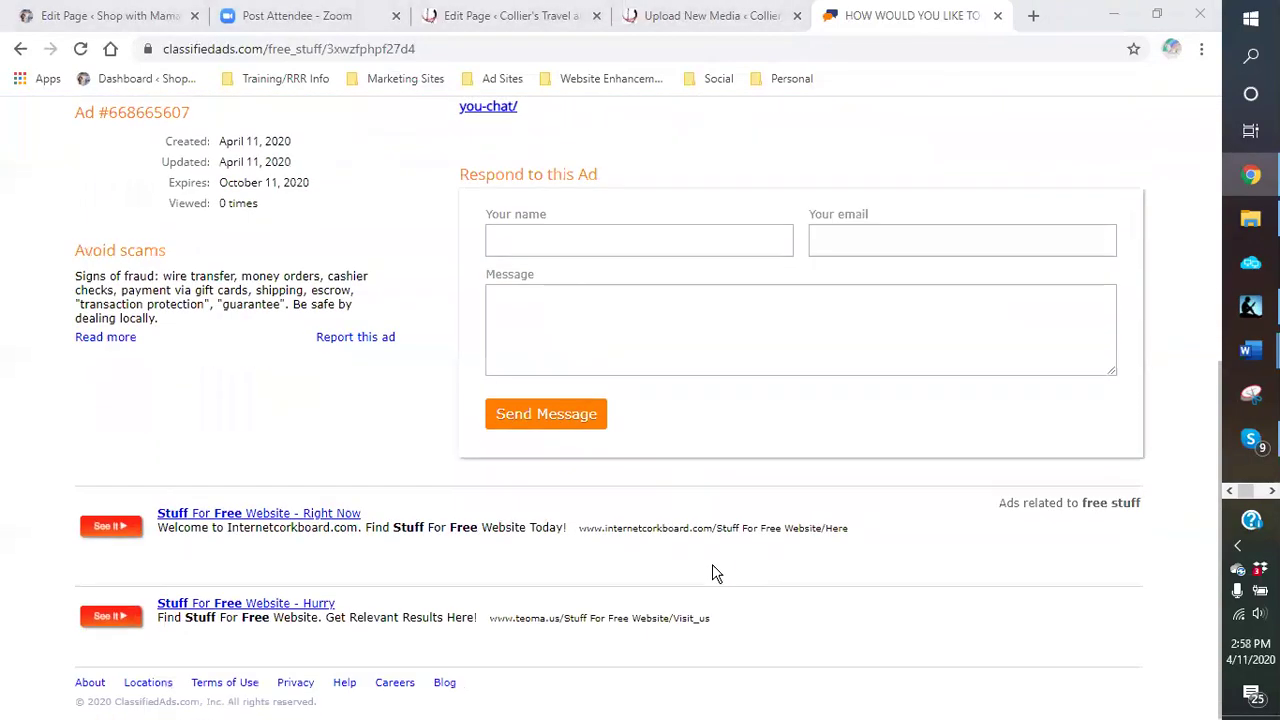
{"action": "scroll", "coordinate": [705, 478], "scroll_direction": "up", "scroll_amount": 1}
{"action": "scroll", "coordinate": [705, 478], "scroll_direction": "up", "scroll_amount": 3}
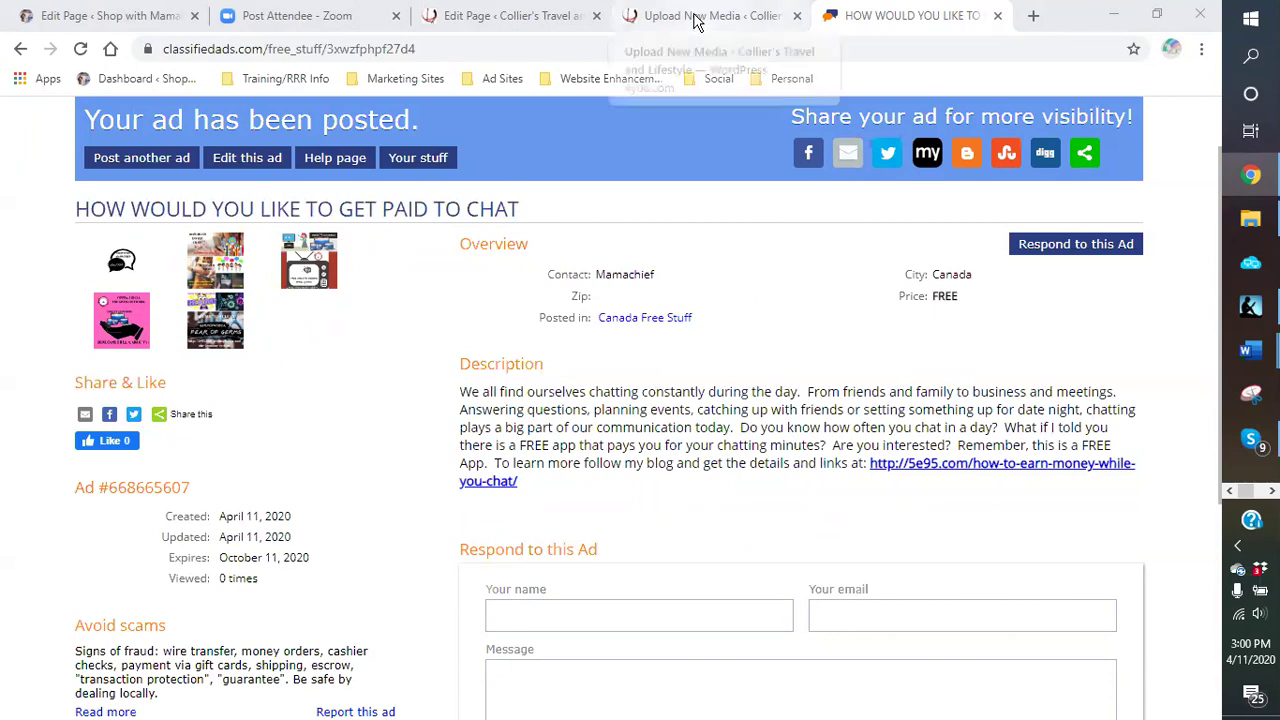
Step: Submit the paid-to-chat ad under Canada Free Stuff and review its 'Your ad has been posted' page
{"action": "scroll", "coordinate": [764, 280], "scroll_direction": "down", "scroll_amount": 2}
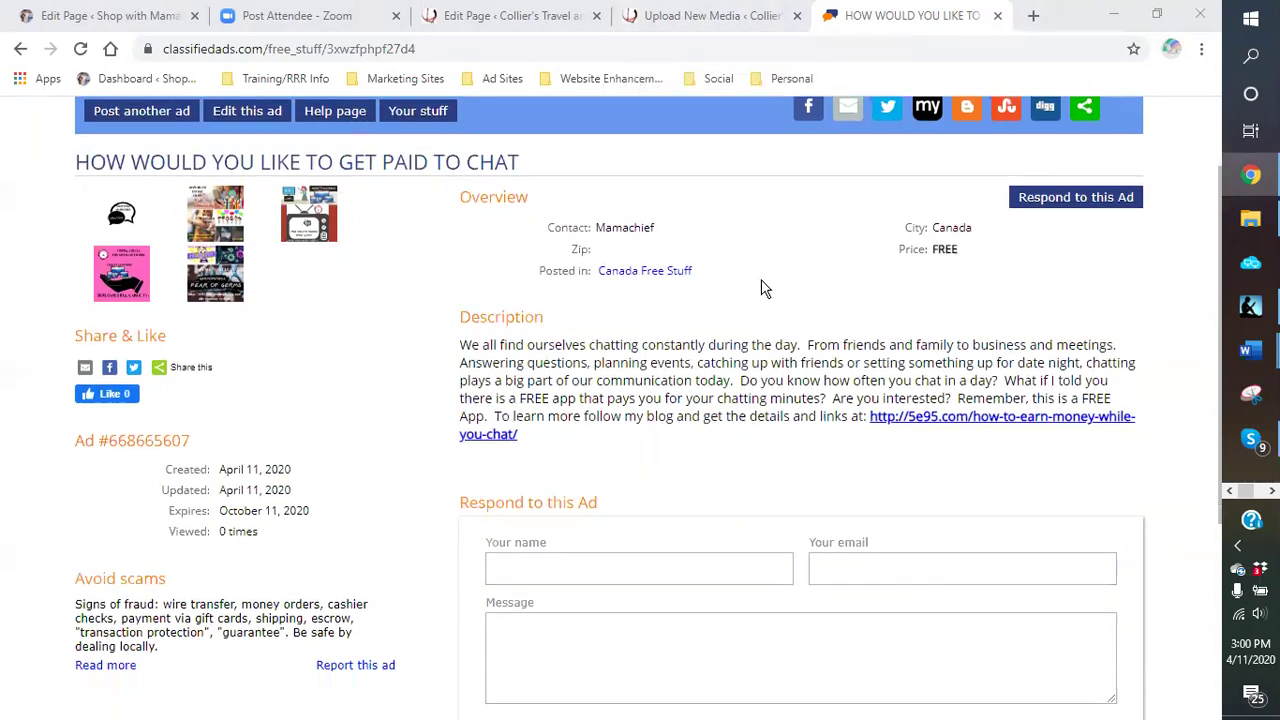
{"action": "scroll", "coordinate": [760, 288], "scroll_direction": "down", "scroll_amount": 2}
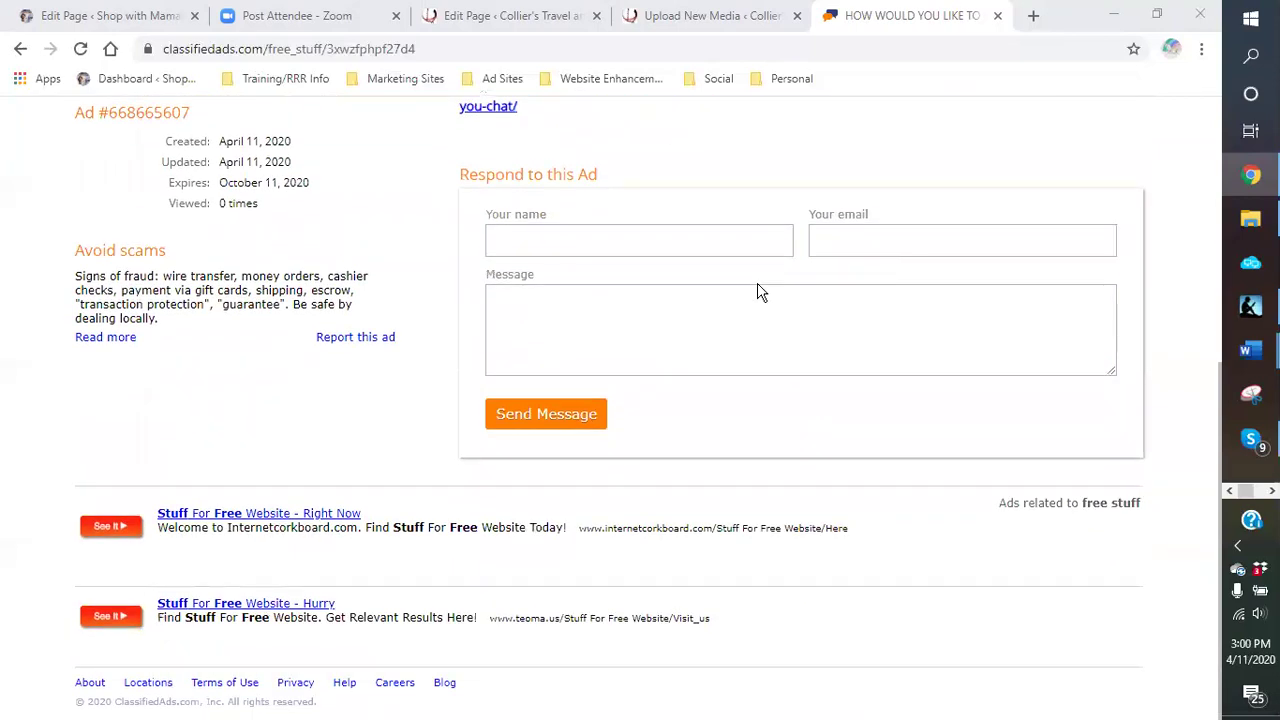
{"action": "left_click", "coordinate": [757, 291]}
{"action": "scroll", "coordinate": [757, 291], "scroll_direction": "up", "scroll_amount": 1}
{"action": "scroll", "coordinate": [757, 291], "scroll_direction": "up", "scroll_amount": 4}
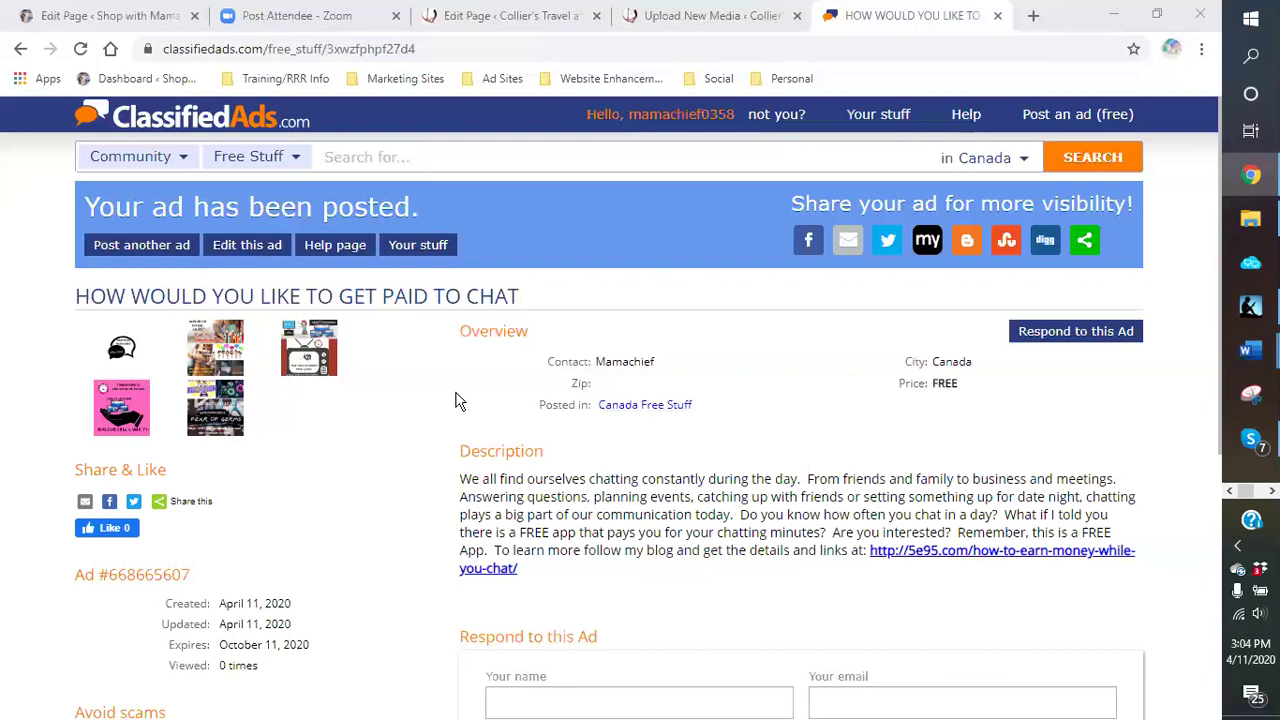
{"action": "scroll", "coordinate": [426, 406], "scroll_direction": "down", "scroll_amount": 5}
{"action": "scroll", "coordinate": [417, 409], "scroll_direction": "up", "scroll_amount": 3}
{"action": "scroll", "coordinate": [416, 405], "scroll_direction": "up", "scroll_amount": 2}
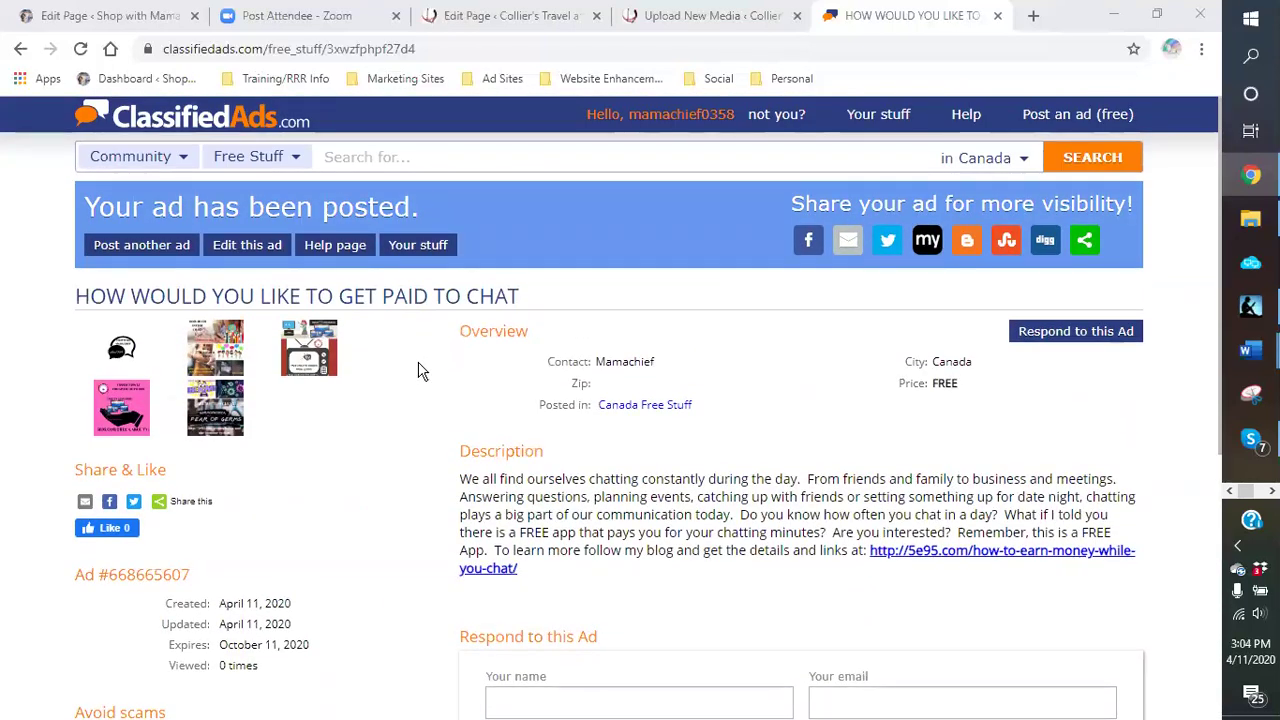